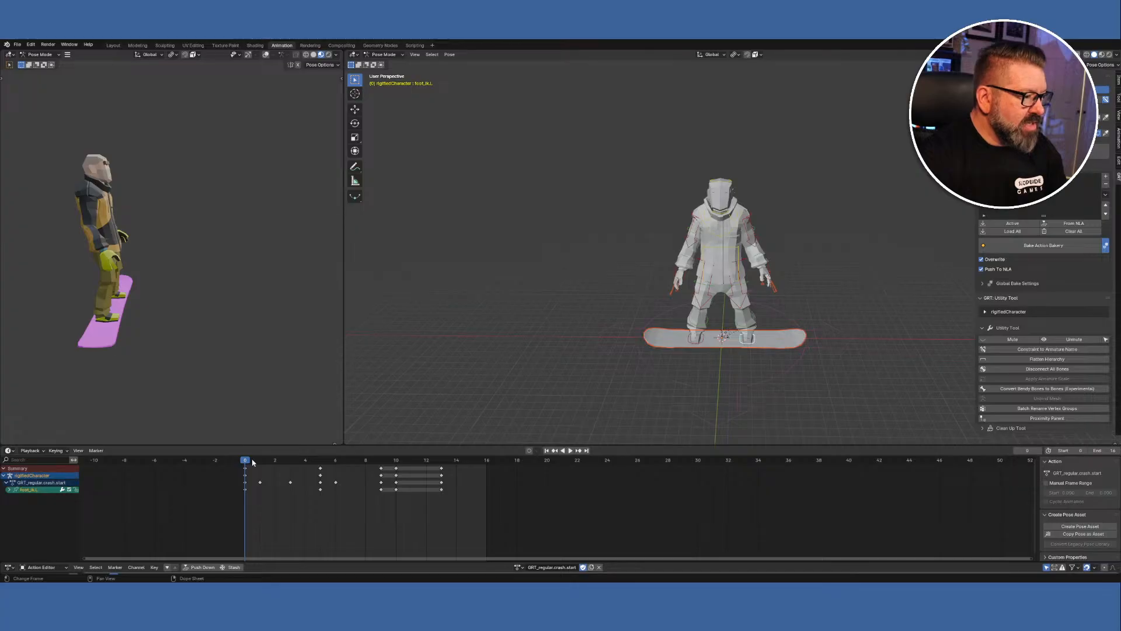
Load the GRT_regular.rocketAir.start action and scrub it between frames 0 and 12, inspecting the jump from another angle in the preview view.
mouse_move(246, 465)
left_mouse_down()
mouse_move(418, 494)
mouse_move(271, 492)
mouse_move(437, 496)
mouse_move(251, 479)
left_mouse_up()
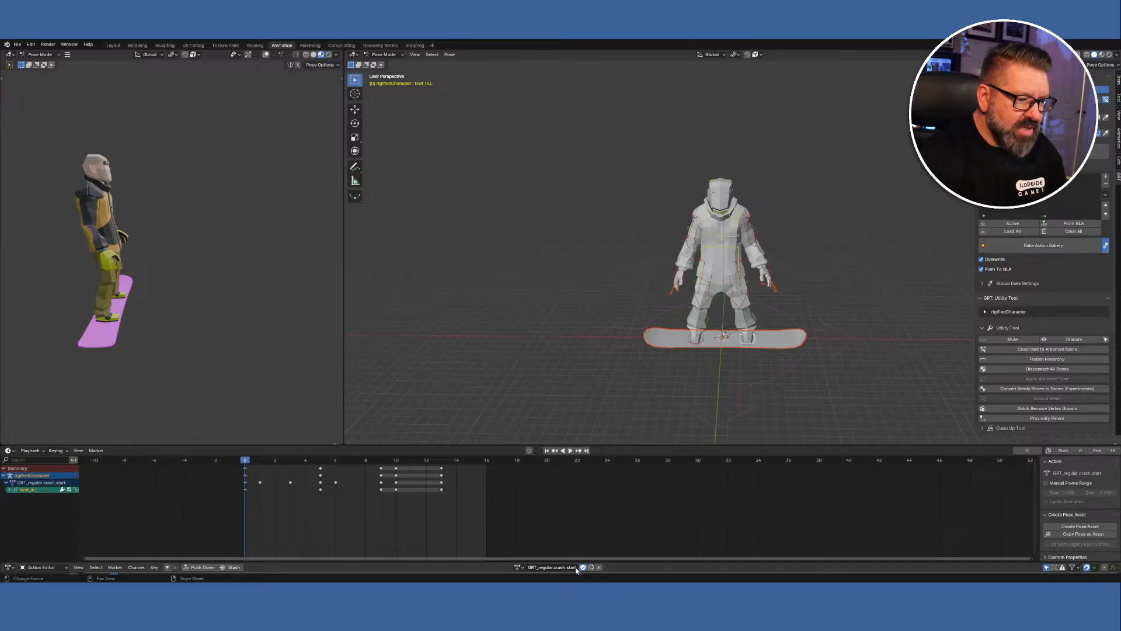
left_click(518, 567)
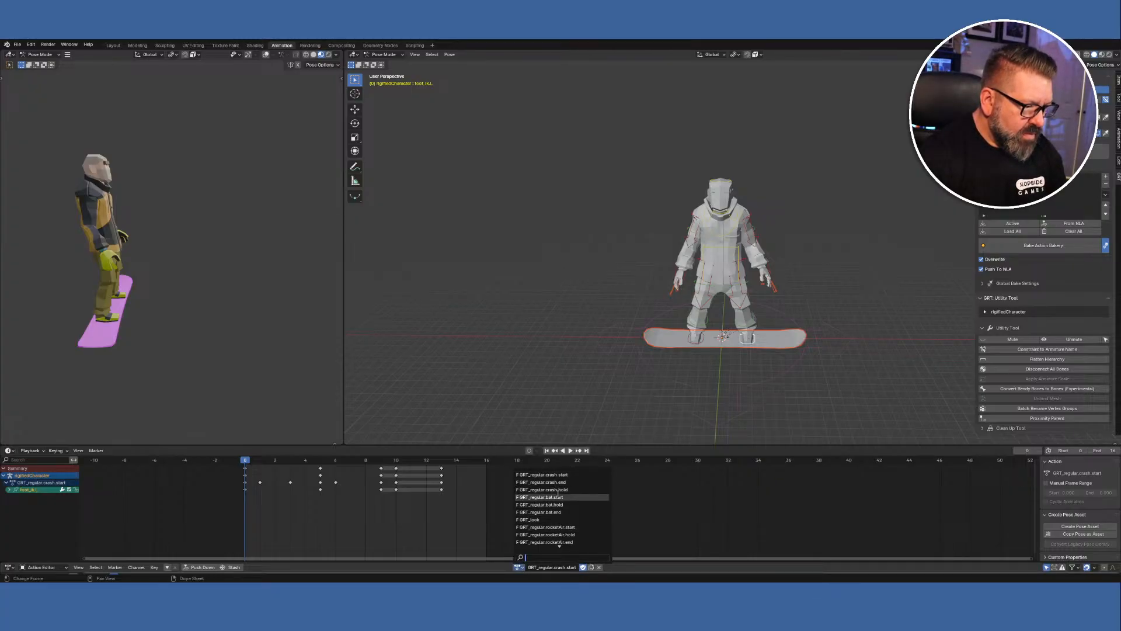
left_click(568, 527)
key("space")
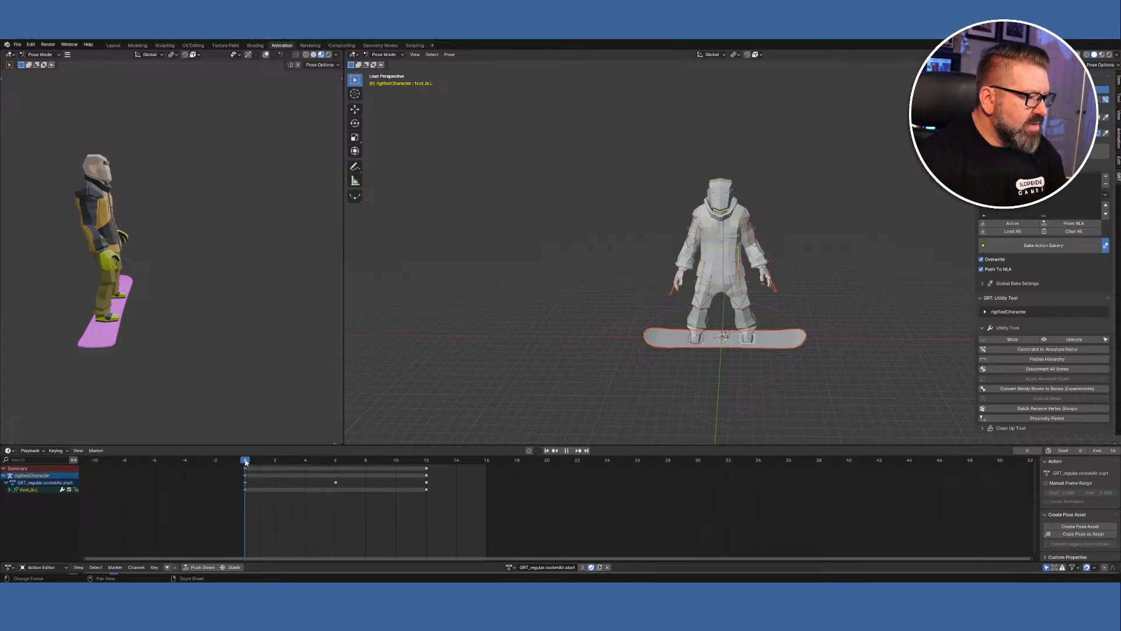
left_click_drag(298, 463, 423, 469)
right_click(213, 220)
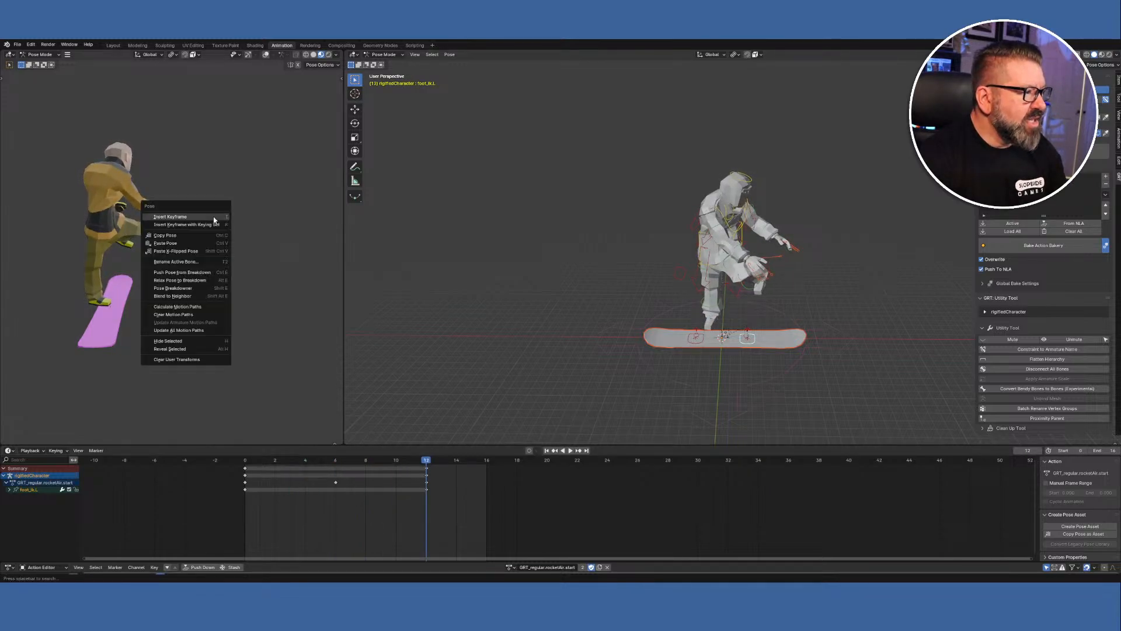
left_click(213, 220)
middle_click_drag(268, 216, 99, 231)
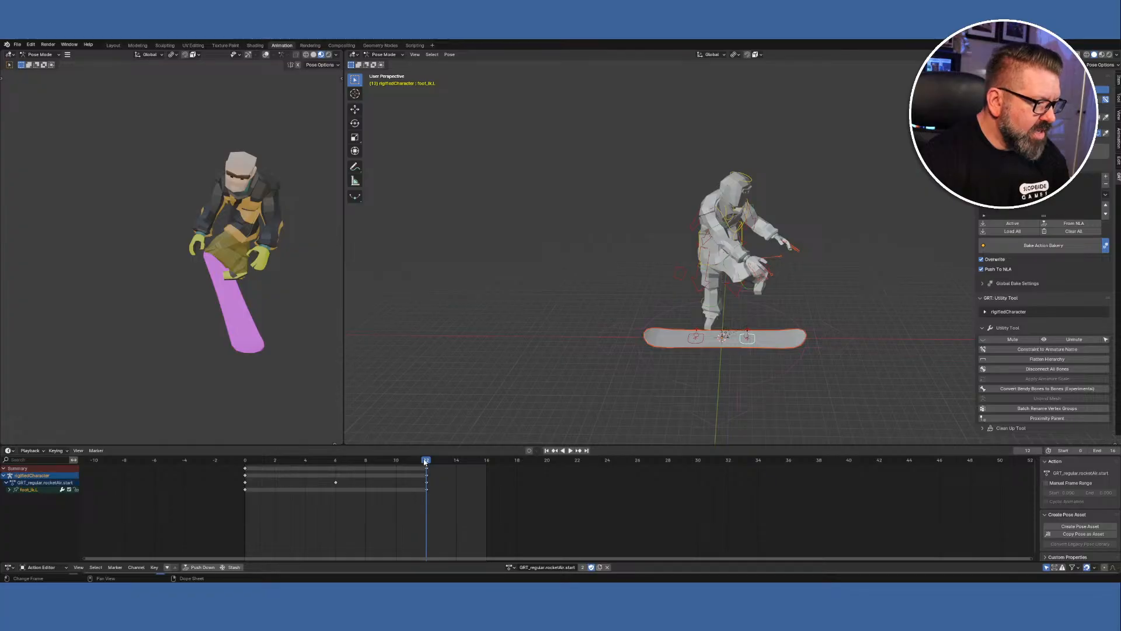
left_click_drag(425, 462, 235, 459)
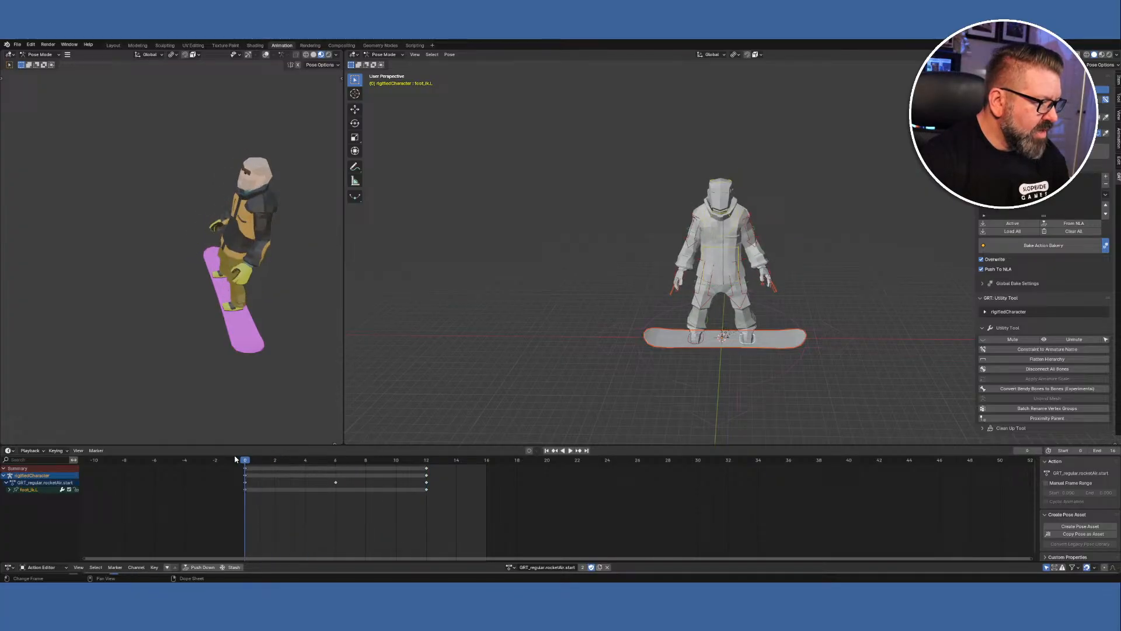
Switch to the GRT_regular.crash.start action and show the keyframes of all rig bones in an enlarged Action Editor.
left_click(514, 567)
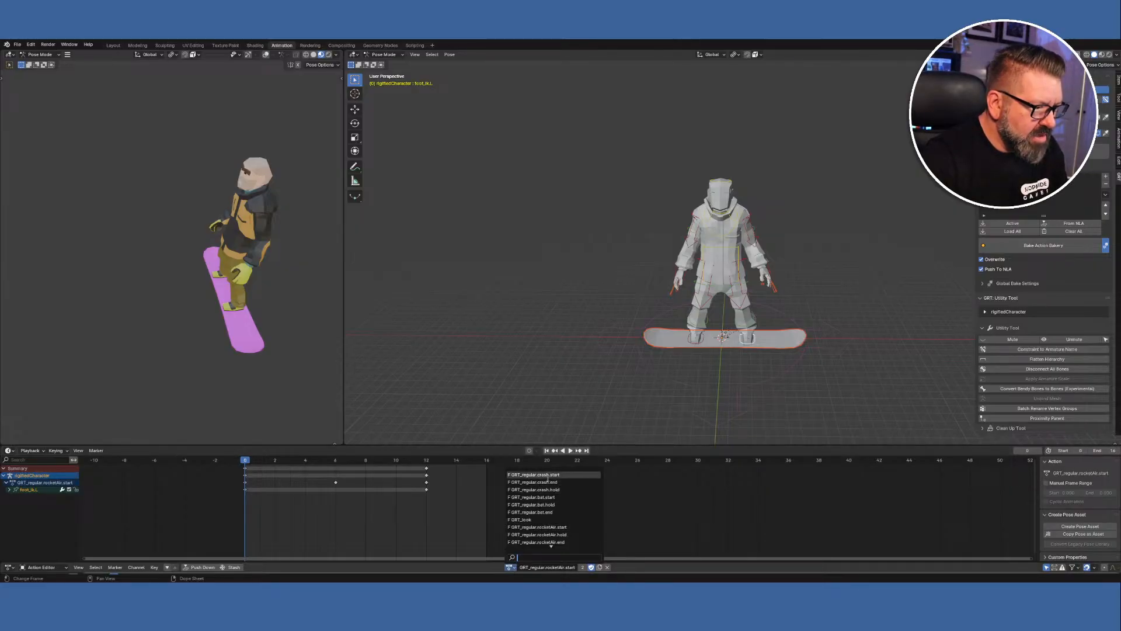
left_click(533, 474)
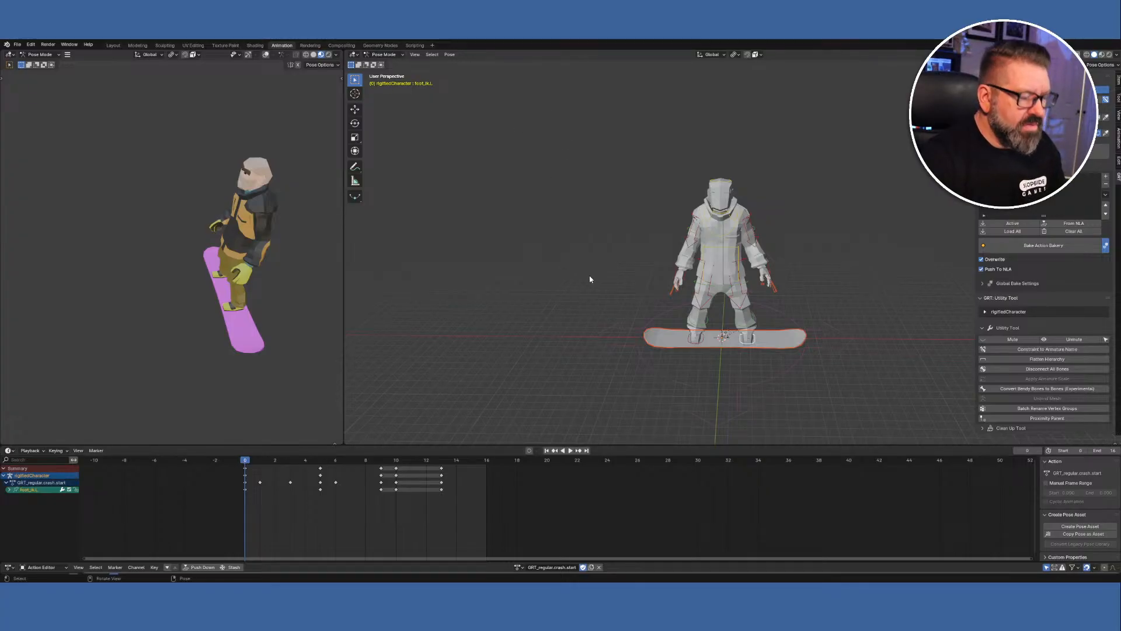
left_click(615, 272)
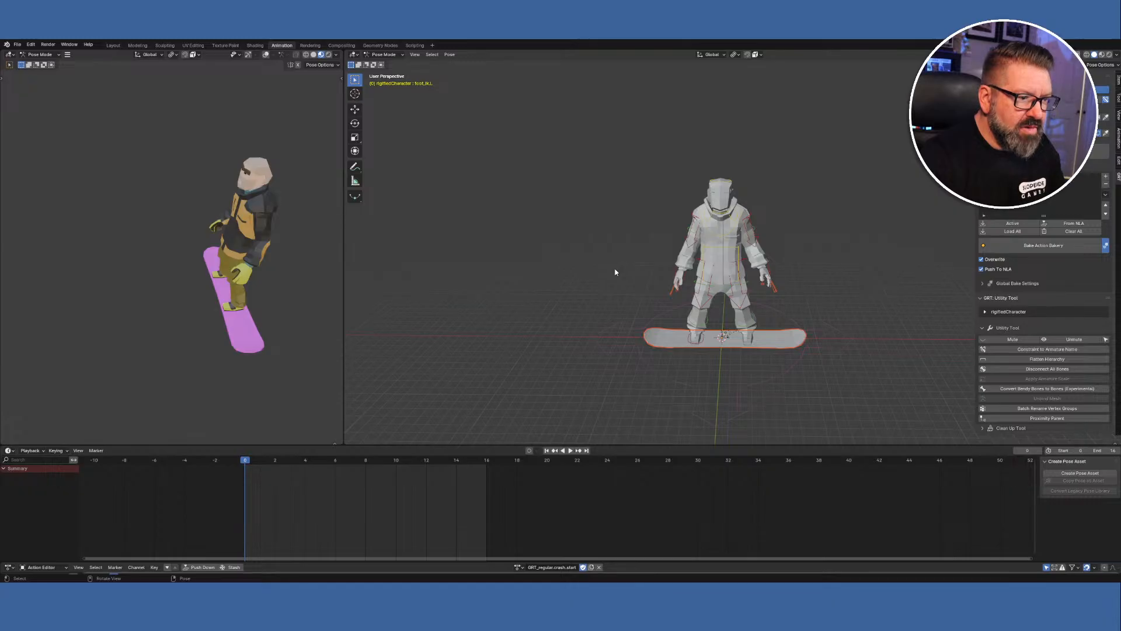
key("a")
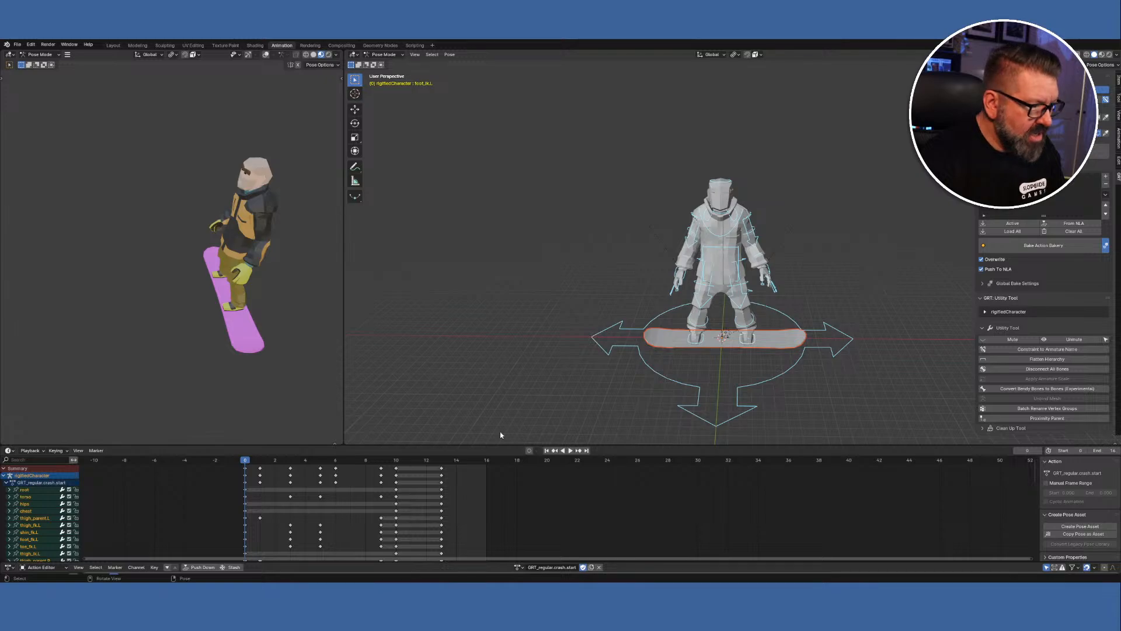
left_click_drag(424, 446, 460, 322)
Scrub the crash start animation from frame 0 to 13 and back, examining the keyframes of all bones.
key("space")
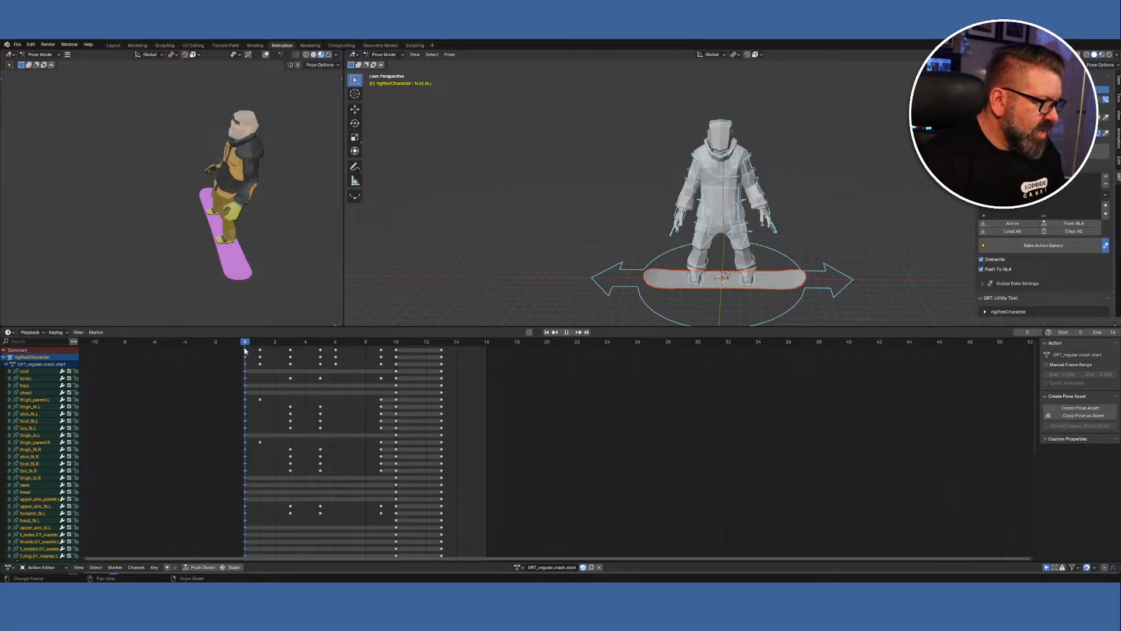
key("Escape")
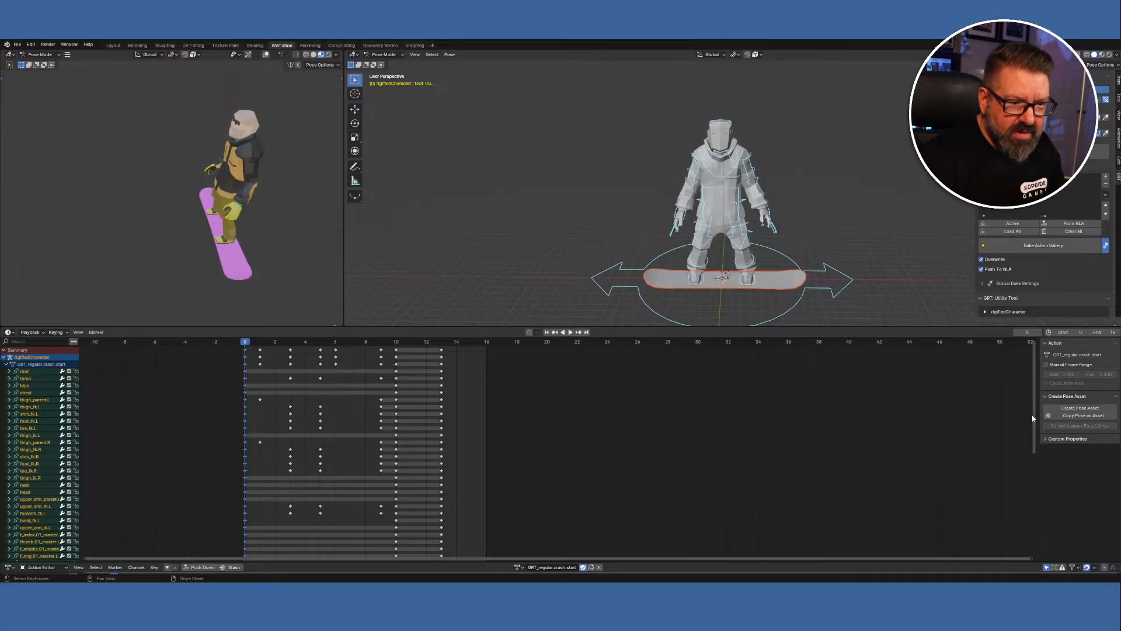
scroll(1032, 422, "down", 1)
left_click_drag(1033, 423, 1072, 397)
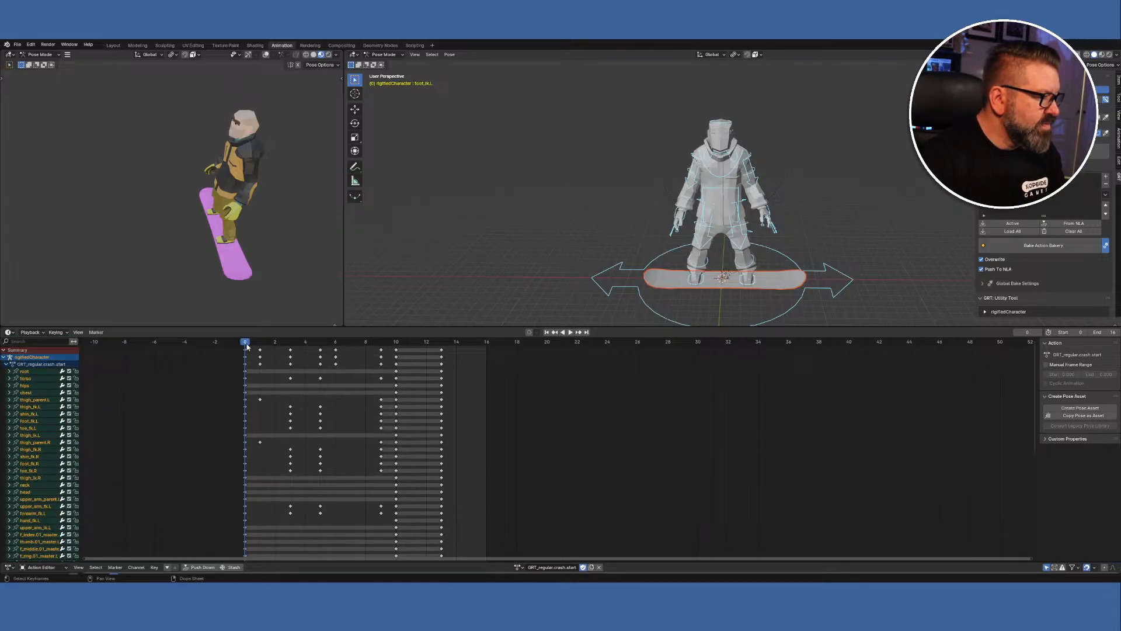
key("space")
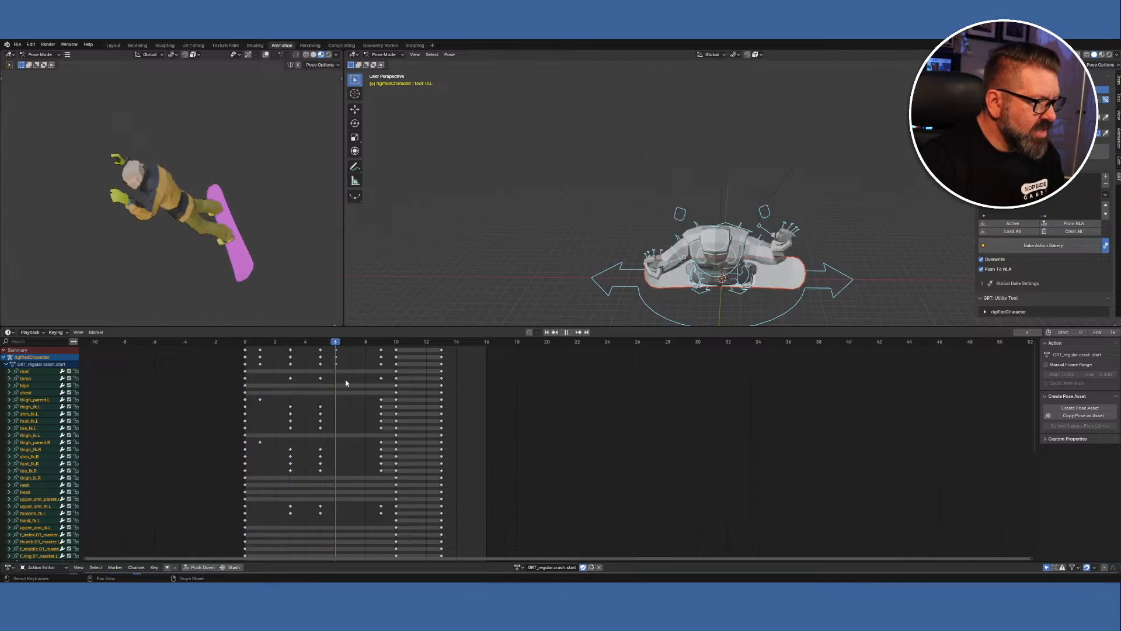
left_click_drag(235, 367, 448, 395)
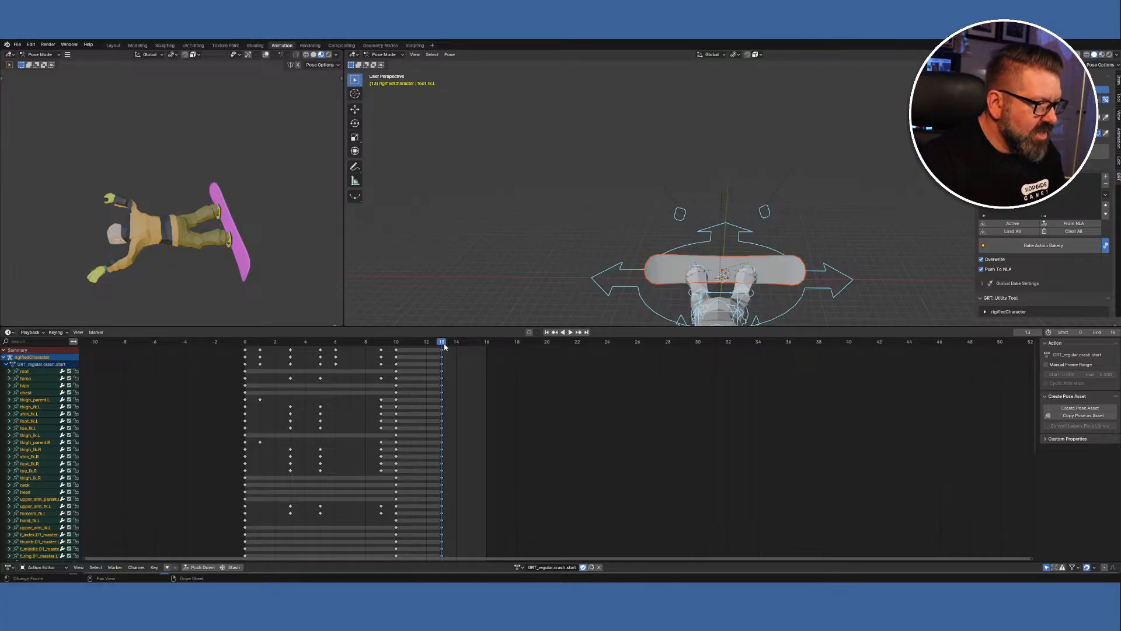
left_click_drag(444, 345, 246, 343)
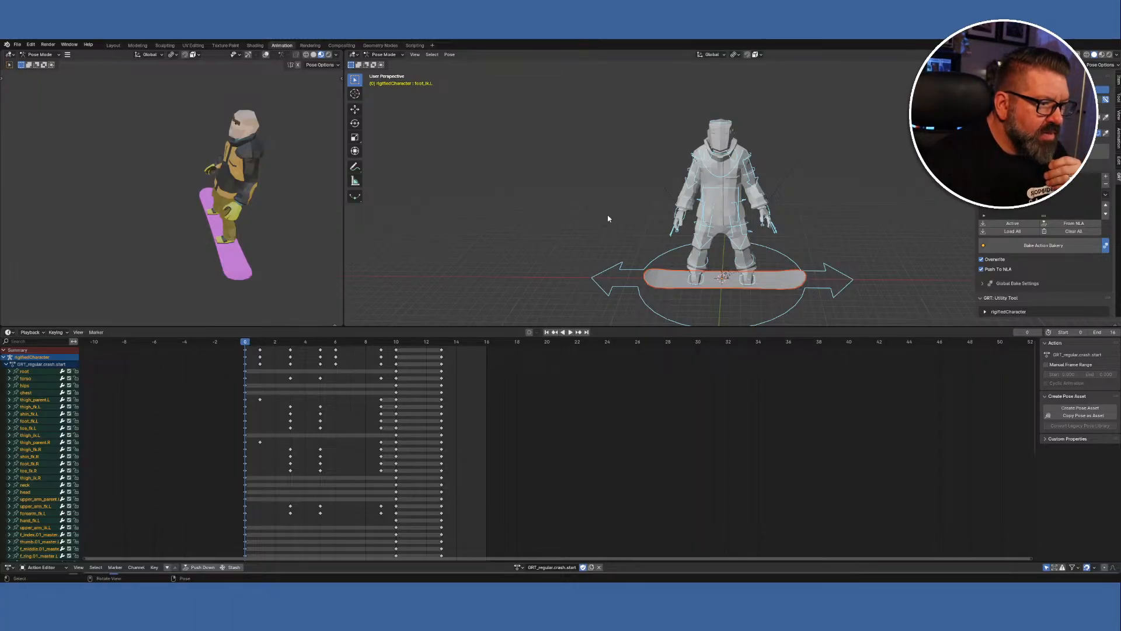
Select only the right hand's IK control and display its Rig Main Properties above a reduced Action Editor.
left_click(637, 214)
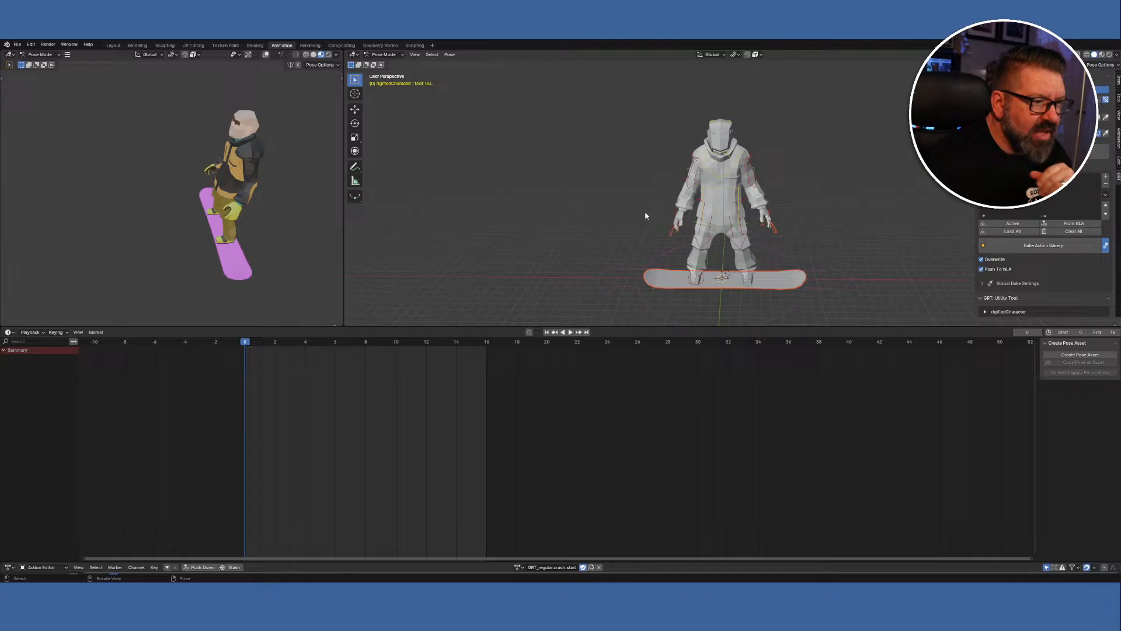
left_click(675, 216)
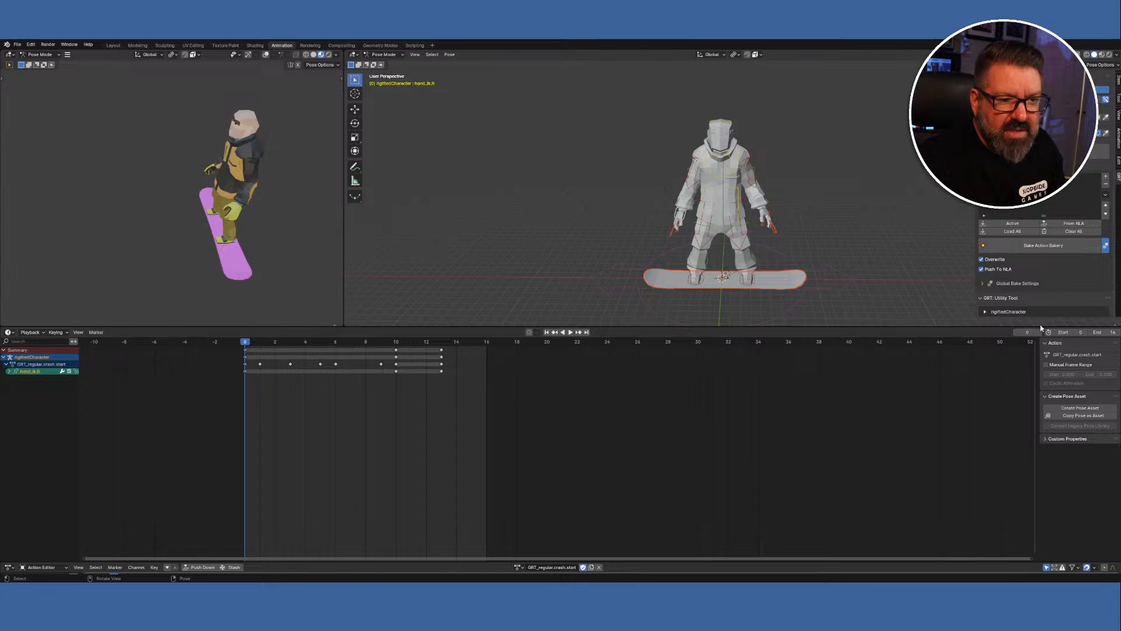
left_click_drag(1040, 326, 1040, 463)
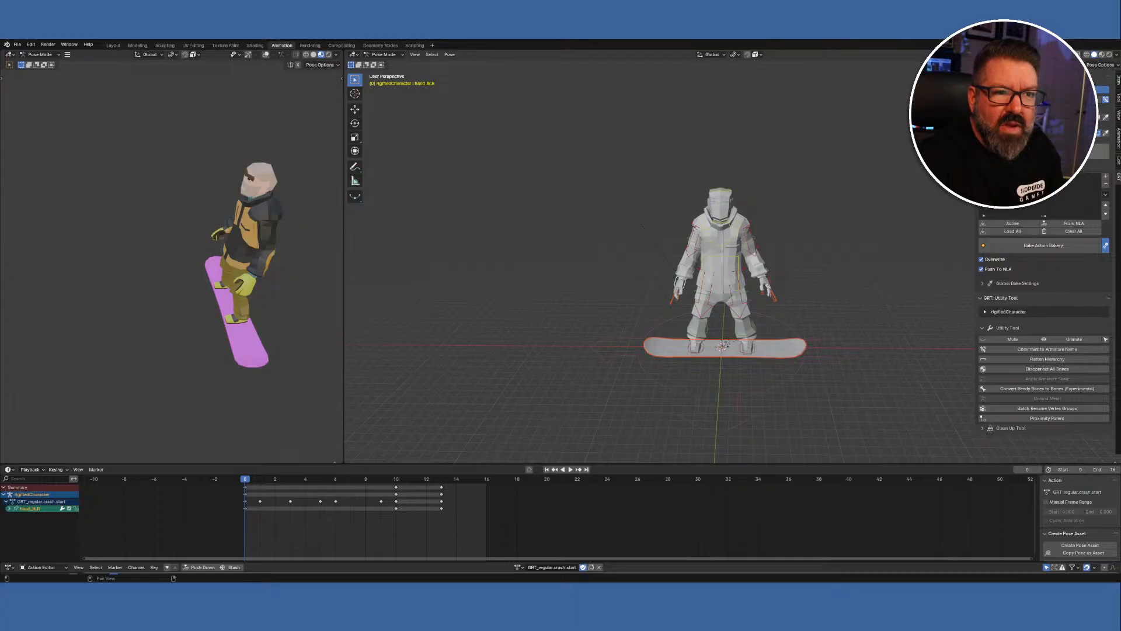
left_click(1119, 83)
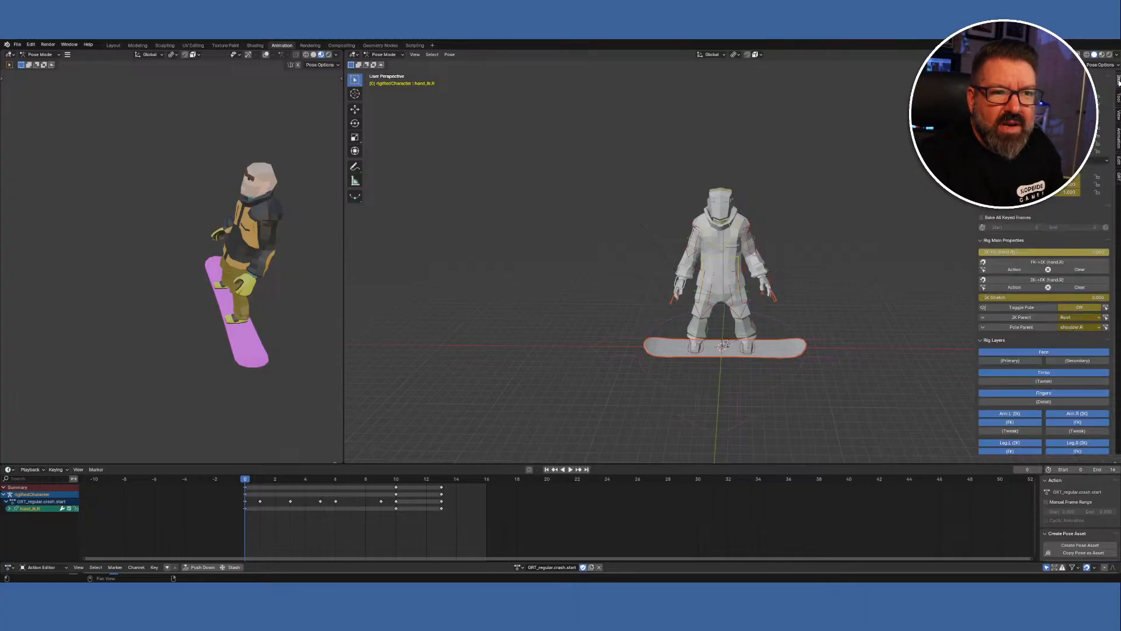
left_click(1118, 177)
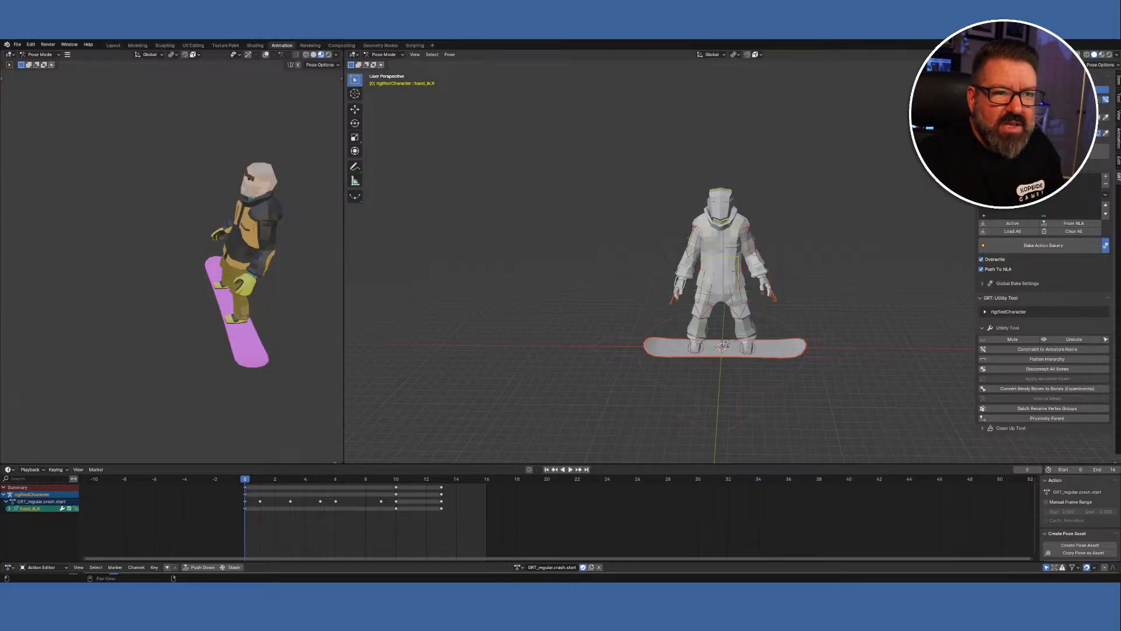
left_click(1118, 80)
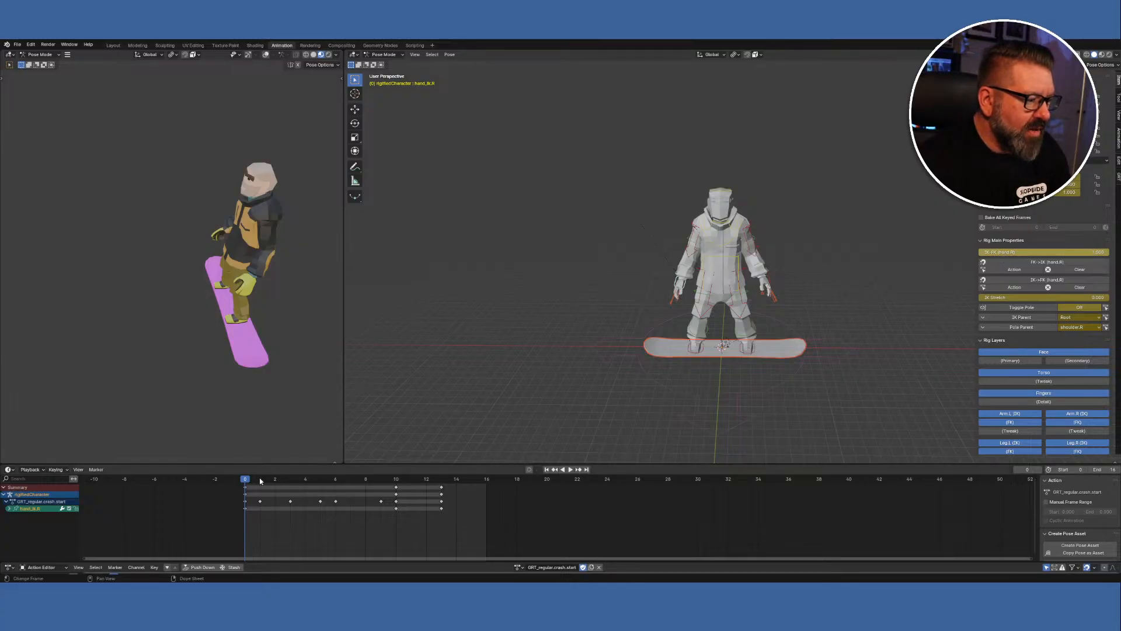
Scrub the first frames of the crash start action, checking the right hand's IK-FK property, and return to frame 0.
key("space")
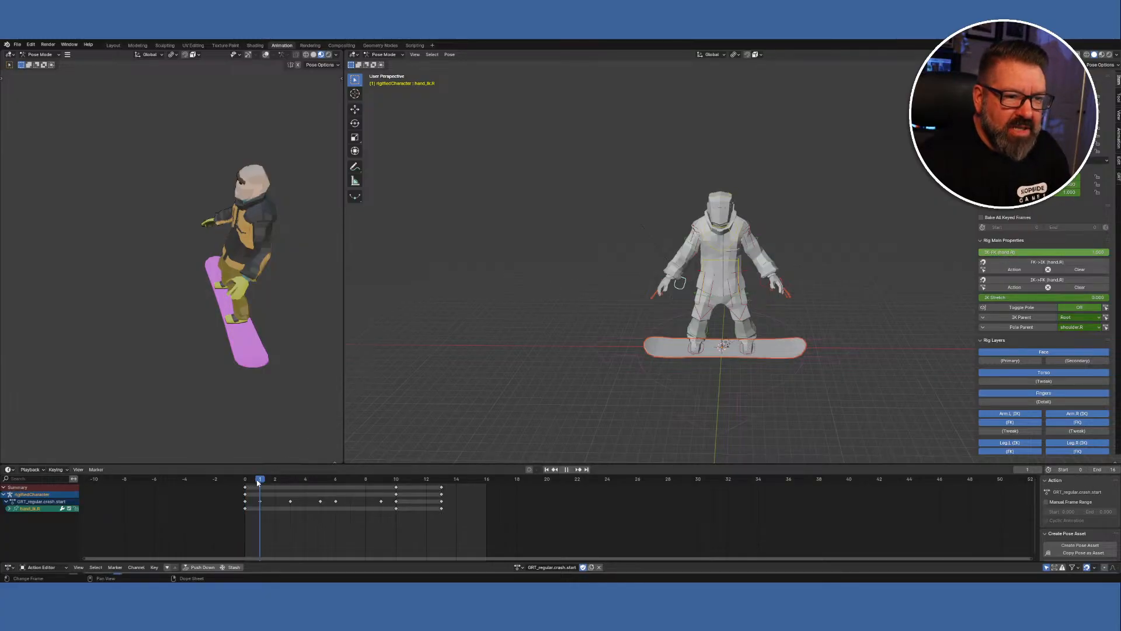
left_click_drag(257, 481, 363, 501)
key("shift+Left")
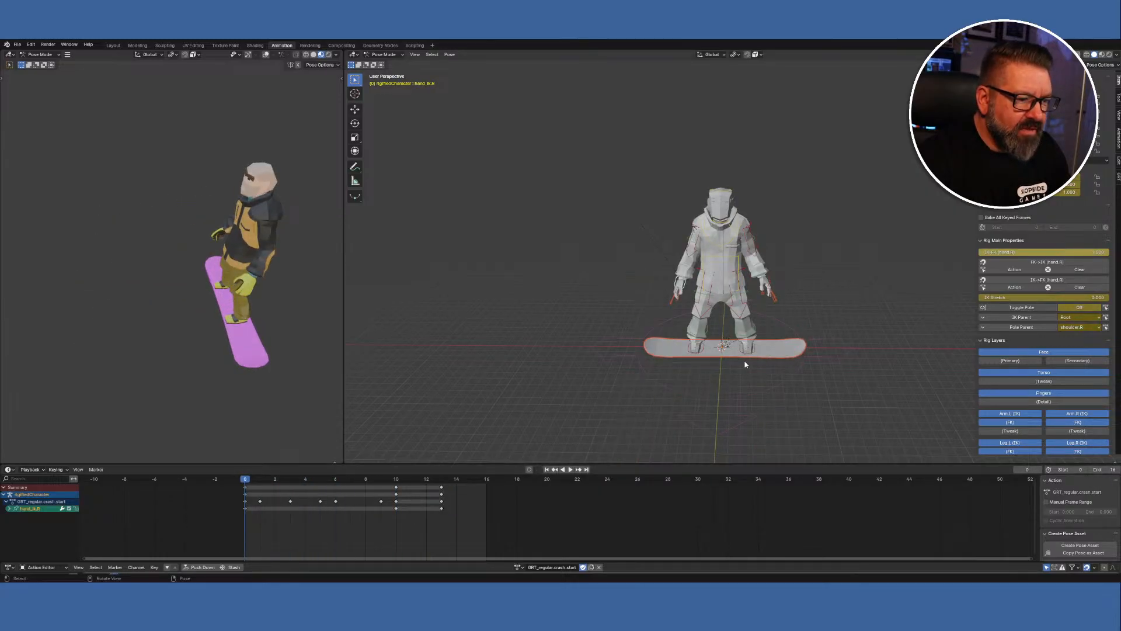
Select the right foot's IK control and scrub frames 0 to 13 to examine how its IK-FK property is keyed.
left_click(691, 348)
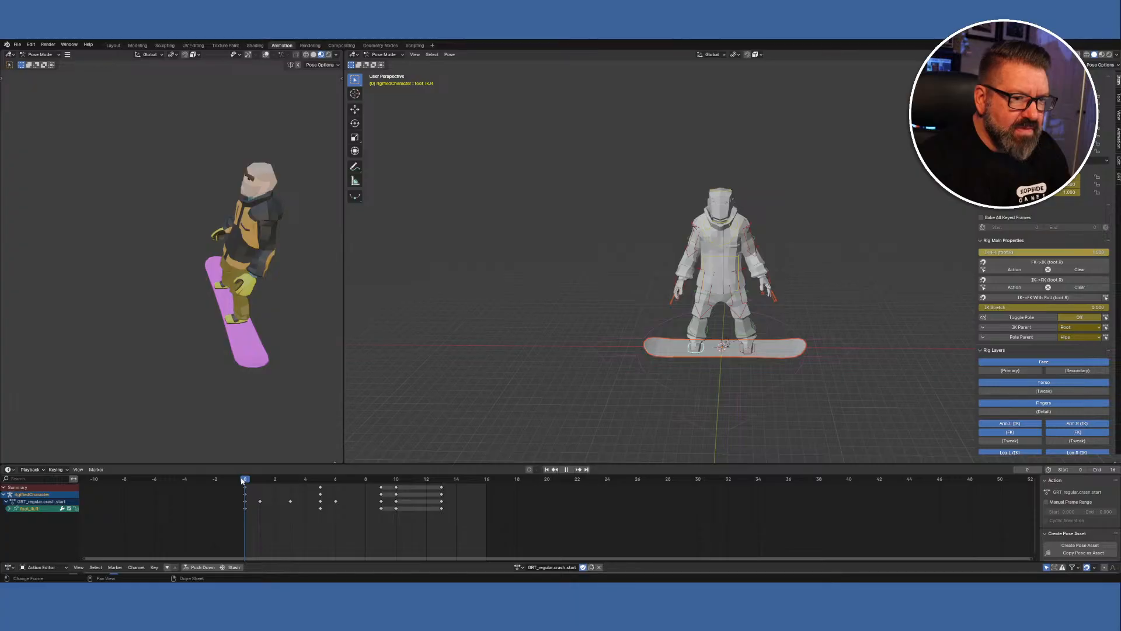
left_click_drag(243, 480, 259, 483)
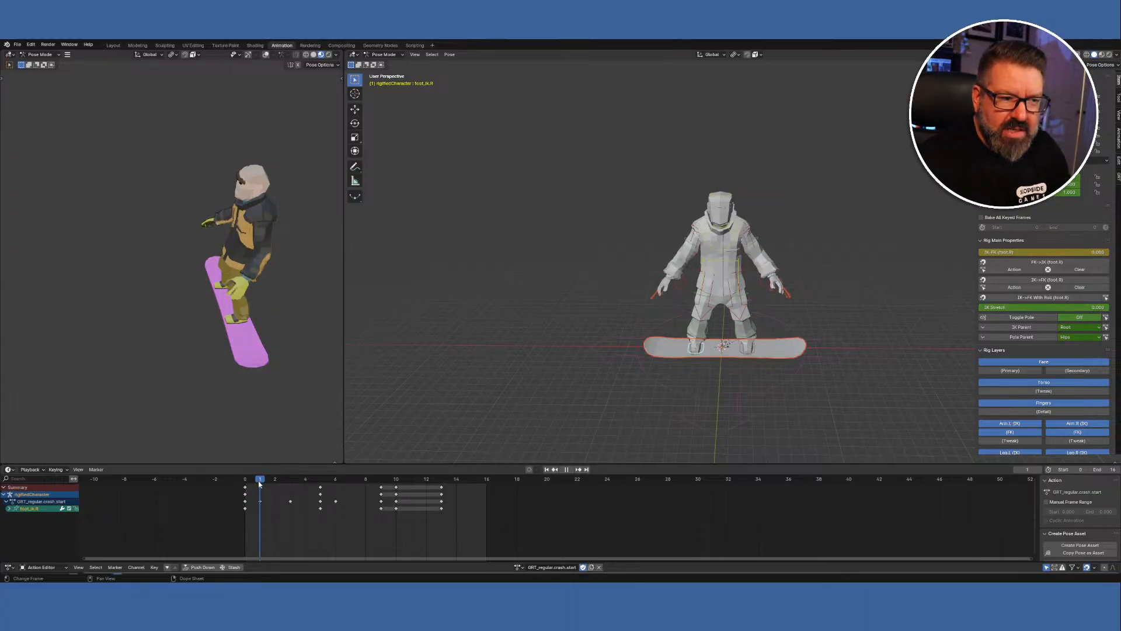
left_click_drag(258, 481, 438, 498)
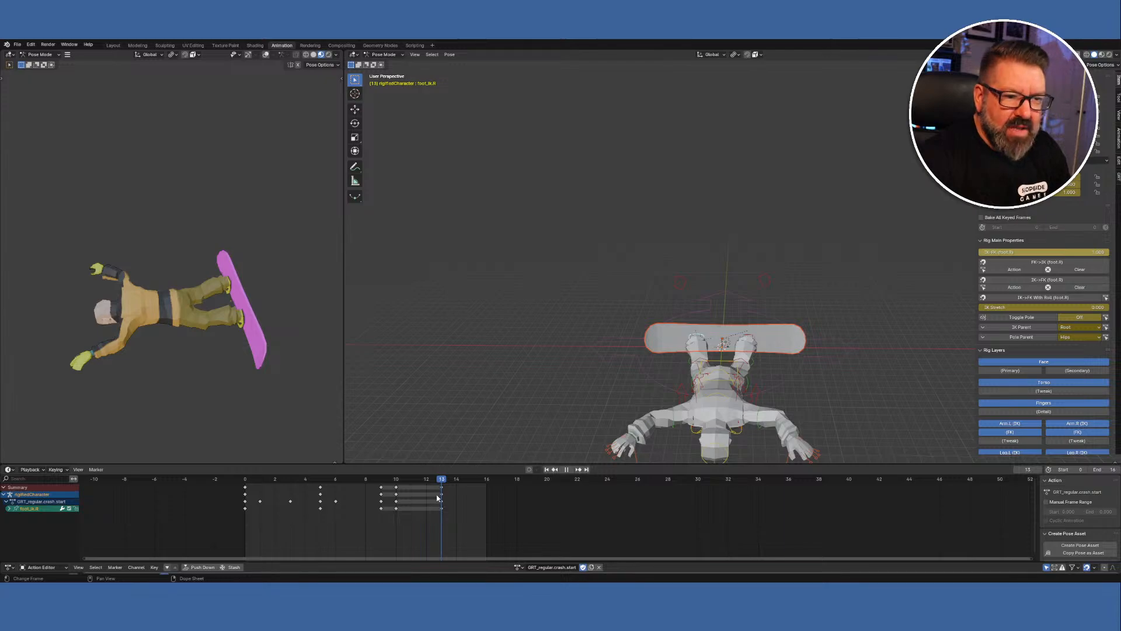
left_click_drag(435, 496, 384, 489)
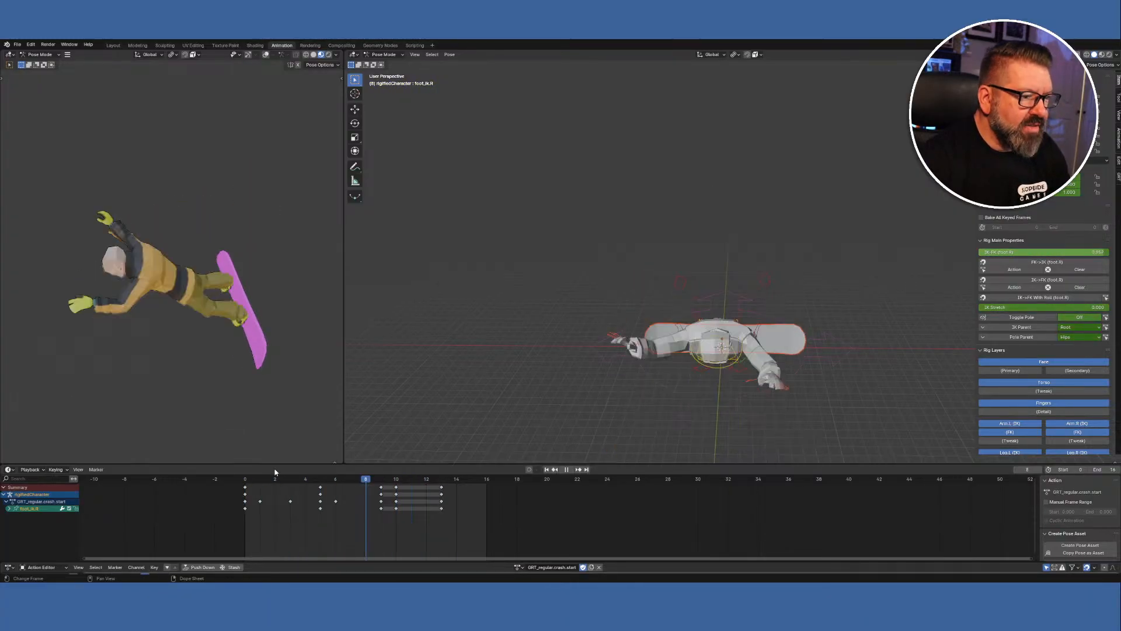
key("Escape")
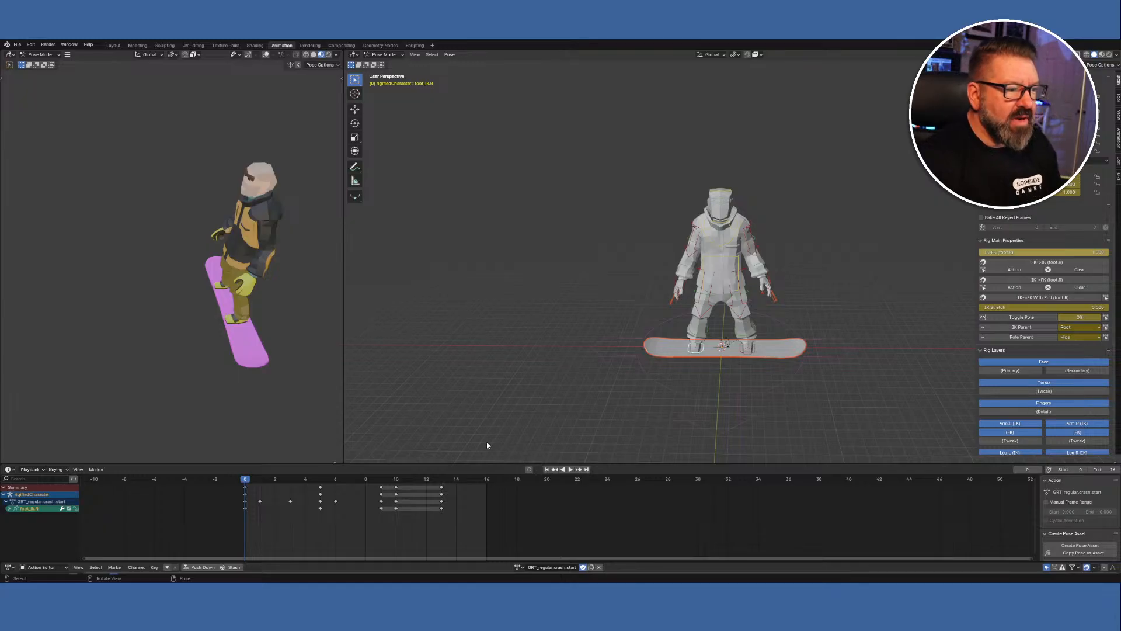
Load the GRT_regular.crash.end action and scrub it from frame 0 to 16 and back.
left_click(518, 567)
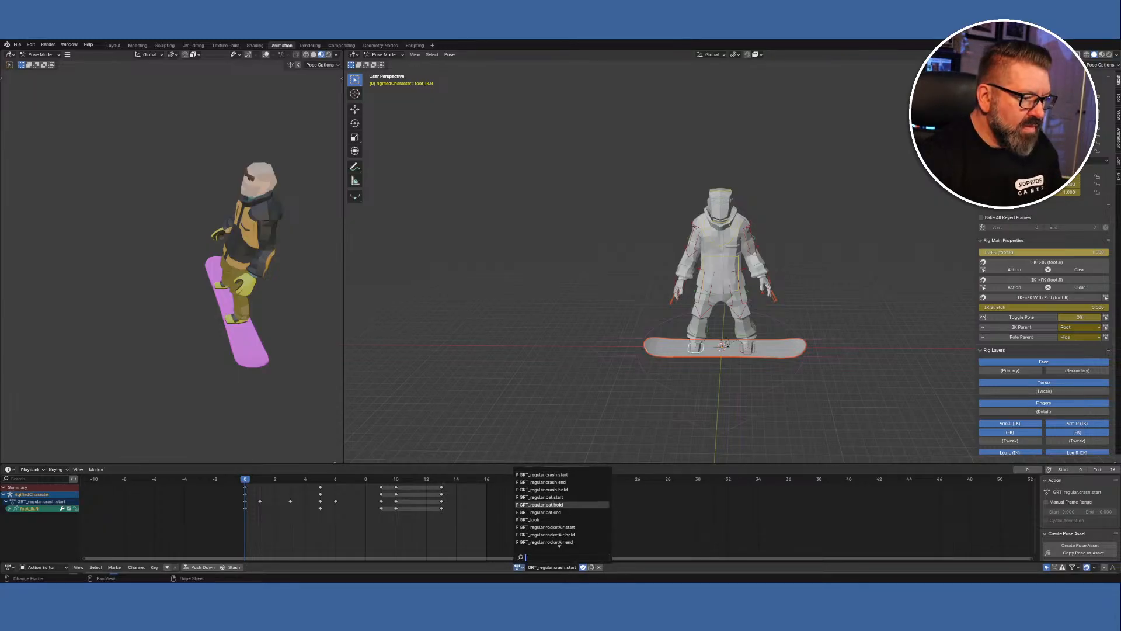
left_click(569, 482)
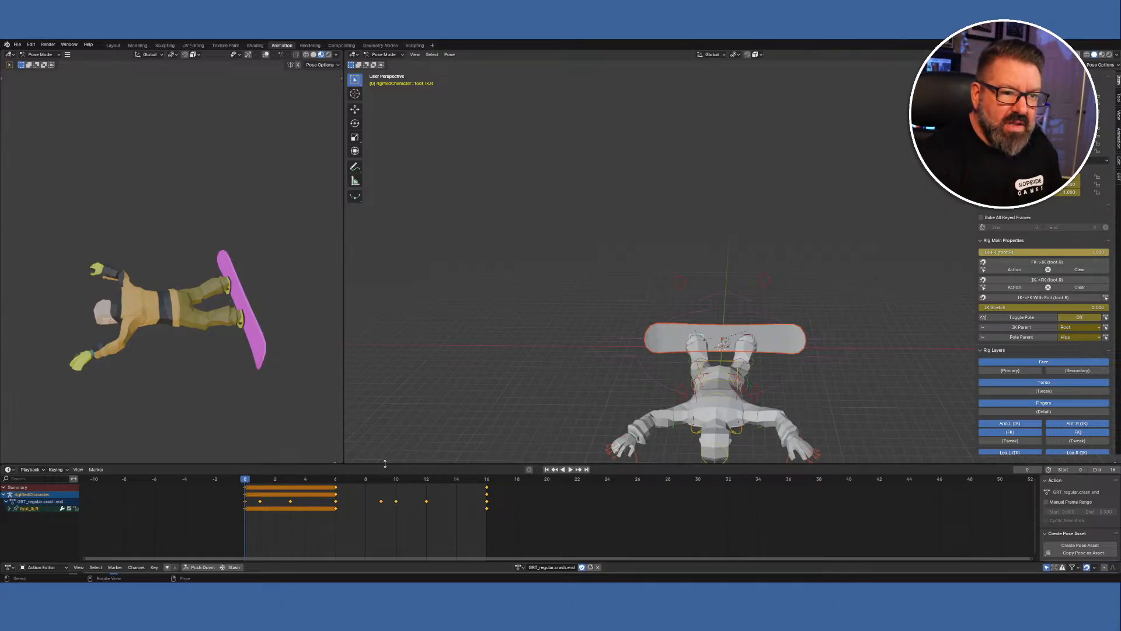
key("space")
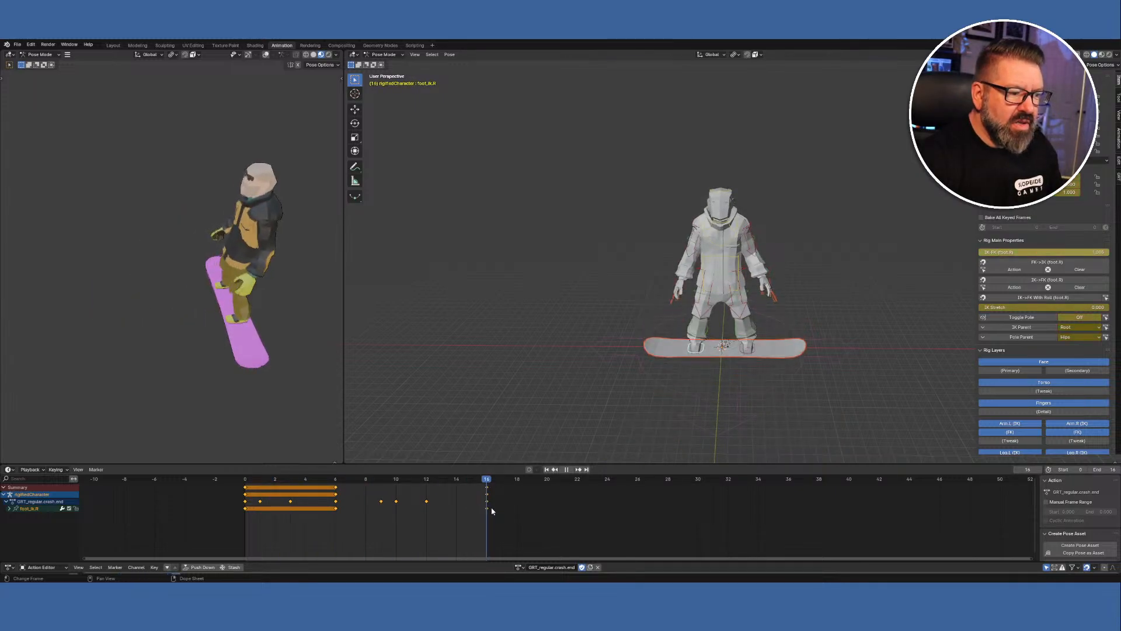
left_click_drag(491, 510, 245, 490)
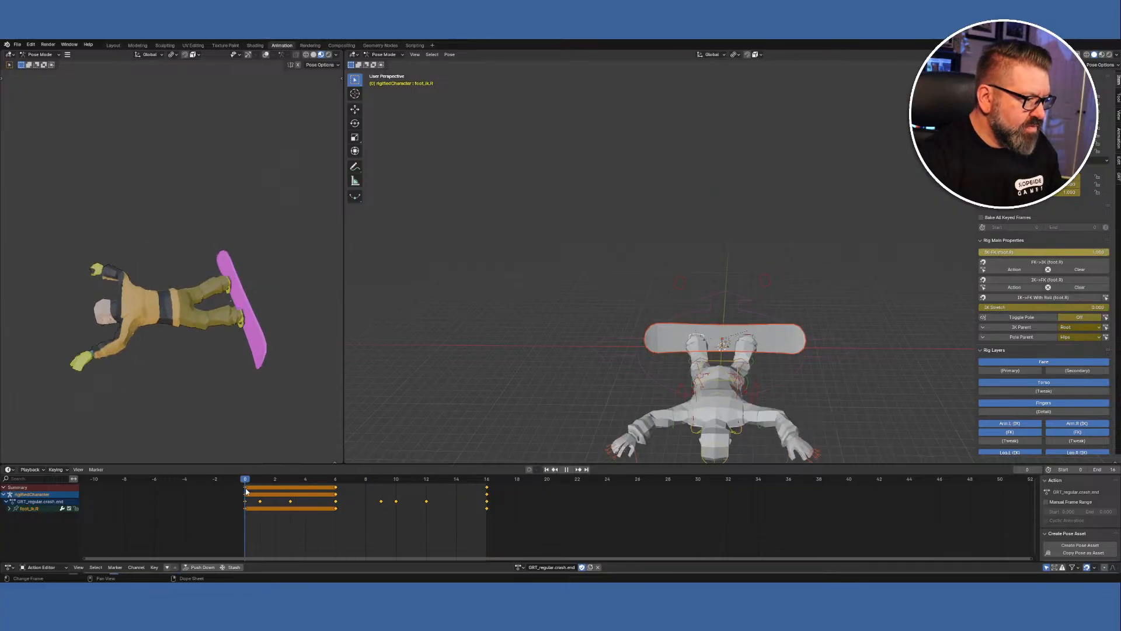
Make GRT_regular.crash.hold the active action of the character rig.
left_click(521, 570)
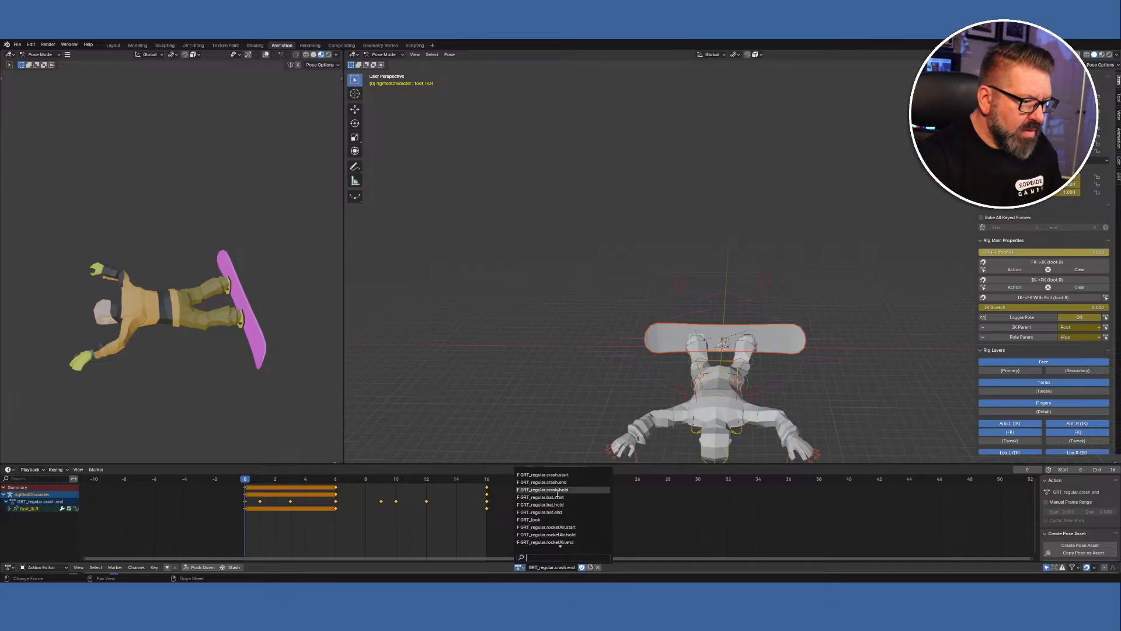
left_click(558, 490)
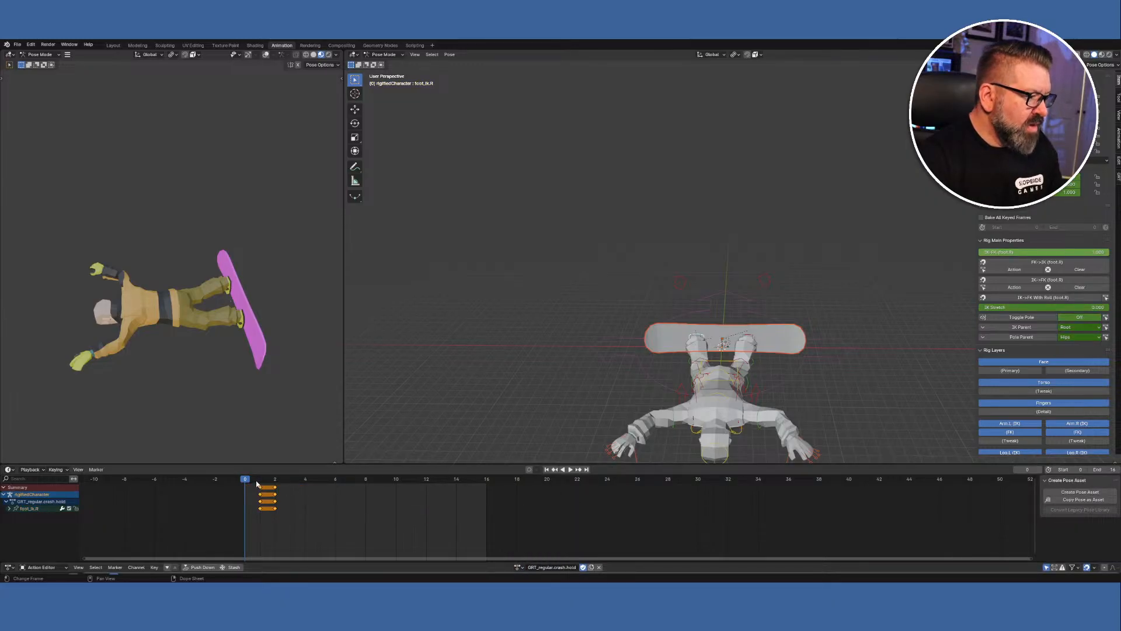
Scrub the crash hold action from frame 0 to 2 and back.
key("space")
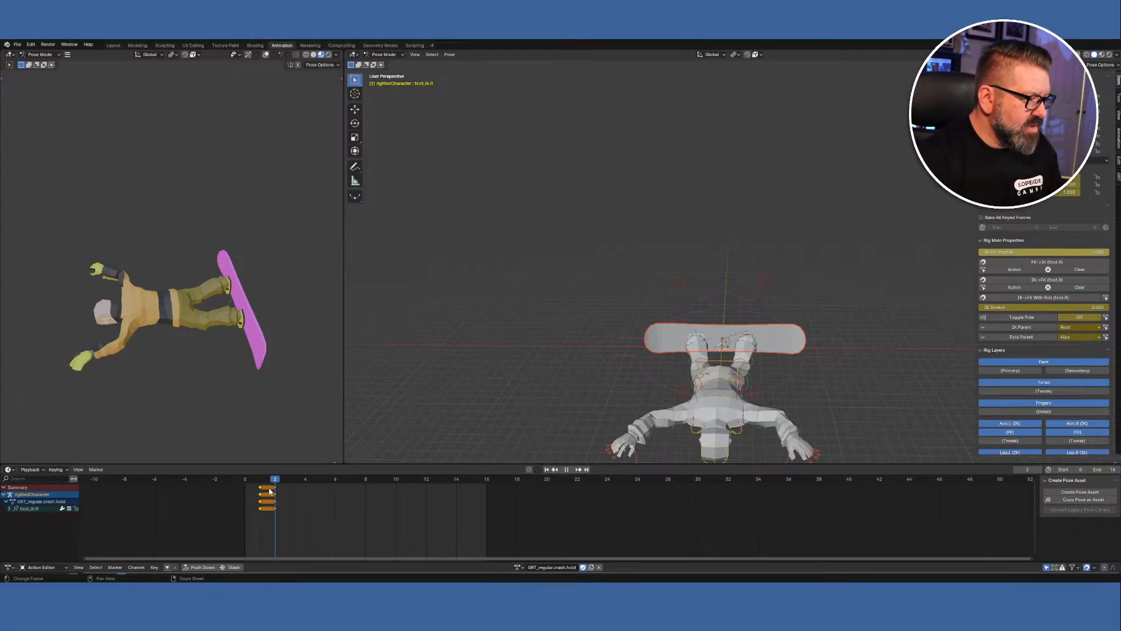
left_click_drag(269, 491, 248, 489)
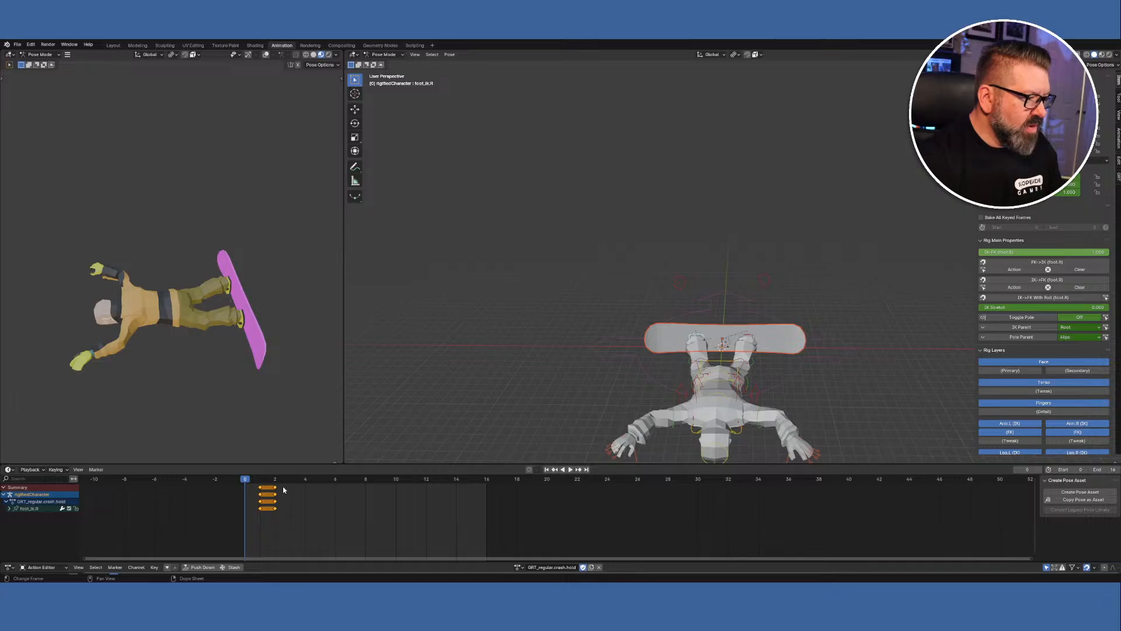
Load the GRT_regular.bat.start action and scrub its opening frames back to frame 0, checking the right foot's IK-FK property.
left_click(518, 567)
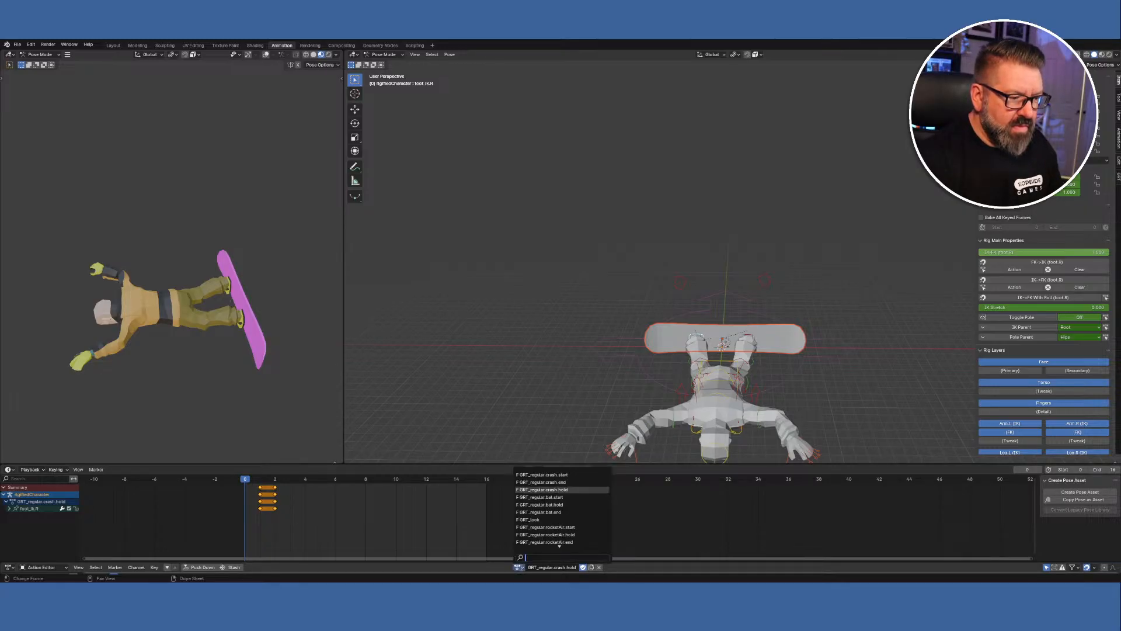
left_click(543, 500)
key("space")
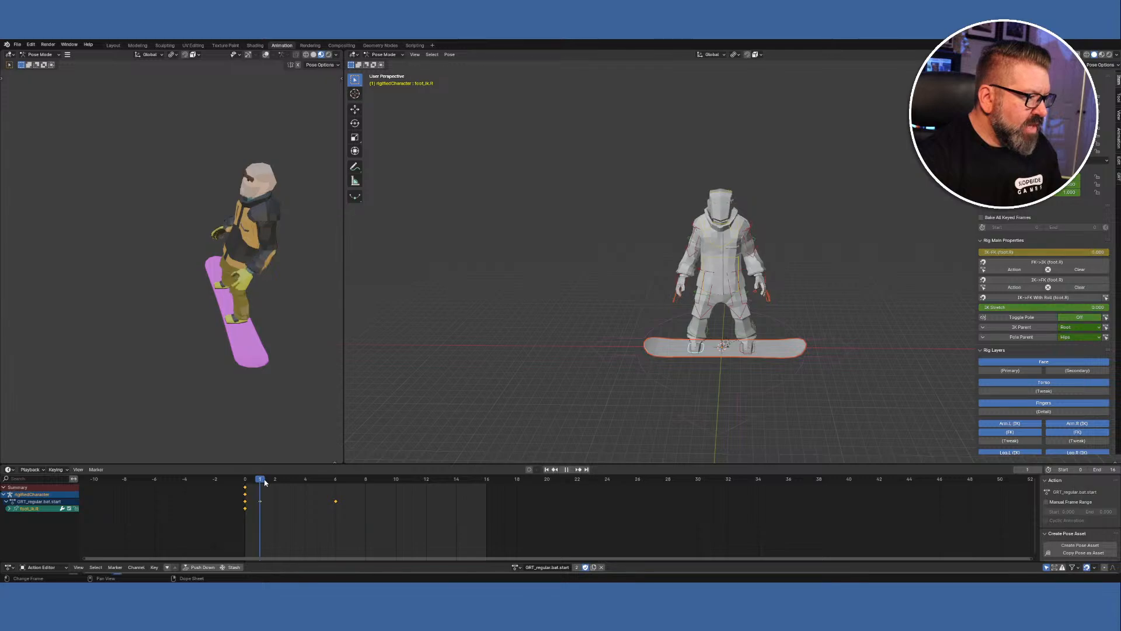
left_click_drag(327, 492, 239, 485)
key("space")
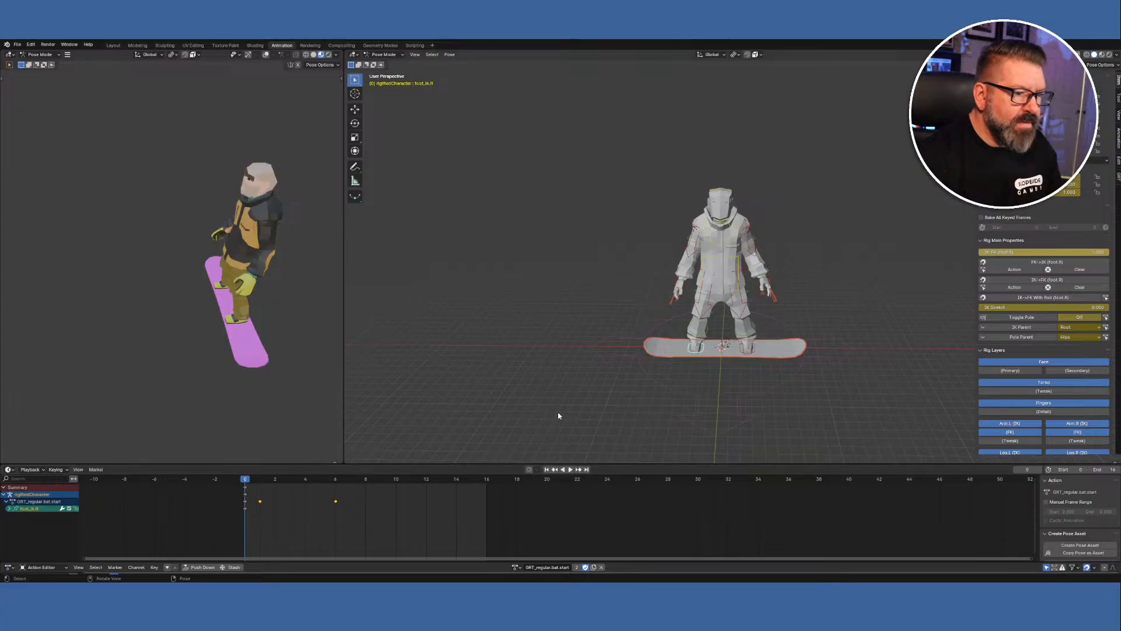
Clear the foot selection, select all rig controls, and preview the bat start action through frame 15 before returning to frame 0.
left_click(667, 260)
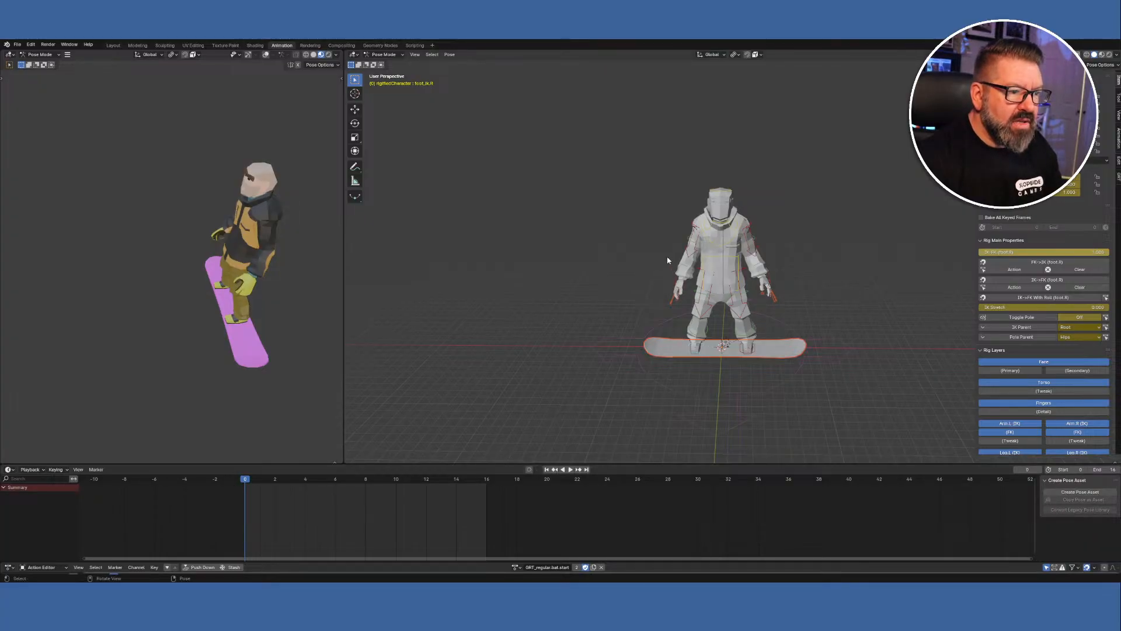
key("a")
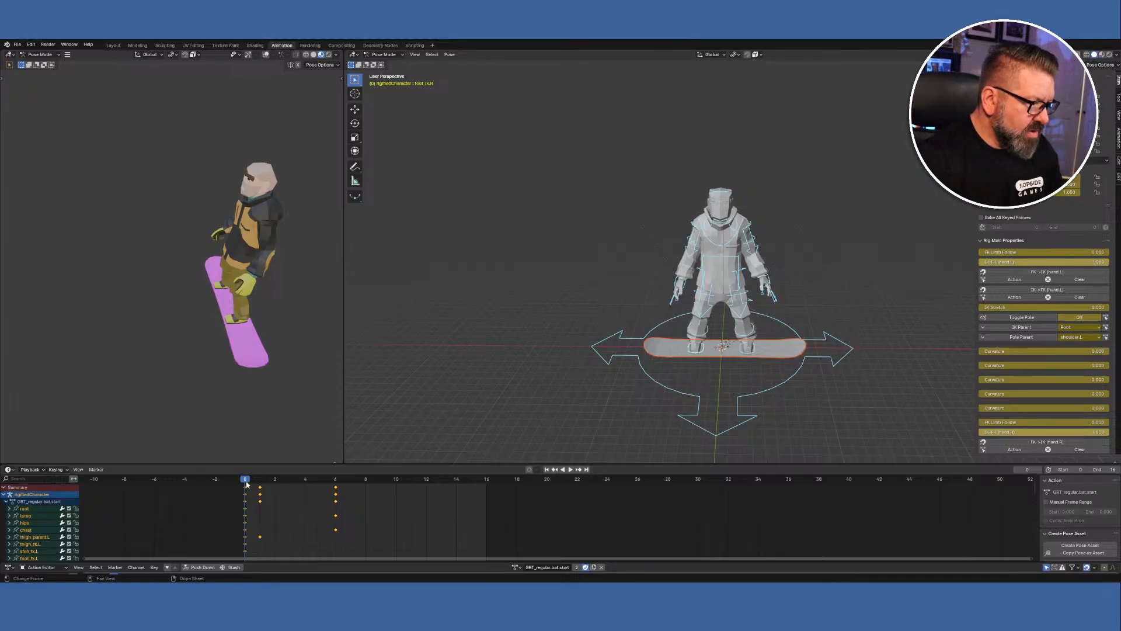
key("space")
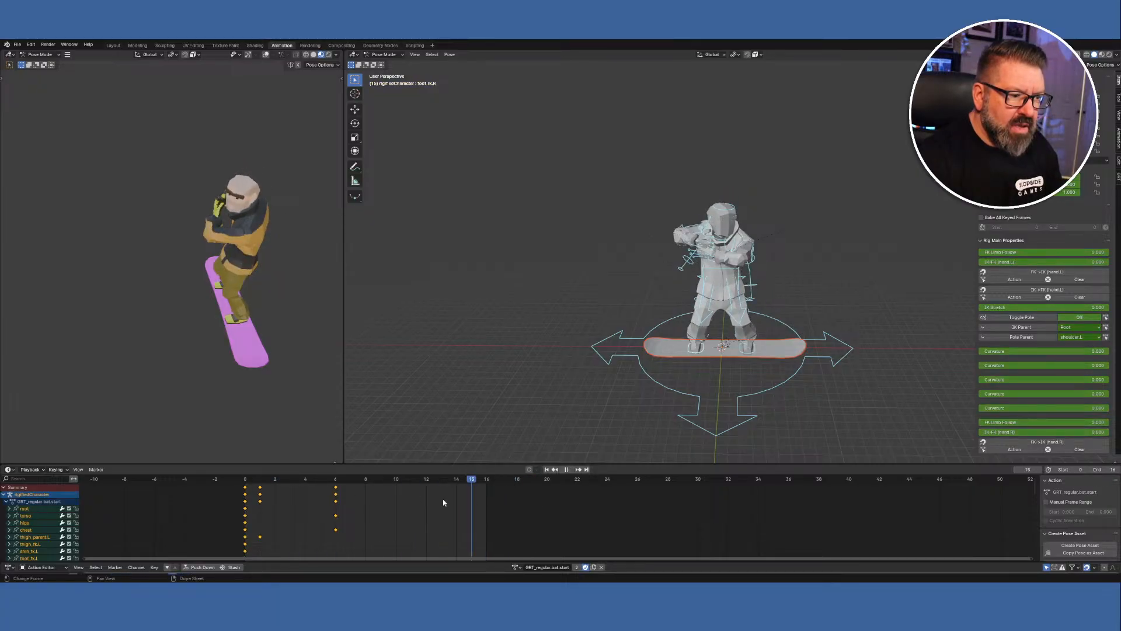
key("Escape")
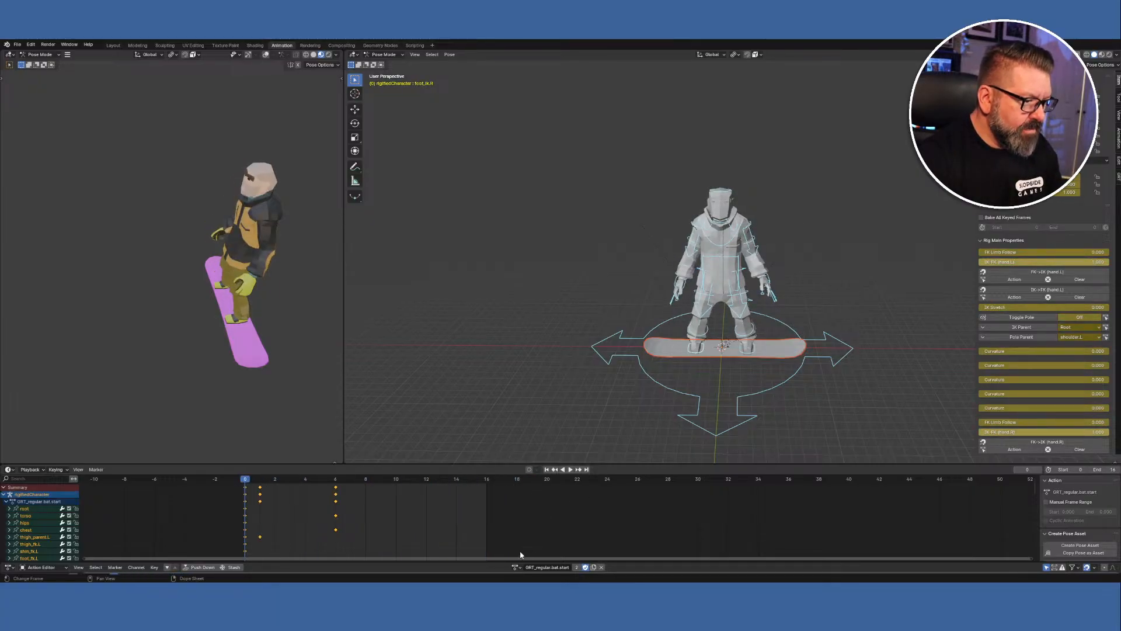
Load the GRT_regular.bat.hold action and scrub between frames 0 and 2 to examine the held pose.
left_click(516, 567)
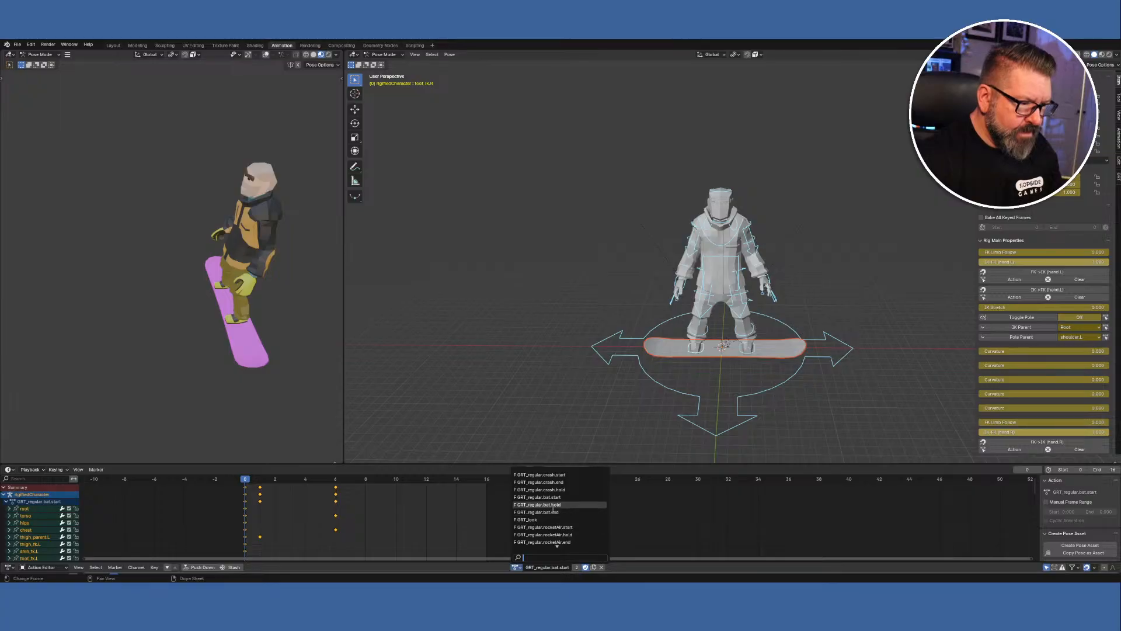
left_click(537, 505)
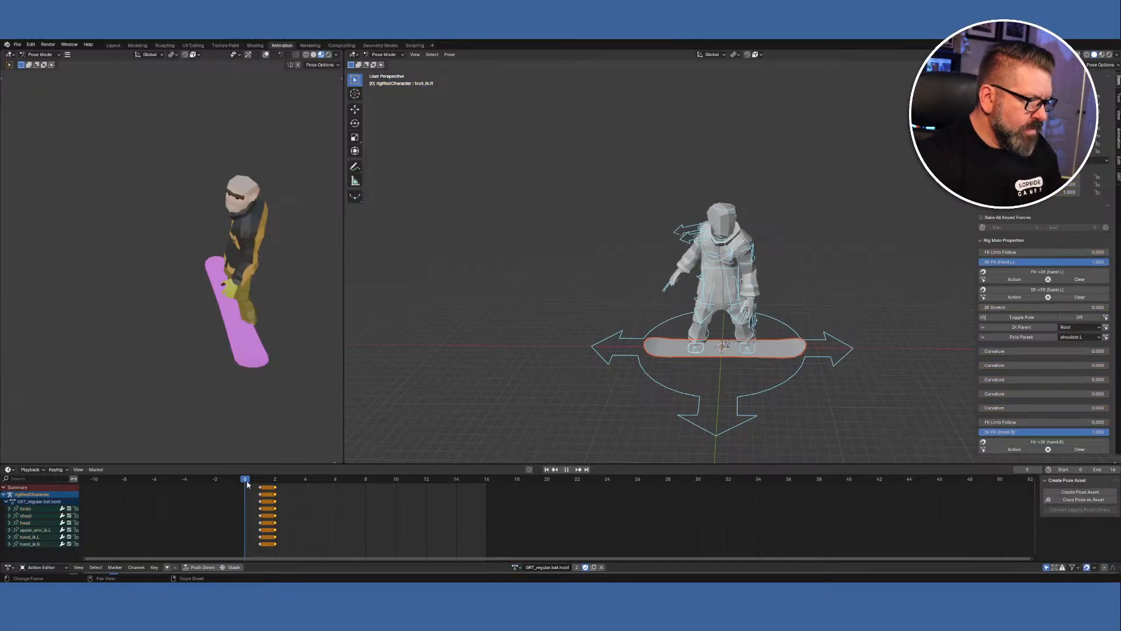
left_click_drag(247, 484, 316, 493)
left_click_drag(242, 491, 270, 496)
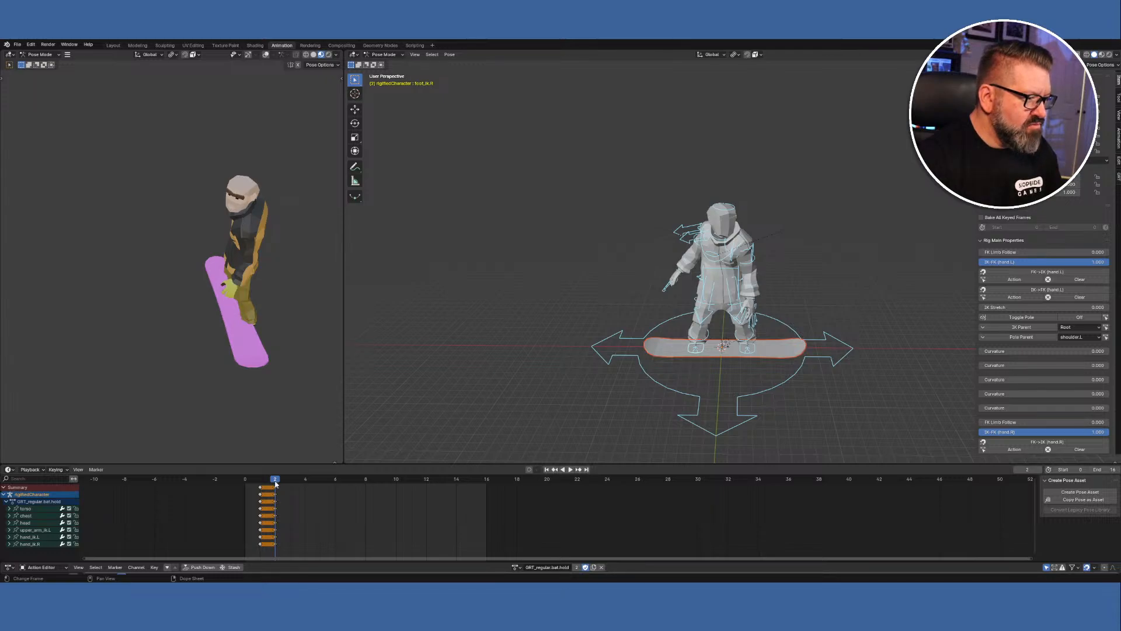
key("space")
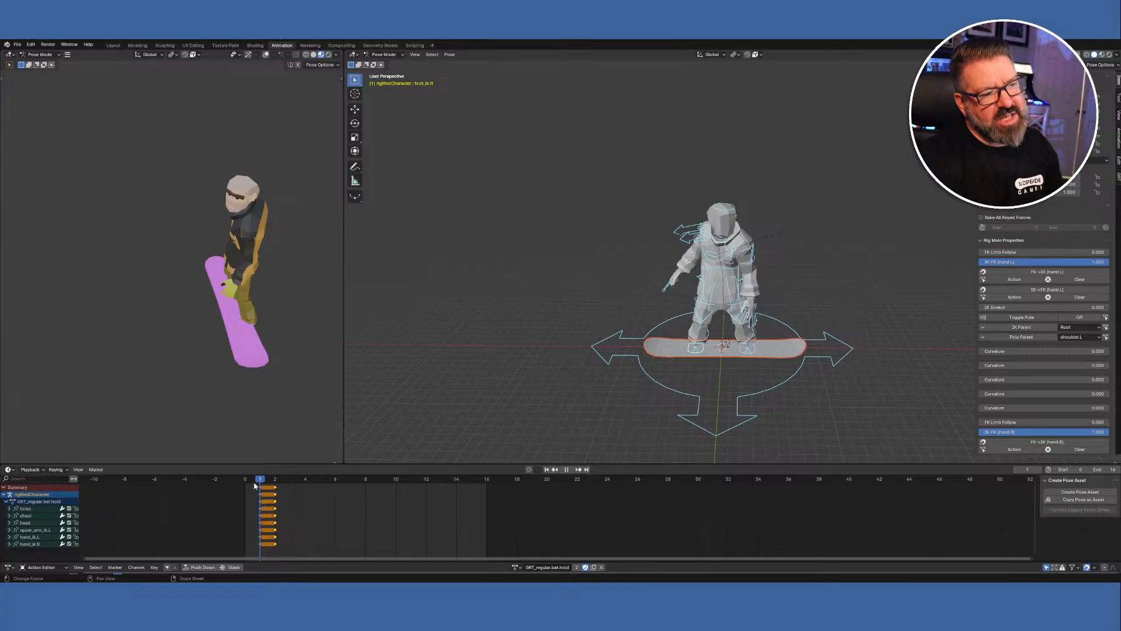
Switch back to the GRT_regular.bat.start action and scrub from frame 0 to 6.
left_click(516, 567)
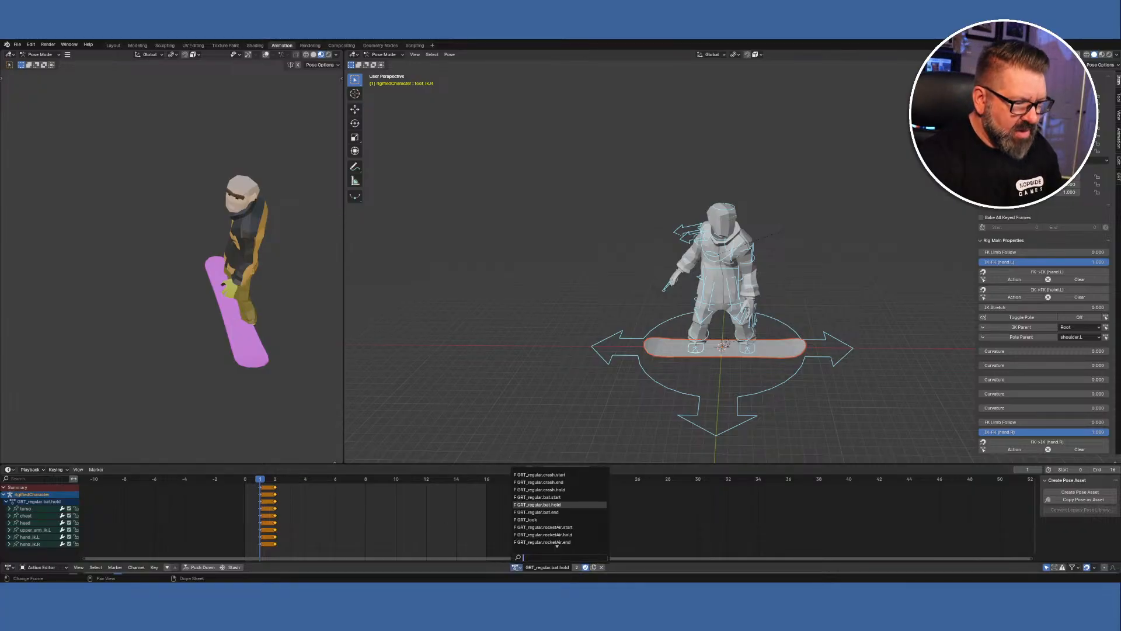
left_click(551, 498)
left_click_drag(260, 481, 246, 483)
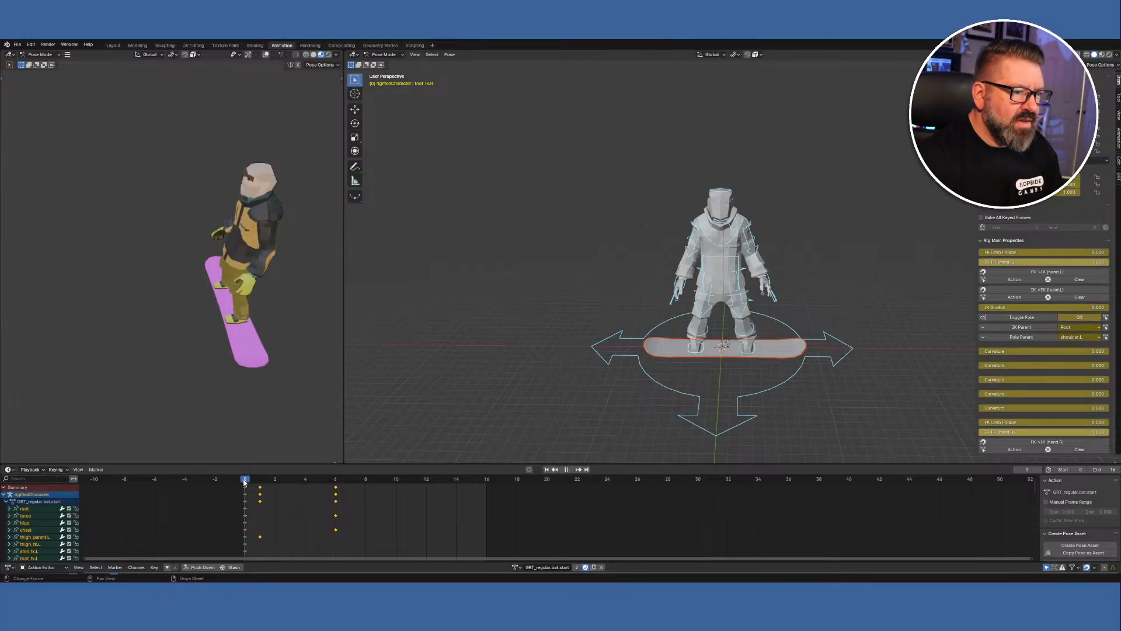
left_click_drag(245, 483, 336, 491)
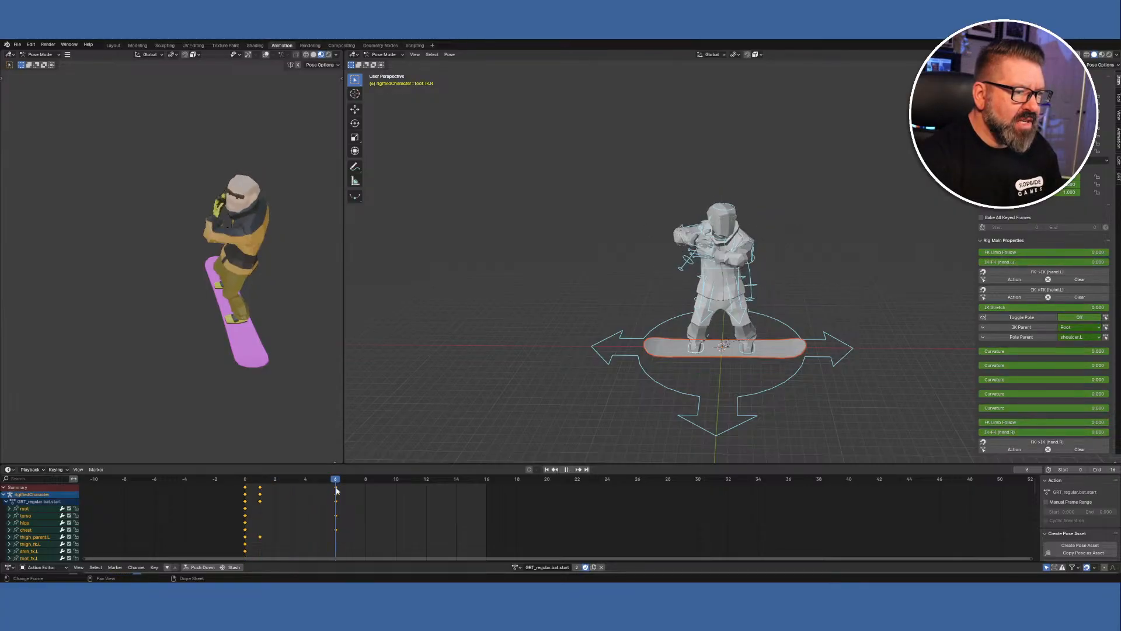
Load the GRT_regular.bat.end action and preview it from frame 0 to about frame 19, returning to frame 0.
left_click(516, 567)
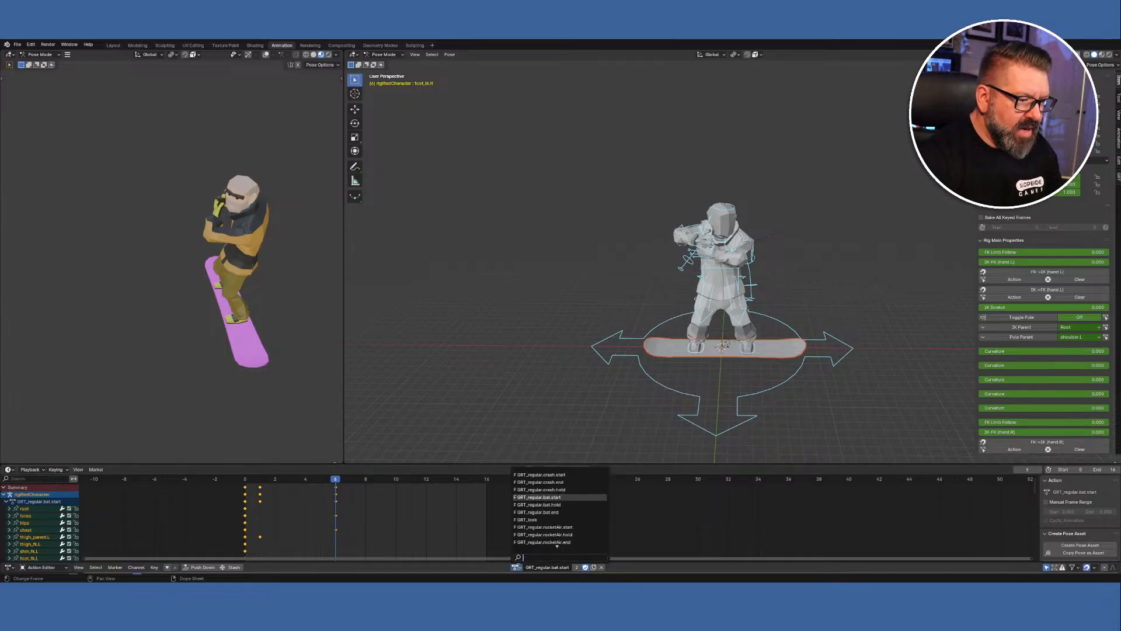
left_click(560, 512)
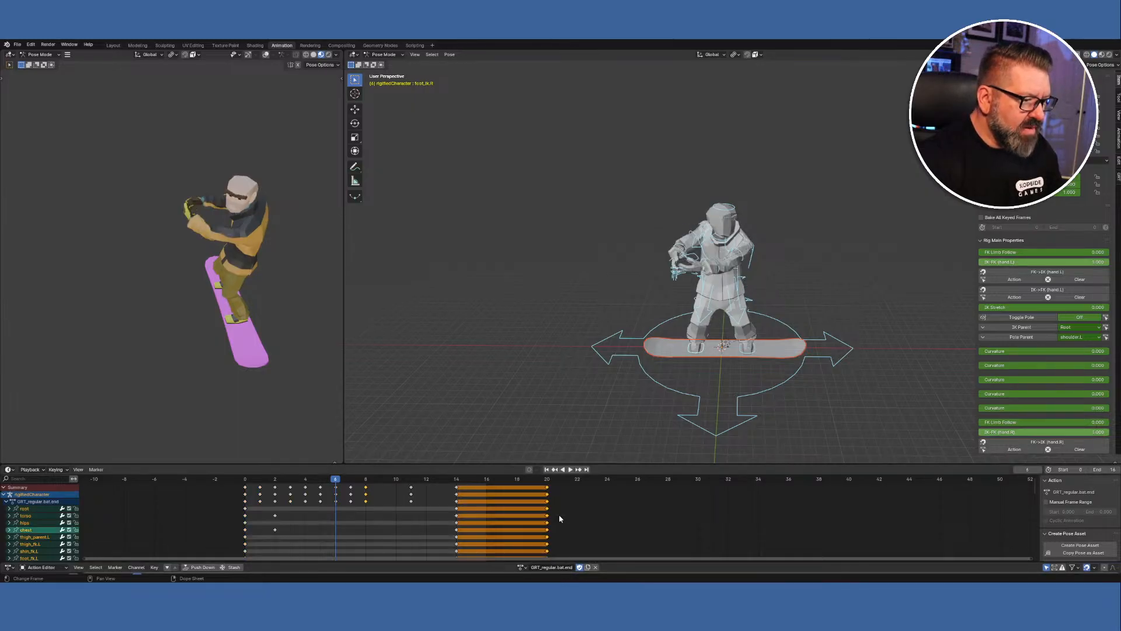
left_click(245, 483)
key("space")
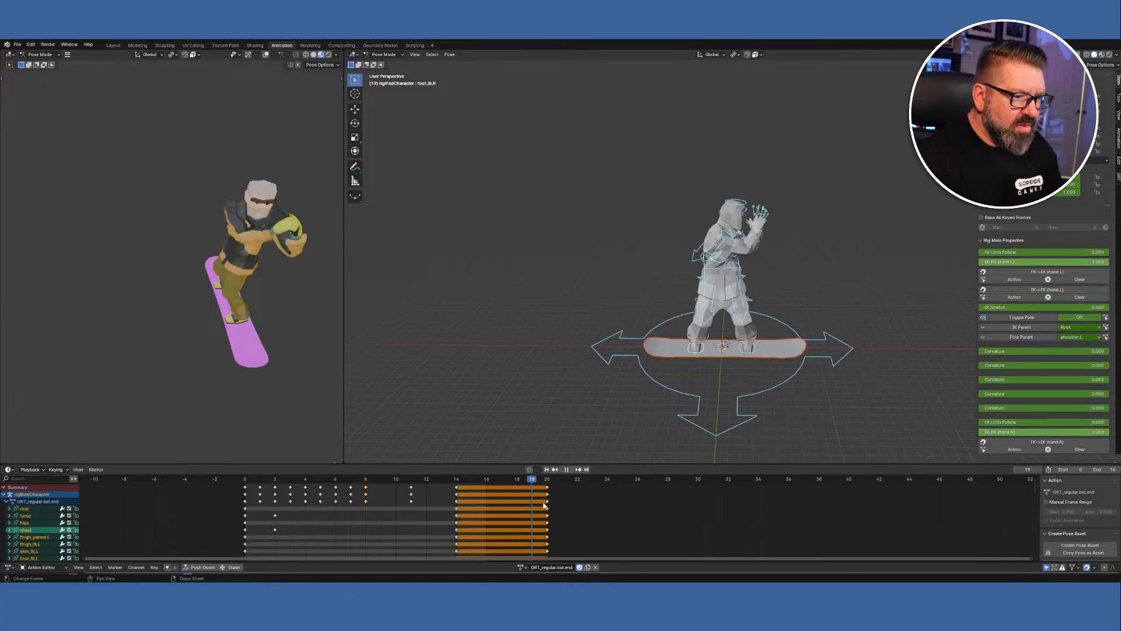
key("space")
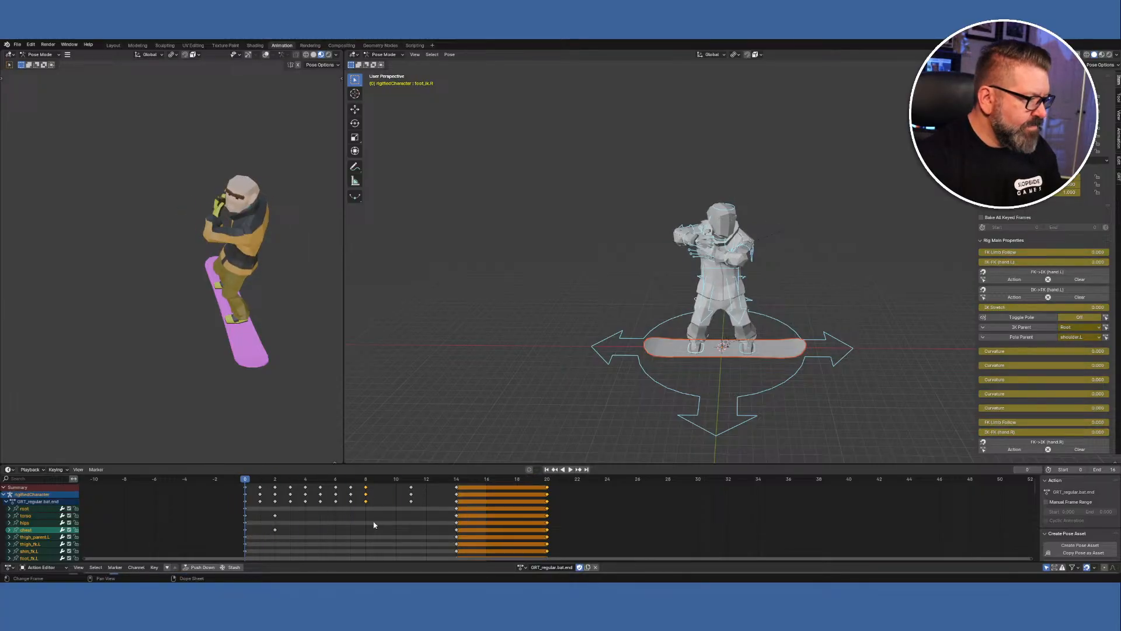
Load the GRT_look action and scrub it with the right foot's IK control selected to examine its IK-FK property.
left_click(524, 571)
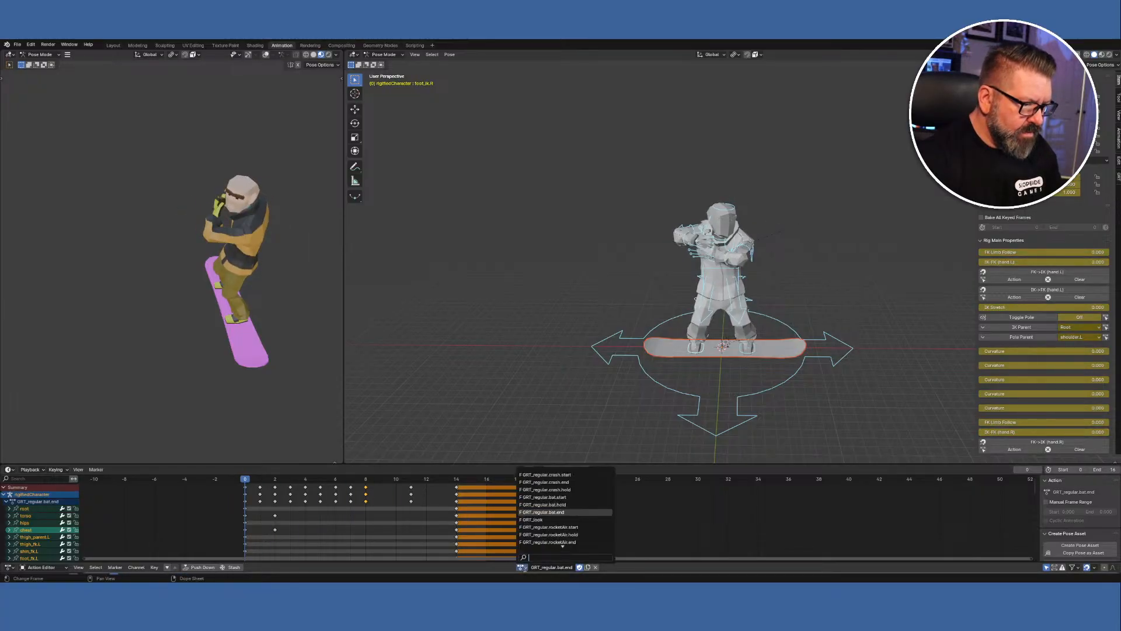
left_click(560, 520)
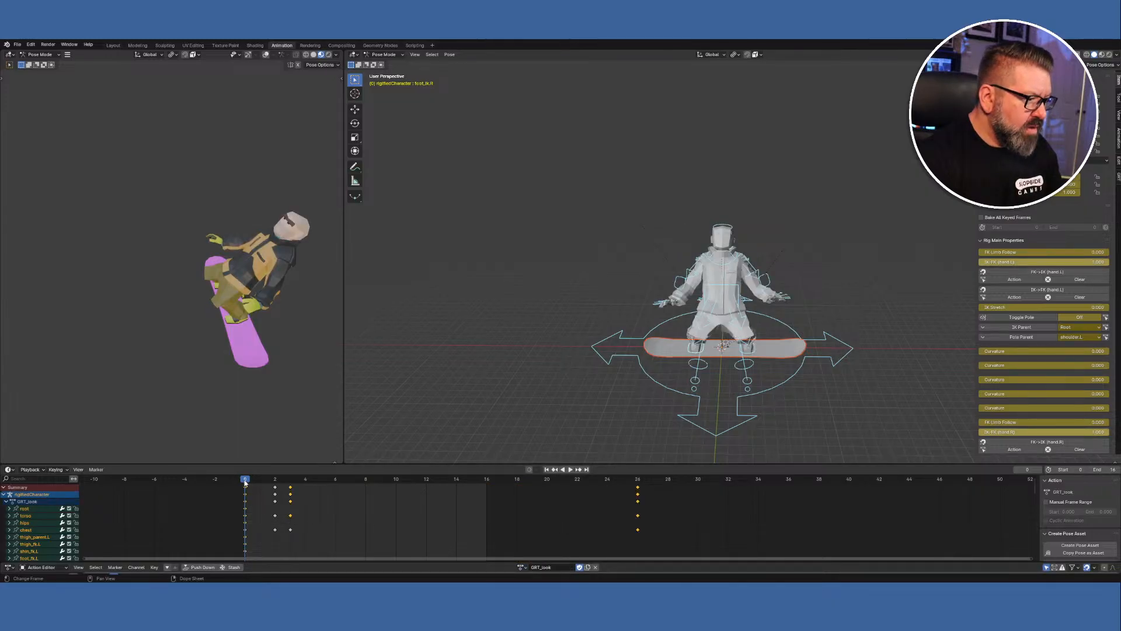
left_click_drag(245, 483, 228, 514)
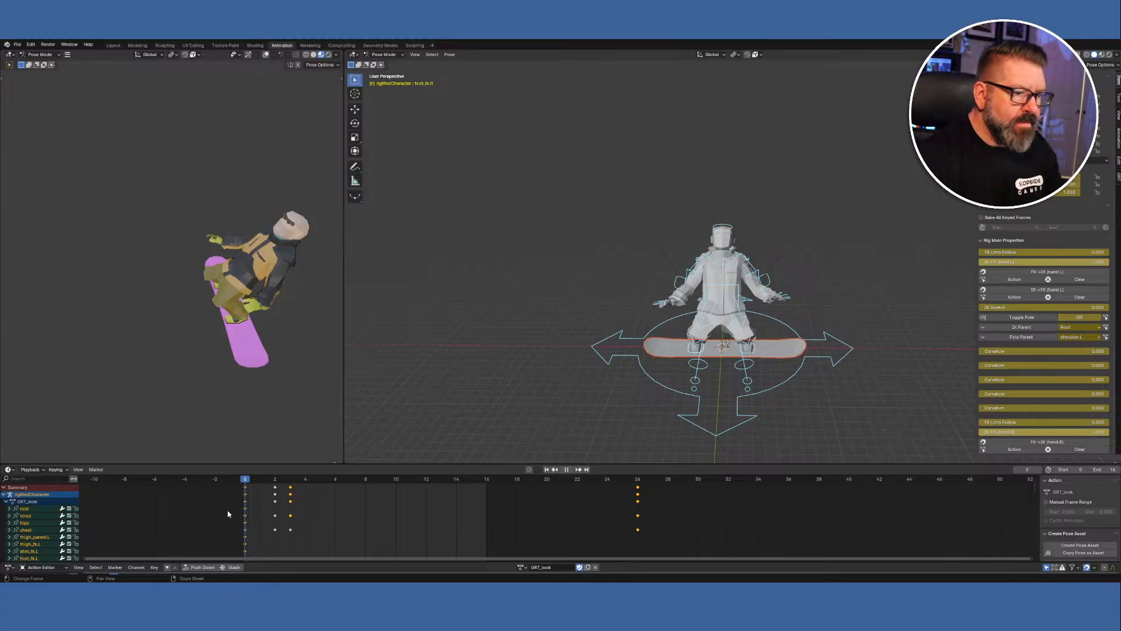
left_click(691, 353)
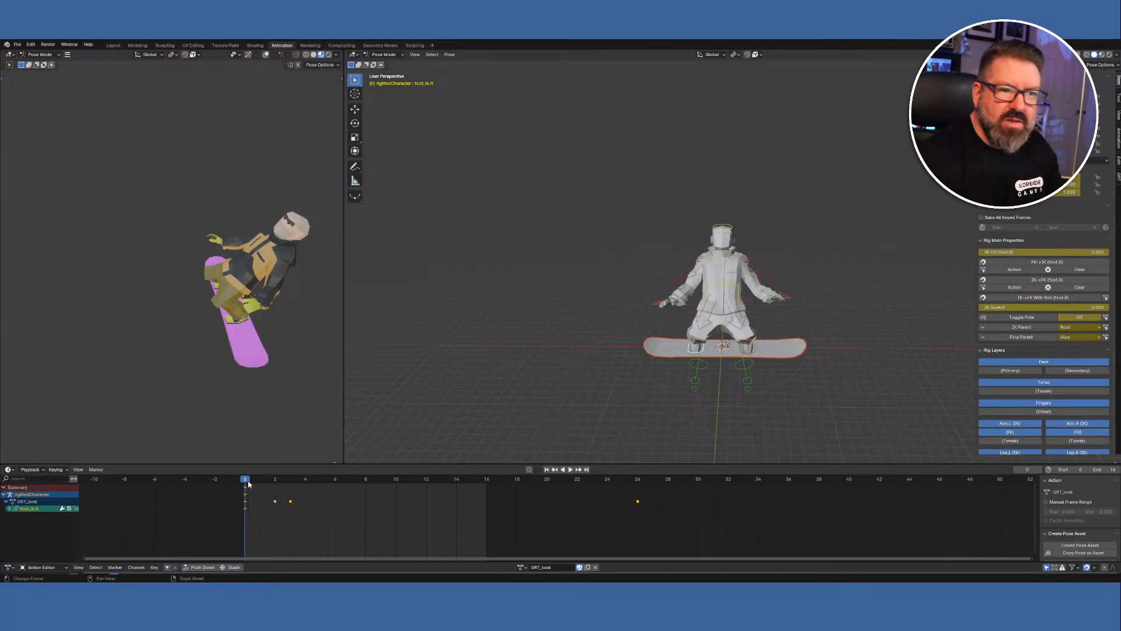
left_click_drag(253, 484, 151, 489)
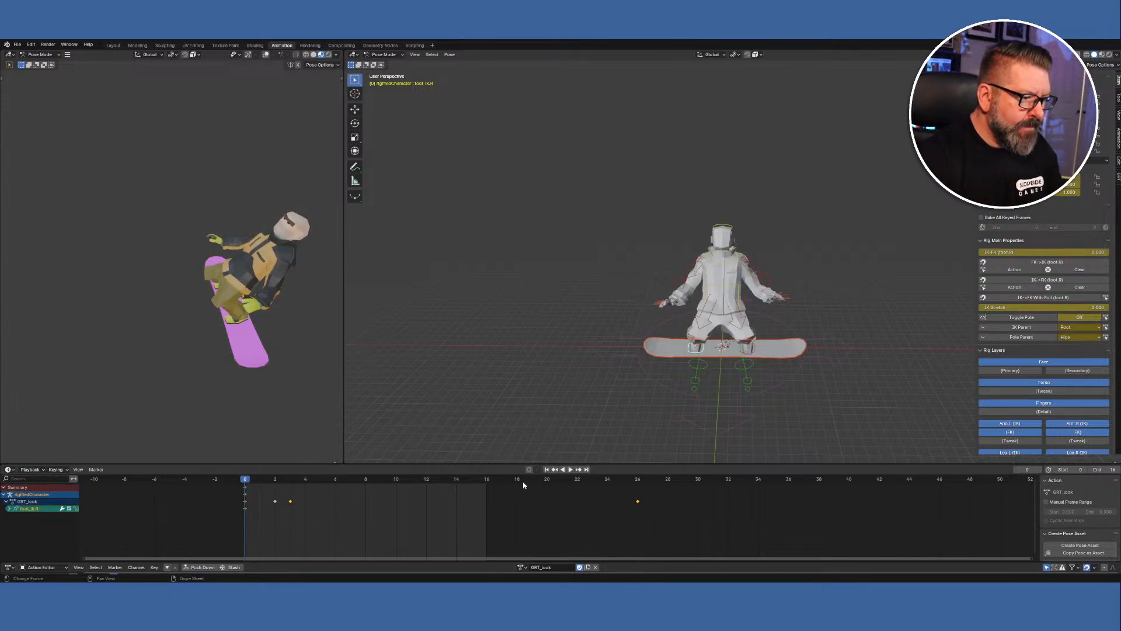
Load the GRT_regular.rocketAir.start action and check the right foot's IK-FK property at frame 0.
left_click(524, 567)
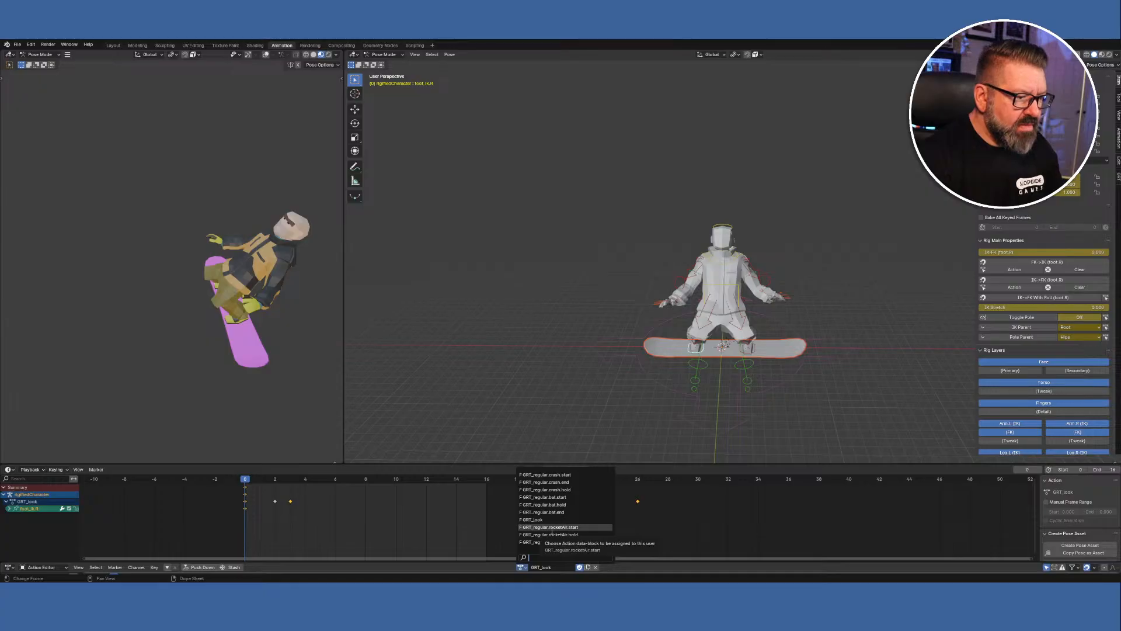
left_click(552, 528)
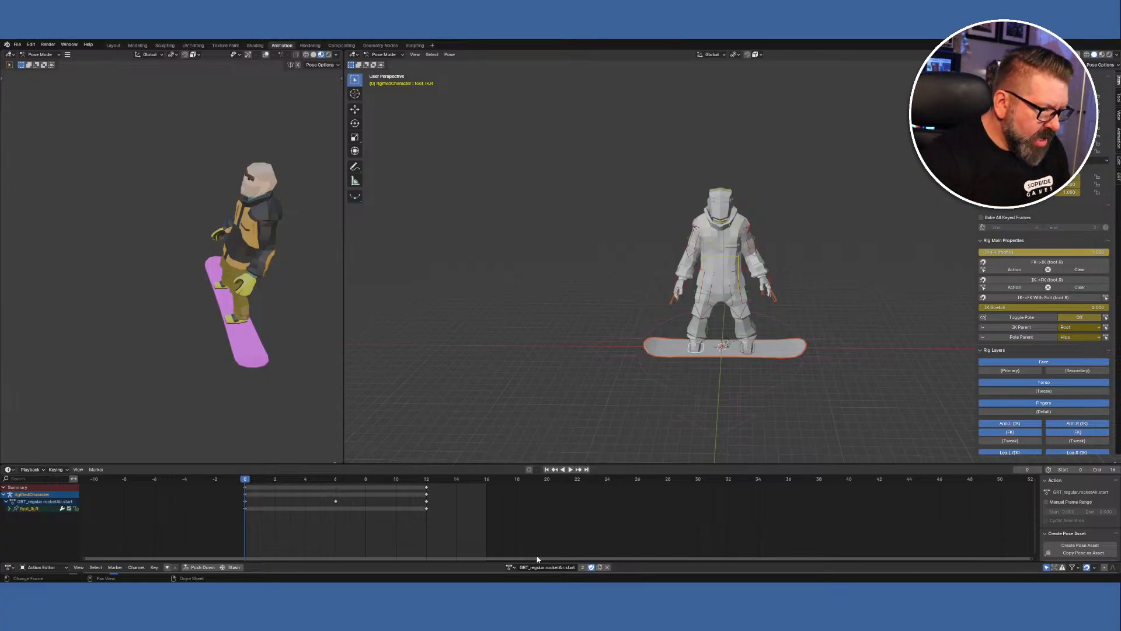
key("space")
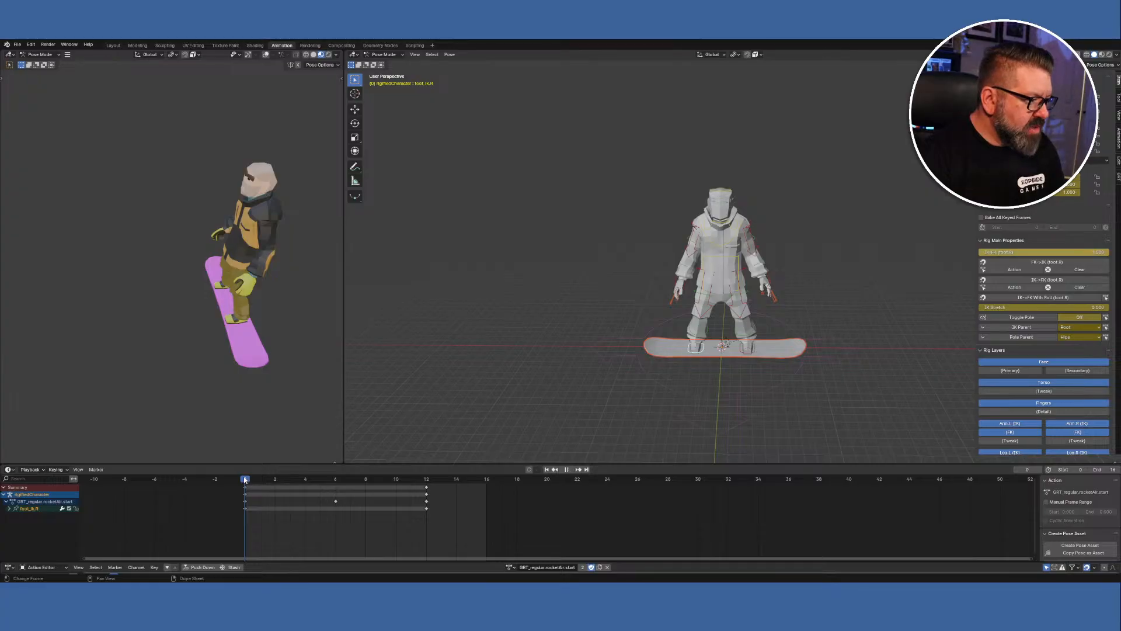
mouse_move(245, 479)
left_mouse_down()
mouse_move(426, 491)
mouse_move(248, 481)
left_mouse_up()
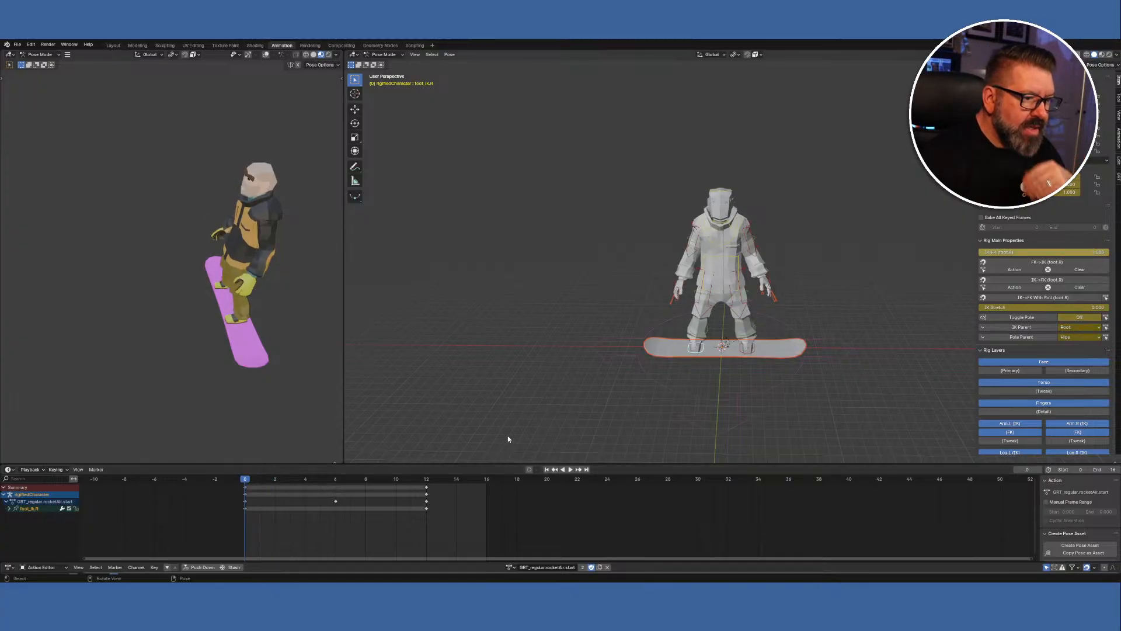
Add the left foot's IK control to the selection and scrub the rocket air start from frame 0 through 6 to 12.
left_click(741, 352, "shift")
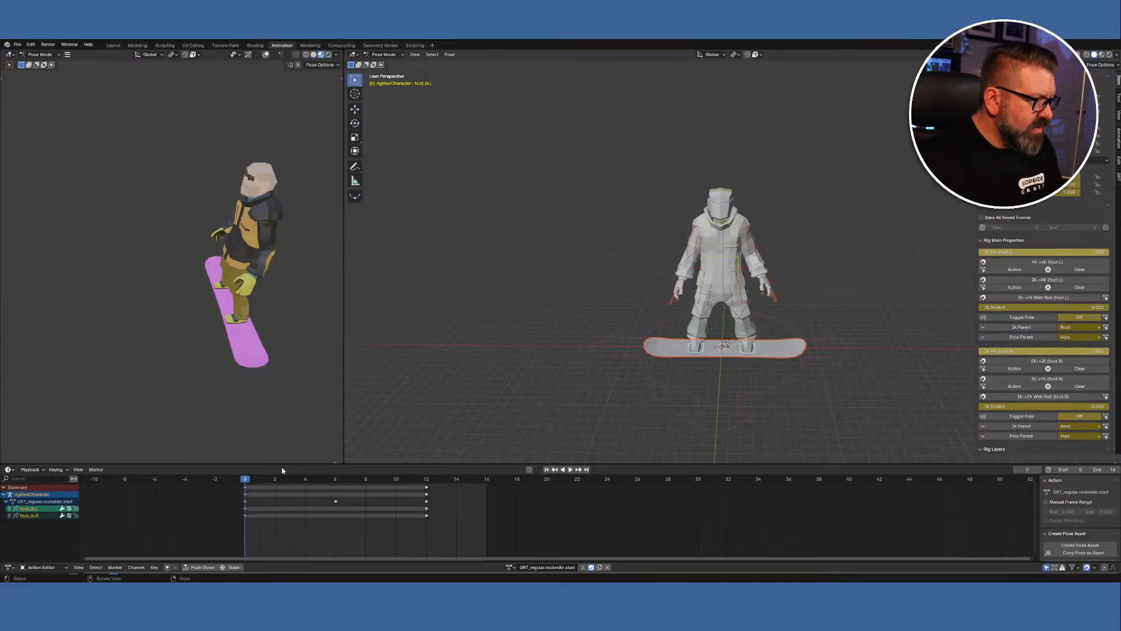
left_click_drag(247, 480, 333, 491)
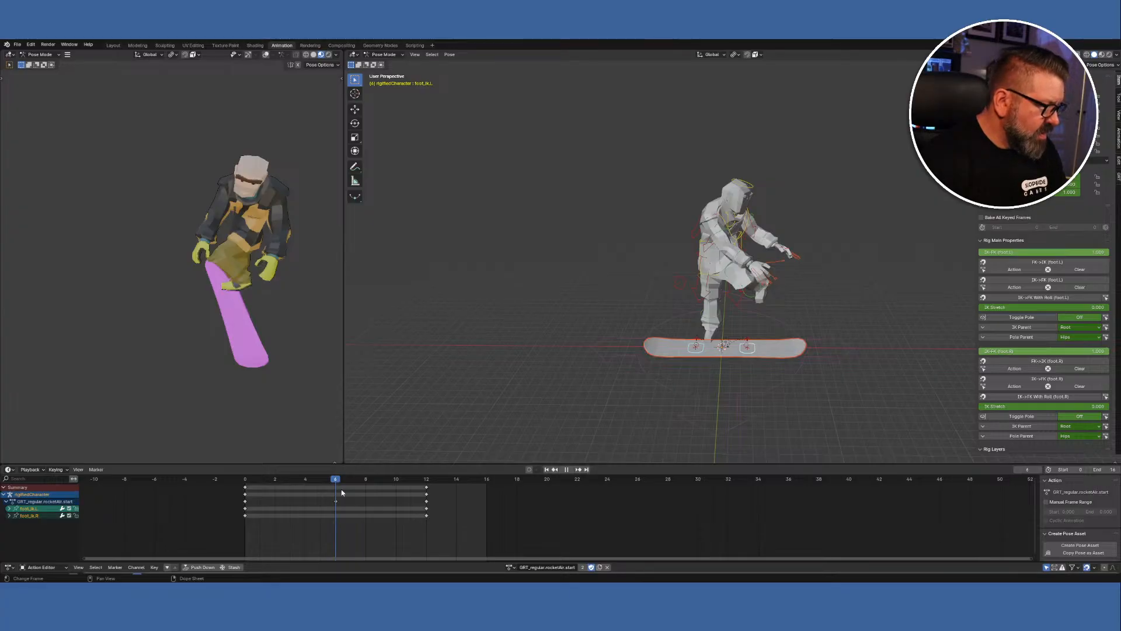
left_click_drag(334, 491, 425, 498)
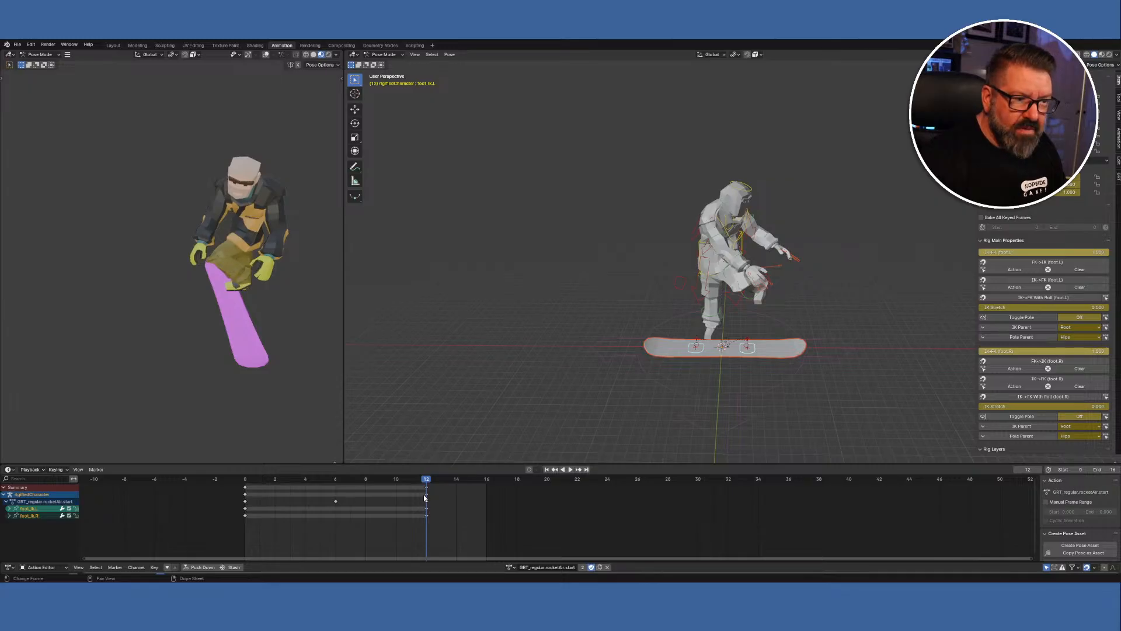
Try the left foot's IK-to-FK and FK-to-IK snapping at frame 12.
left_click(1040, 283)
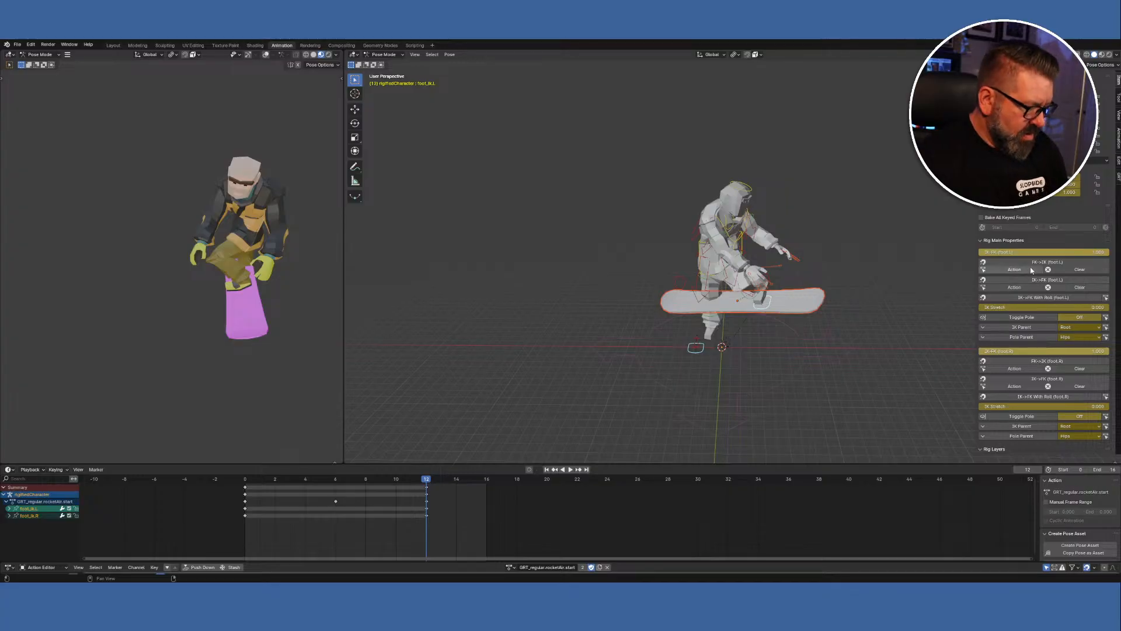
left_click(1034, 265)
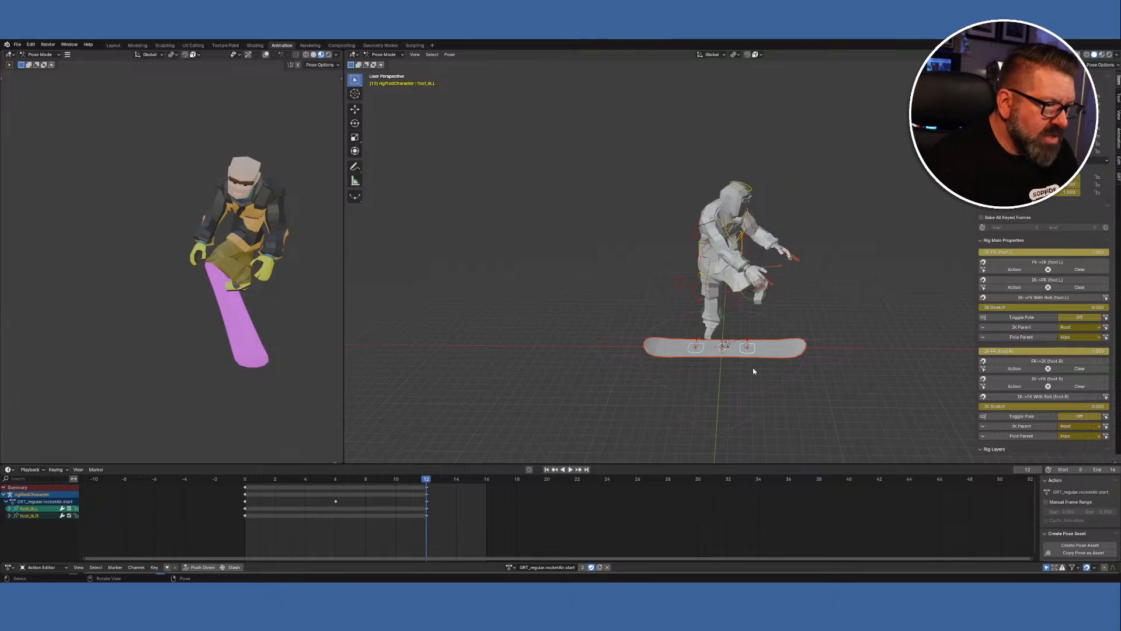
Snap the left foot's IK control to its FK pose at frame 12 and reselect that control on the board.
left_click(745, 354)
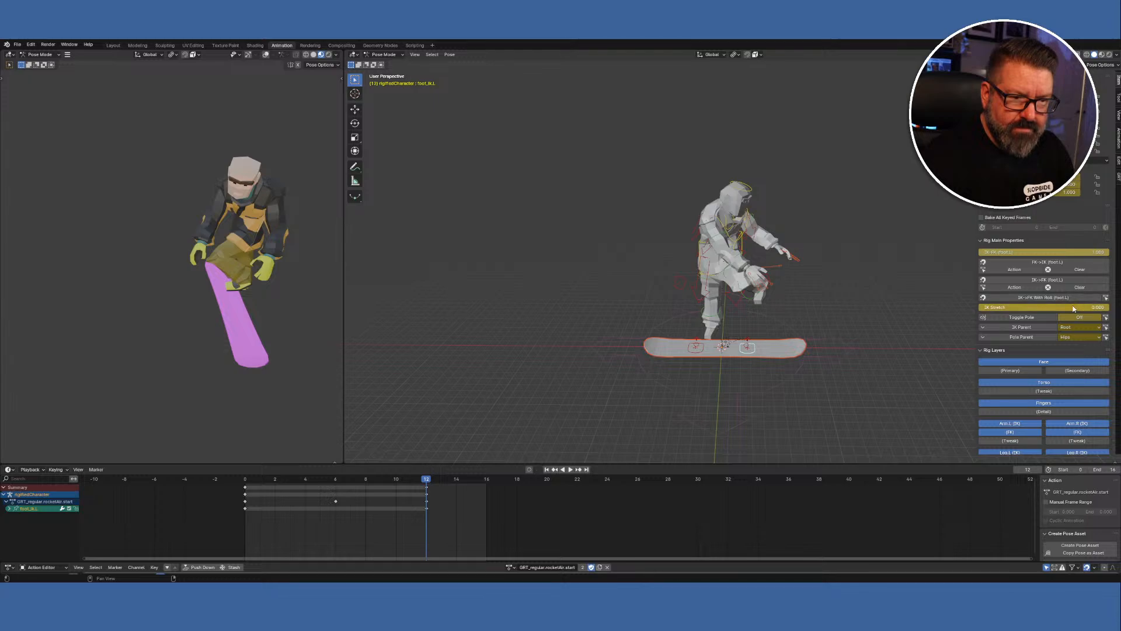
left_click(1056, 281)
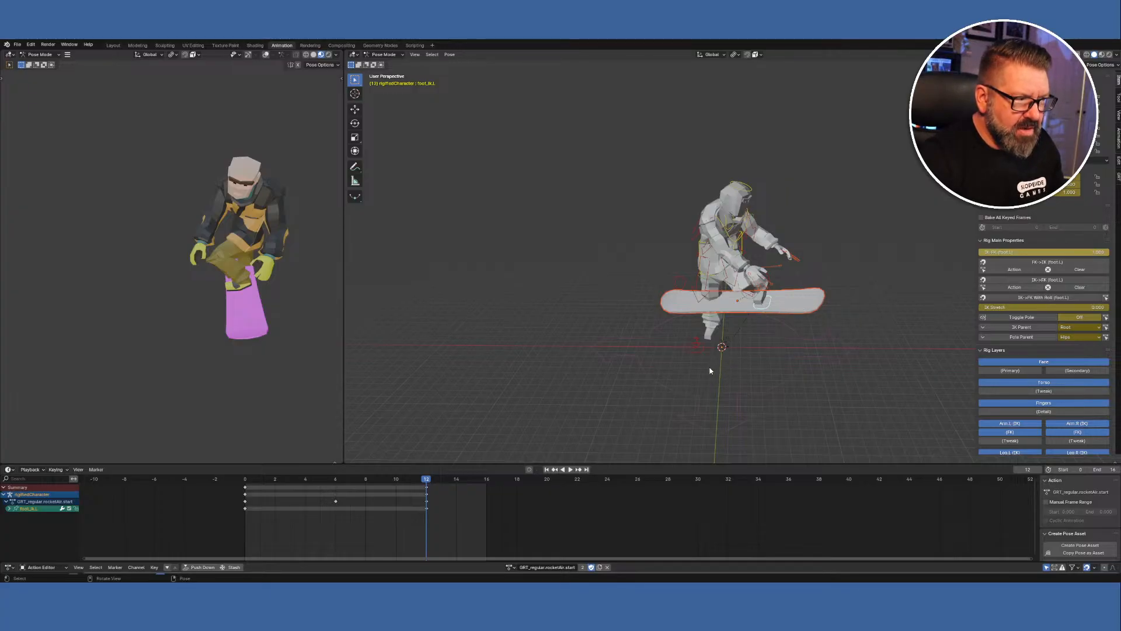
left_click(792, 313)
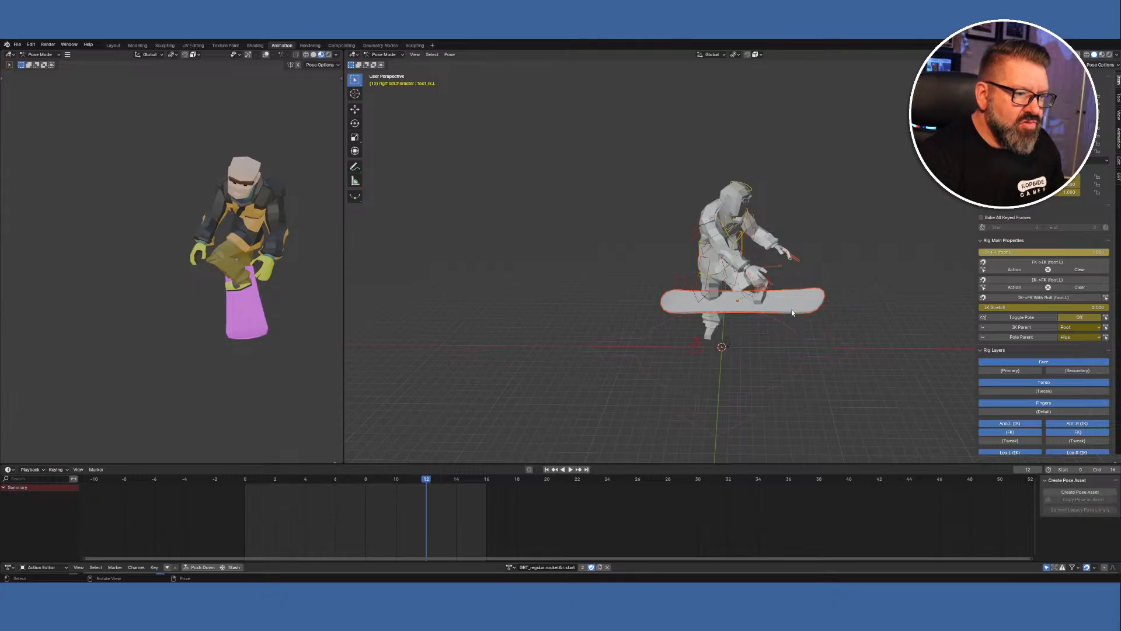
left_click(759, 313)
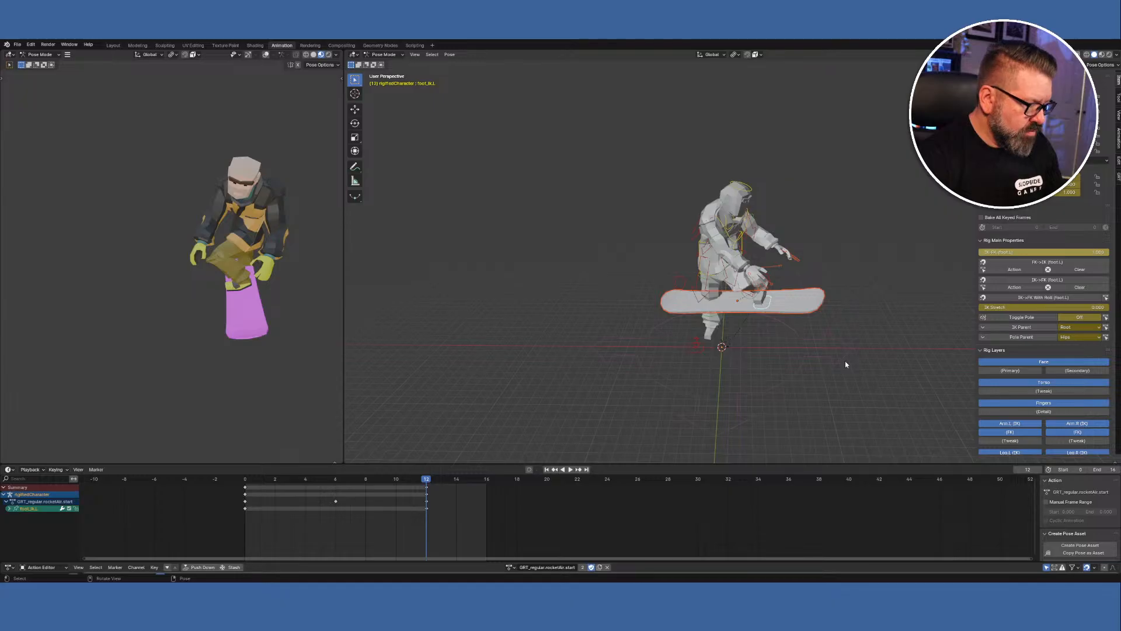
key("ctrl")
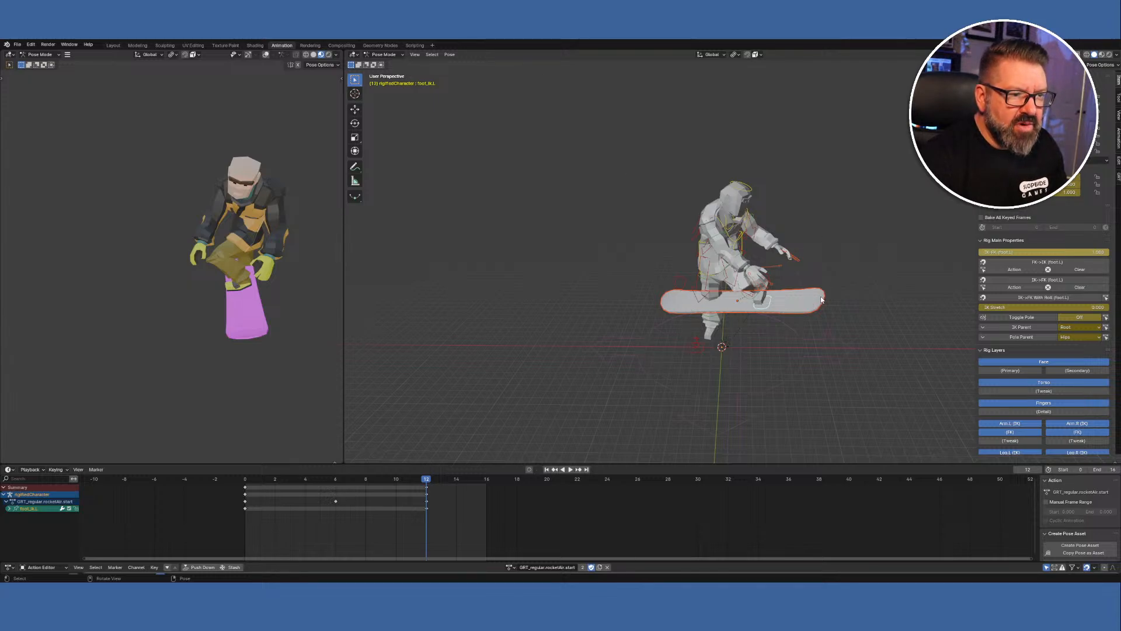
Check the left shin's FK control and the right thigh's IK control, and examine the leg pose against the board from a low angle.
key("alt+a")
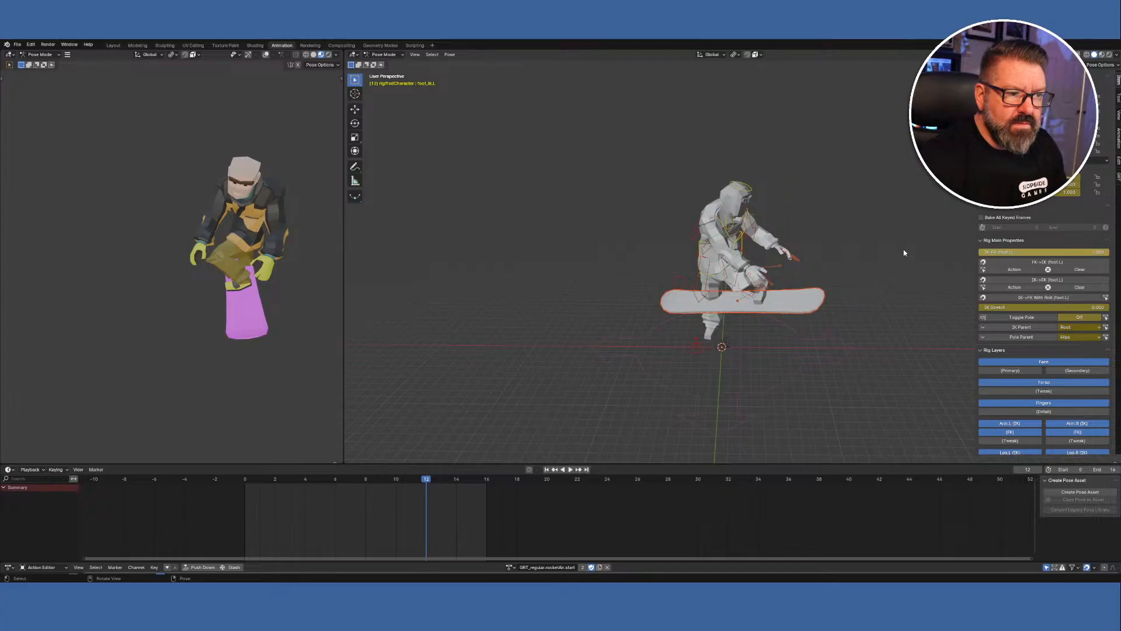
left_click(740, 294)
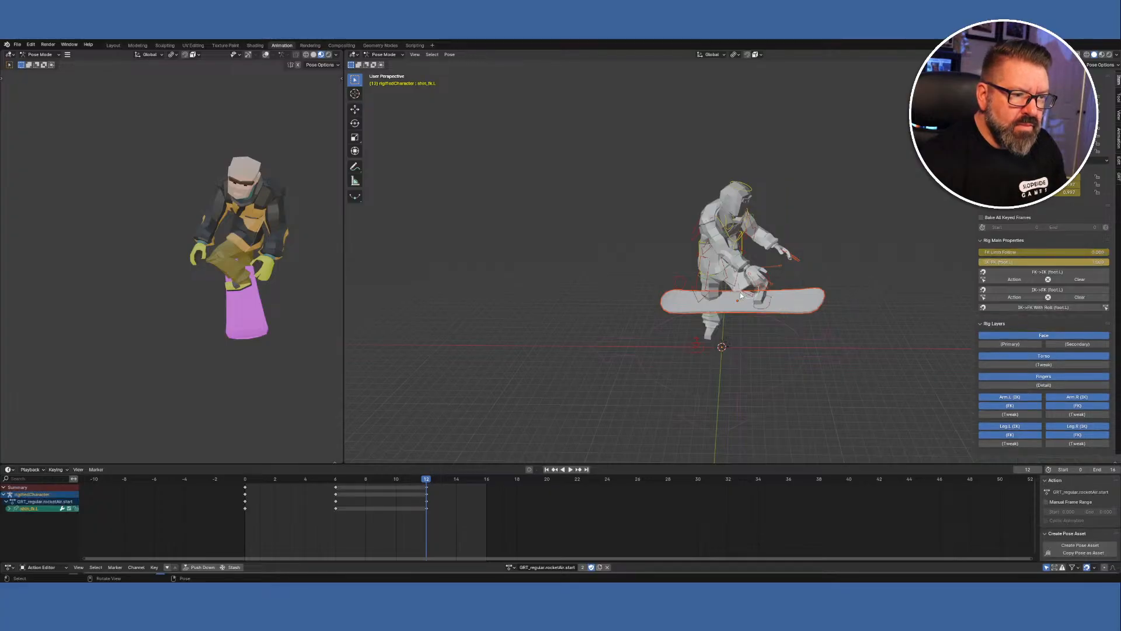
left_click(693, 297)
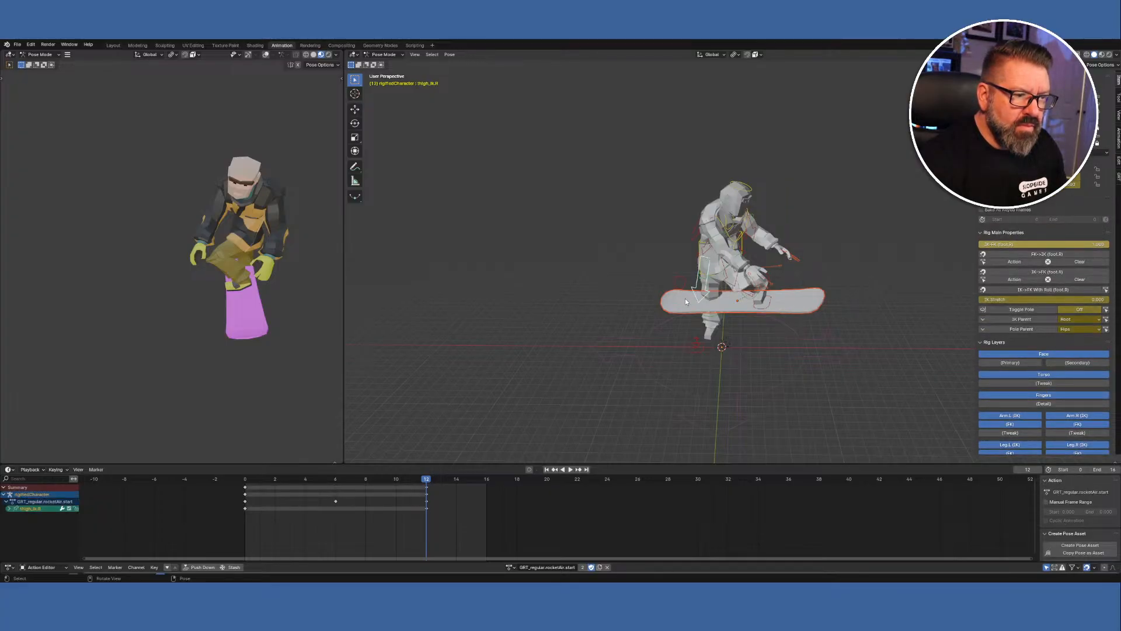
left_click(686, 300)
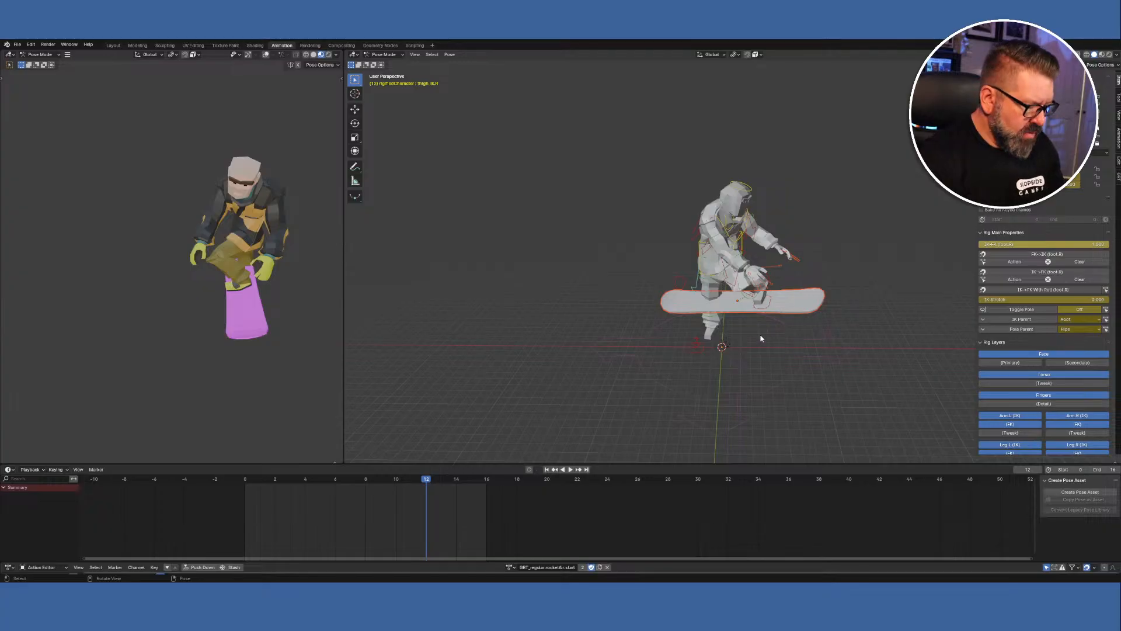
right_click(781, 334)
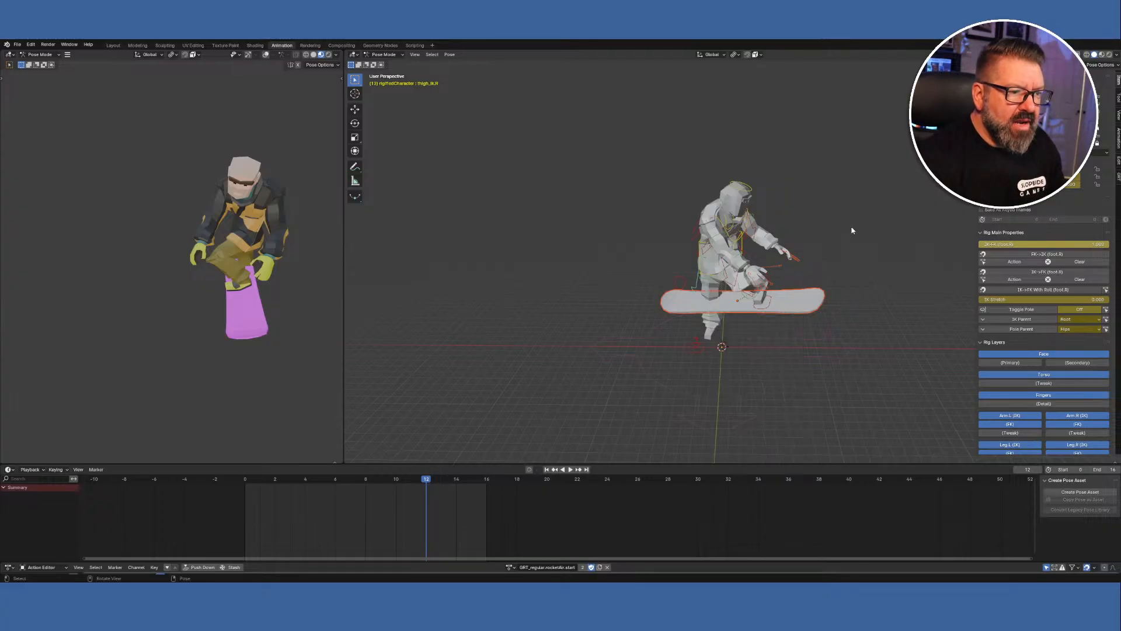
right_click(890, 247)
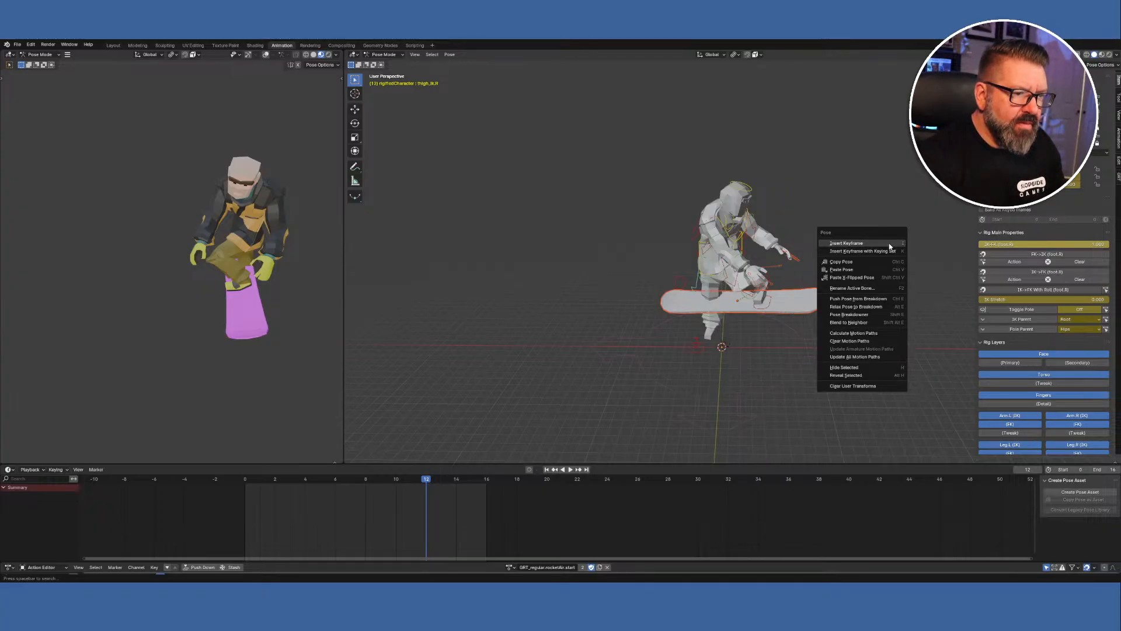
left_click(890, 247)
mouse_move(908, 180)
middle_mouse_down()
mouse_move(888, 213)
mouse_move(853, 205)
mouse_move(840, 176)
mouse_move(811, 195)
mouse_move(721, 208)
mouse_move(757, 251)
mouse_move(904, 170)
mouse_move(909, 185)
middle_mouse_up()
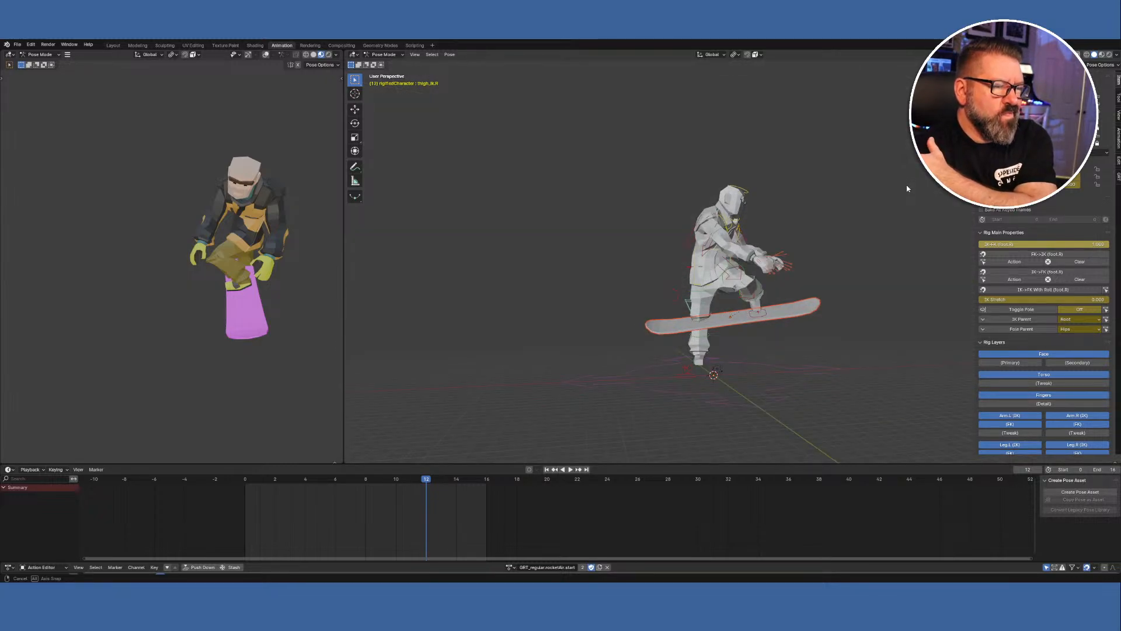
mouse_move(907, 188)
middle_mouse_down()
mouse_move(907, 199)
mouse_move(886, 193)
mouse_move(894, 177)
middle_mouse_up()
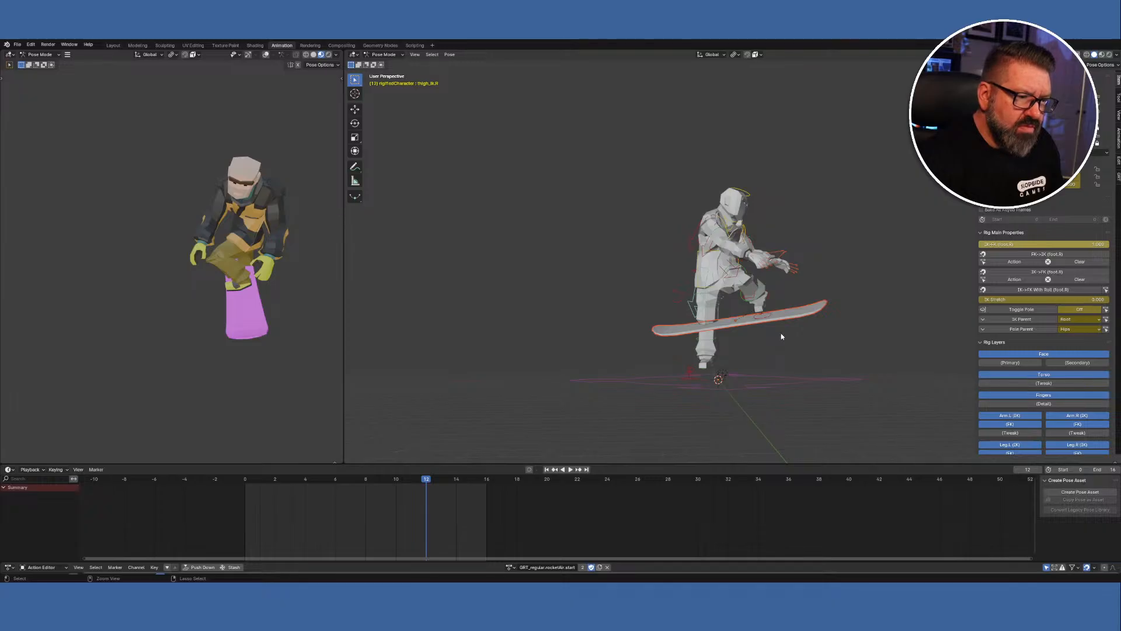
Step back and forth through the edit history to undo the left foot's IK-to-FK snap.
key("ctrl+z")
key("ctrl+z")
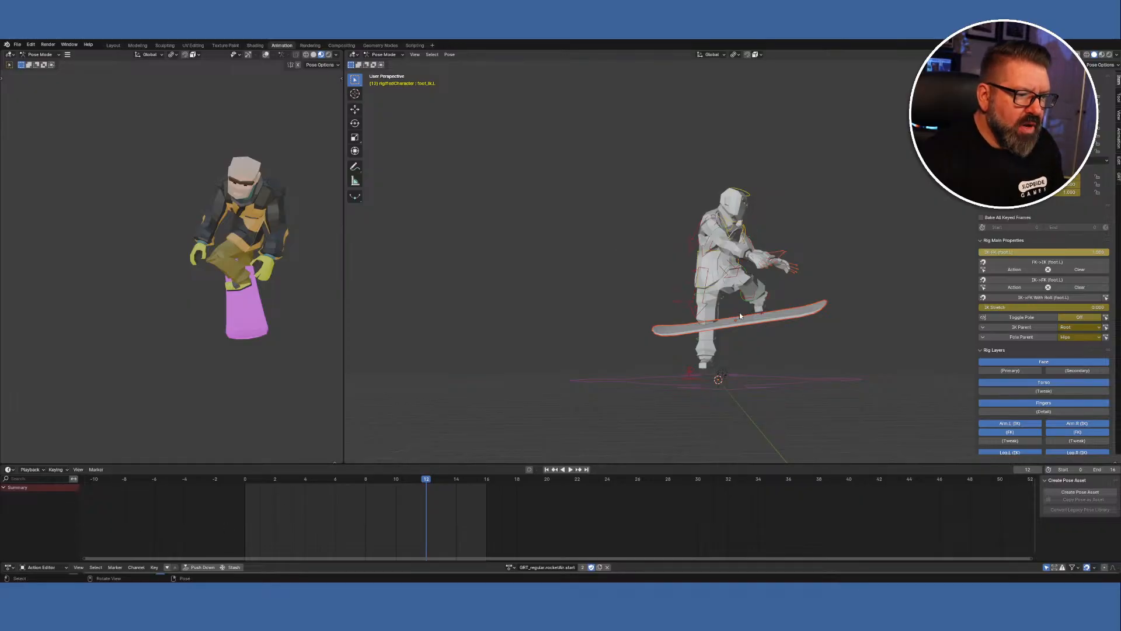
left_click(760, 320)
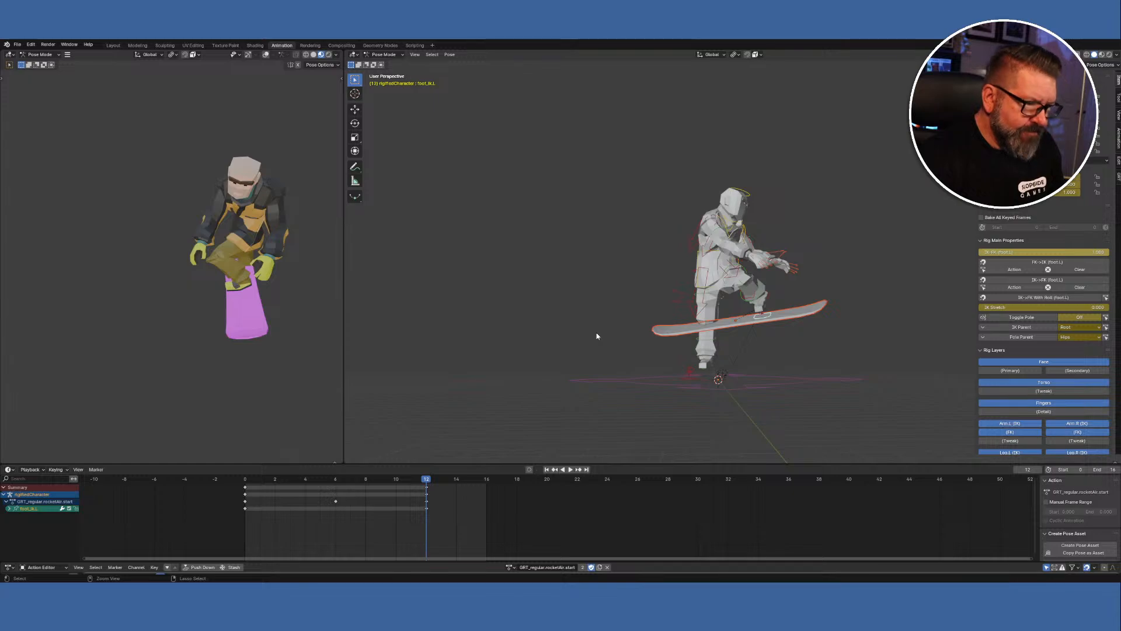
key("ctrl+z")
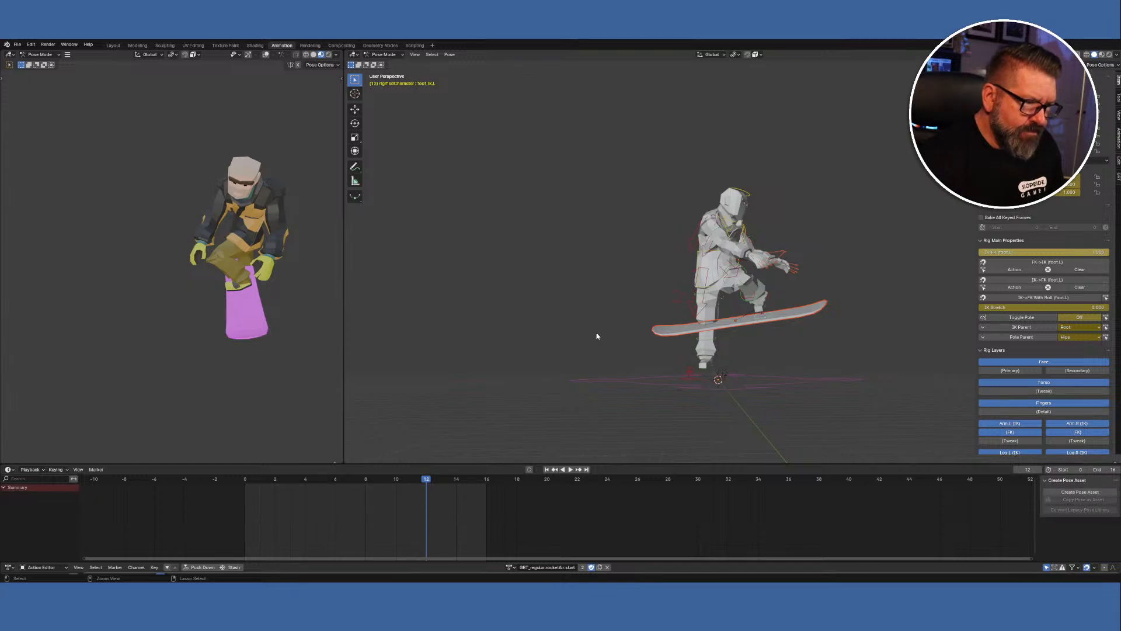
key("ctrl+shift+z")
key("ctrl+z")
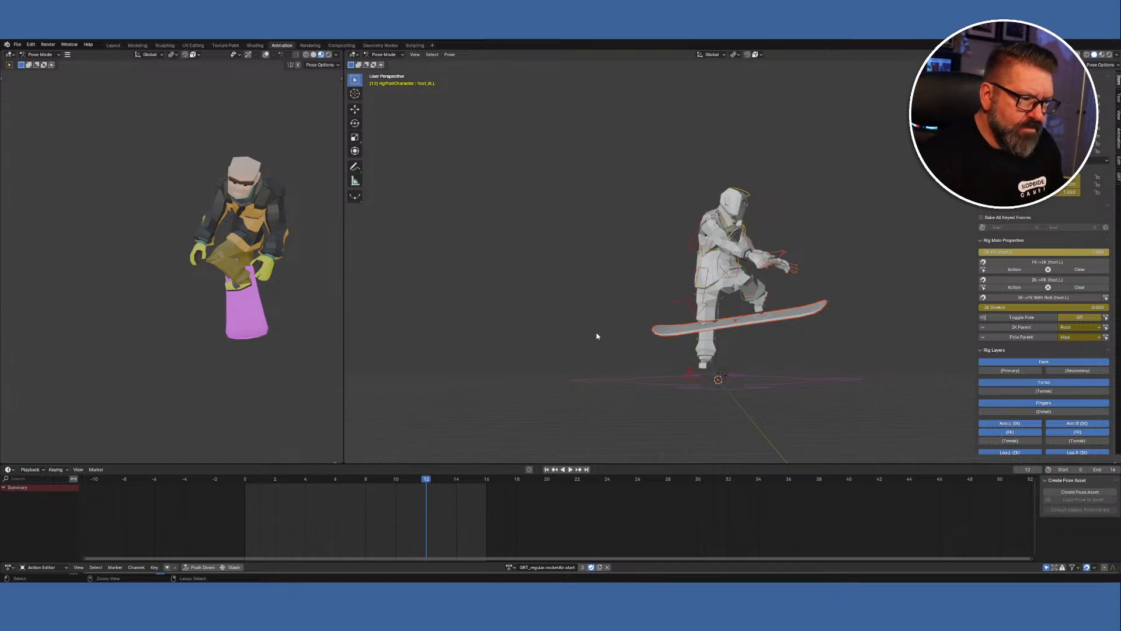
key("ctrl+shift+z")
key("ctrl+shift+z")
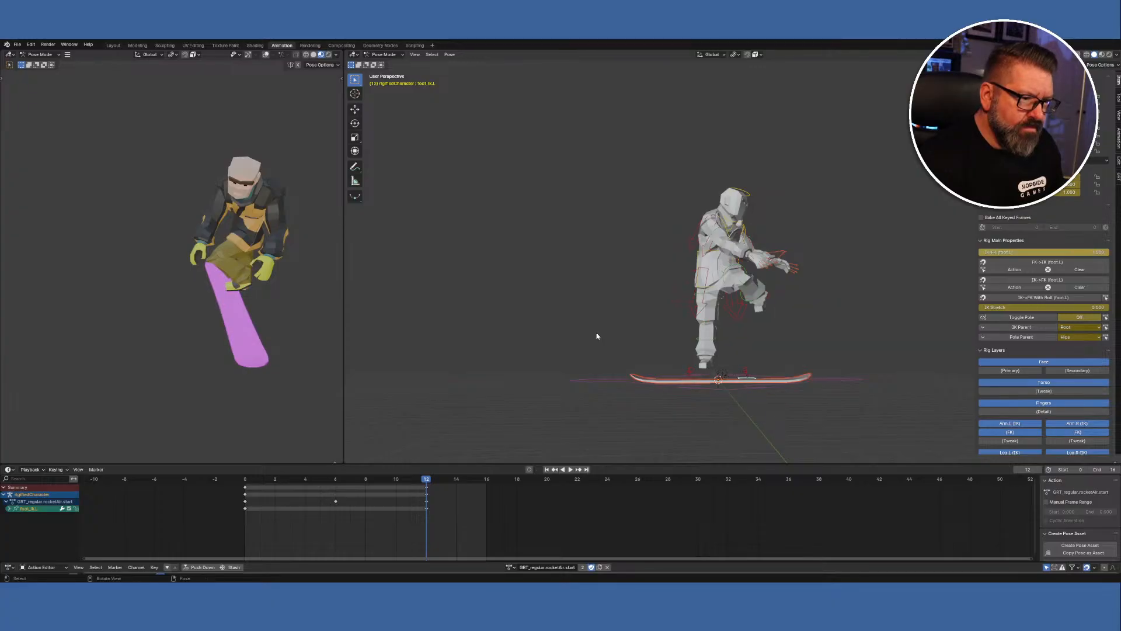
Deselect the rig's controls, switch from Pose Mode to Object Mode and select the snowboard mesh.
mouse_move(565, 360)
middle_mouse_down()
mouse_move(525, 376)
mouse_move(551, 428)
mouse_move(578, 420)
mouse_move(556, 413)
mouse_move(561, 373)
middle_mouse_up()
left_click(525, 186)
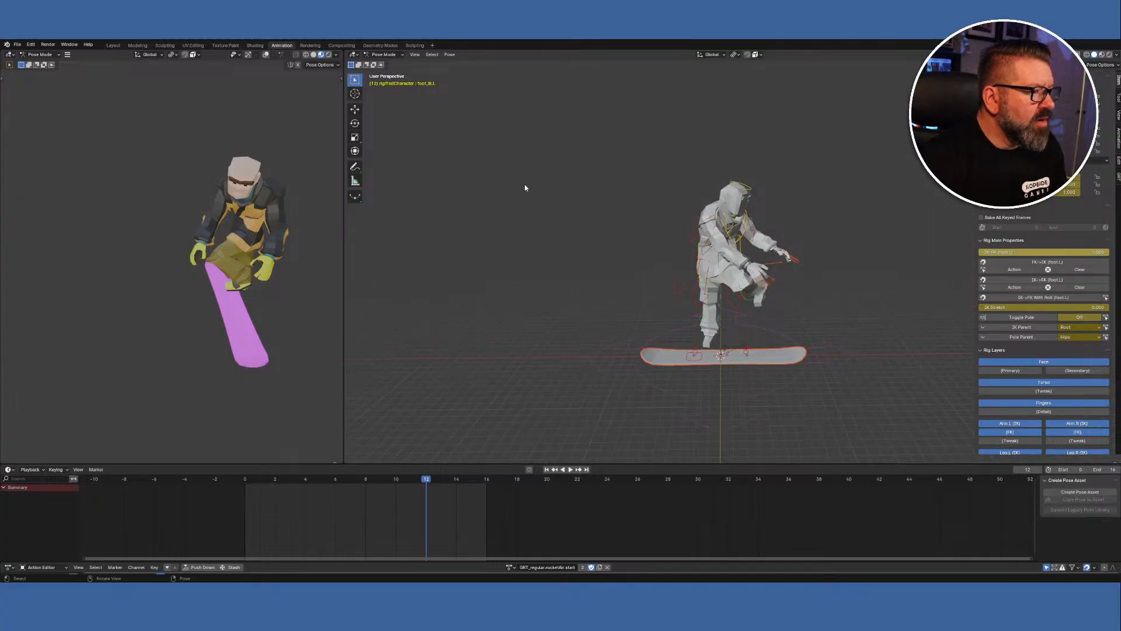
left_click(395, 55)
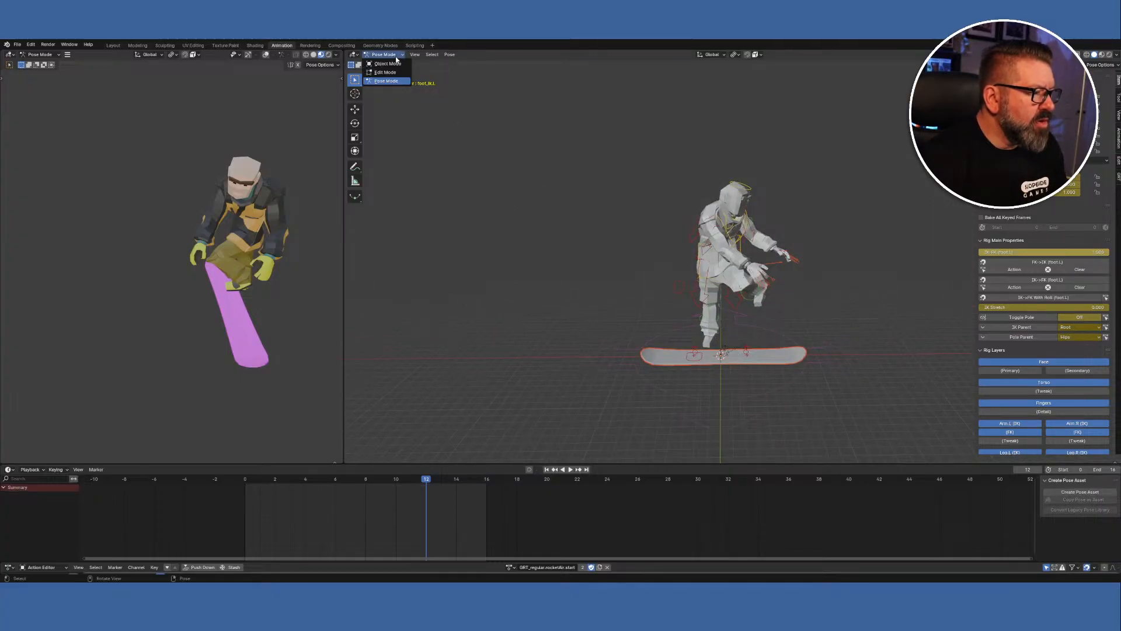
left_click(387, 63)
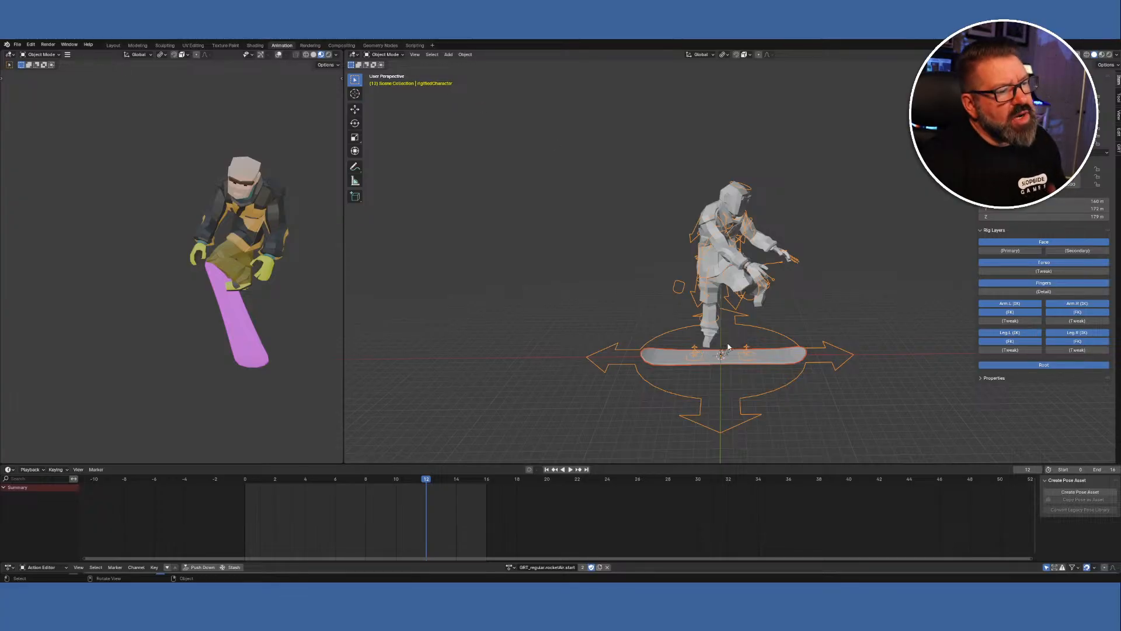
left_click(564, 243)
left_click(686, 362)
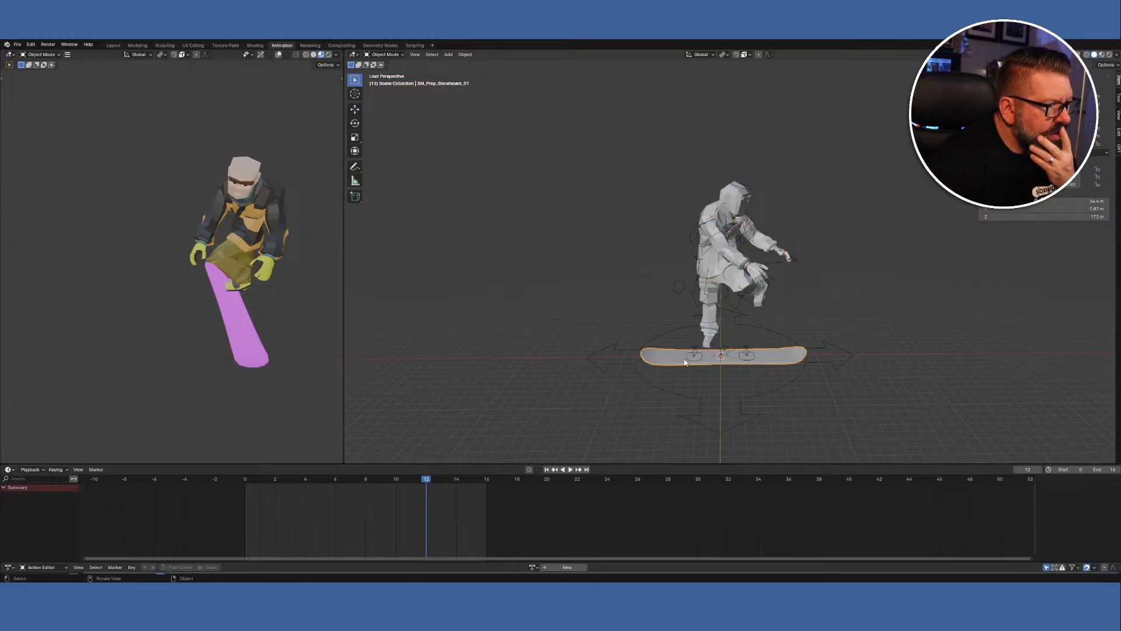
right_click(716, 362)
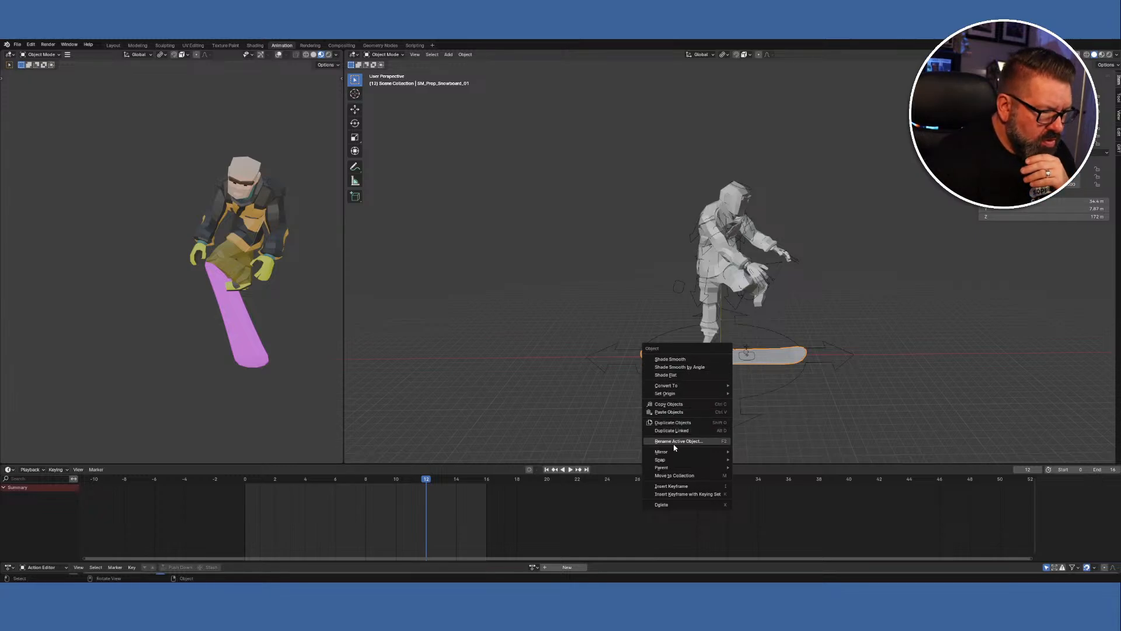
mouse_move(671, 467)
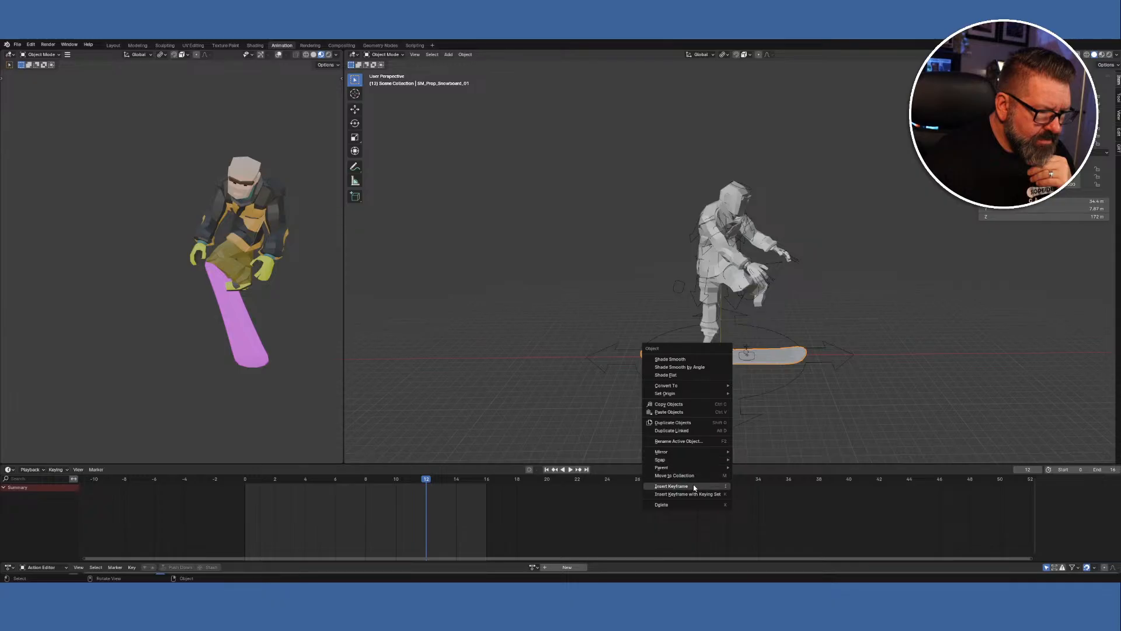
left_click(872, 331)
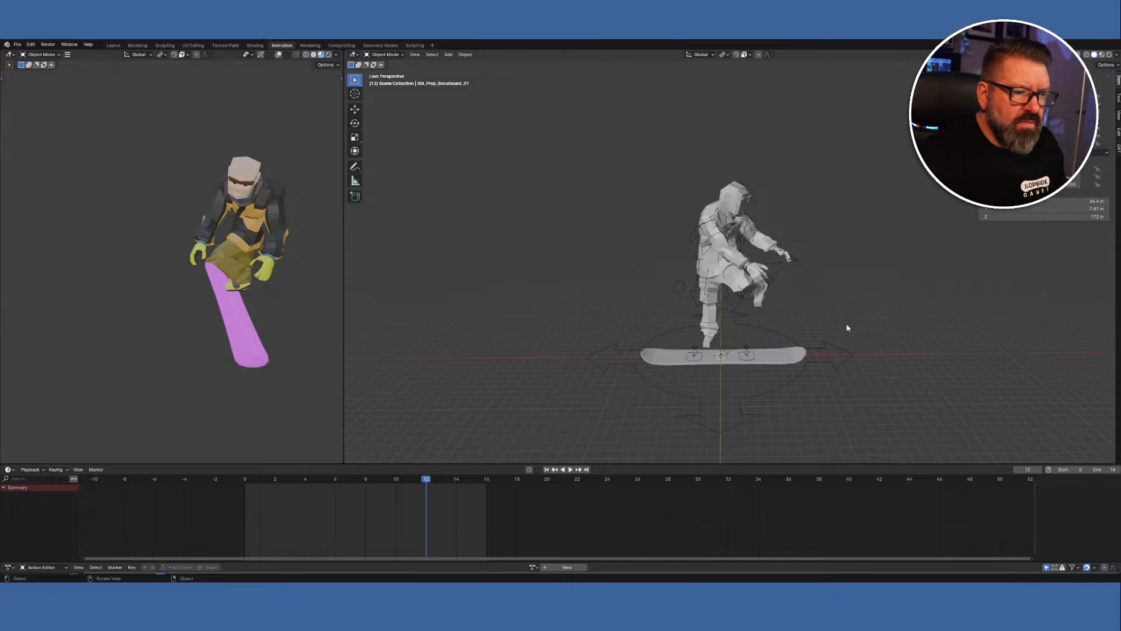
right_click(536, 278)
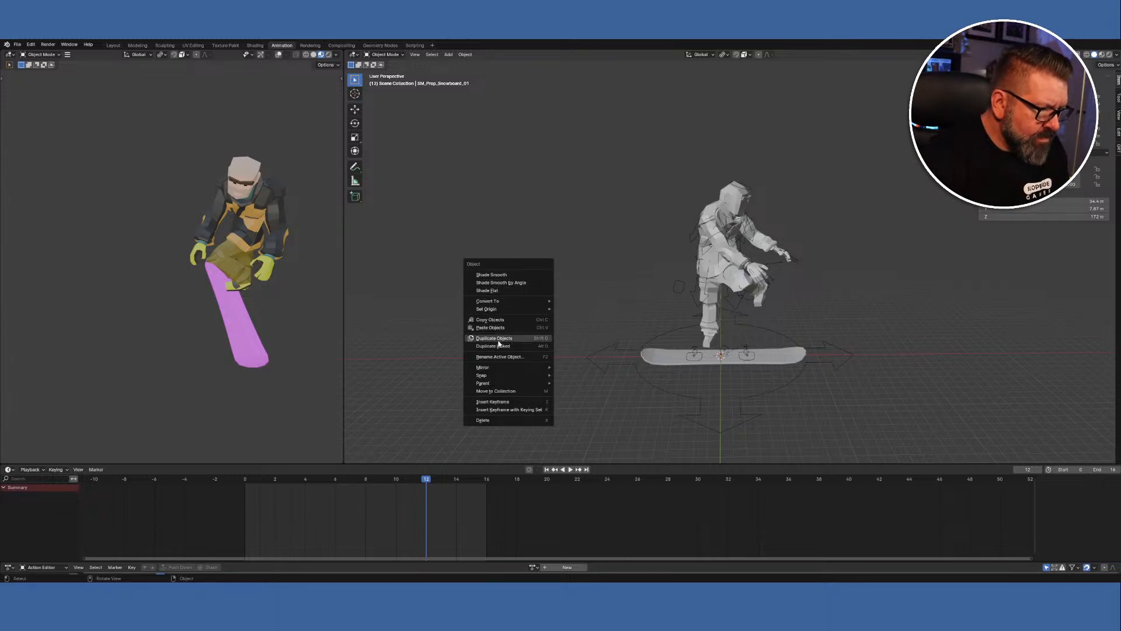
mouse_move(501, 383)
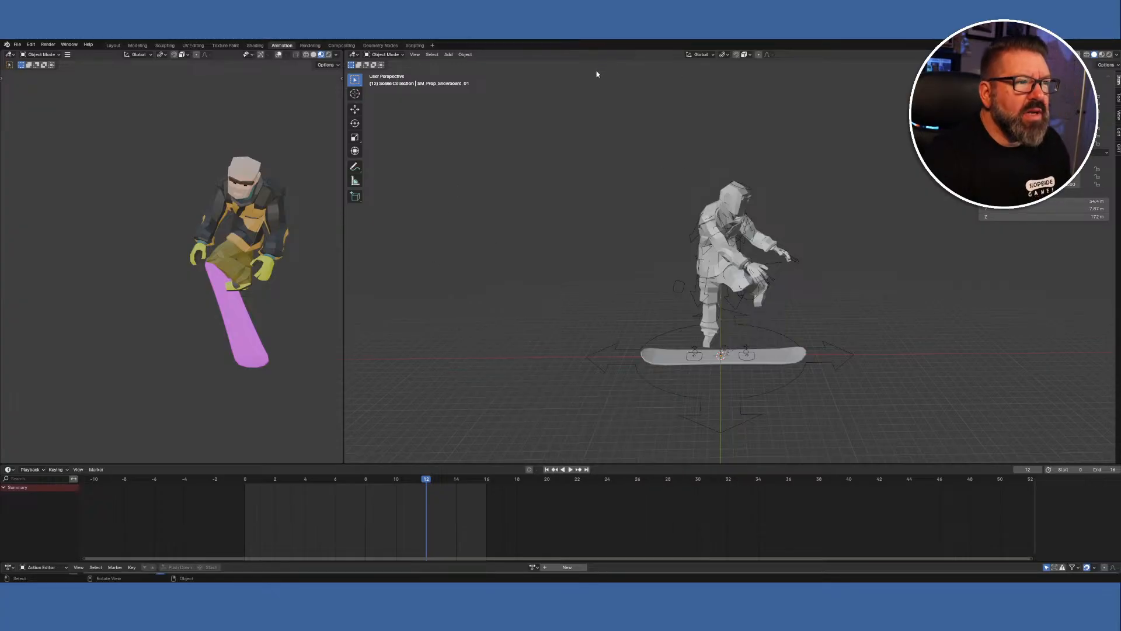
Try adding a single-bone armature to the scene, and undo the addition.
left_click(447, 55)
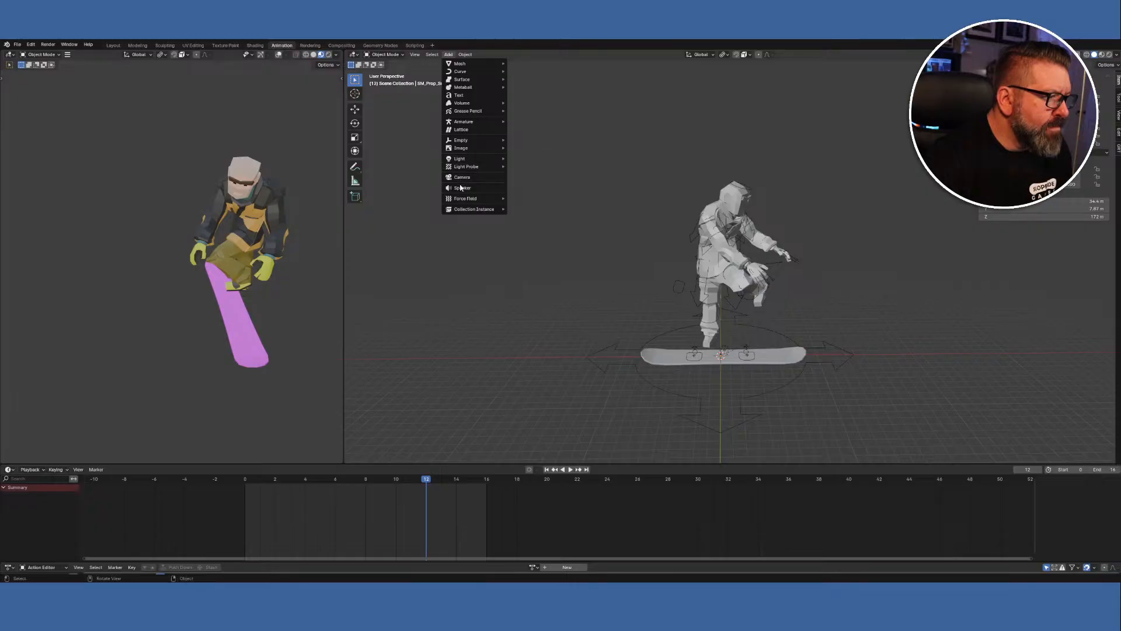
mouse_move(470, 124)
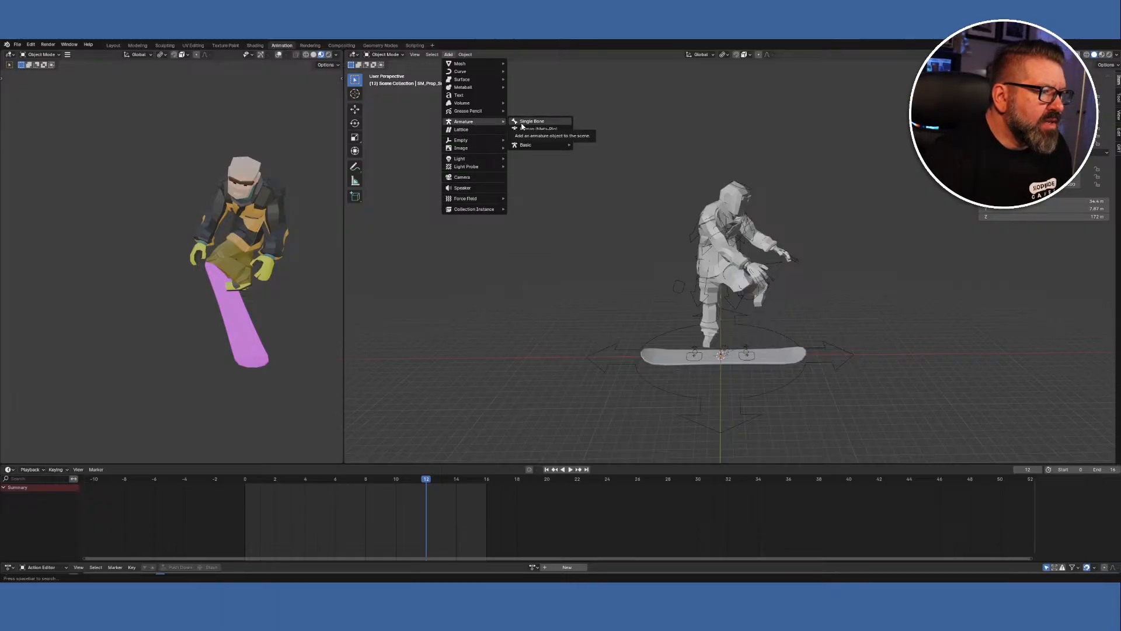
left_click(531, 122)
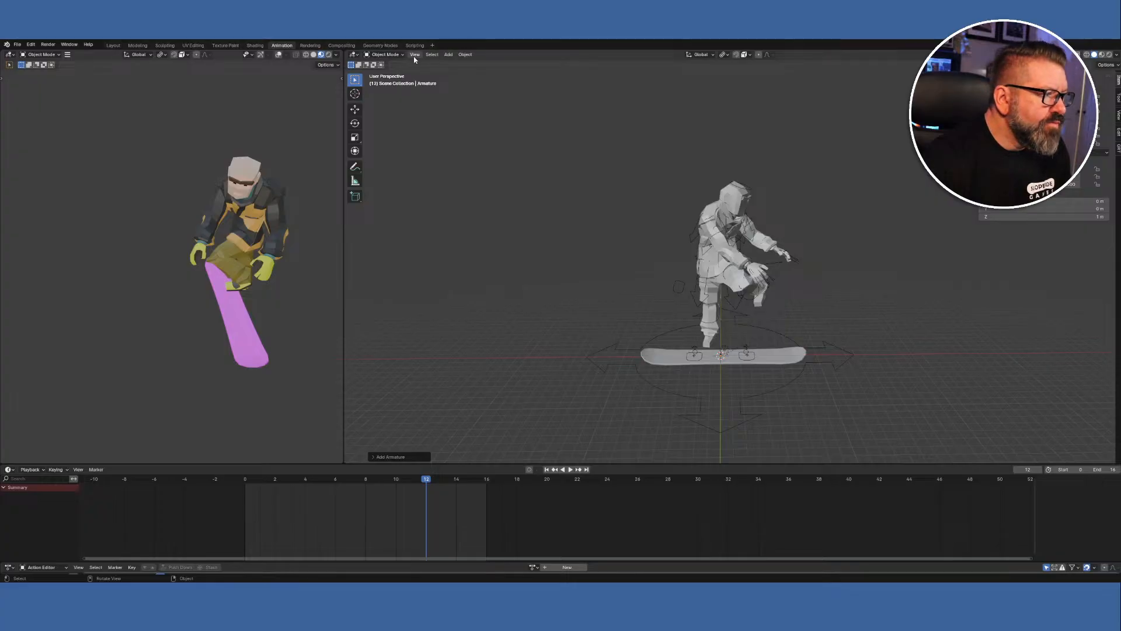
left_click(31, 45)
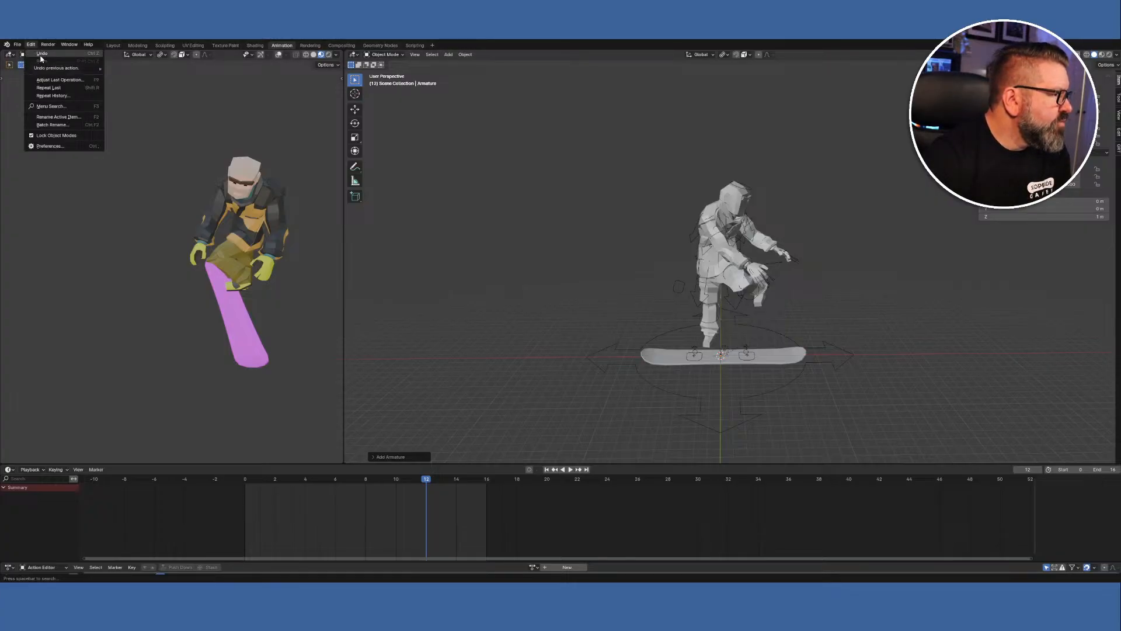
left_click(40, 55)
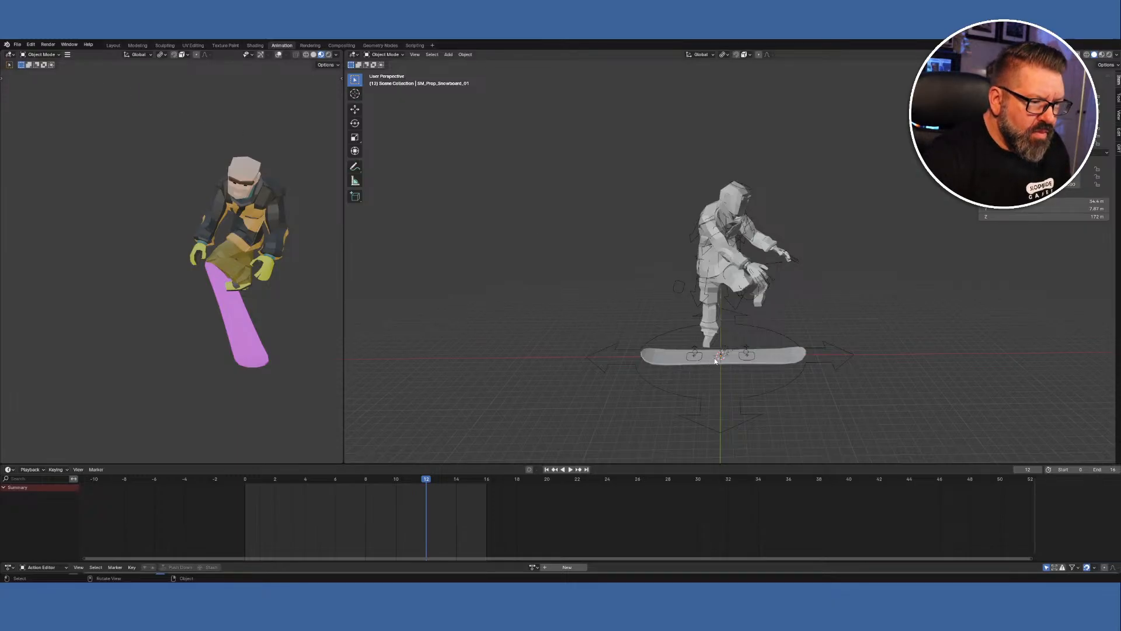
Add a single-bone armature to the scene at the snowboard's centre and clear the selection.
left_click(661, 362)
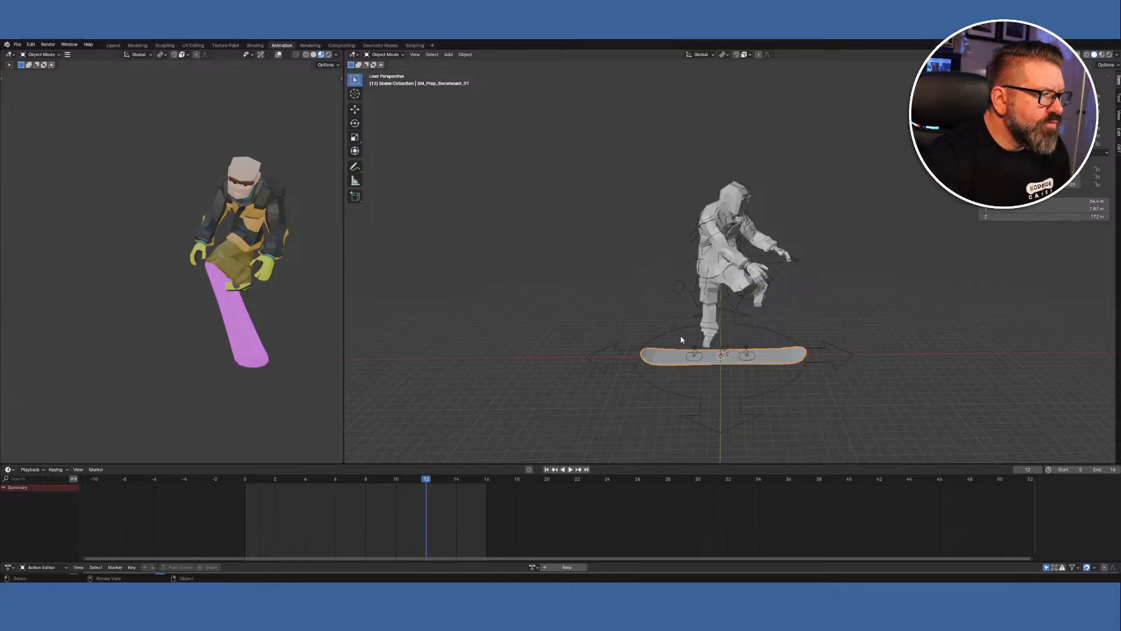
left_click(448, 55)
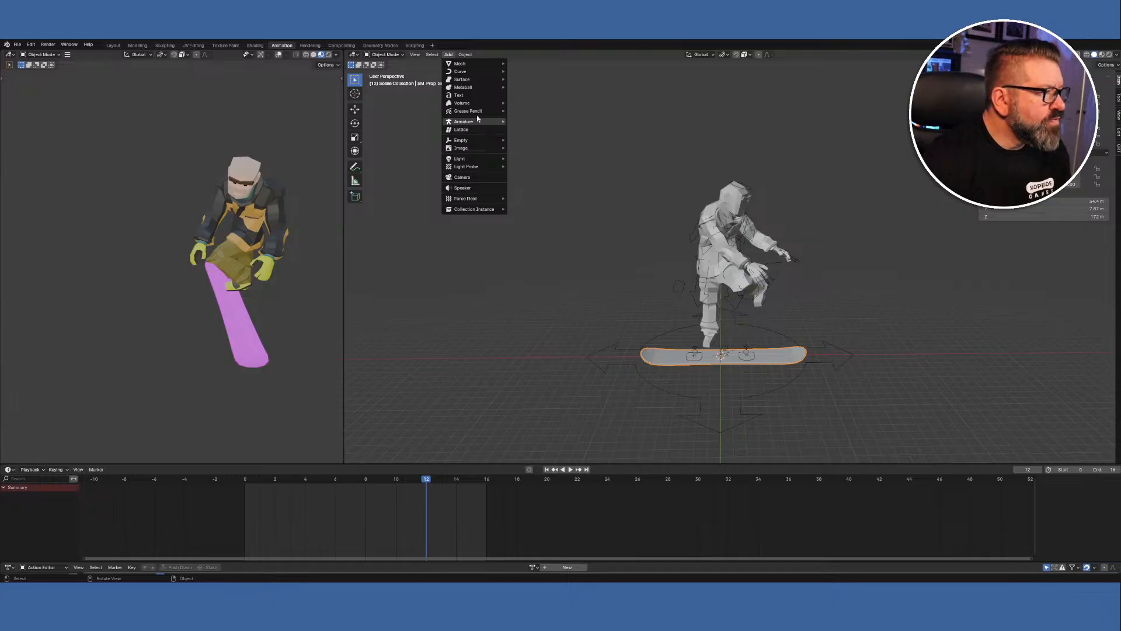
mouse_move(491, 121)
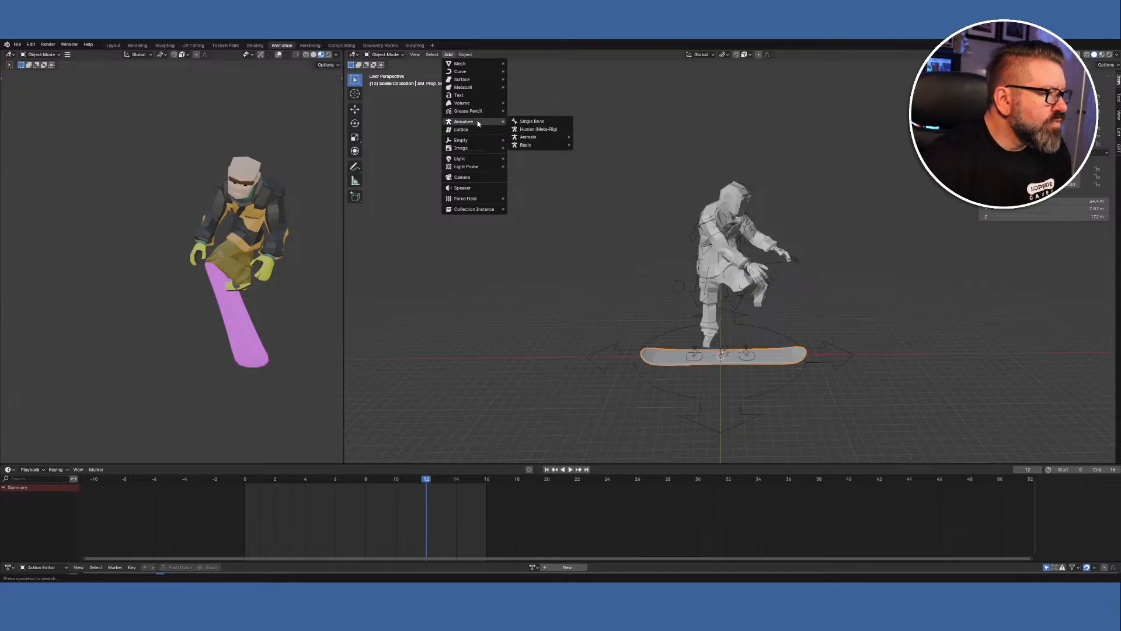
left_click(528, 122)
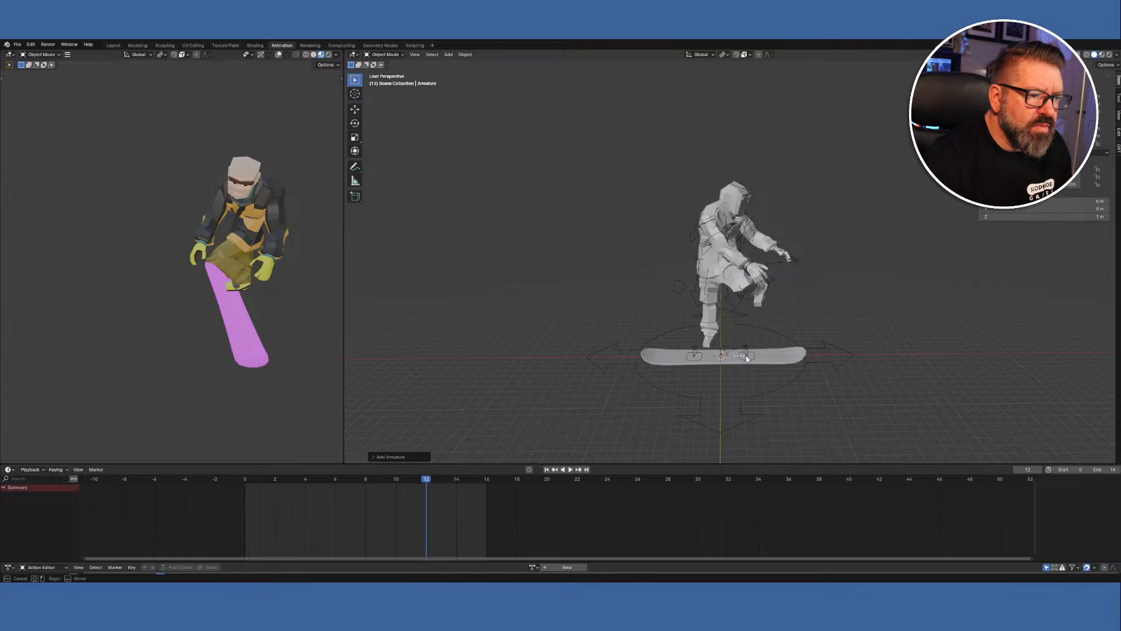
left_click(783, 364)
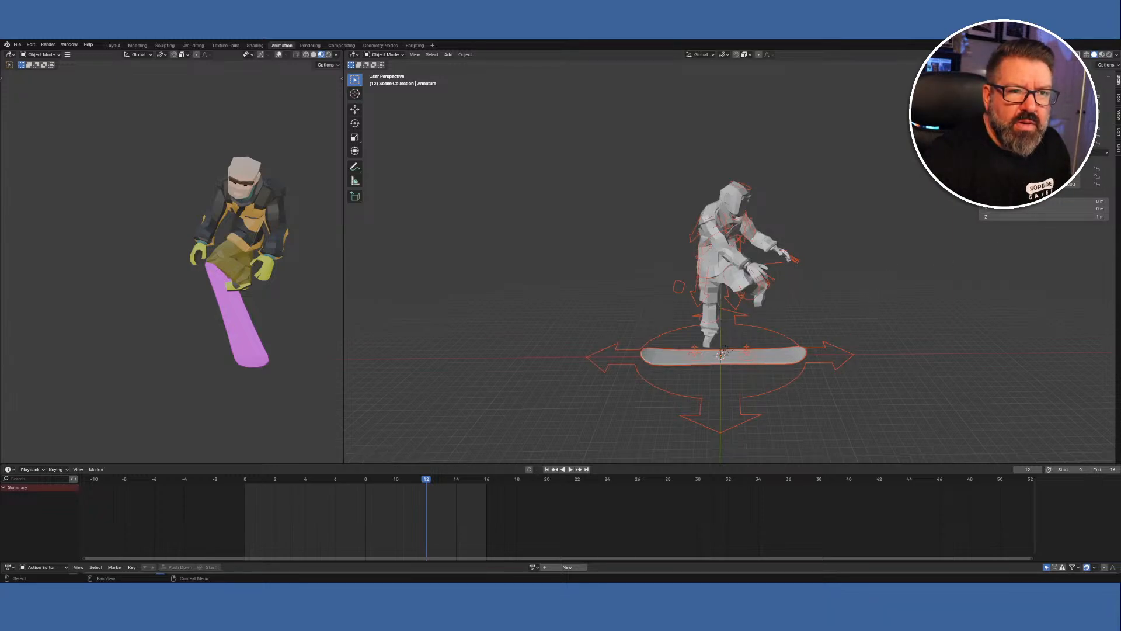
key("alt+a")
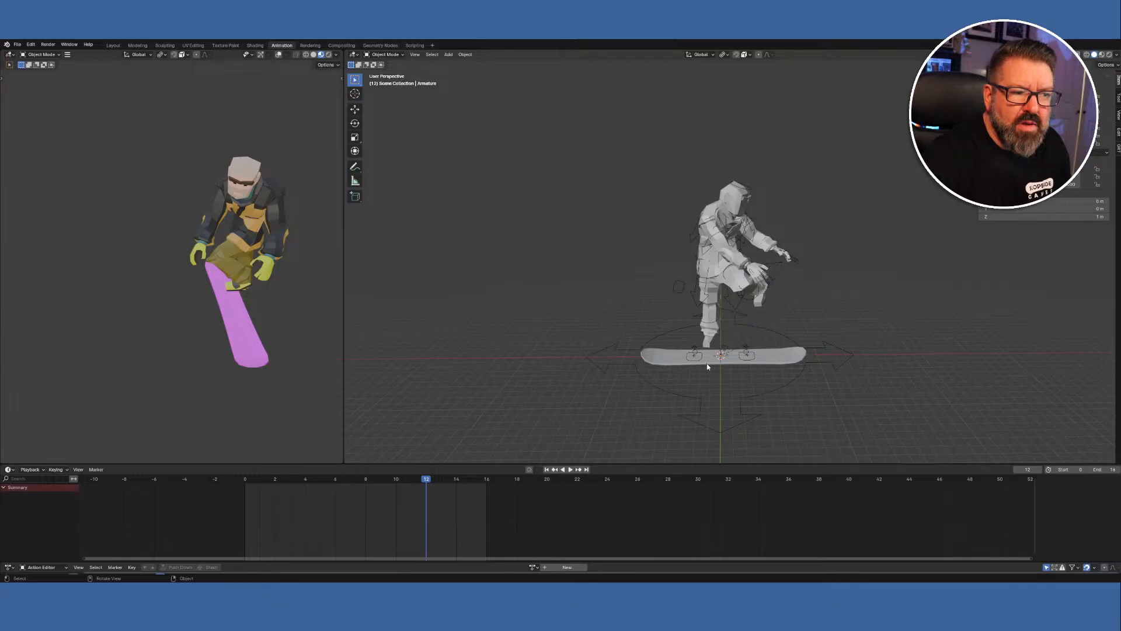
Scale the new armature up uniformly to a height of 30 m so its bone stands clearly above the snowboard.
scroll(722, 365, "up", 4)
scroll(723, 367, "up", 4)
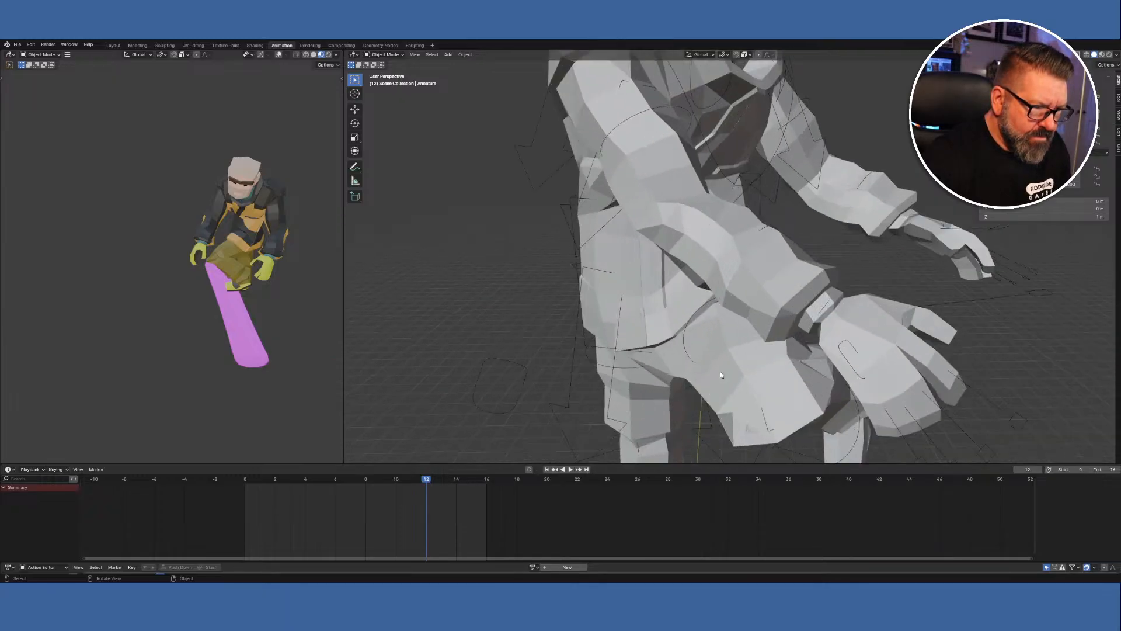
middle_click_drag(729, 426, 813, 32)
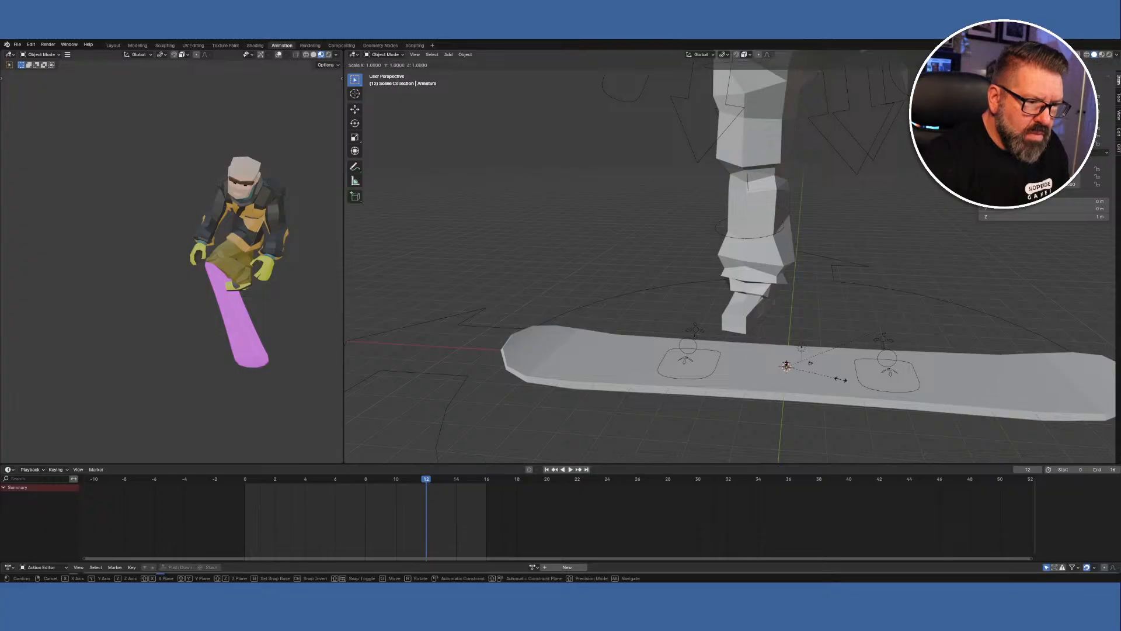
key("s")
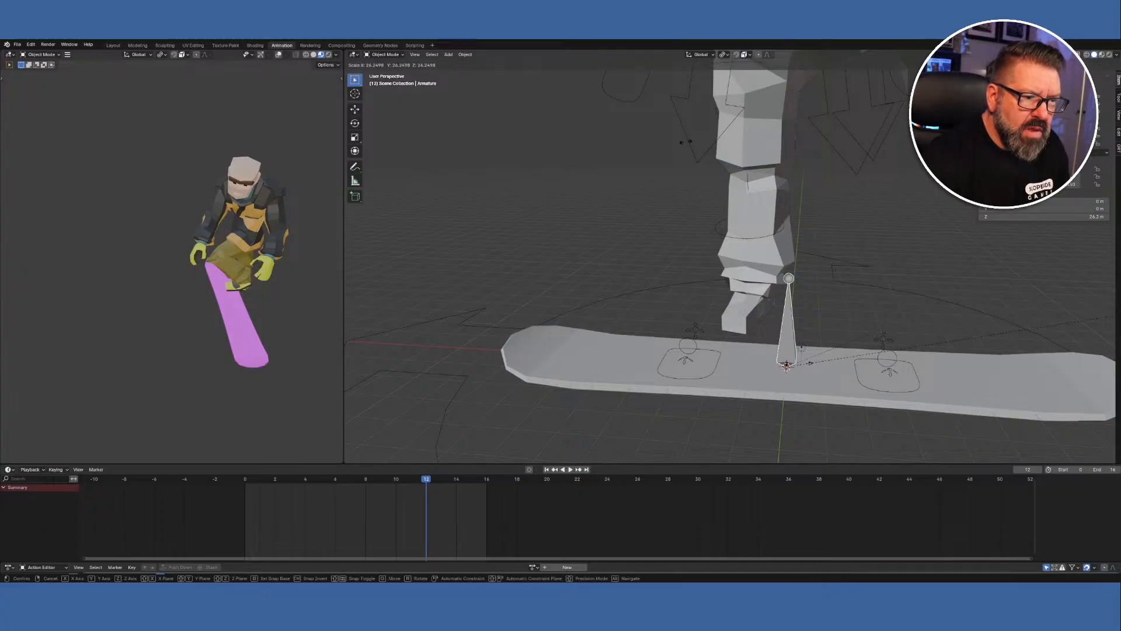
left_click(866, 134)
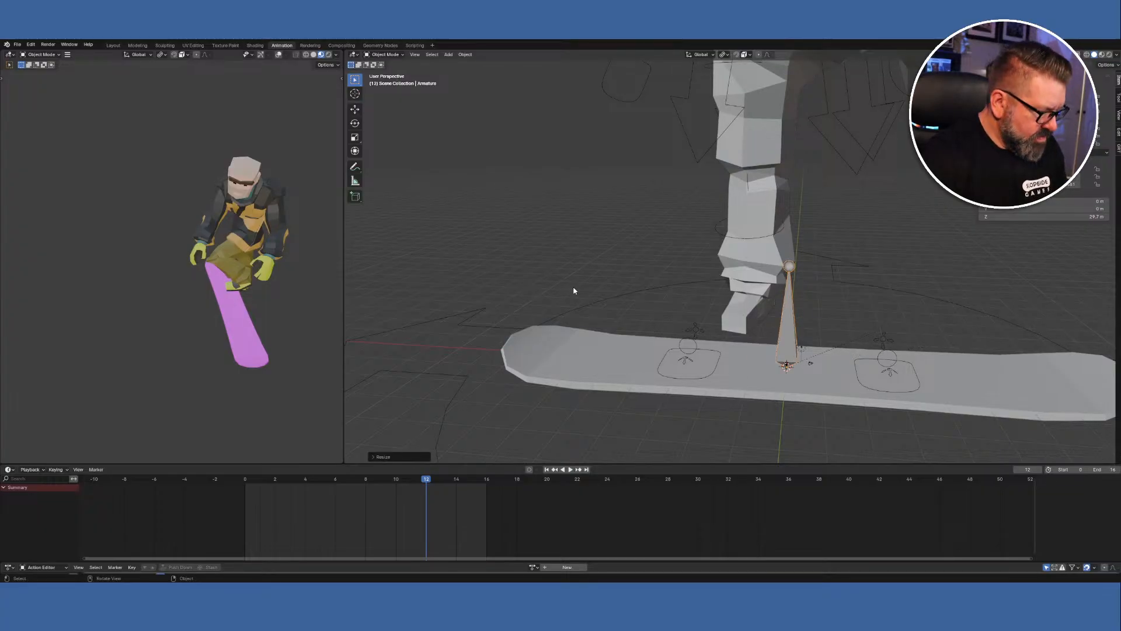
scroll(759, 346, "down", 5)
scroll(763, 342, "up", 4)
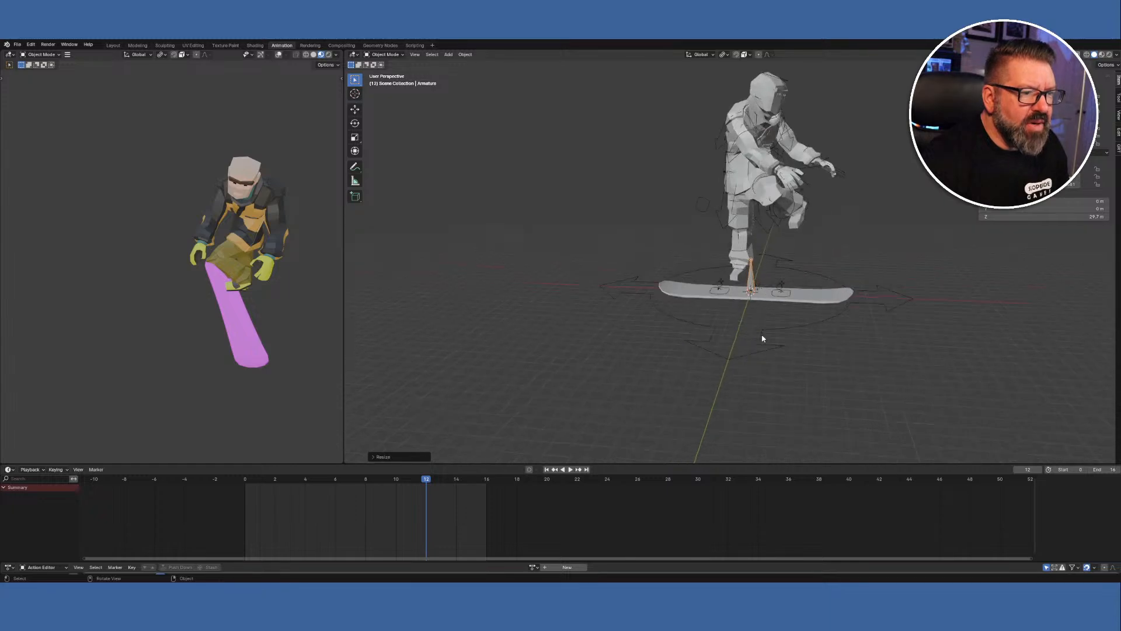
scroll(763, 339, "up", 5)
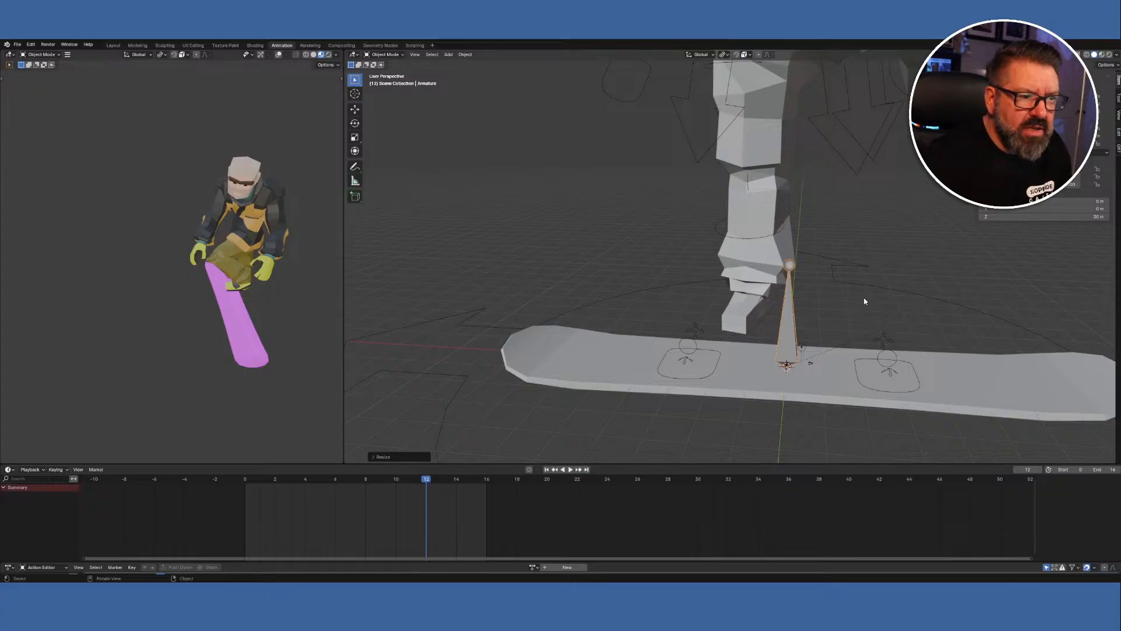
scroll(561, 275, "down", 5)
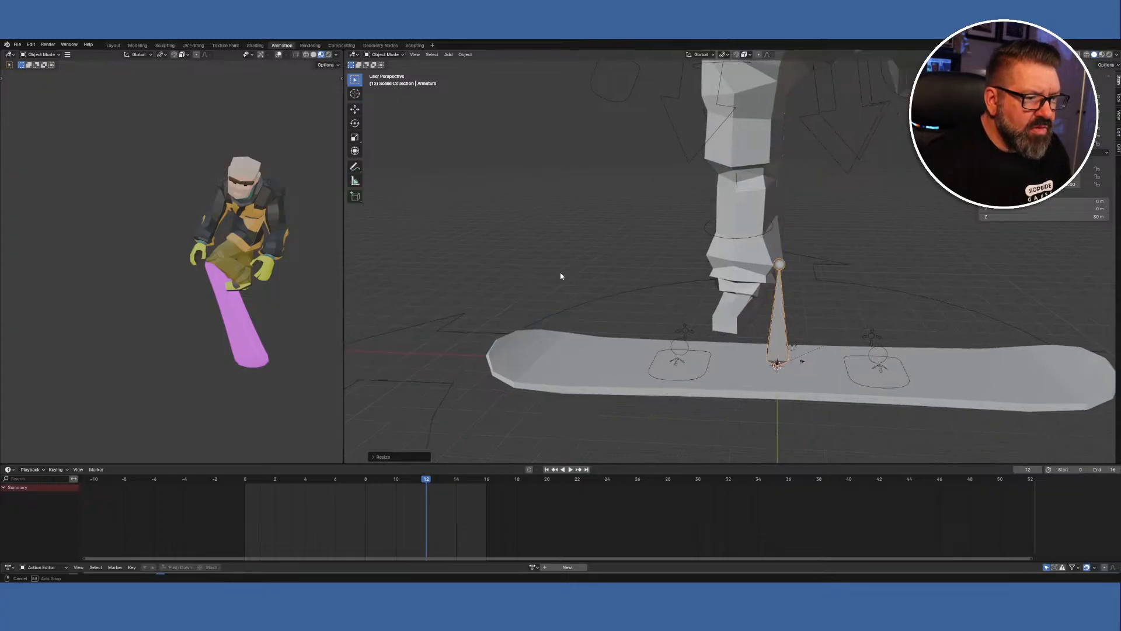
scroll(566, 282, "down", 2)
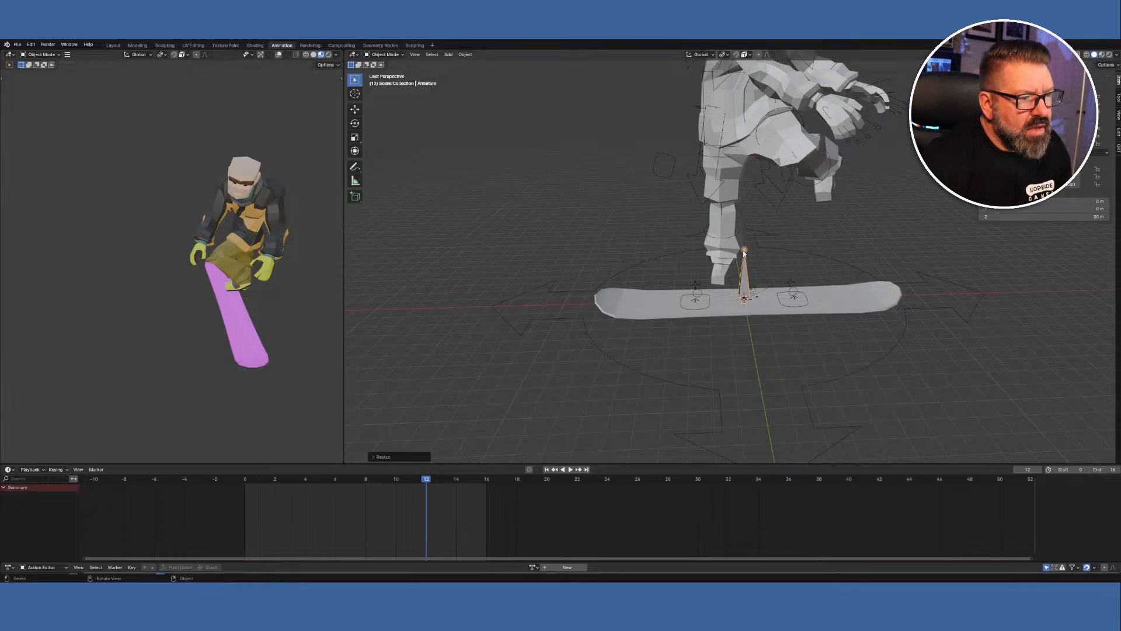
Rotate the armature about the global Y axis so its bone lies flat along the snowboard, pointing towards one foot control.
left_click(745, 252)
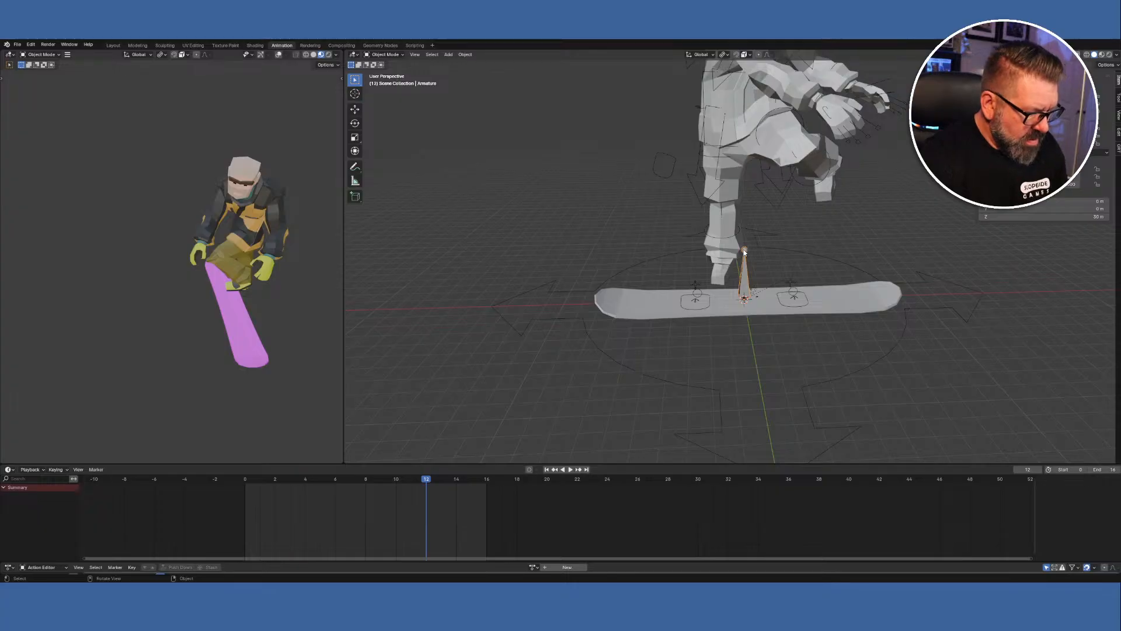
key("r")
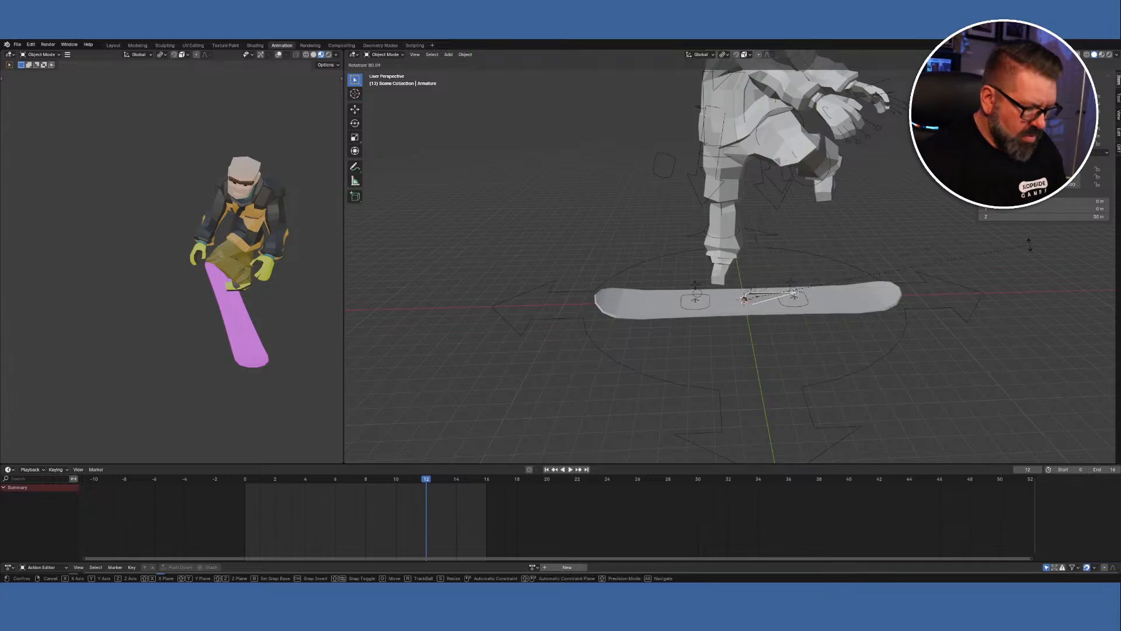
key("Escape")
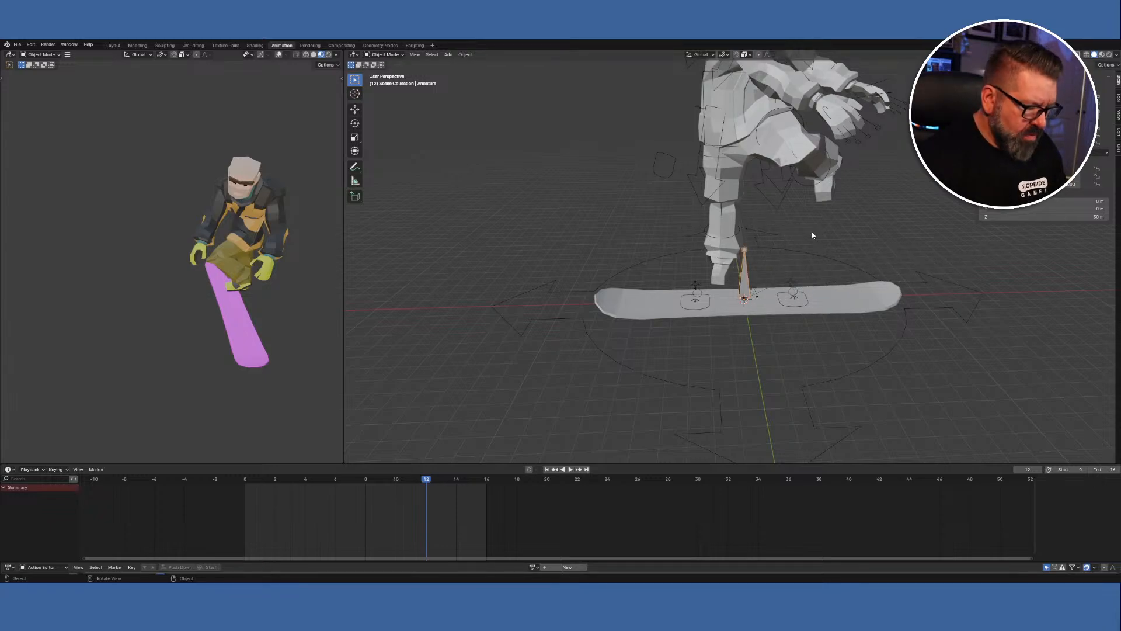
key("r")
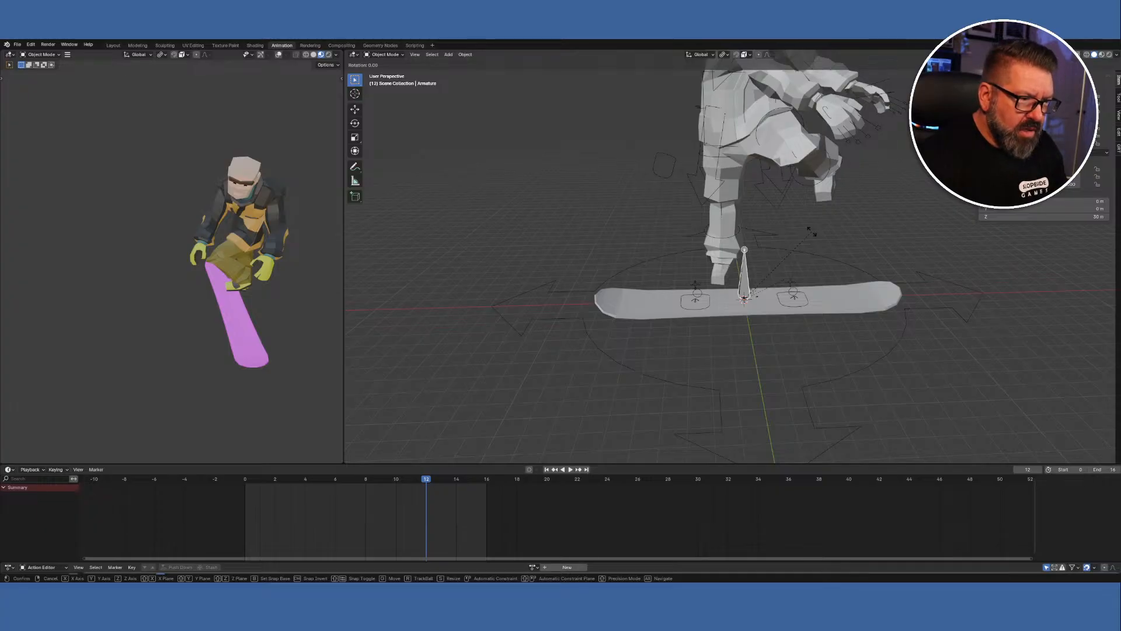
key("y")
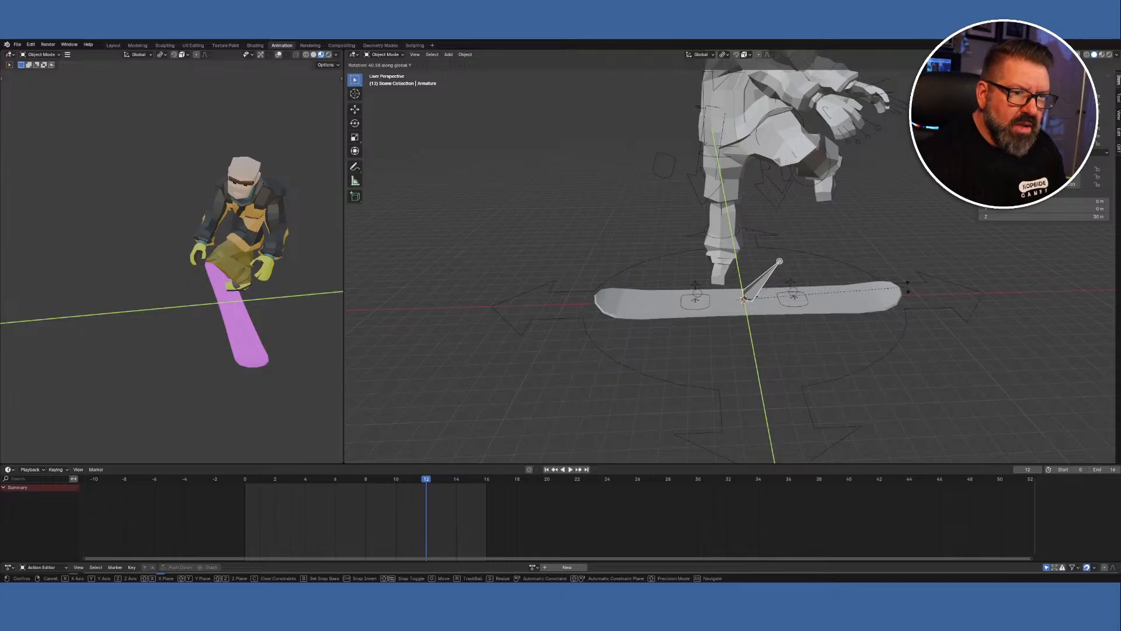
left_click(871, 424)
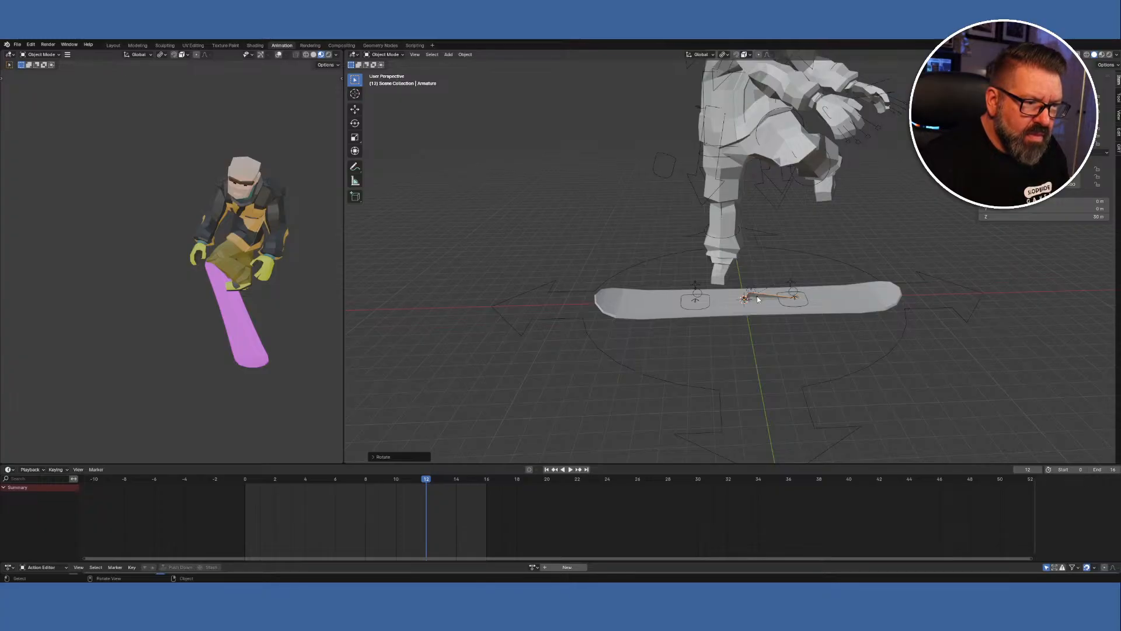
Inspect the bone's placement on the snowboard relative to the rig's two foot controls.
left_click(794, 300)
scroll(809, 320, "up", 8)
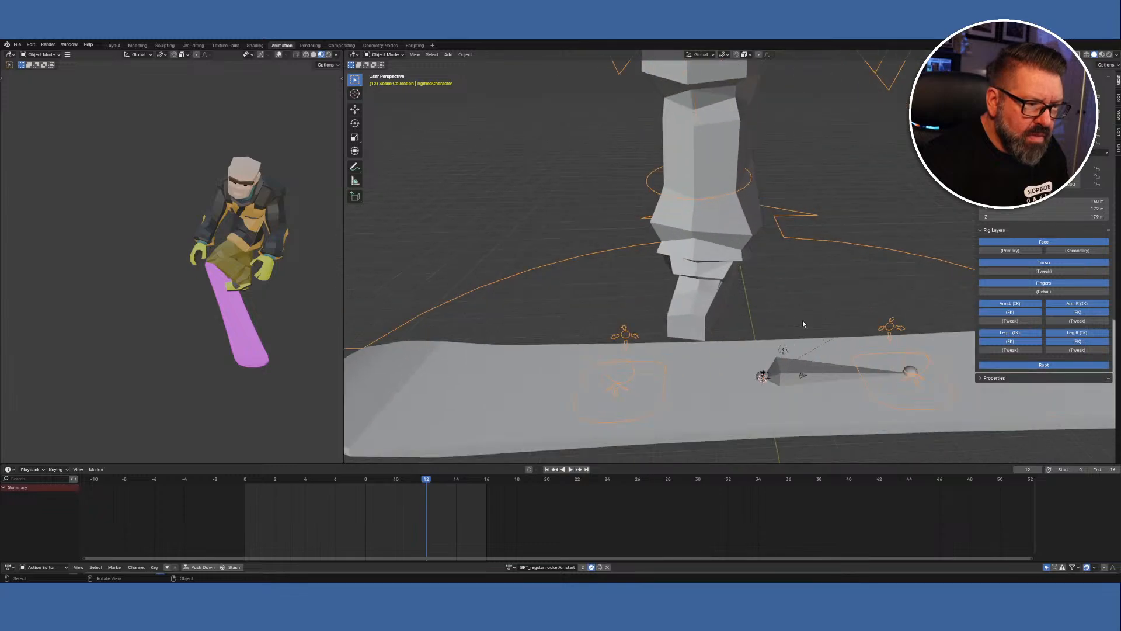
middle_click_drag(809, 333, 718, 275)
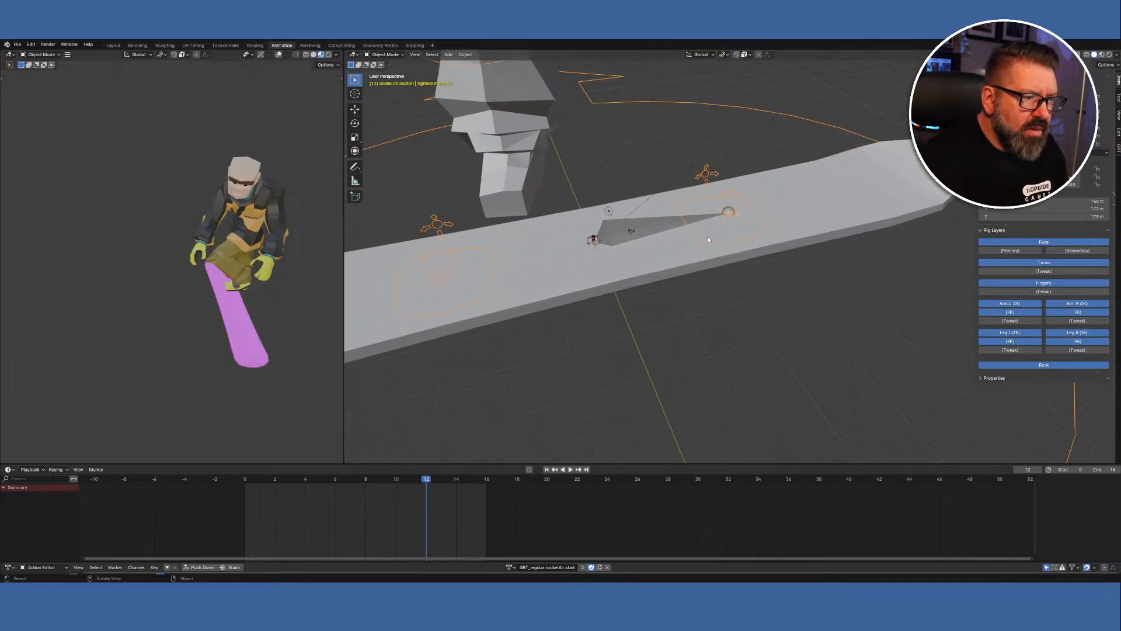
middle_click_drag(695, 238, 672, 249)
scroll(672, 249, "down", 6)
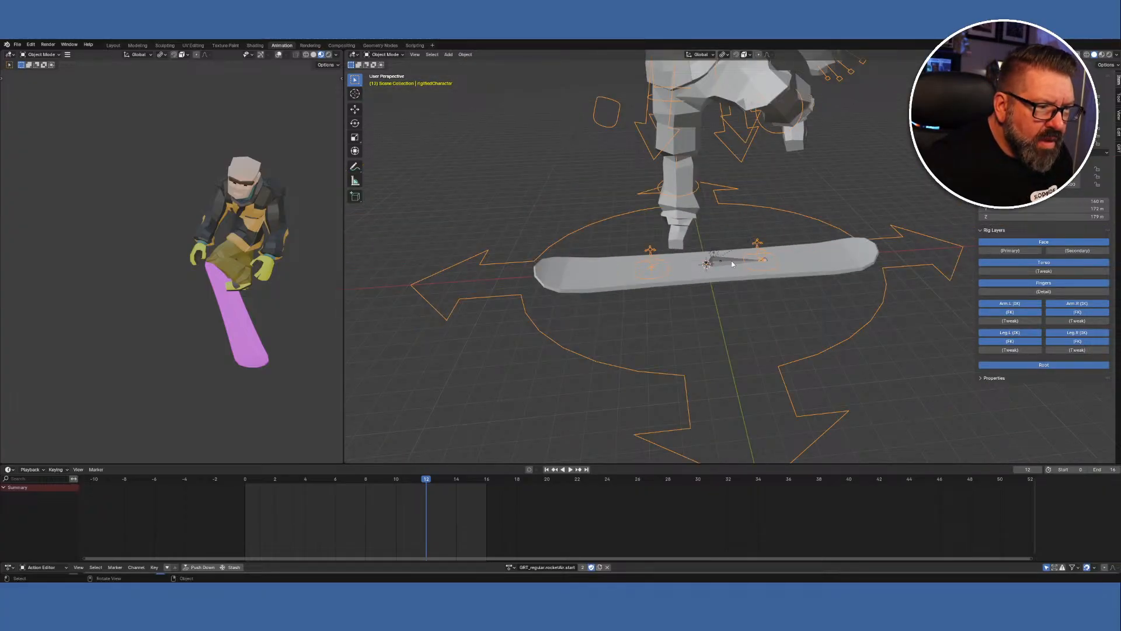
scroll(717, 271, "up", 5)
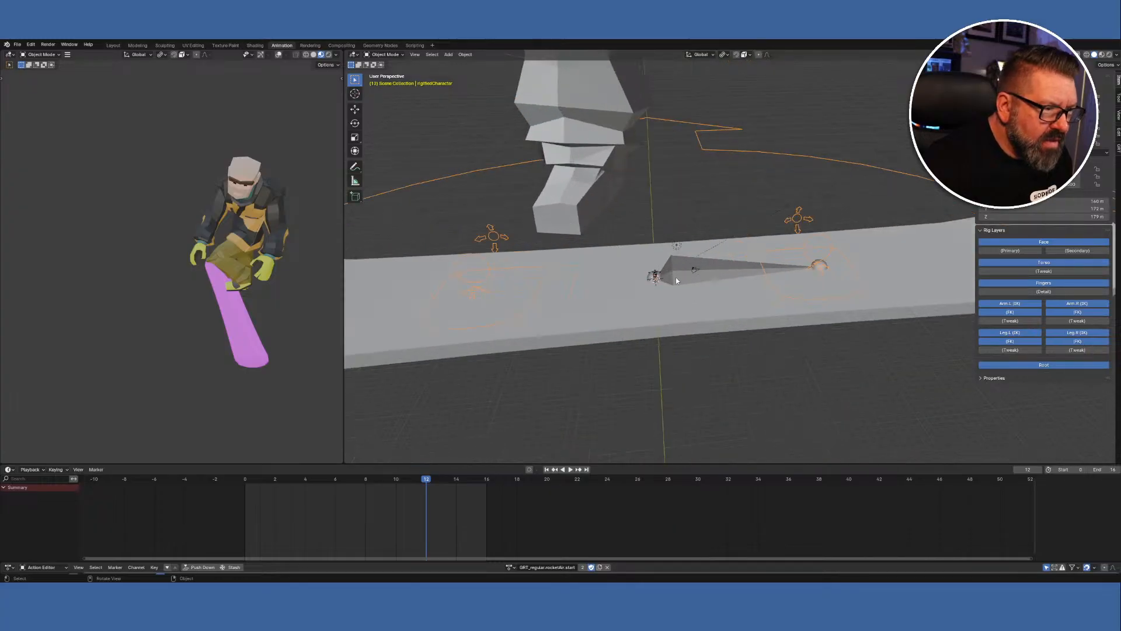
Select the snowboard's new armature and switch it from Object Mode to Edit Mode.
left_click(652, 277)
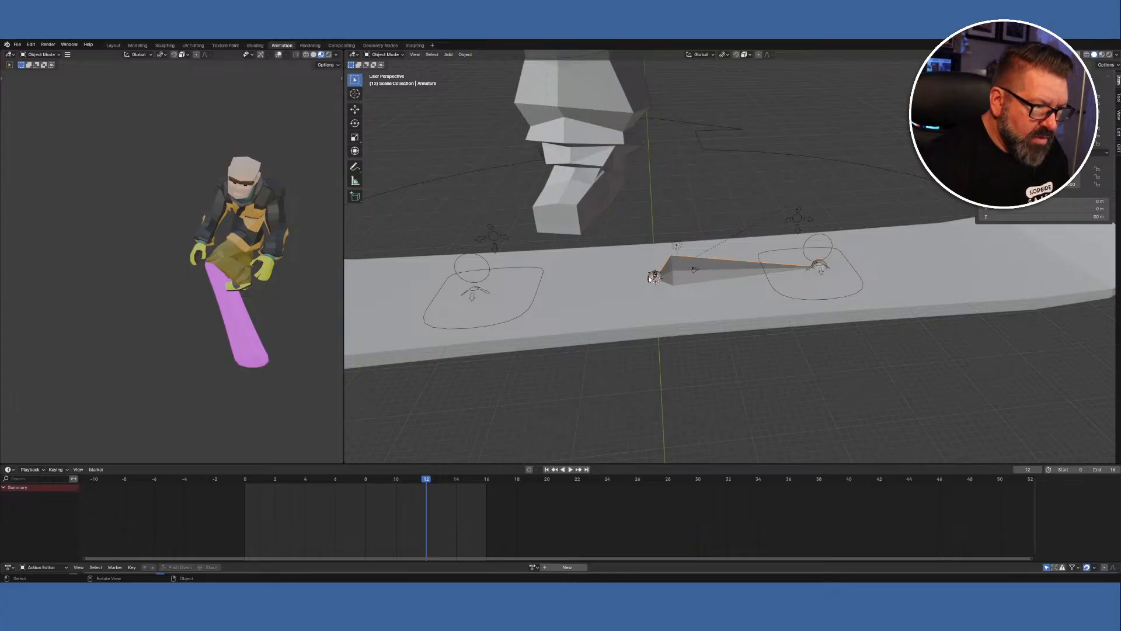
key("g")
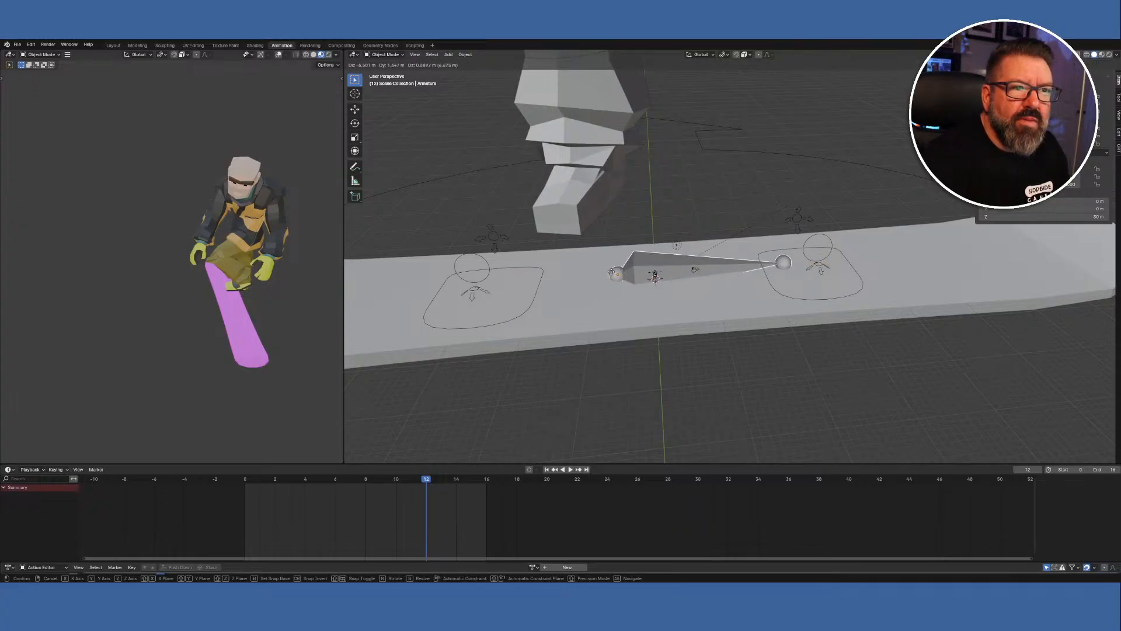
left_click(665, 272)
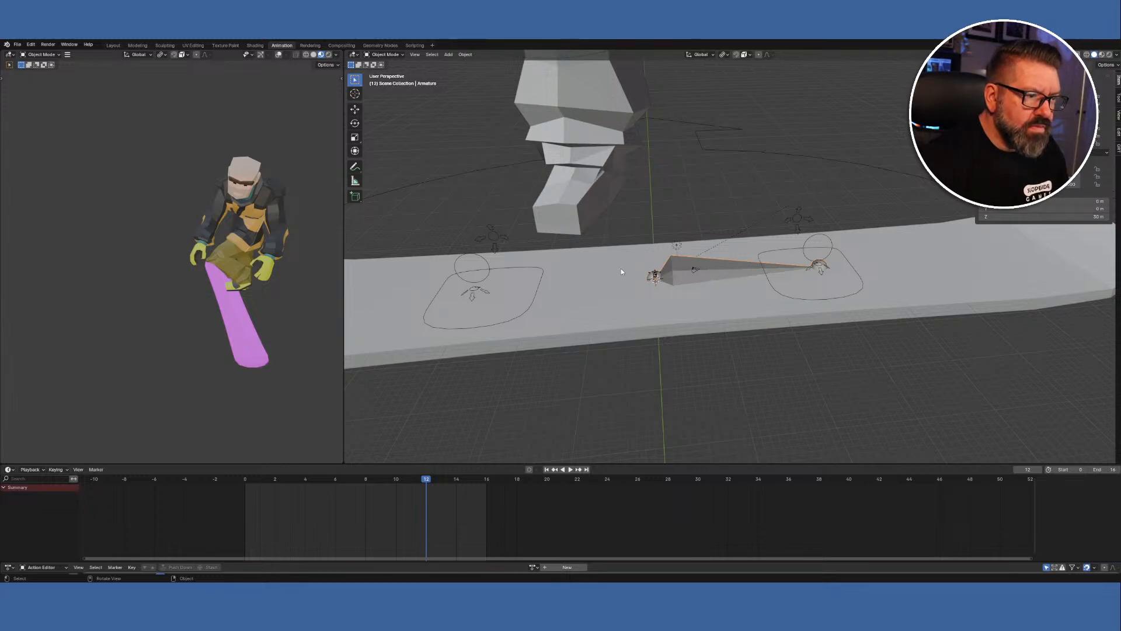
left_click(385, 54)
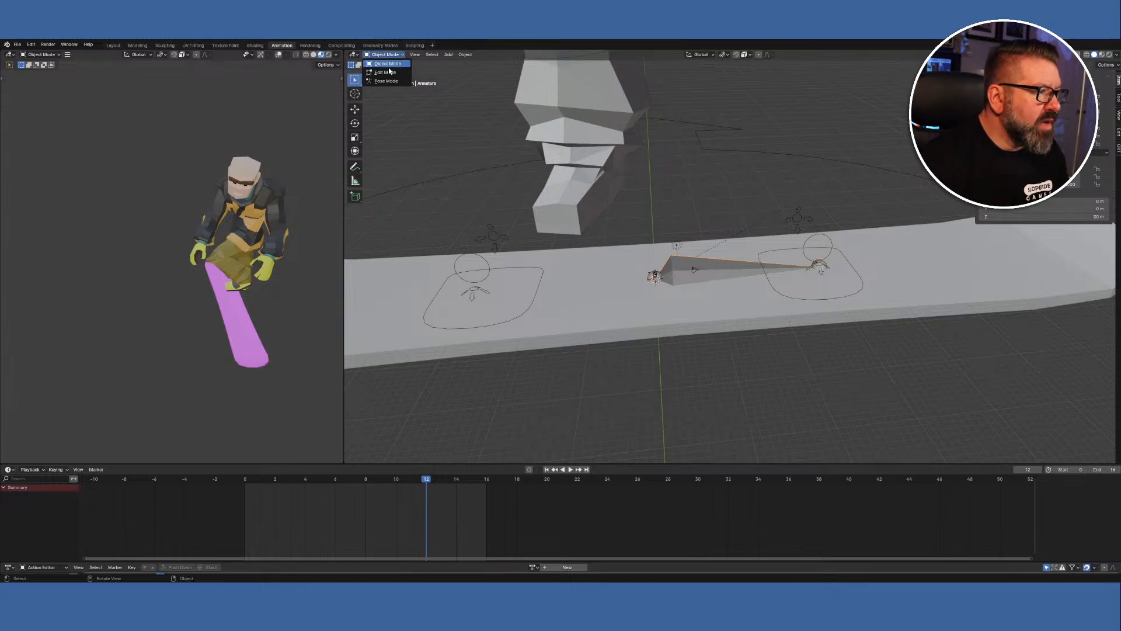
left_click(386, 73)
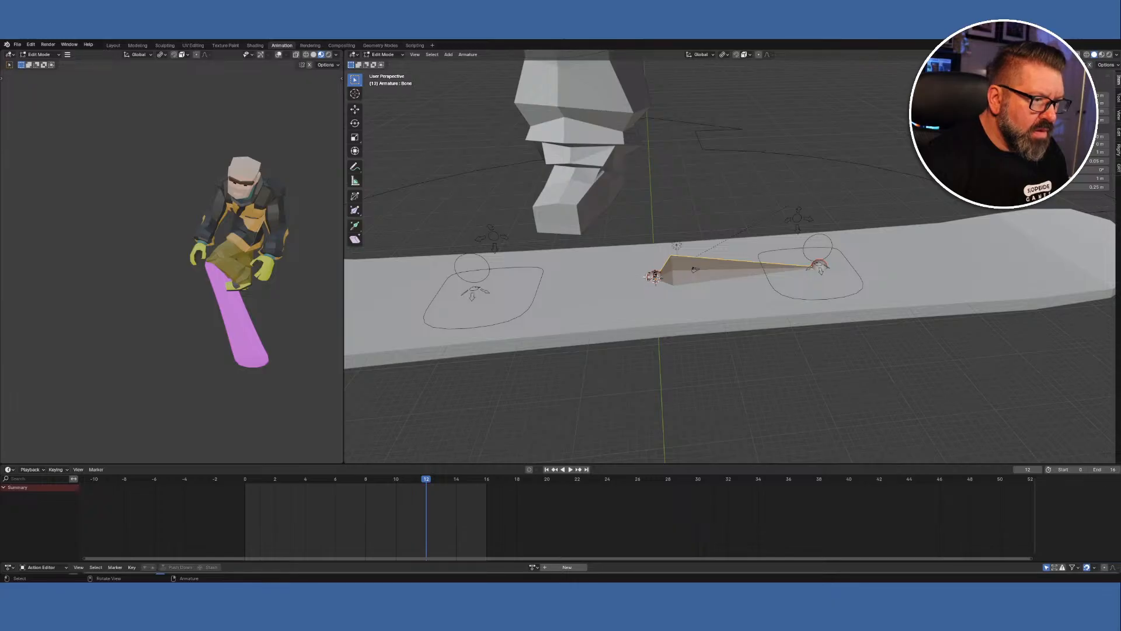
Move the bone's root joint along the global X axis onto the foot control opposite the bone's tip.
left_click(654, 276)
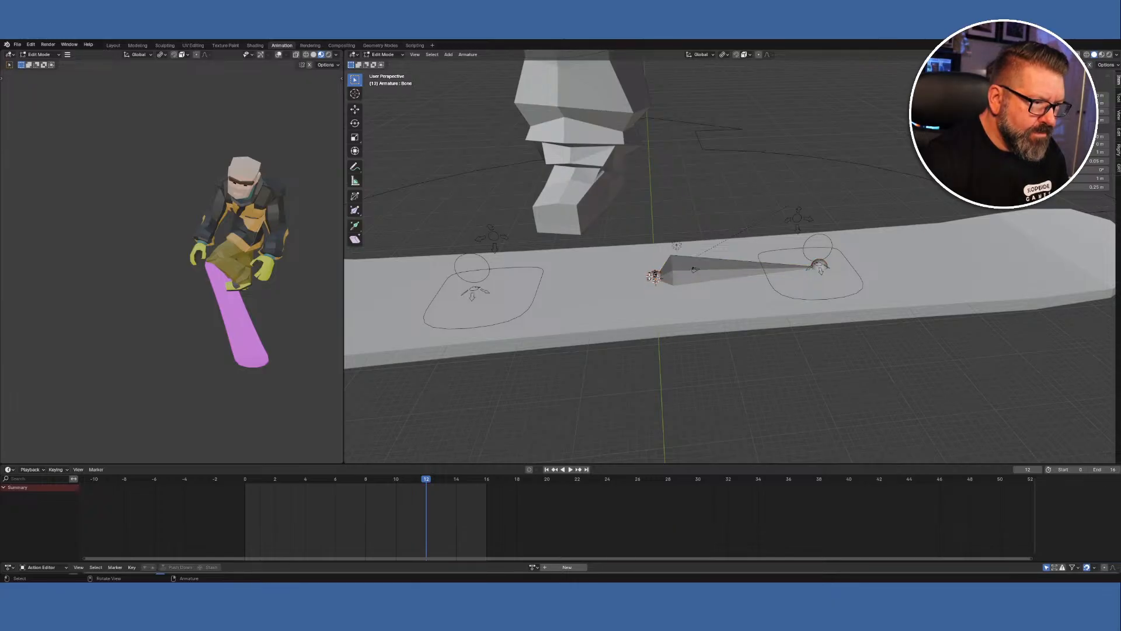
key("g")
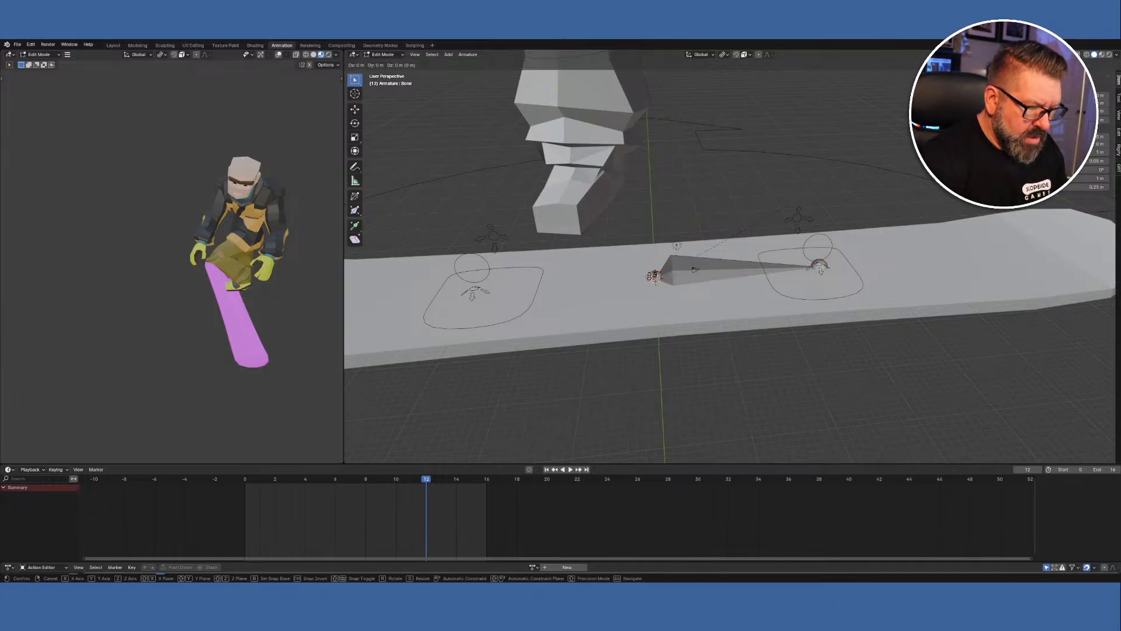
key("x")
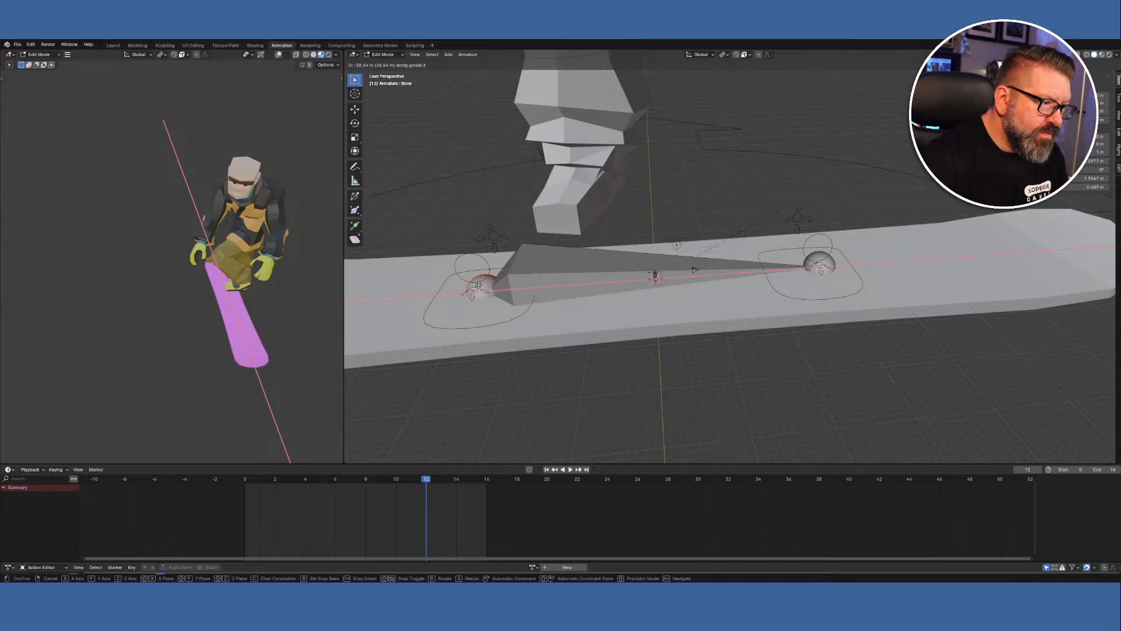
left_click(479, 284)
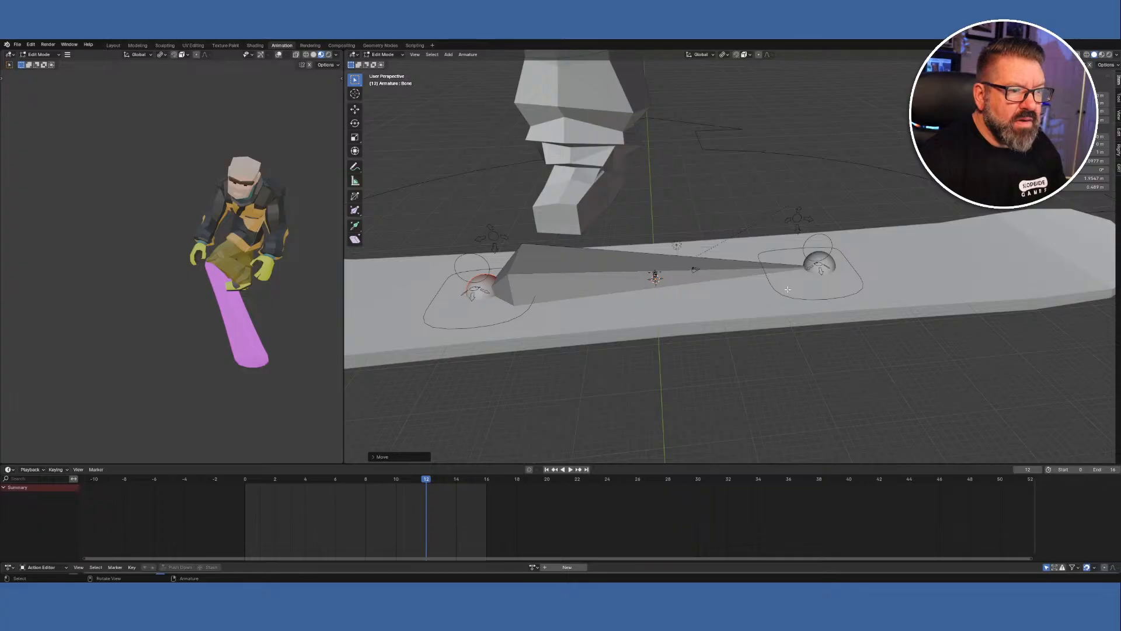
Move the bone's tip joint slightly along the global X axis towards the foot control it points at.
left_click(818, 258)
key("g")
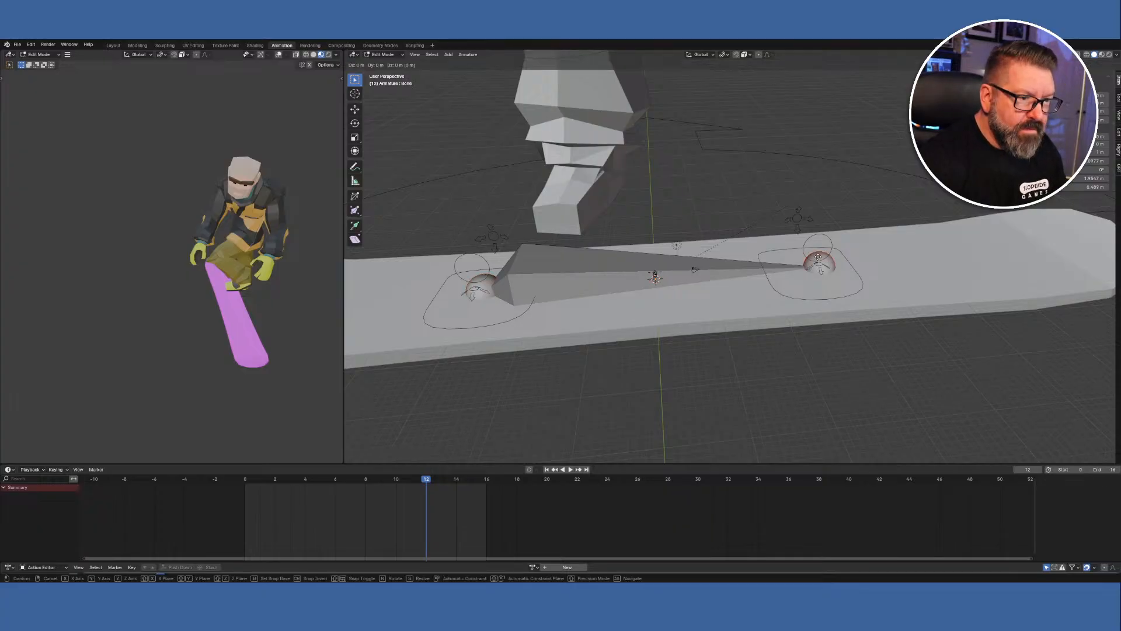
key("x")
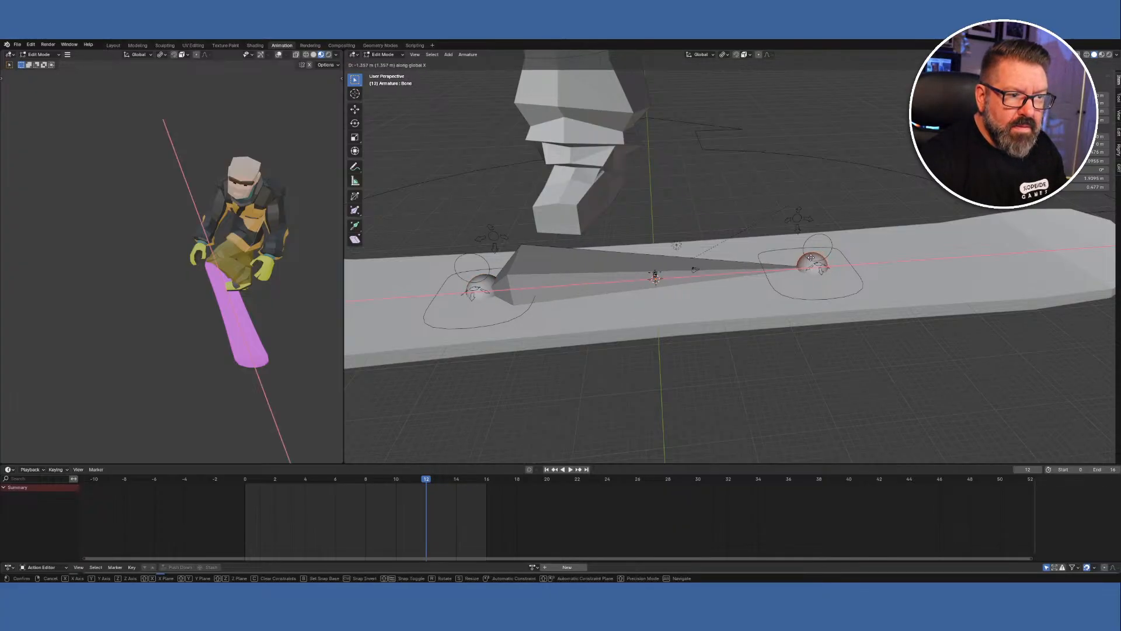
left_click(811, 257)
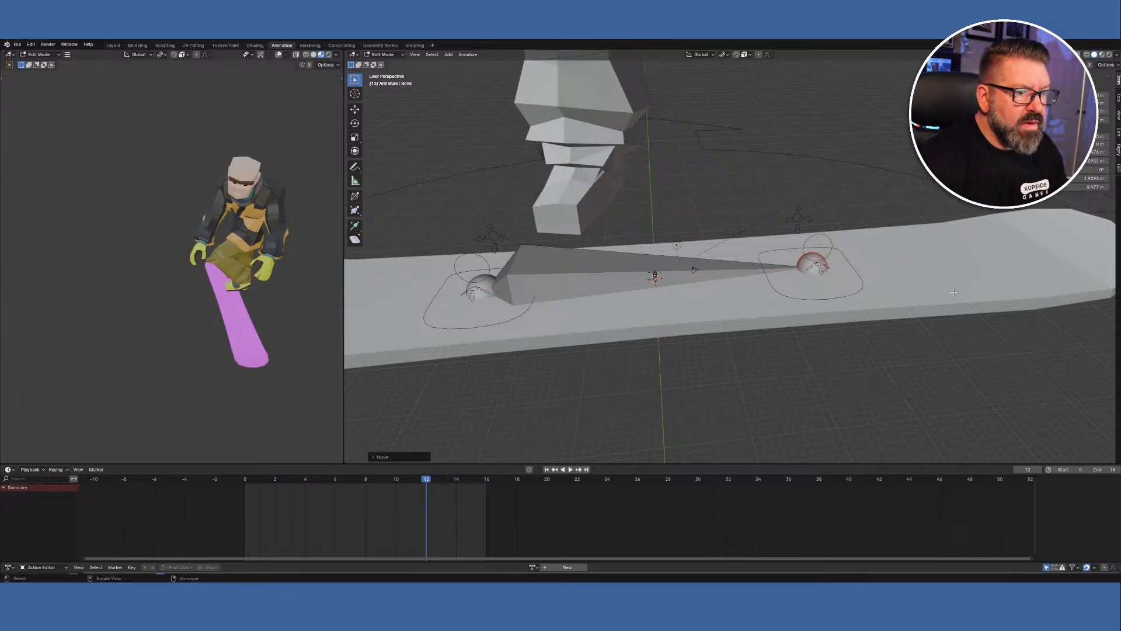
Return to Object Mode and clear the parent of the snowboard mesh.
left_click(387, 54)
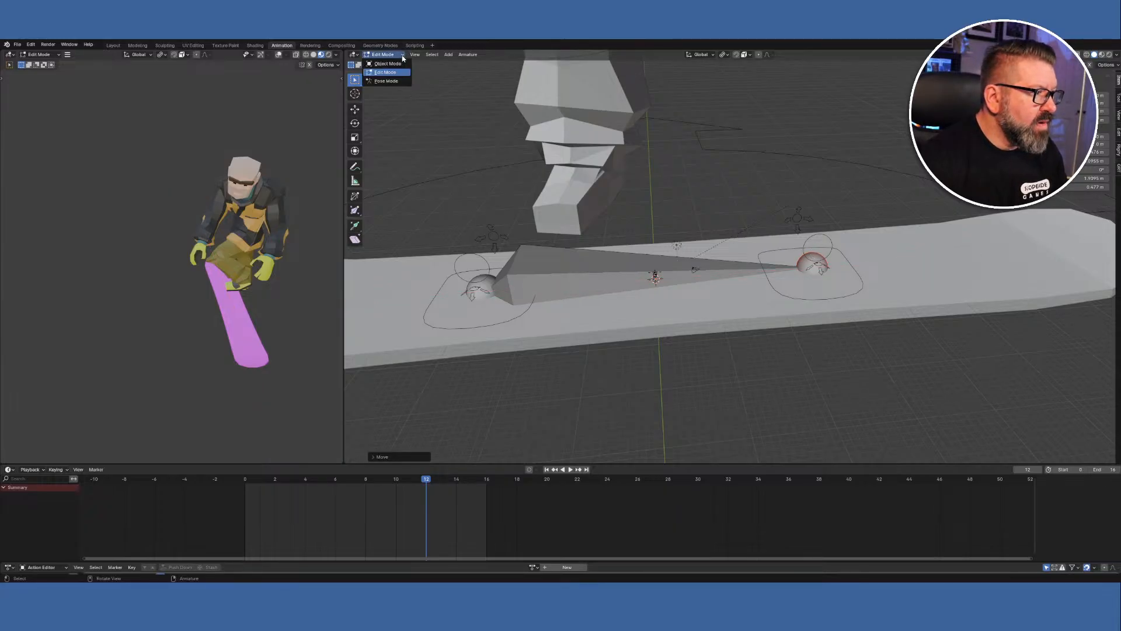
left_click(387, 63)
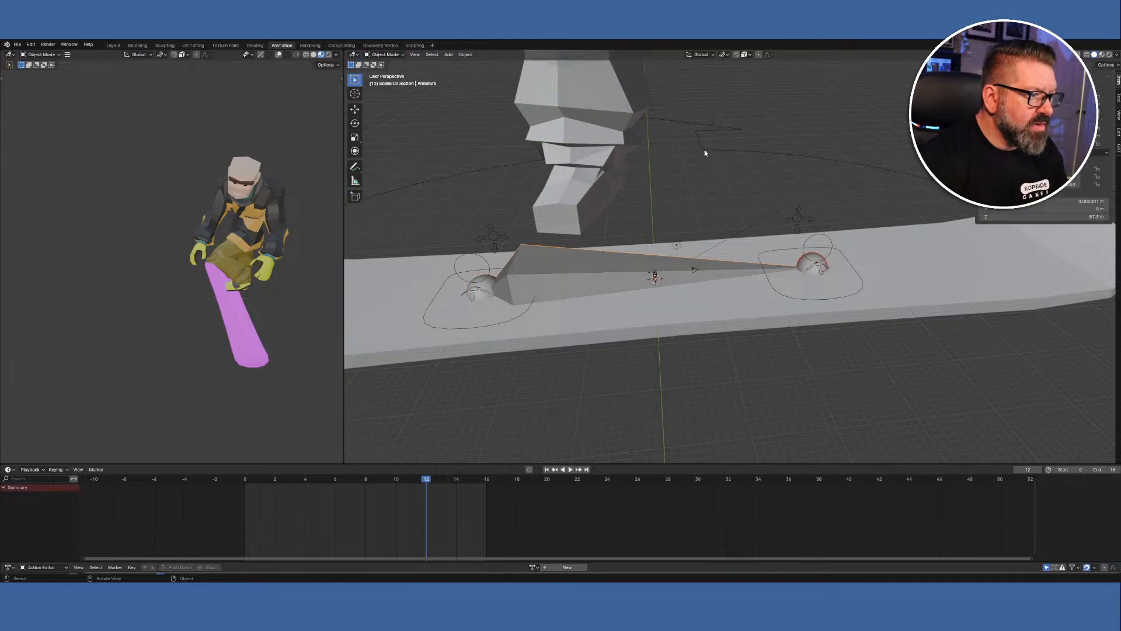
left_click(958, 300)
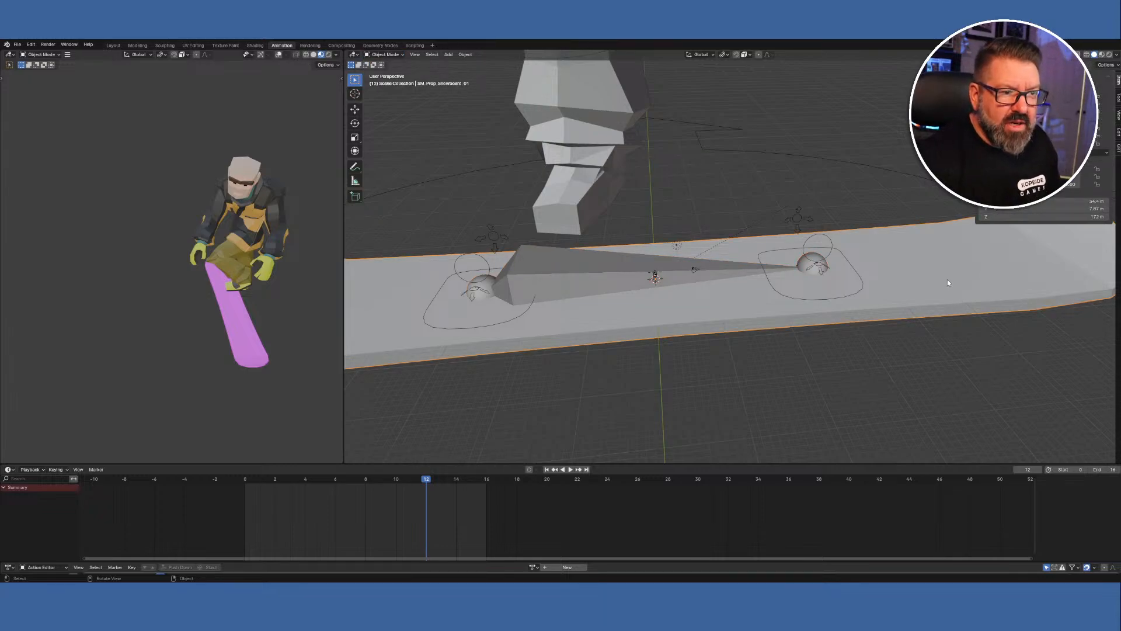
right_click(947, 282)
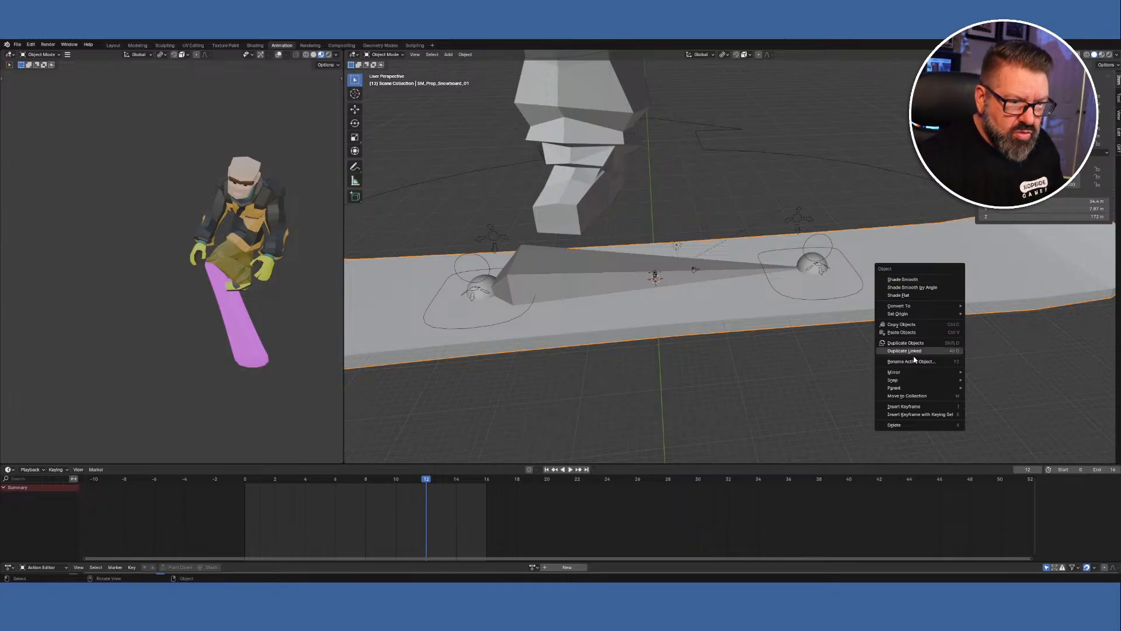
mouse_move(914, 389)
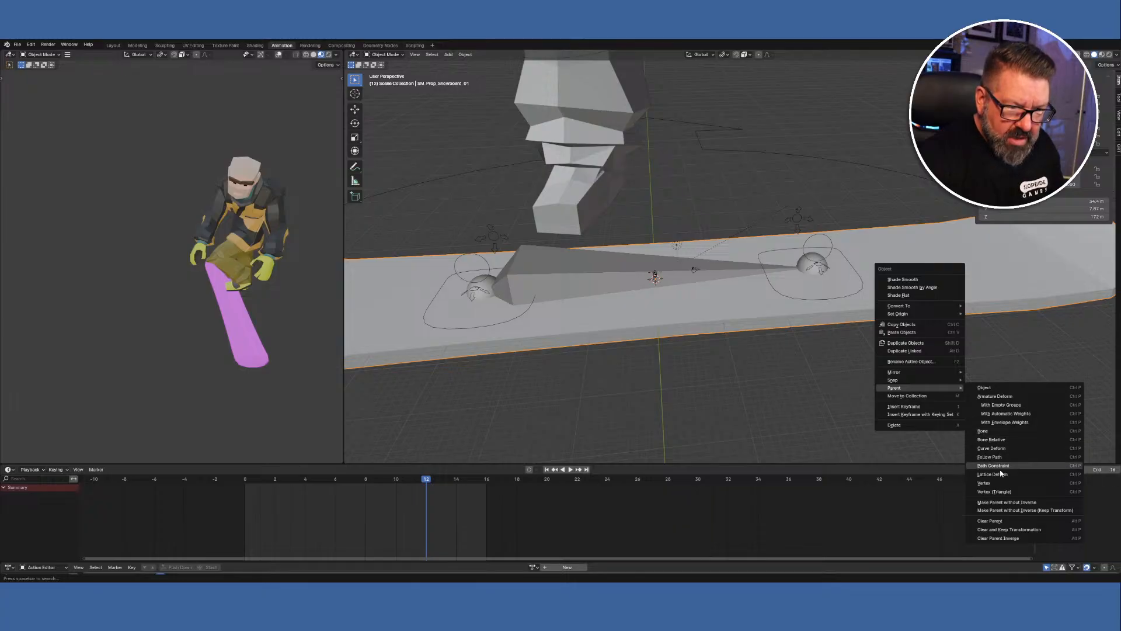
left_click(1002, 521)
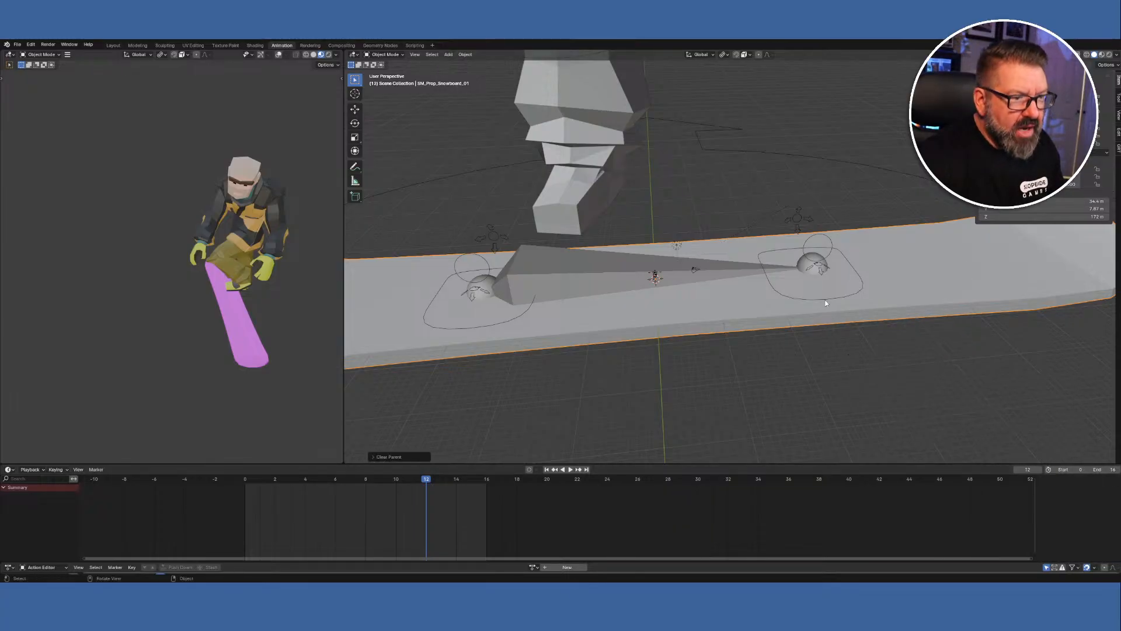
Parent the snowboard mesh to its new armature using the Bone parent type.
left_click(627, 261, "shift")
right_click(973, 291)
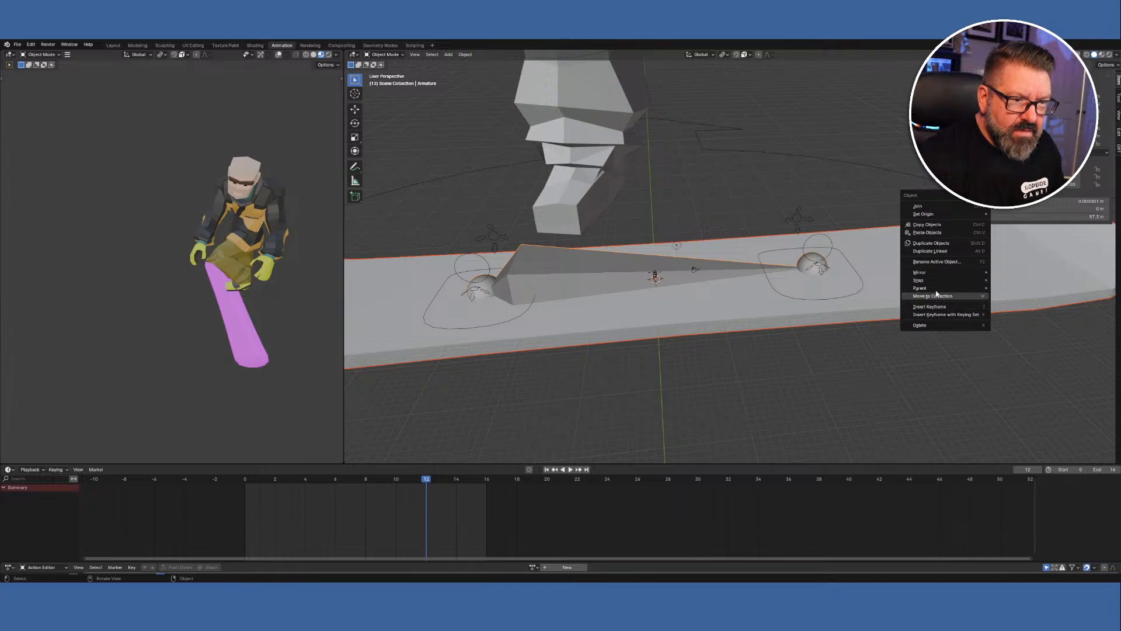
mouse_move(971, 289)
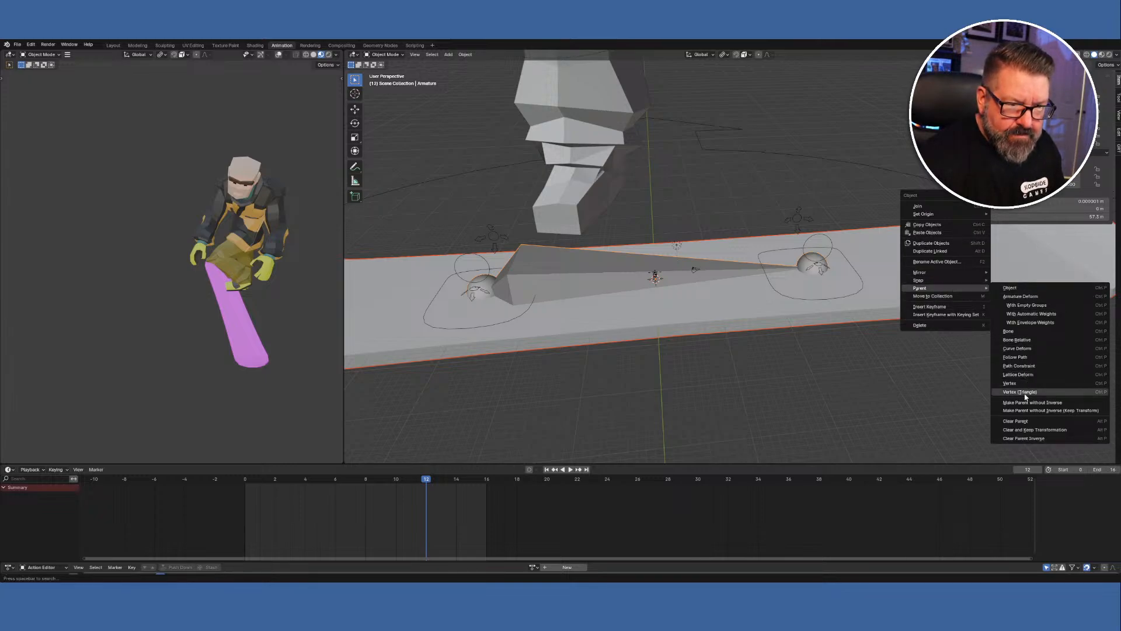
left_click(1029, 334)
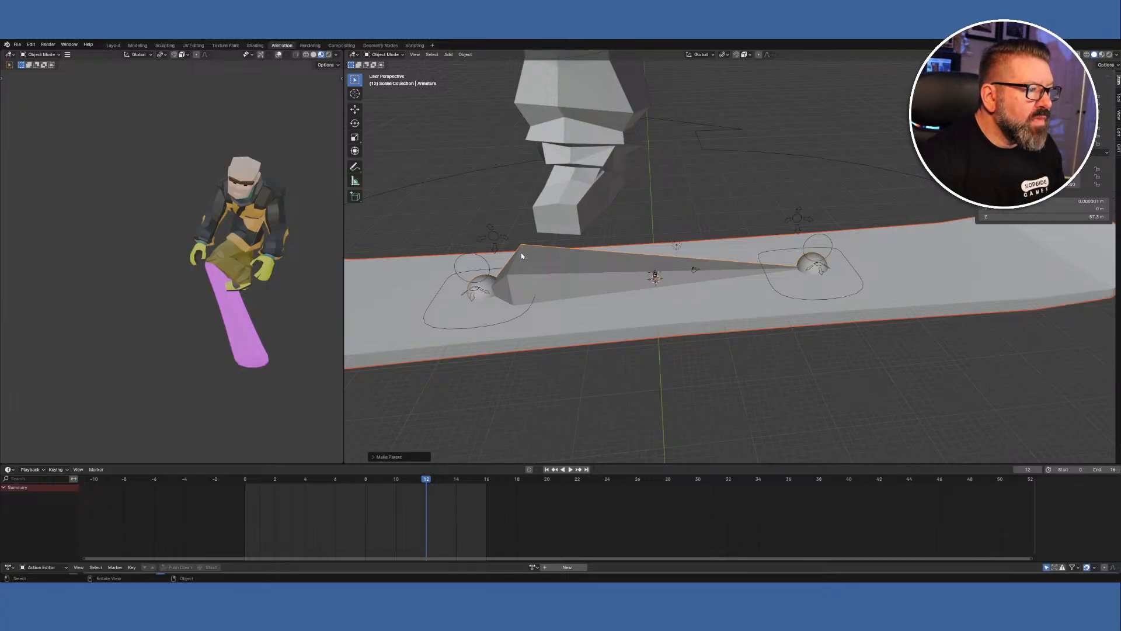
Put the snowboard's armature in Pose Mode and test-rotate its bone to check that the board follows.
left_click(542, 267)
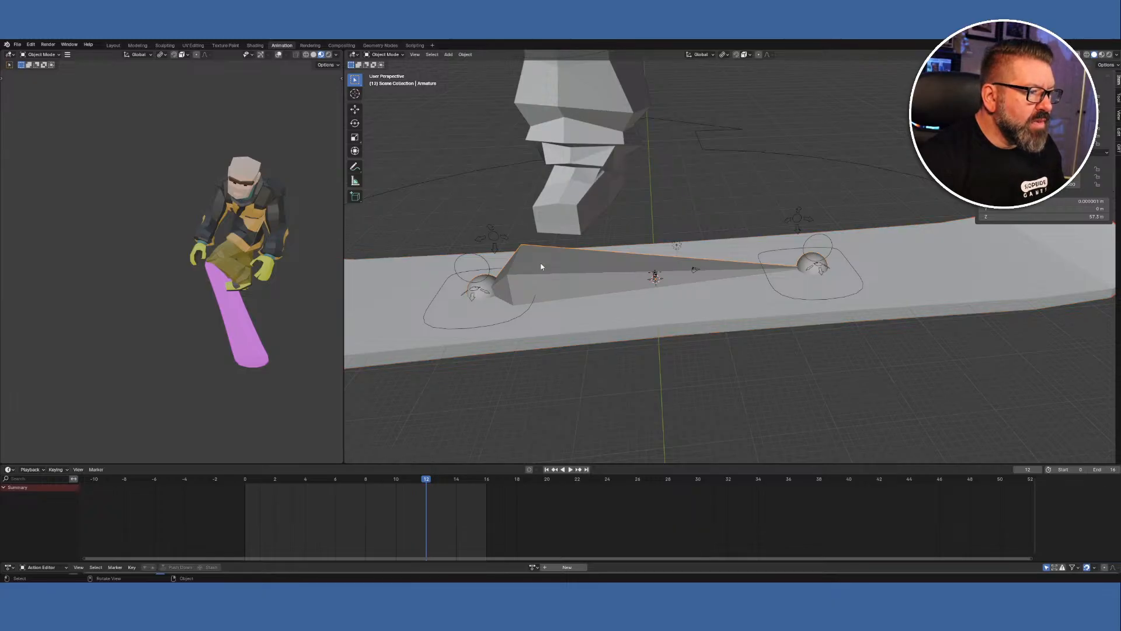
left_click(400, 55)
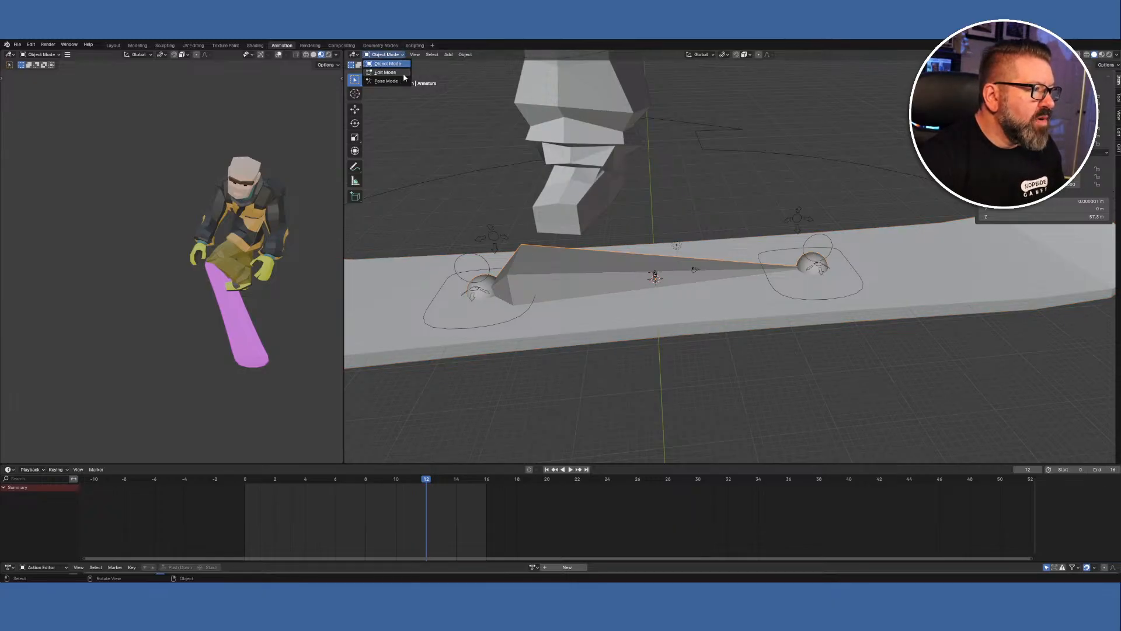
left_click(402, 81)
scroll(646, 230, "down", 6)
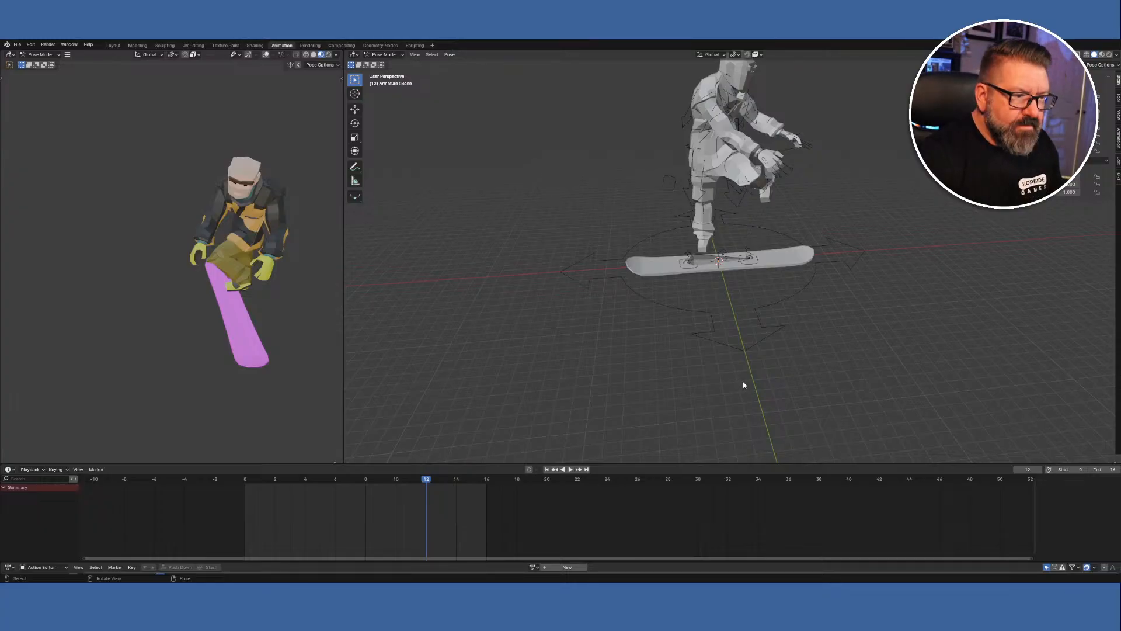
left_click(700, 263)
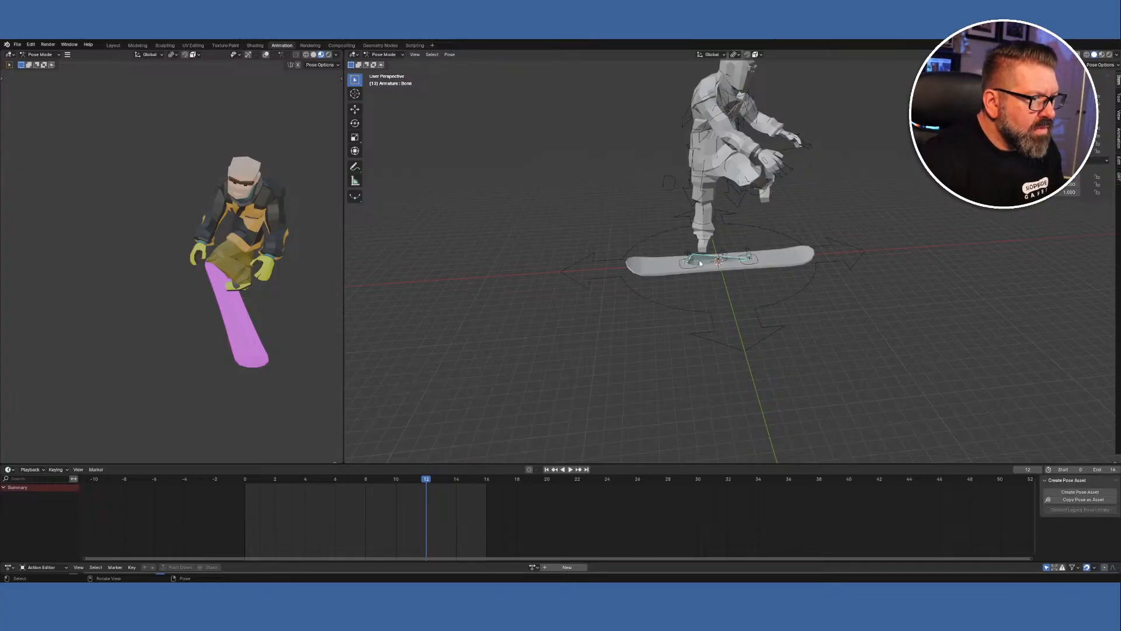
key("r")
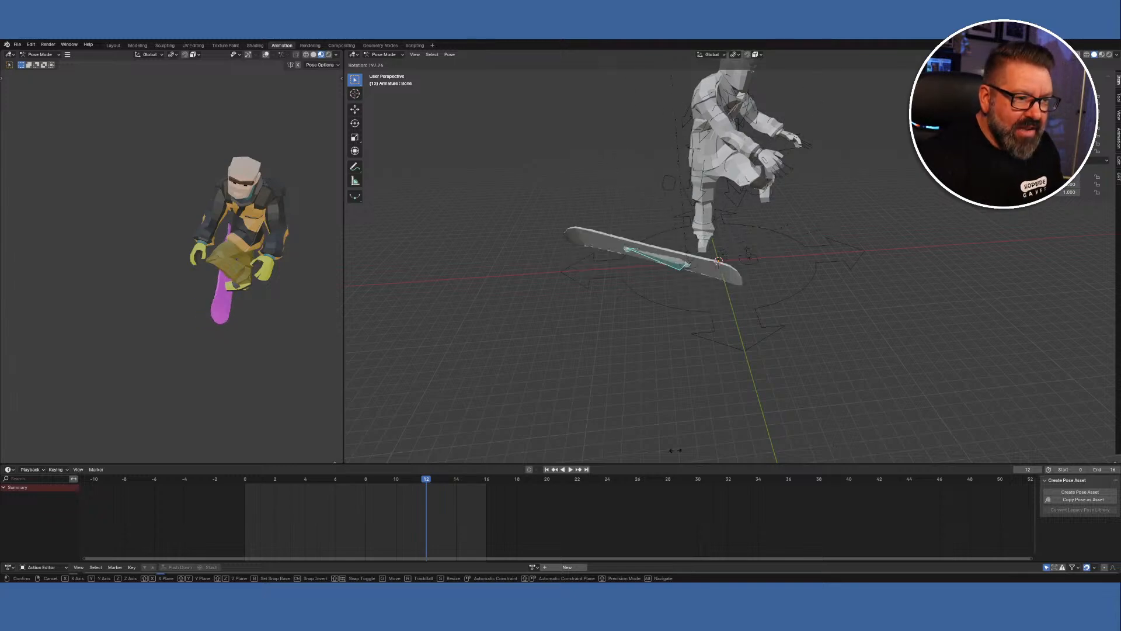
right_click(836, 355)
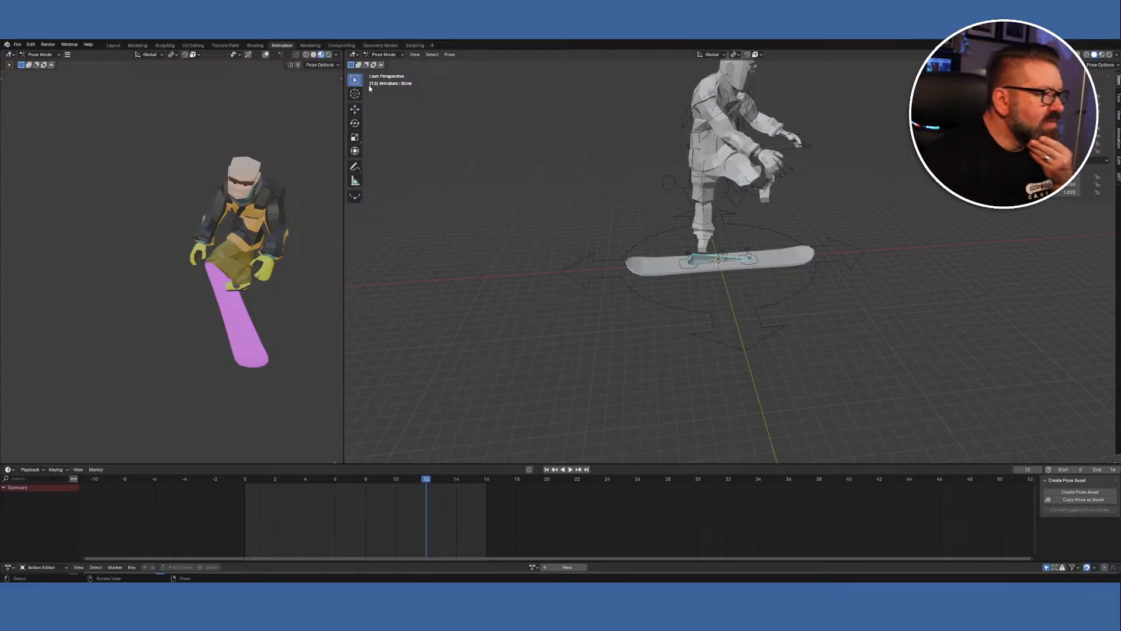
Switch the snowboard's armature to Edit Mode and select the bone's tip joint to inspect its position.
left_click(403, 55)
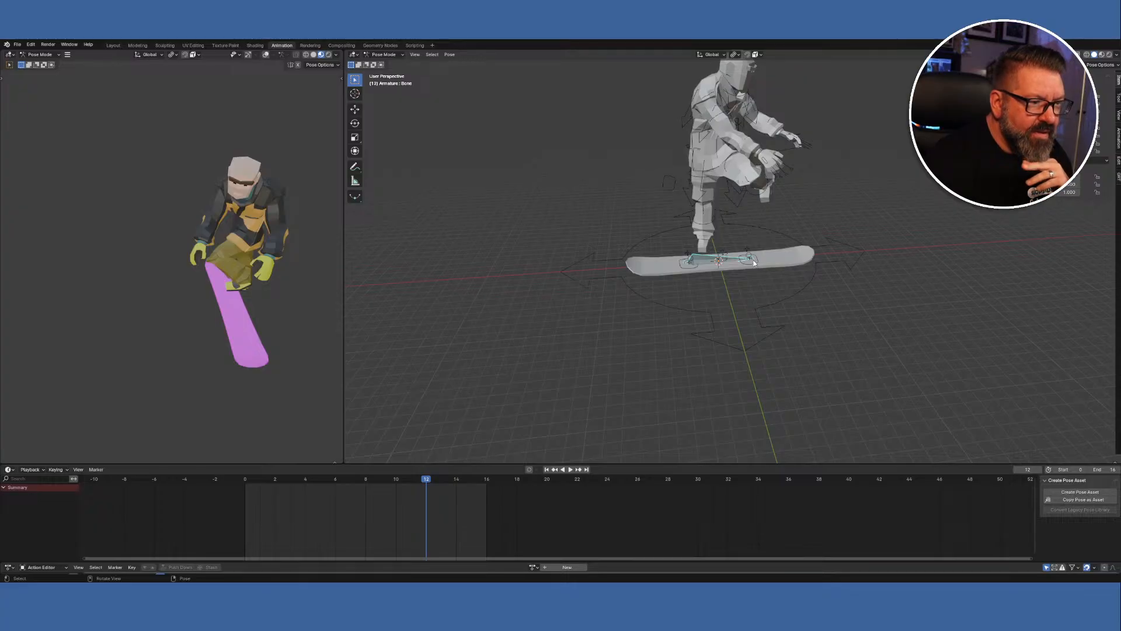
scroll(776, 298, "up", 5)
scroll(774, 298, "up", 3)
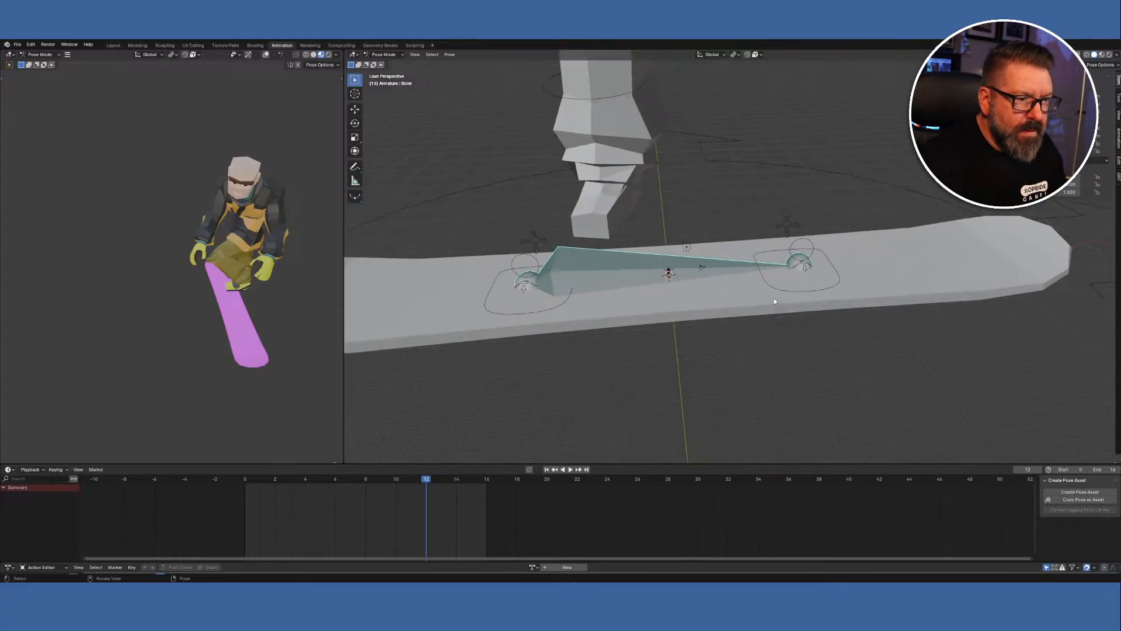
middle_click_drag(800, 297, 514, 342)
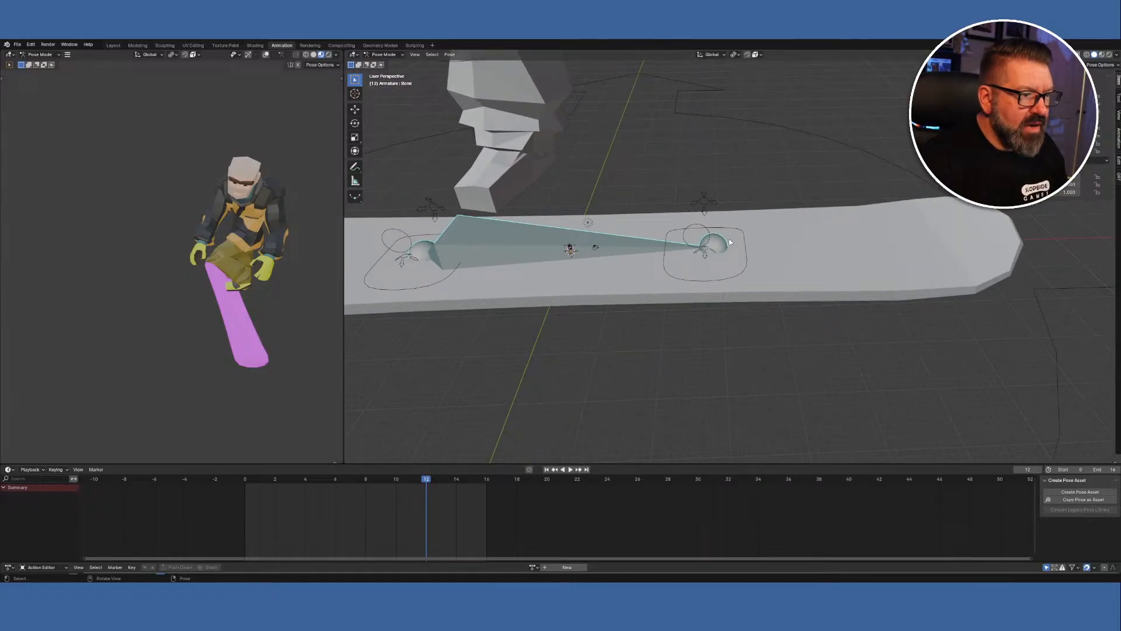
left_click(402, 56)
left_click(386, 73)
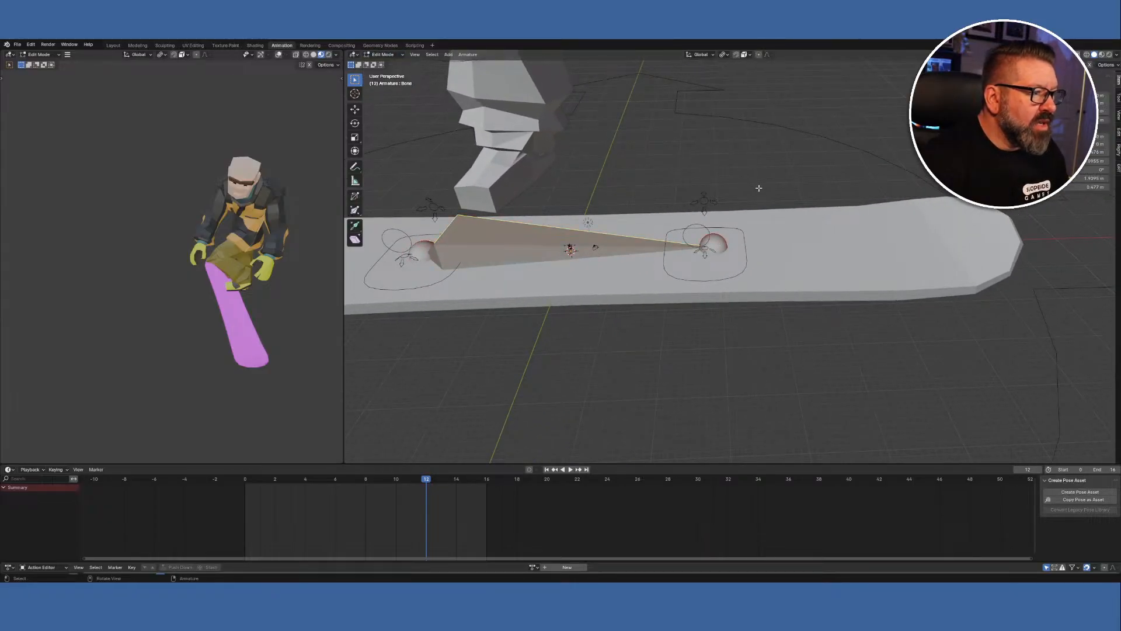
left_click(715, 243)
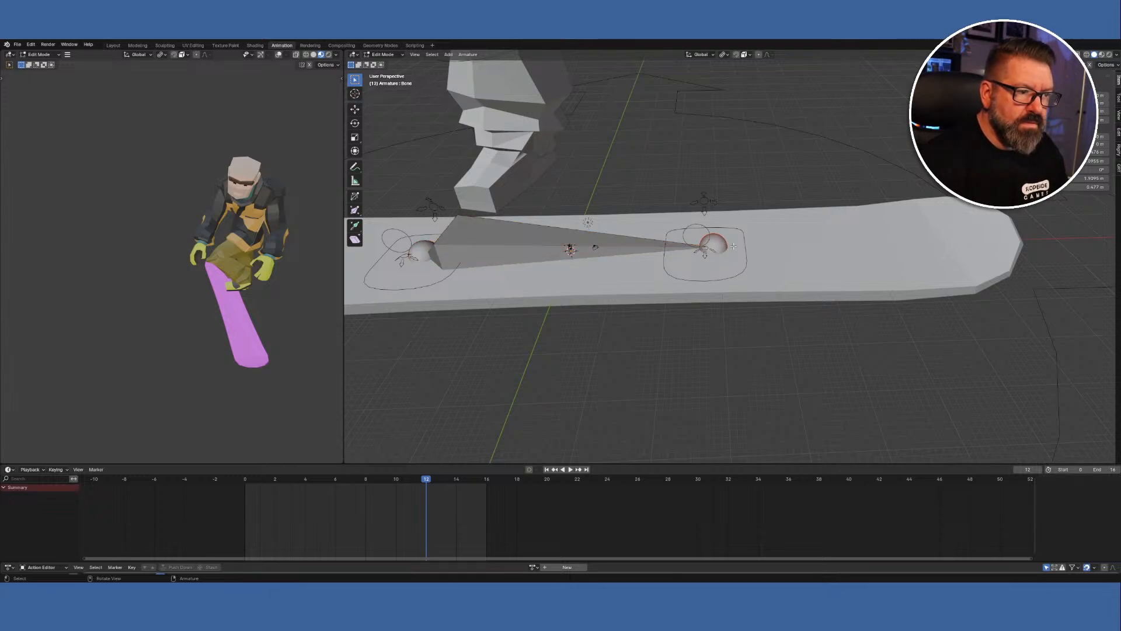
scroll(733, 246, "down", 5)
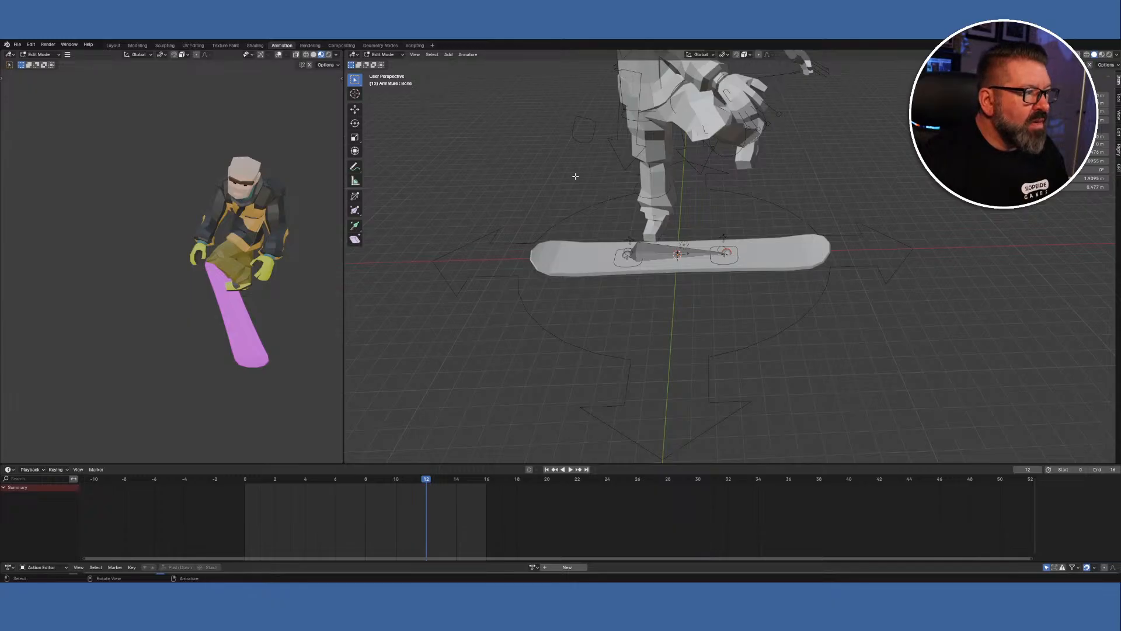
In Object Mode, select all objects with the character rig active and parent them to it using the Bone type.
left_click(400, 54)
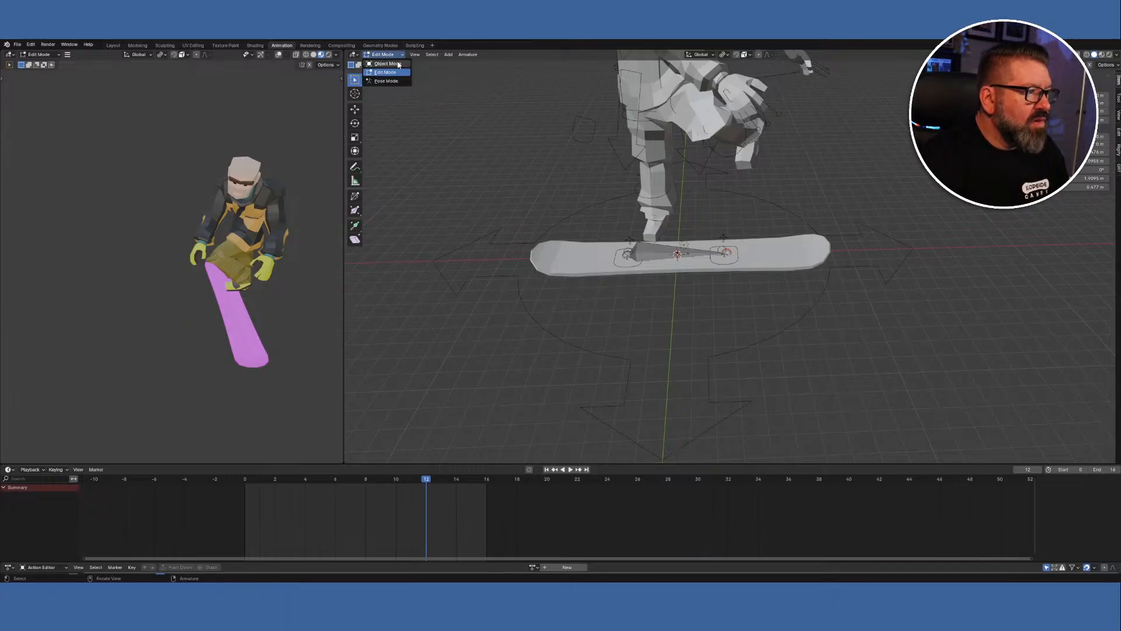
left_click(399, 64)
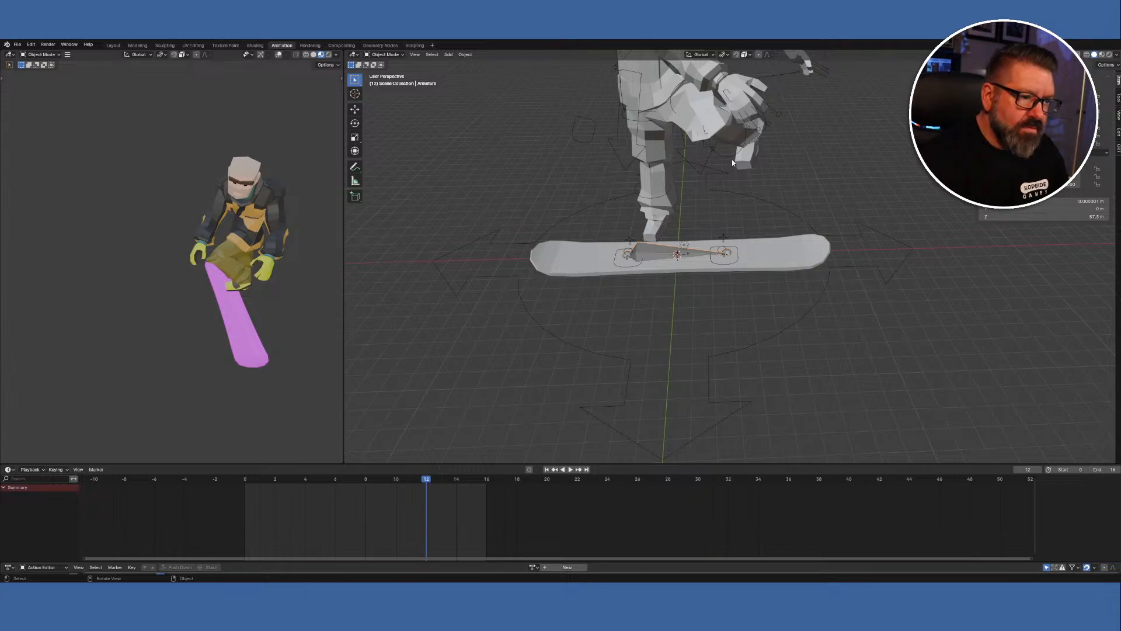
key("a")
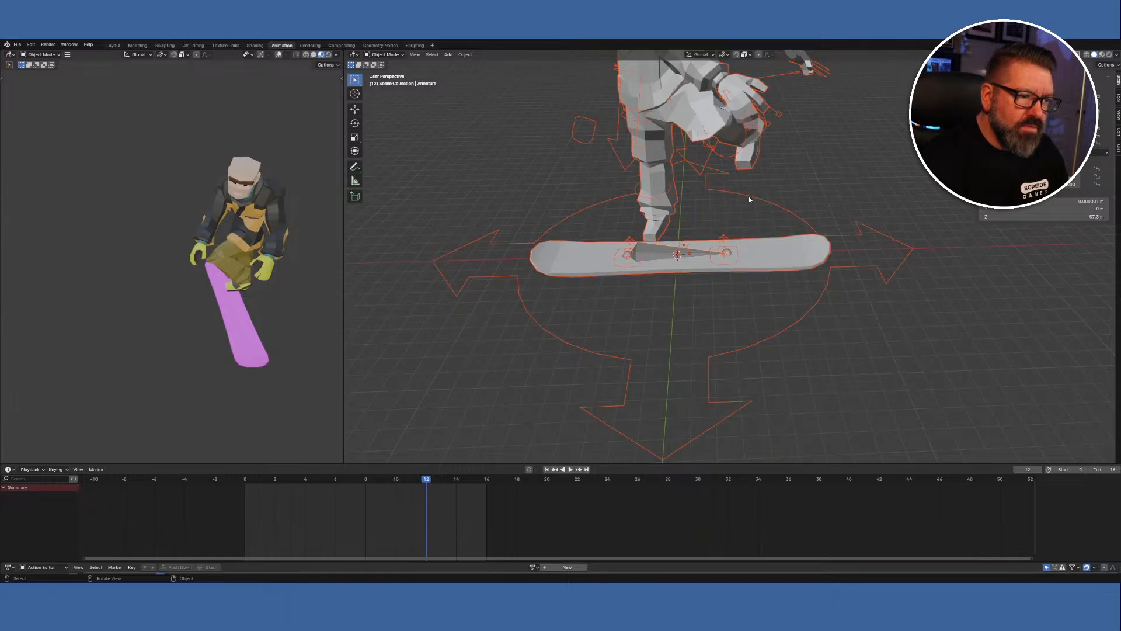
left_click(737, 254, "shift")
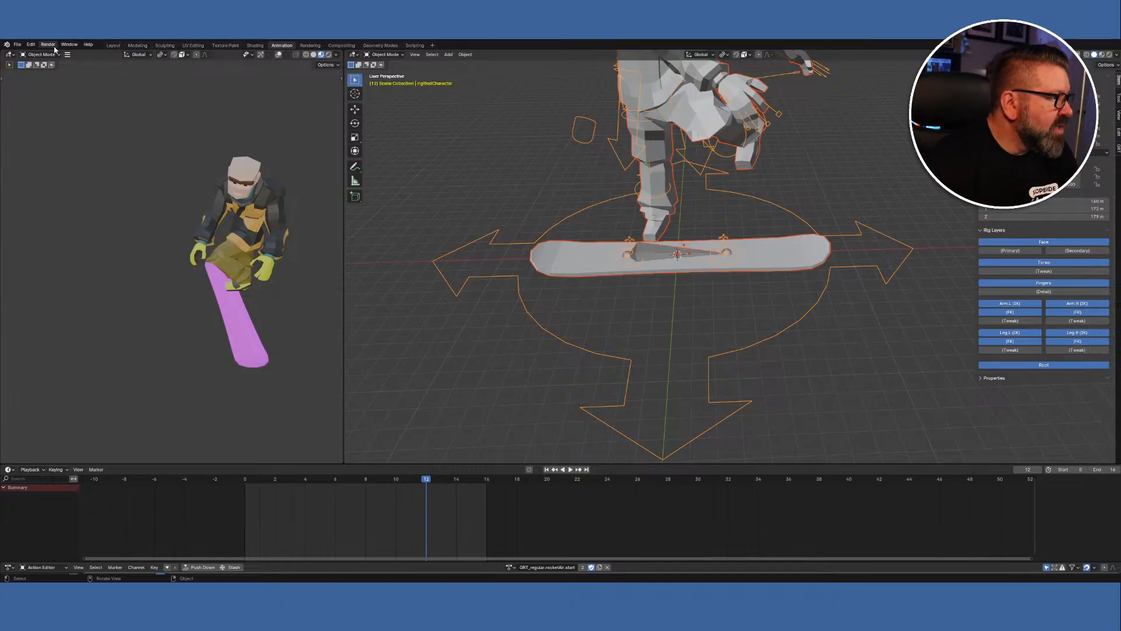
left_click(32, 45)
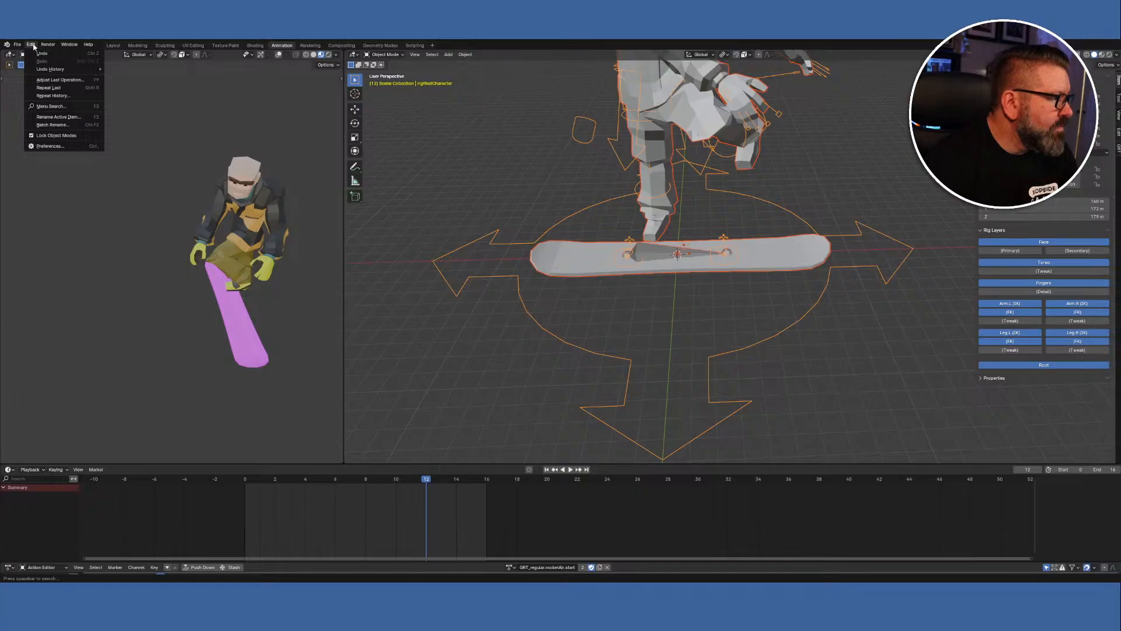
right_click(859, 196)
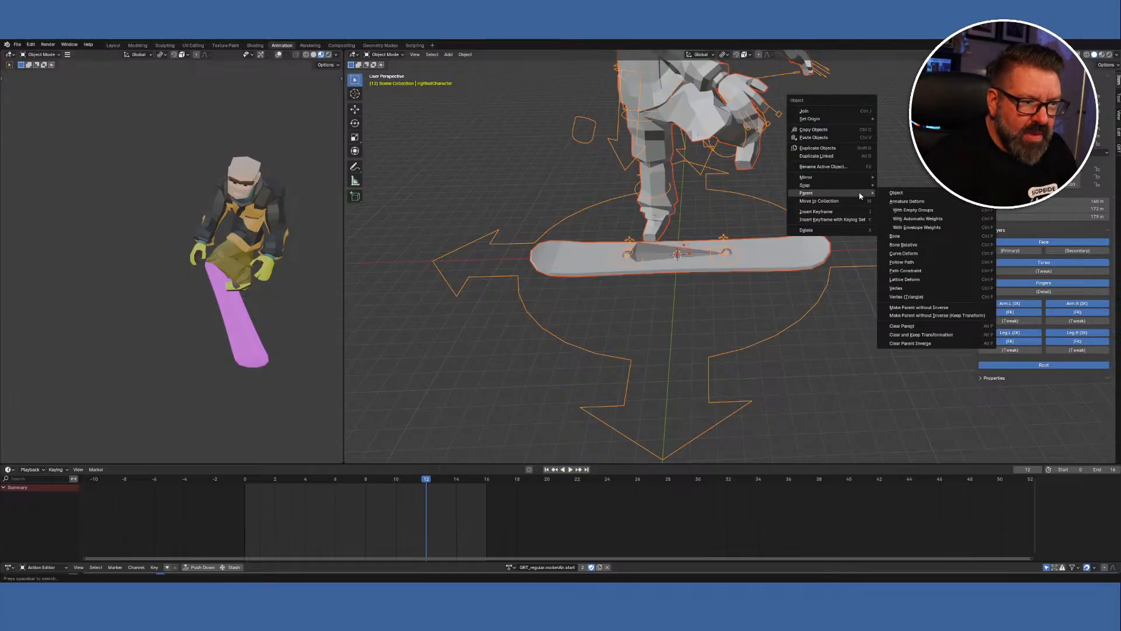
left_click(922, 235)
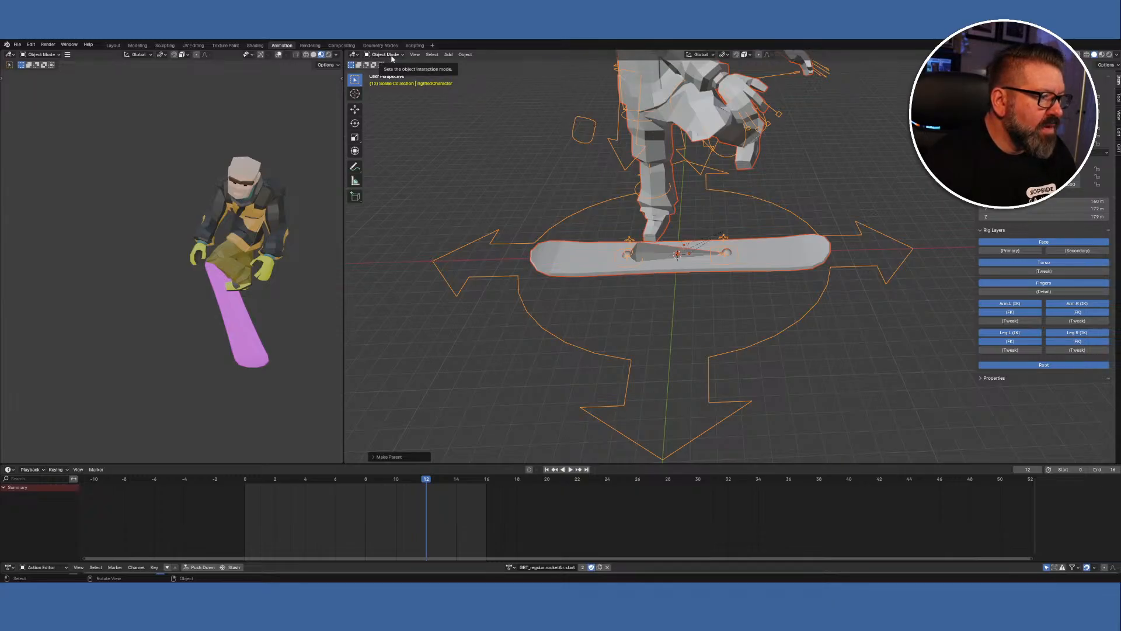
Select the snowboard's armature and inspect its bone in Pose Mode and Edit Mode, ending in Object Mode with the armature selected.
left_click(628, 256)
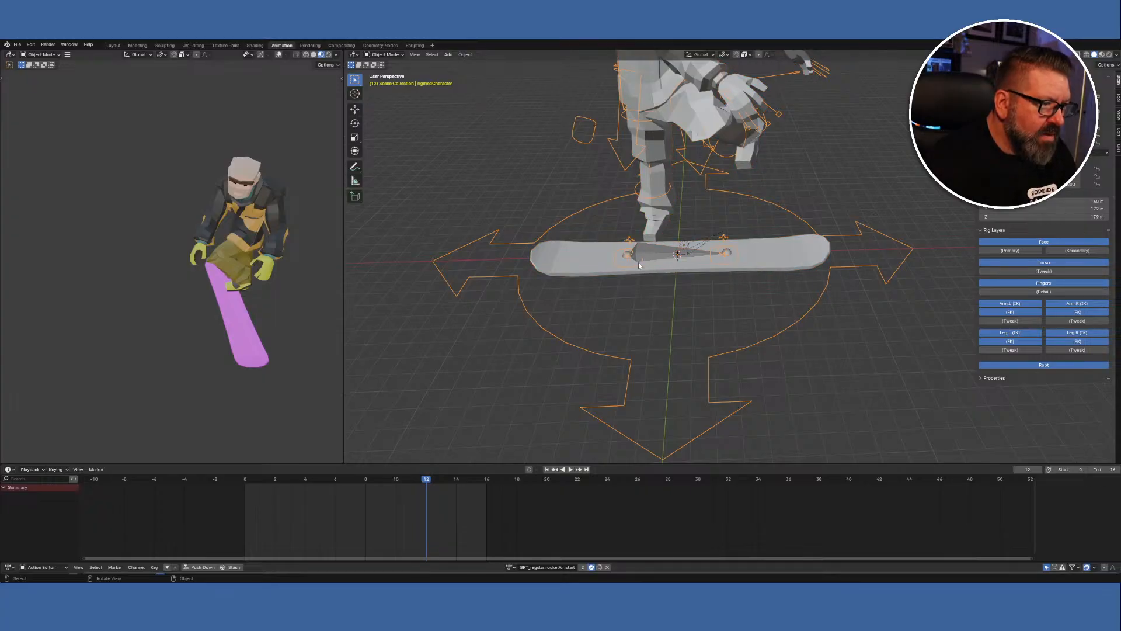
scroll(623, 276, "up", 5)
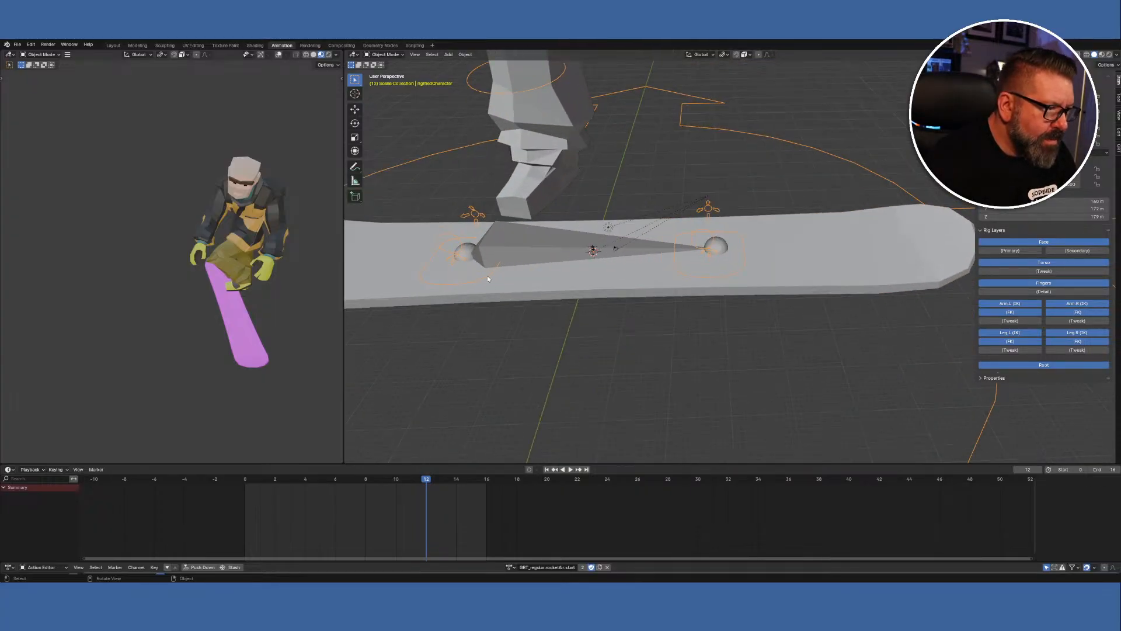
left_click(467, 256)
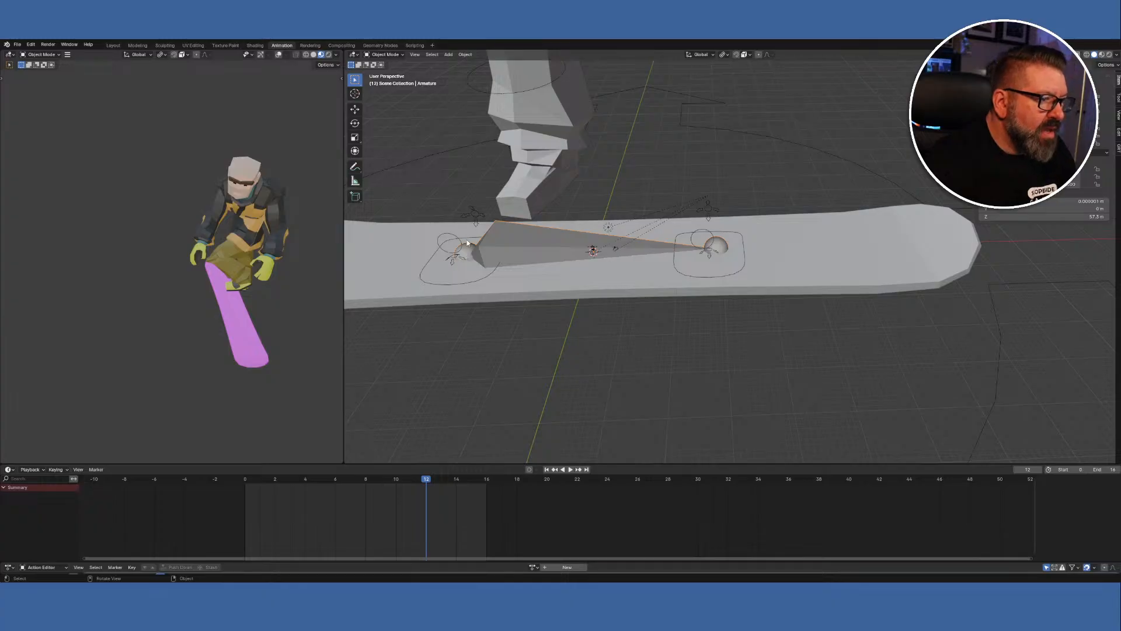
left_click(401, 55)
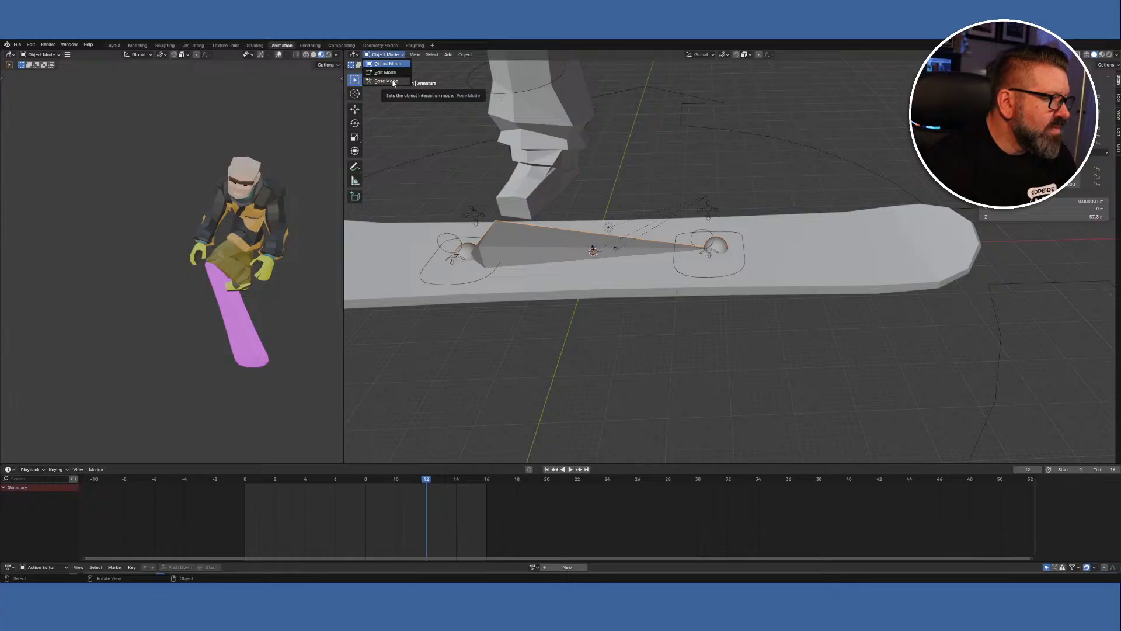
left_click(393, 82)
left_click(468, 253)
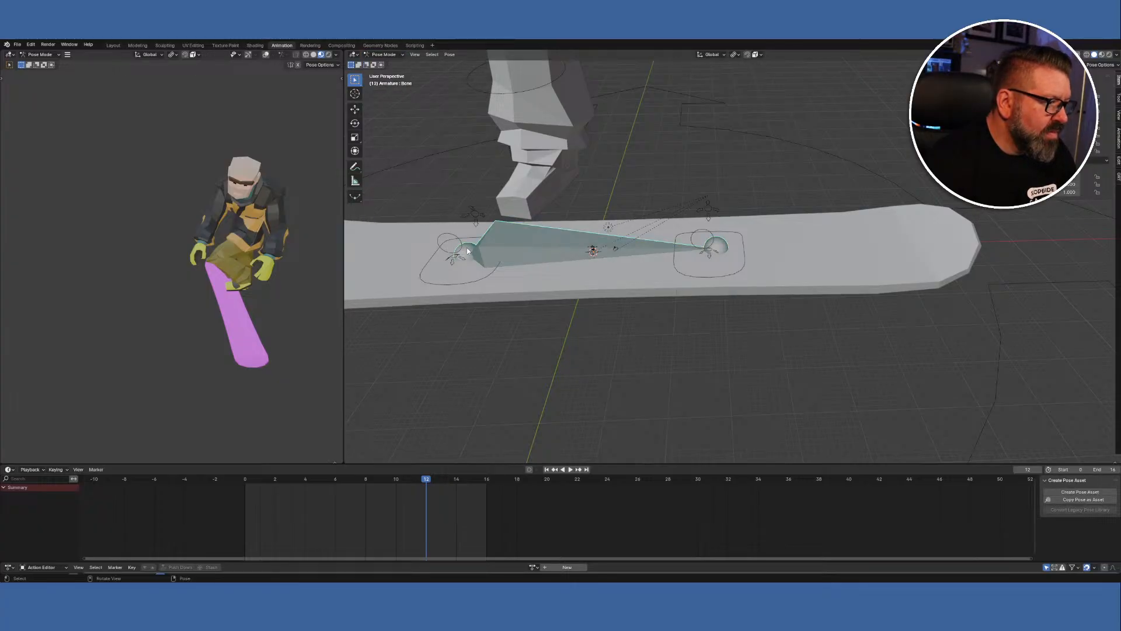
left_click(384, 54)
left_click(401, 73)
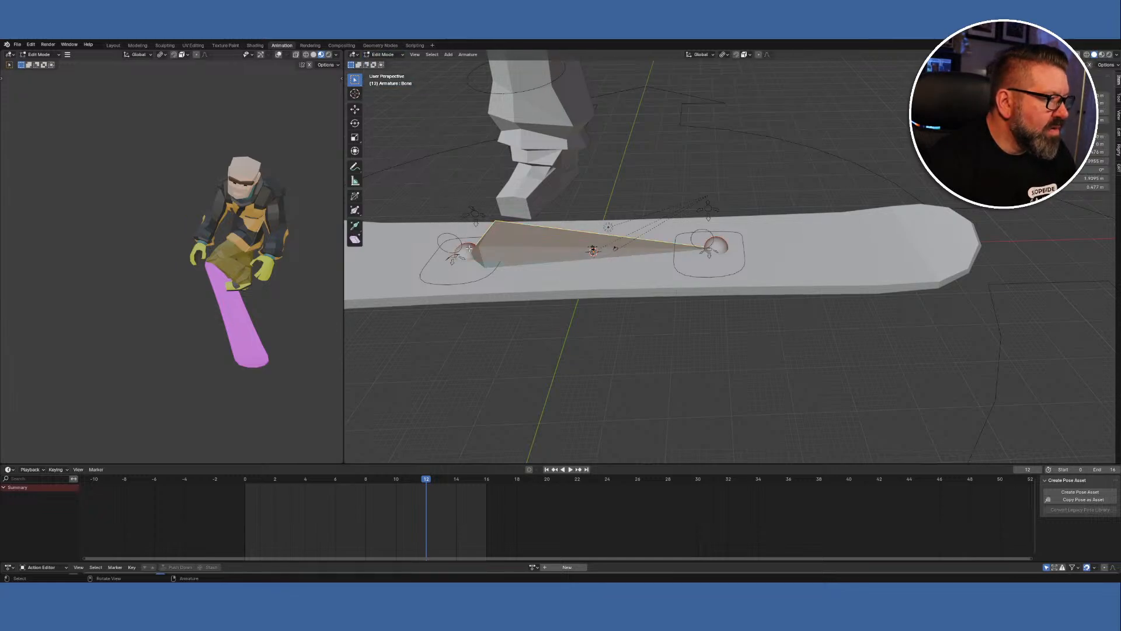
key("alt+a")
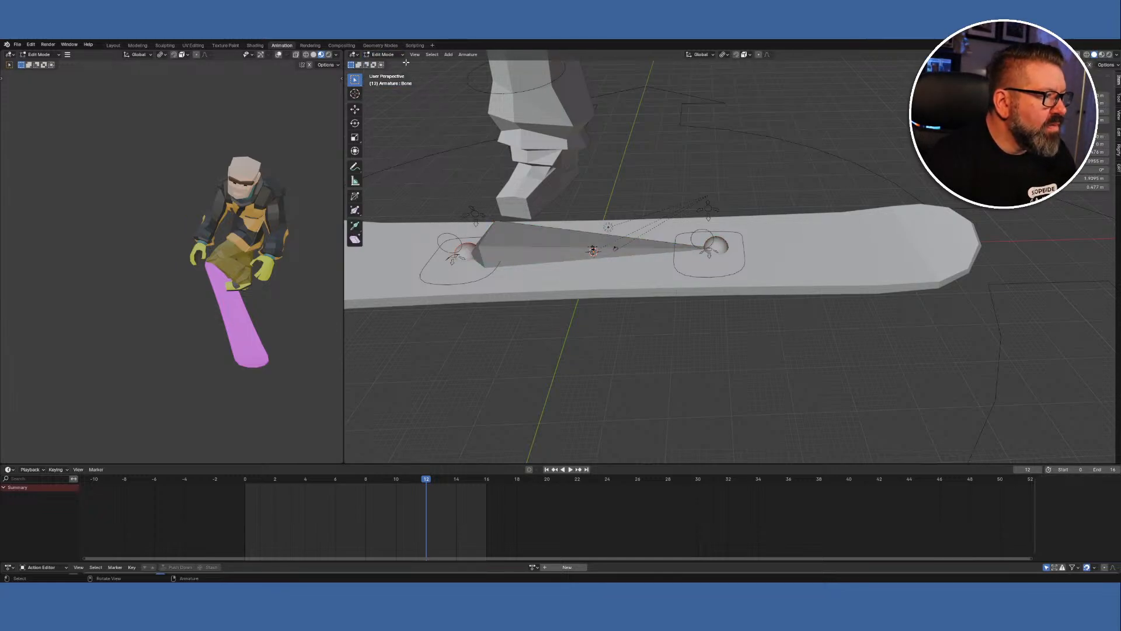
left_click(402, 55)
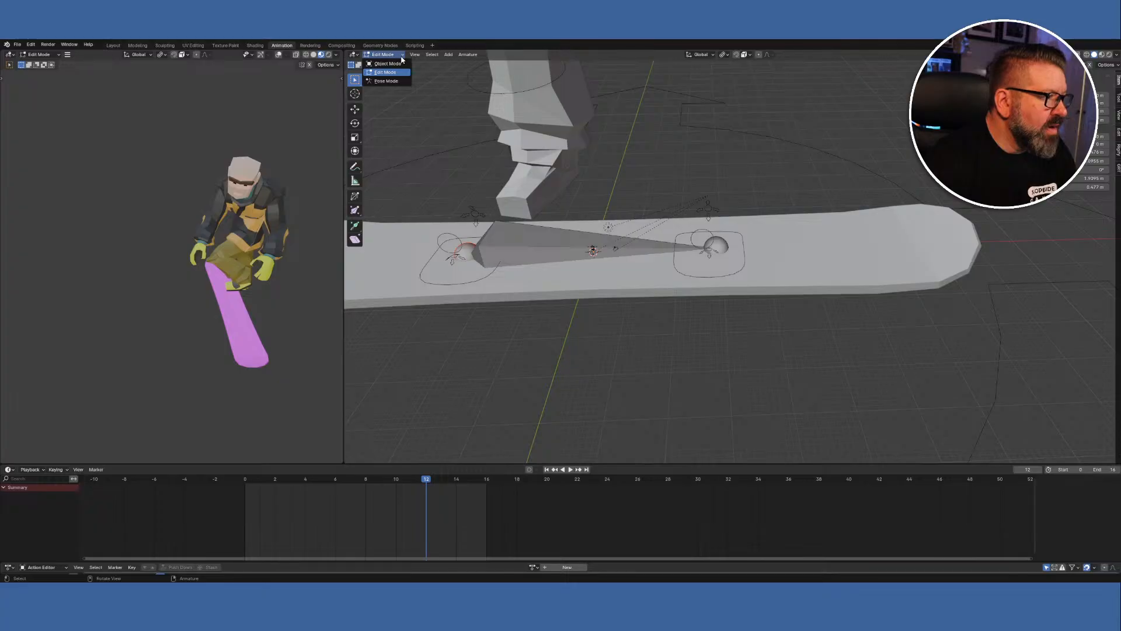
left_click(399, 64)
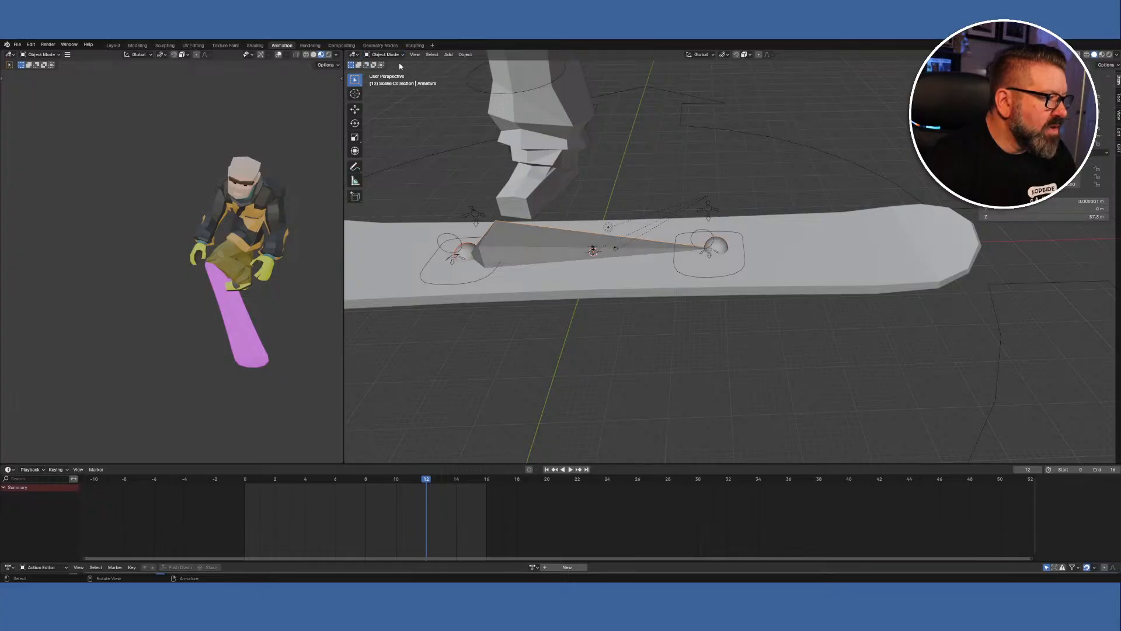
left_click(430, 262, "shift")
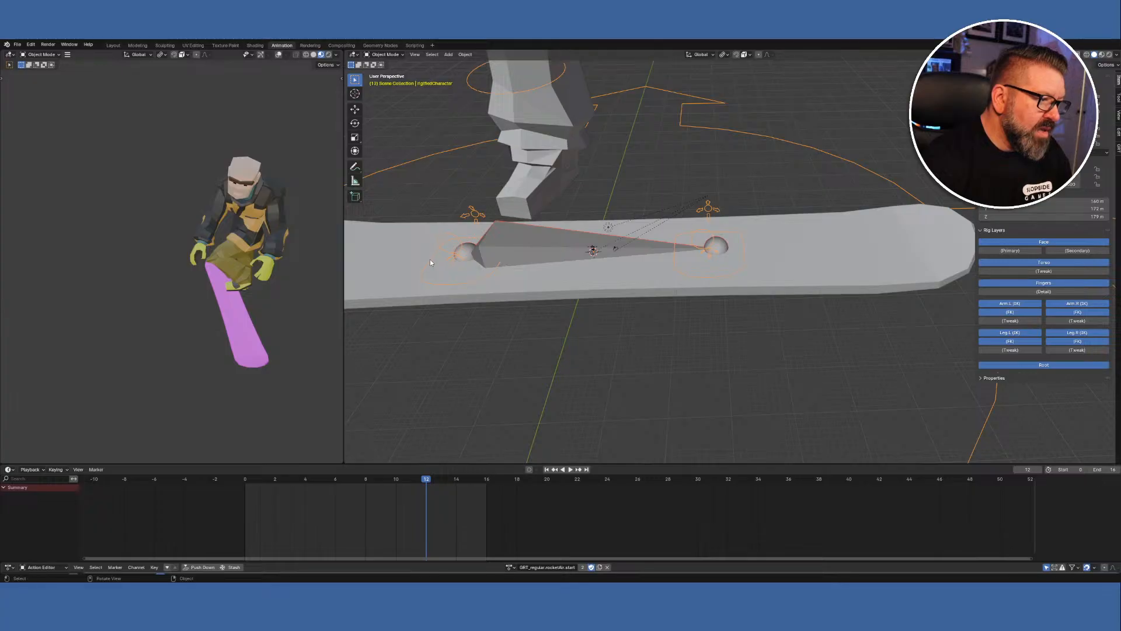
left_click(430, 262, "shift")
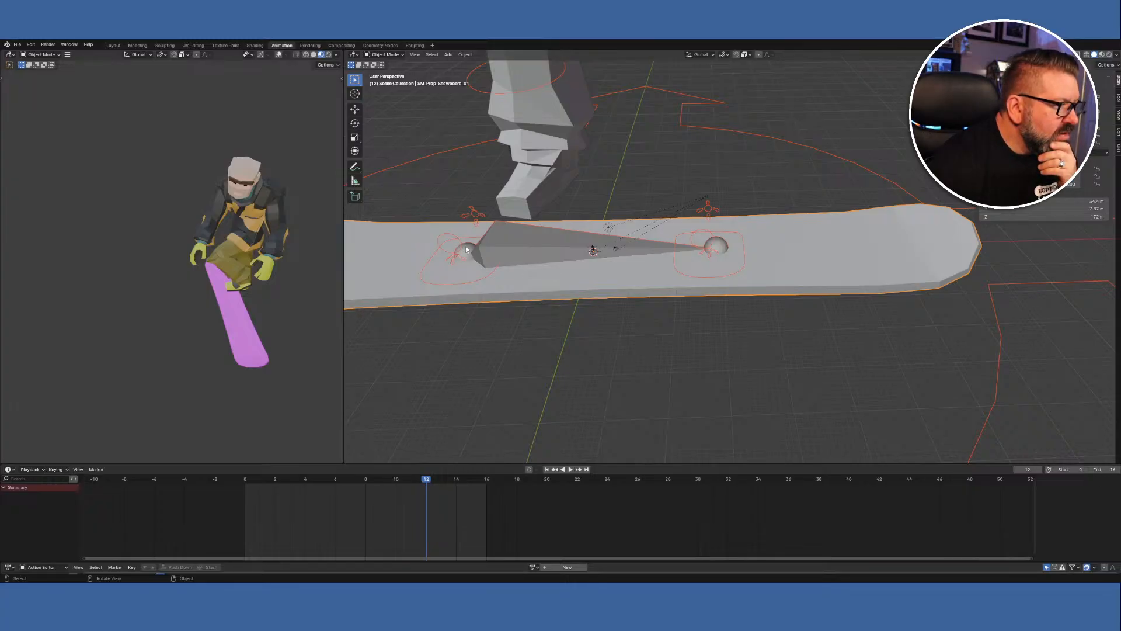
left_click(438, 174)
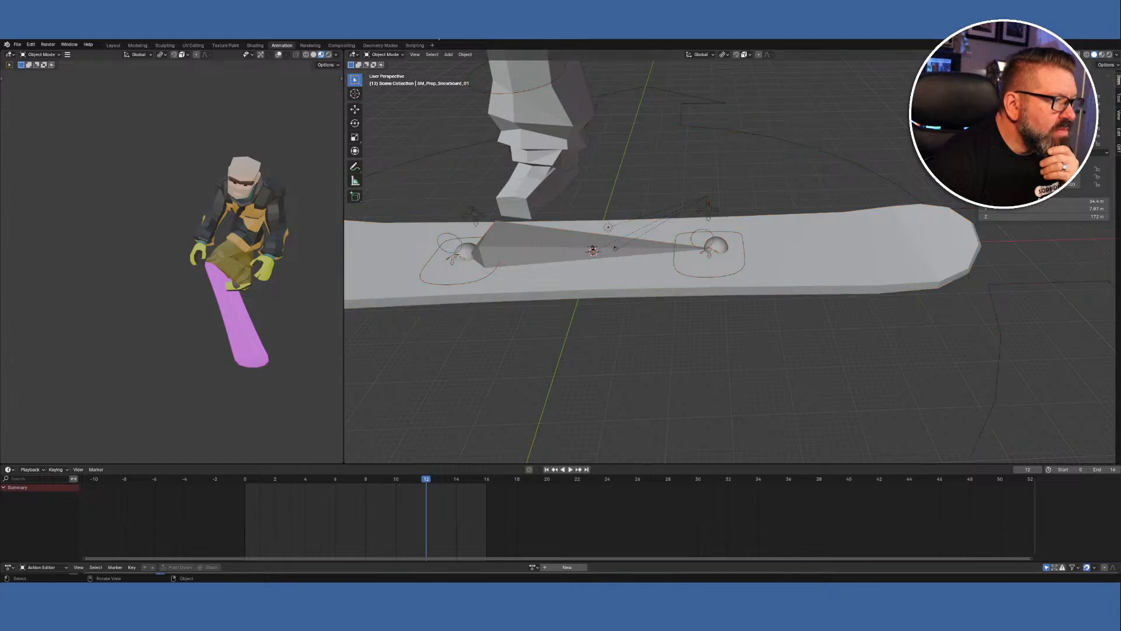
left_click(402, 55)
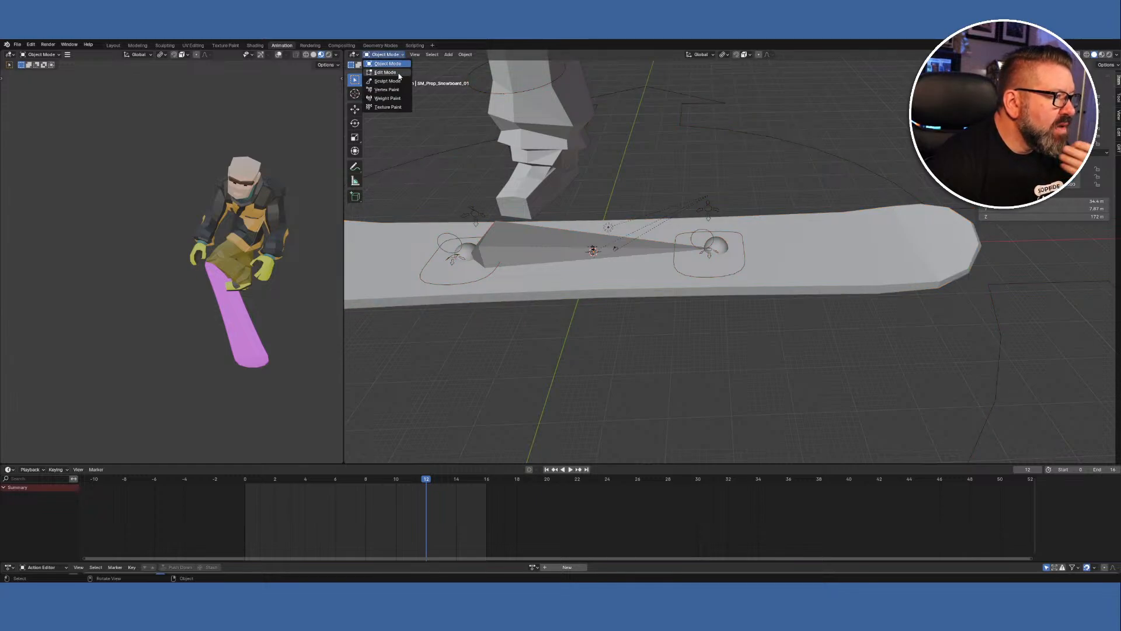
Reselect the snowboard's armature, check its bone in Edit Mode, and return to Object Mode.
left_click(467, 250)
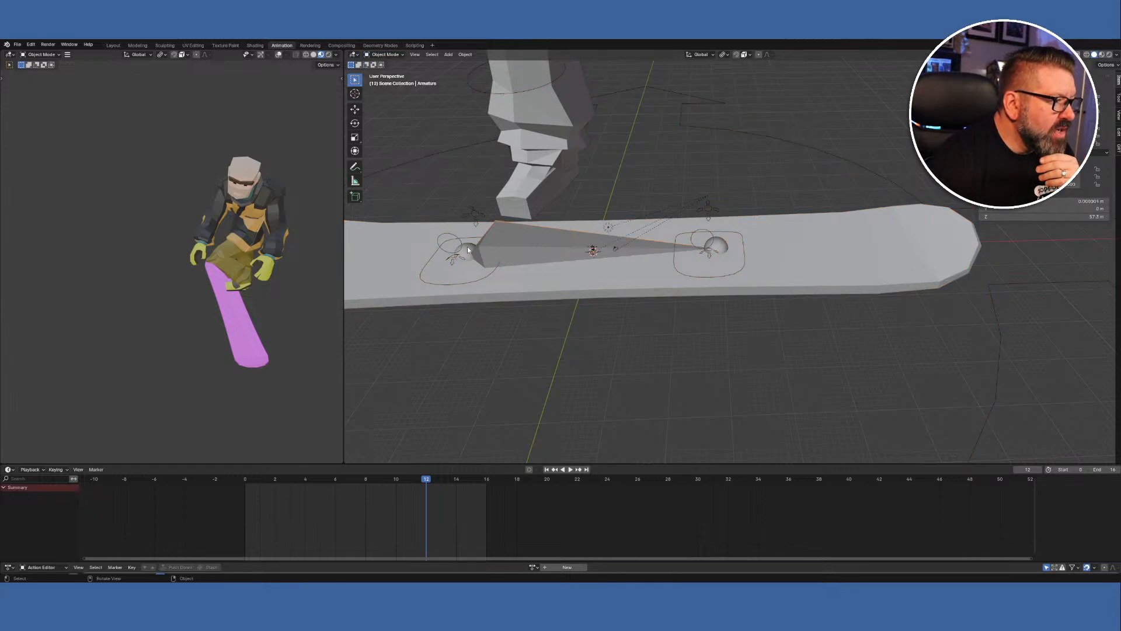
left_click(400, 55)
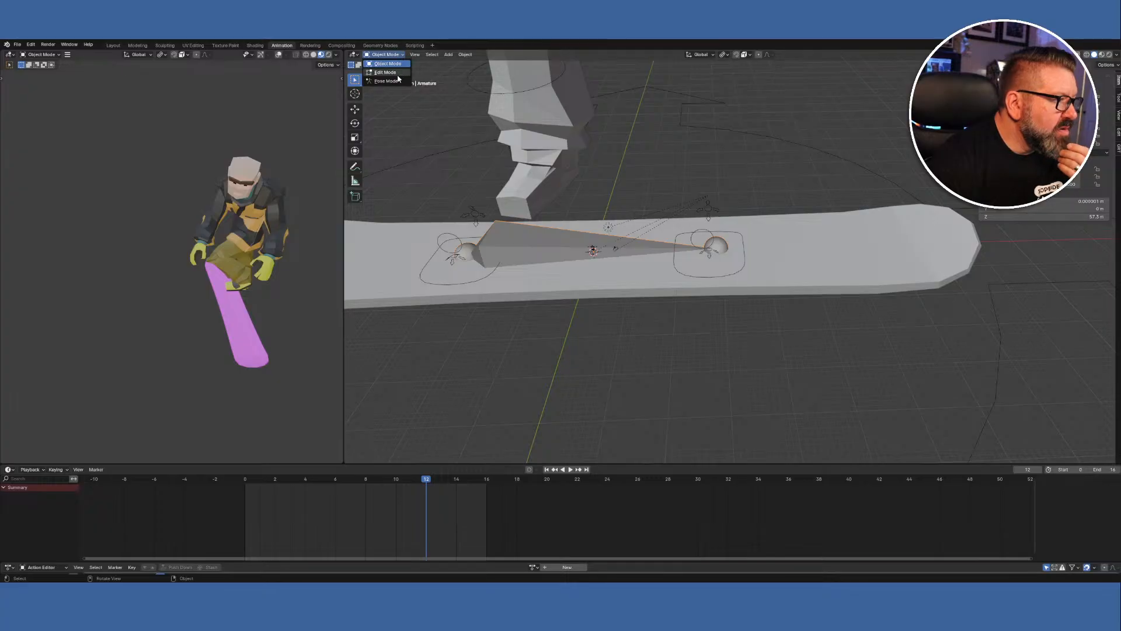
left_click(385, 72)
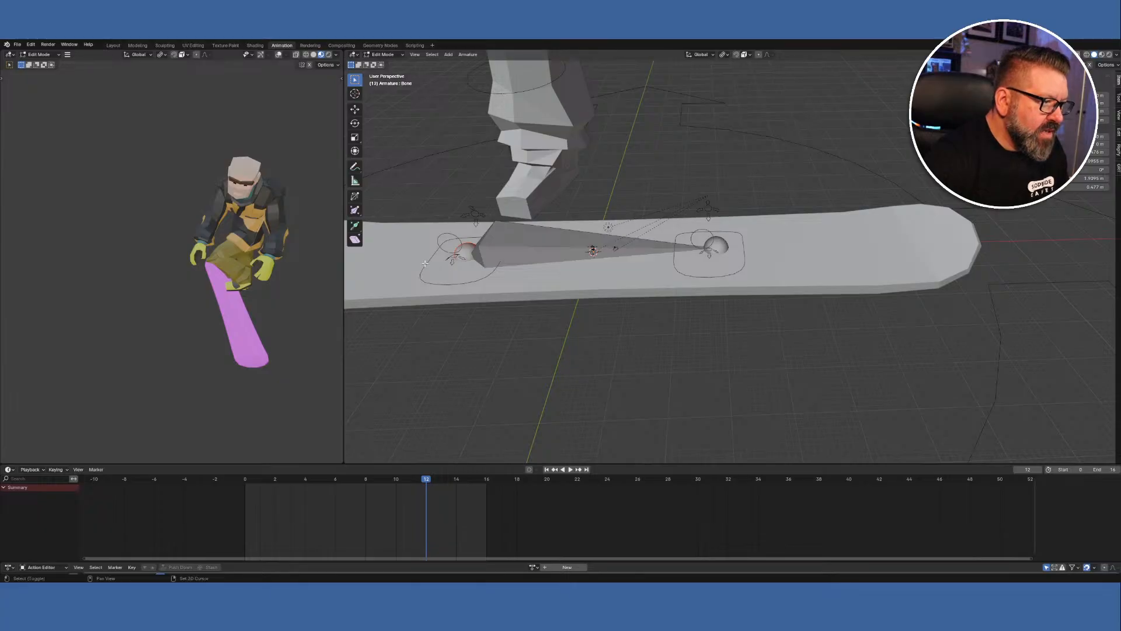
left_click(402, 56)
left_click(395, 62)
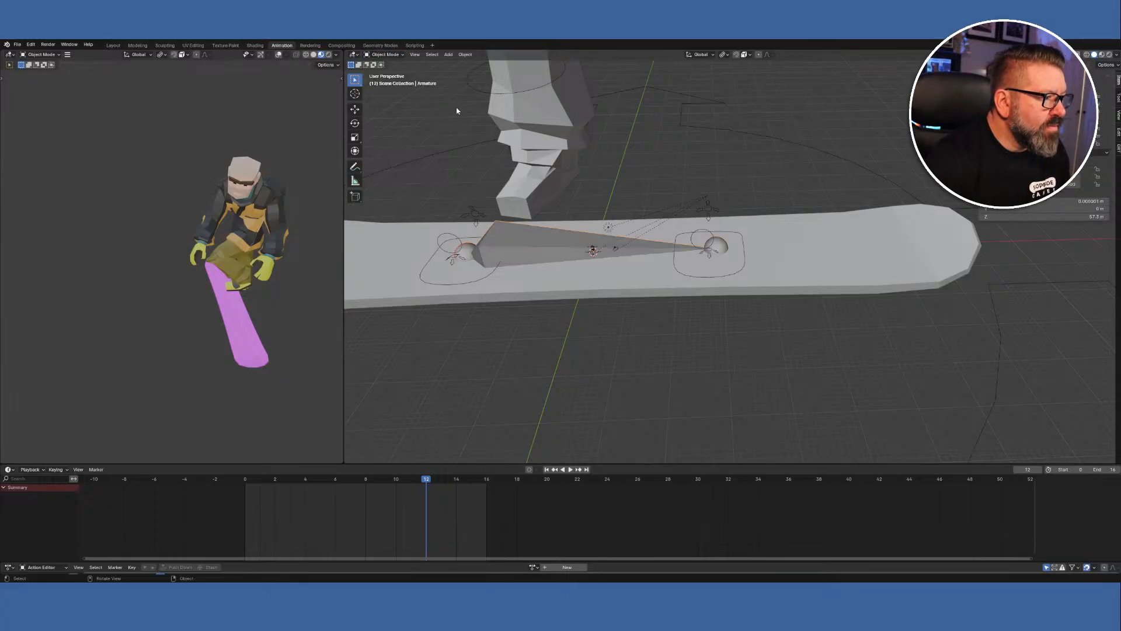
Add the character rig and the snowboard mesh to the selection and try to parent them to the board using the Bone type.
left_click(427, 261, "shift")
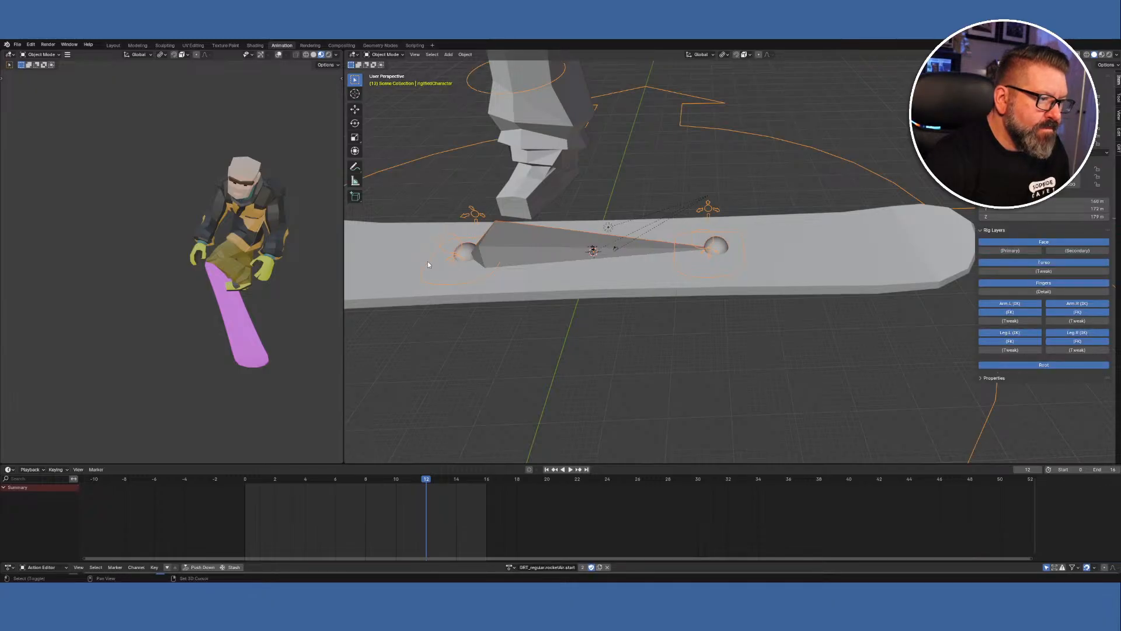
left_click(427, 261, "shift")
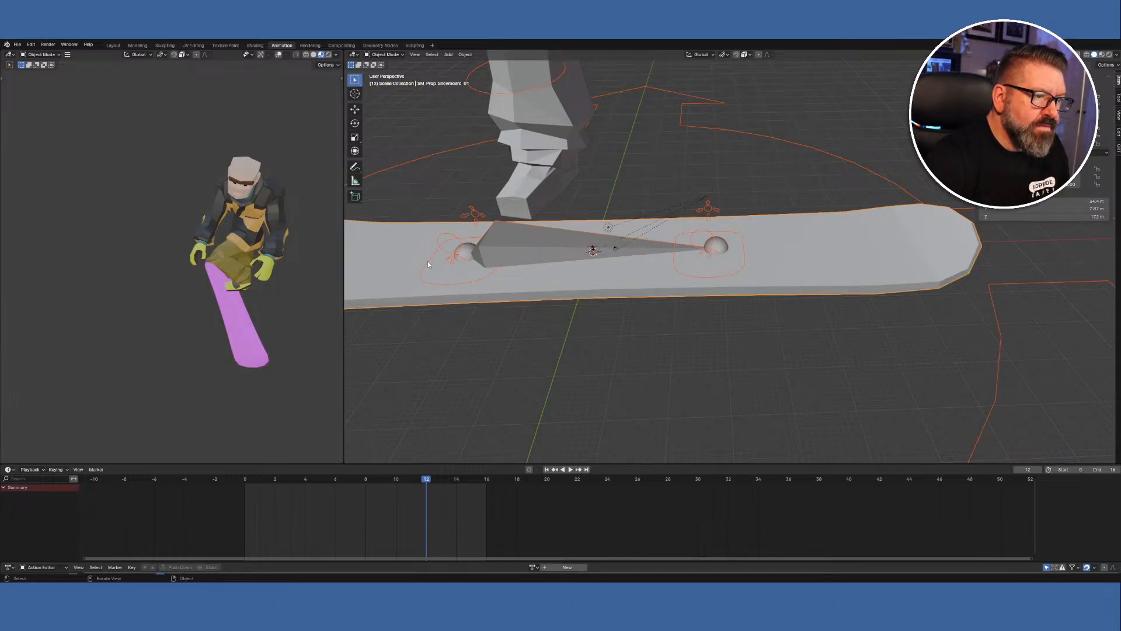
right_click(417, 309)
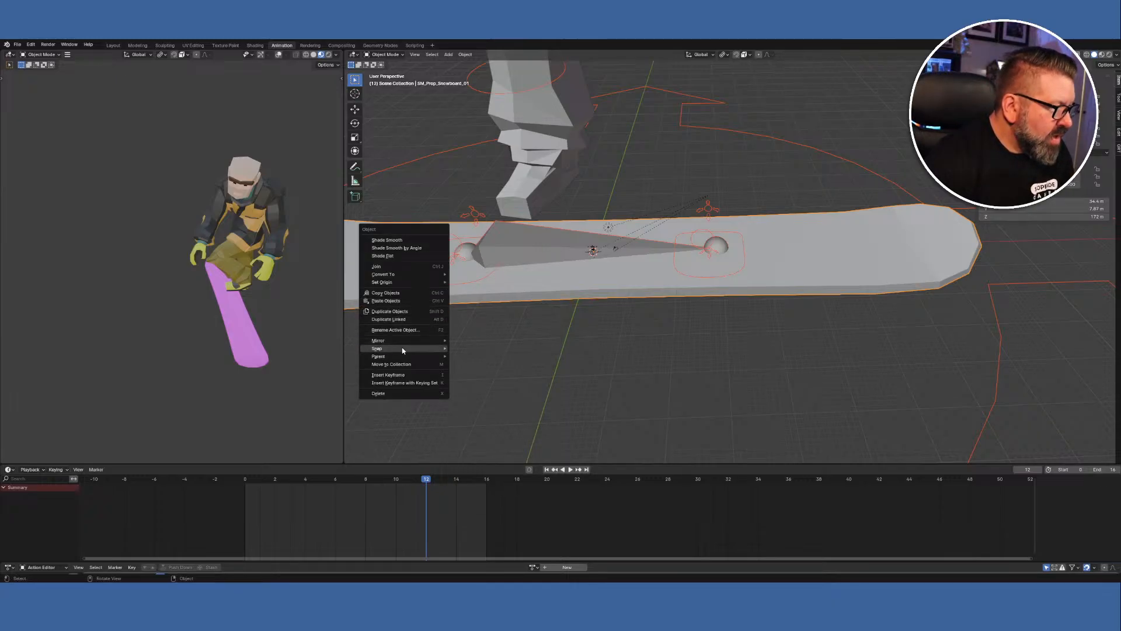
mouse_move(417, 357)
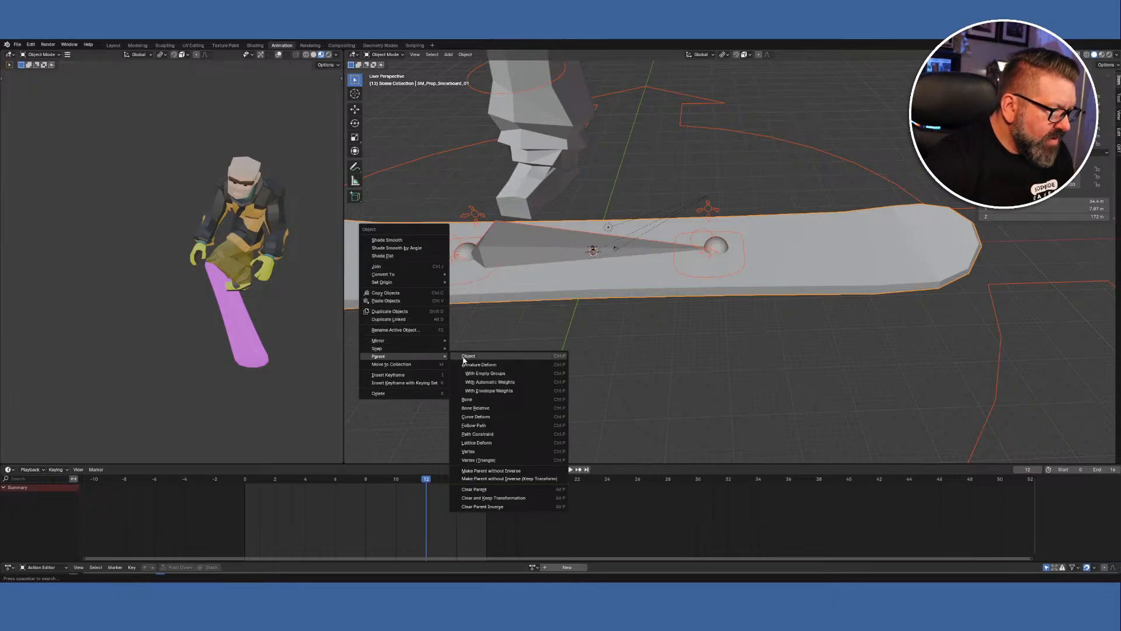
left_click(481, 400)
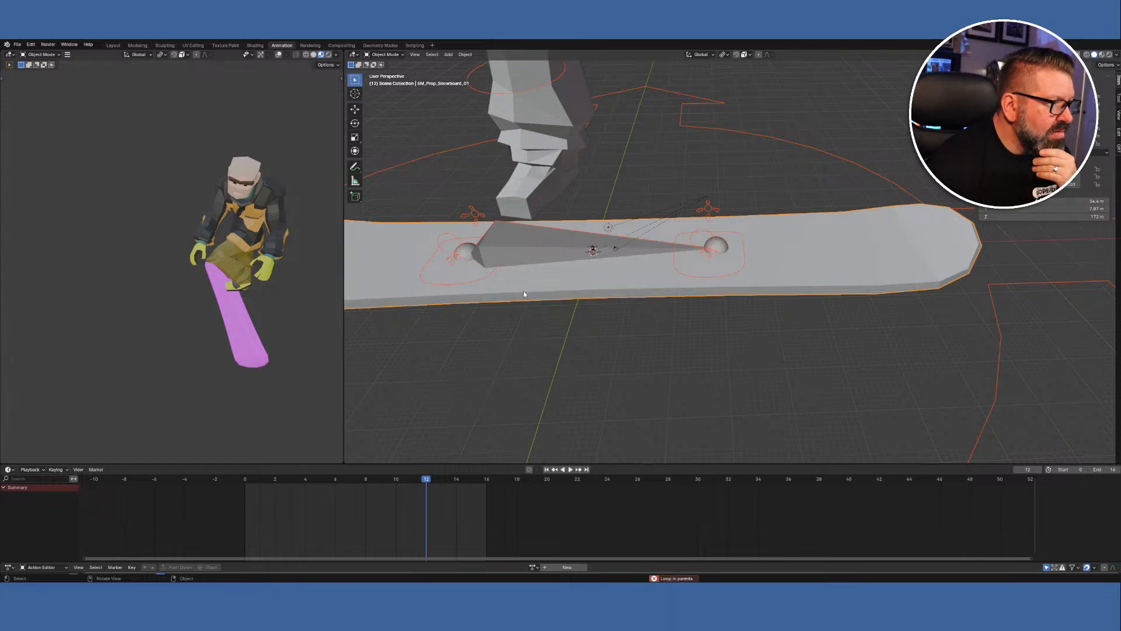
left_click(723, 245)
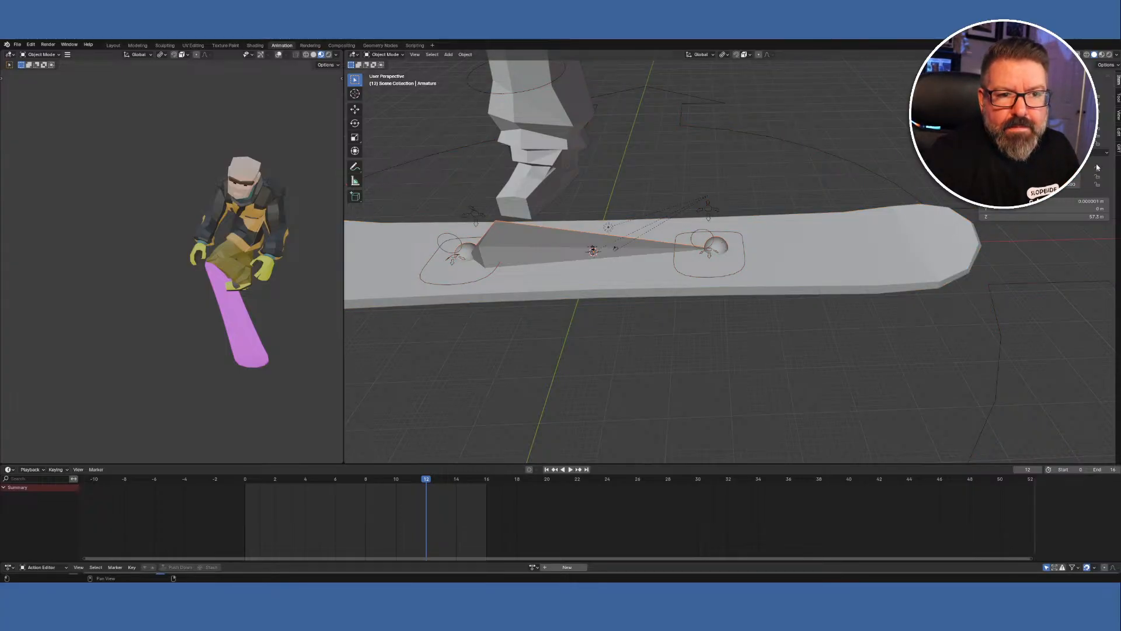
left_click(401, 56)
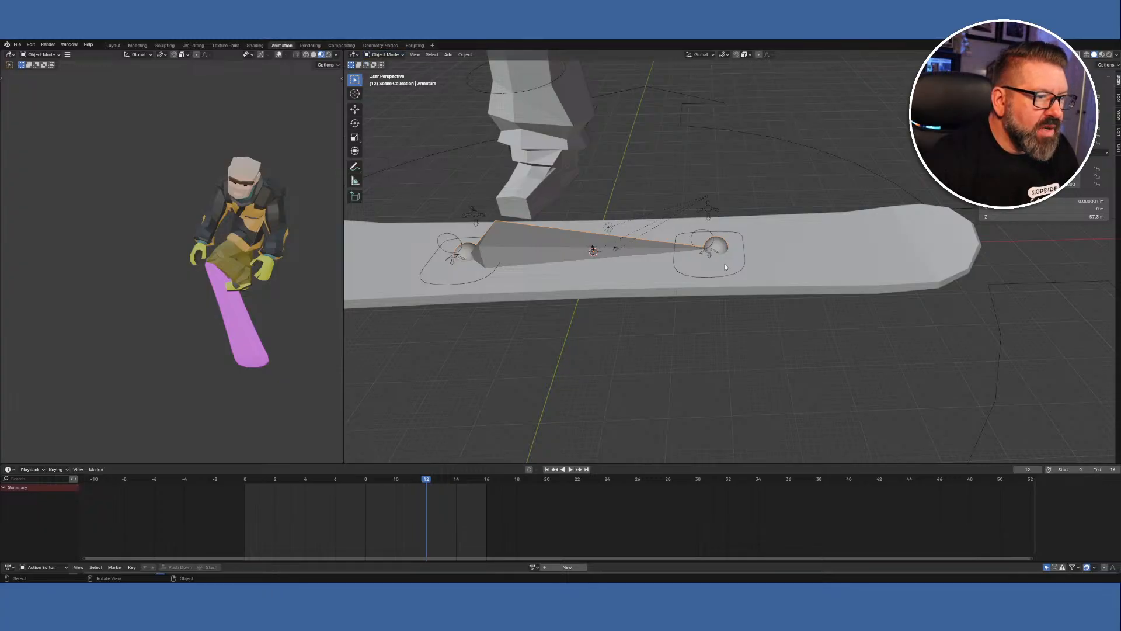
left_click(510, 94)
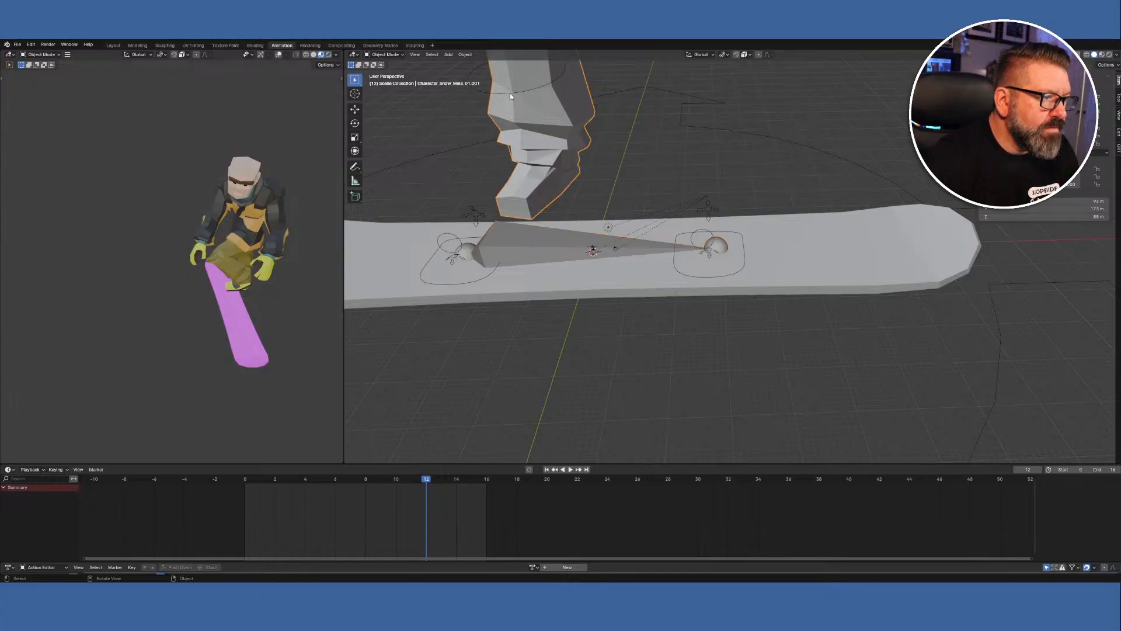
key("a")
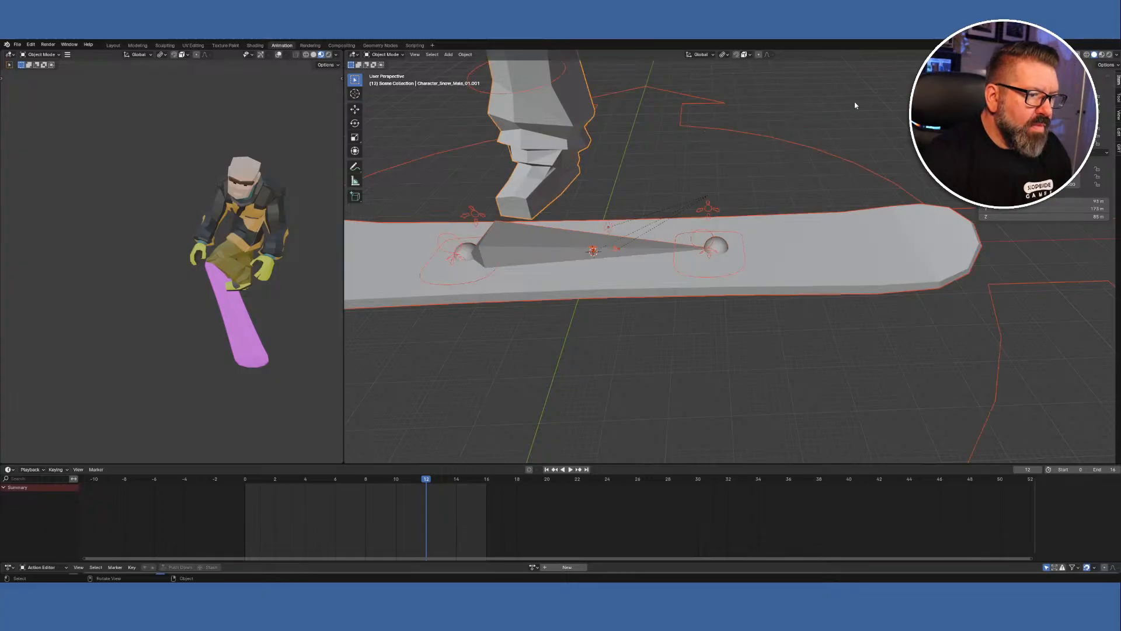
key("alt+a")
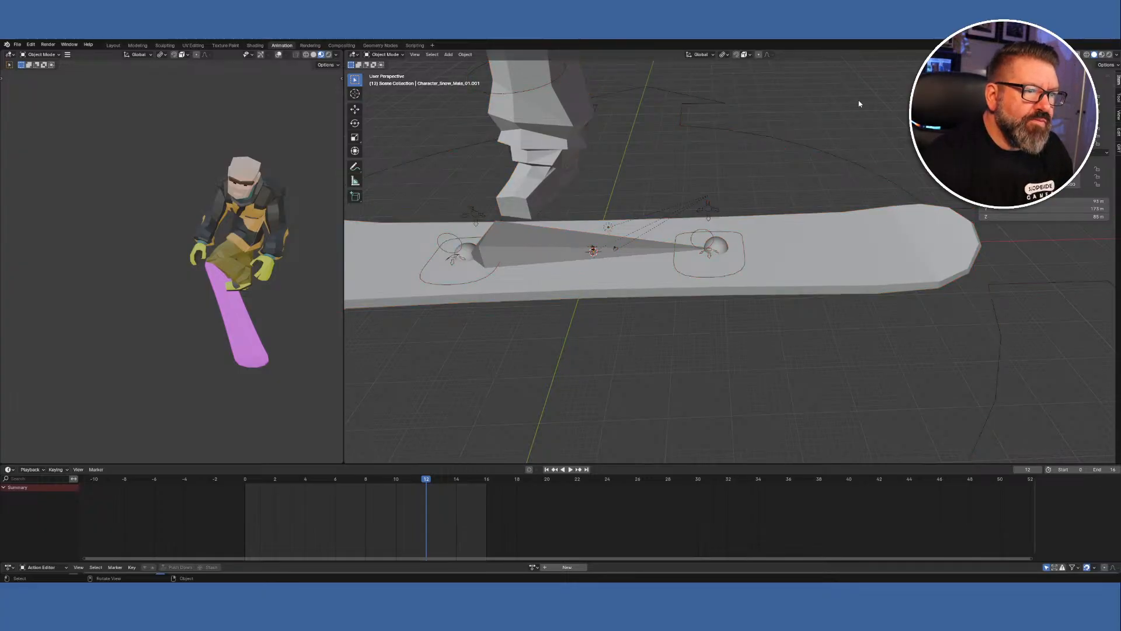
Put the character rig in Pose Mode and test-rotate the left foot's IK control to see how body and board react, cancelling the rotation.
left_click(429, 262)
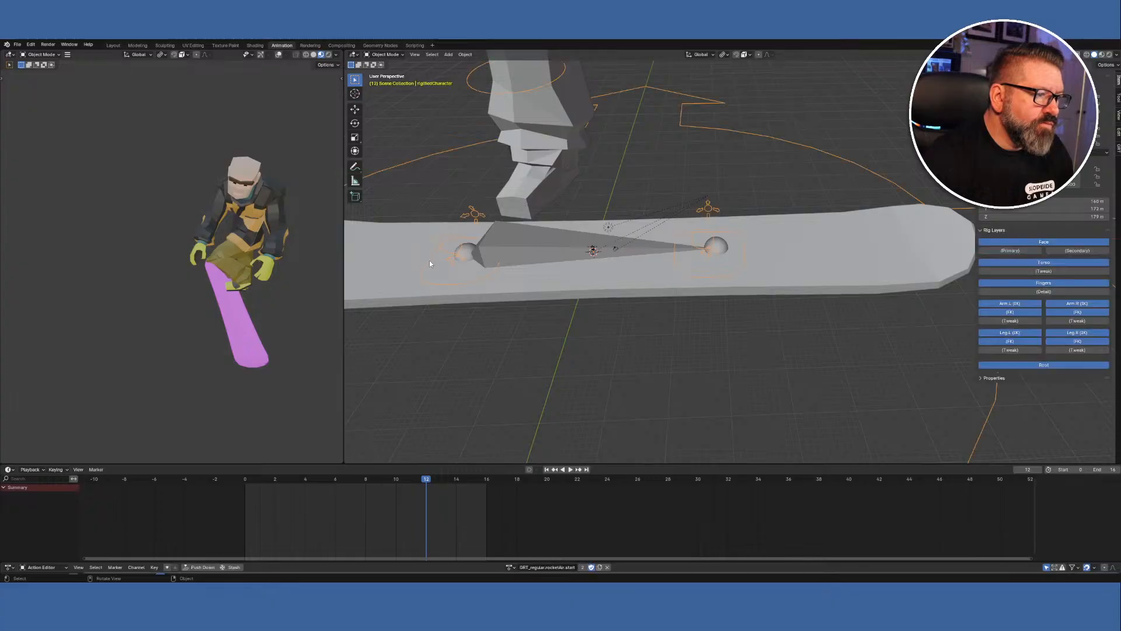
left_click(386, 54)
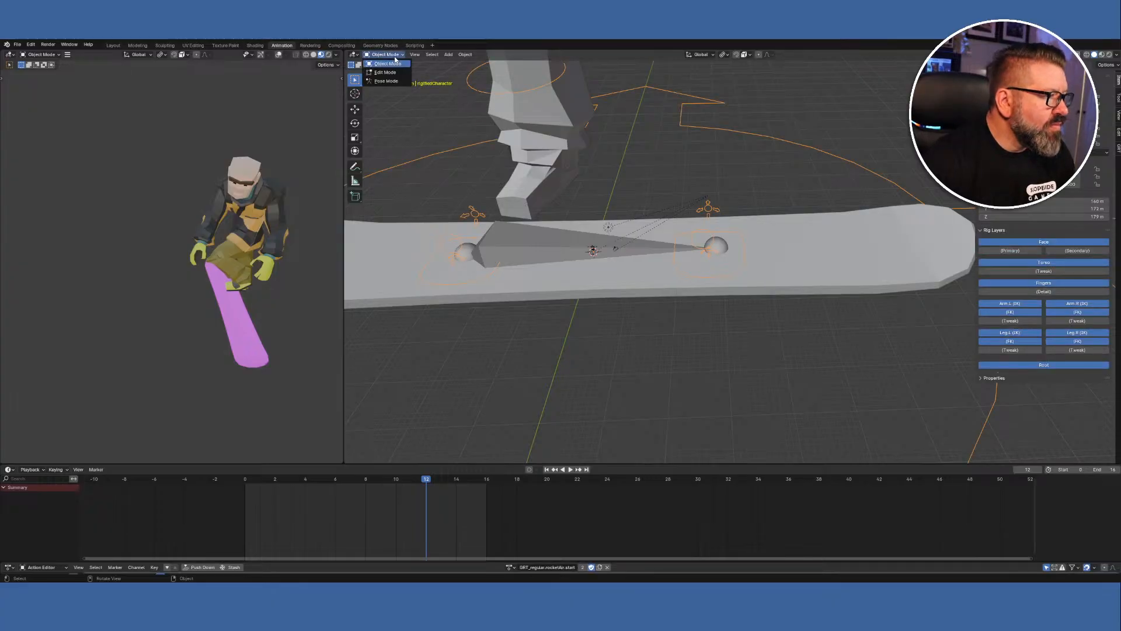
left_click(397, 83)
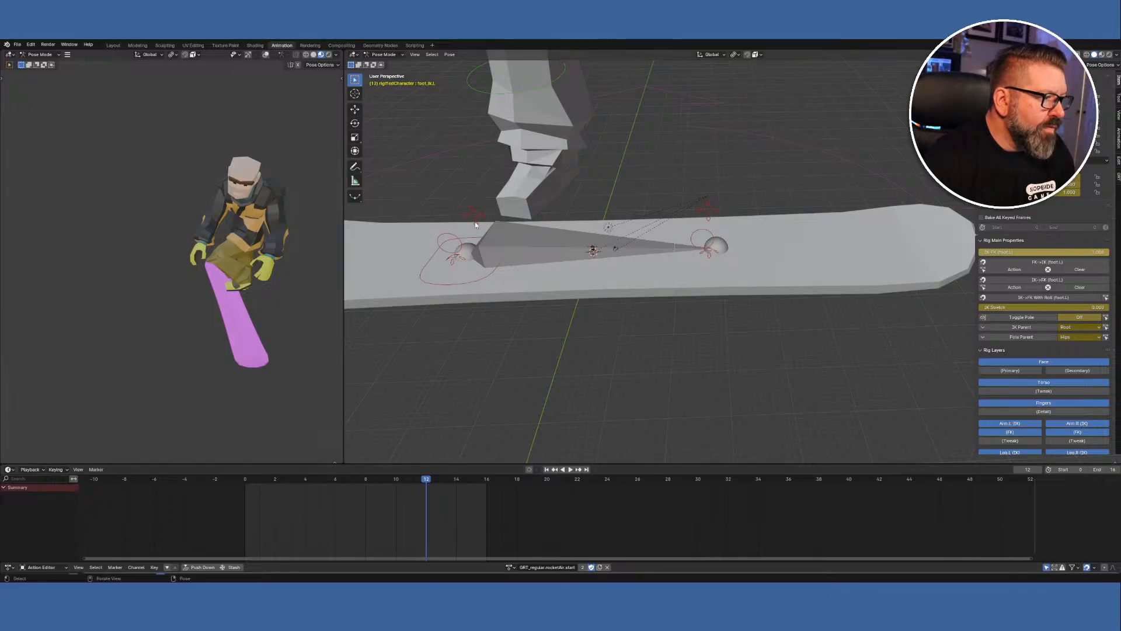
scroll(649, 248, "down", 8)
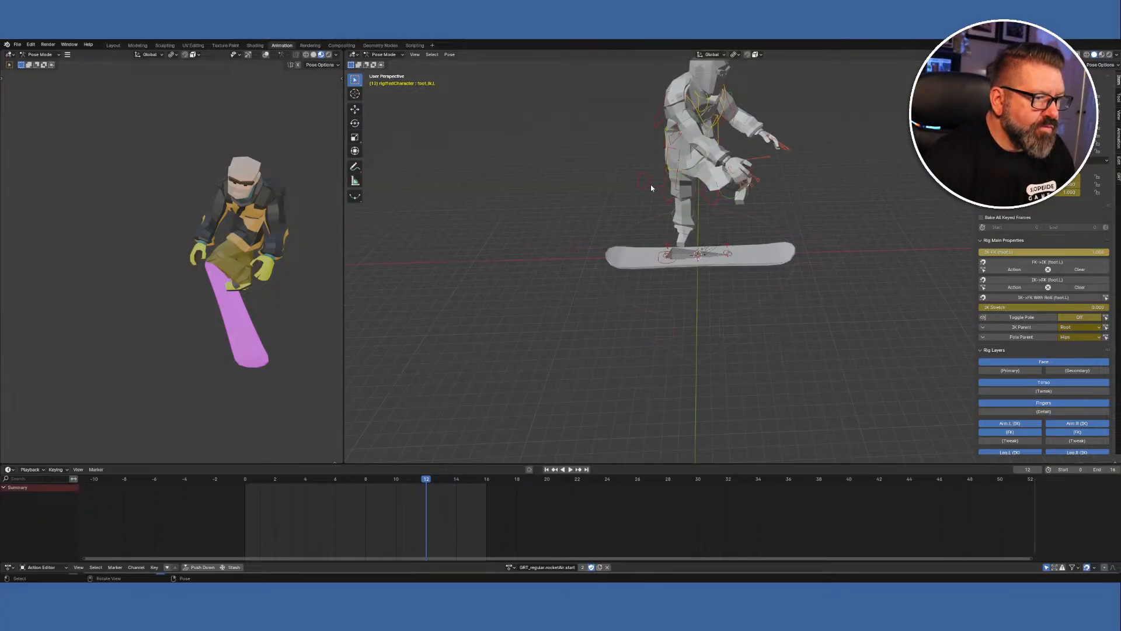
left_click(648, 187)
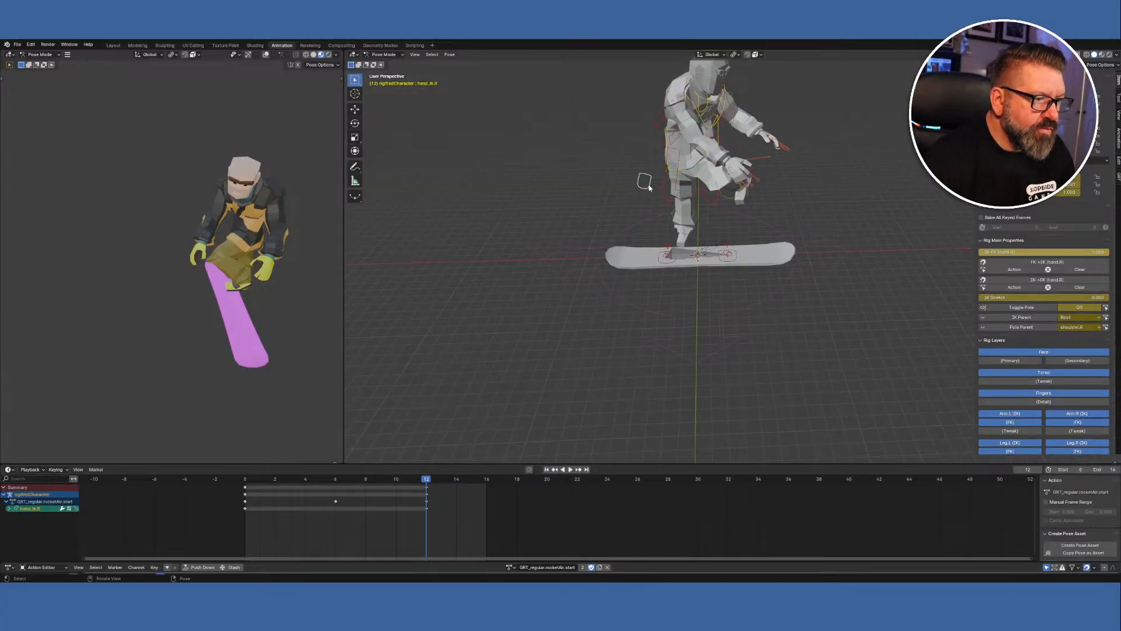
left_click(736, 259)
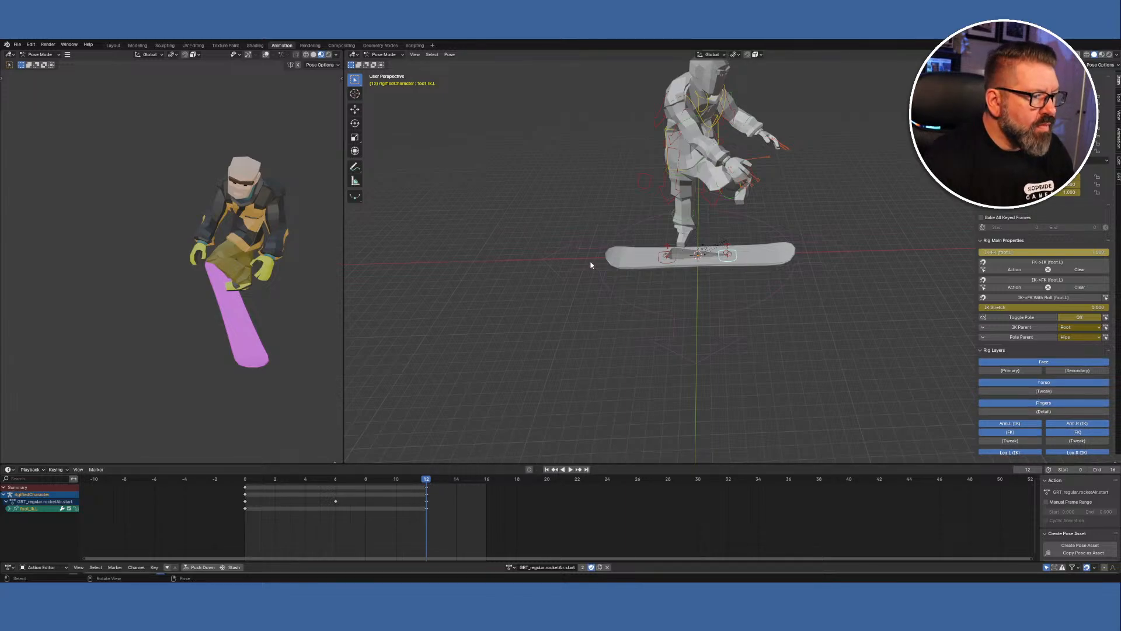
key("r")
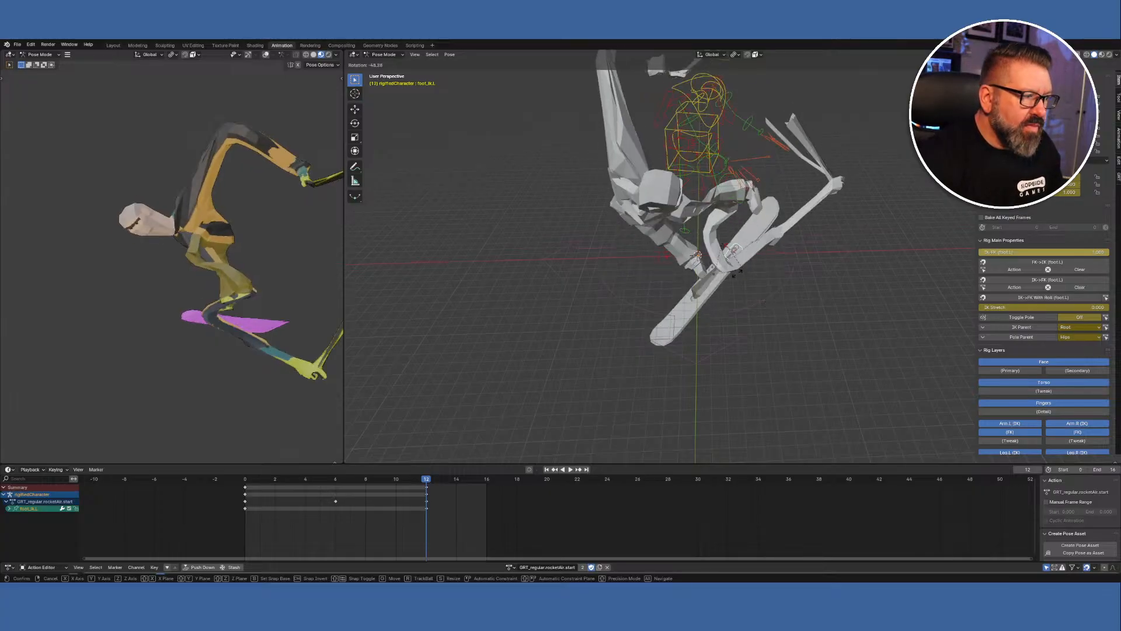
right_click(776, 236)
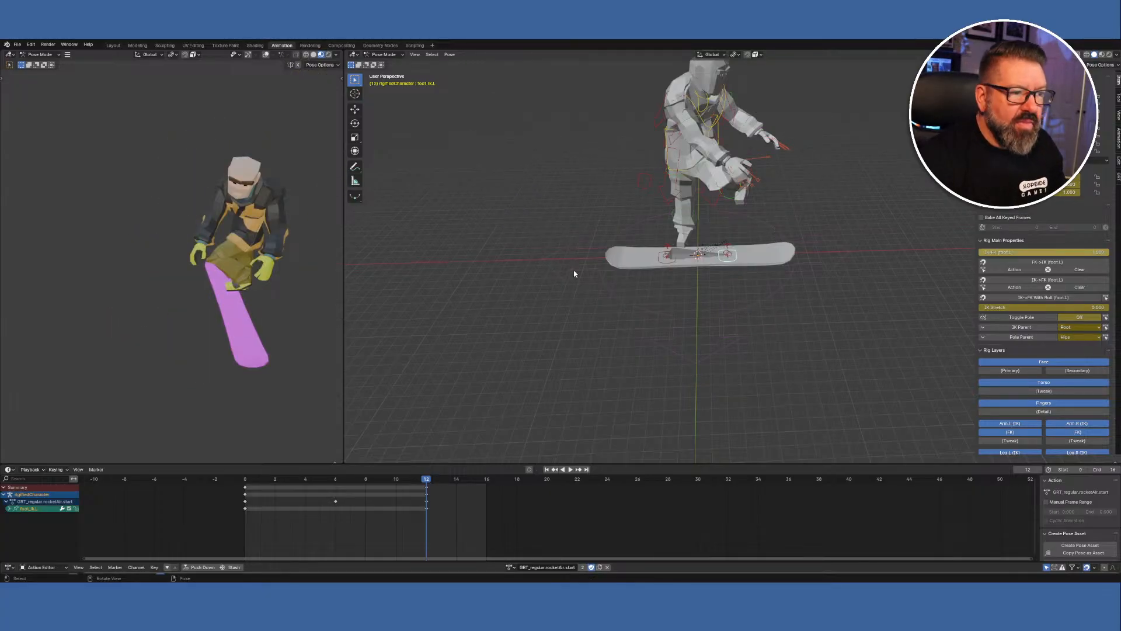
Examine how the rider's feet, foot controls and board bone line up, and undo the stray change to the rig's pose.
scroll(734, 299, "down", 3)
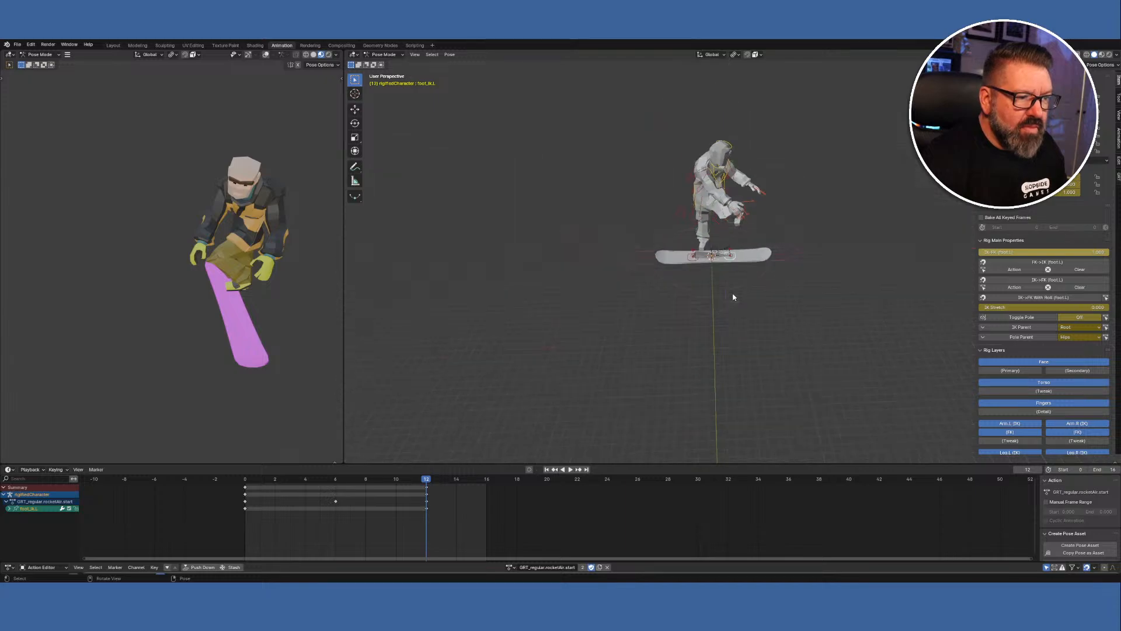
mouse_move(588, 238)
middle_mouse_down()
mouse_move(550, 253)
mouse_move(594, 238)
mouse_move(583, 218)
middle_mouse_up()
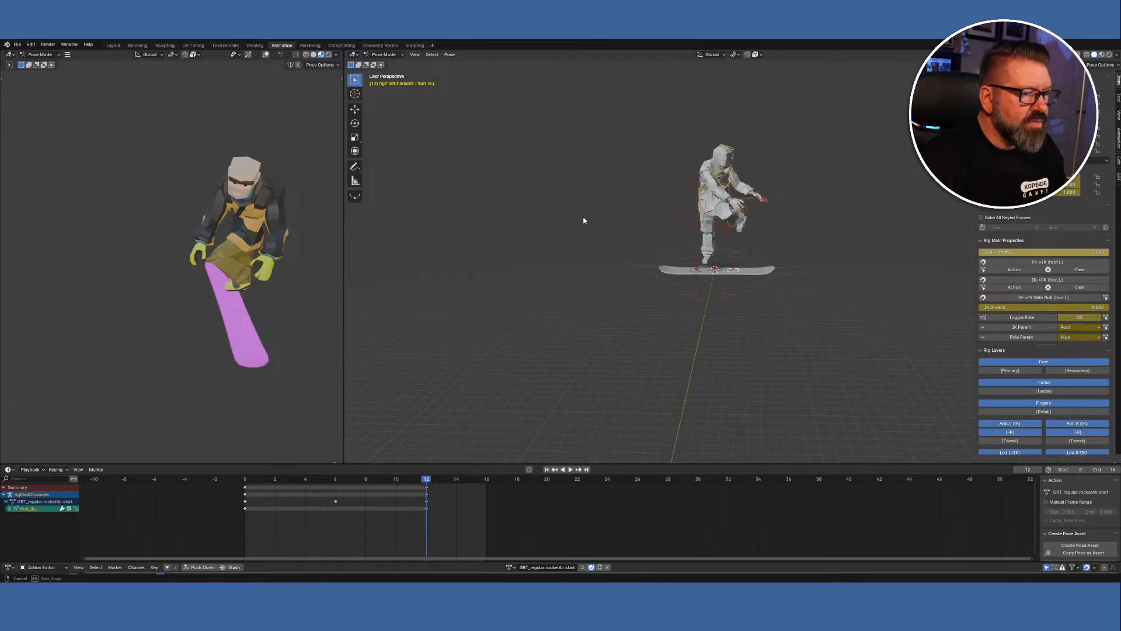
right_click(740, 283)
left_click(740, 283)
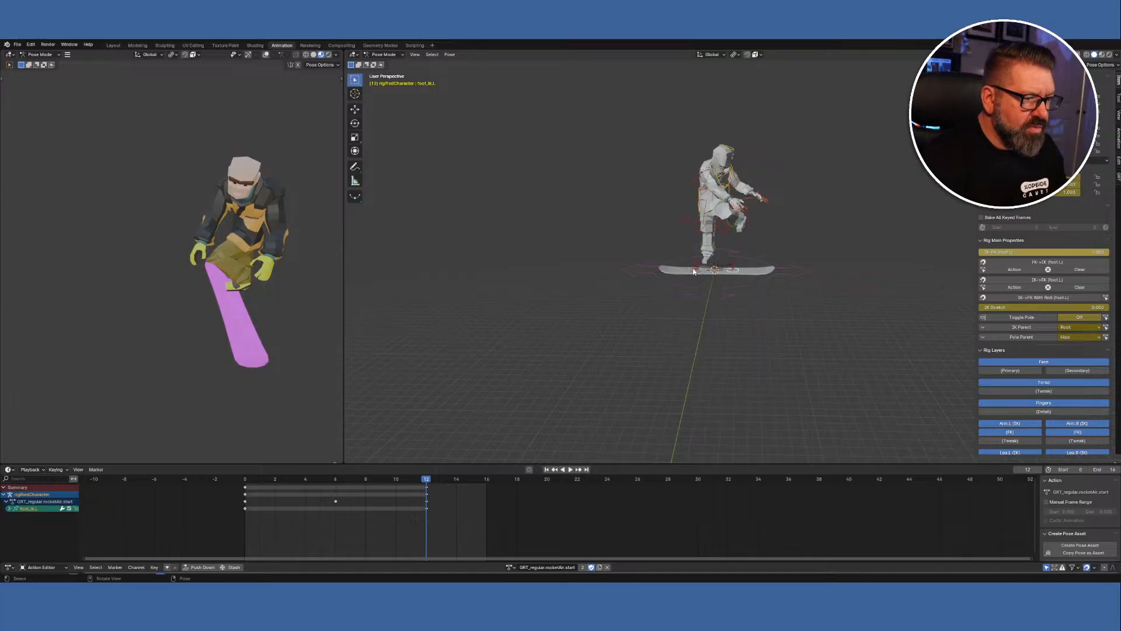
scroll(707, 257, "up", 5)
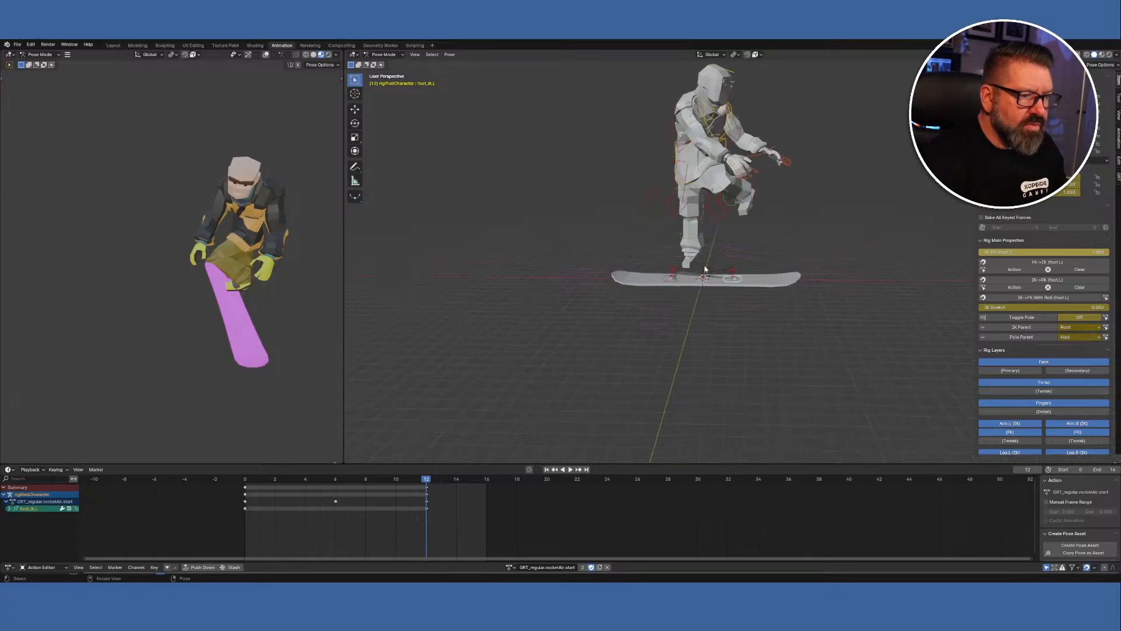
middle_click_drag(714, 241, 733, 402, "shift")
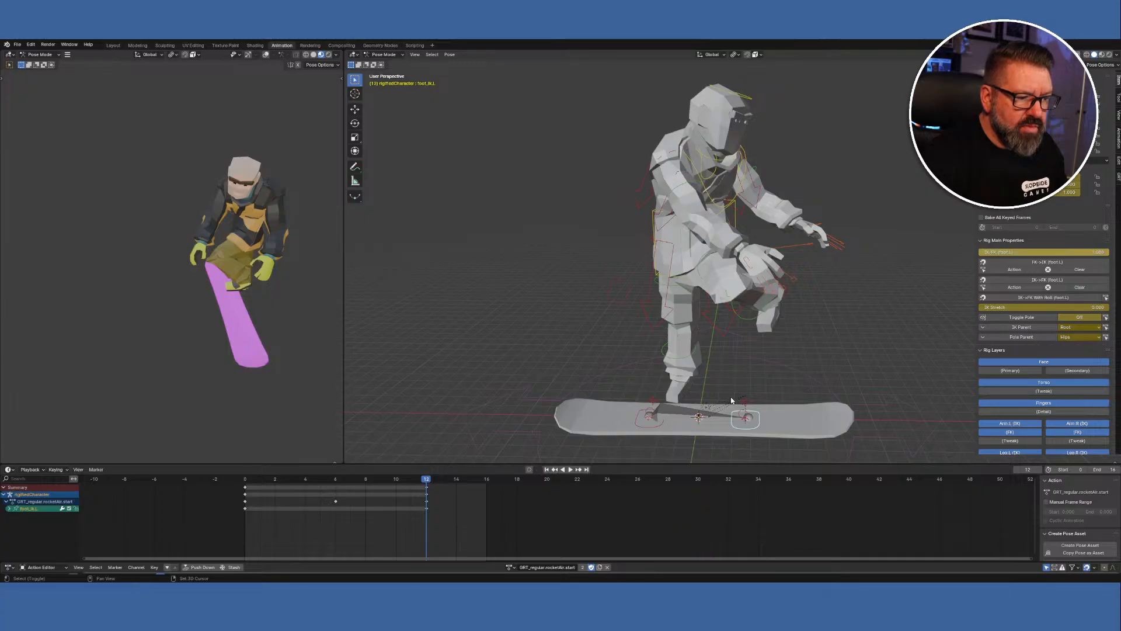
scroll(742, 388, "down", 1)
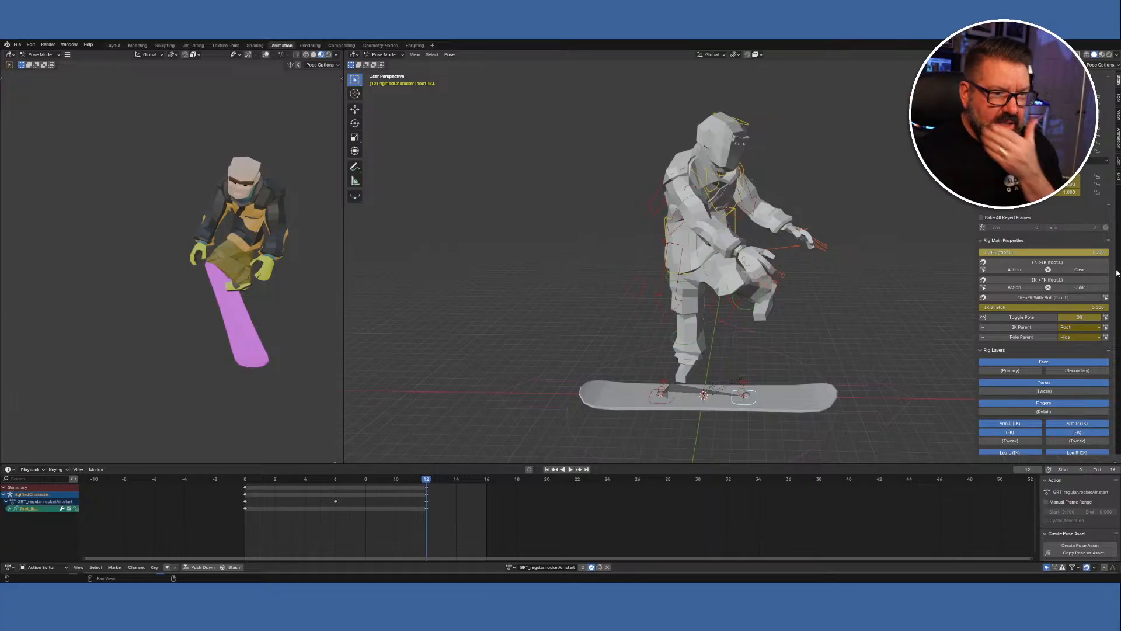
left_click(1060, 280)
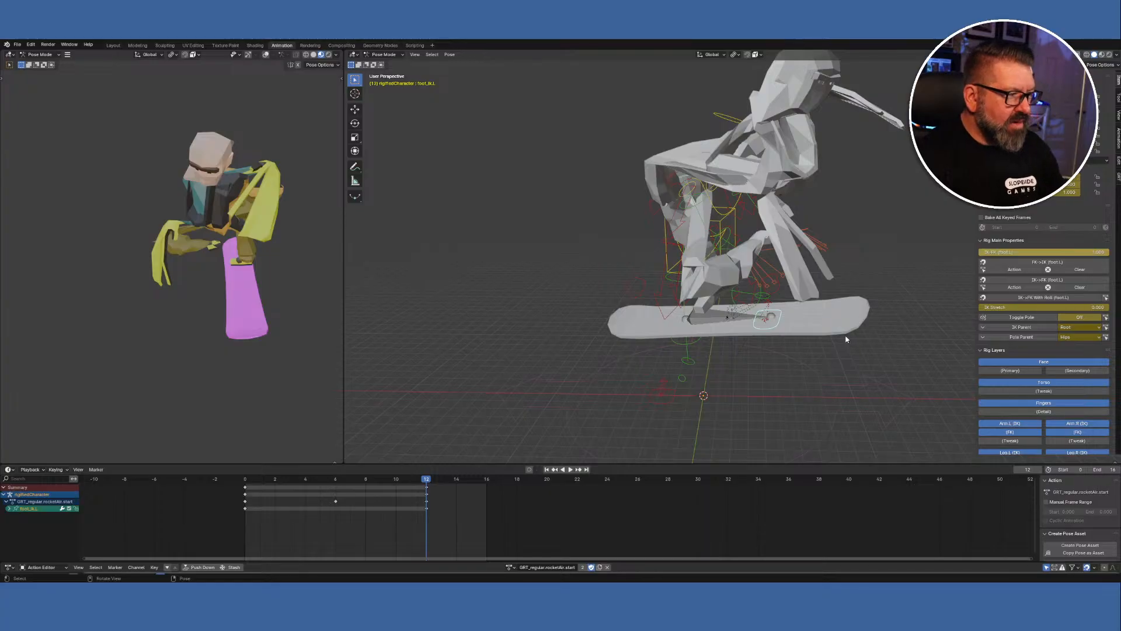
key("ctrl+z")
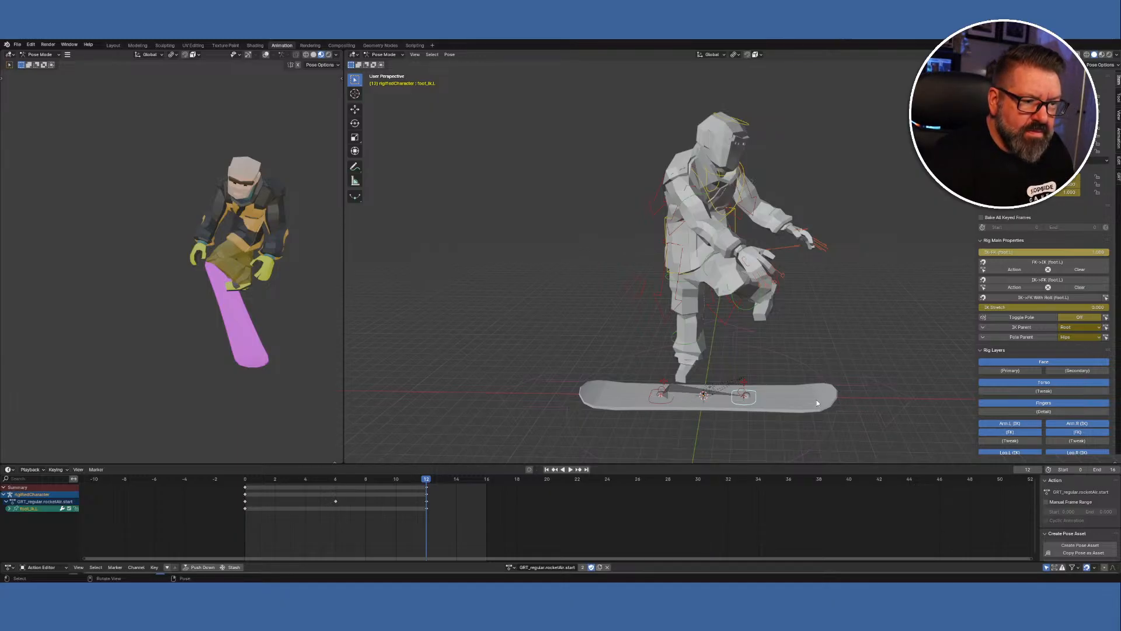
Return the character rig to Object Mode, select the snowboard mesh and clear its parent.
left_click(381, 54)
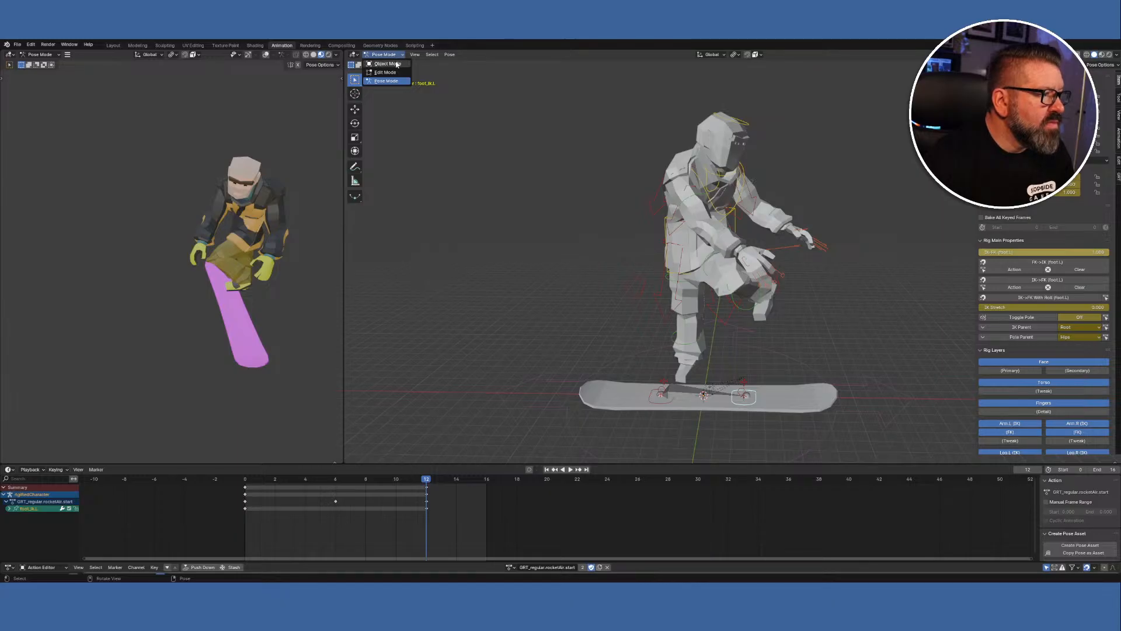
left_click(387, 64)
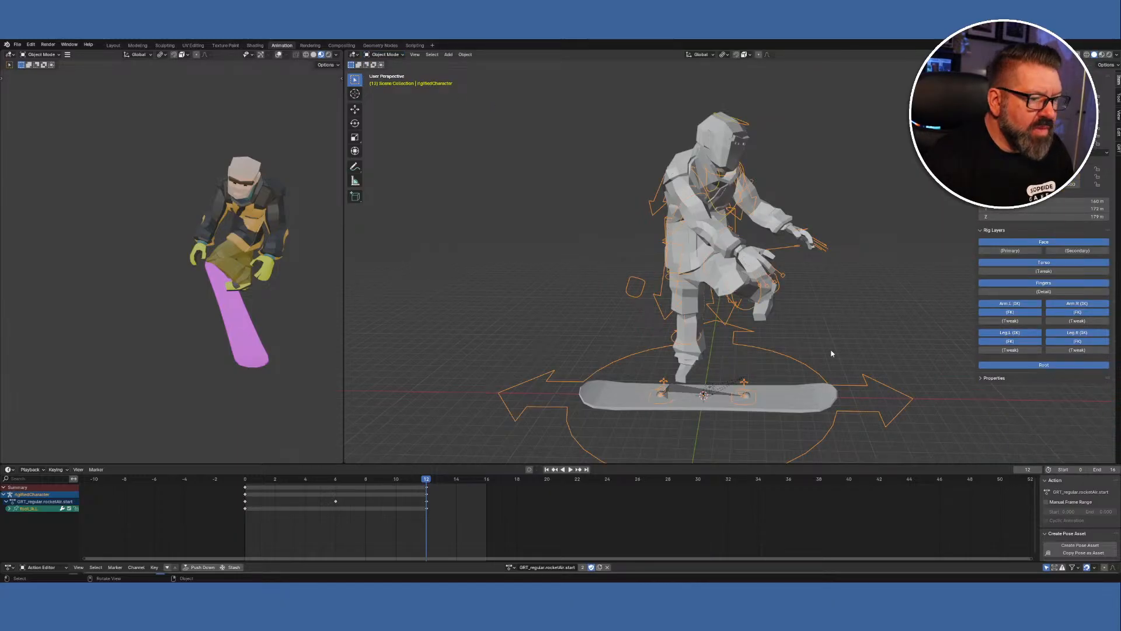
left_click(814, 403)
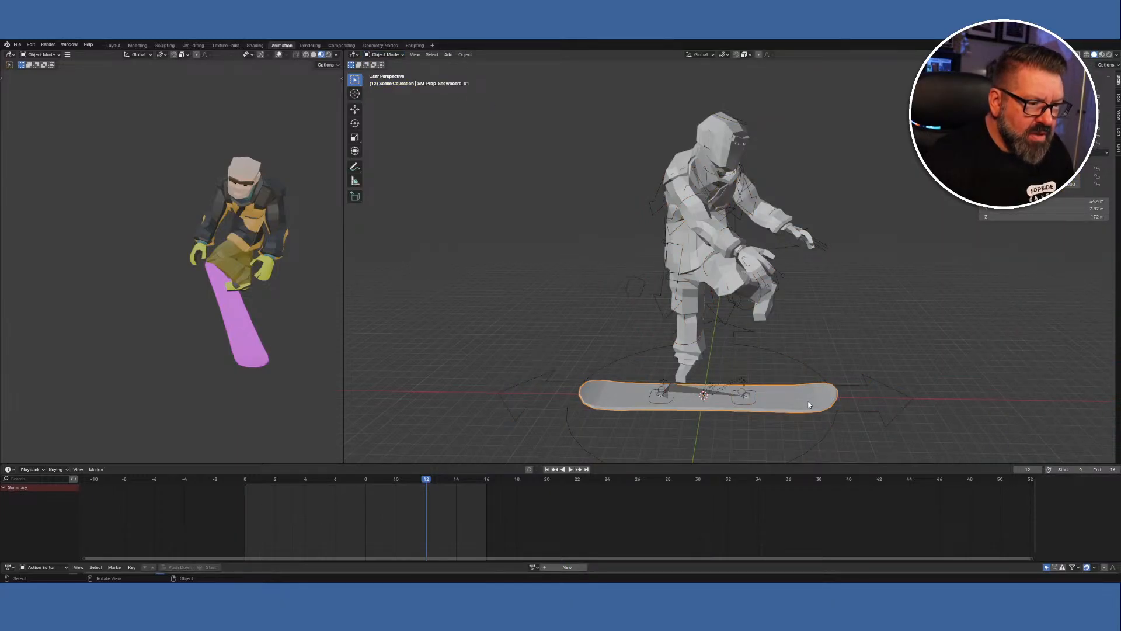
right_click(809, 404)
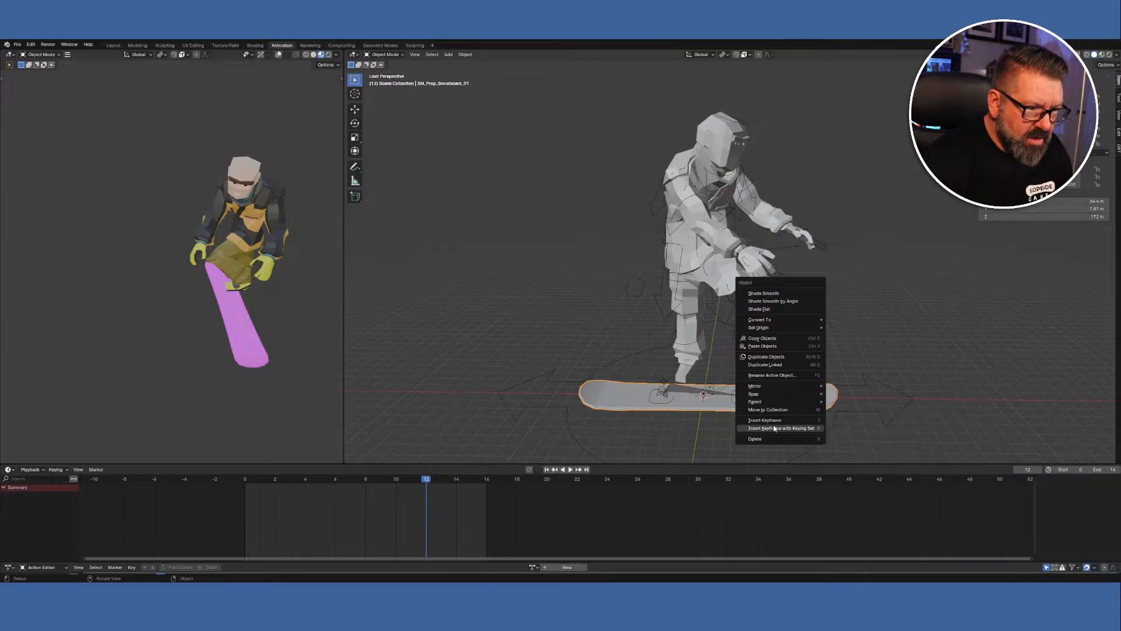
mouse_move(768, 403)
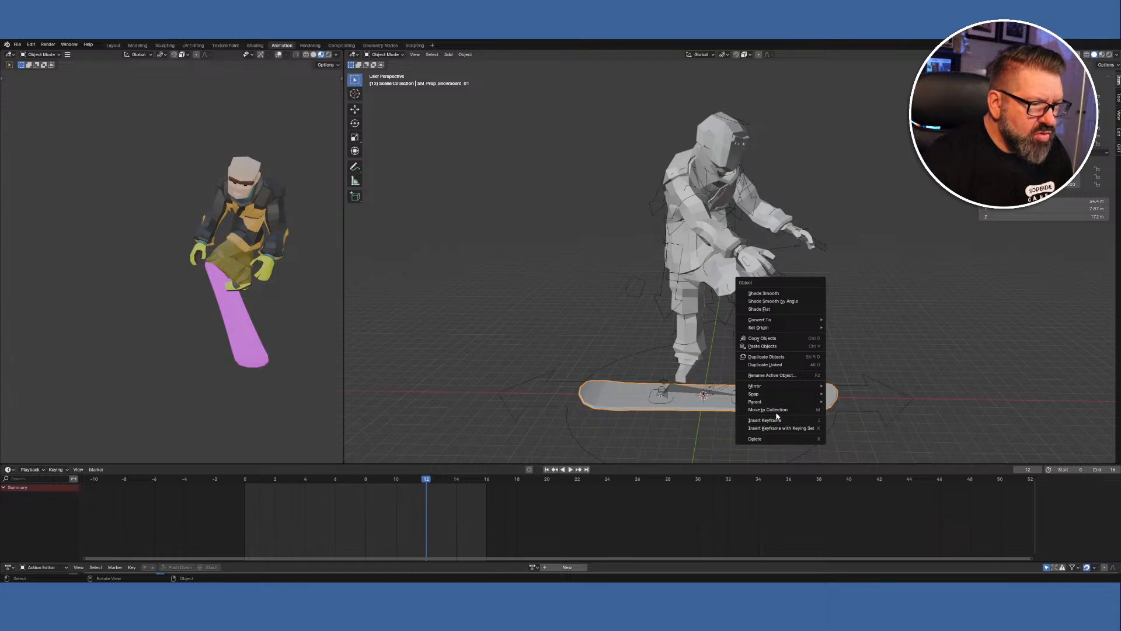
left_click(392, 55)
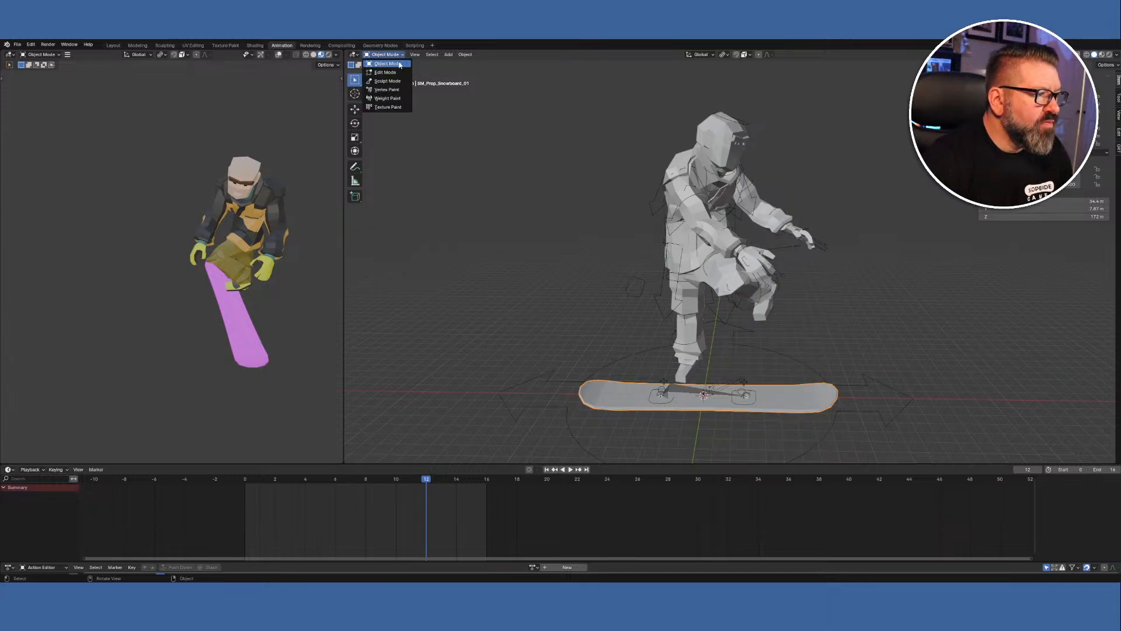
right_click(808, 407)
mouse_move(806, 405)
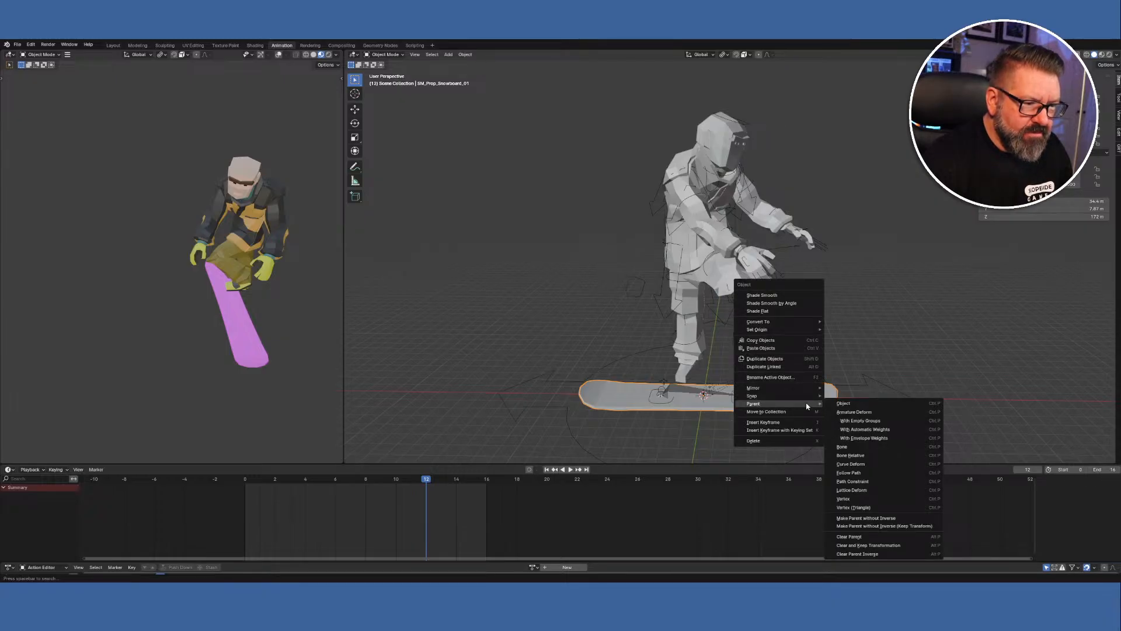
left_click(872, 537)
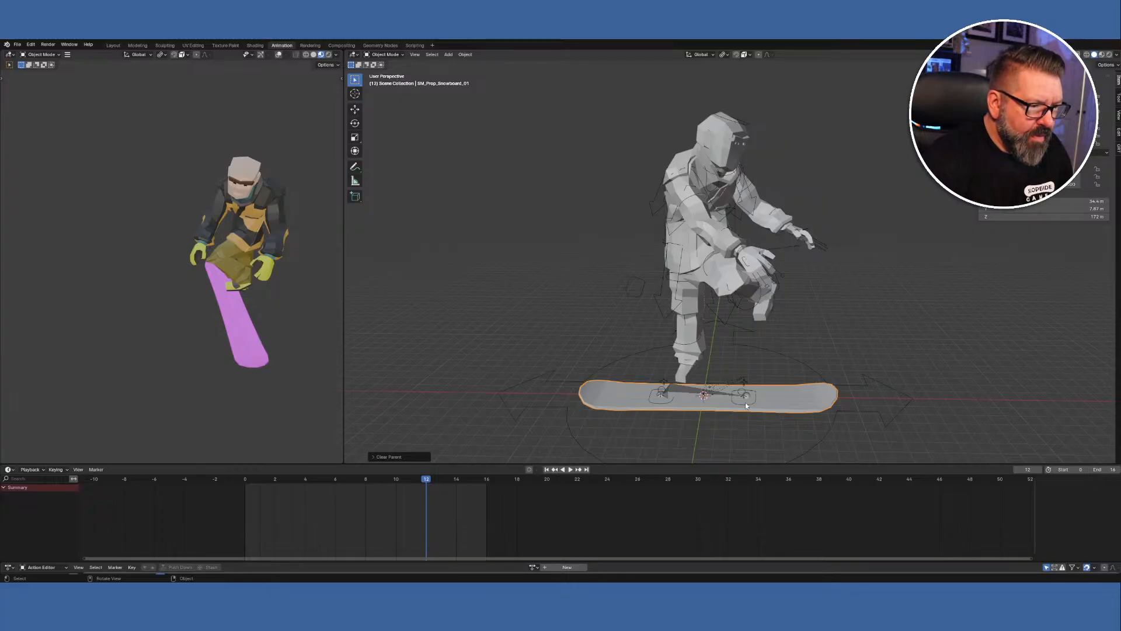
Edit the snowboard's armature and move the bone joint at the rider's standing foot along X to the board's centre.
left_click(676, 393)
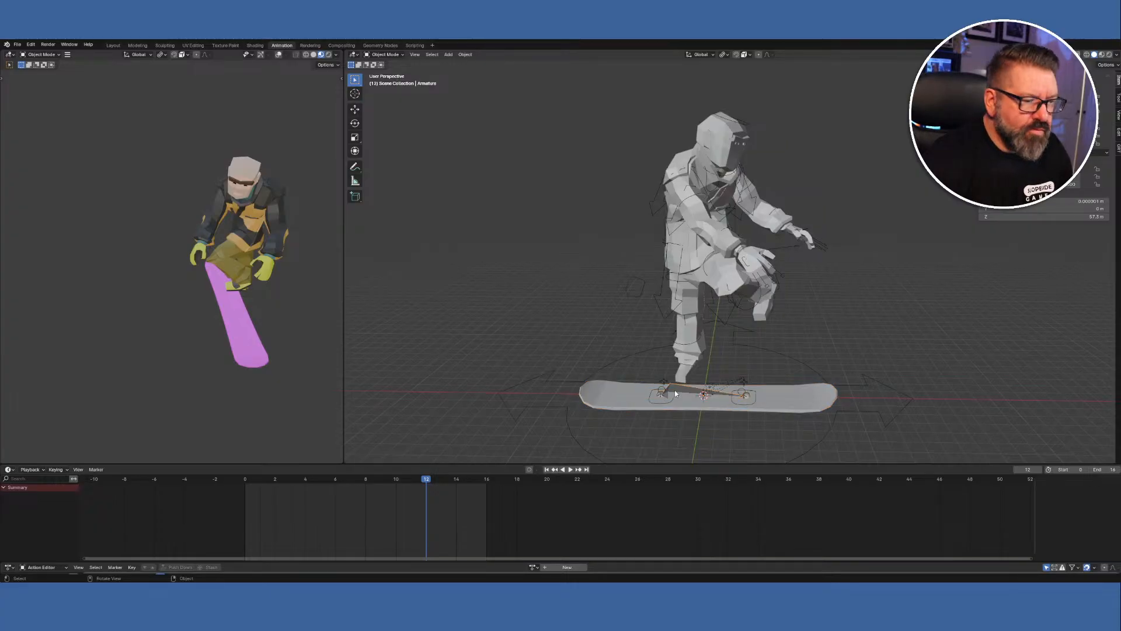
right_click(675, 393)
mouse_move(676, 392)
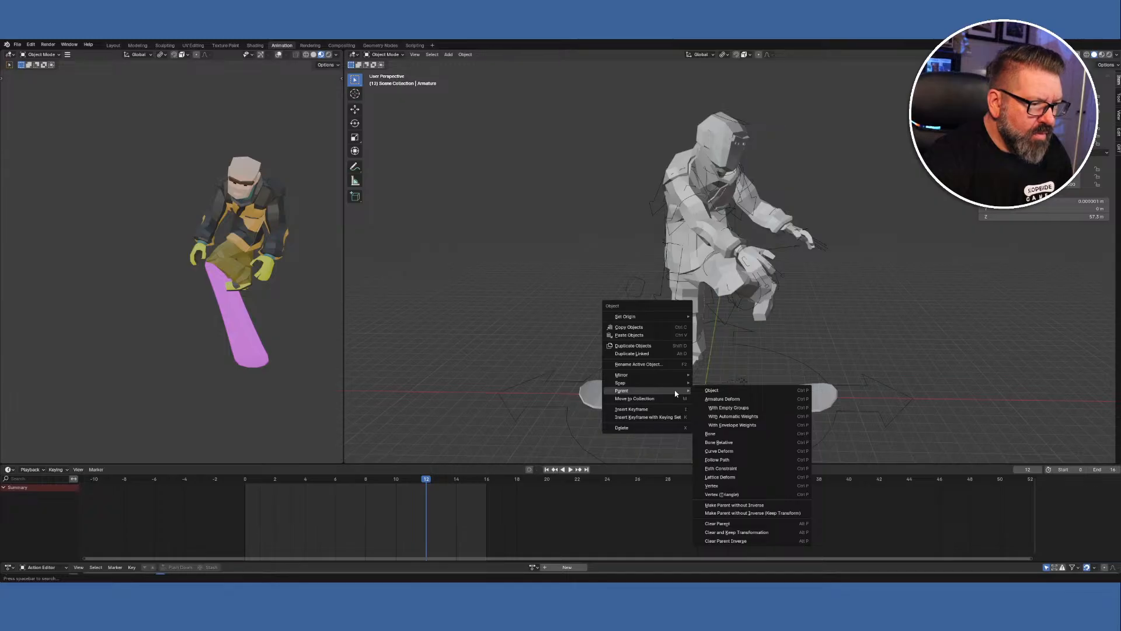
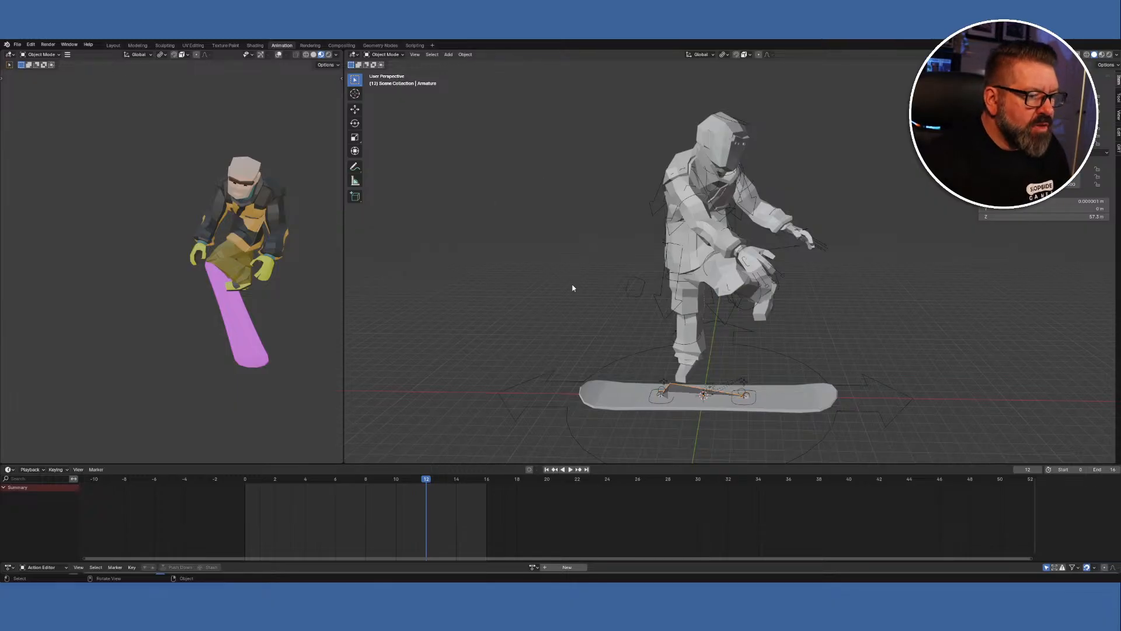
left_click(385, 55)
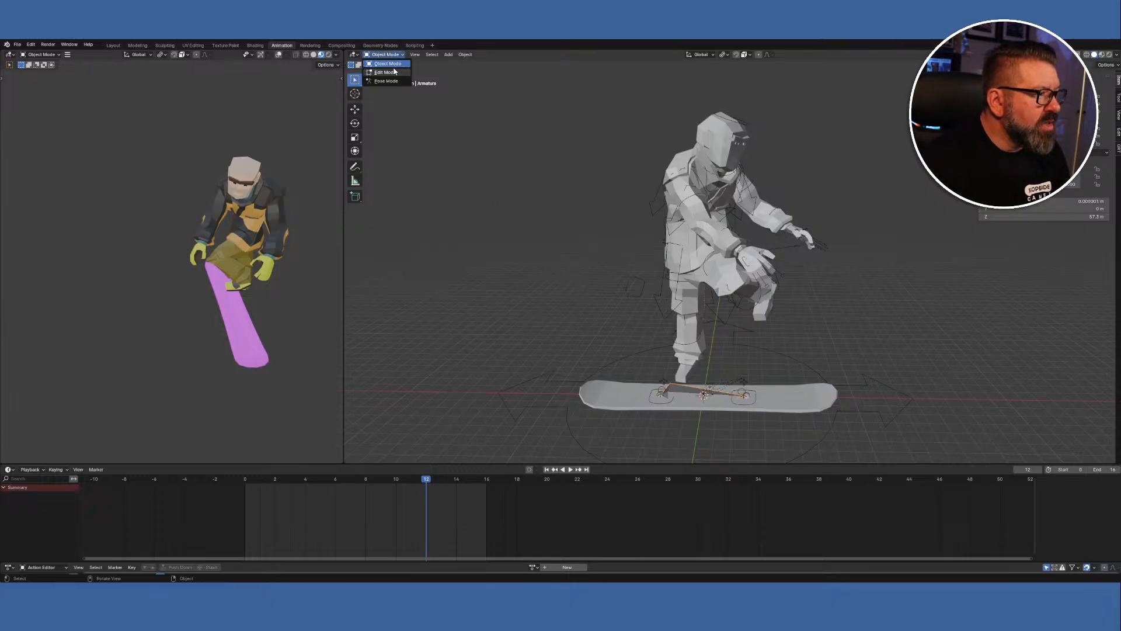
left_click(385, 71)
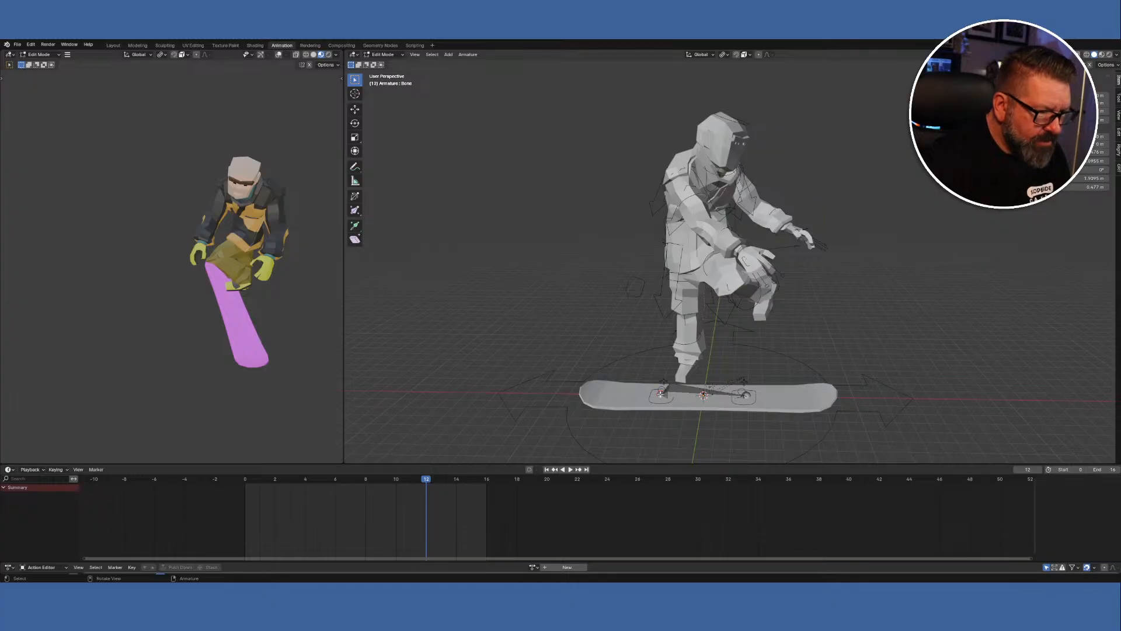
scroll(660, 399, "up", 4)
middle_click_drag(658, 397, 701, 219, "shift")
scroll(702, 219, "up", 3)
scroll(701, 219, "up", 2)
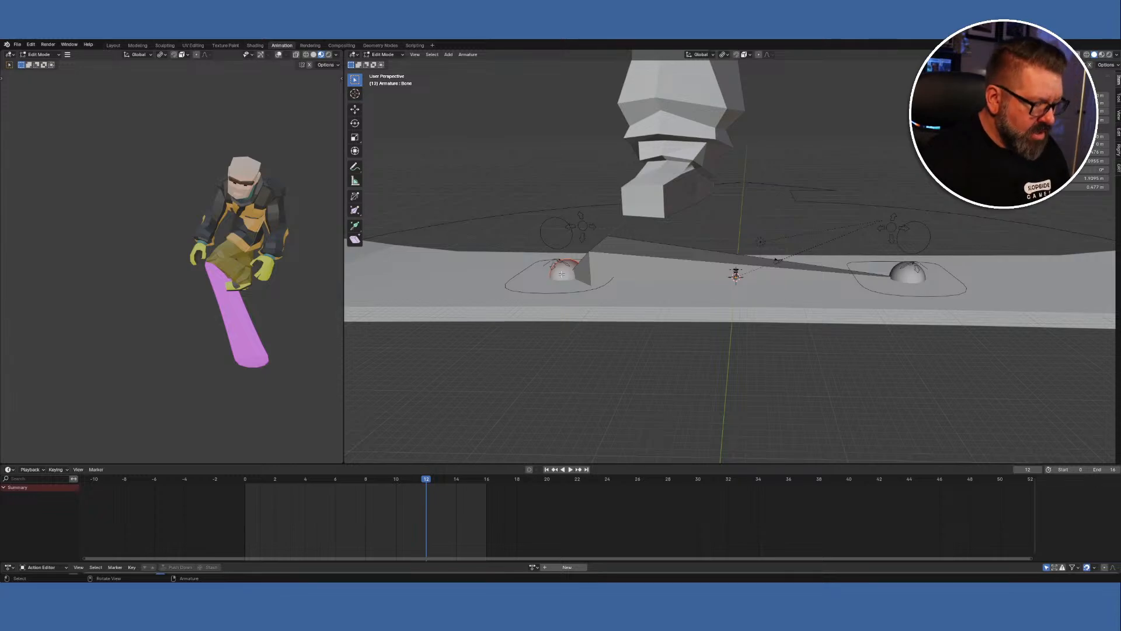
key("g")
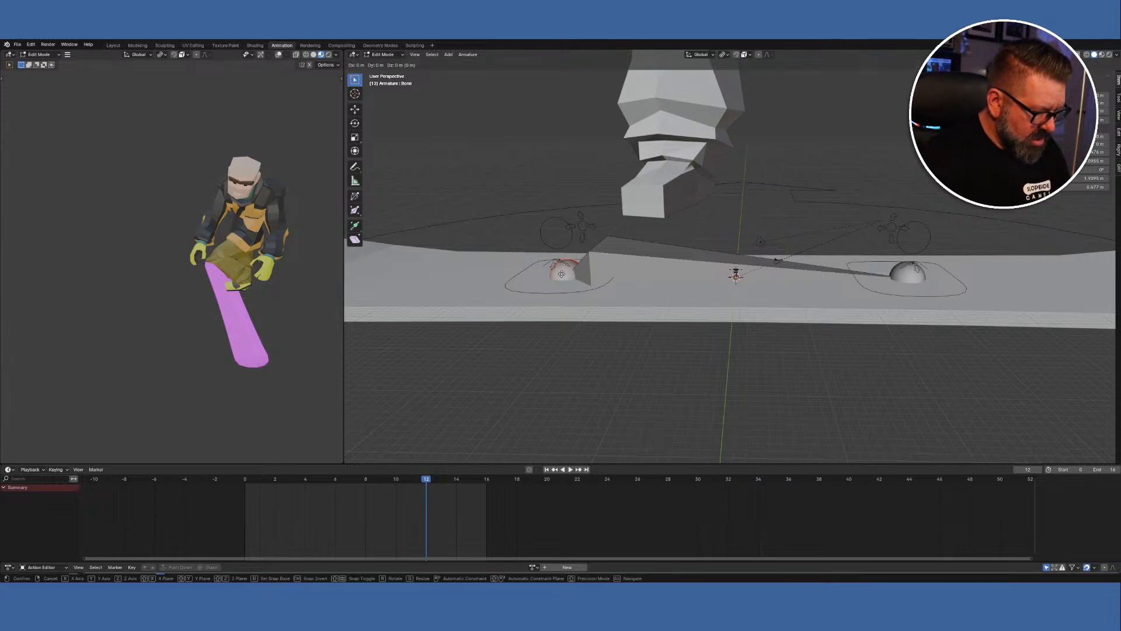
key("x")
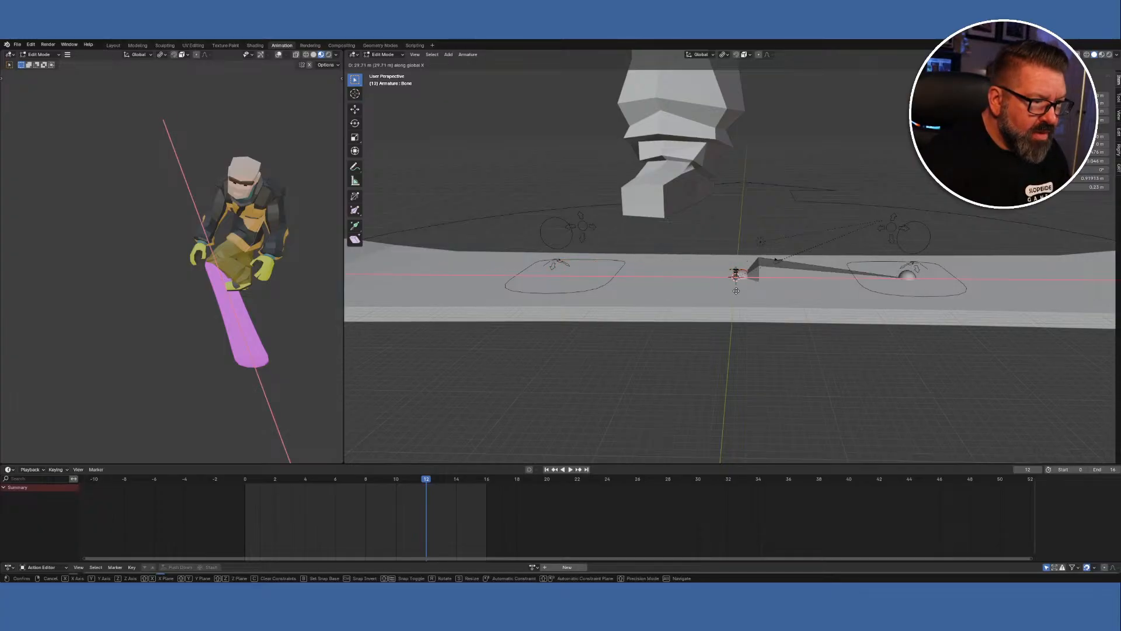
left_click(736, 291)
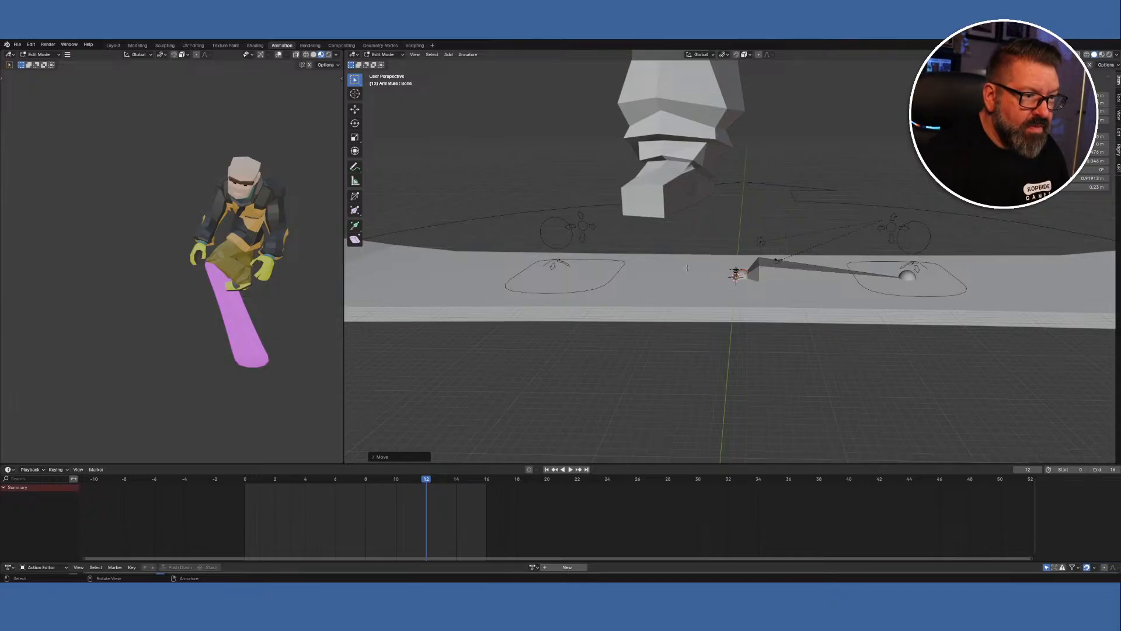
Extrude a second bone from the centre joint along X to the opposite foot control and shift its tip about 1.2 m back inward.
key("shift+d")
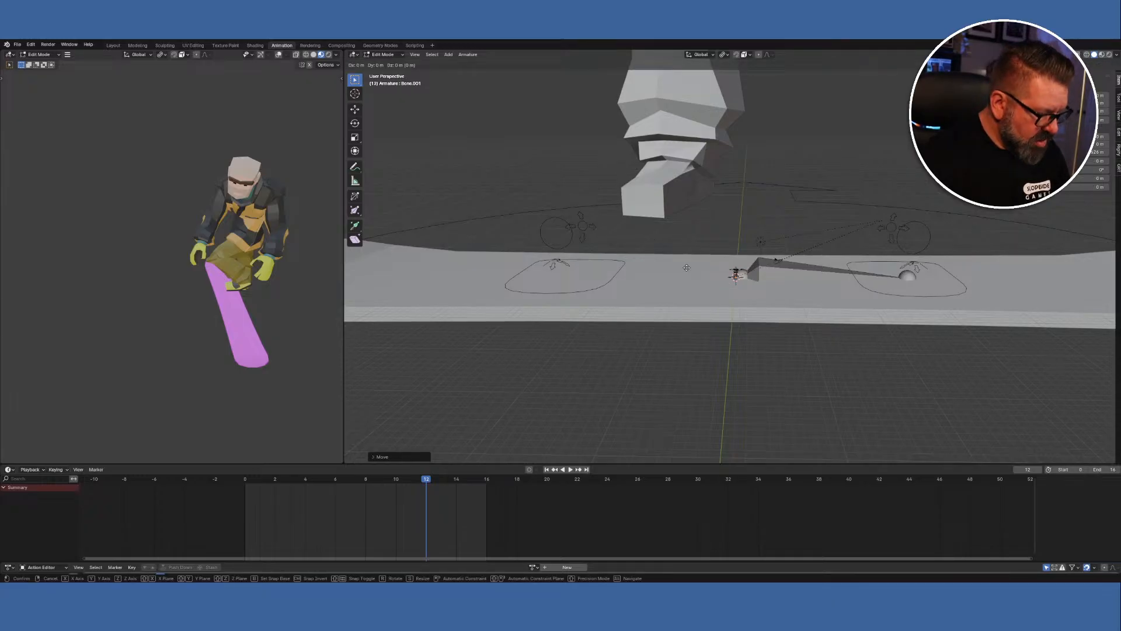
key("x")
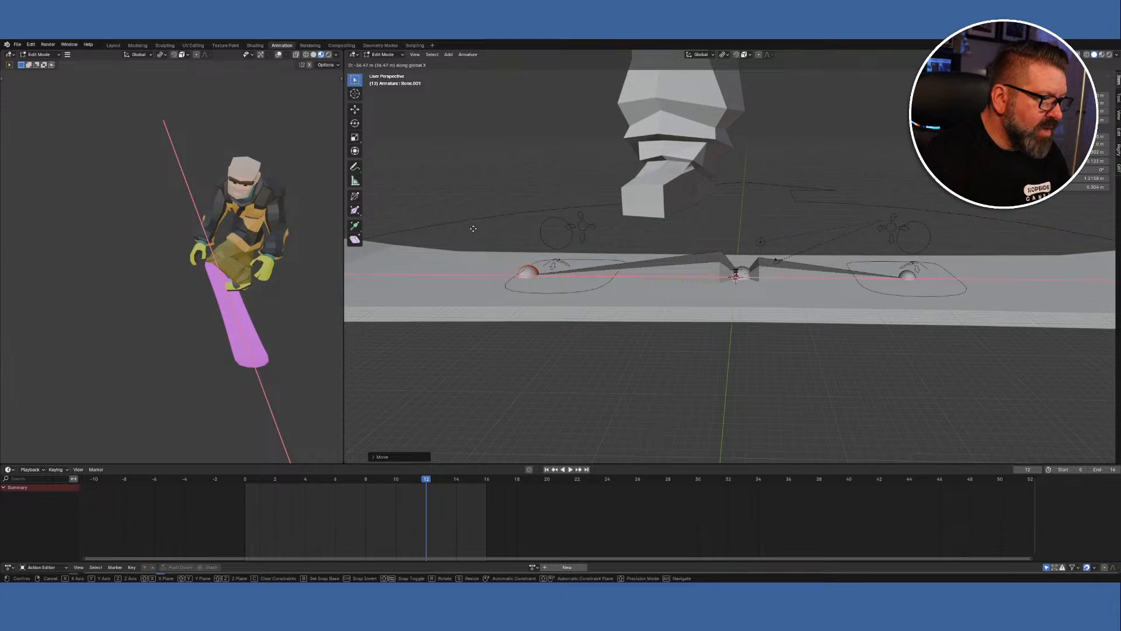
left_click(473, 228)
middle_click_drag(540, 263, 1091, 231)
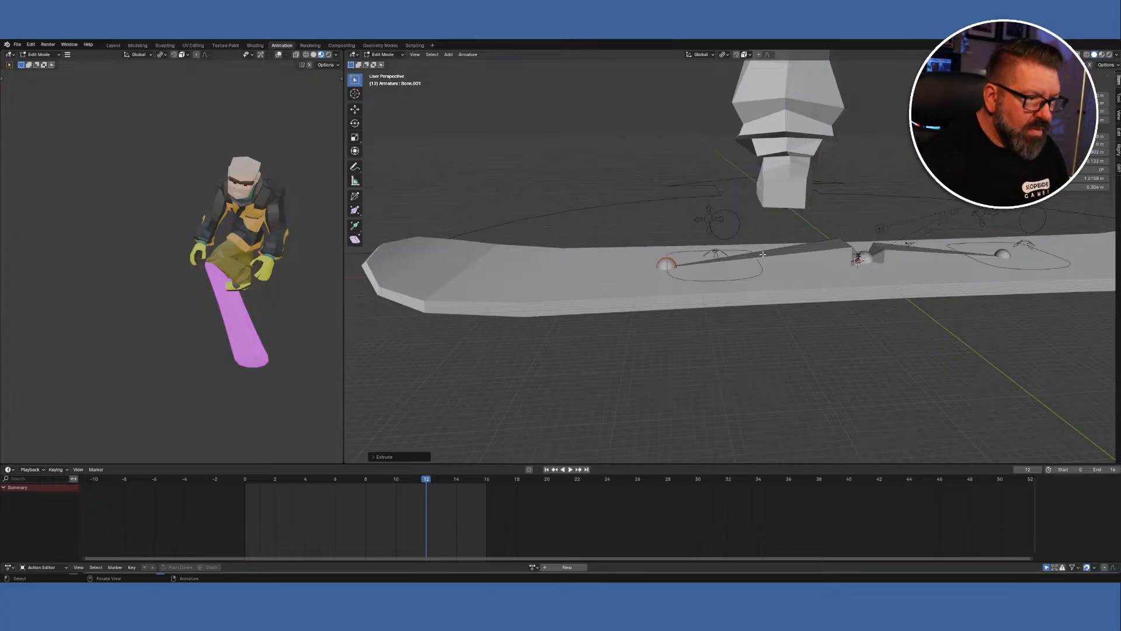
key("g")
key("x")
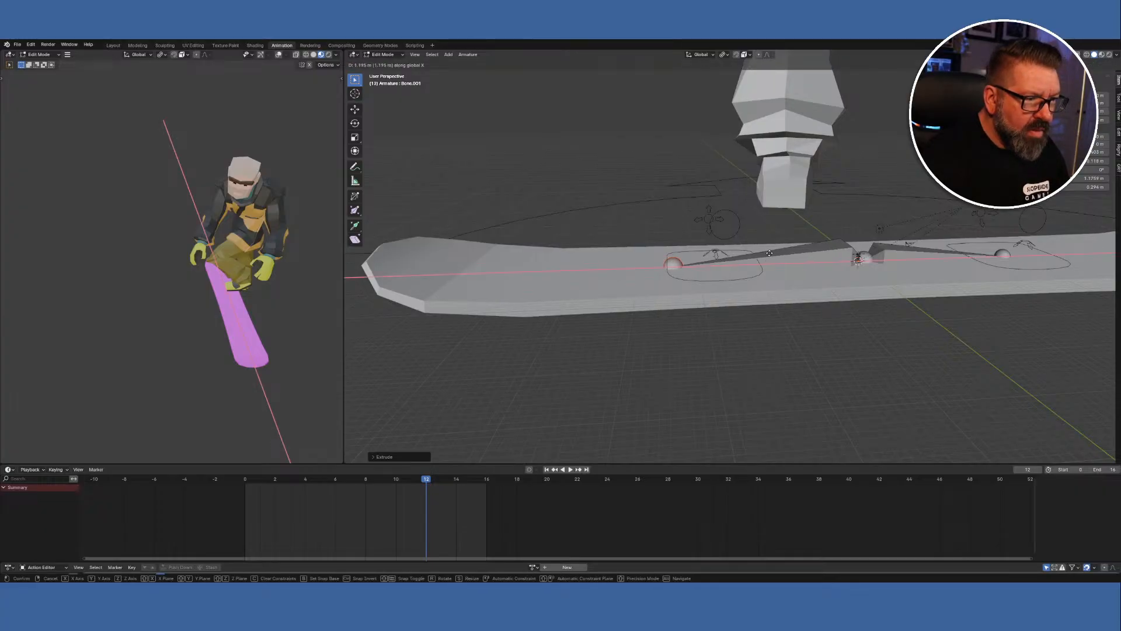
left_click(769, 253)
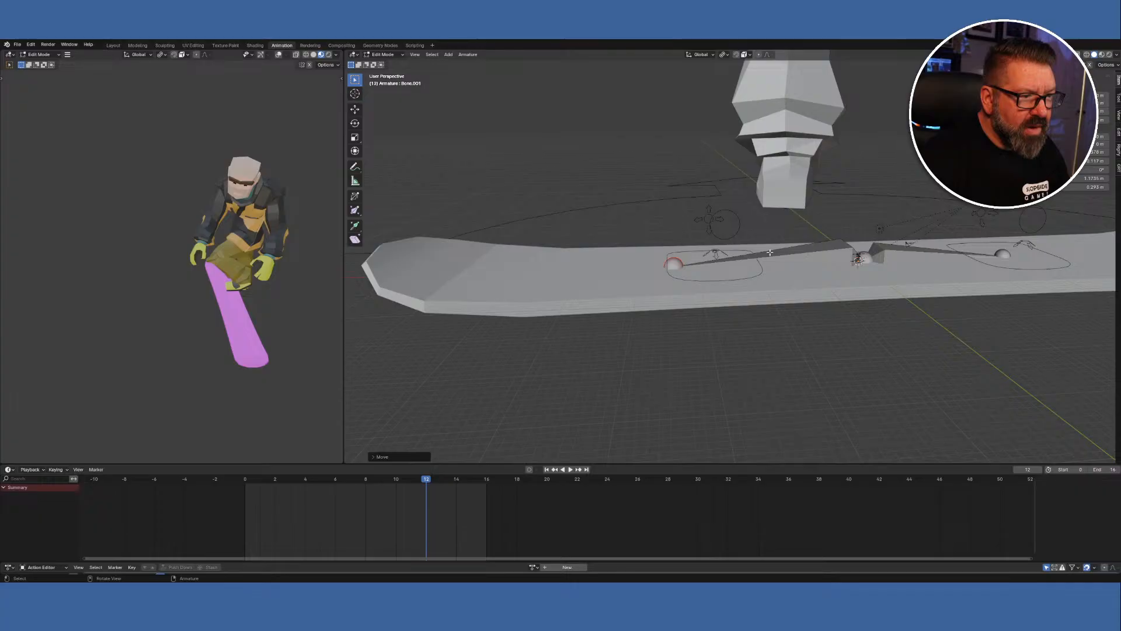
Move the outer joint of the original bone about 4.8 m outward along X, to the edge of its foot control.
middle_click_drag(882, 272, 806, 278)
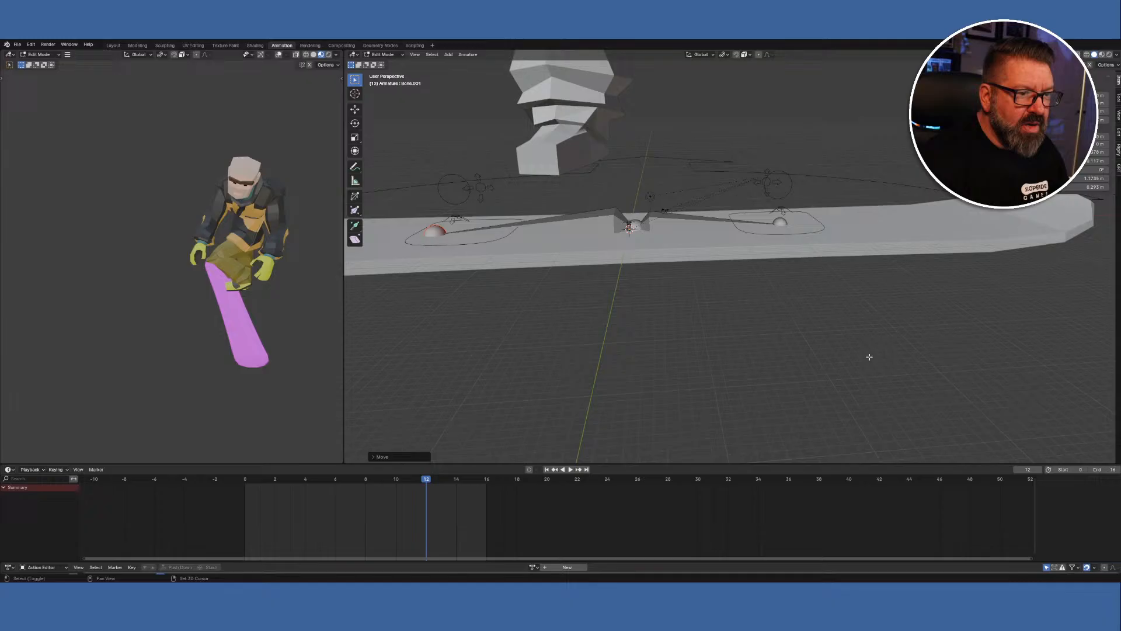
middle_click_drag(971, 248, 527, 307)
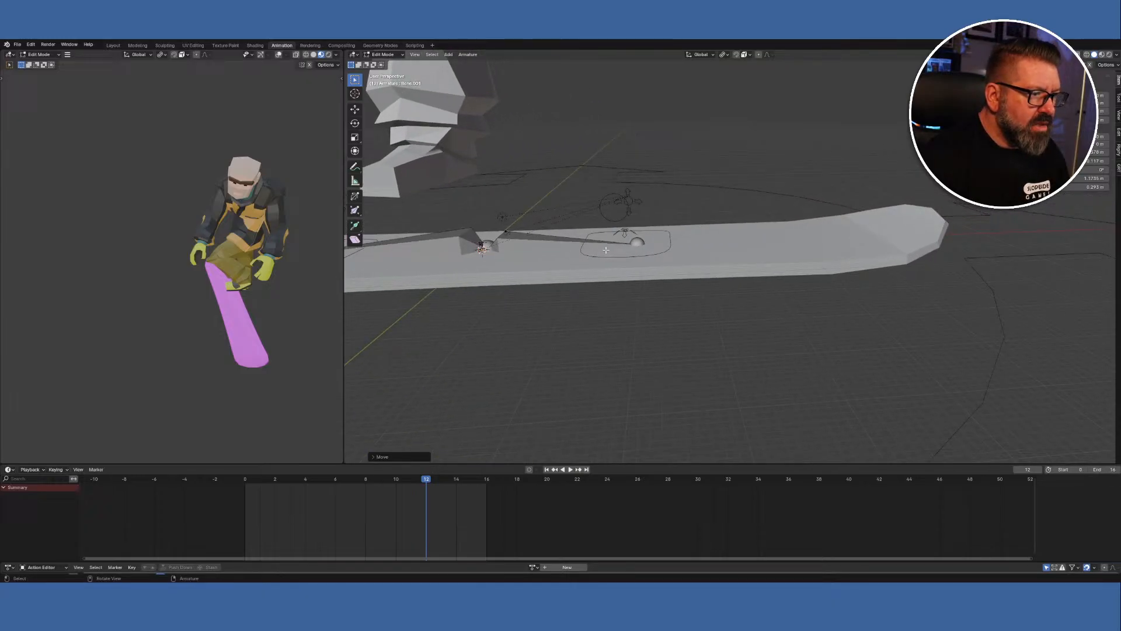
left_click(635, 241)
key("g")
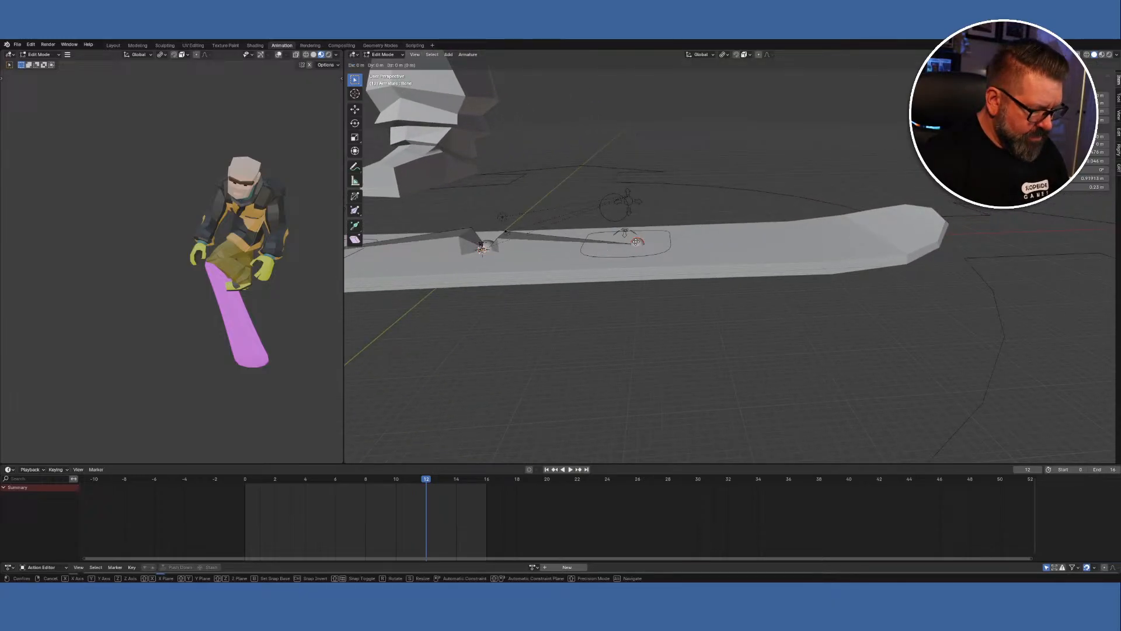
key("x")
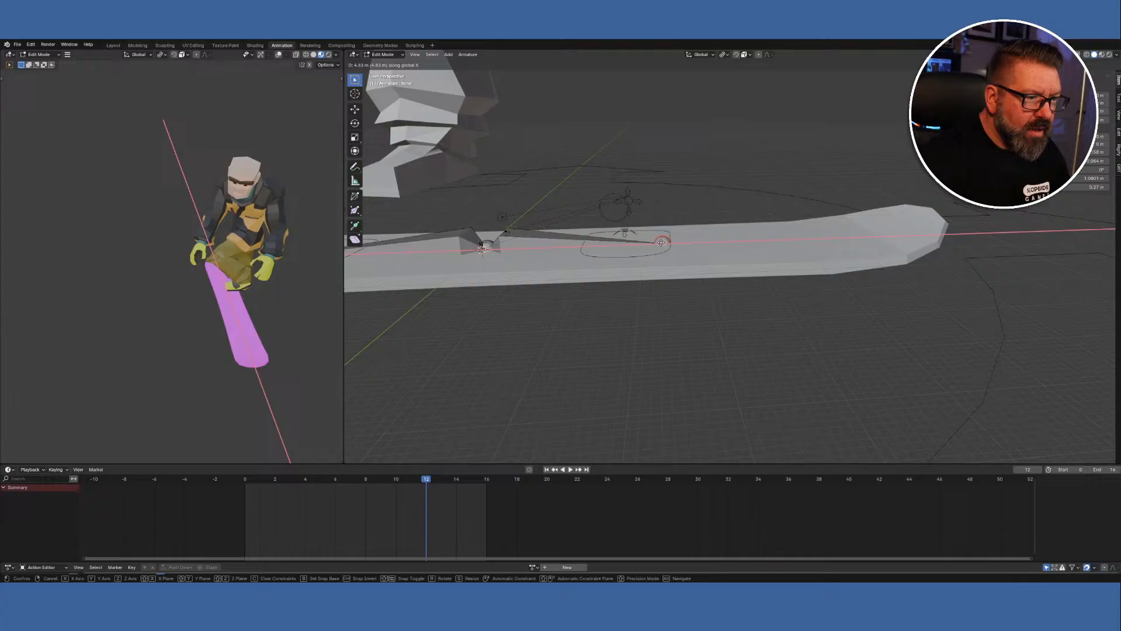
left_click(662, 242)
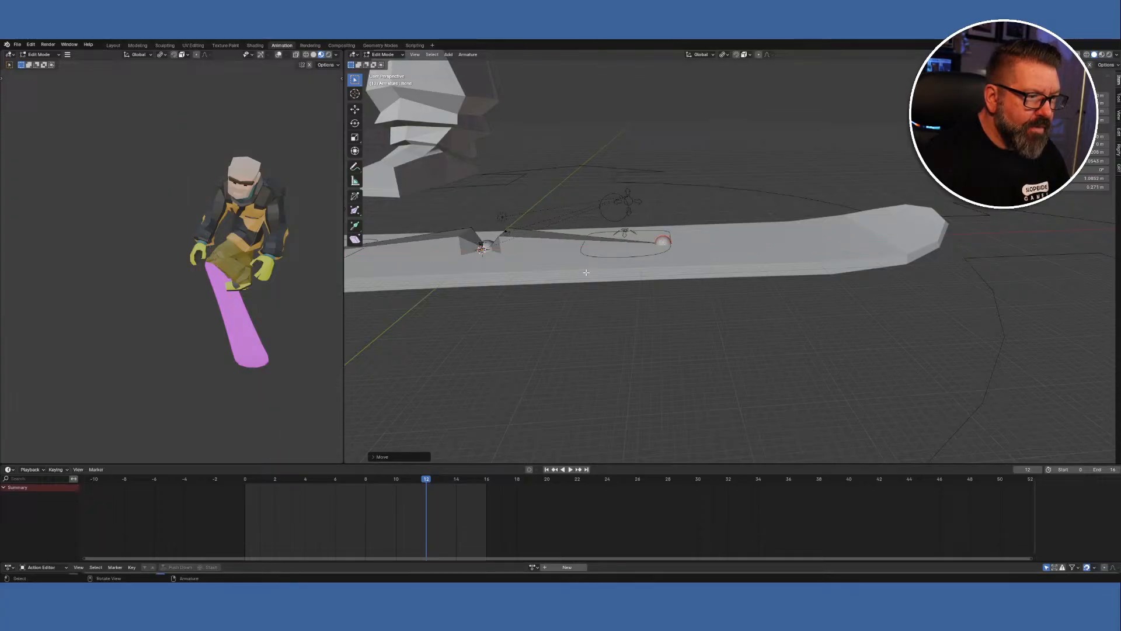
middle_click_drag(586, 272, 489, 431)
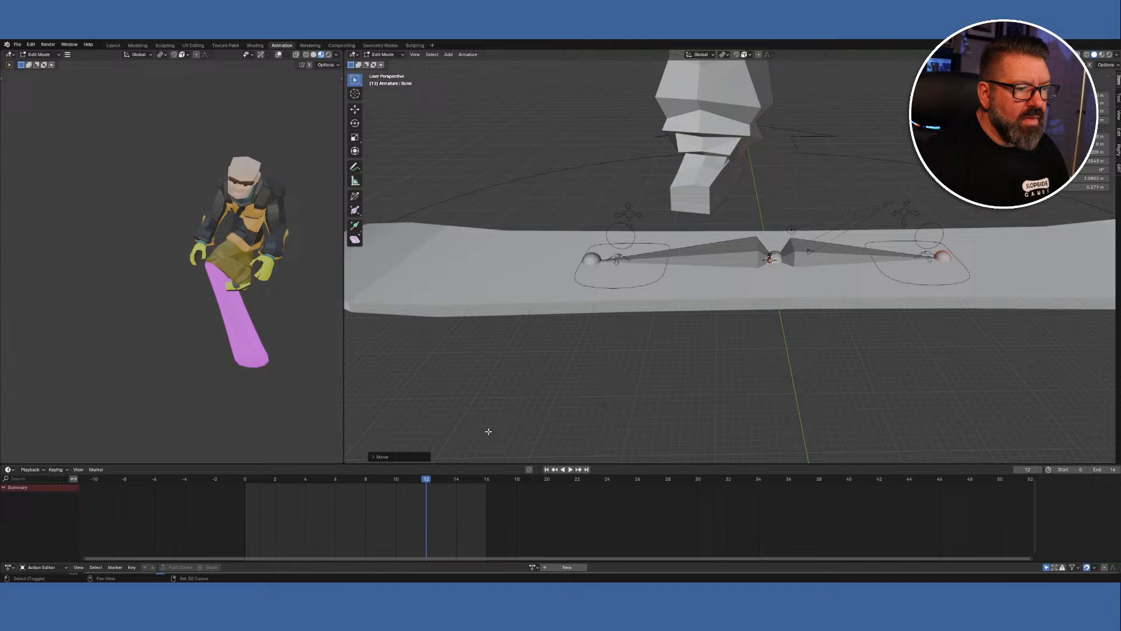
scroll(753, 290, "down", 2)
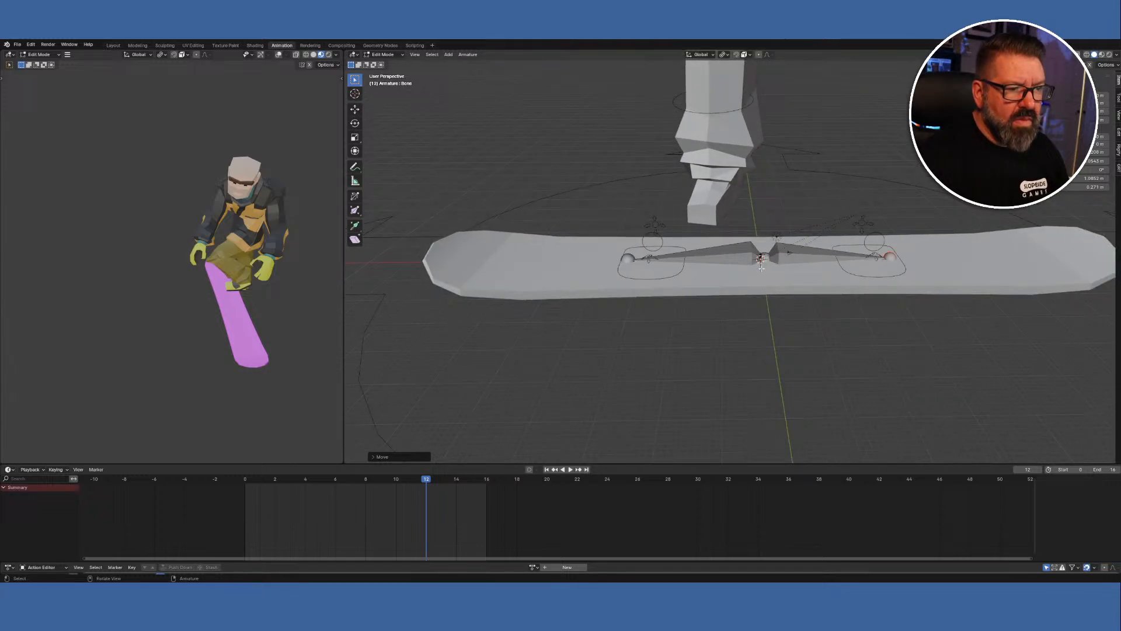
middle_click_drag(761, 267, 661, 435)
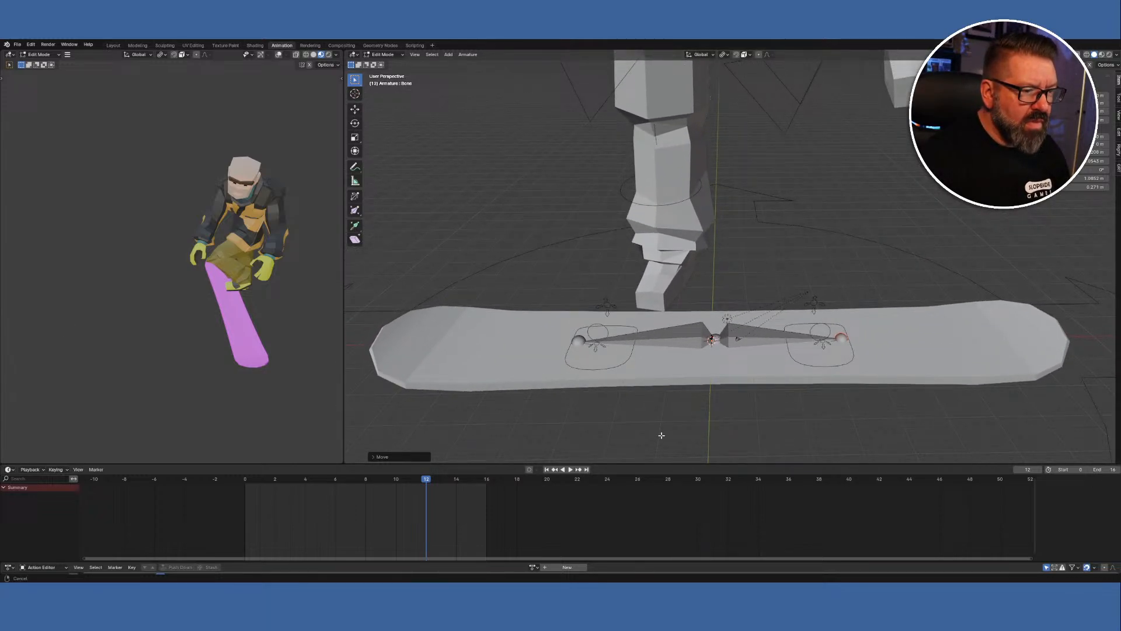
left_click(716, 337)
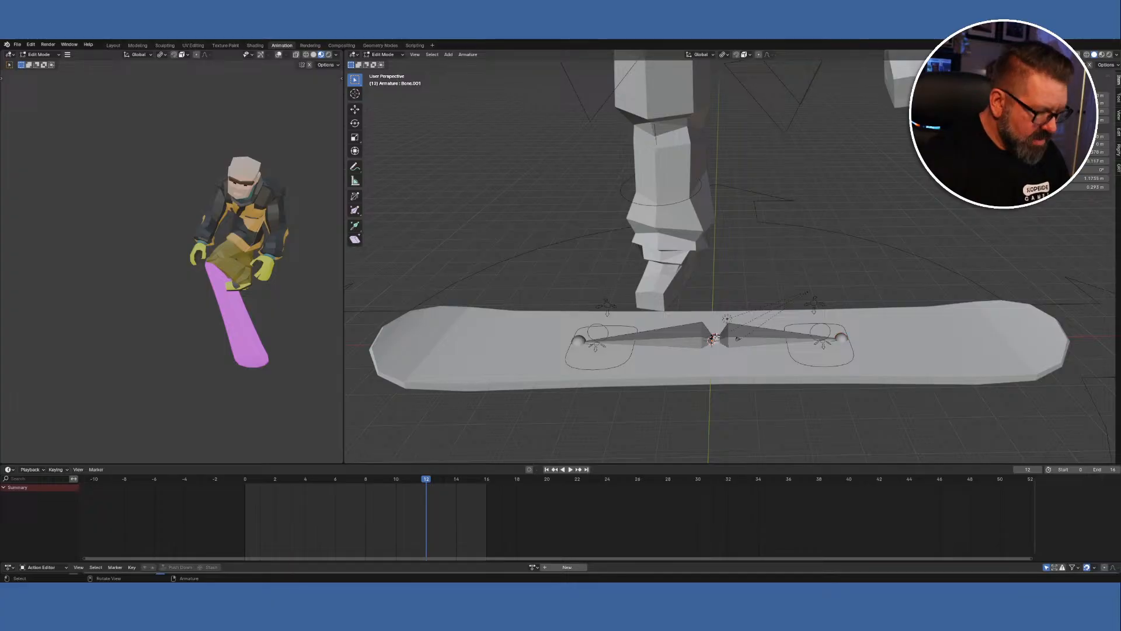
key("g")
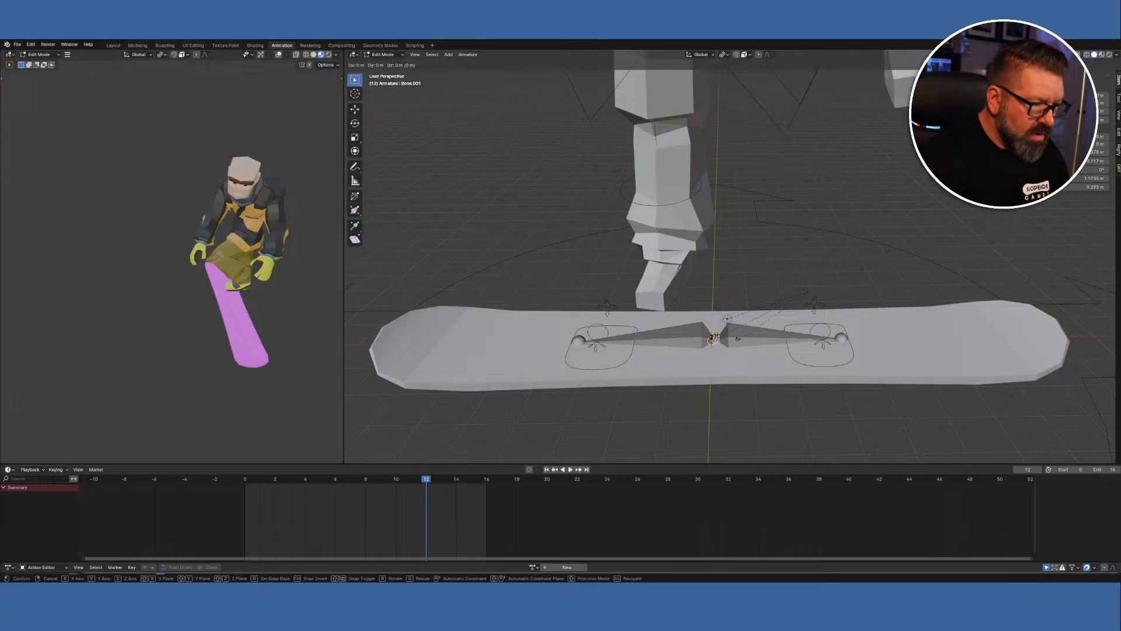
key("x")
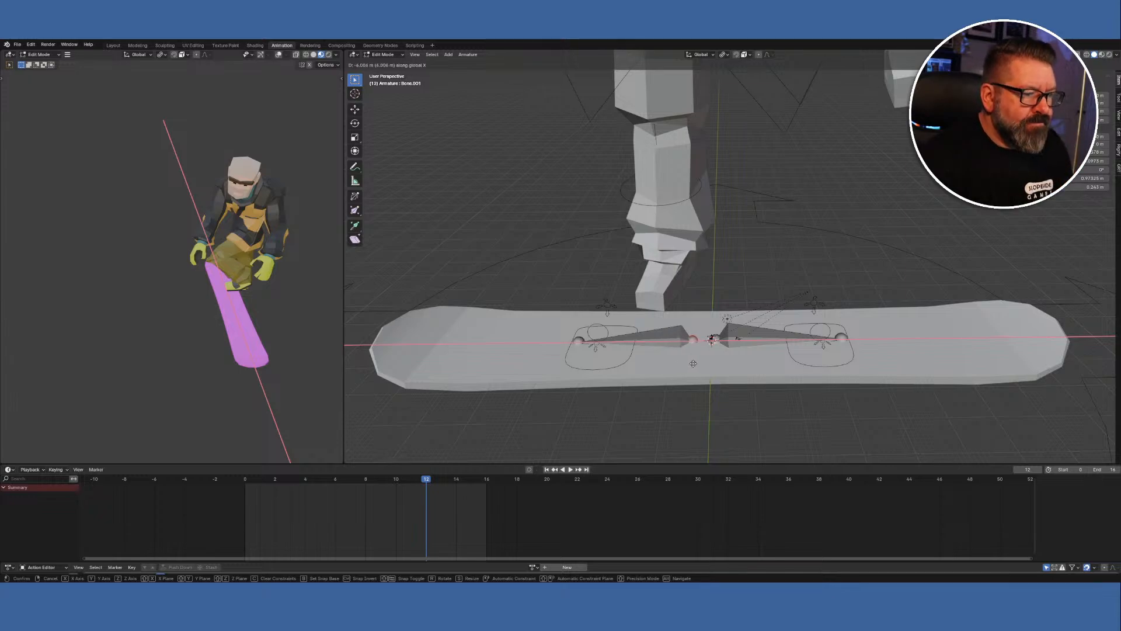
right_click(637, 361)
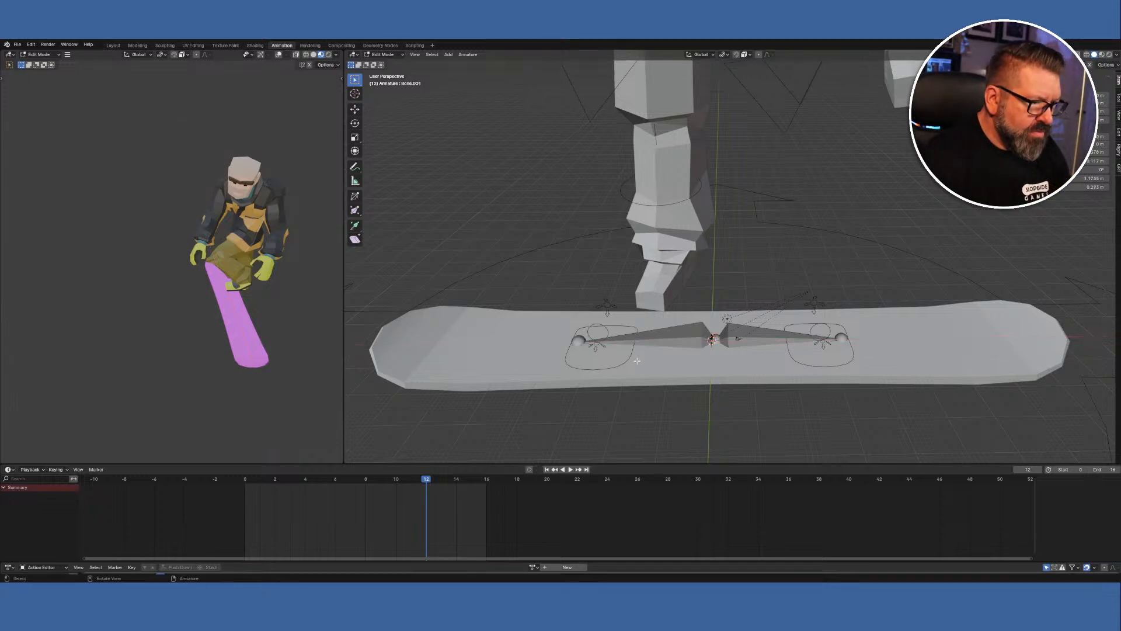
Turn on X-ray display around the centre joint of the snowboard's armature.
scroll(738, 366, "up", 5)
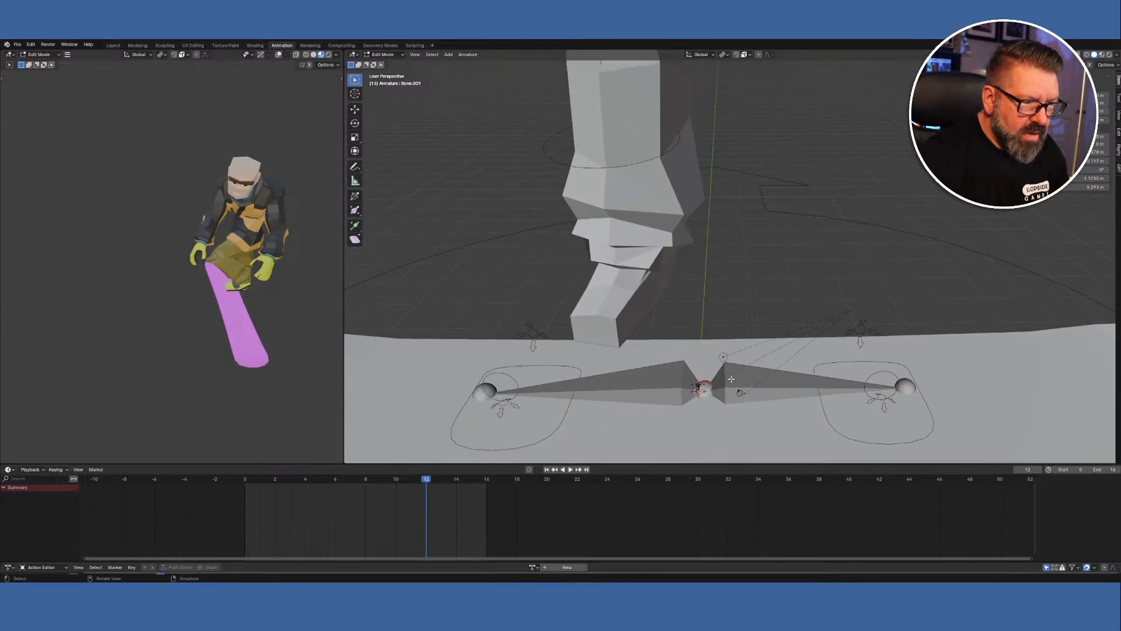
scroll(723, 381, "up", 4)
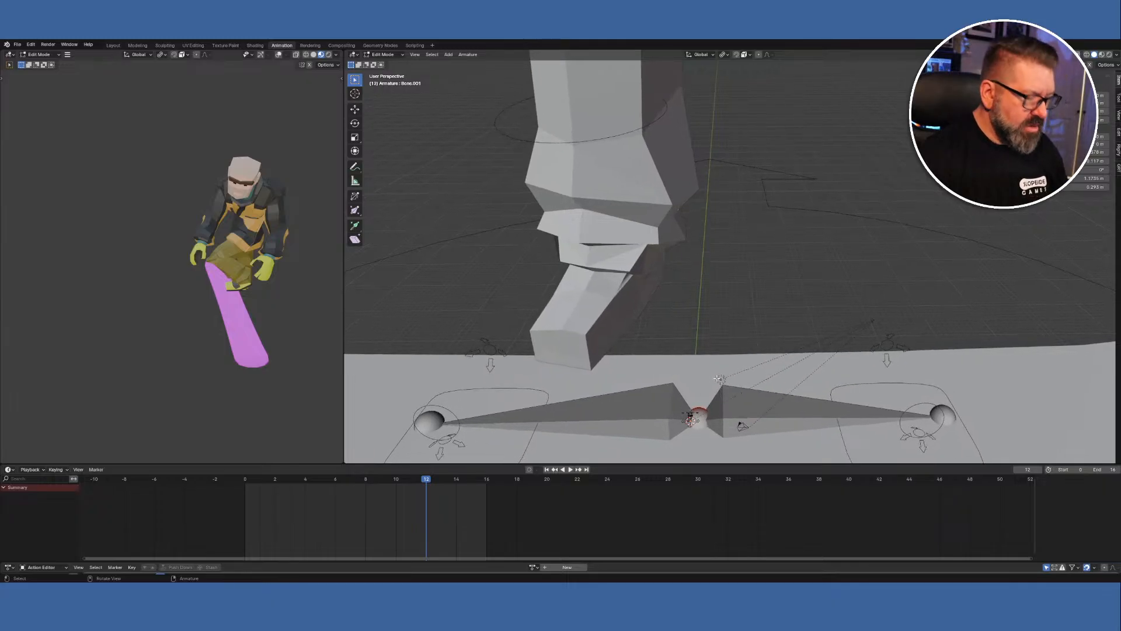
middle_click_drag(722, 381, 700, 175, "shift")
middle_click_drag(694, 403, 700, 187, "shift")
middle_click_drag(692, 408, 701, 138, "shift")
scroll(681, 409, "down", 9)
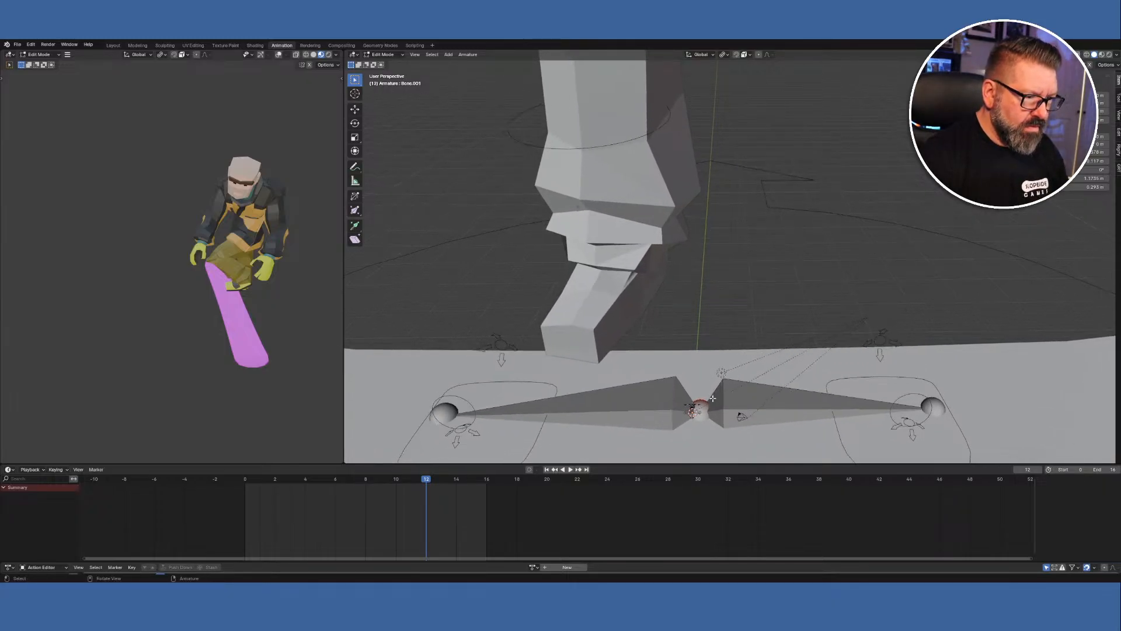
middle_click_drag(682, 408, 721, 269, "shift")
scroll(721, 269, "up", 2)
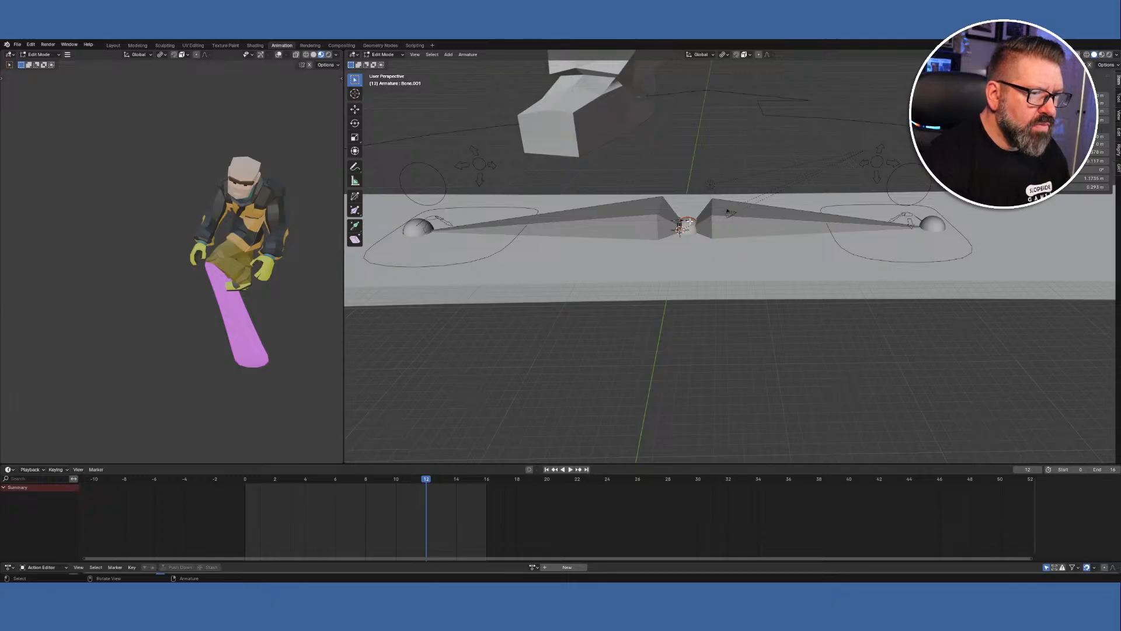
key("alt+z")
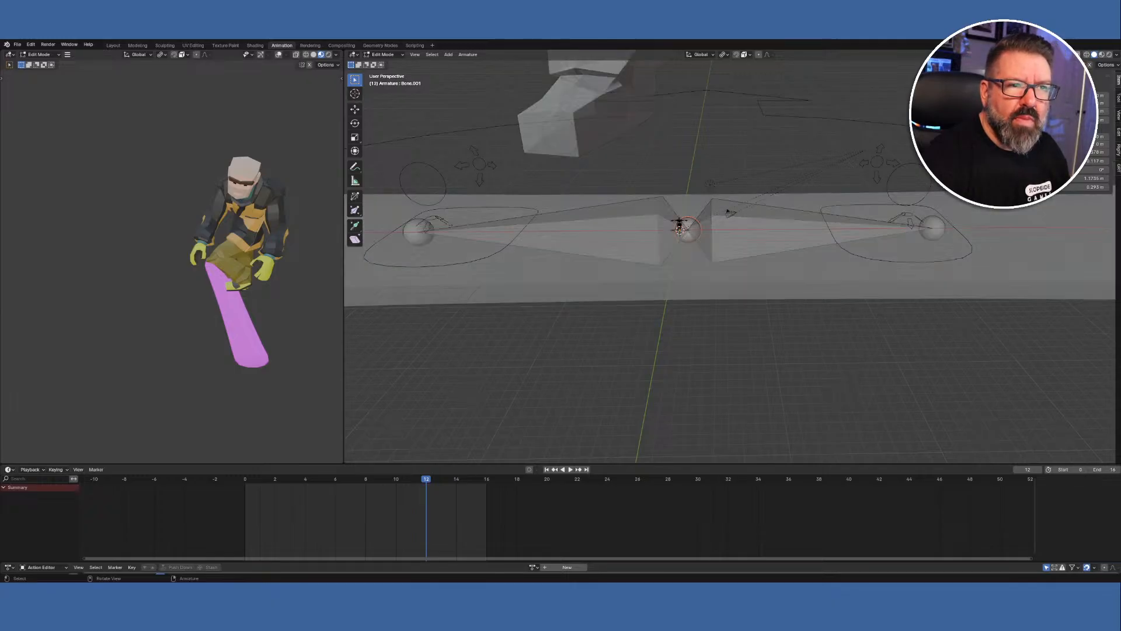
Select the centre joint where the two snowboard bones meet and look through the armature operations available for it.
left_click(691, 223, "shift")
right_click(691, 223)
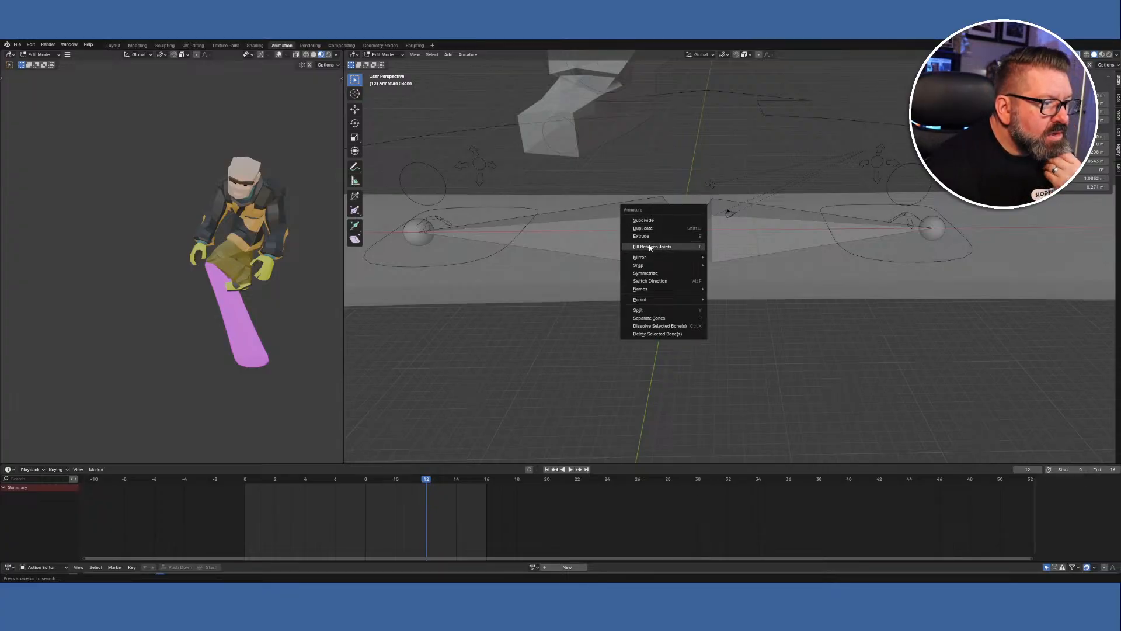
mouse_move(648, 258)
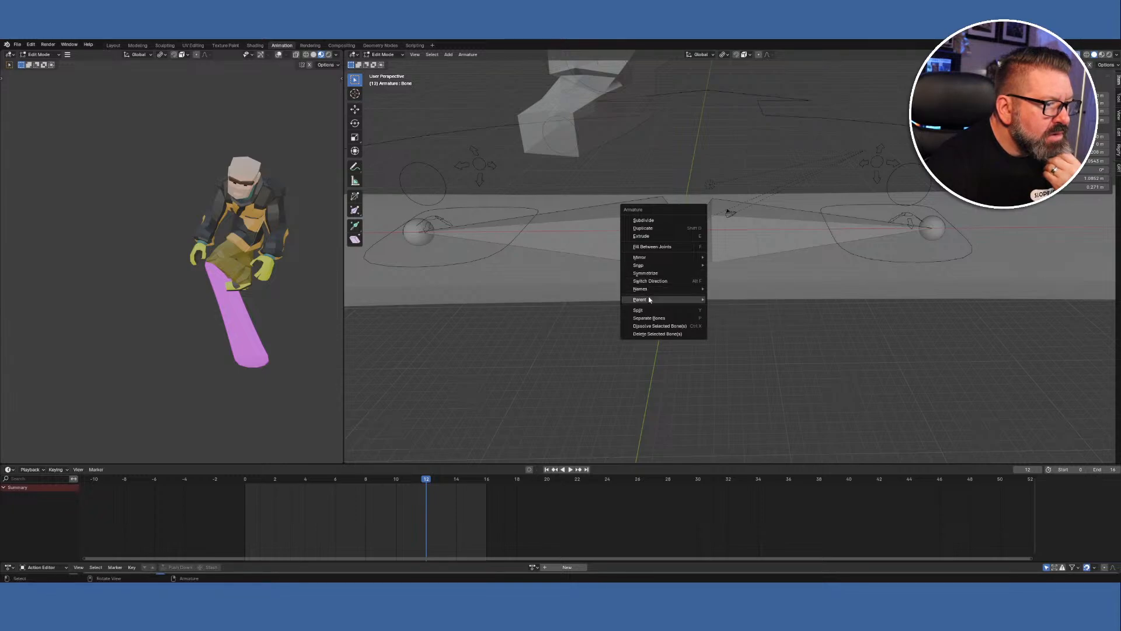
mouse_move(649, 300)
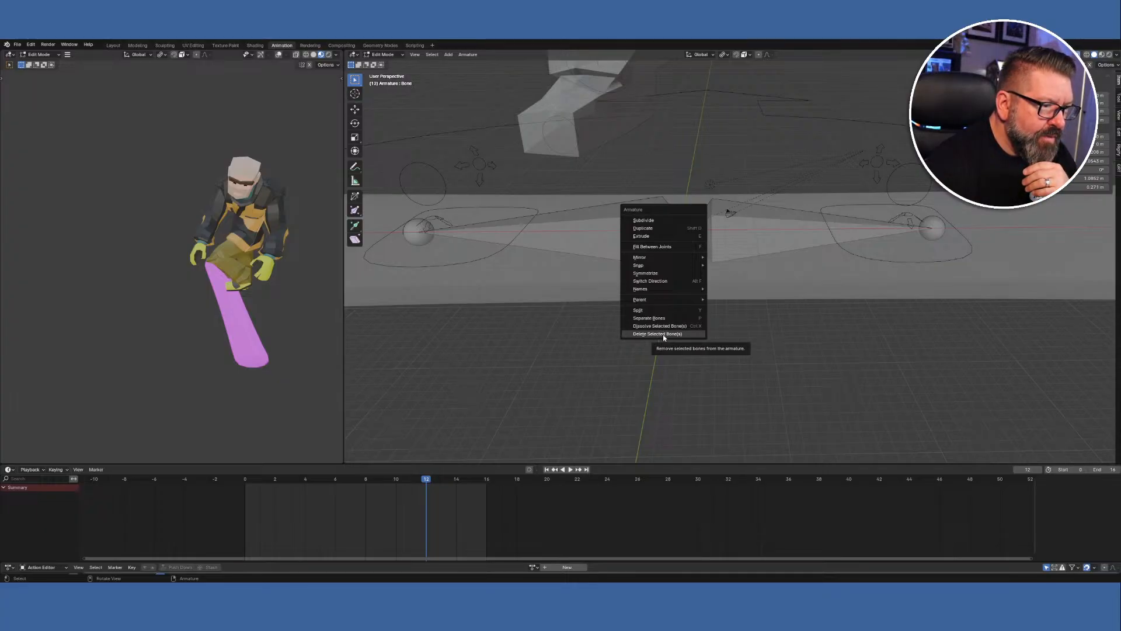
right_click(663, 337)
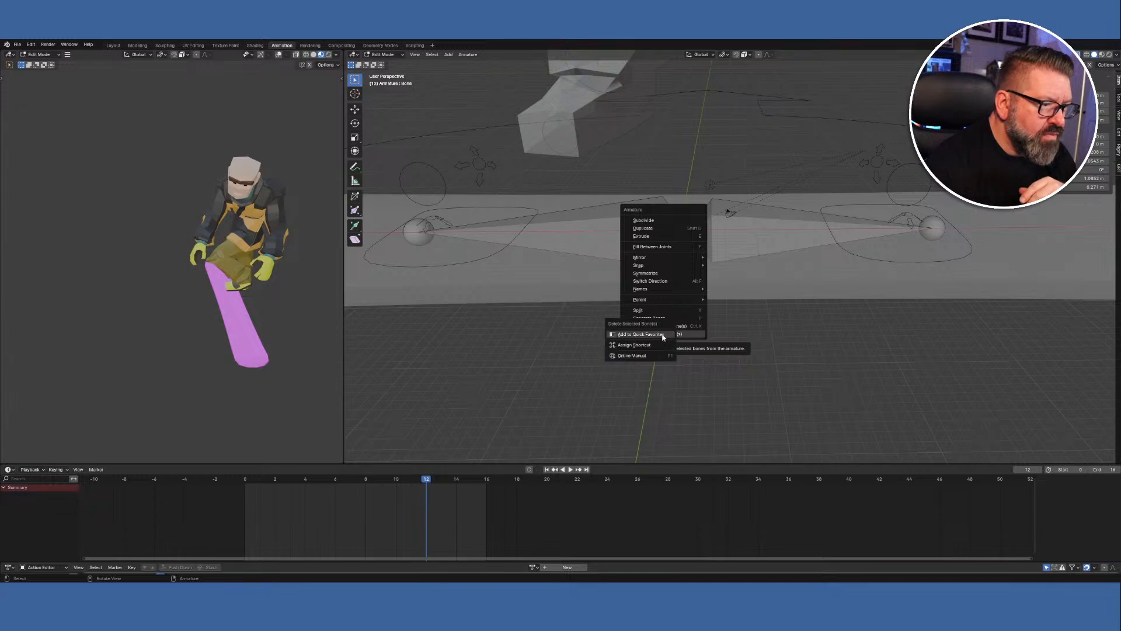
left_click(662, 335)
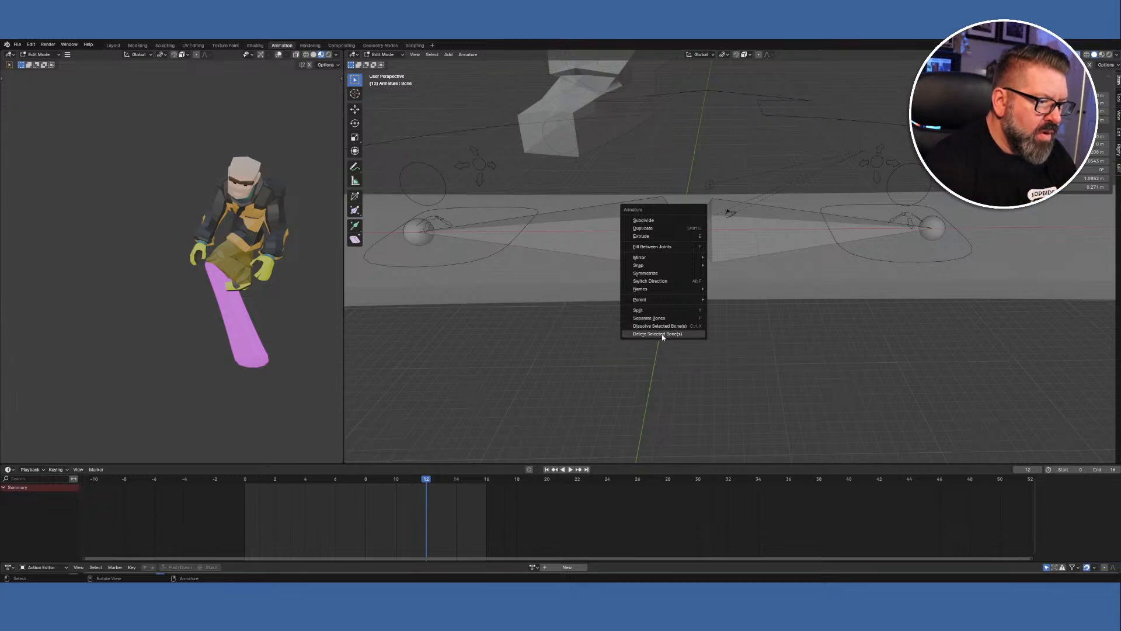
left_click(662, 333)
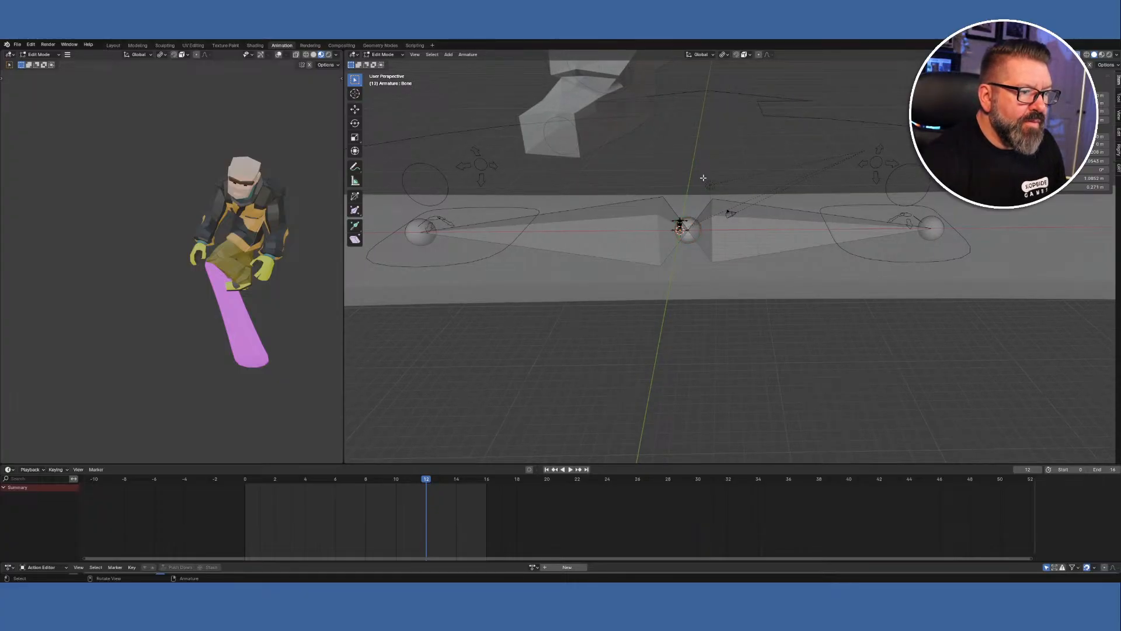
Return the snowboard's armature to Object Mode and turn off X-ray display.
scroll(703, 178, "down", 8)
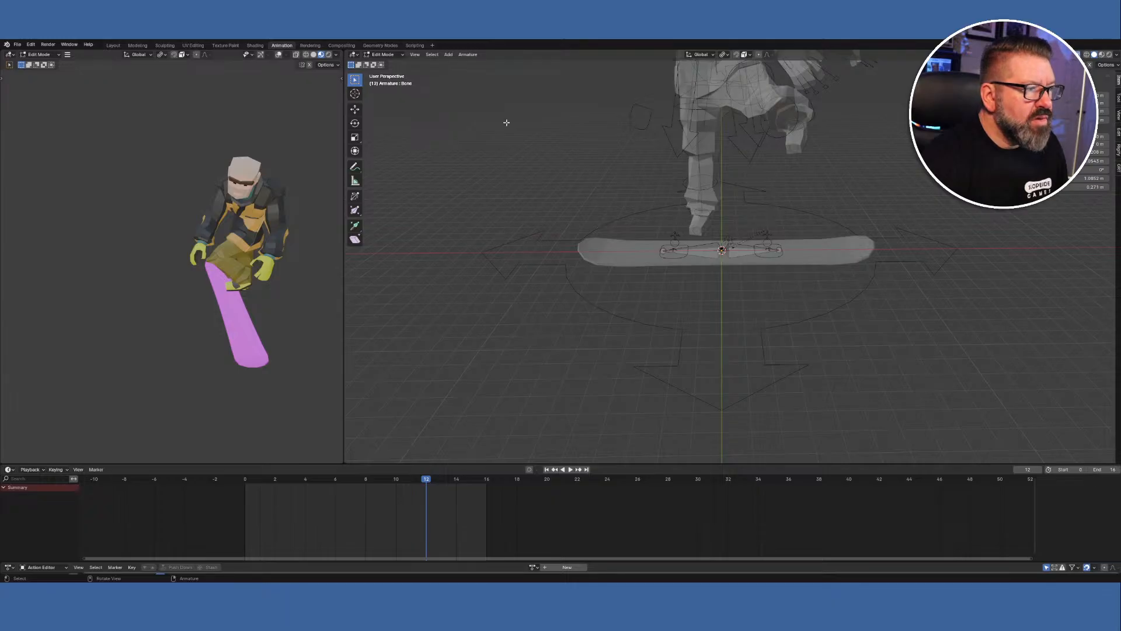
left_click(384, 54)
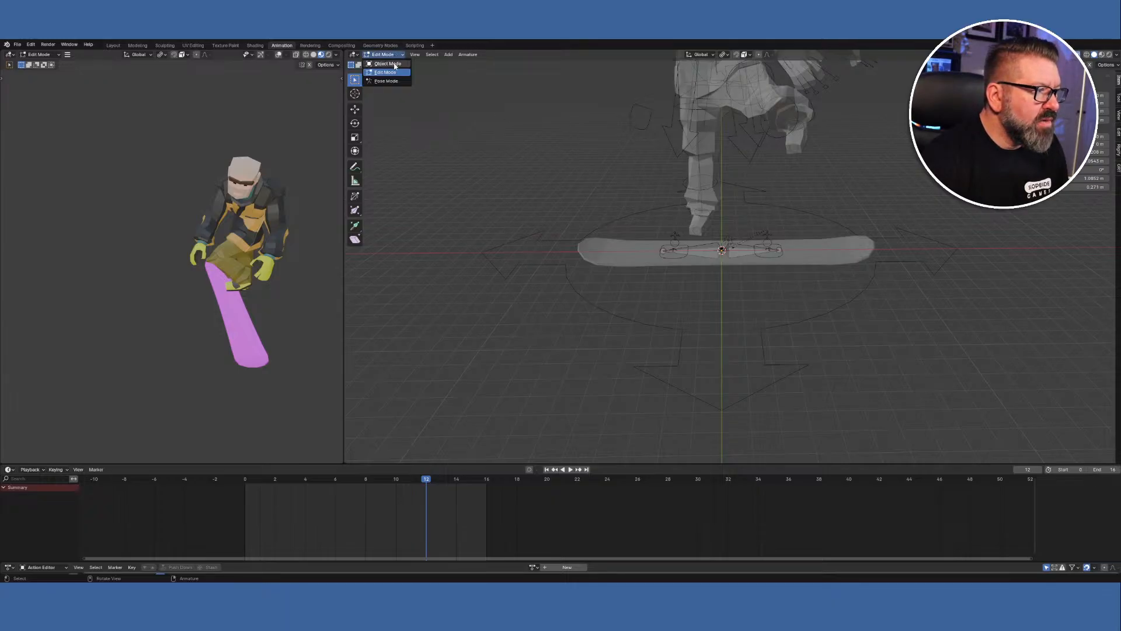
left_click(396, 66)
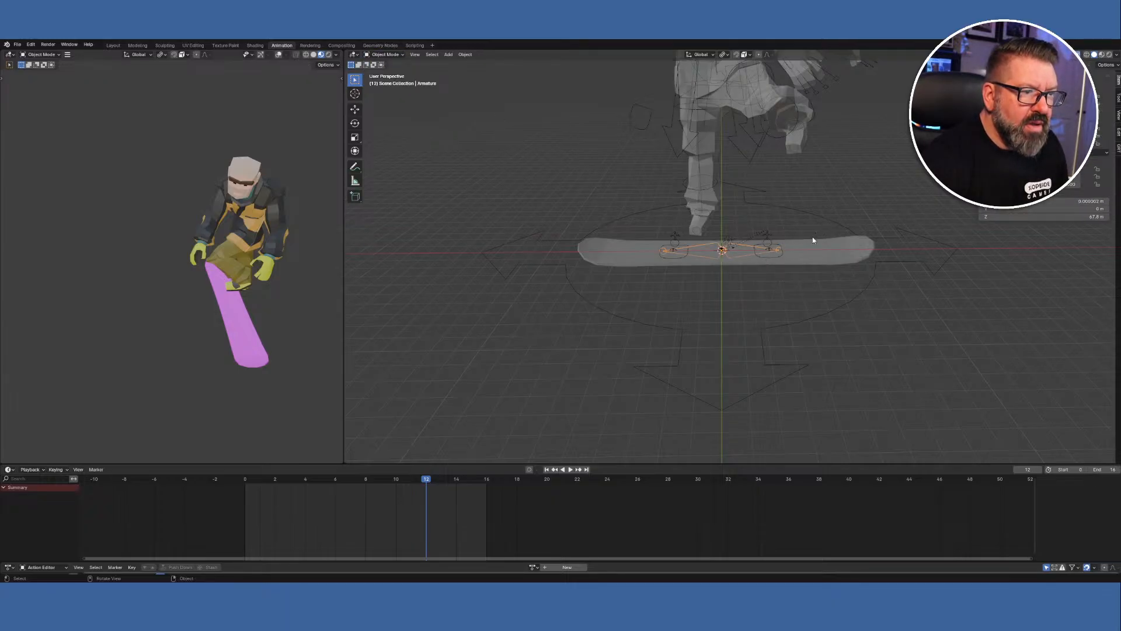
scroll(796, 232, "down", 5)
scroll(792, 232, "up", 6)
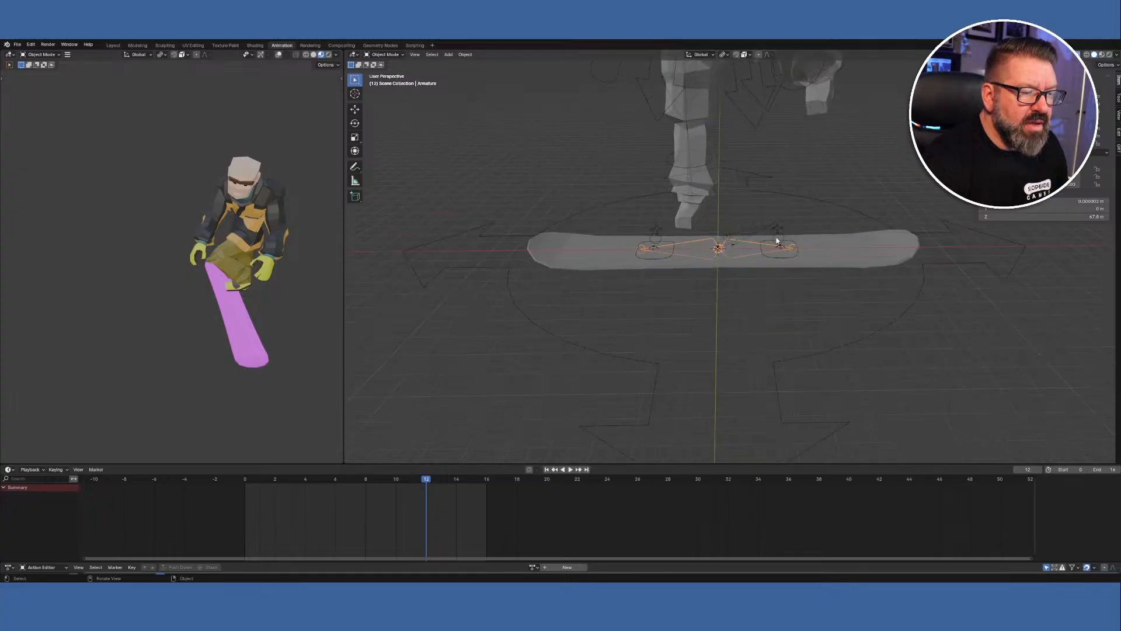
left_click(849, 189)
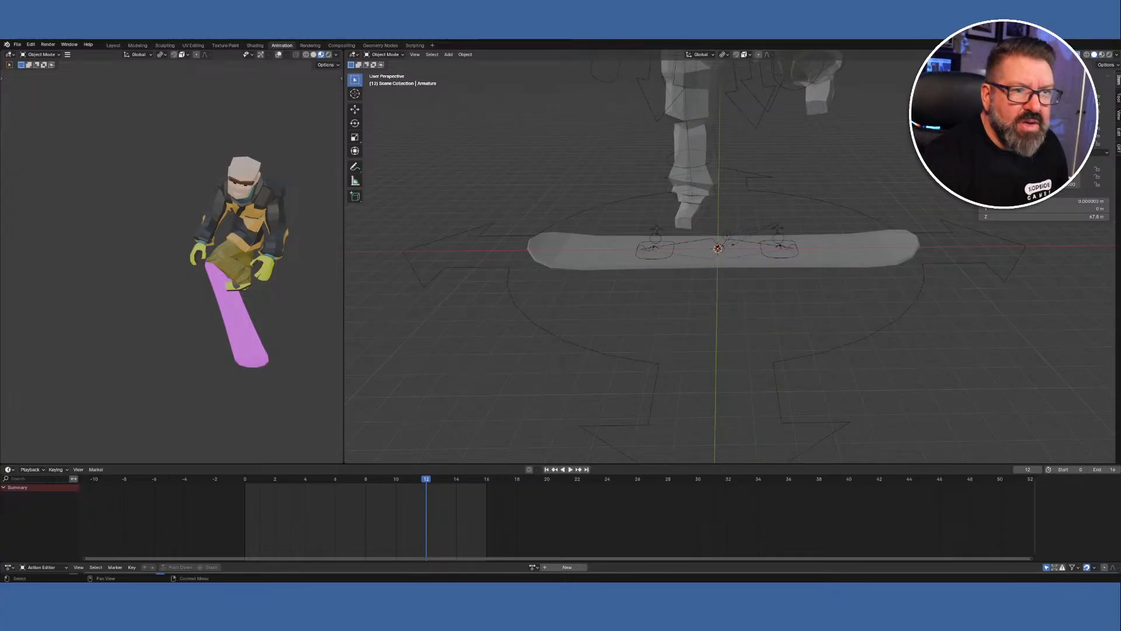
key("alt+z")
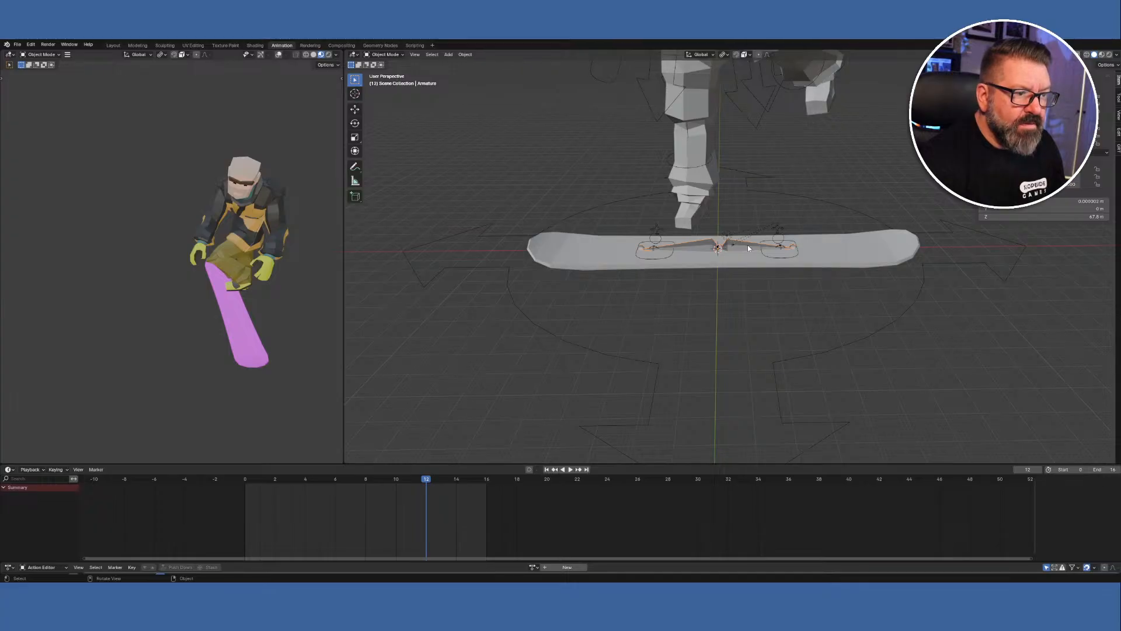
Try to edit the character rig and the snowboard's armature together in Edit Mode.
left_click(774, 261)
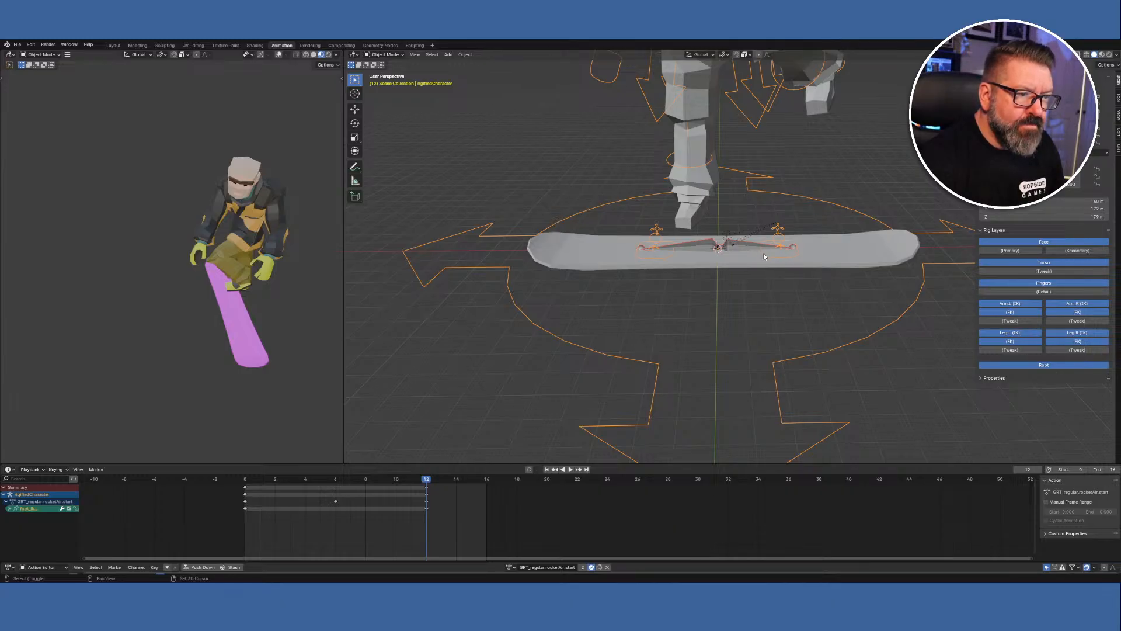
left_click(762, 253, "shift")
left_click(762, 254, "shift")
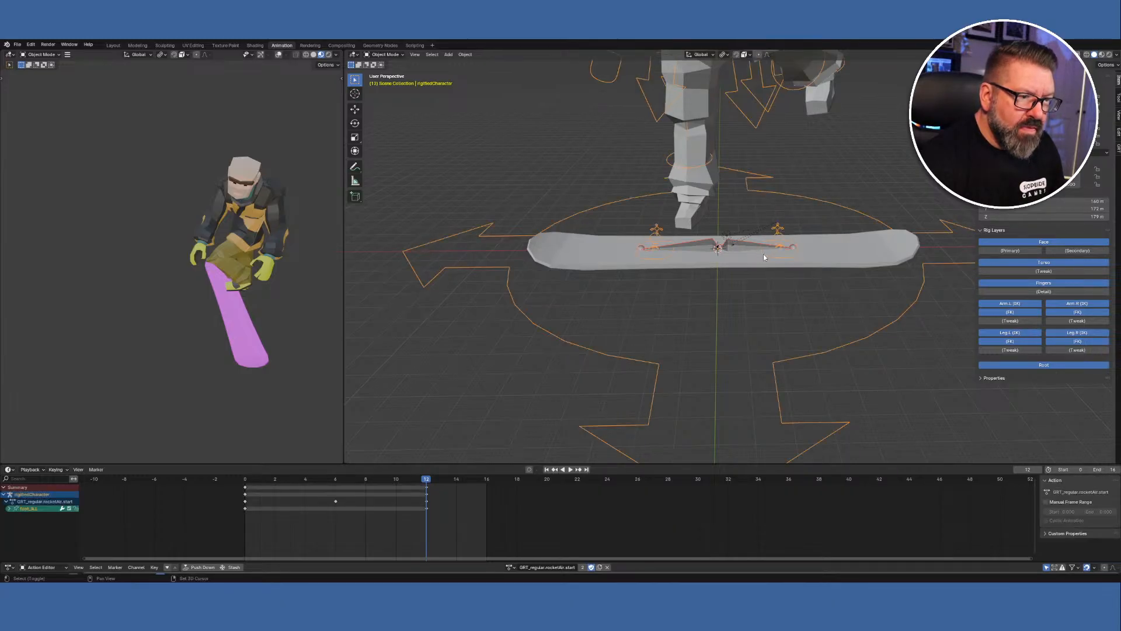
left_click(384, 54)
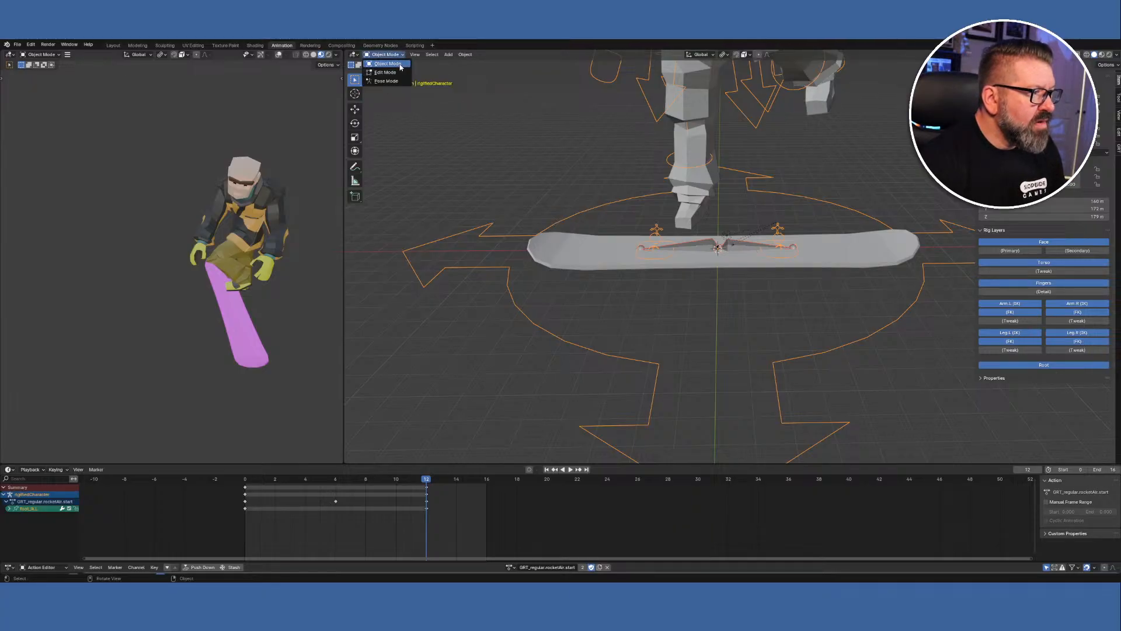
left_click(385, 72)
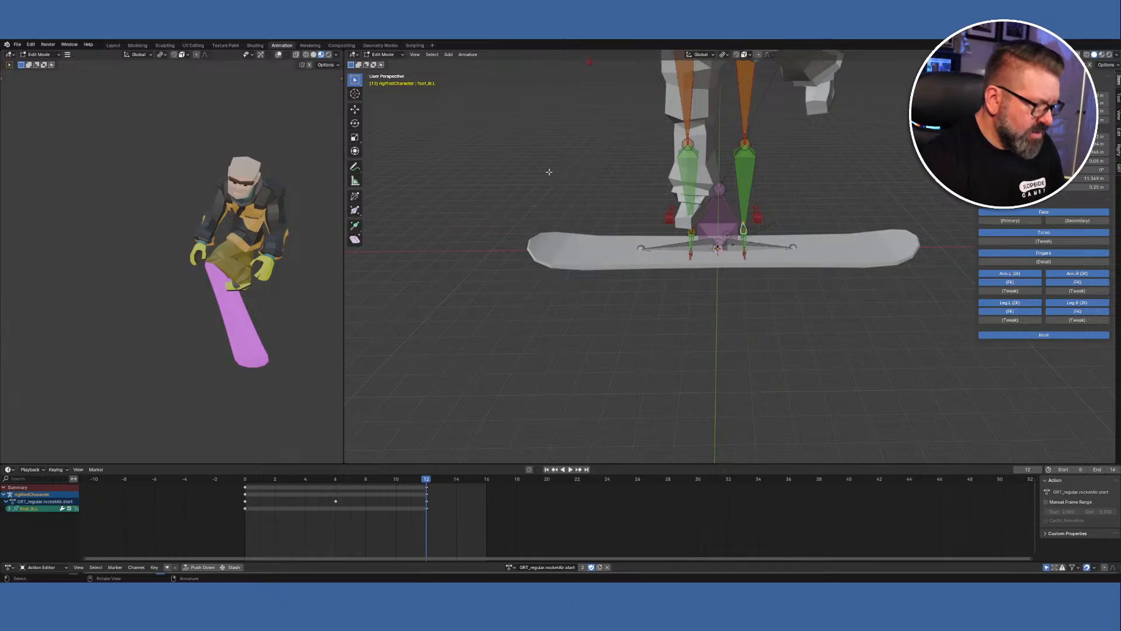
key("Tab")
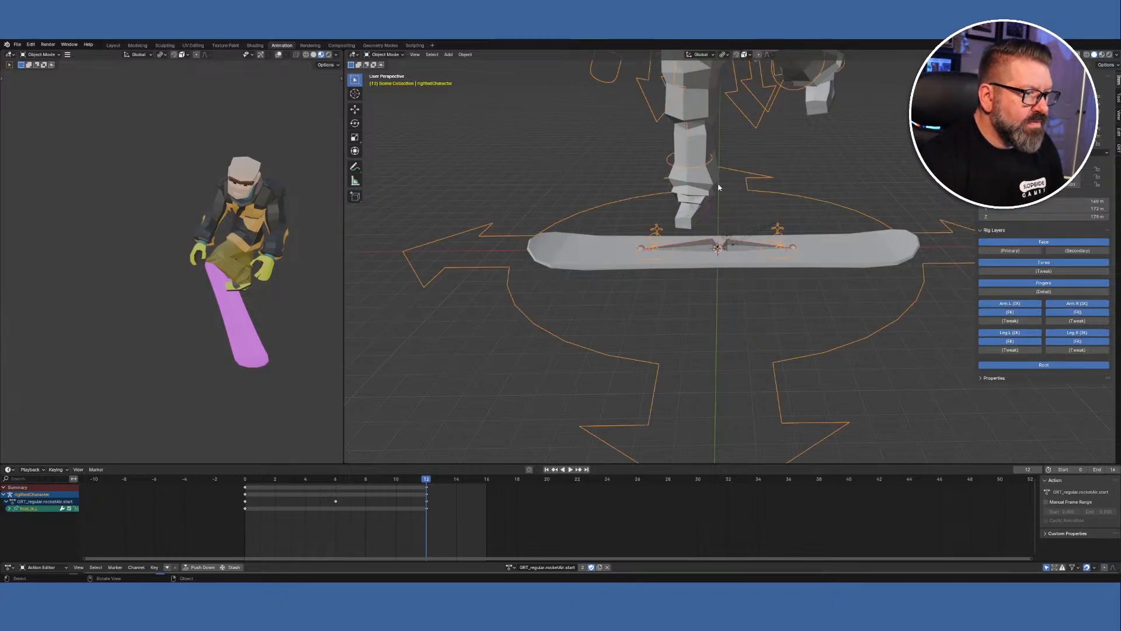
Select the snowboard armature's bone named Bone in Edit Mode, carry the selection into Pose Mode, and return to Object Mode.
left_click(746, 245)
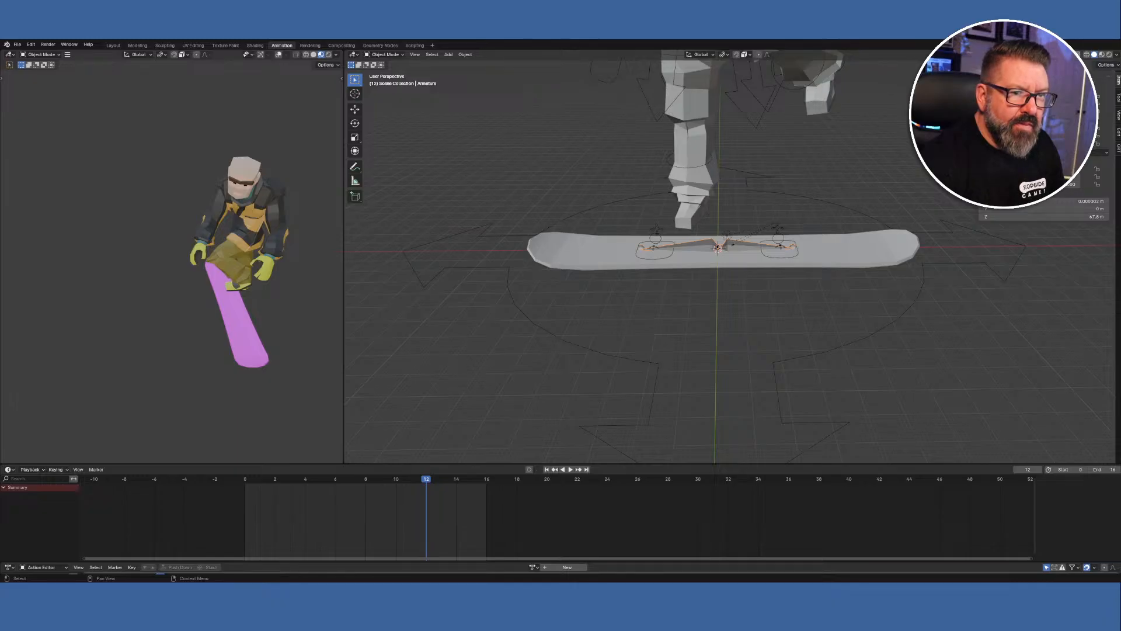
right_click(1119, 150)
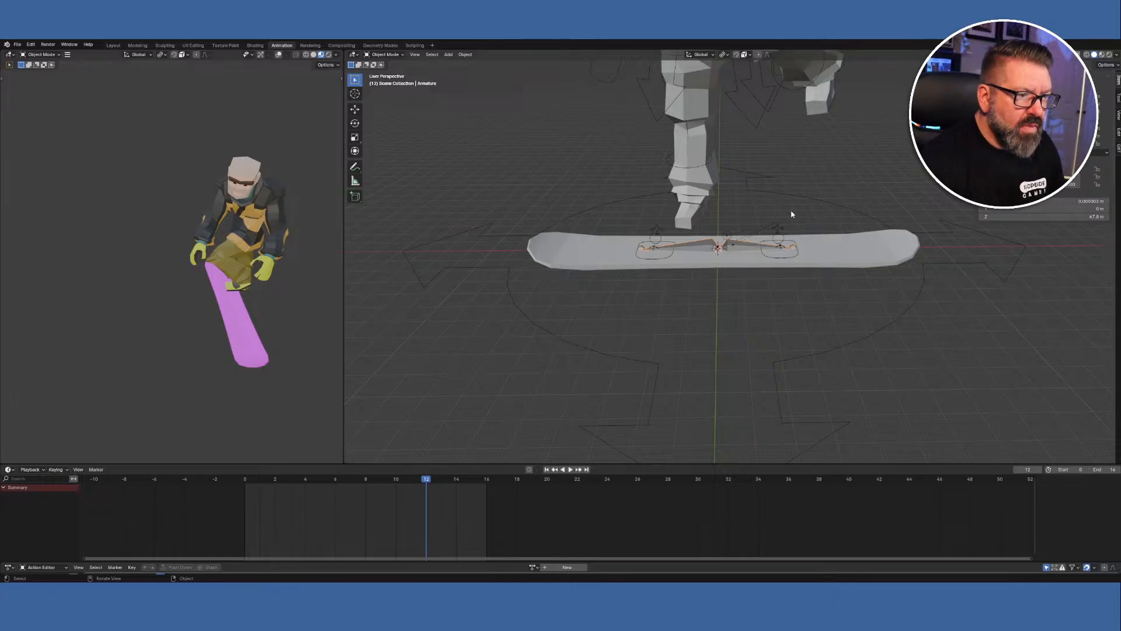
left_click(385, 55)
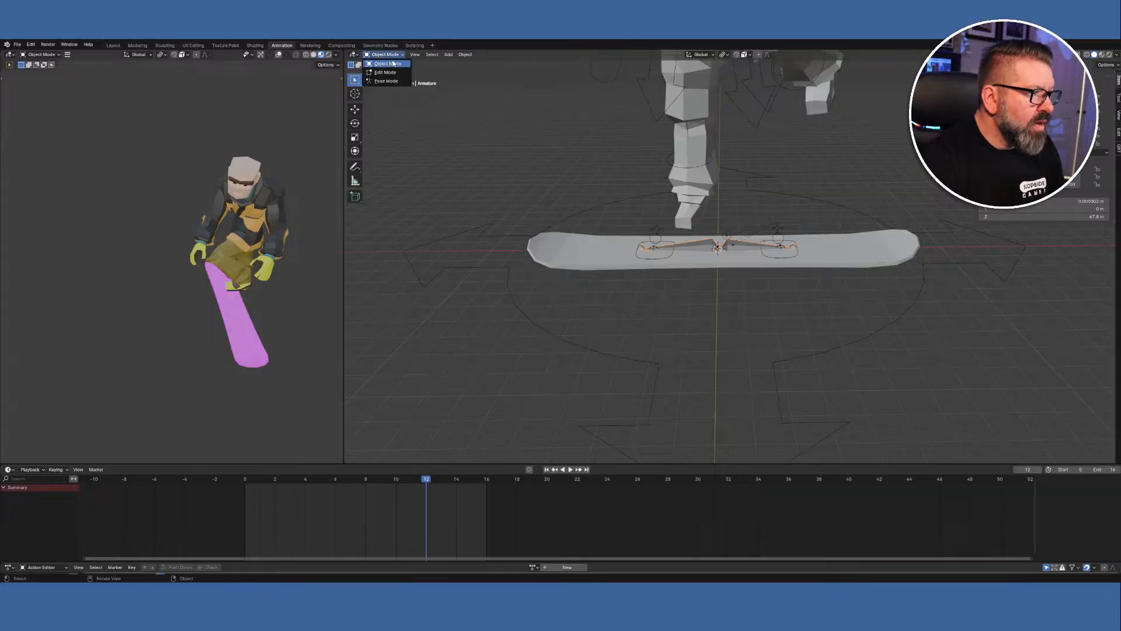
left_click(397, 73)
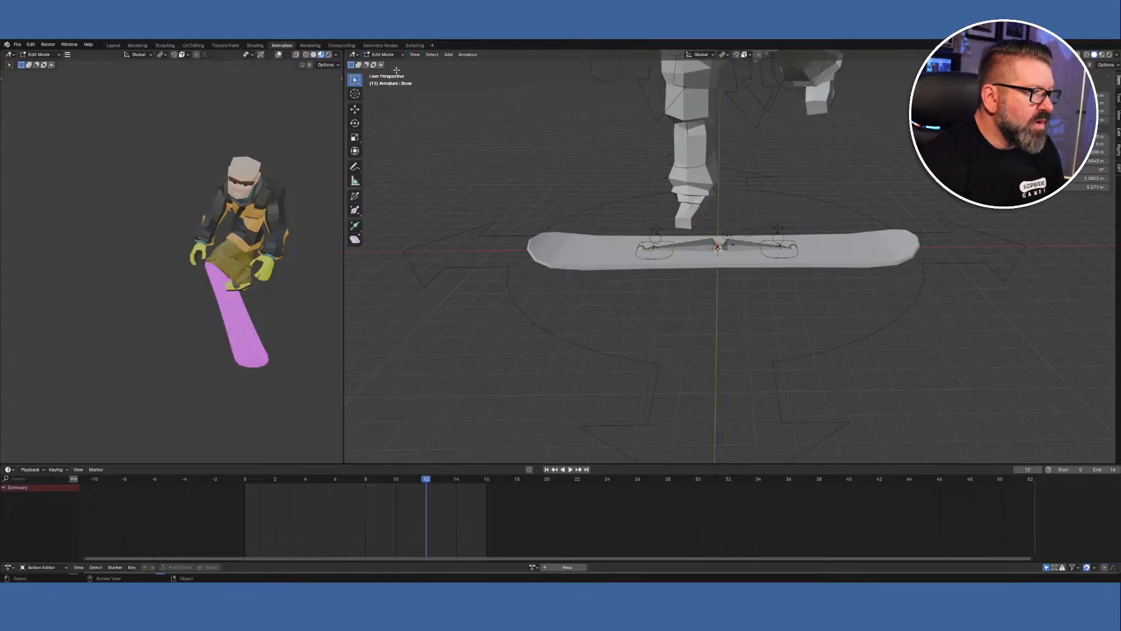
left_click(751, 246)
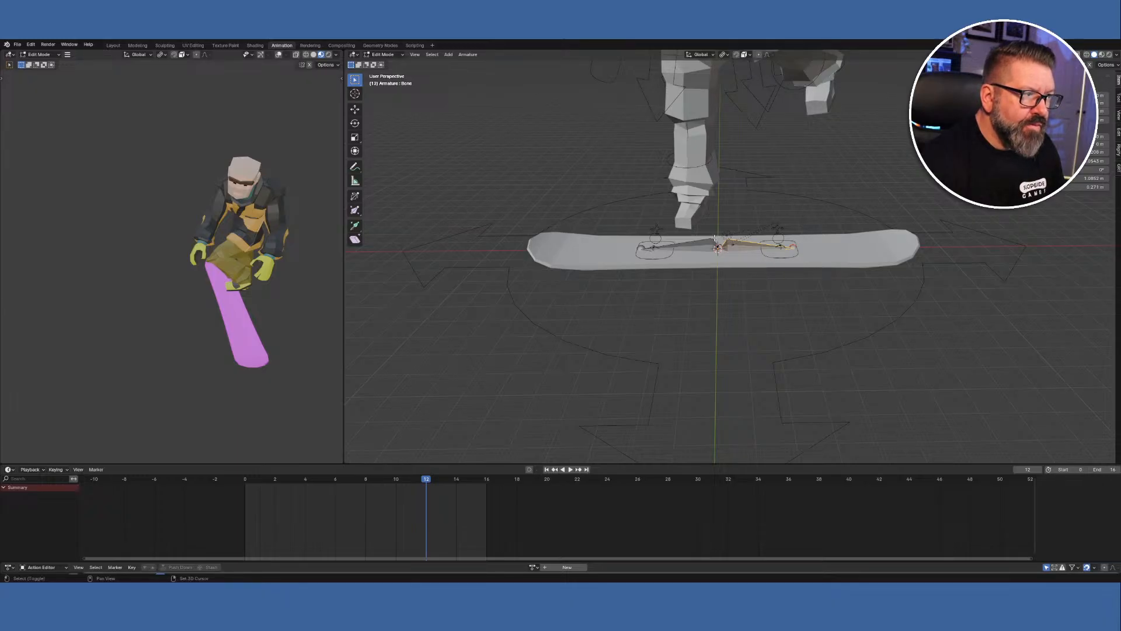
left_click(397, 55)
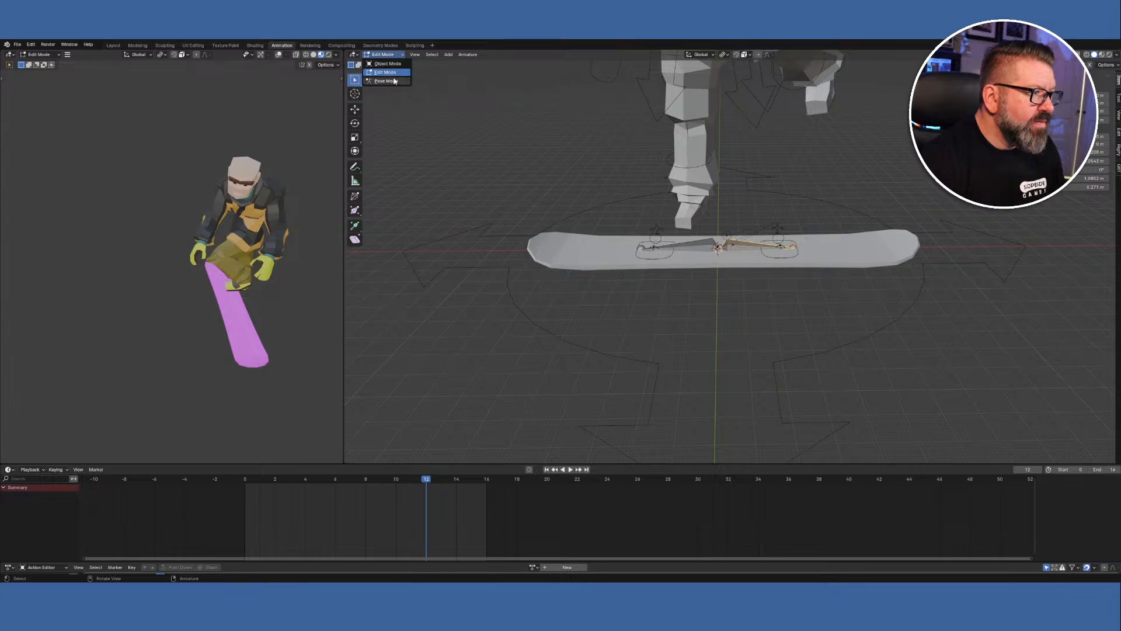
left_click(394, 81)
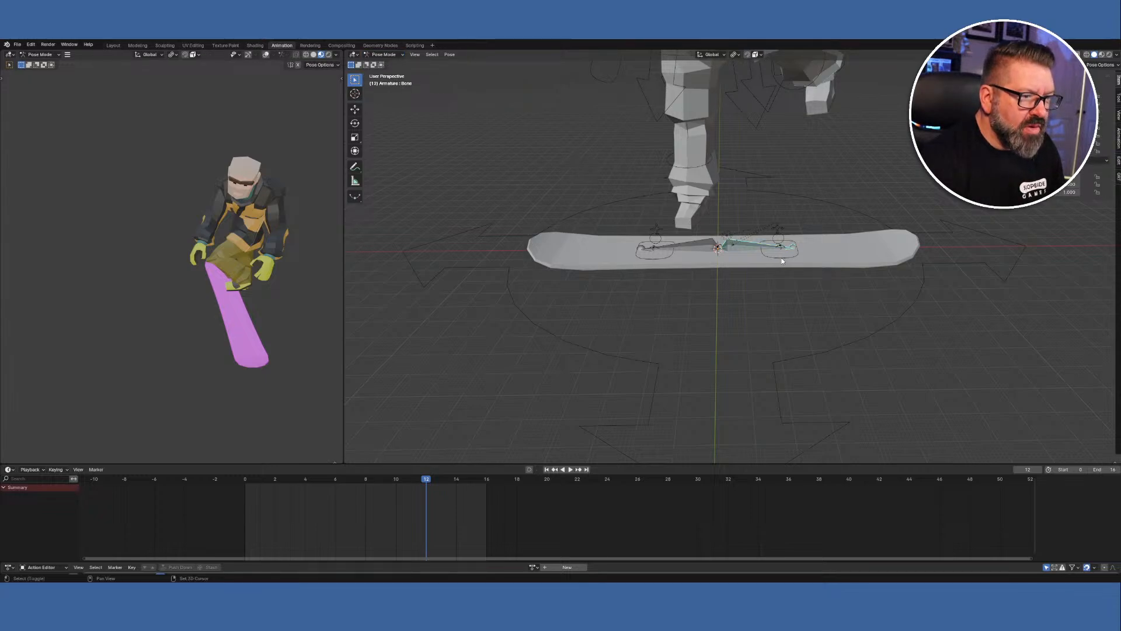
left_click(386, 54)
left_click(385, 66)
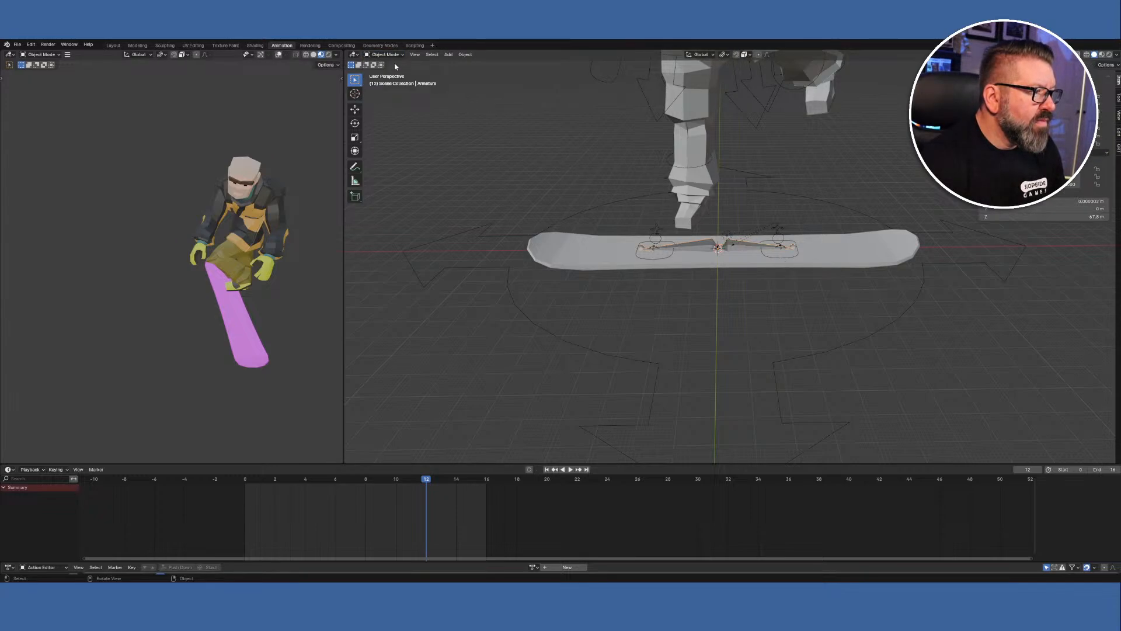
Try to parent the selected character rig and snowboard mesh using the Bone parent type.
left_click(763, 254, "shift")
left_click(762, 253, "shift")
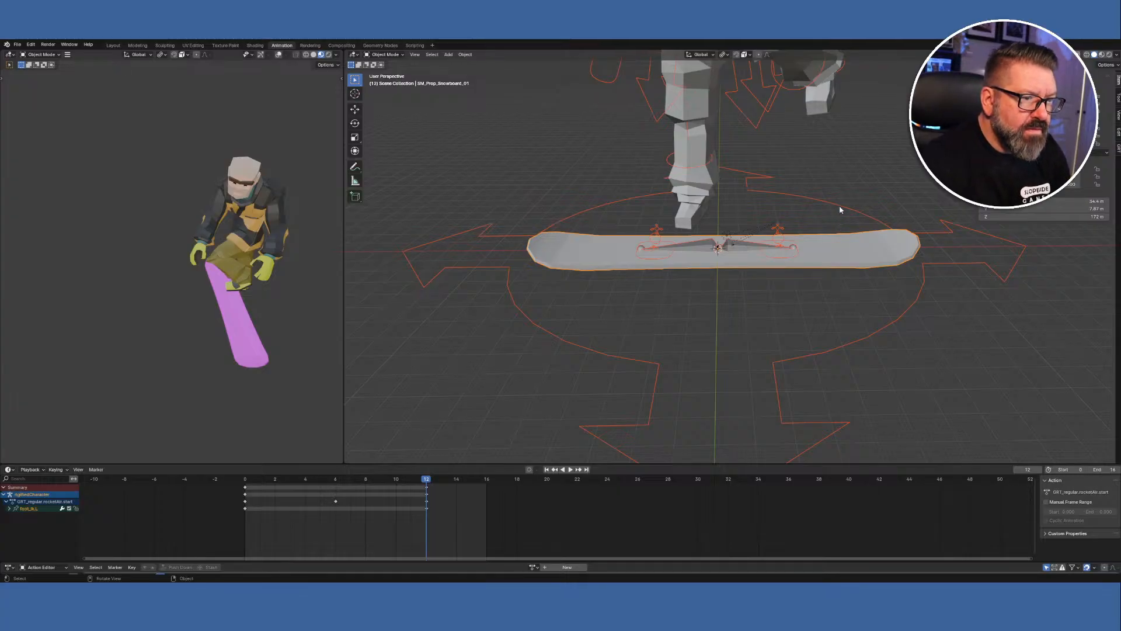
right_click(846, 180)
mouse_move(847, 181)
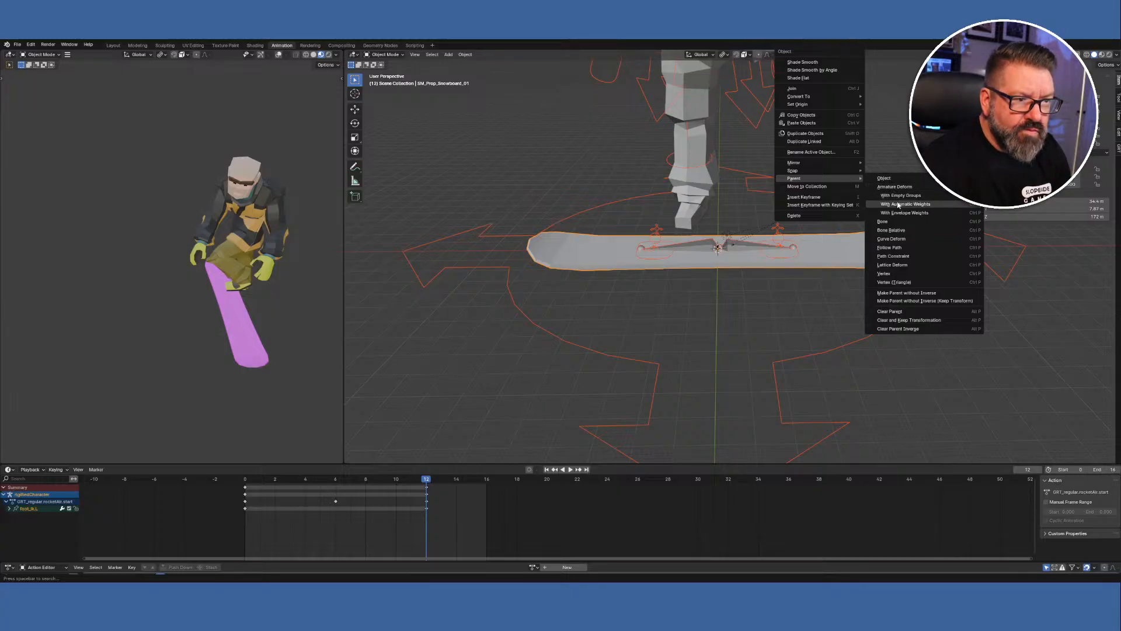
left_click(899, 223)
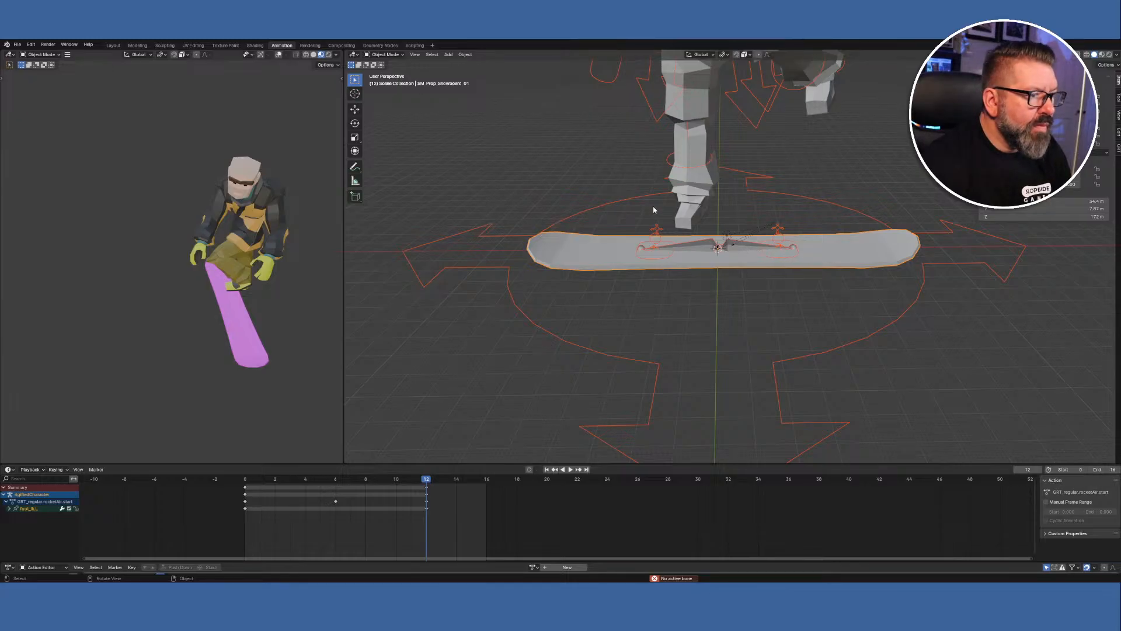
Select Bone.001 and its foot-end joint in the snowboard armature's Edit Mode, and return to Object Mode.
left_click(743, 248)
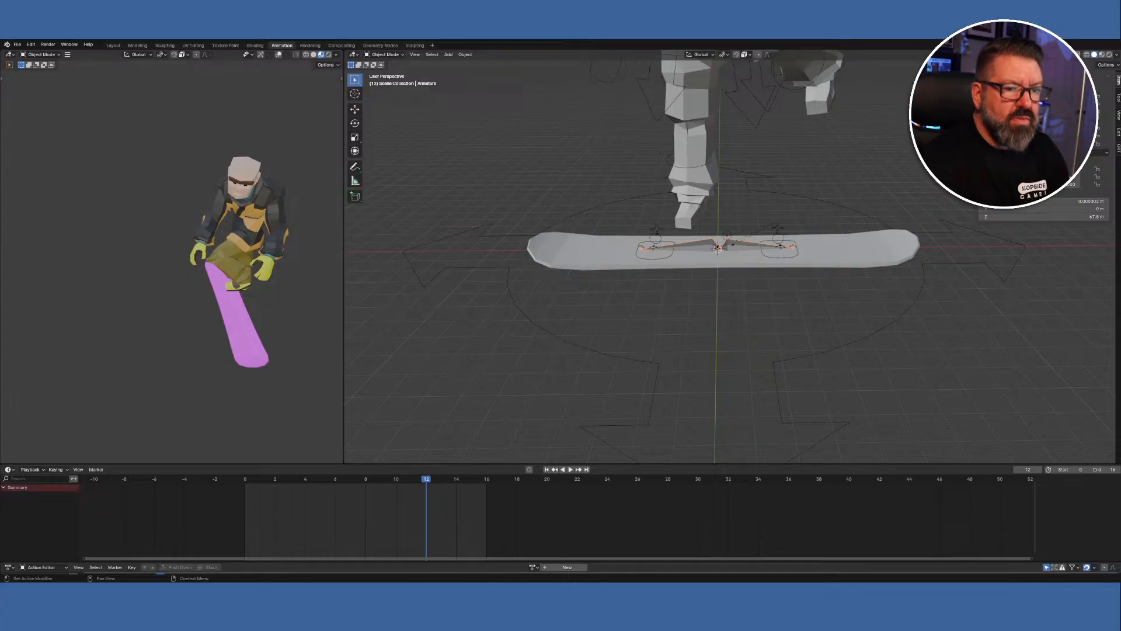
right_click(707, 248)
mouse_move(708, 248)
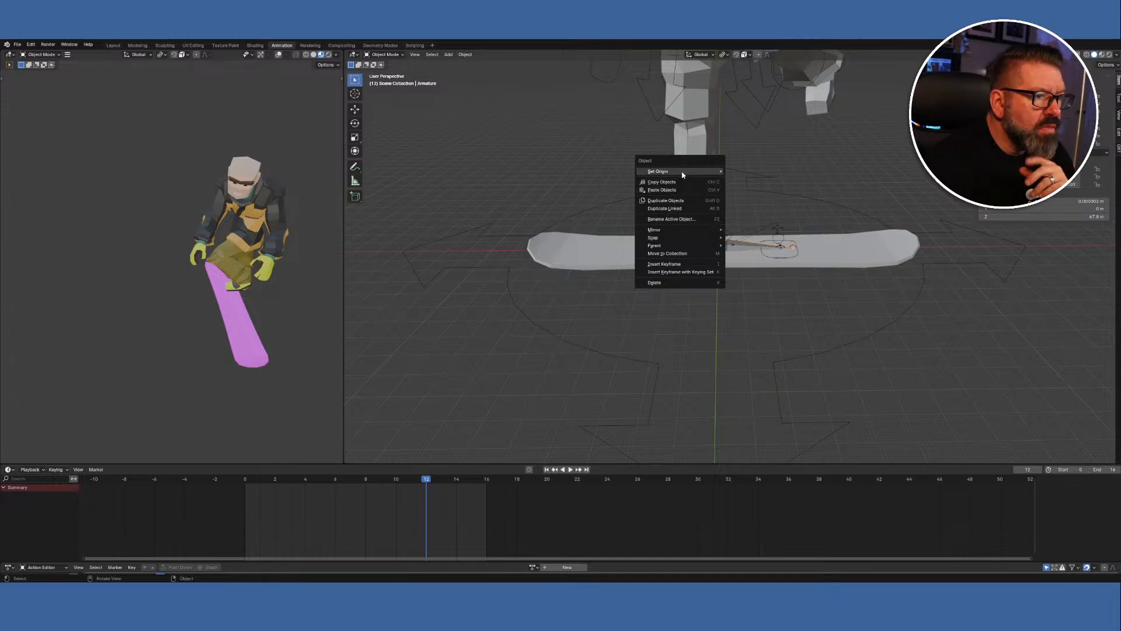
mouse_move(685, 173)
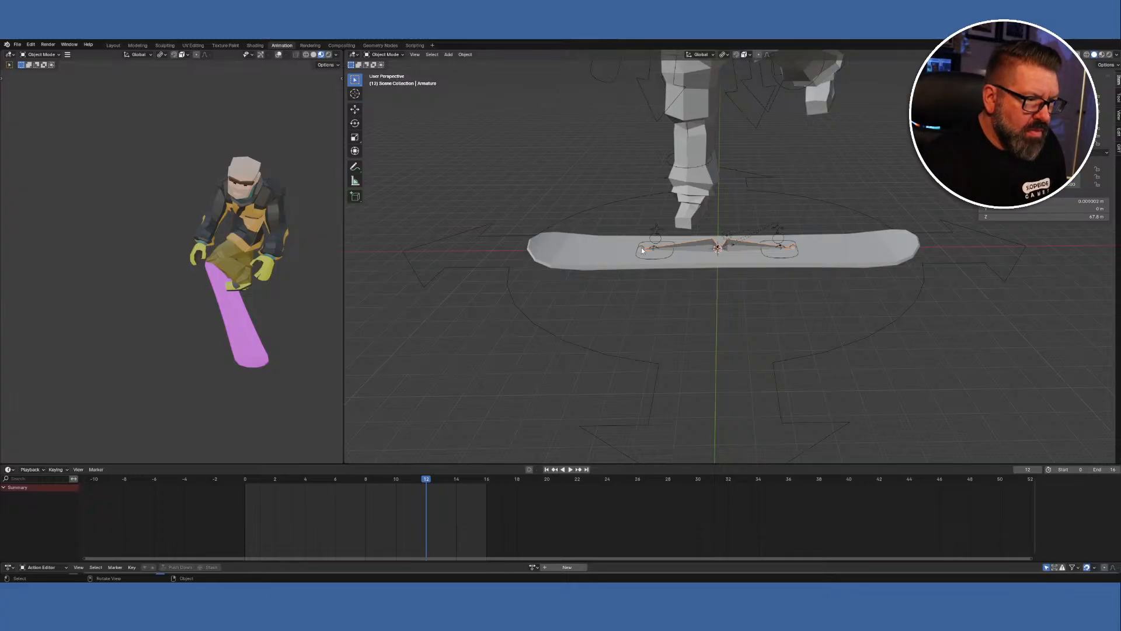
left_click(401, 55)
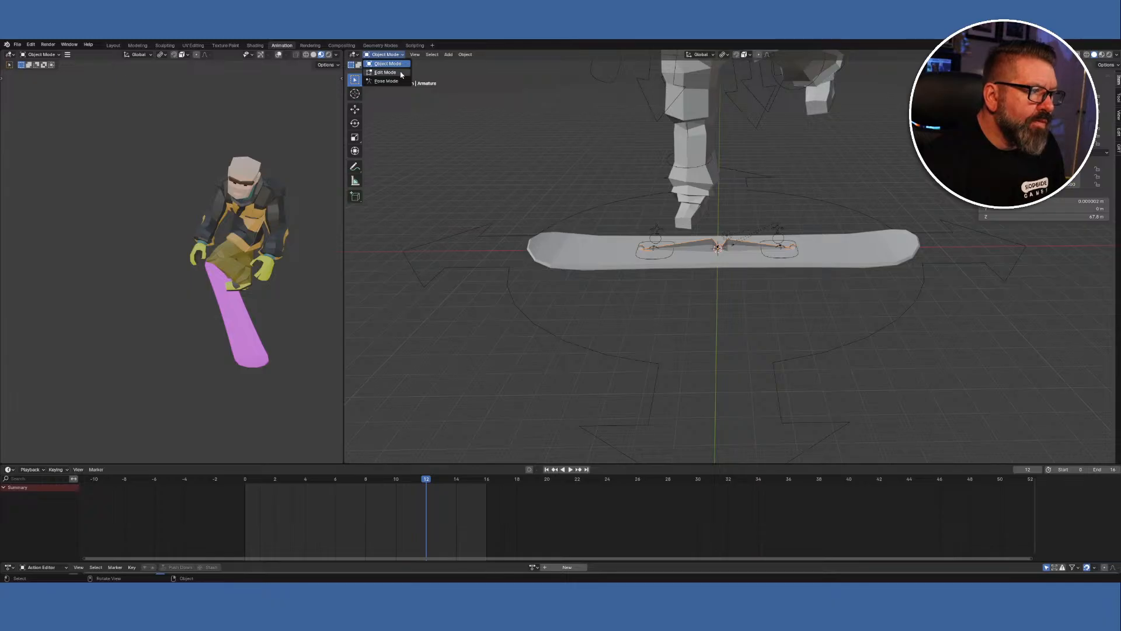
left_click(400, 73)
left_click(658, 248)
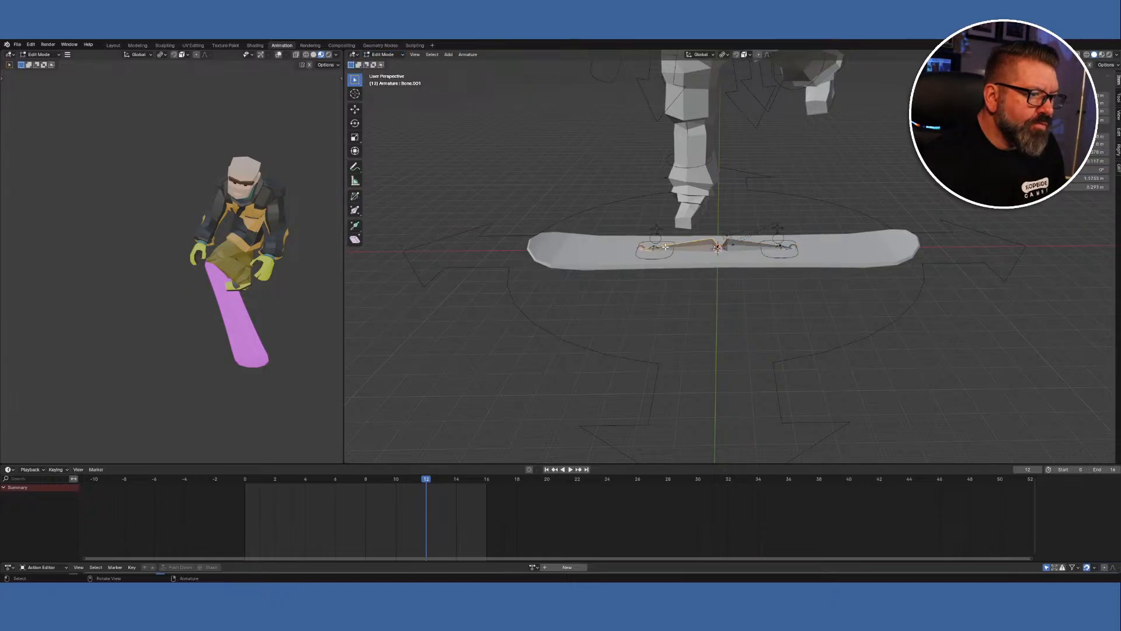
left_click(641, 247)
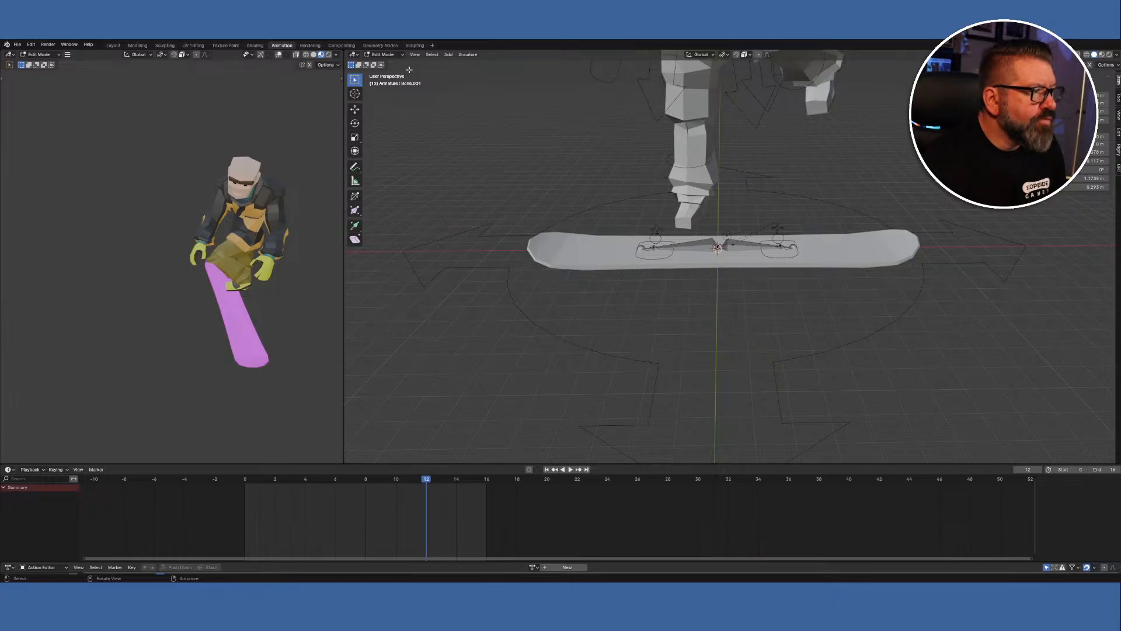
left_click(397, 55)
left_click(385, 63)
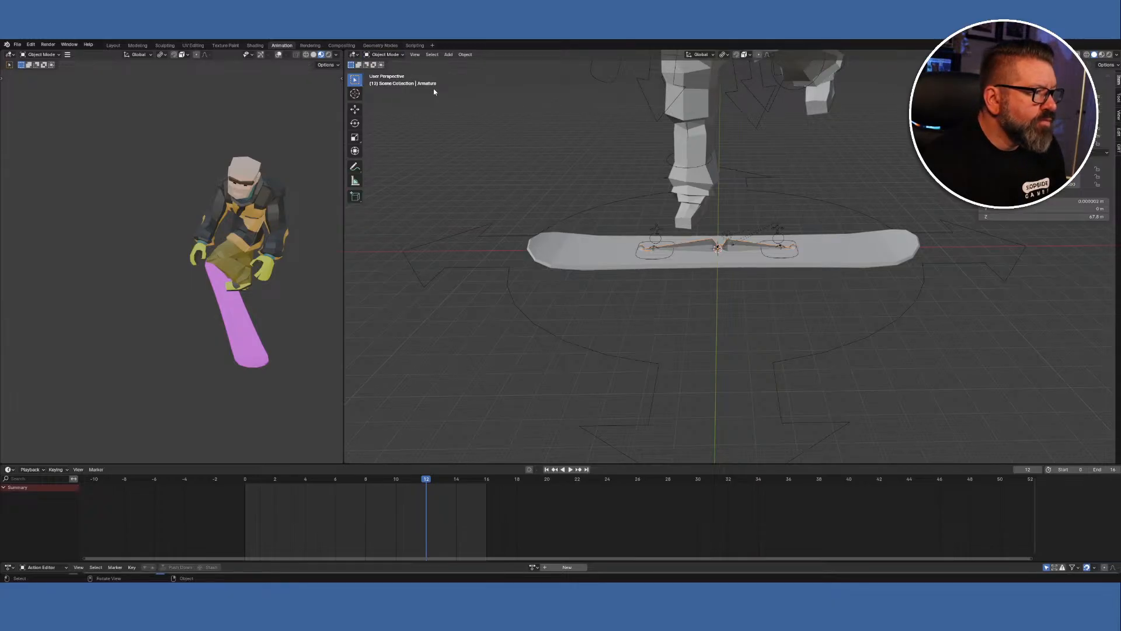
Try again to bone-parent the character rig and snowboard mesh, with both selected in Object Mode.
left_click(636, 258, "shift")
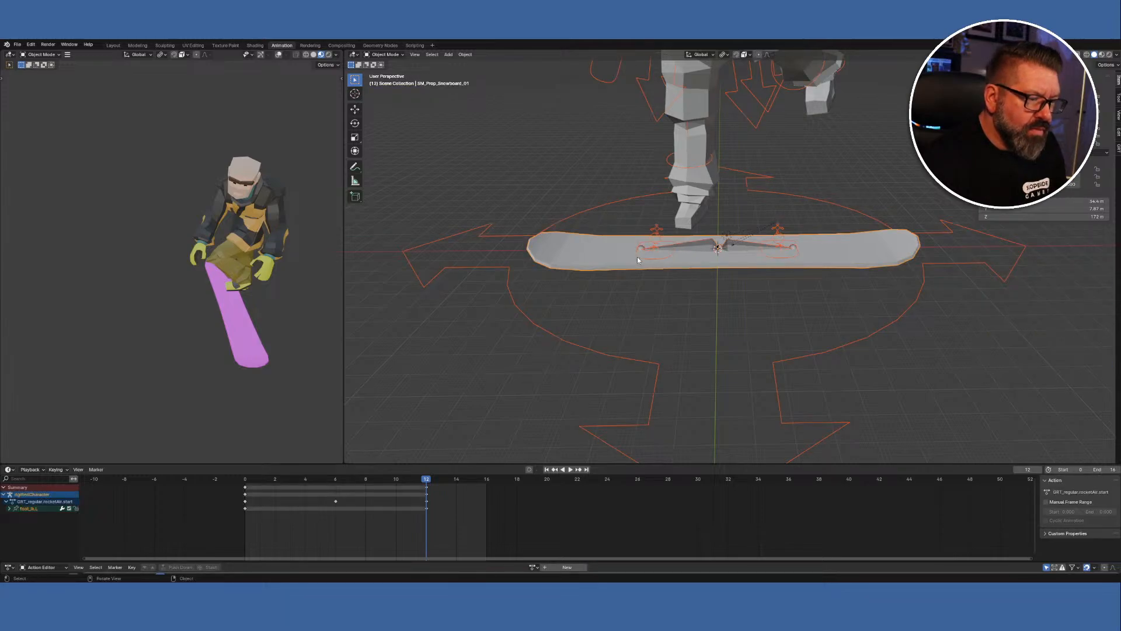
right_click(620, 230)
mouse_move(620, 222)
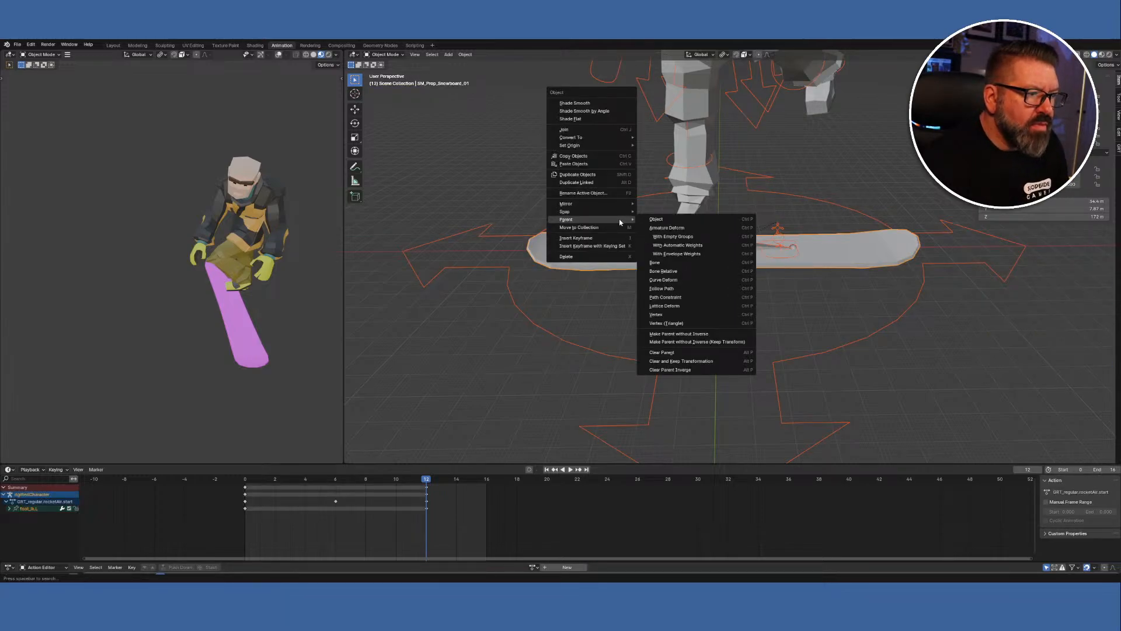
left_click(674, 264)
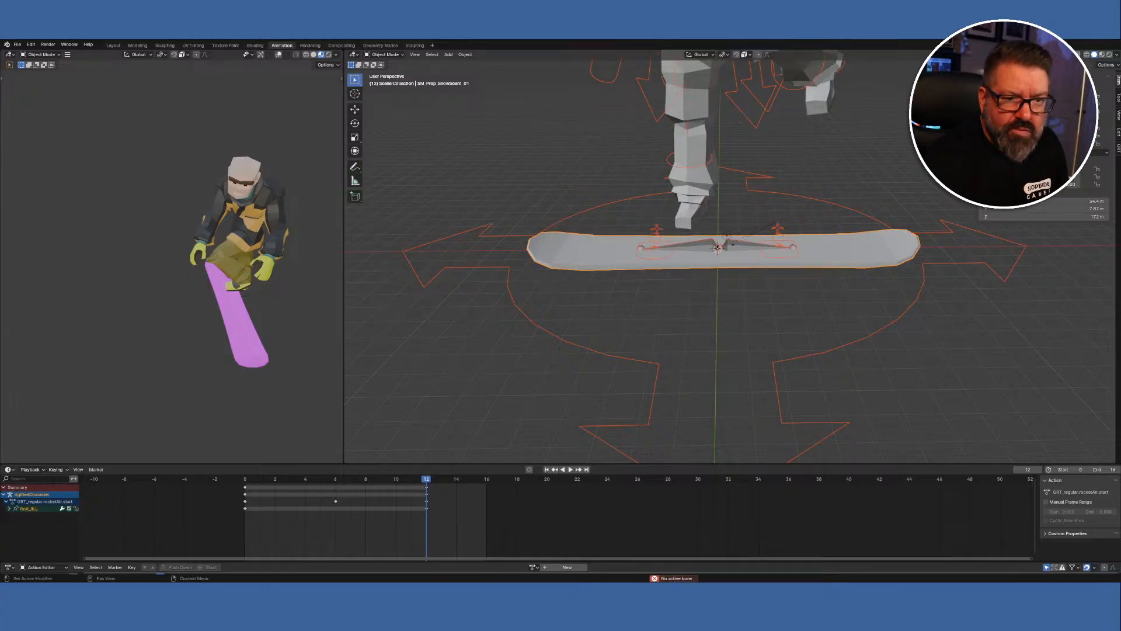
Split Bone.001 off from the other bone in the snowboard armature's Edit Mode and check that each bone selects separately.
left_click(695, 244)
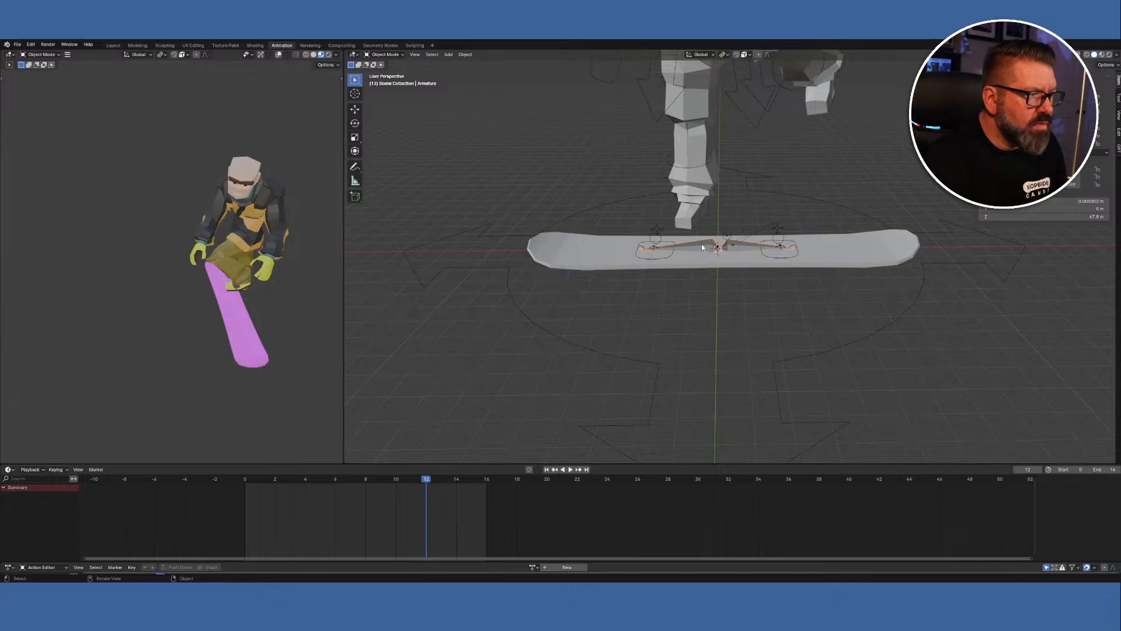
left_click(385, 54)
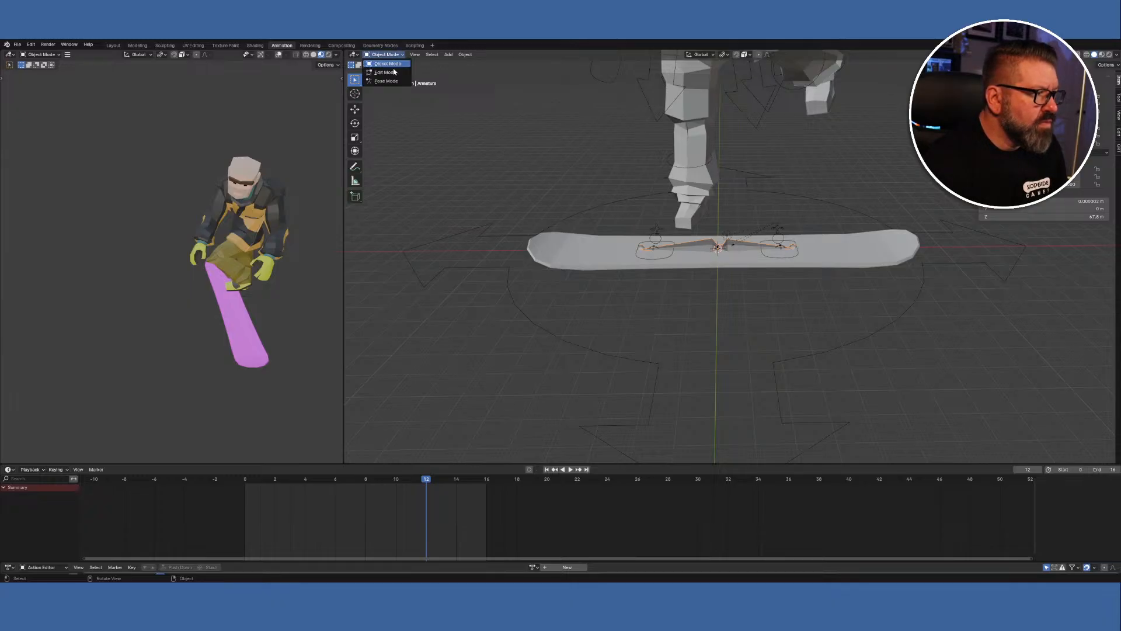
left_click(384, 72)
left_click(706, 244)
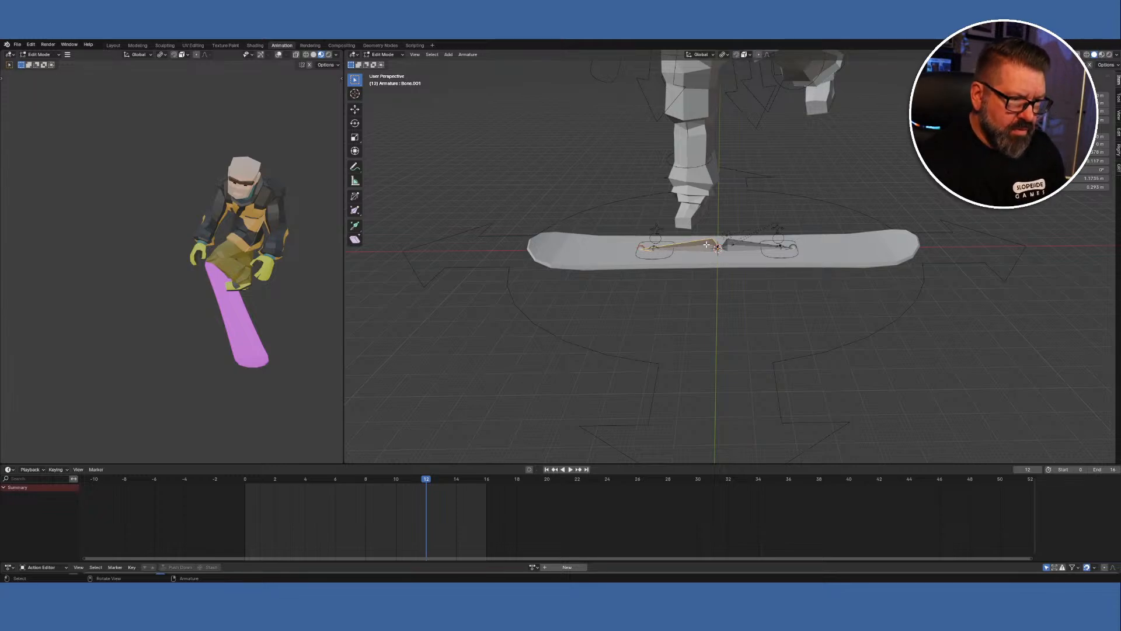
key("x")
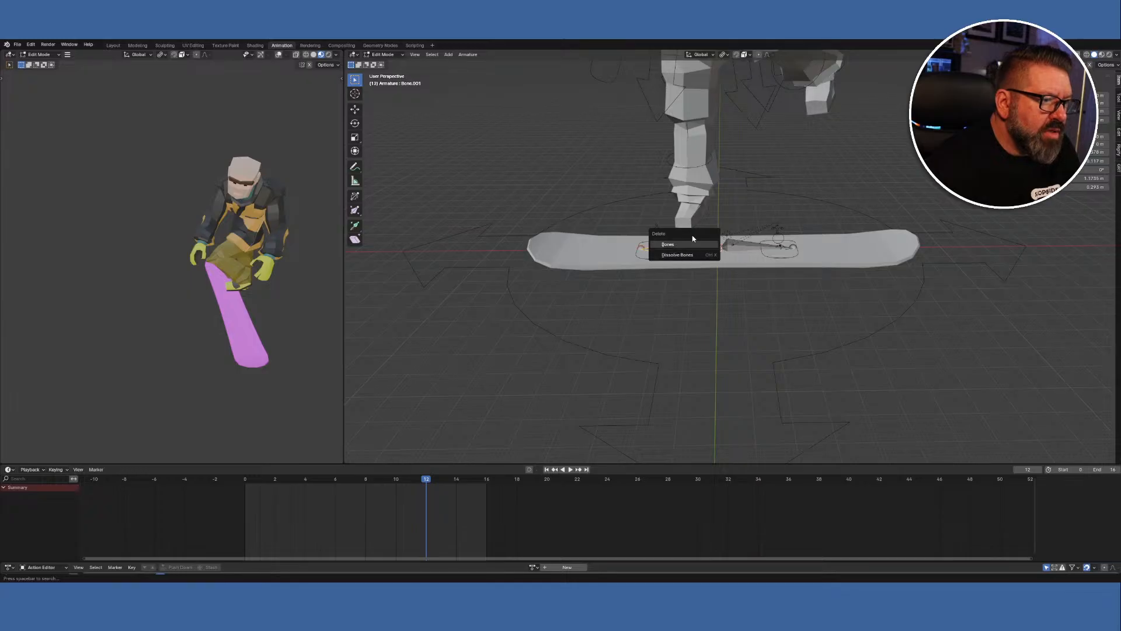
key("Escape")
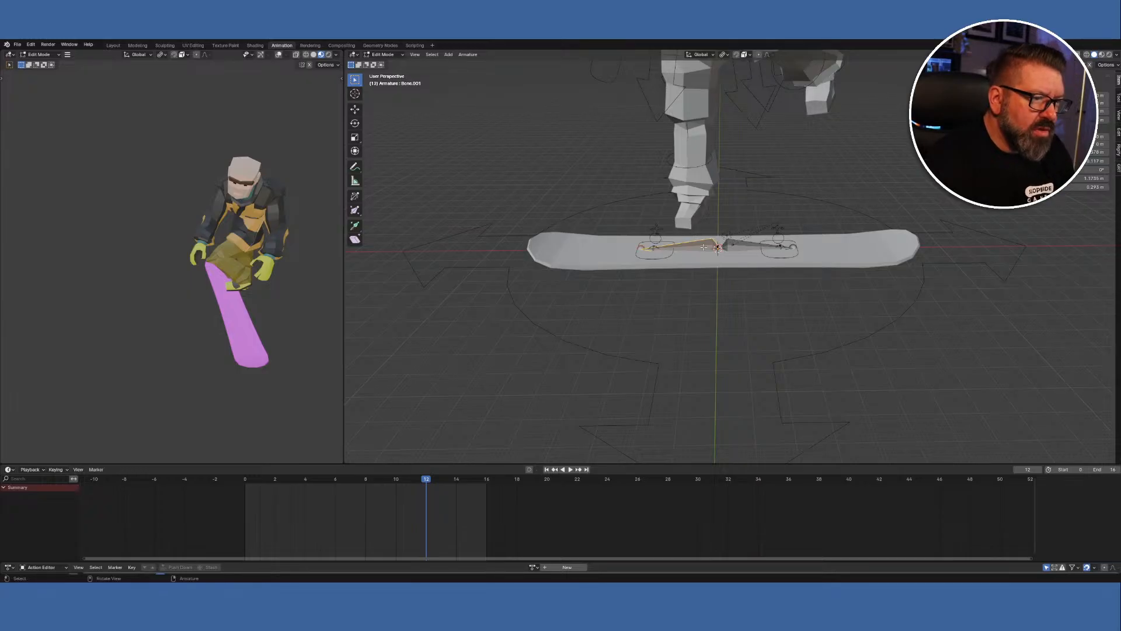
right_click(704, 246)
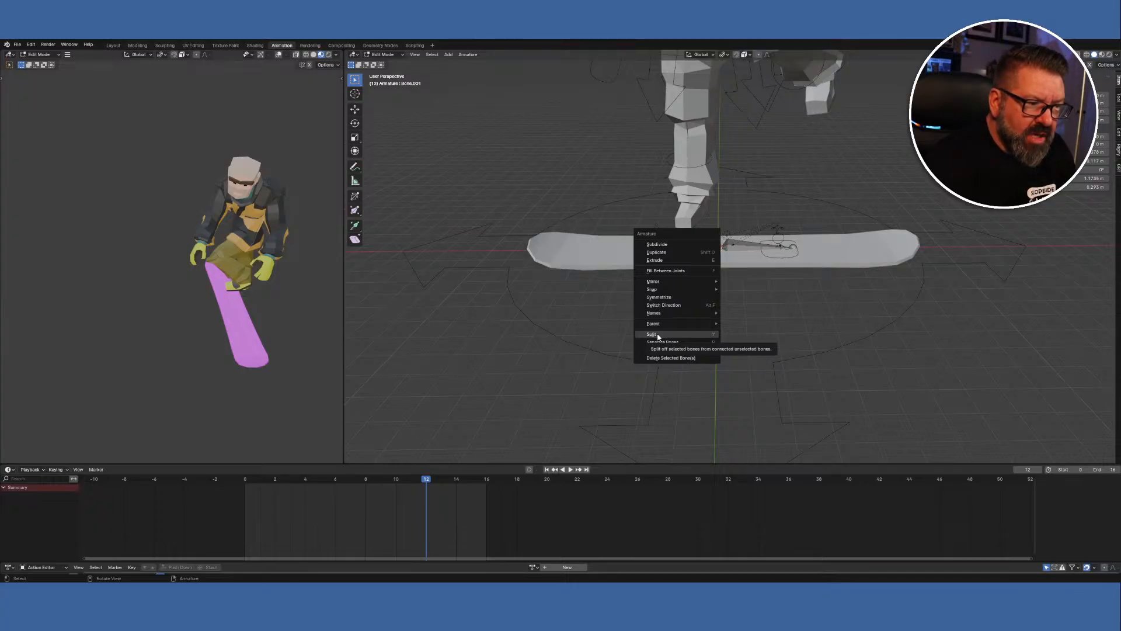
left_click(657, 335)
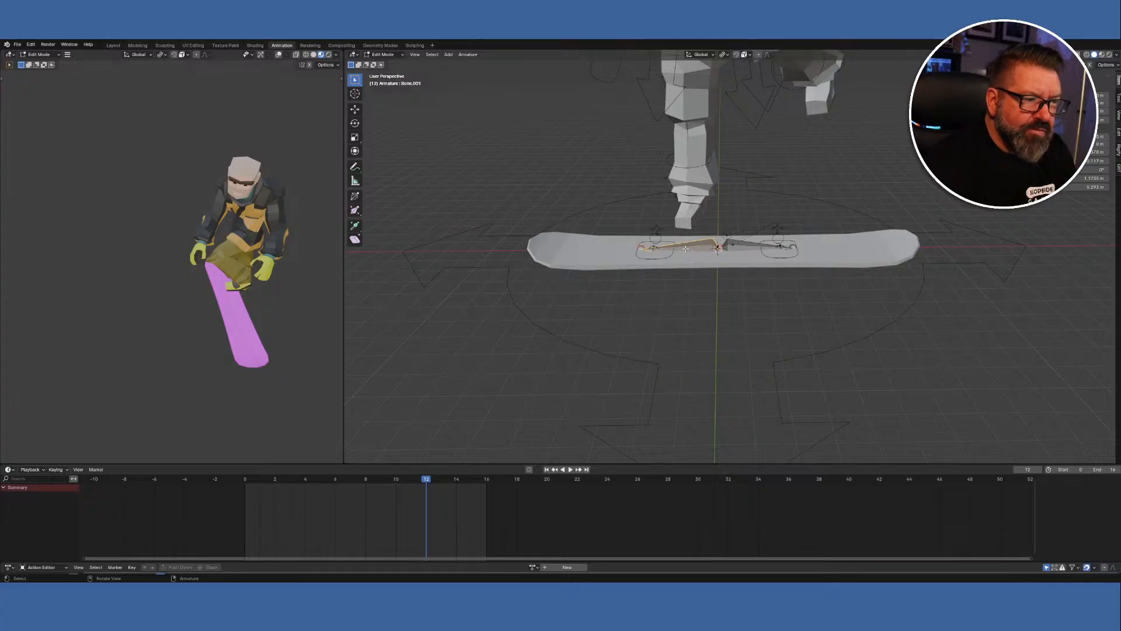
left_click(750, 246)
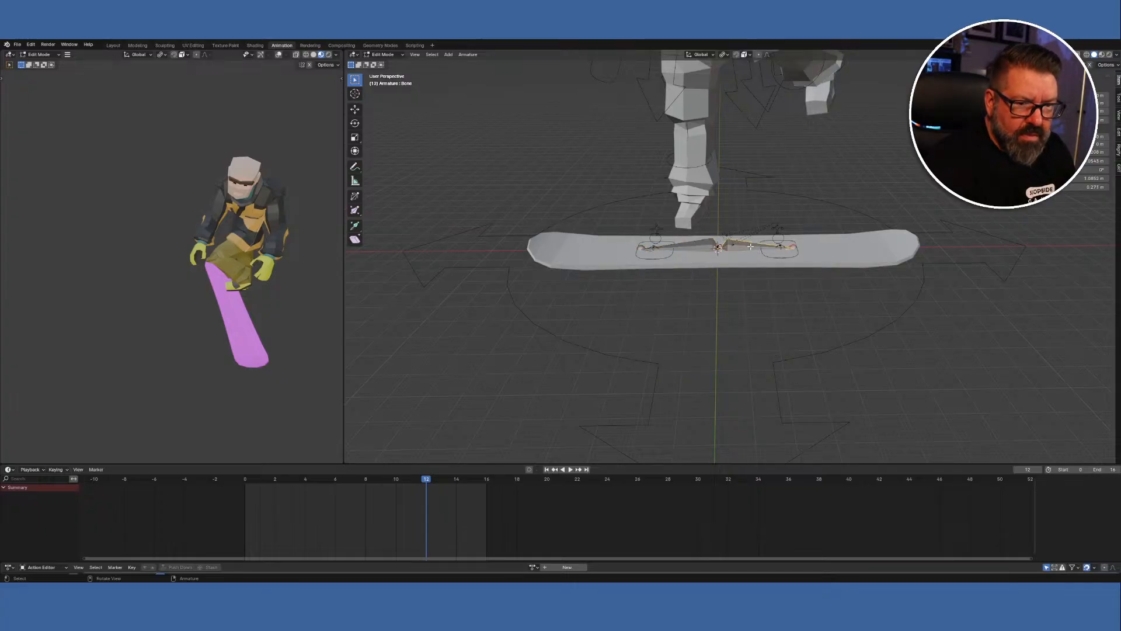
left_click(703, 247)
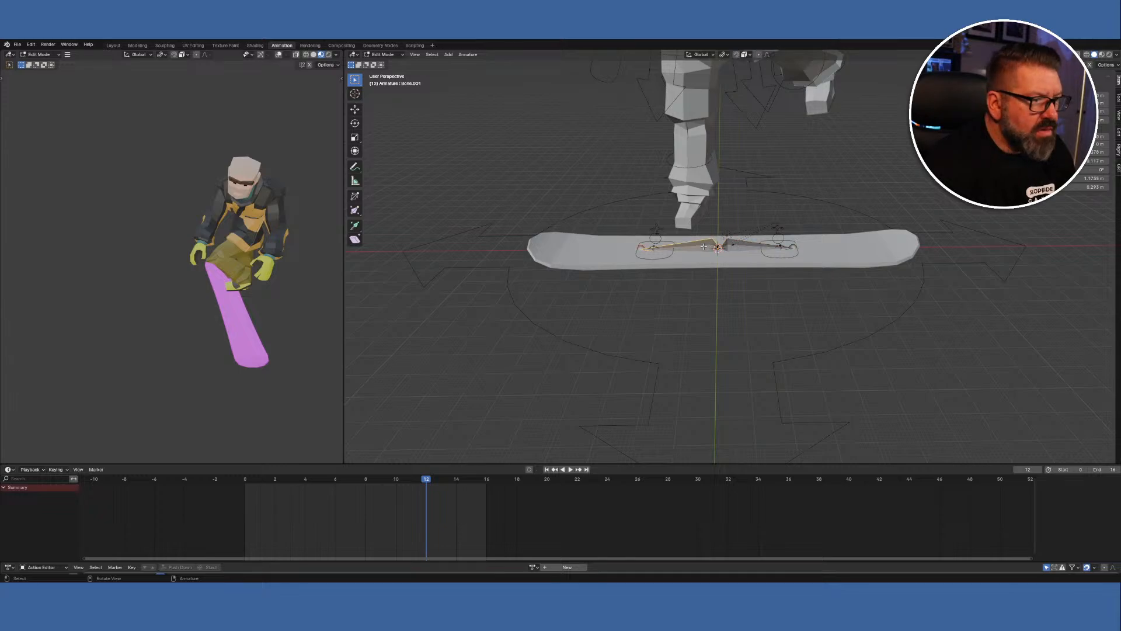
Move Bone.001's joint at the centre of the snowboard slightly in the negative X direction, away from the other bone.
scroll(720, 252, "up", 4)
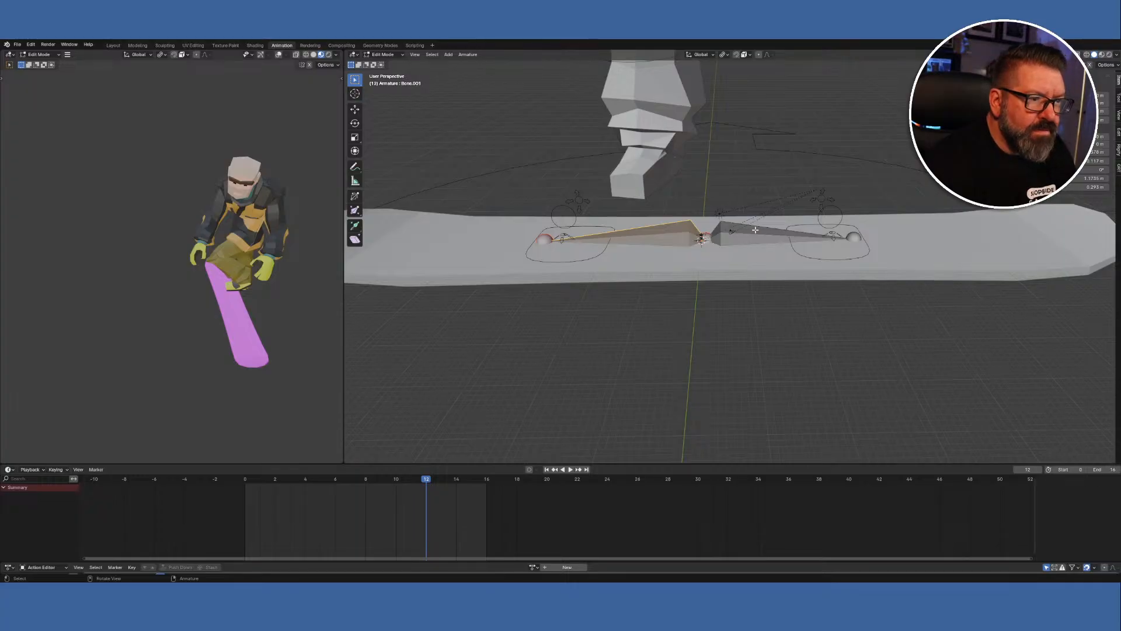
key("alt+a")
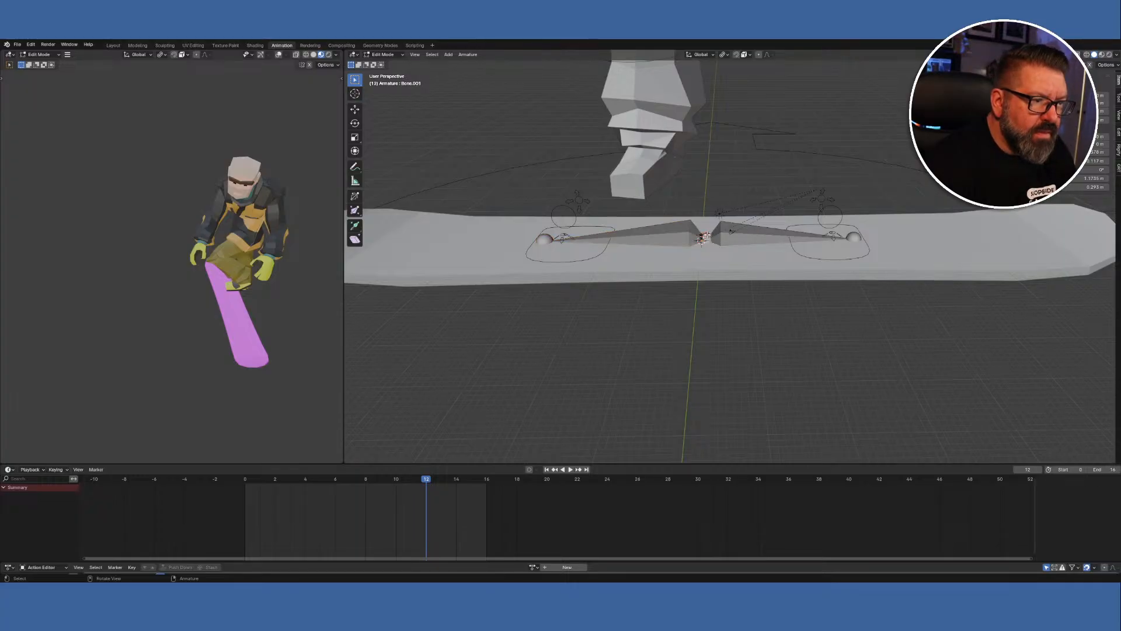
key("g")
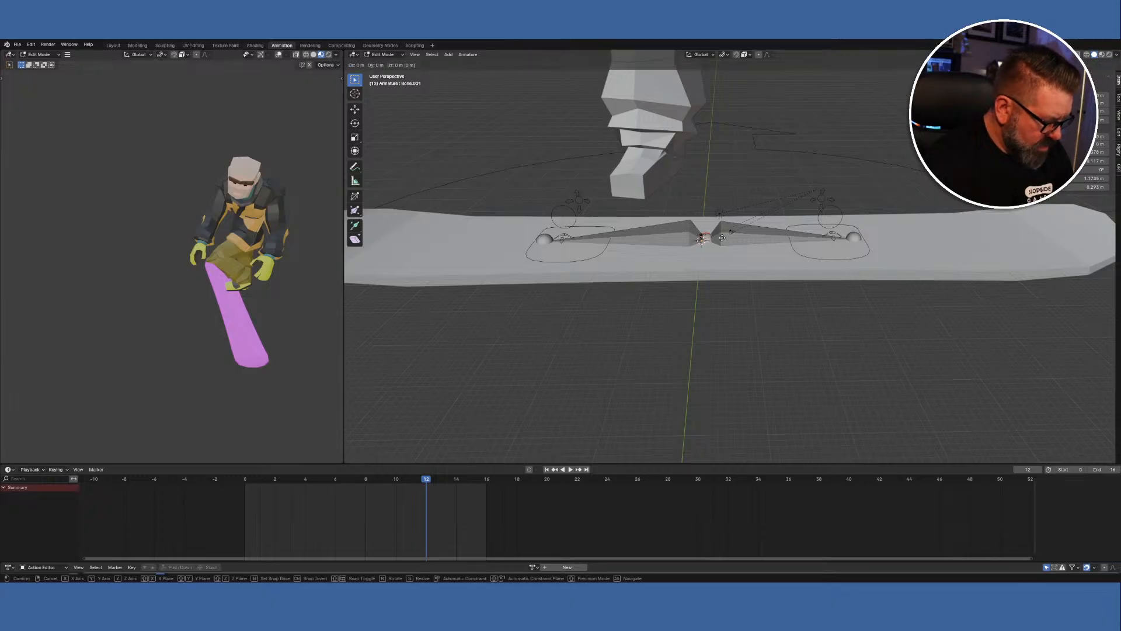
key("x")
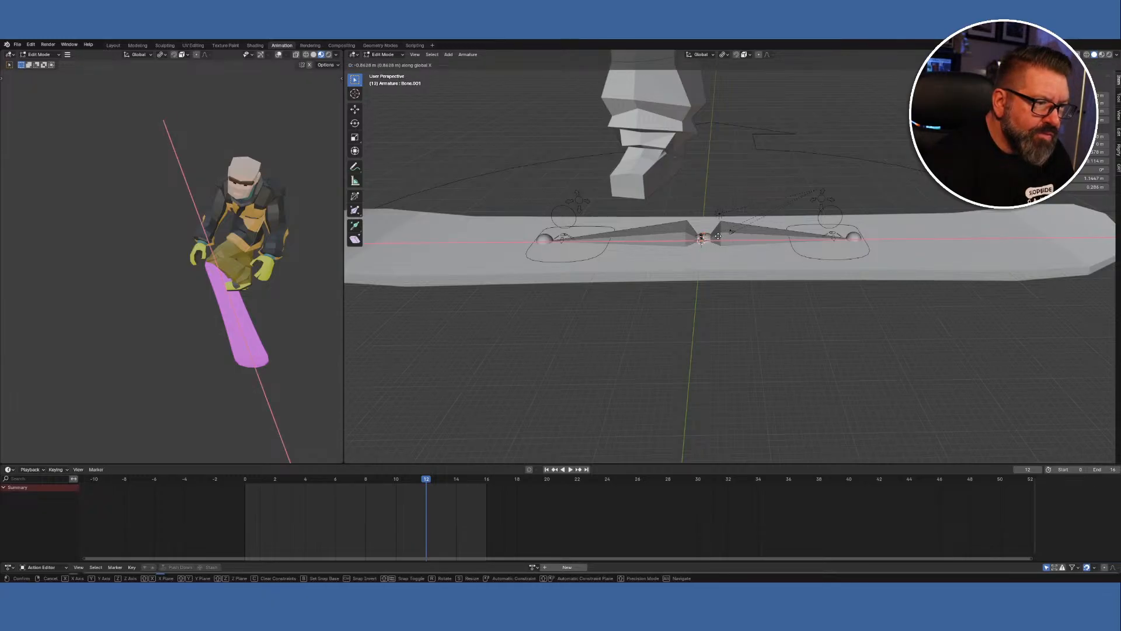
left_click(717, 236)
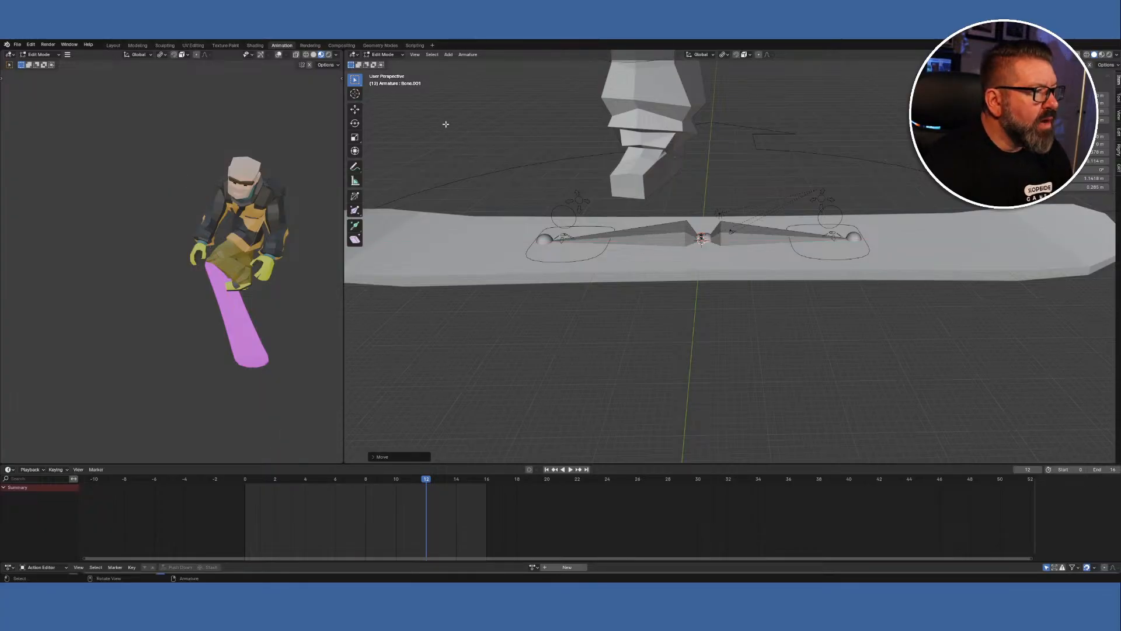
Pick Bone.001 in Edit Mode and try to bone-parent the character rig and snowboard mesh, with both selected in Object Mode.
left_click(629, 233)
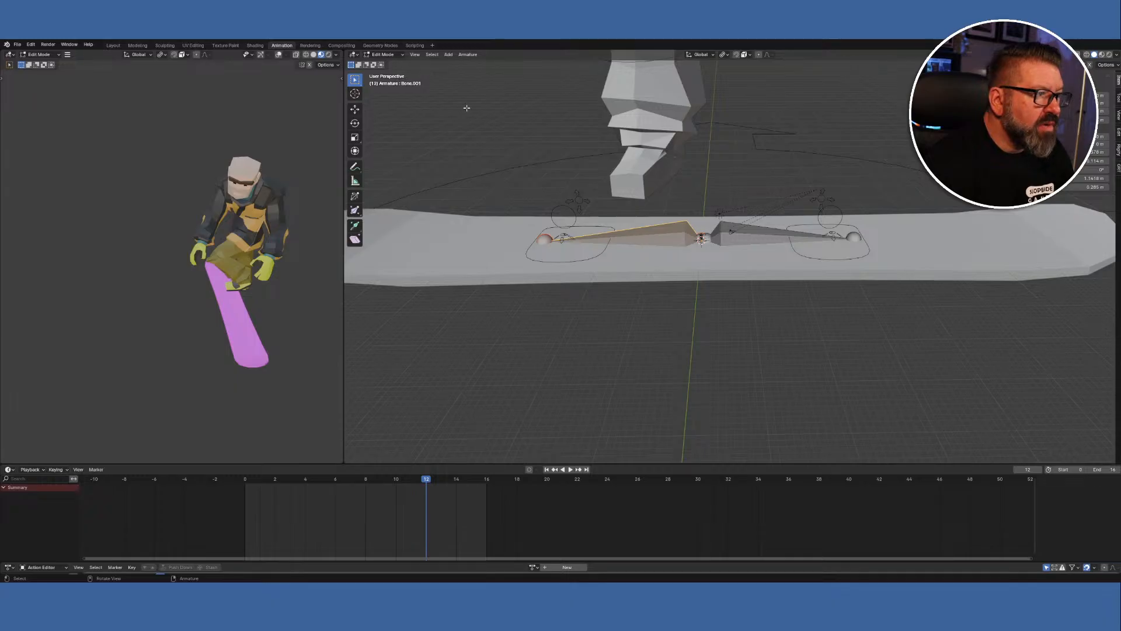
left_click(383, 54)
left_click(382, 63)
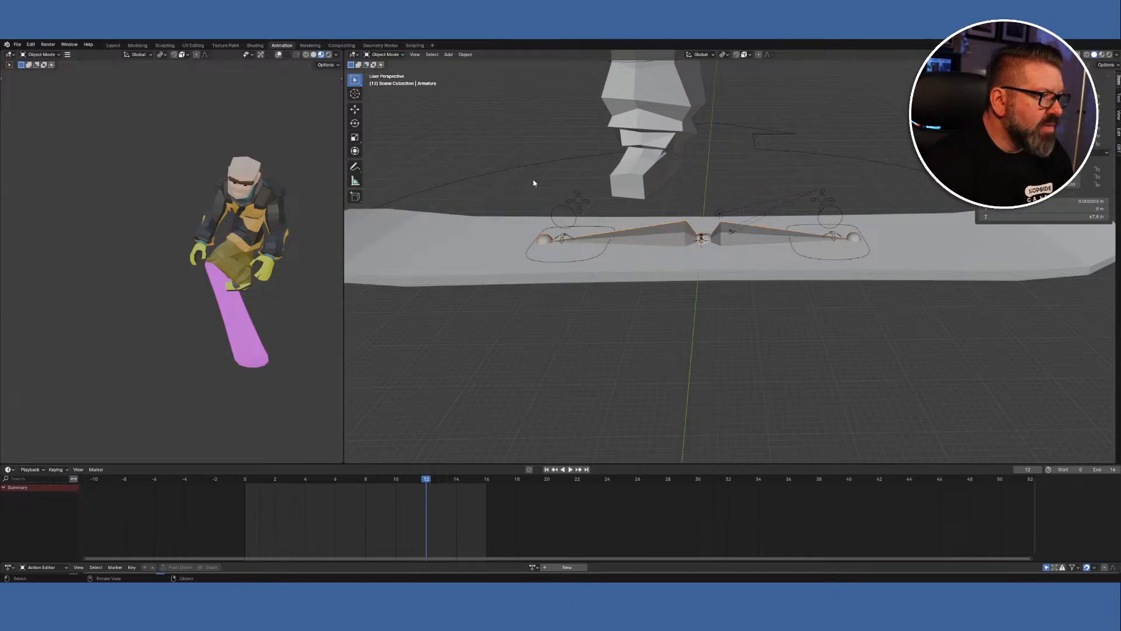
left_click(564, 260, "shift")
left_click(564, 260, "shift")
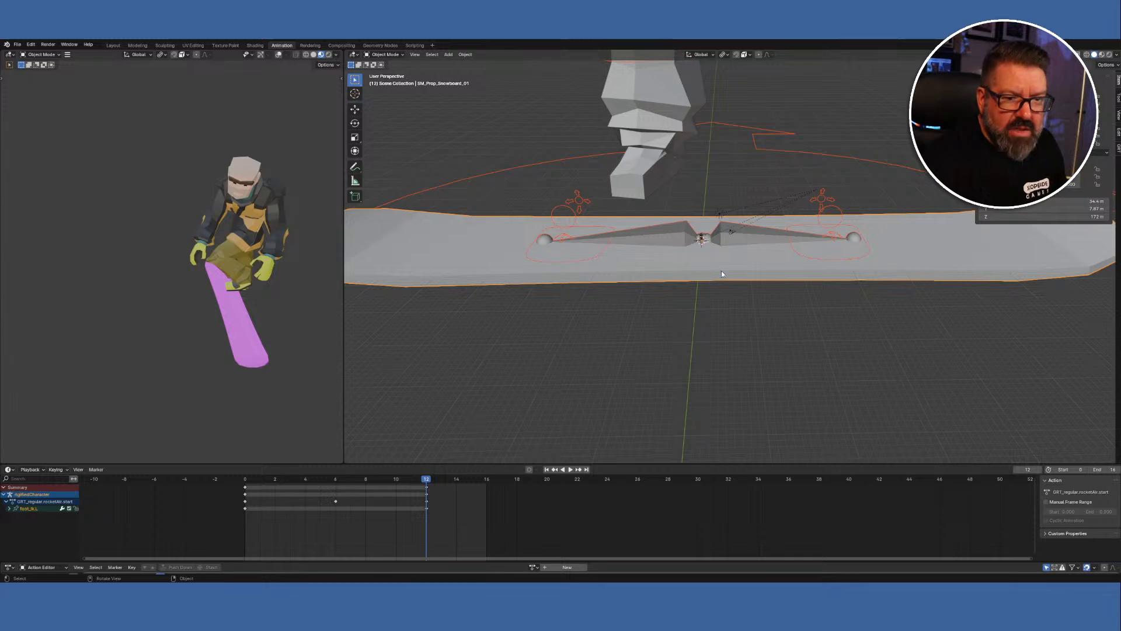
right_click(612, 357)
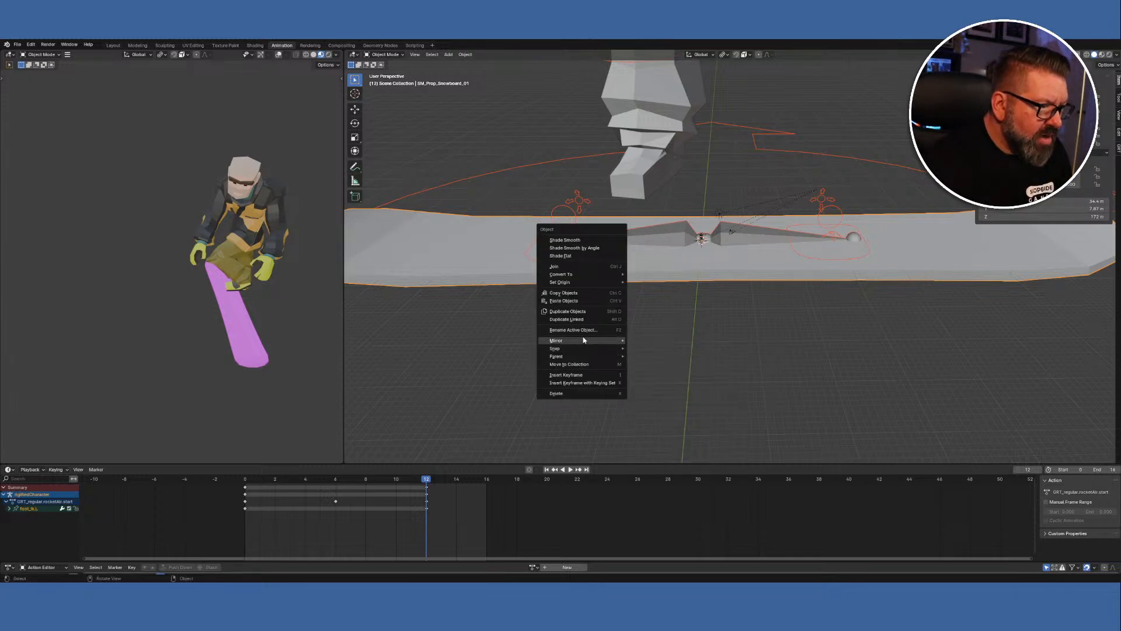
mouse_move(600, 360)
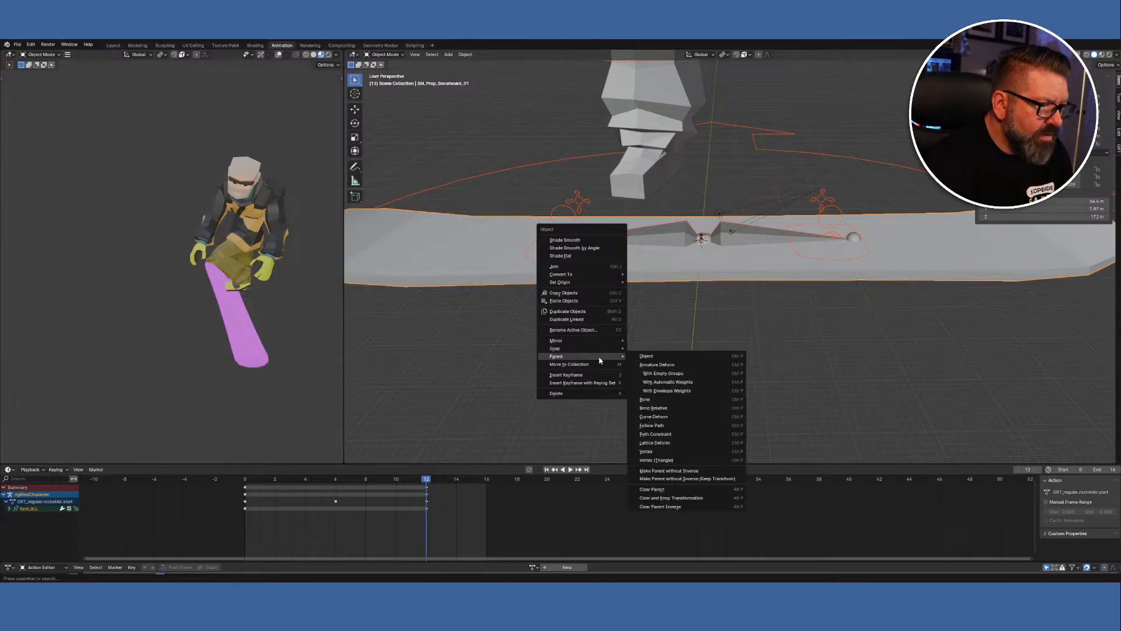
left_click(669, 399)
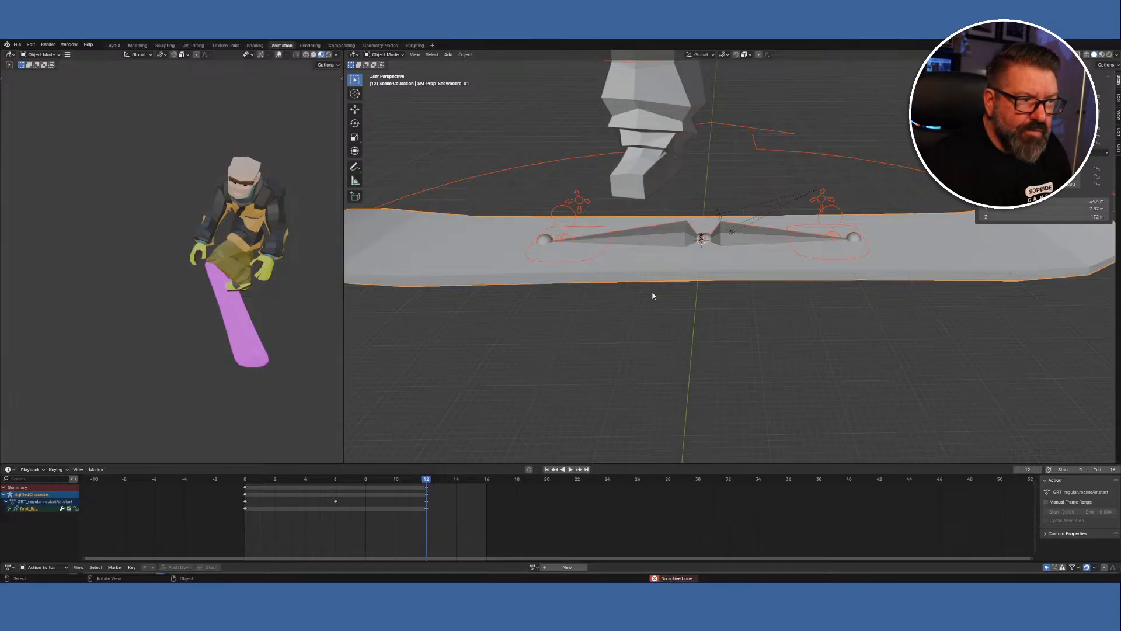
Delete Bone.001 from the snowboard armature in Edit Mode.
left_click(618, 233)
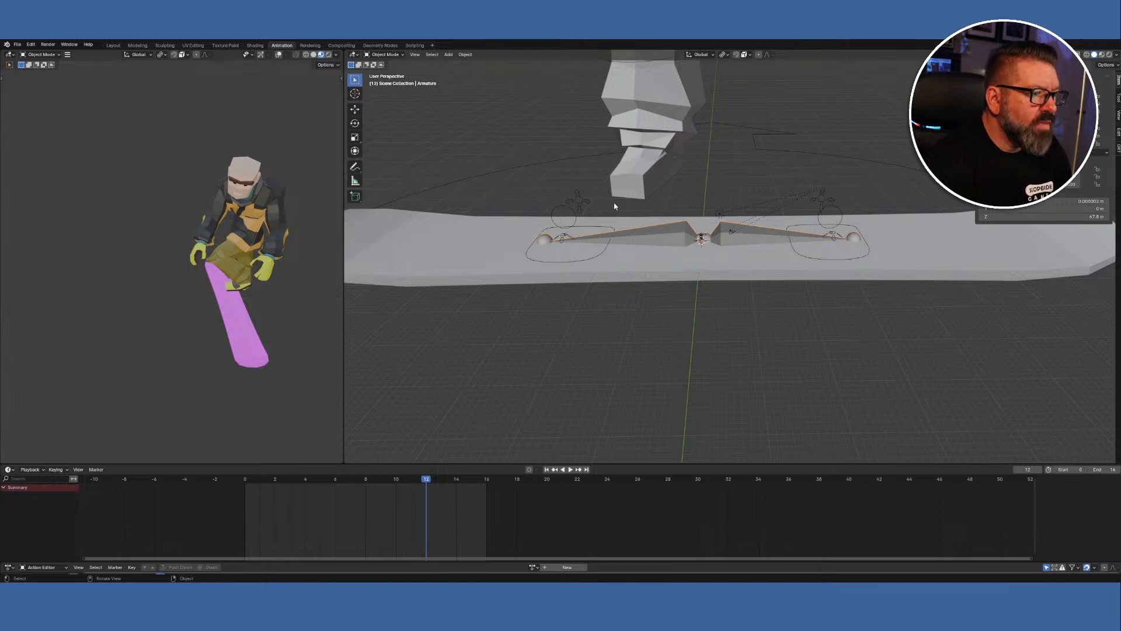
left_click(385, 54)
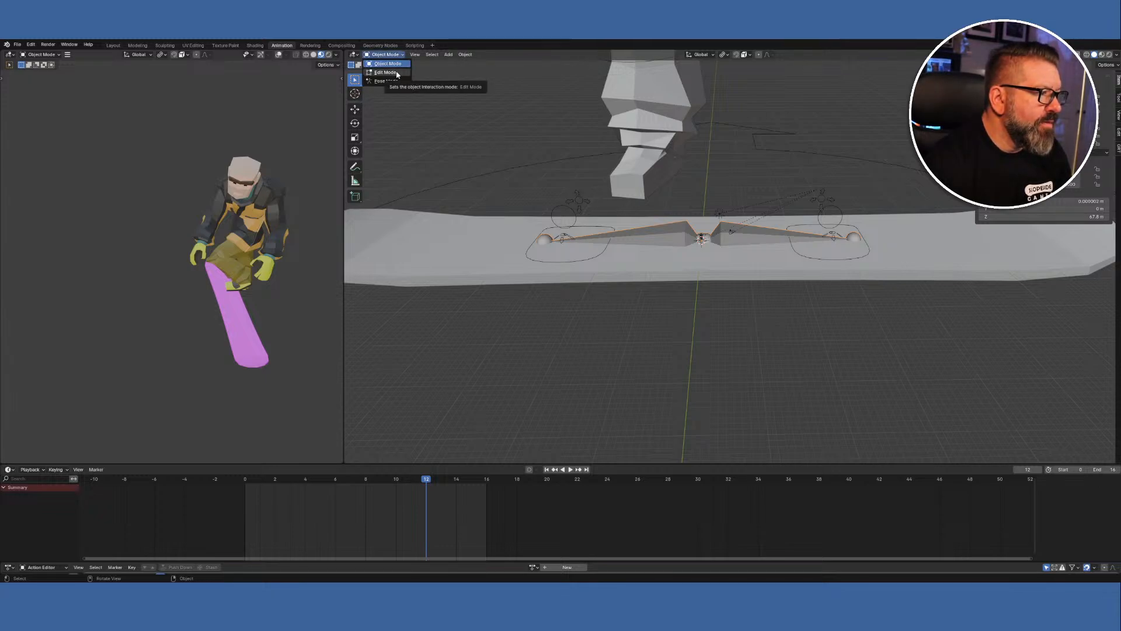
left_click(385, 72)
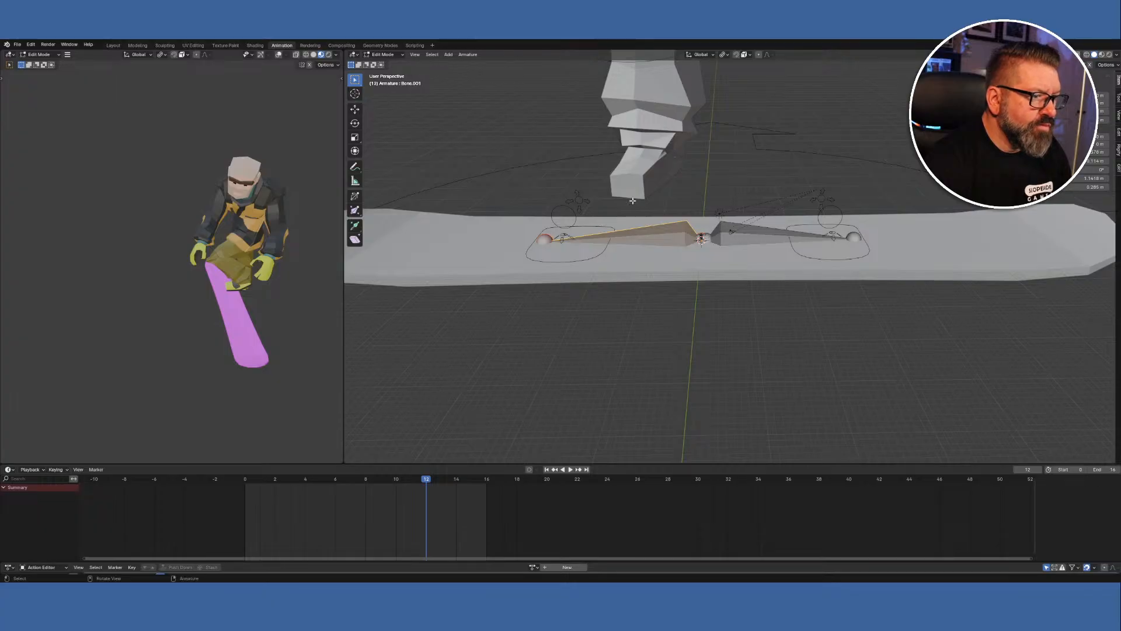
key("x")
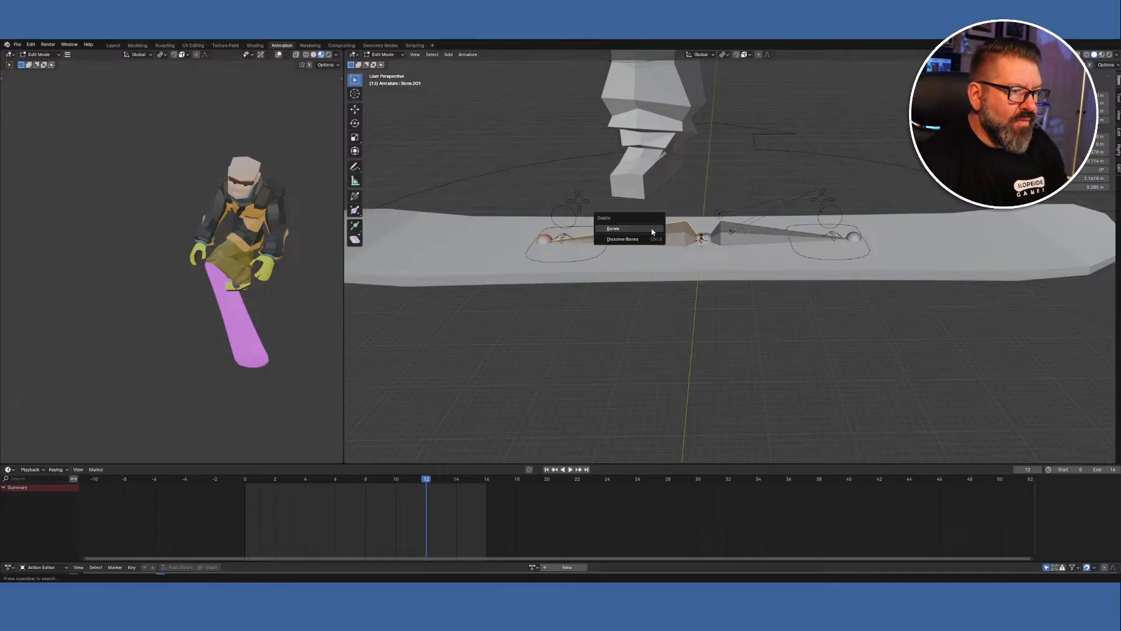
left_click(652, 229)
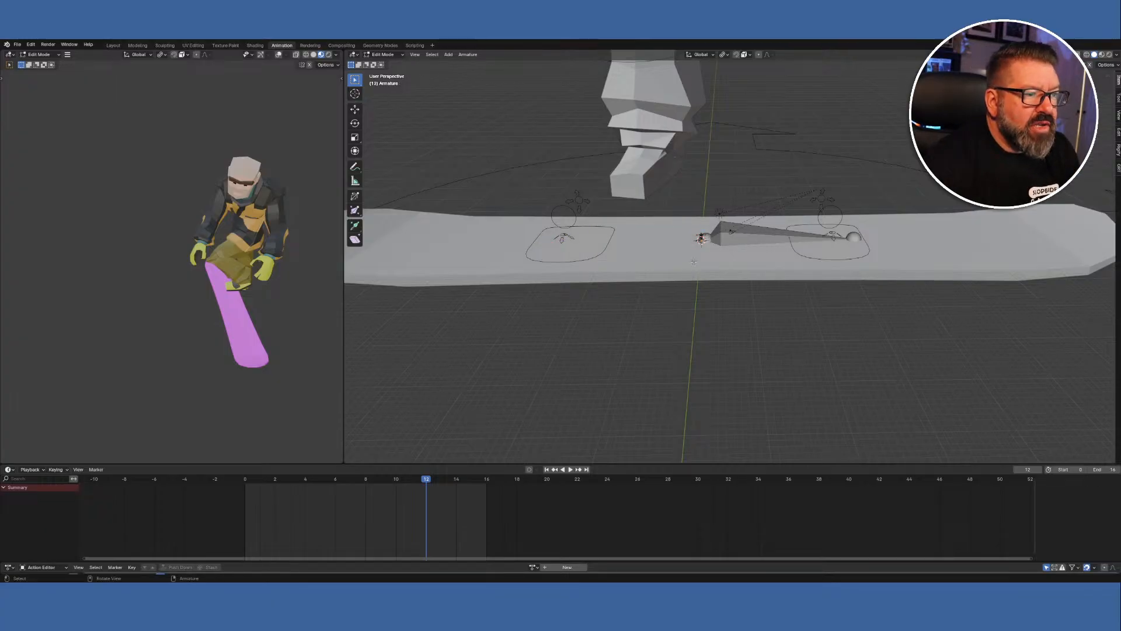
Move the remaining bone's joint at the snowboard's centre about 0.43 m in the negative X direction and return to Object Mode.
left_click(704, 238)
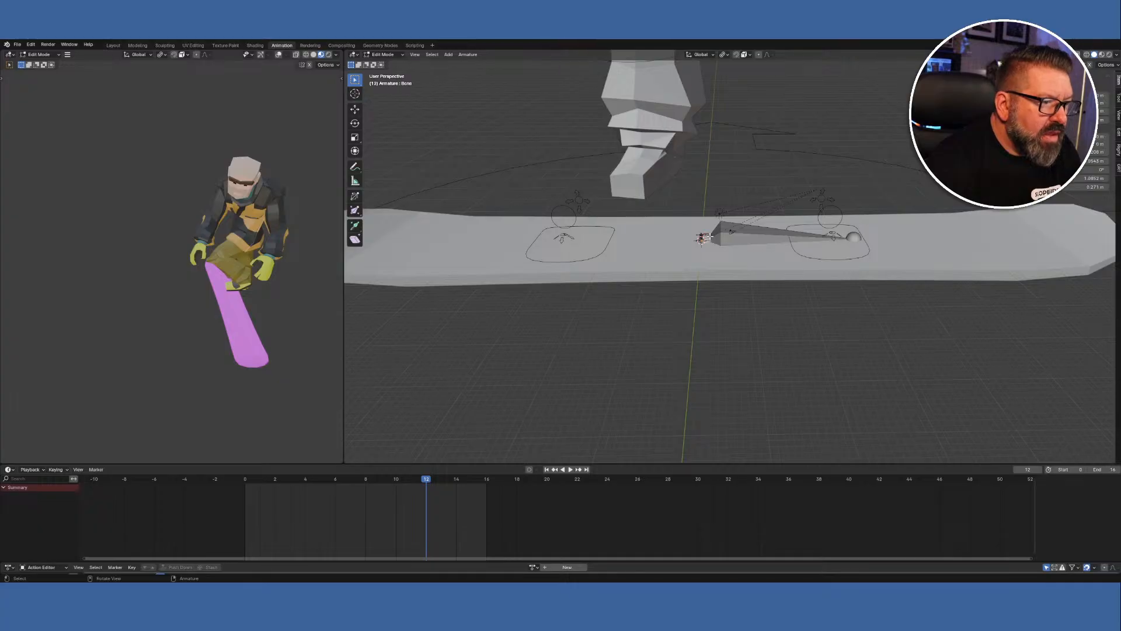
key("g")
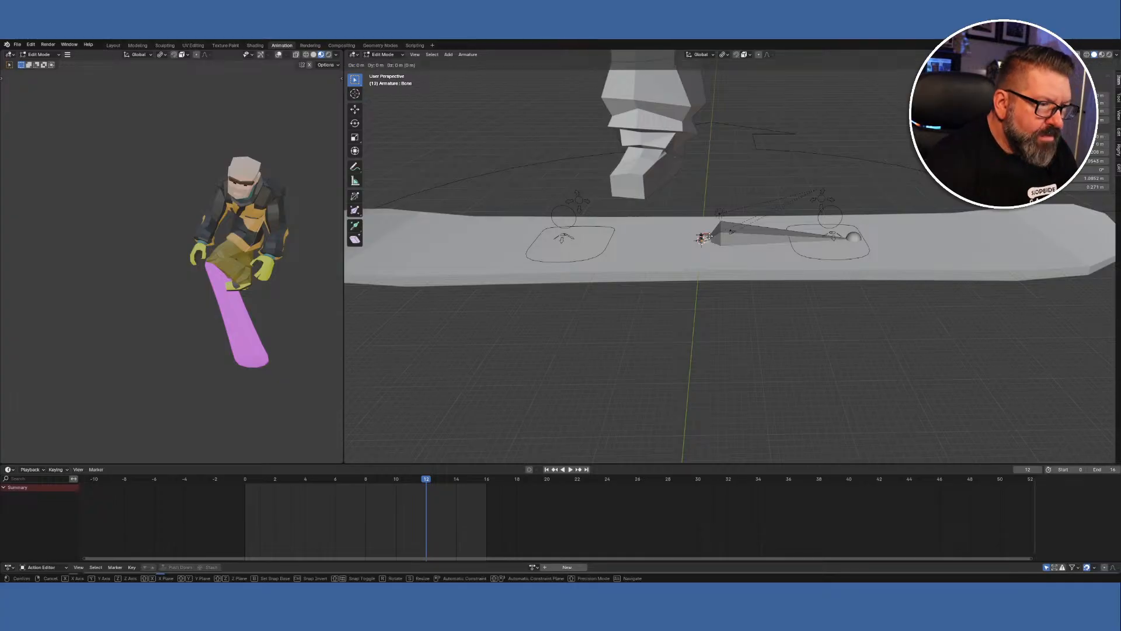
key("x")
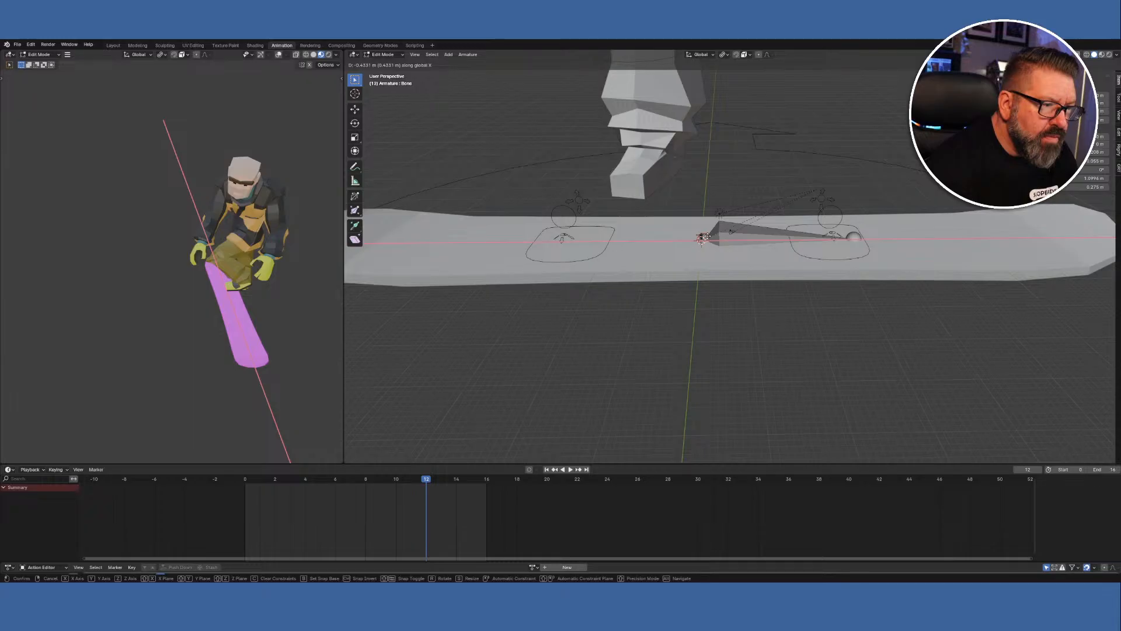
left_click(705, 267)
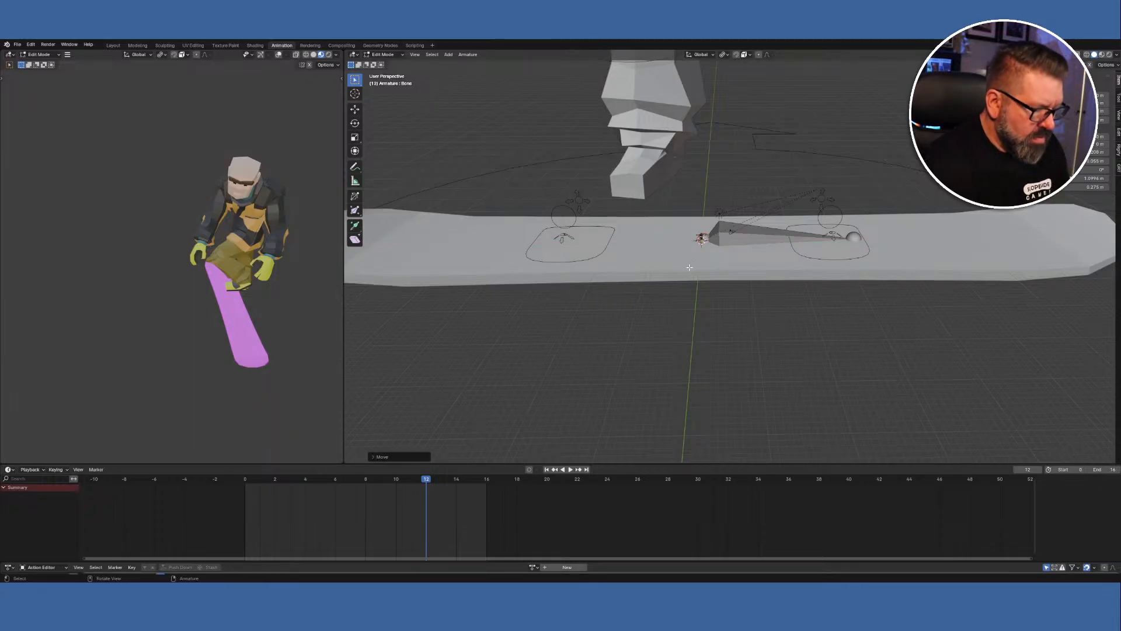
mouse_move(674, 270)
middle_mouse_down()
mouse_move(681, 252)
mouse_move(674, 275)
middle_mouse_up()
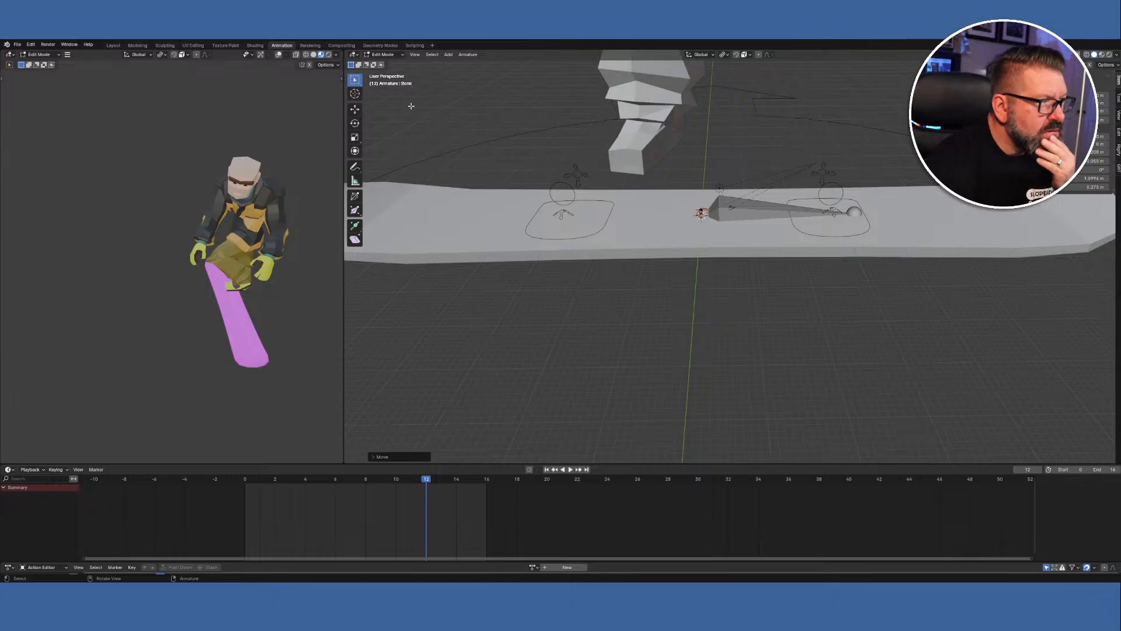
left_click(384, 54)
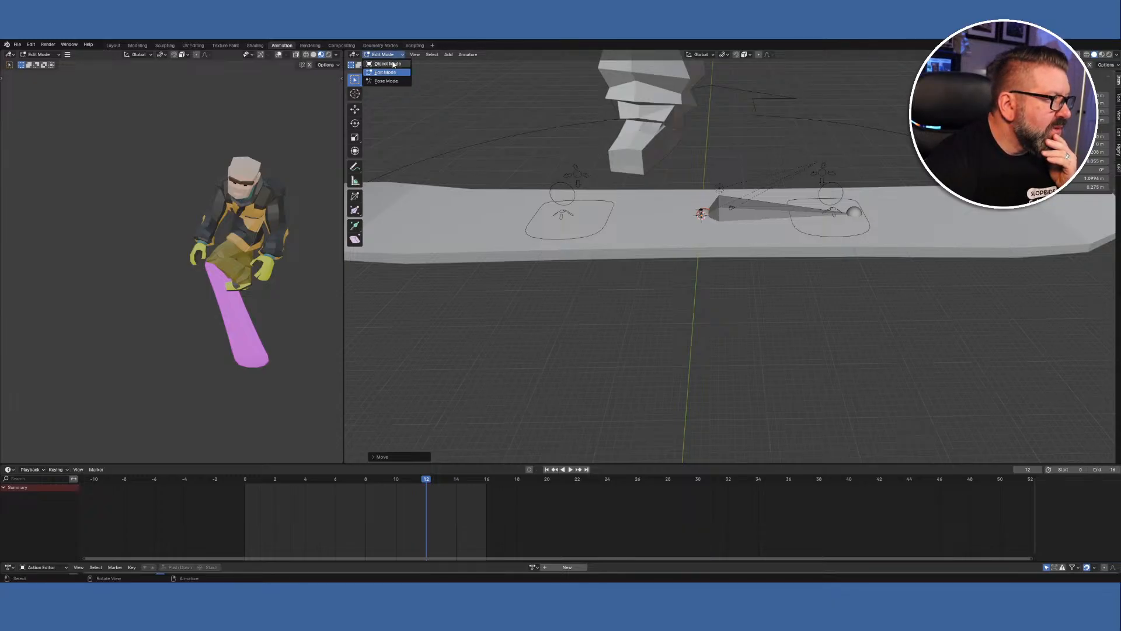
left_click(387, 63)
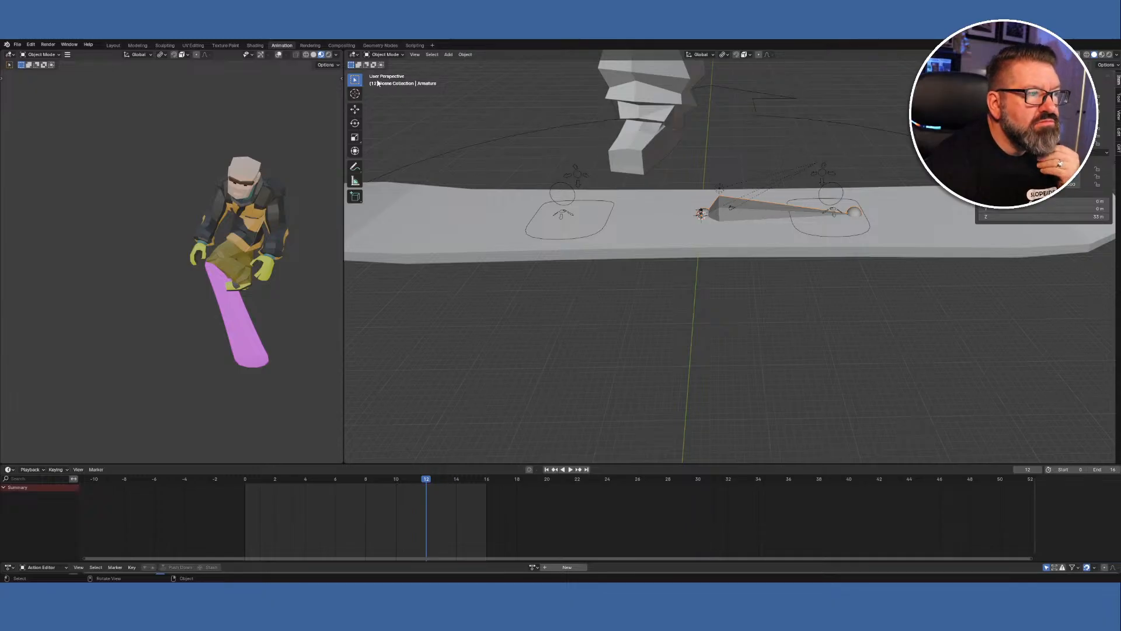
Test-rotate the remaining snowboard bone in Pose Mode, cancel the rotation, and return to Object Mode.
left_click(384, 55)
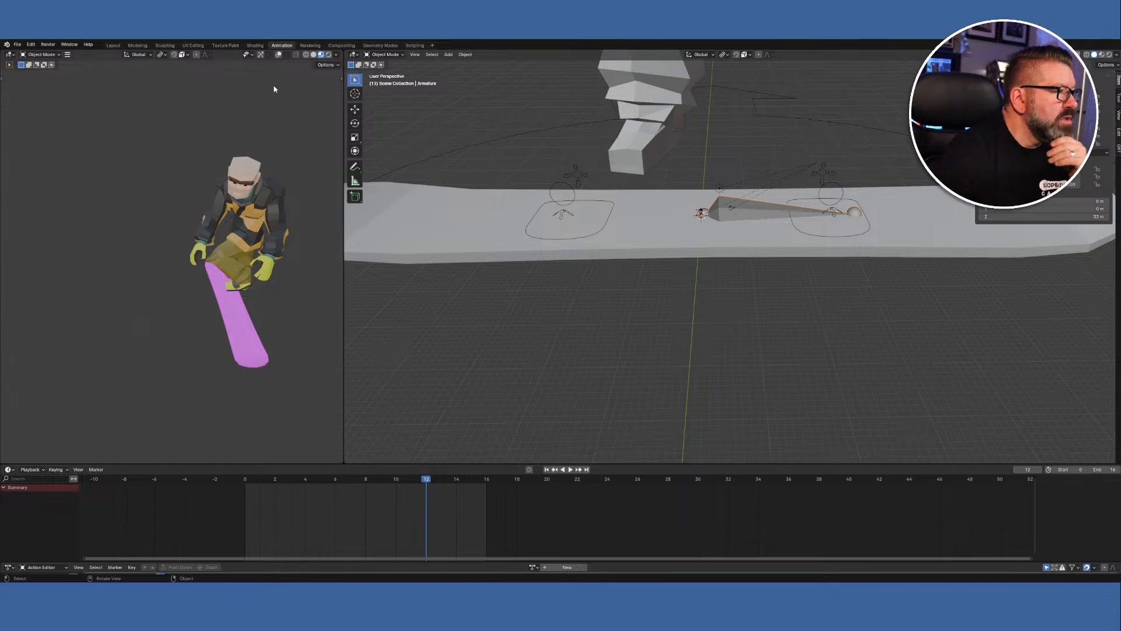
left_click(403, 55)
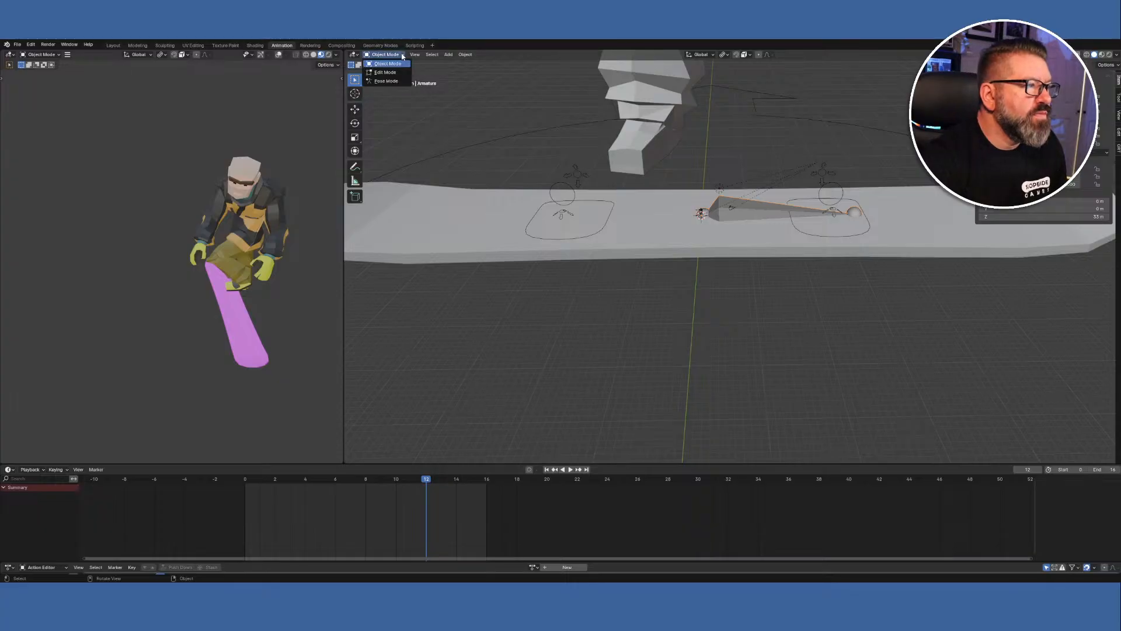
left_click(392, 81)
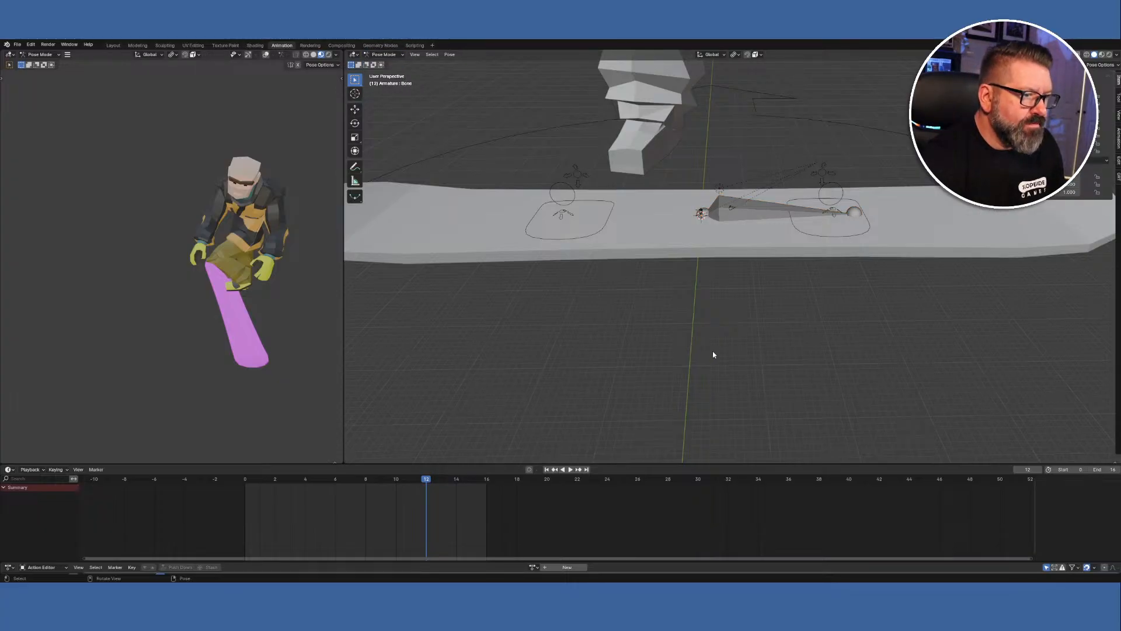
key("a")
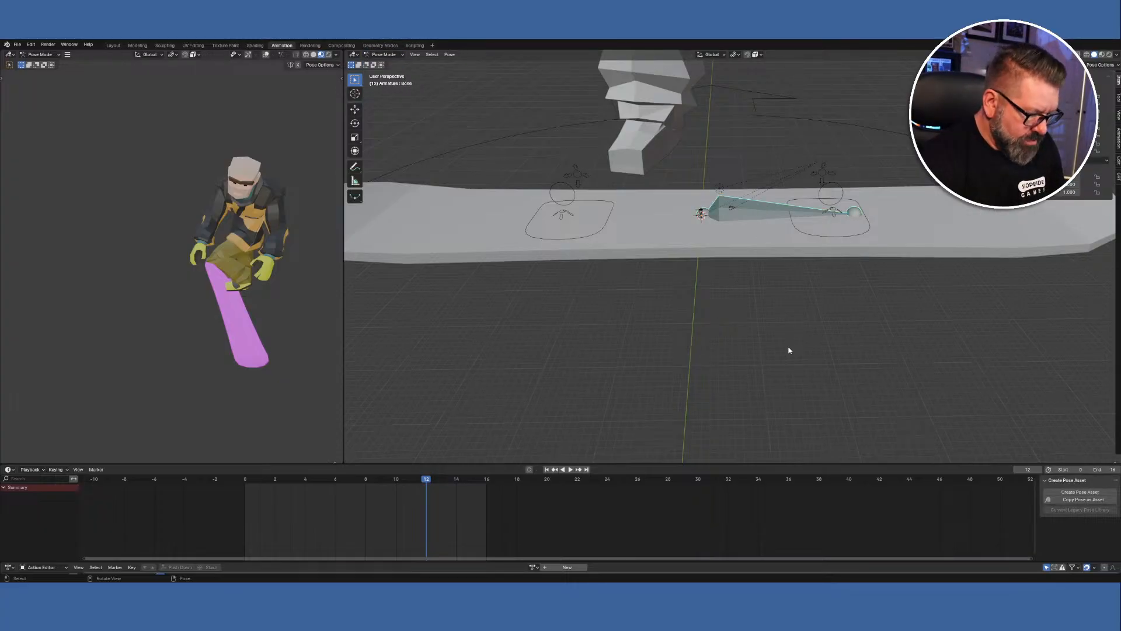
key("r")
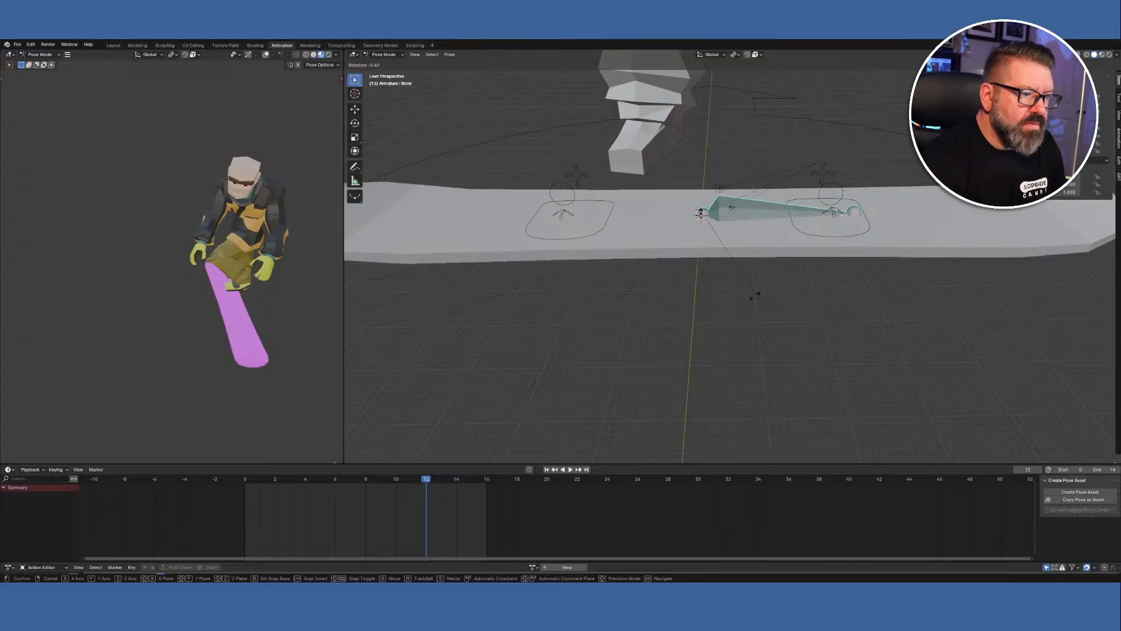
right_click(777, 236)
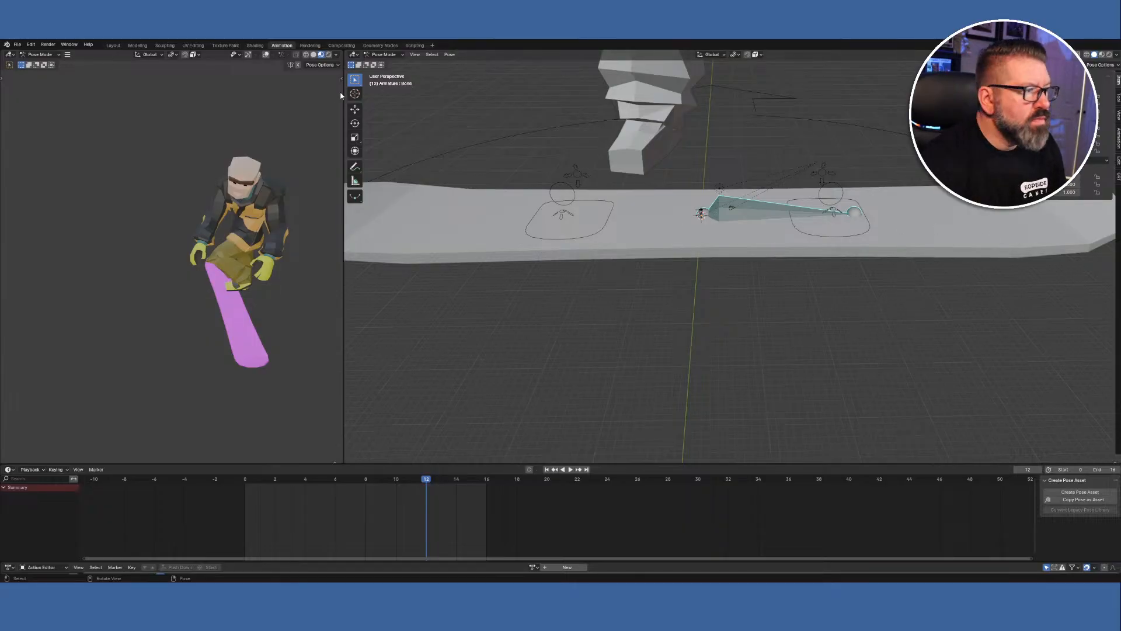
left_click(384, 54)
left_click(388, 62)
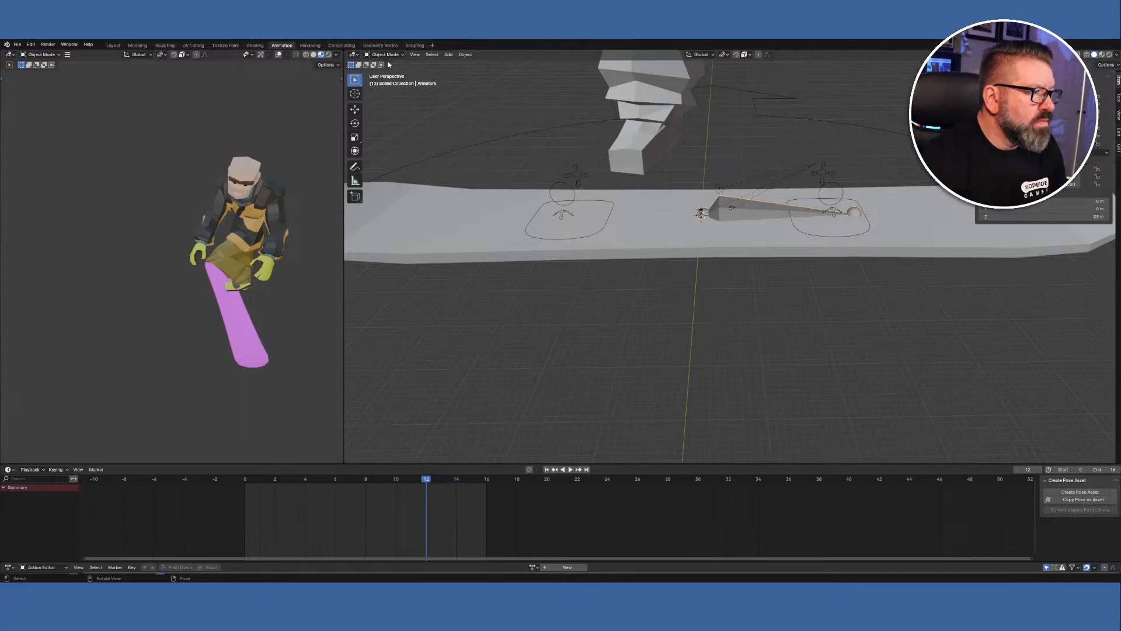
Try to bone-parent the snowboard armature and snowboard mesh, selecting the armature first and the mesh last.
left_click(962, 240)
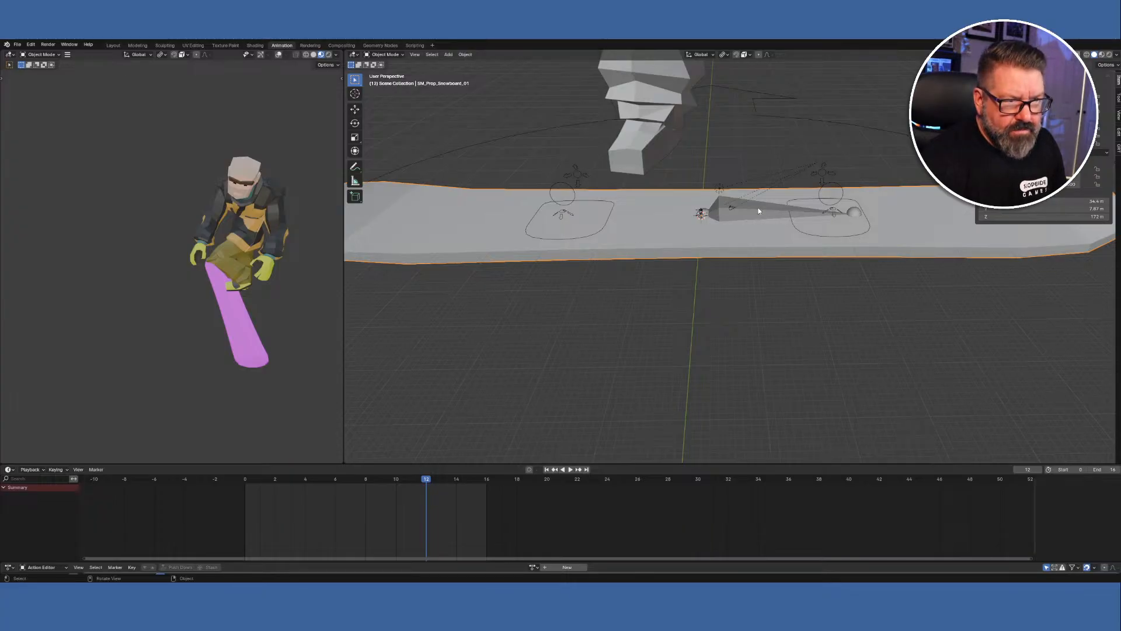
left_click_drag(758, 207, 1036, 289)
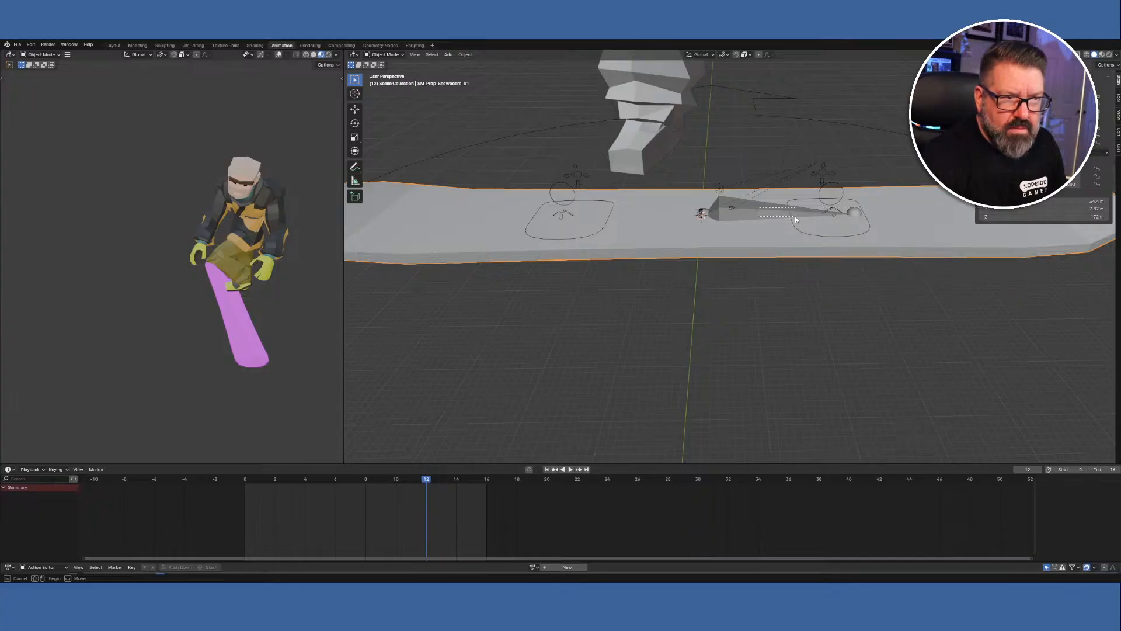
left_click(906, 238)
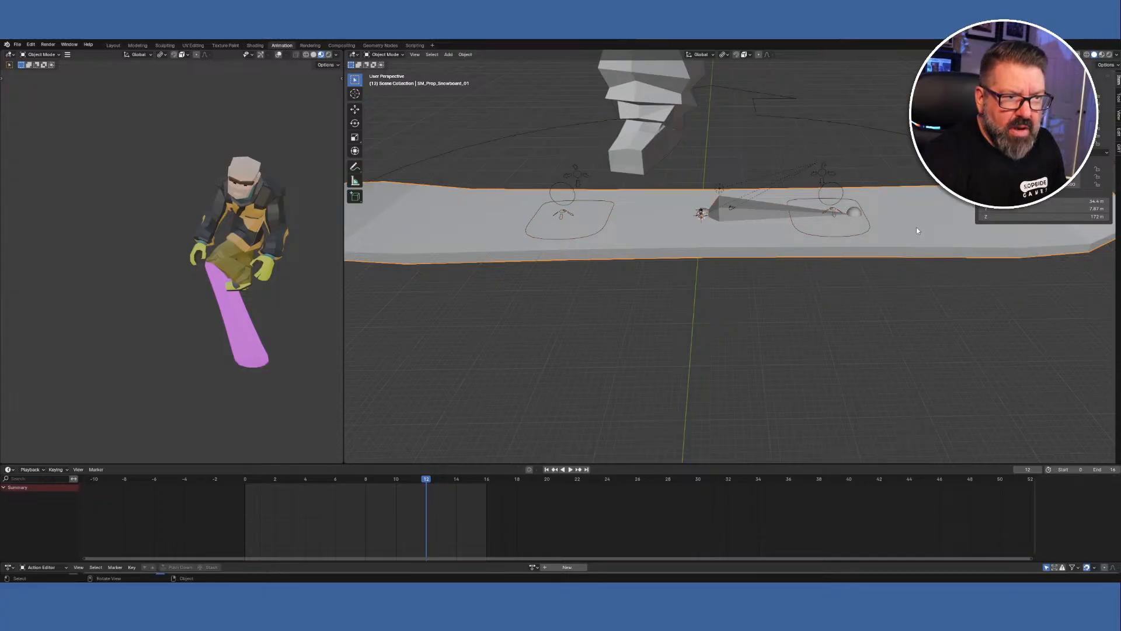
left_click(764, 211)
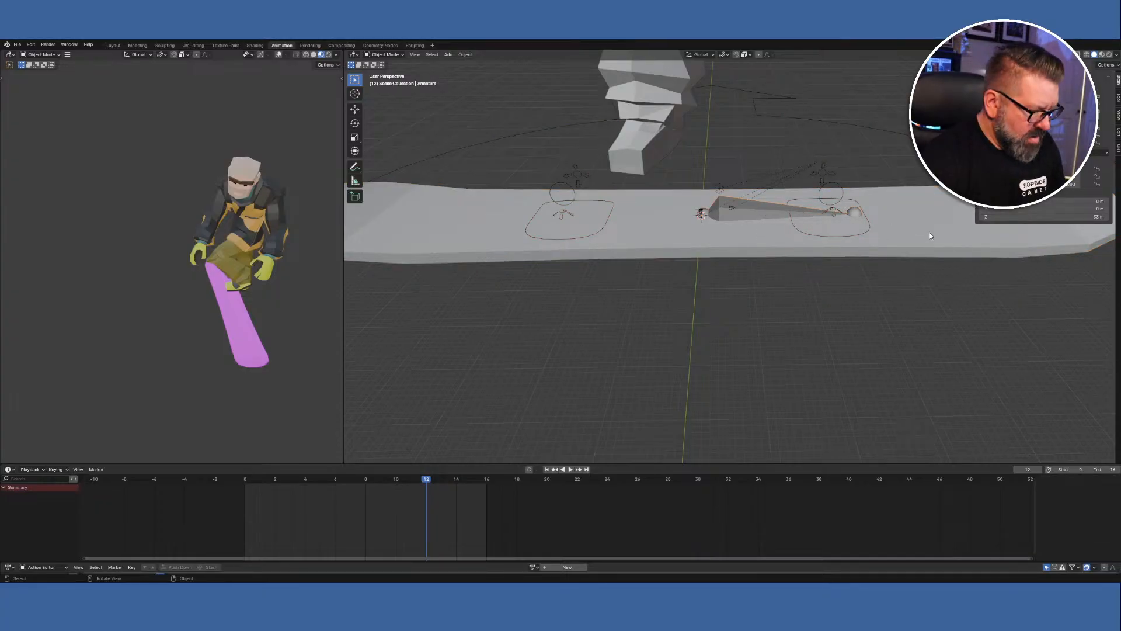
left_click(930, 236, "shift")
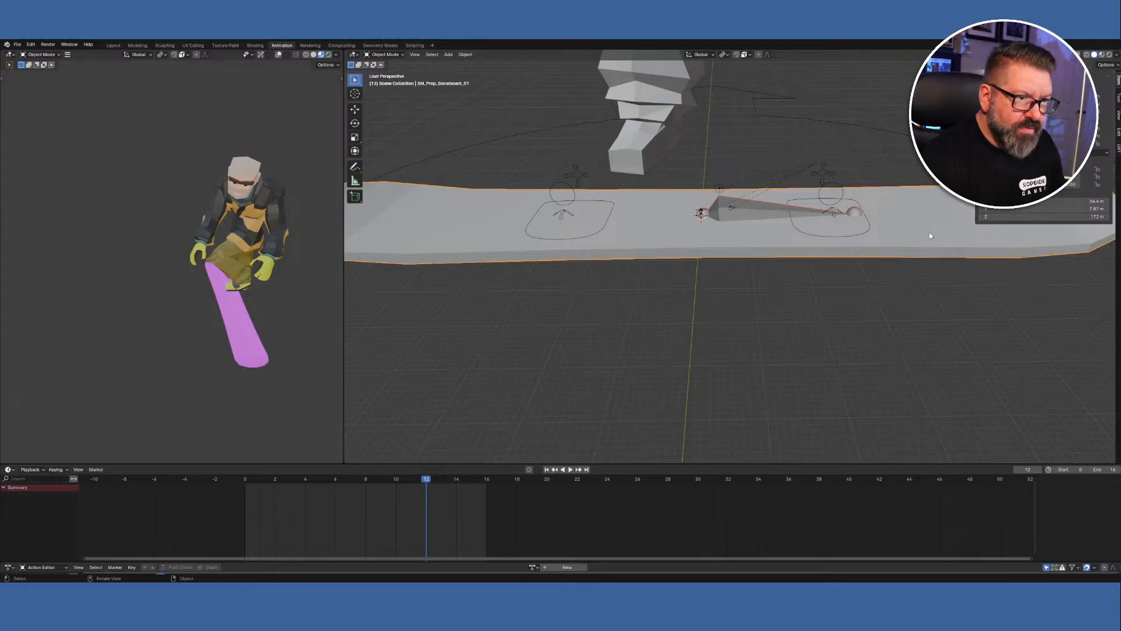
right_click(931, 235)
mouse_move(930, 234)
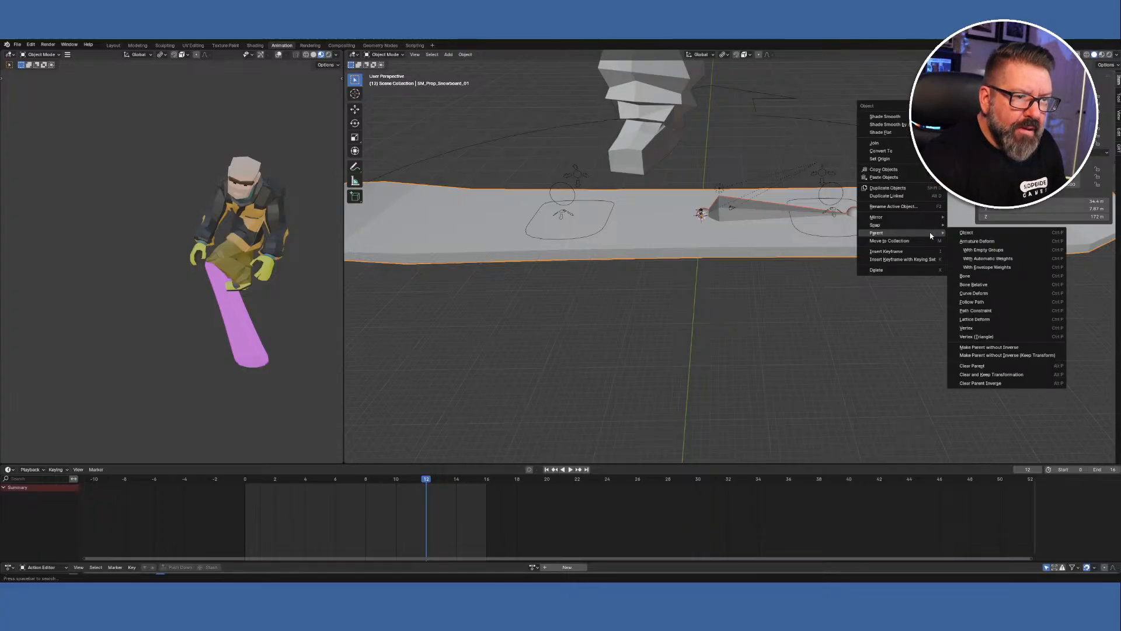
left_click(990, 280)
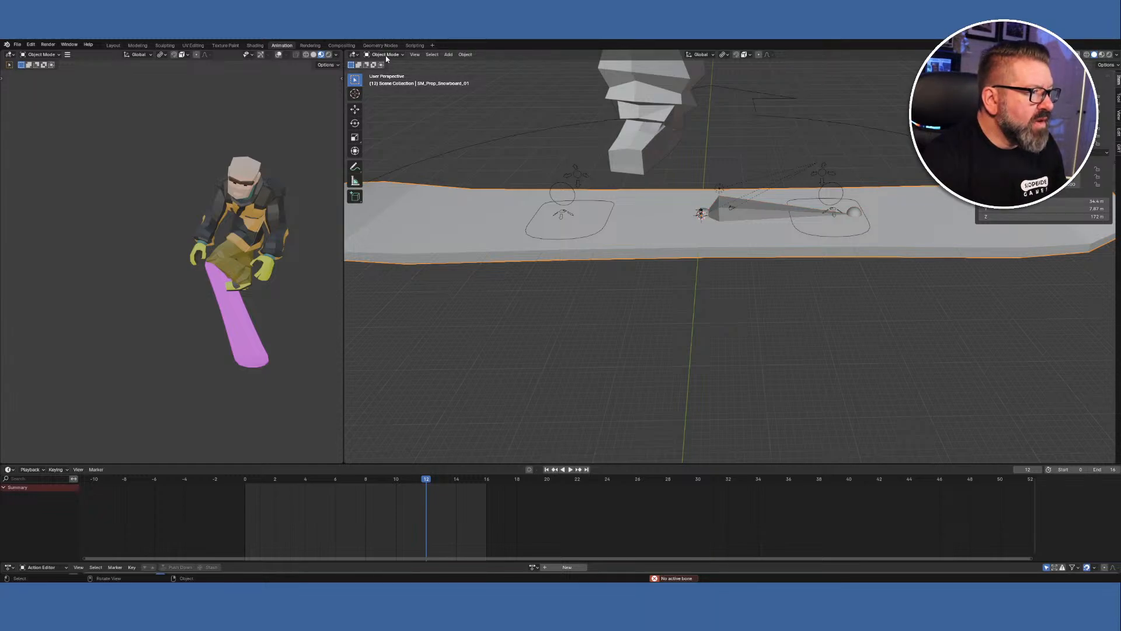
Put the snowboard armature in Pose Mode and test-rotate its bone, cancelling the rotation.
left_click(738, 215)
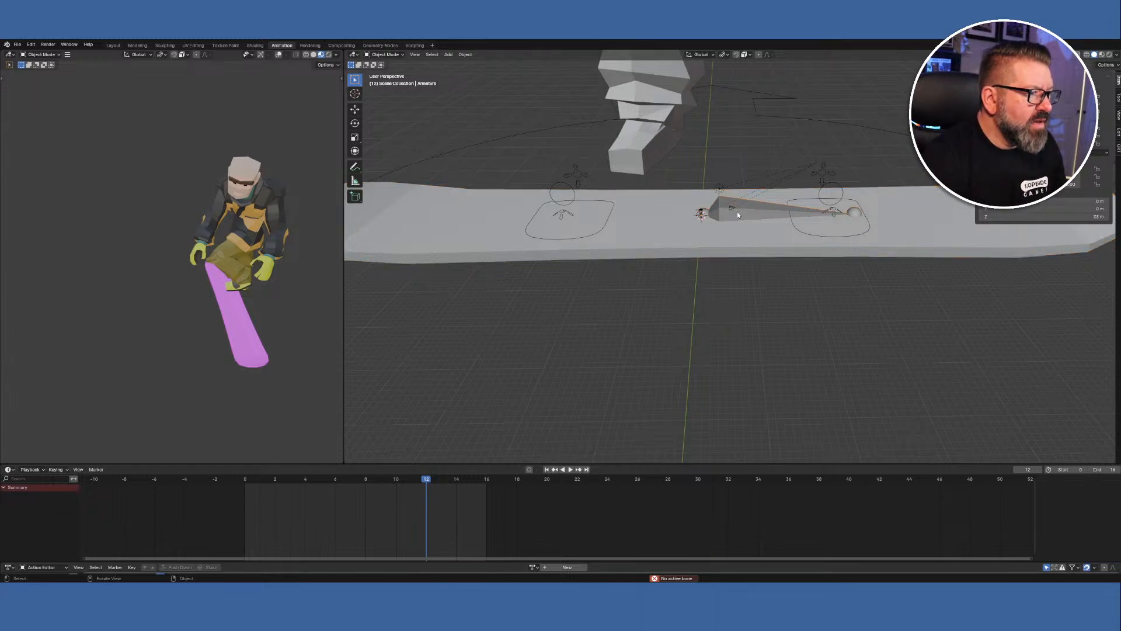
left_click(402, 55)
left_click(390, 81)
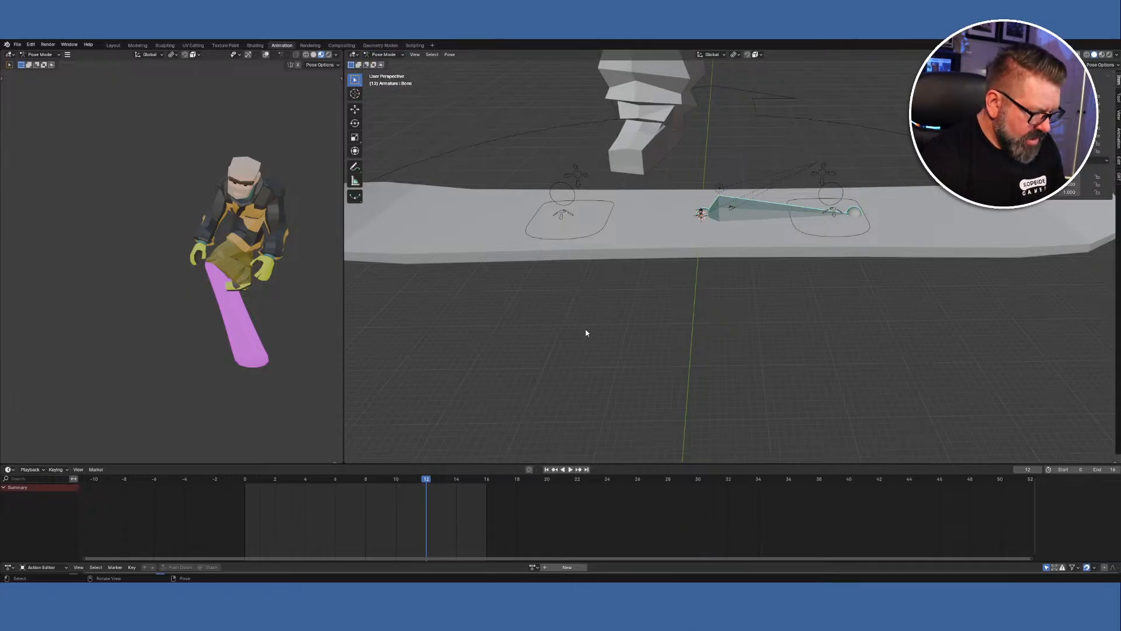
key("r")
right_click(622, 322)
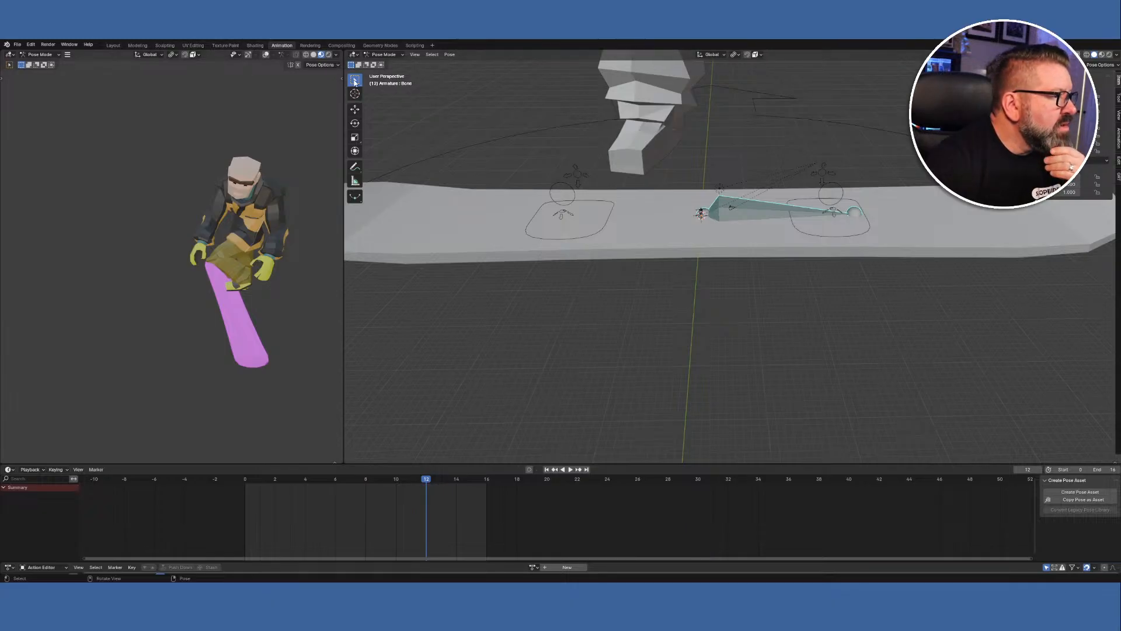
Return to Object Mode and parent the snowboard mesh to its armature with the Bone option, selecting the mesh first and the armature last.
left_click(386, 55)
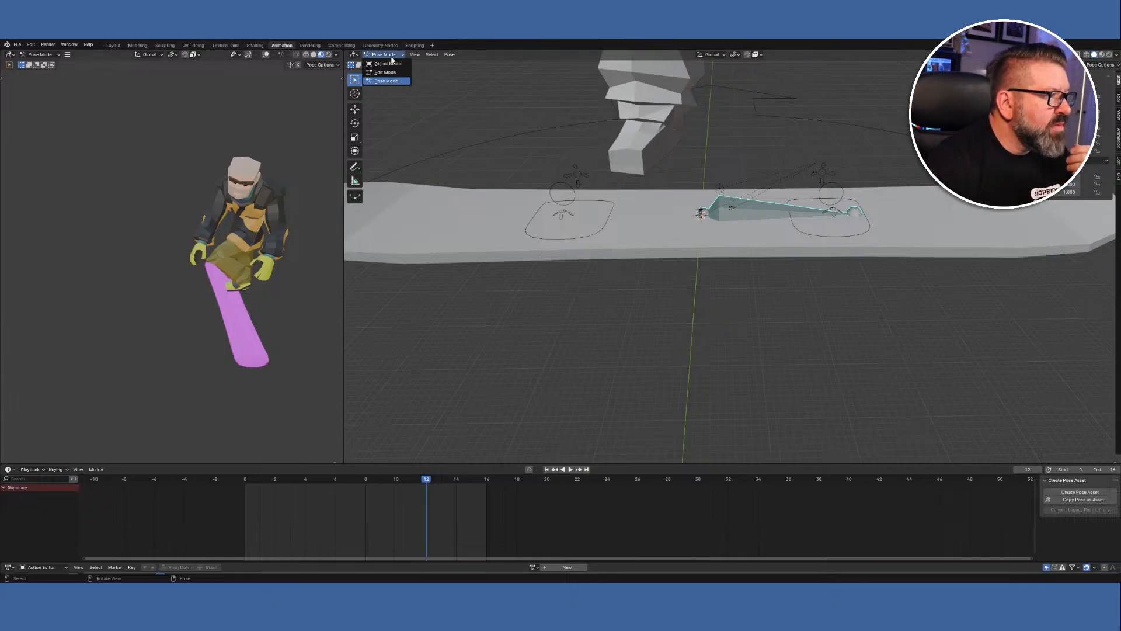
left_click(386, 64)
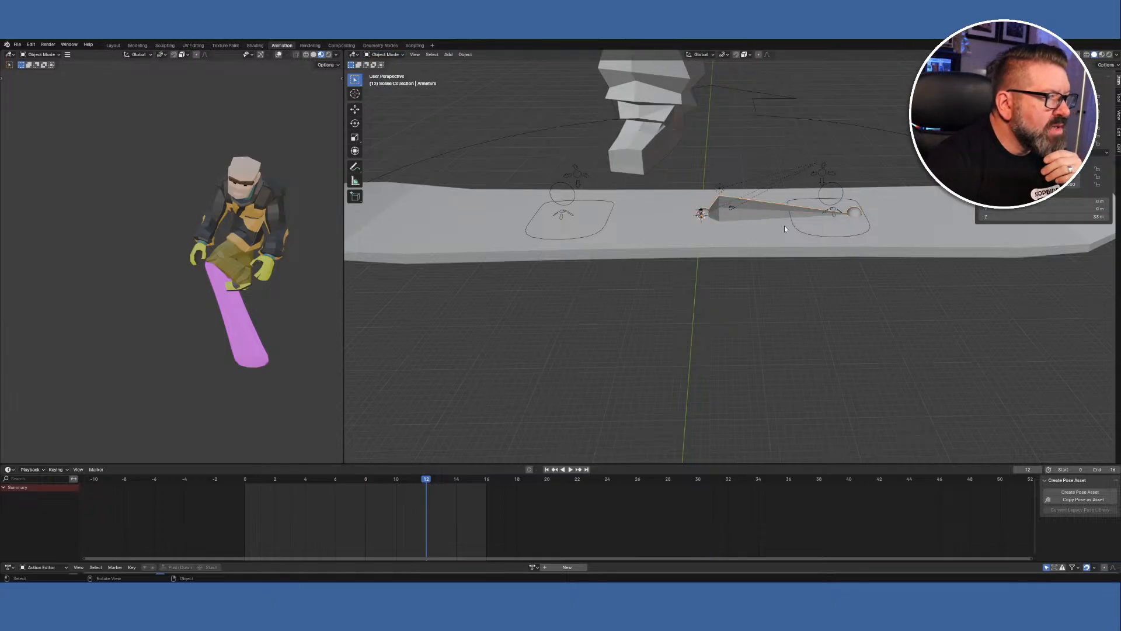
left_click(930, 229)
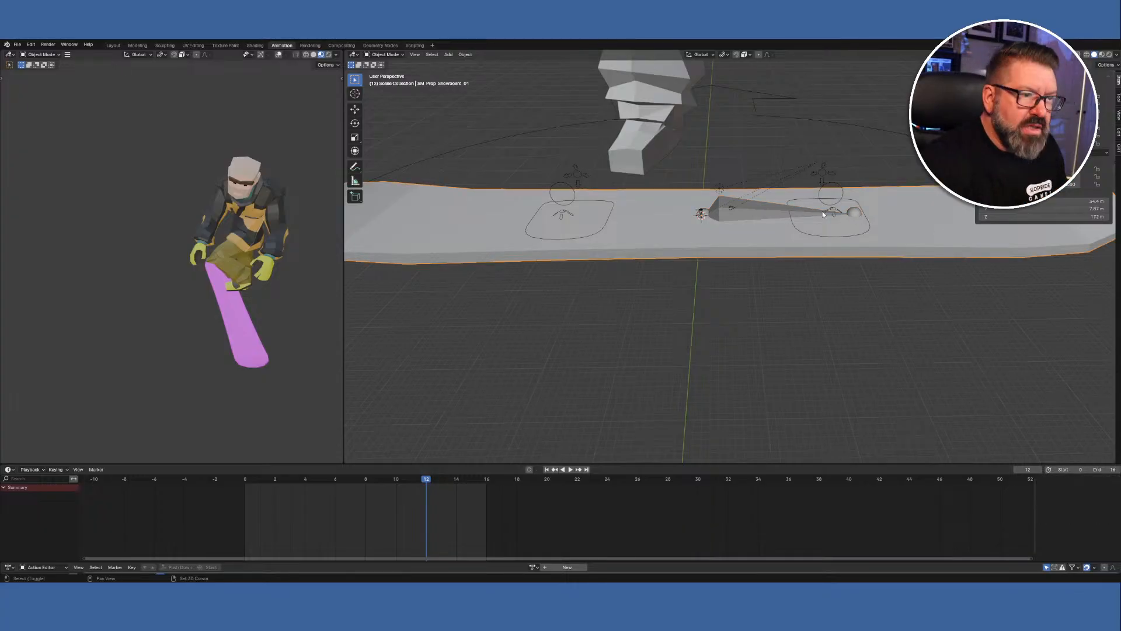
left_click(759, 210, "shift")
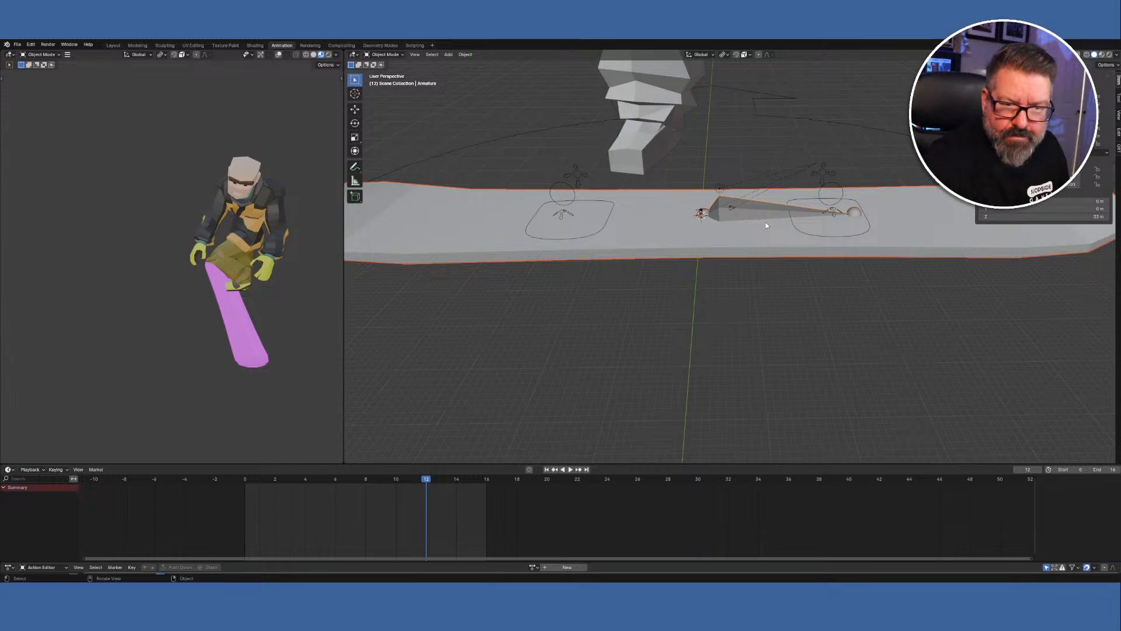
right_click(767, 225)
mouse_move(773, 225)
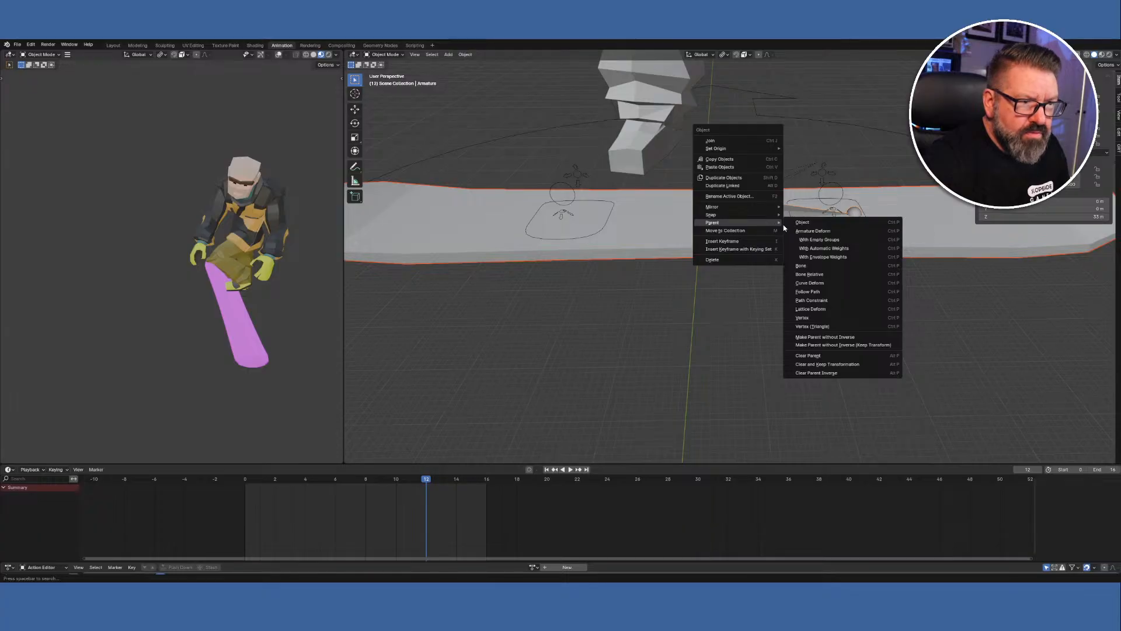
left_click(815, 268)
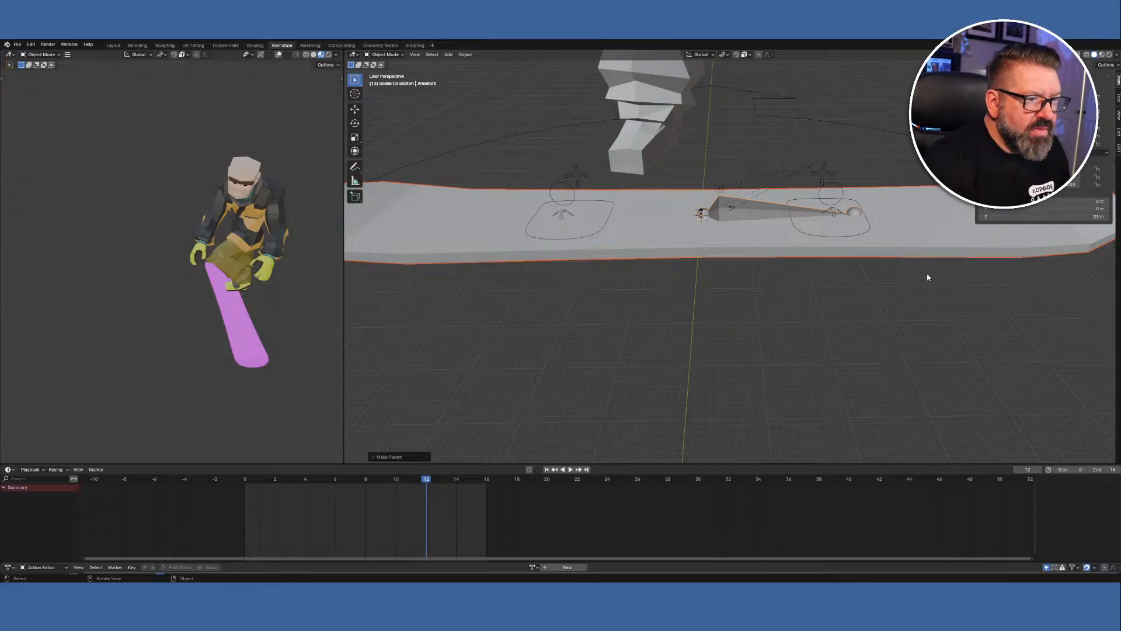
Test-rotate the snowboard armature's bone in Pose Mode, cancel the rotation, and return to Object Mode.
left_click(942, 328)
left_click(933, 254)
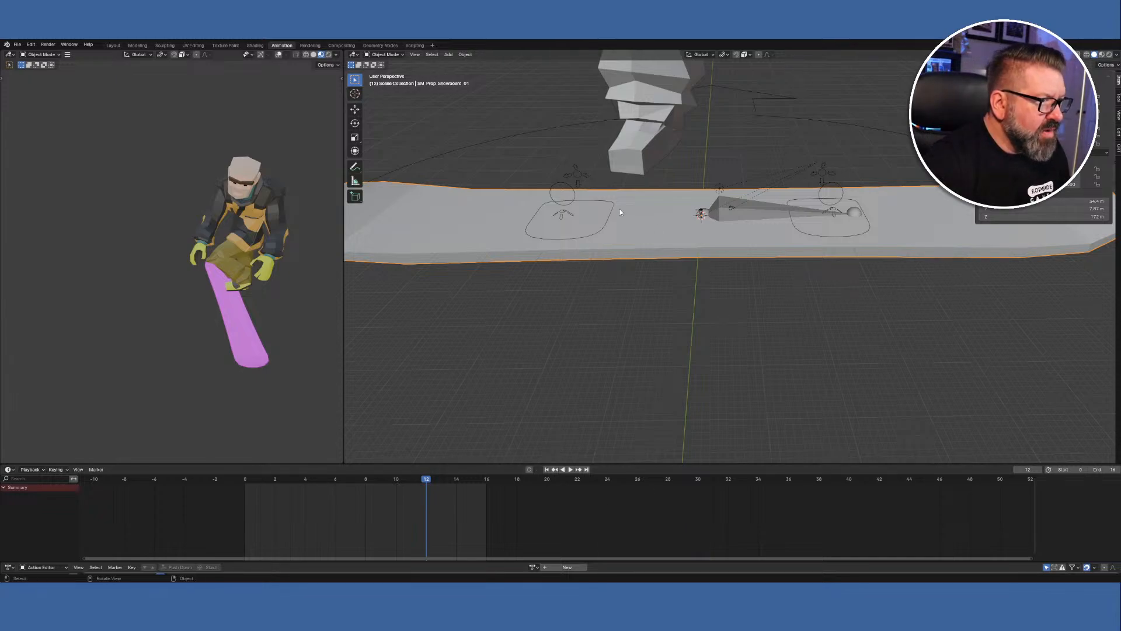
left_click(384, 55)
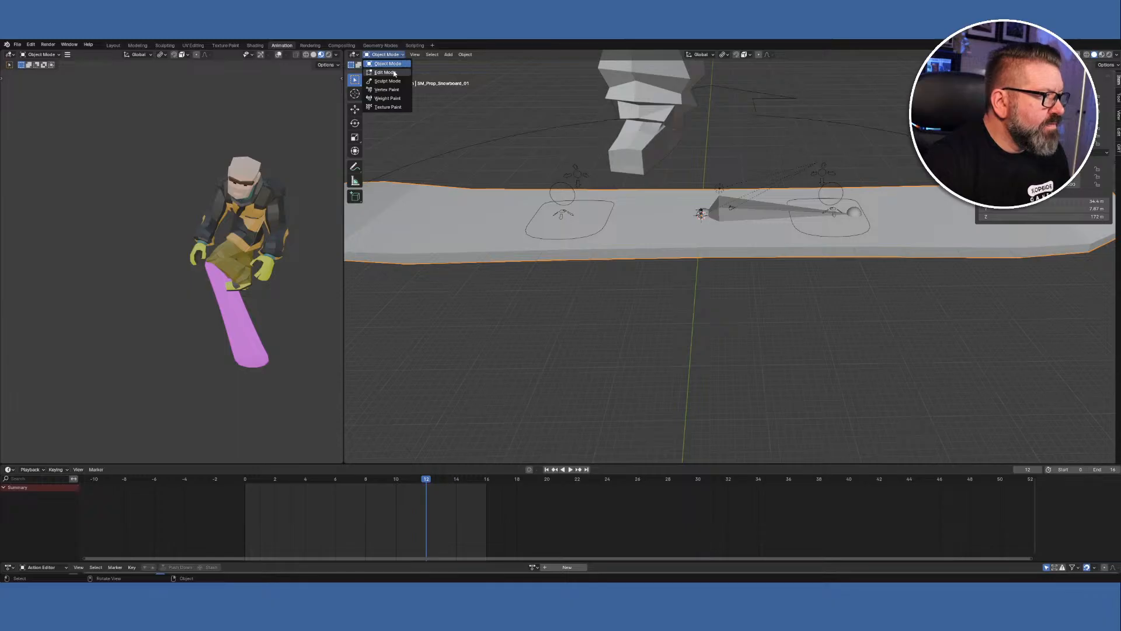
left_click(773, 215)
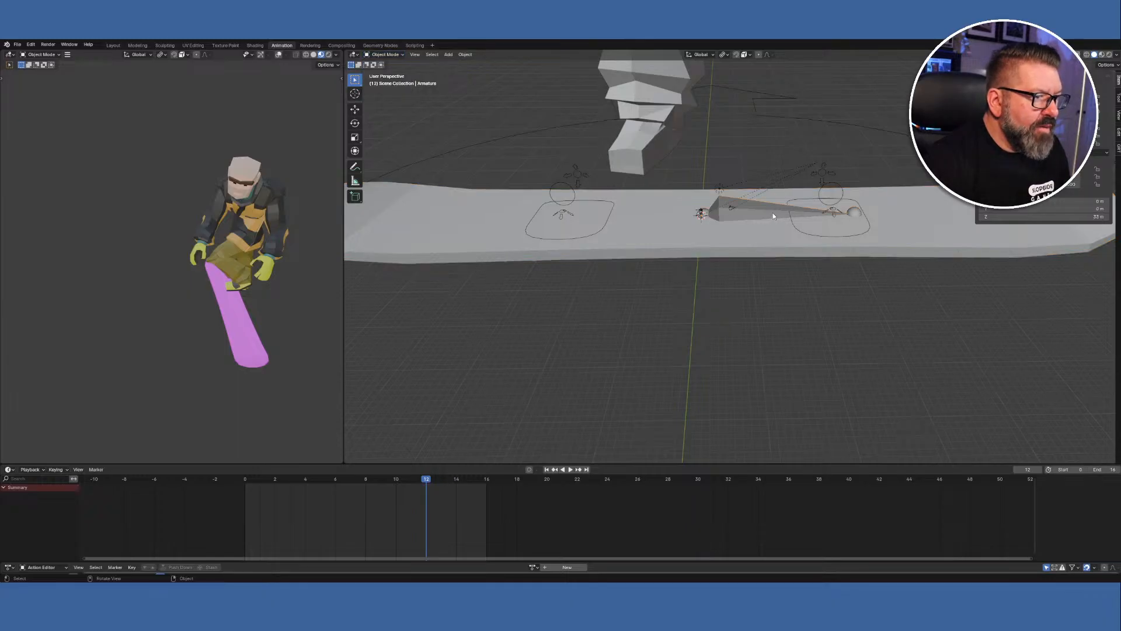
left_click(383, 54)
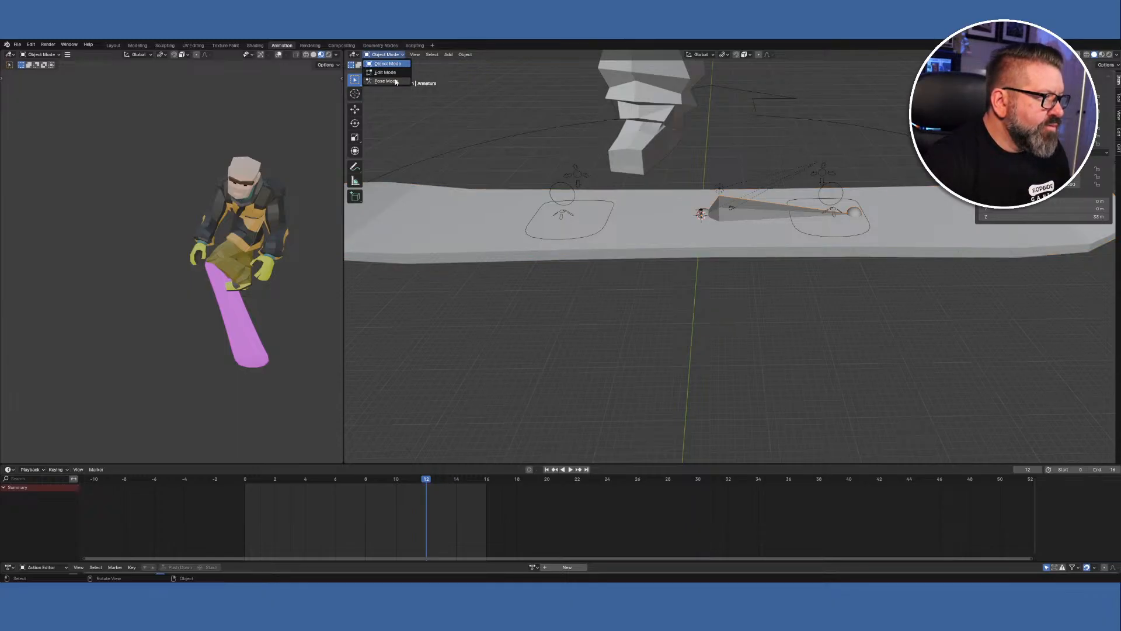
left_click(385, 81)
key("r")
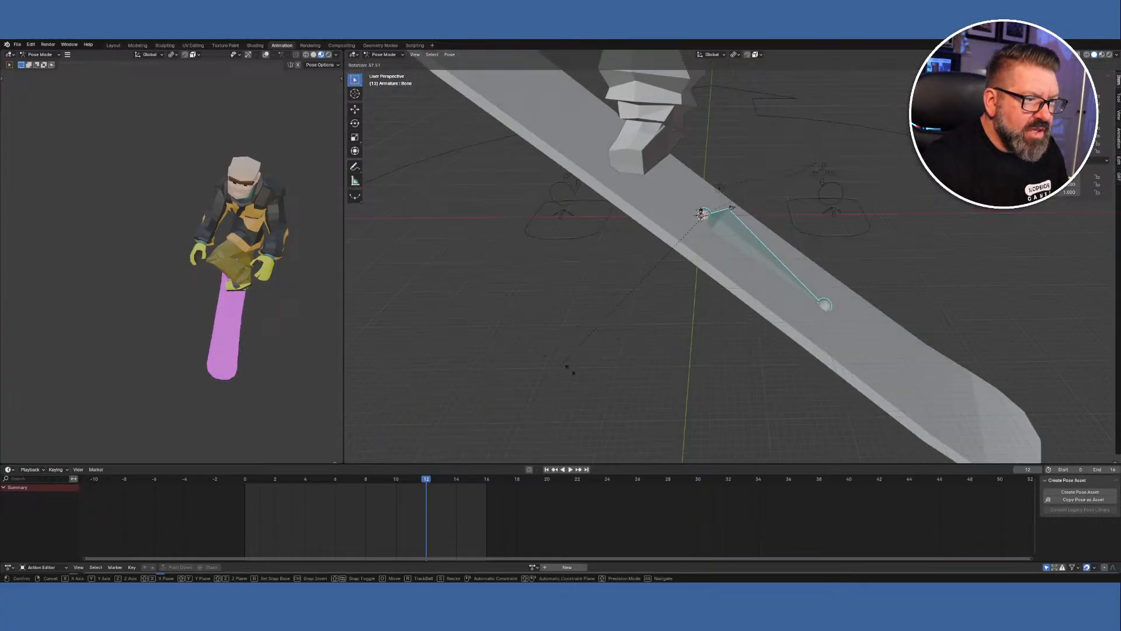
left_click(922, 363)
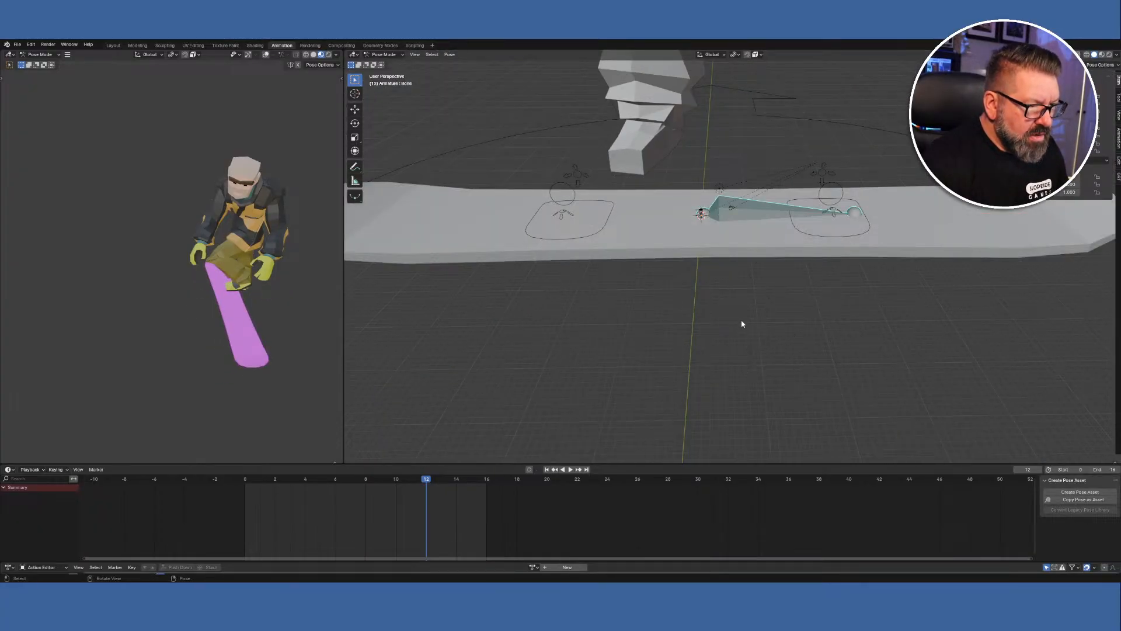
scroll(797, 326, "down", 4)
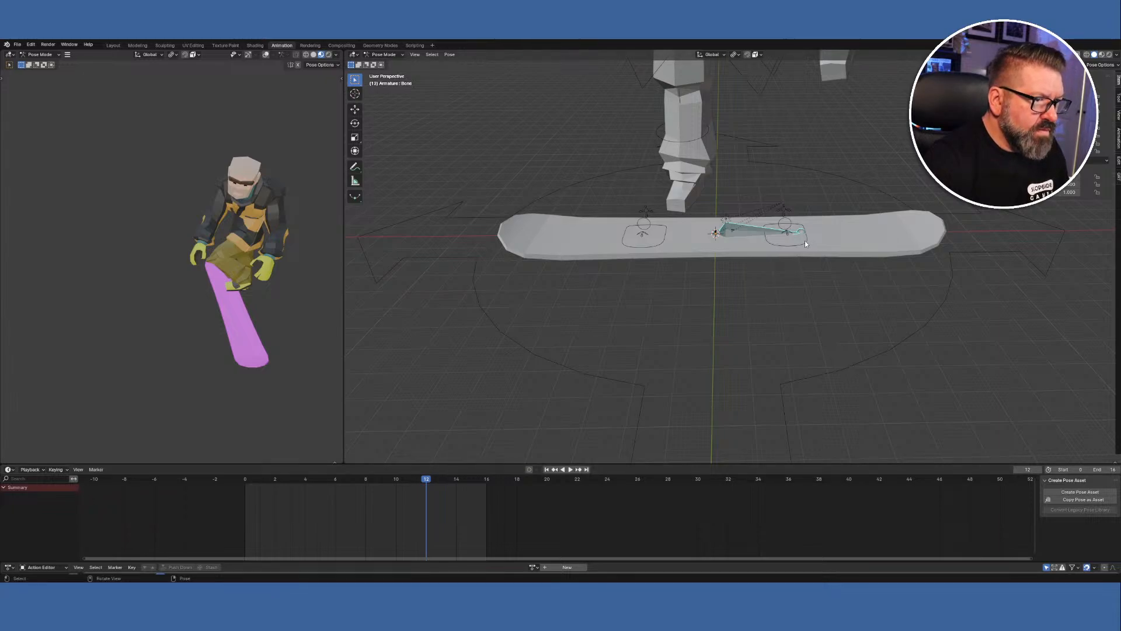
left_click(384, 55)
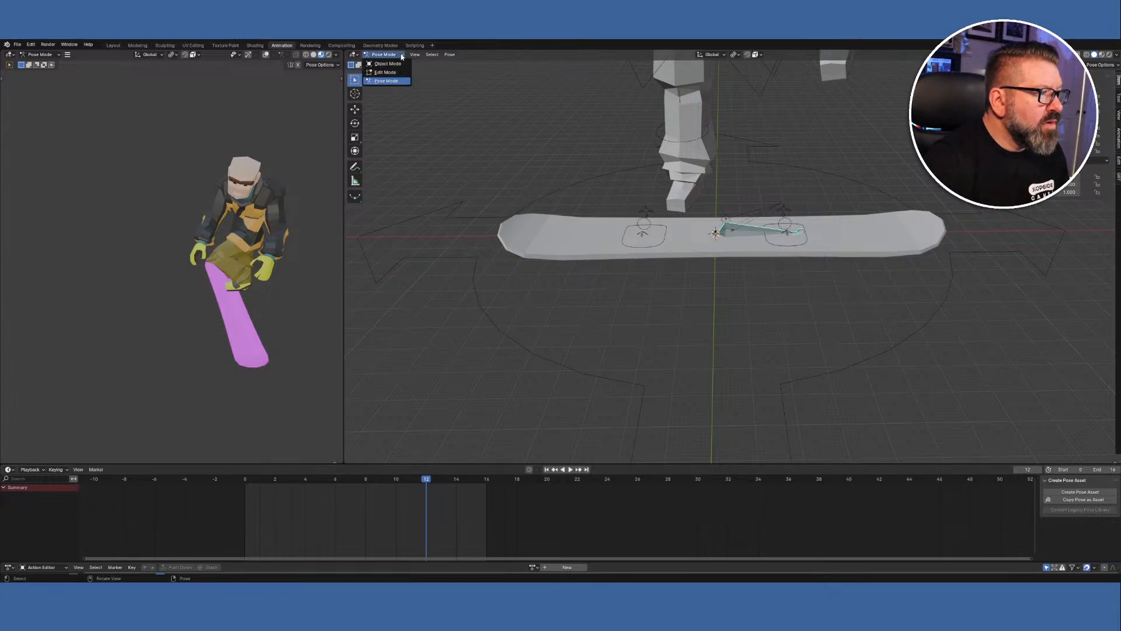
left_click(392, 64)
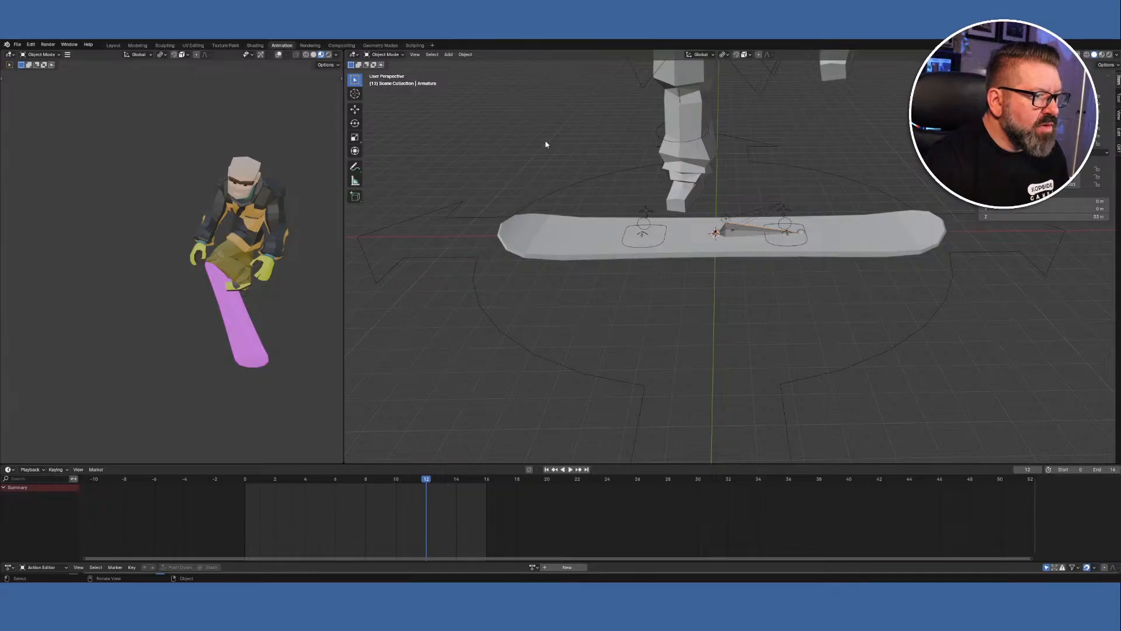
Test-rotate the character rig's left foot IK control in Pose Mode, cancel the rotation, and return to Object Mode.
left_click(801, 244)
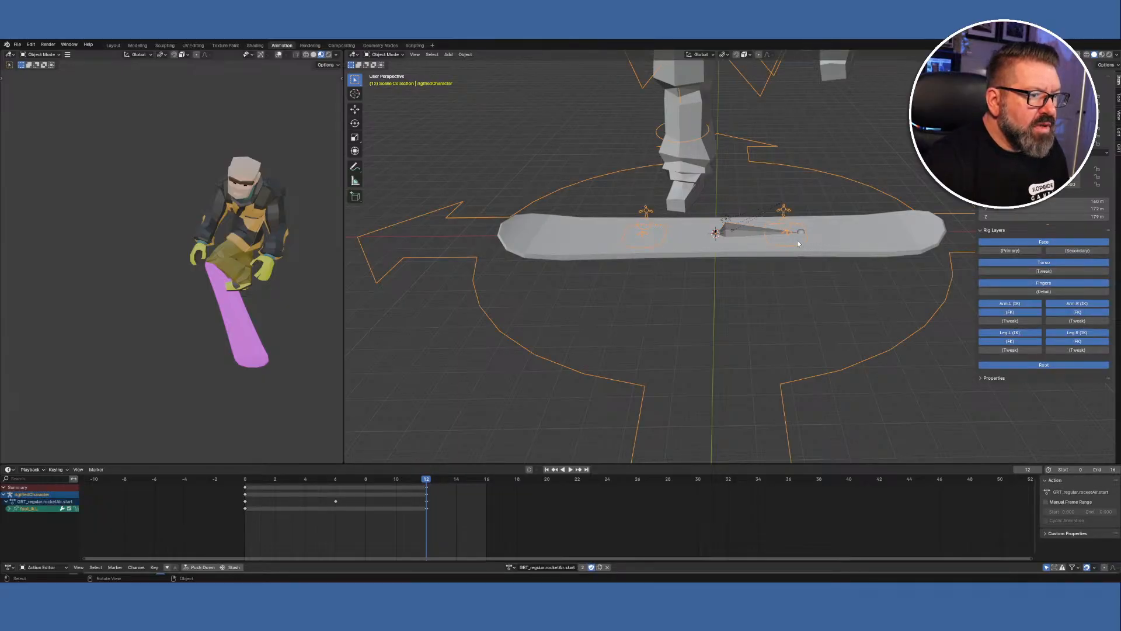
left_click(384, 54)
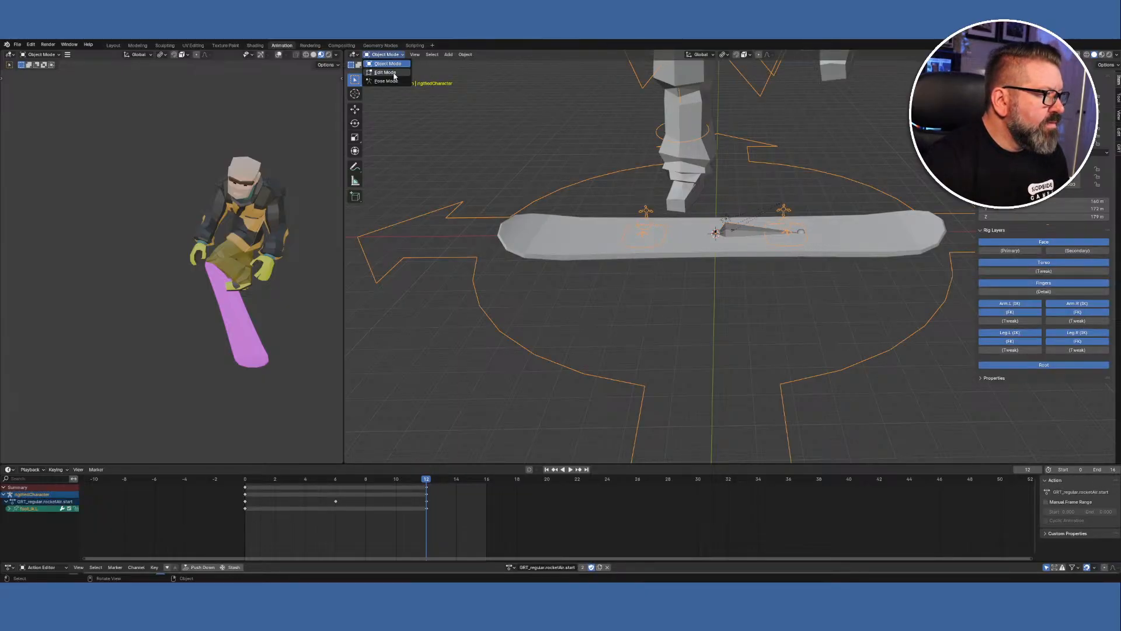
left_click(395, 81)
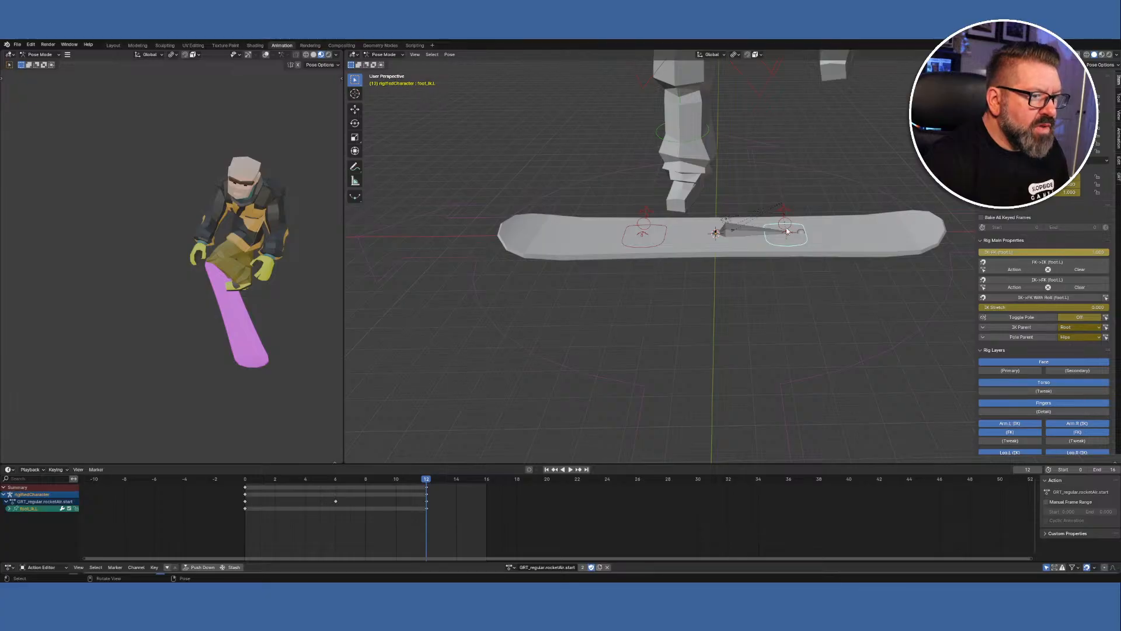
key("r")
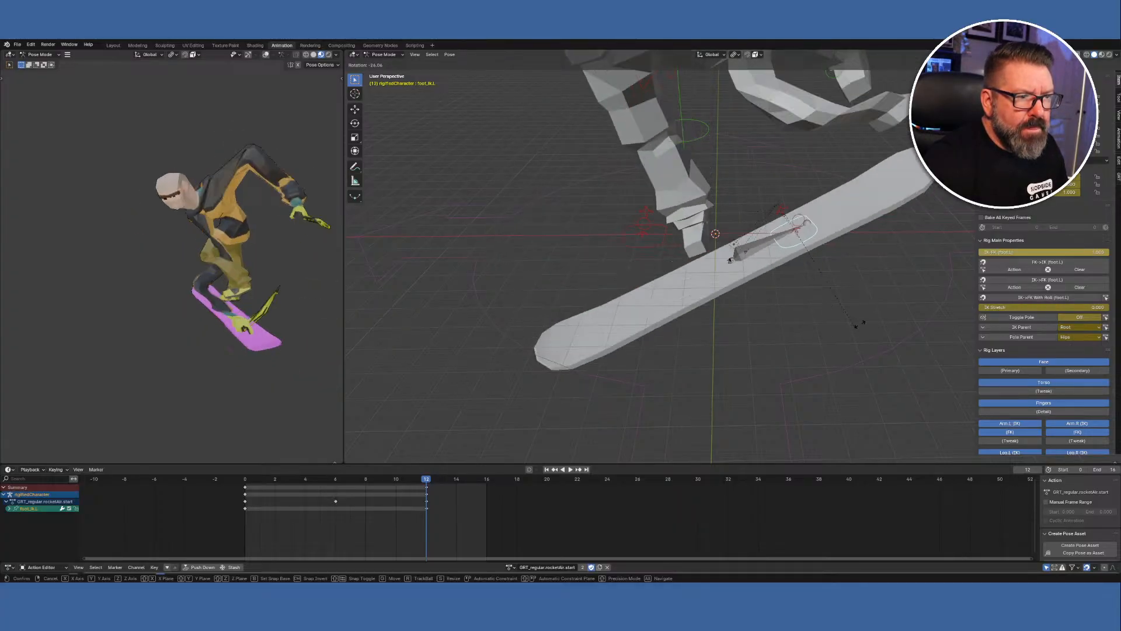
right_click(876, 319)
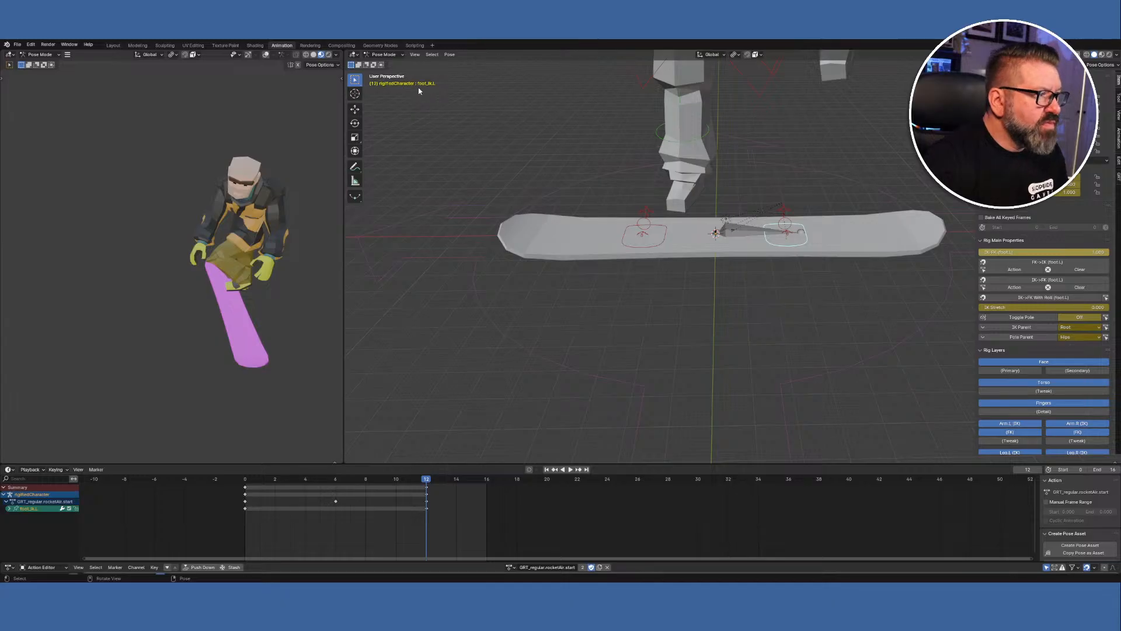
left_click(383, 54)
left_click(396, 64)
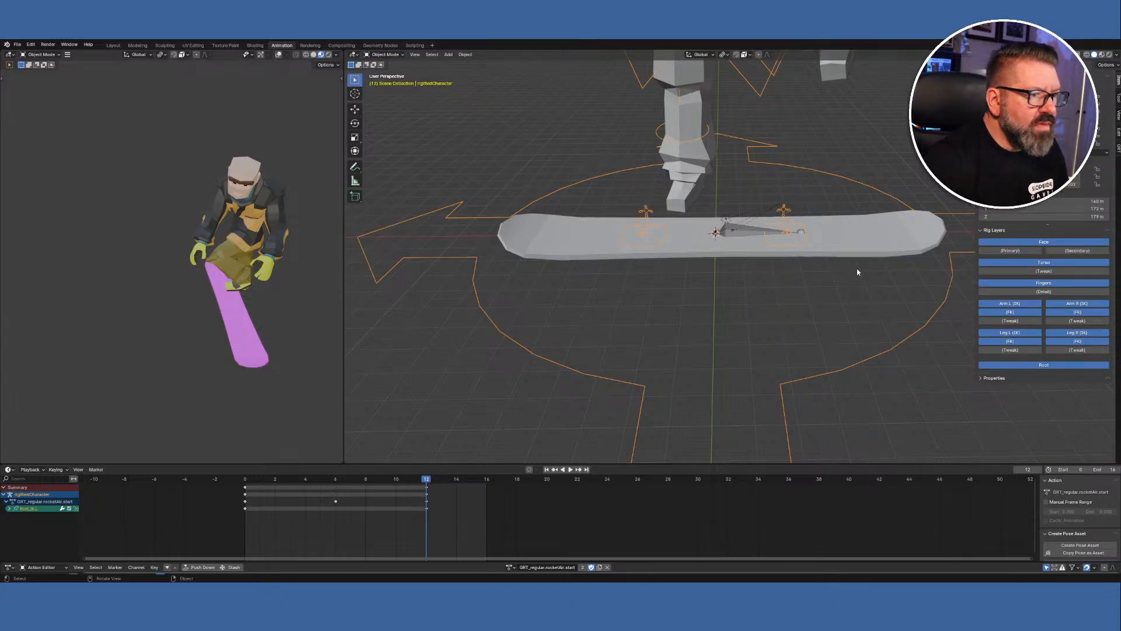
Select the snowboard armature in Object Mode and open its parenting options.
left_click(736, 233)
left_click(757, 228)
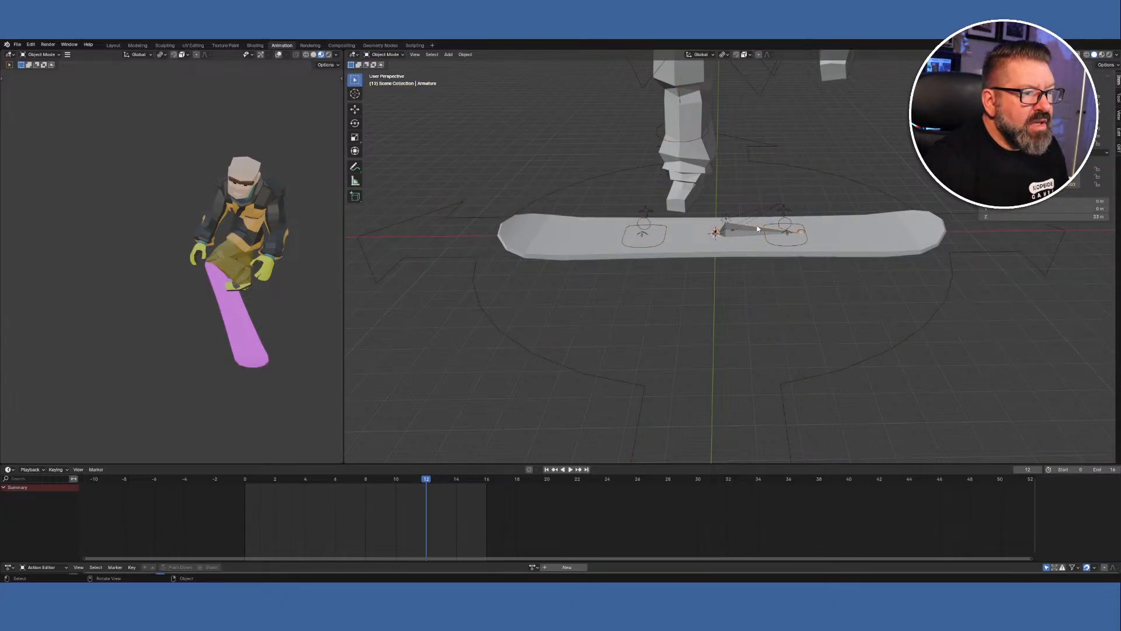
left_click(383, 54)
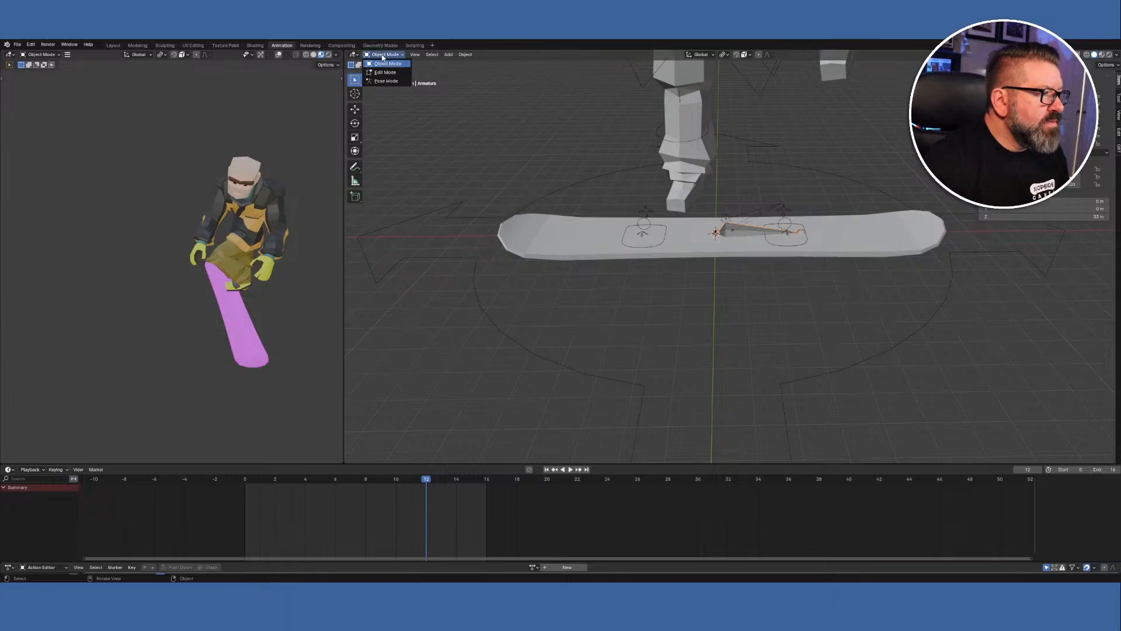
left_click(403, 63)
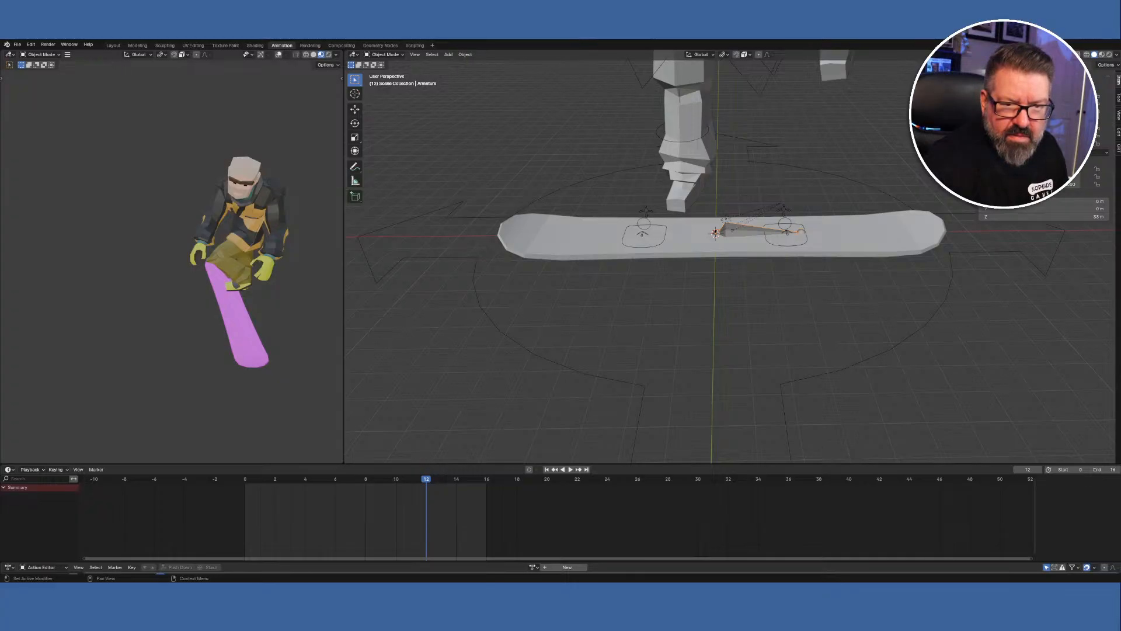
right_click(868, 301)
mouse_move(868, 301)
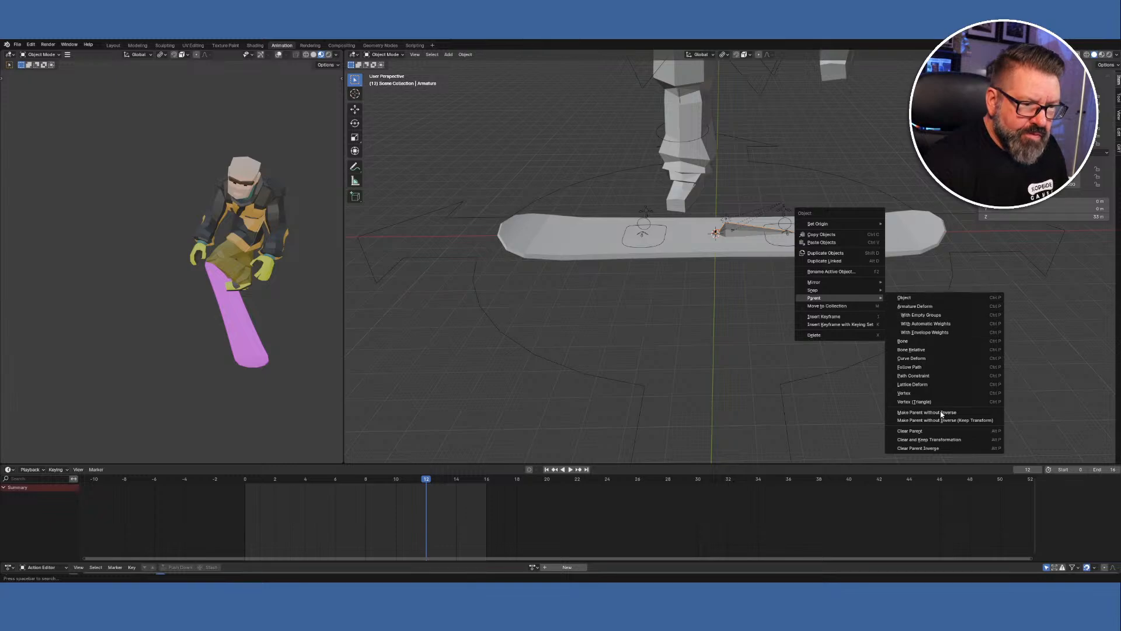
Clear the parent of the snowboard armature and try rotating its bone in Pose Mode, ending back in Object Mode.
left_click(928, 431)
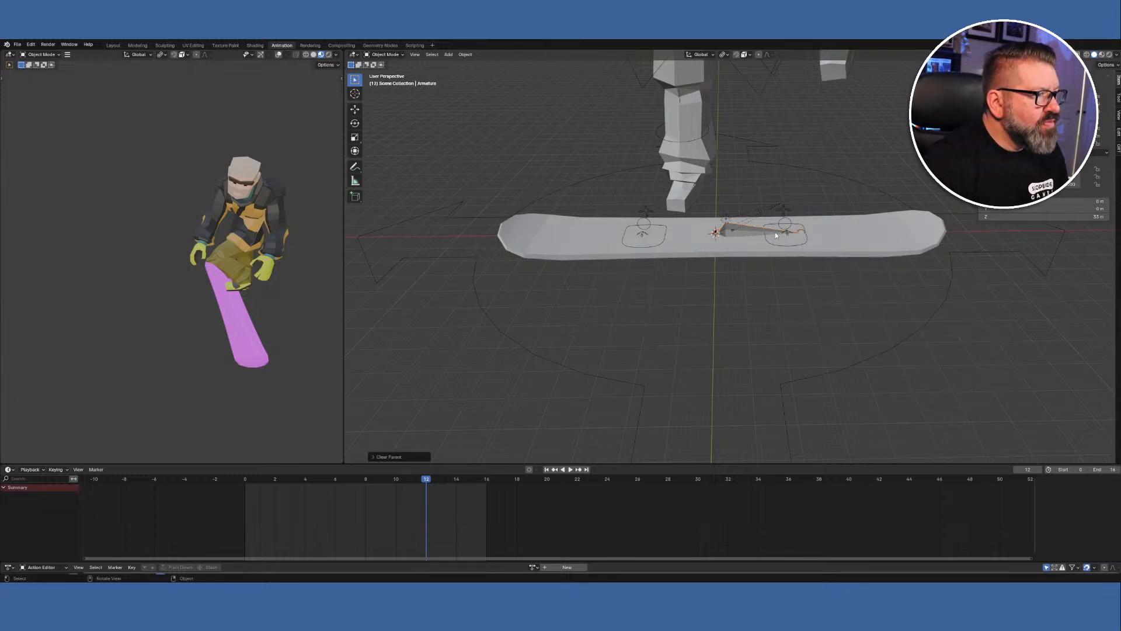
left_click(386, 54)
left_click(398, 84)
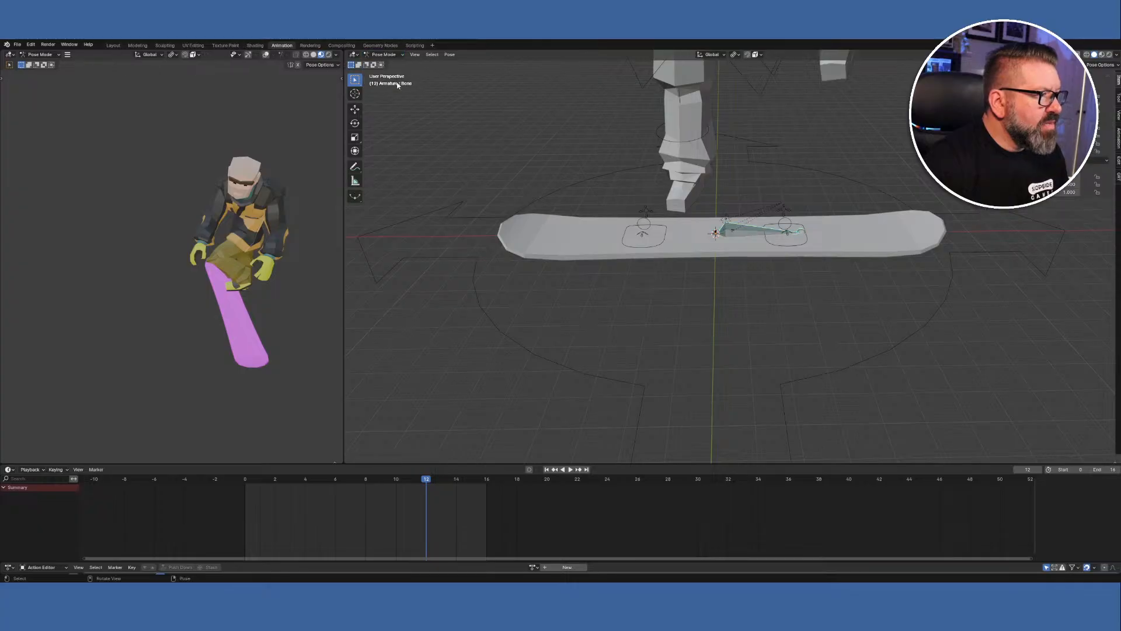
key("r")
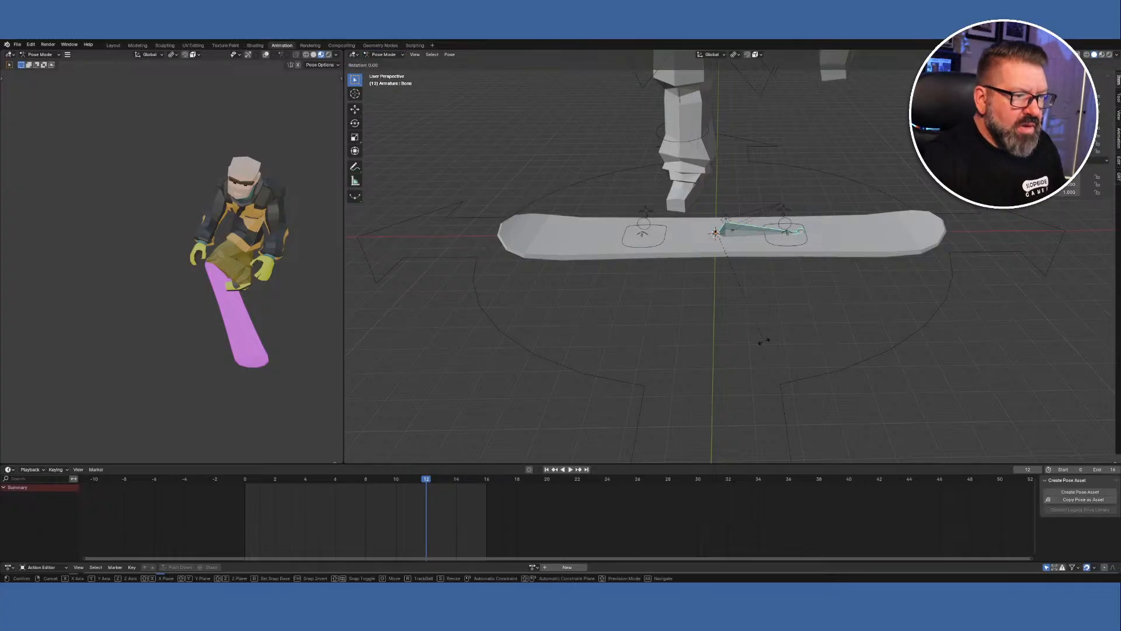
right_click(830, 351)
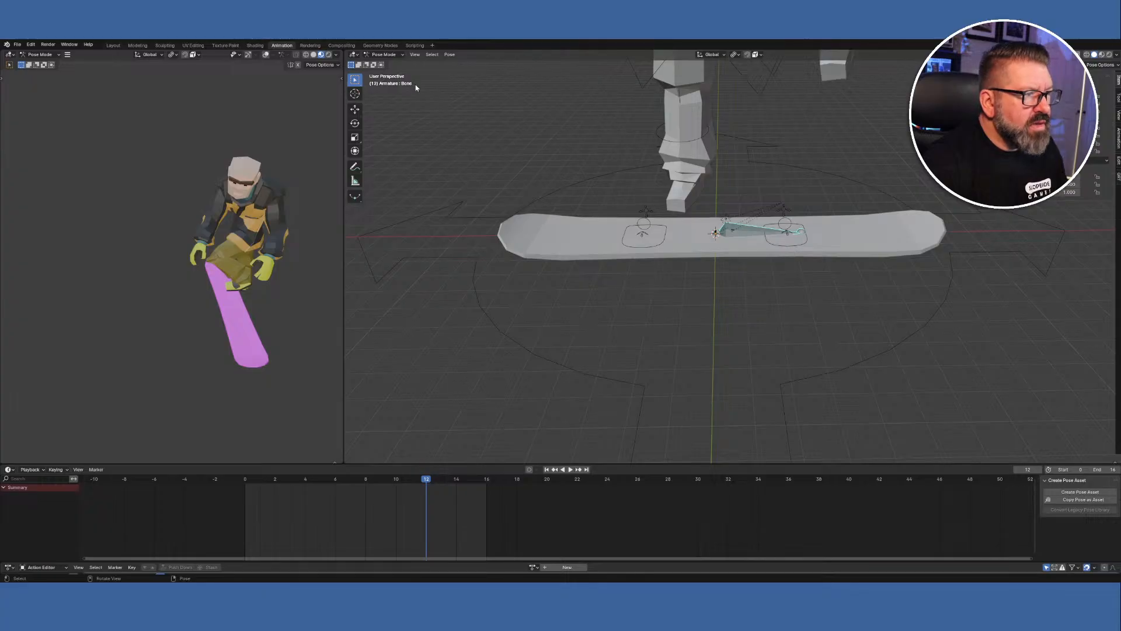
left_click(383, 55)
left_click(390, 68)
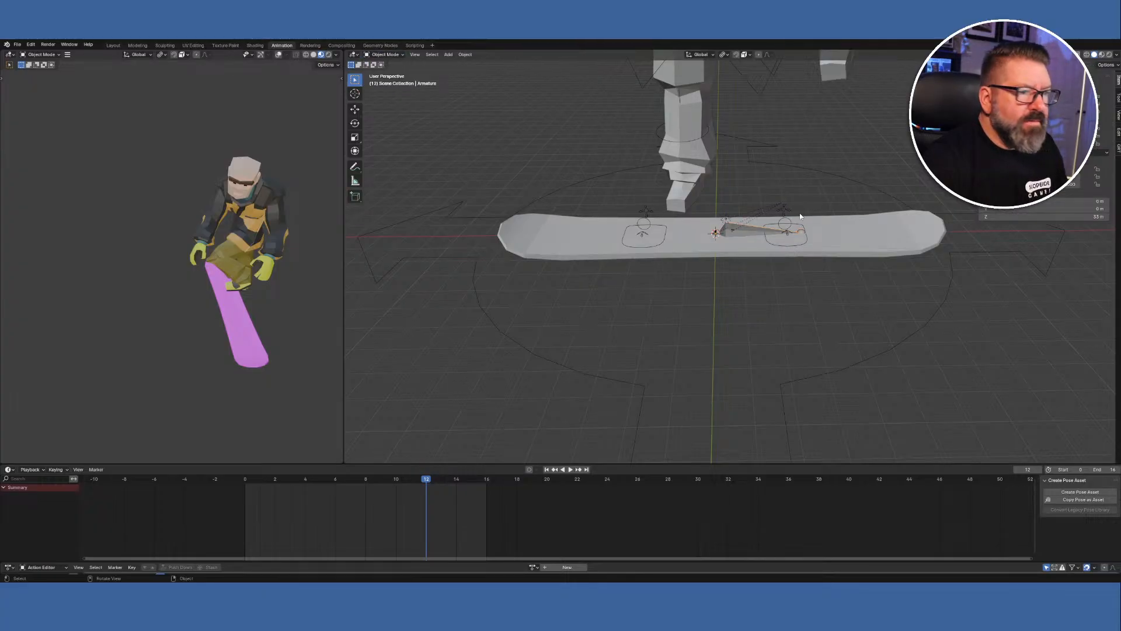
Select the rigified character and try rotating its left foot IK control in Pose Mode.
left_click(797, 242)
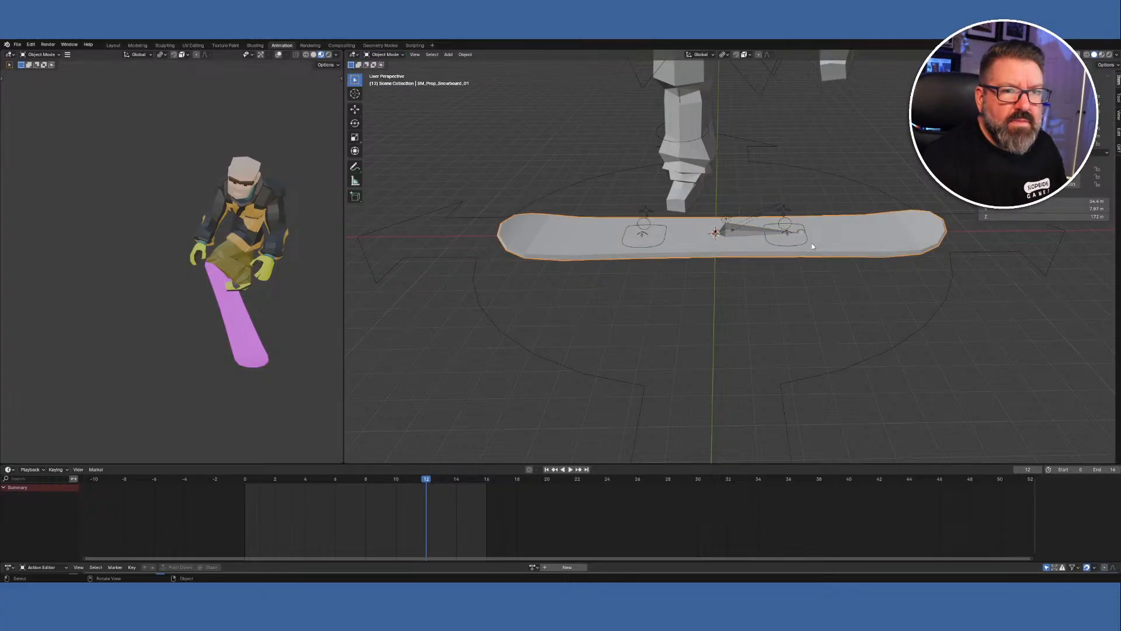
left_click(797, 246)
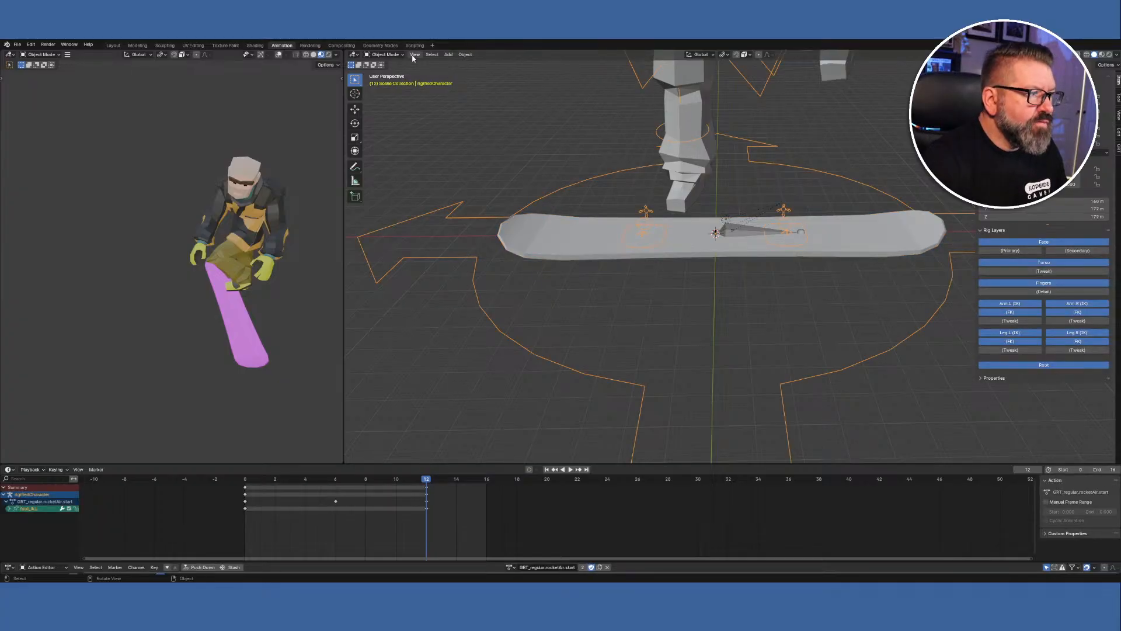
left_click(385, 55)
left_click(386, 81)
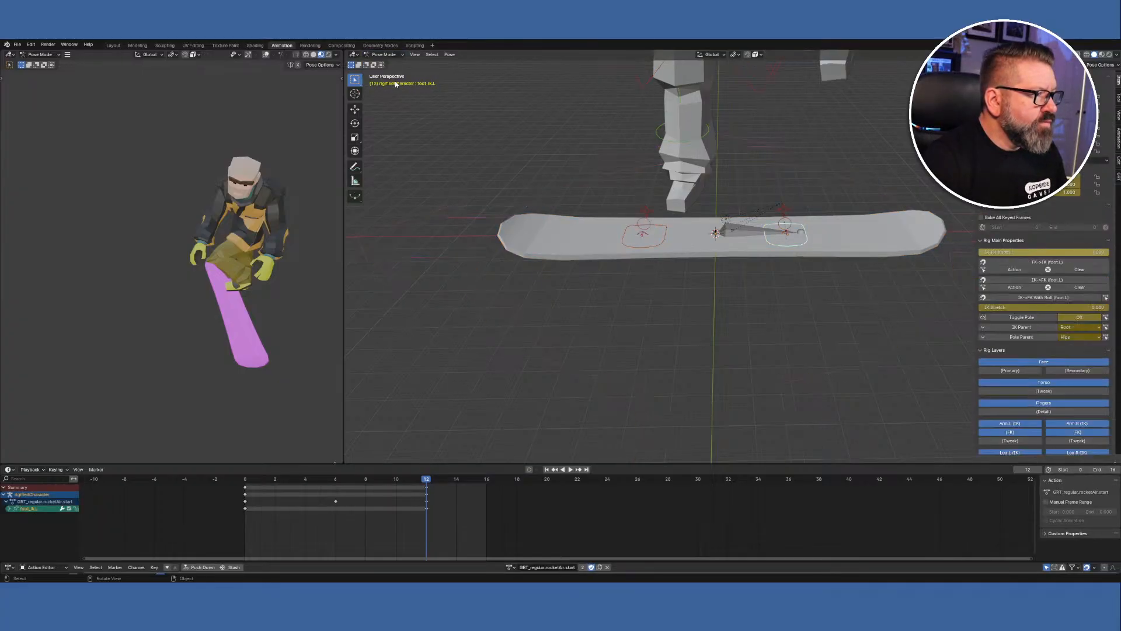
key("r")
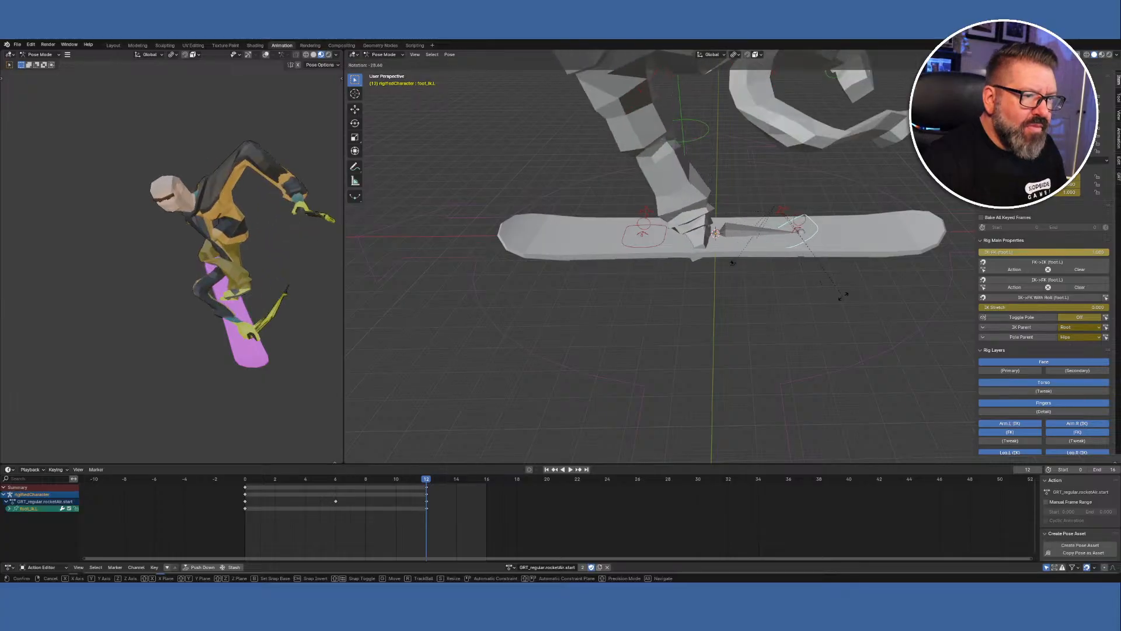
right_click(903, 260)
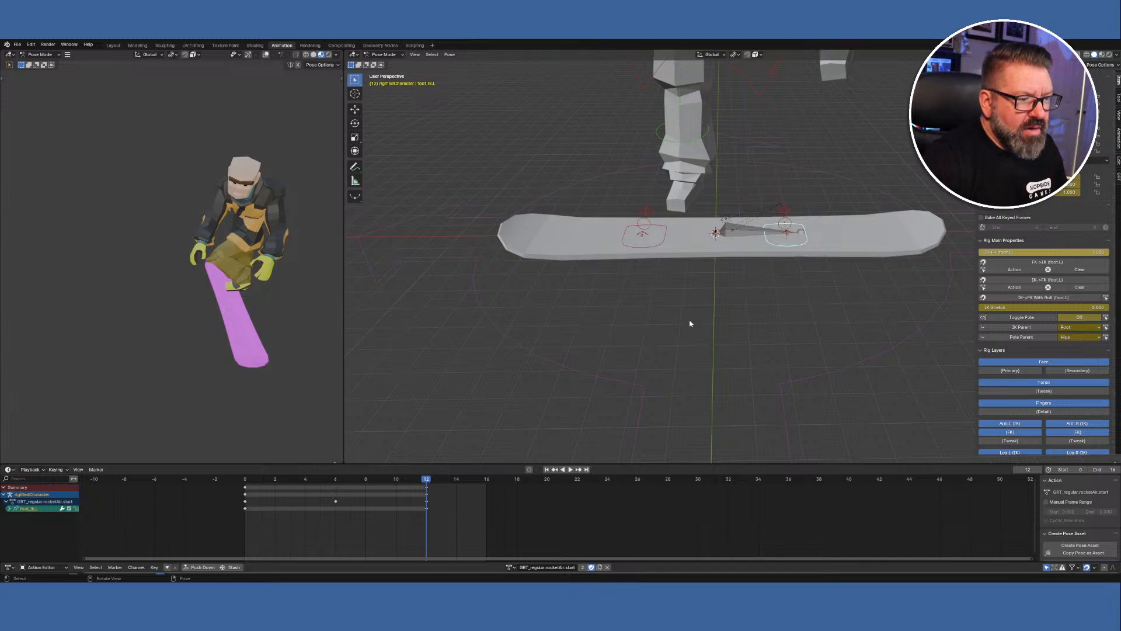
Play and scrub the GRT_regular.rocketAir.start action between frames 0 and 12 to examine the feet against the snowboard.
left_click_drag(426, 479, 244, 481)
key("space")
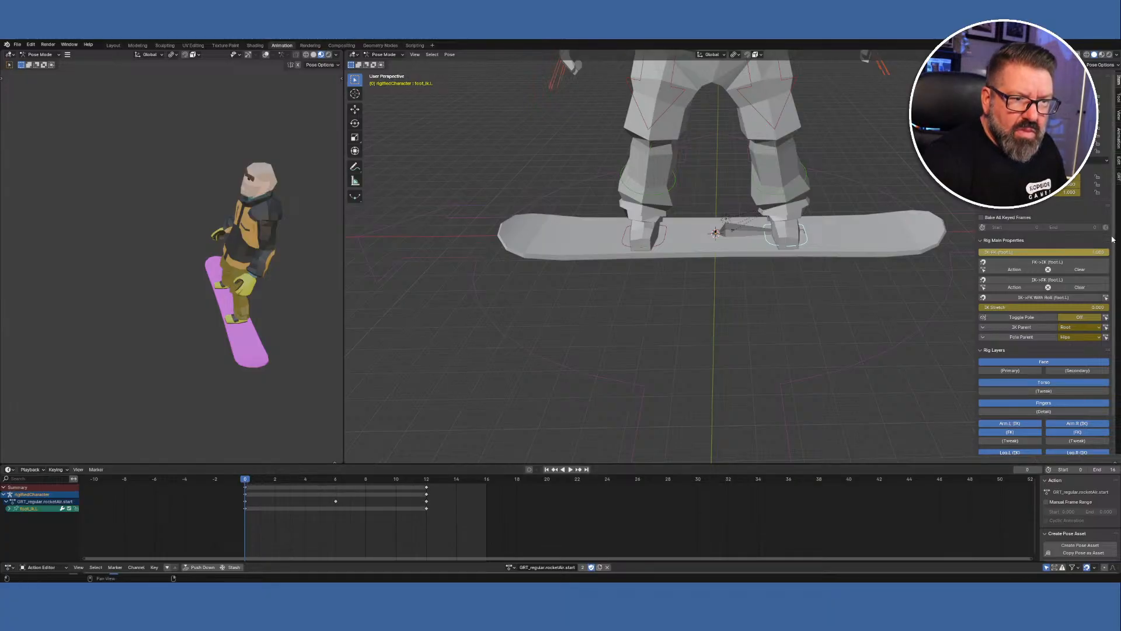
key("space")
mouse_move(272, 481)
left_mouse_down()
mouse_move(438, 485)
mouse_move(250, 485)
left_mouse_up()
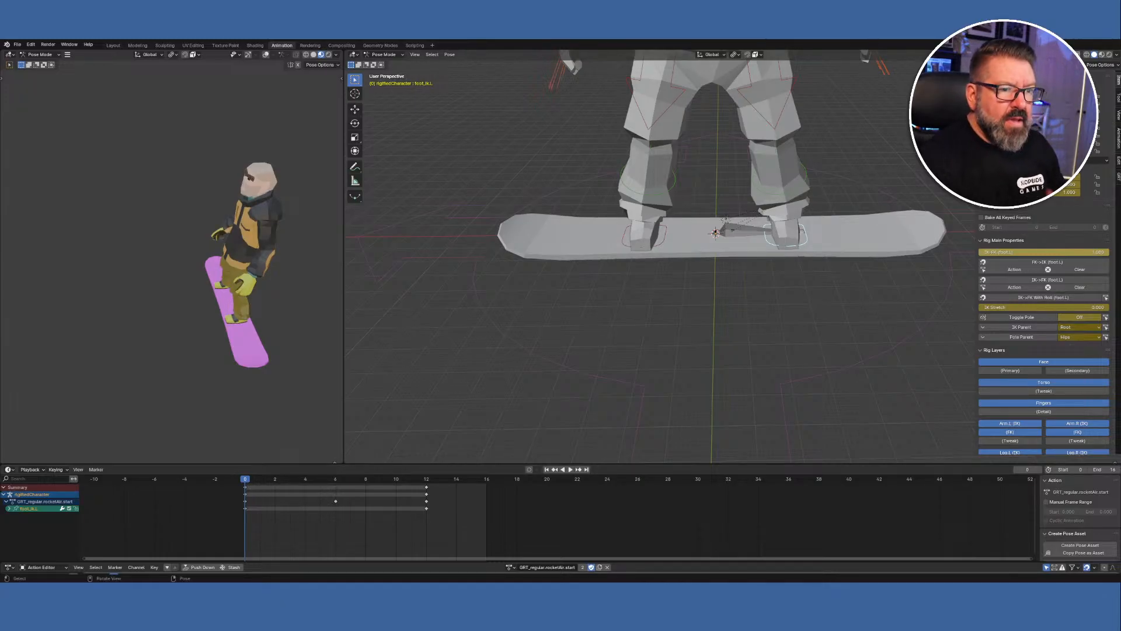
scroll(829, 251, "down", 3)
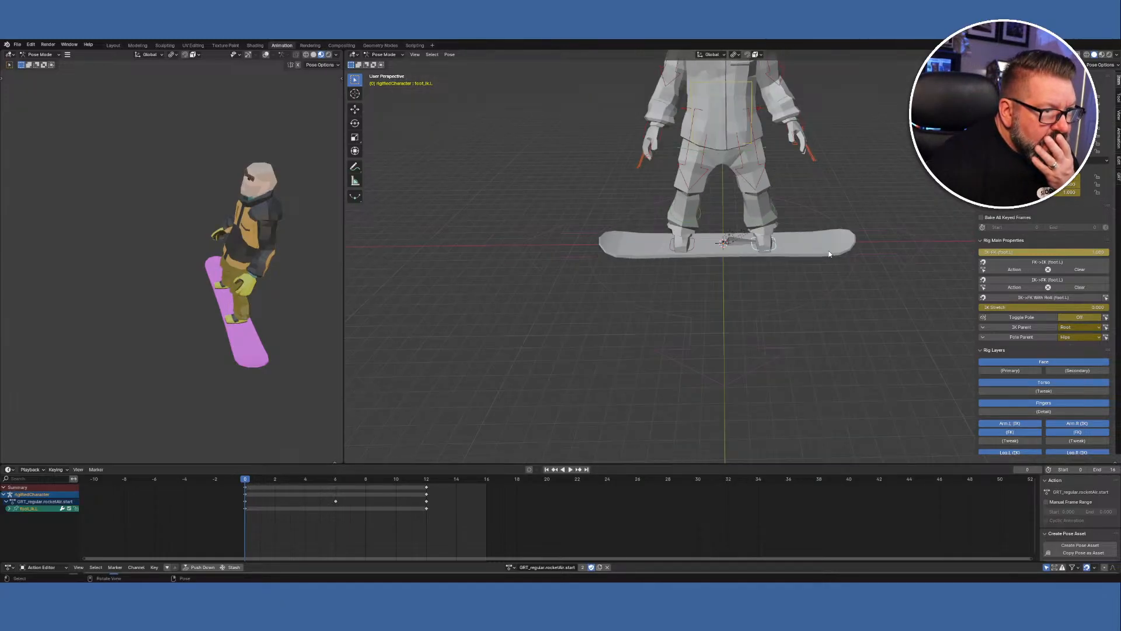
middle_click_drag(829, 254, 768, 394, "shift")
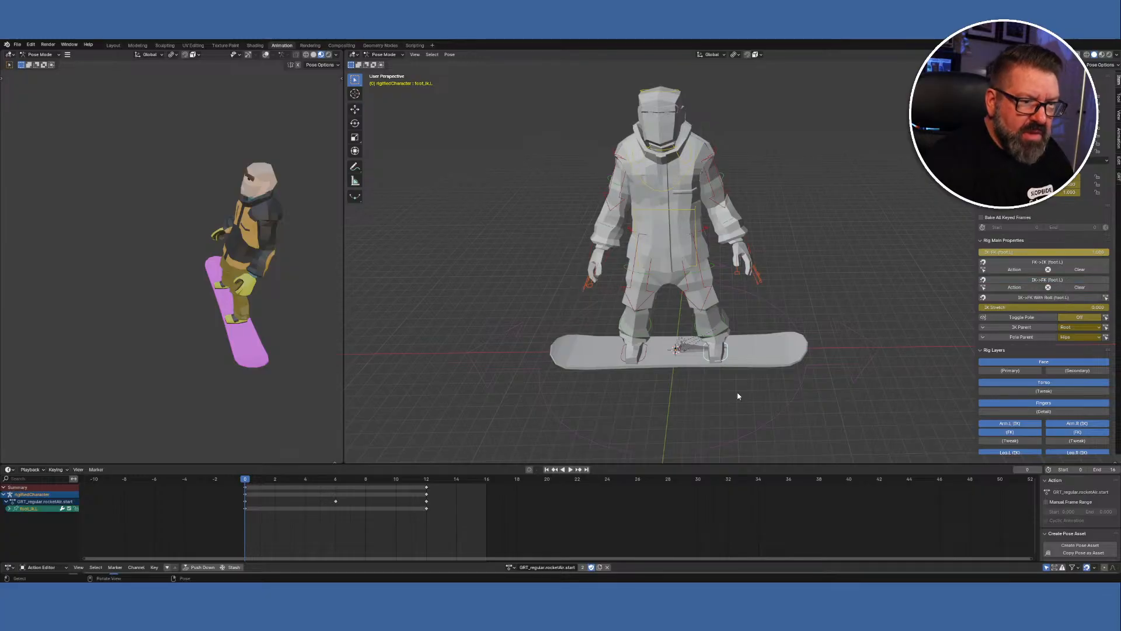
key("space")
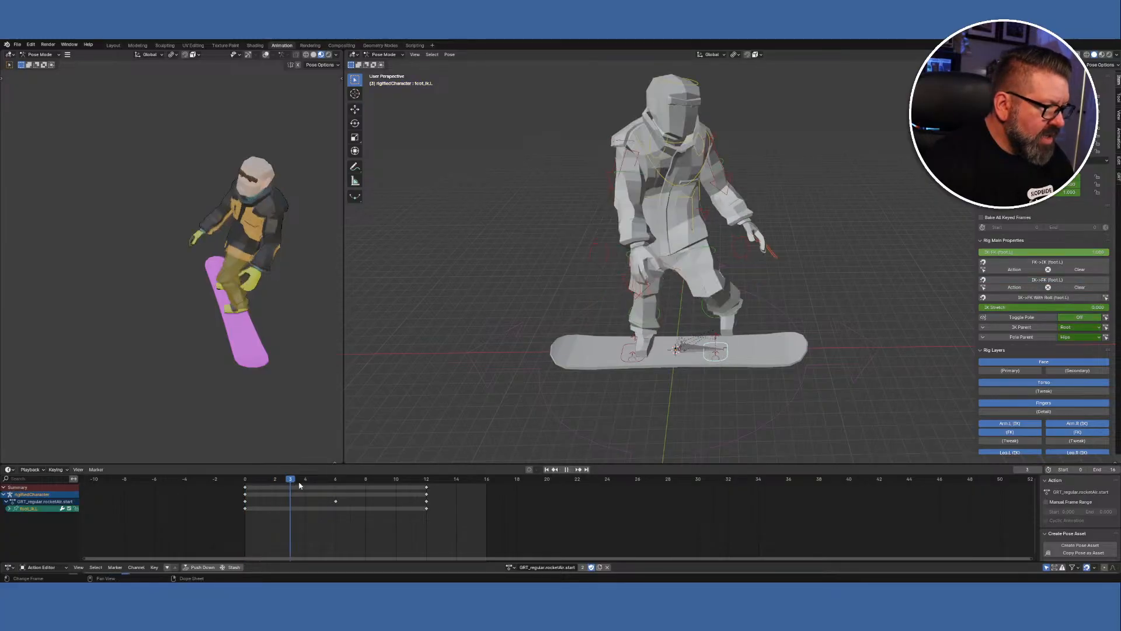
key("space")
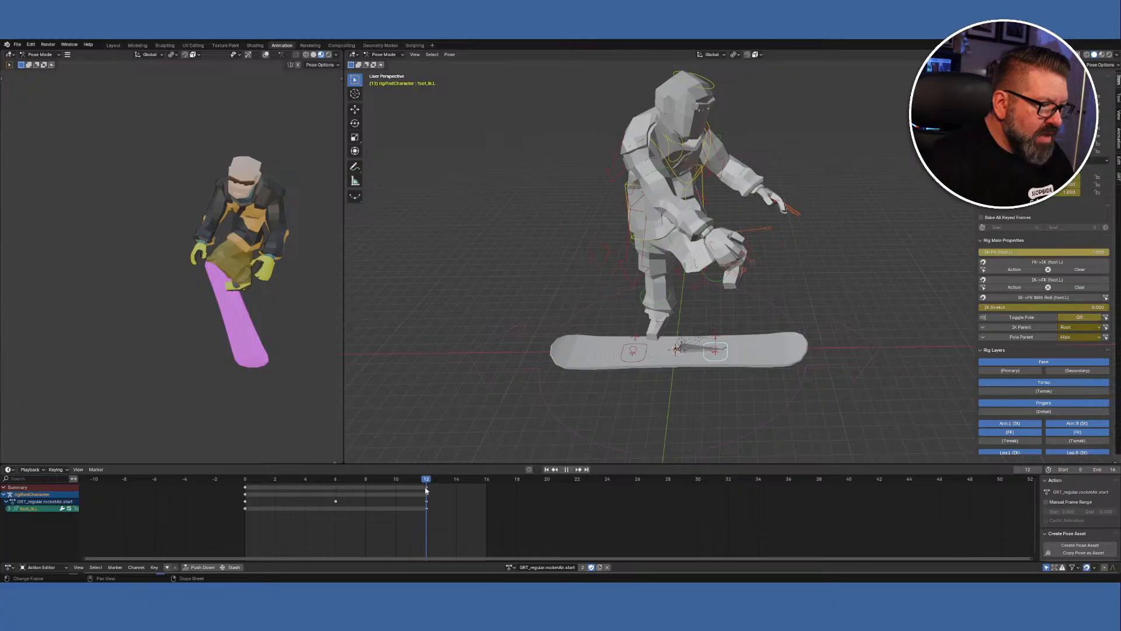
Try the IK->FK snap for the left foot at frame 12, inspect the pose, and return to frame 0.
left_click(1048, 282)
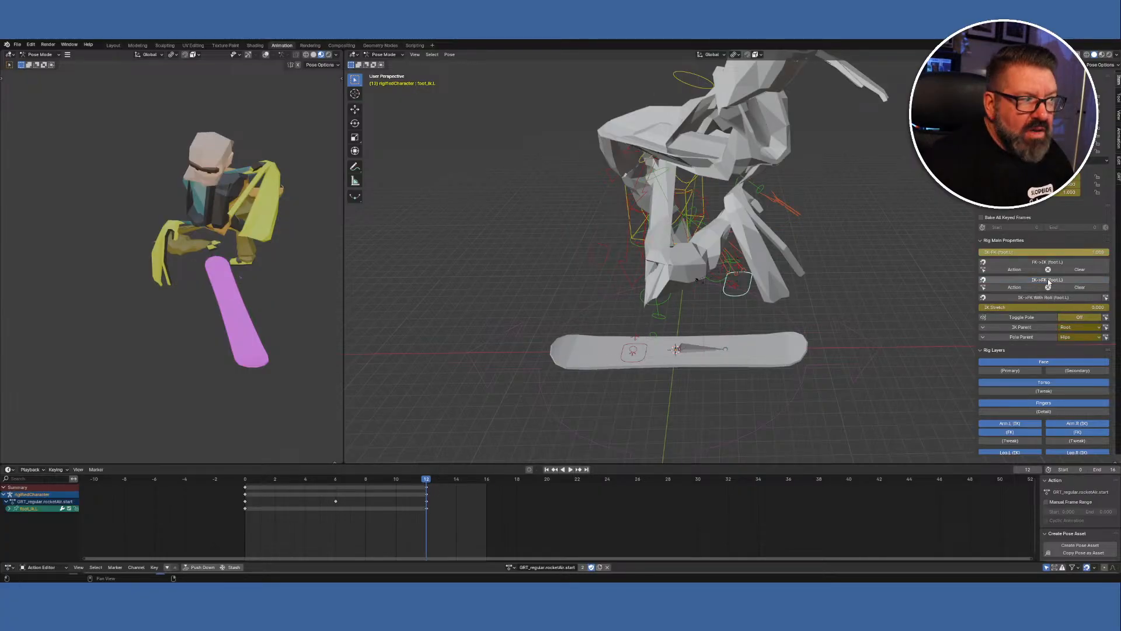
right_click(555, 289)
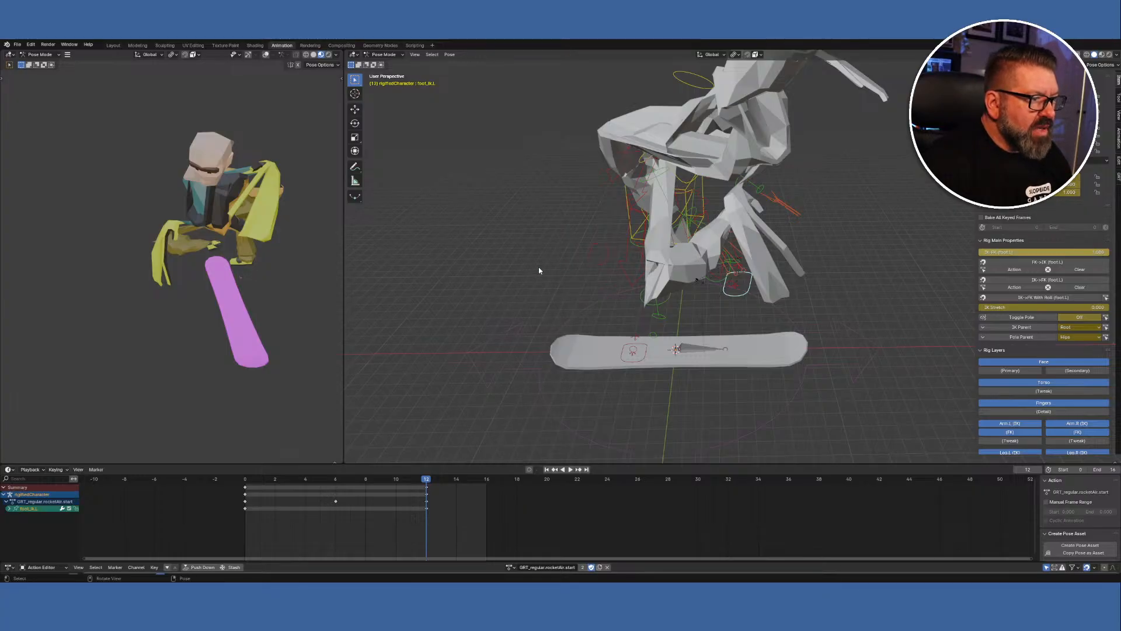
right_click(557, 250)
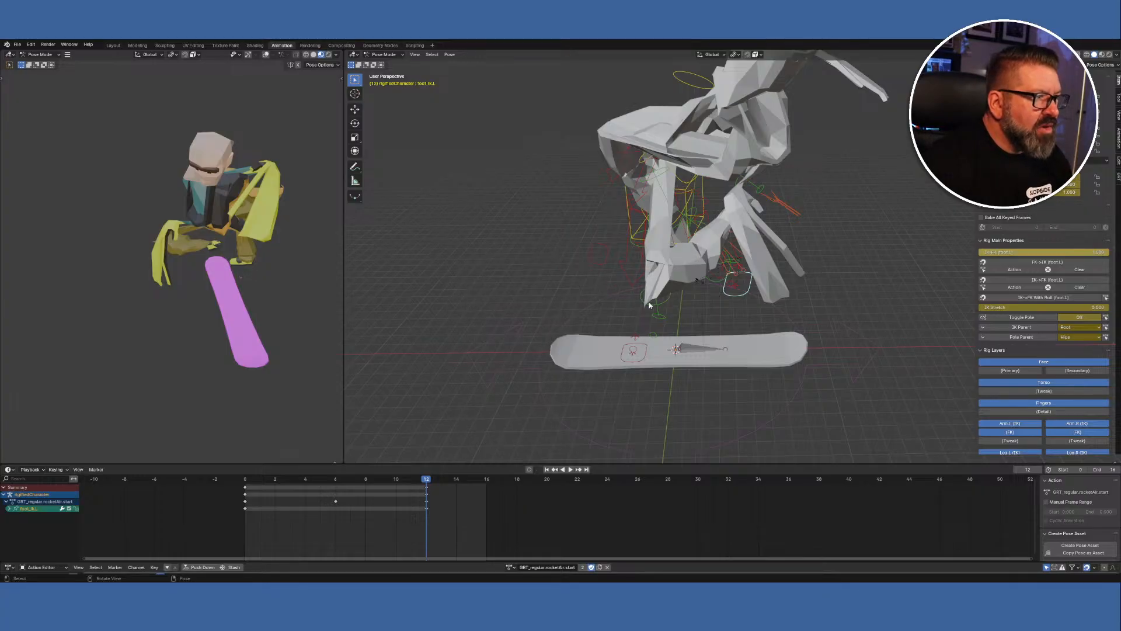
mouse_move(649, 305)
middle_mouse_down()
mouse_move(755, 254)
mouse_move(753, 325)
mouse_move(591, 305)
mouse_move(548, 243)
mouse_move(491, 291)
mouse_move(618, 326)
mouse_move(611, 275)
mouse_move(588, 320)
mouse_move(557, 303)
mouse_move(633, 315)
middle_mouse_up()
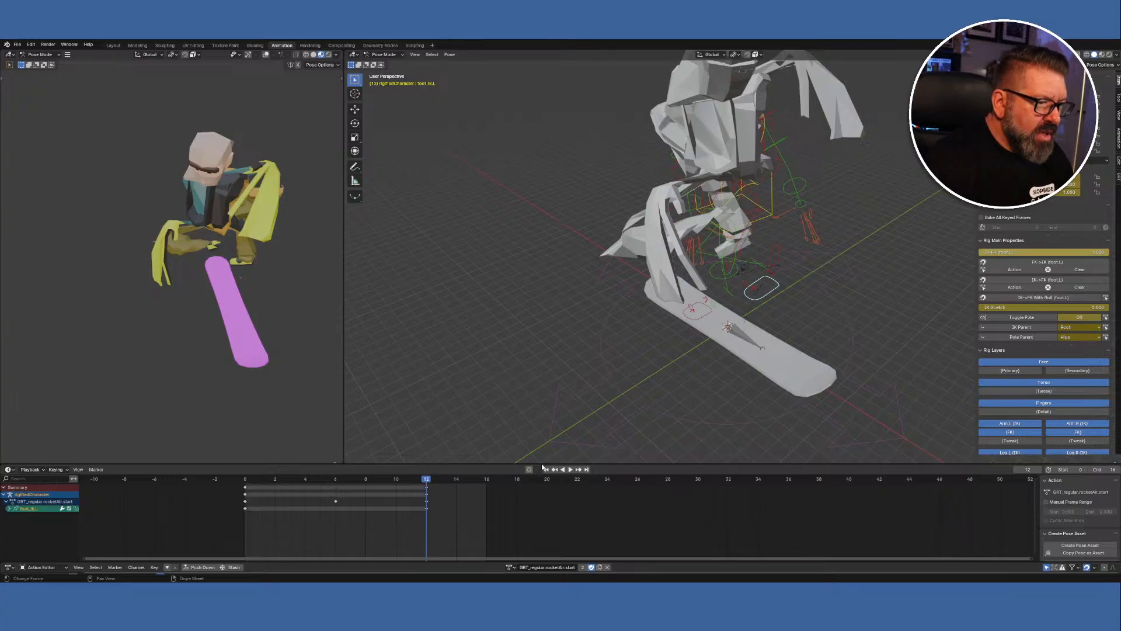
key("shift+Left")
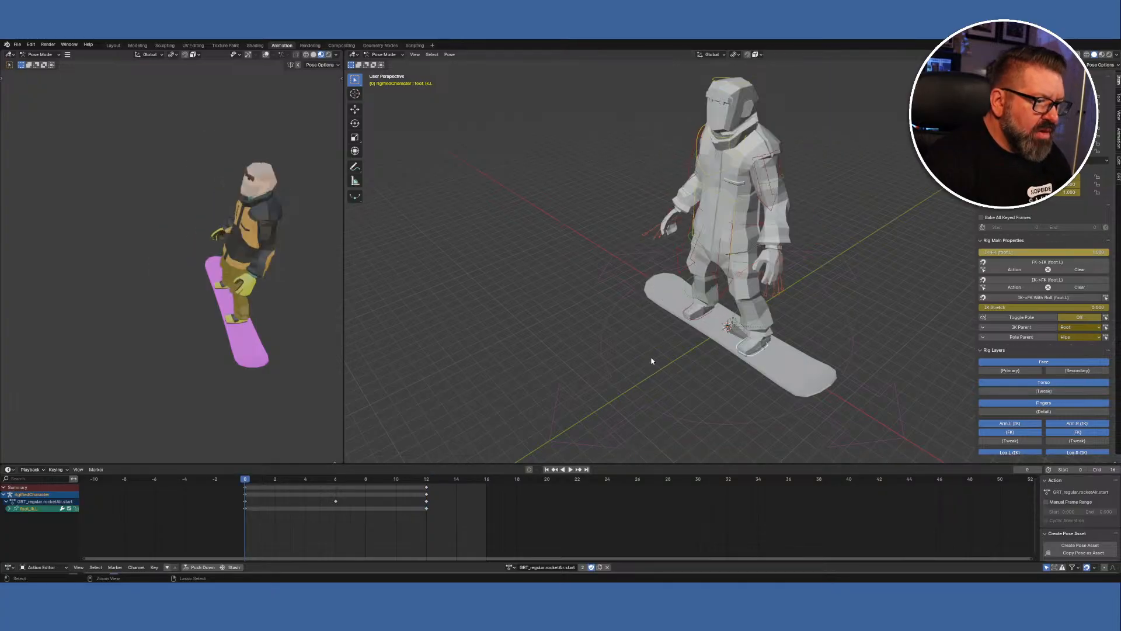
Reopen the most recent SK_Holds blend file, discarding the unsaved changes.
left_click(17, 45)
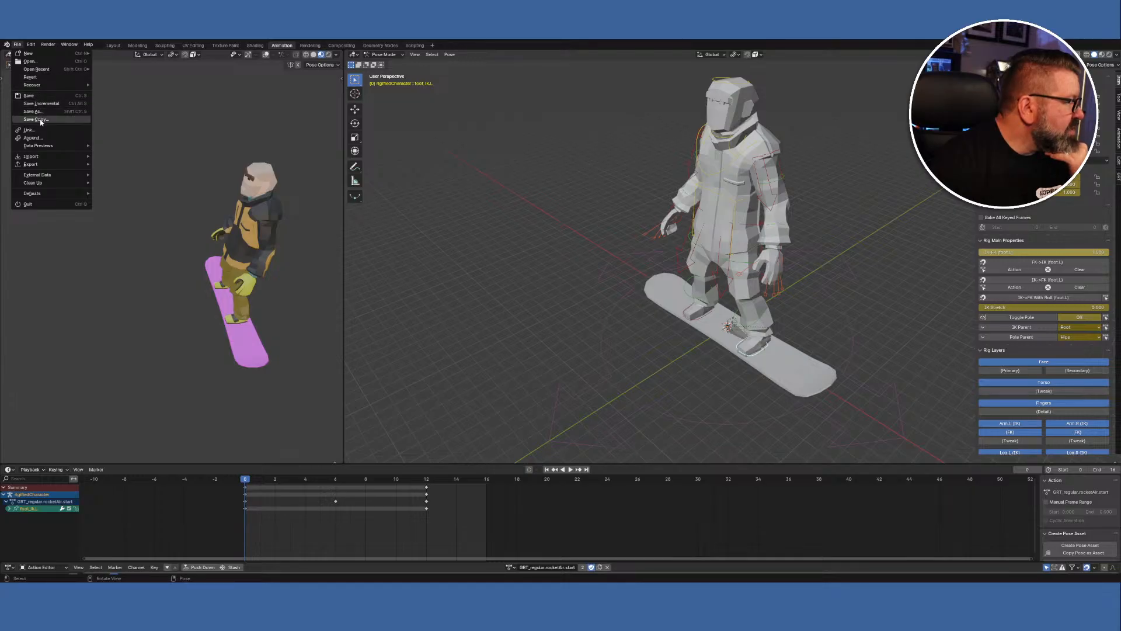
mouse_move(47, 69)
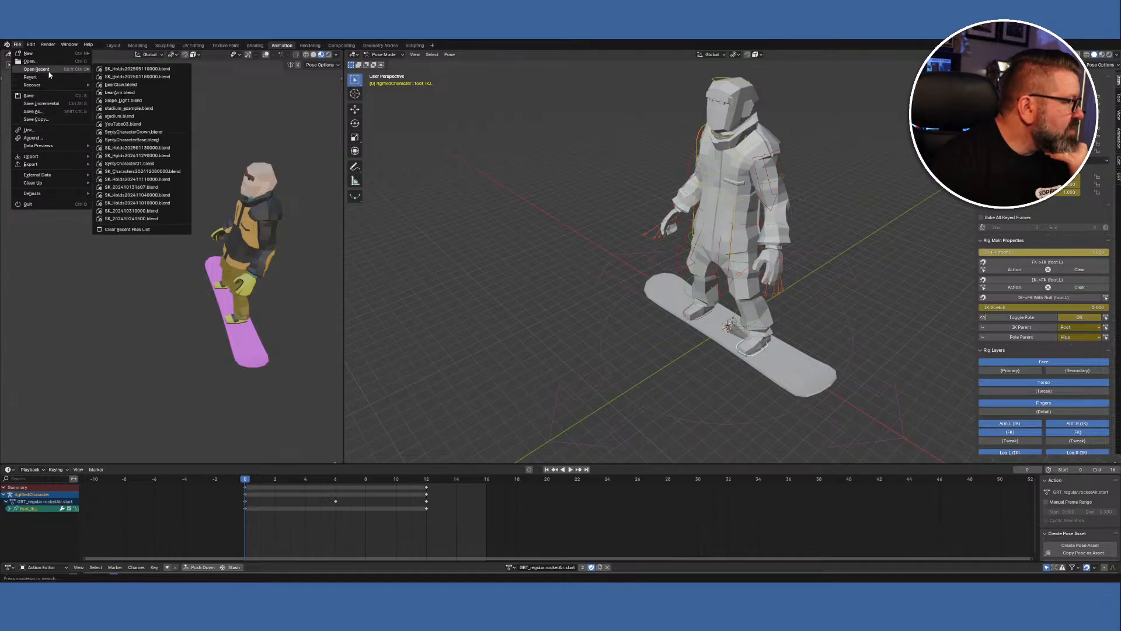
left_click(138, 69)
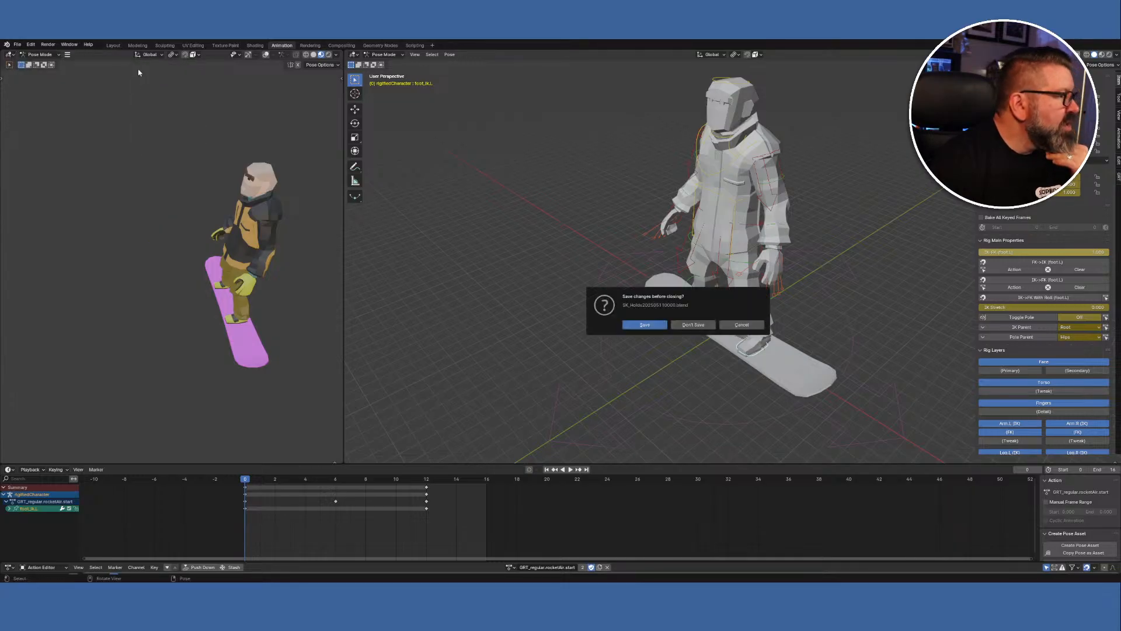
left_click(703, 325)
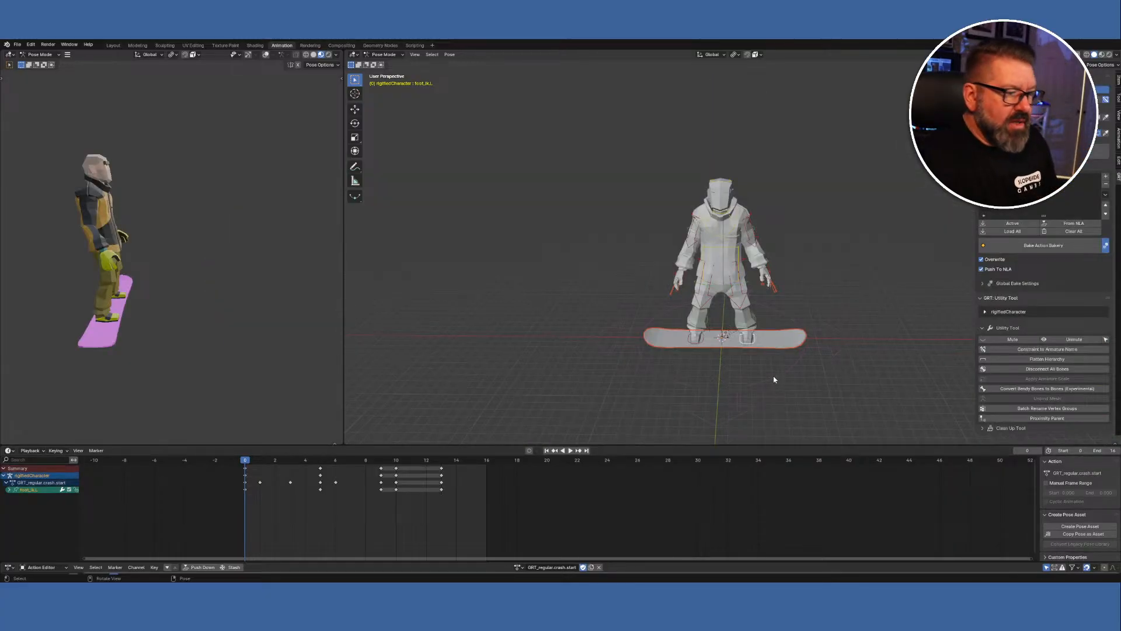
Switch to Object Mode and clear the parent of the snowboard mesh.
left_click(518, 567)
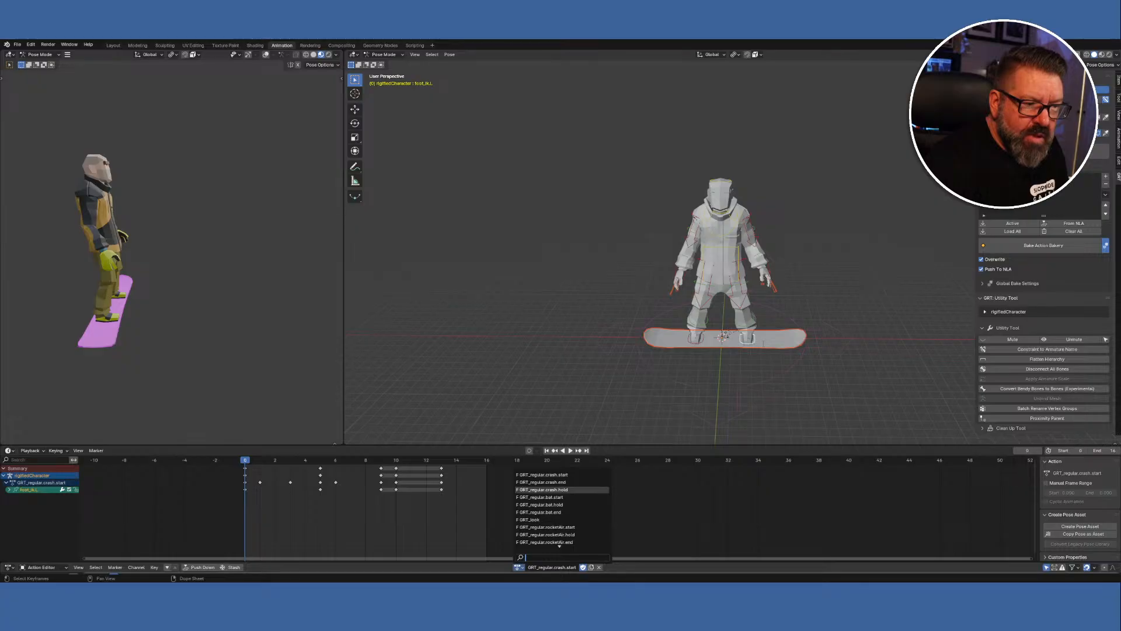
left_click(396, 56)
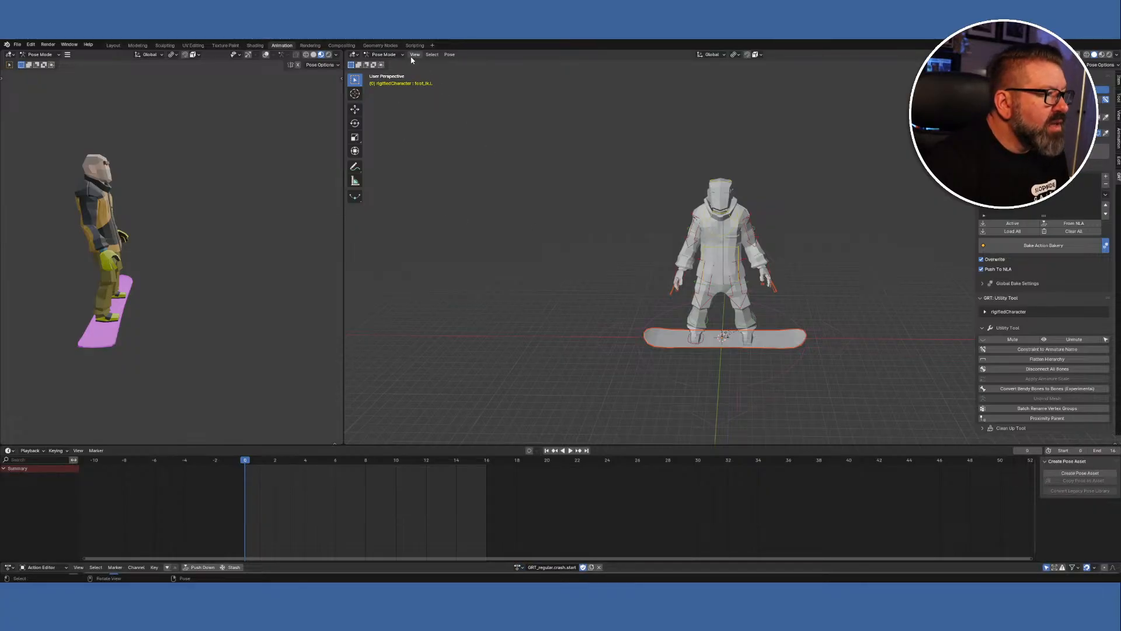
left_click(385, 54)
left_click(397, 68)
left_click(625, 204)
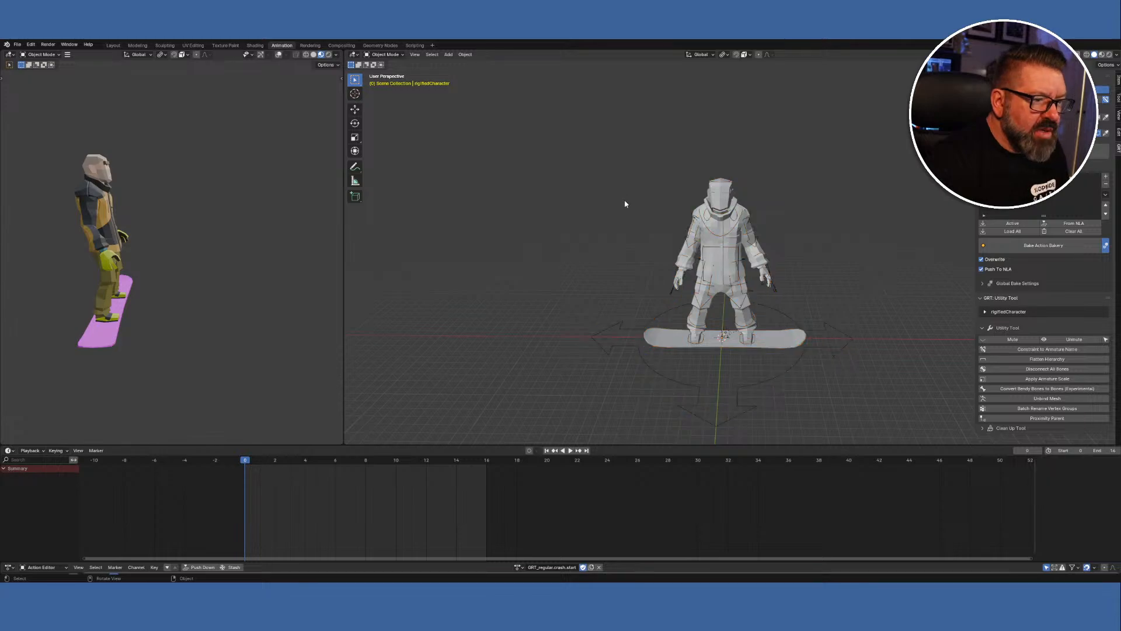
left_click(782, 345)
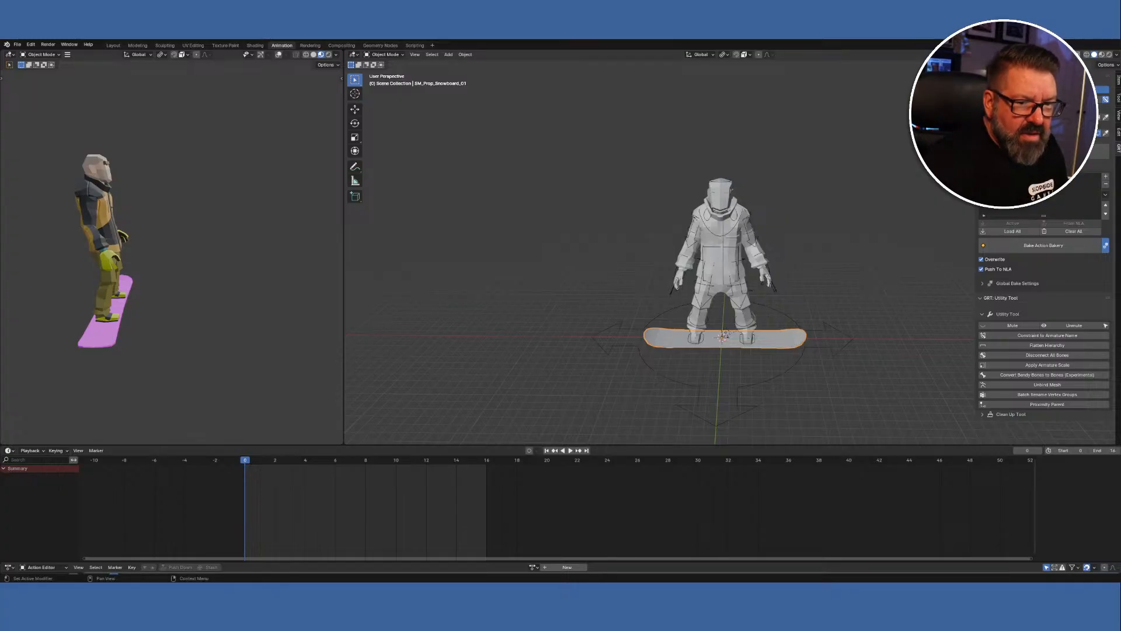
right_click(838, 317)
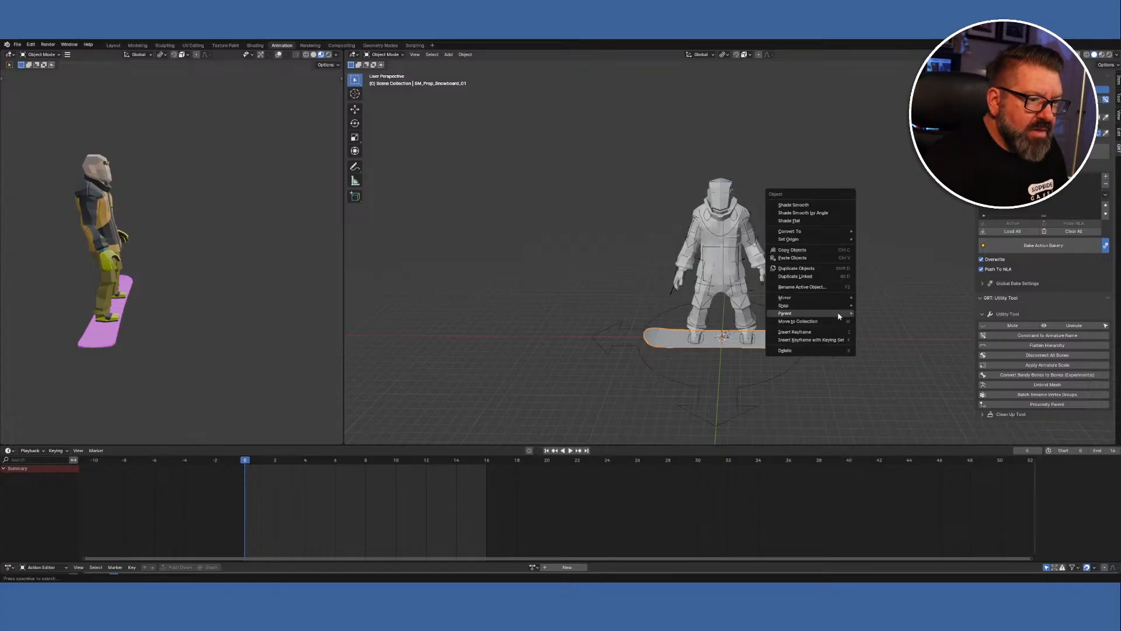
mouse_move(843, 314)
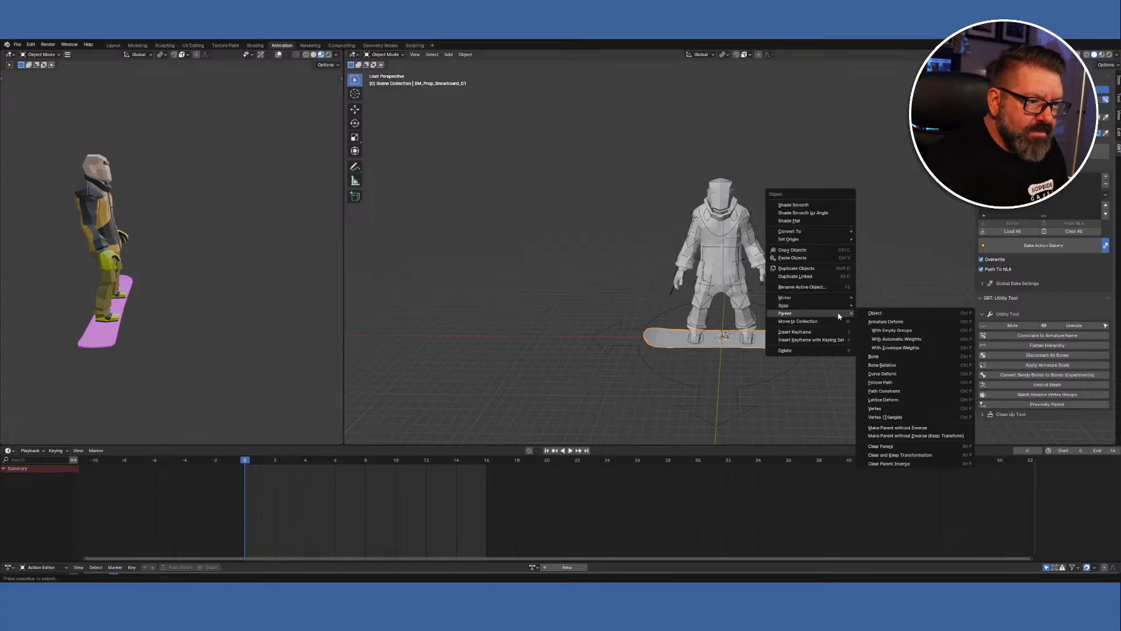
left_click(911, 445)
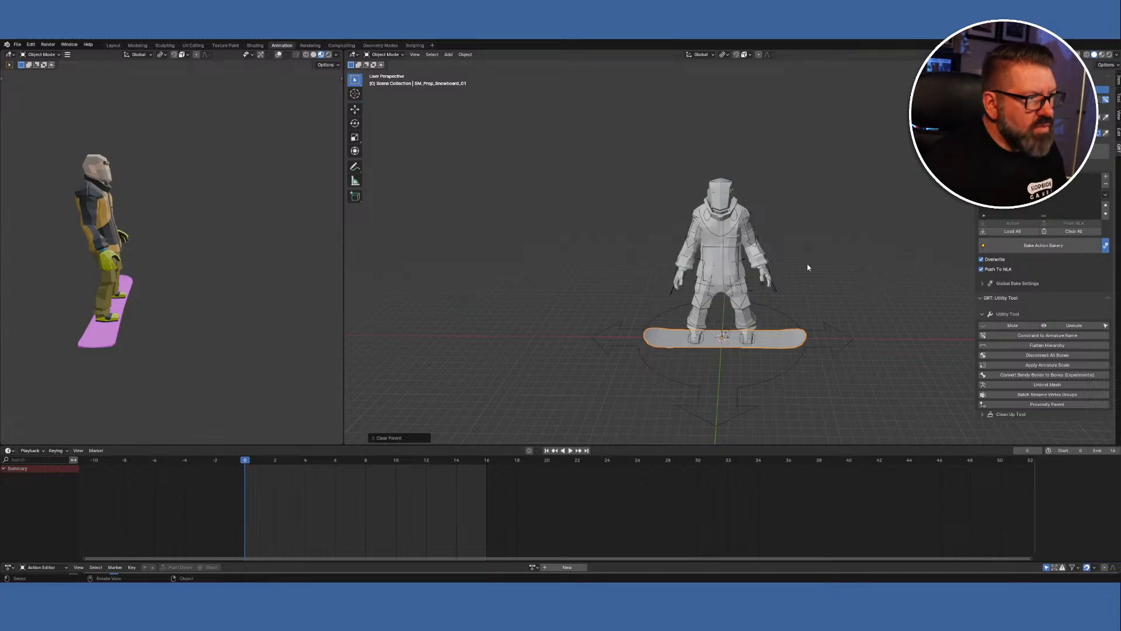
Deselect the snowboard and add a single-bone armature at the centre of the board.
left_click(605, 250)
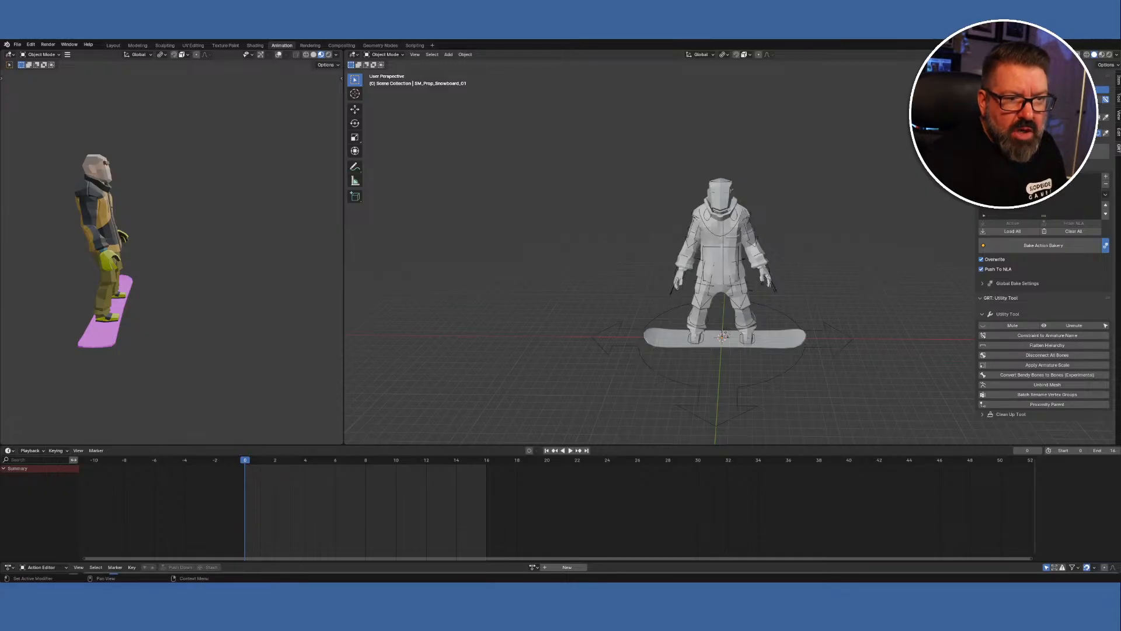
right_click(782, 191)
mouse_move(801, 190)
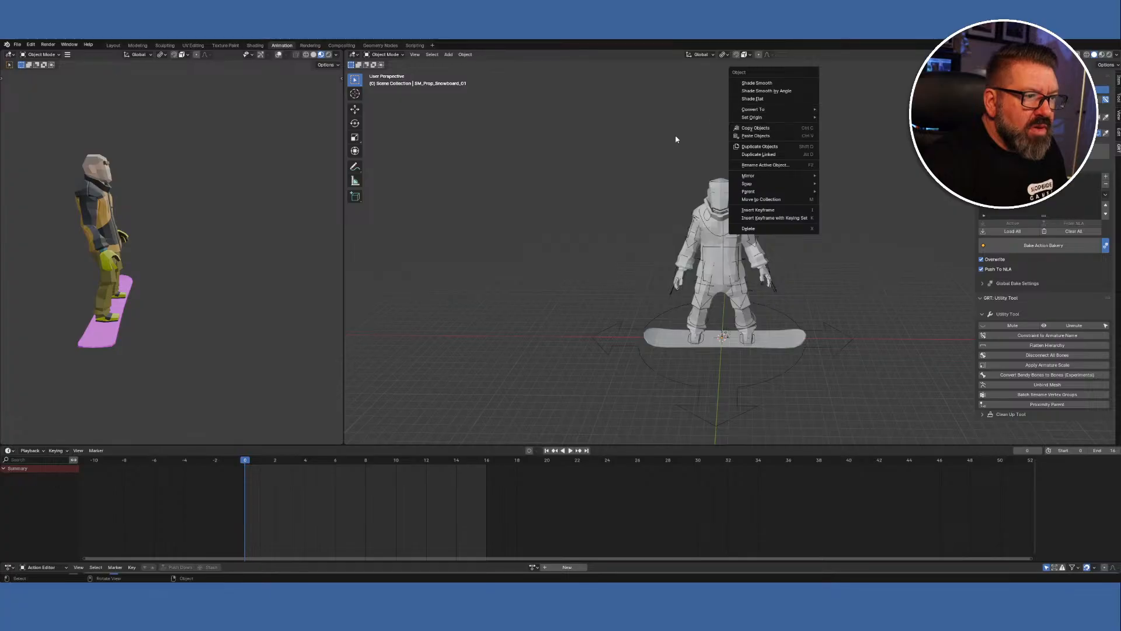
left_click(448, 54)
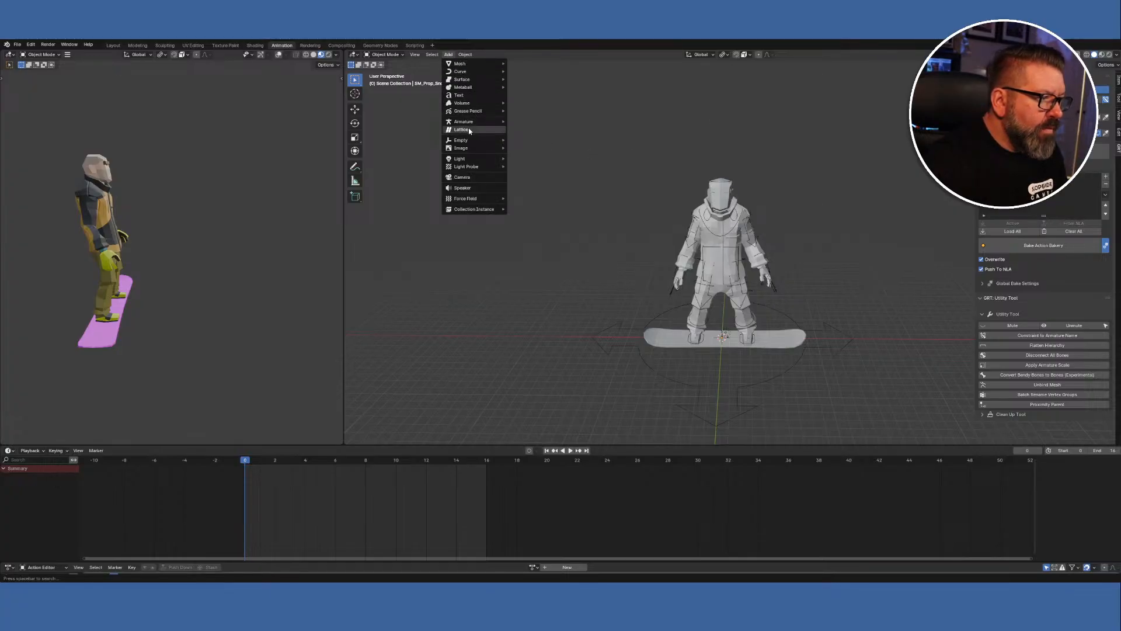
mouse_move(491, 121)
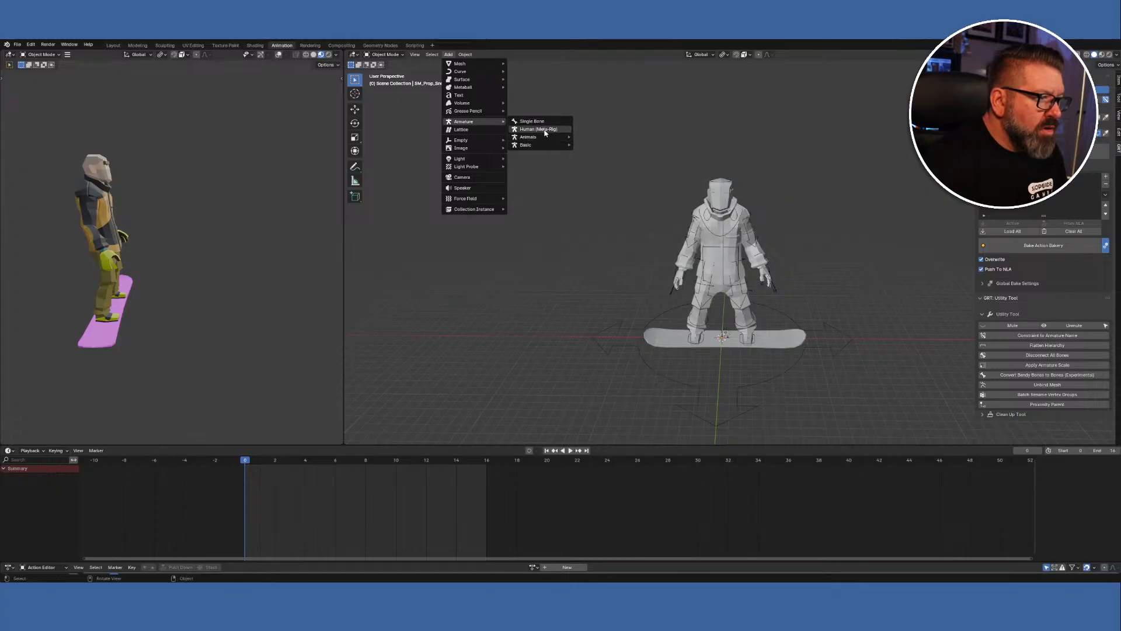
mouse_move(541, 146)
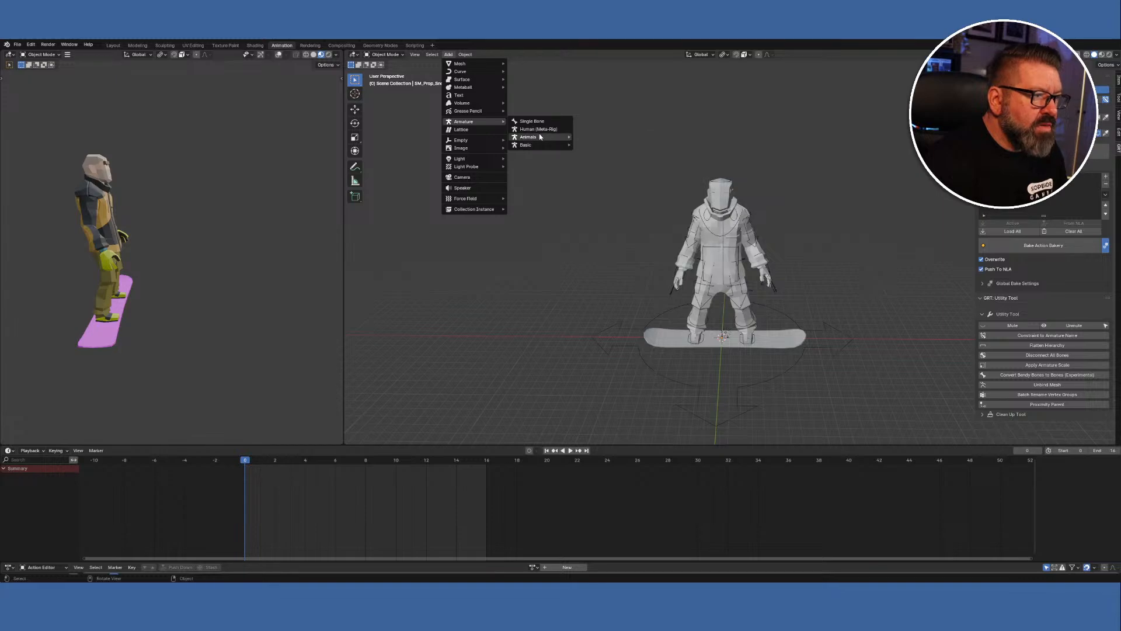
left_click(530, 121)
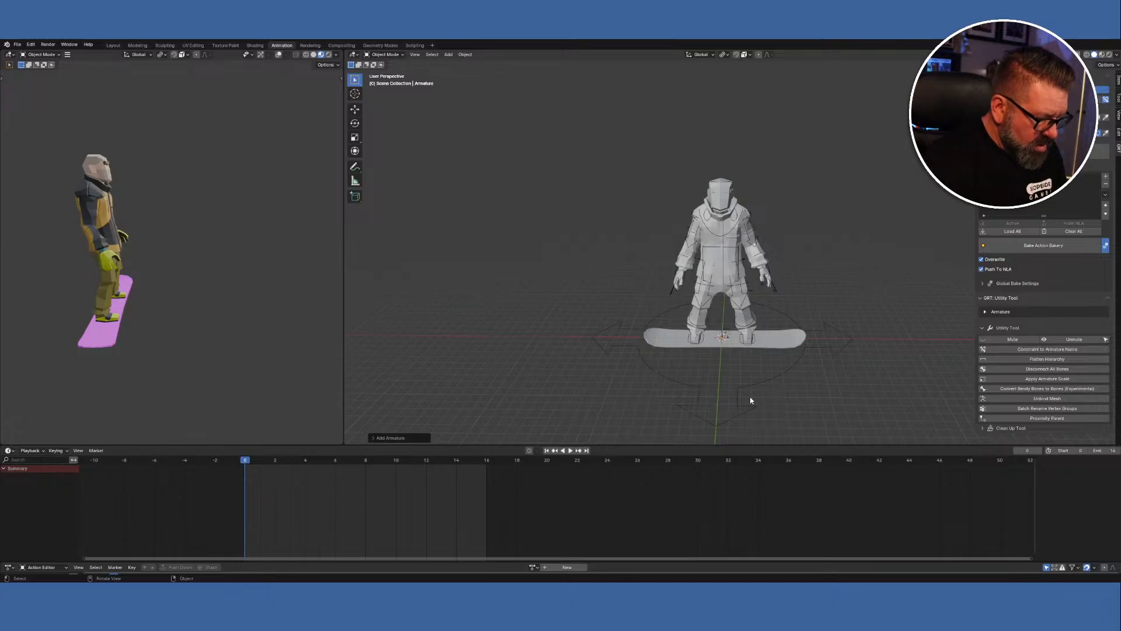
Scale the new single-bone armature up to about 25 m tall.
key("s")
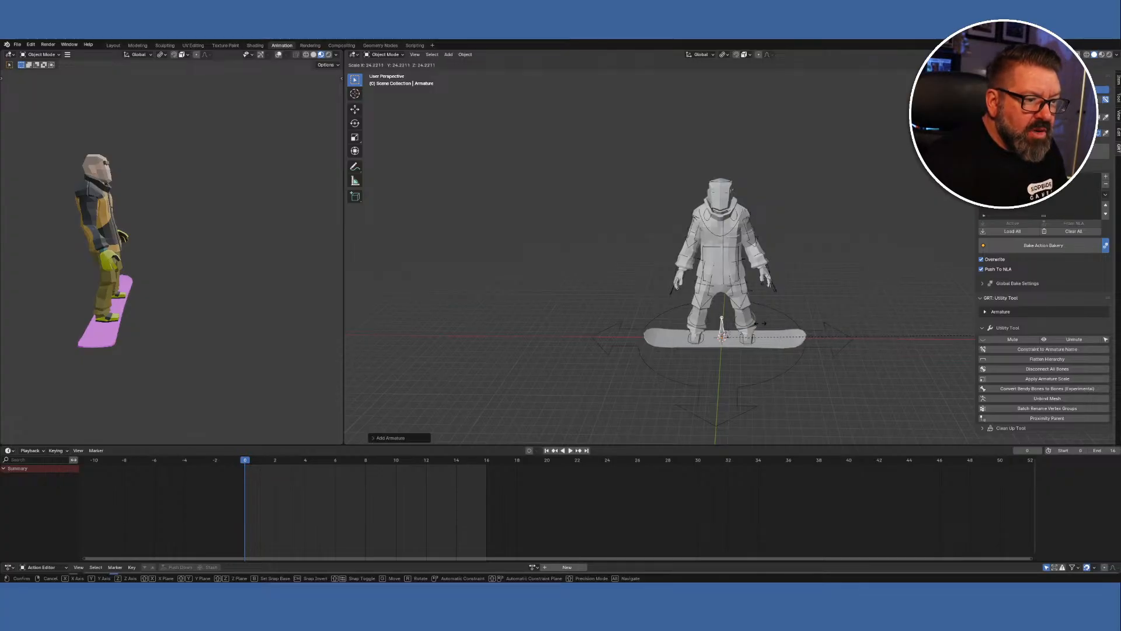
left_click(866, 327)
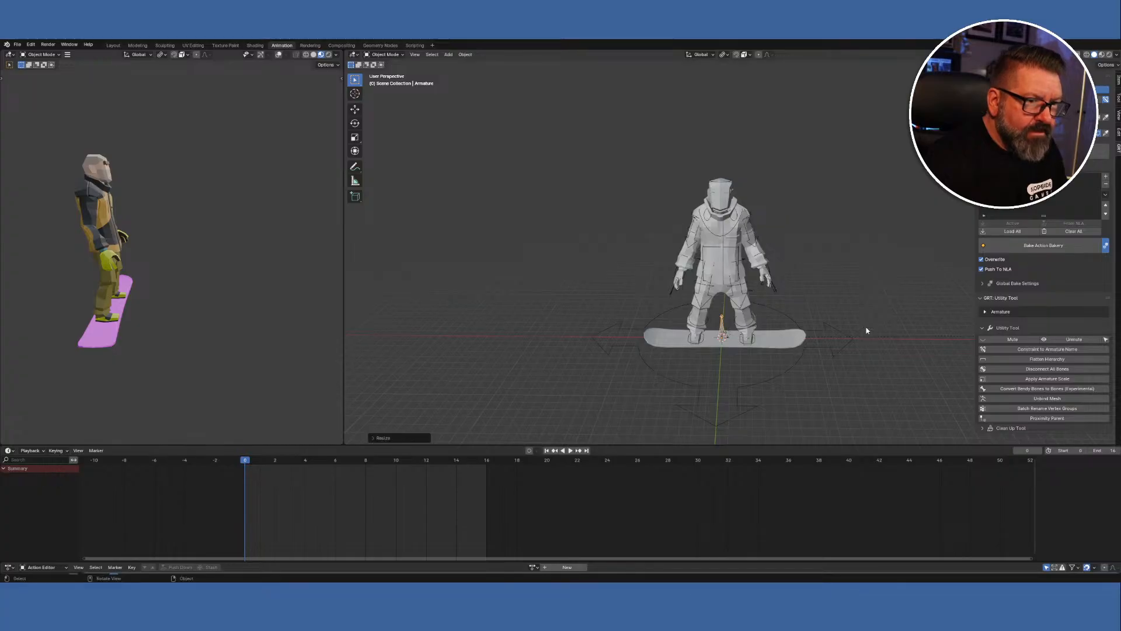
left_click(1118, 80)
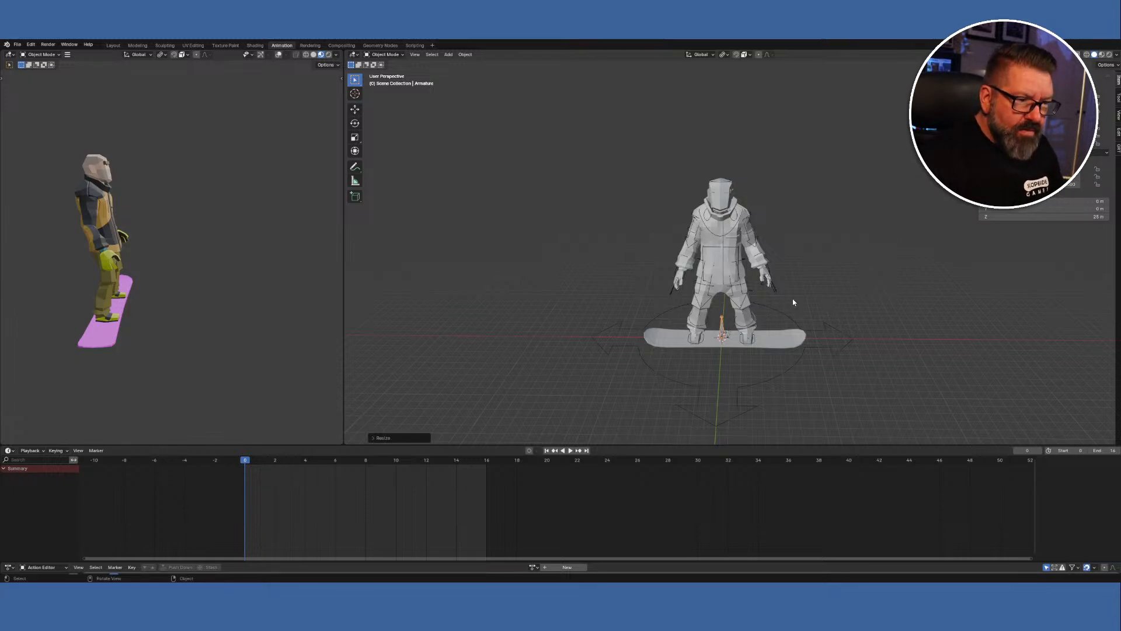
right_click(755, 399)
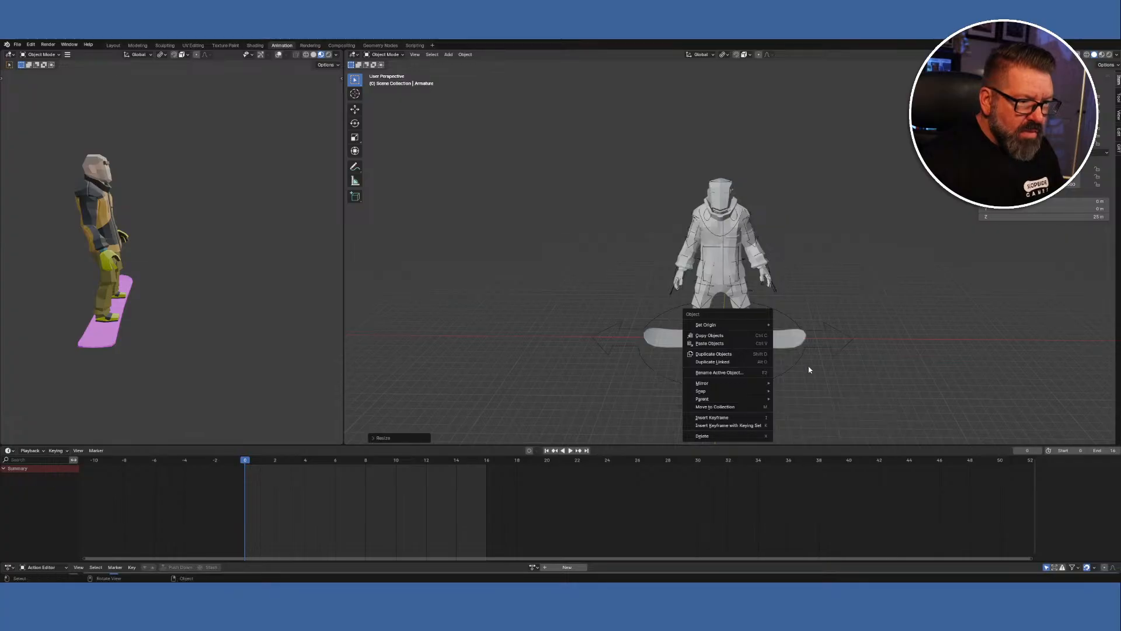
key("Escape")
Rename the upright armature at the centre of the snowboard as RightSnowboardBone.
middle_click_drag(798, 350, 730, 308)
scroll(738, 401, "up", 3)
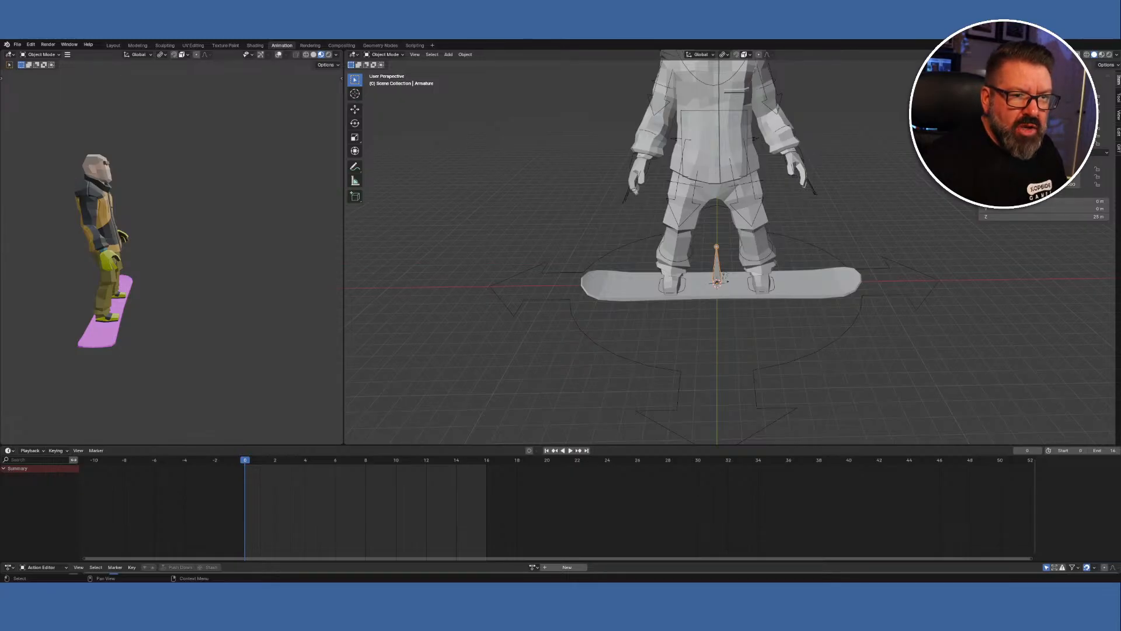
right_click(1120, 127)
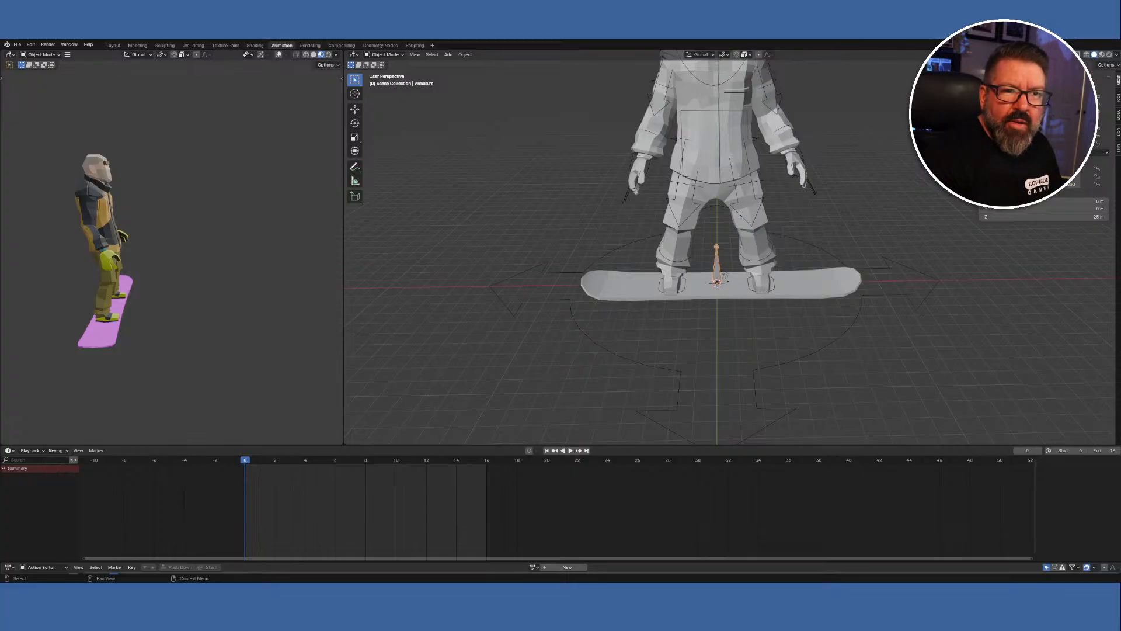
left_click(727, 282)
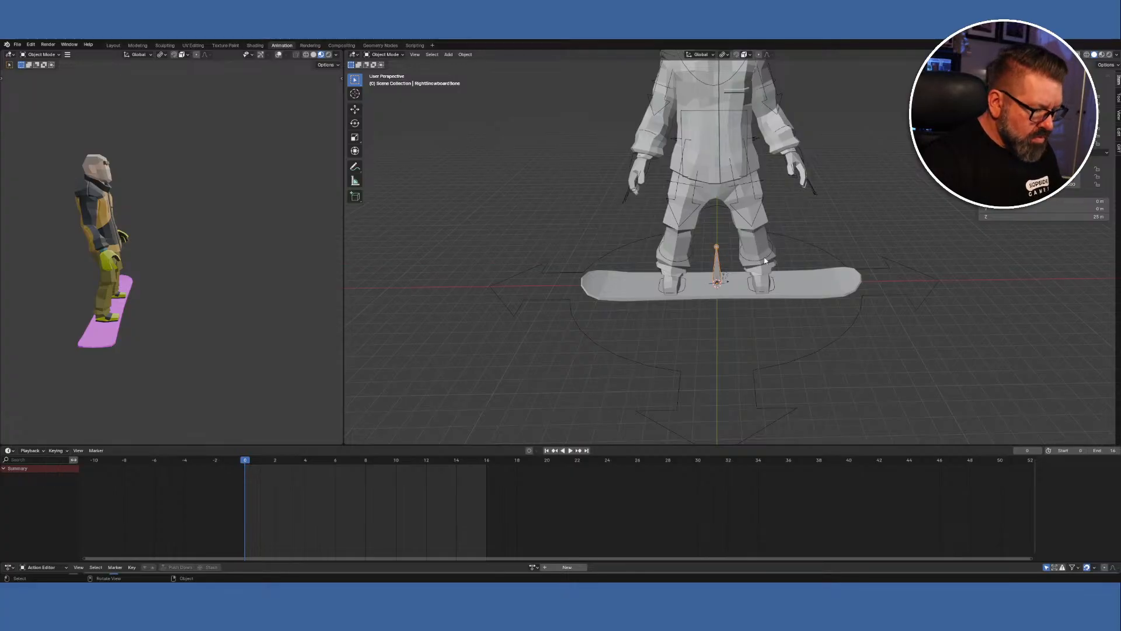
Rotate RightSnowboardBone 90° about the global Y axis so it lies along the snowboard.
key("r")
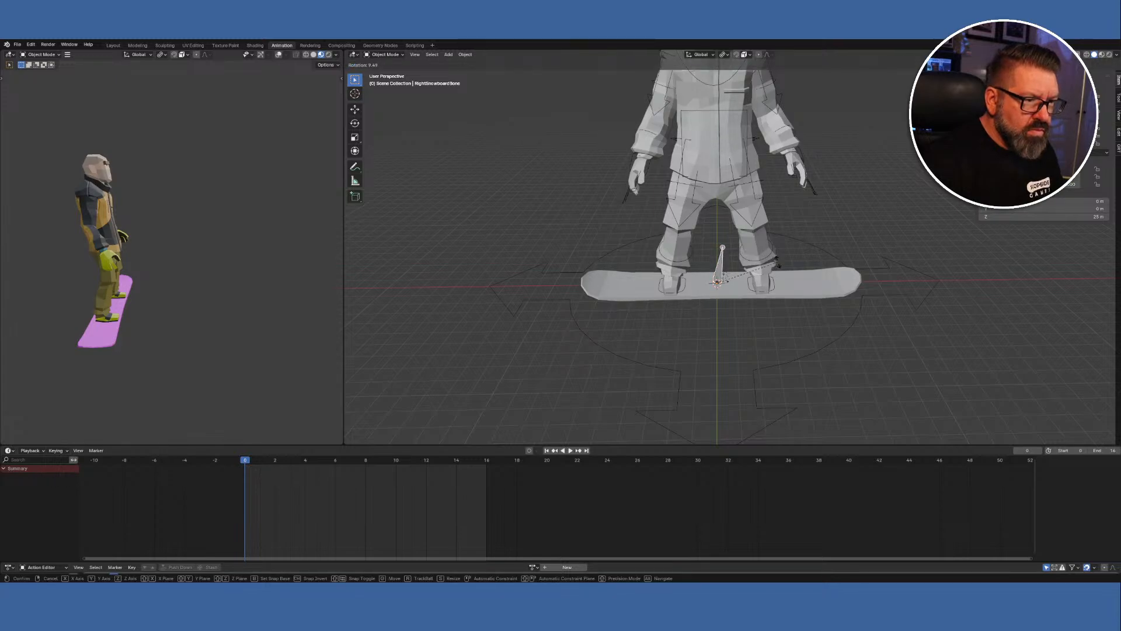
key("Escape")
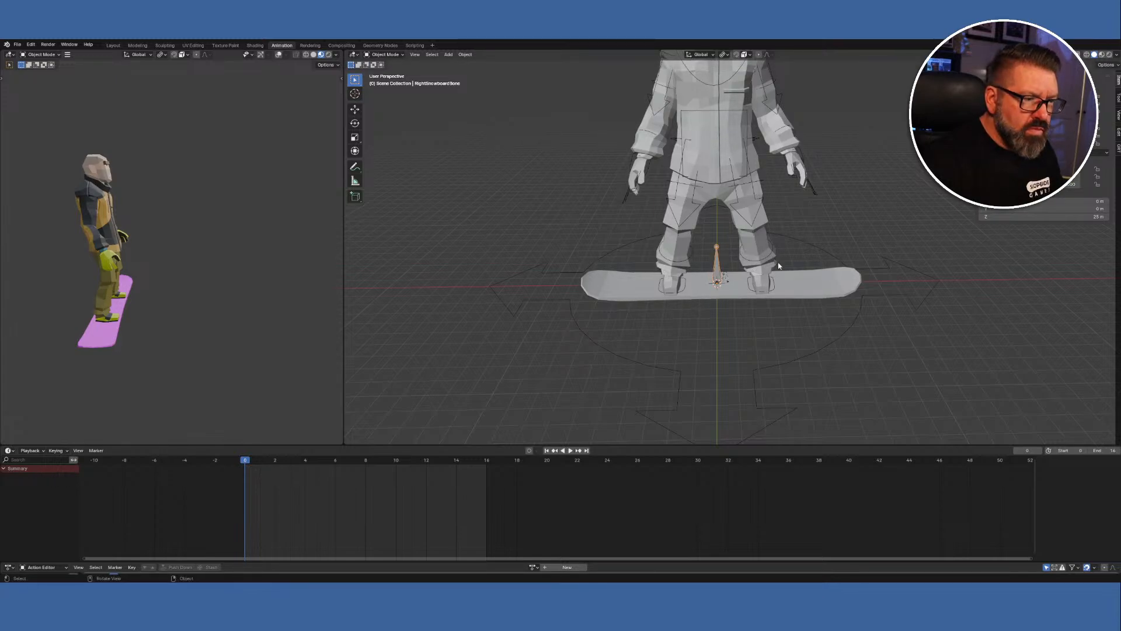
key("r")
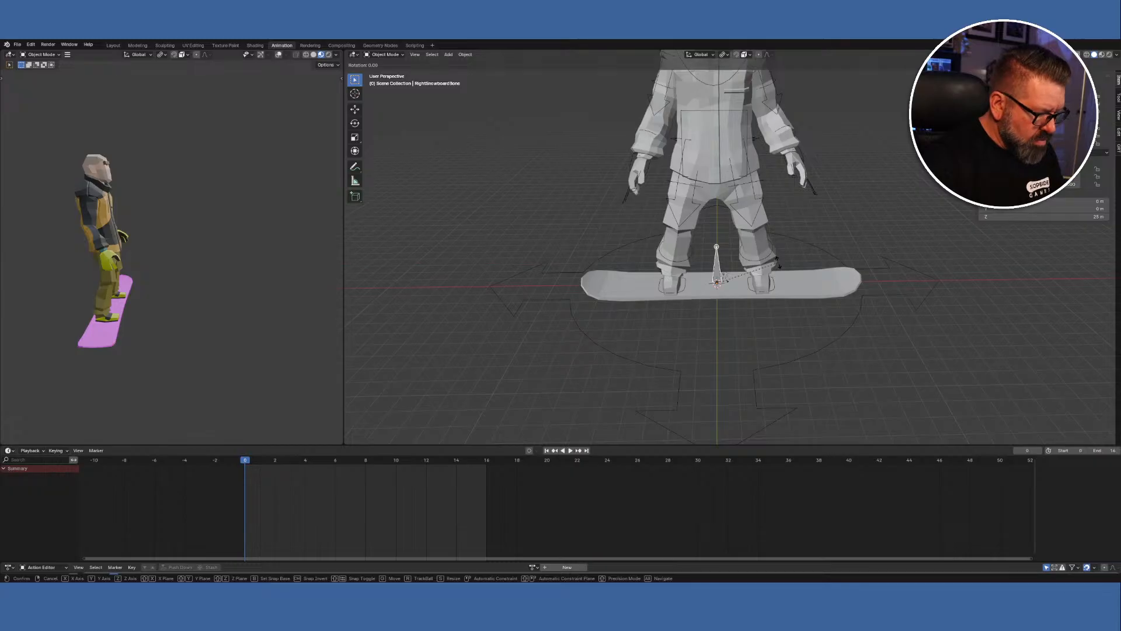
key("y")
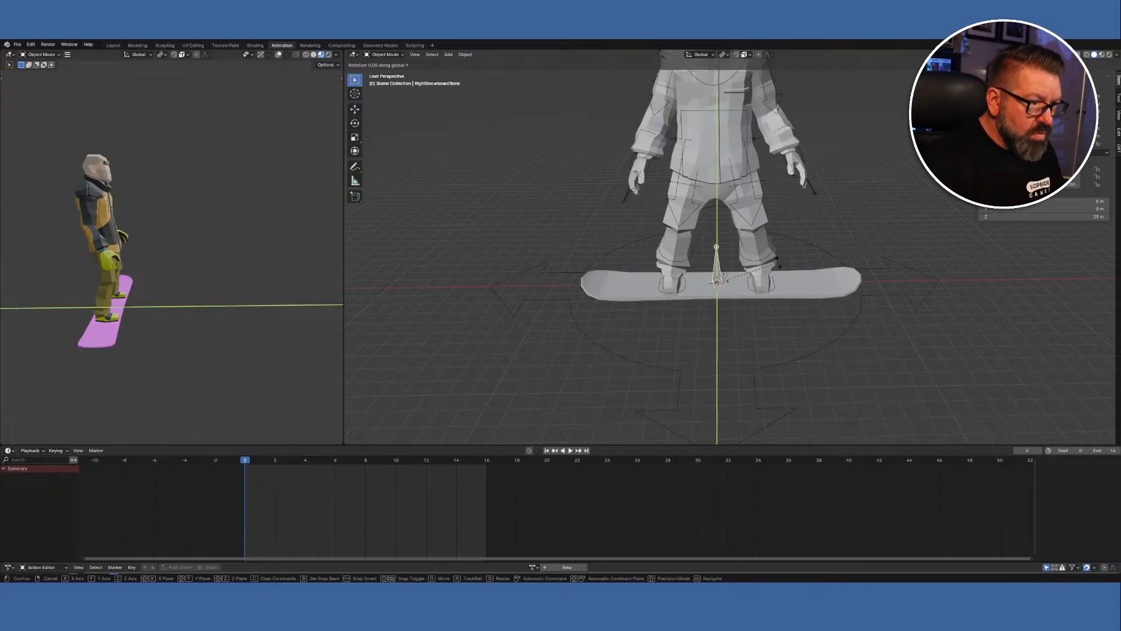
type("90")
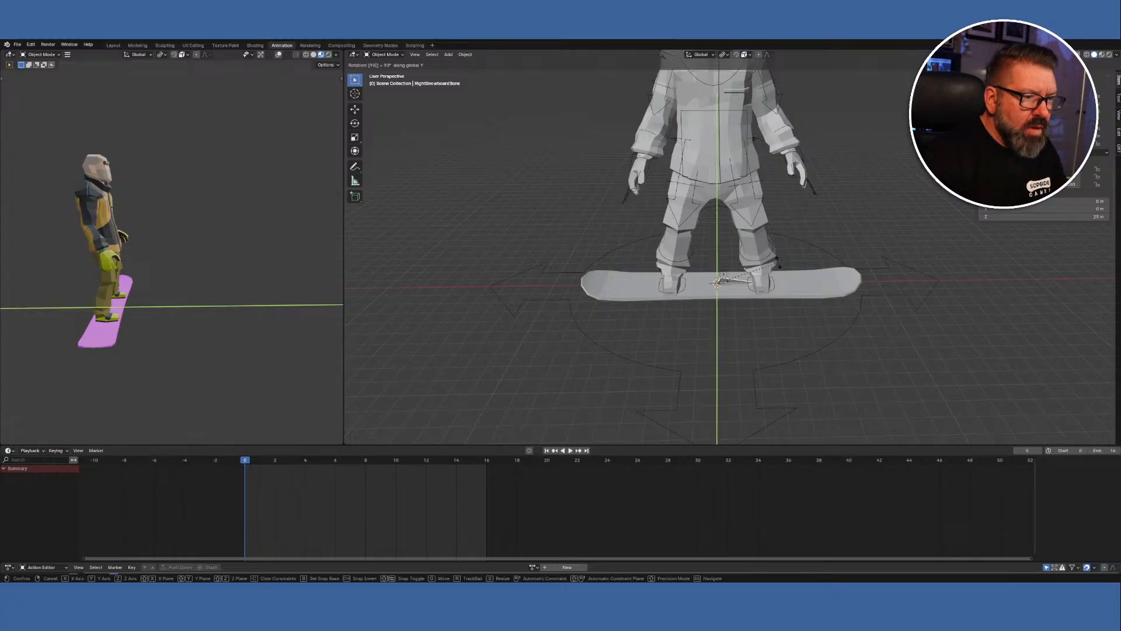
key("Return")
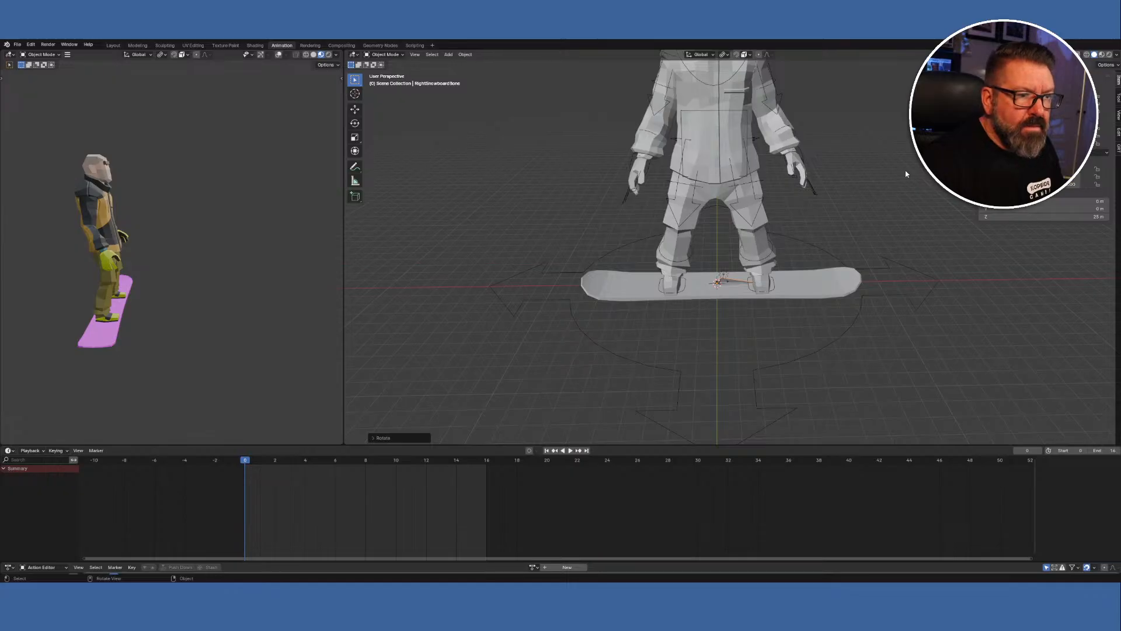
Add a second single-bone armature at the snowboard's centre and enlarge it to about 25 m tall.
left_click(448, 54)
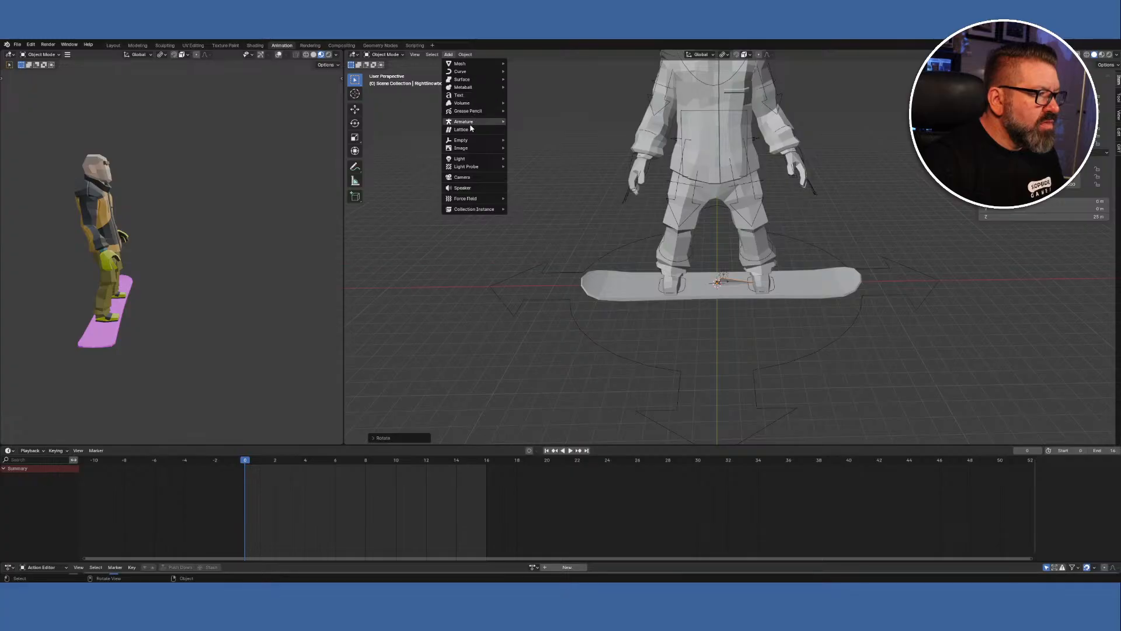
mouse_move(468, 121)
left_click(520, 122)
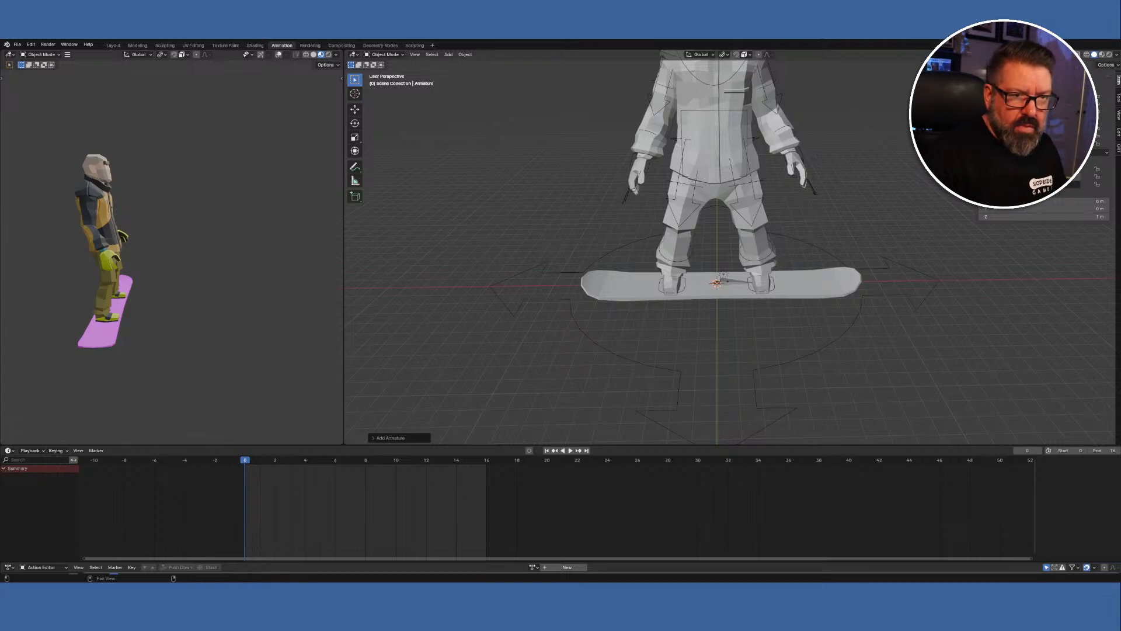
key("Tab")
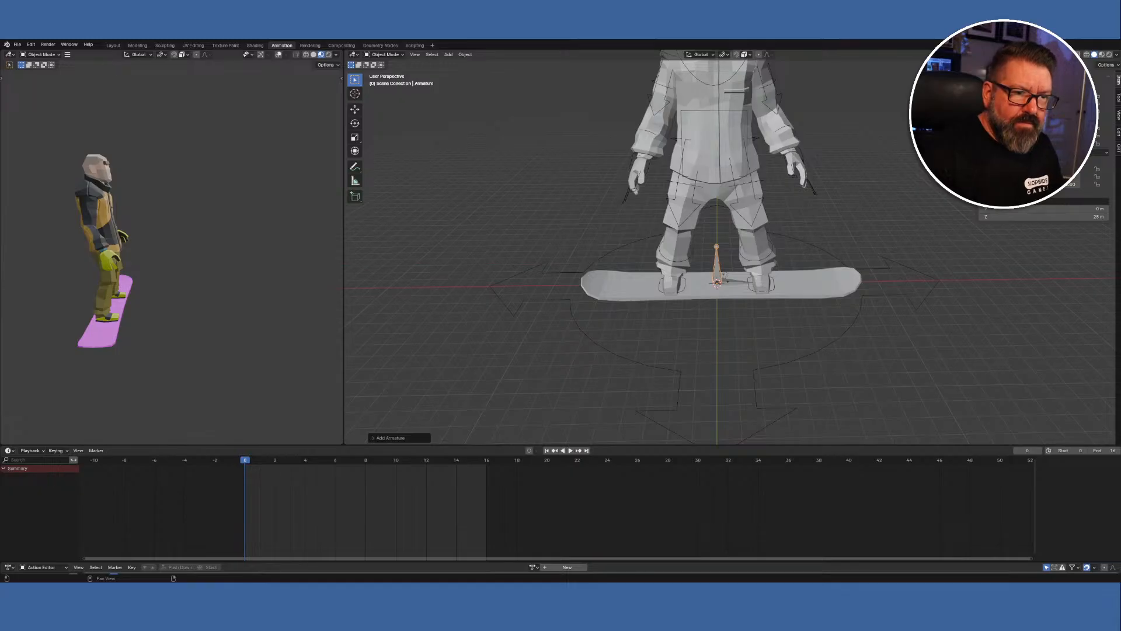
left_click(884, 216)
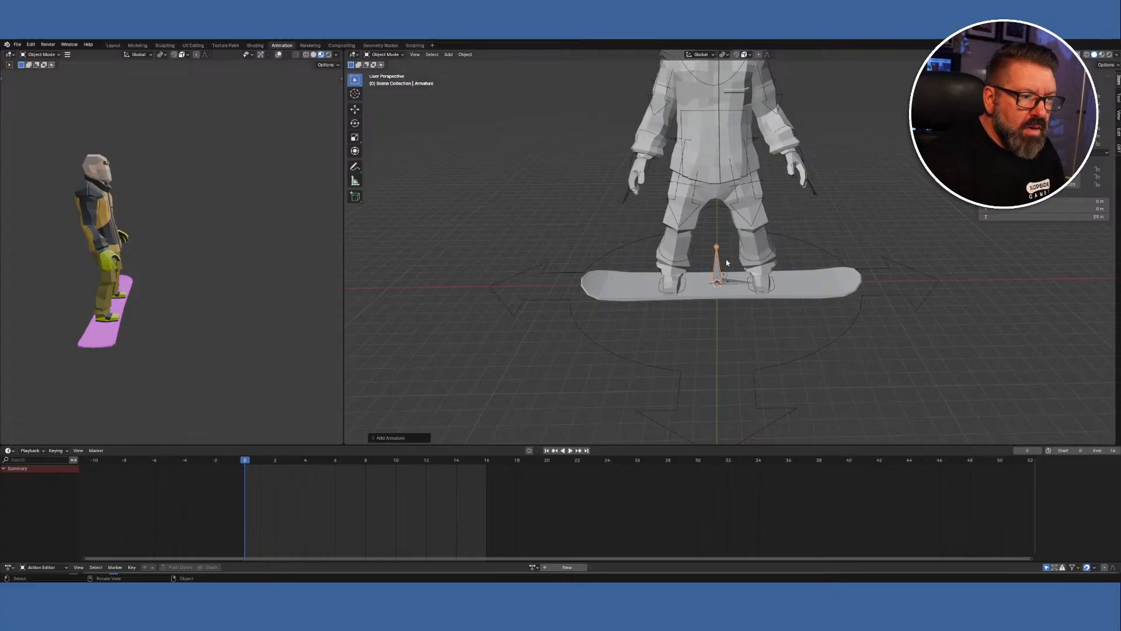
Rotate the second armature -90° about the global Y axis and save the blend file.
key("r")
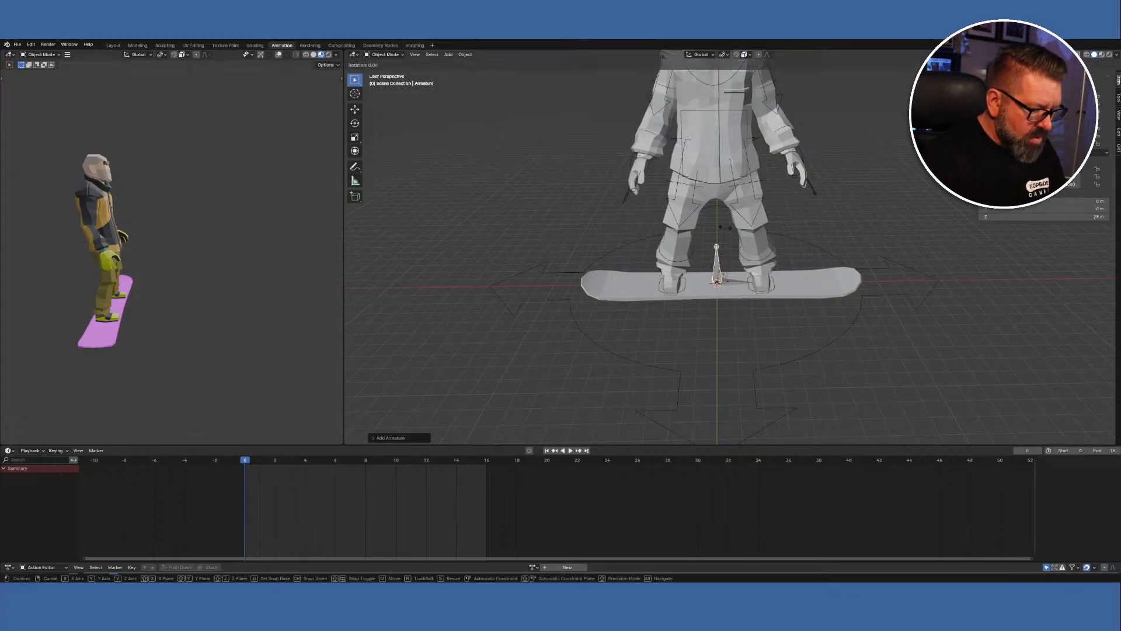
key("y")
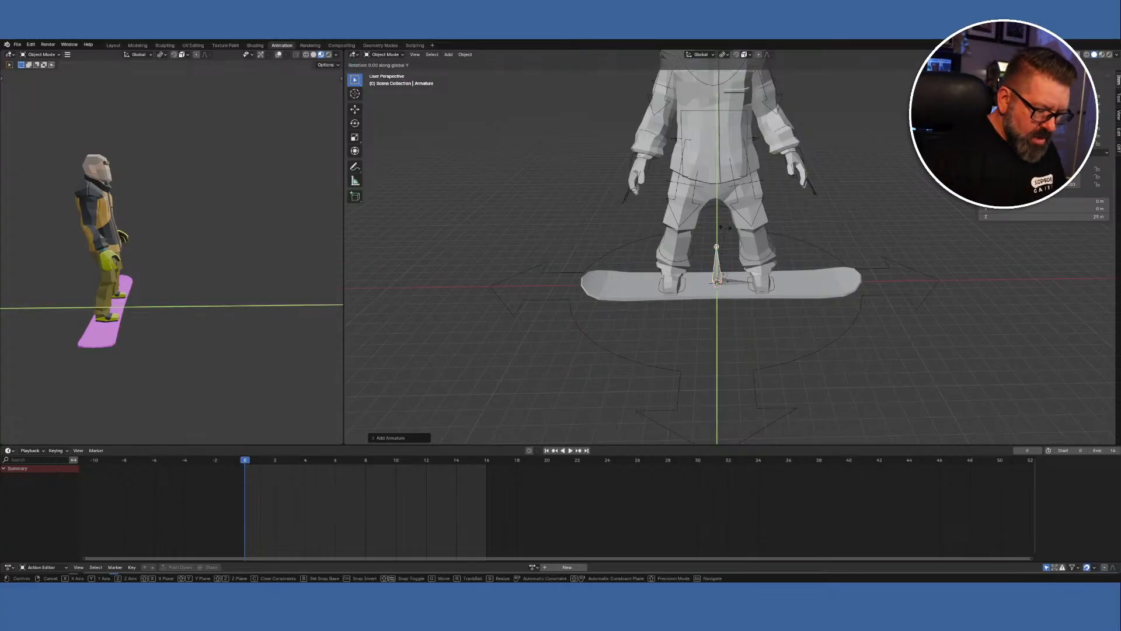
type("-90")
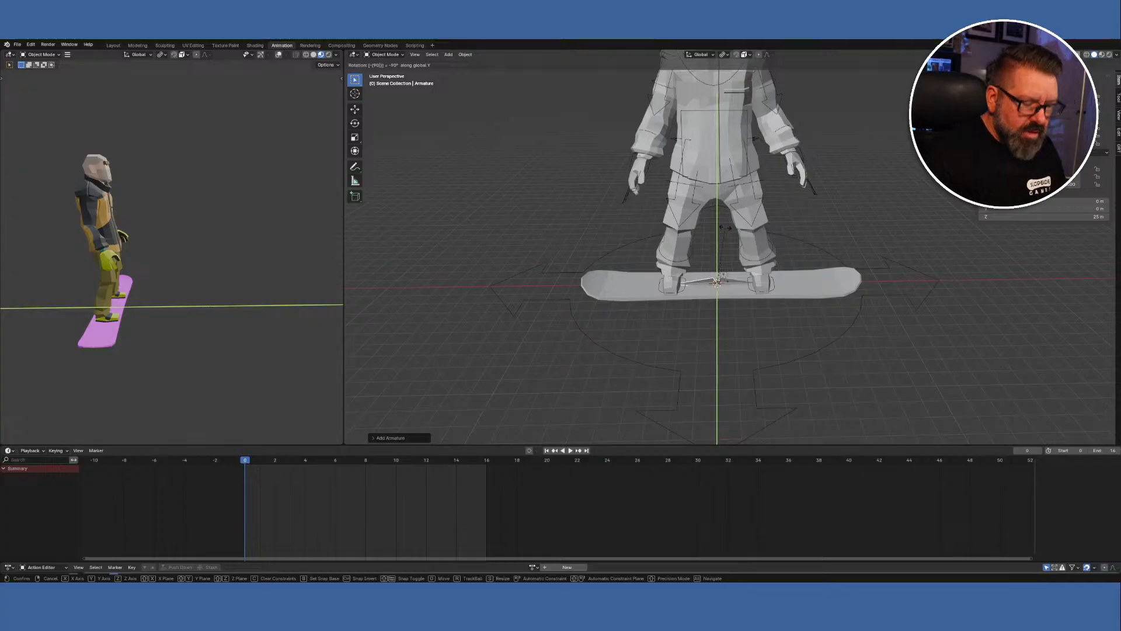
key("Return")
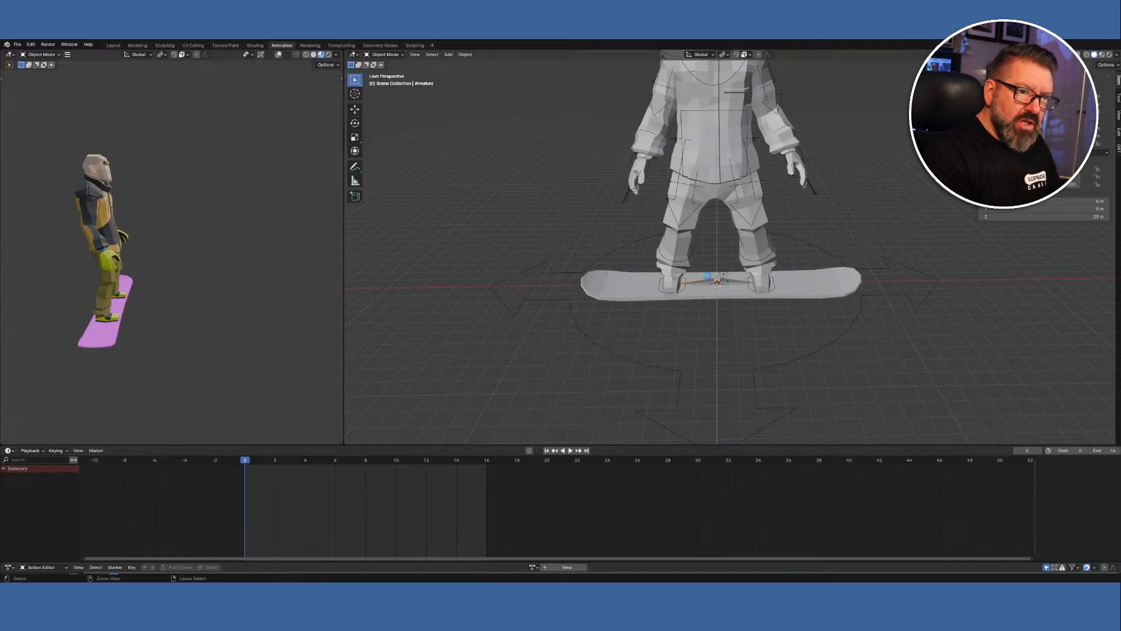
key("ctrl+s")
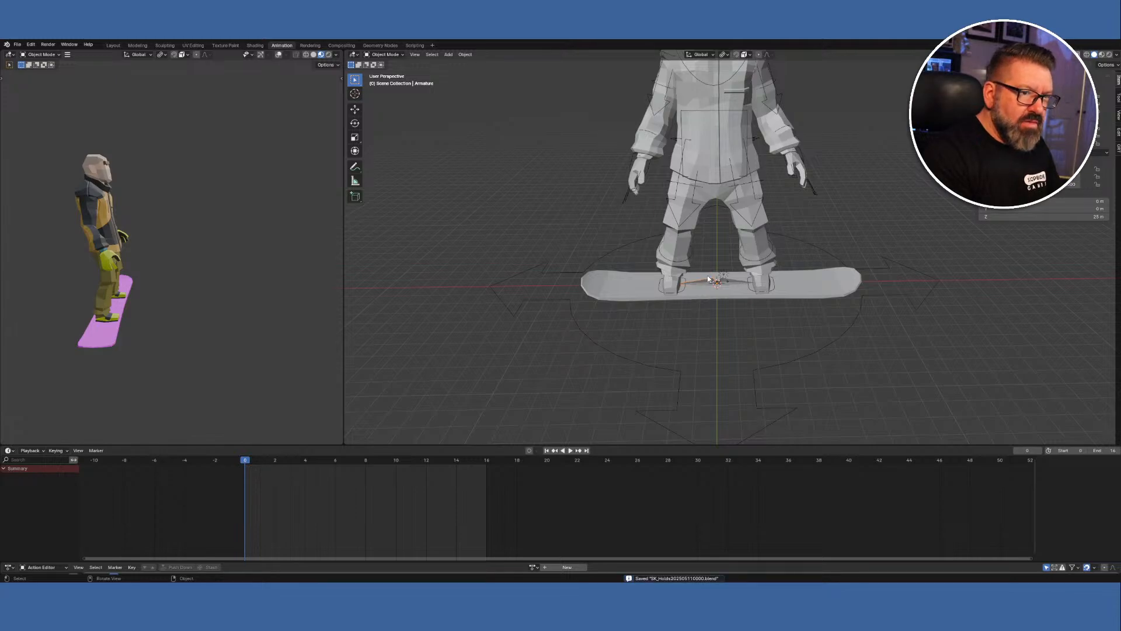
Try clearing the scale of the second armature and undo that change.
left_click(30, 44)
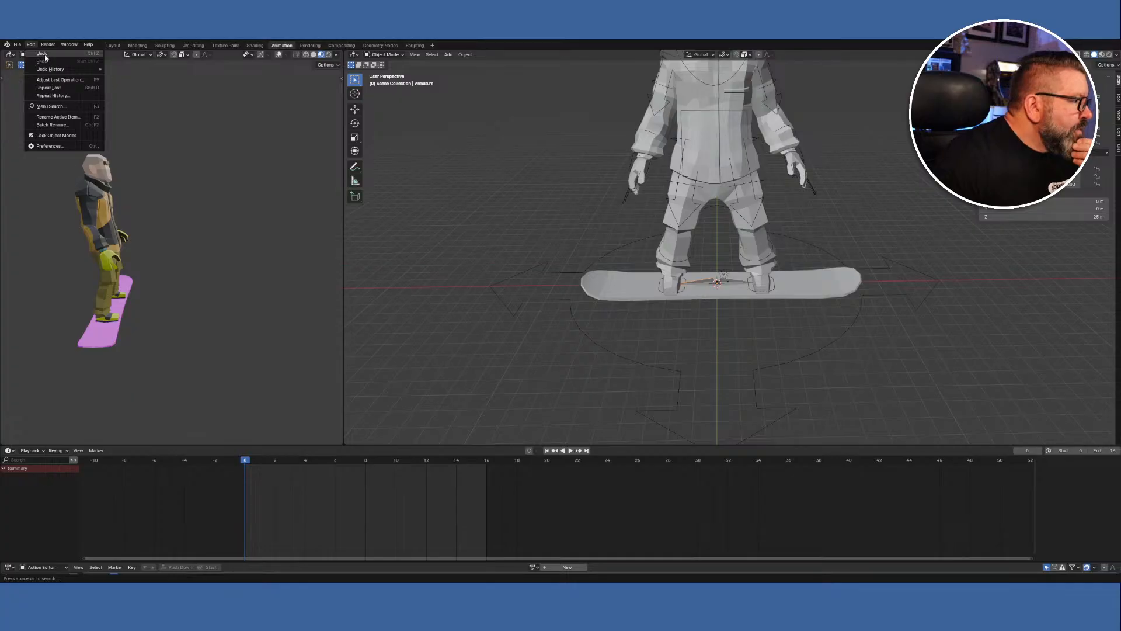
left_click(45, 55)
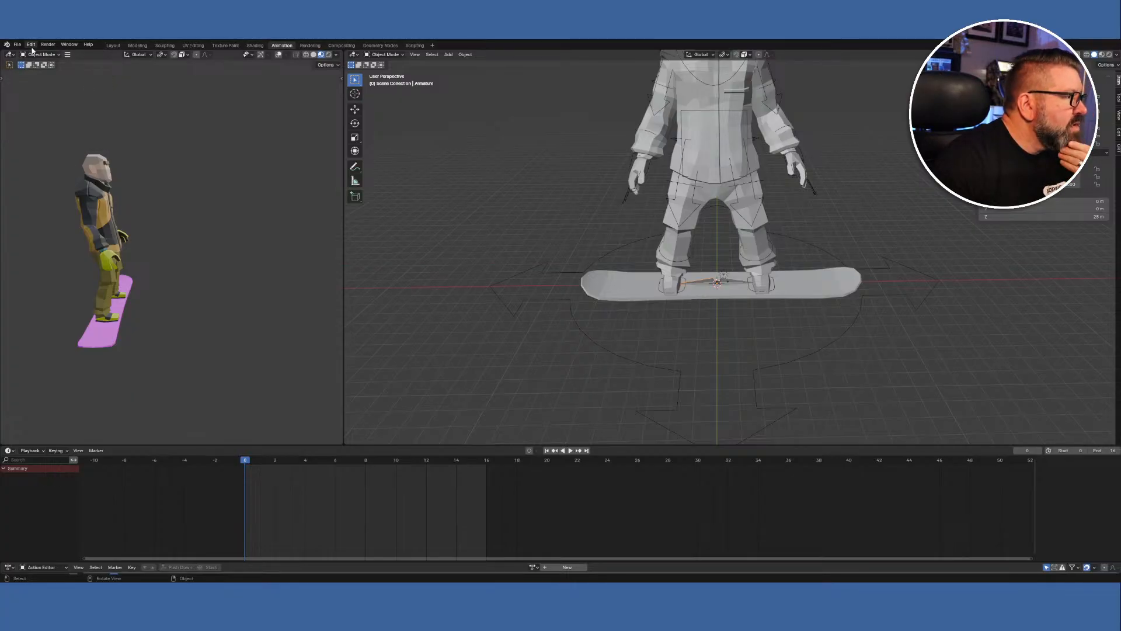
right_click(588, 238)
mouse_move(586, 237)
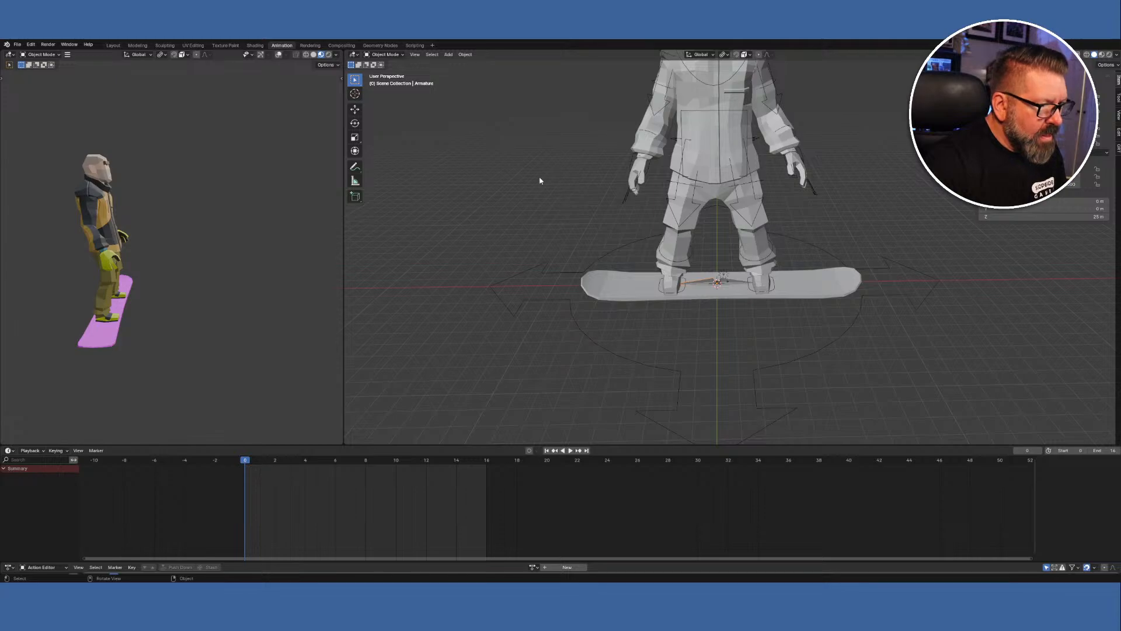
key("alt+s")
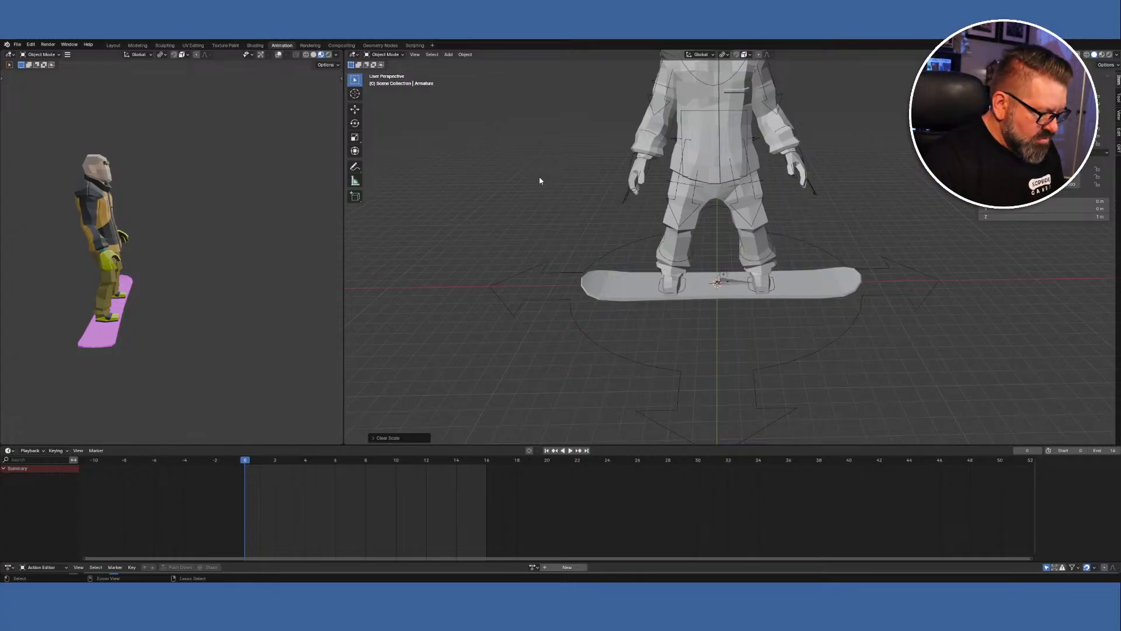
key("ctrl+z")
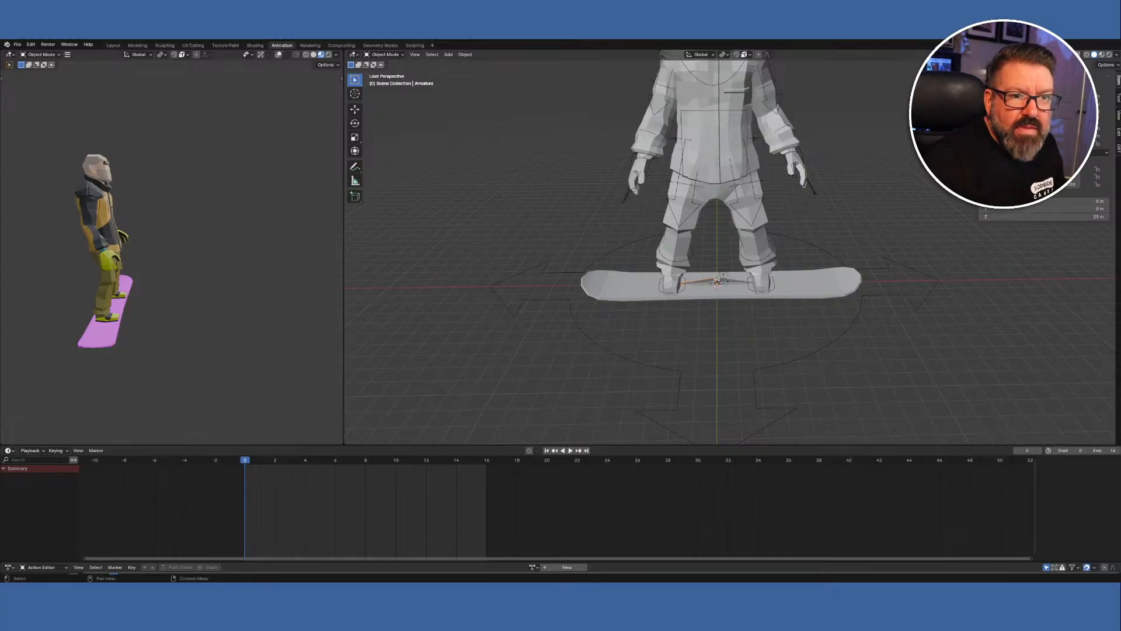
Rename the second armature as LeftSnowboardBone.
right_click(1119, 127)
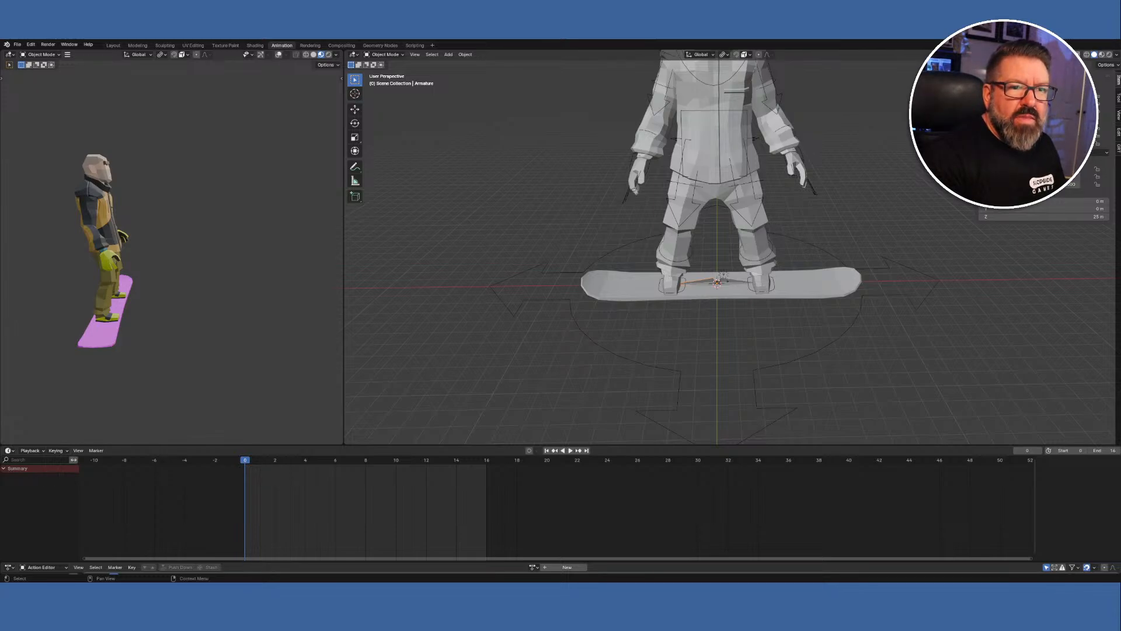
key("Return")
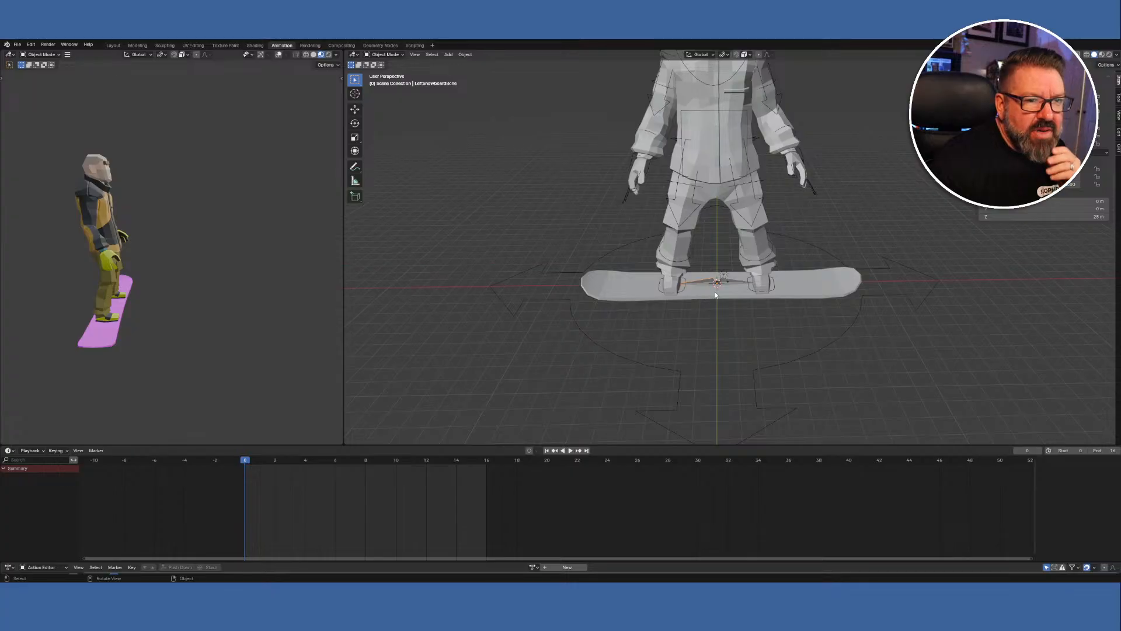
Parent RightSnowboardBone to the character rig using the Bone parent type, and reselect RightSnowboardBone.
left_click(801, 293)
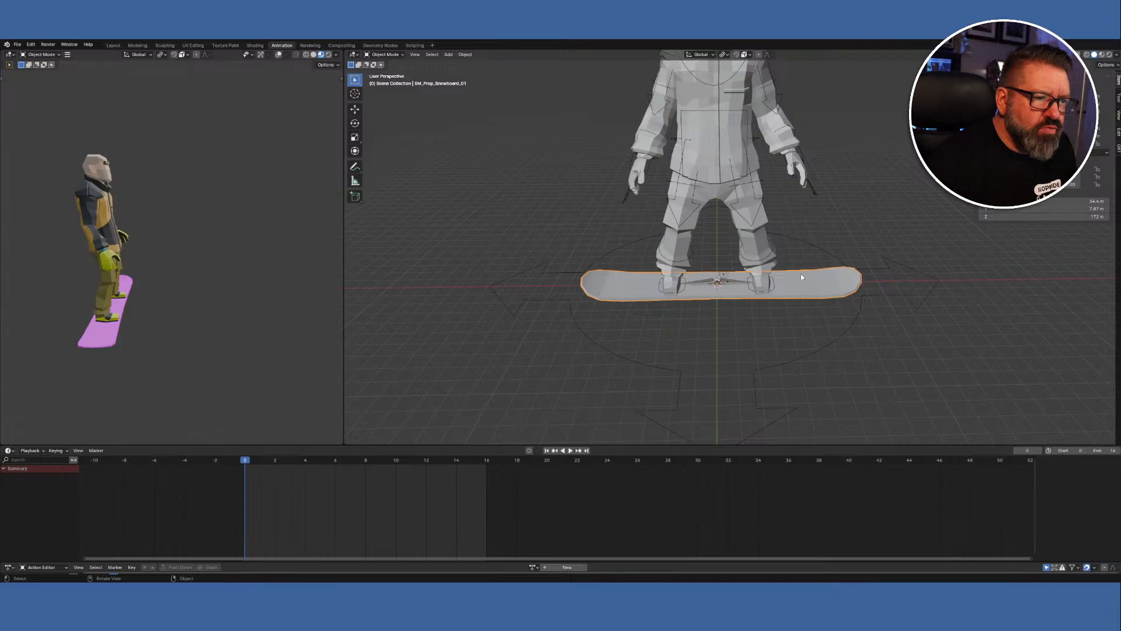
left_click(735, 283)
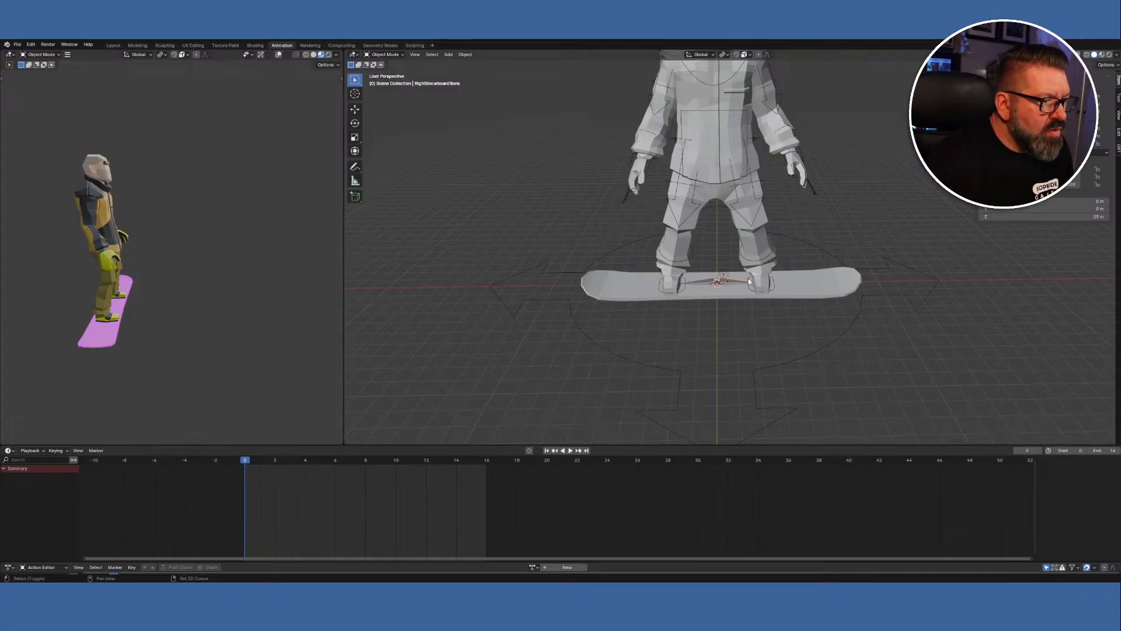
left_click(749, 282, "shift")
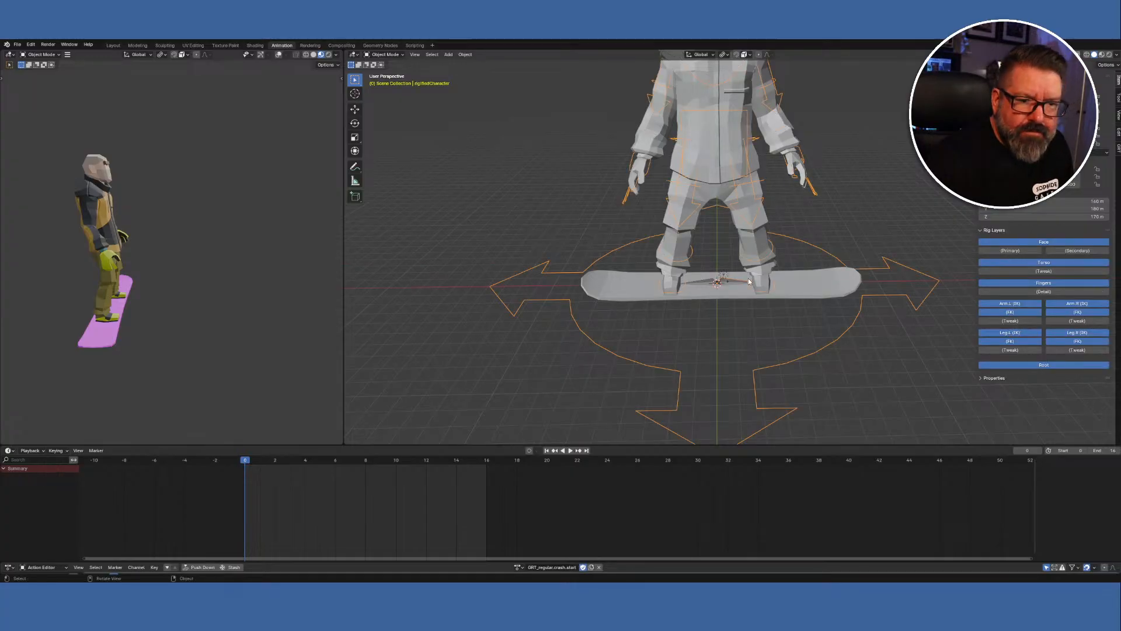
right_click(559, 215)
mouse_move(558, 213)
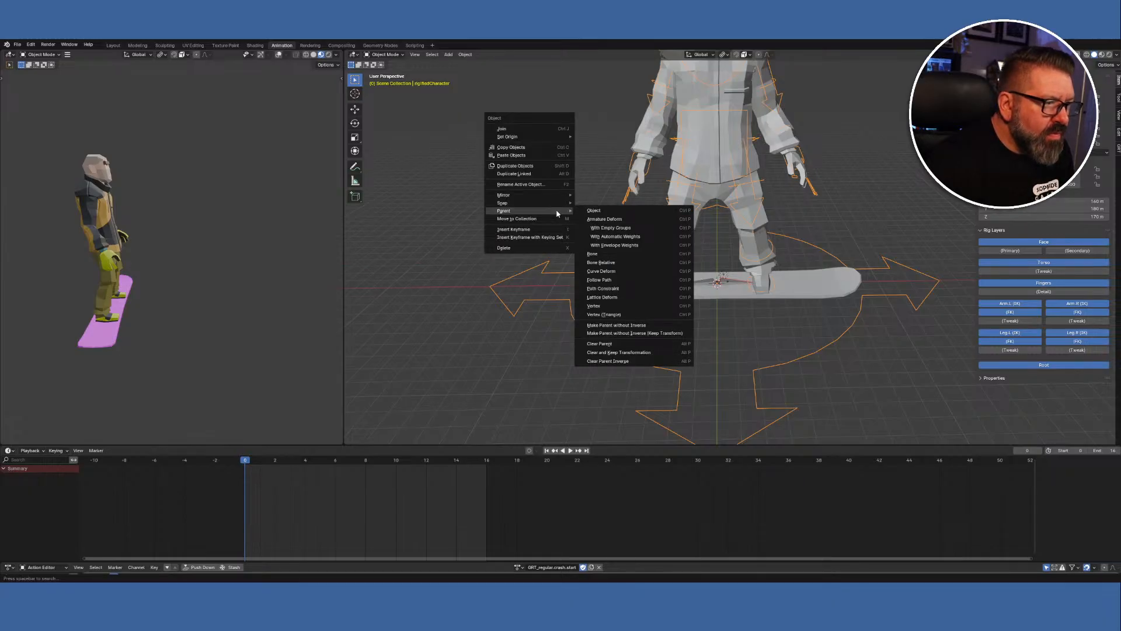
left_click(610, 256)
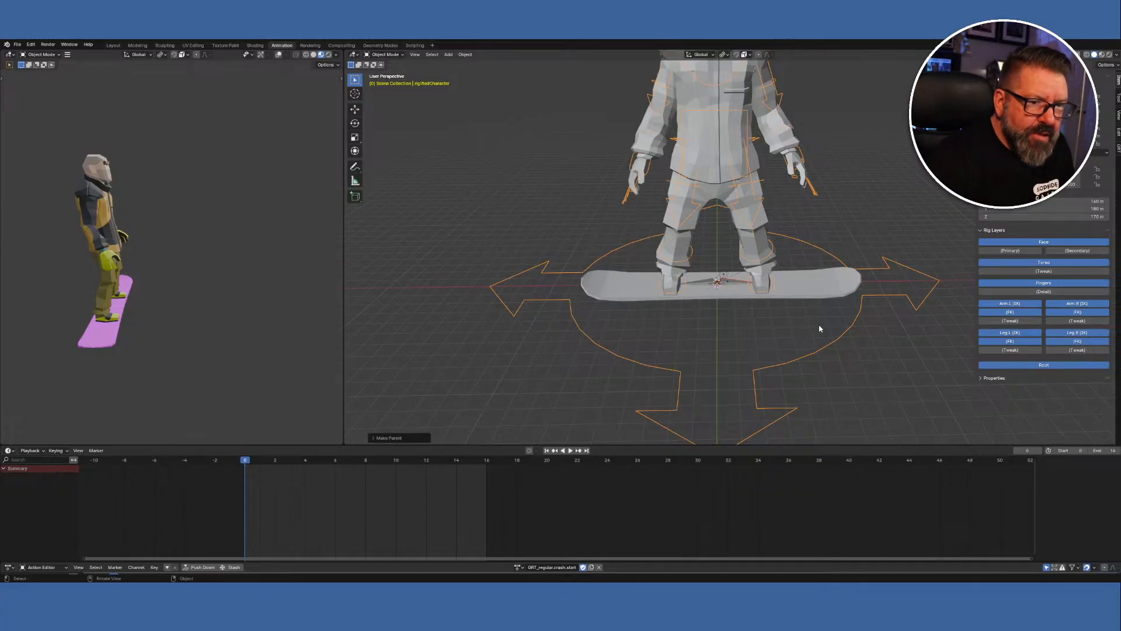
left_click(757, 320)
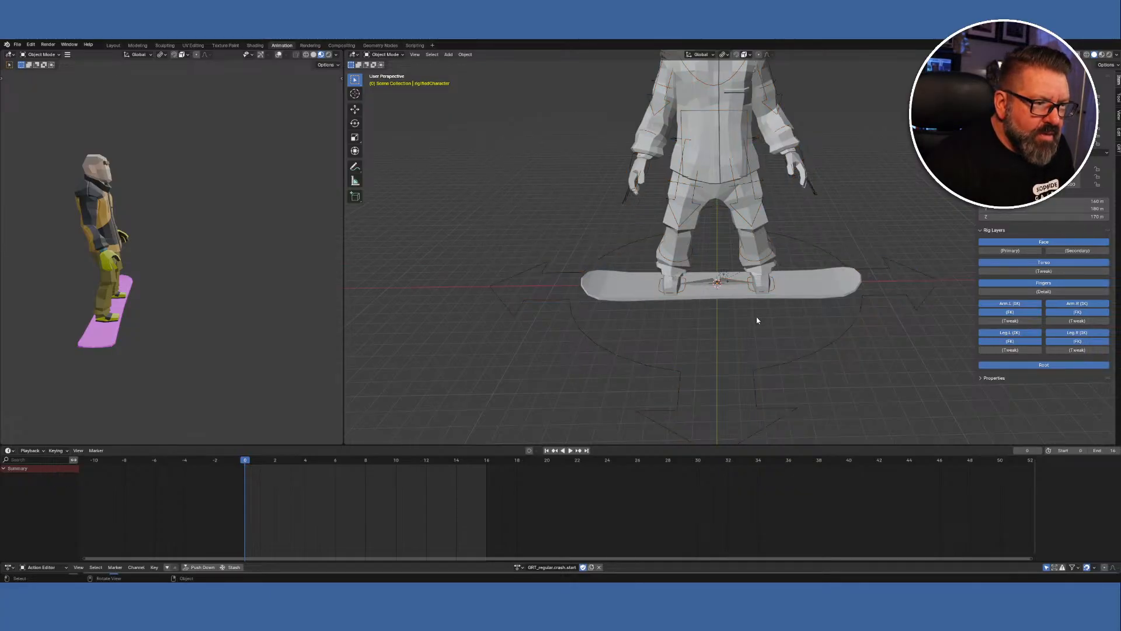
left_click(734, 283)
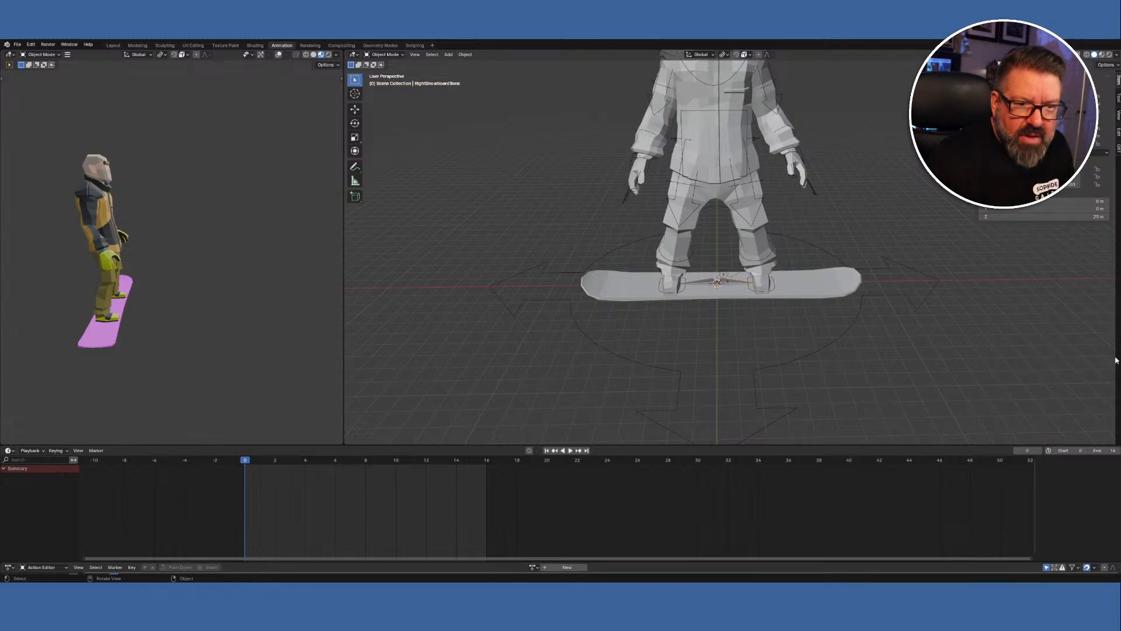
Parent LeftSnowboardBone to the character rig using the Bone parent type, and reselect LeftSnowboardBone.
left_click(699, 285)
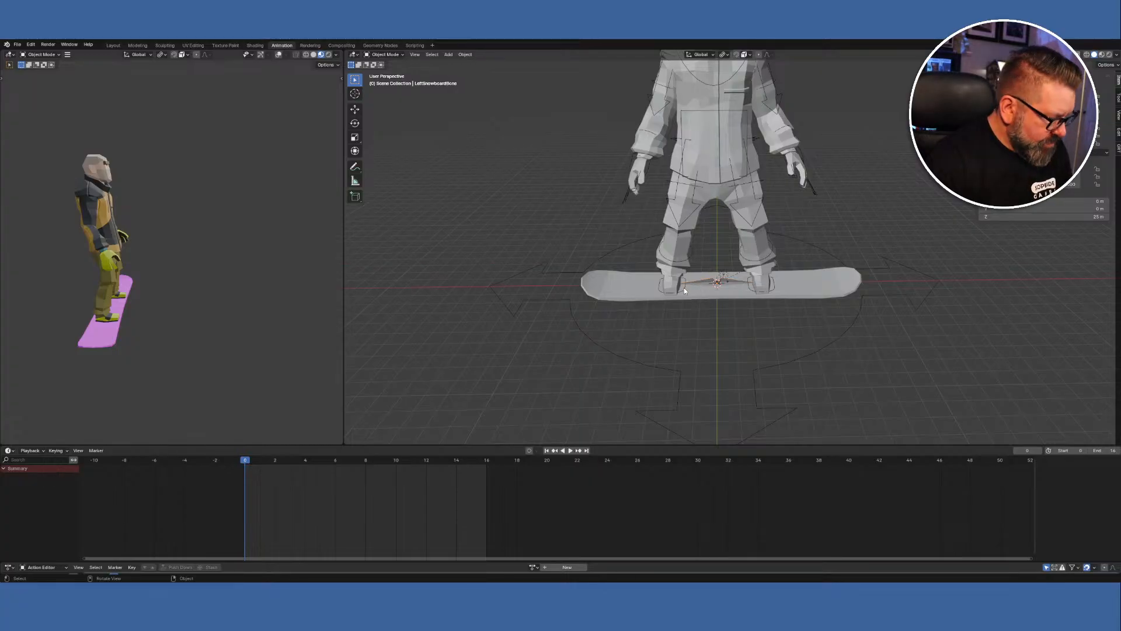
left_click(684, 287, "shift")
right_click(503, 180)
mouse_move(504, 183)
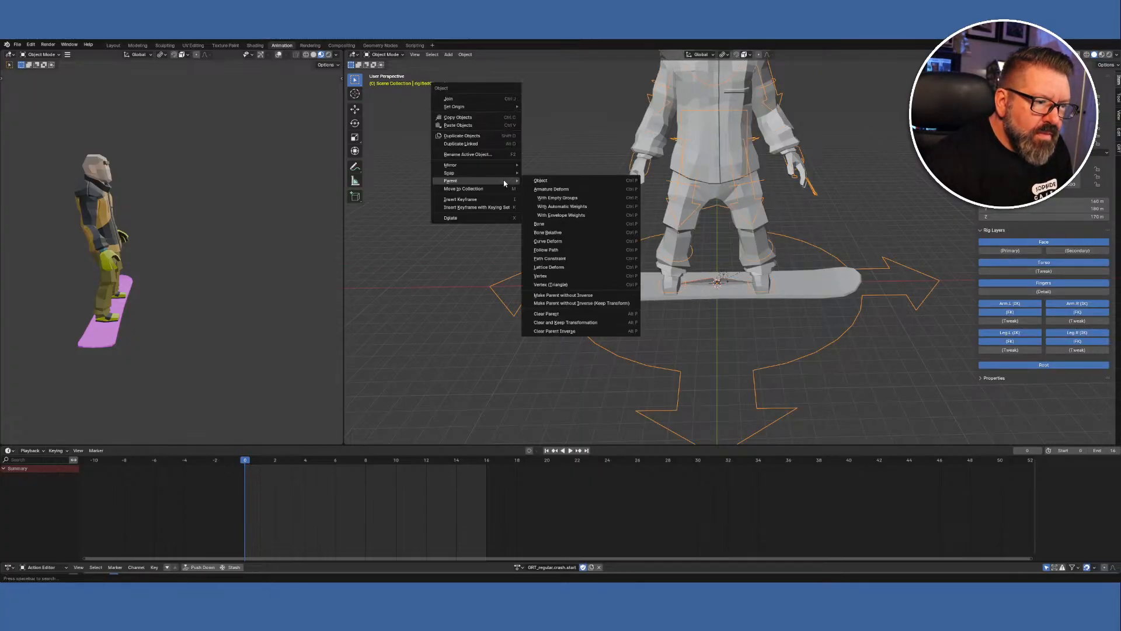
left_click(563, 228)
left_click(704, 283)
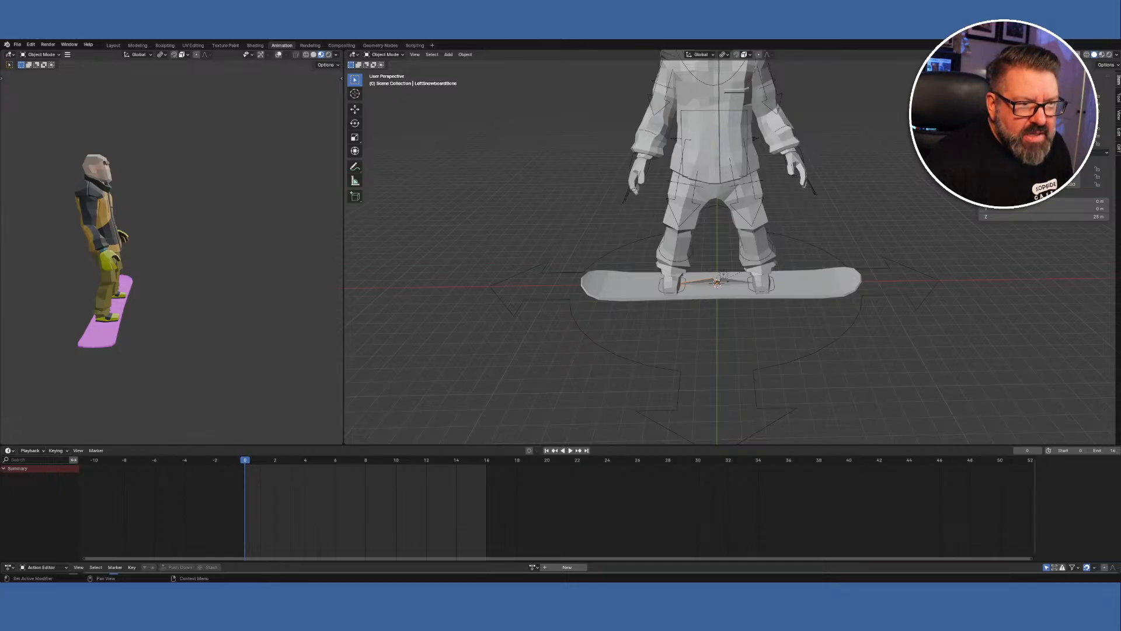
Look up the names of both foot IK bones in the character rig's Pose Mode, and reselect LeftSnowboardBone in Object Mode.
left_click(730, 285)
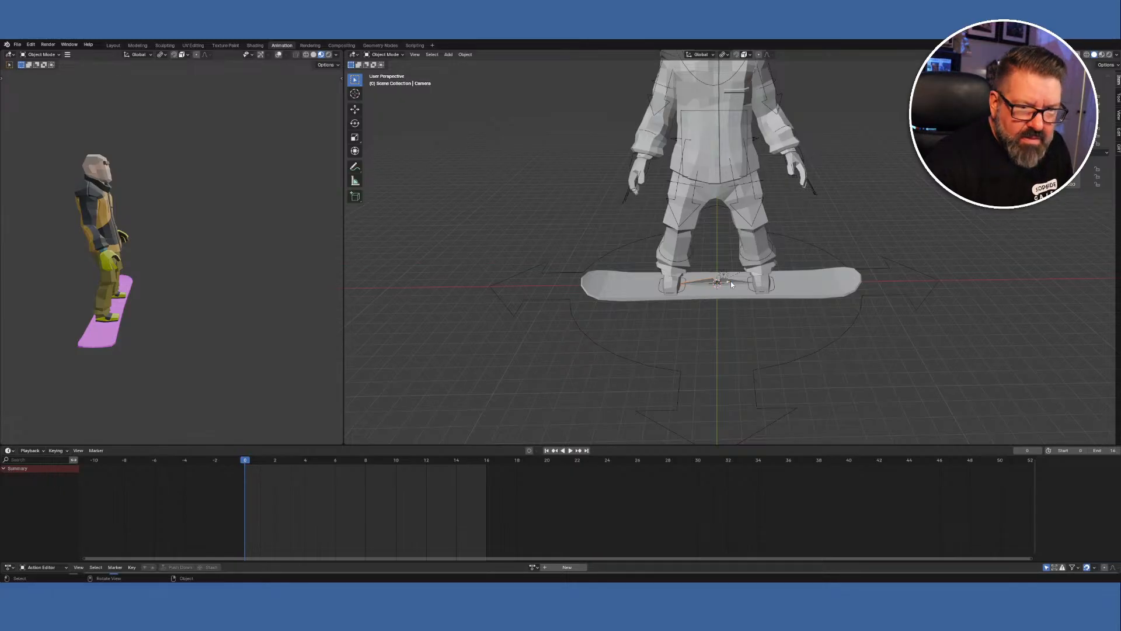
left_click(735, 285)
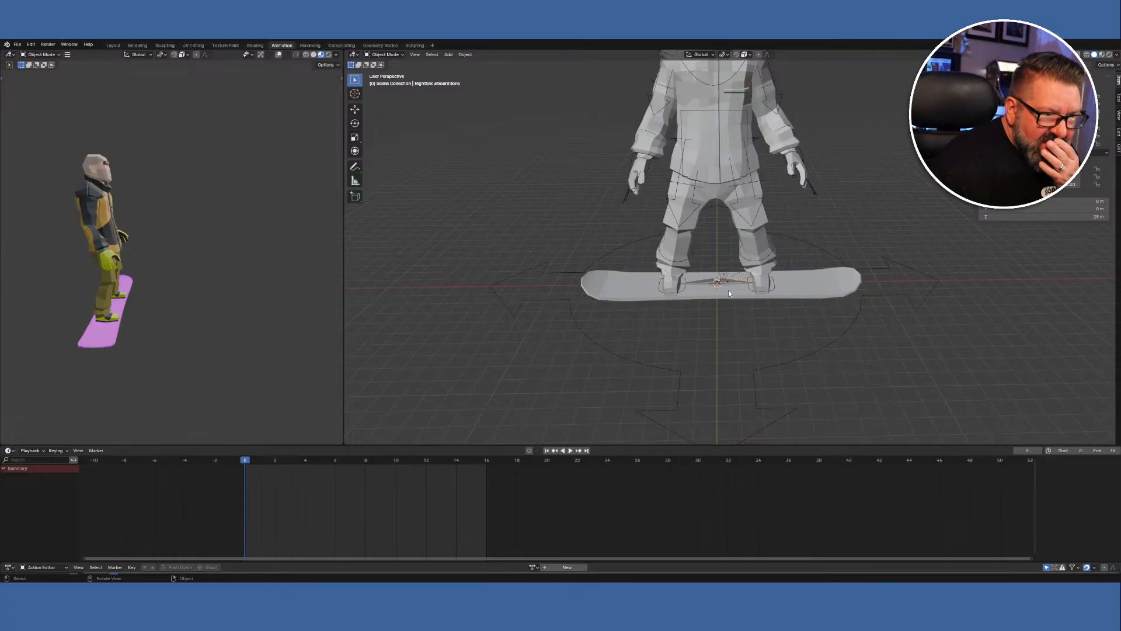
left_click(751, 287)
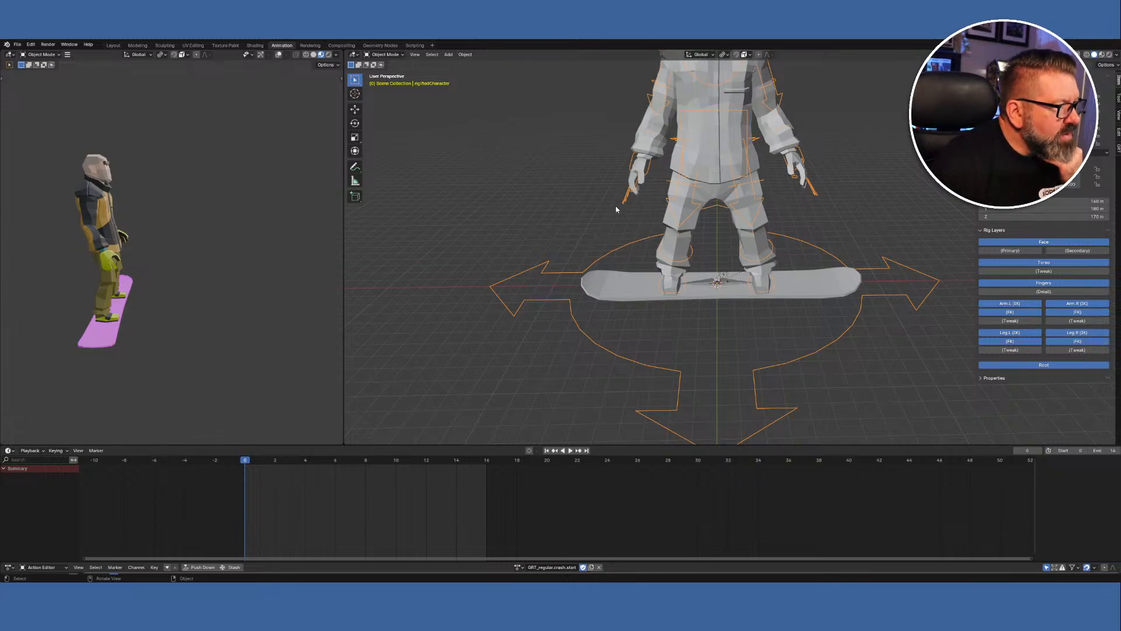
left_click(396, 57)
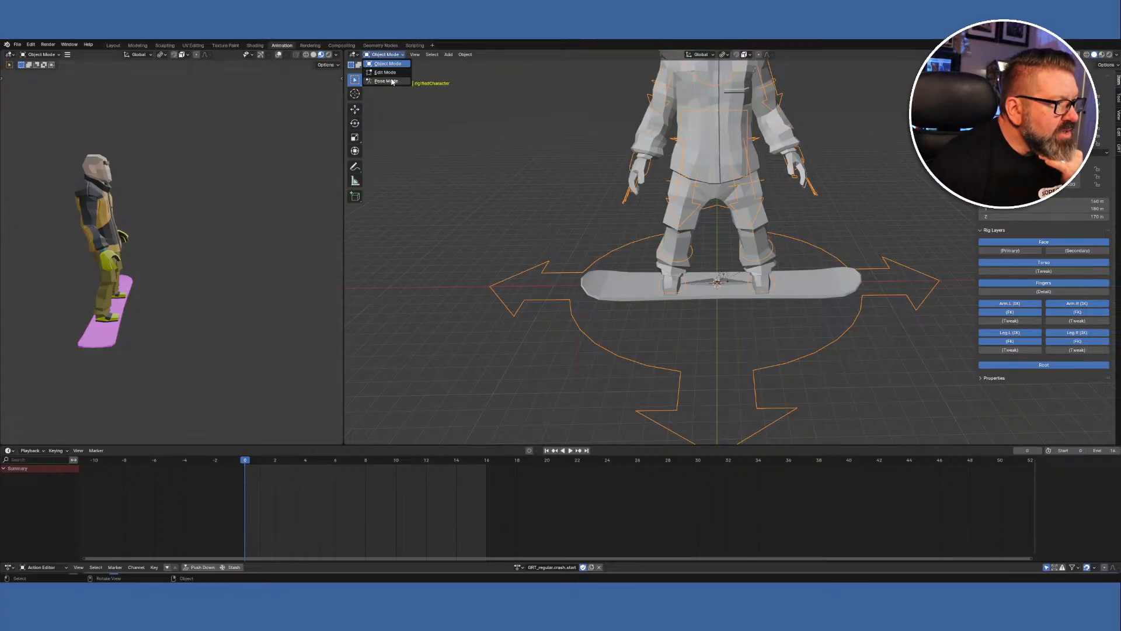
left_click(392, 81)
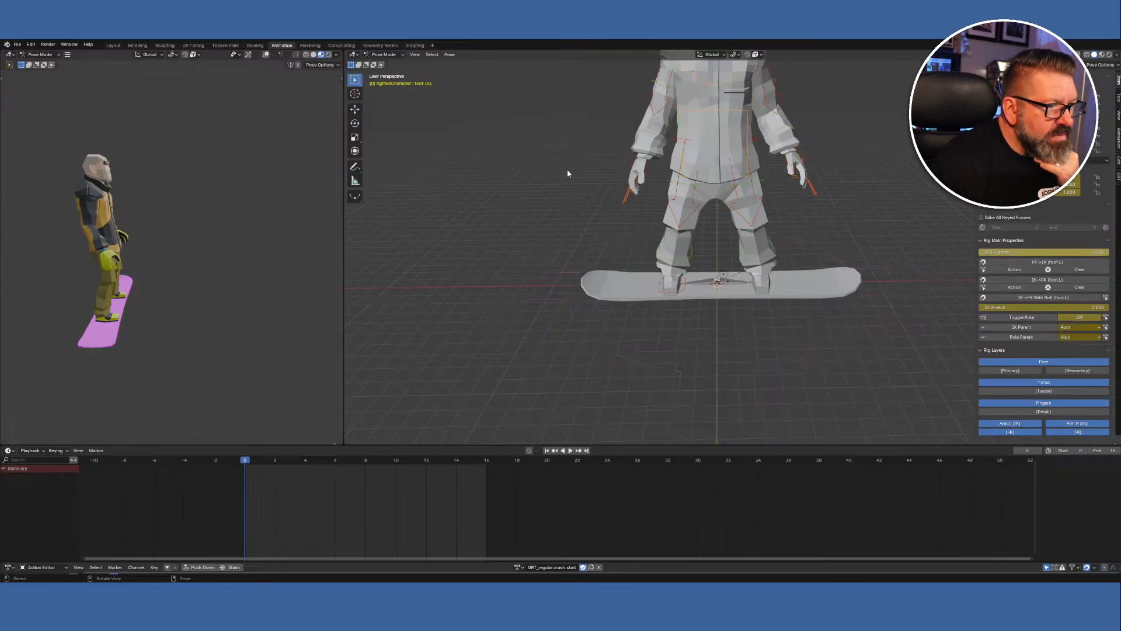
left_click(751, 287)
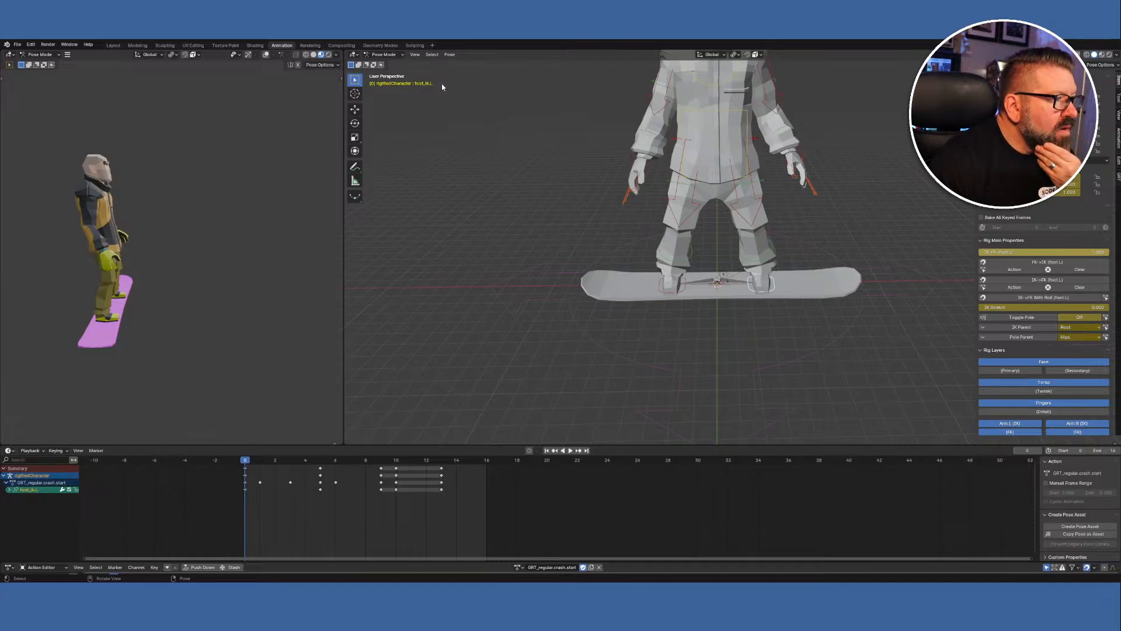
left_click(683, 289)
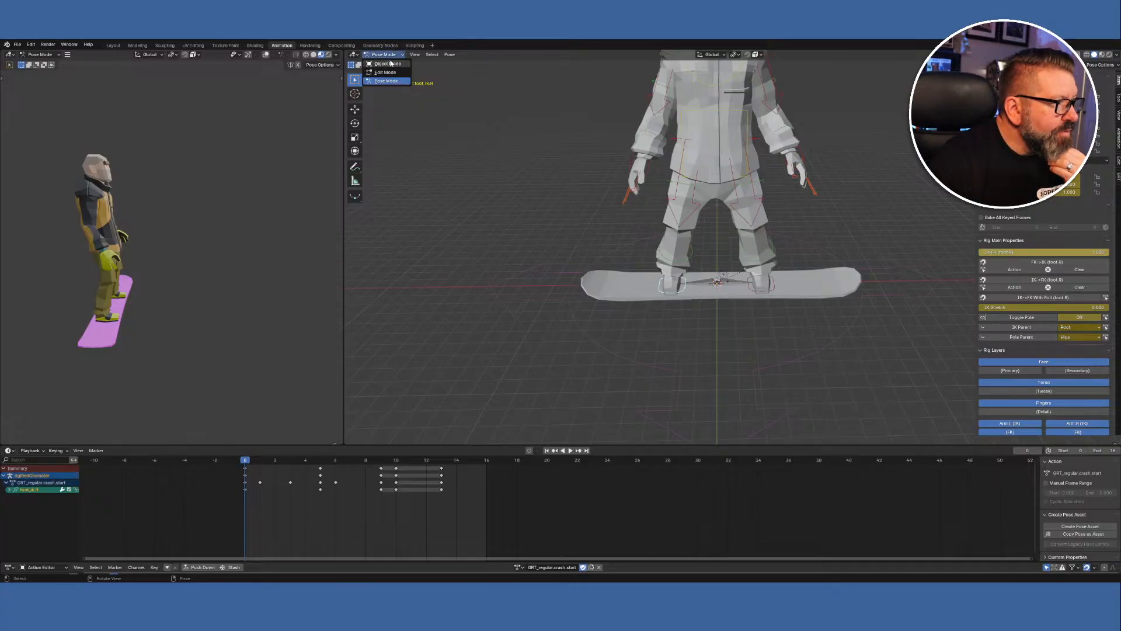
left_click(387, 63)
left_click(706, 279)
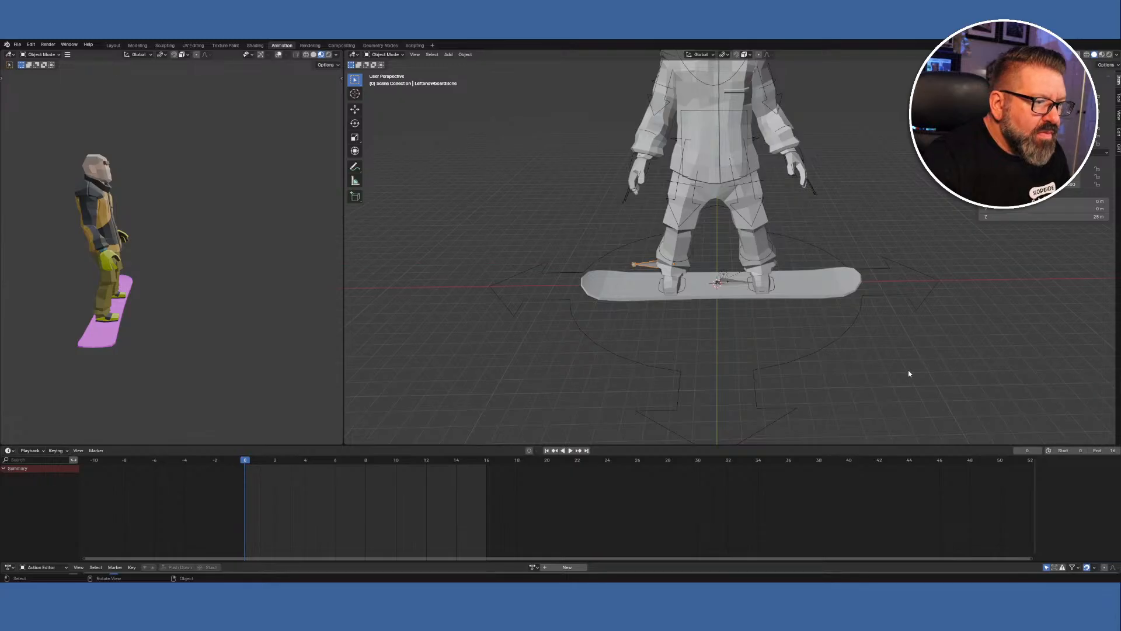
right_click(702, 318)
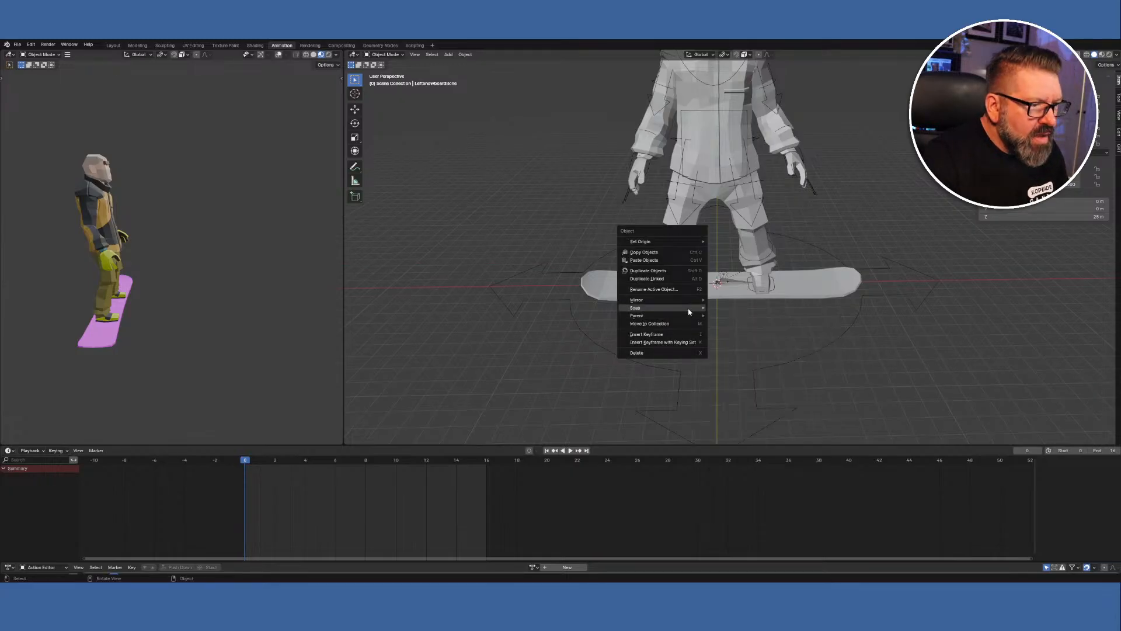
mouse_move(710, 311)
right_click(743, 336)
mouse_move(743, 336)
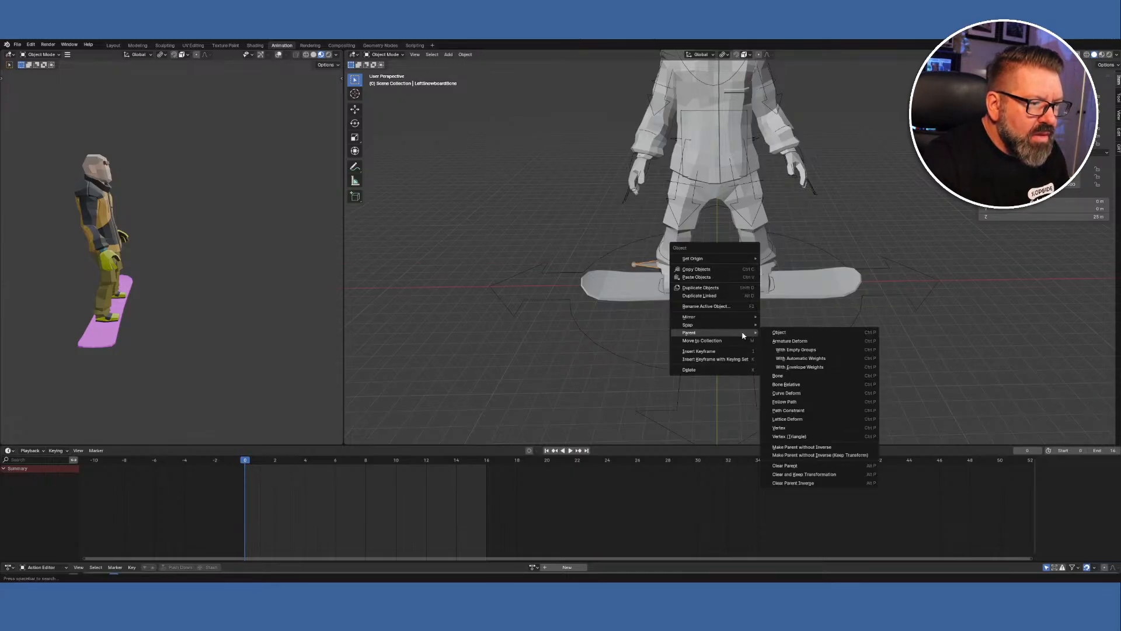
mouse_move(938, 333)
middle_mouse_down()
mouse_move(816, 305)
mouse_move(757, 309)
mouse_move(751, 322)
mouse_move(755, 339)
mouse_move(775, 319)
mouse_move(958, 318)
mouse_move(925, 363)
mouse_move(938, 335)
middle_mouse_up()
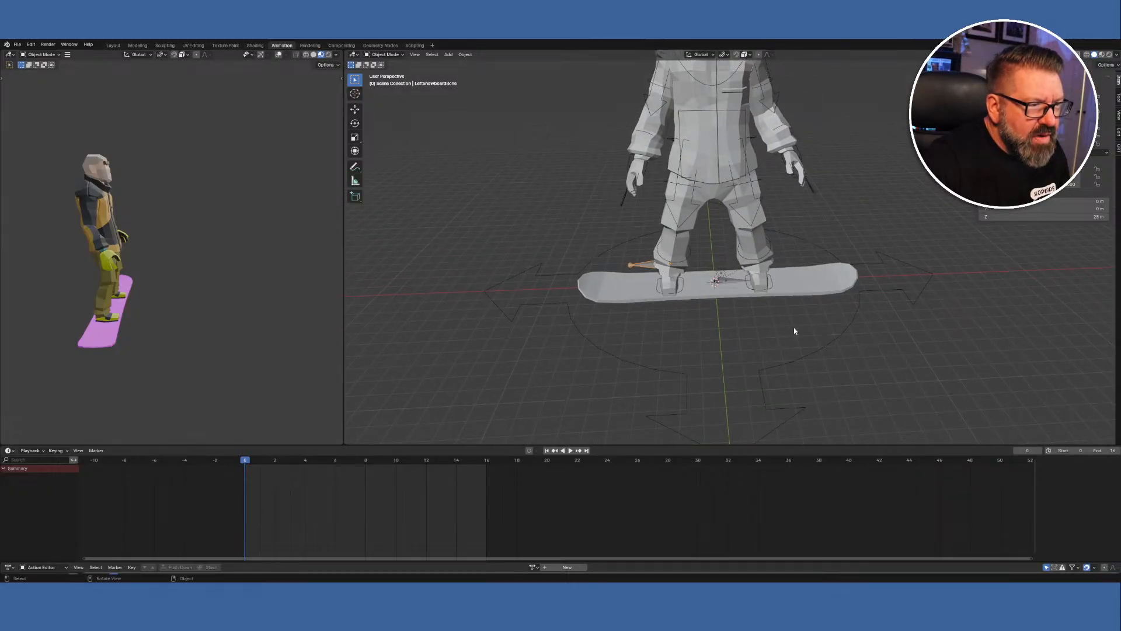
mouse_move(708, 313)
middle_mouse_down()
mouse_move(671, 320)
mouse_move(728, 321)
mouse_move(691, 324)
middle_mouse_up()
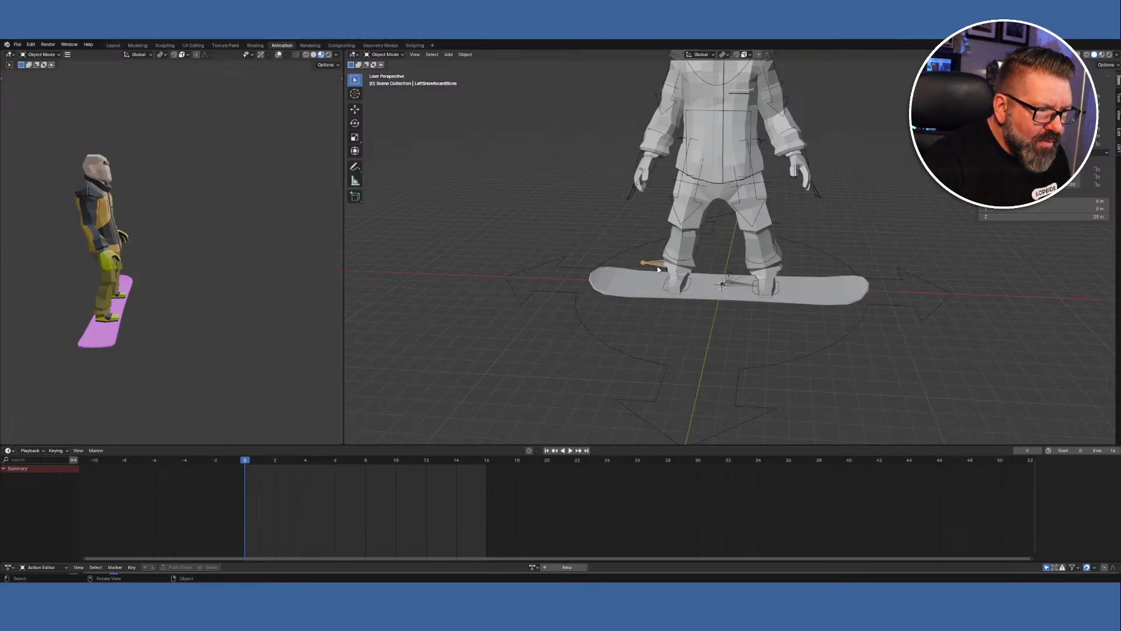
key("g")
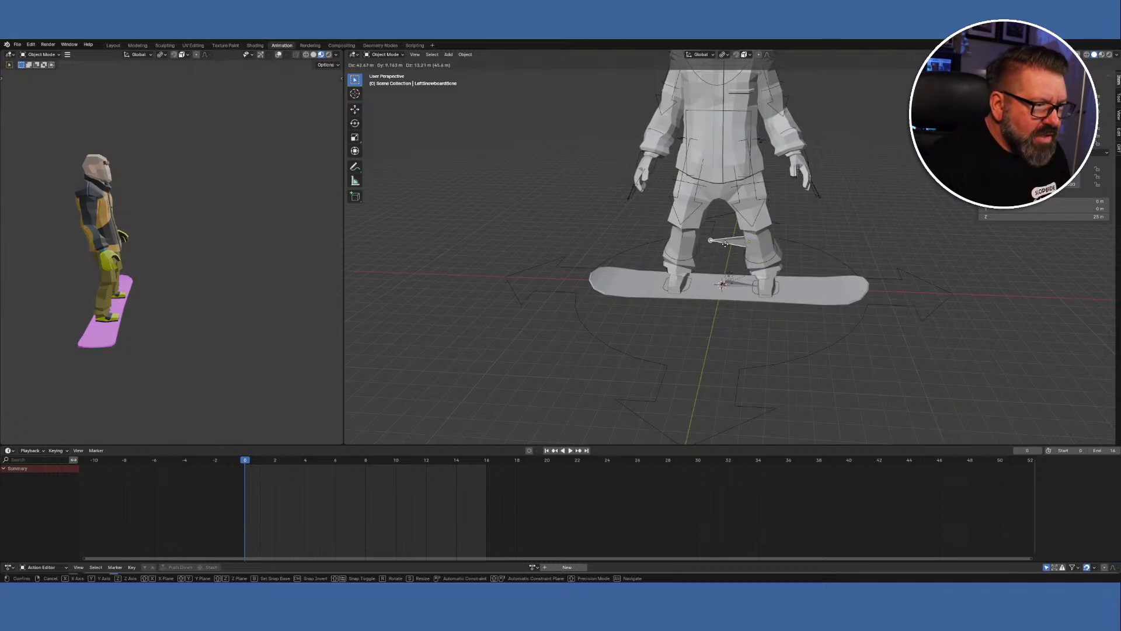
right_click(724, 243)
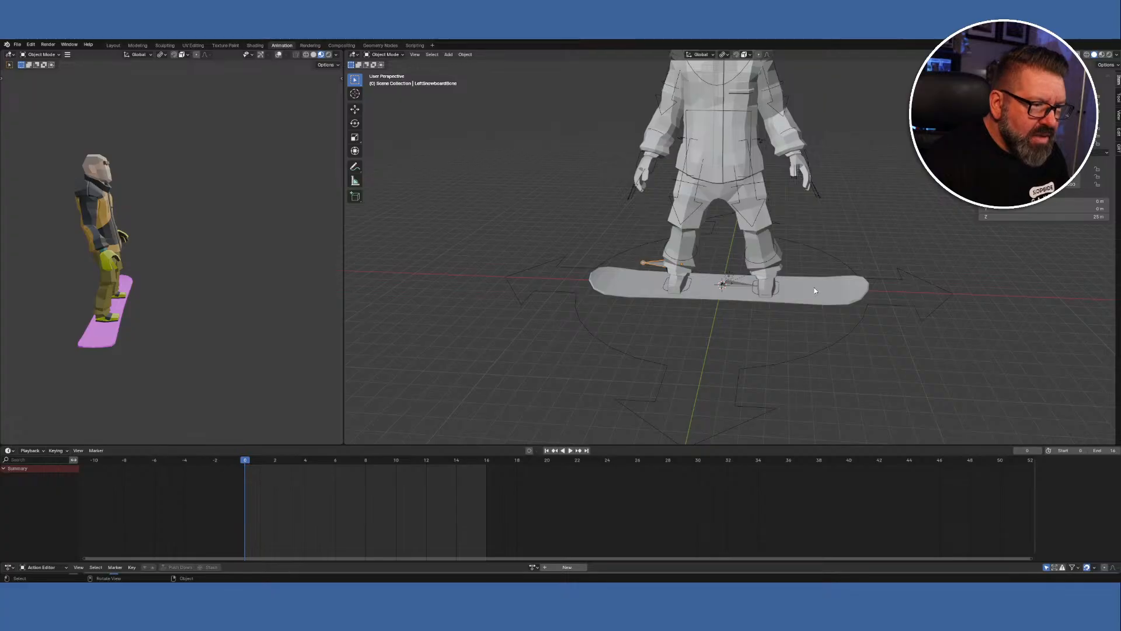
right_click(857, 295)
mouse_move(839, 296)
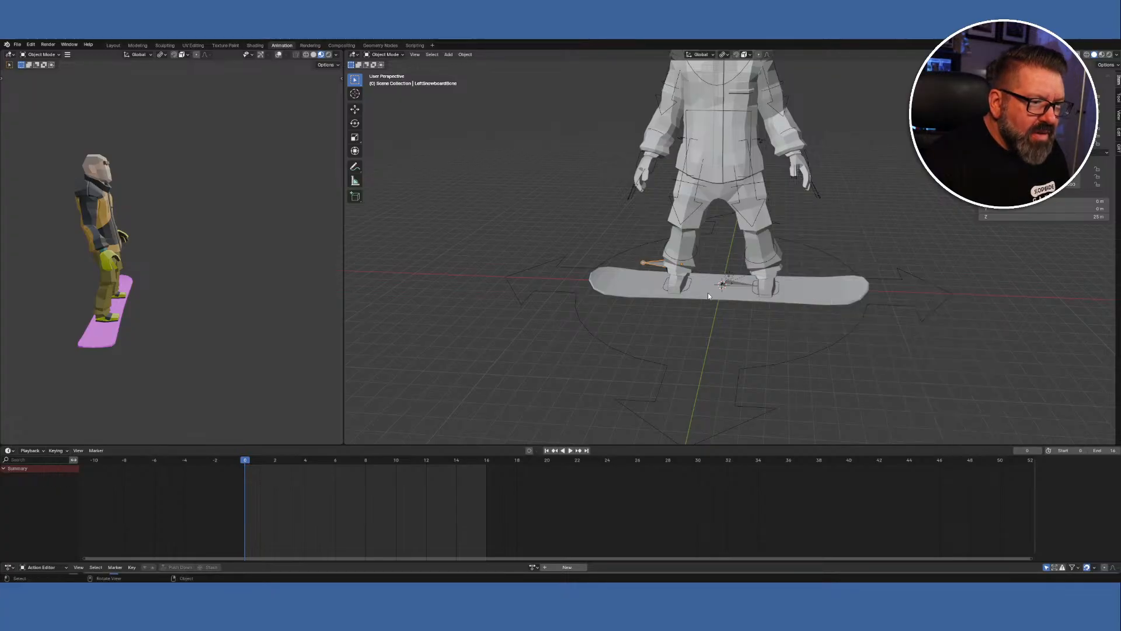
Move LeftSnowboardBone along the global X axis until its thick end is at the snowboard's centre.
middle_click_drag(736, 342, 572, 337)
scroll(766, 356, "up", 4)
middle_click_drag(763, 388, 947, 397)
scroll(947, 397, "up", 2)
scroll(949, 400, "down", 4)
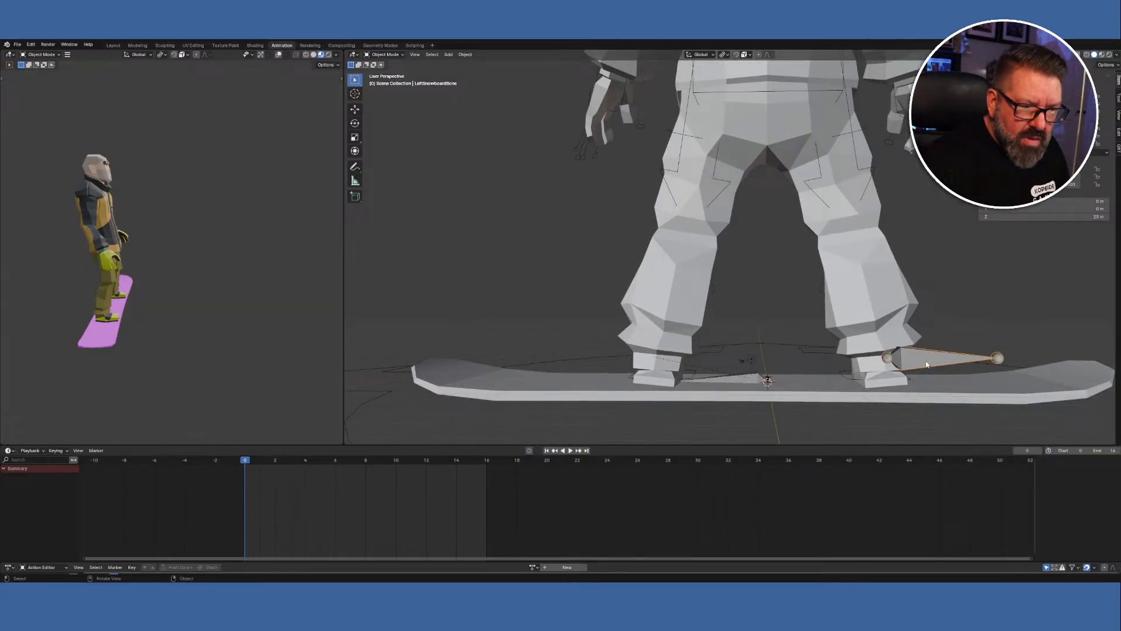
key("g")
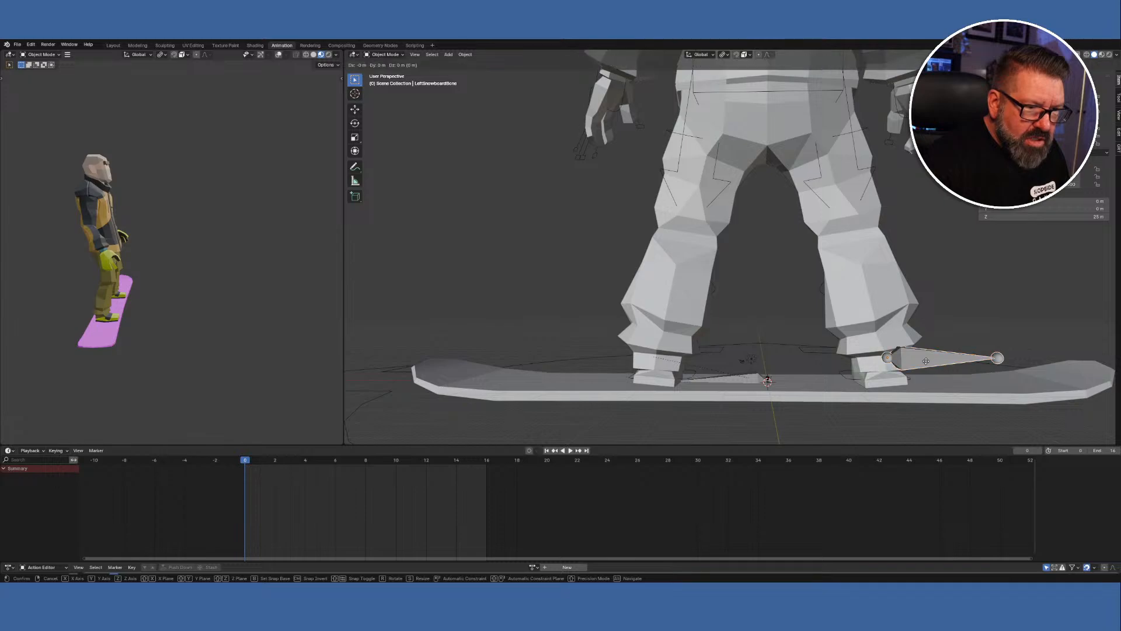
key("x")
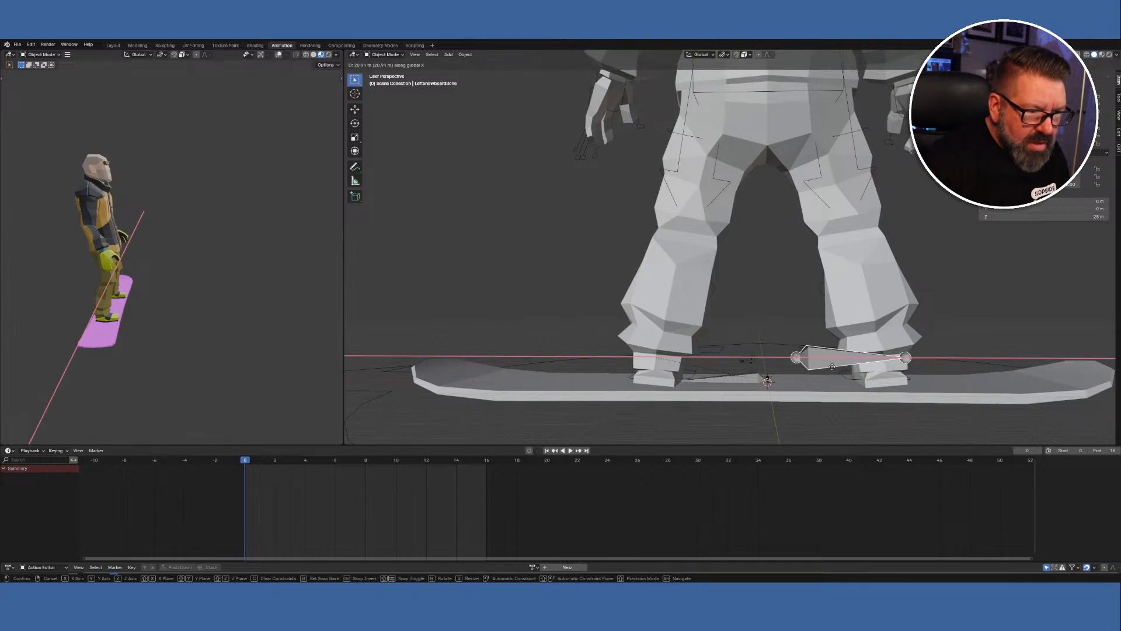
left_click(807, 373)
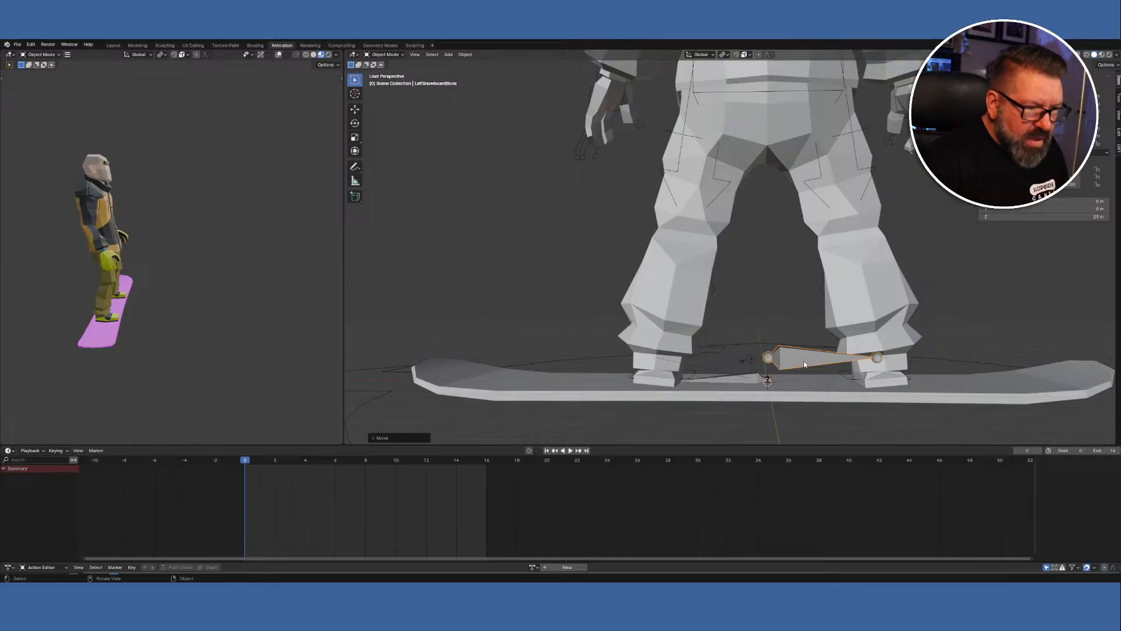
Lower LeftSnowboardBone about 8 m along the global Z axis to the level of the snowboard.
key("g")
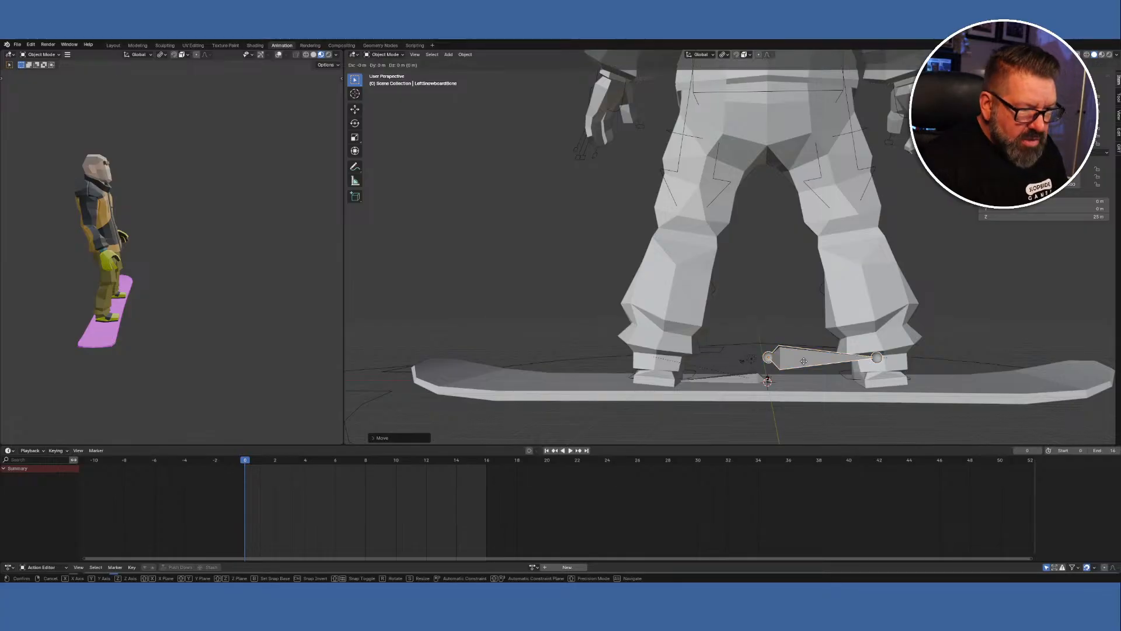
key("z")
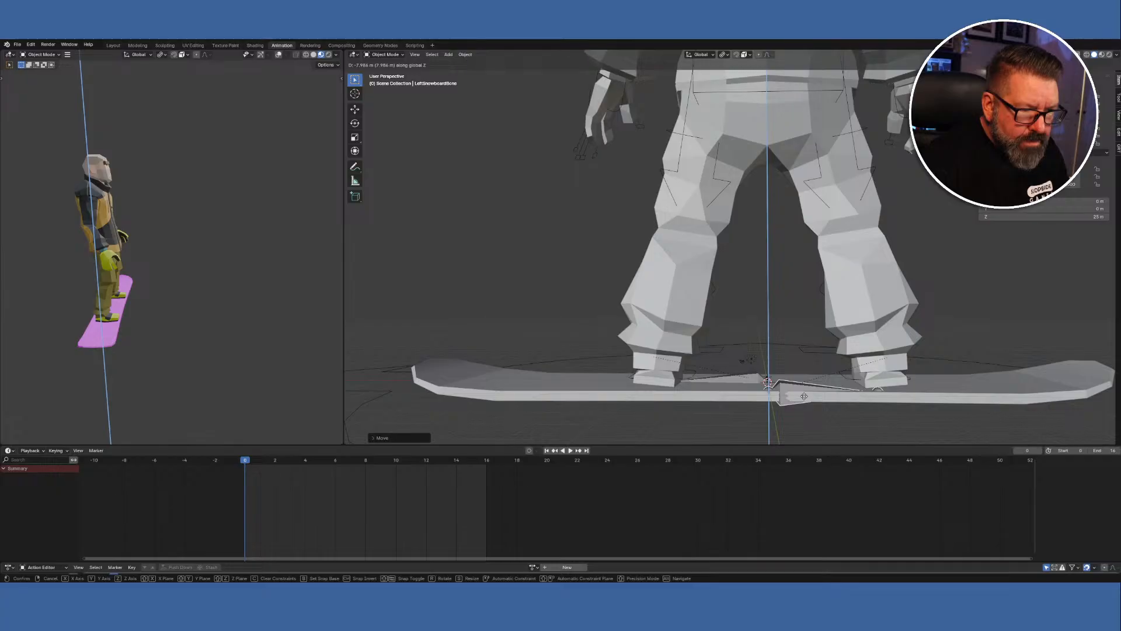
left_click(804, 396)
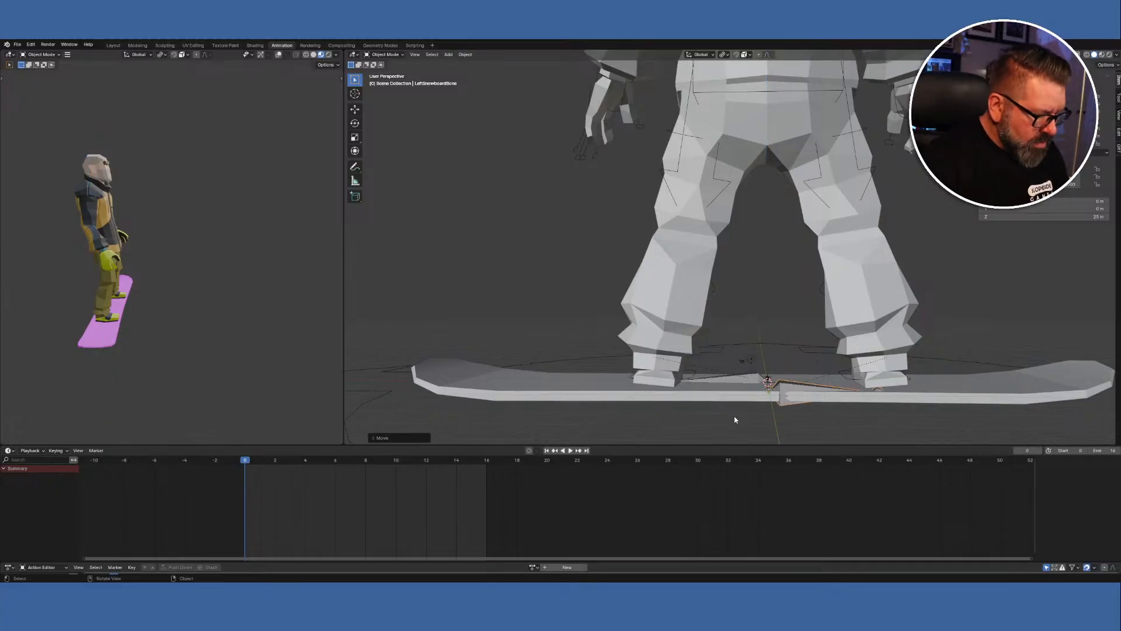
With X-ray on, move LeftSnowboardBone along the global Y axis until it is centred across the snowboard's width.
key("KP_1")
key("KP_2")
key("KP_3")
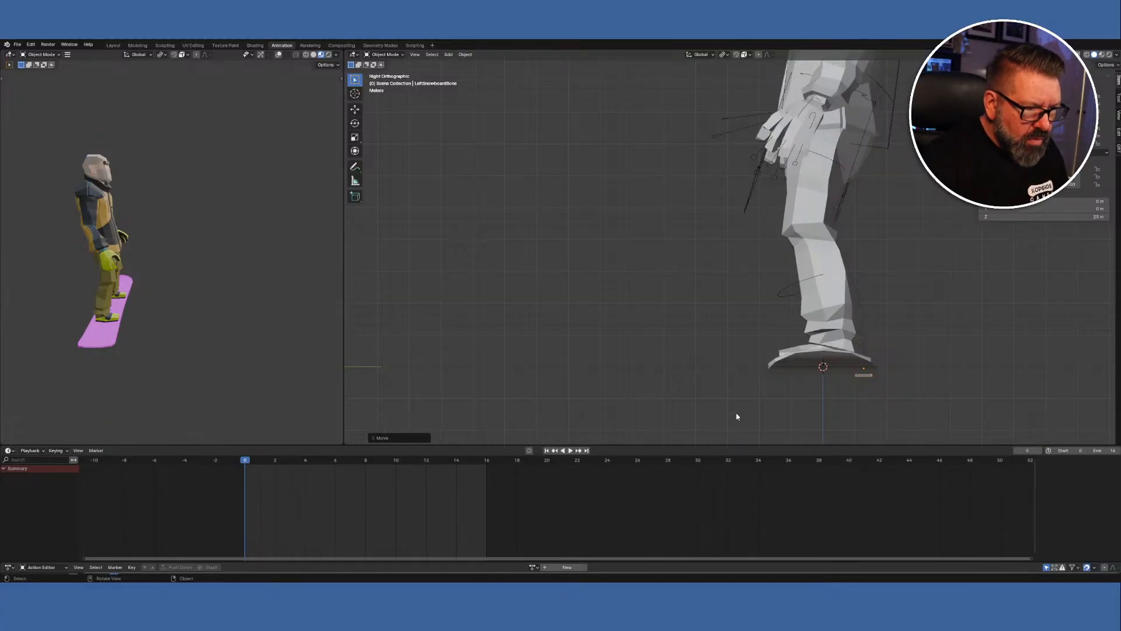
key("KP_4")
key("KP_5")
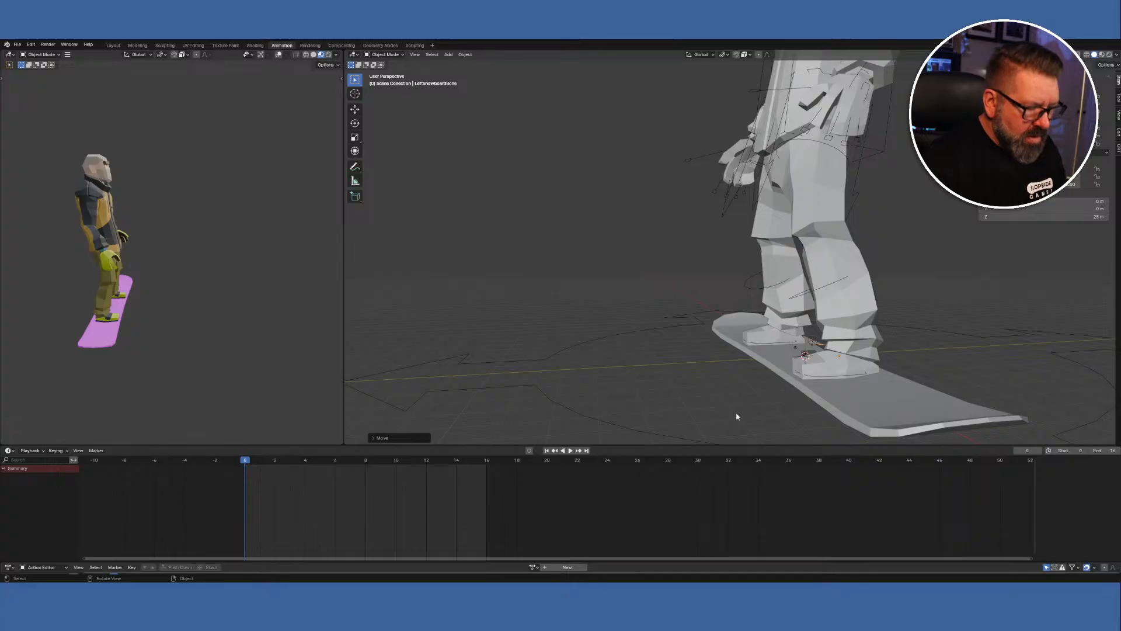
key("KP_7")
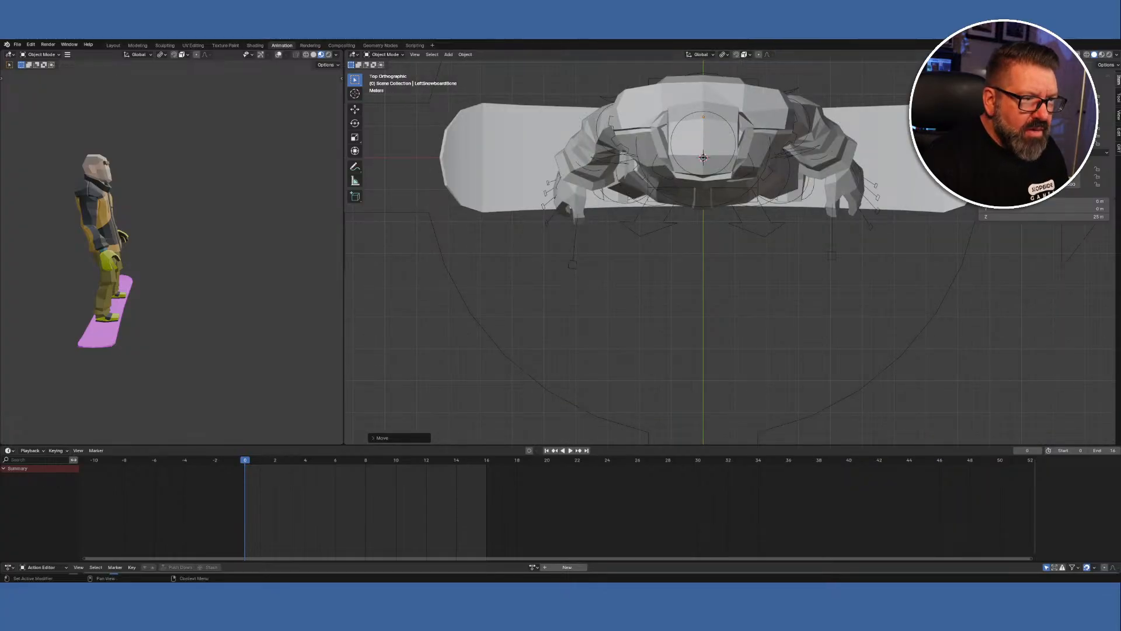
key("alt+z")
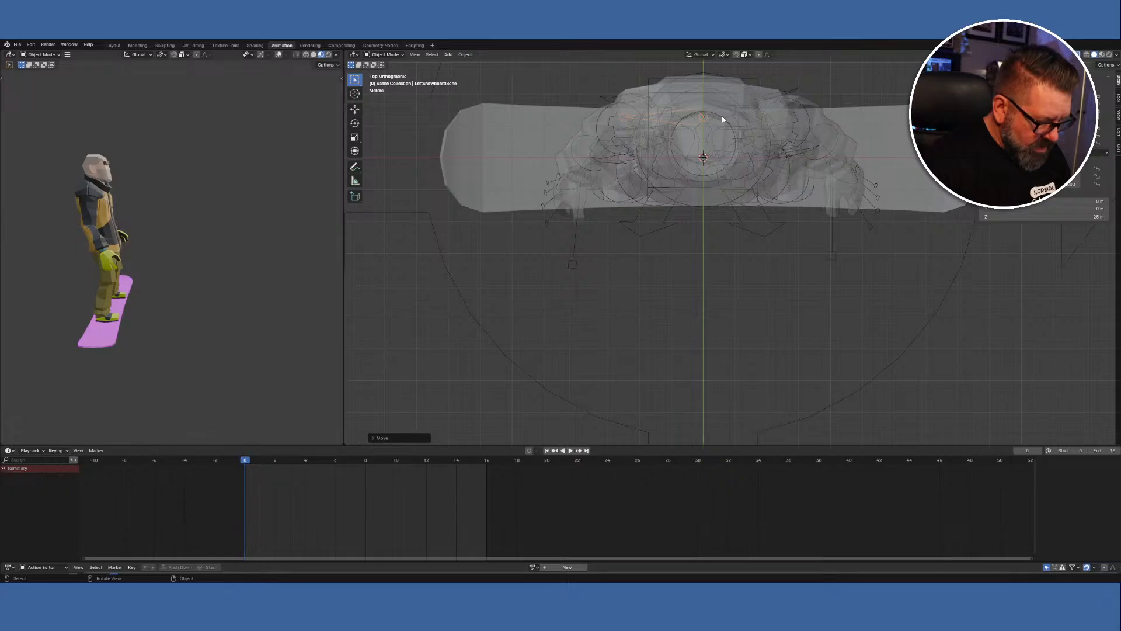
key("g")
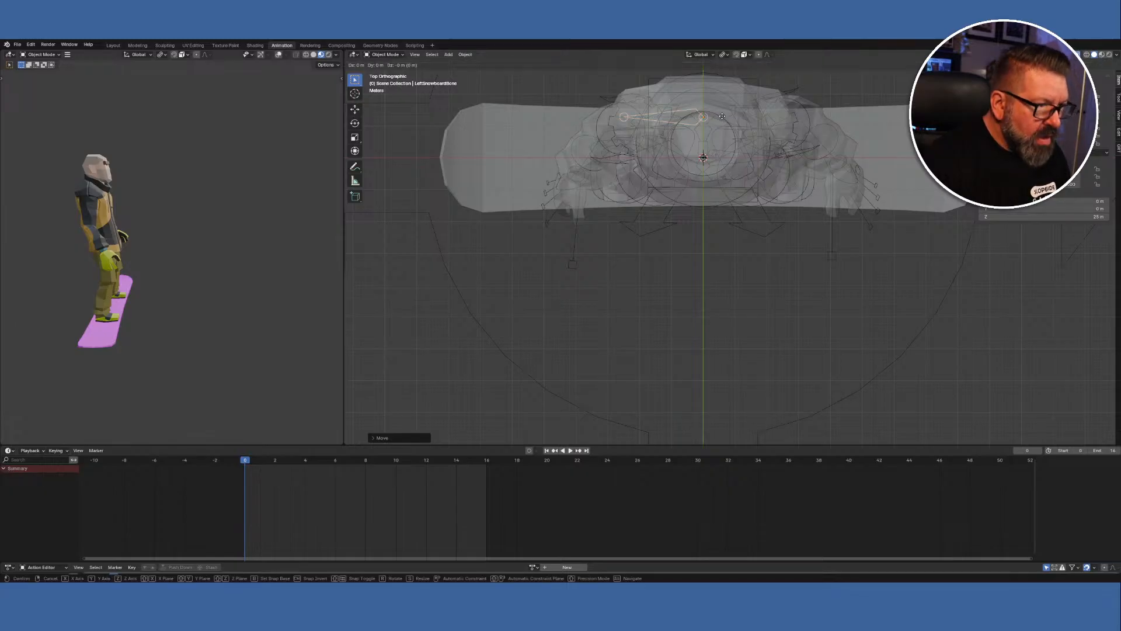
key("y")
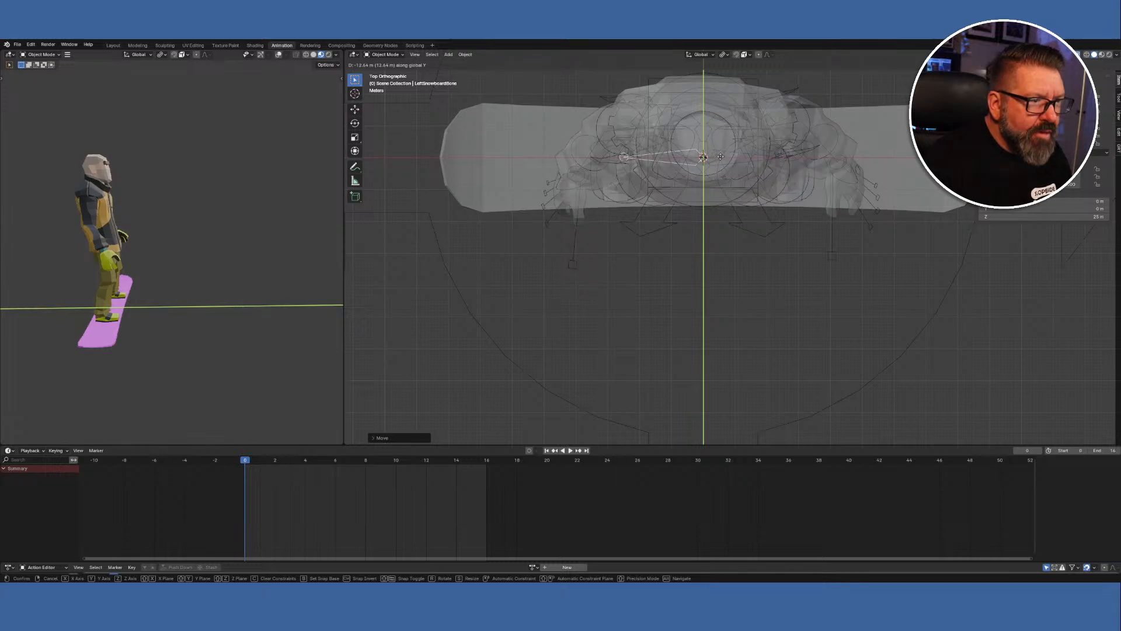
left_click(720, 156)
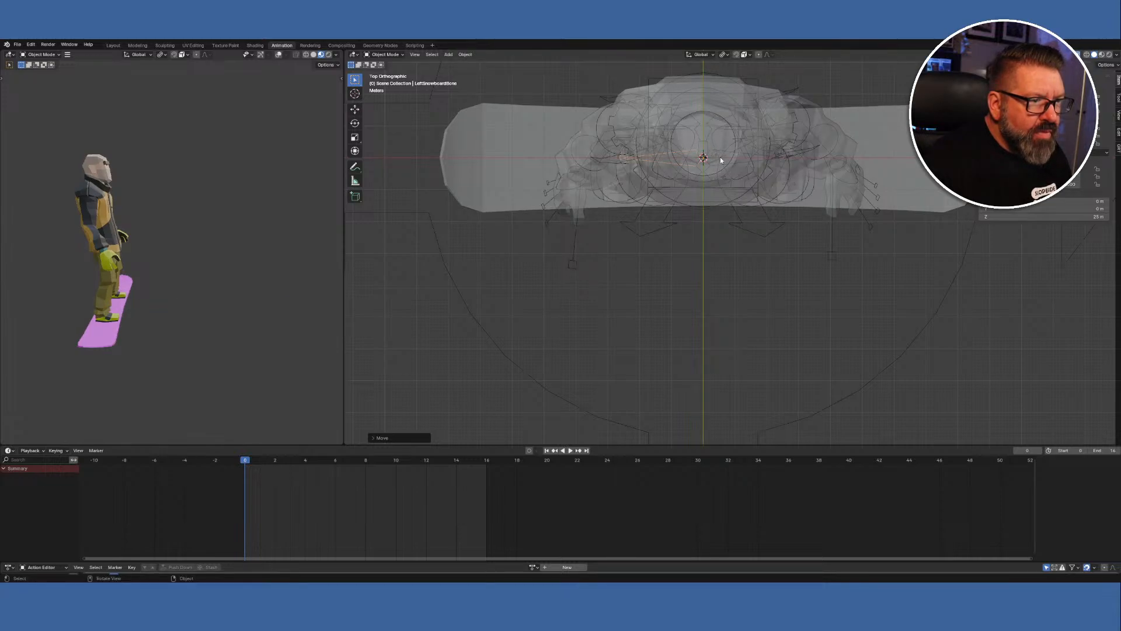
Raise LeftSnowboardBone about 0.25 m along the global Z axis to line it up with the snowboard.
key("KP_1")
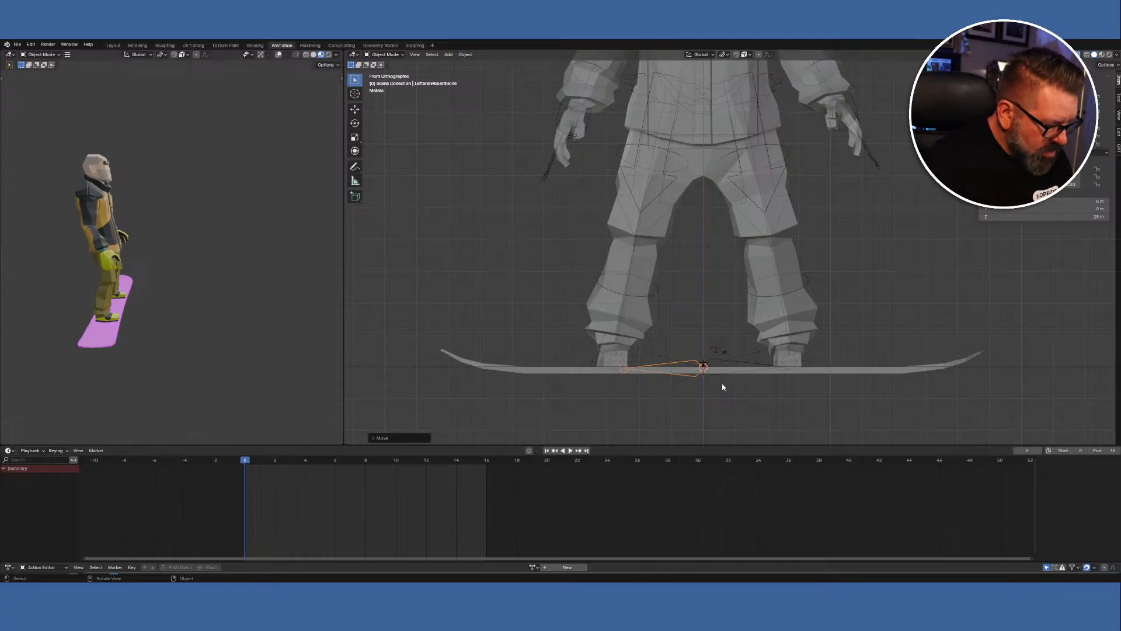
key("g")
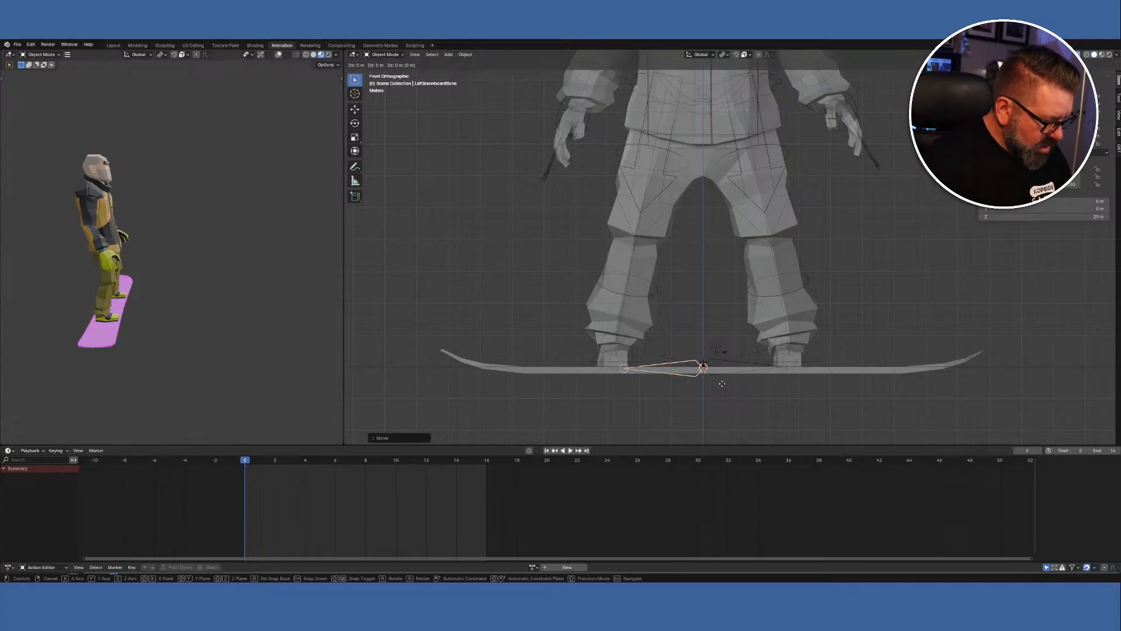
key("z")
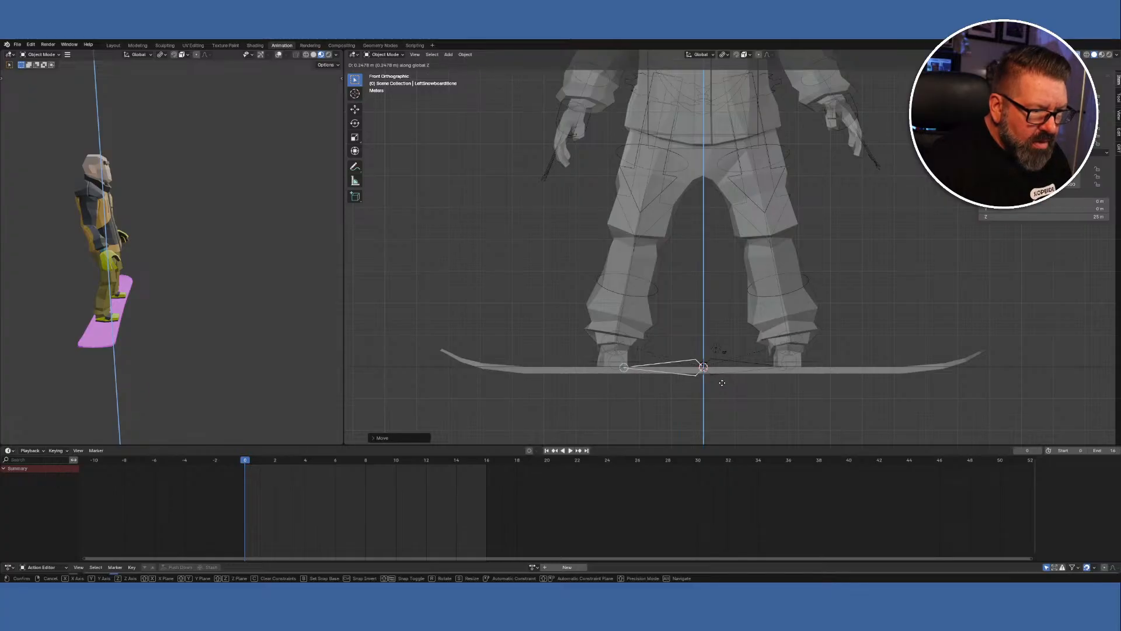
left_click(722, 381)
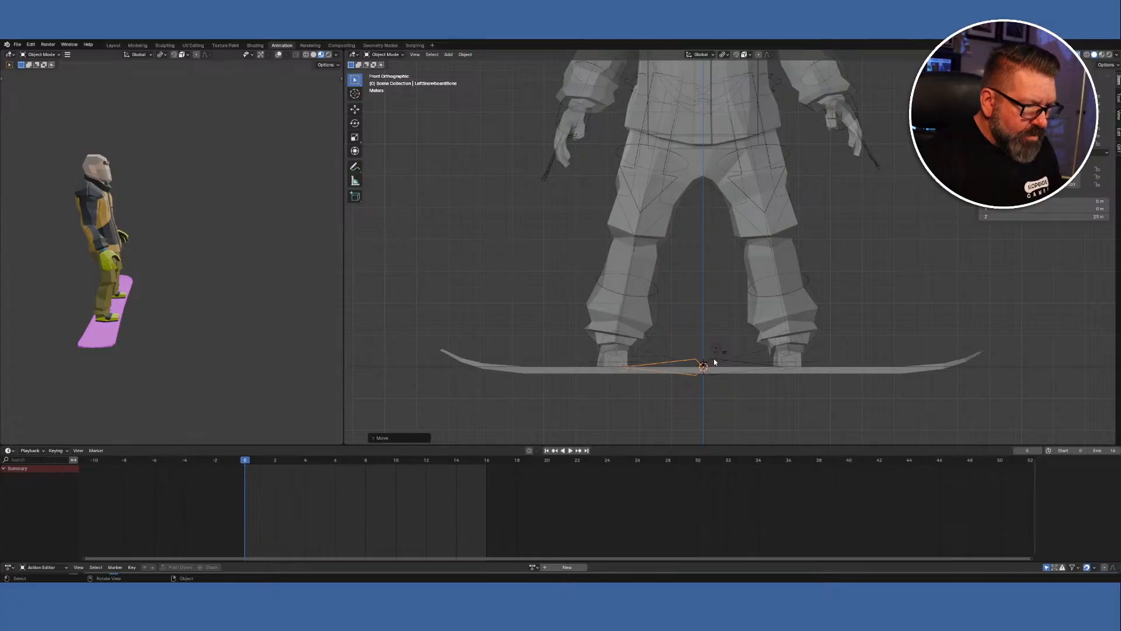
Turn off X-ray and check the placement of RightSnowboardBone and LeftSnowboardBone on the snowboard.
left_click(715, 361)
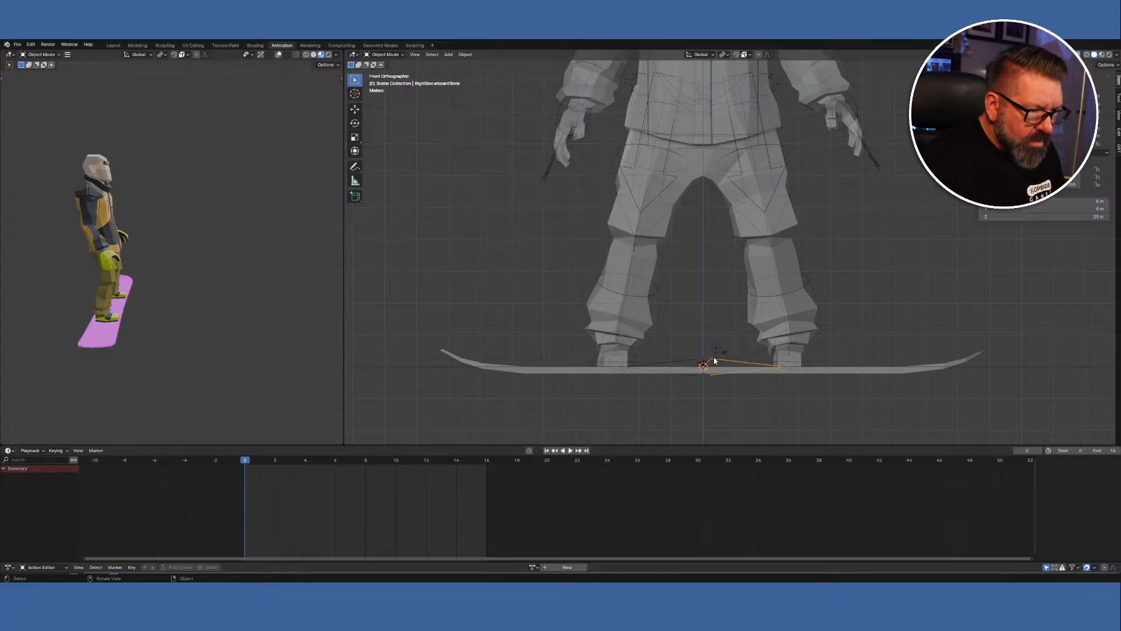
left_click(694, 378)
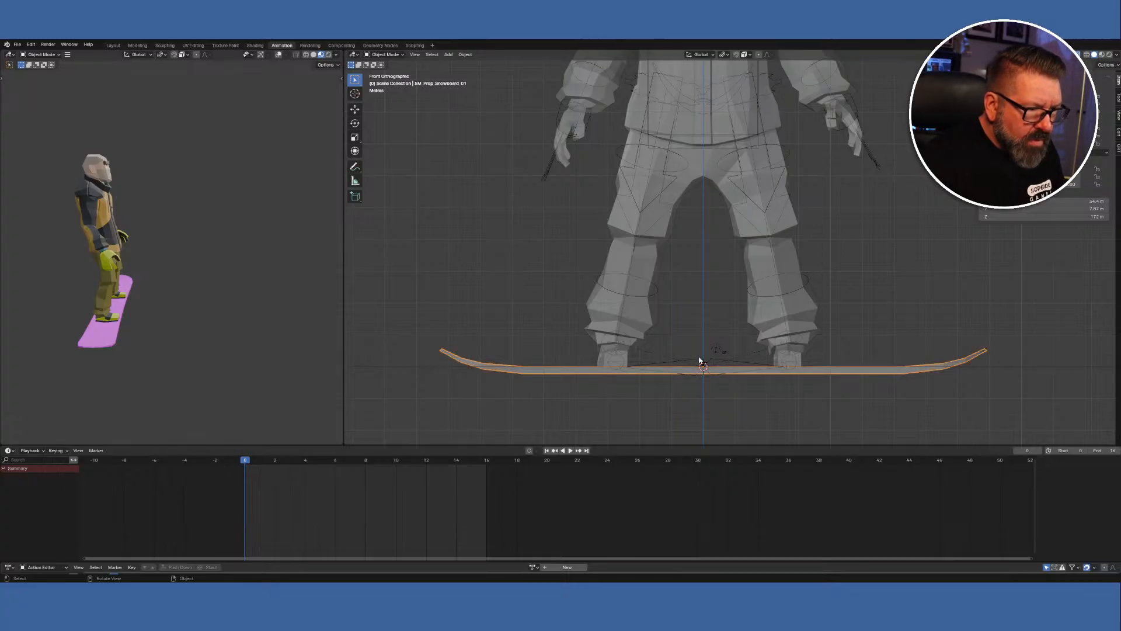
left_click(704, 314)
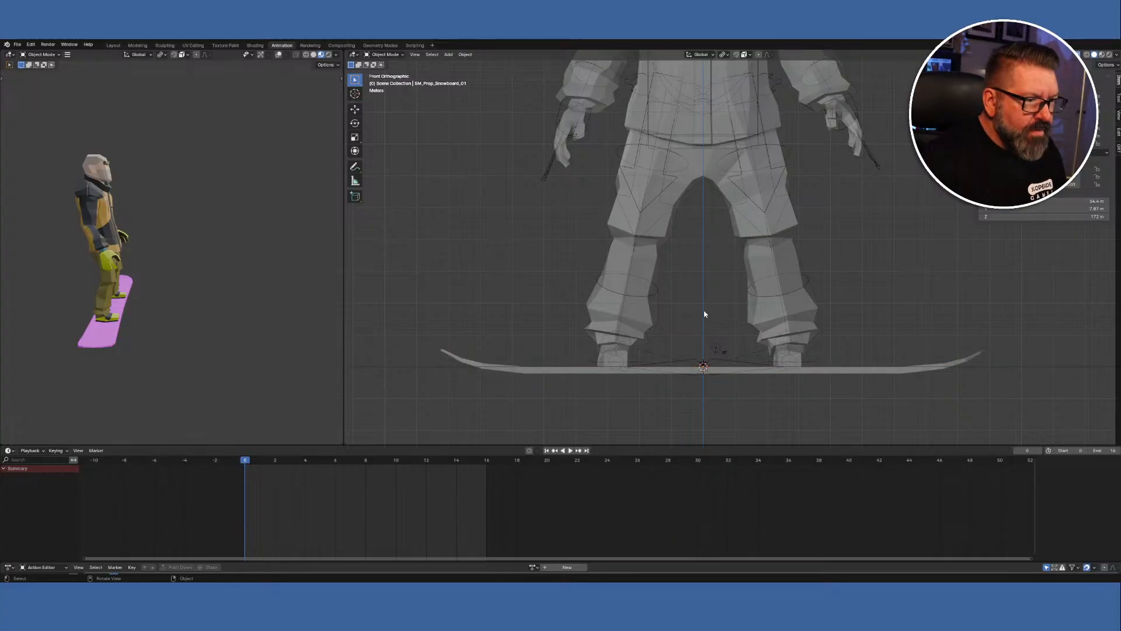
key("alt+z")
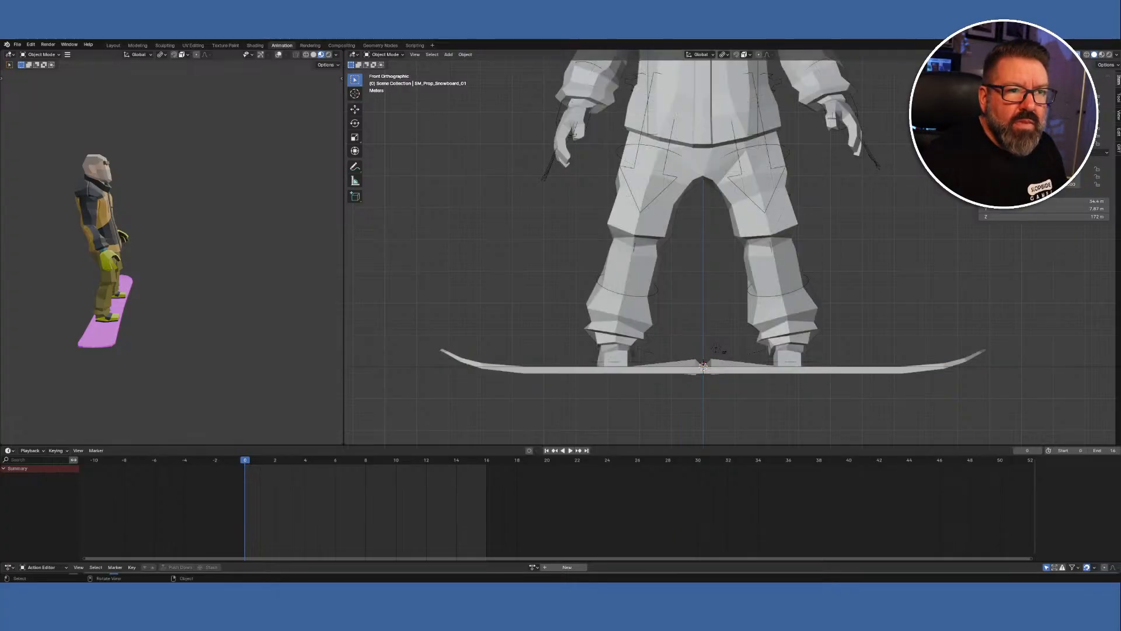
mouse_move(711, 295)
middle_mouse_down()
mouse_move(704, 333)
mouse_move(711, 317)
middle_mouse_up()
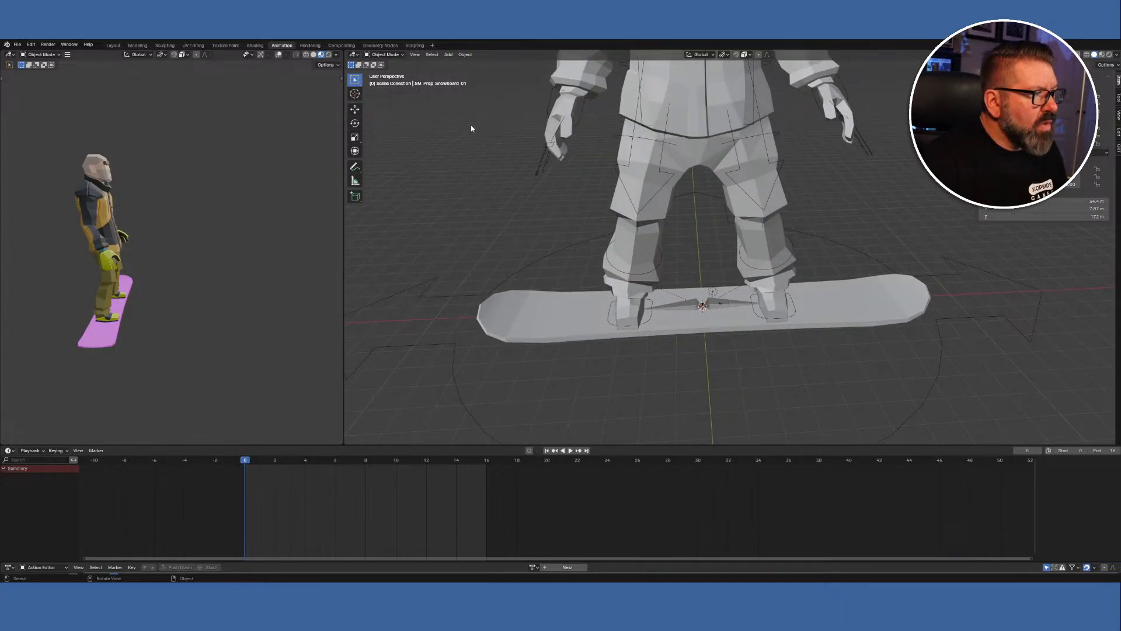
left_click(734, 302)
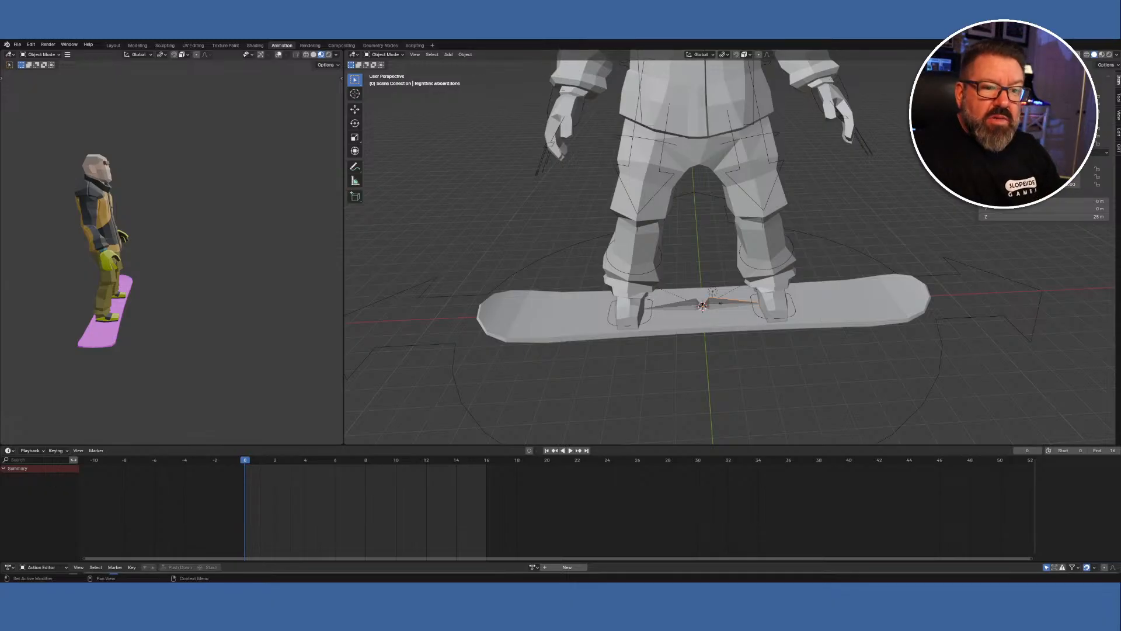
left_click(676, 306)
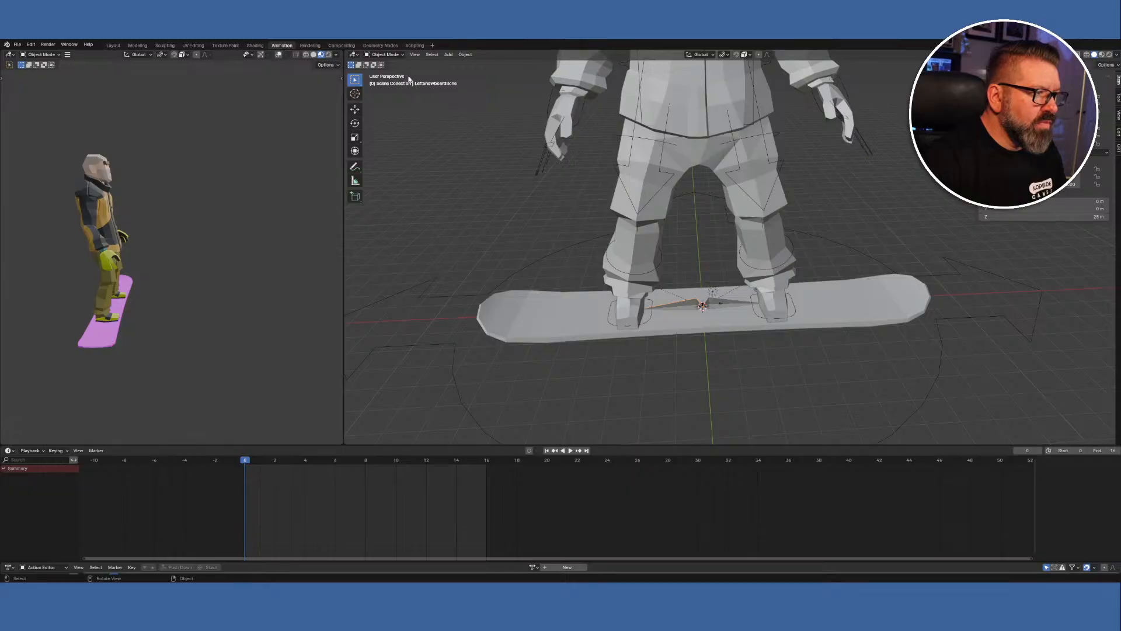
Select the character rig, play its crash start action to review the foot motion, and return to frame 0.
left_click(647, 138)
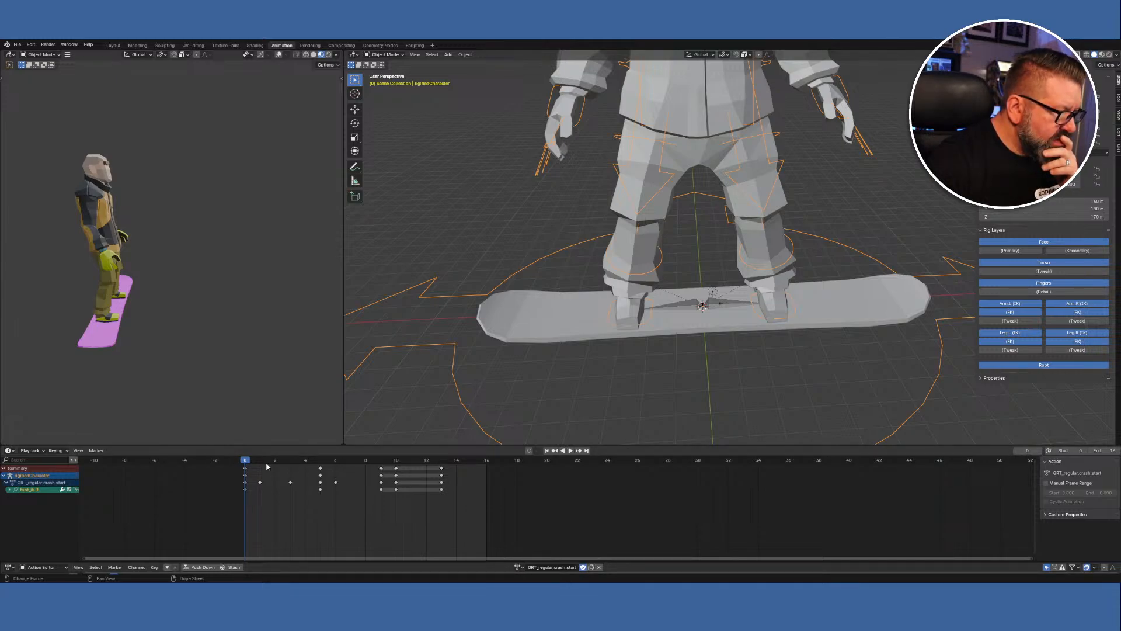
key("space")
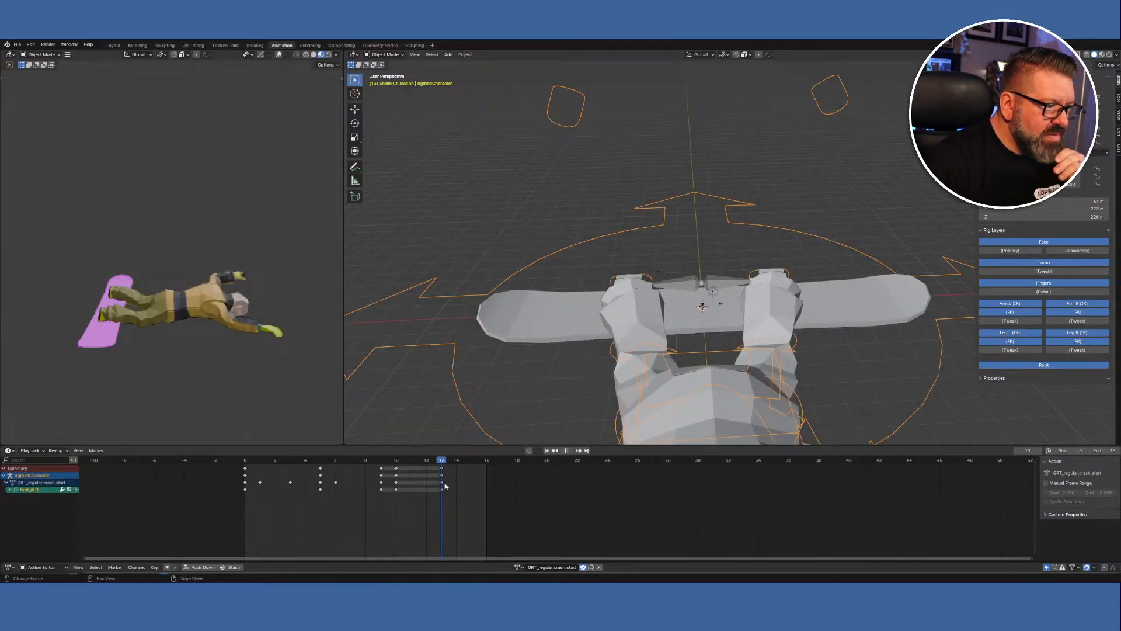
left_click_drag(444, 486, 244, 467)
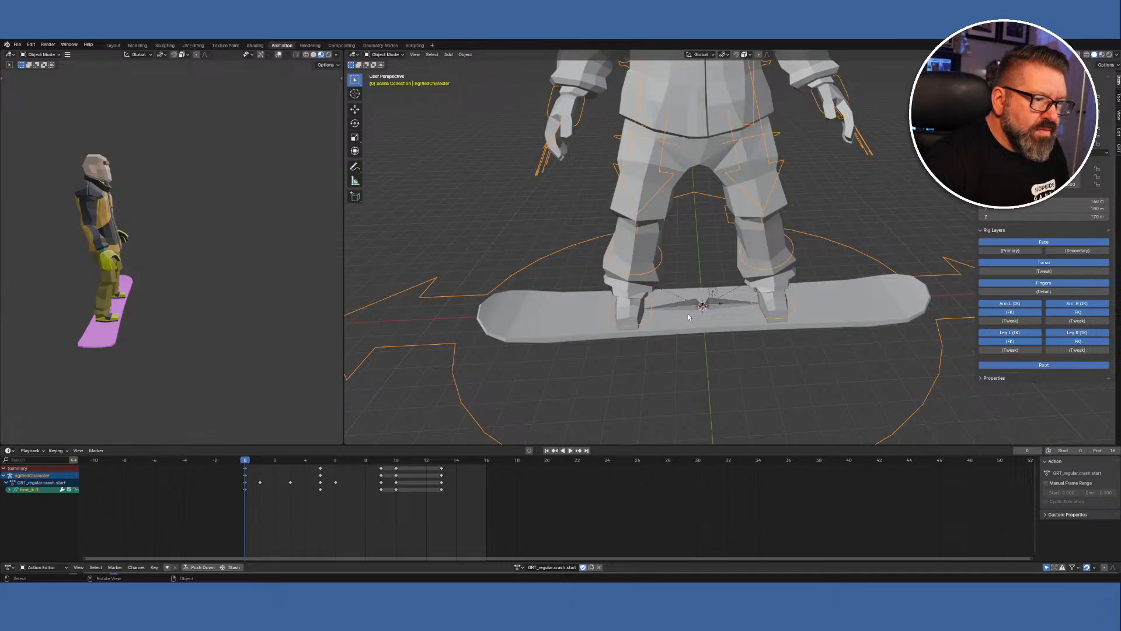
left_click(856, 307)
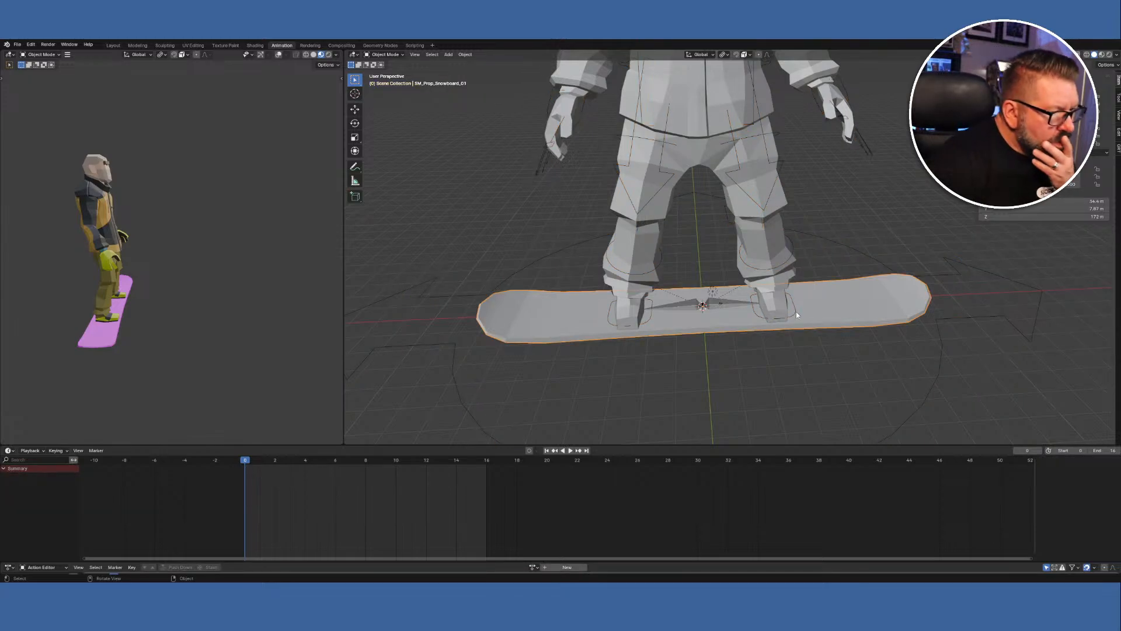
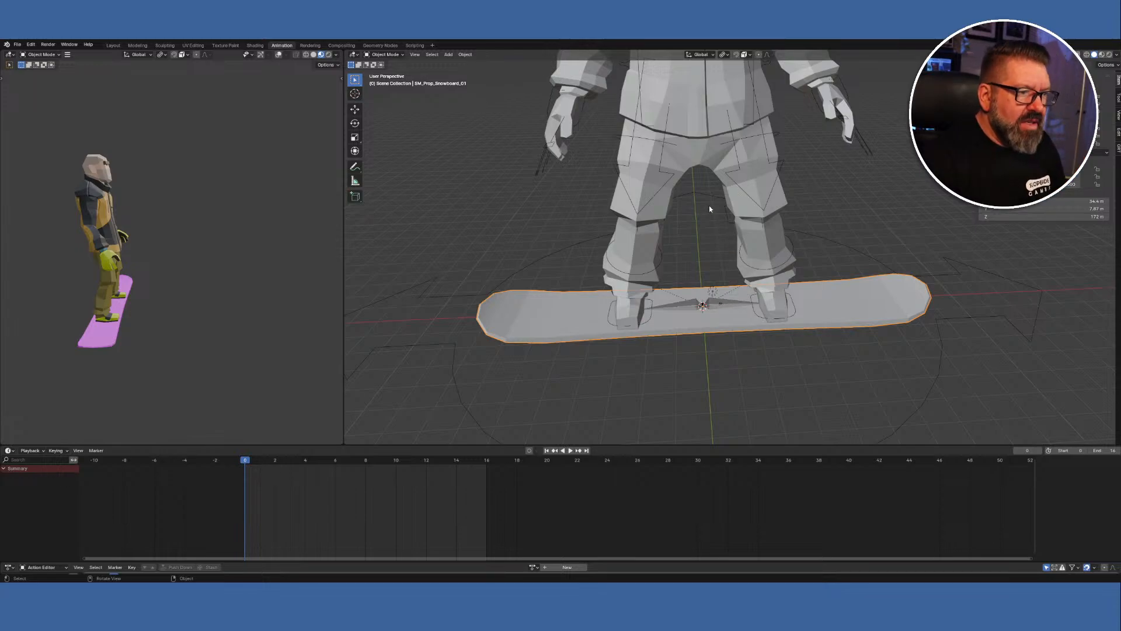
scroll(754, 234, "down", 3)
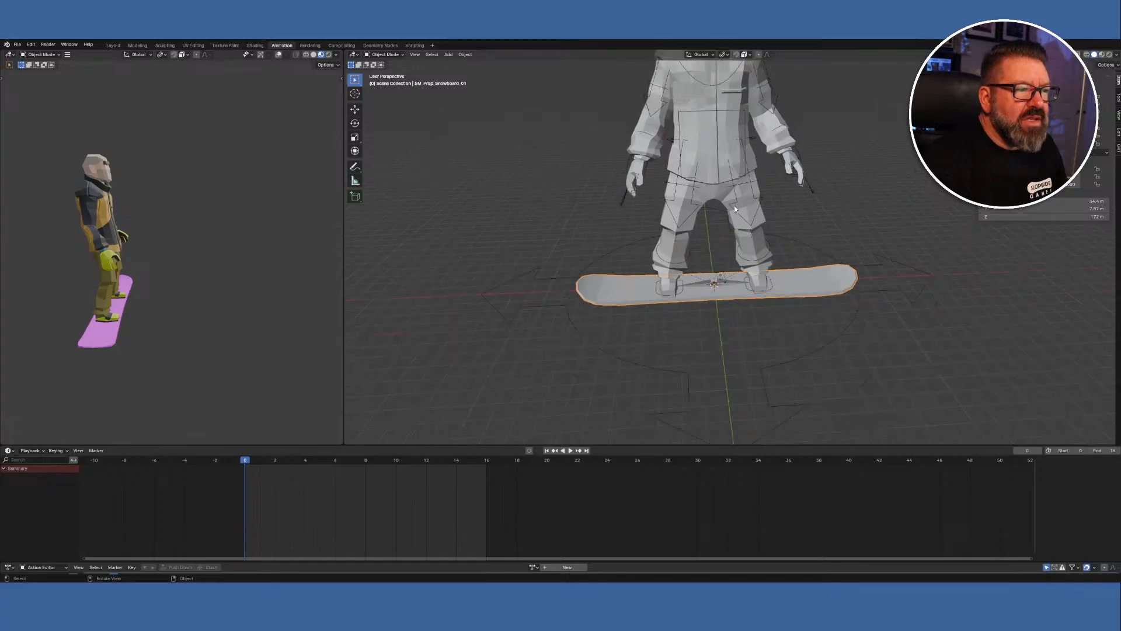
left_click(694, 185)
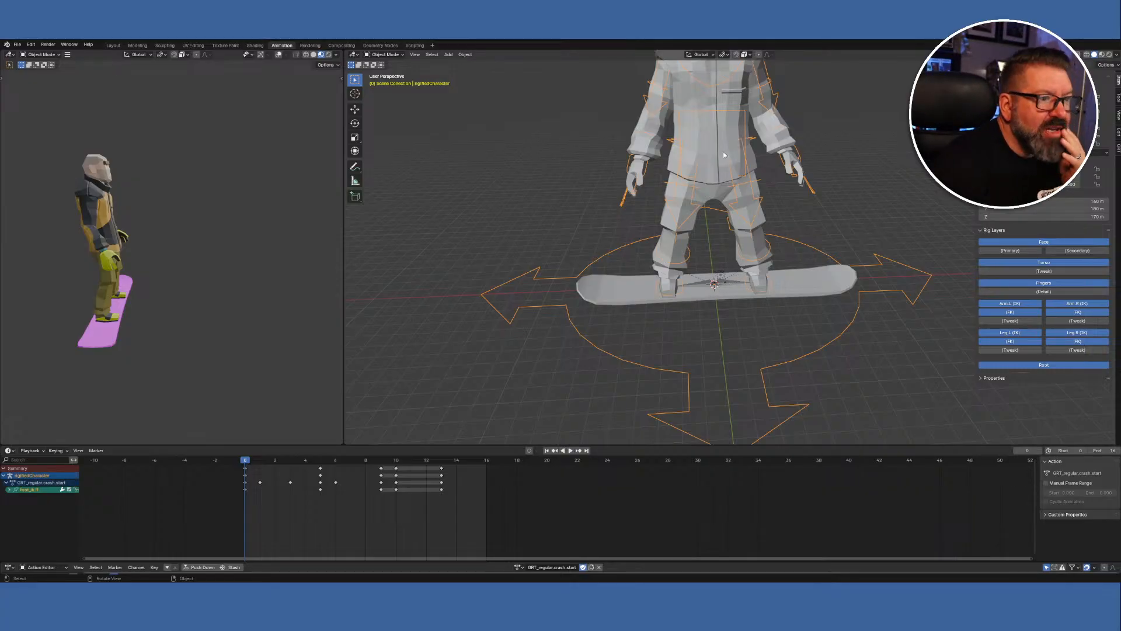
middle_click_drag(757, 163, 727, 132)
scroll(727, 263, "up", 6)
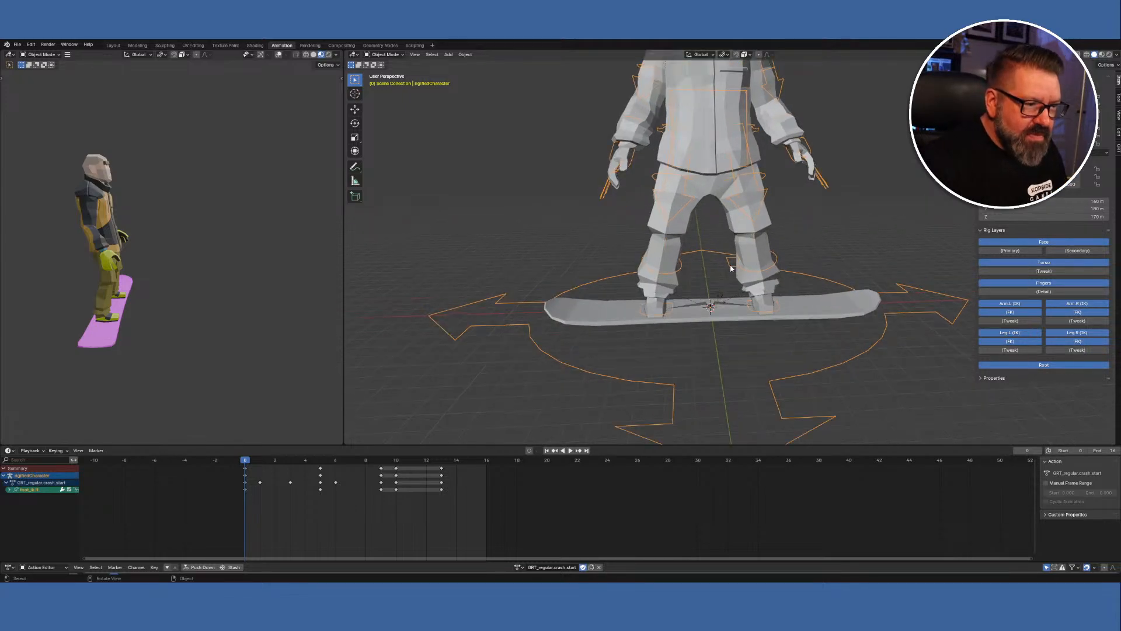
scroll(683, 274, "down", 2)
scroll(674, 277, "down", 5)
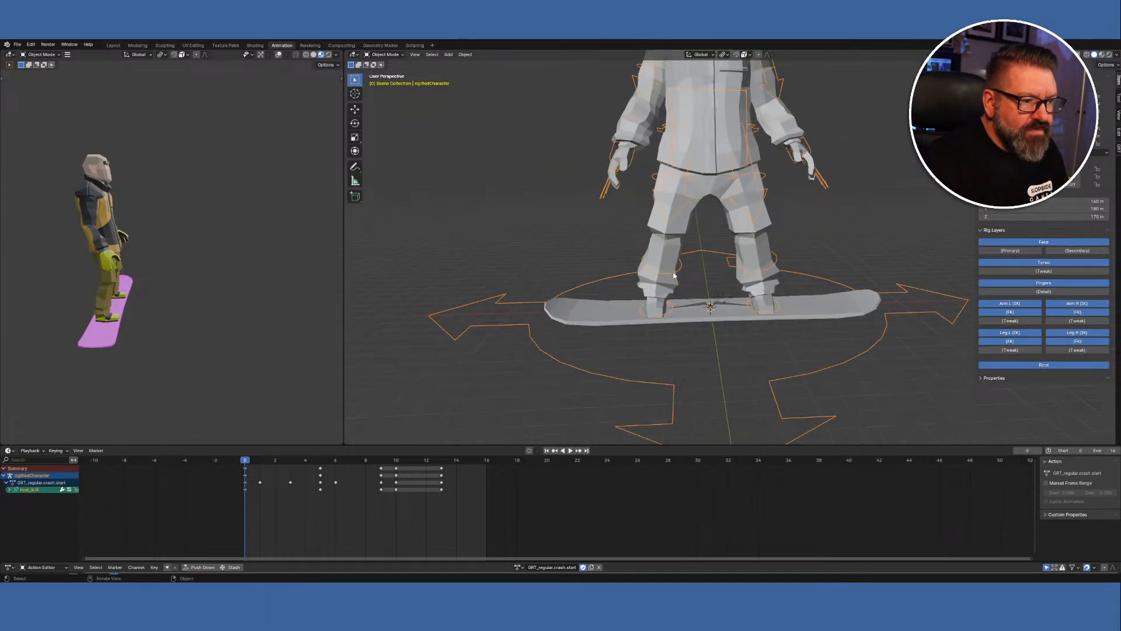
scroll(673, 272, "up", 3)
scroll(693, 275, "up", 2)
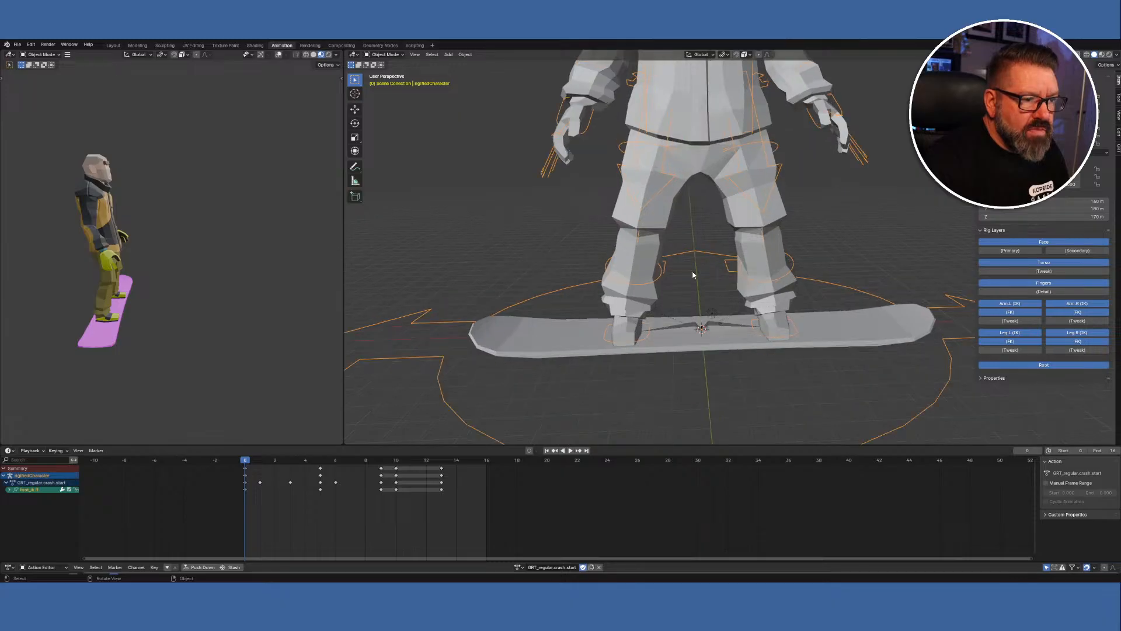
Parent the snowboard mesh to RightSnowboardBone using the Bone parent type, and select the snowboard alone.
left_click(827, 329)
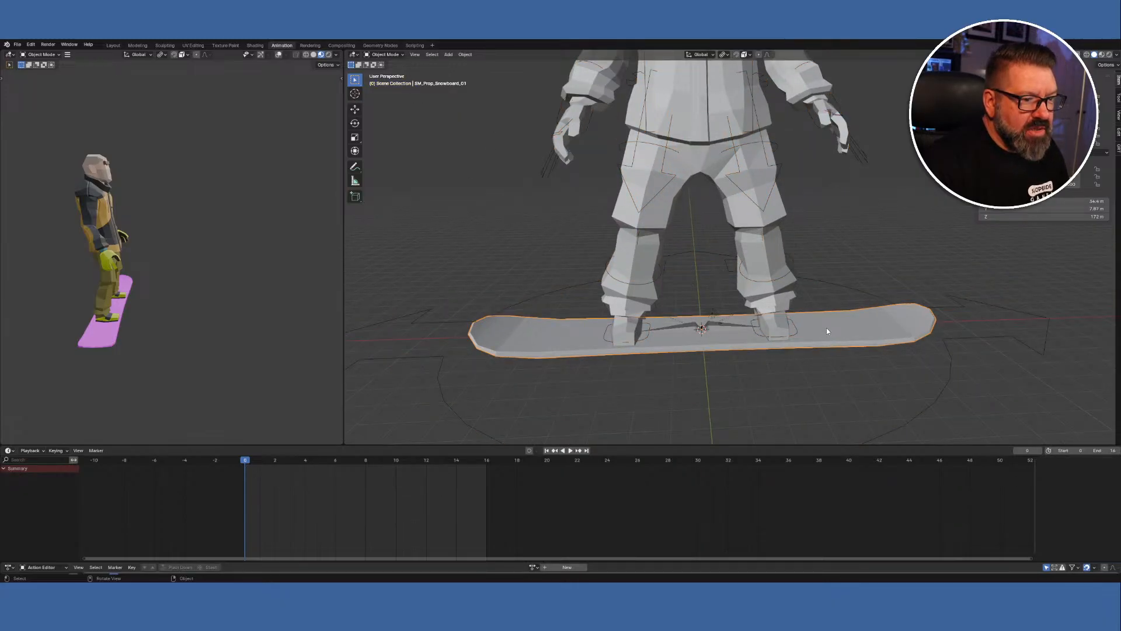
left_click(724, 331, "shift")
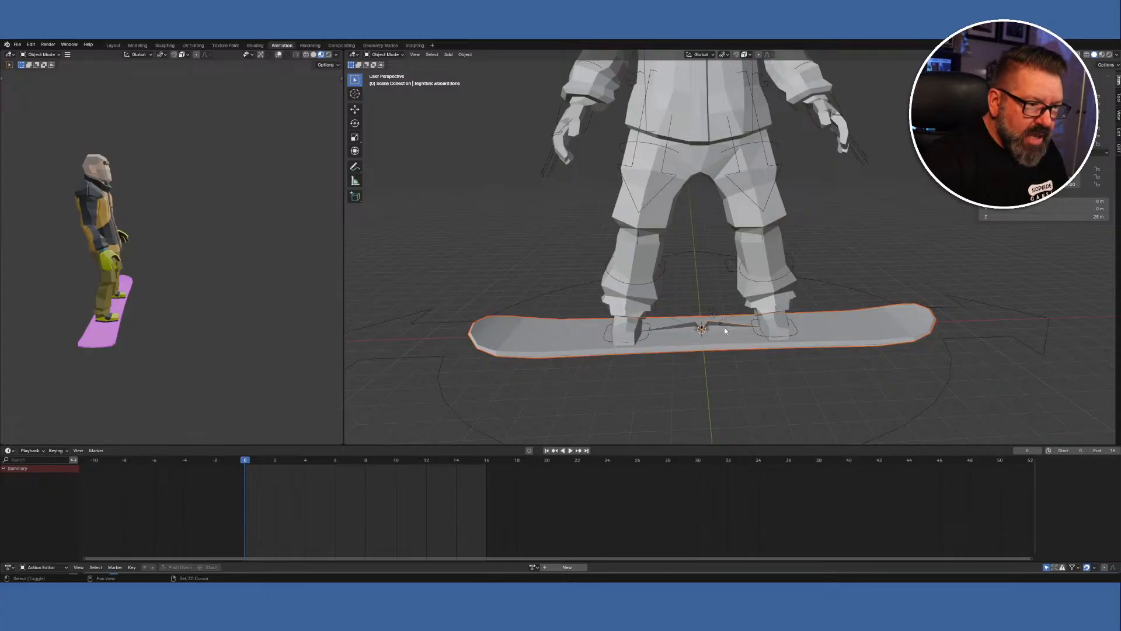
right_click(888, 249)
mouse_move(888, 249)
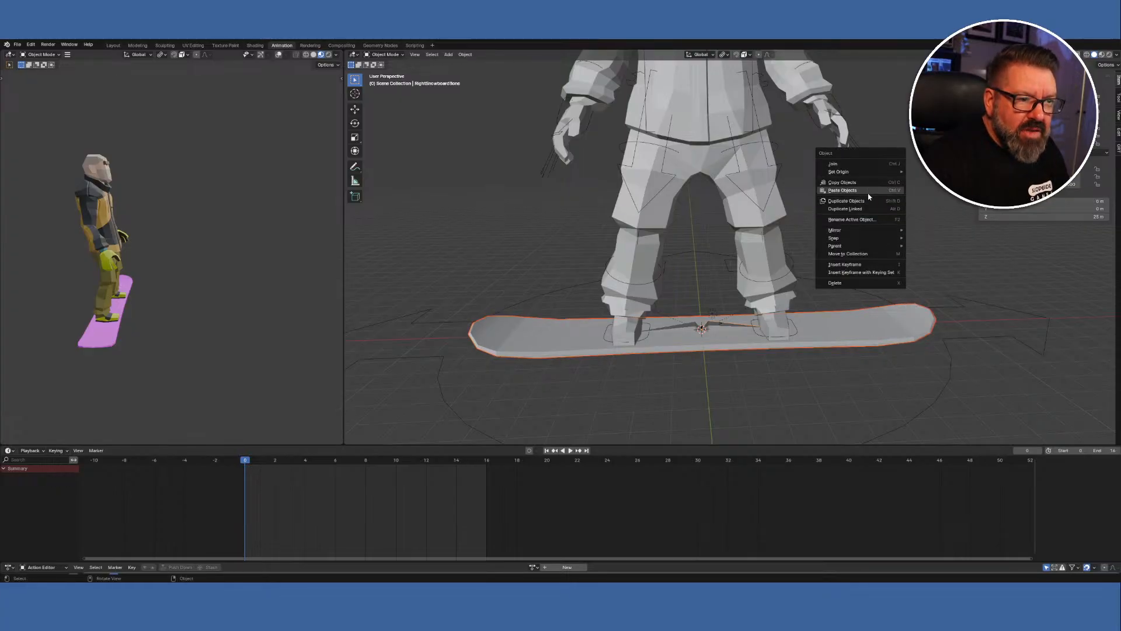
mouse_move(850, 247)
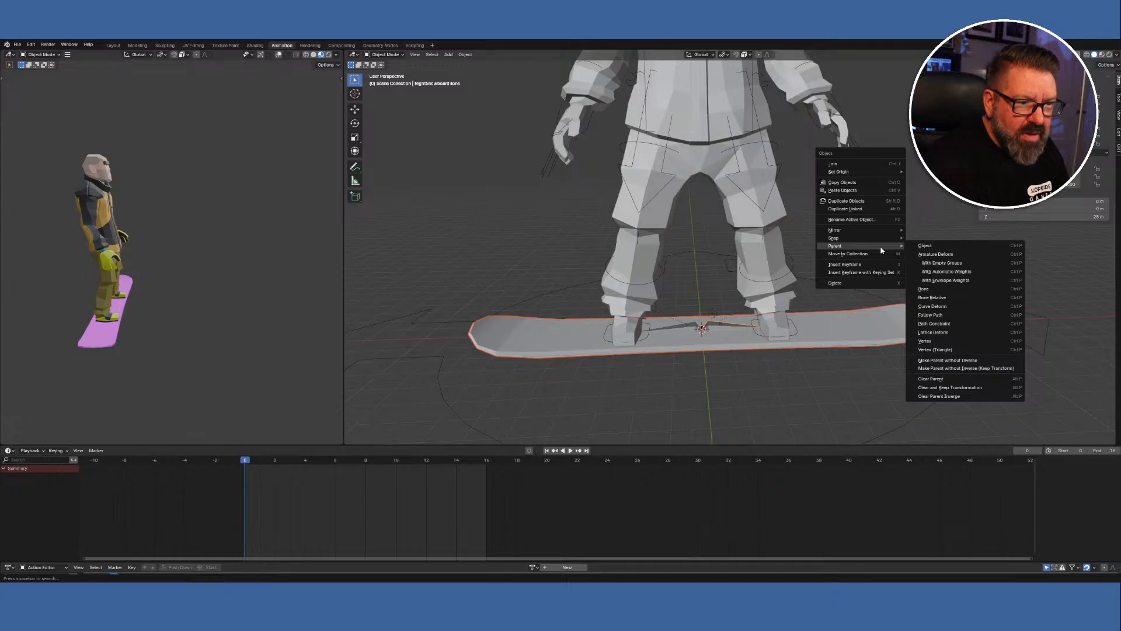
left_click(931, 289)
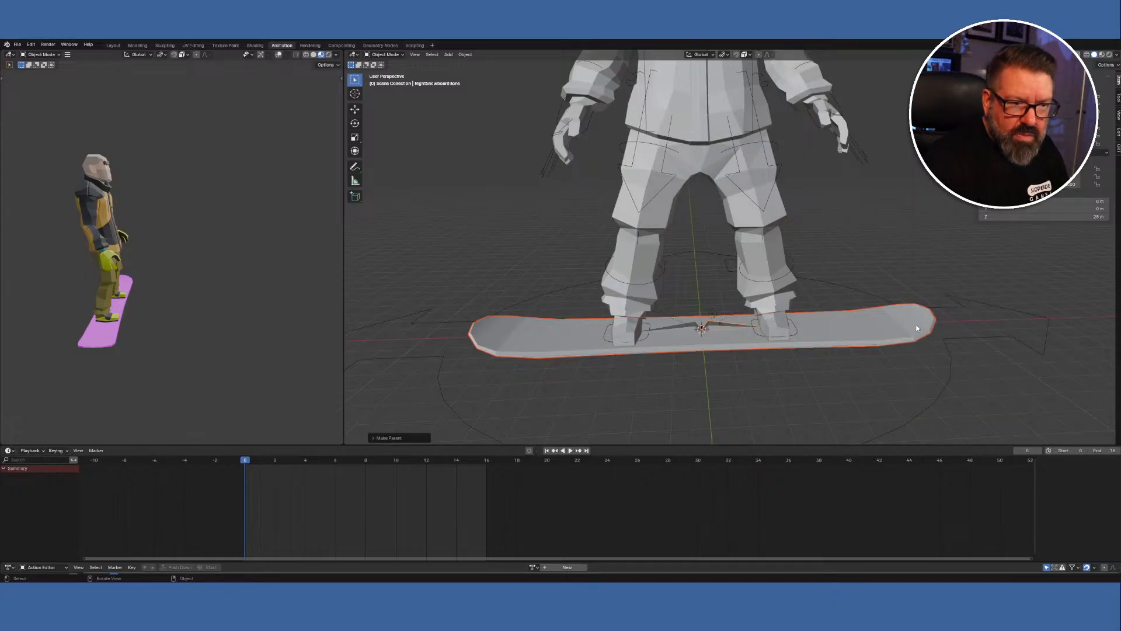
left_click(927, 272)
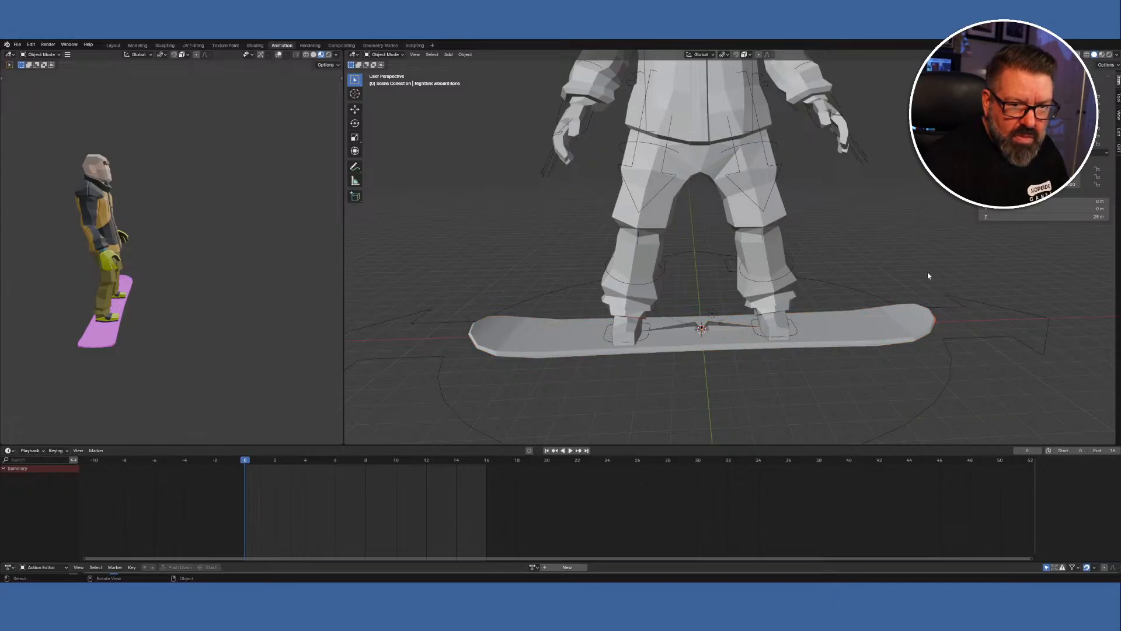
left_click(881, 322)
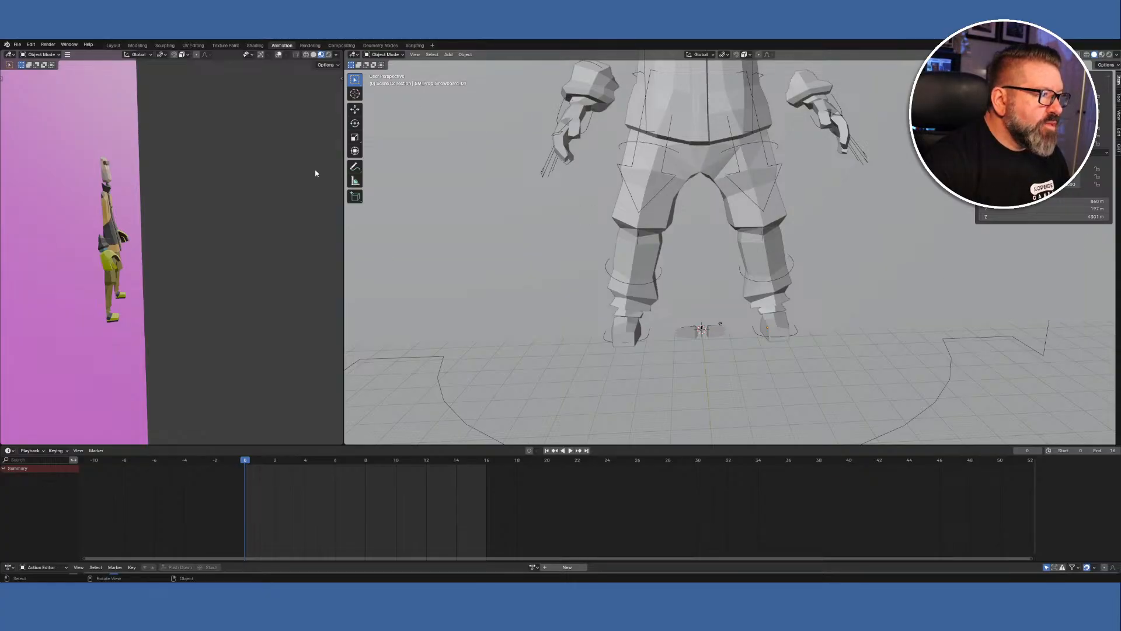
Undo the recent operations one by one, back to the normally scaled snowboard beneath the character's feet.
left_click(611, 277)
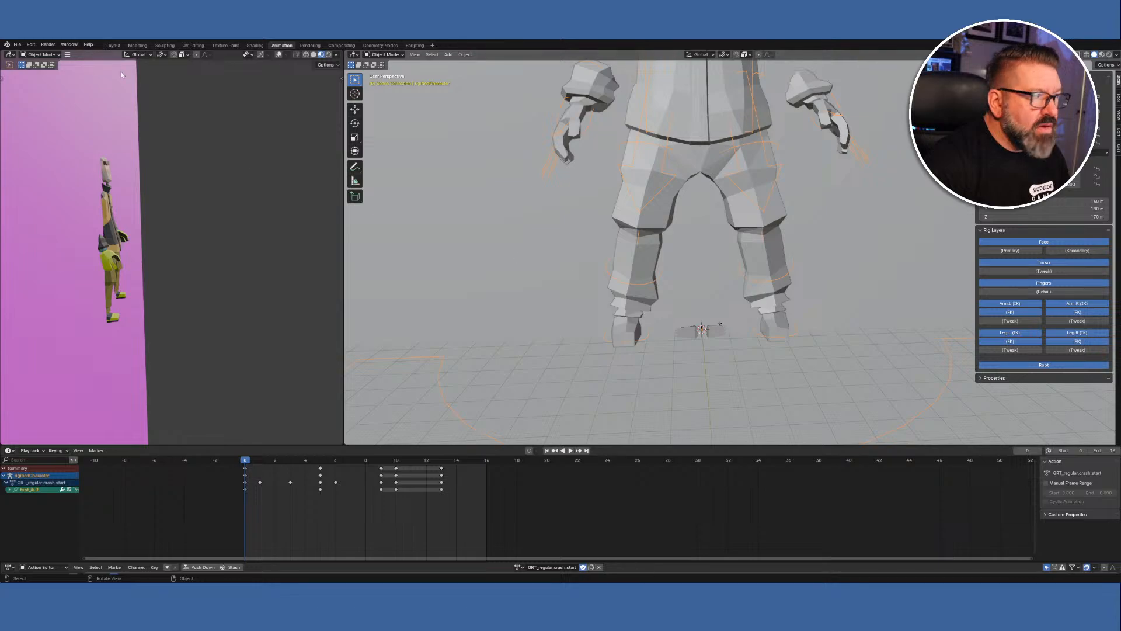
left_click(17, 45)
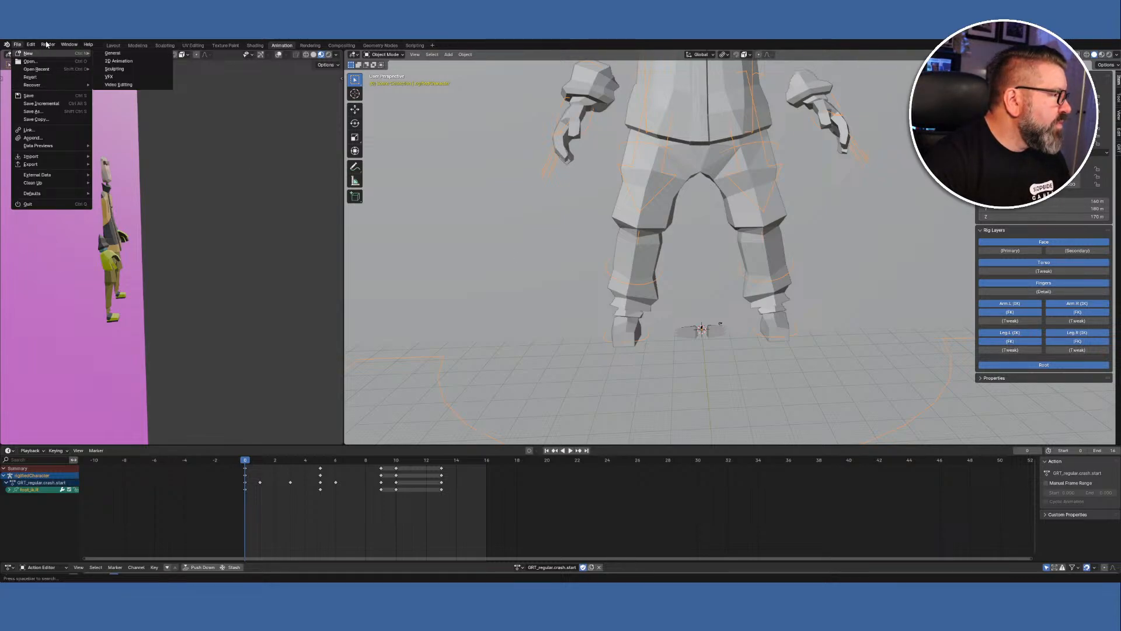
mouse_move(31, 45)
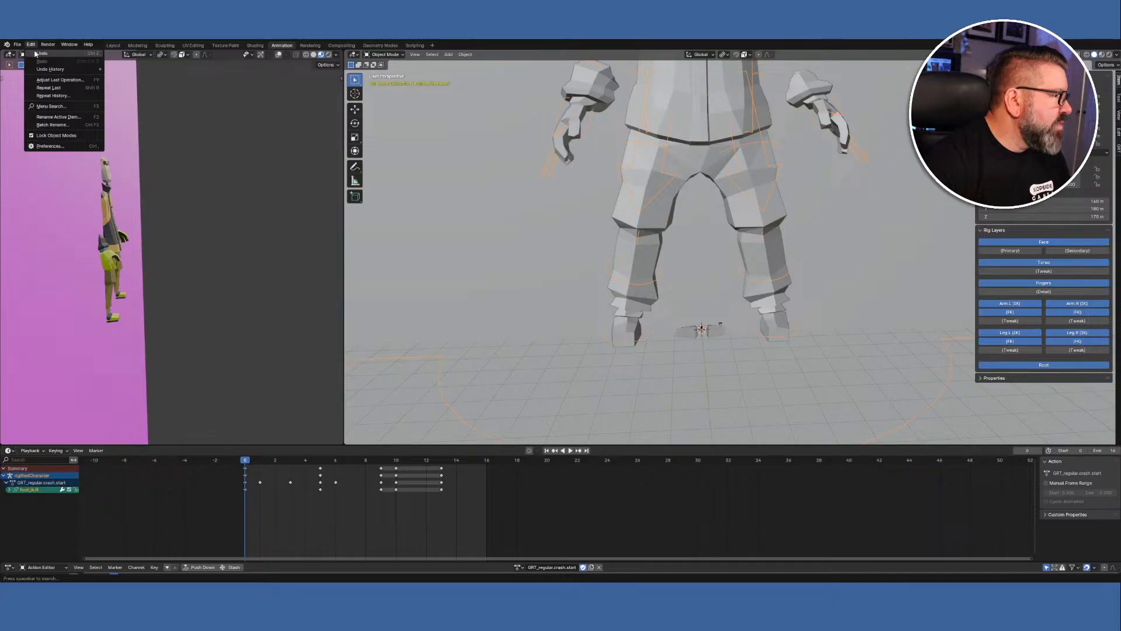
left_click(35, 54)
left_click(31, 45)
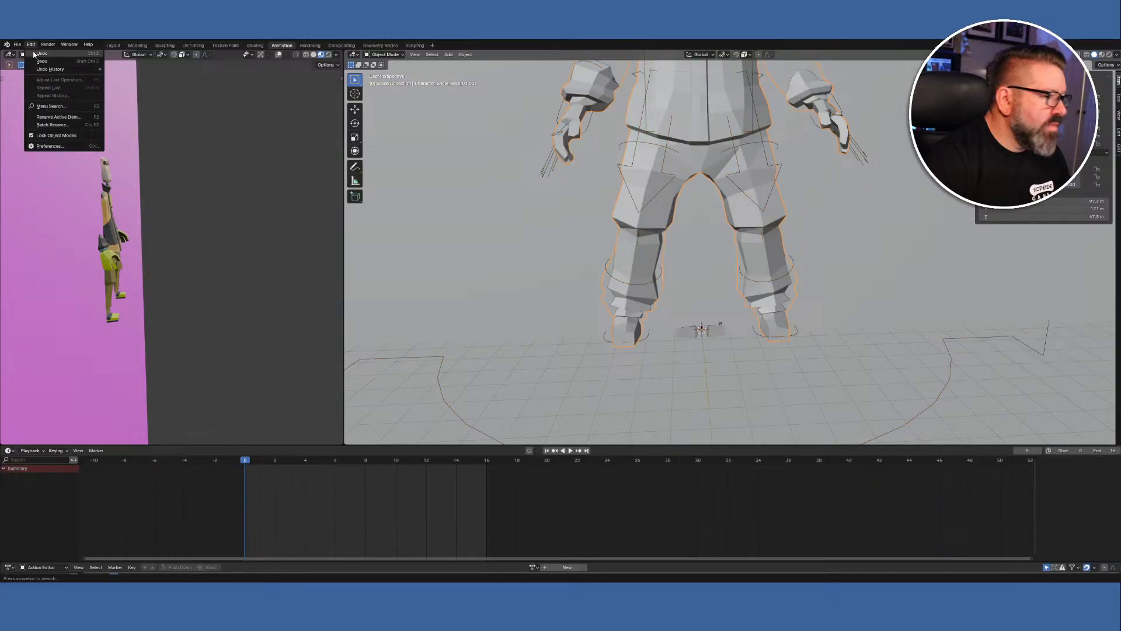
left_click(35, 54)
left_click(31, 44)
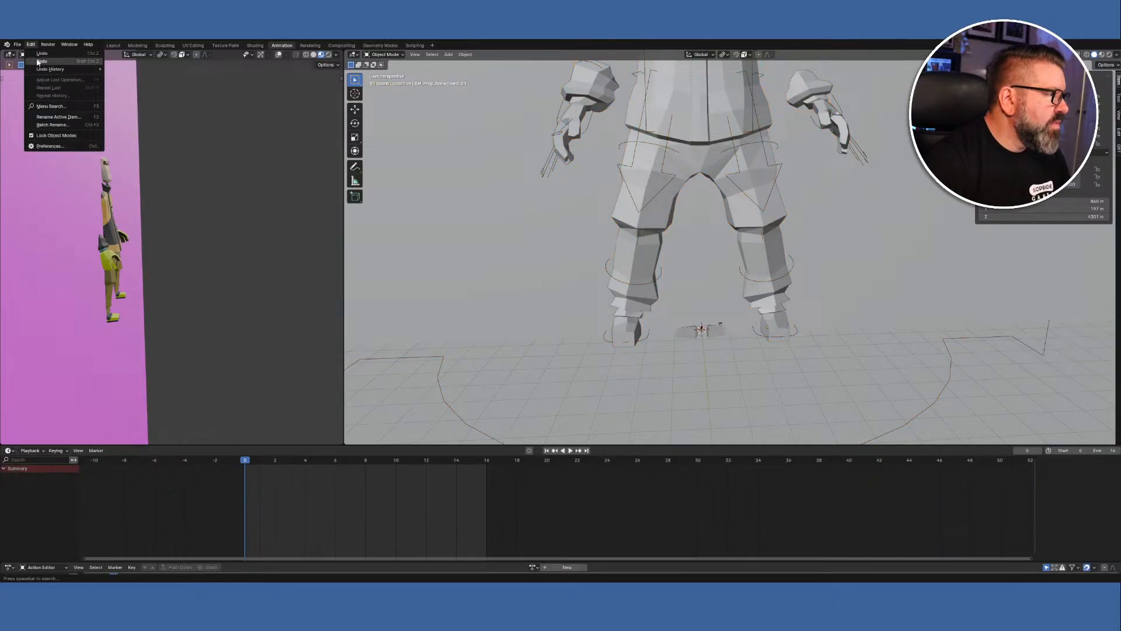
left_click(39, 54)
left_click(33, 45)
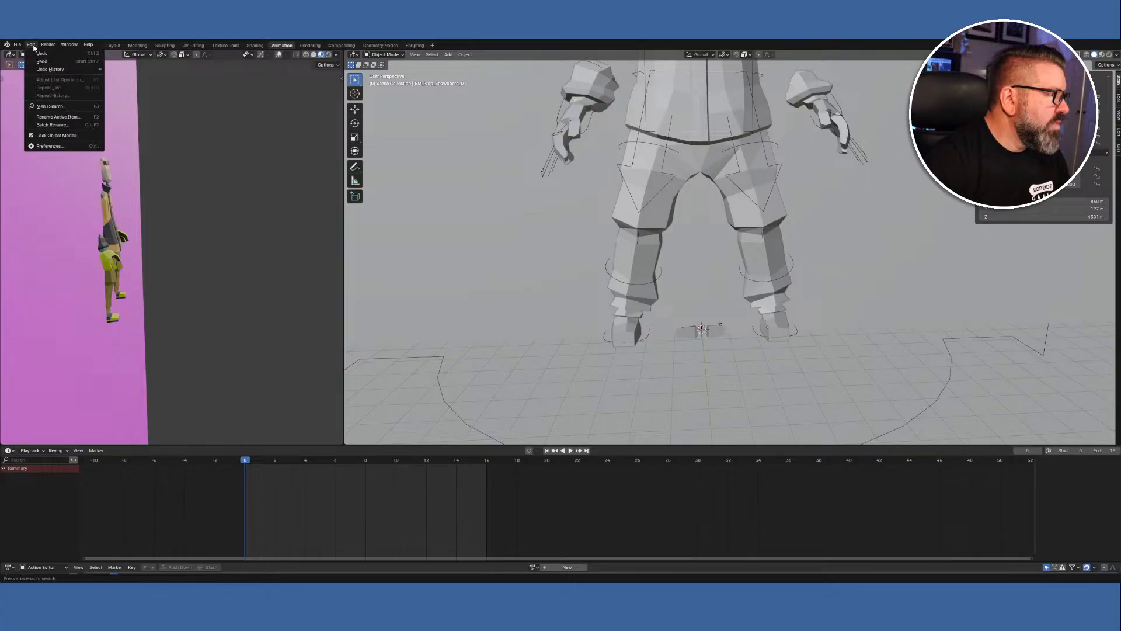
left_click(39, 54)
left_click(32, 45)
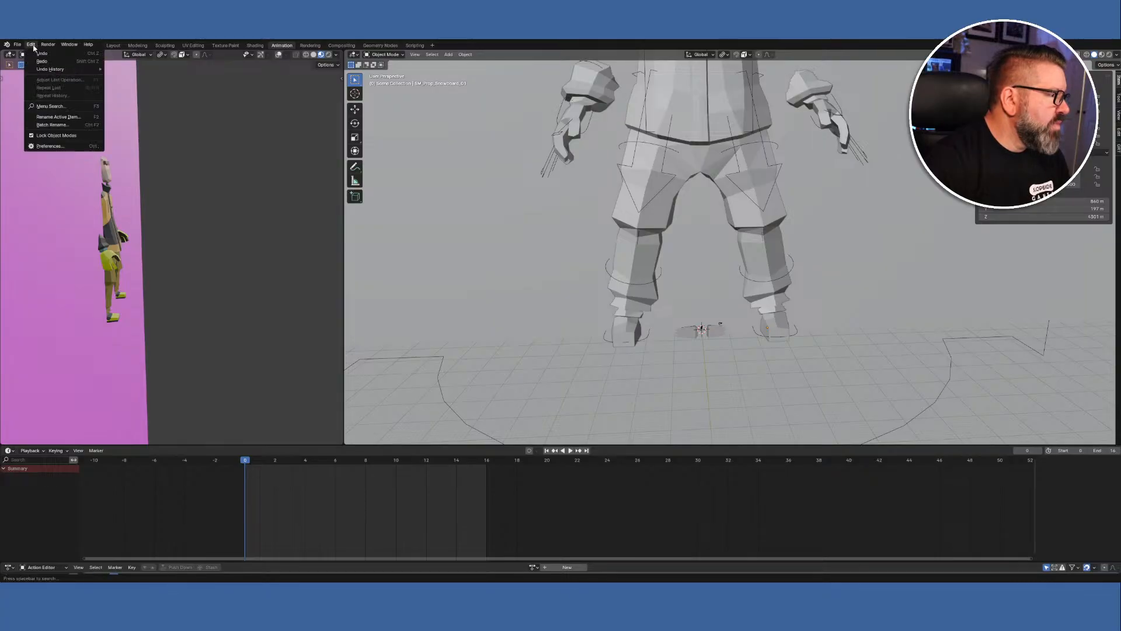
left_click(38, 54)
left_click(31, 45)
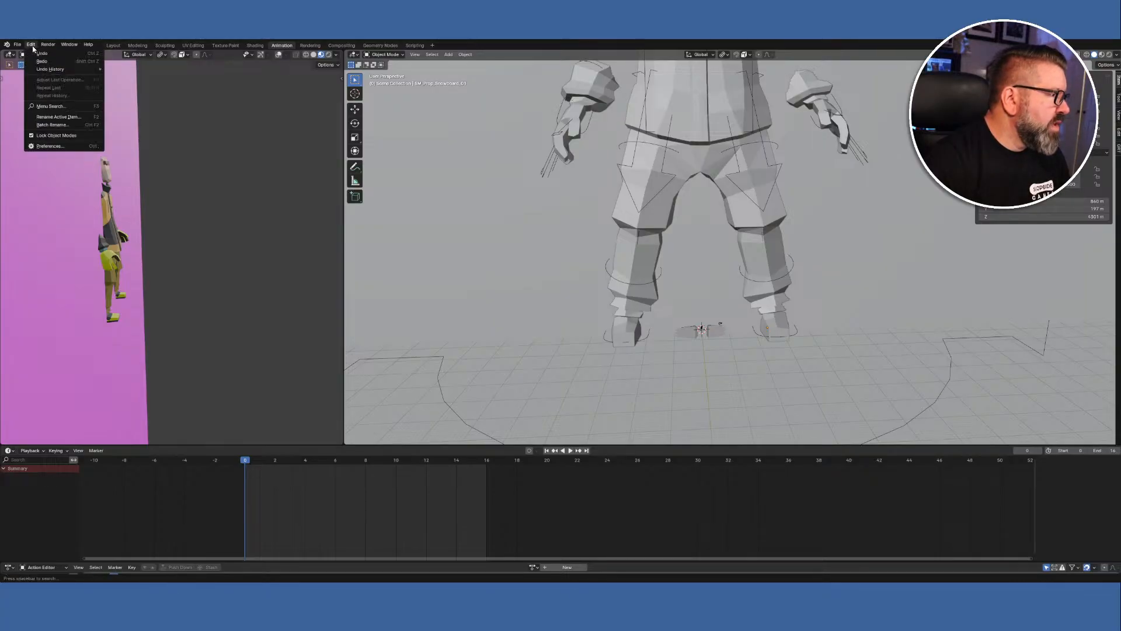
left_click(37, 54)
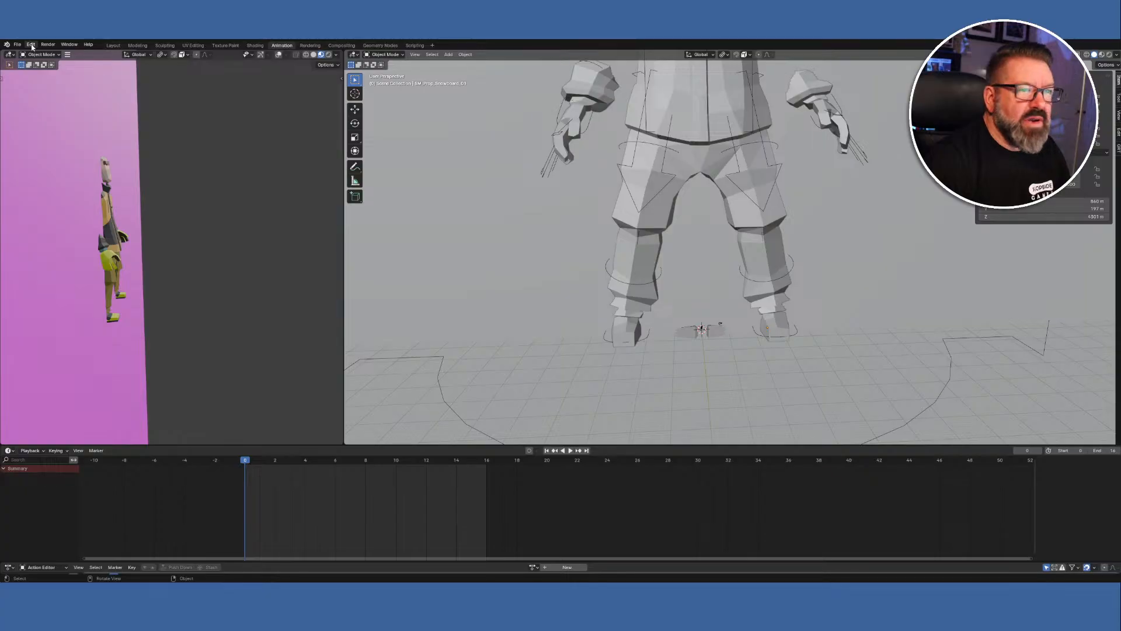
left_click(31, 45)
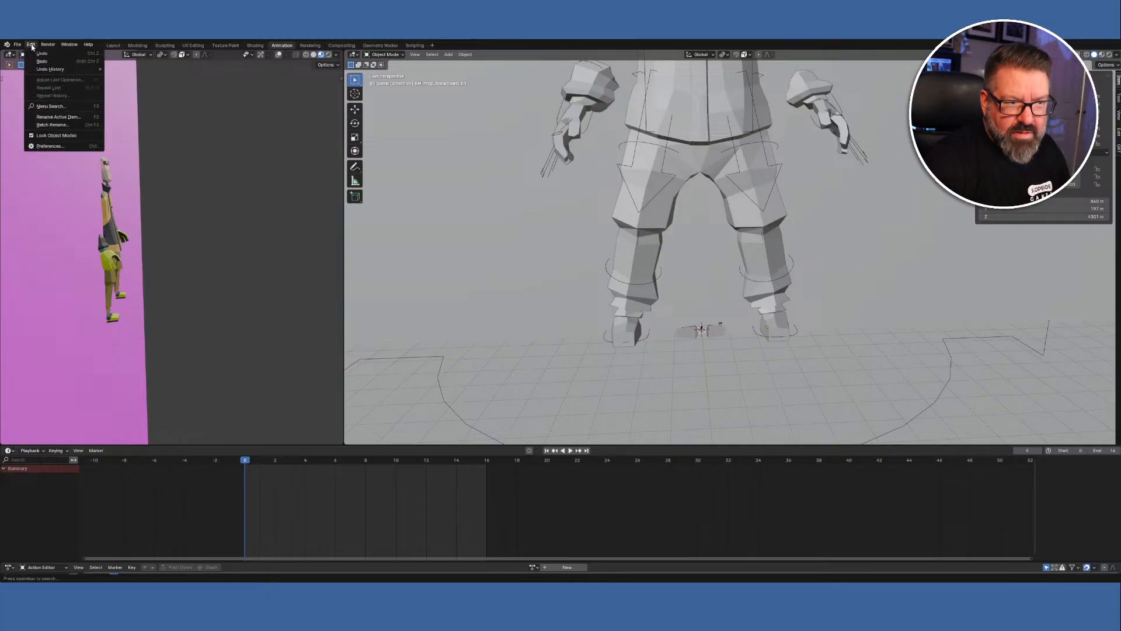
left_click(39, 54)
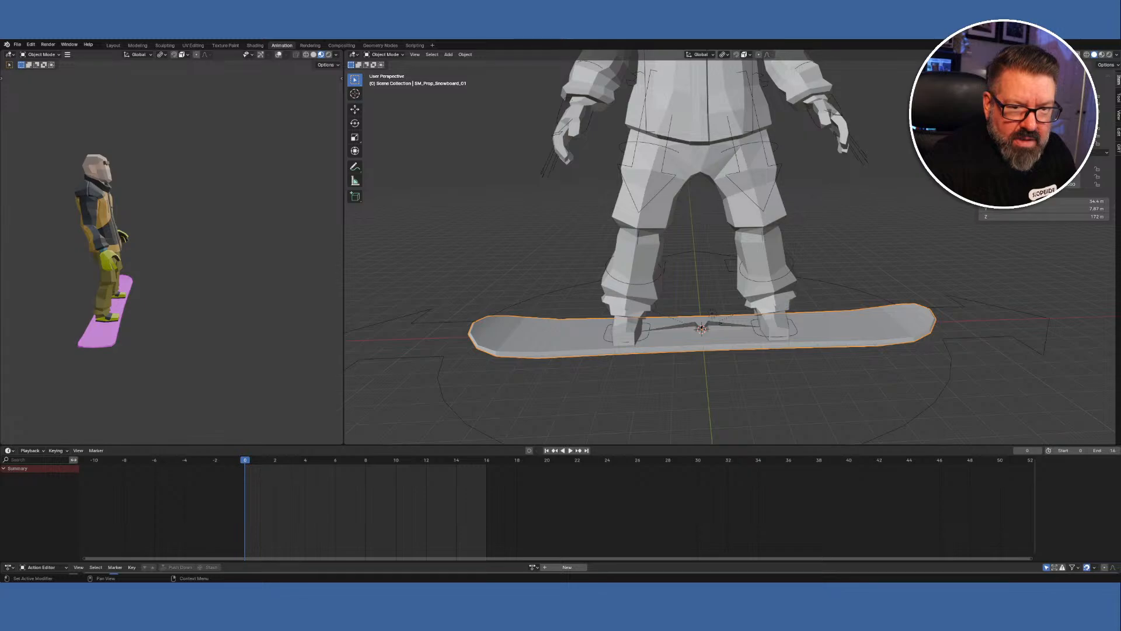
Select RightSnowboardBone, LeftSnowboardBone and the snowboard mesh in turn to check that they are separate objects.
left_click(725, 329)
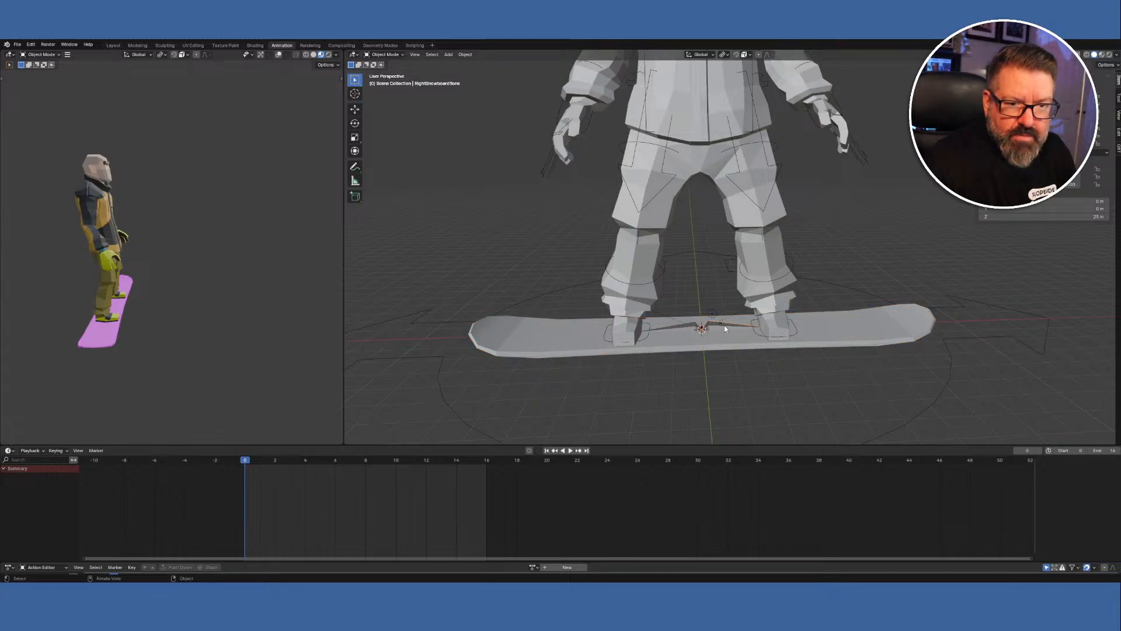
left_click(682, 330)
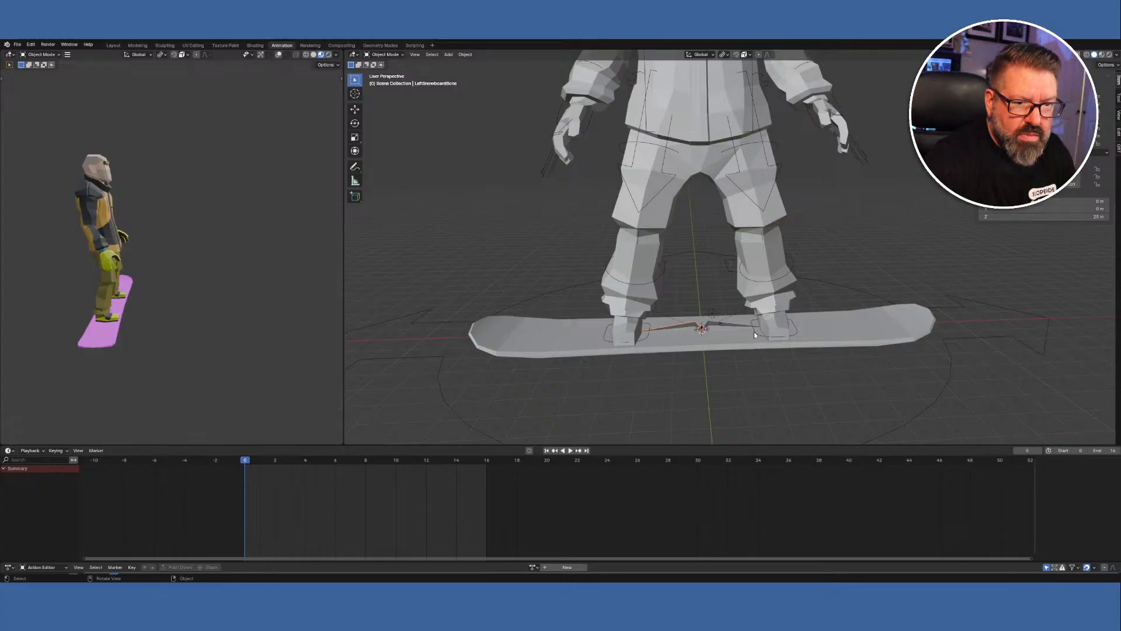
left_click(726, 325)
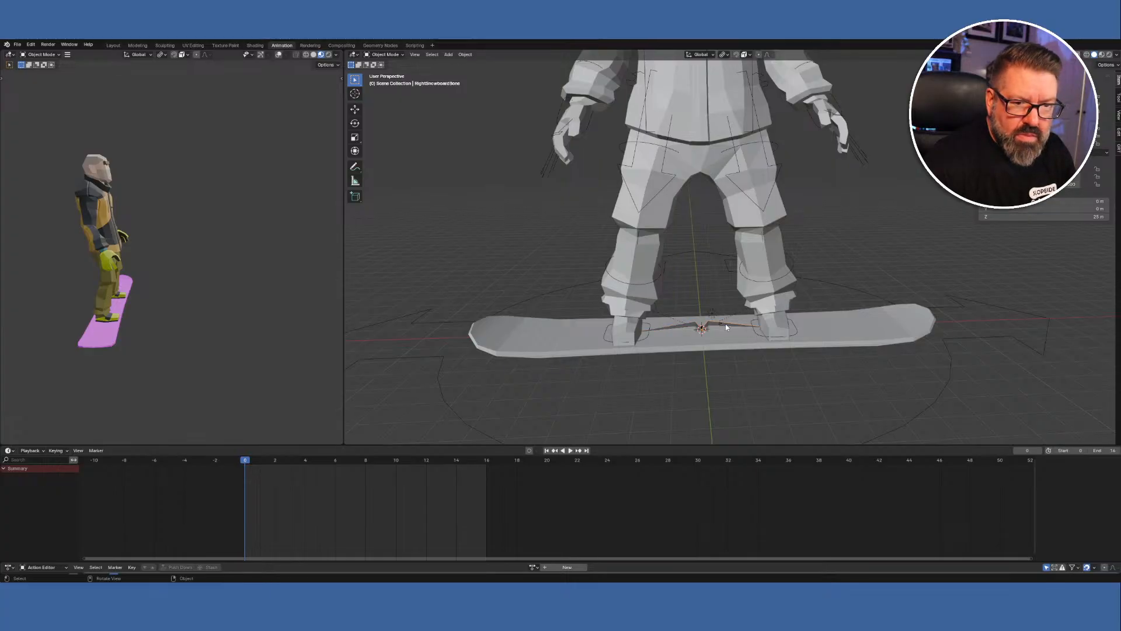
left_click(681, 329)
left_click(862, 337)
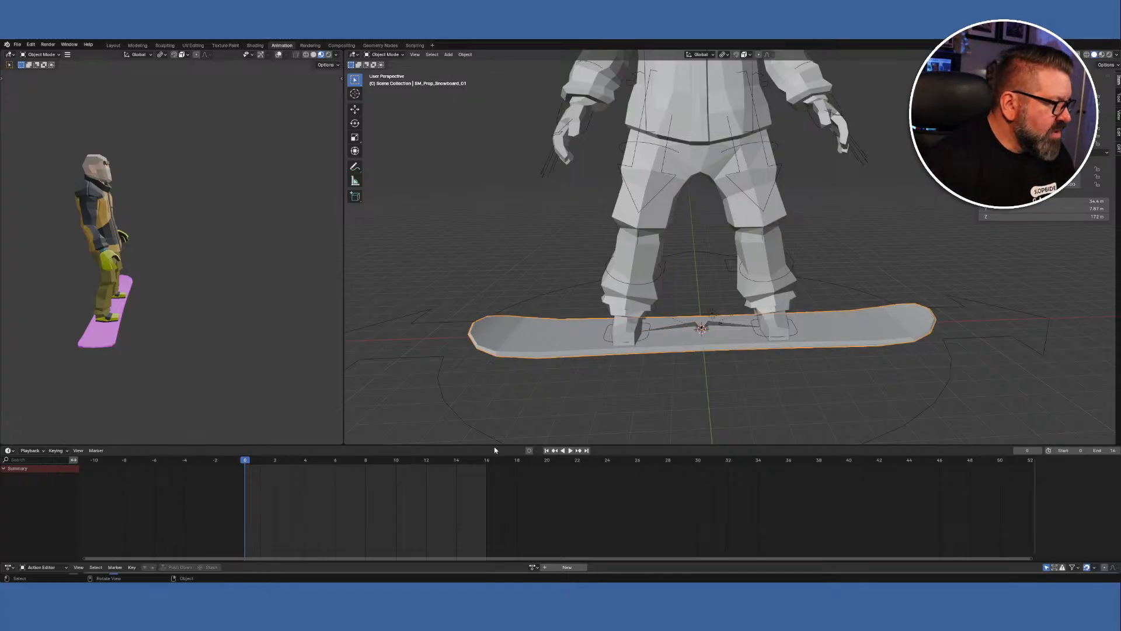
Select the character rig and switch it to Pose Mode.
left_click(401, 55)
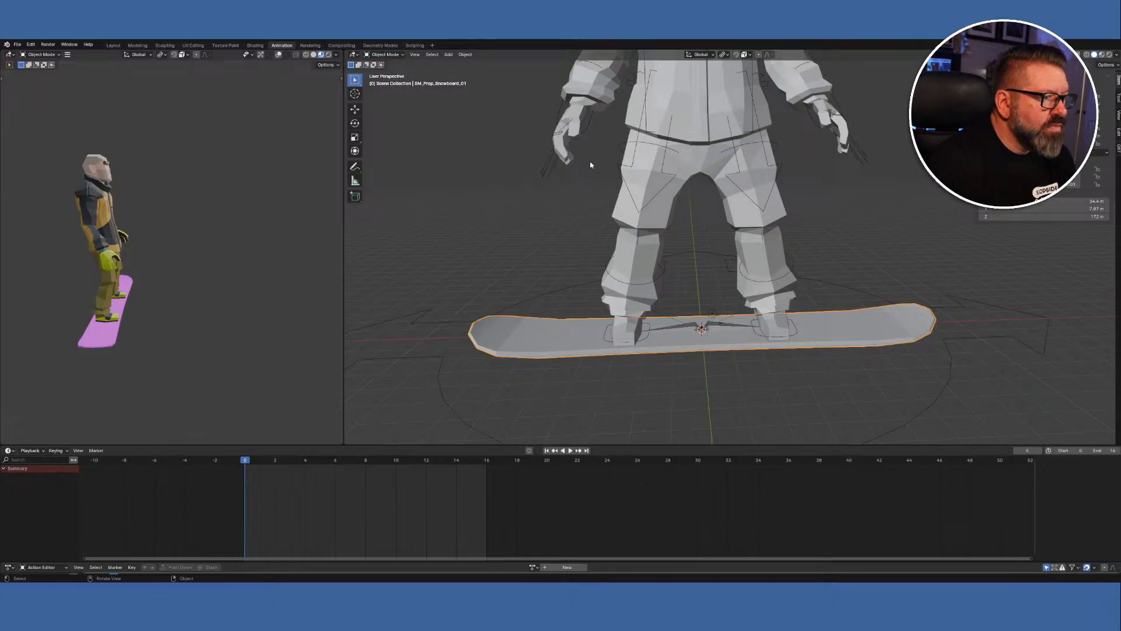
left_click(622, 149)
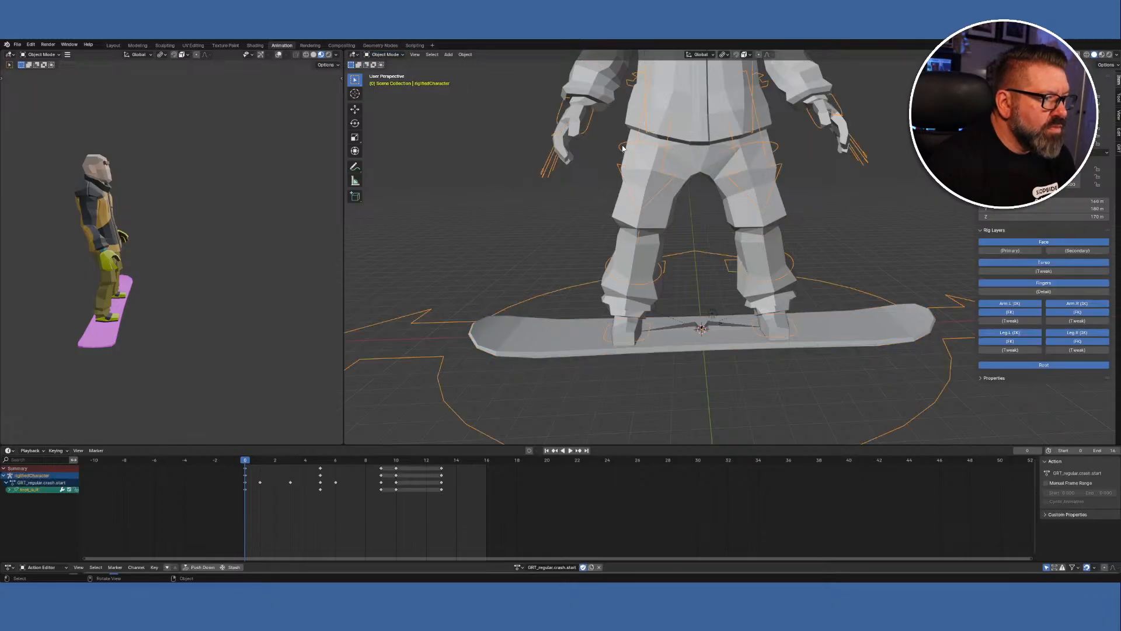
left_click(401, 55)
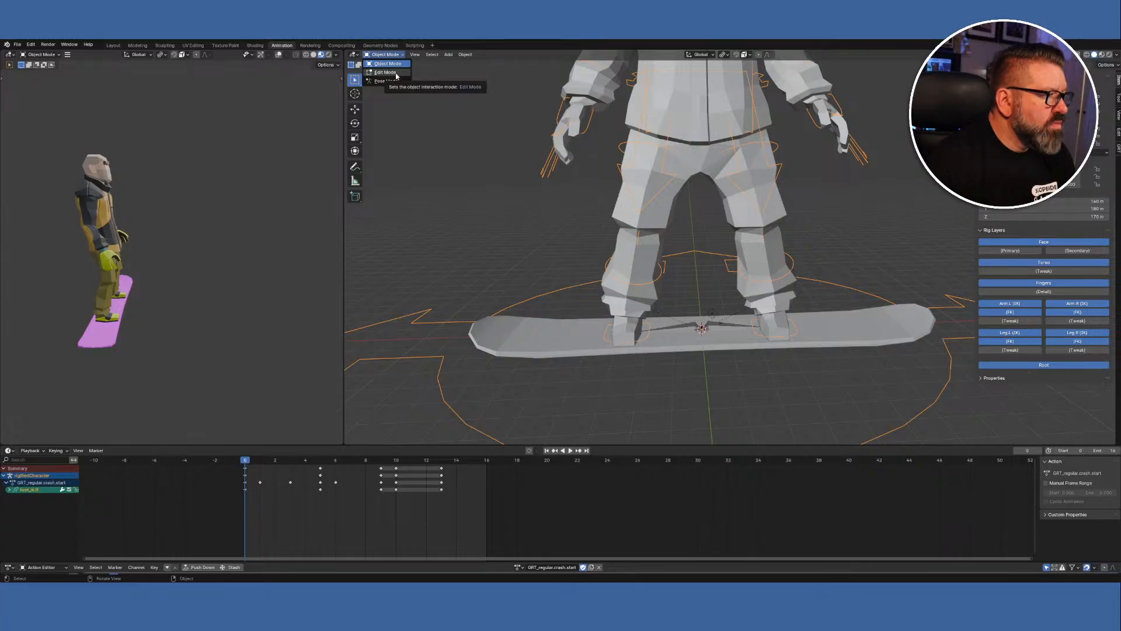
left_click(386, 81)
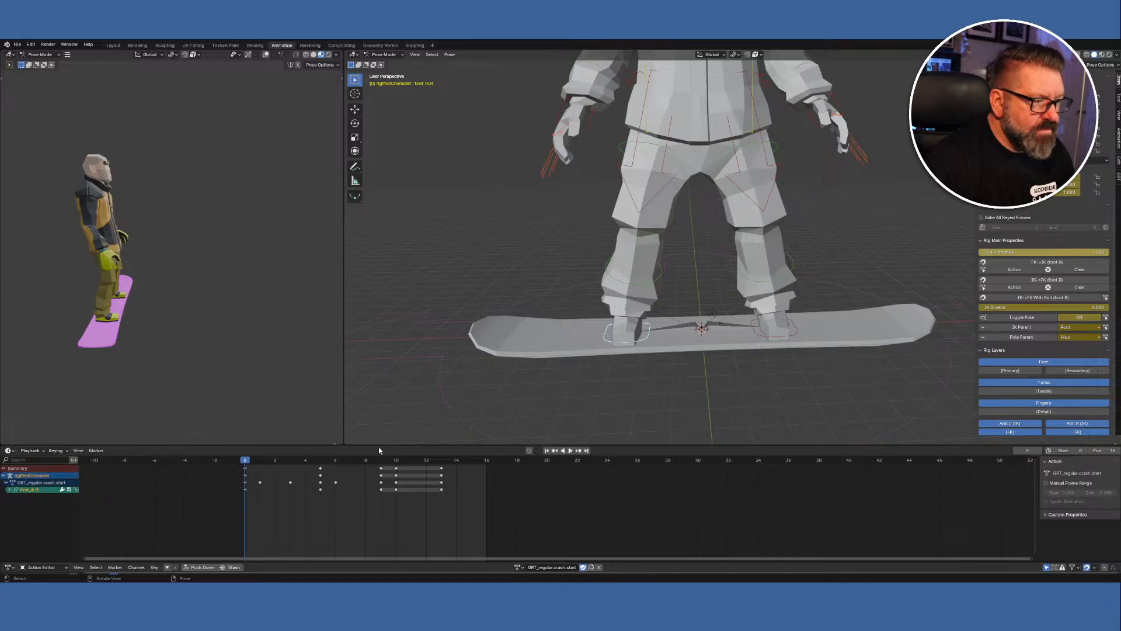
Play and scrub the crash start action to review how the snowboard moves with the feet, and return to frame 0.
key("space")
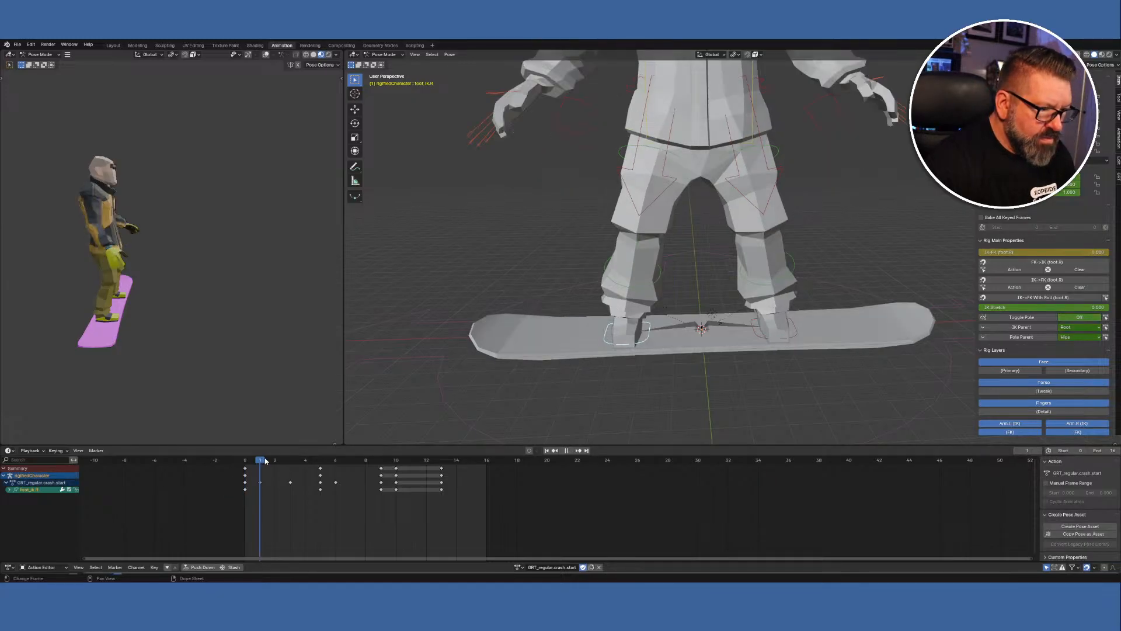
left_click_drag(333, 462, 229, 467)
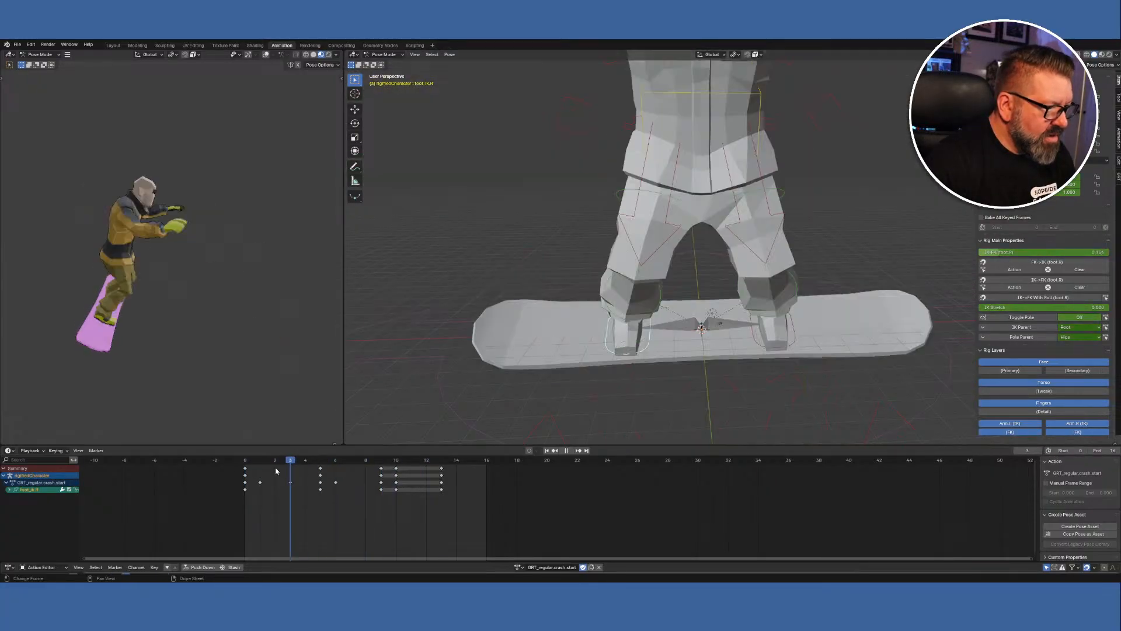
left_click_drag(416, 471, 245, 472)
key("space")
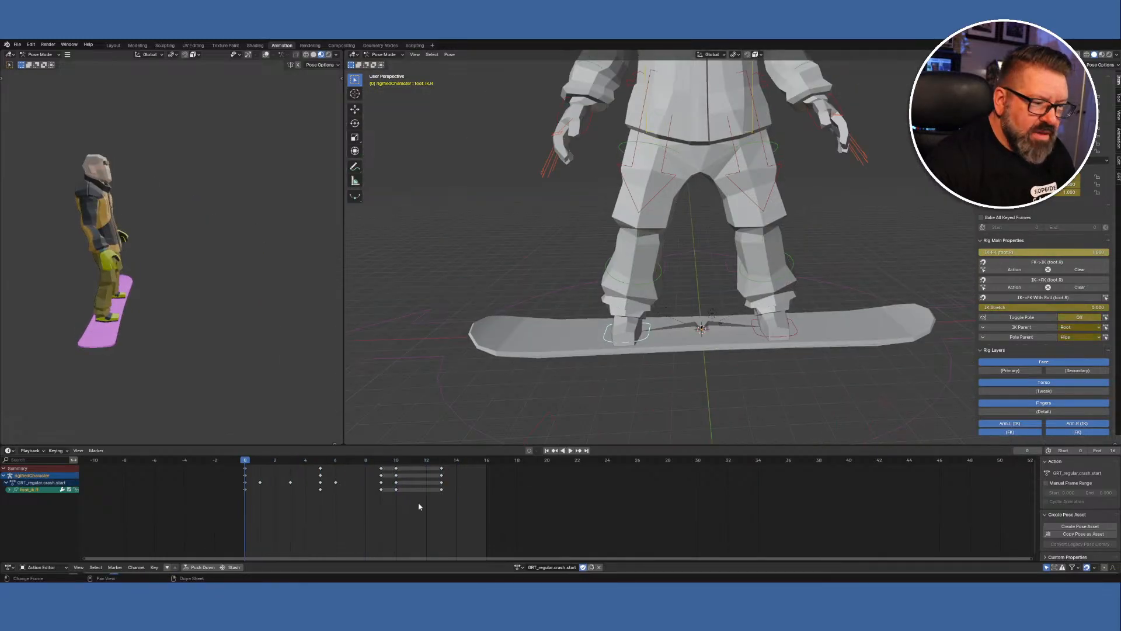
Assign the GRT_regular.rocketAir.start action to the character rig and scrub to frame 12.
left_click(518, 567)
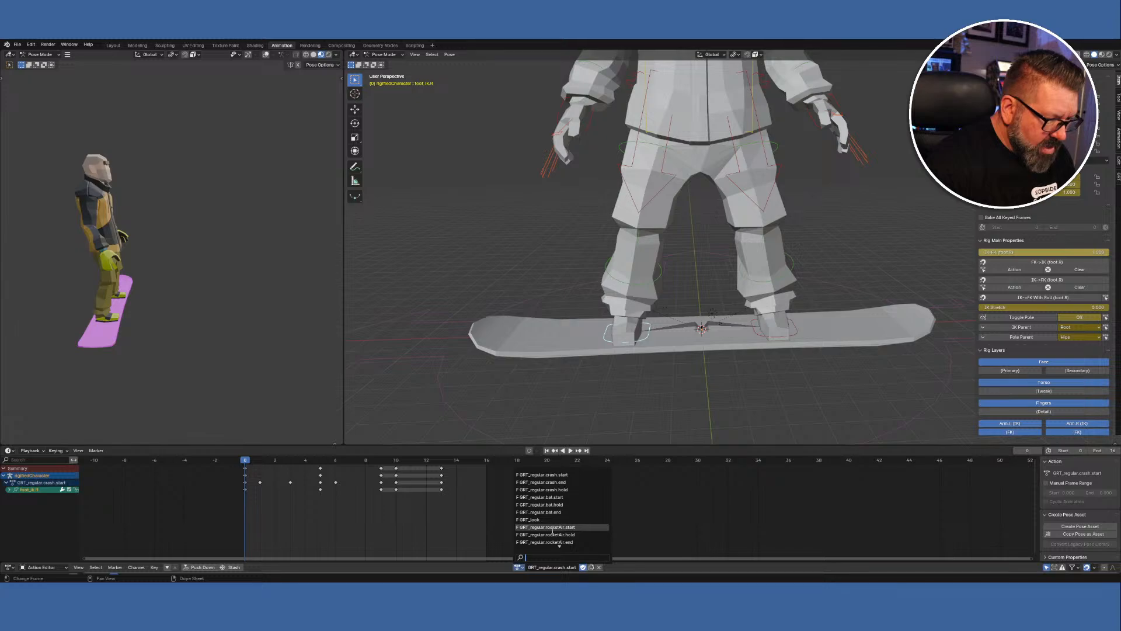
left_click(552, 528)
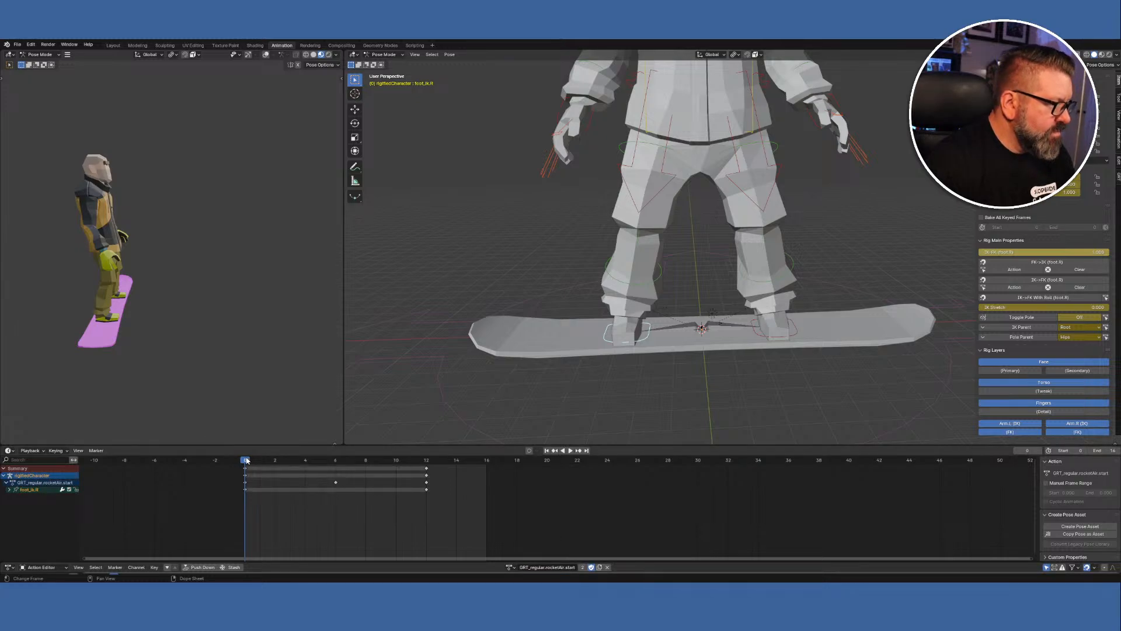
left_click_drag(246, 460, 426, 464)
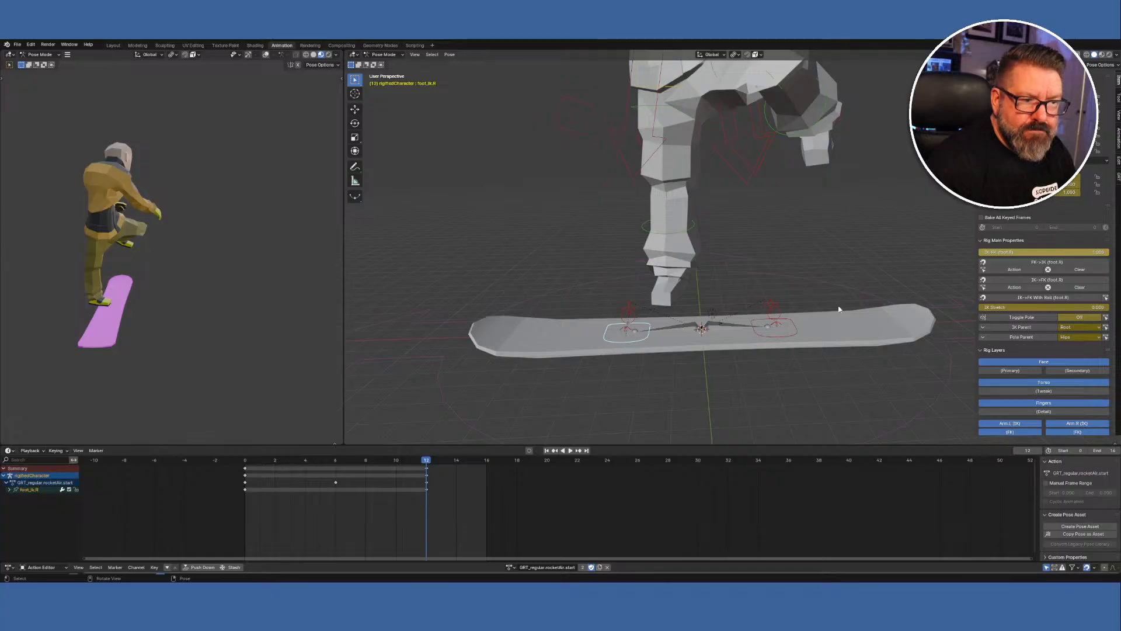
Snap the foot_ik.L control to the raised left foot with IK->FK (foot.L) and clear the selection.
left_click(795, 331)
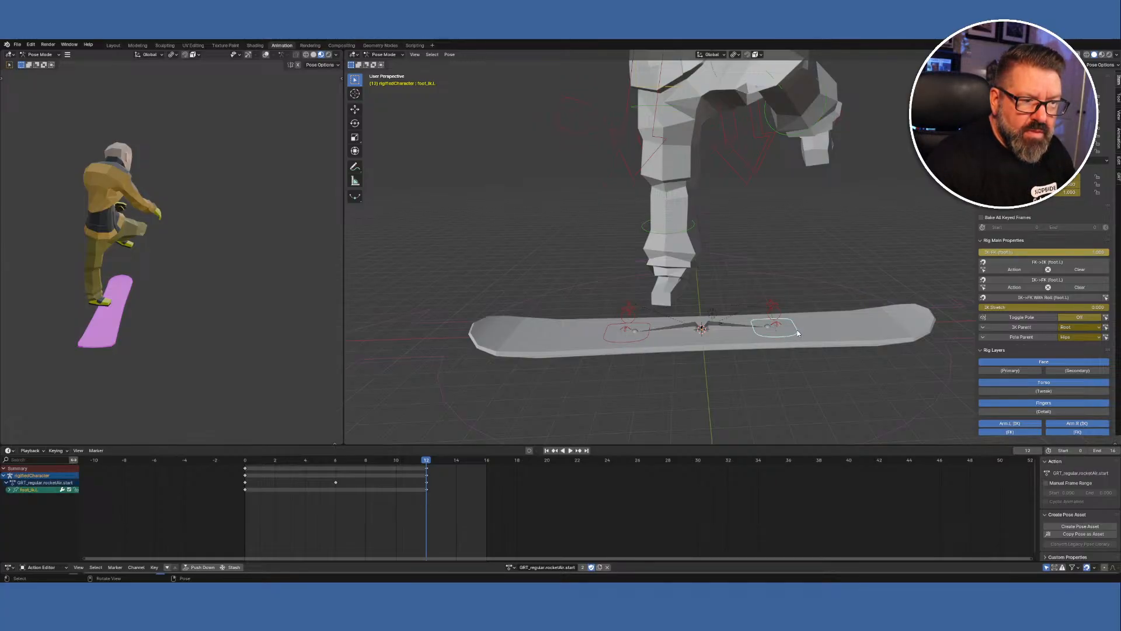
left_click(1064, 281)
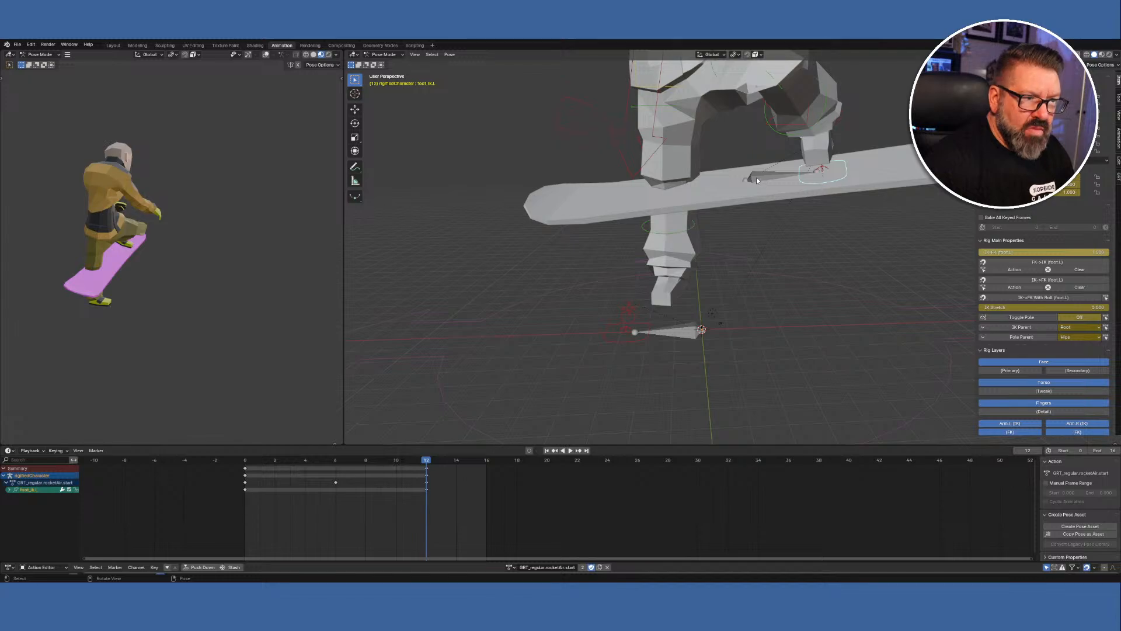
key("alt+a")
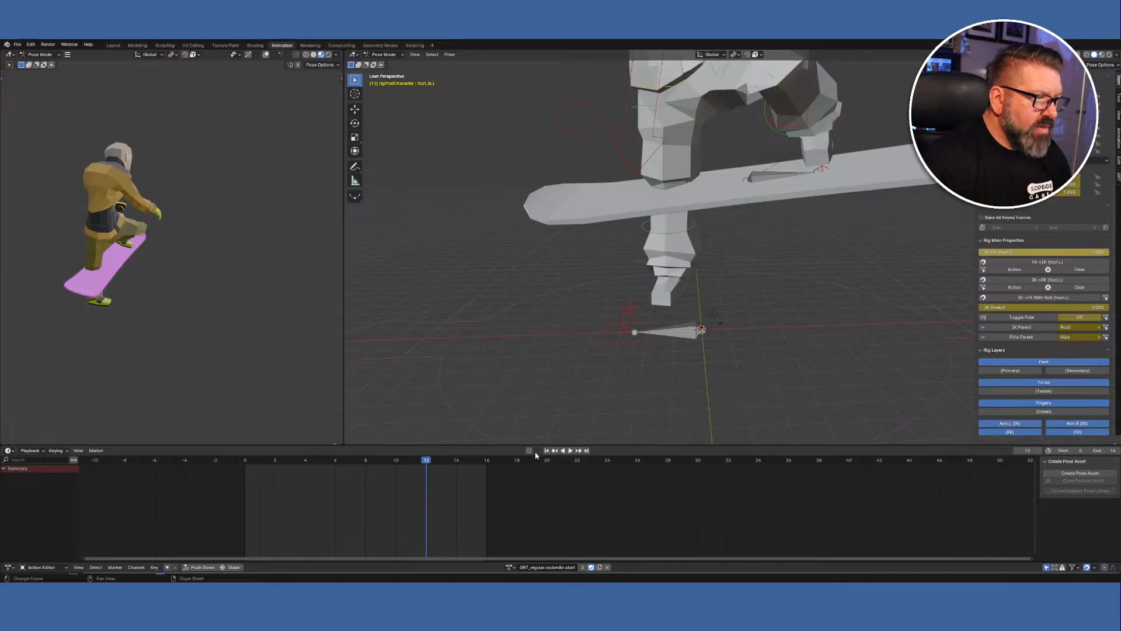
left_click(795, 178)
key("alt+a")
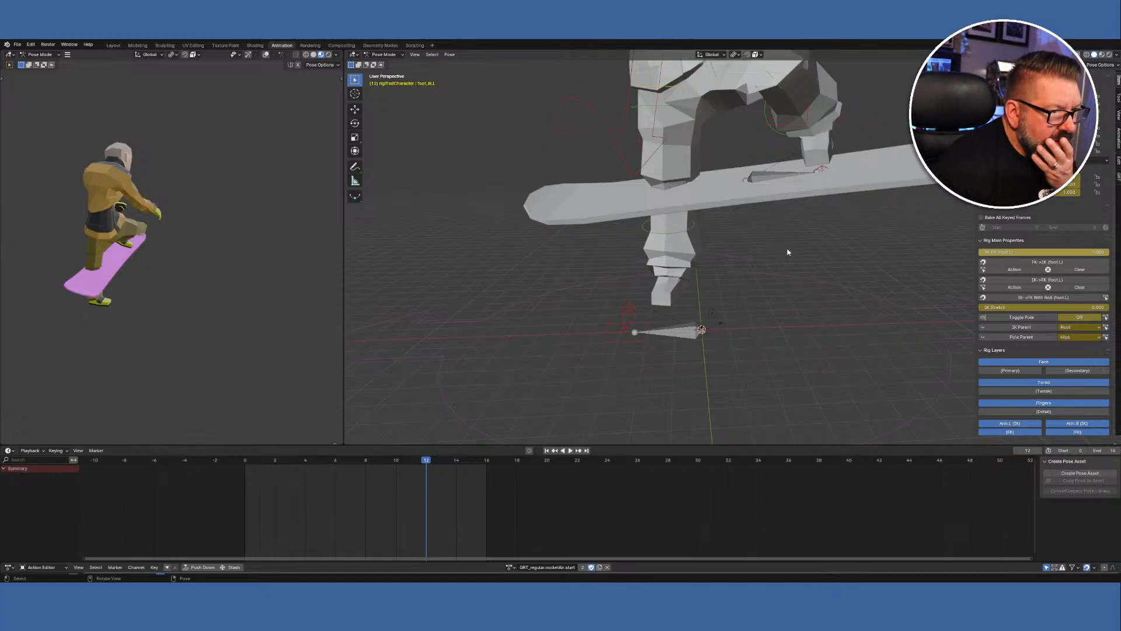
left_click(809, 187)
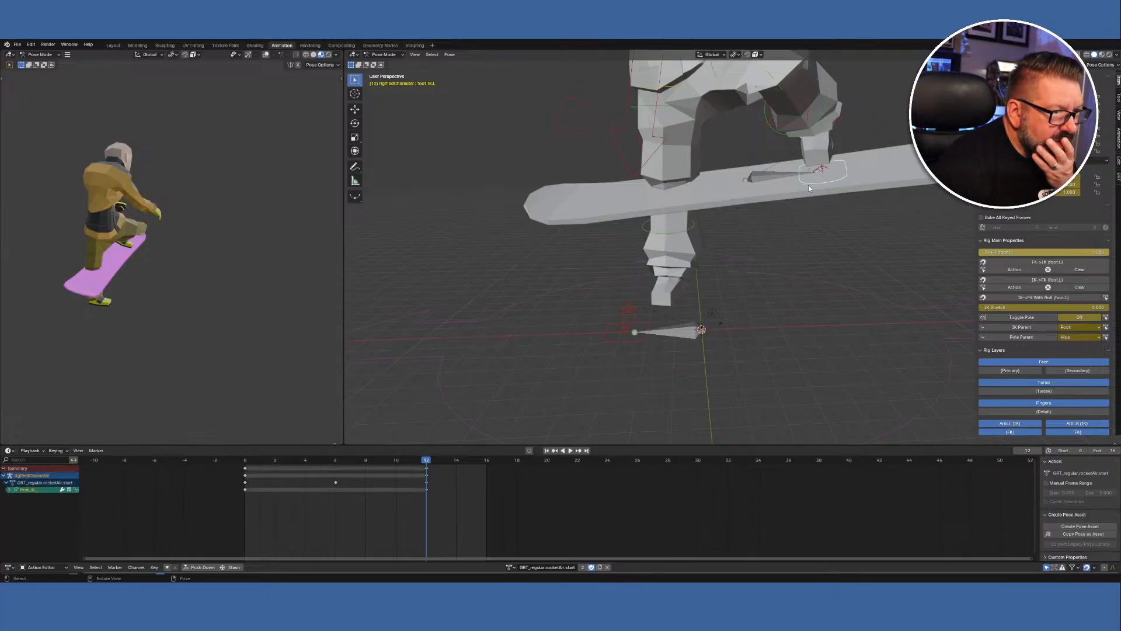
Return the character rig to Object Mode, select LeftSnowboardBone and switch it to Pose Mode.
left_click(685, 337)
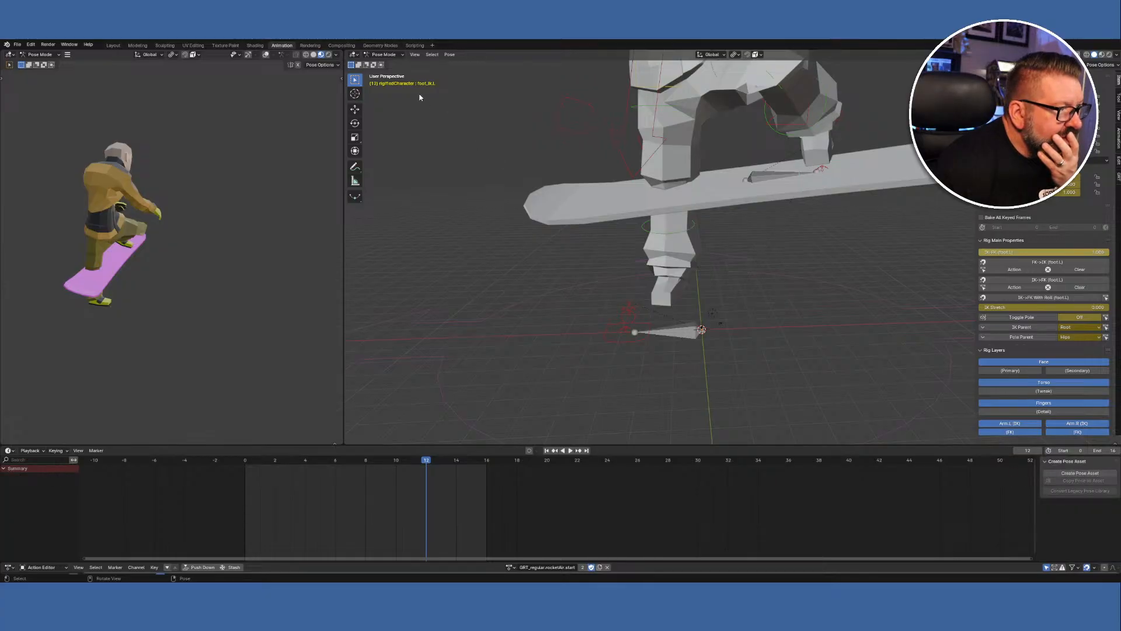
left_click(384, 55)
left_click(402, 66)
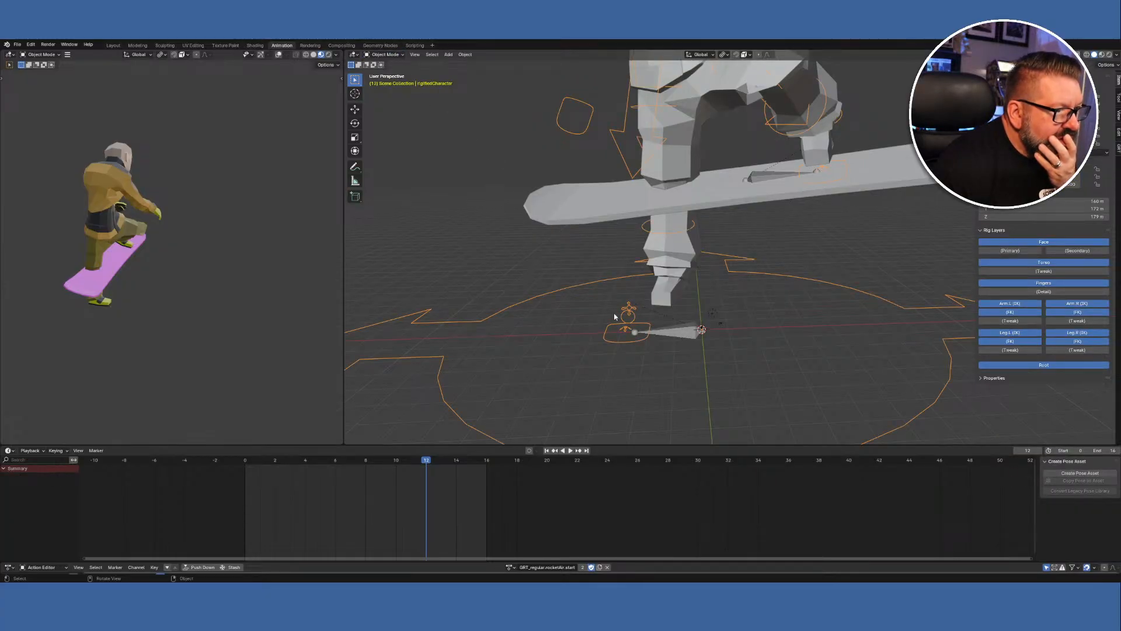
left_click(686, 334)
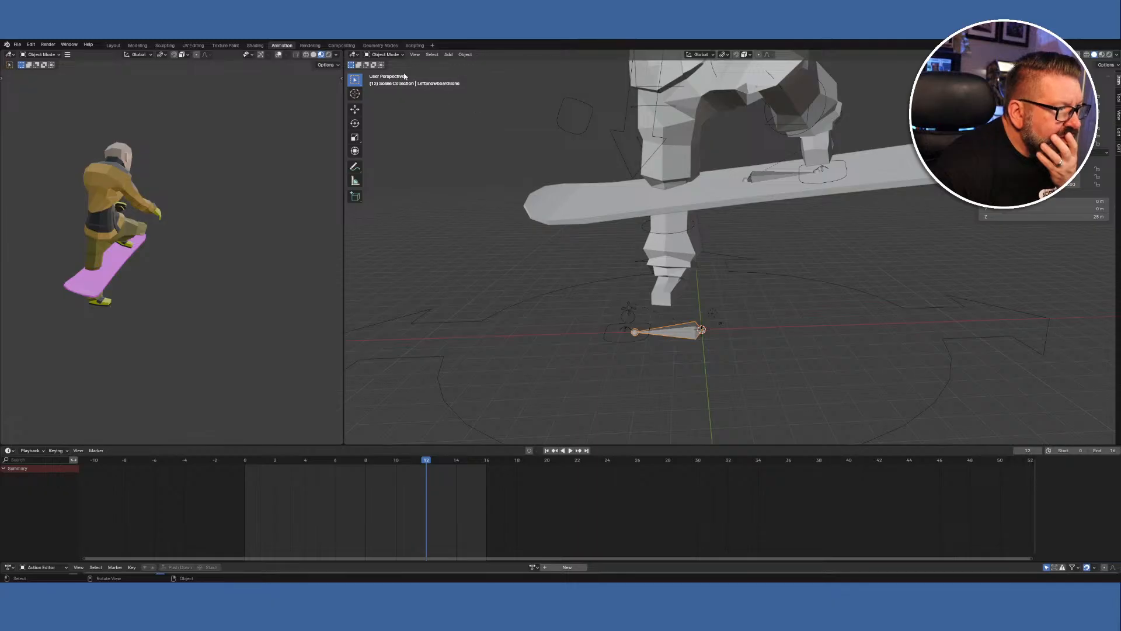
left_click(394, 55)
left_click(386, 81)
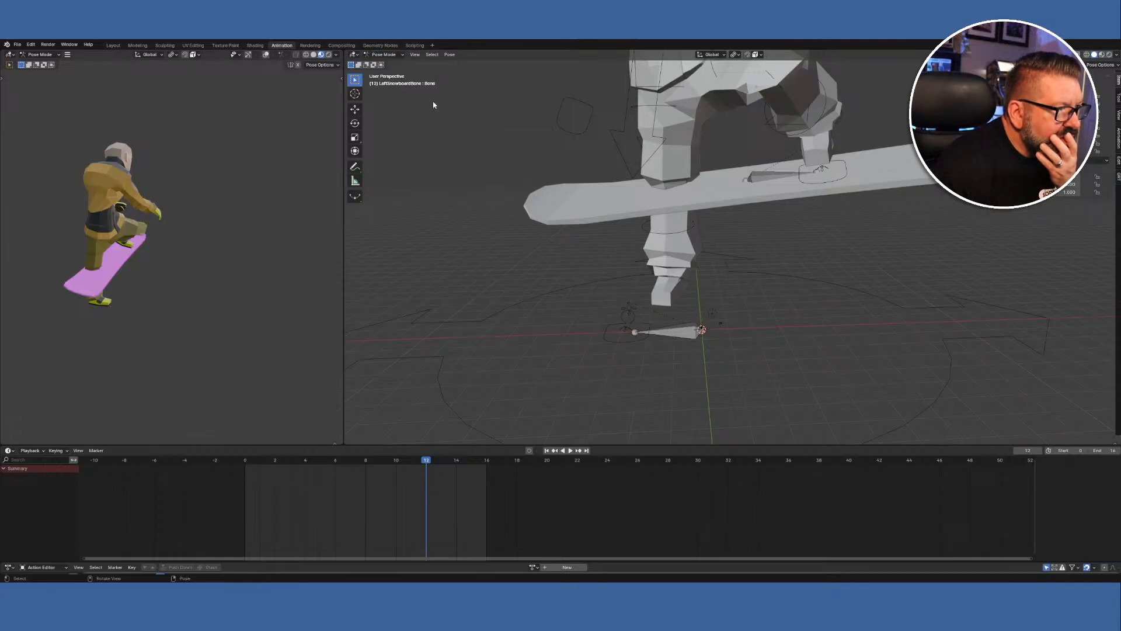
left_click(385, 55)
left_click(402, 82)
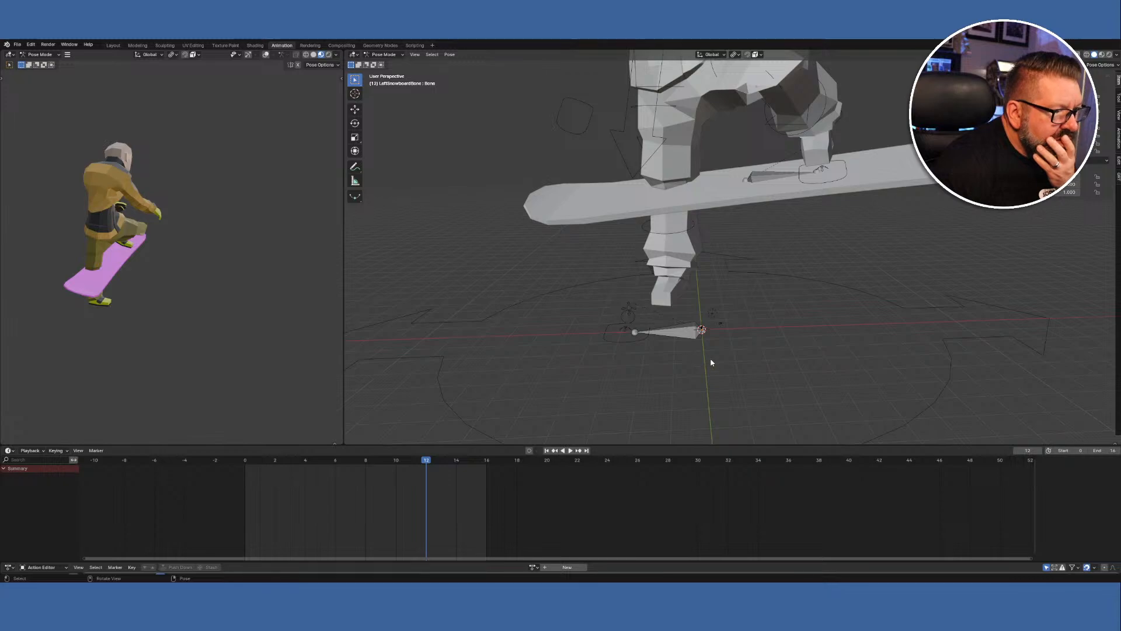
Try rotating the bone of LeftSnowboardBone in Pose Mode, then cancel the rotation and clear the selection.
left_click(682, 329)
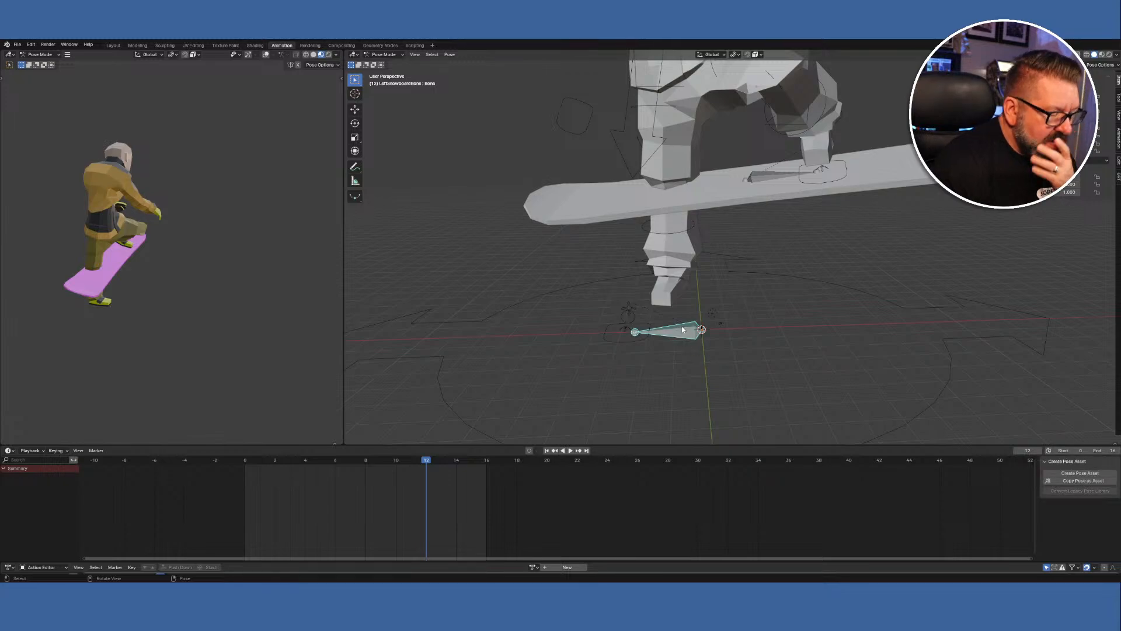
key("r")
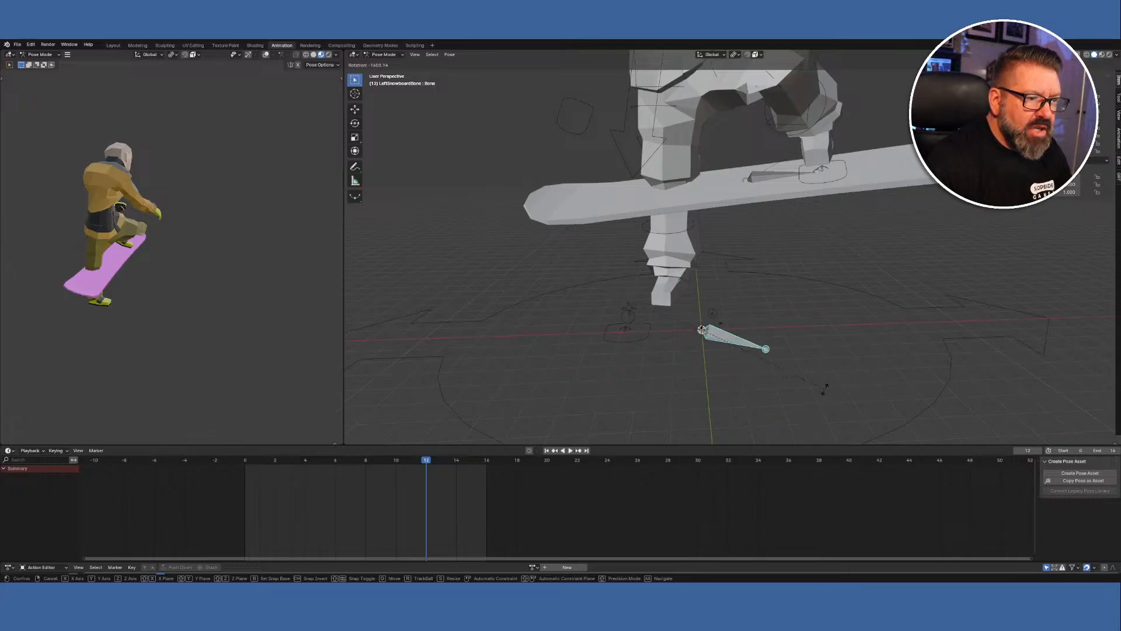
left_click(828, 392)
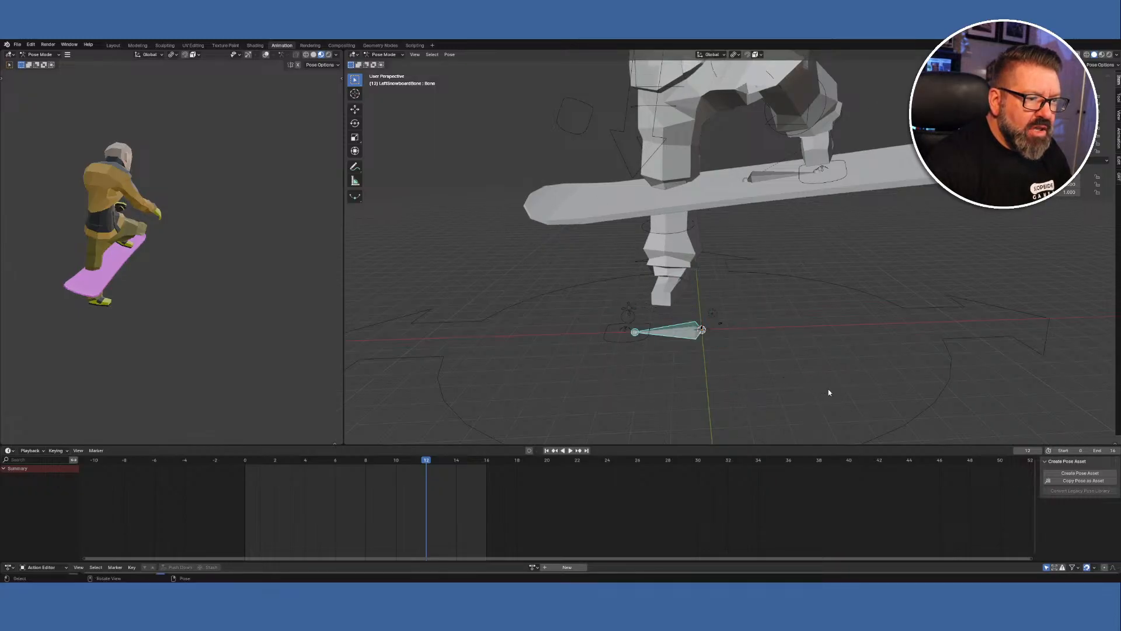
left_click(761, 174)
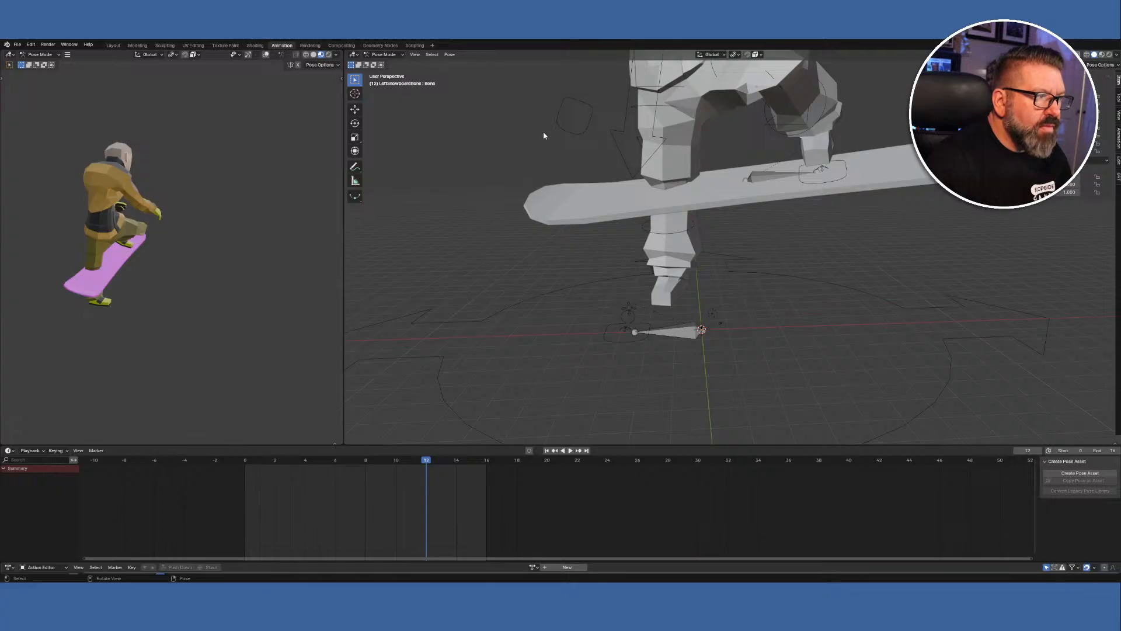
Return LeftSnowboardBone to Object Mode and switch RightSnowboardBone to Pose Mode.
left_click(384, 54)
left_click(383, 62)
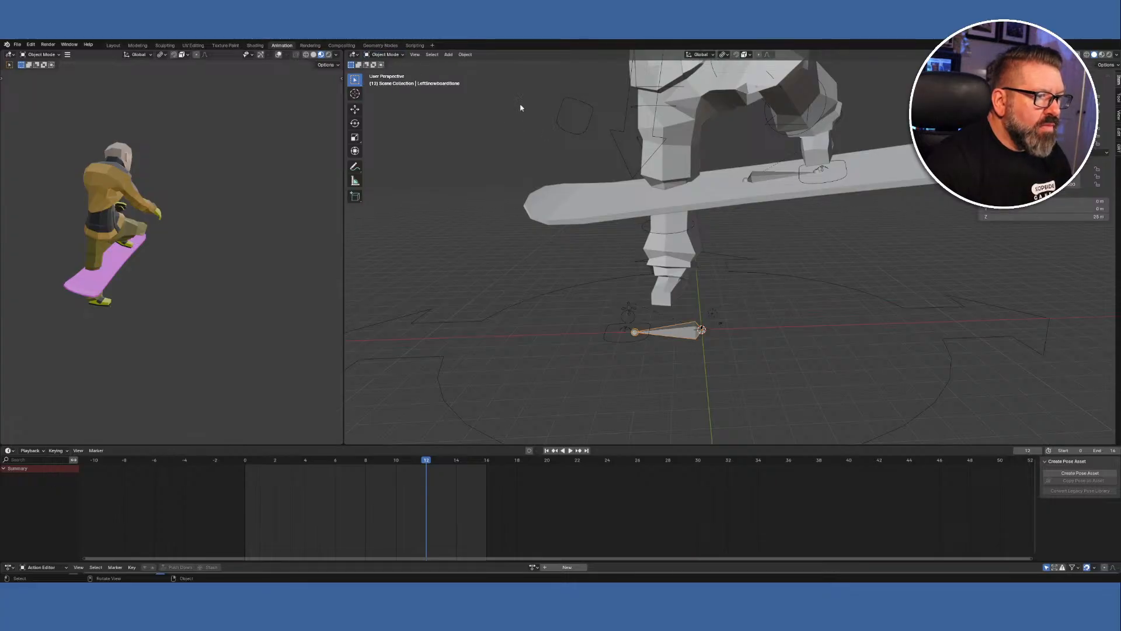
left_click(761, 180)
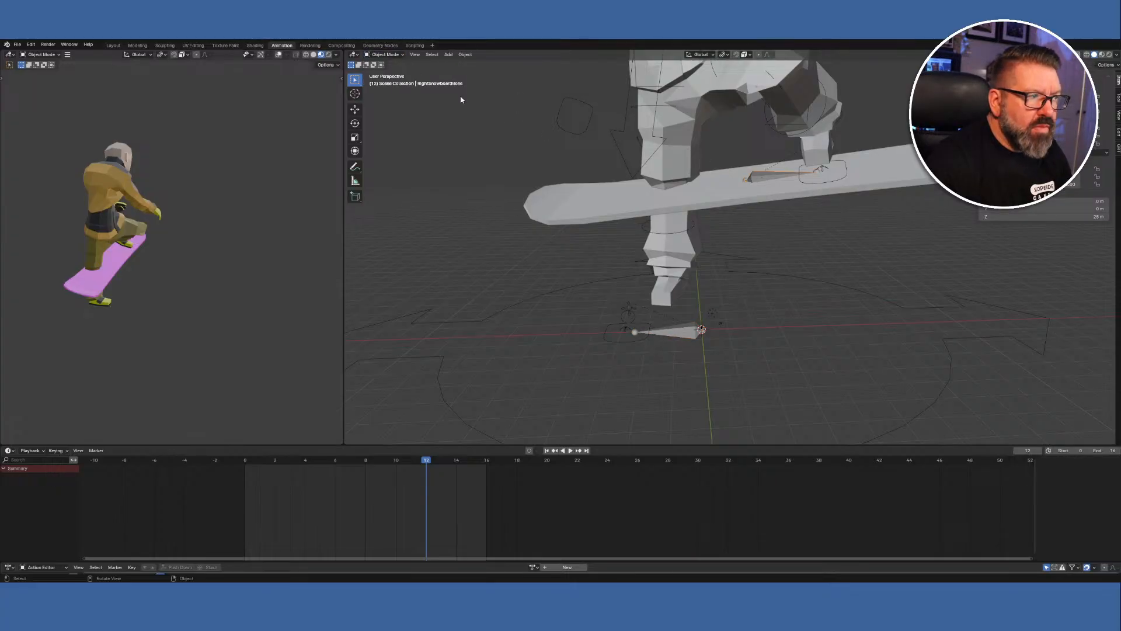
left_click(397, 55)
left_click(393, 77)
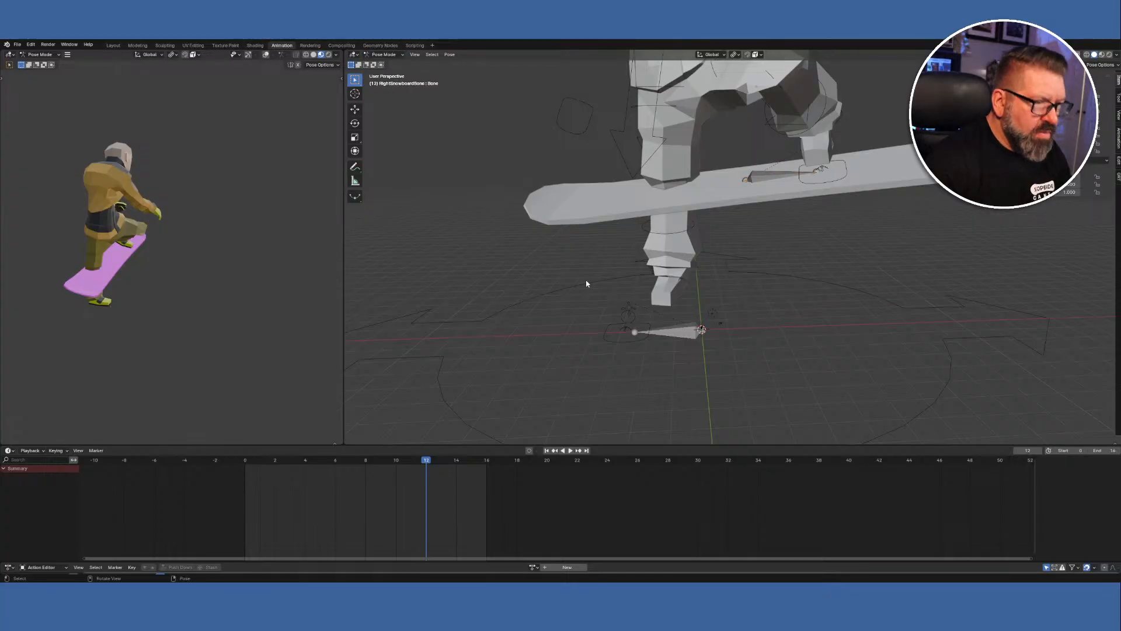
Rotate the RightSnowboardBone bone slightly so the snowboard sits about level under the raised foot.
left_click(759, 178)
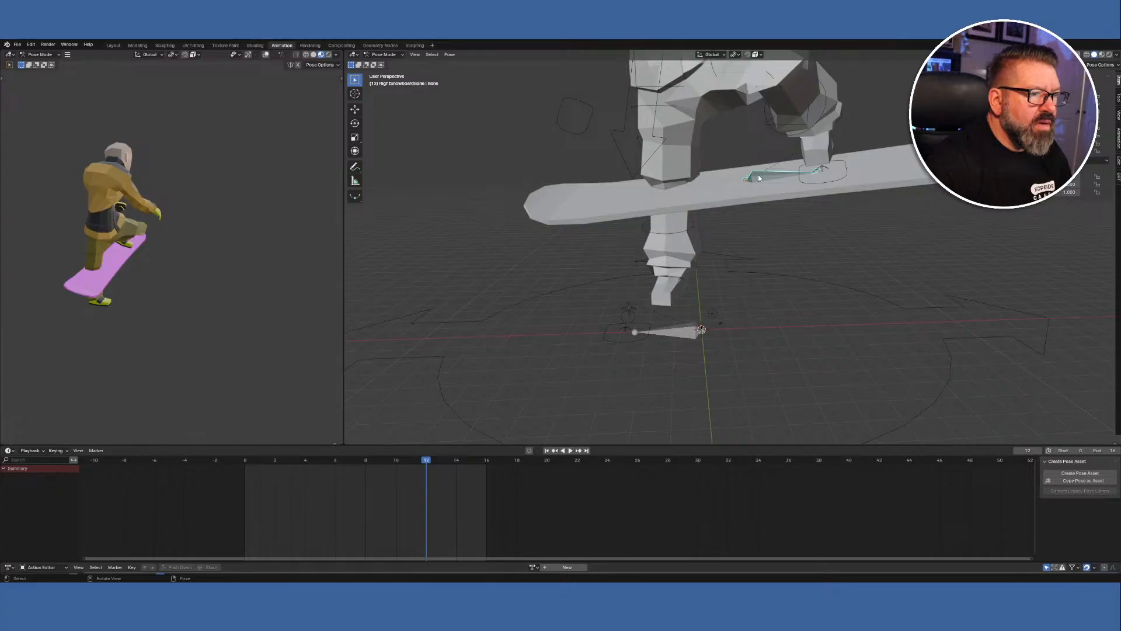
key("r")
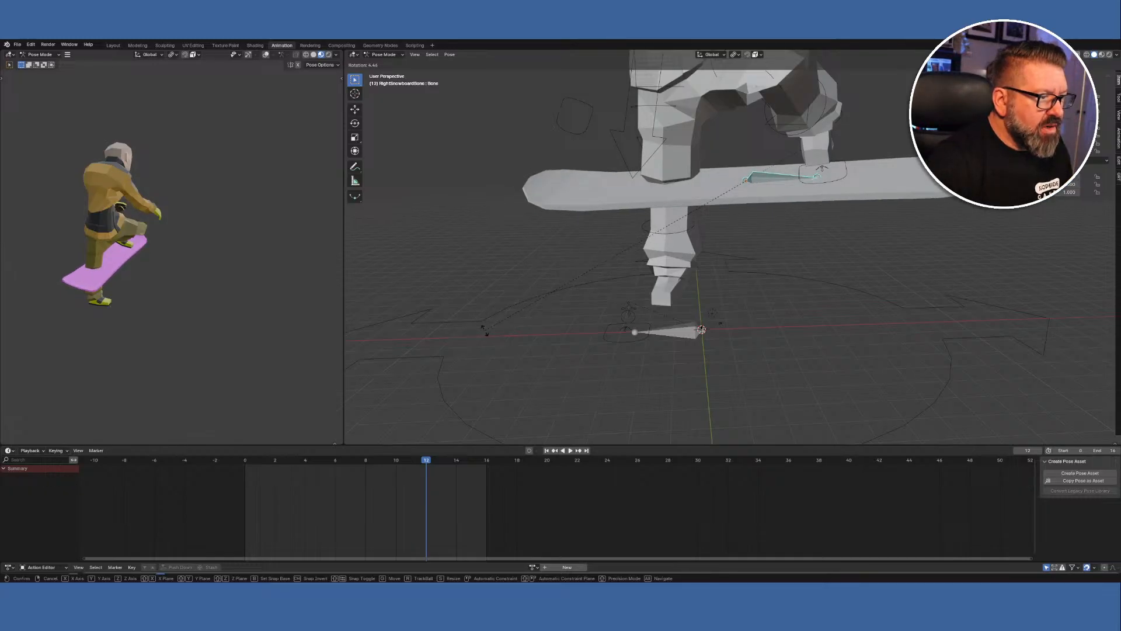
left_click(485, 331)
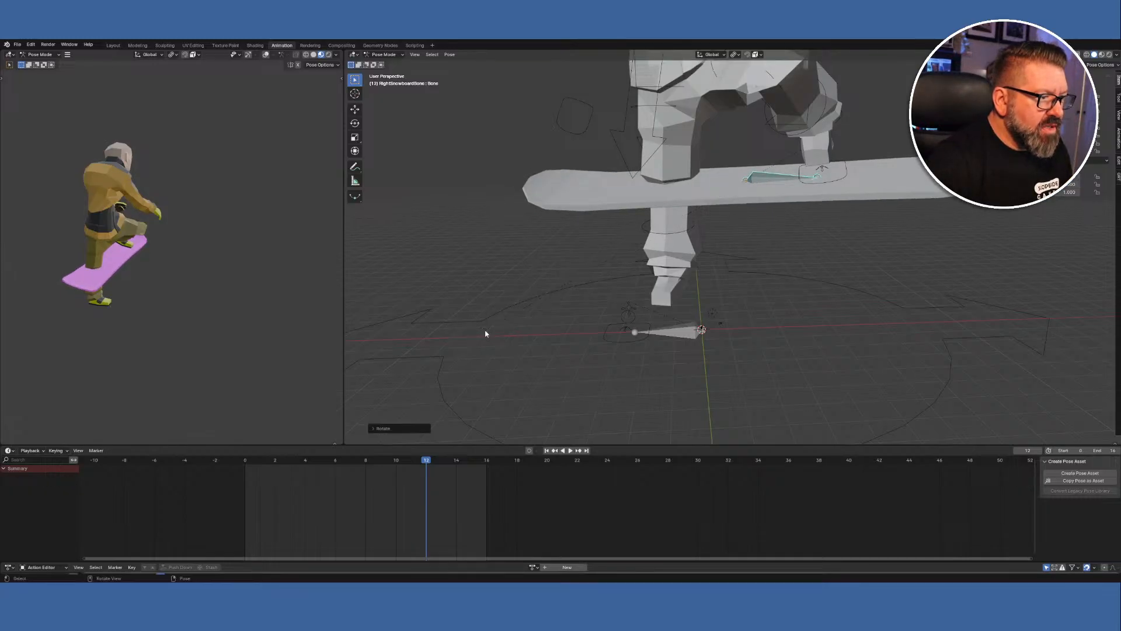
Reopen the most recent Blender file and discard the unsaved changes.
left_click(17, 45)
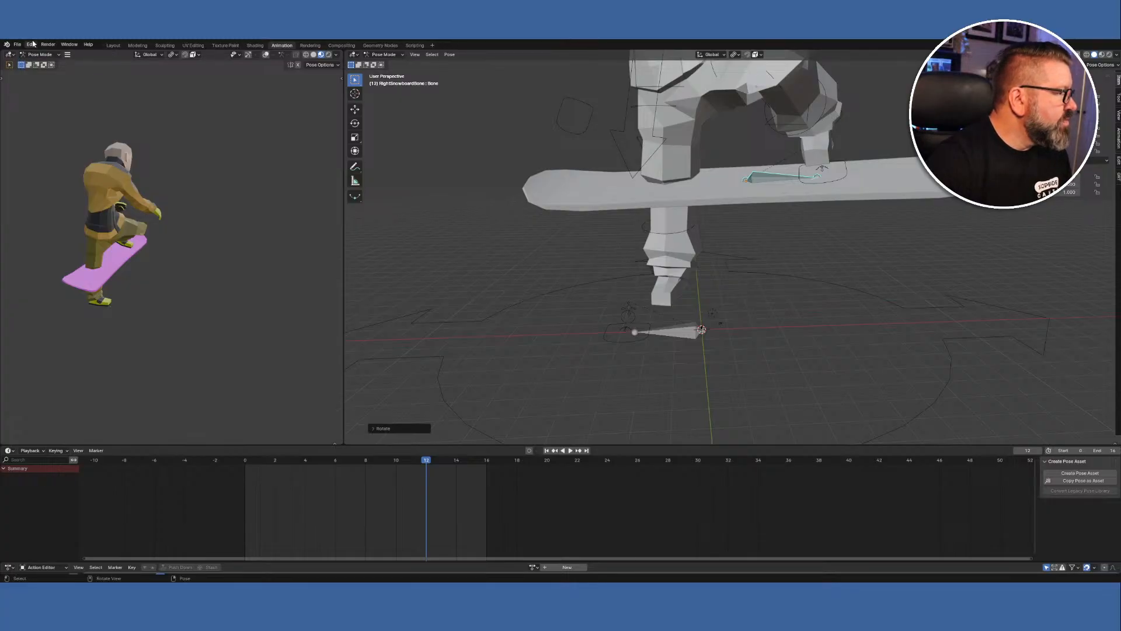
left_click(17, 45)
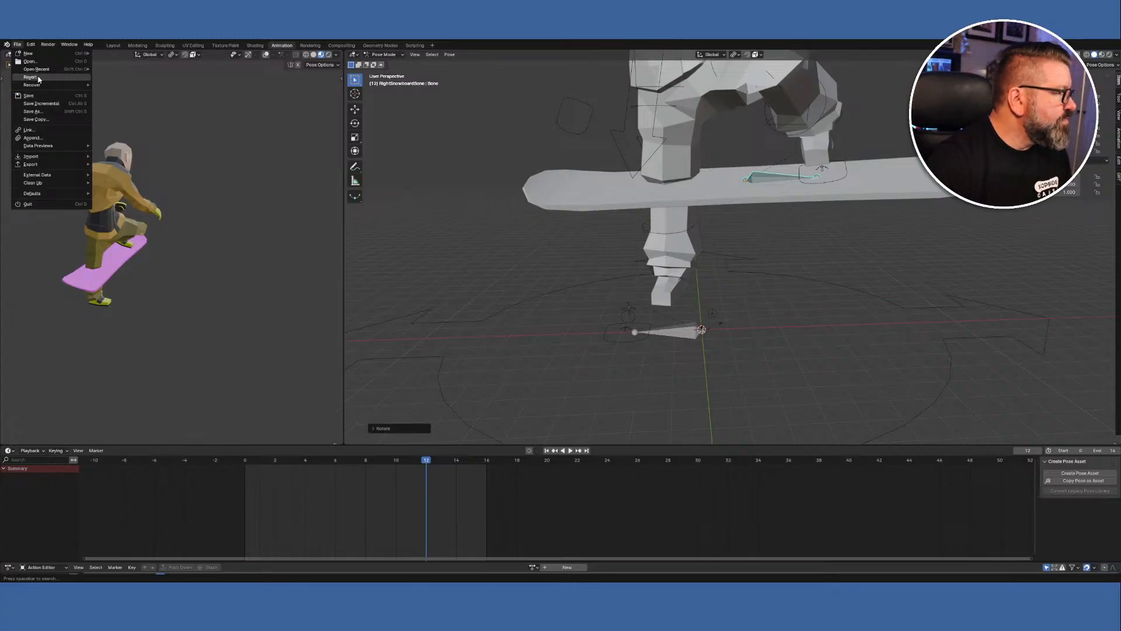
mouse_move(41, 69)
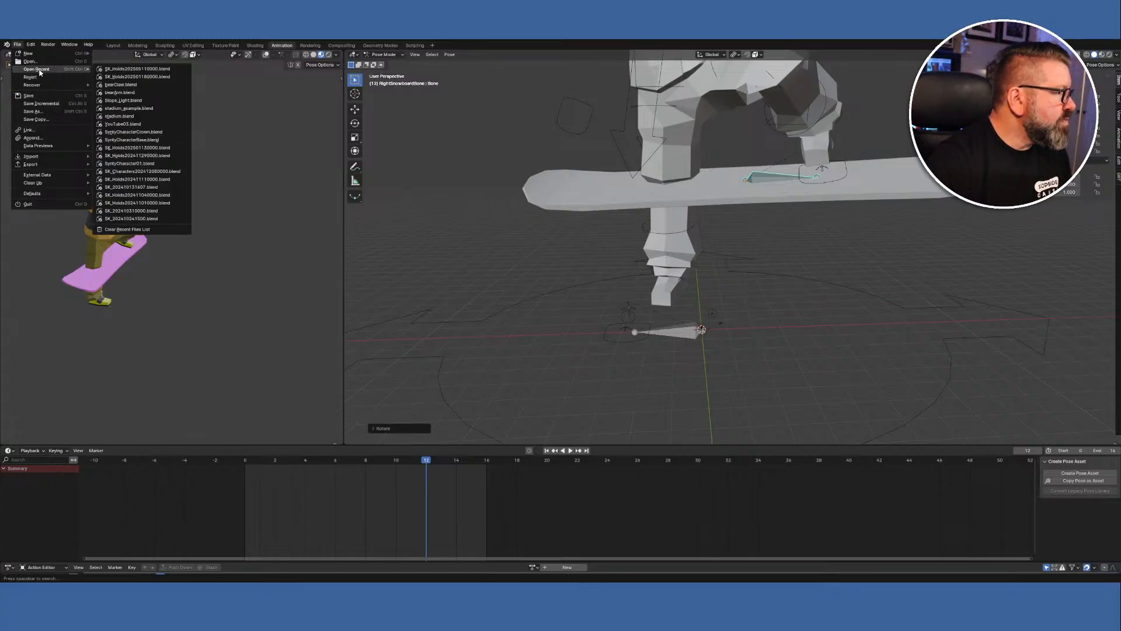
left_click(129, 69)
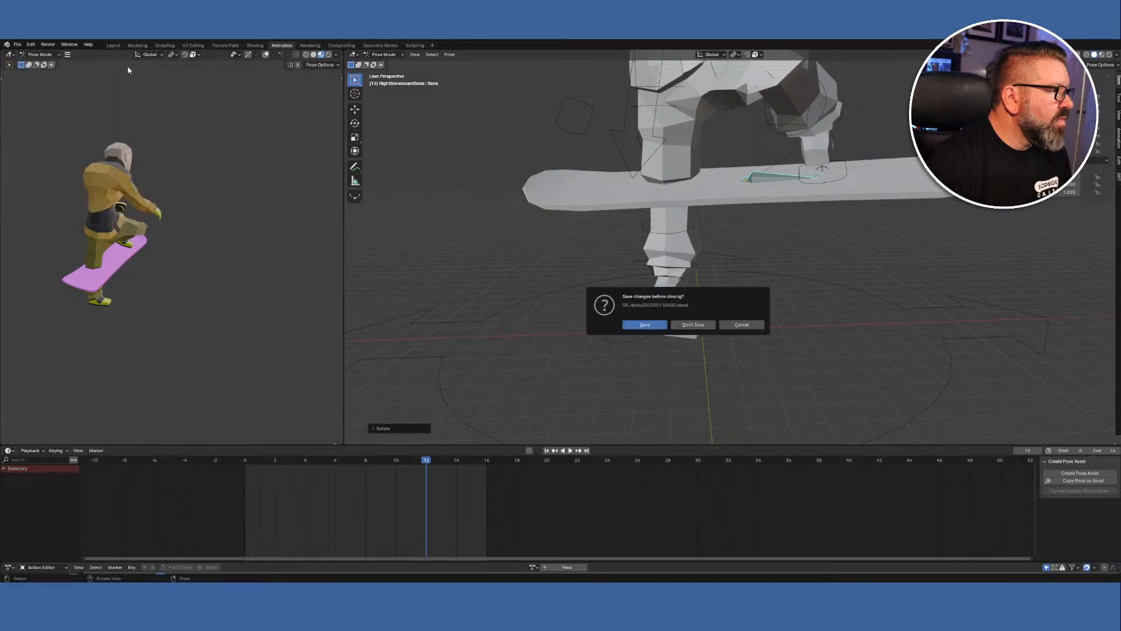
left_click(707, 326)
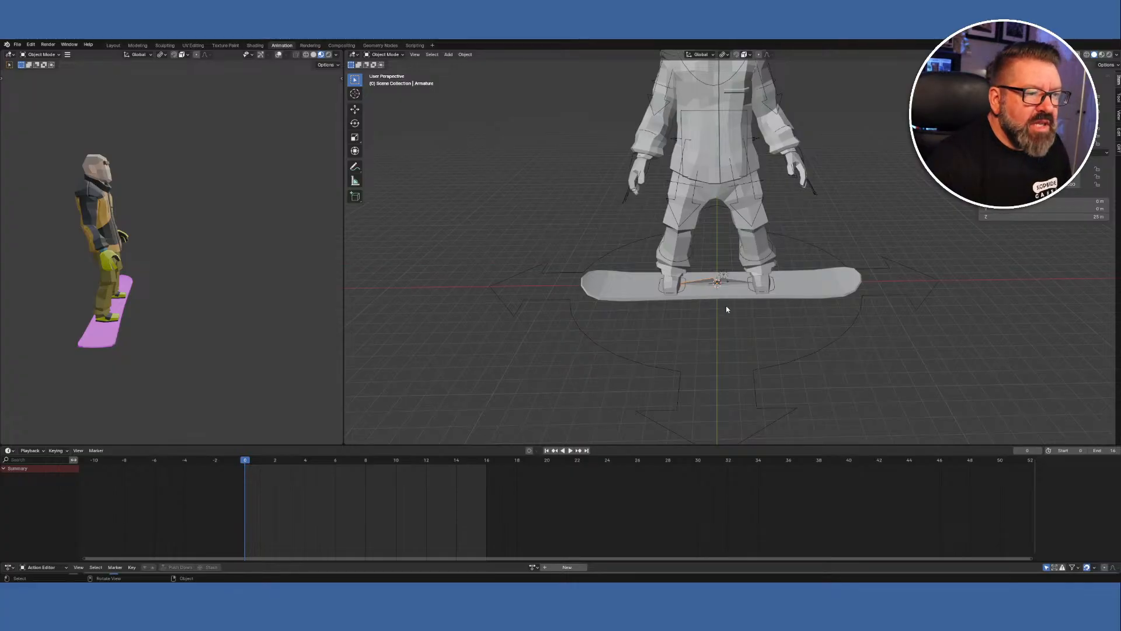
Delete the Armature object on the negative-X side of the snowboard centre, keeping RightSnowboardBone.
left_click(733, 284)
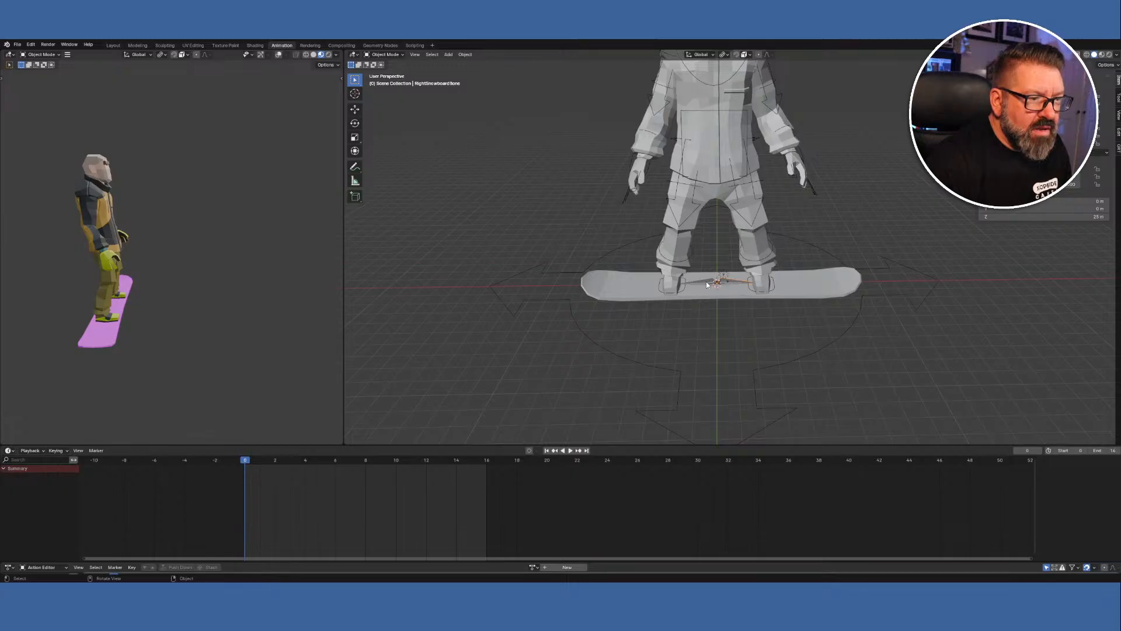
left_click(706, 282)
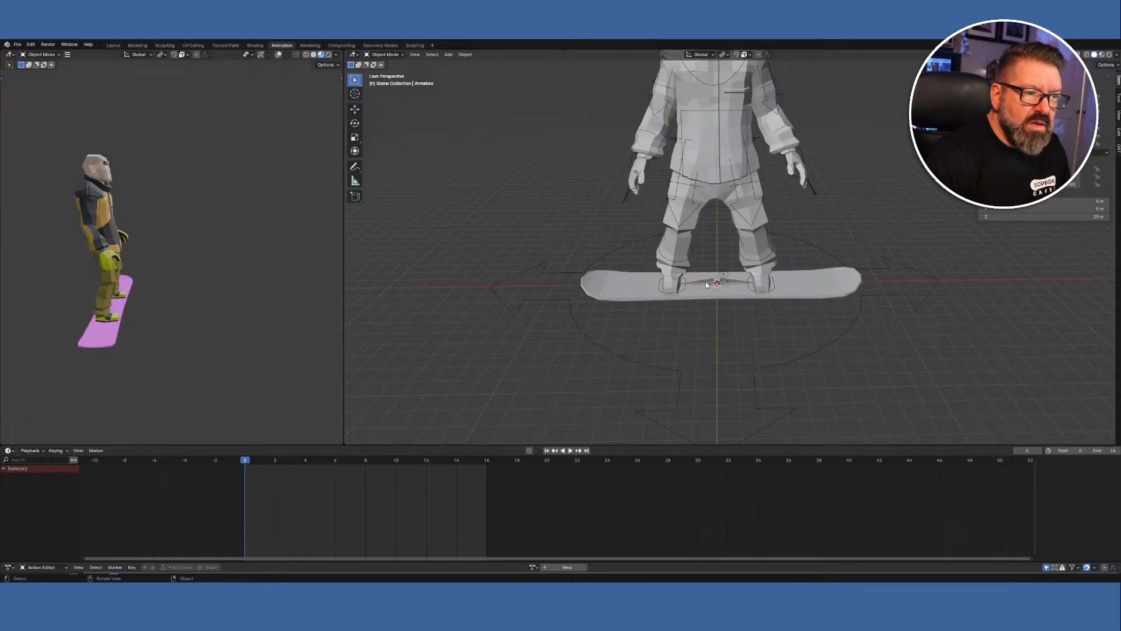
key("Delete")
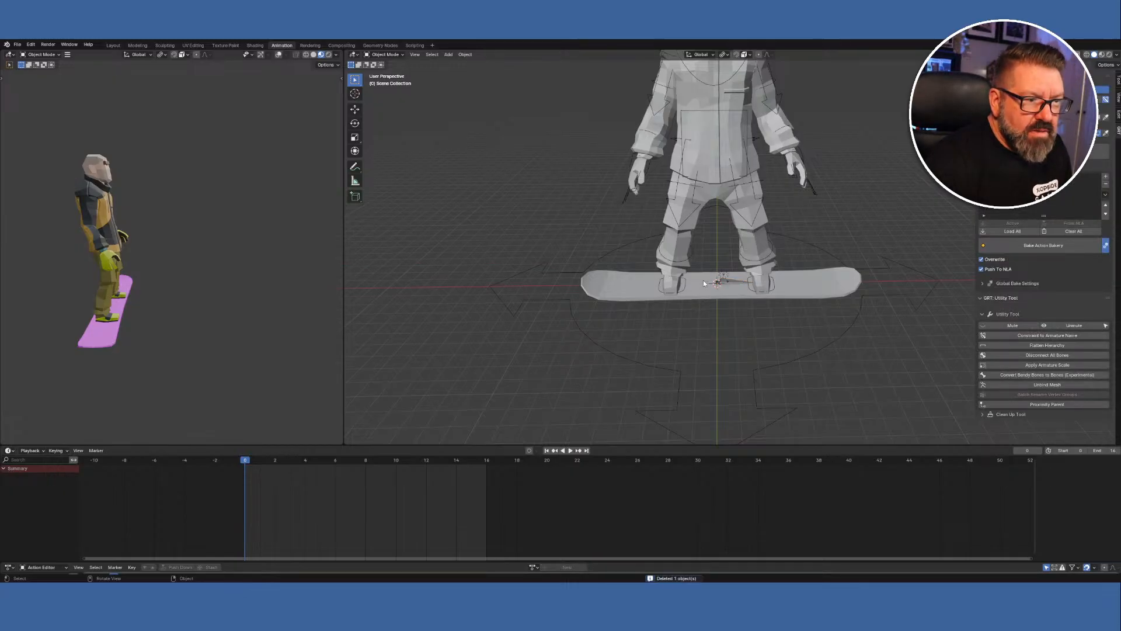
In Edit Mode, move the head of the RightSnowboardBone bone along global X to the foot opposite its tail.
left_click(731, 279)
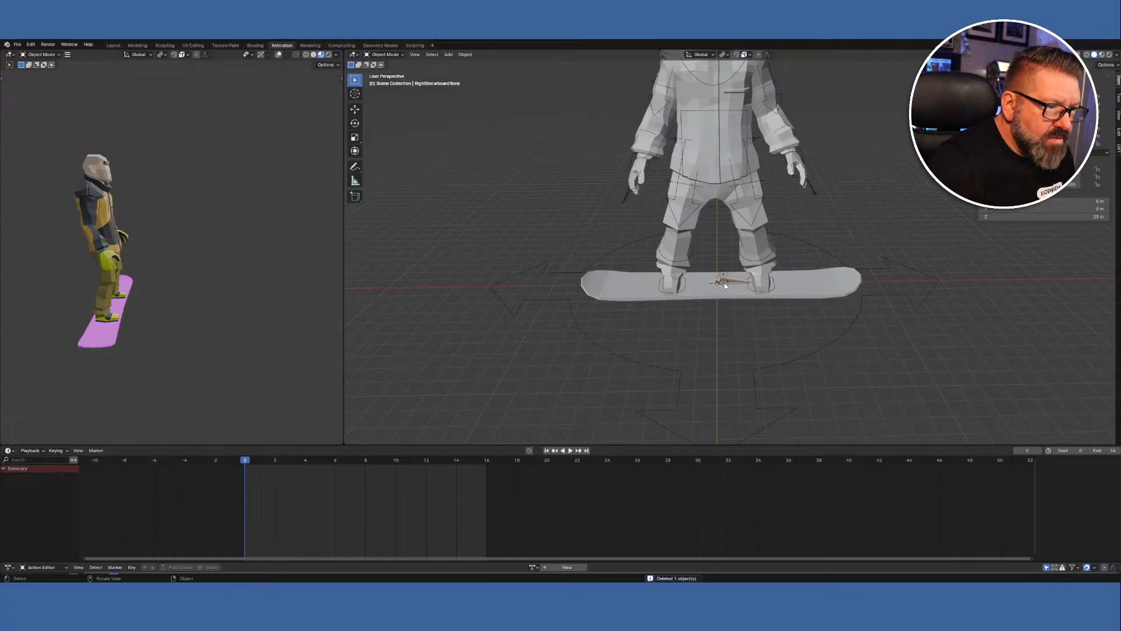
scroll(725, 285, "up", 8)
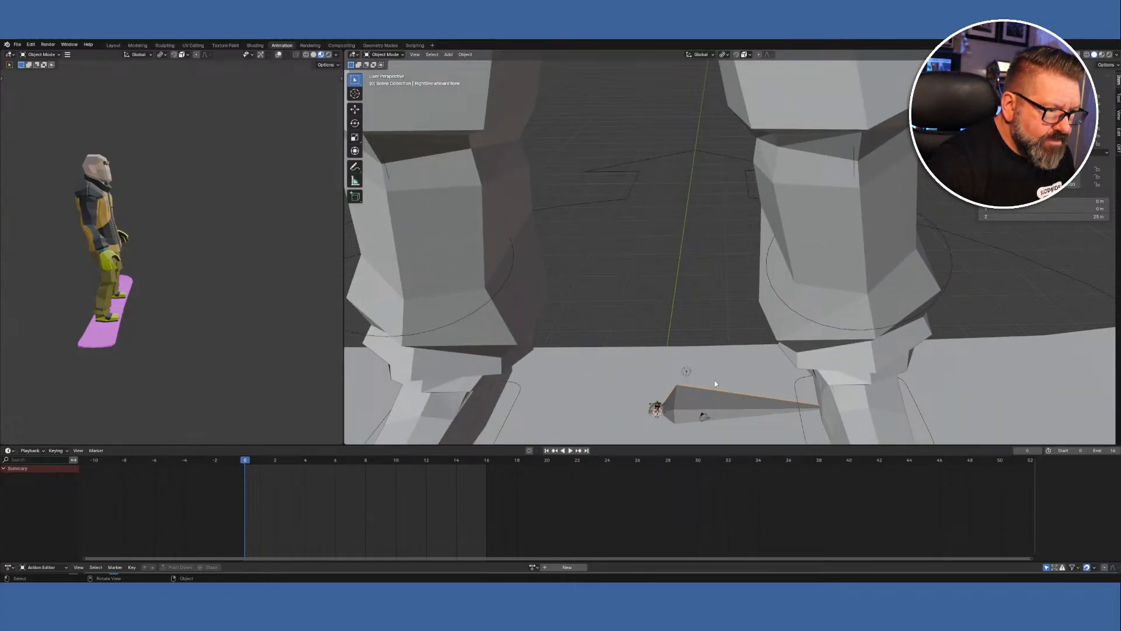
middle_click_drag(715, 384, 850, 96)
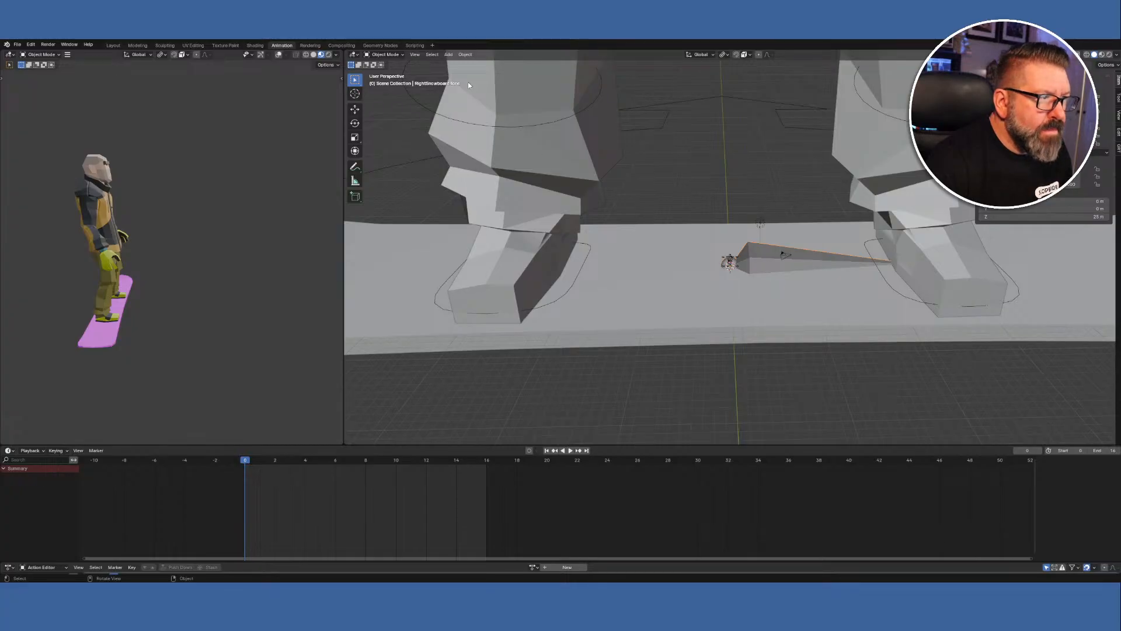
left_click(386, 54)
left_click(397, 74)
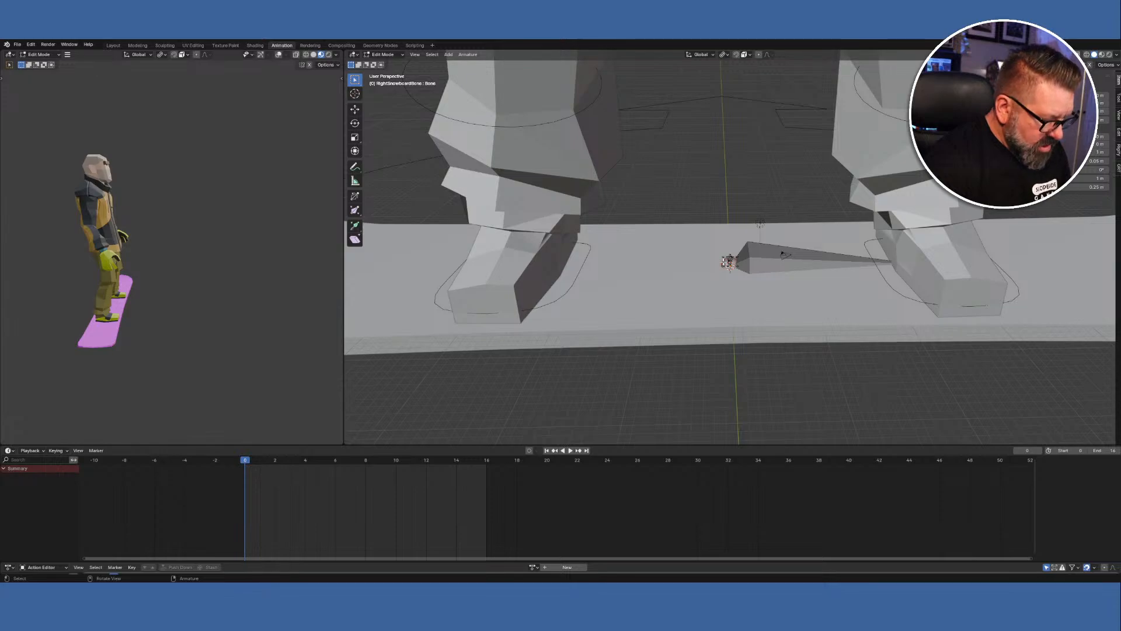
key("g")
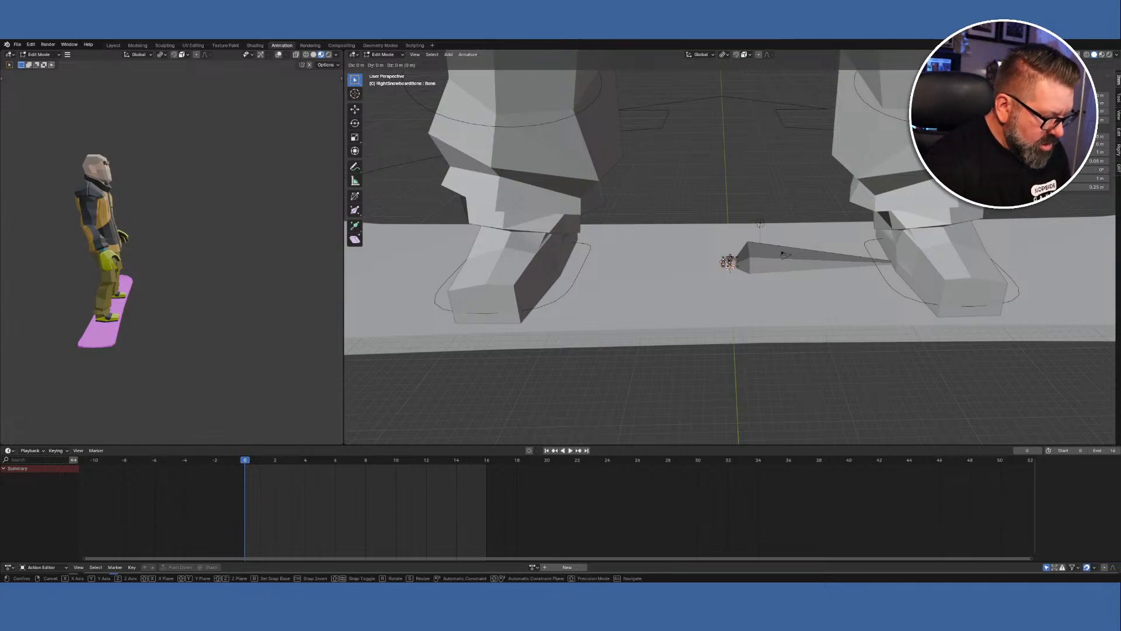
key("x")
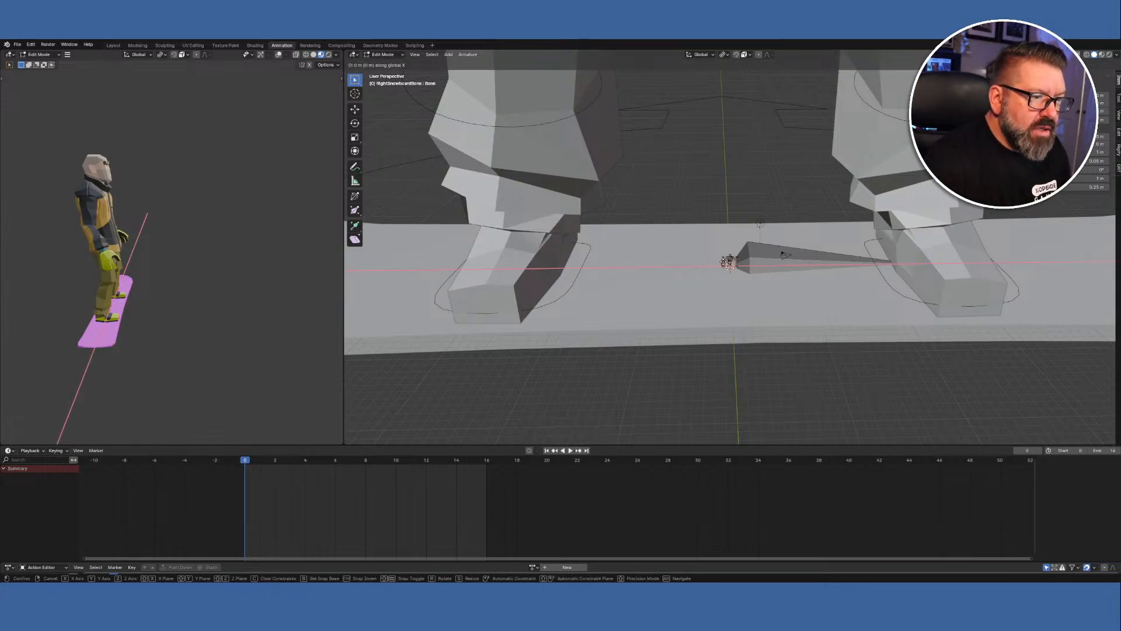
left_click(513, 253)
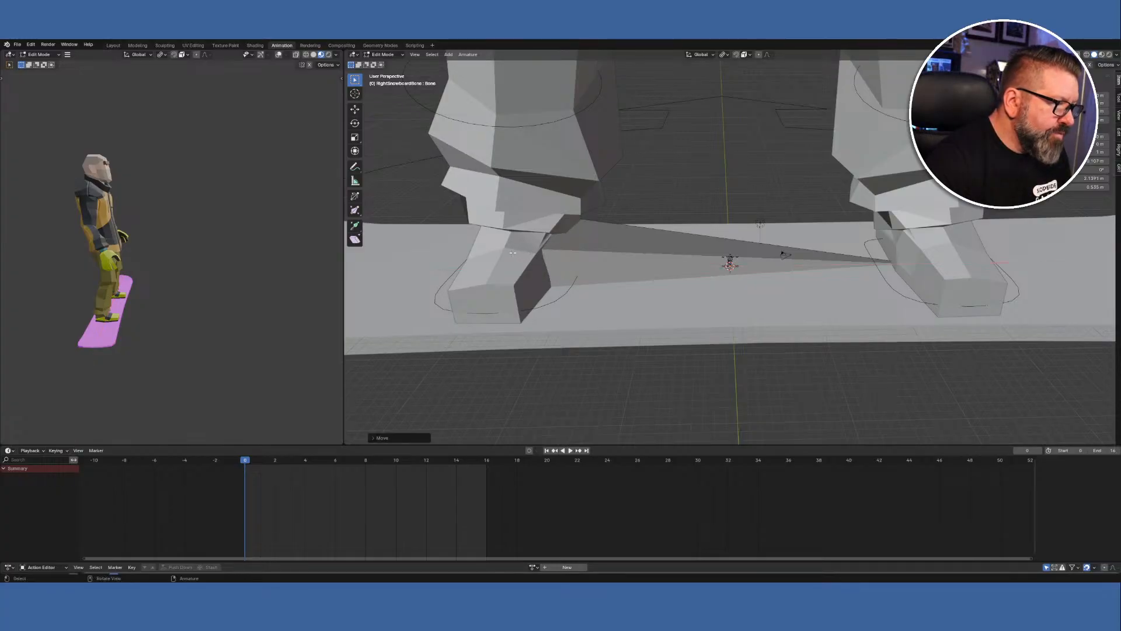
Turn on X-ray and shift the bone's head about 0.42 m farther outward along global X.
key("alt+z")
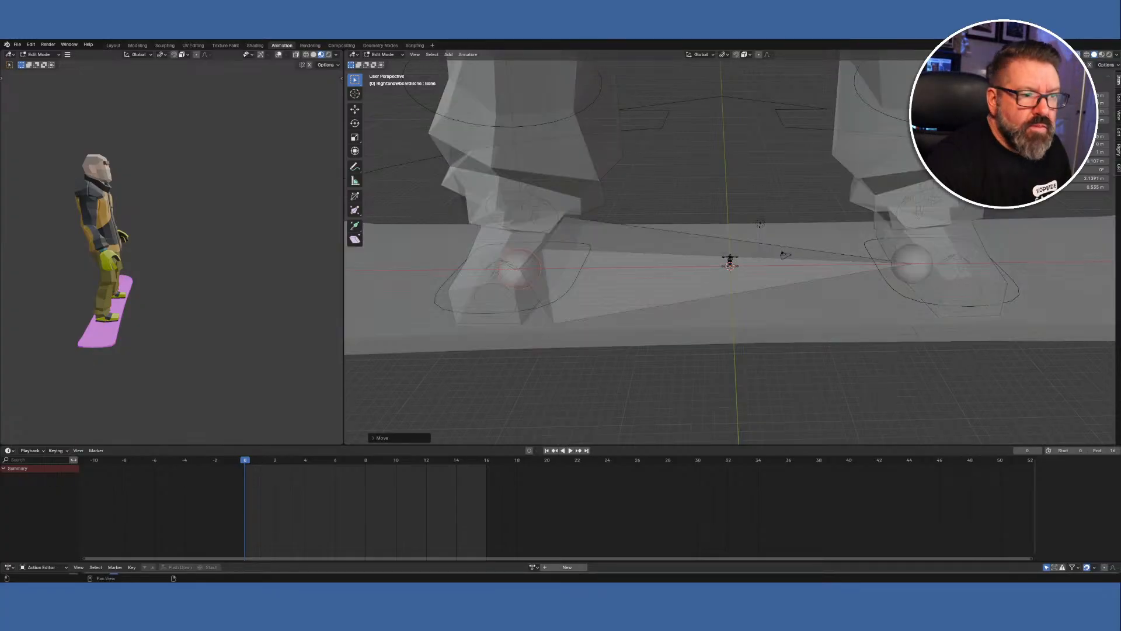
middle_click_drag(686, 265, 732, 367)
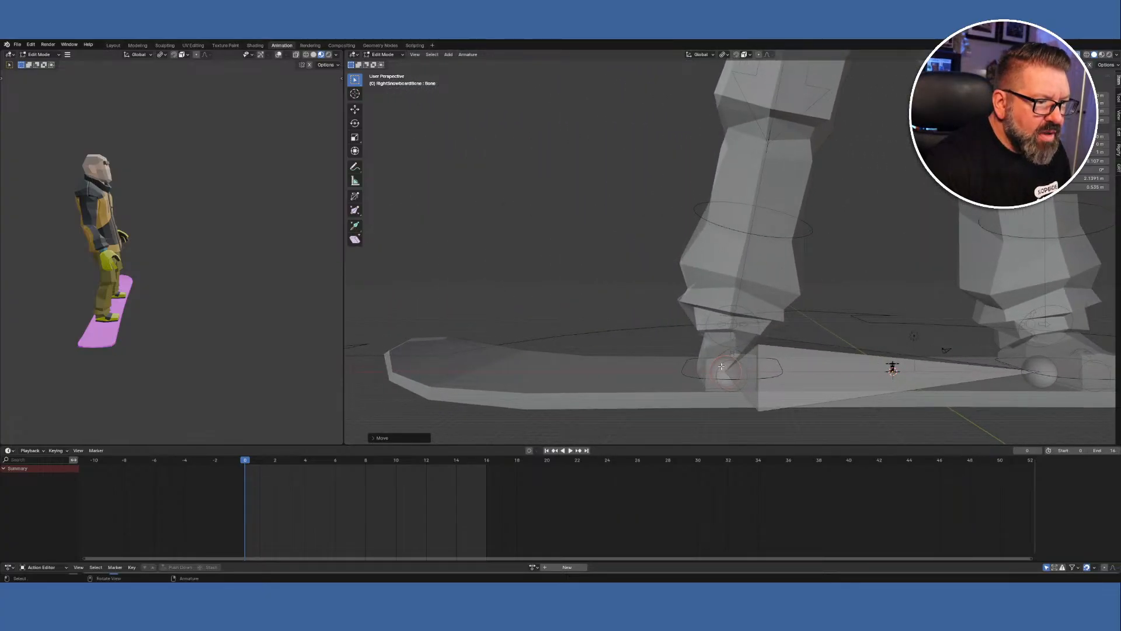
key("g")
key("x")
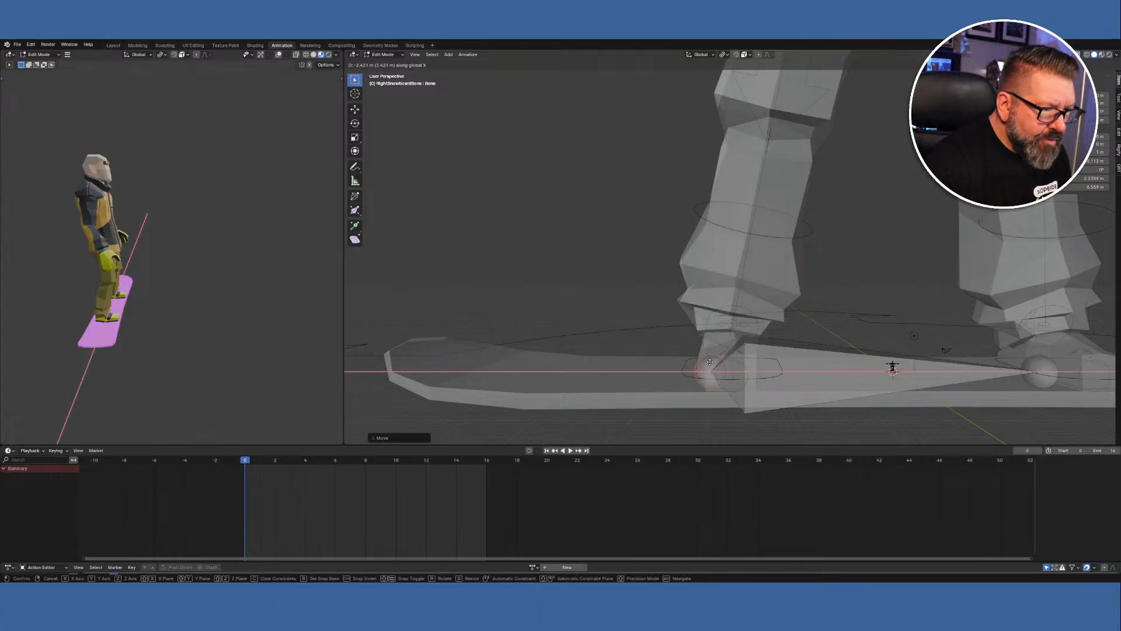
left_click(710, 362)
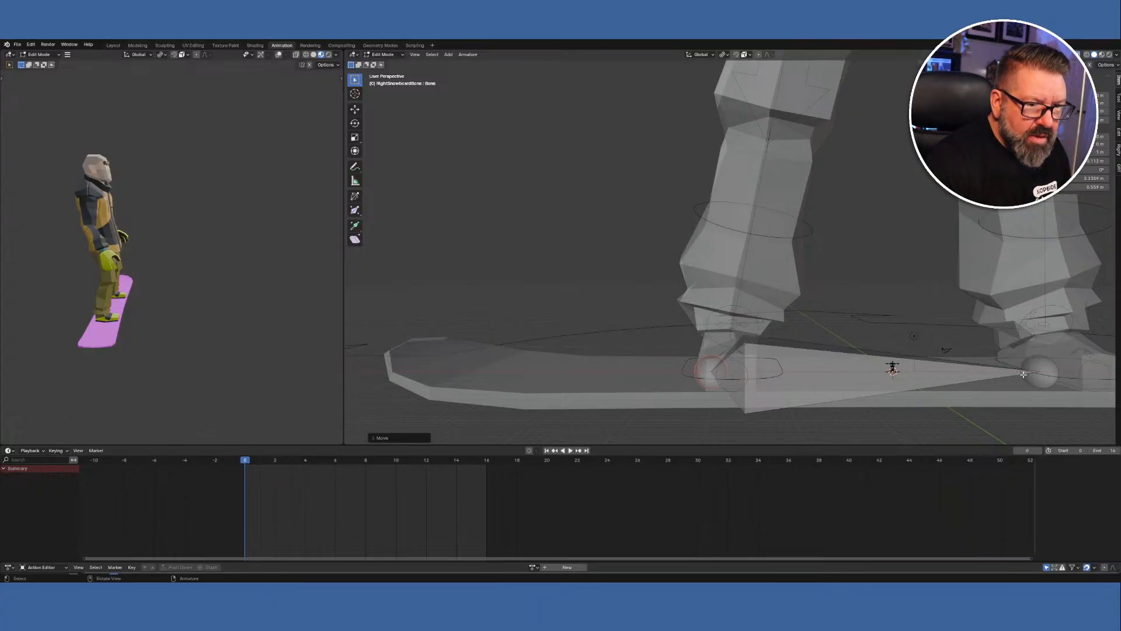
Select the tail of the RightSnowboardBone bone and move it slightly outward along global X beneath the other foot.
middle_click_drag(1023, 374, 733, 359)
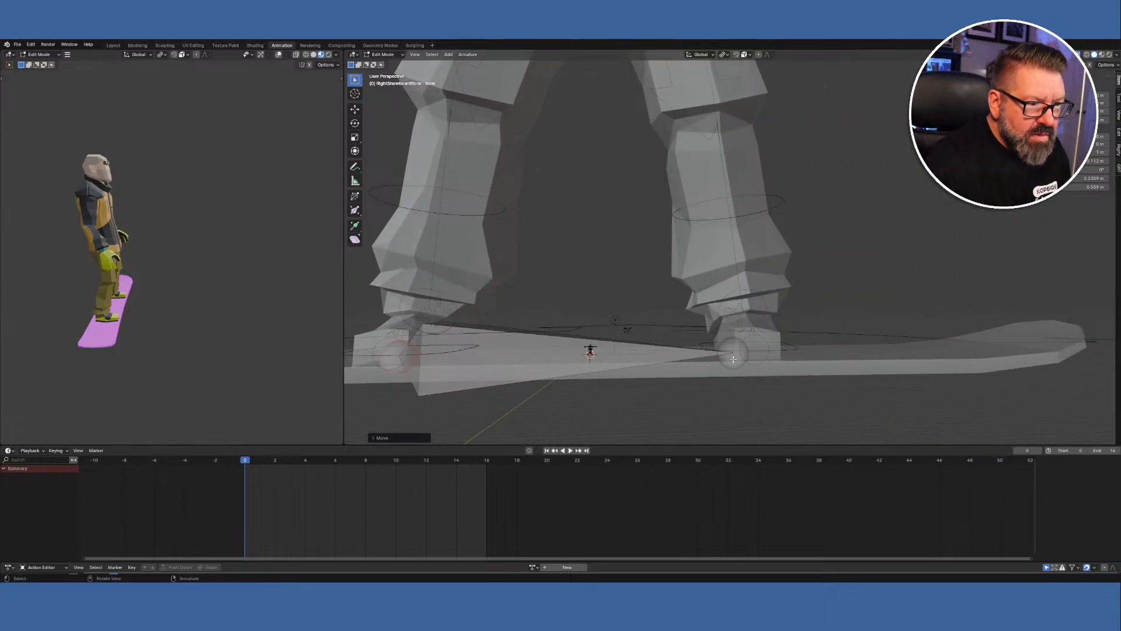
right_click(733, 359, "shift")
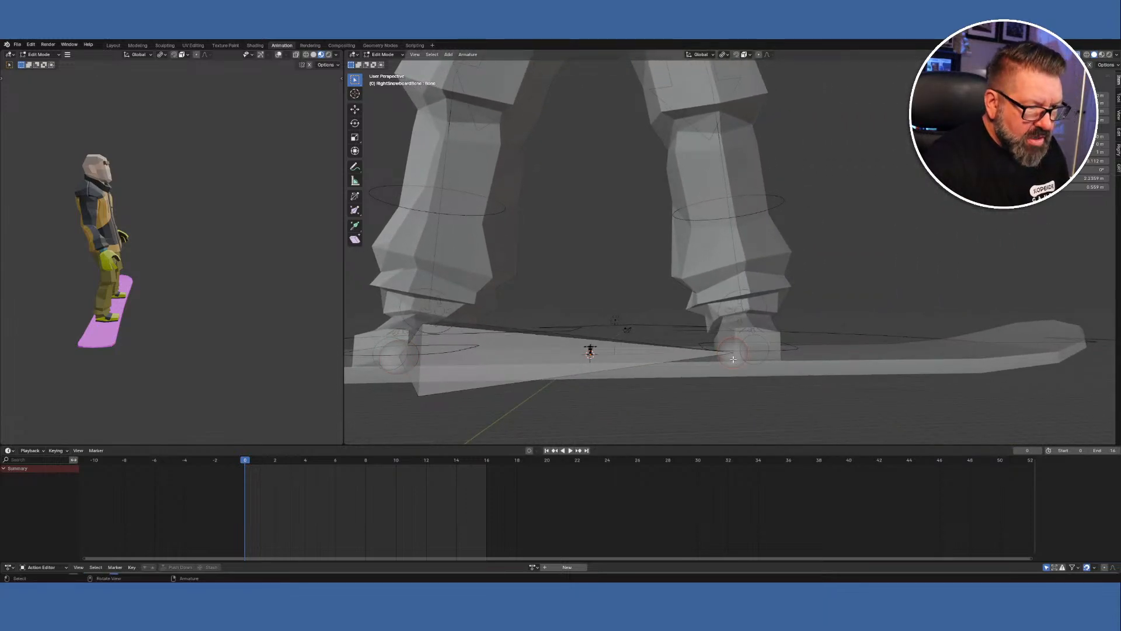
key("g")
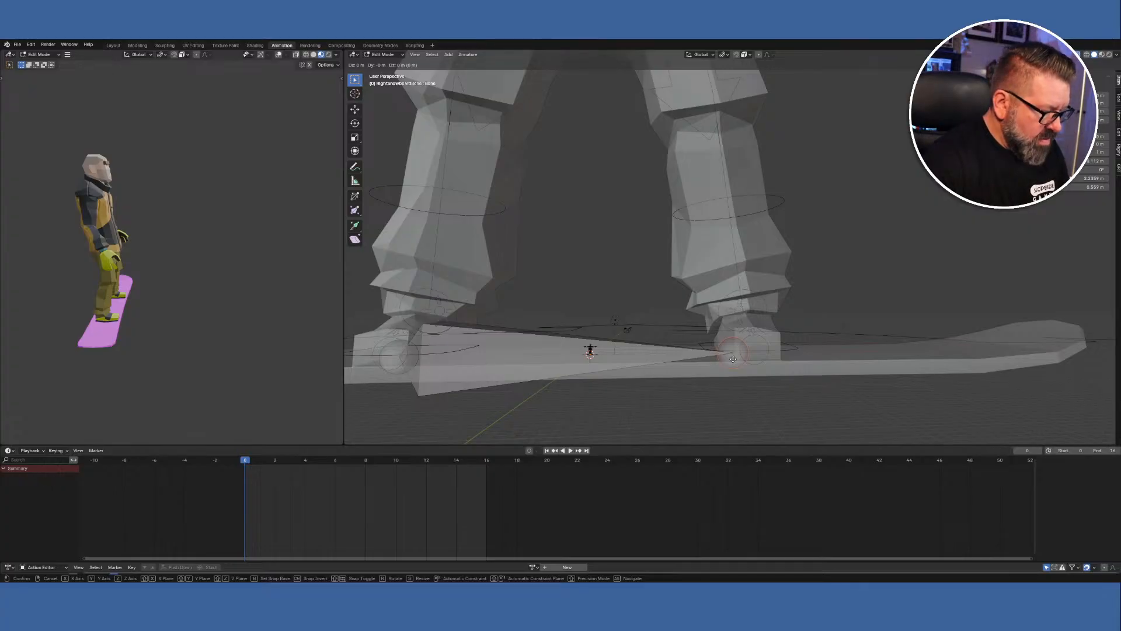
key("x")
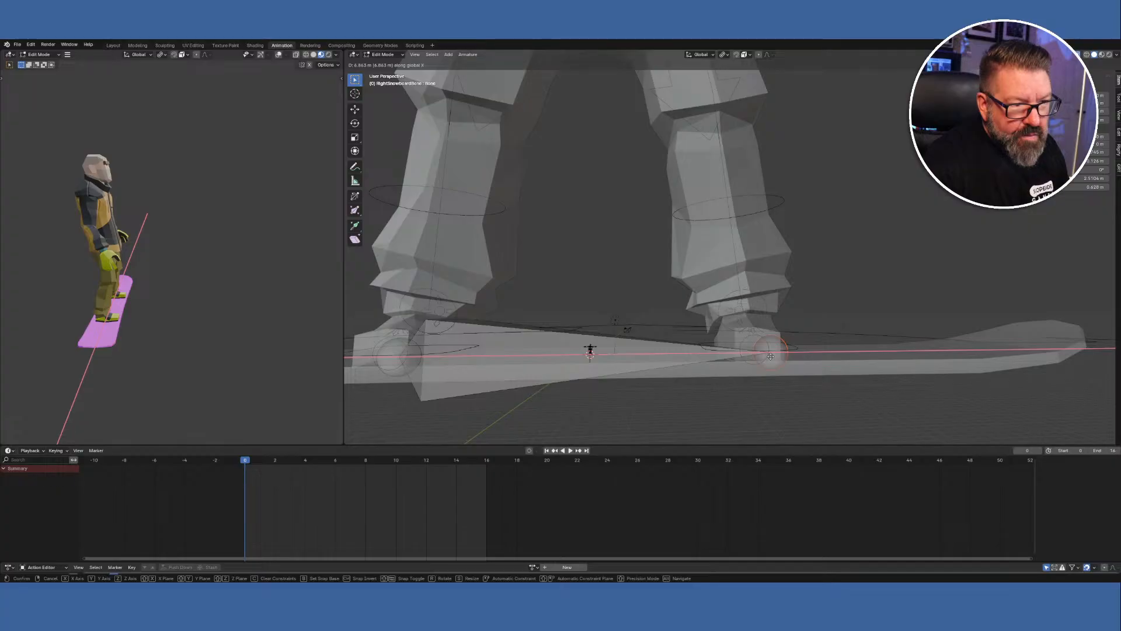
left_click(769, 356)
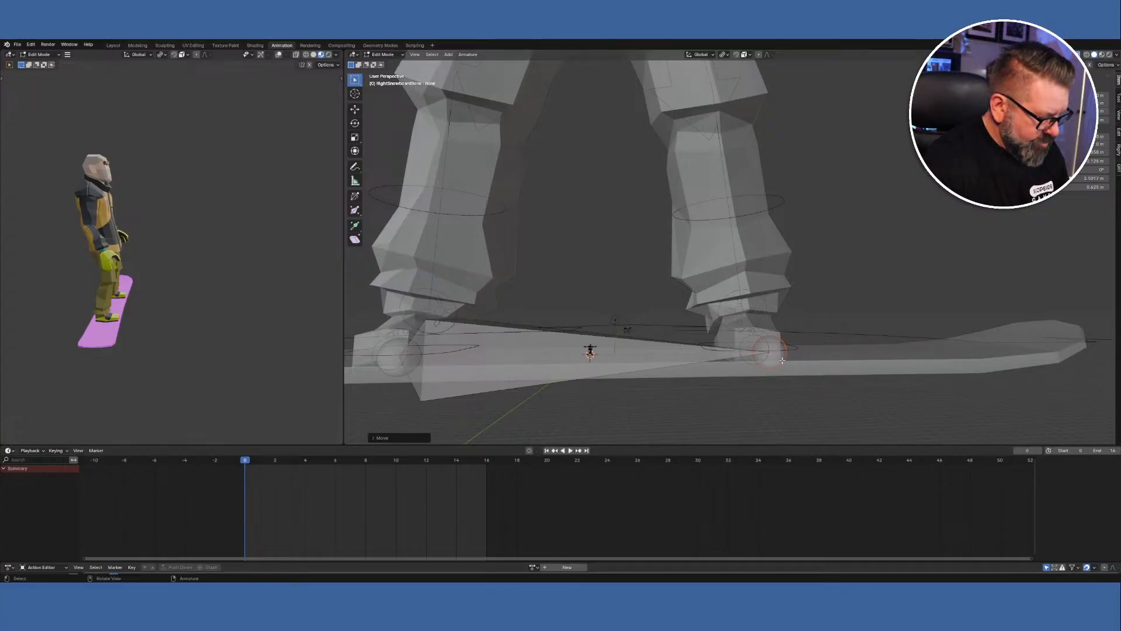
middle_click_drag(814, 348, 645, 415, "shift")
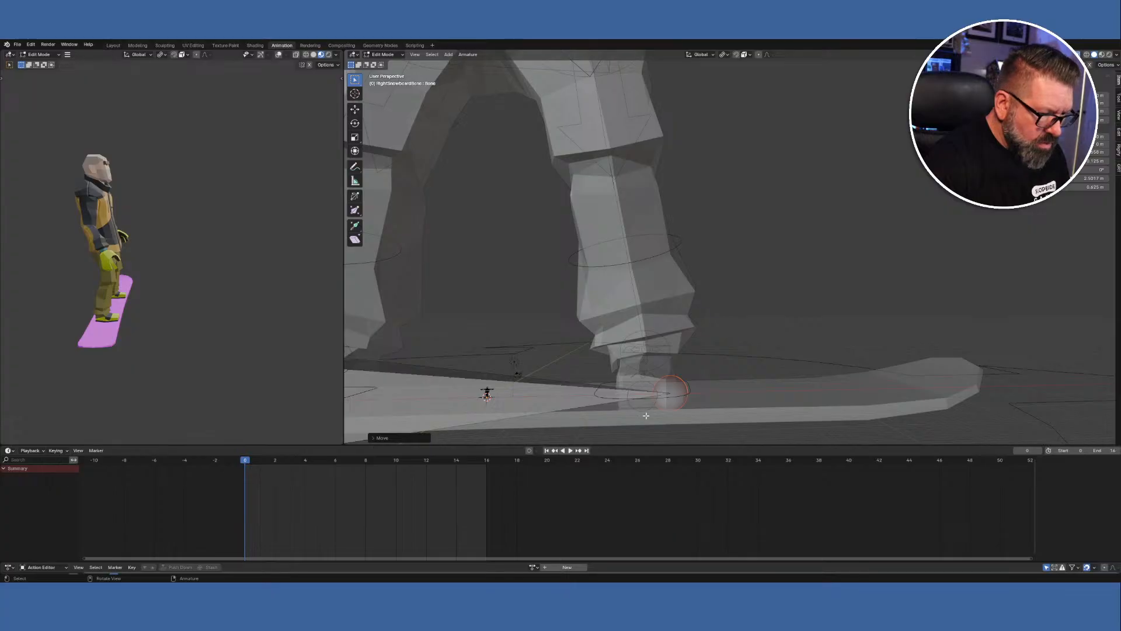
Nudge the RightSnowboardBone tail slightly back inward along global X beneath the foot, and return to Object Mode.
key("g")
key("x")
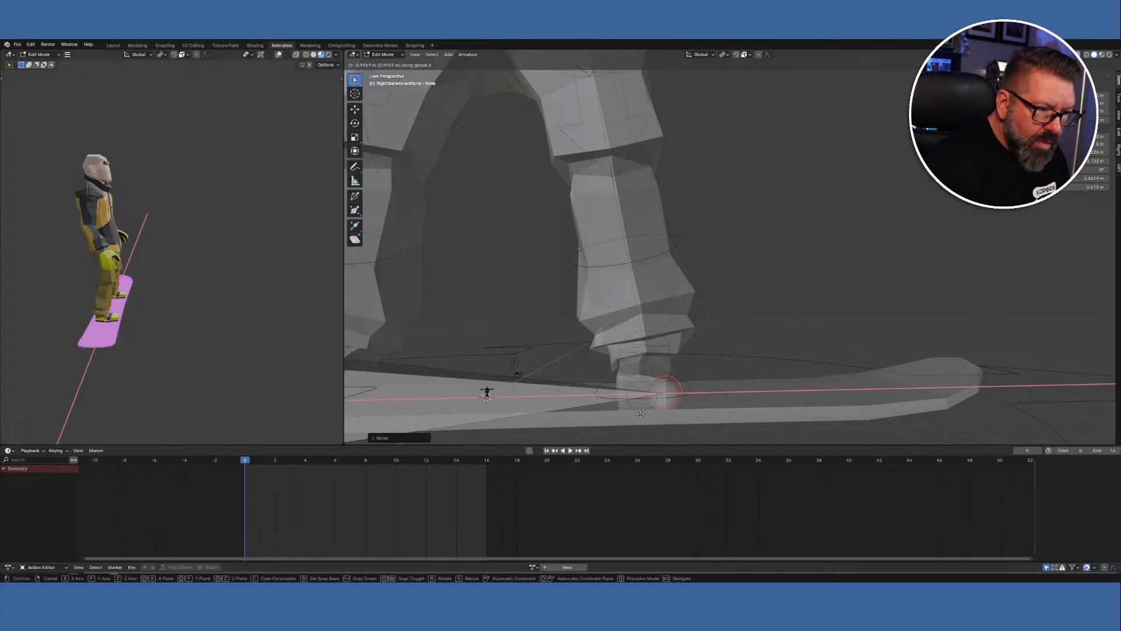
left_click(640, 413)
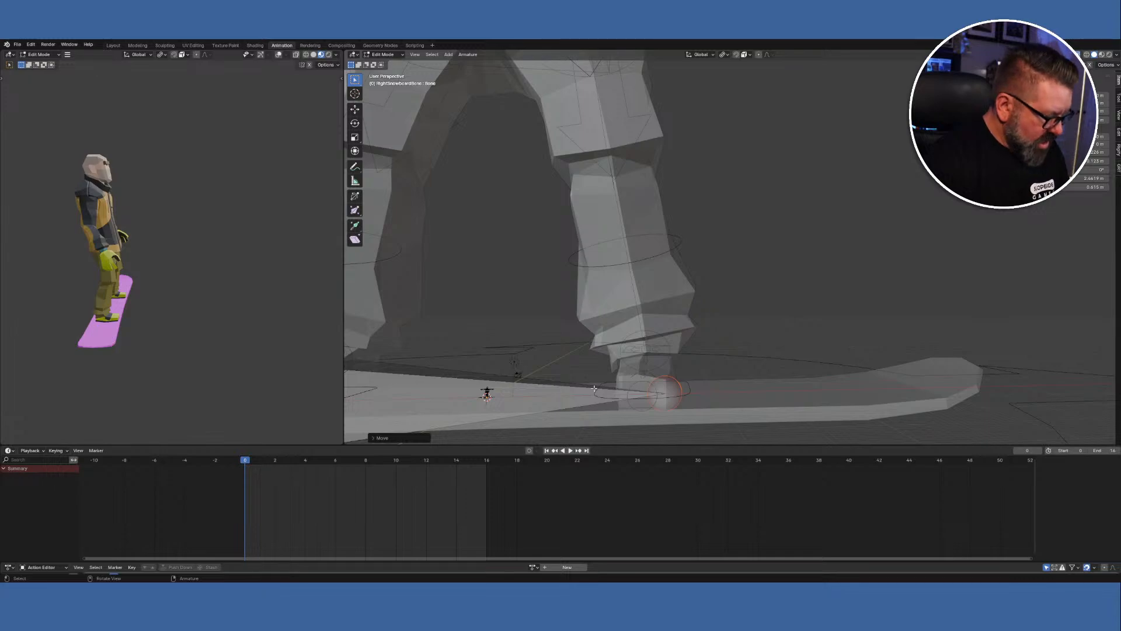
scroll(599, 386, "down", 6)
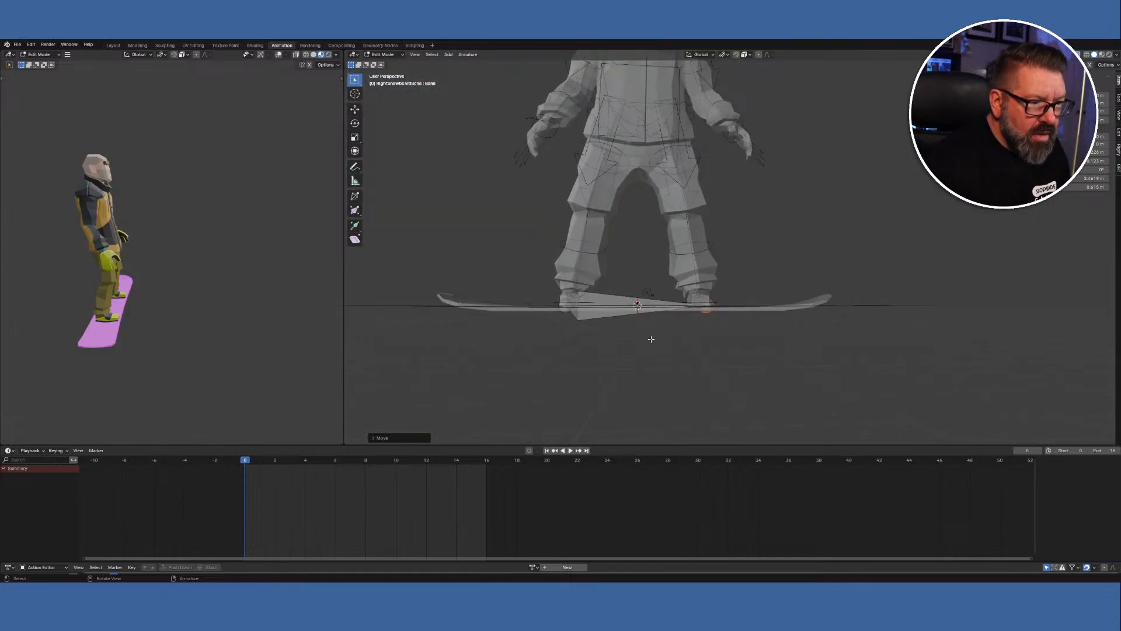
scroll(651, 339, "up", 2)
middle_click_drag(651, 339, 646, 363)
left_click(400, 56)
left_click(396, 66)
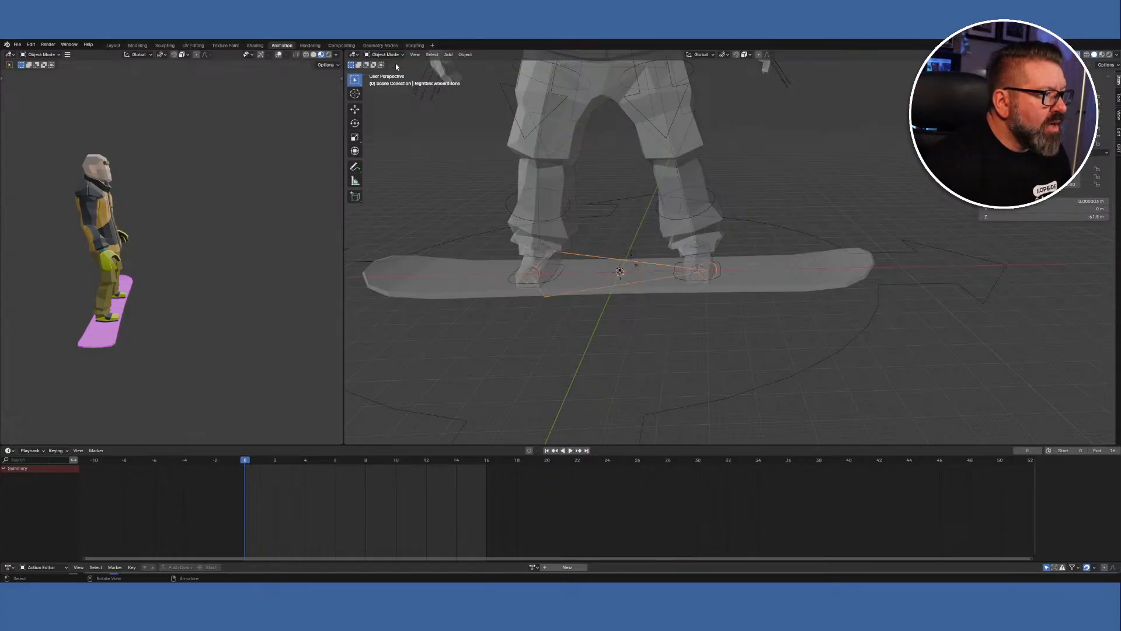
Parent the snowboard mesh to the RightSnowboardBone armature using the Bone parent option.
left_click(579, 259)
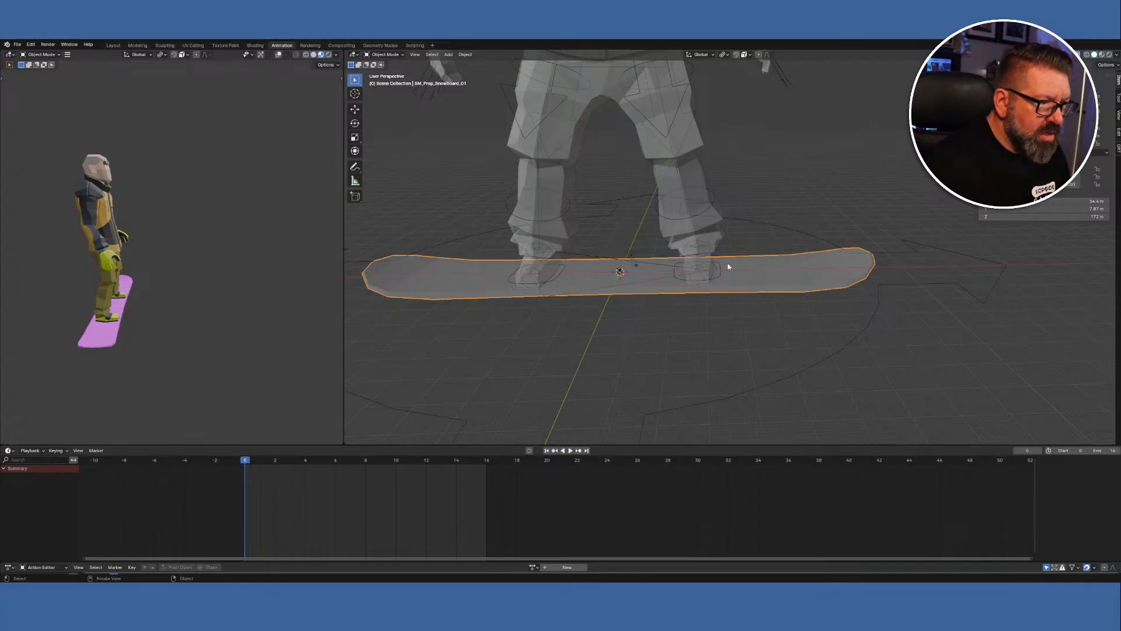
left_click(571, 257)
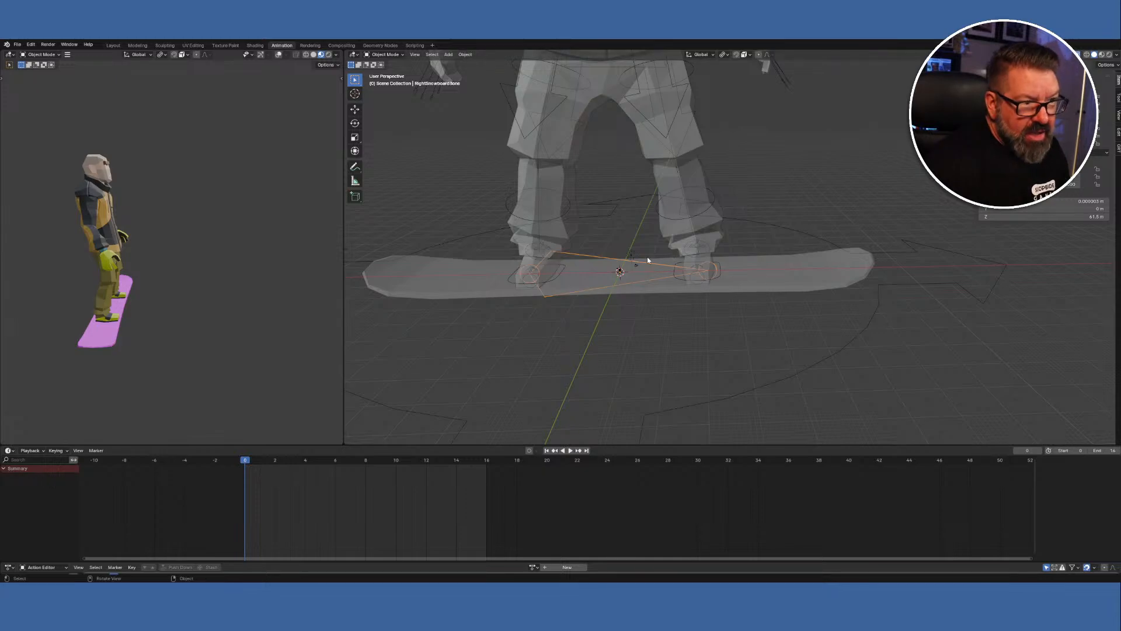
left_click(793, 283)
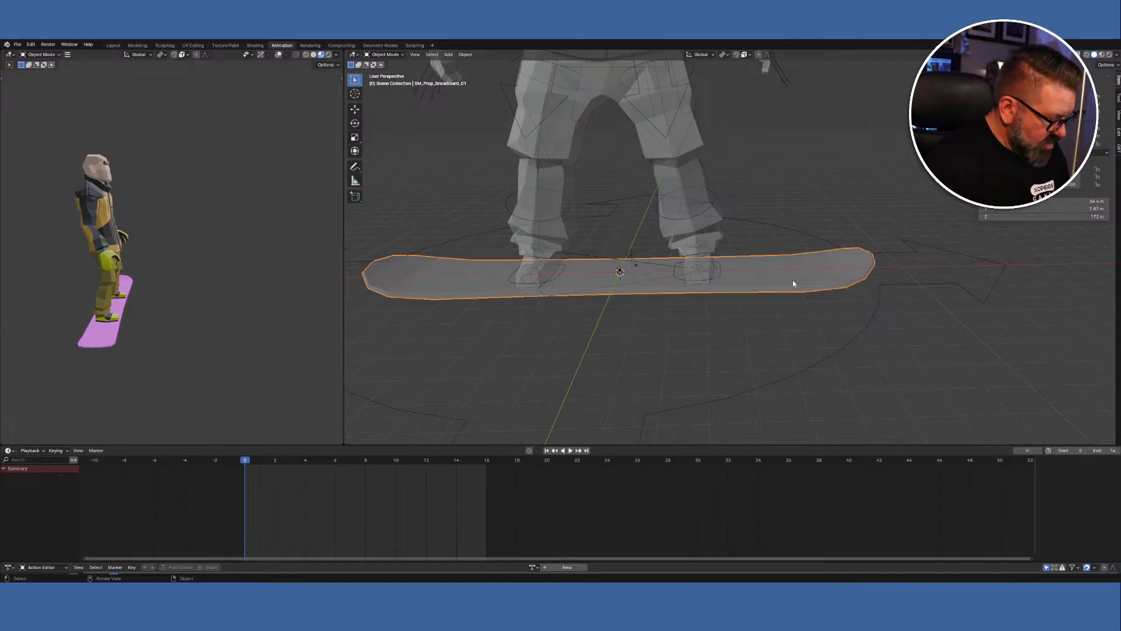
left_click(582, 255, "shift")
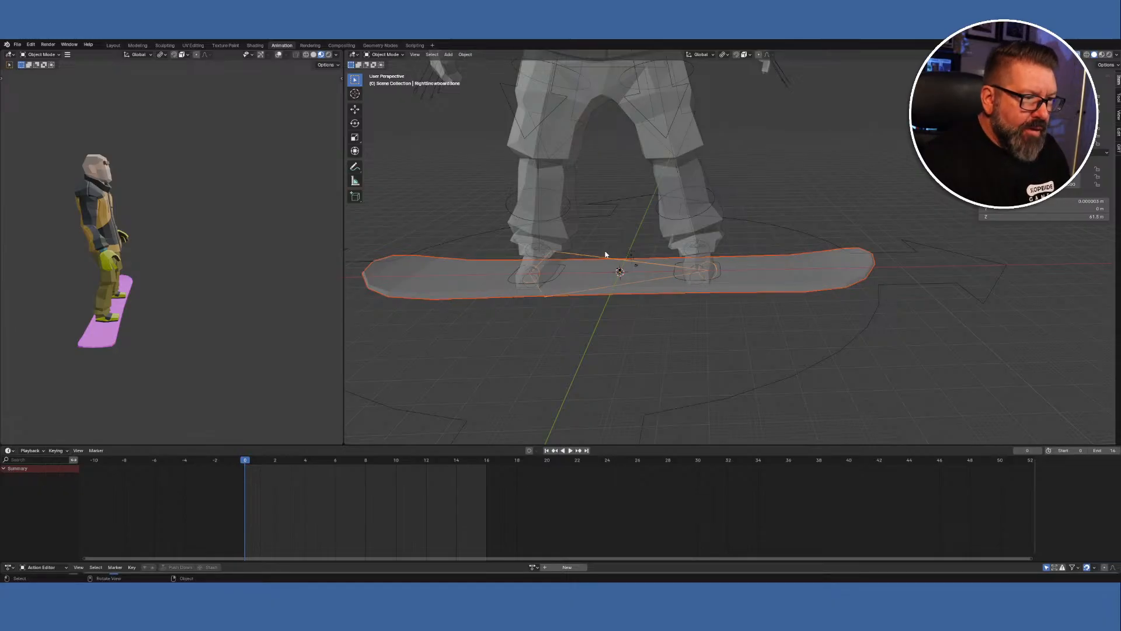
right_click(606, 254)
mouse_move(608, 253)
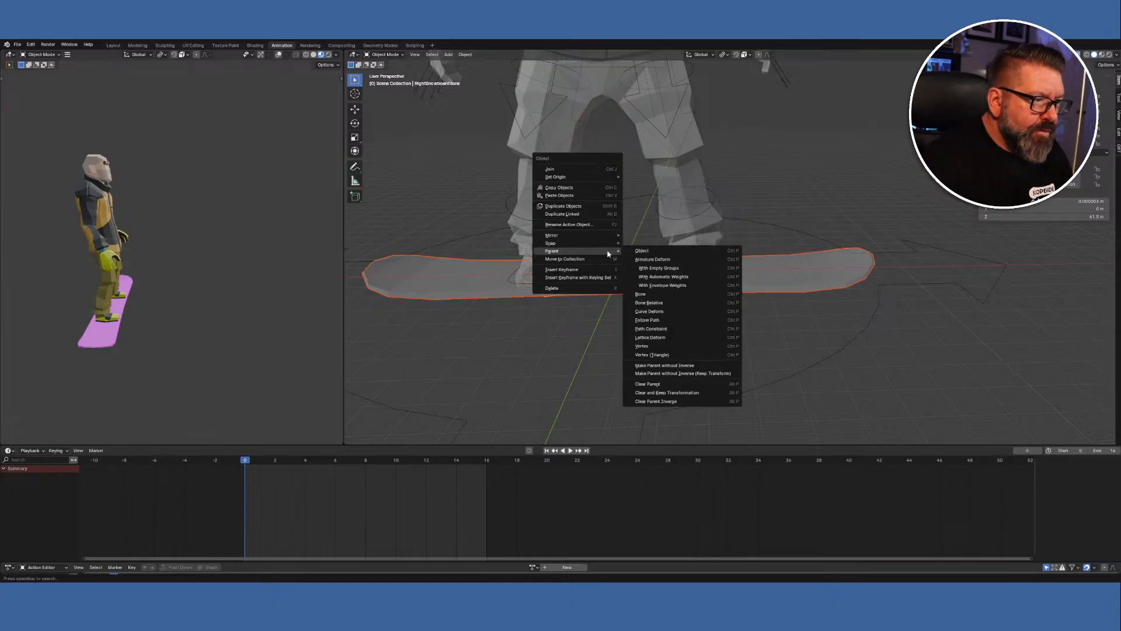
left_click(662, 295)
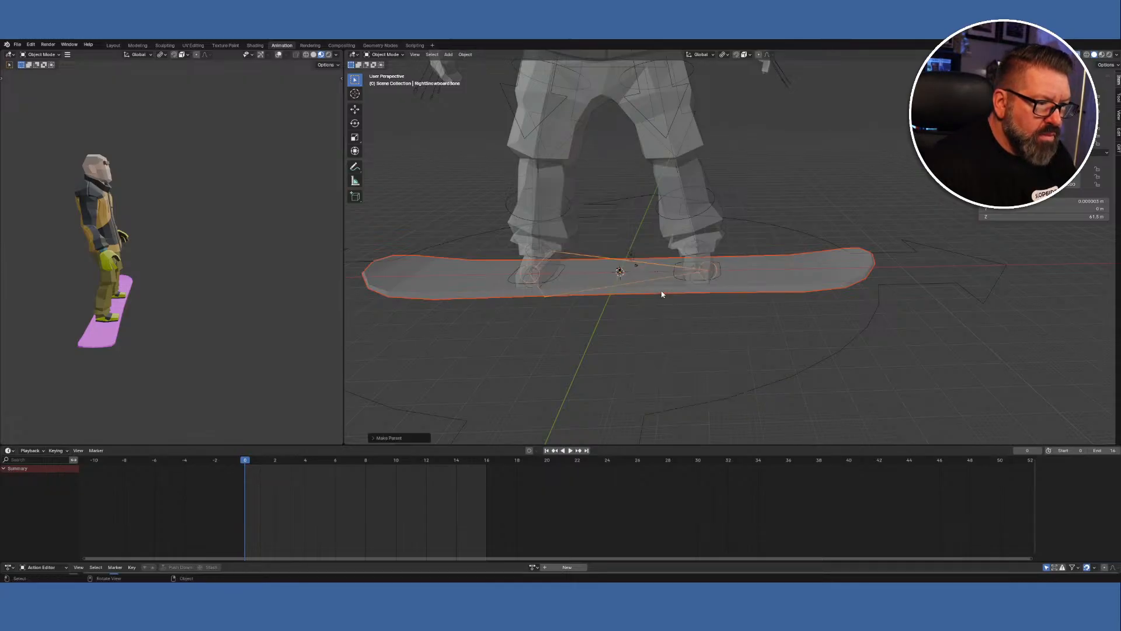
Turn off X-ray and bring the whole snowboarder and board into view with RightSnowboardBone selected.
left_click(892, 209)
left_click(819, 267)
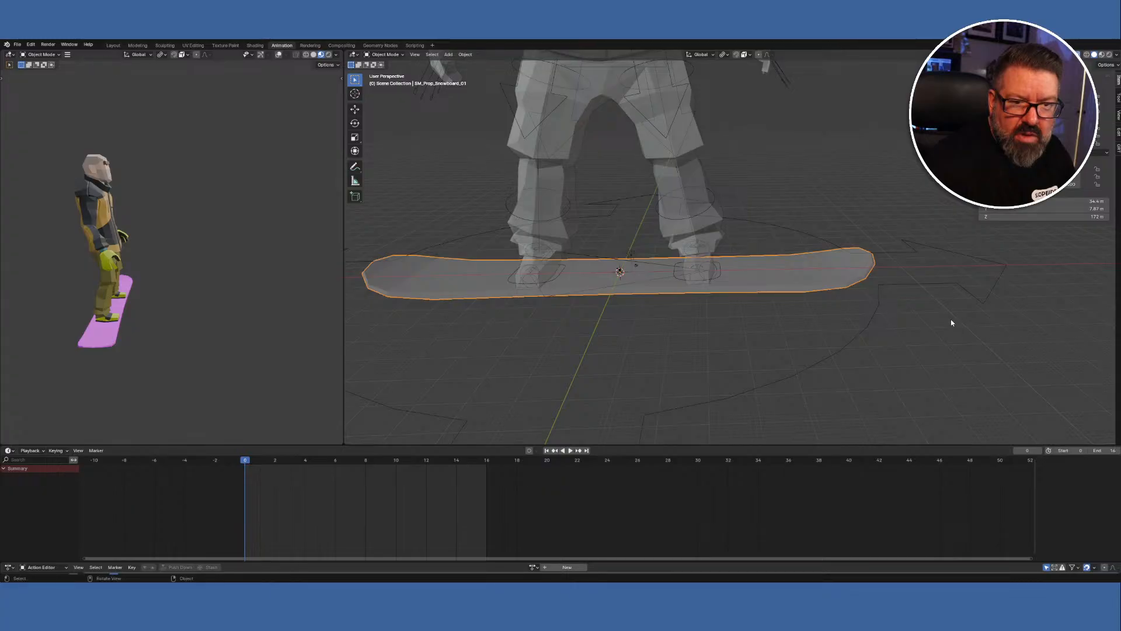
left_click(590, 257)
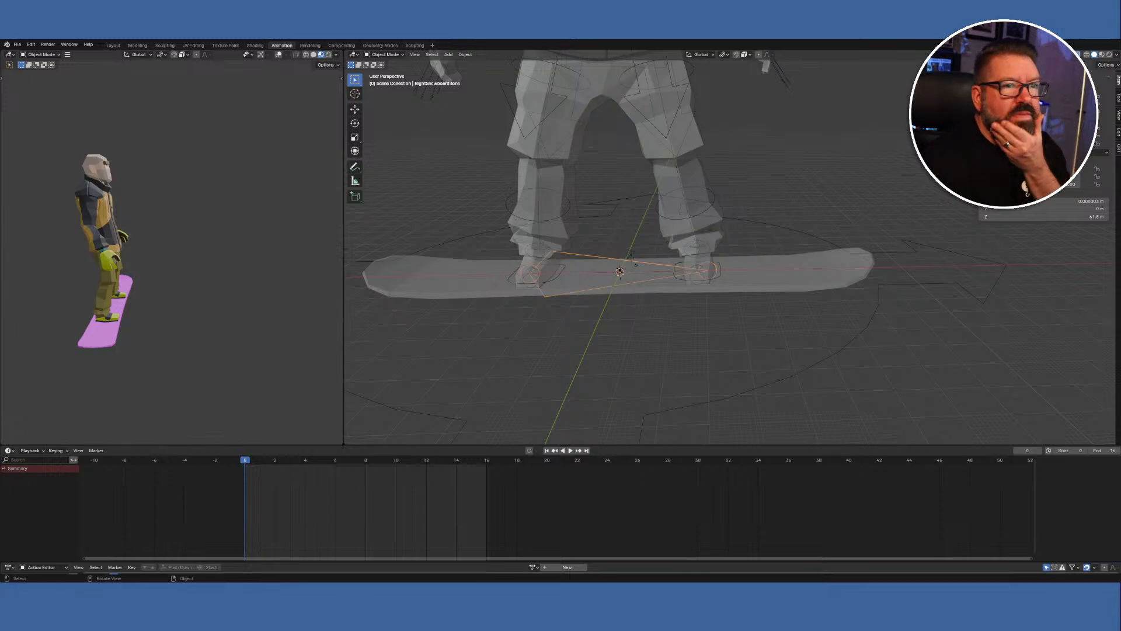
left_click(1076, 54)
scroll(612, 333, "down", 4)
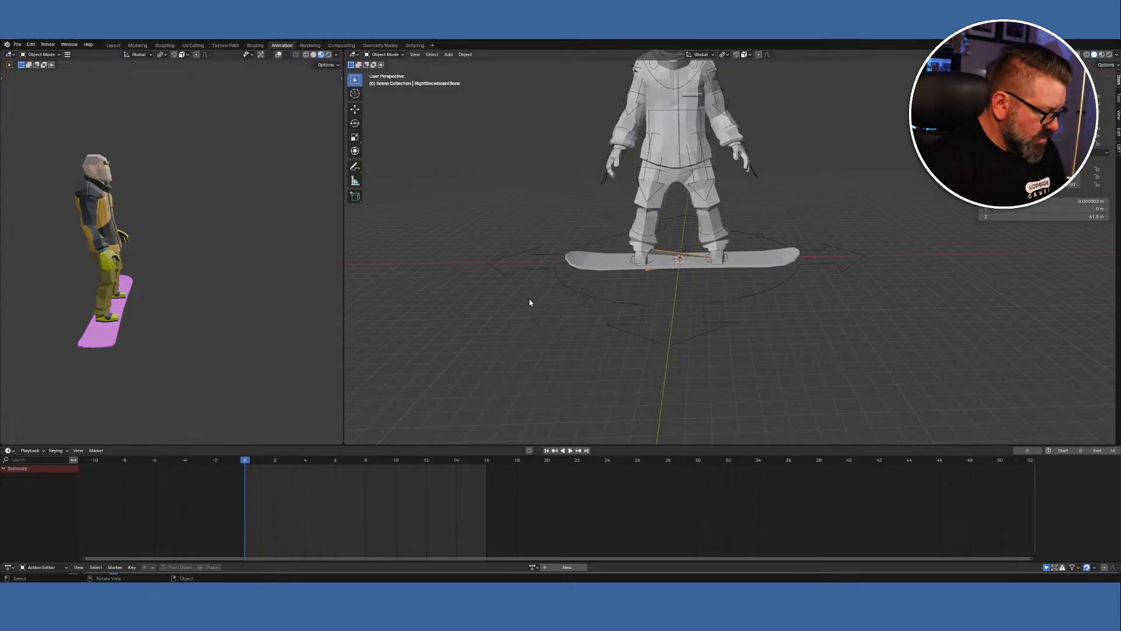
middle_click_drag(543, 170, 555, 287, "shift")
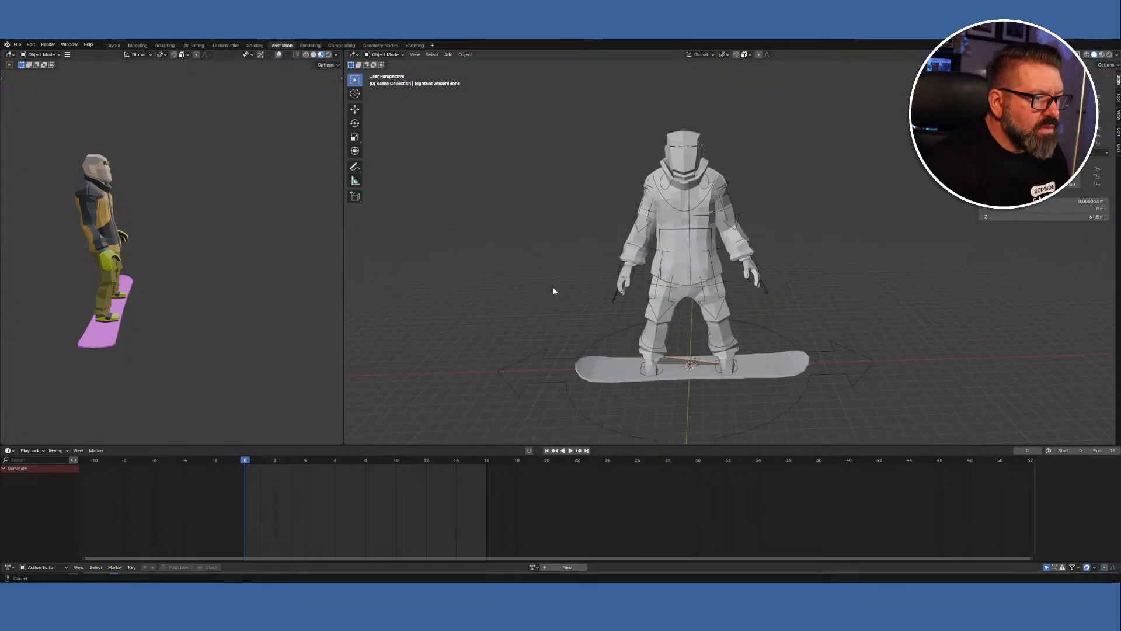
Put the snowboarder's character rig into Pose Mode and select all of its bones.
left_click(399, 56)
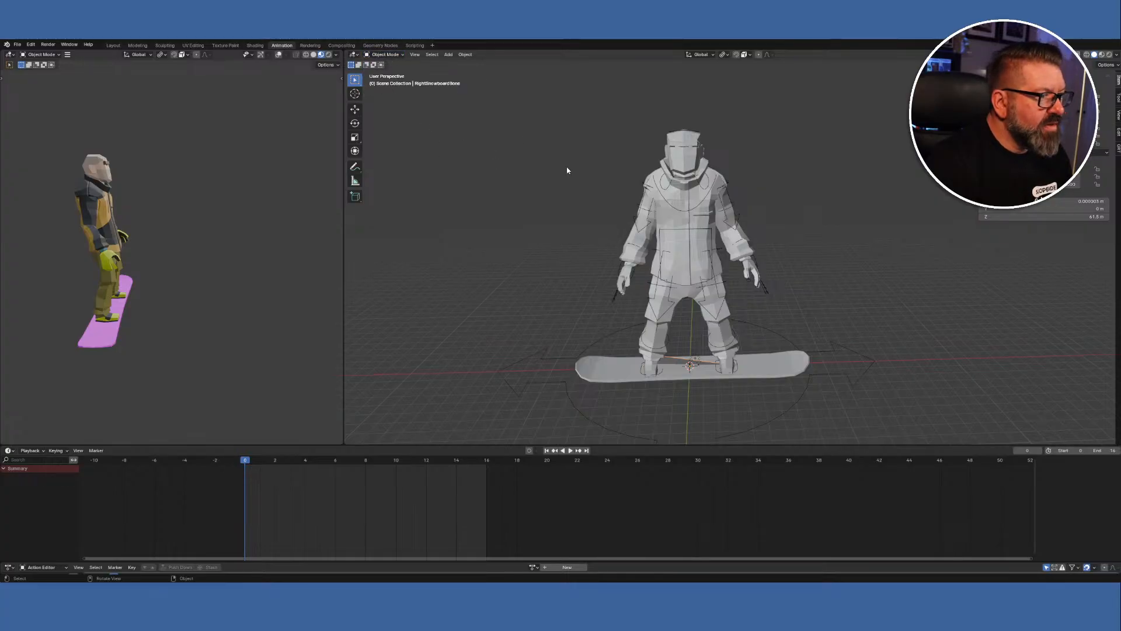
left_click(664, 193)
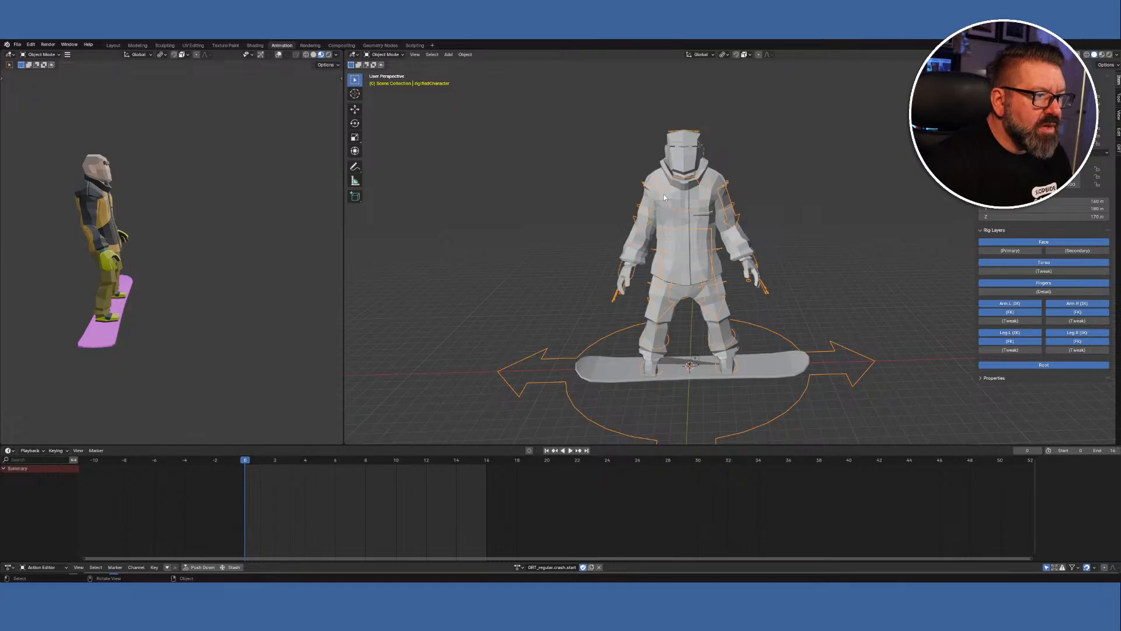
left_click(387, 54)
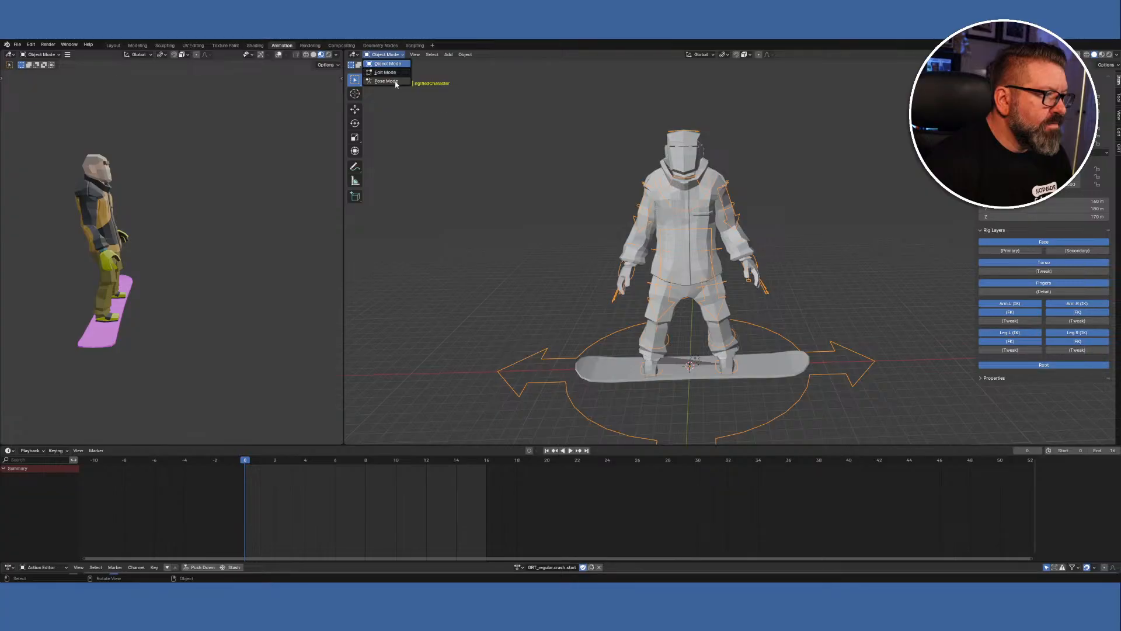
left_click(385, 81)
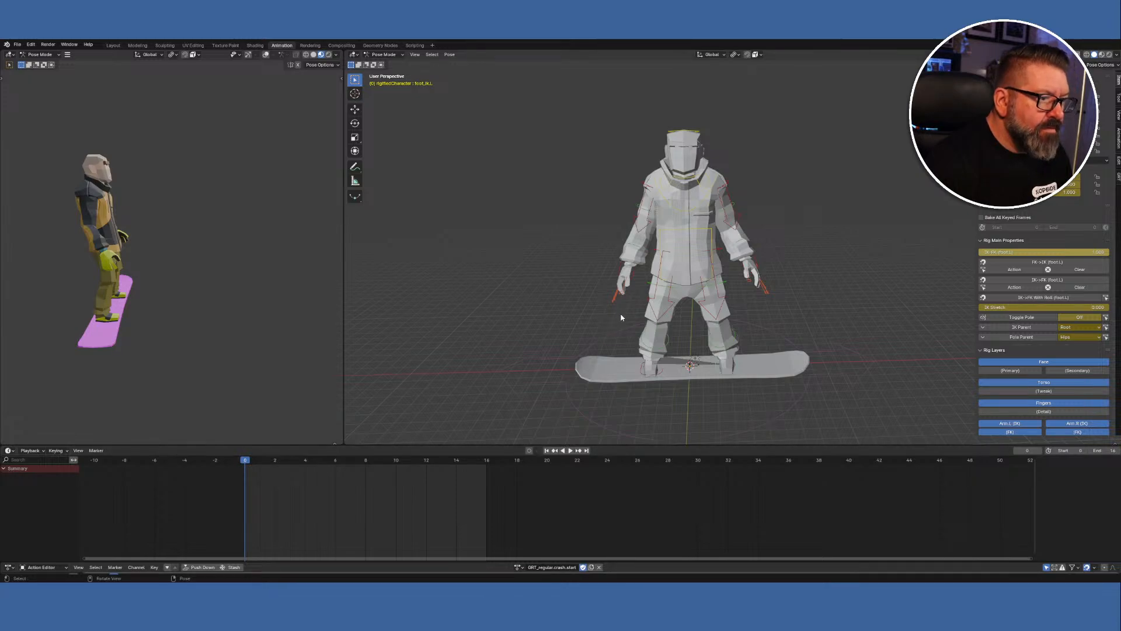
key("a")
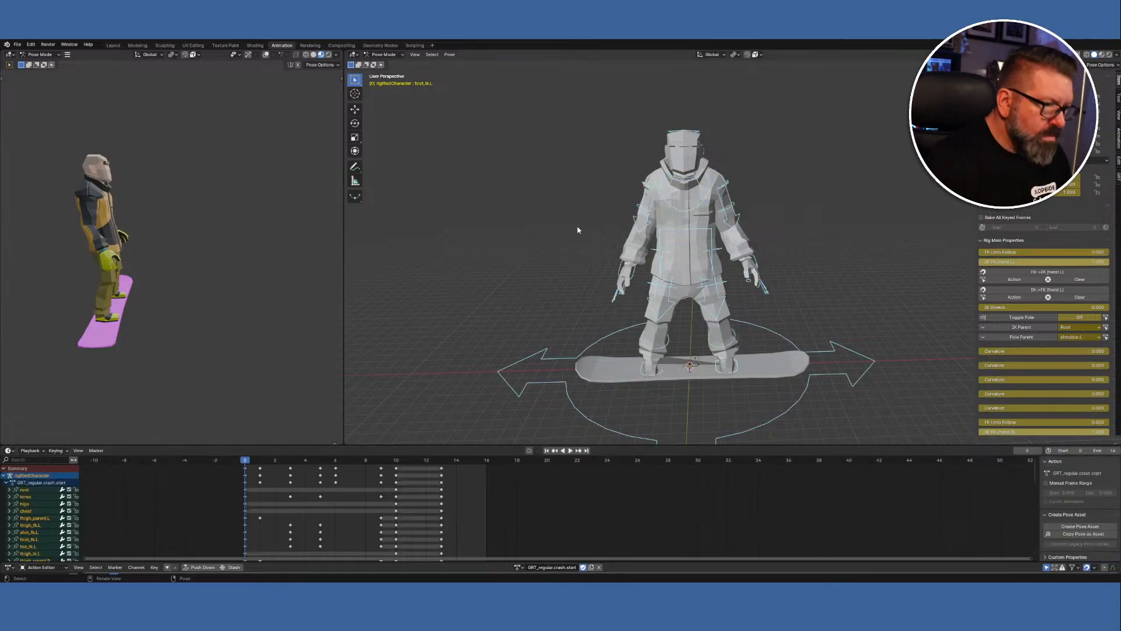
key("space")
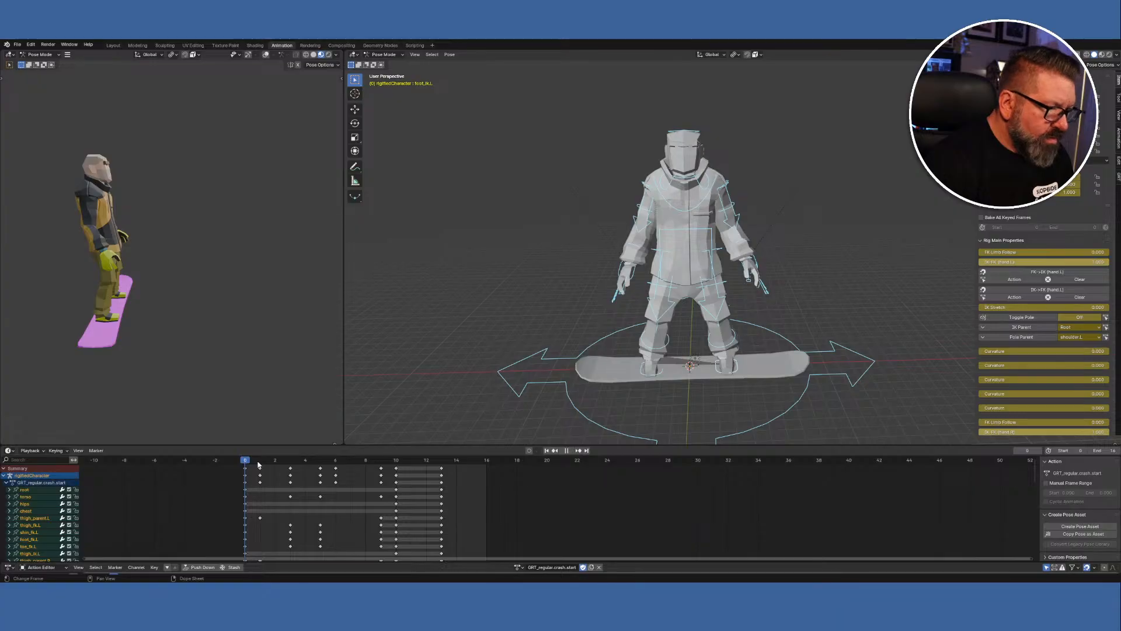
key("Escape")
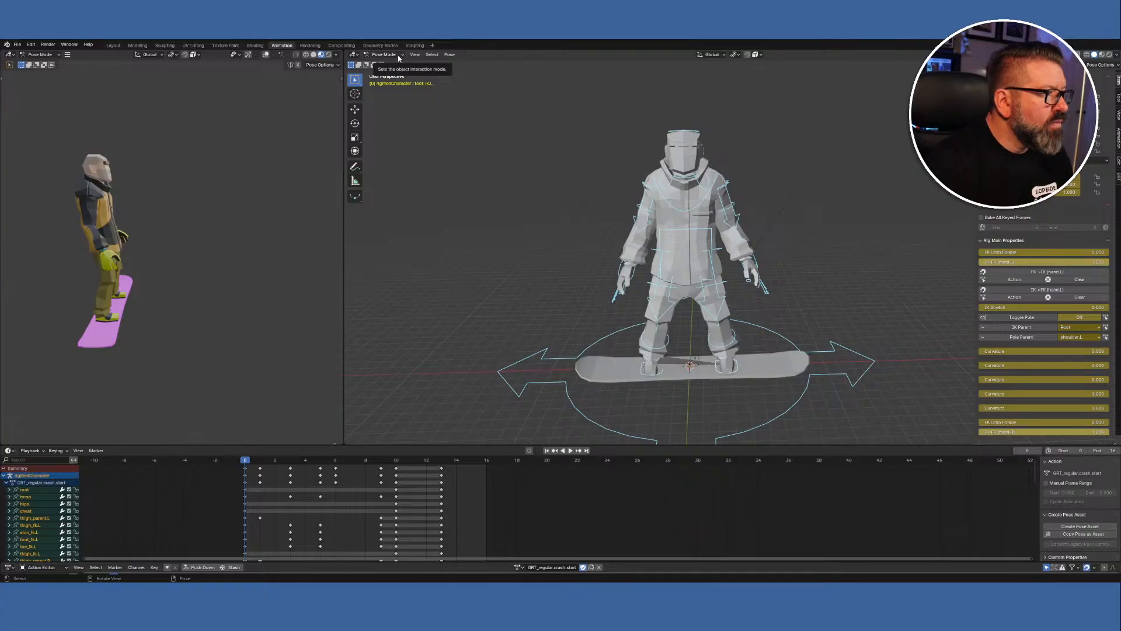
Assign the GRT_regular.rocketAir.start action to the character rig and play it through, stopping at frame 12.
left_click(517, 567)
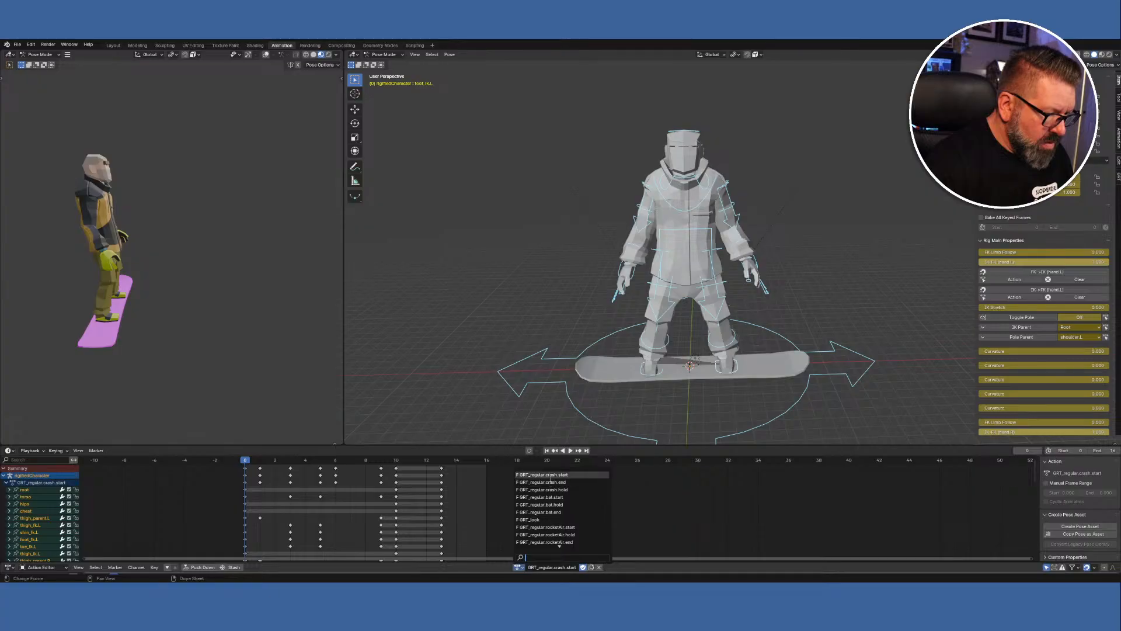
left_click(548, 527)
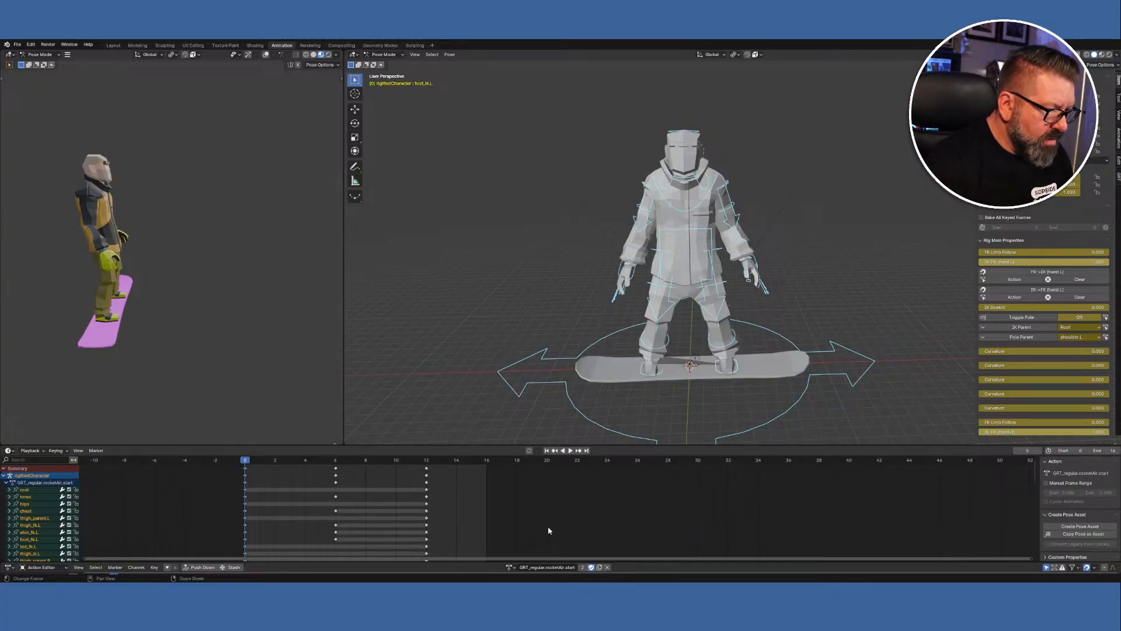
key("space")
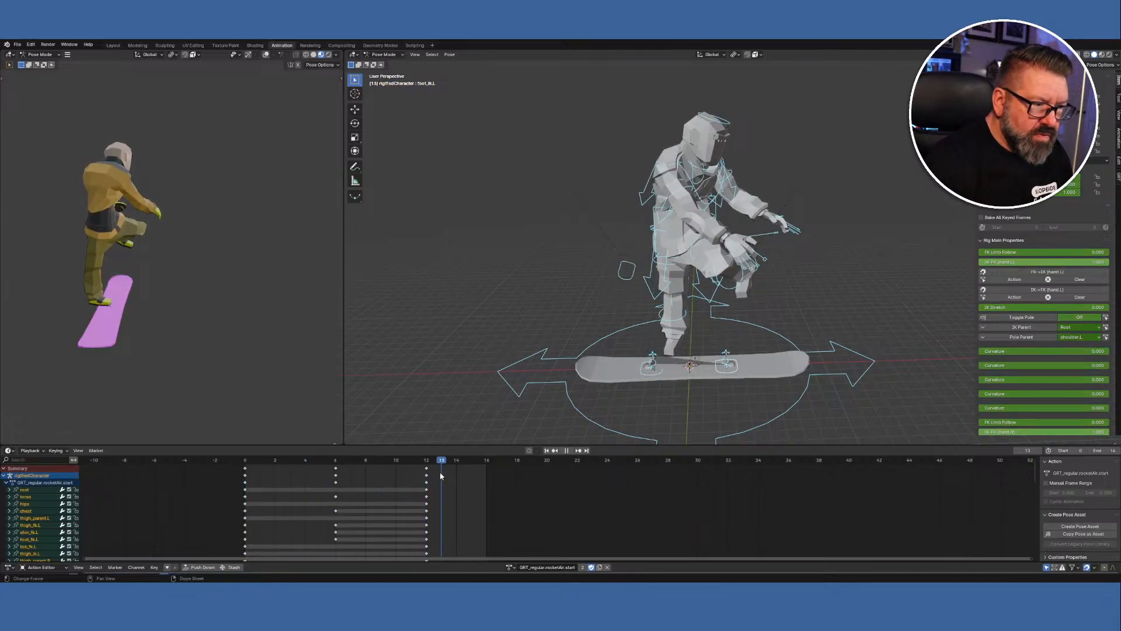
key("space")
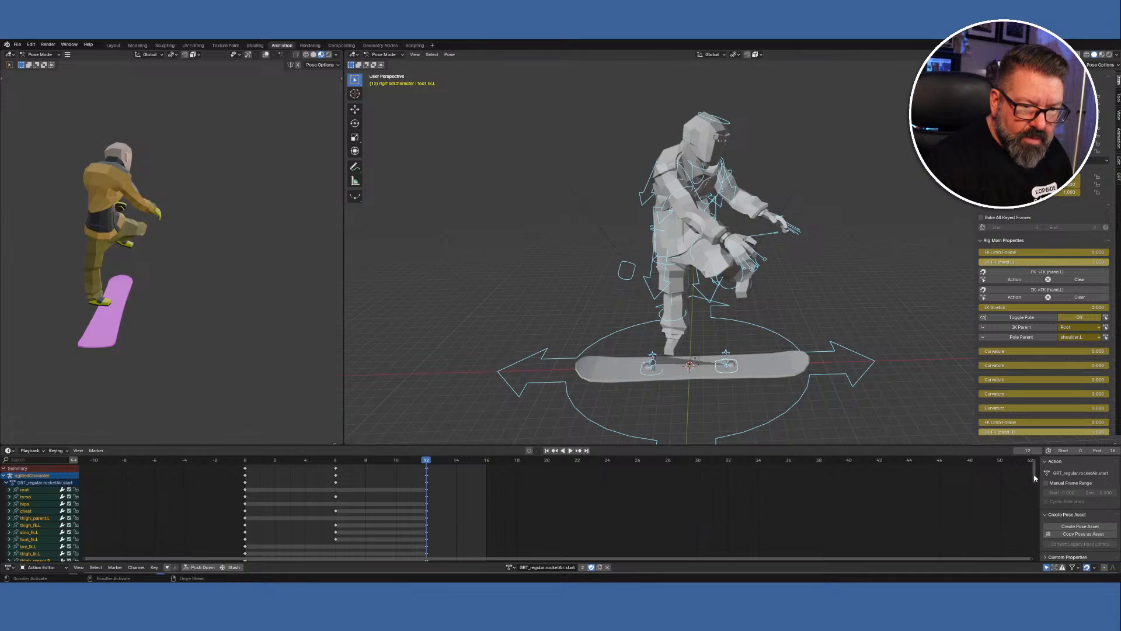
mouse_move(1035, 471)
left_mouse_down()
mouse_move(1041, 547)
mouse_move(1030, 465)
left_mouse_up()
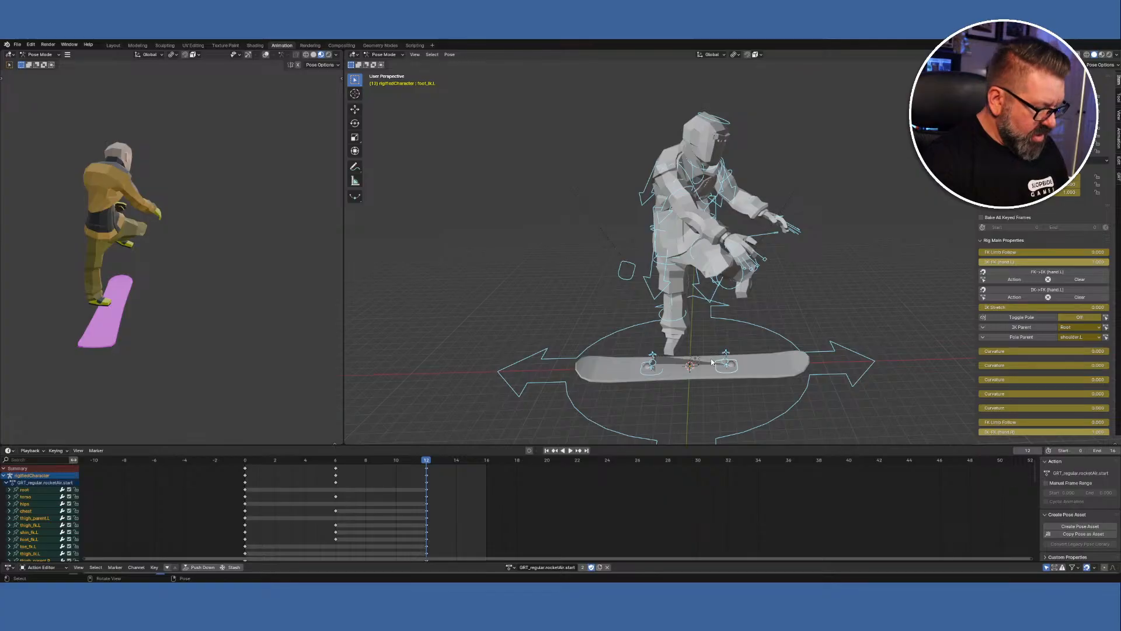
Switch from the character rig to the RightSnowboardBone armature, enter Pose Mode and select its bone.
left_click(401, 55)
left_click(400, 62)
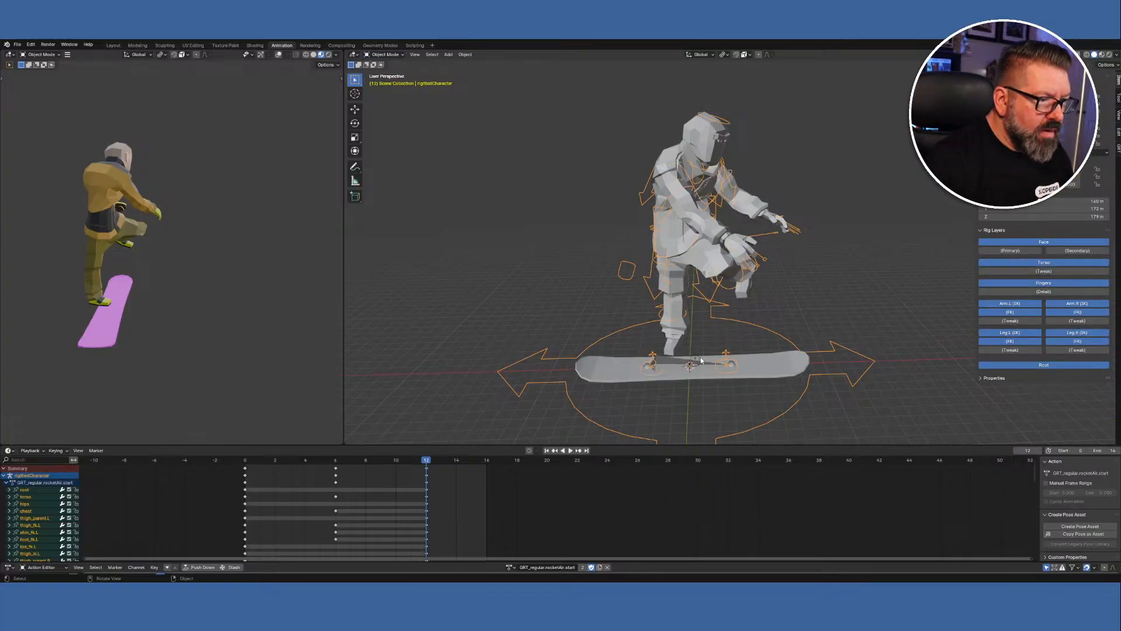
left_click(670, 363)
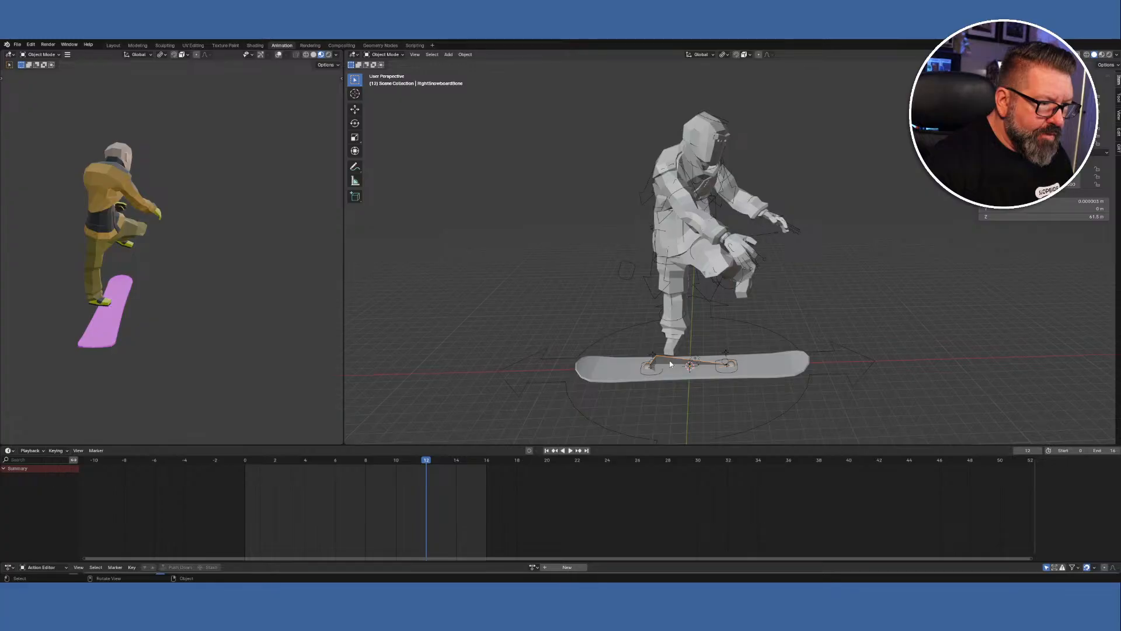
left_click(400, 55)
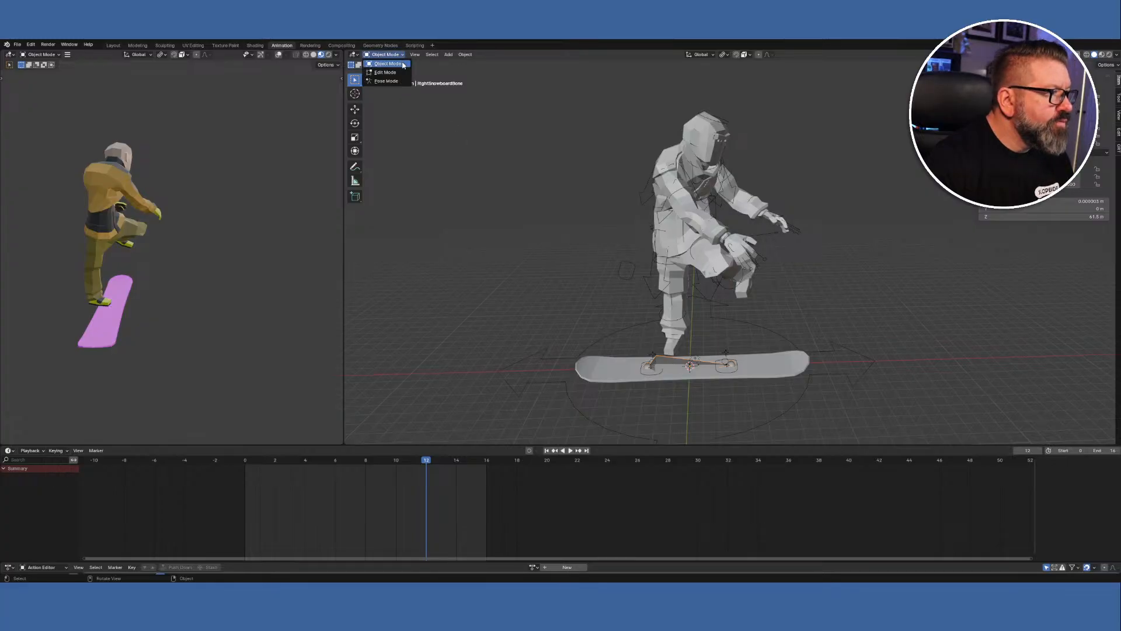
left_click(399, 83)
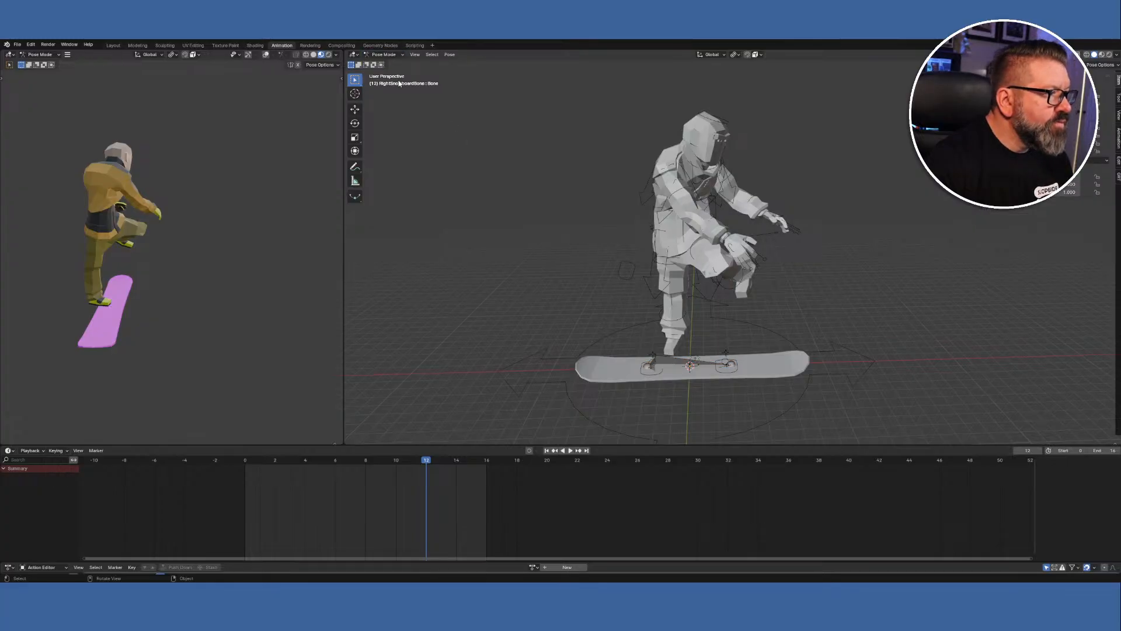
left_click(666, 365)
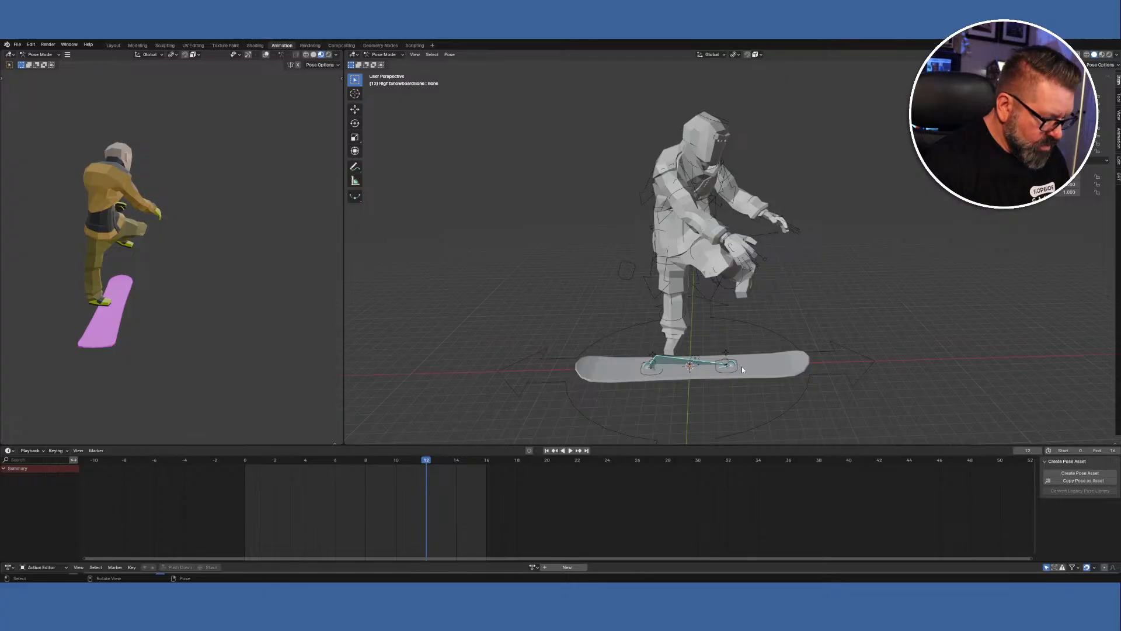
Raise the snowboard's bone straight up along global Z until the board is level with the snowboarder's raised foot.
key("g")
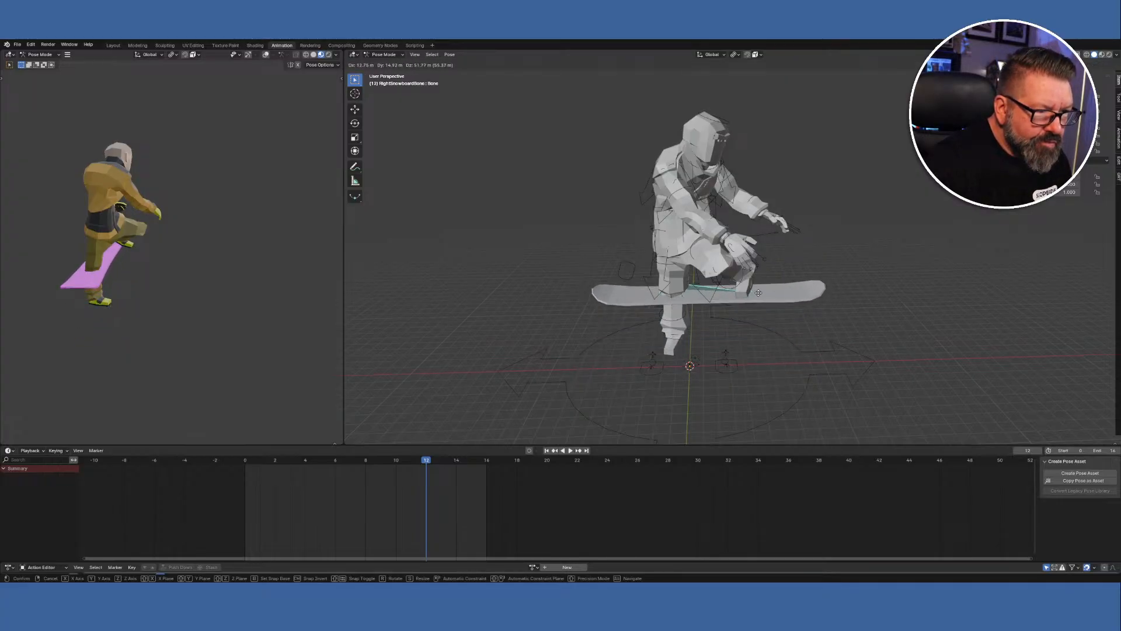
right_click(758, 291)
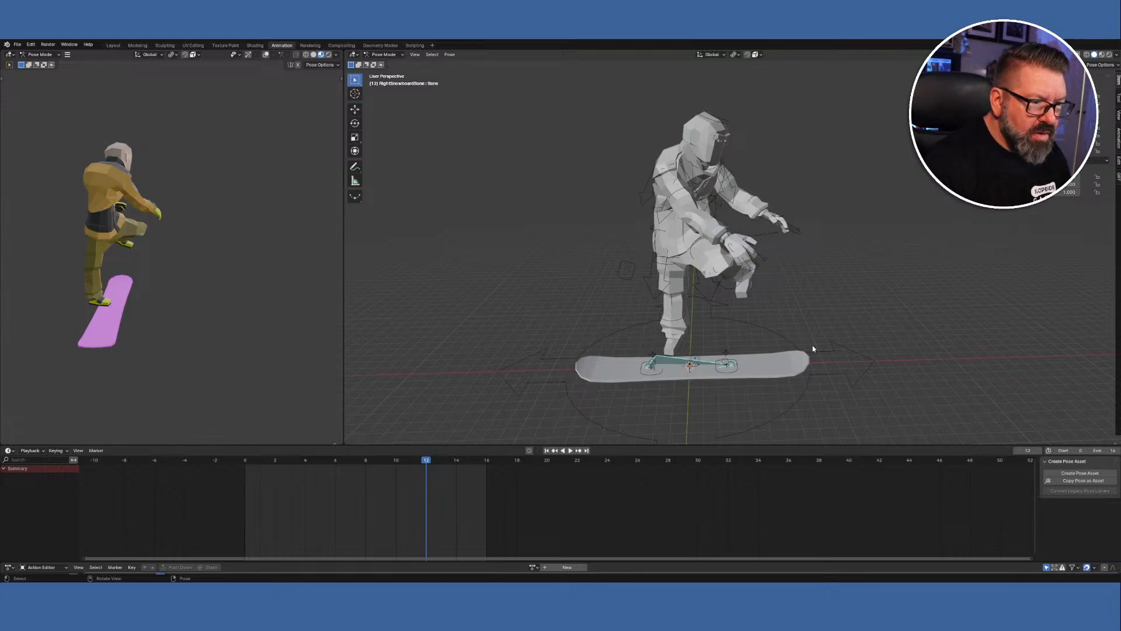
key("g")
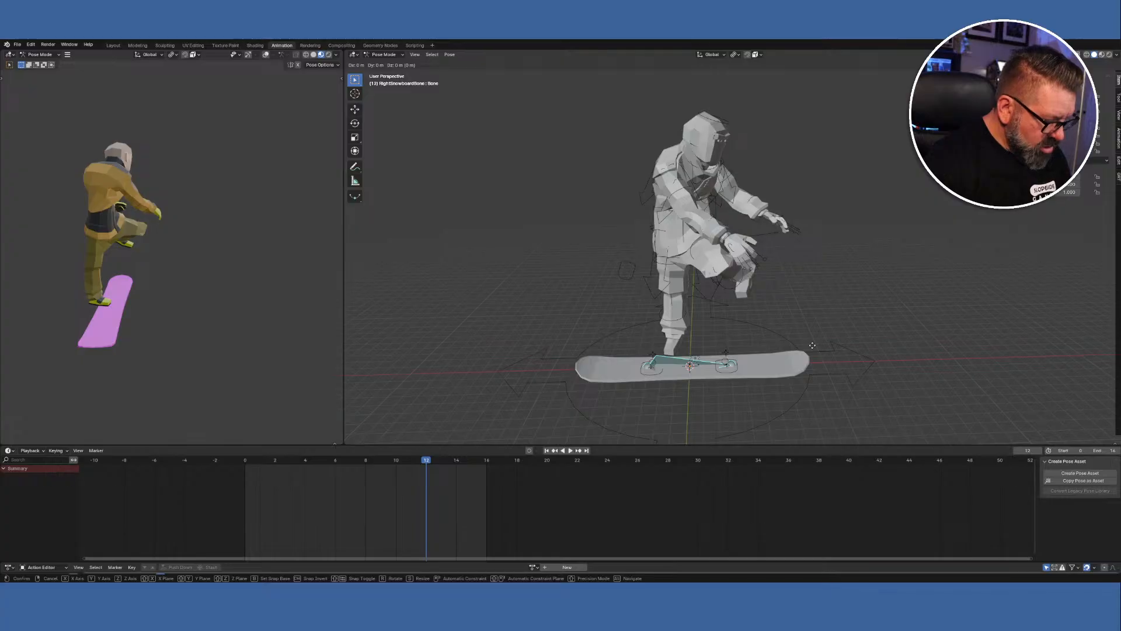
key("z")
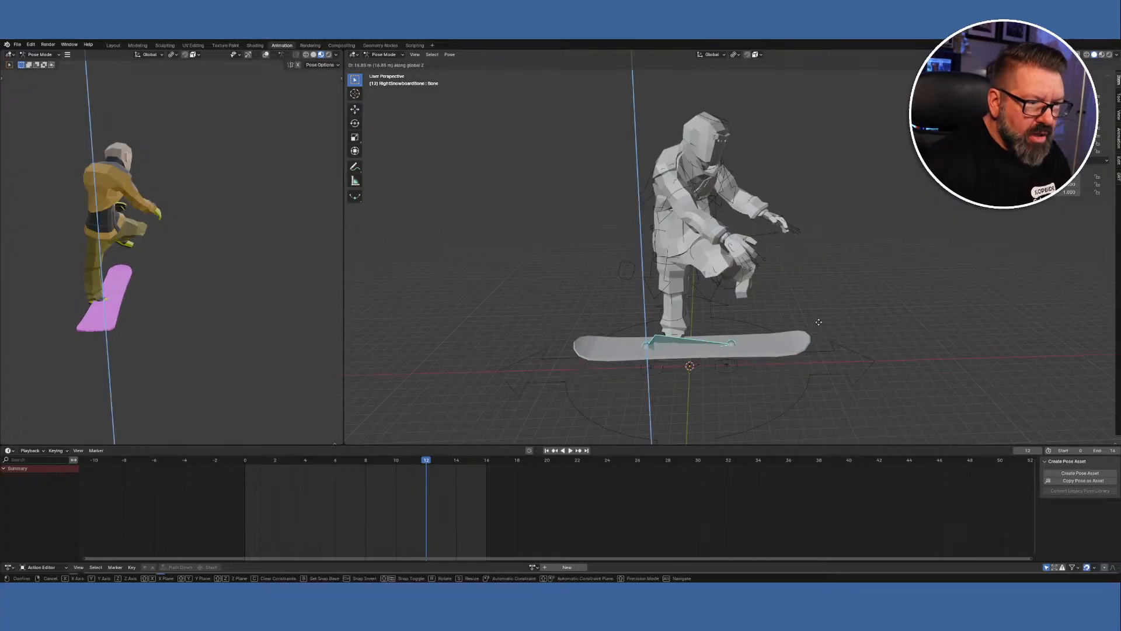
left_click(809, 271)
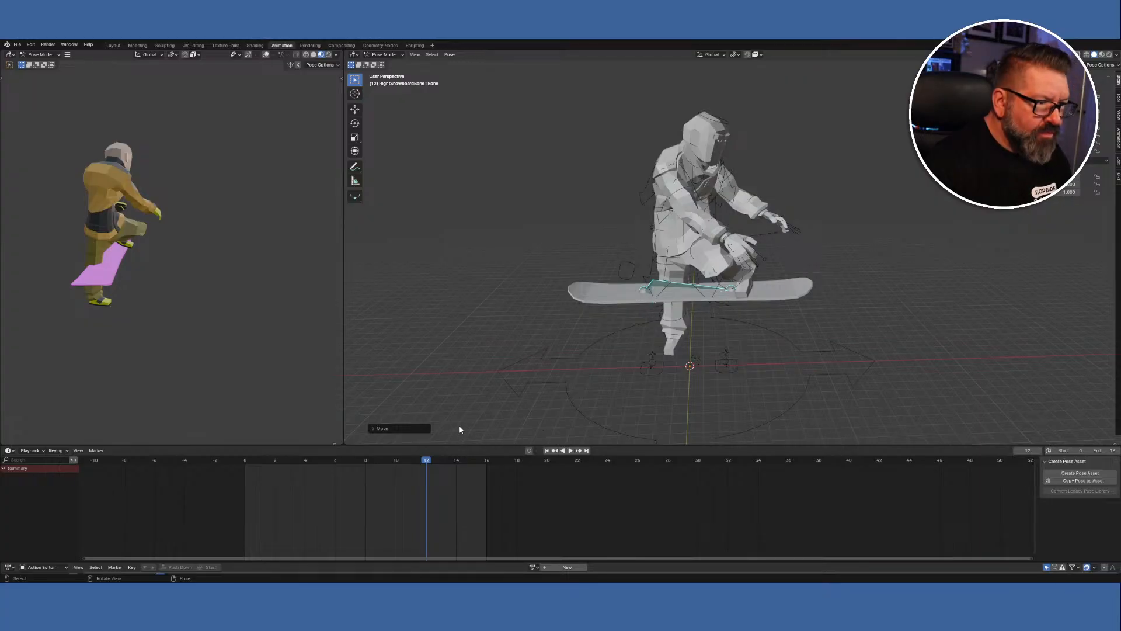
Tilt the board's bone steeply about global Y toward the raised foot and lower it about 44 m along global Z.
key("r")
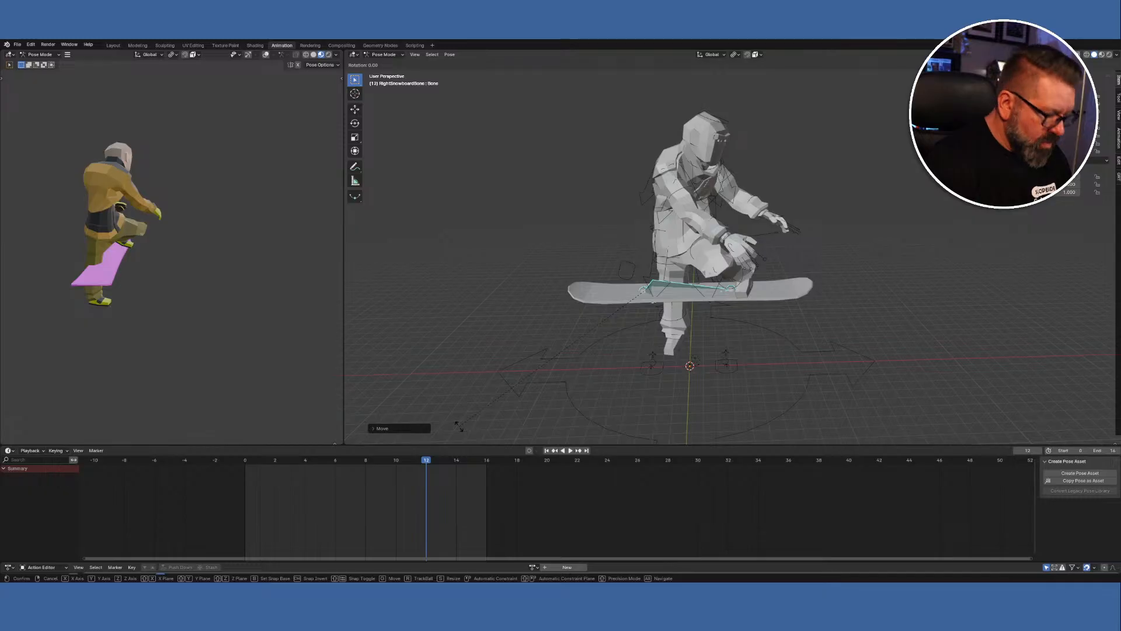
key("y")
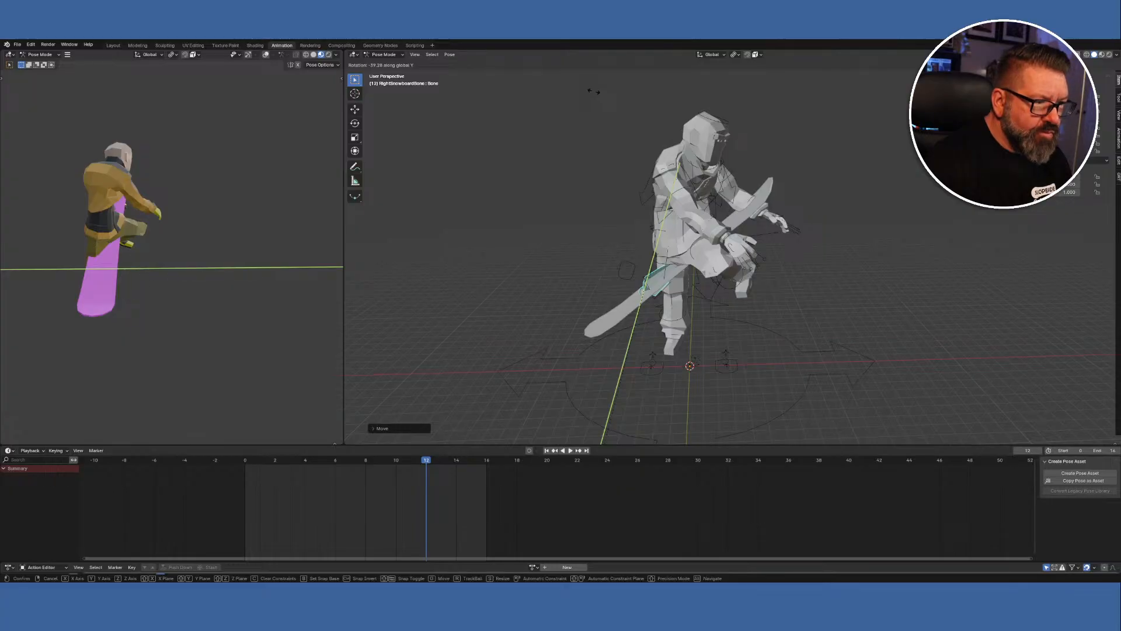
left_click(594, 92)
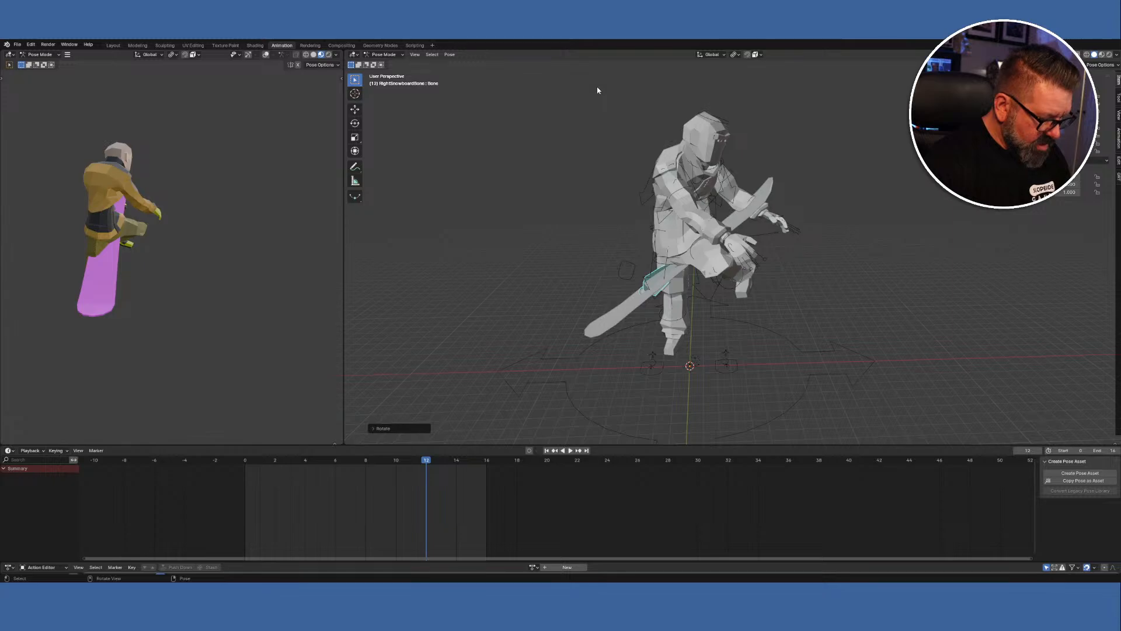
key("g")
key("z")
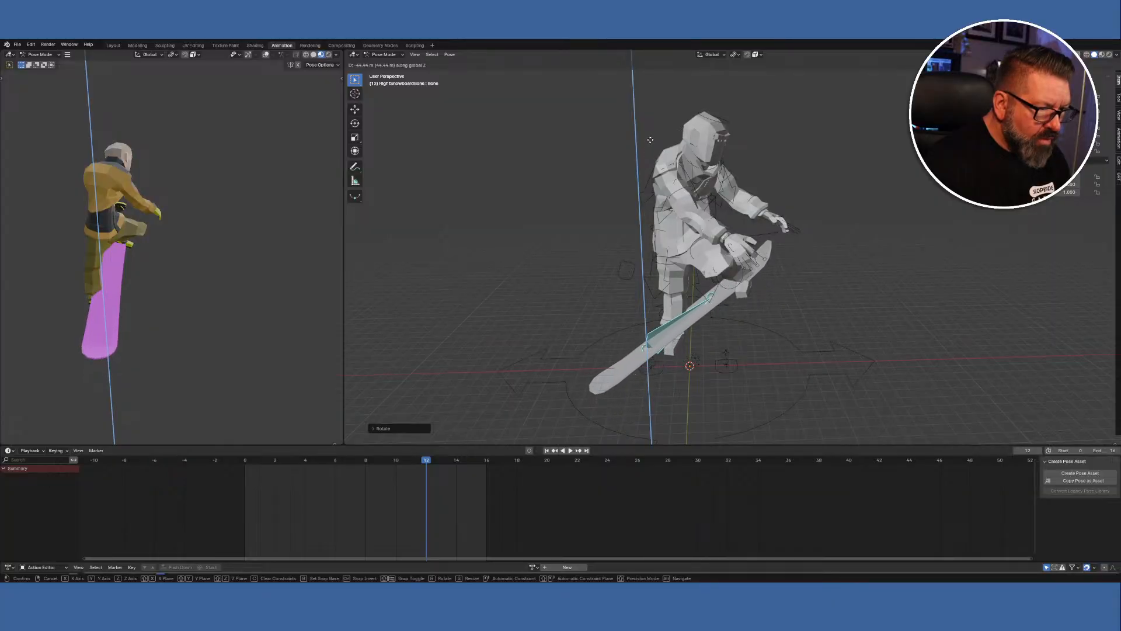
left_click(650, 140)
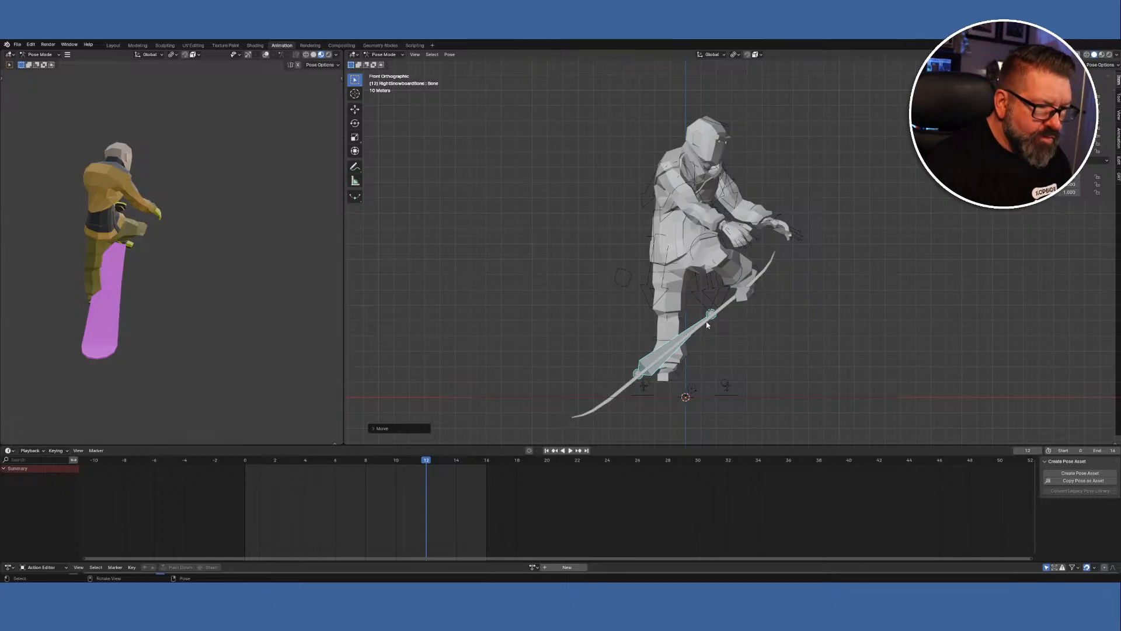
In front view, shift the board's bone about 25 m along global X toward the raised foot, adjusting its height along global Z.
key("g")
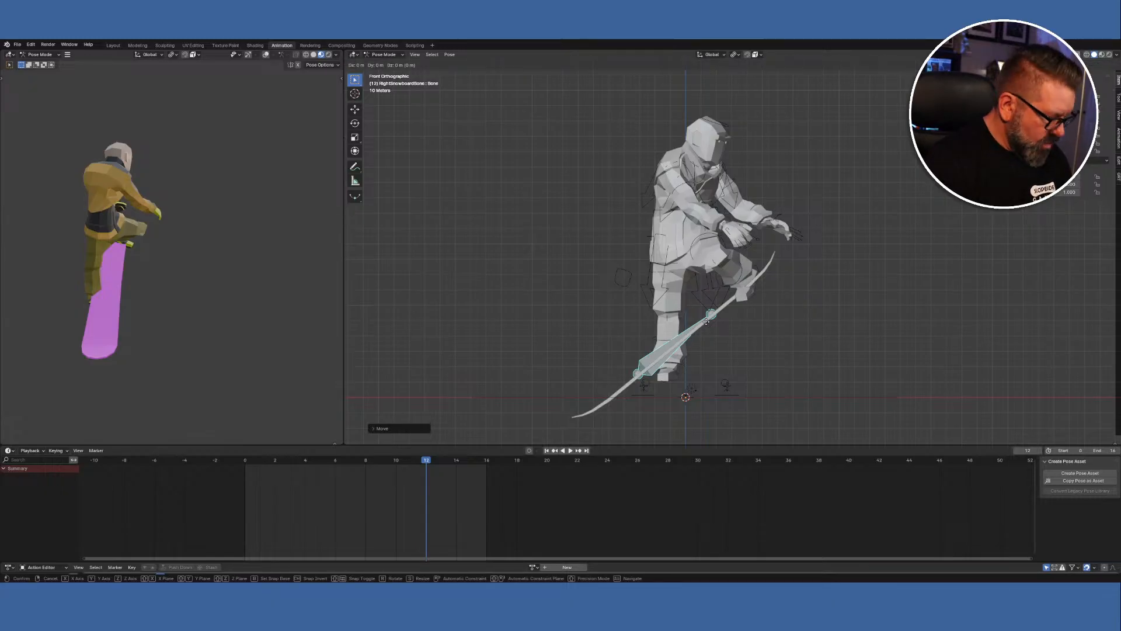
key("z")
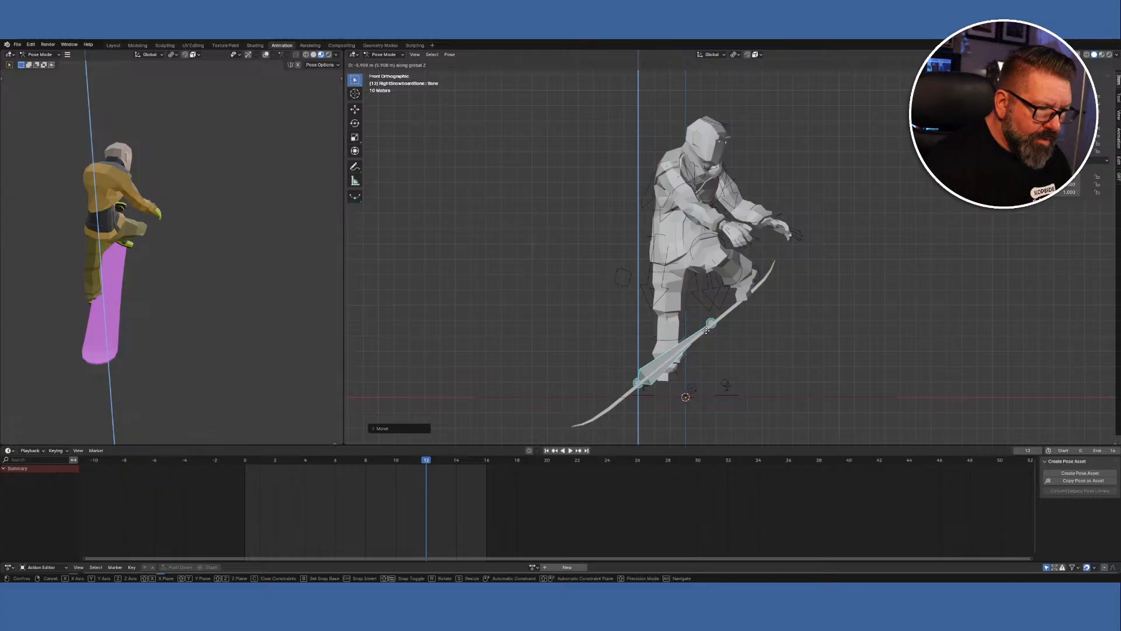
left_click(706, 331)
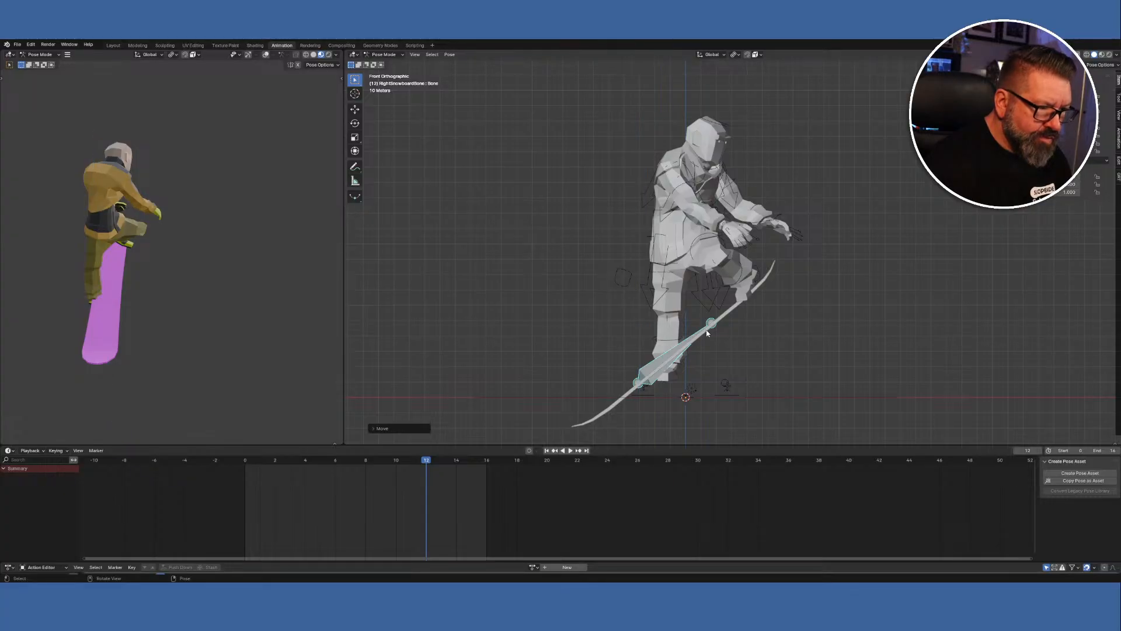
key("g")
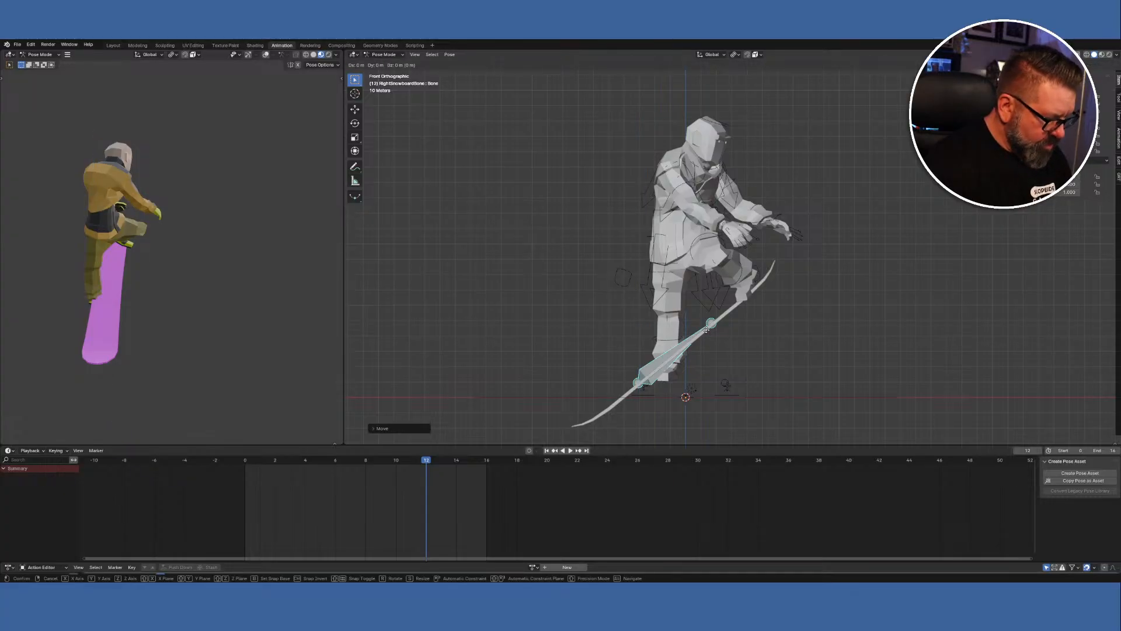
key("x")
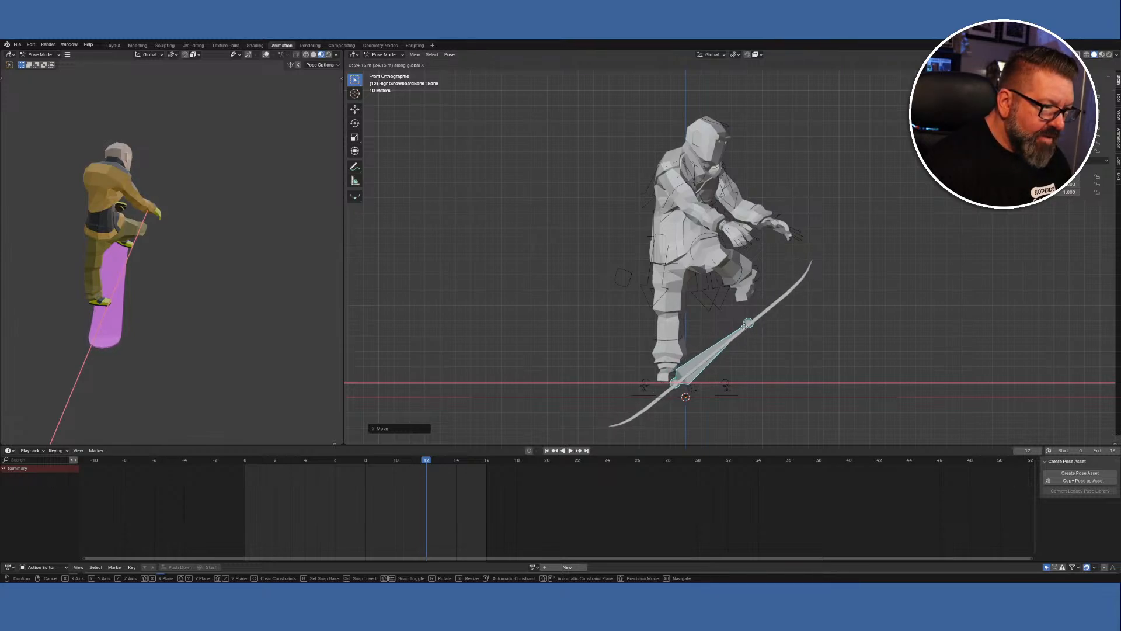
left_click(746, 327)
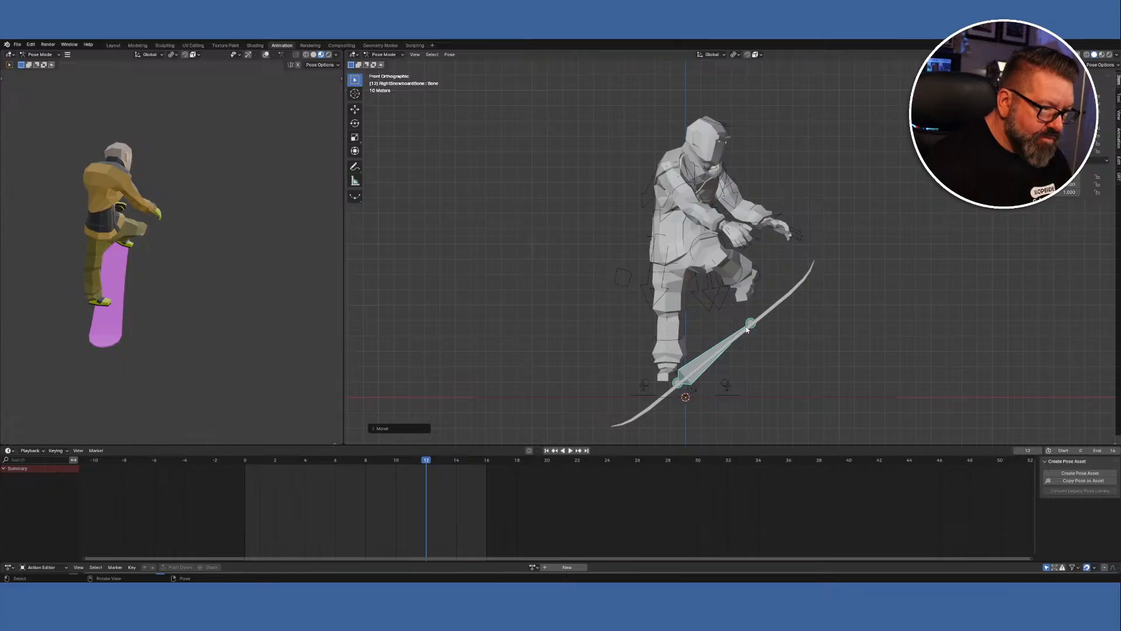
key("g")
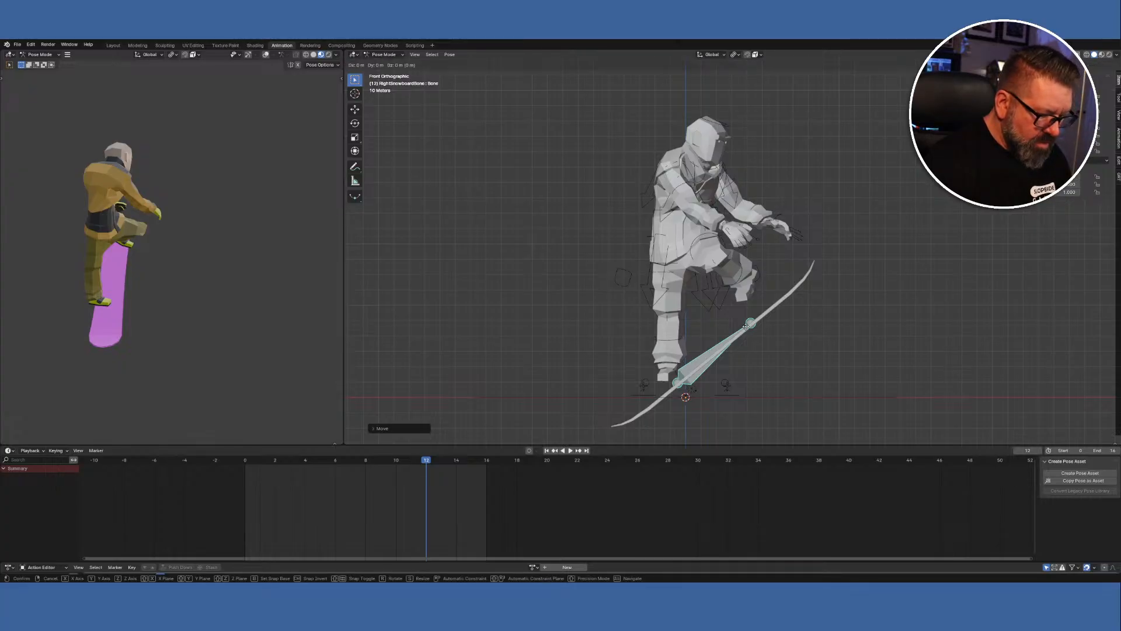
key("z")
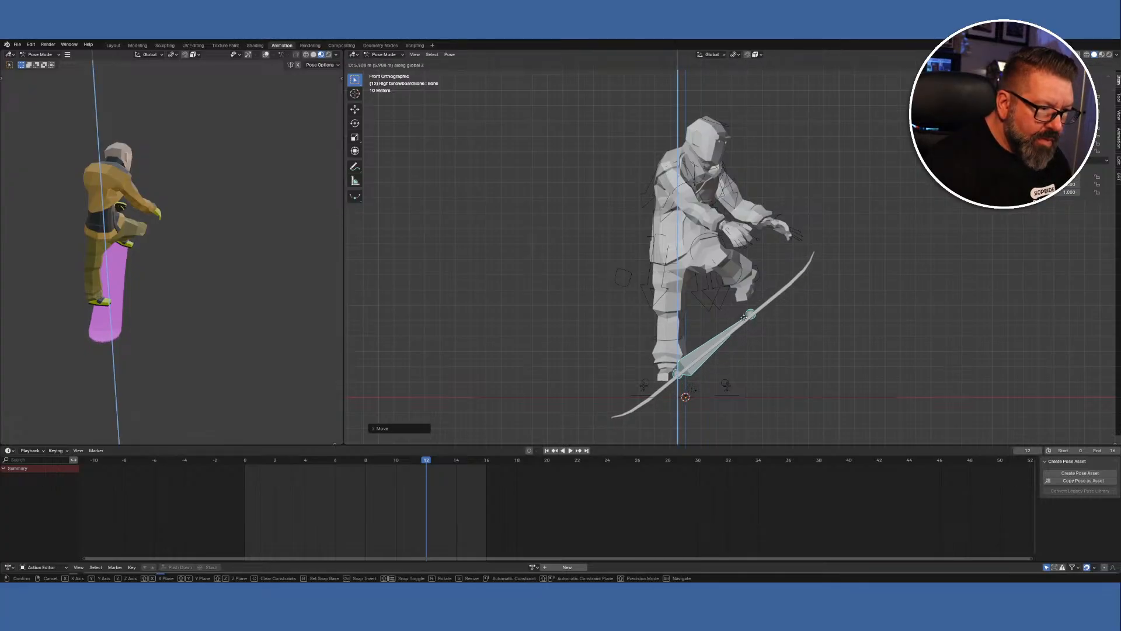
left_click(745, 318)
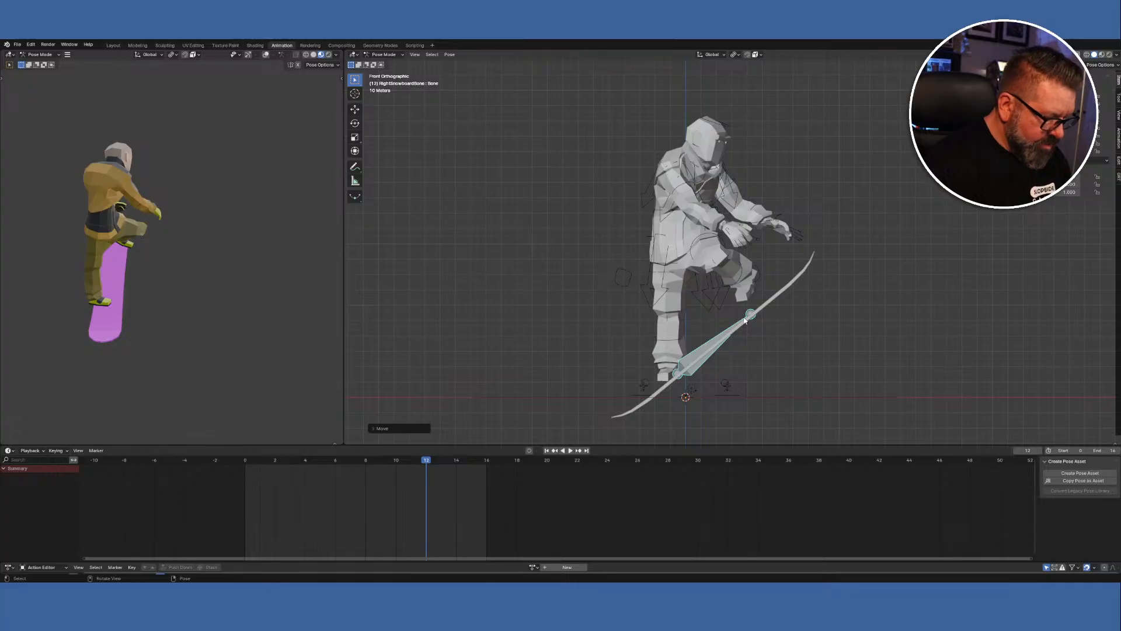
Rotate the board's bone about 5° more about global Y and raise it slightly along global Z to meet both feet.
key("r")
key("y")
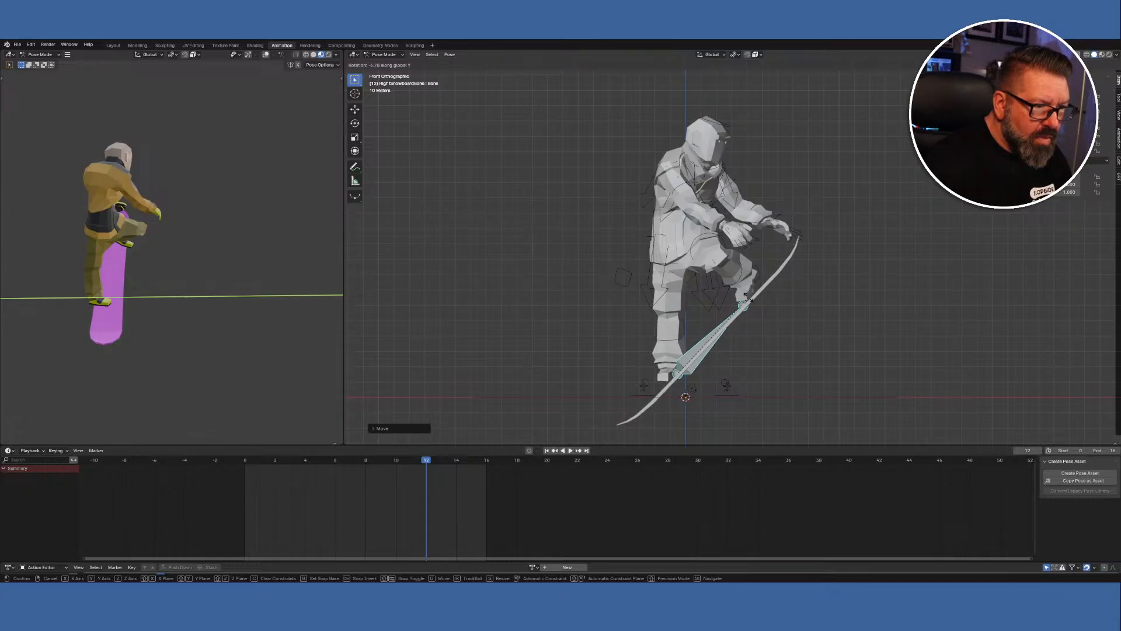
left_click(747, 298)
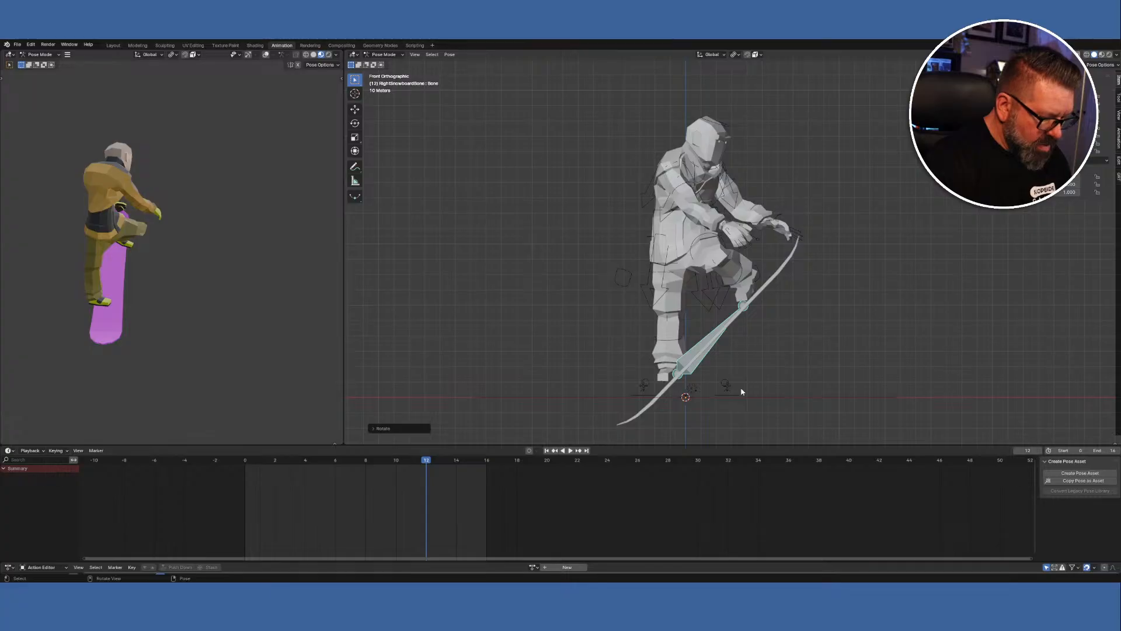
key("g")
key("z")
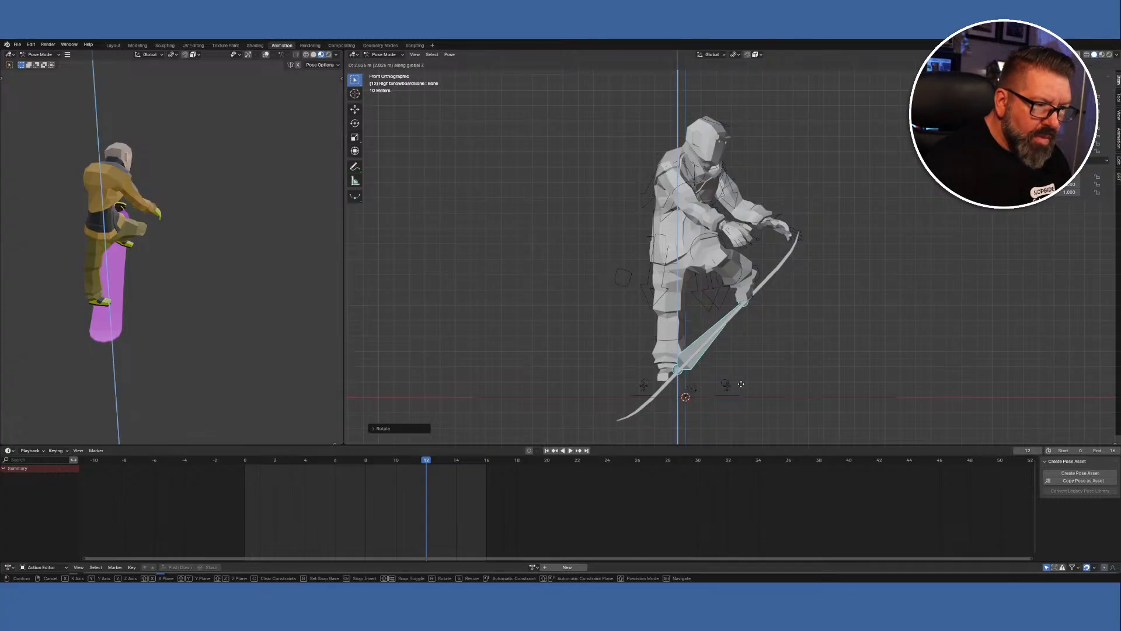
left_click(741, 380)
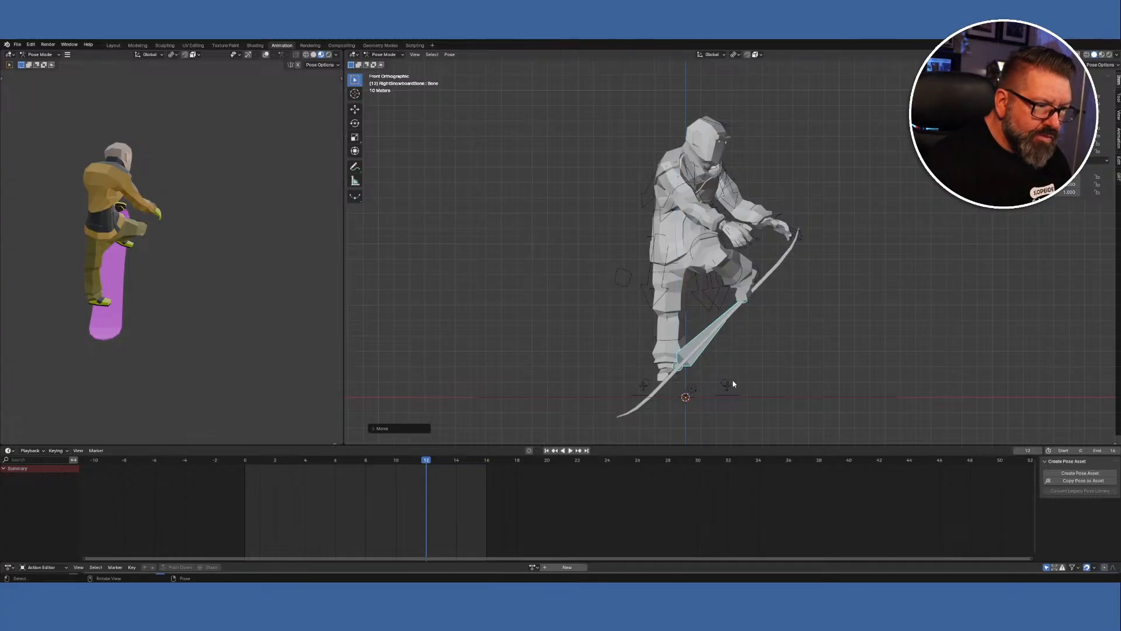
Viewed from the board's underside, rotate the bone to align the board under both feet and shift it slightly along global Y.
right_click(173, 289)
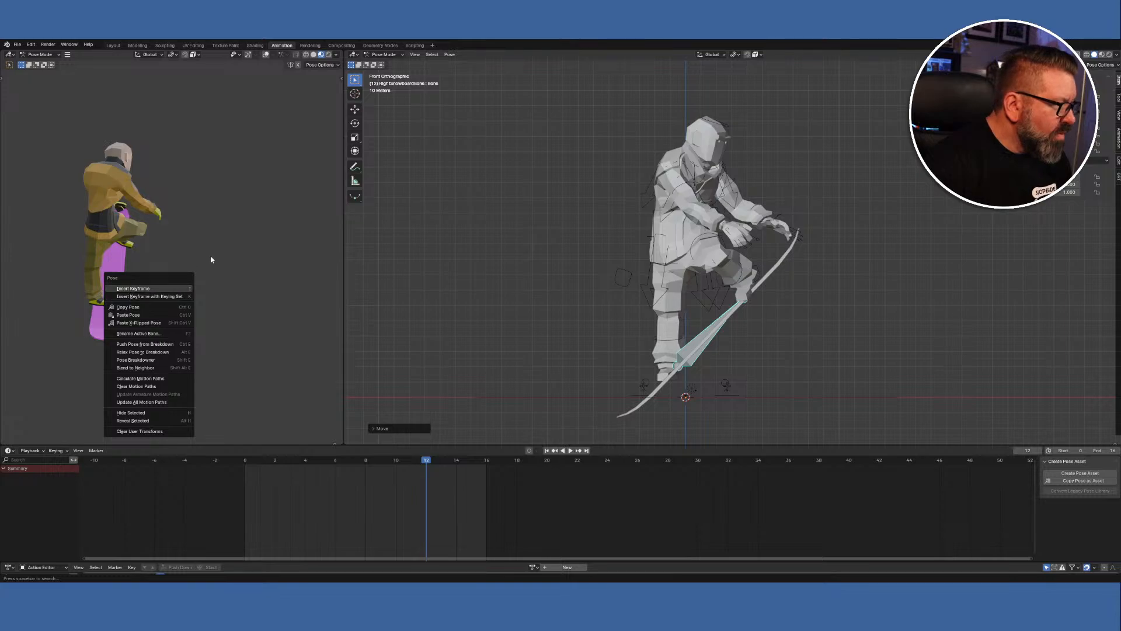
middle_click_drag(235, 250, 50, 225)
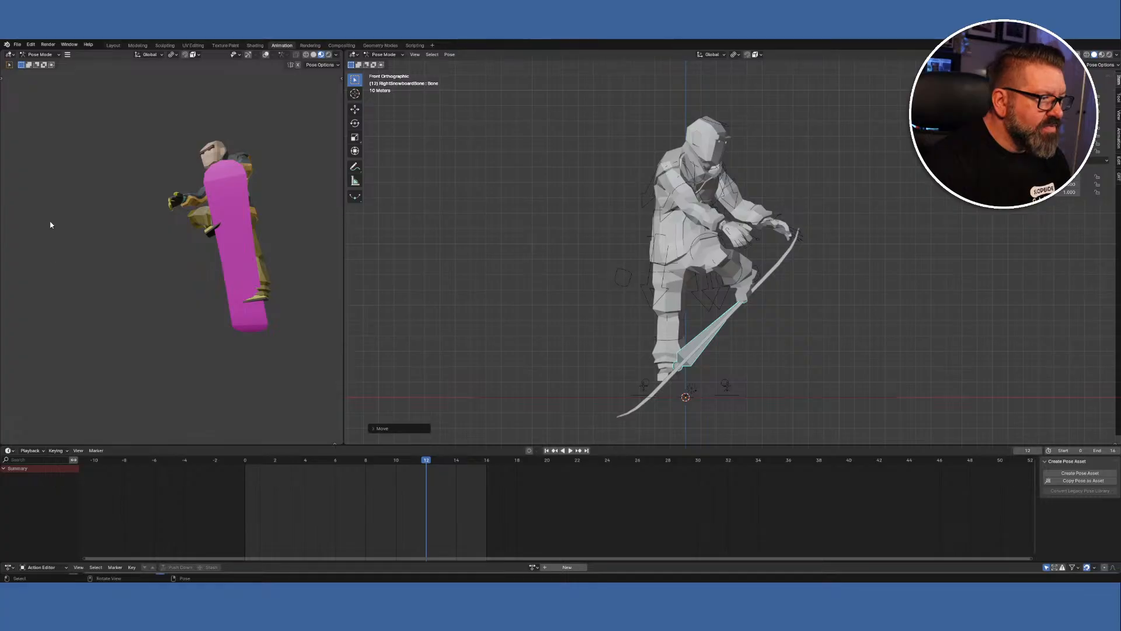
mouse_move(627, 288)
middle_mouse_down()
mouse_move(661, 327)
mouse_move(623, 283)
mouse_move(633, 271)
middle_mouse_up()
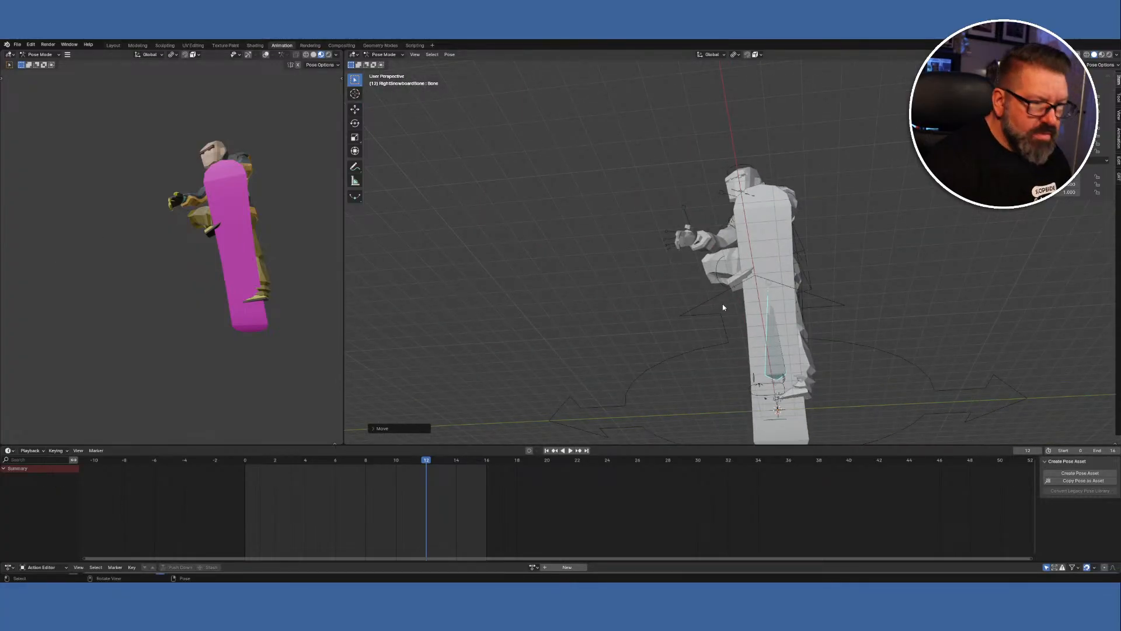
key("r")
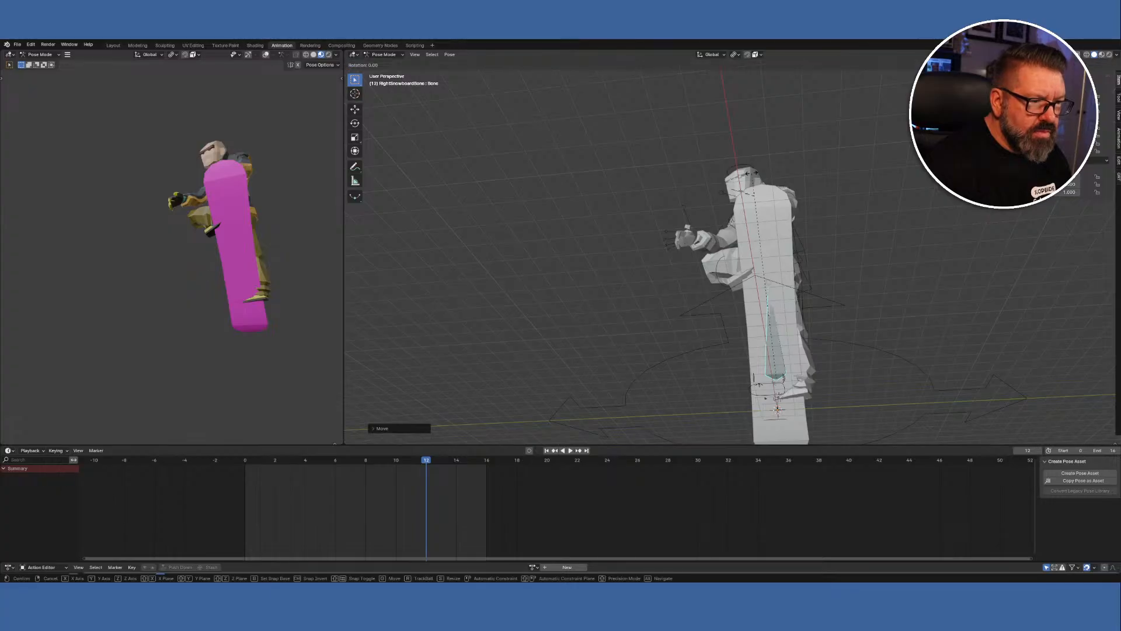
left_click(717, 175)
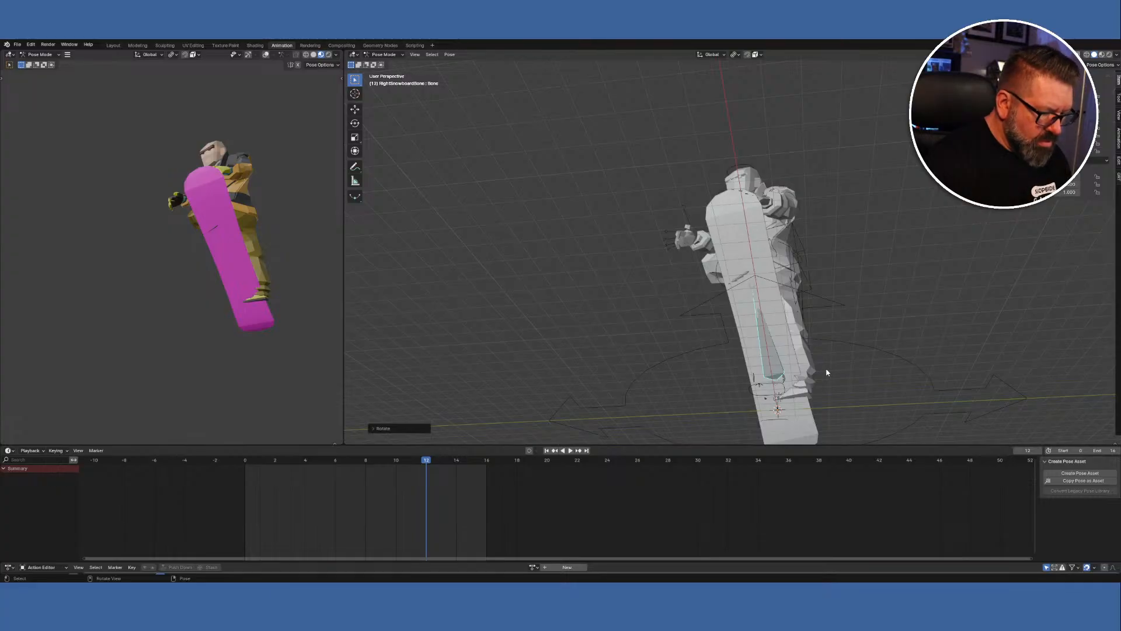
key("g")
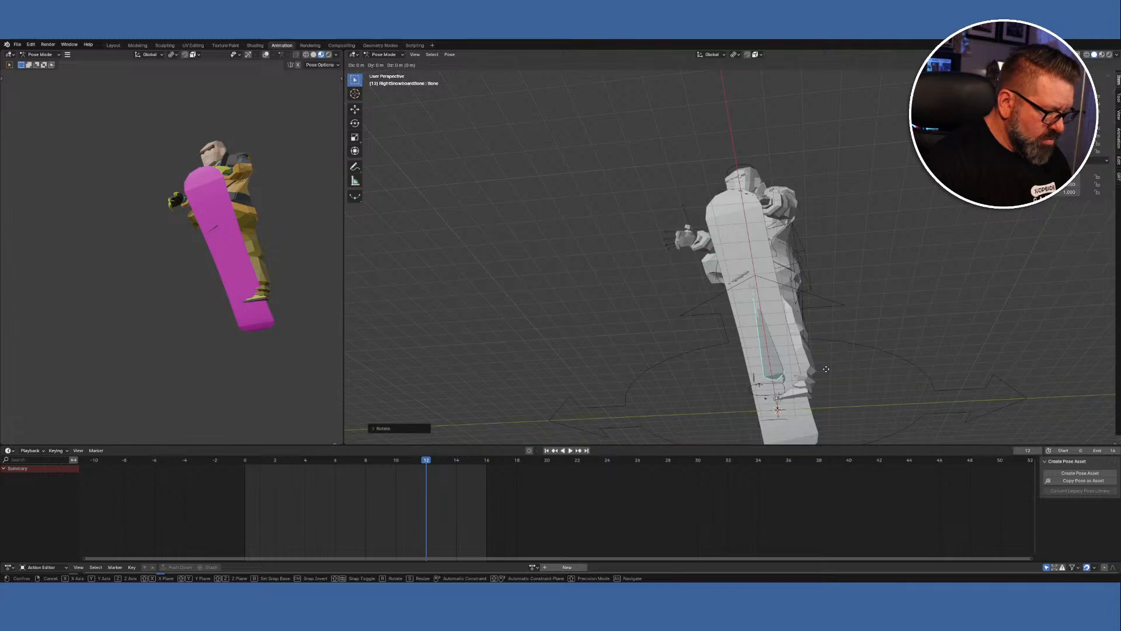
key("y")
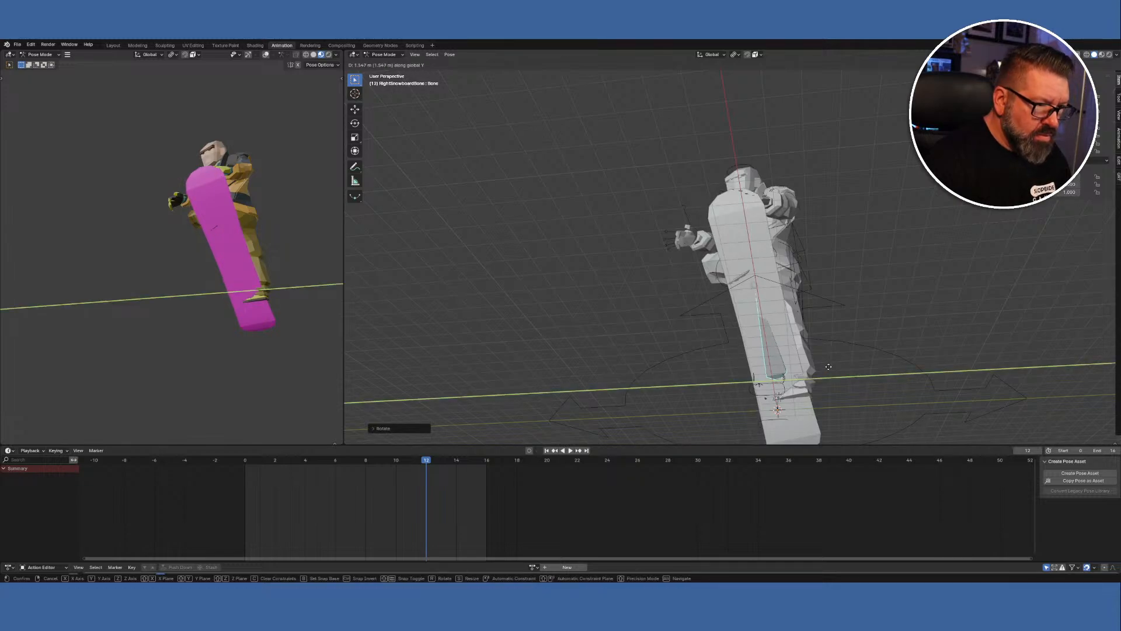
left_click(831, 365)
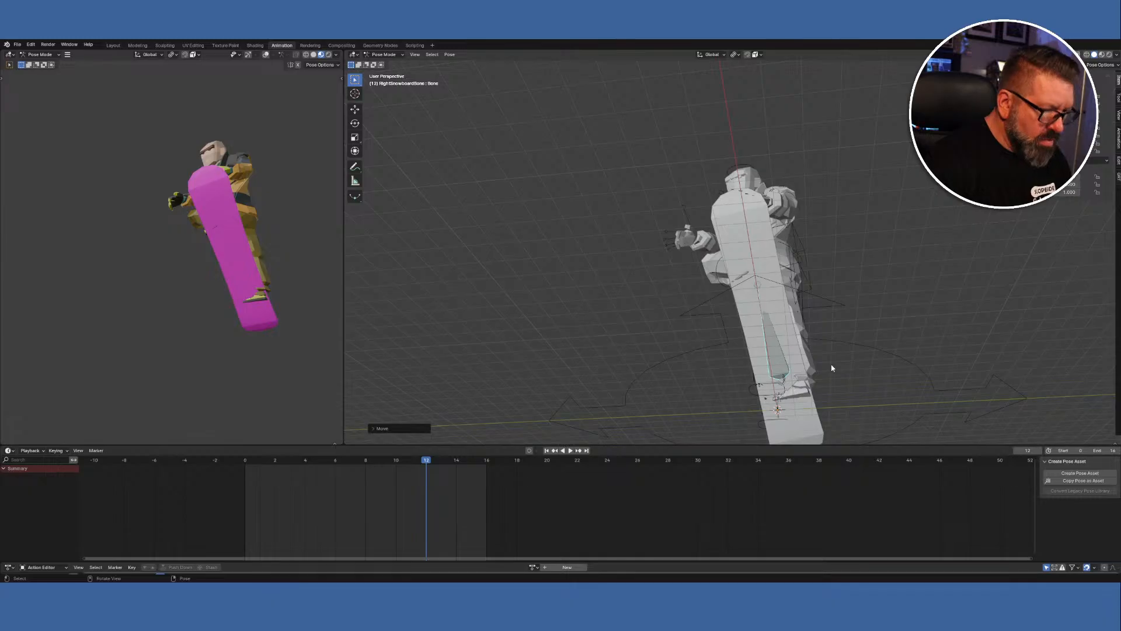
Rotate the board's bone about 1° in a side-on view and lower it slightly along global Z beneath the feet.
middle_click_drag(716, 360, 826, 380)
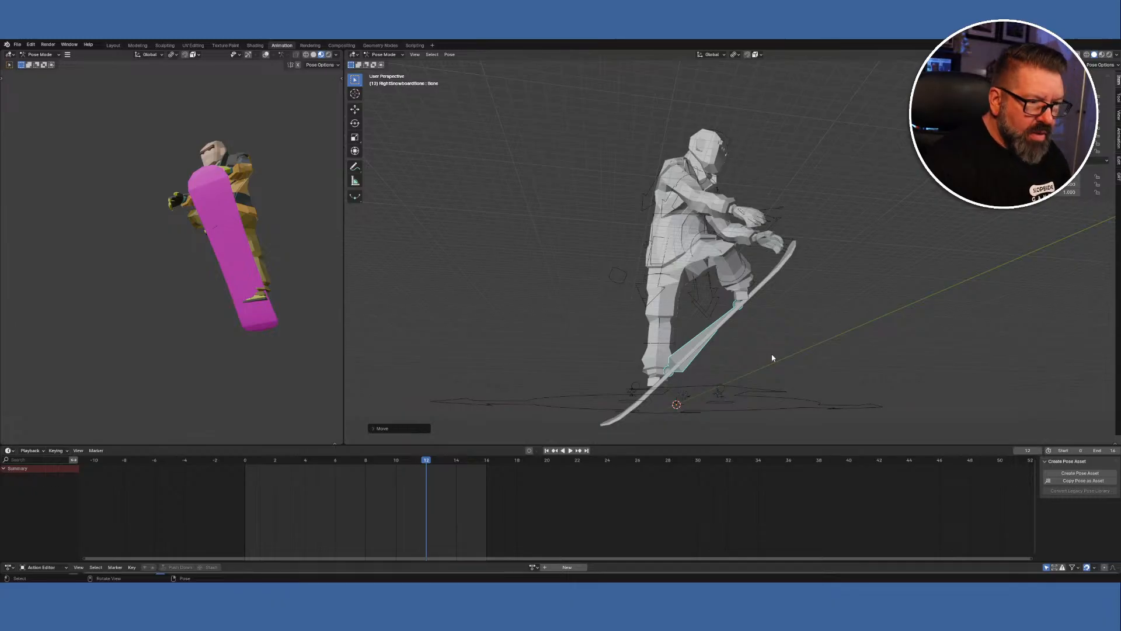
key("r")
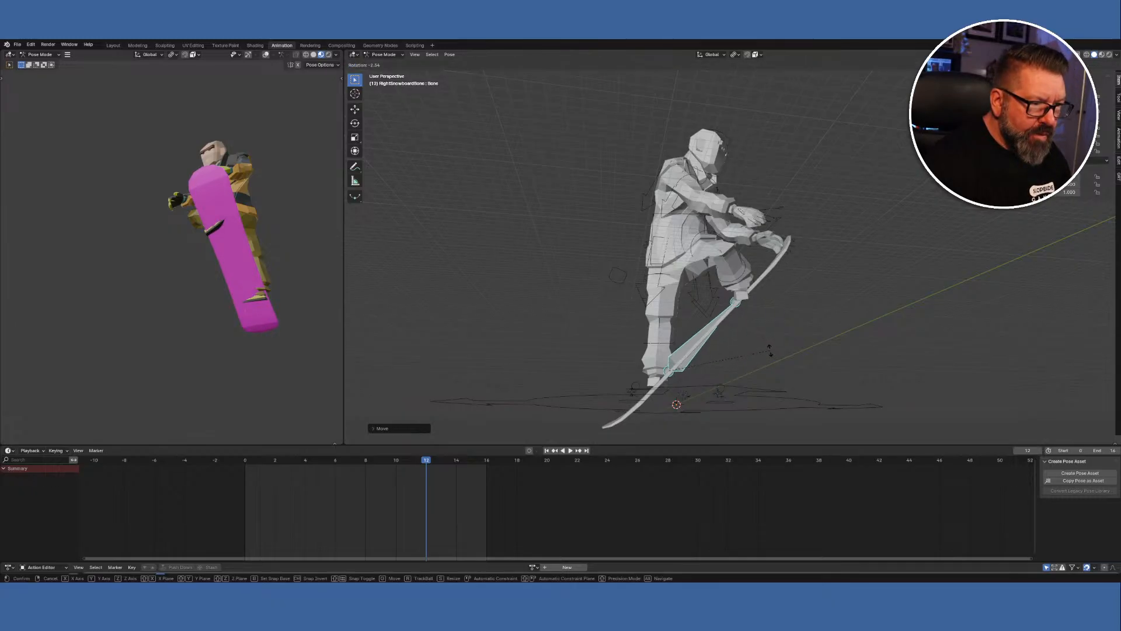
left_click(771, 354)
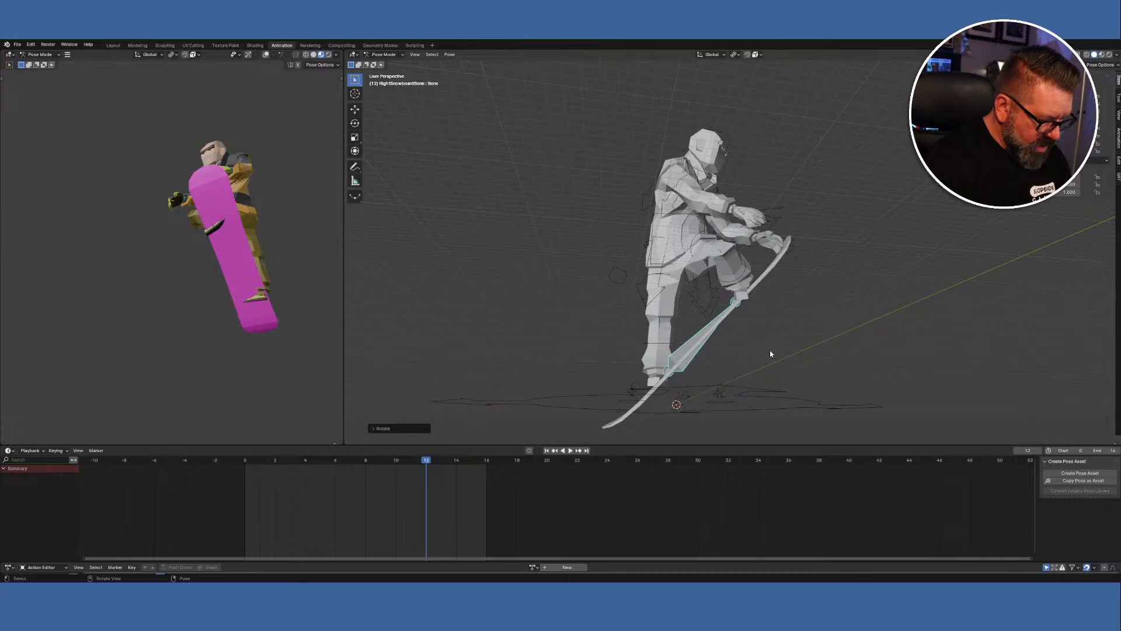
key("g")
key("z")
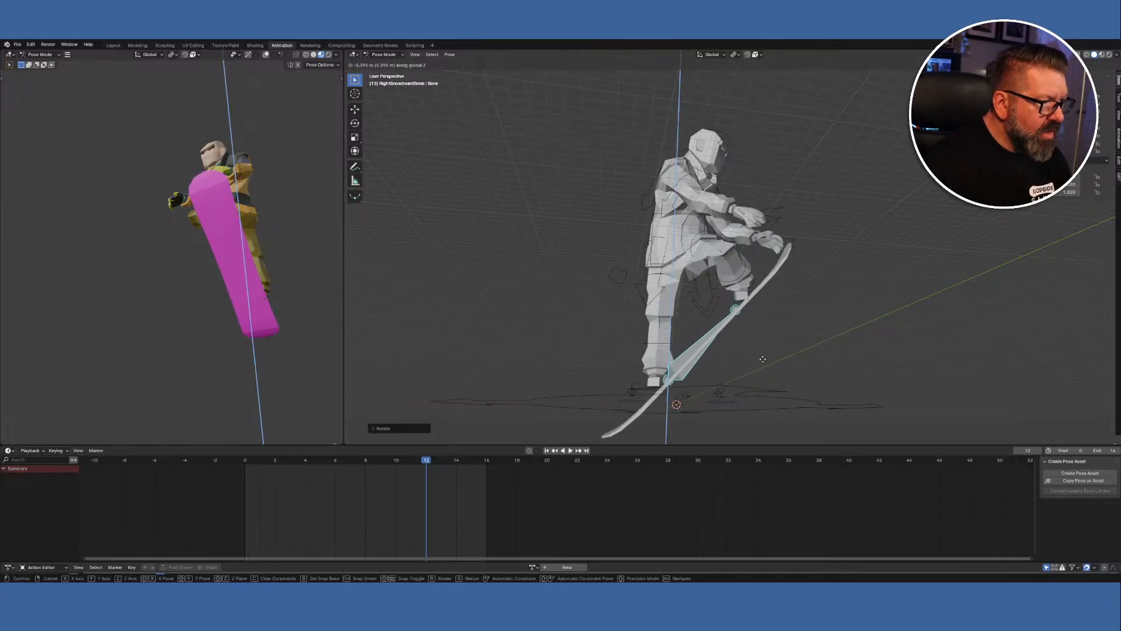
left_click(762, 359)
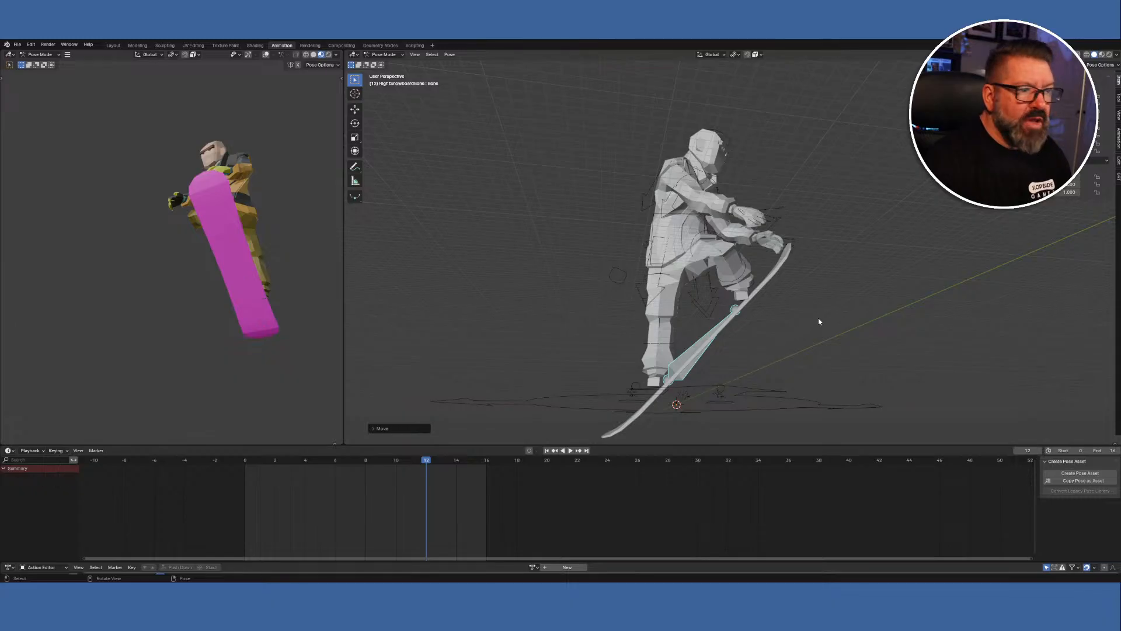
Leave the board armature's Pose Mode, select the snowboarder's character rig and put it into Pose Mode.
middle_click_drag(800, 309, 385, 342)
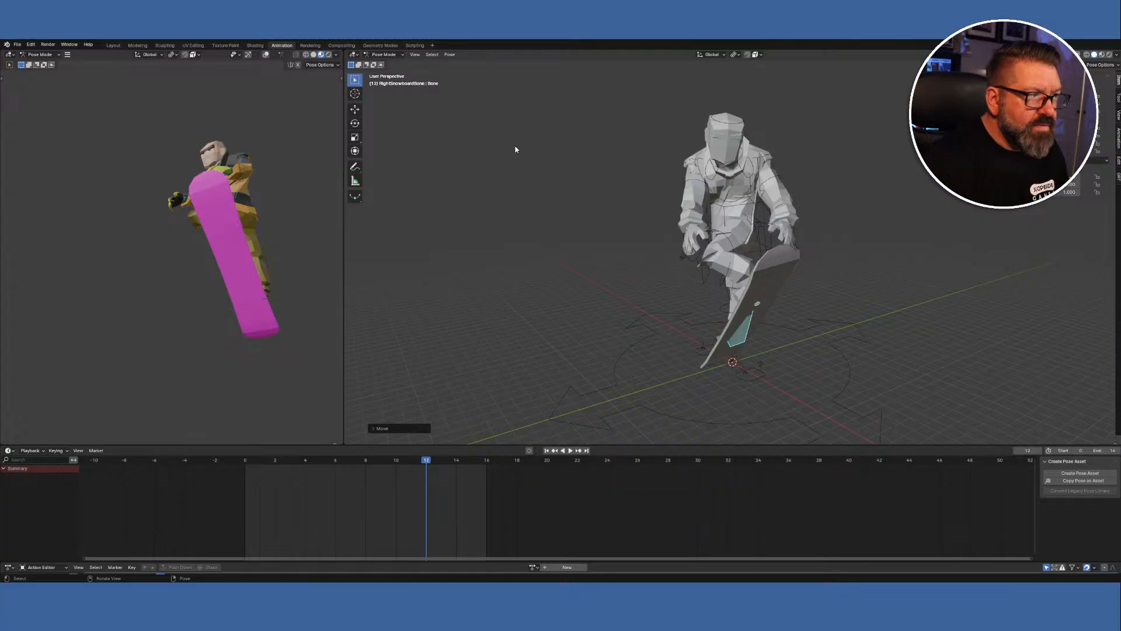
left_click(383, 54)
left_click(396, 65)
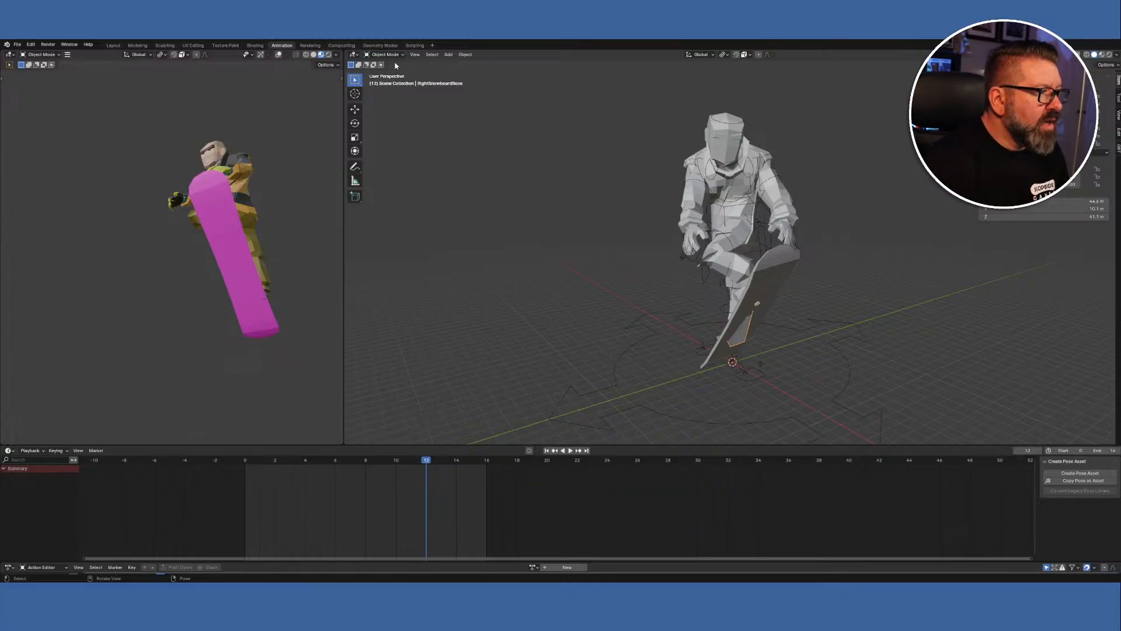
left_click(716, 178)
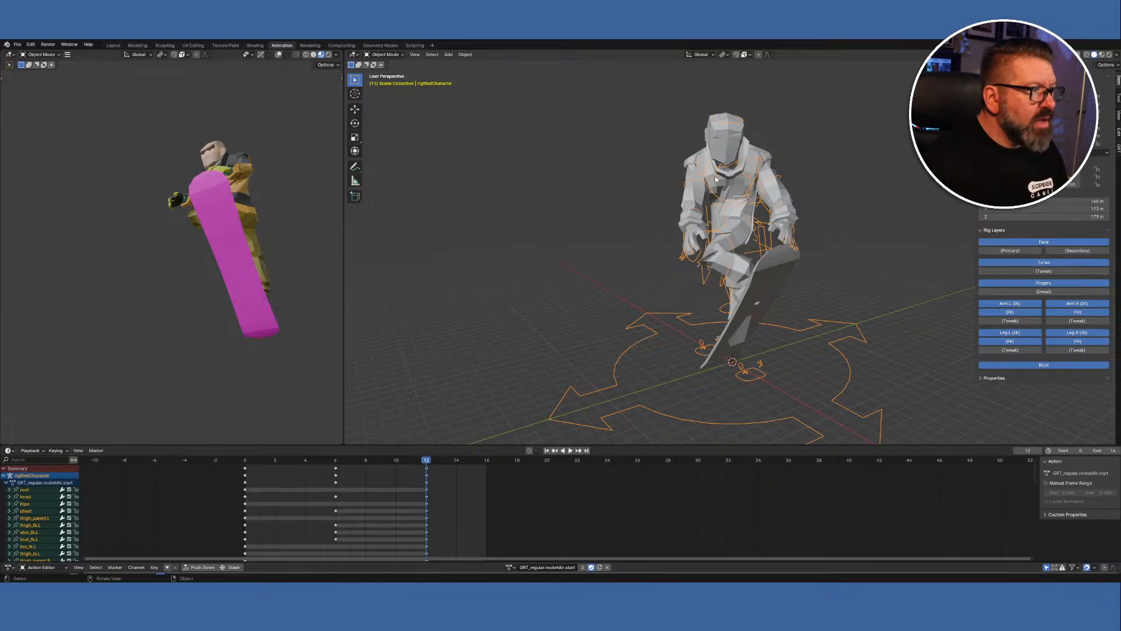
left_click(384, 55)
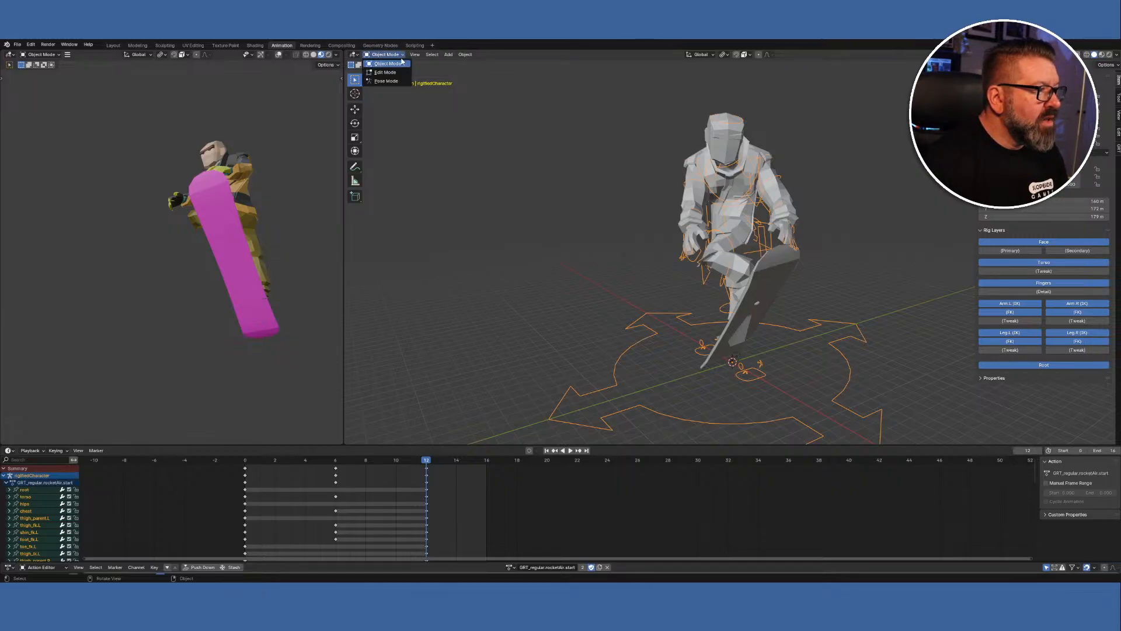
left_click(395, 73)
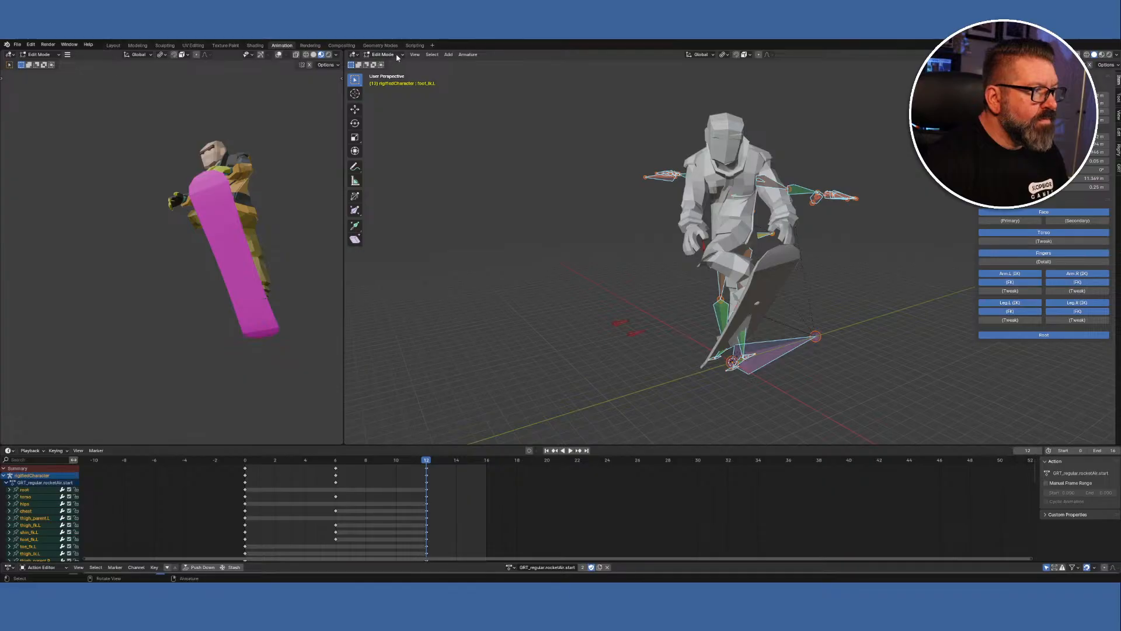
left_click(398, 56)
left_click(396, 81)
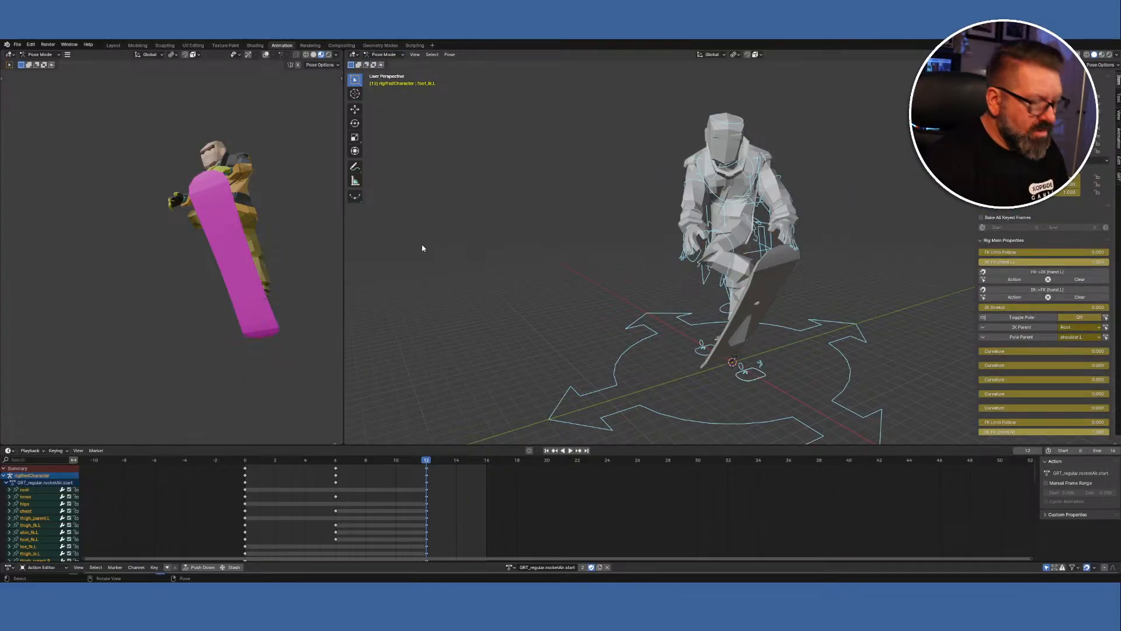
Scrub the animation up to frame 12 and examine the keyframes of the right hand, upper arm and forearm FK controls.
middle_click_drag(500, 259, 468, 282)
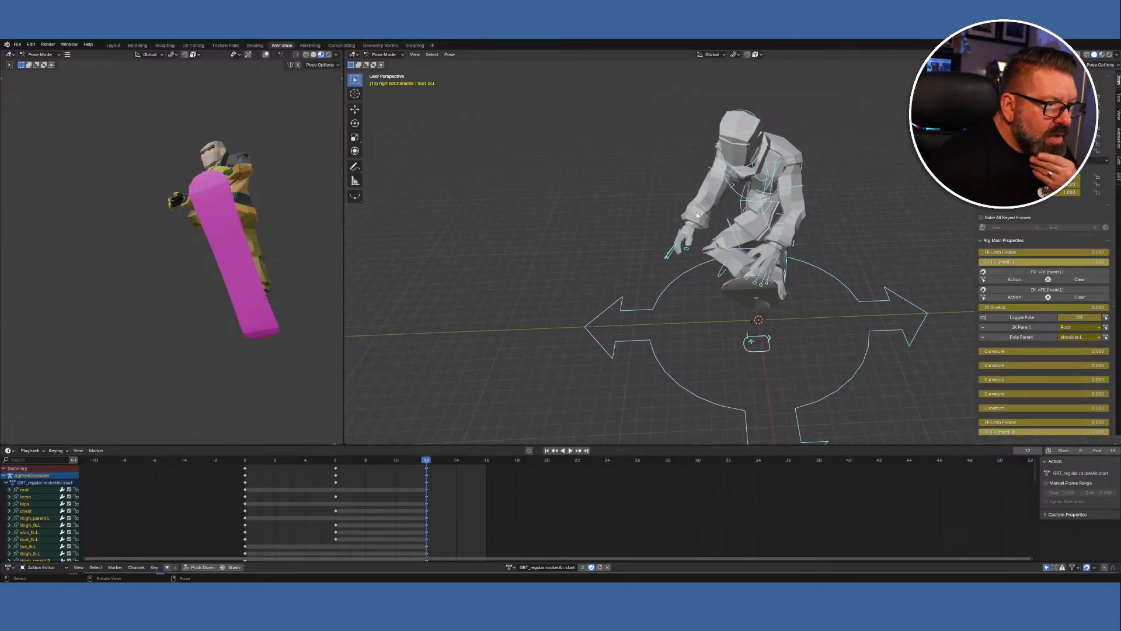
left_click(691, 227)
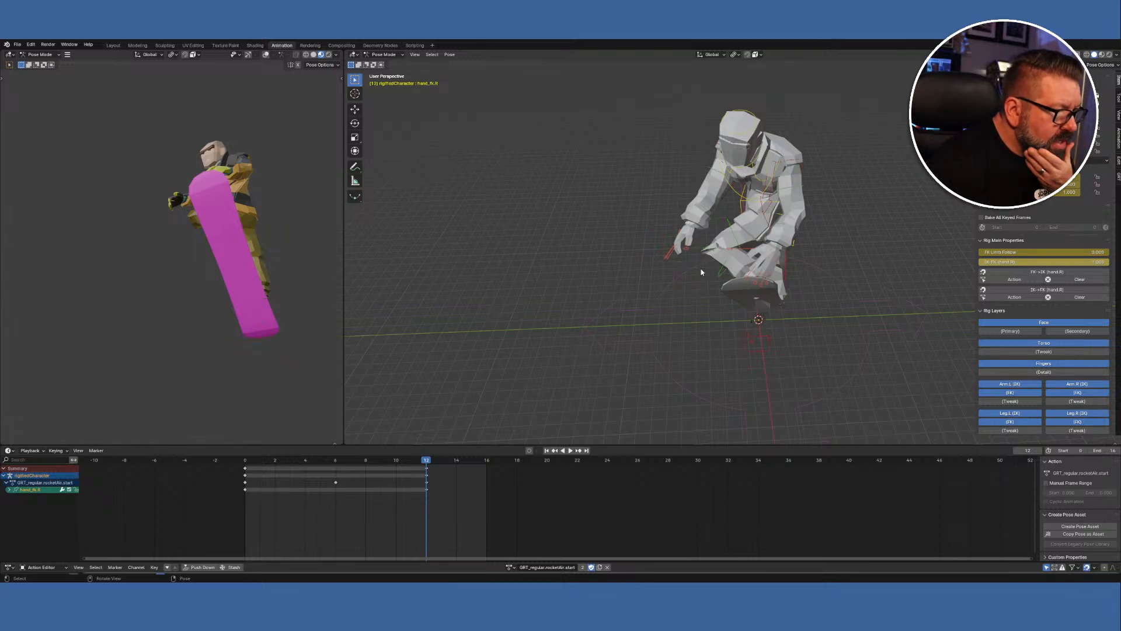
key("space")
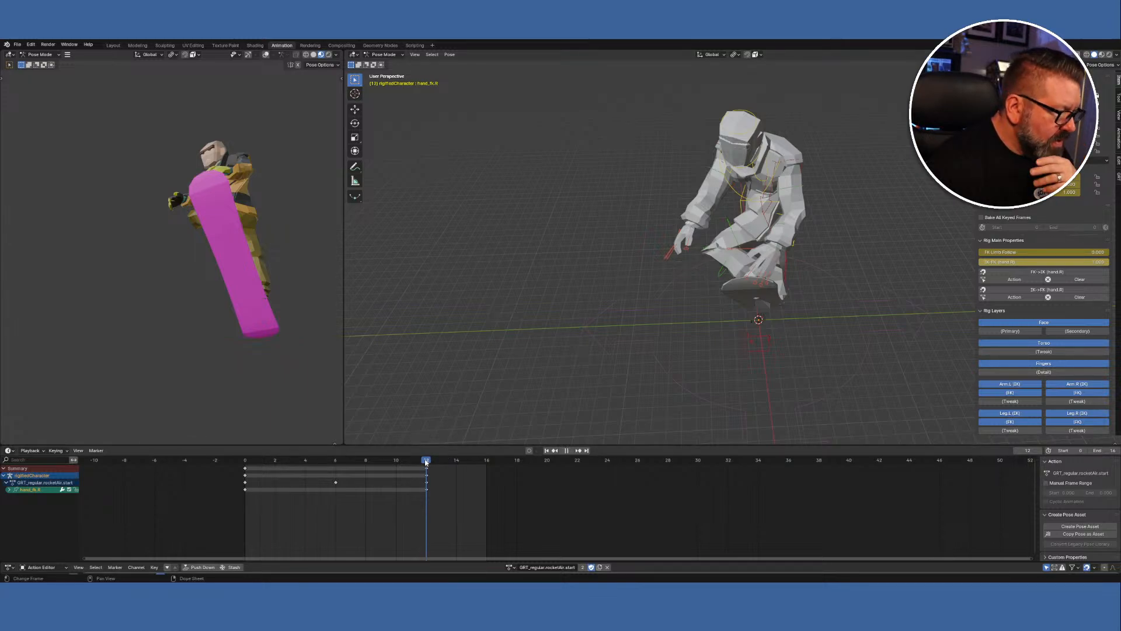
left_click_drag(289, 460, 429, 480)
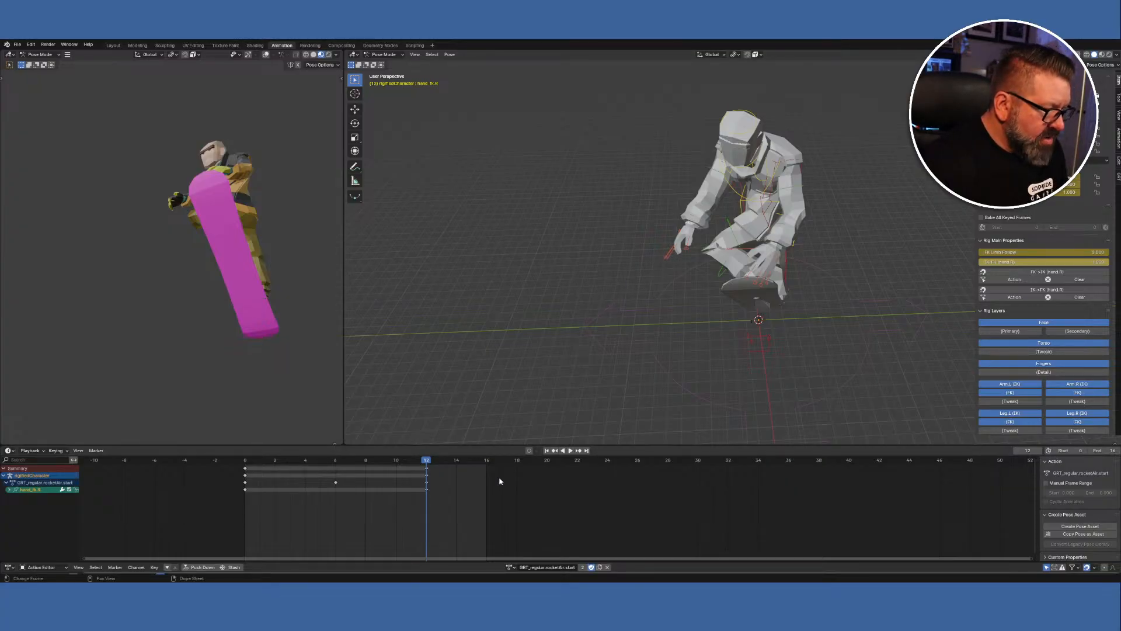
left_click(718, 173)
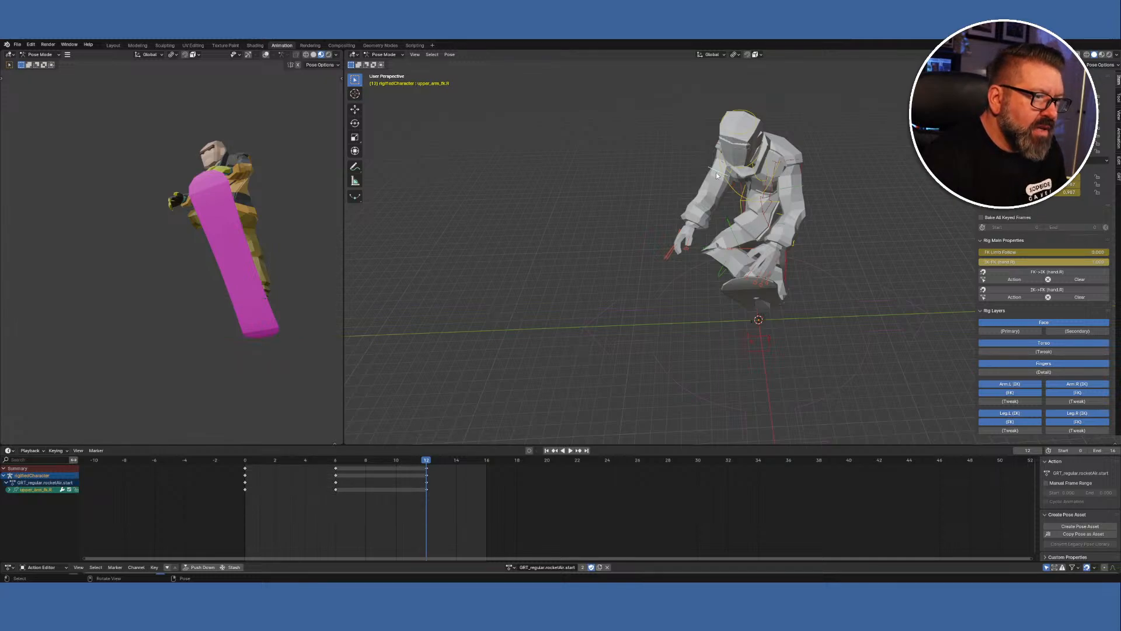
left_click(703, 209)
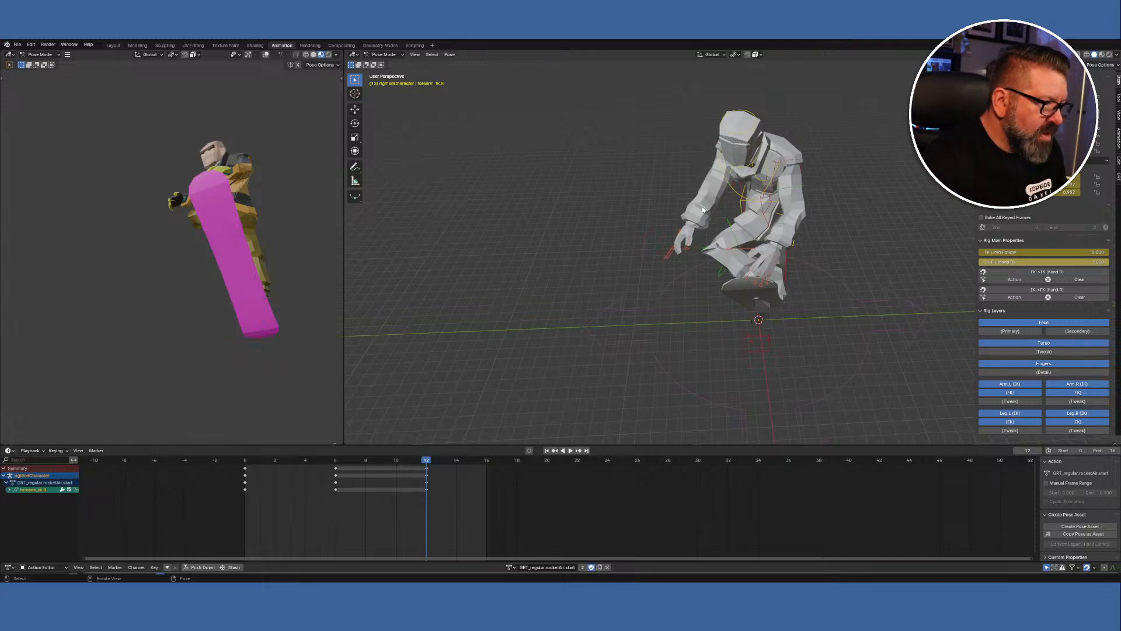
left_click(719, 173)
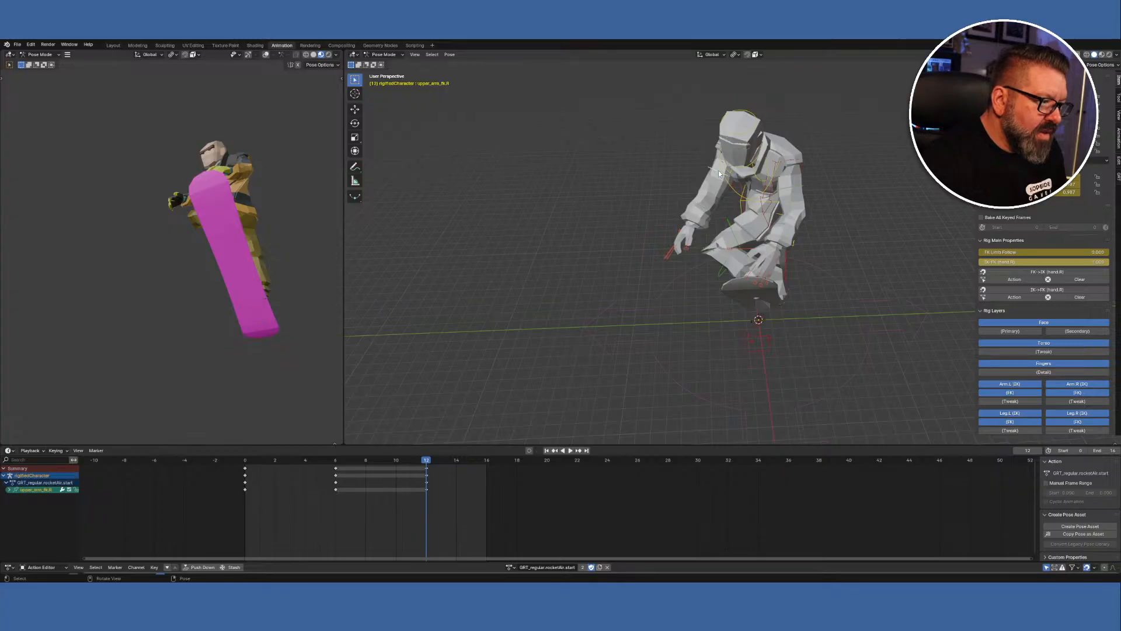
left_click(705, 211)
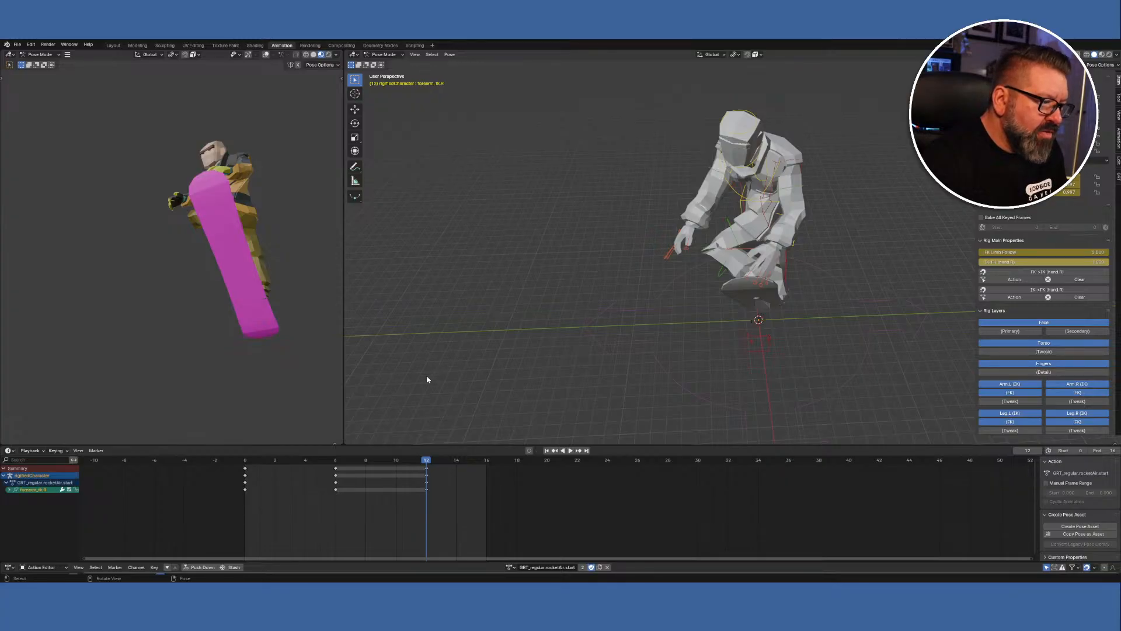
At frame 6, add the right upper arm FK, hand FK, chest, upper arm parent and upper arm IK controls to the forearm selection.
left_click(336, 460)
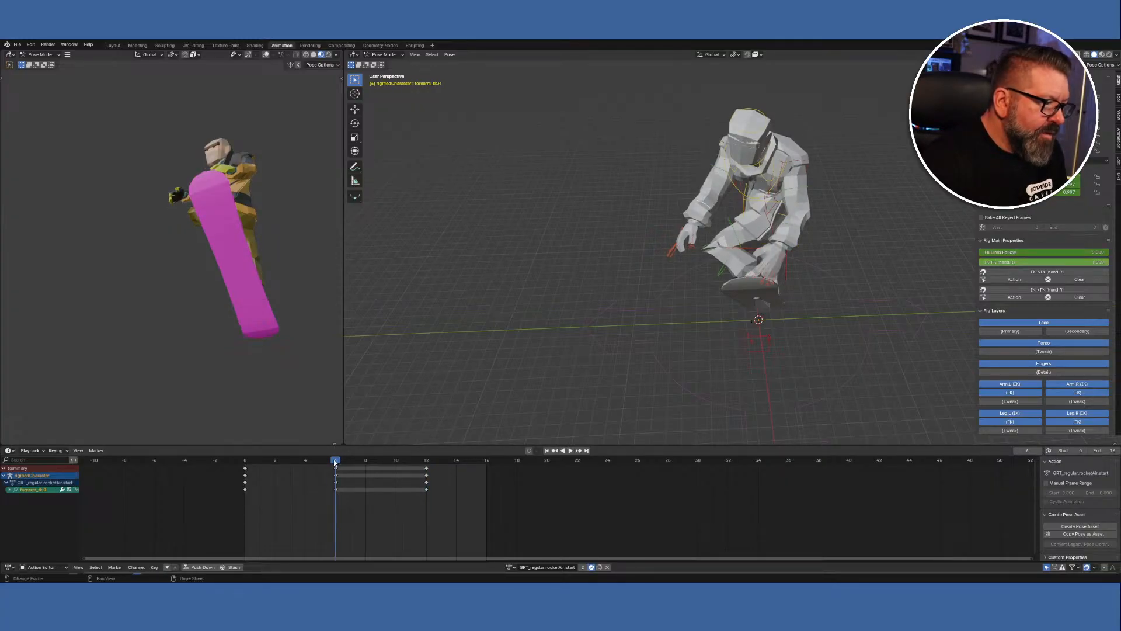
key("space")
key("Escape")
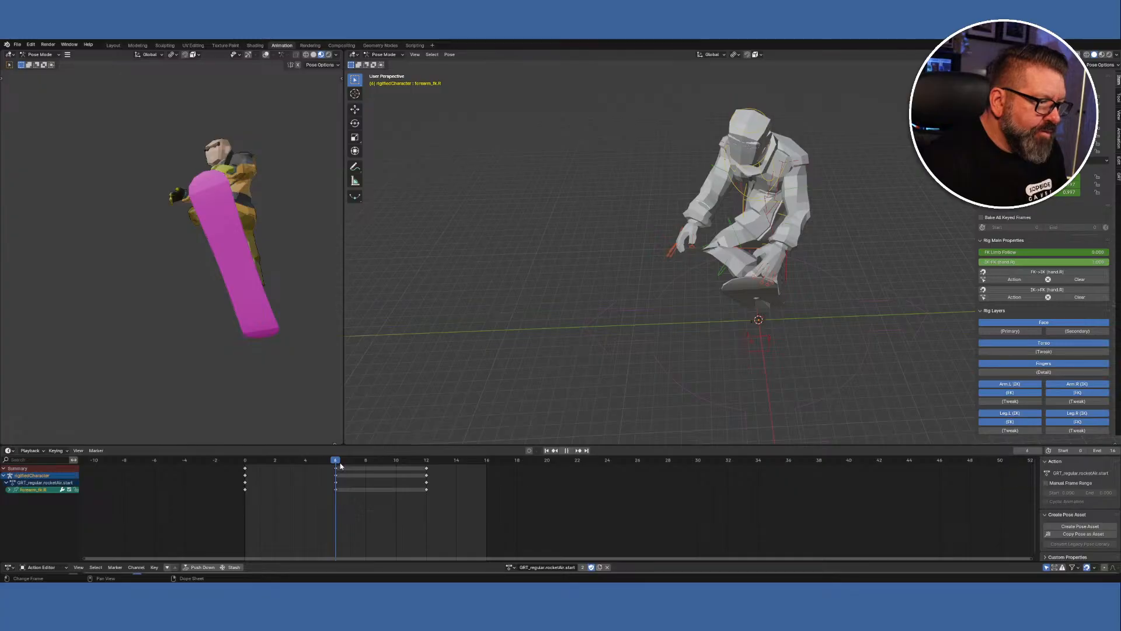
left_click(722, 174, "shift")
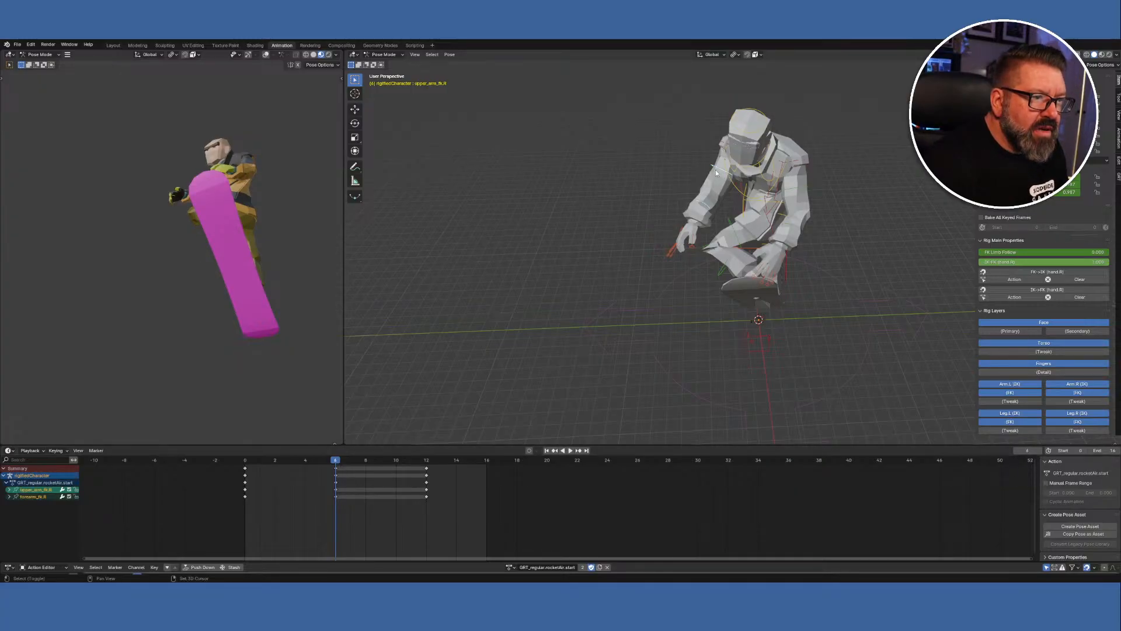
left_click(693, 223, "shift")
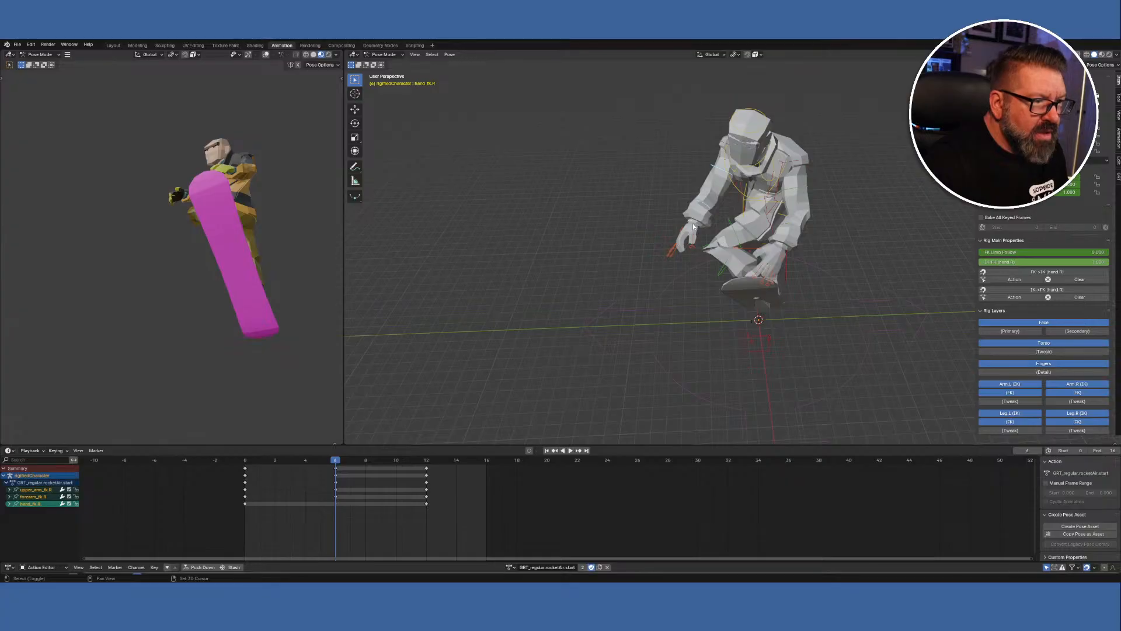
middle_click_drag(628, 198, 747, 186)
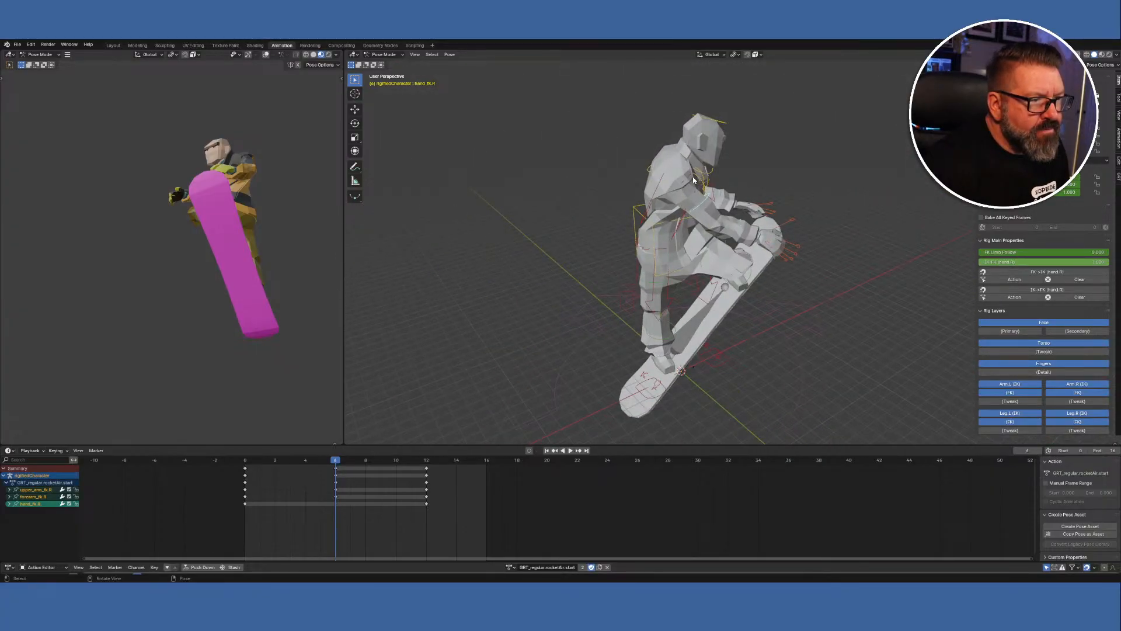
left_click(699, 180, "shift")
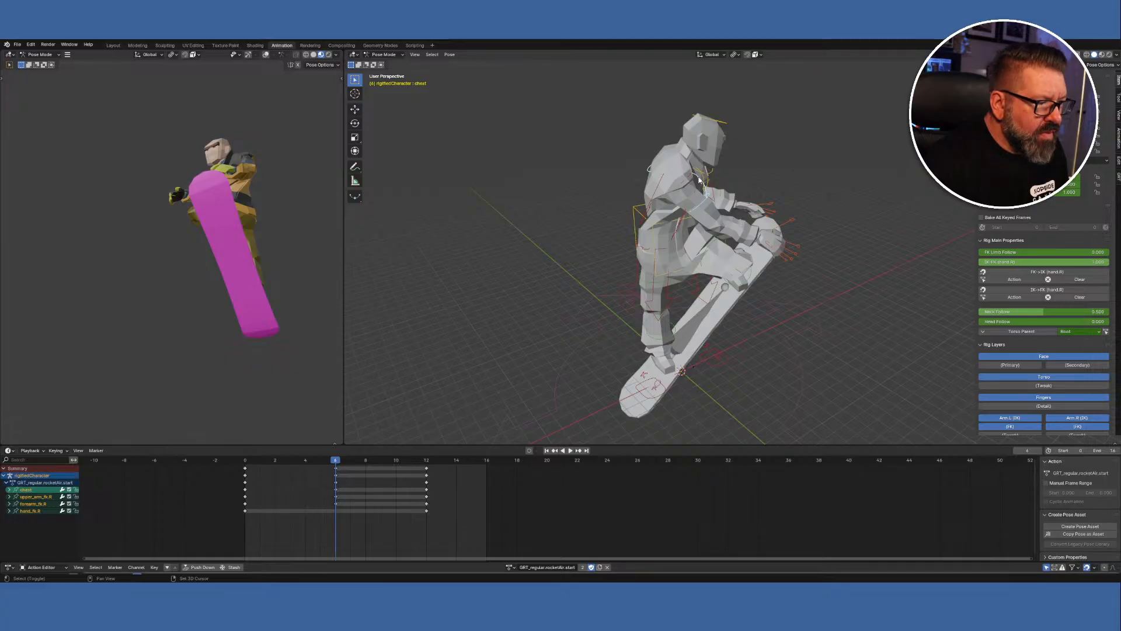
left_click(680, 185, "shift")
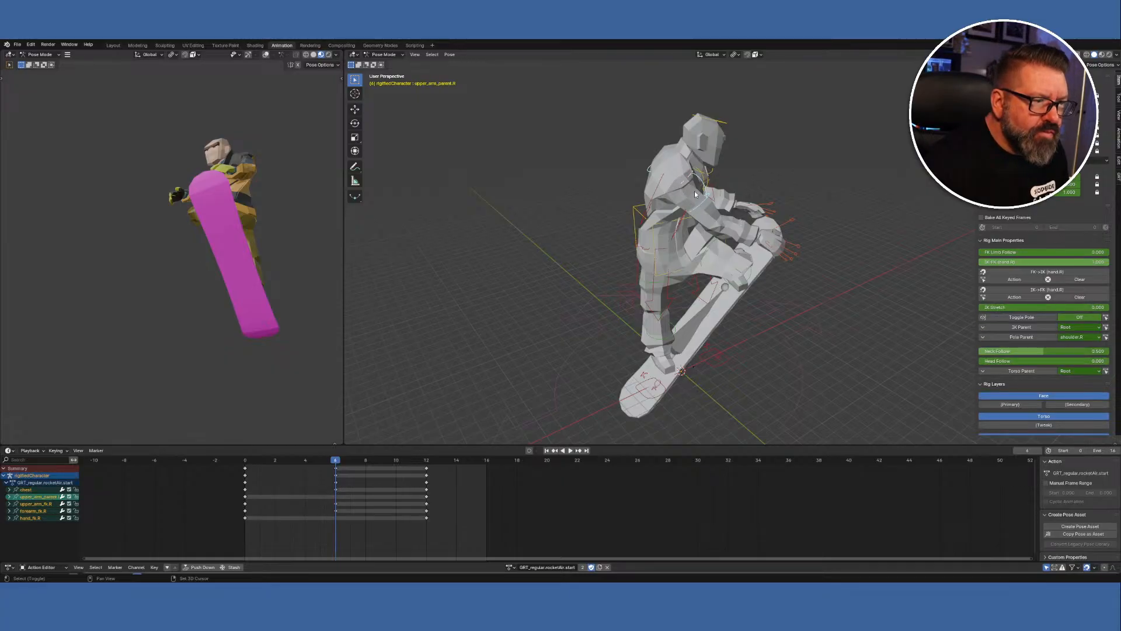
left_click(682, 218, "shift")
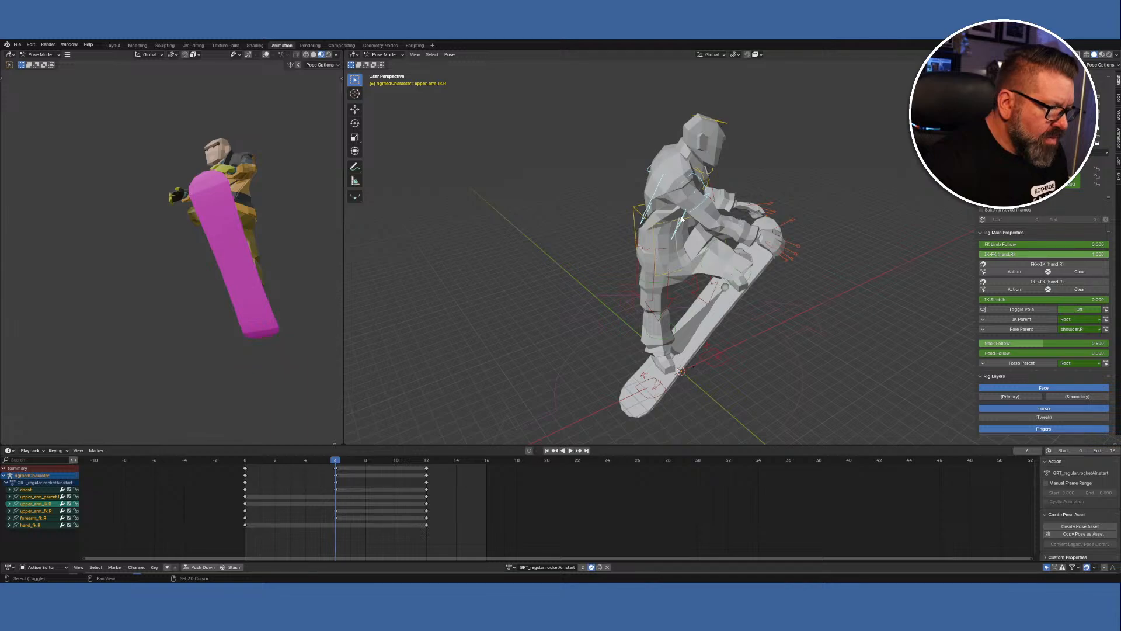
Select only the chest control of the snowboarder's rig at frame 6.
middle_click_drag(644, 252, 572, 248)
left_click(727, 188)
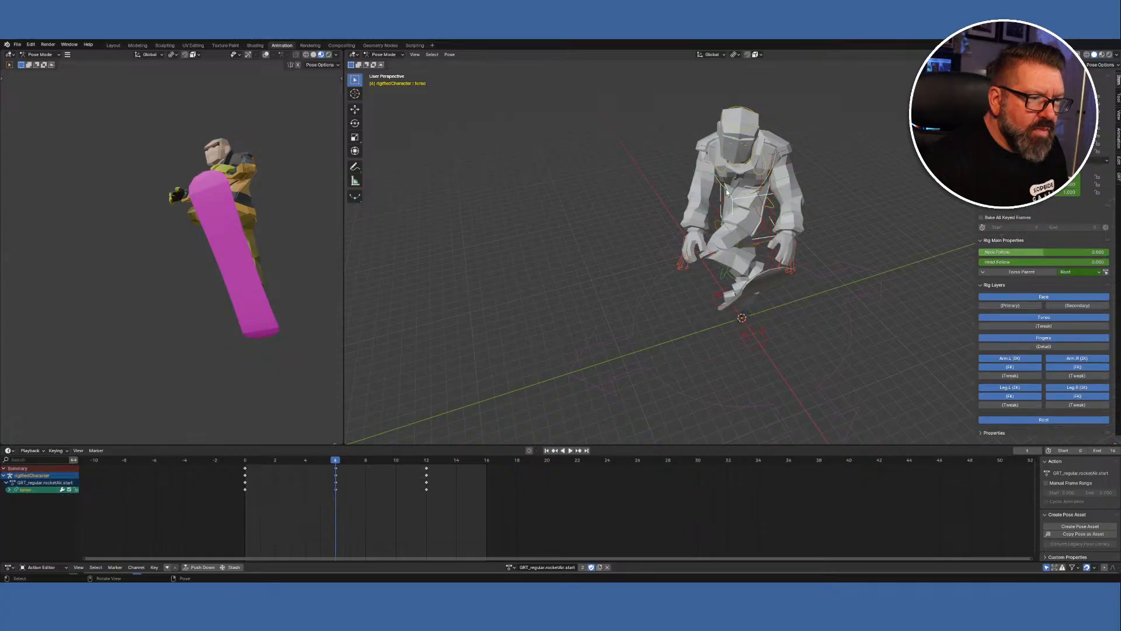
left_click(721, 187)
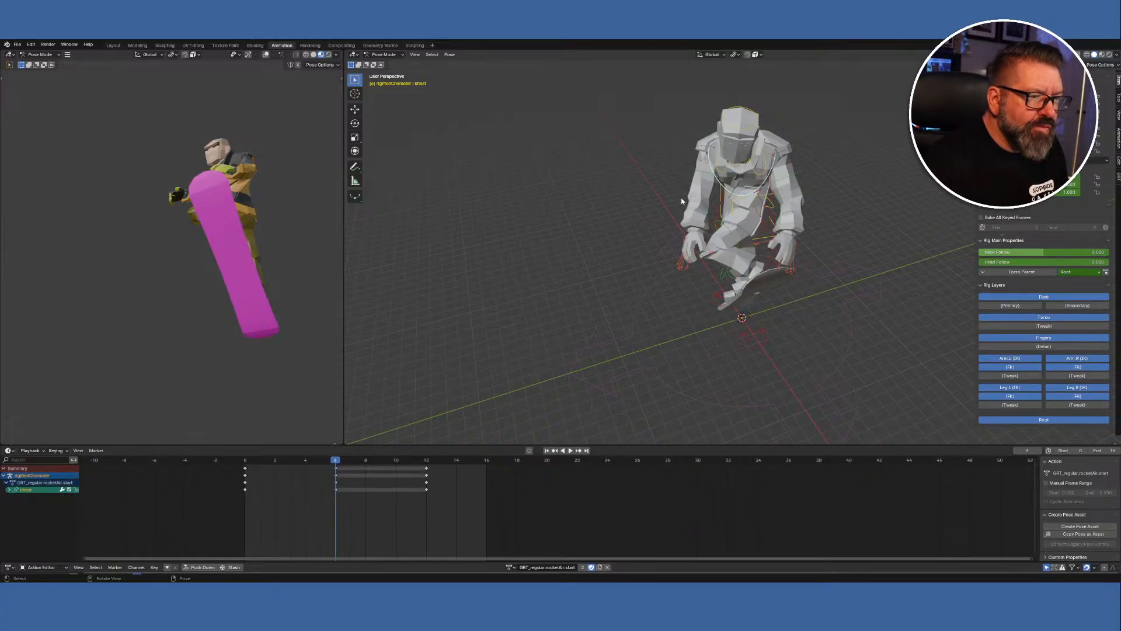
Scrub the animation between frames 0 and 6 and examine the snowboarder's frame 6 pose from the side, front and top.
middle_click_drag(744, 234, 720, 224)
key("space")
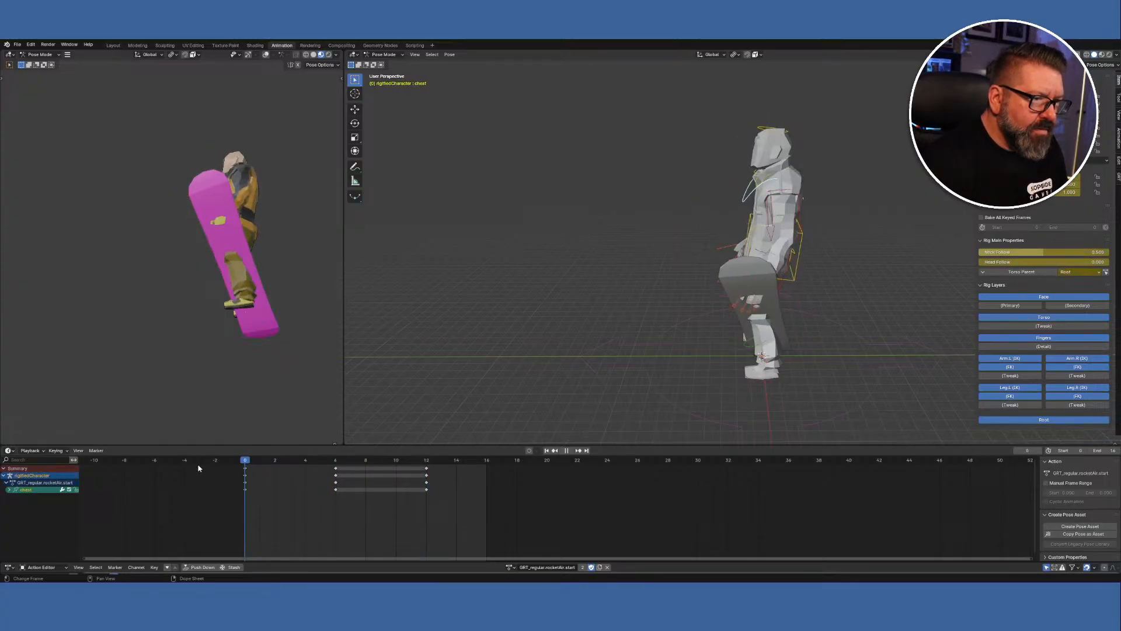
key("space")
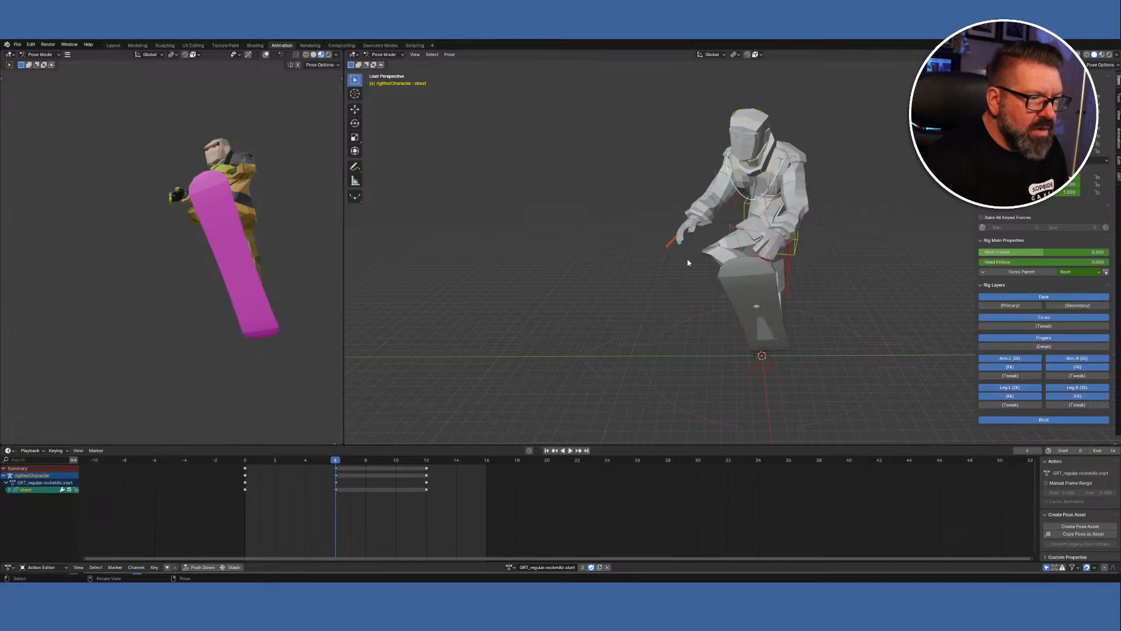
key("KP_3")
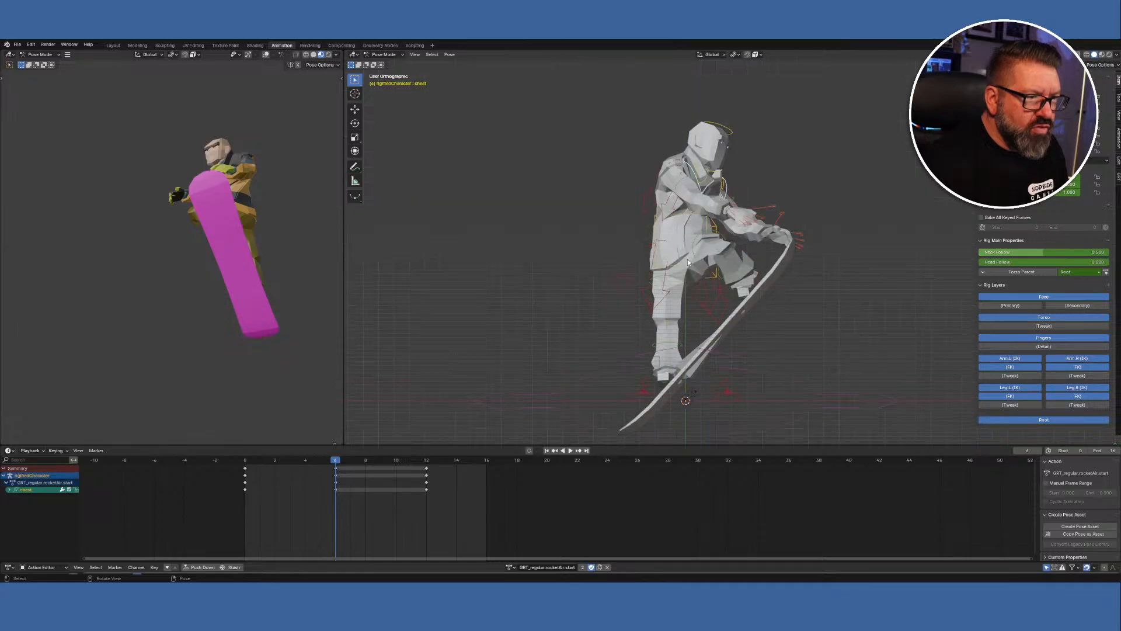
key("KP_4")
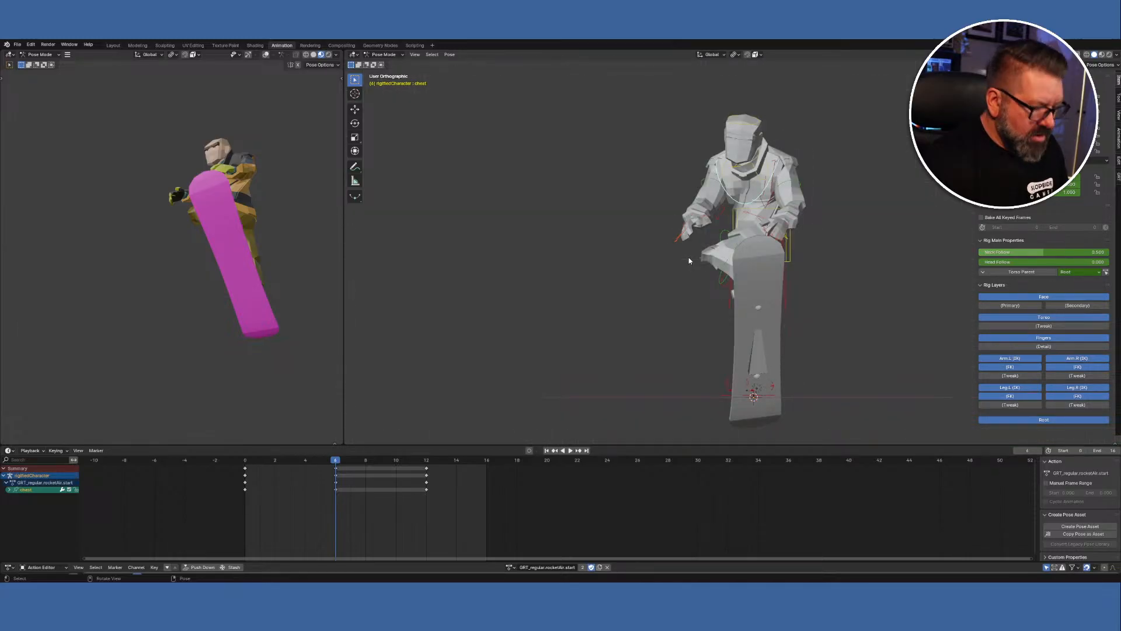
key("KP_5")
key("KP_6")
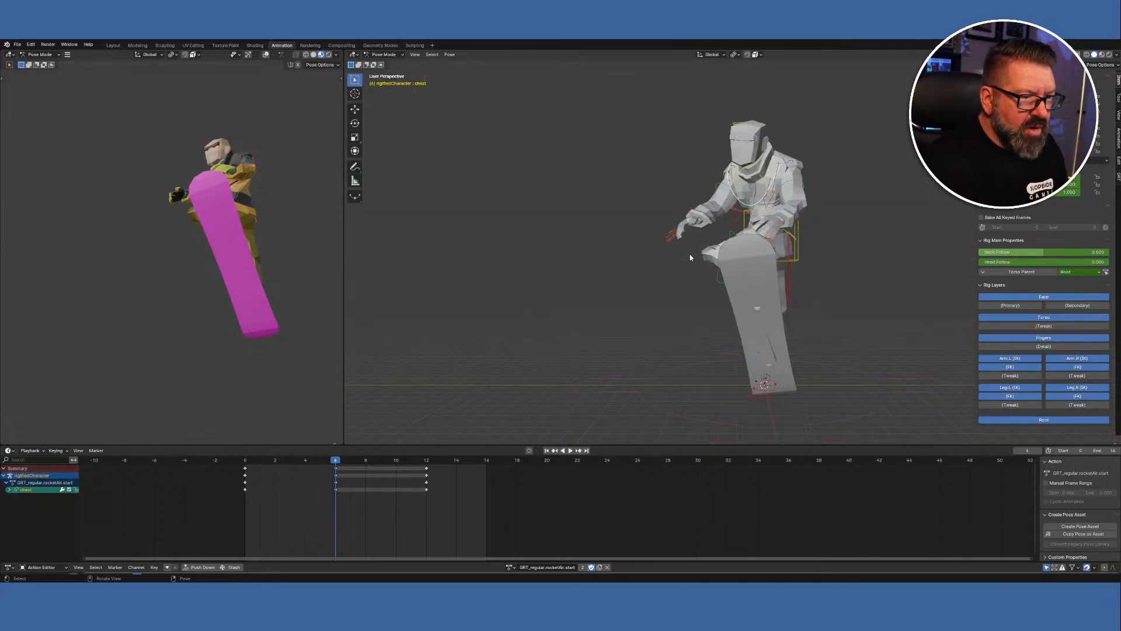
key("KP_7")
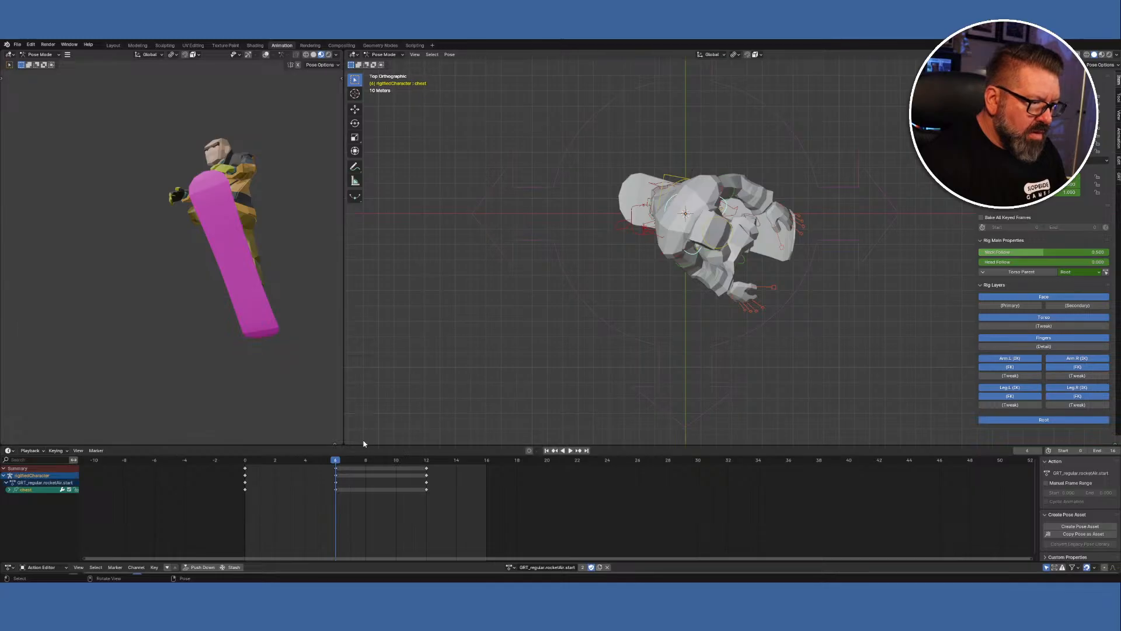
Try to rotate the snowboarder's chest control around the global Z axis at frame 6, working from the top view.
mouse_move(337, 464)
left_mouse_down()
mouse_move(441, 473)
mouse_move(332, 465)
left_mouse_up()
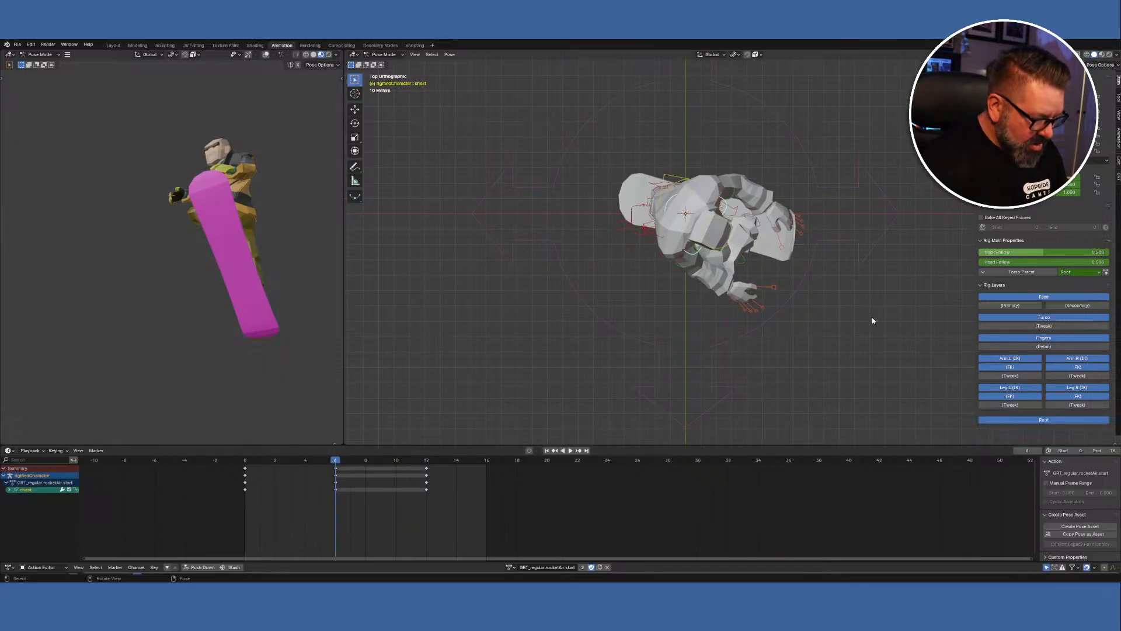
key("r")
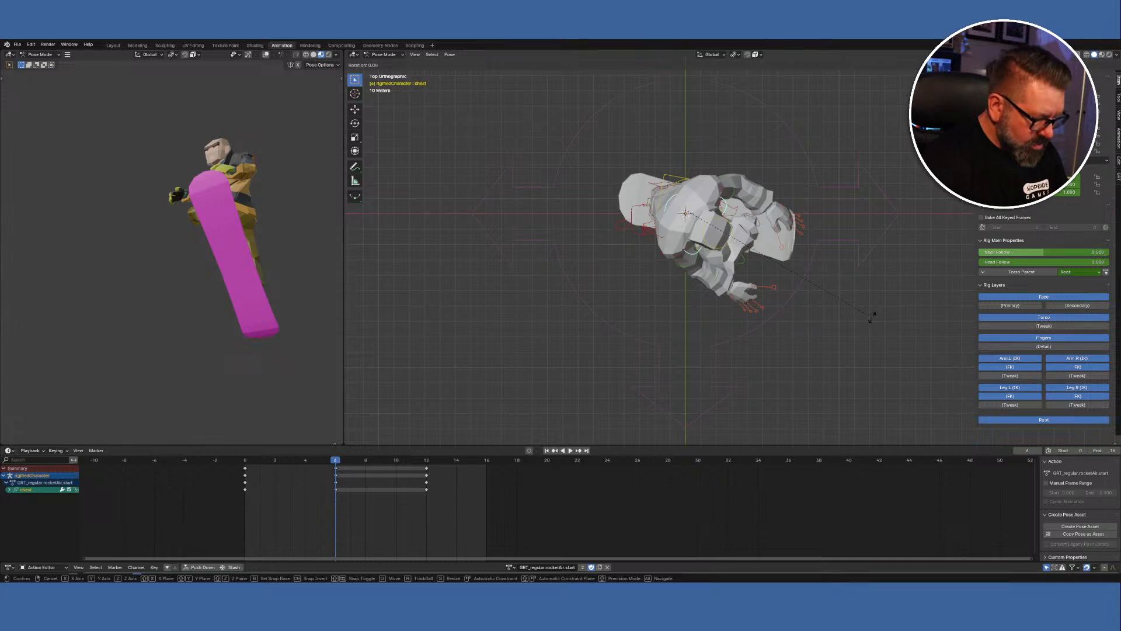
key("y")
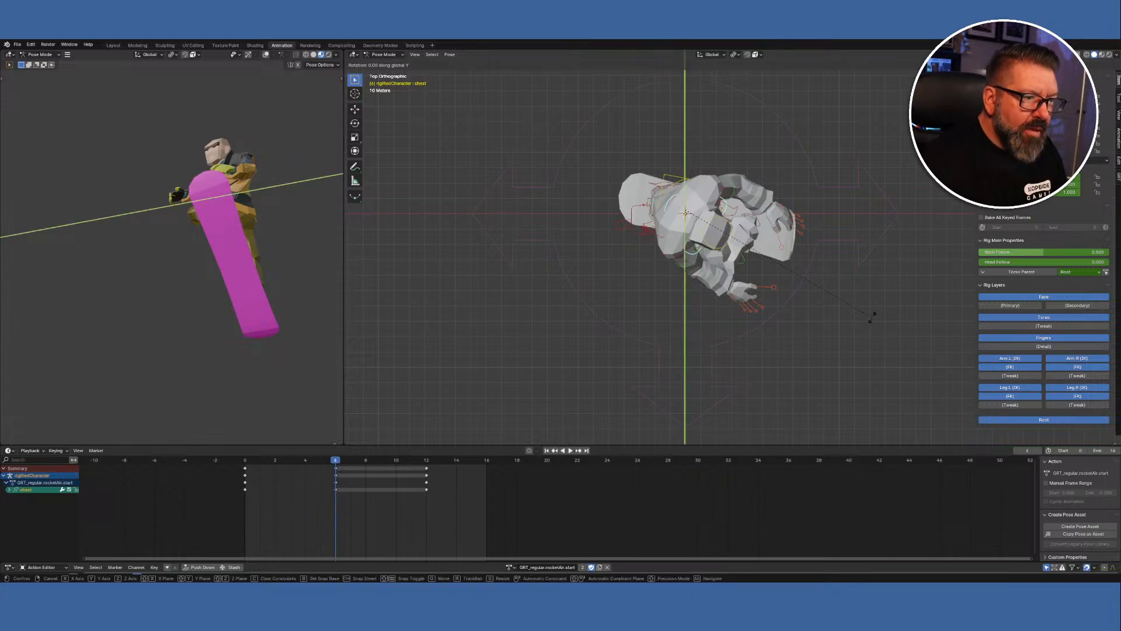
key("z")
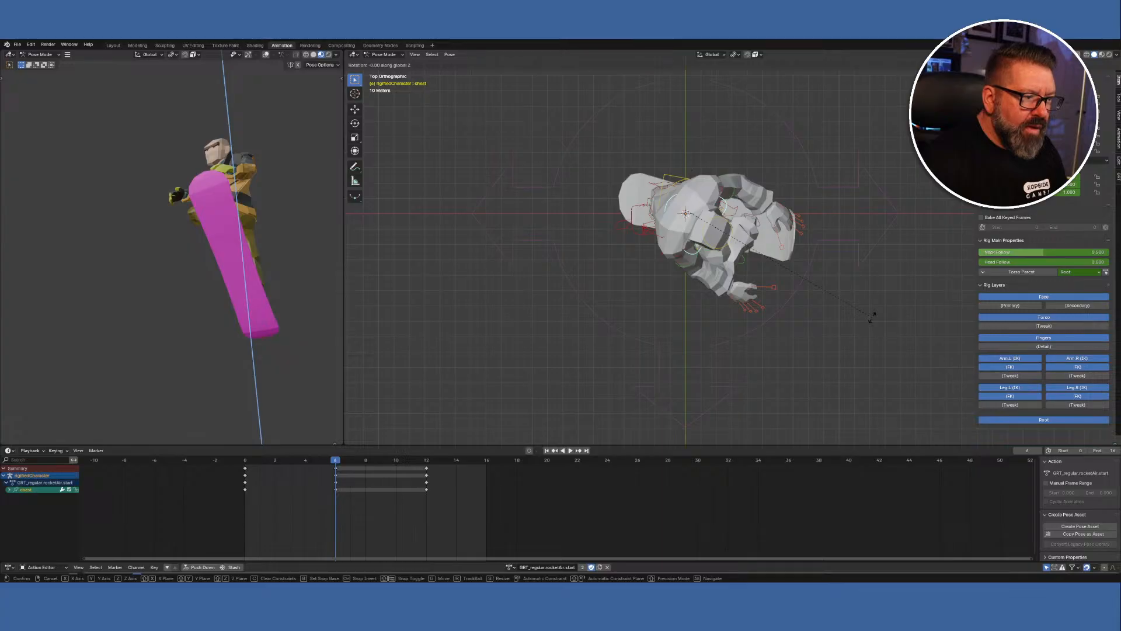
left_click(879, 255)
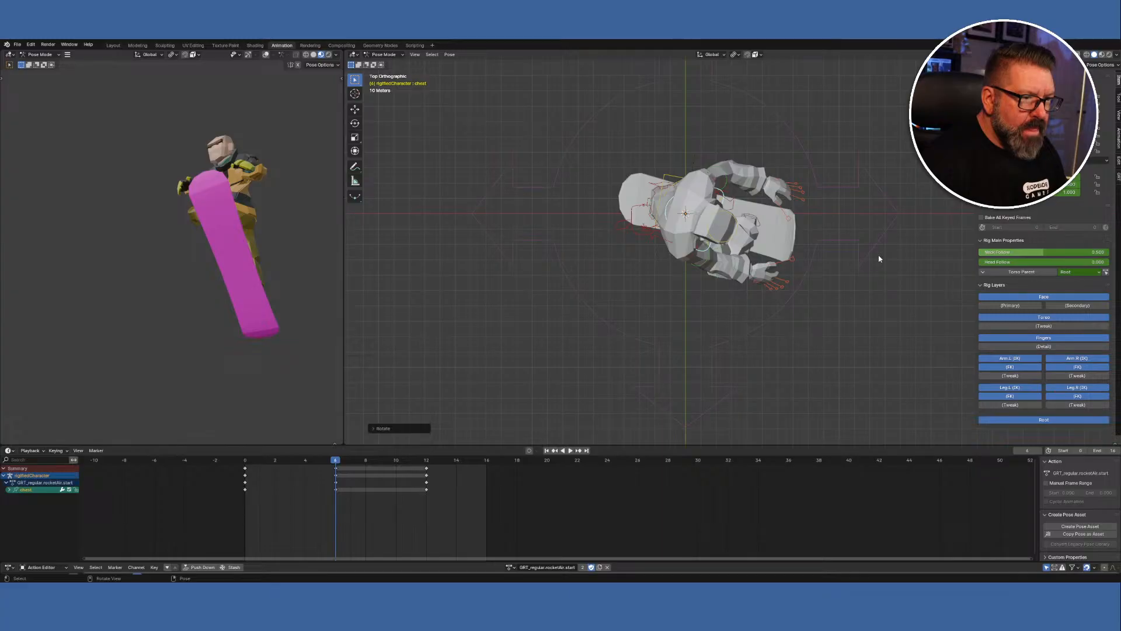
Try to rotate the left upper arm FK control about -17.6 degrees around the global Z axis at frame 6.
middle_click_drag(893, 258, 801, 188)
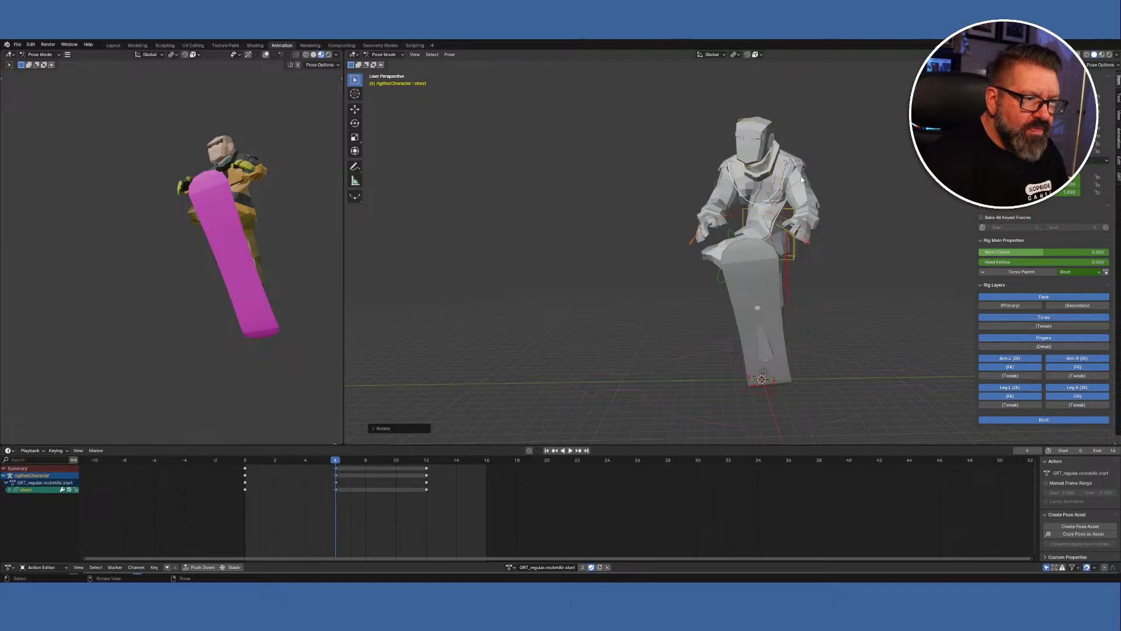
left_click(800, 181)
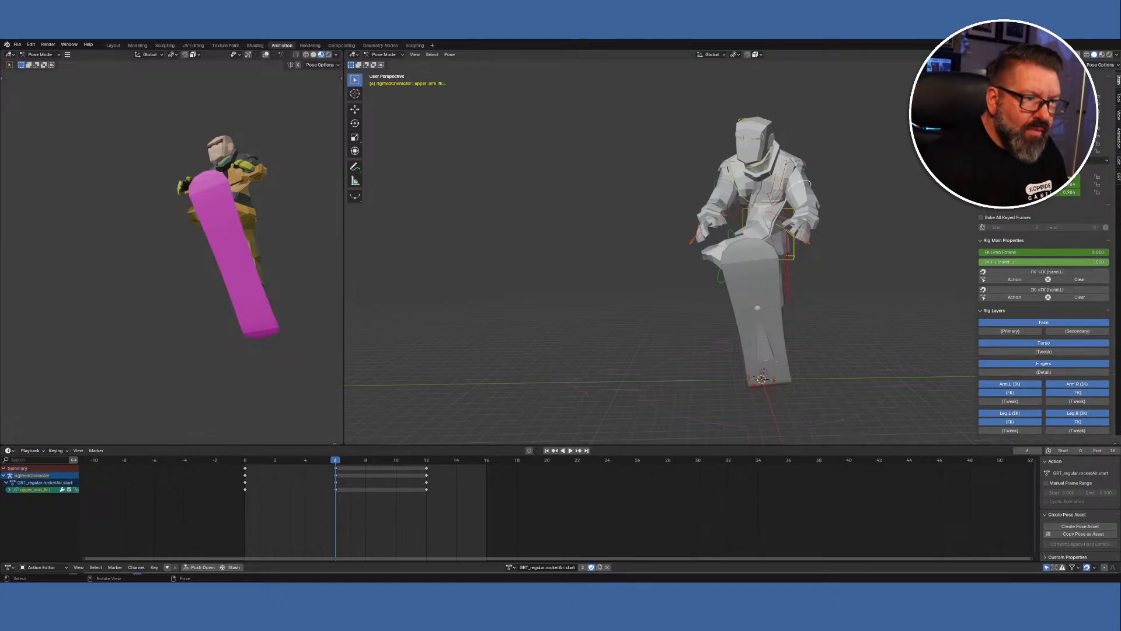
key("r")
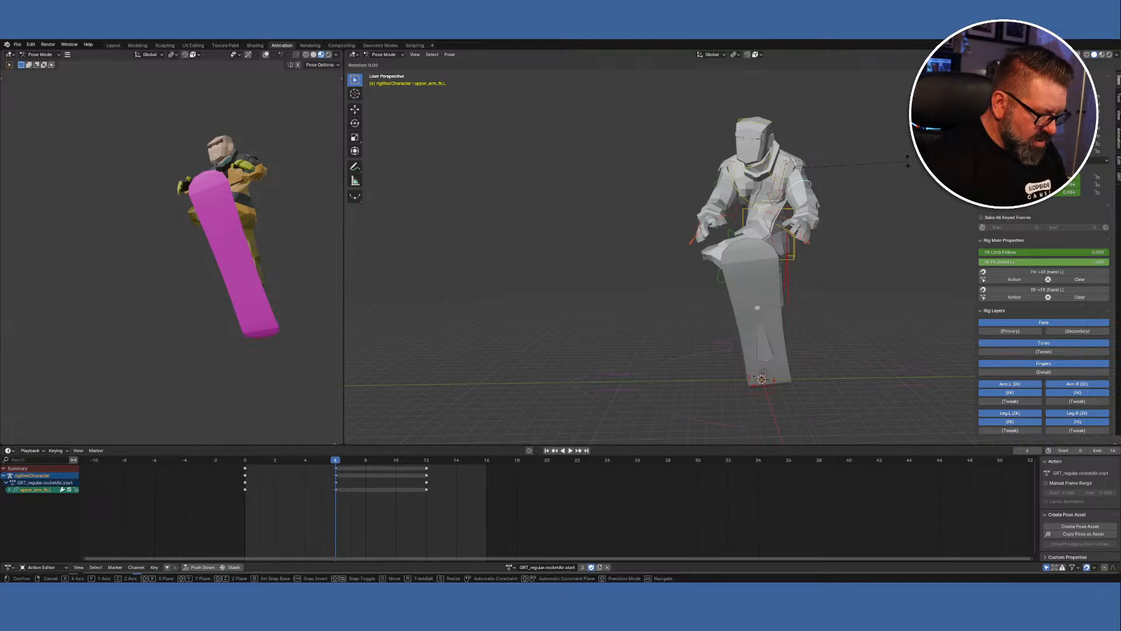
key("z")
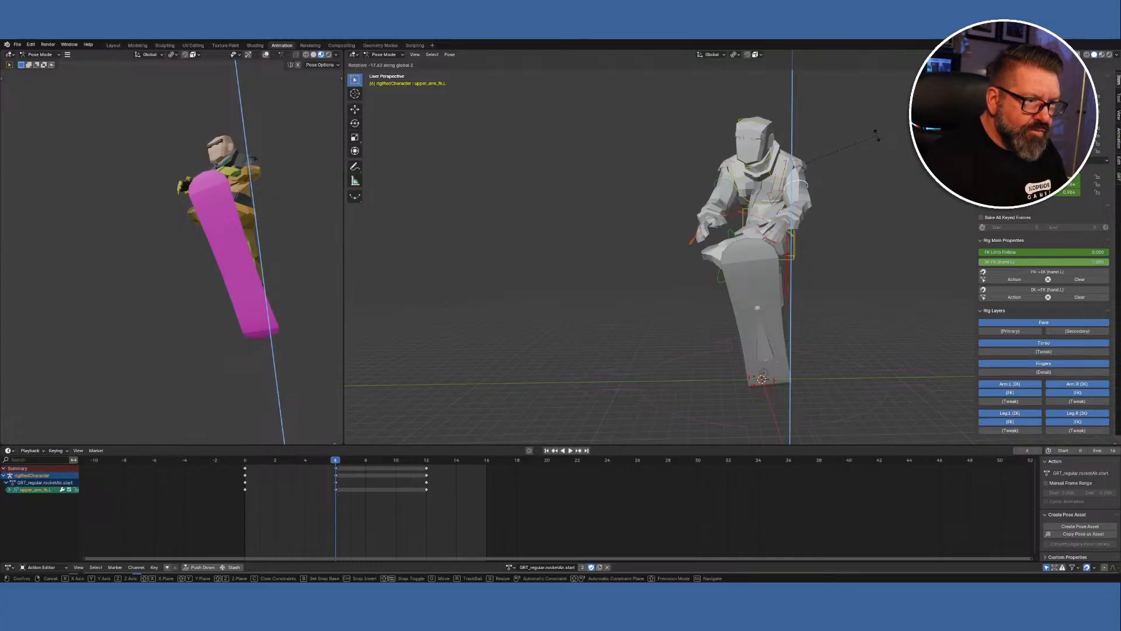
left_click(876, 135)
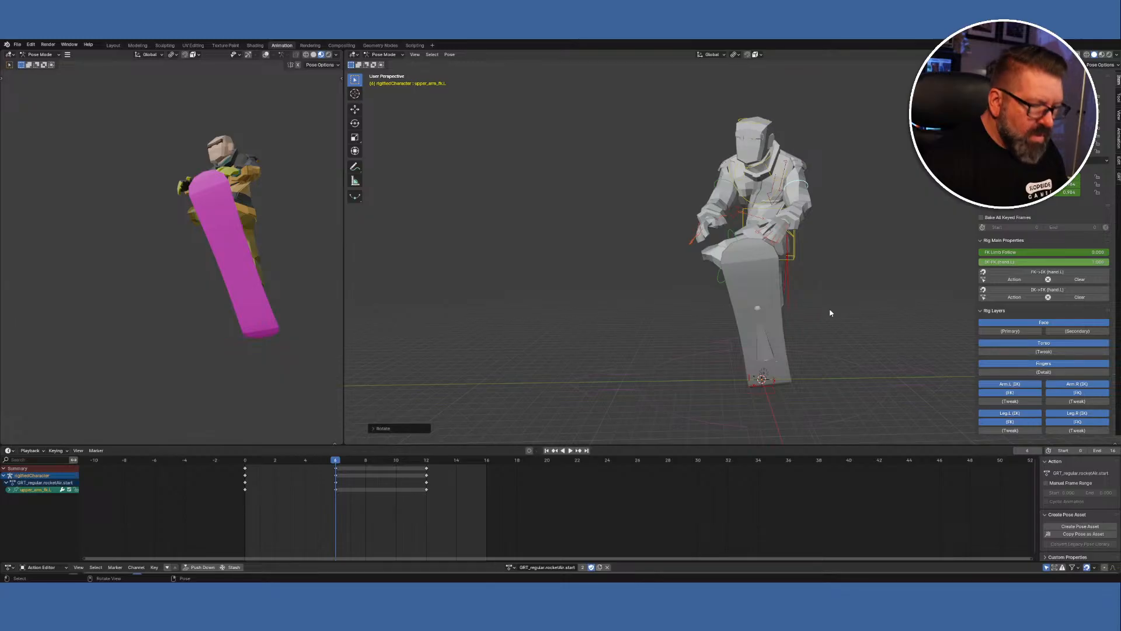
Try to adjust the left upper arm FK control's rotation slightly around global X and about 7 degrees around global Y.
key("r")
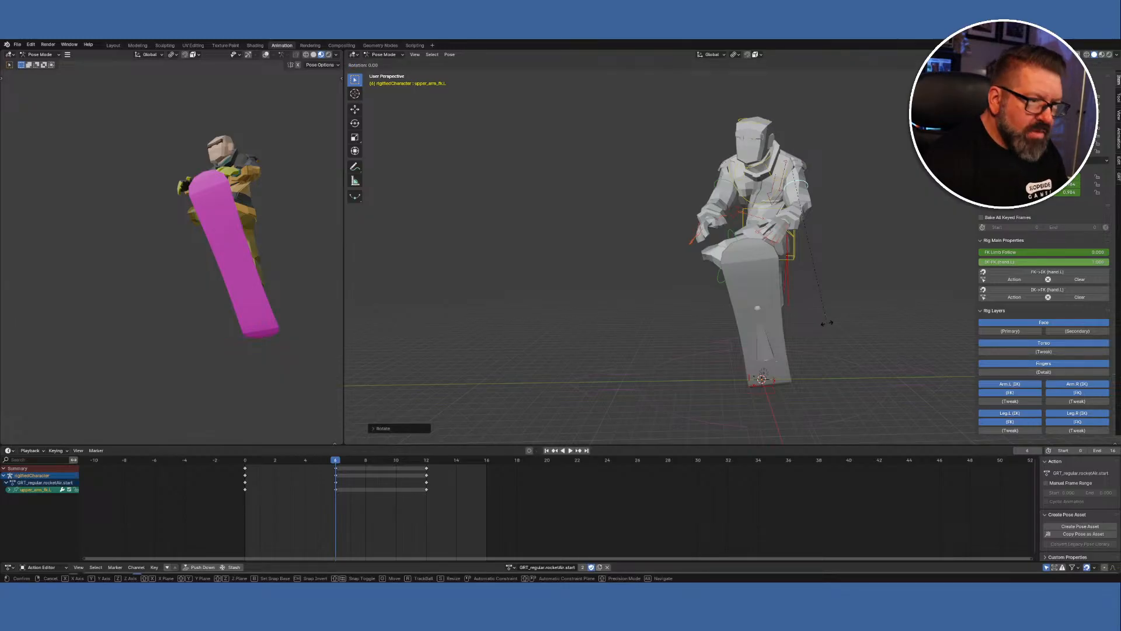
key("x")
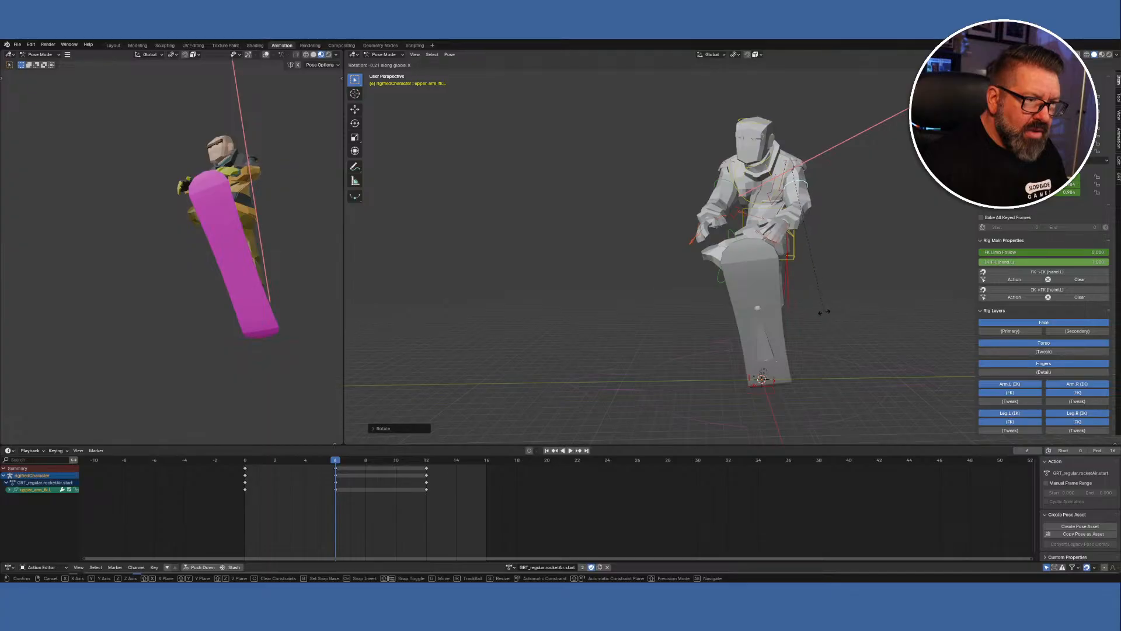
left_click(737, 285)
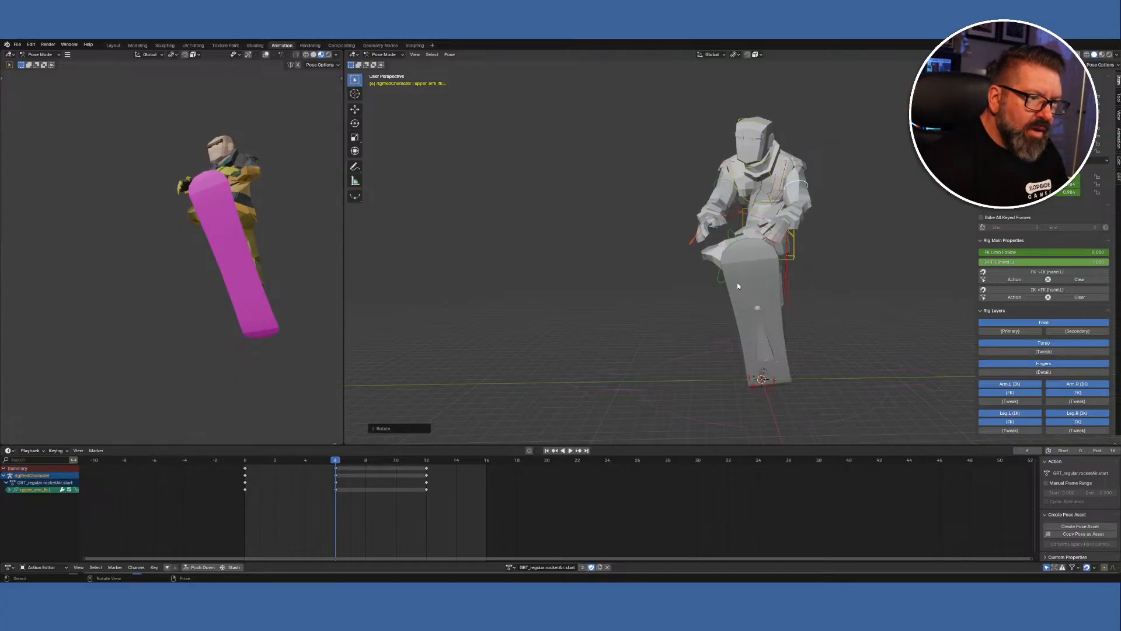
key("r")
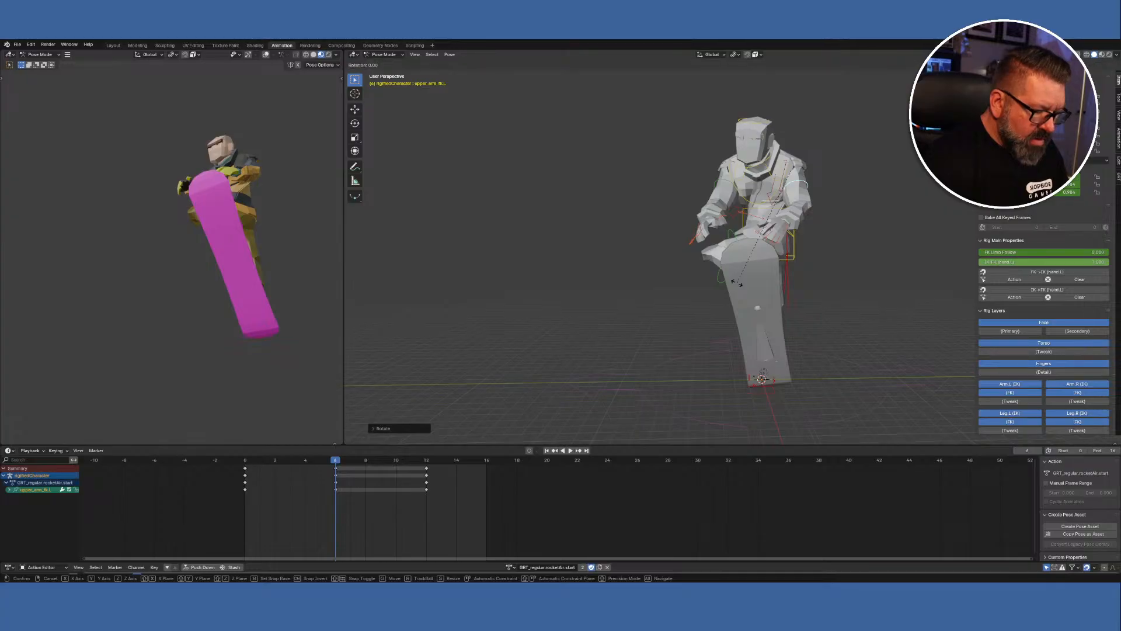
key("y")
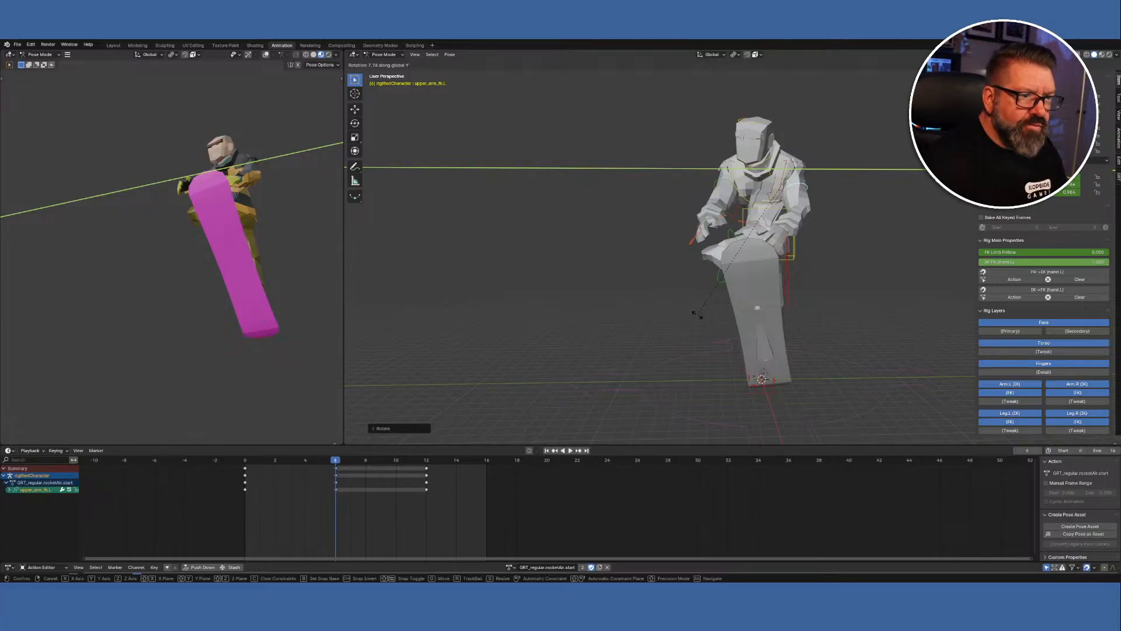
left_click(698, 316)
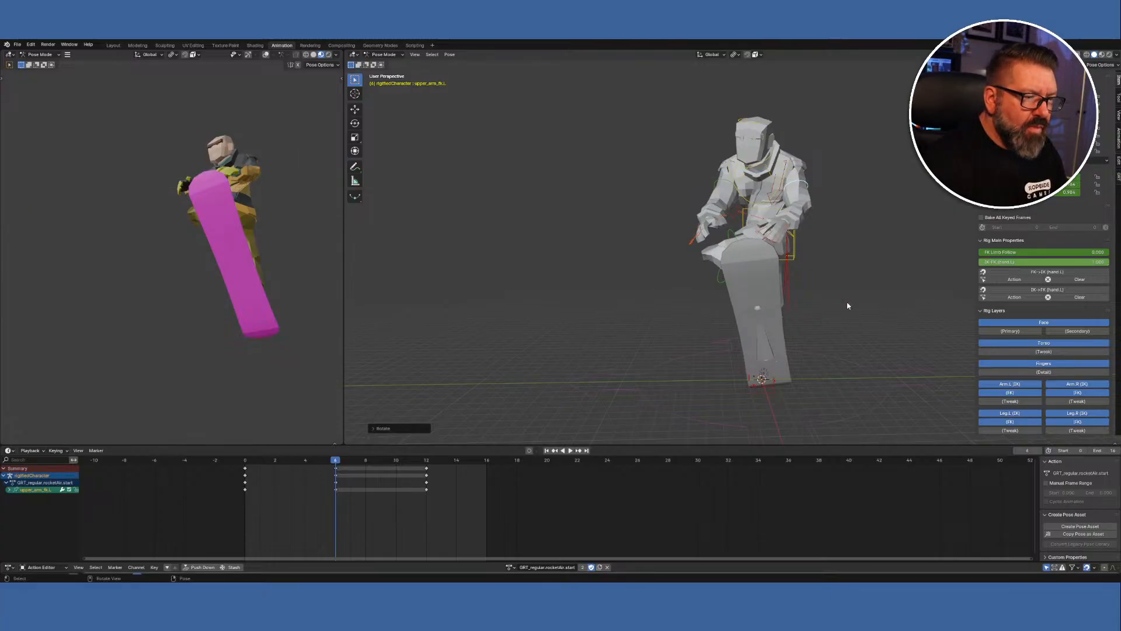
Examine the snowboarder's pose from the front and side, select the torso control and scrub the animation back to frame 6.
middle_click_drag(280, 233, 308, 302)
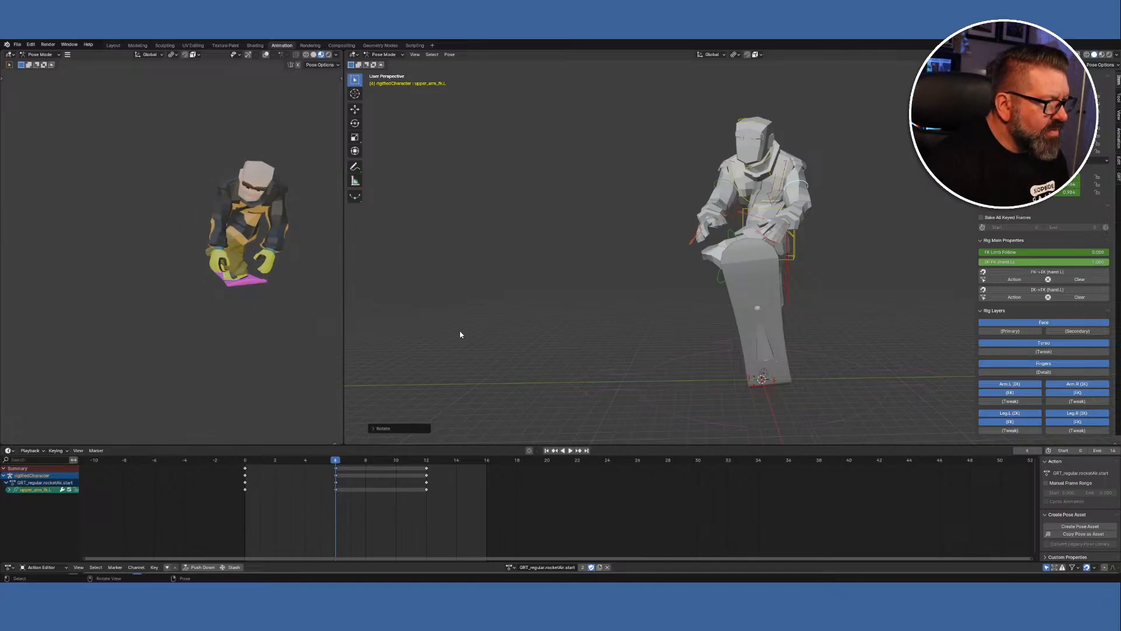
middle_click_drag(543, 278, 653, 284)
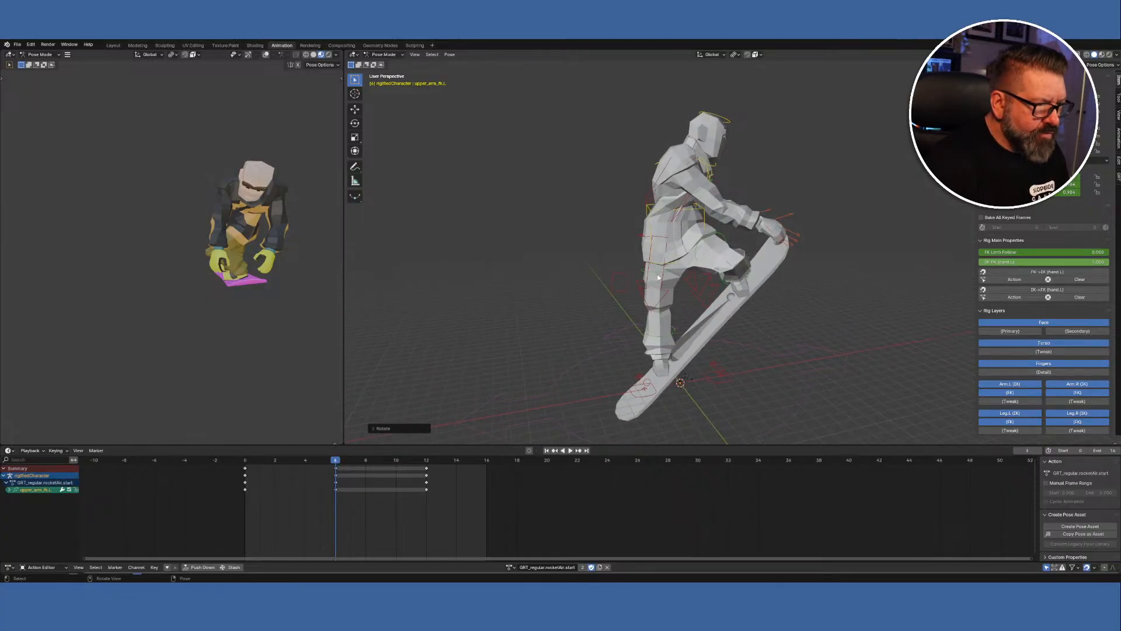
left_click(696, 210)
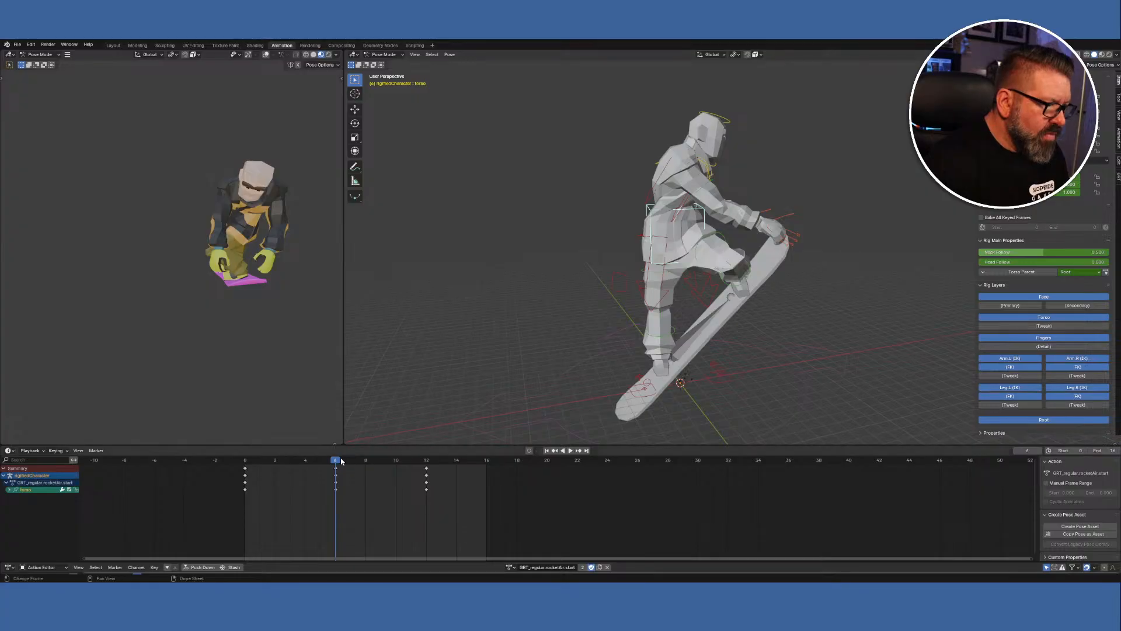
mouse_move(335, 461)
left_mouse_down()
mouse_move(245, 460)
mouse_move(441, 460)
mouse_move(326, 460)
mouse_move(372, 461)
mouse_move(336, 461)
left_mouse_up()
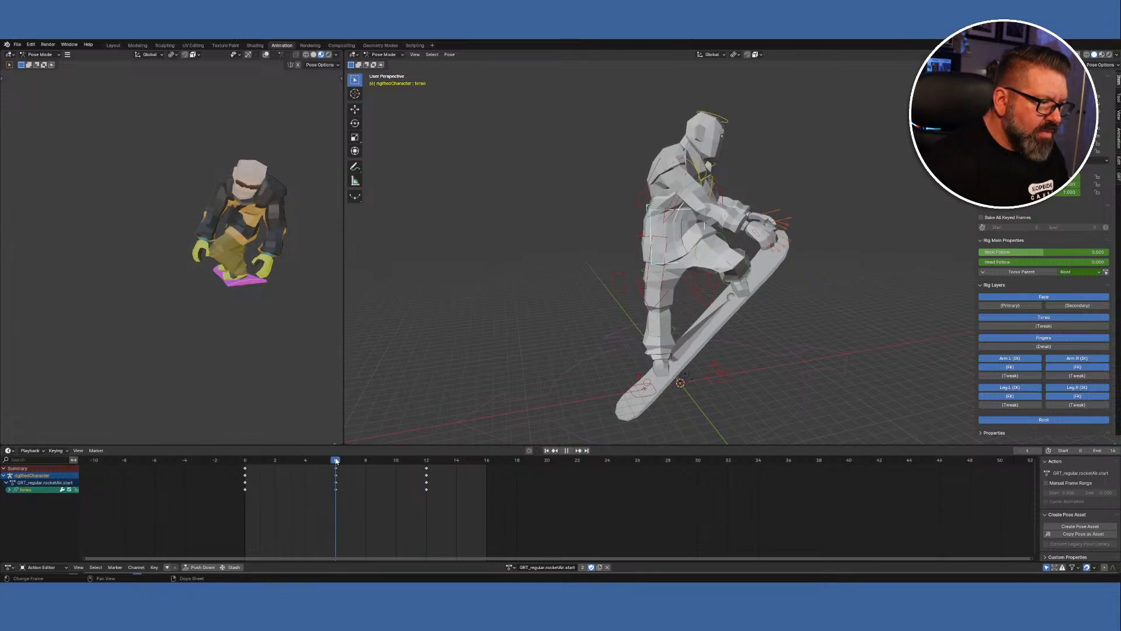
Try to rotate the torso control freely at frame 6 from a raised front view.
middle_click_drag(561, 415, 487, 54)
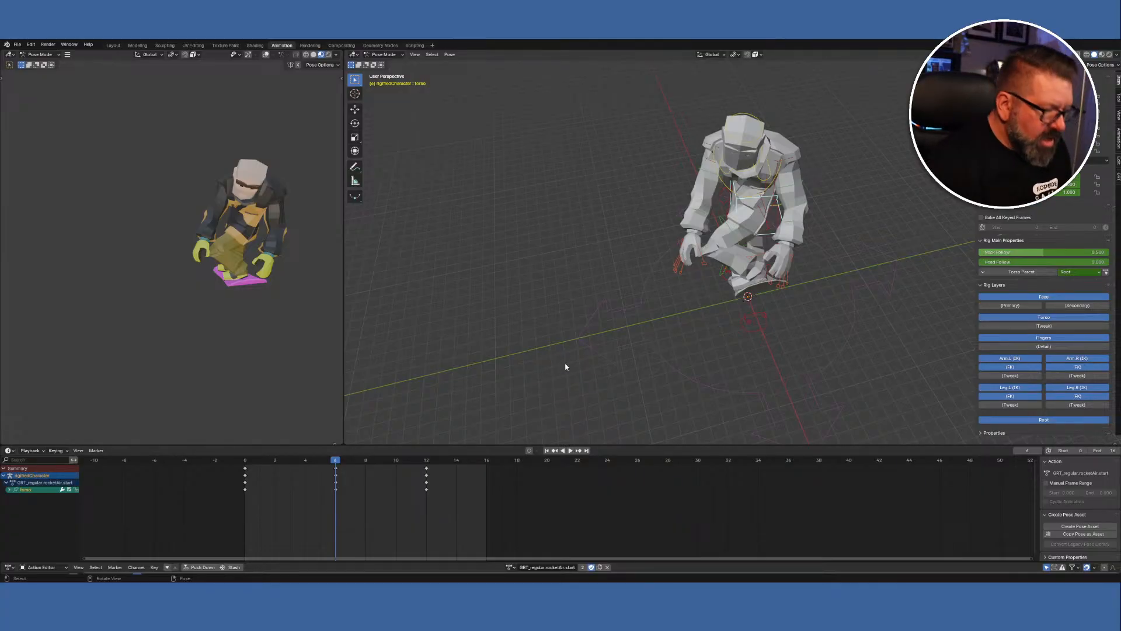
key("r")
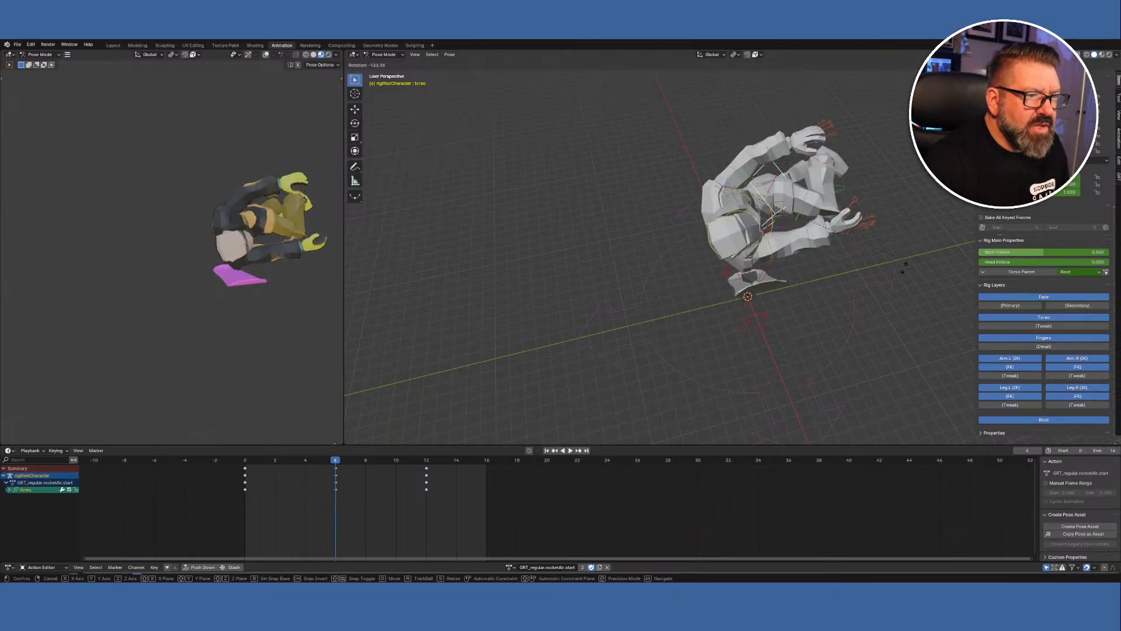
left_click(525, 309)
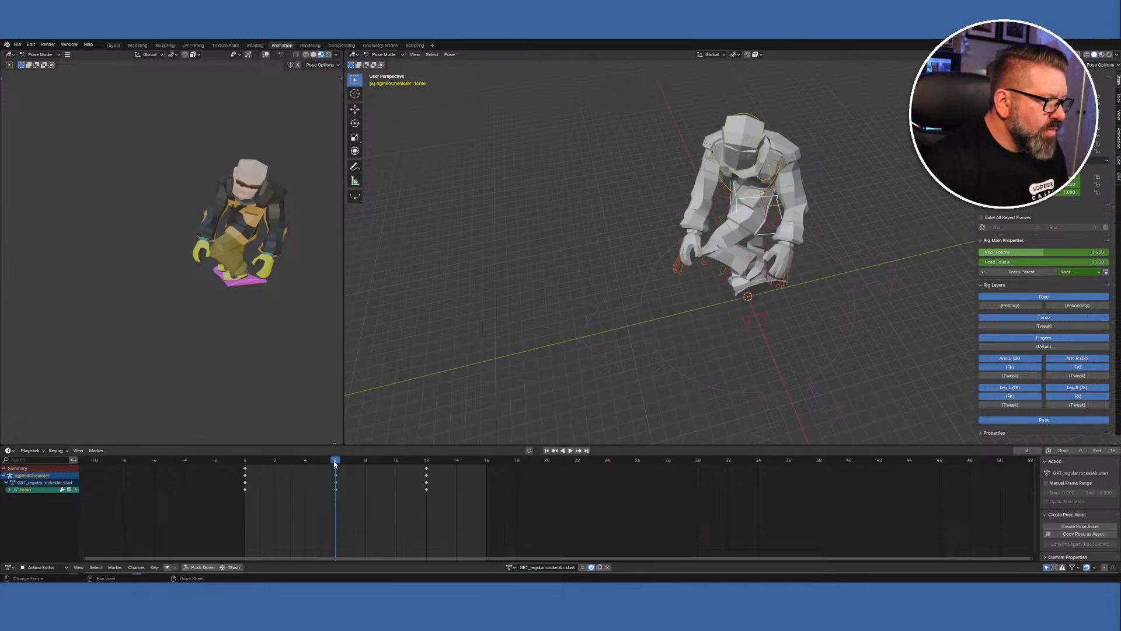
Return to frame 0, select the chest control and examine the snowboarder's starting pose from the front.
key("space")
key("Escape")
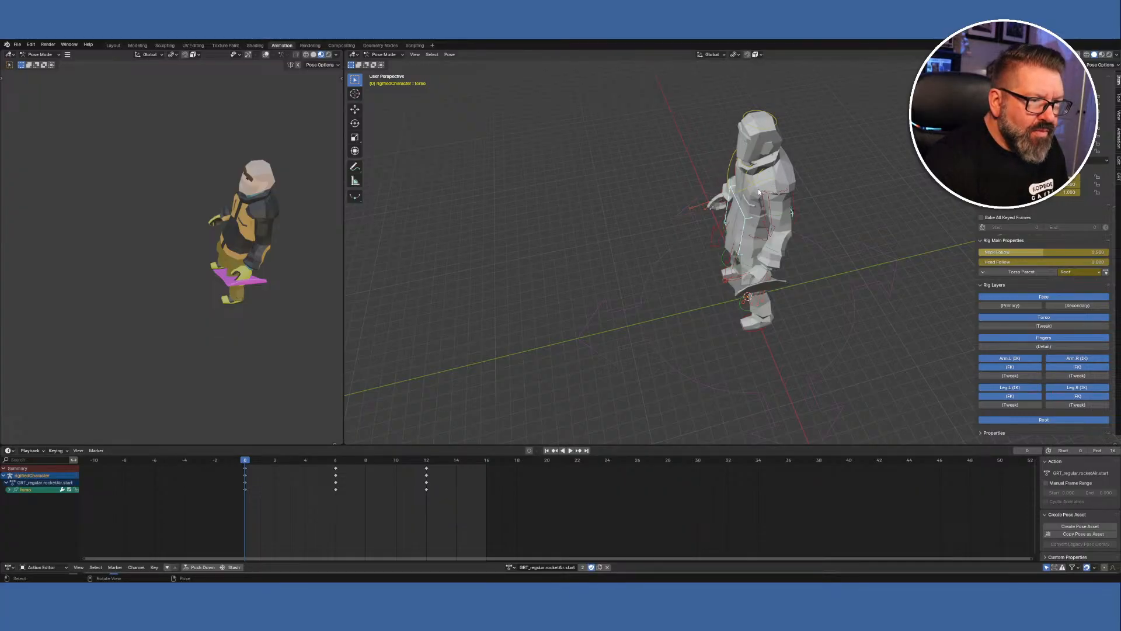
left_click(724, 225)
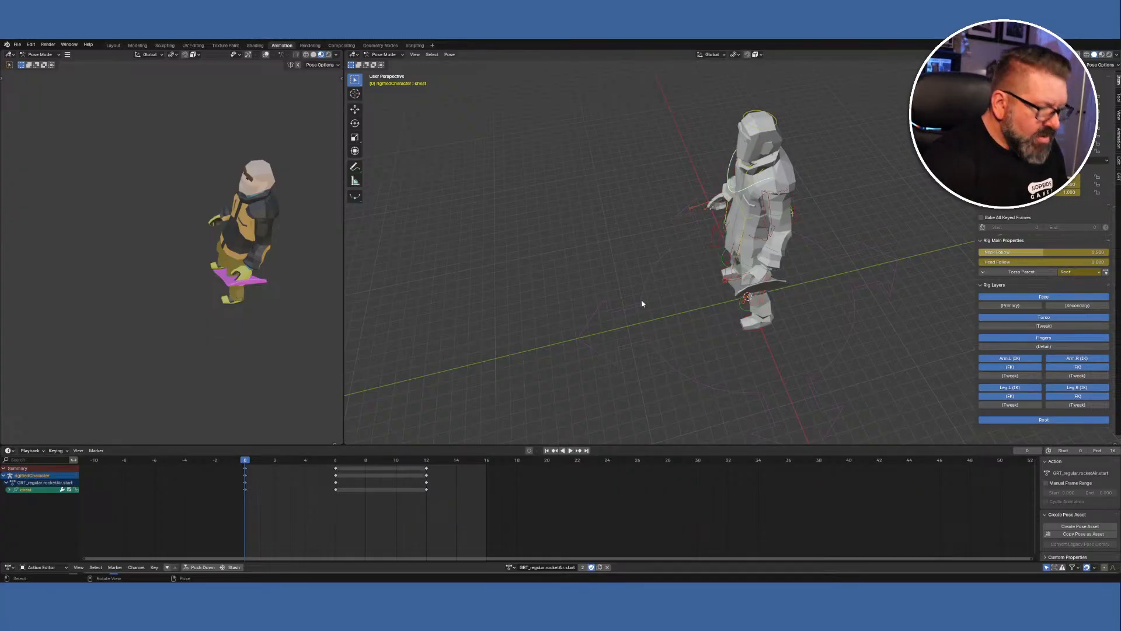
middle_click_drag(653, 271, 723, 249)
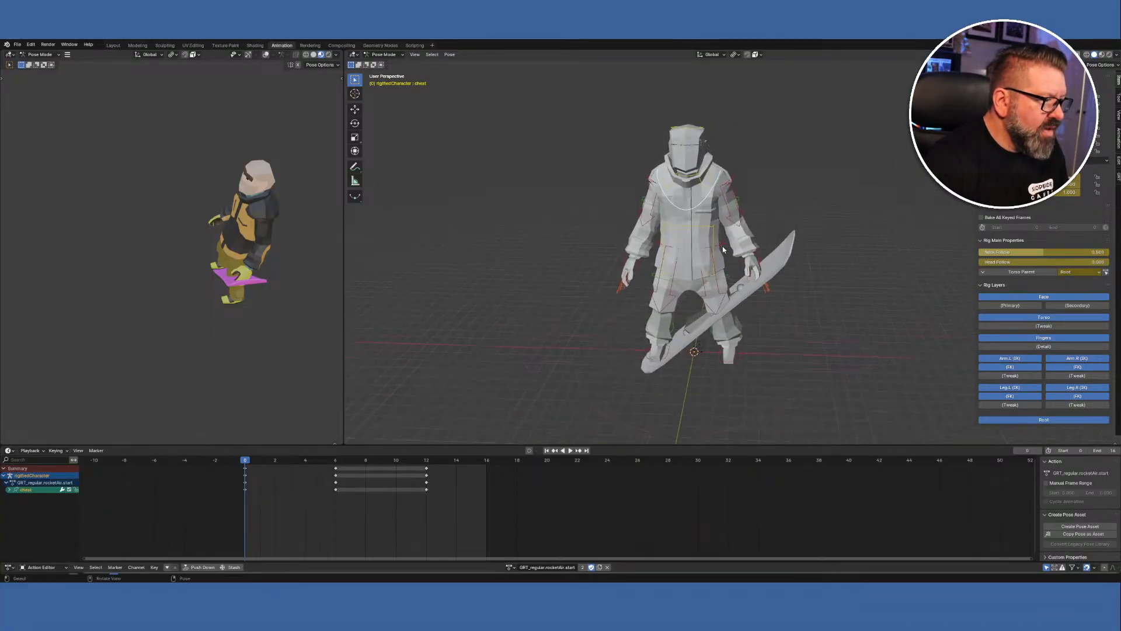
Switch the character rig to Object Mode and return it to Pose Mode.
left_click(396, 56)
left_click(410, 71)
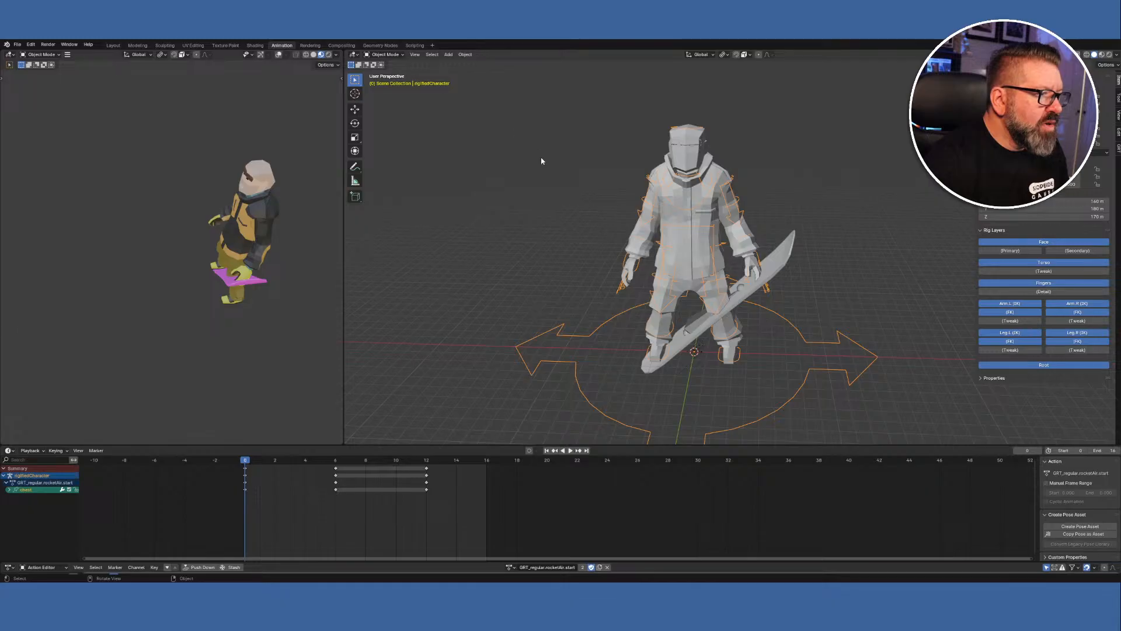
left_click(557, 168)
left_click(672, 206)
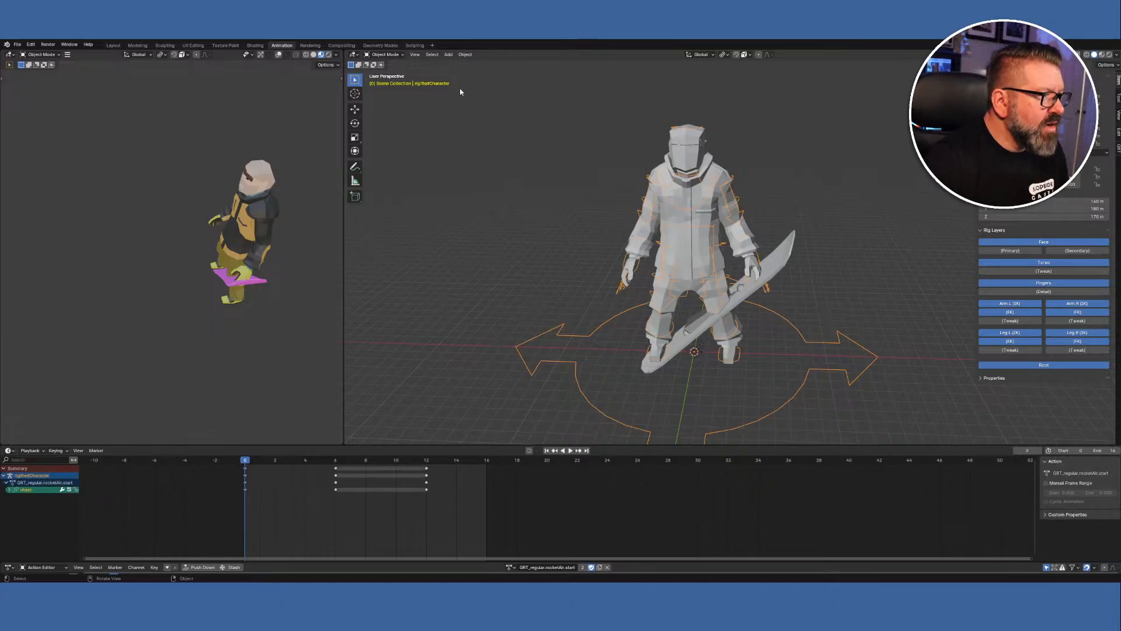
left_click(387, 55)
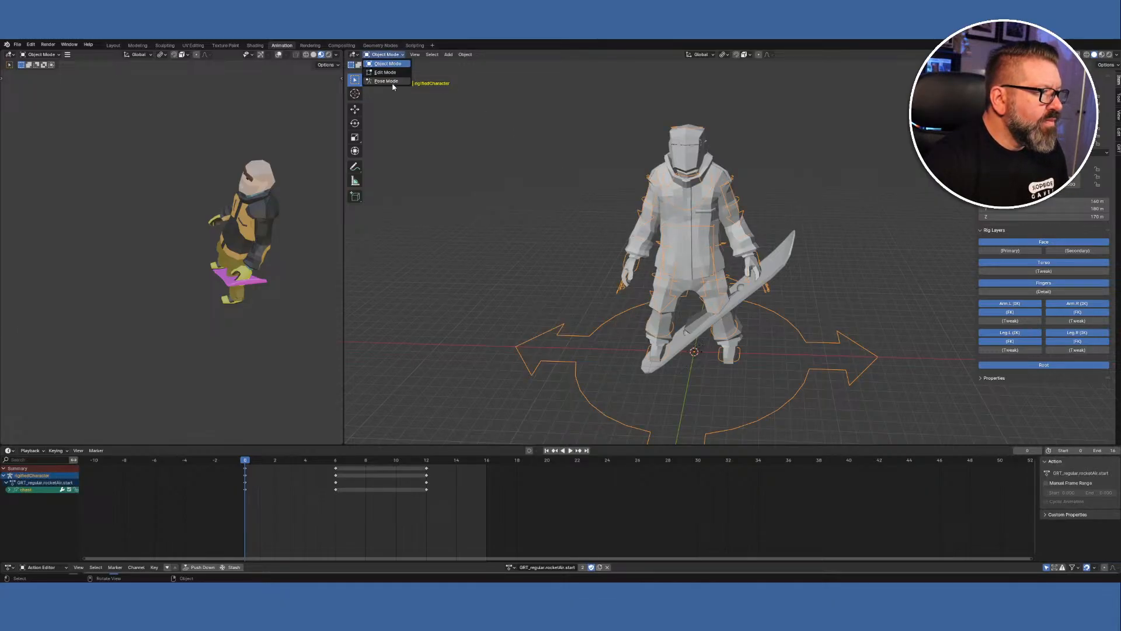
left_click(390, 81)
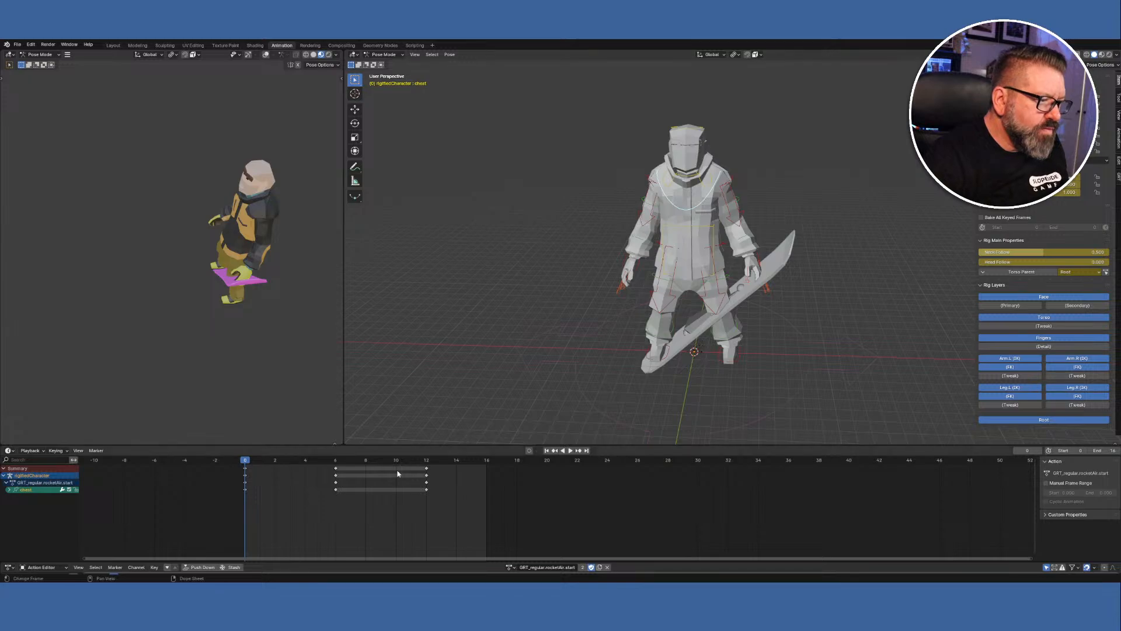
Select the left upper arm FK control and review the snowboarder's motion between frames 0 and 6, ending at frame 6.
left_click(738, 201)
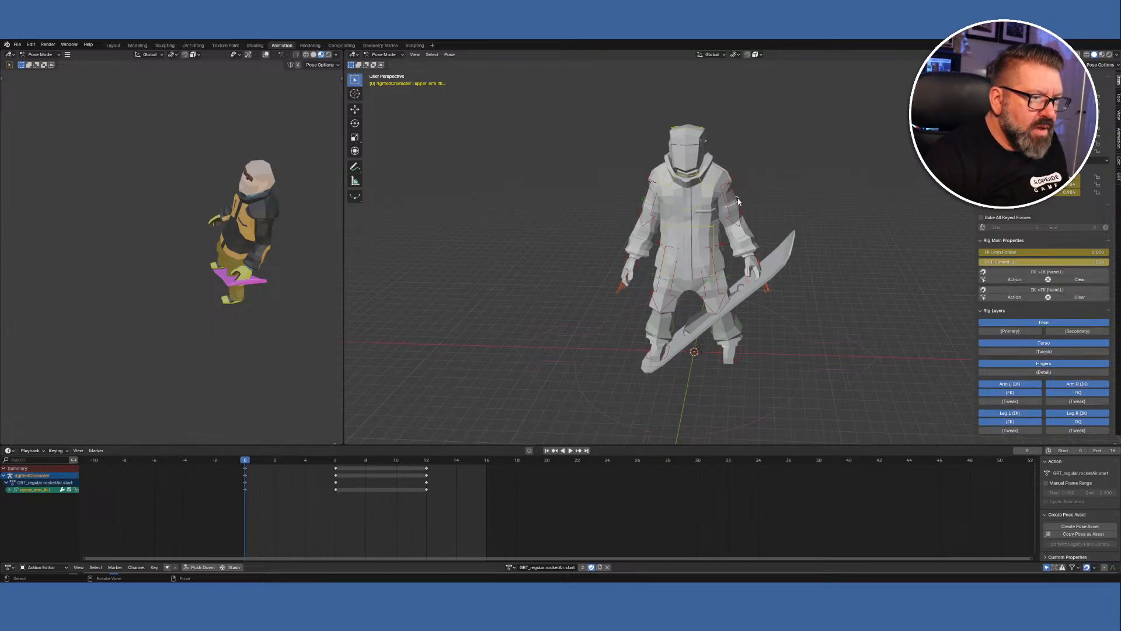
left_click_drag(244, 465, 335, 475)
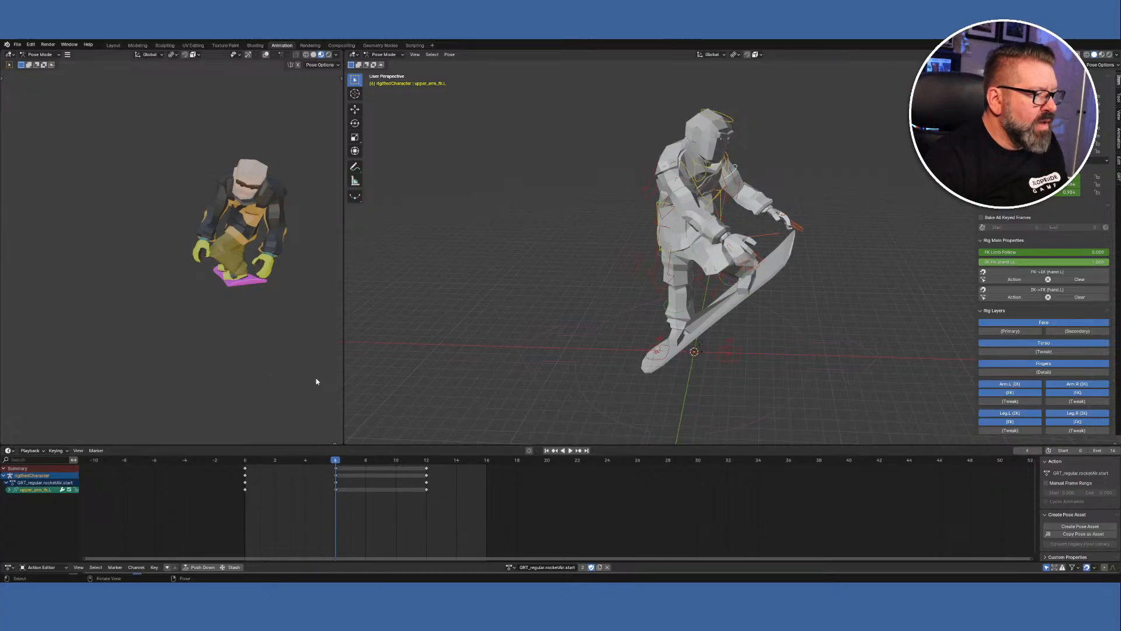
middle_click_drag(318, 384, 308, 359)
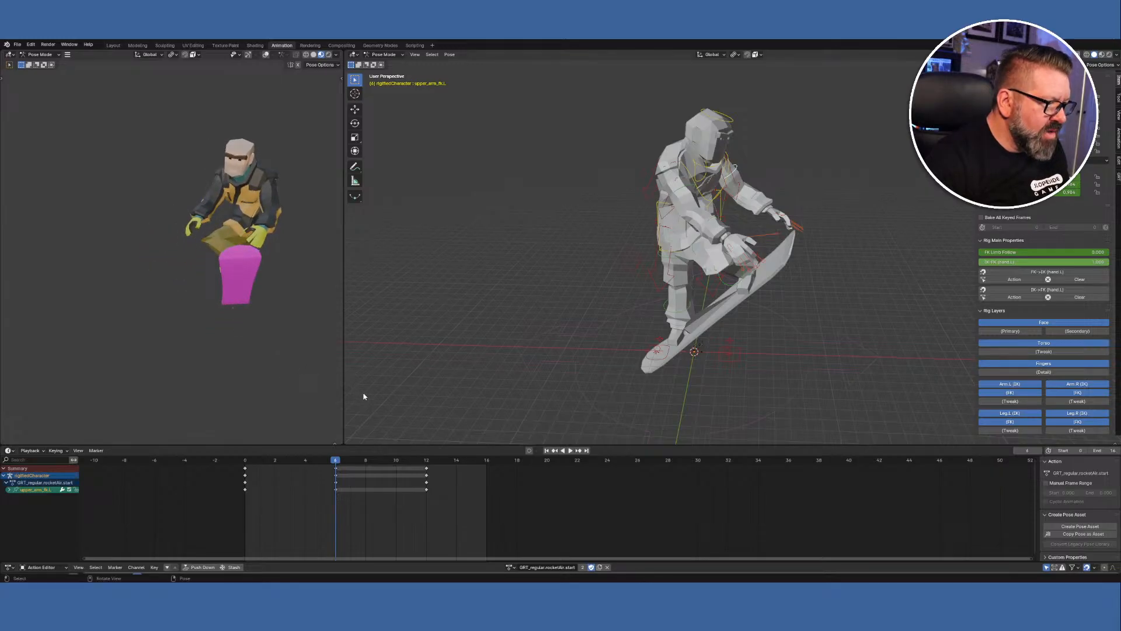
key("space")
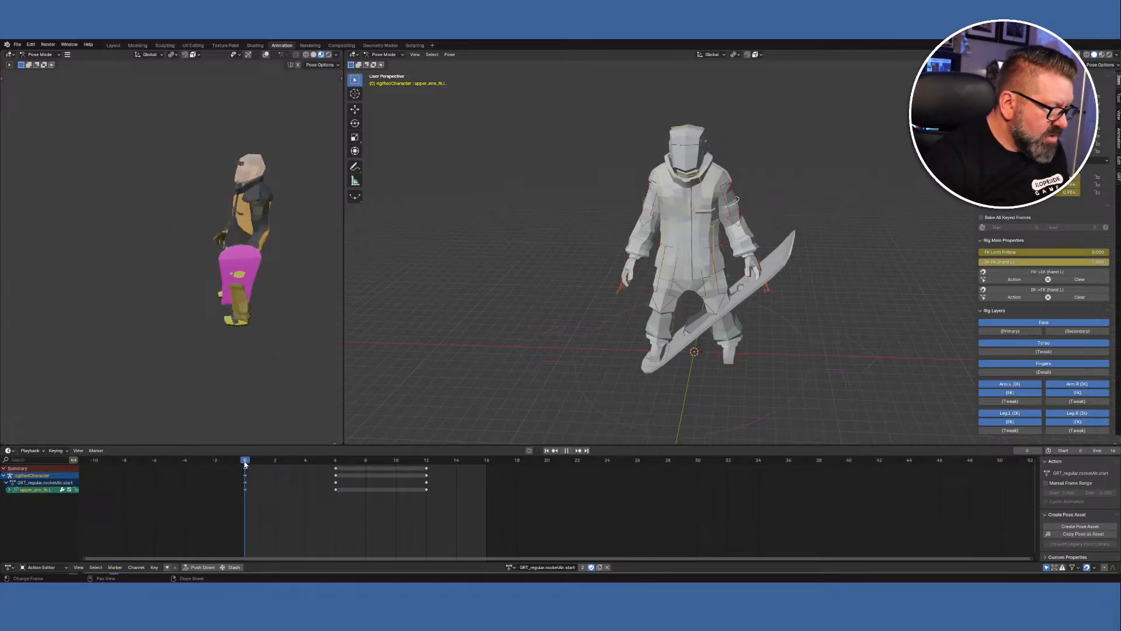
mouse_move(342, 468)
left_mouse_down()
mouse_move(431, 477)
mouse_move(329, 465)
left_mouse_up()
key("space")
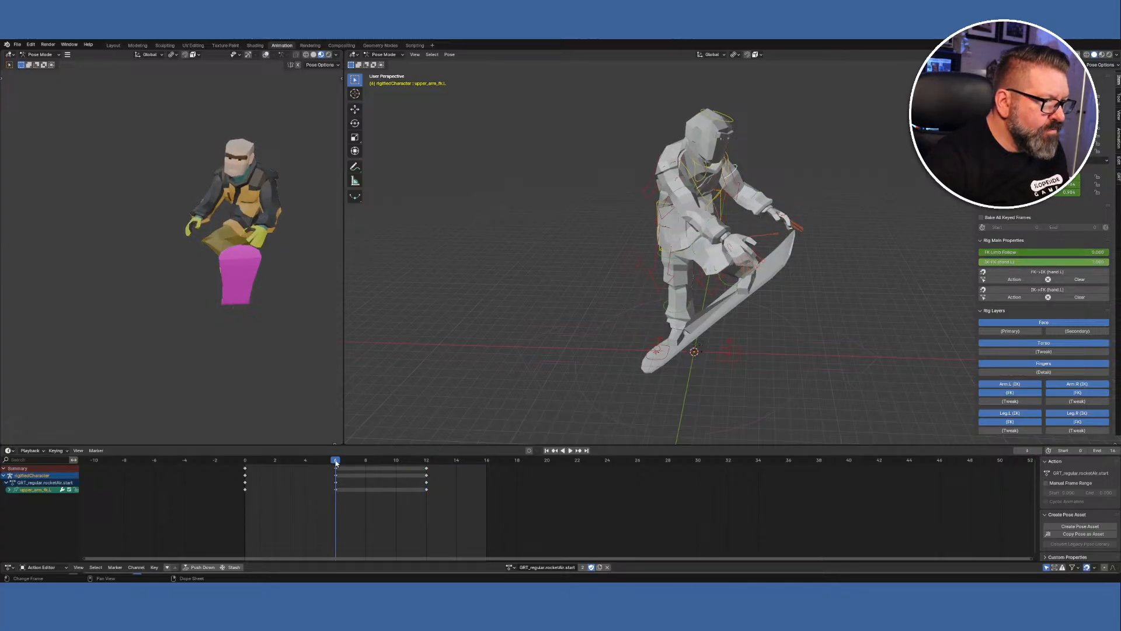
Turn on automatic keyframing for the rig after viewing the frame 6 pose from several angles.
middle_click_drag(702, 387, 623, 387)
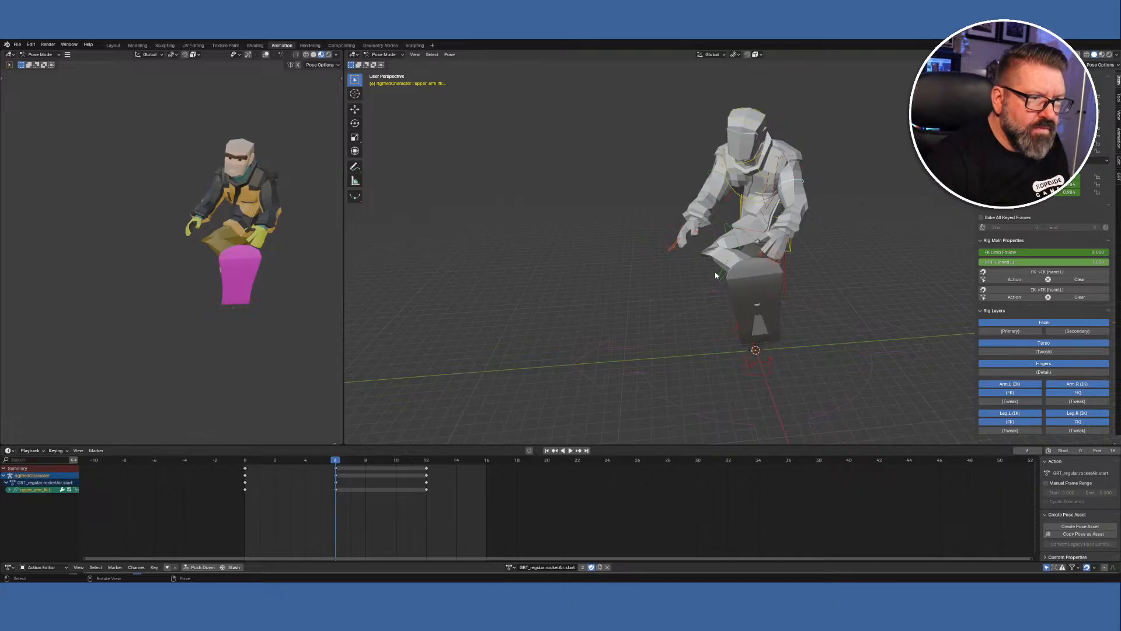
middle_click_drag(715, 271, 845, 285)
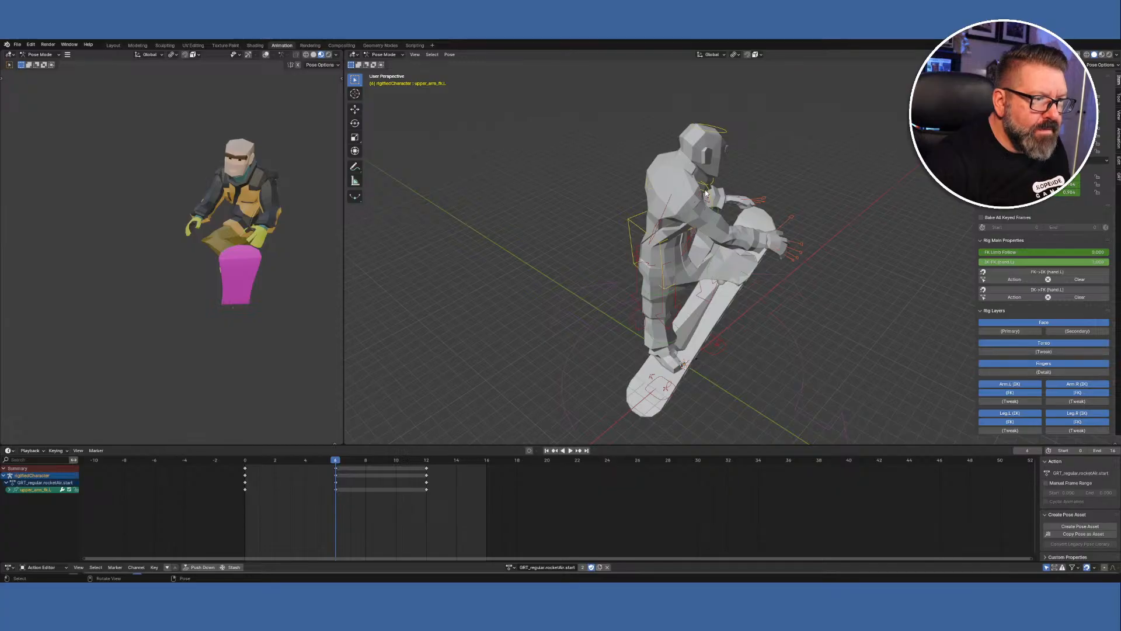
left_click(528, 451)
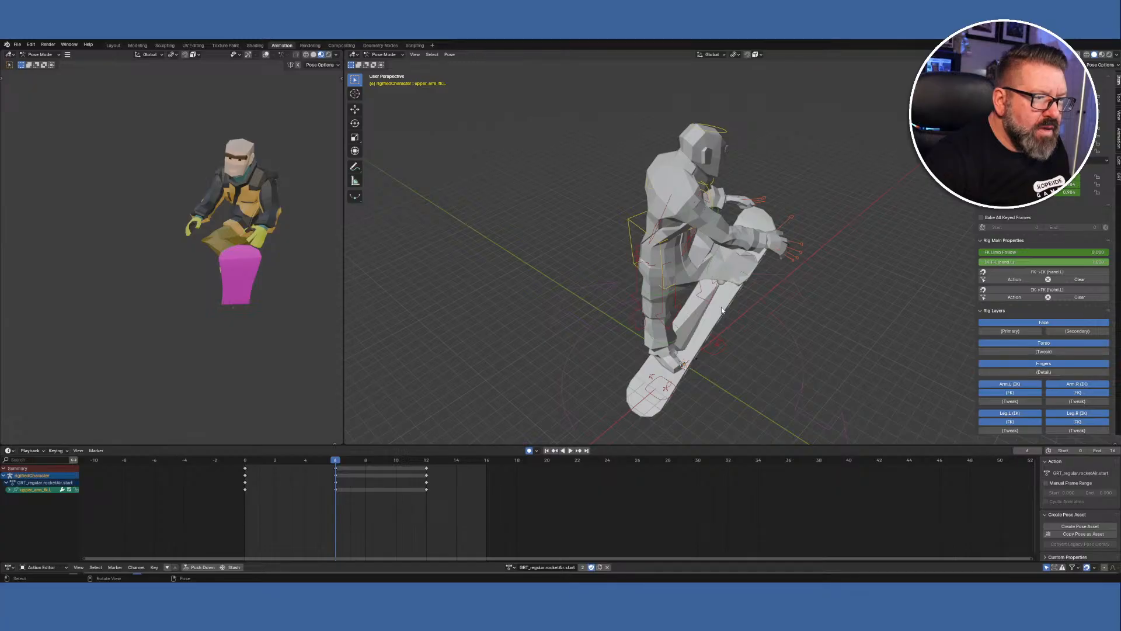
Select the chest control and try to rotate it freely at frame 6 from a side view.
middle_click_drag(722, 310, 718, 214)
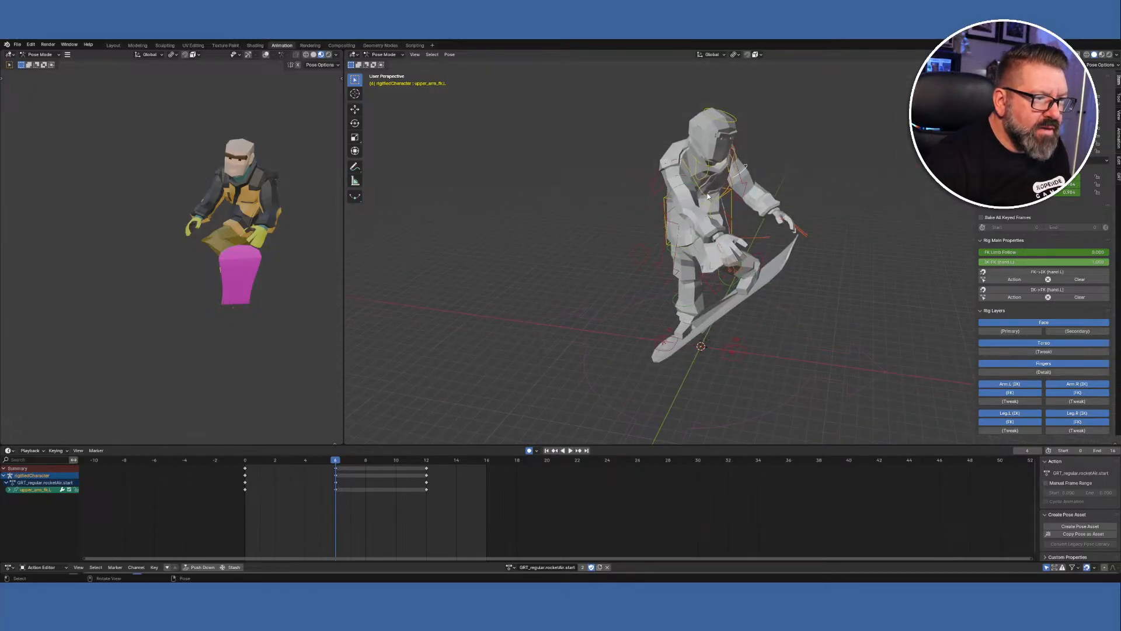
left_click(704, 195)
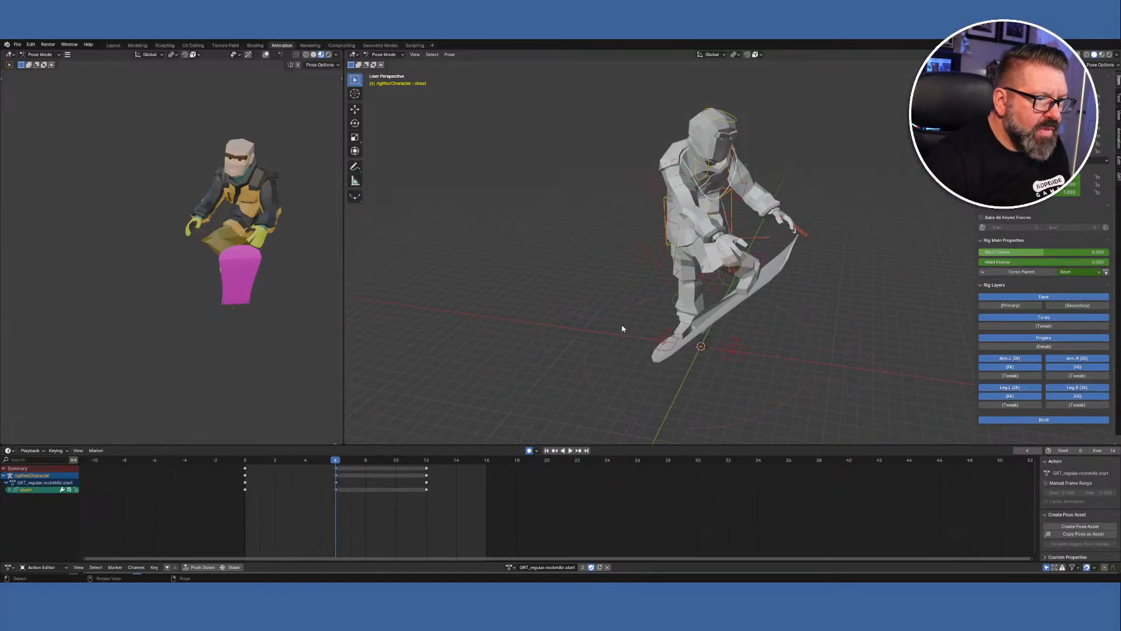
middle_click_drag(623, 328, 645, 311)
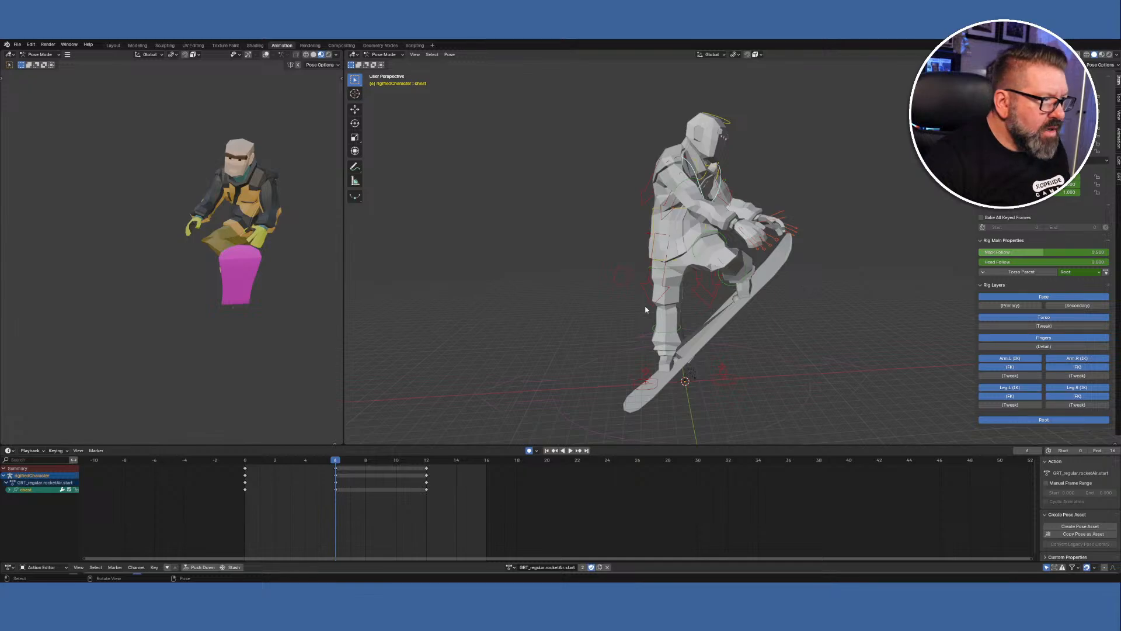
middle_click_drag(300, 274, 239, 266)
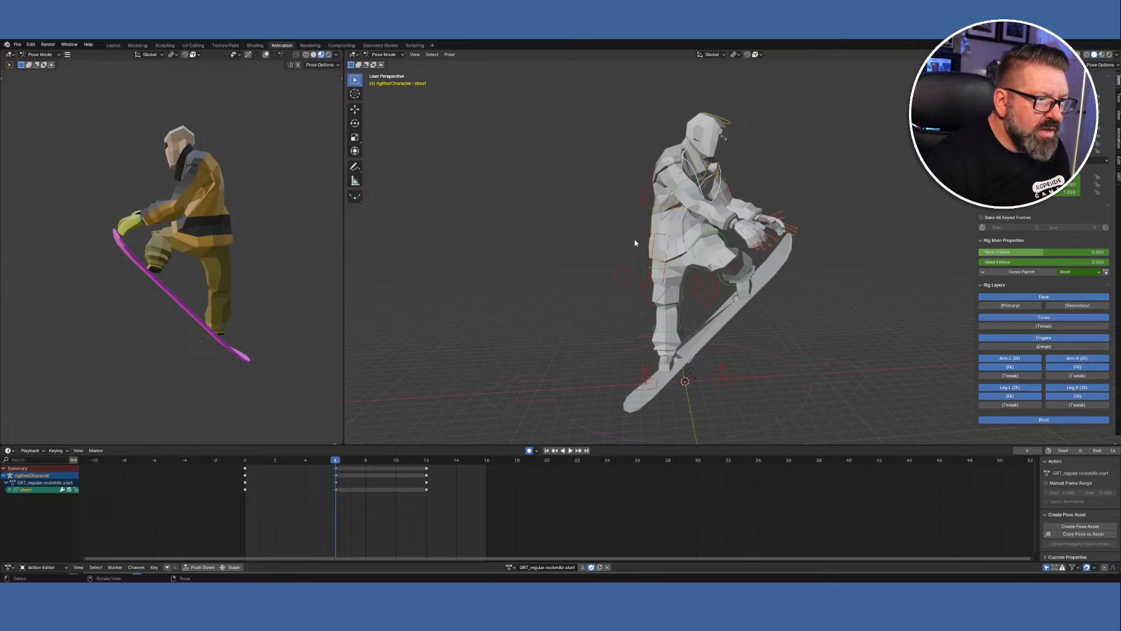
middle_click_drag(630, 296, 655, 289)
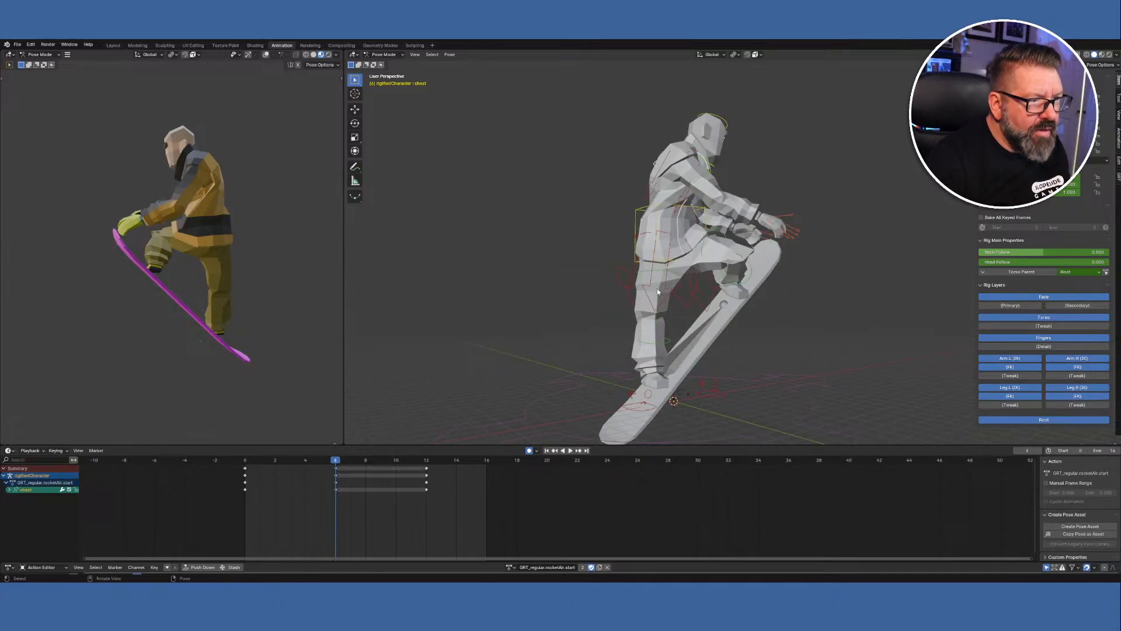
key("r")
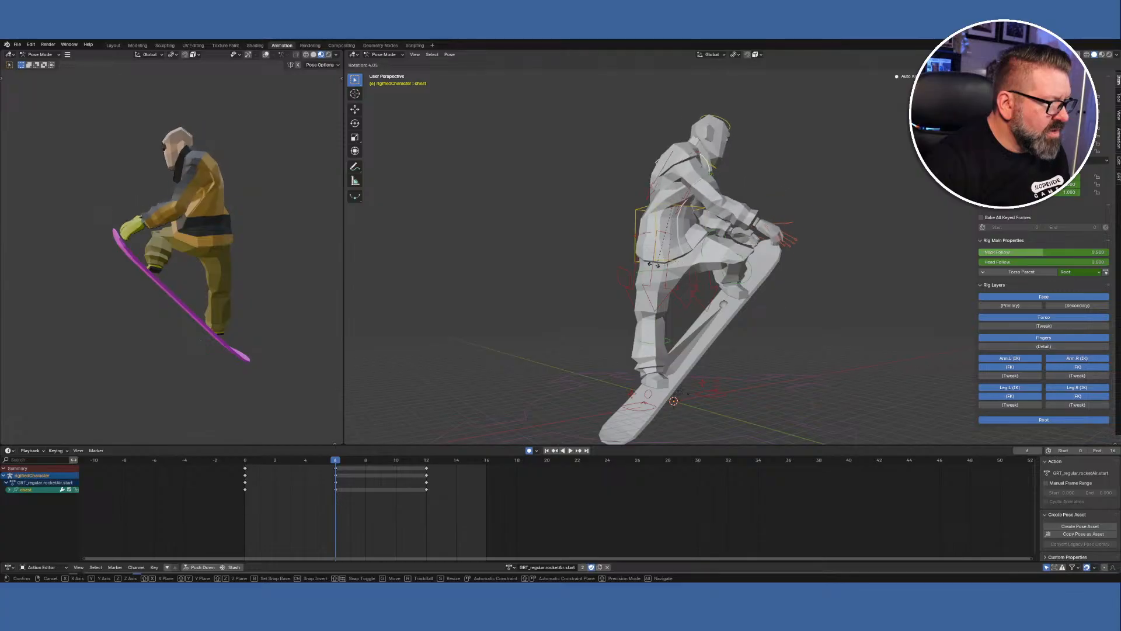
left_click(771, 269)
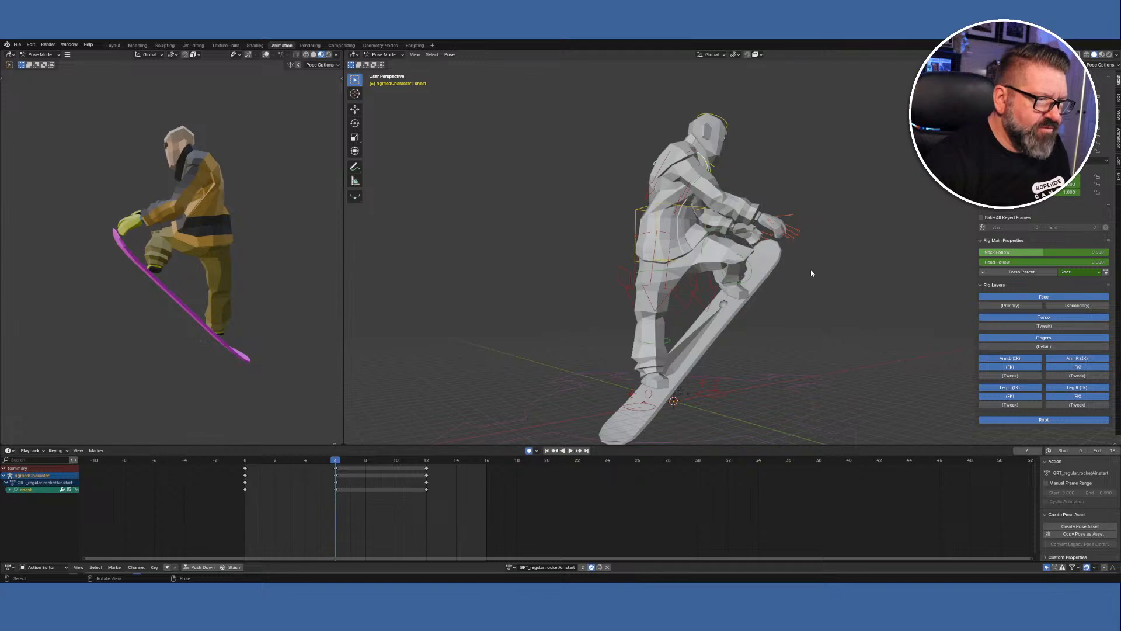
Examine the right shoulder, neck and chest controls around the upper body, ending with the chest control selected.
middle_click_drag(815, 278, 687, 261)
left_click(706, 184)
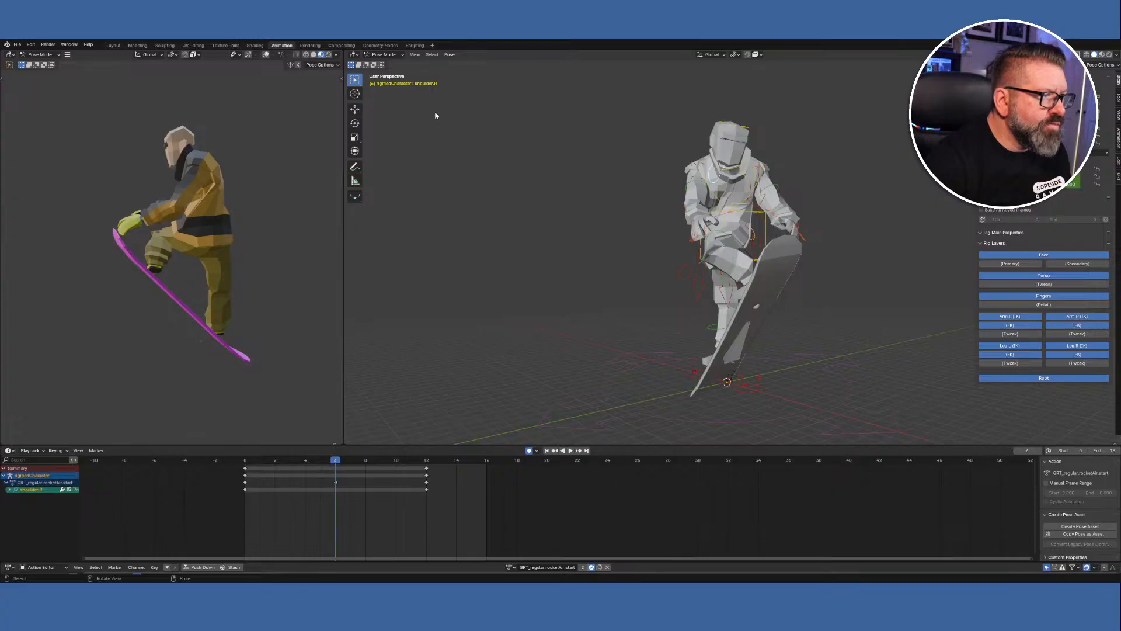
left_click(727, 170)
middle_click_drag(717, 190, 782, 190)
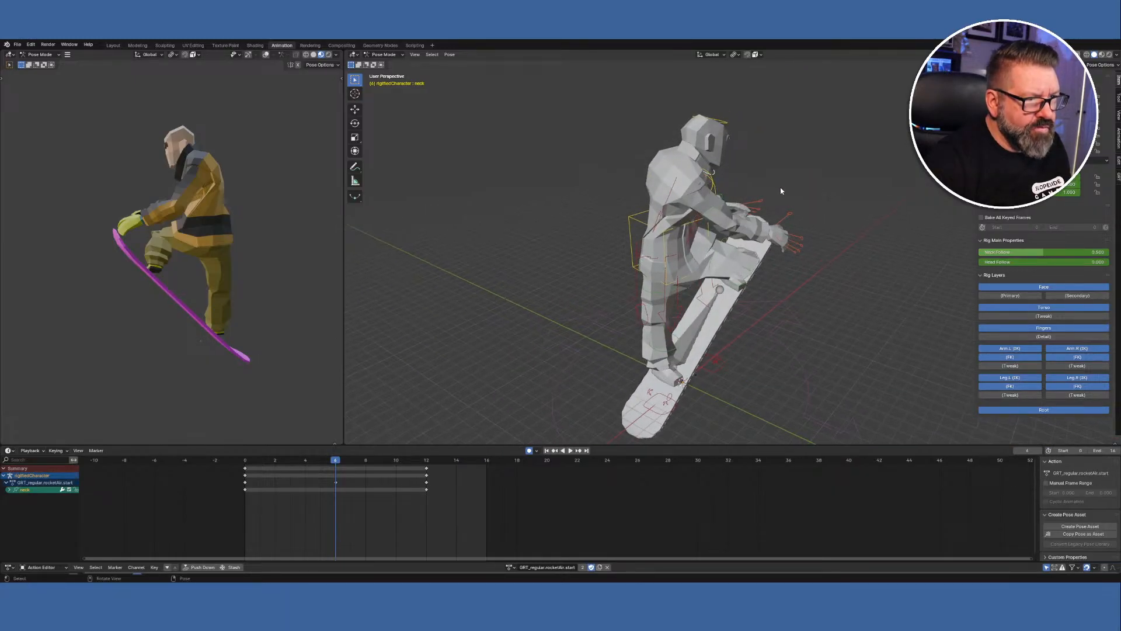
left_click(710, 179)
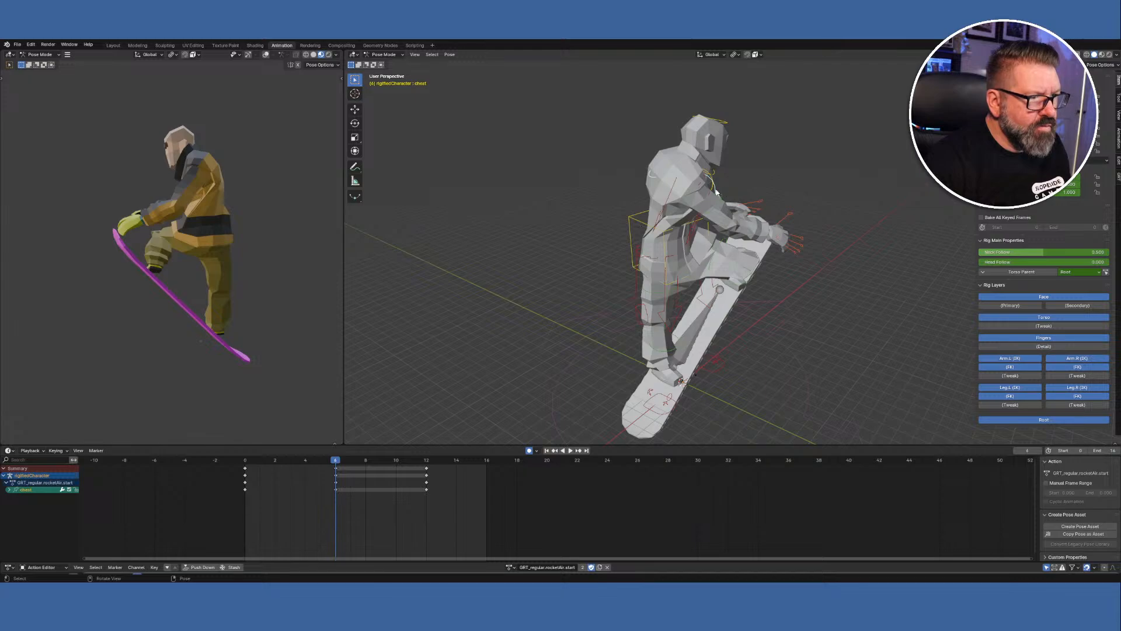
left_click(713, 189)
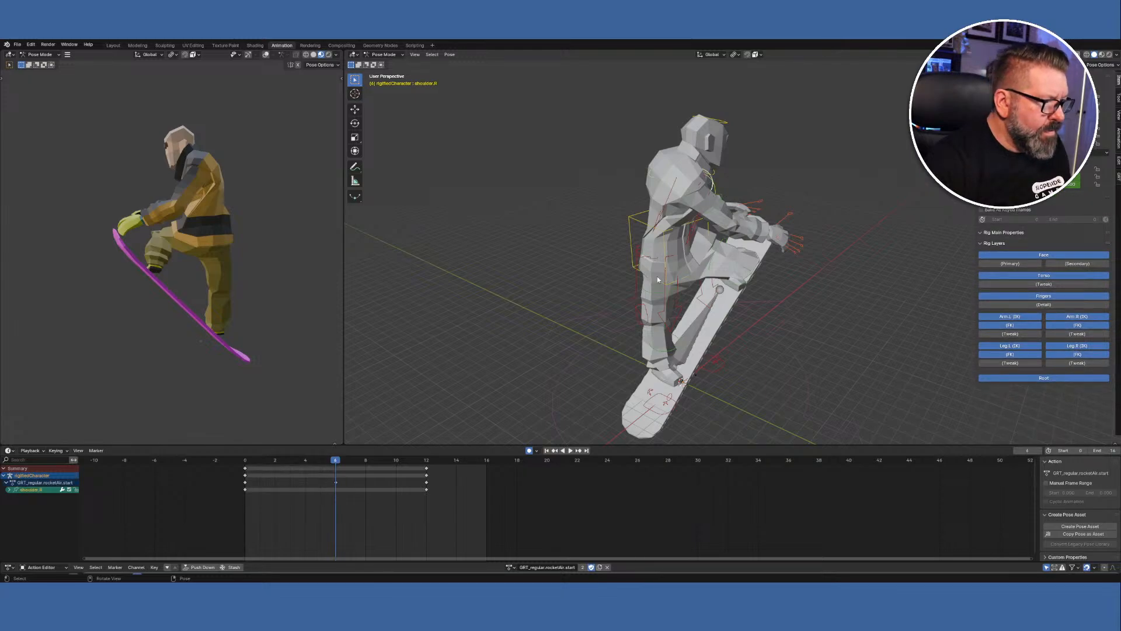
middle_click_drag(673, 354, 599, 332)
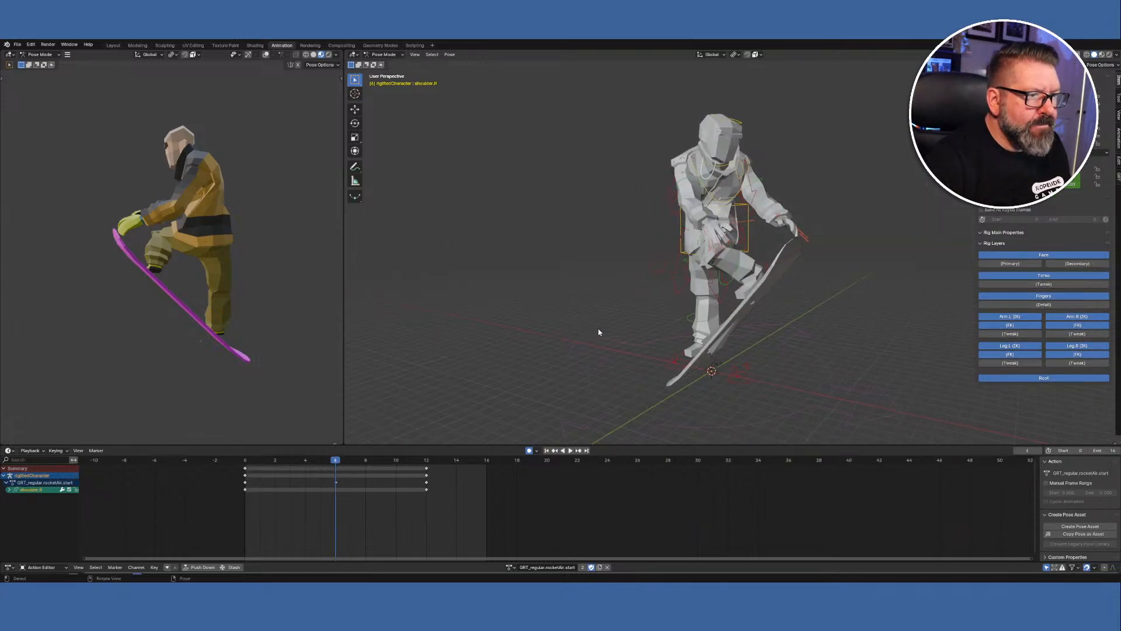
left_click(710, 195)
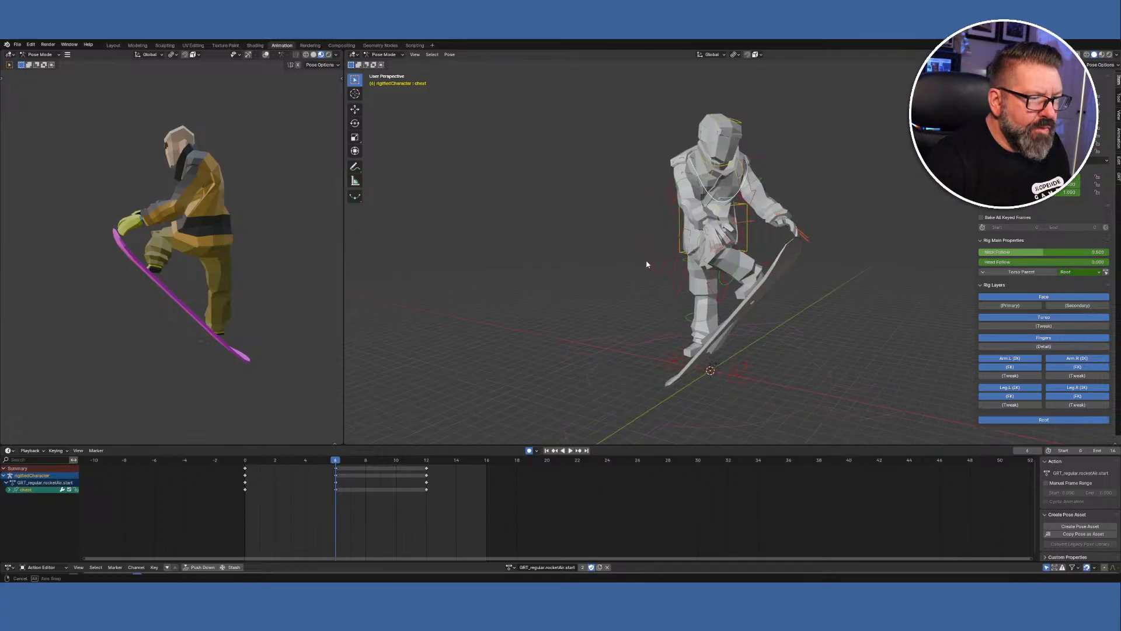
Try to move the chest control along the global X axis from an overhead view.
middle_click_drag(715, 263, 700, 351)
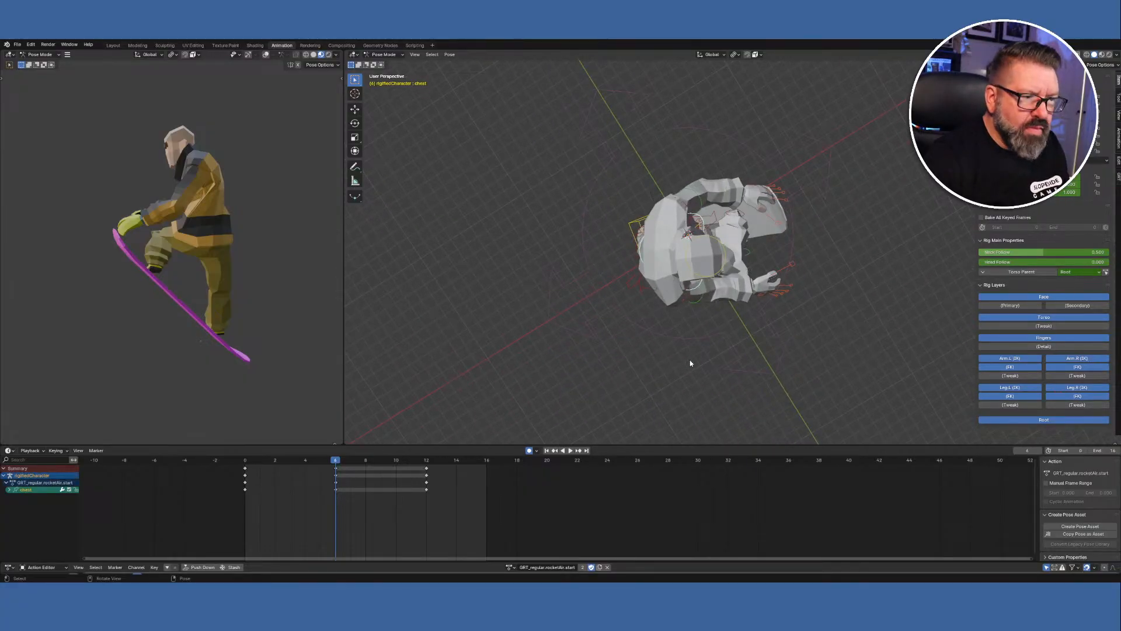
key("g")
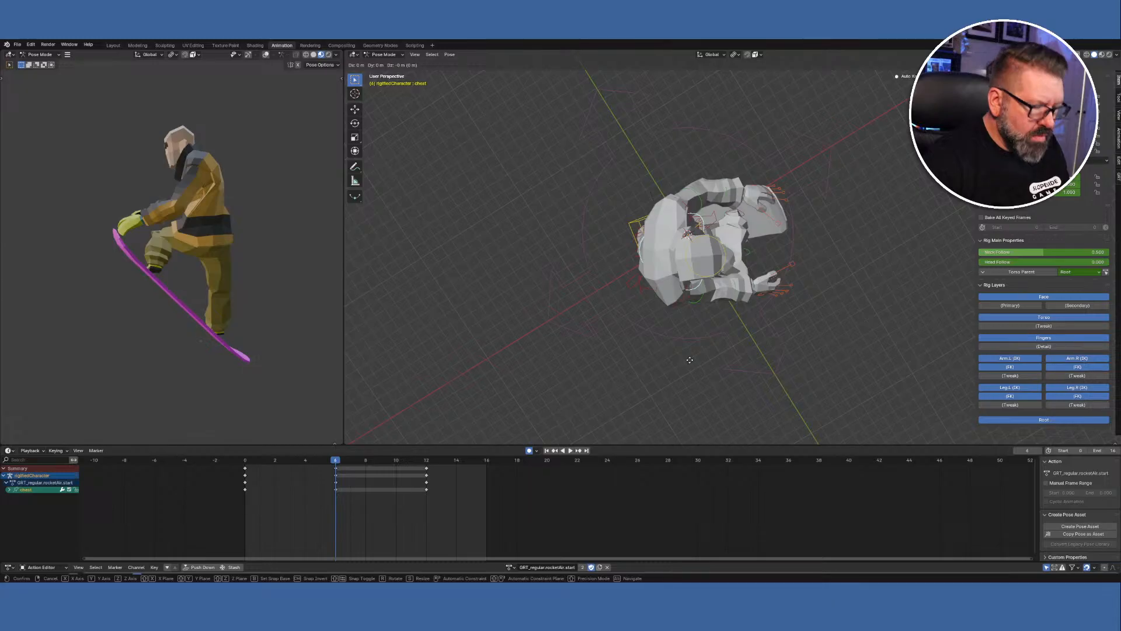
key("x")
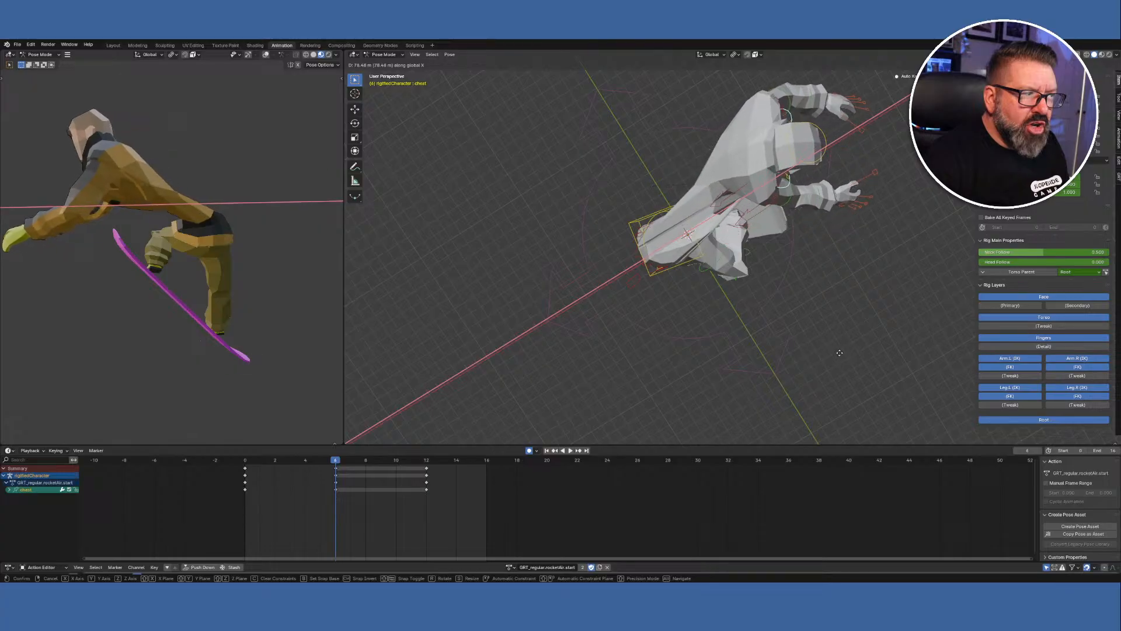
key("Escape")
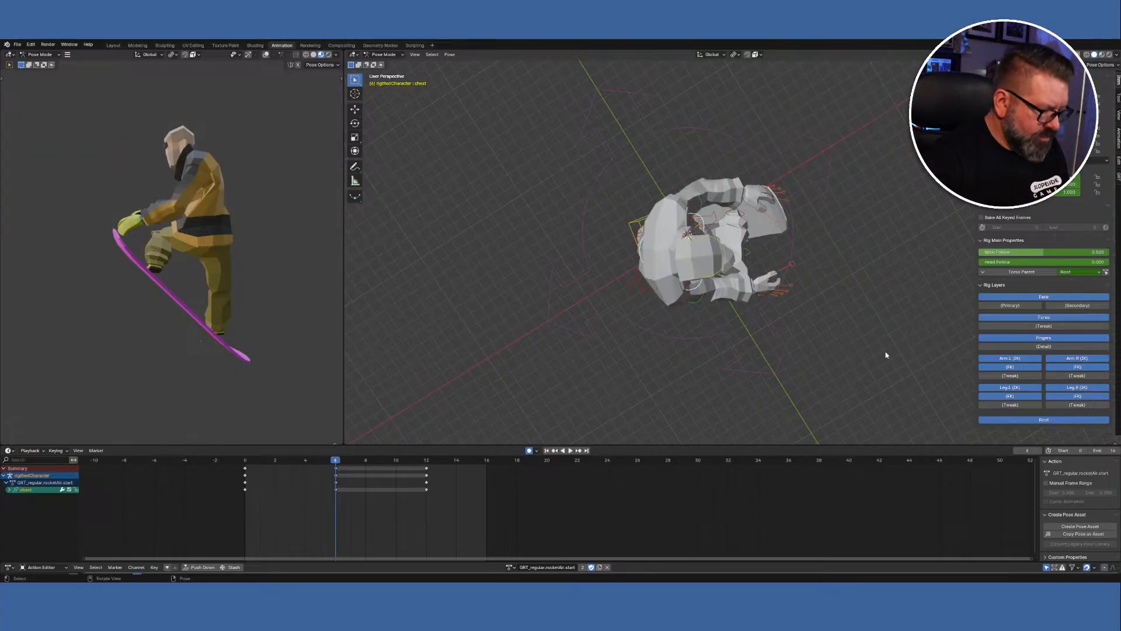
Activate the Rotate tool on the chest control from a raised side view.
middle_click_drag(821, 372, 811, 283)
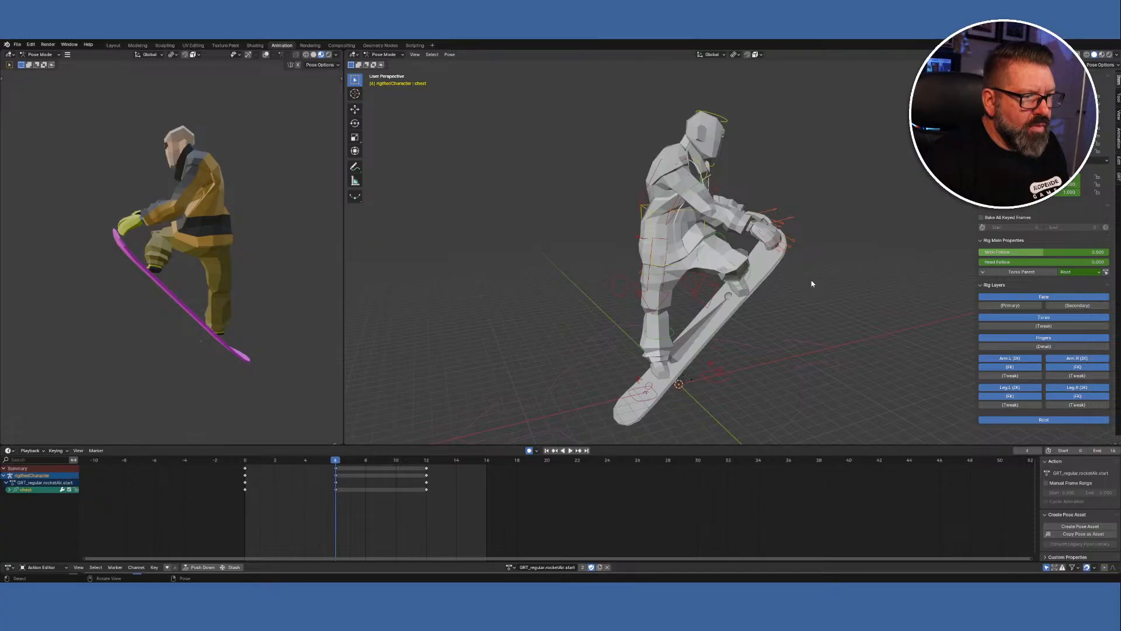
left_click(356, 122)
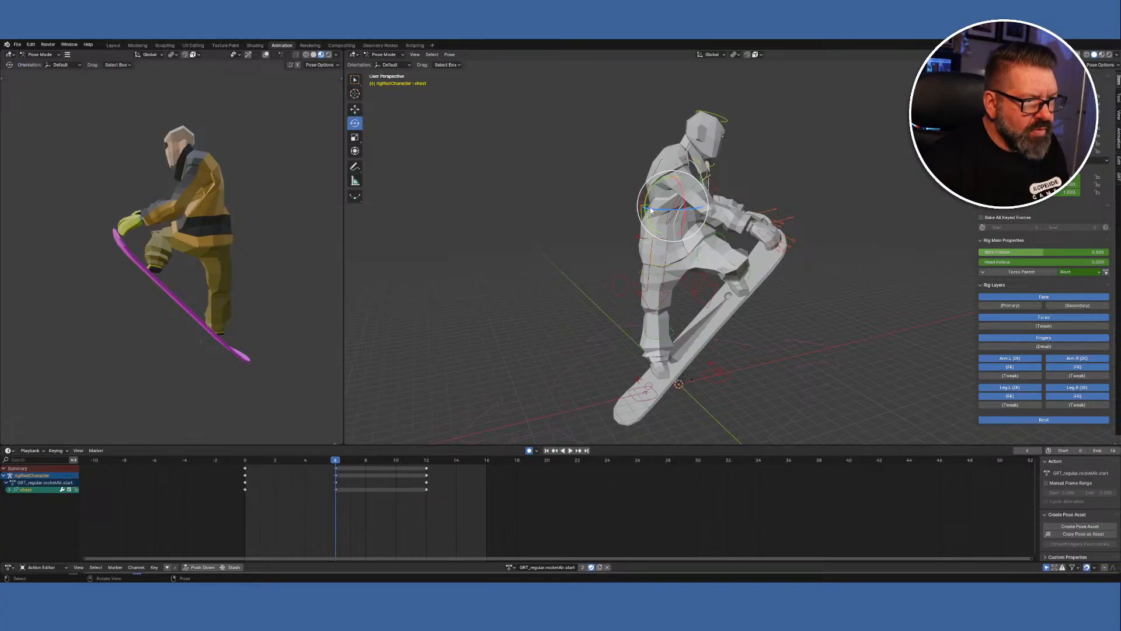
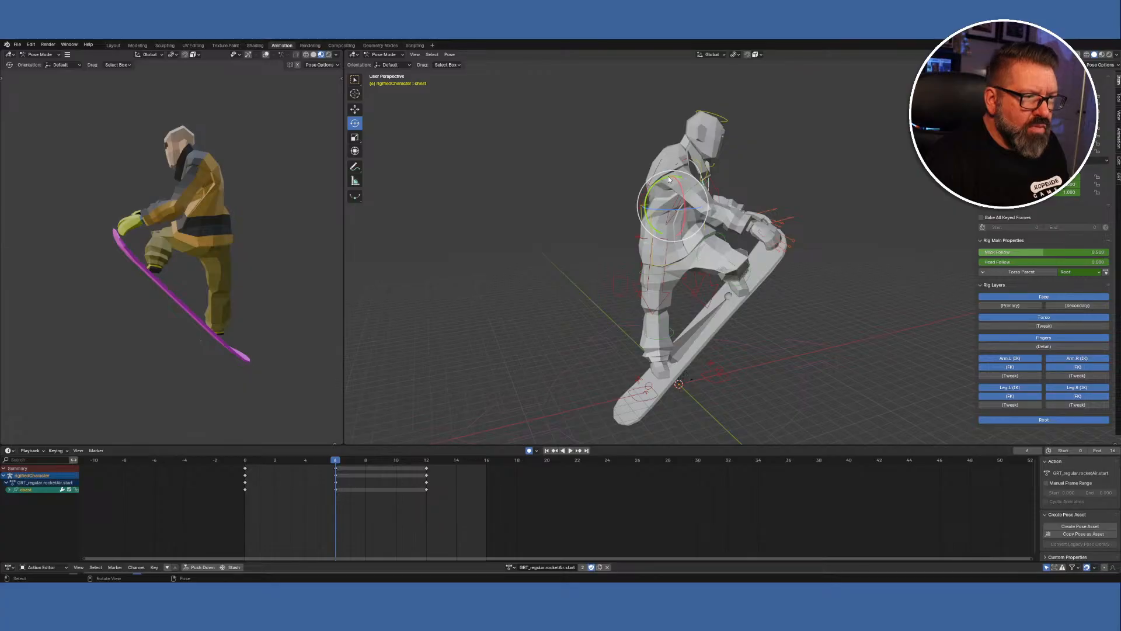
Rotate the chest control at frame 6 to turn the shoulders square toward the nose of the snowboard.
mouse_move(671, 177)
left_mouse_down()
mouse_move(683, 176)
mouse_move(653, 173)
mouse_move(677, 174)
left_mouse_up()
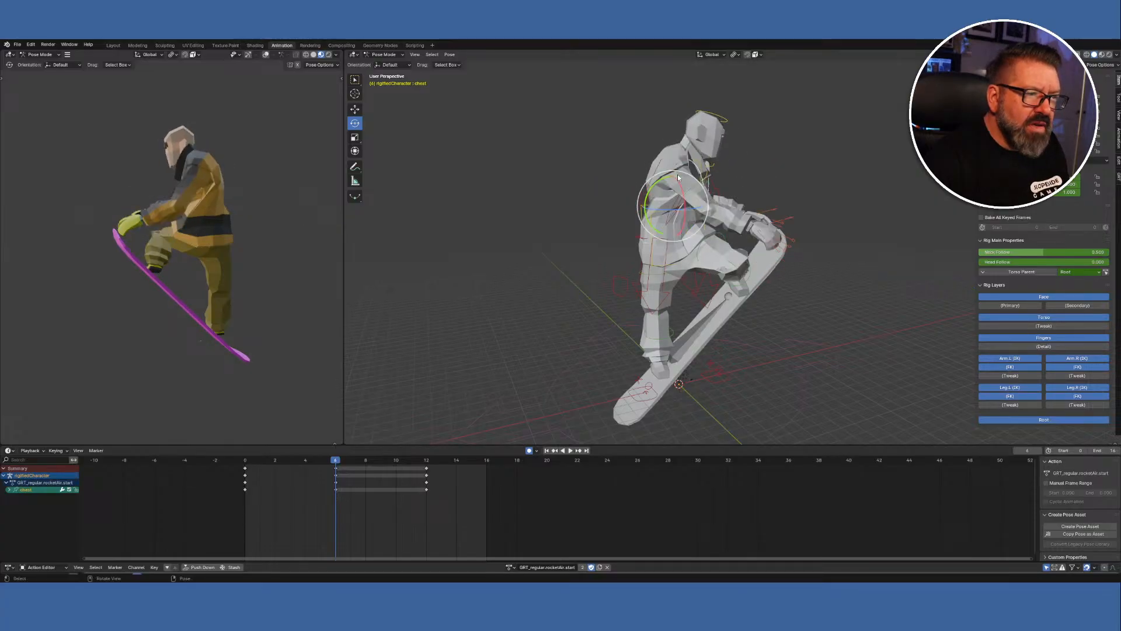
middle_click_drag(677, 174, 665, 293)
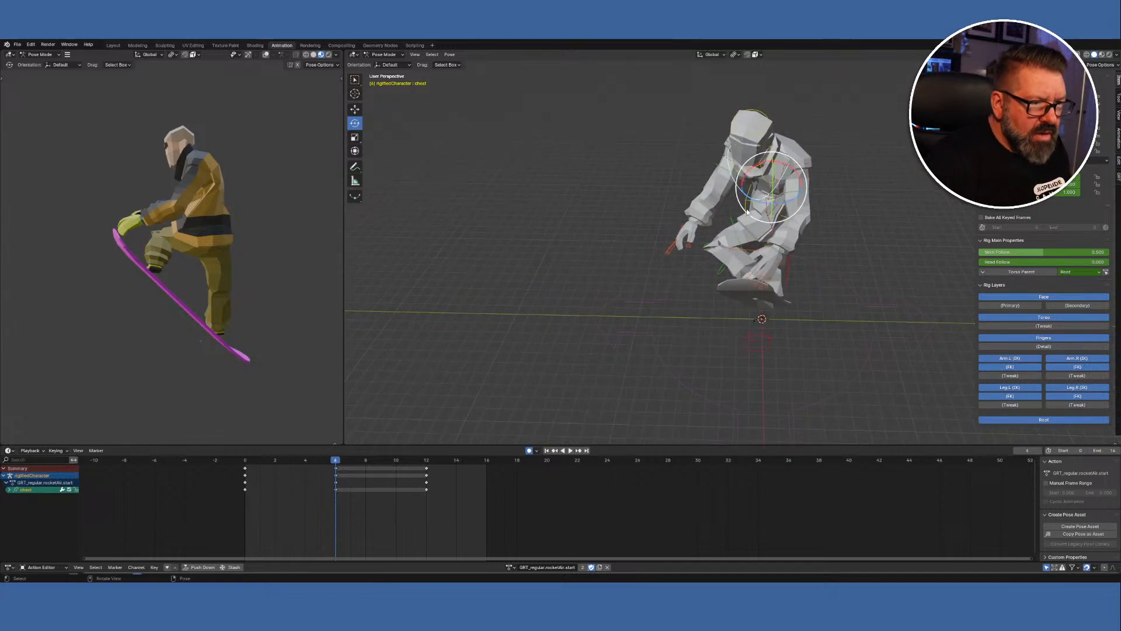
left_click_drag(753, 201, 764, 203)
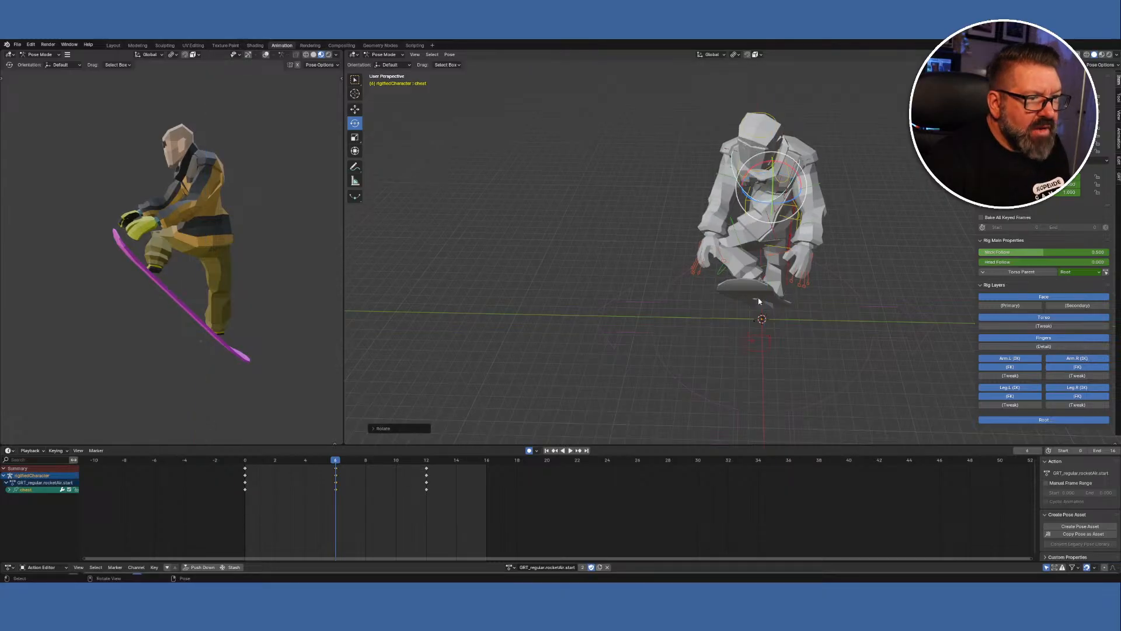
Rotate the right upper arm FK control inward to bring the right hand closer to the front knee.
mouse_move(738, 285)
middle_mouse_down()
mouse_move(749, 228)
mouse_move(737, 271)
middle_mouse_up()
middle_click_drag(734, 279, 752, 261)
left_click(713, 180)
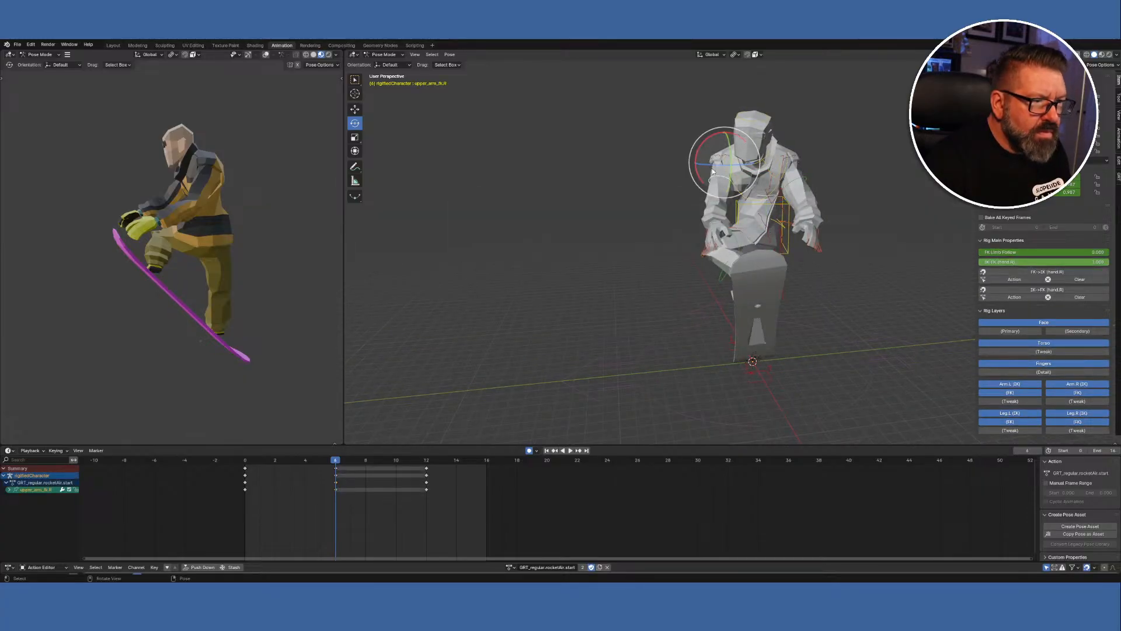
middle_click_drag(713, 171, 712, 236)
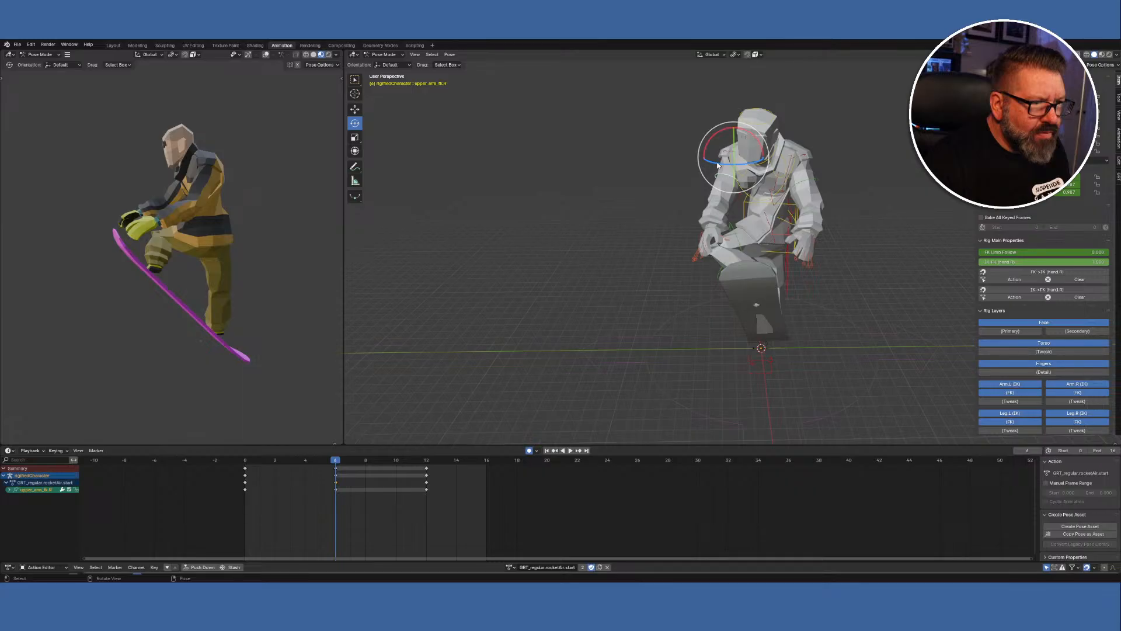
left_click_drag(718, 164, 720, 179)
Rotate the right forearm FK control about the global Y axis to lower the hand toward the board's nose.
middle_click_drag(717, 207, 776, 249)
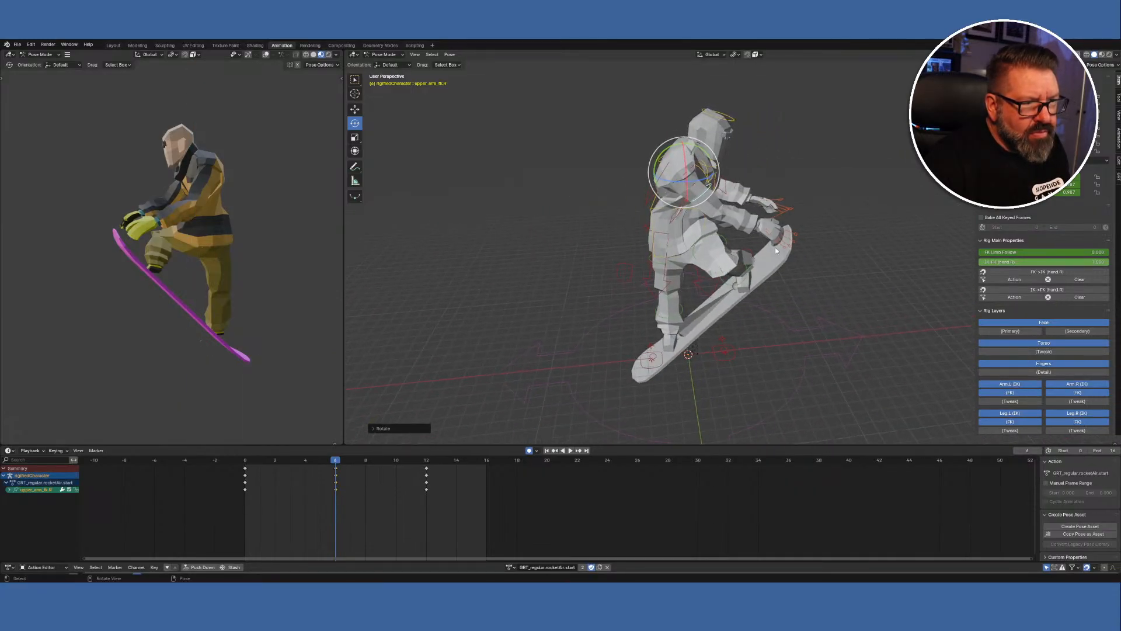
left_click(734, 212)
mouse_move(733, 213)
middle_mouse_down()
mouse_move(745, 286)
mouse_move(748, 216)
middle_mouse_up()
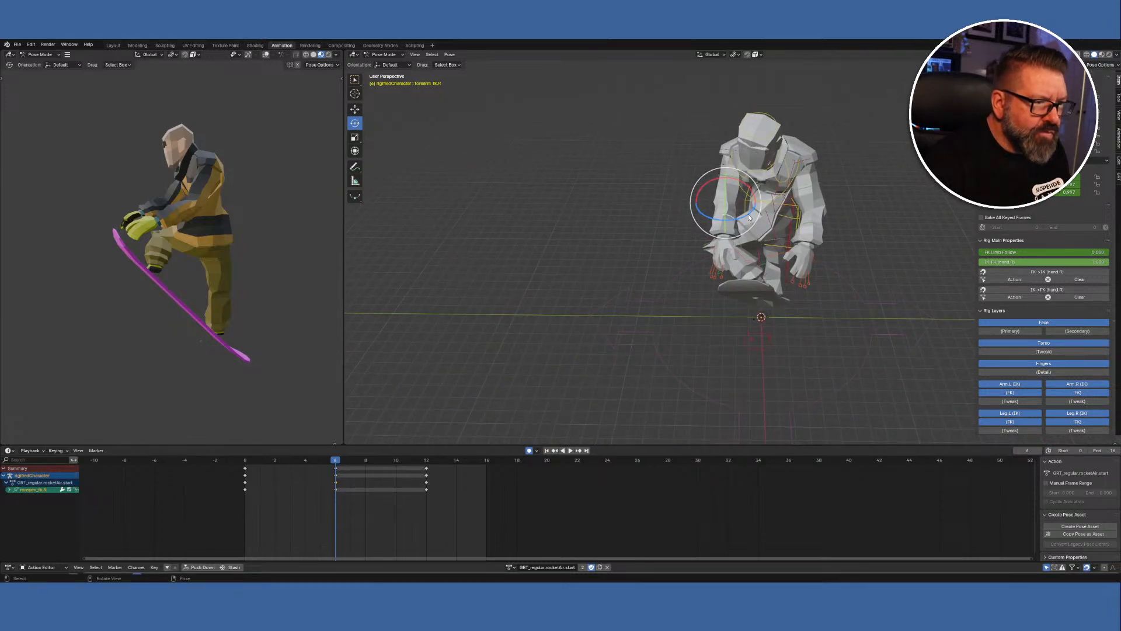
middle_click_drag(749, 216, 866, 219)
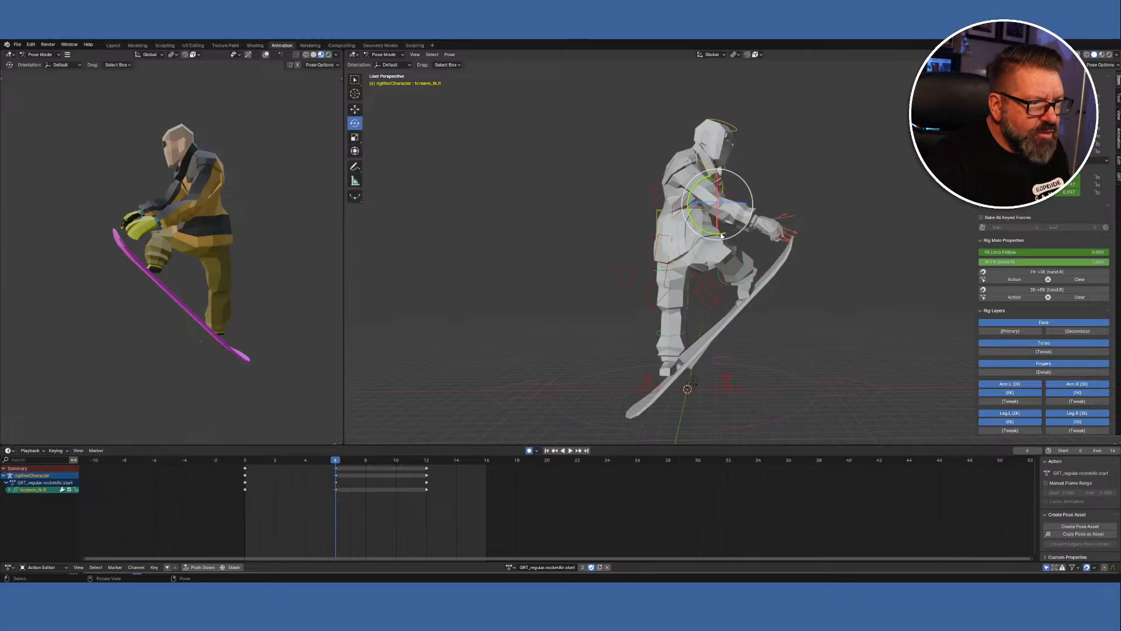
left_click_drag(723, 236, 713, 236)
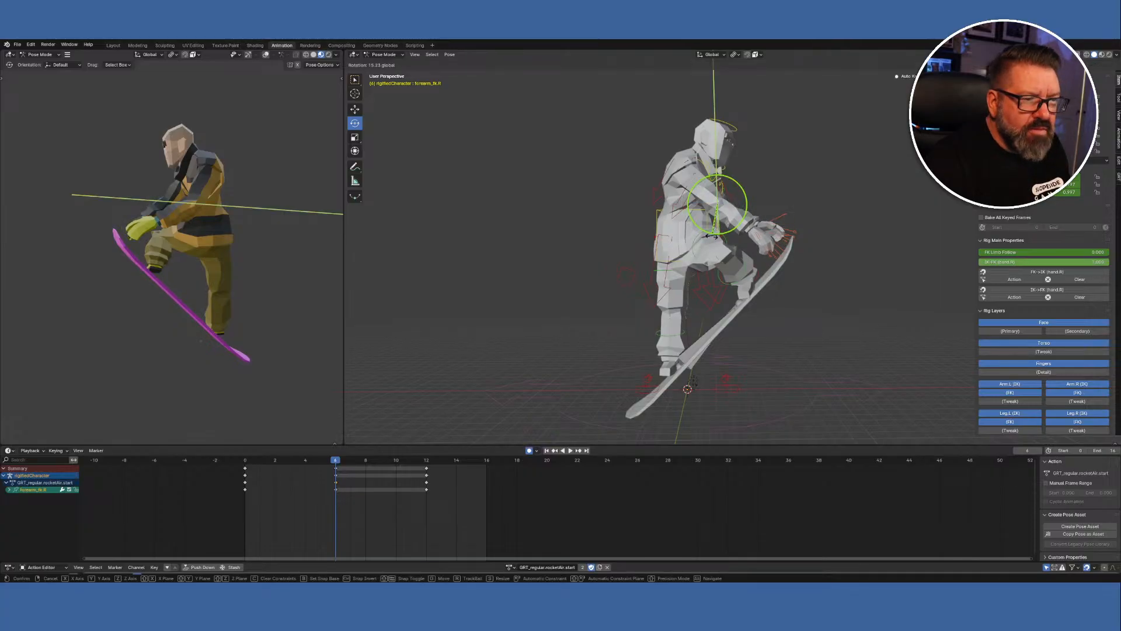
left_click_drag(712, 238, 713, 239)
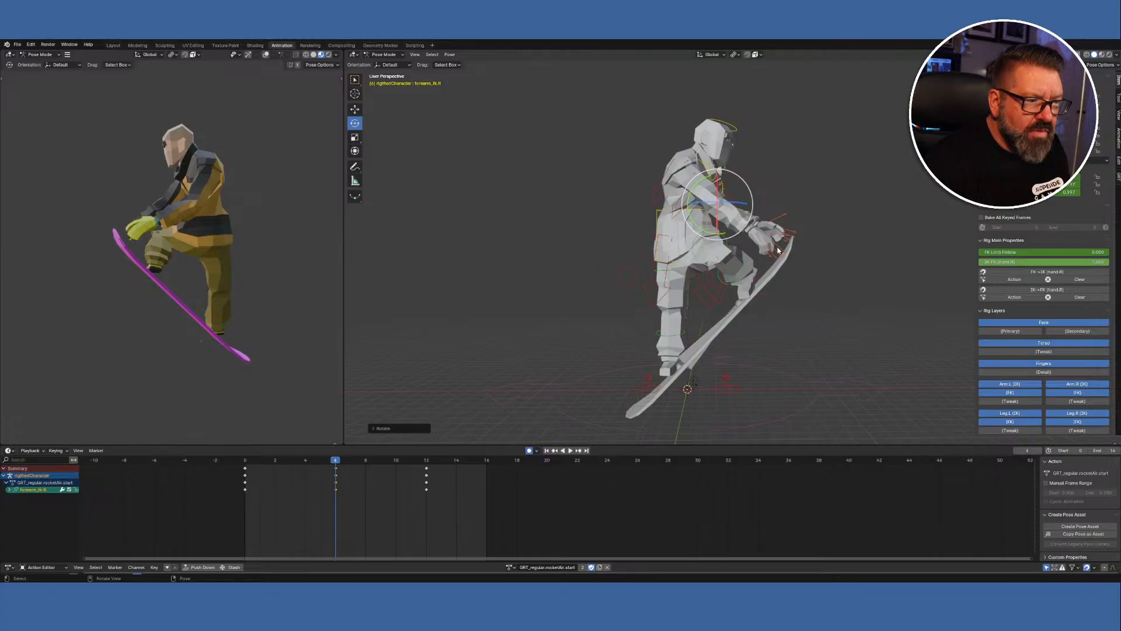
Rotate the right upper arm FK control again to raise the arm slightly.
middle_click_drag(778, 250, 707, 195)
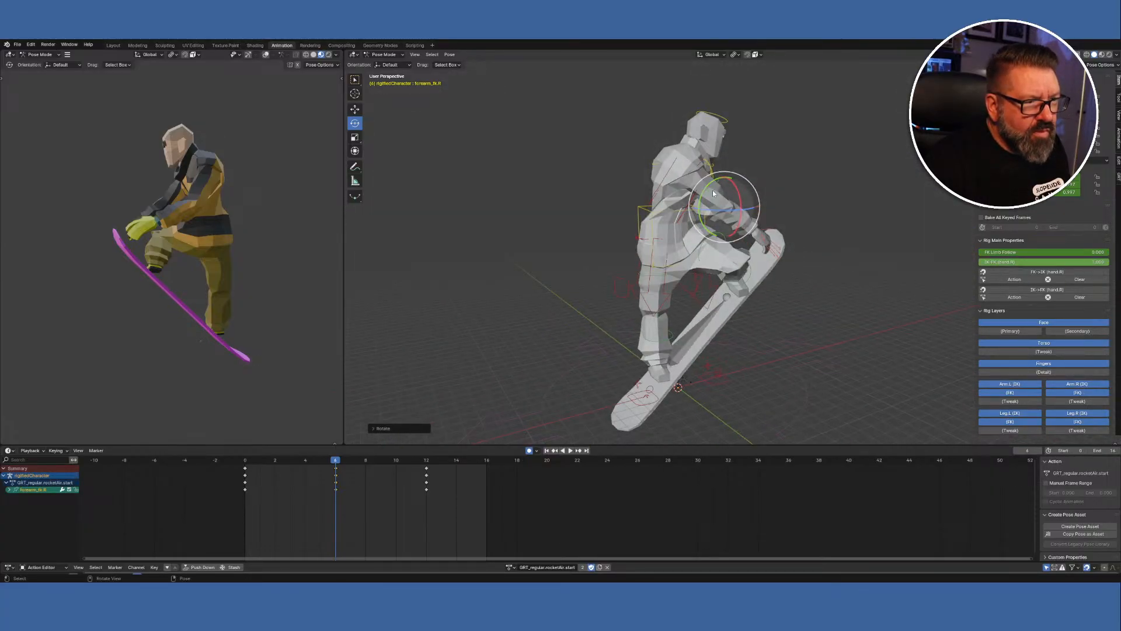
left_click(713, 201)
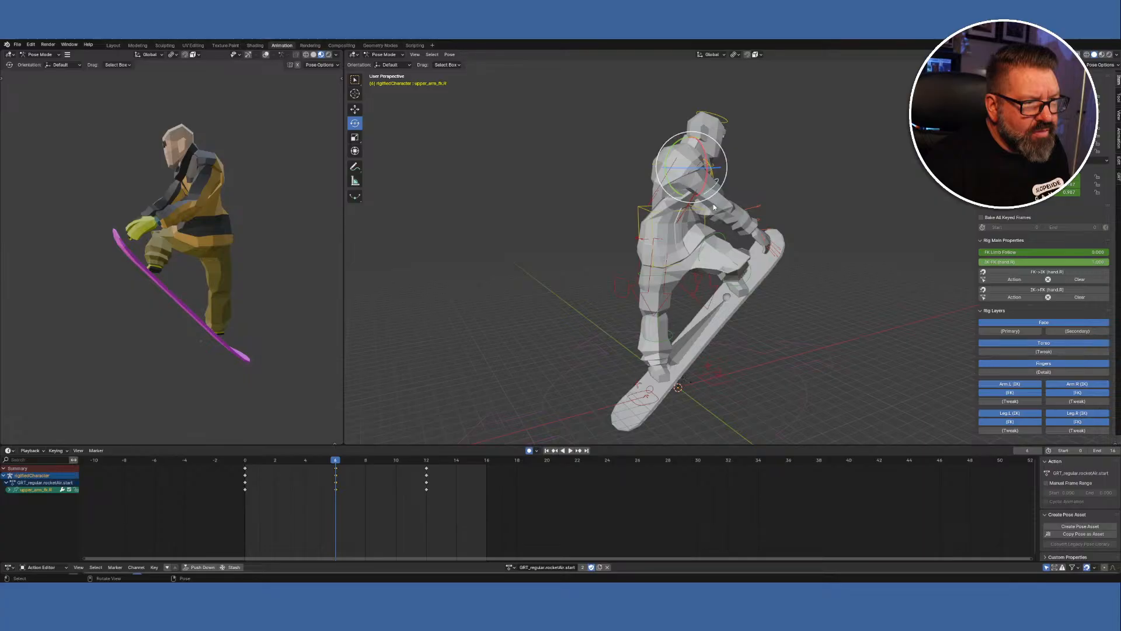
left_click_drag(694, 196, 689, 194)
Rotate the left forearm FK control downward so the hand drops beside the front foot.
middle_click_drag(724, 266, 694, 244)
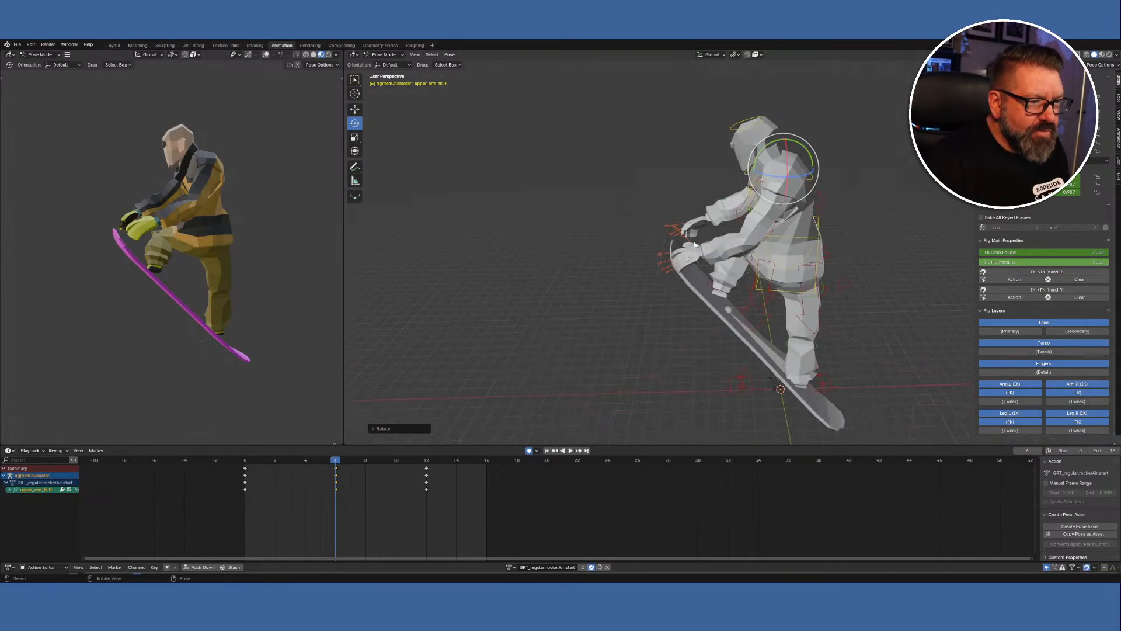
left_click(767, 220)
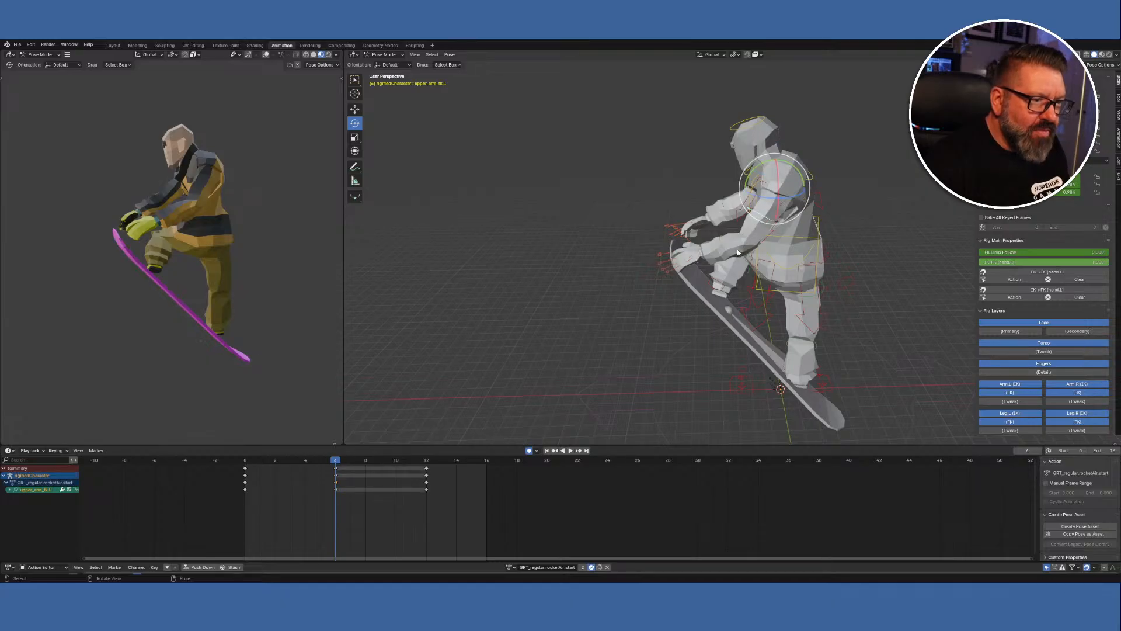
left_click(721, 242)
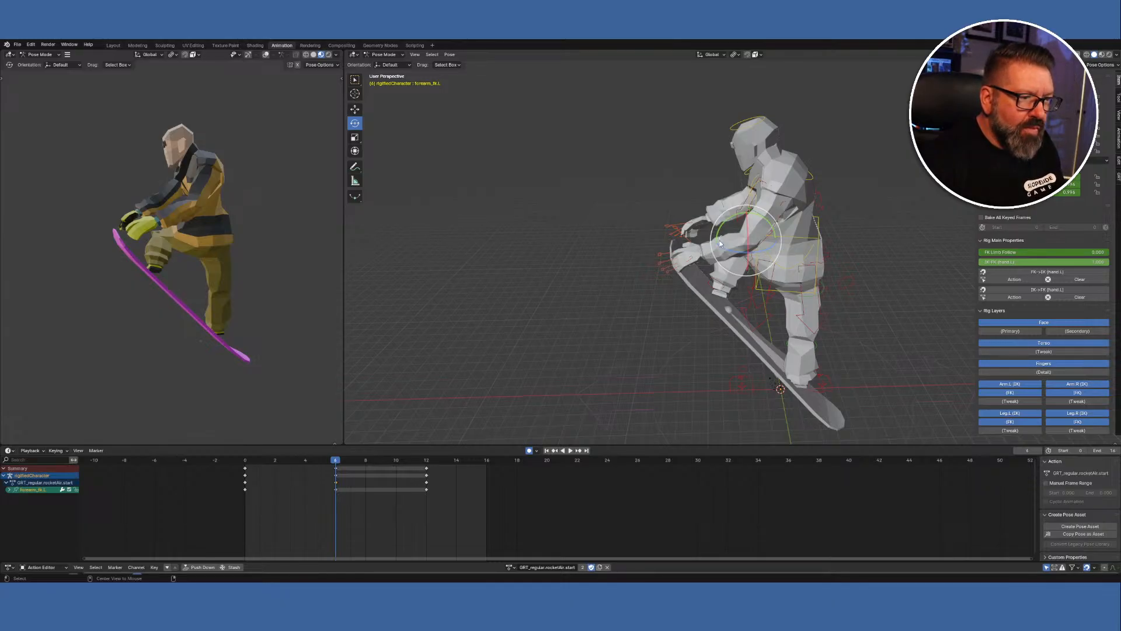
left_click_drag(720, 243, 720, 244)
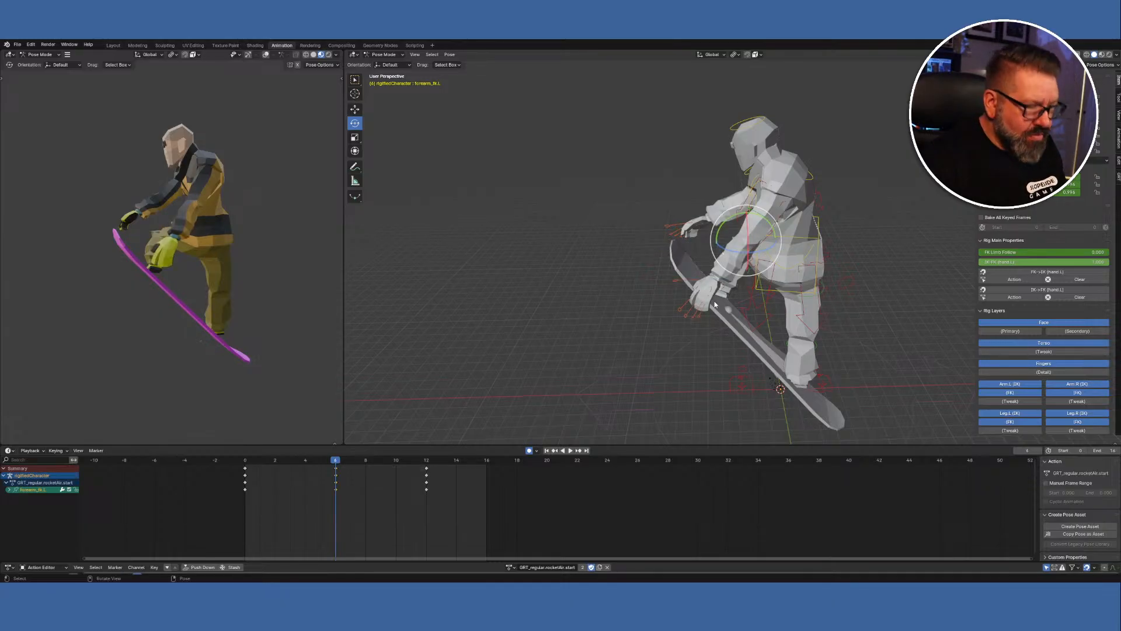
Rotate the left upper arm FK control forward and inward so the left hand reaches the board's nose.
middle_click_drag(713, 308, 777, 292)
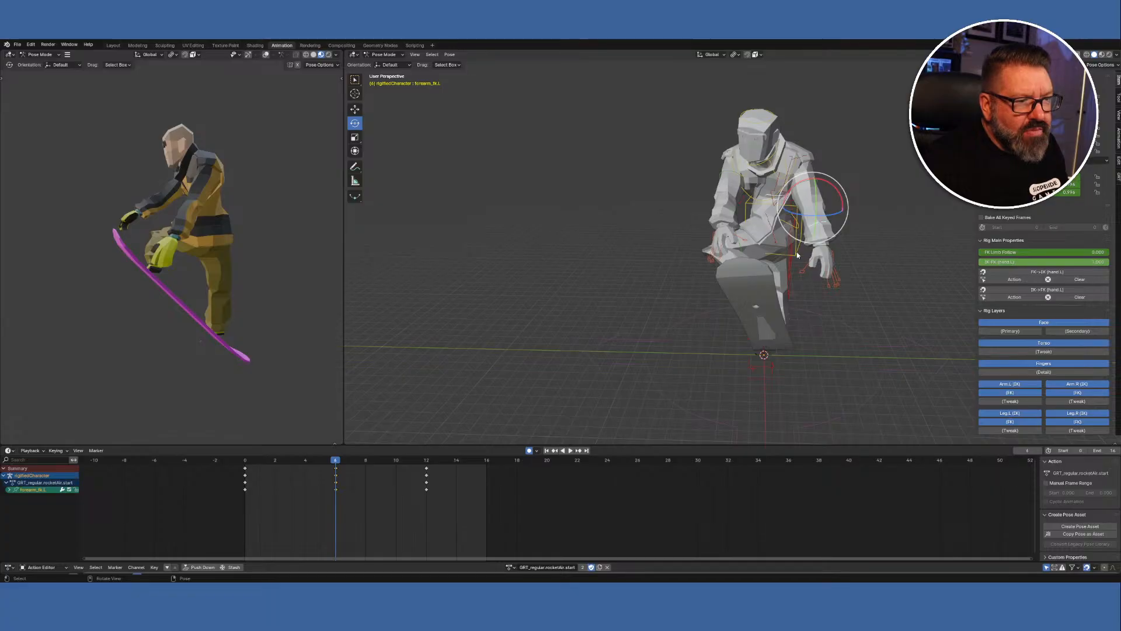
left_click(818, 184)
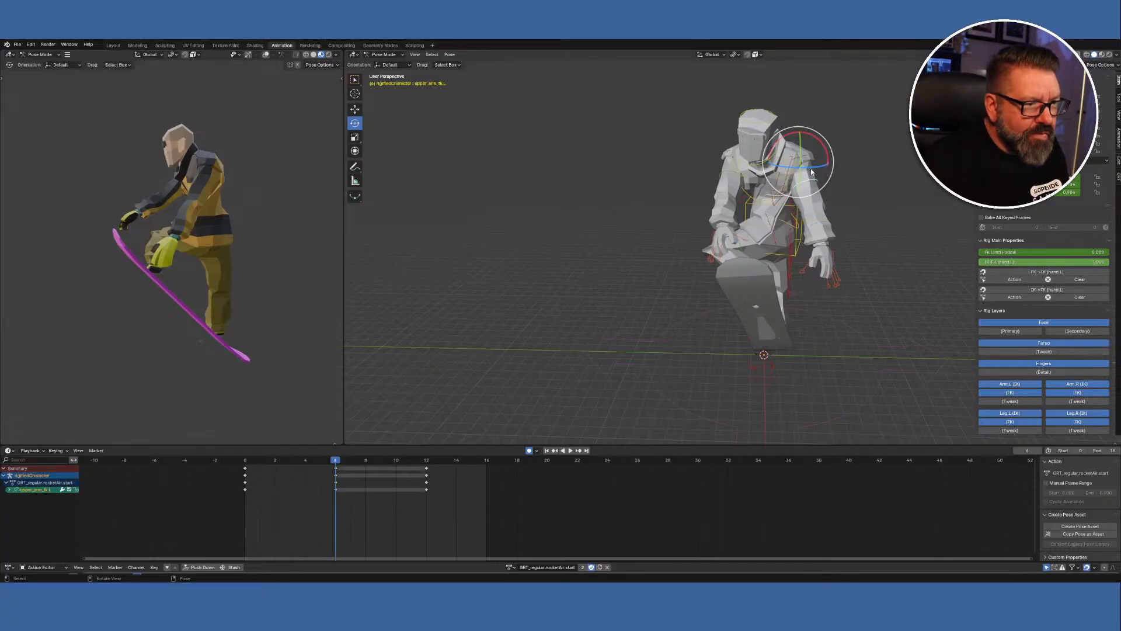
mouse_move(813, 169)
left_mouse_down()
mouse_move(792, 165)
mouse_move(803, 166)
left_mouse_up()
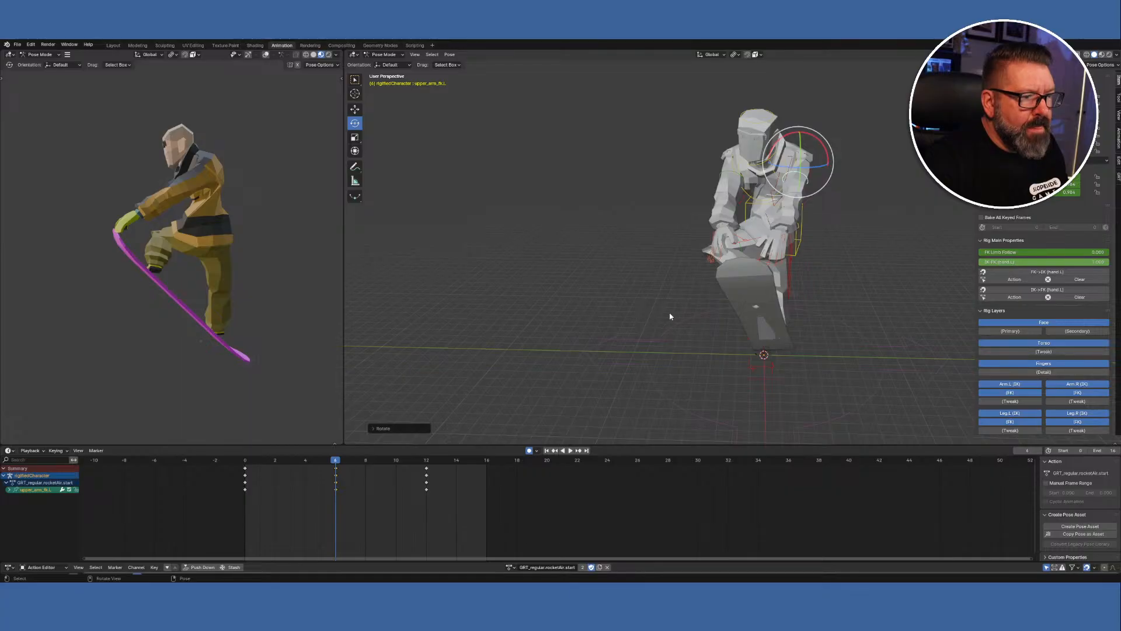
middle_click_drag(670, 315, 779, 296)
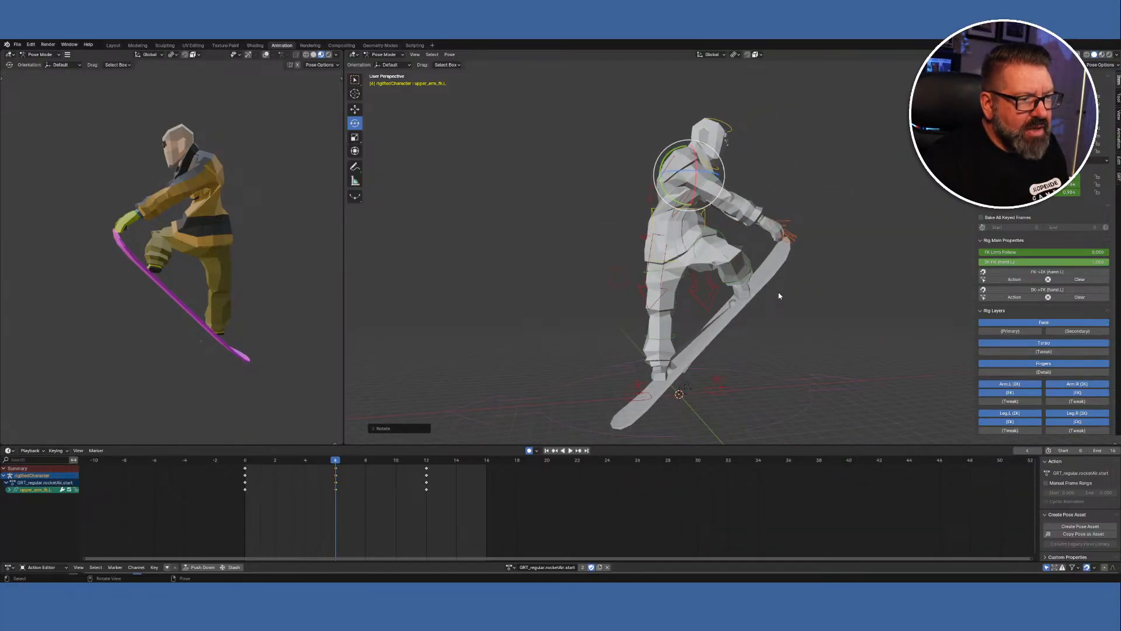
left_click(654, 208)
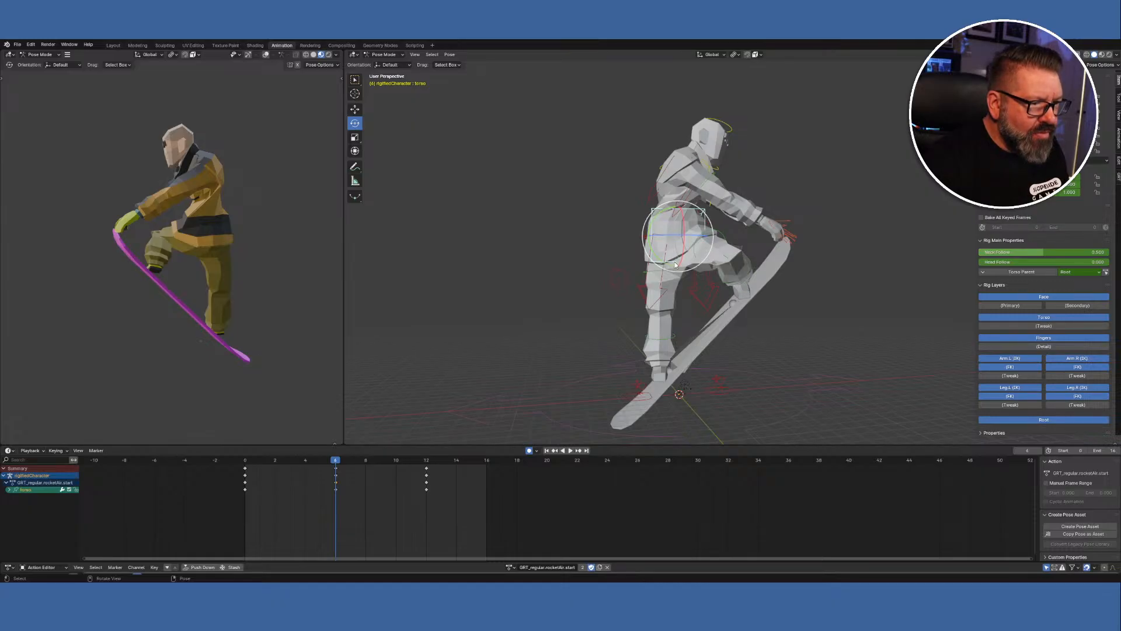
left_click_drag(676, 266, 837, 255)
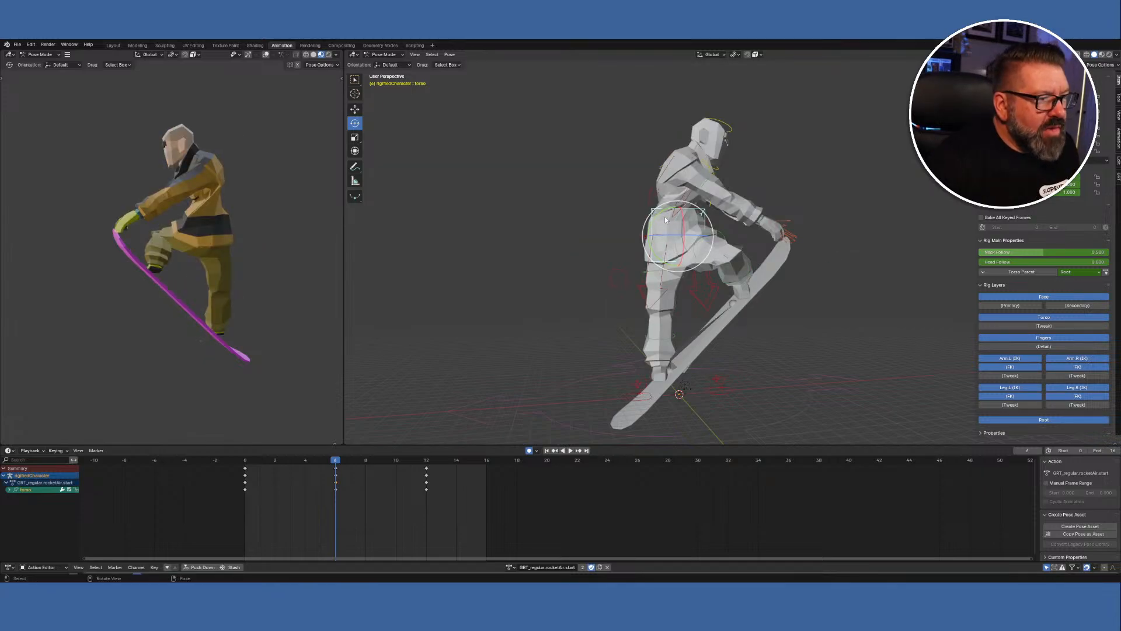
Rotate the chest control to lean the upper body forward and twist the shoulders slightly.
middle_click_drag(787, 290, 806, 350)
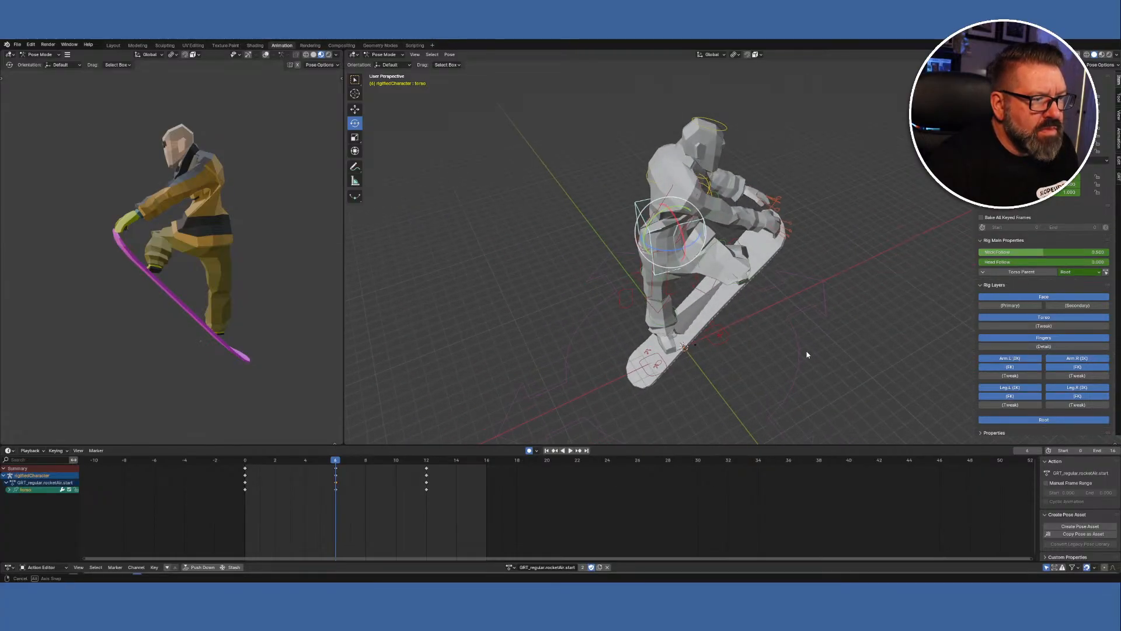
left_click(655, 184)
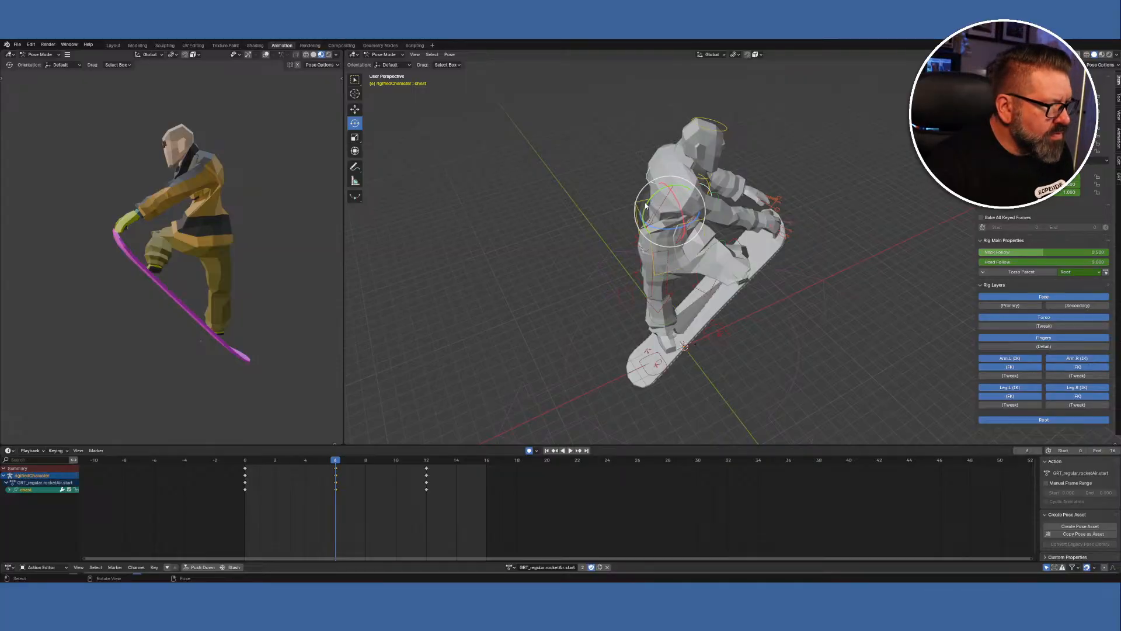
left_click_drag(645, 204, 638, 202)
middle_click_drag(866, 274, 751, 238)
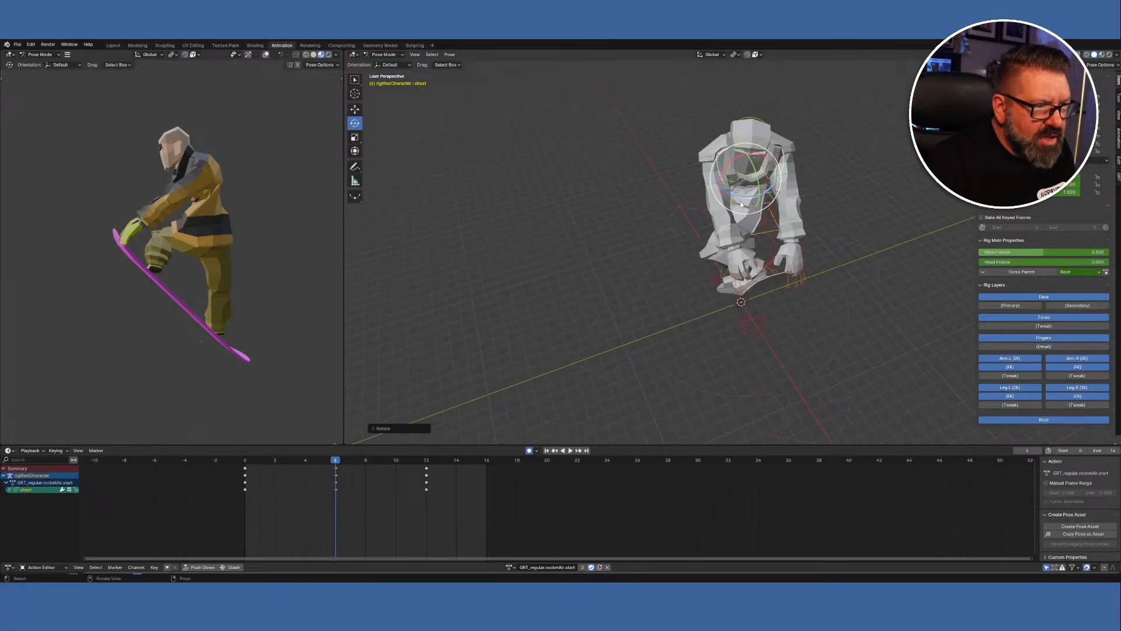
left_click_drag(736, 199, 740, 201)
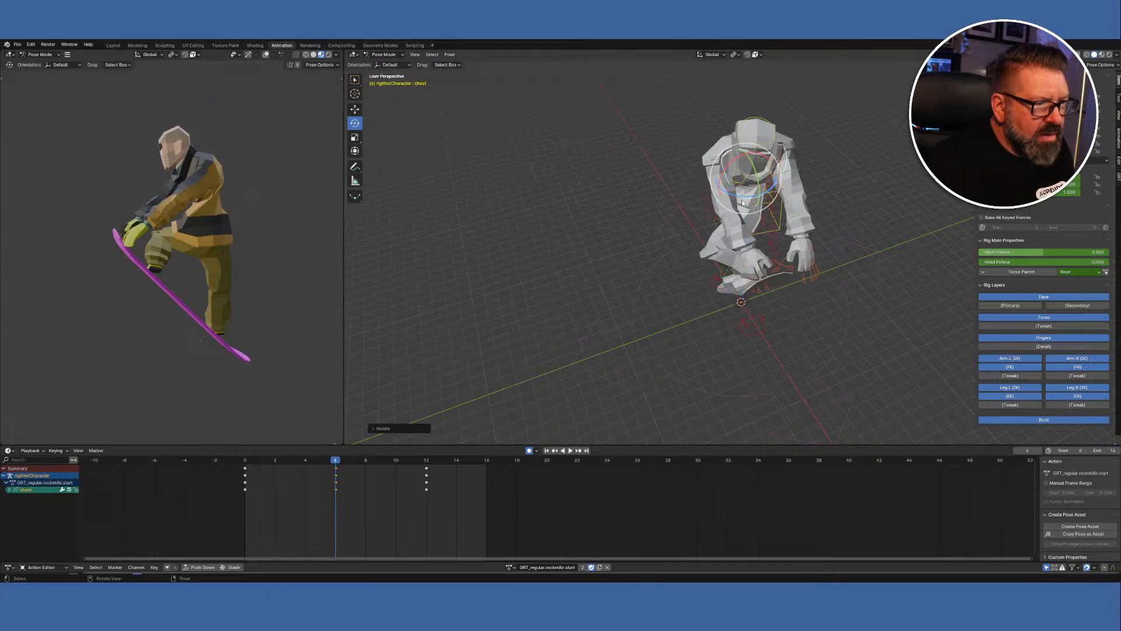
Set the right forearm FK control's rotation mode to Quaternion (WXYZ) and clear its rotation.
mouse_move(766, 237)
middle_mouse_down()
mouse_move(770, 250)
mouse_move(815, 195)
mouse_move(853, 188)
mouse_move(849, 250)
mouse_move(791, 296)
mouse_move(759, 257)
middle_mouse_up()
left_click(720, 190)
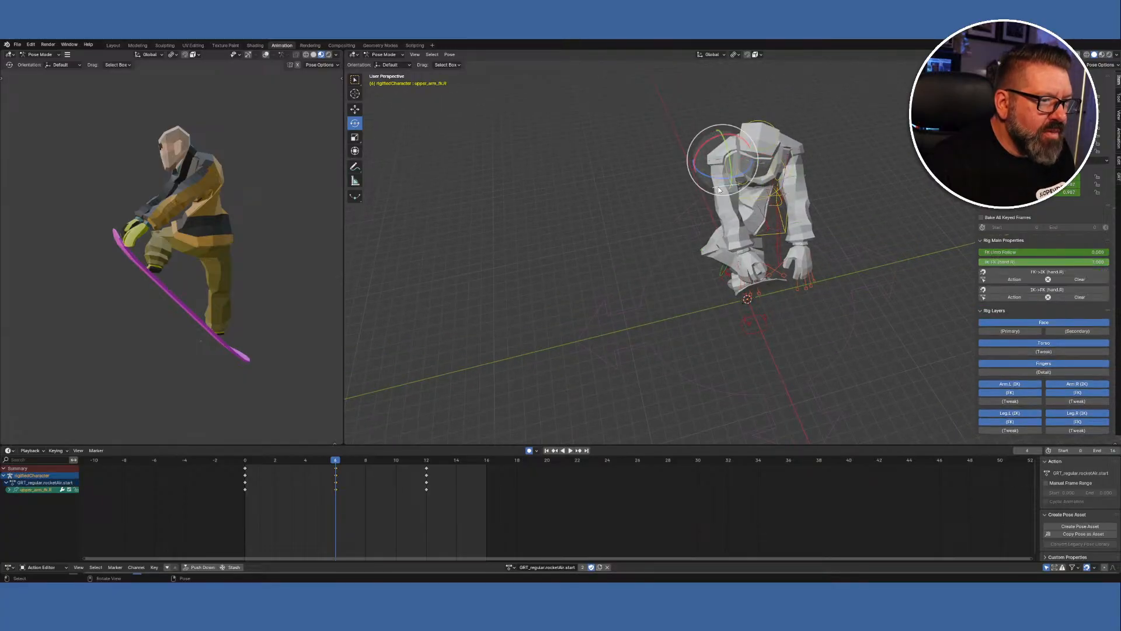
left_click(745, 231)
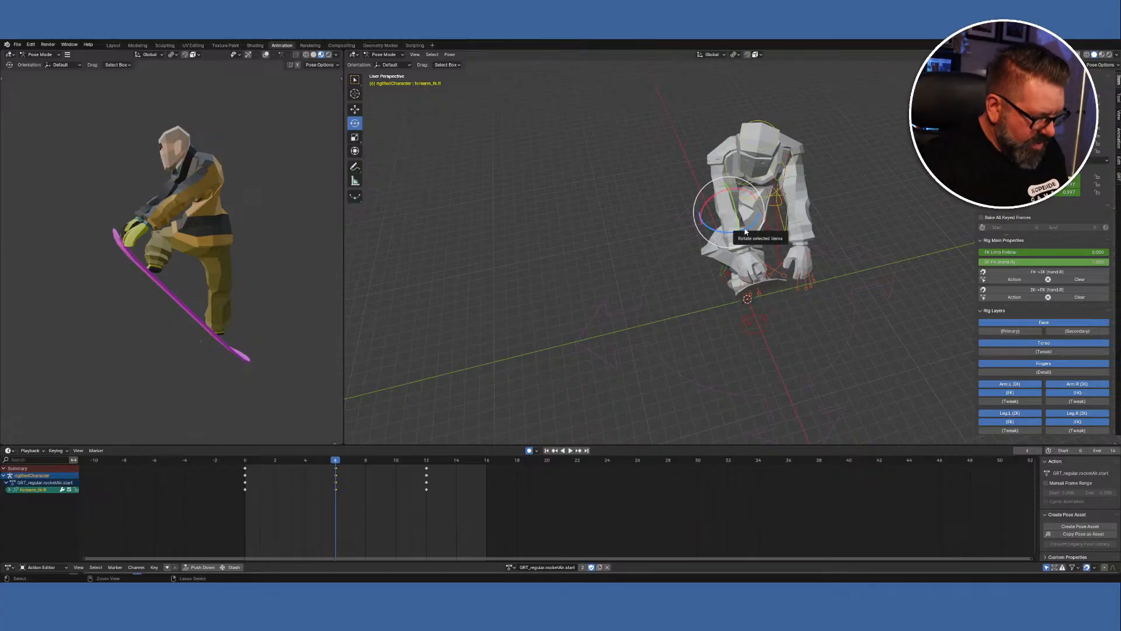
key("ctrl+r")
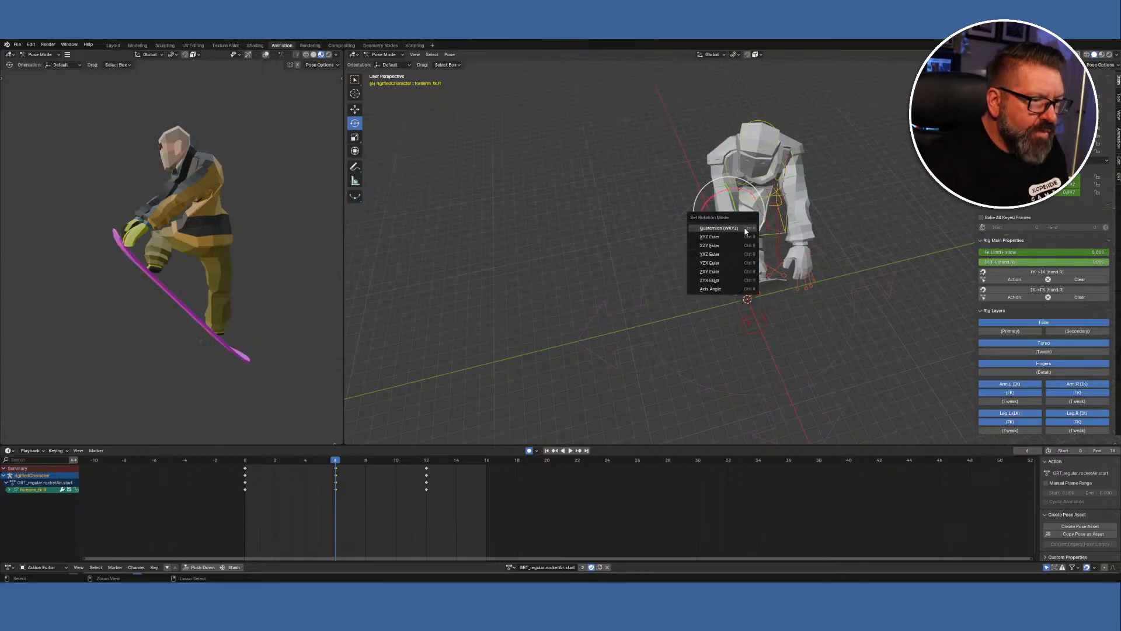
left_click(745, 228)
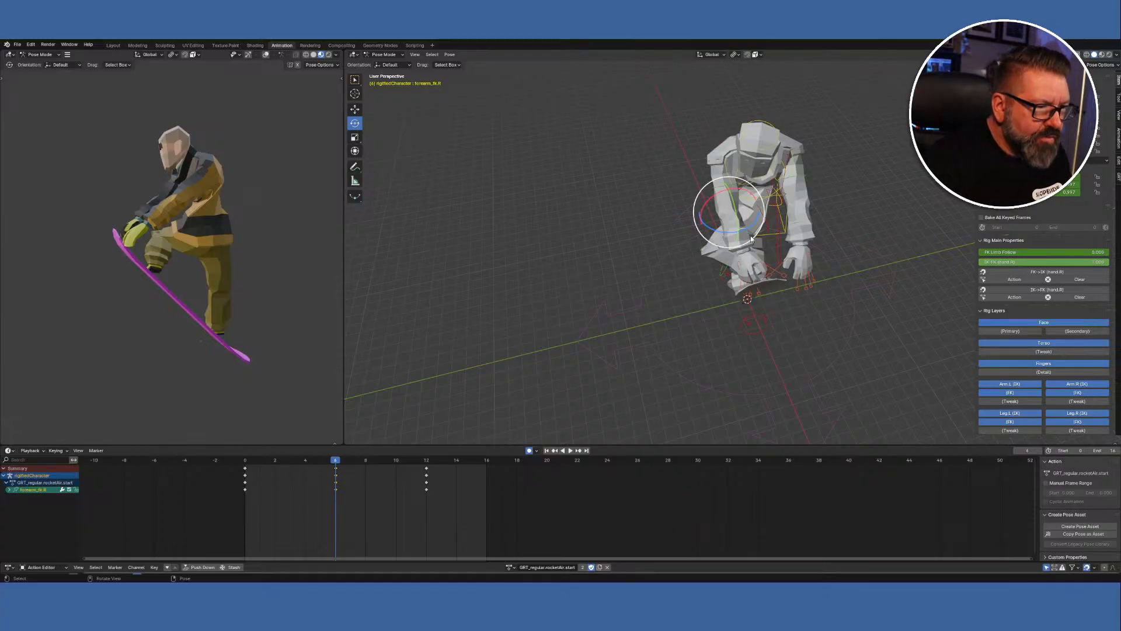
left_click(719, 184)
left_click(734, 229)
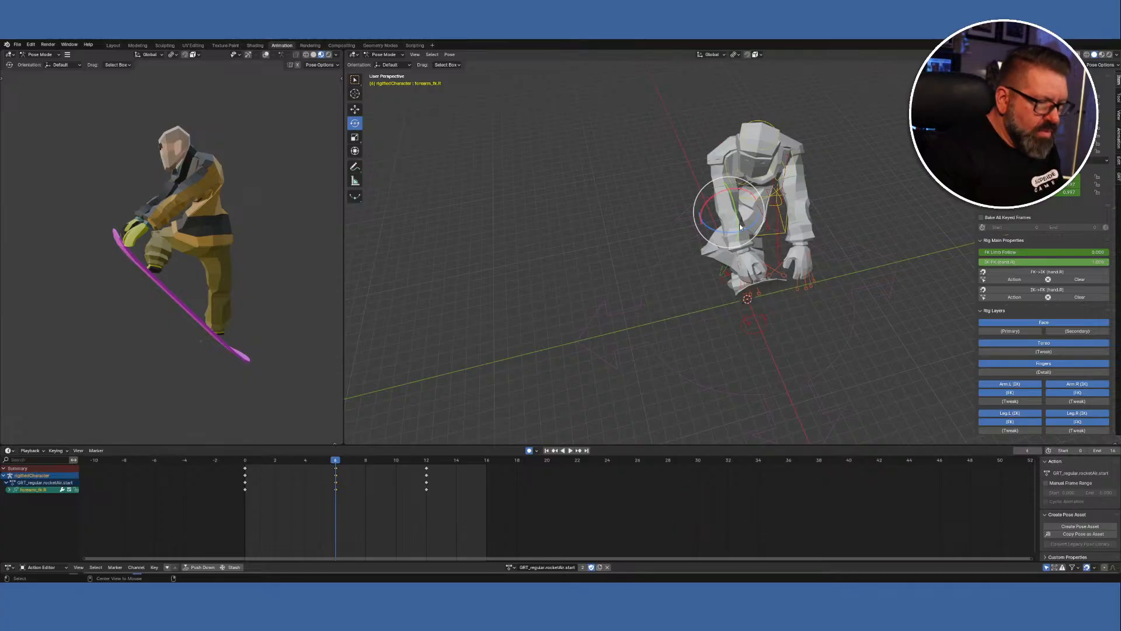
key("alt+r")
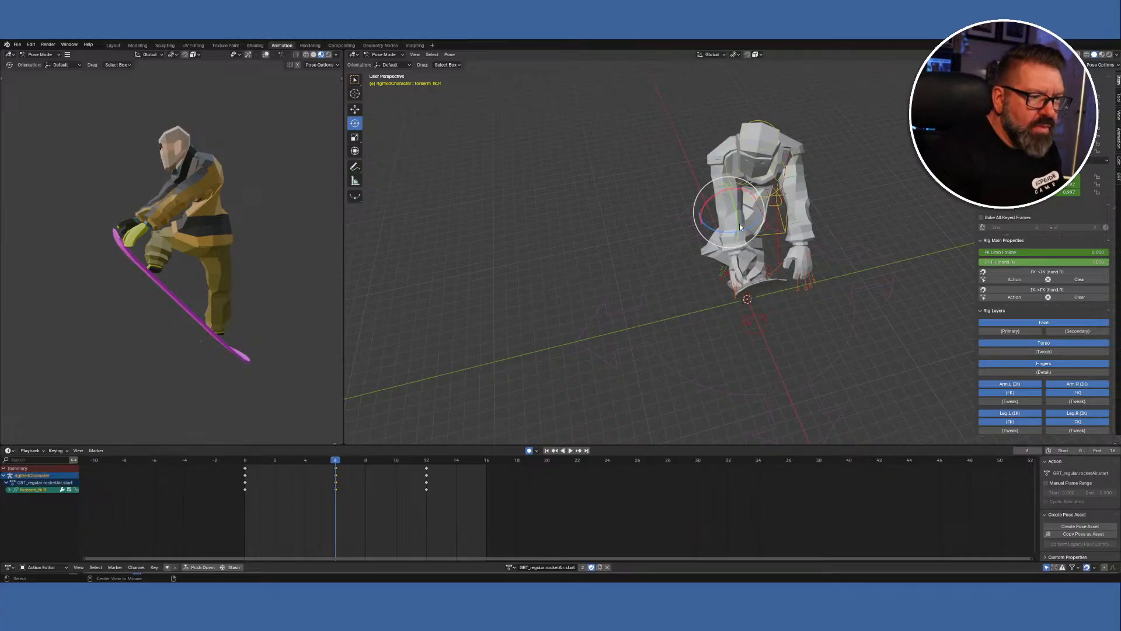
Check the pose from the opposite side and undo the cleared rotation of the right forearm.
left_click(720, 187)
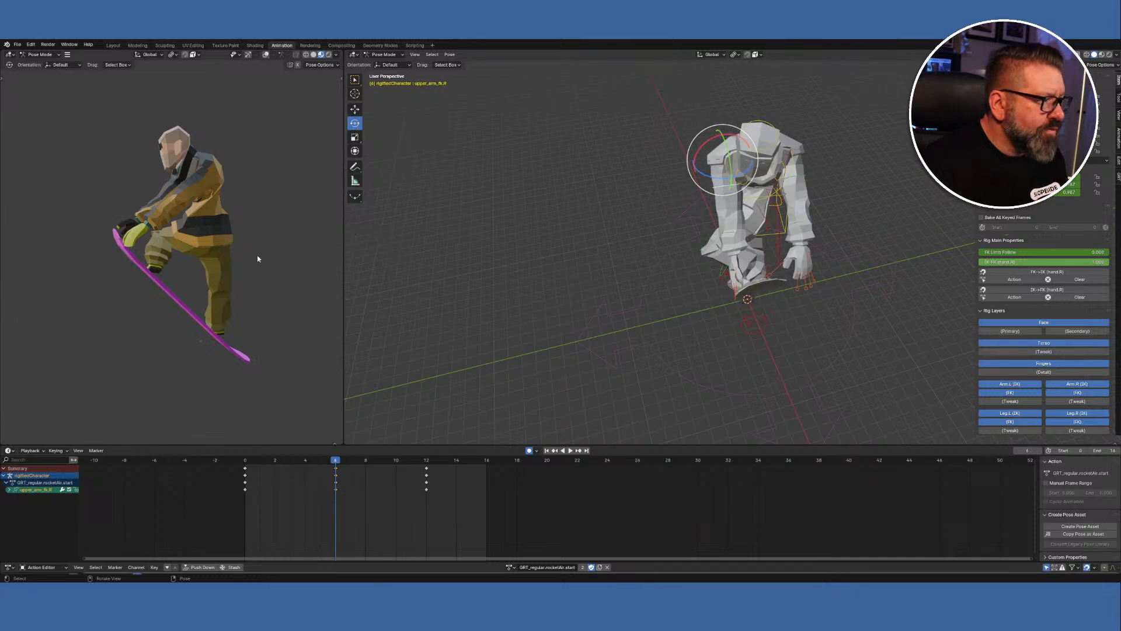
middle_click_drag(257, 259, 73, 205)
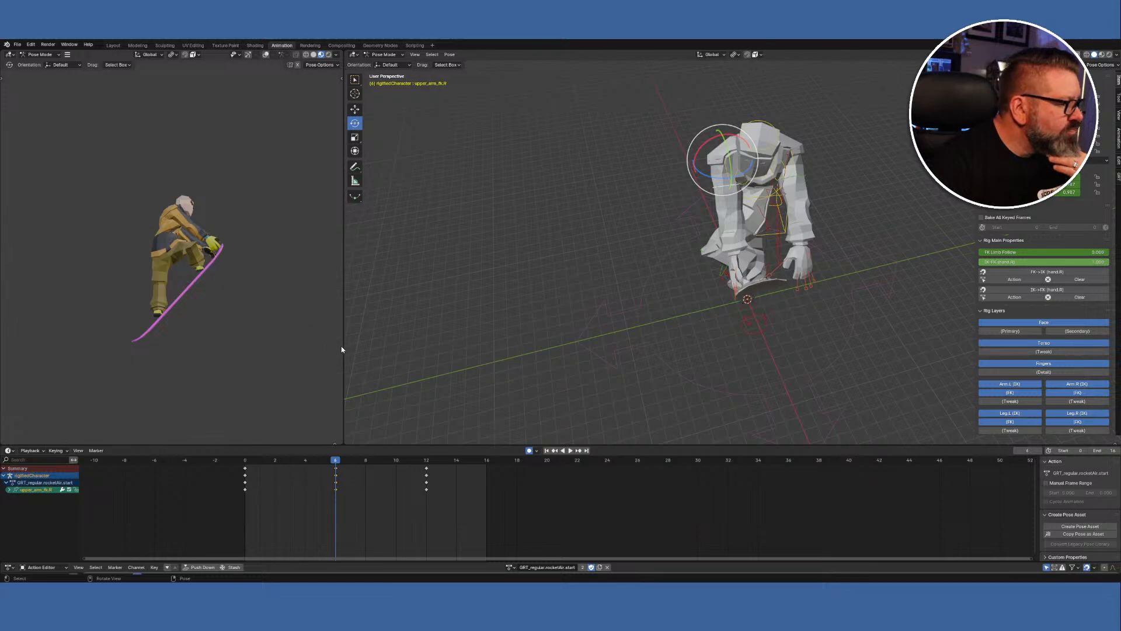
key("ctrl+z")
key("ctrl+z")
key("ctrl+z")
key("ctrl+z")
key("ctrl+z")
key("ctrl+z")
key("ctrl+z")
key("ctrl+z")
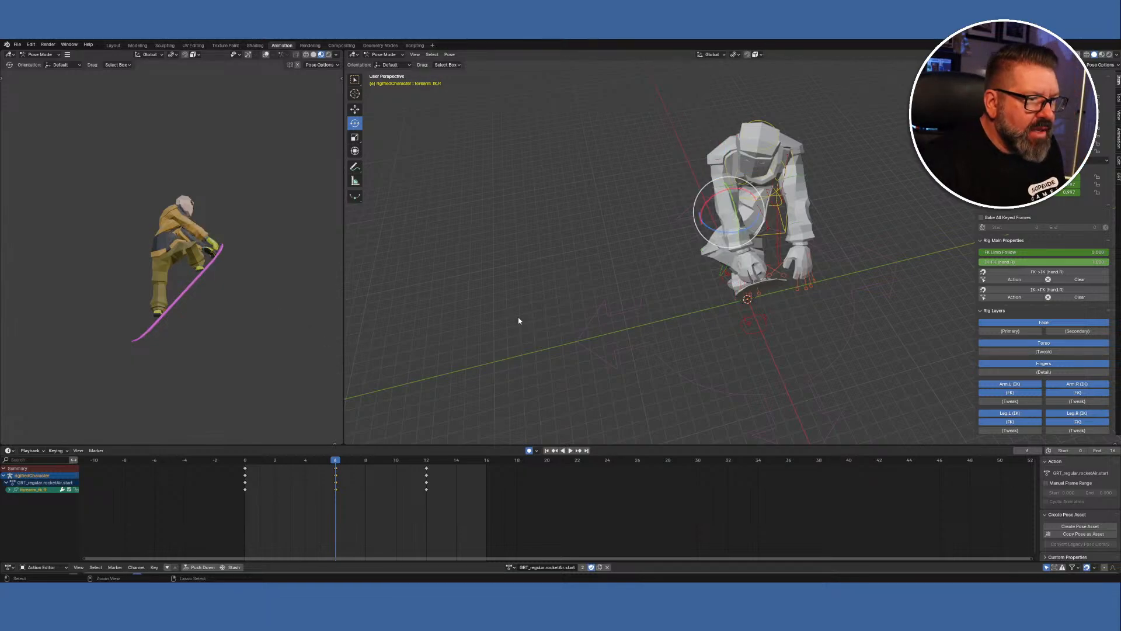
Undo the recent forearm and left upper arm edits, and scrub the action from the start back to frame 6.
key("ctrl+z")
key("ctrl+z")
key("ctrl+z")
key("ctrl+z")
key("ctrl+z")
key("ctrl+z")
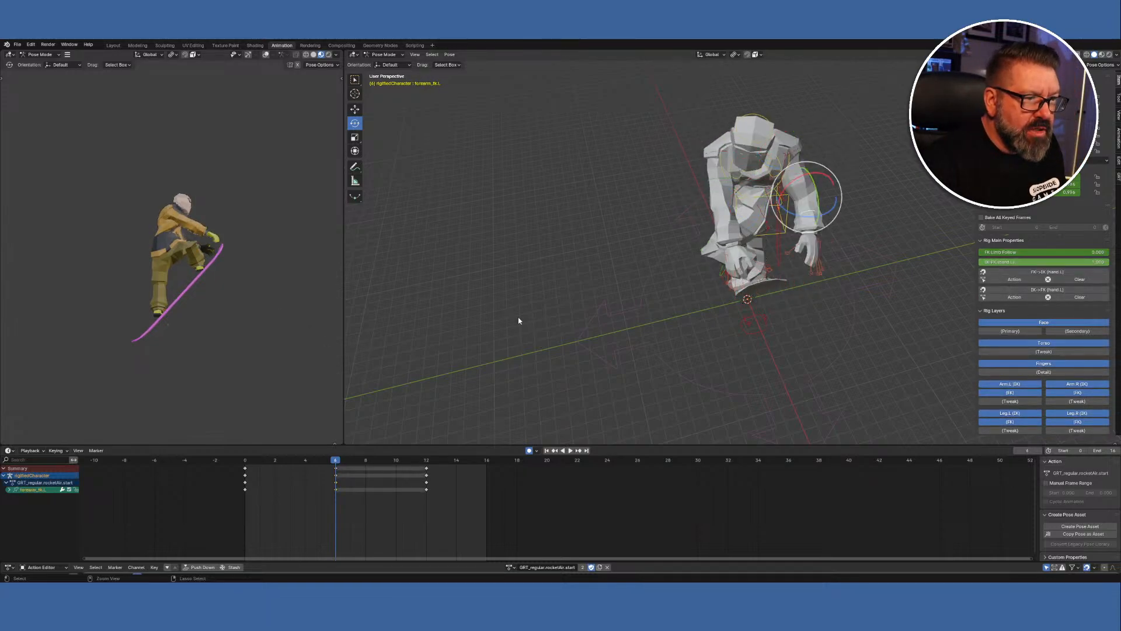
key("ctrl+z")
key("ctrl+z")
key("ctrl+z")
key("ctrl+z")
key("ctrl+z")
key("ctrl+z")
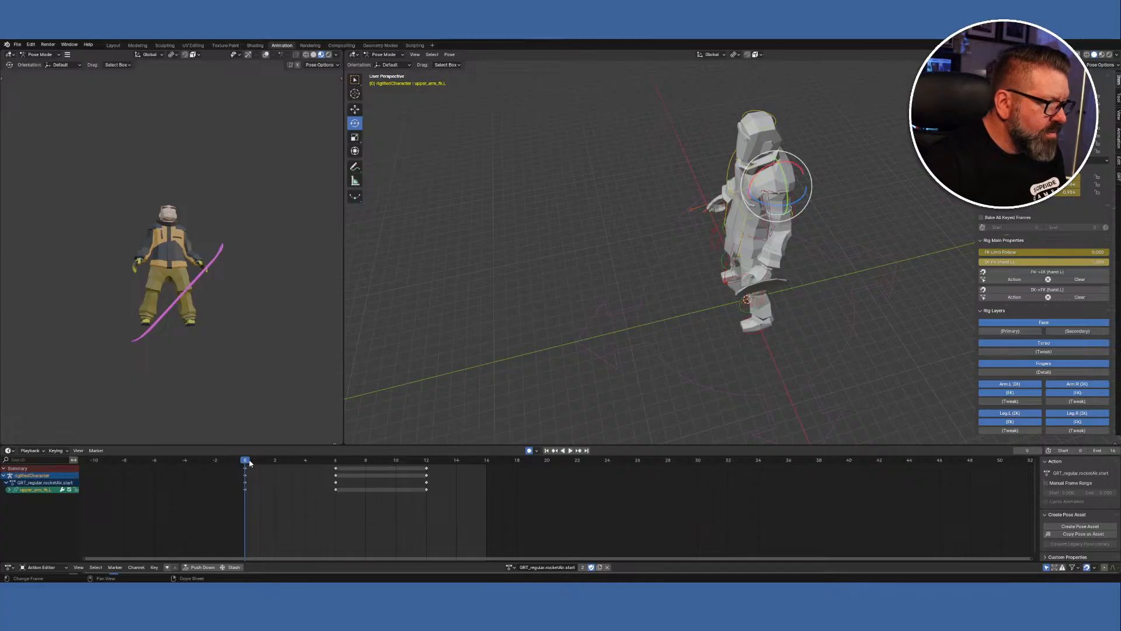
key("space")
left_click_drag(279, 469, 337, 482)
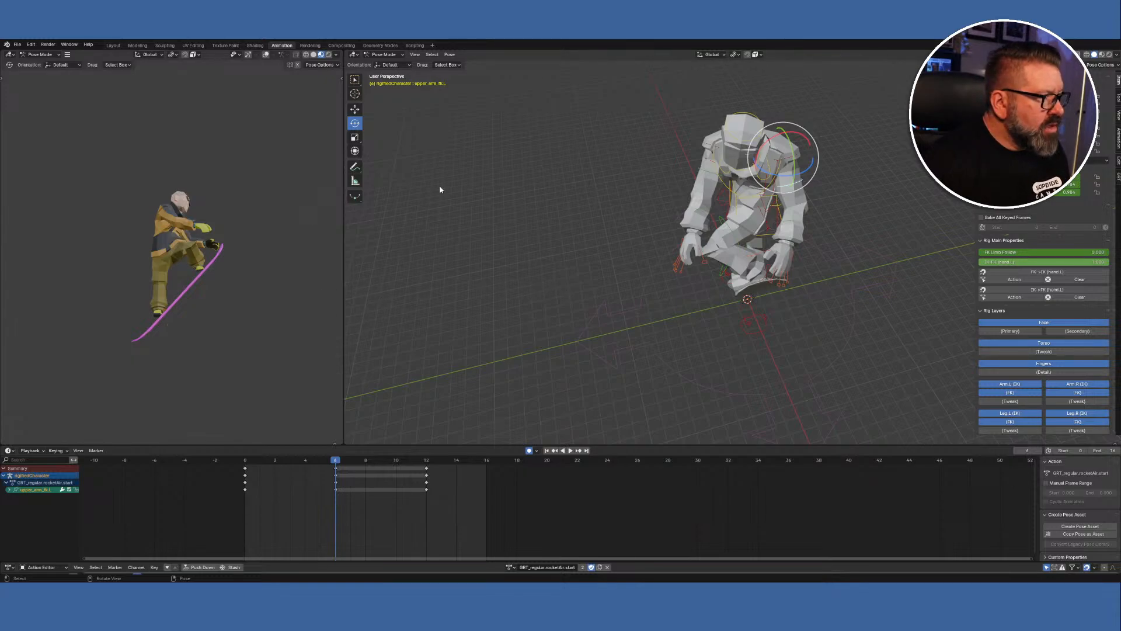
Leave the character rig, enter Pose Mode on the RightSnowboardBone armature, and rotate its bone to tilt the board slightly steeper.
left_click(384, 55)
left_click(393, 65)
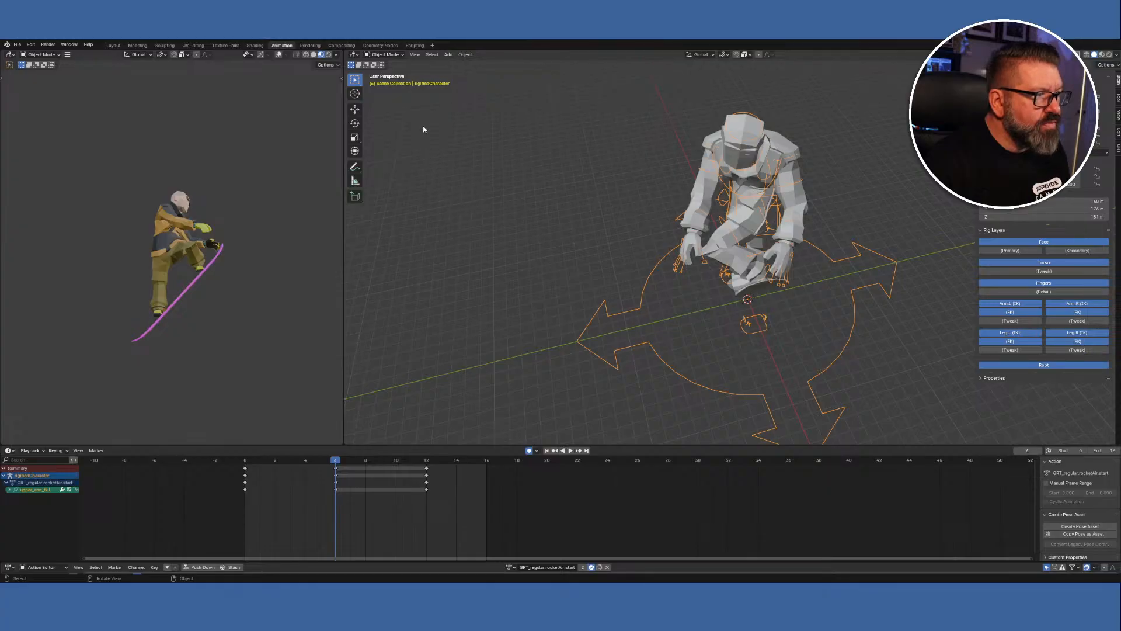
left_click(759, 288)
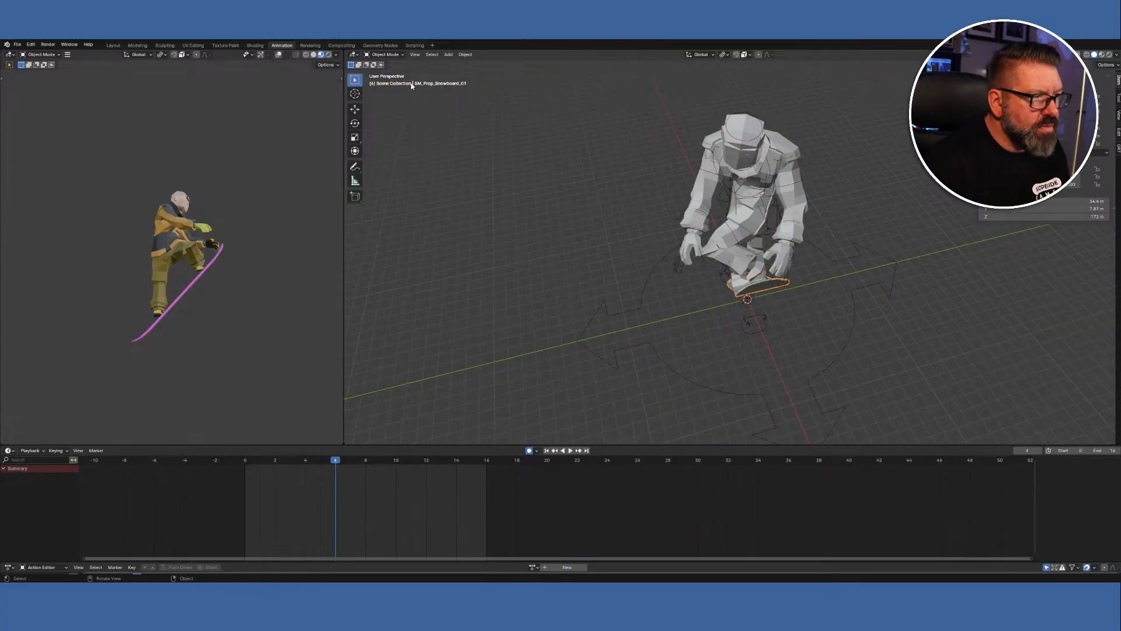
left_click(394, 55)
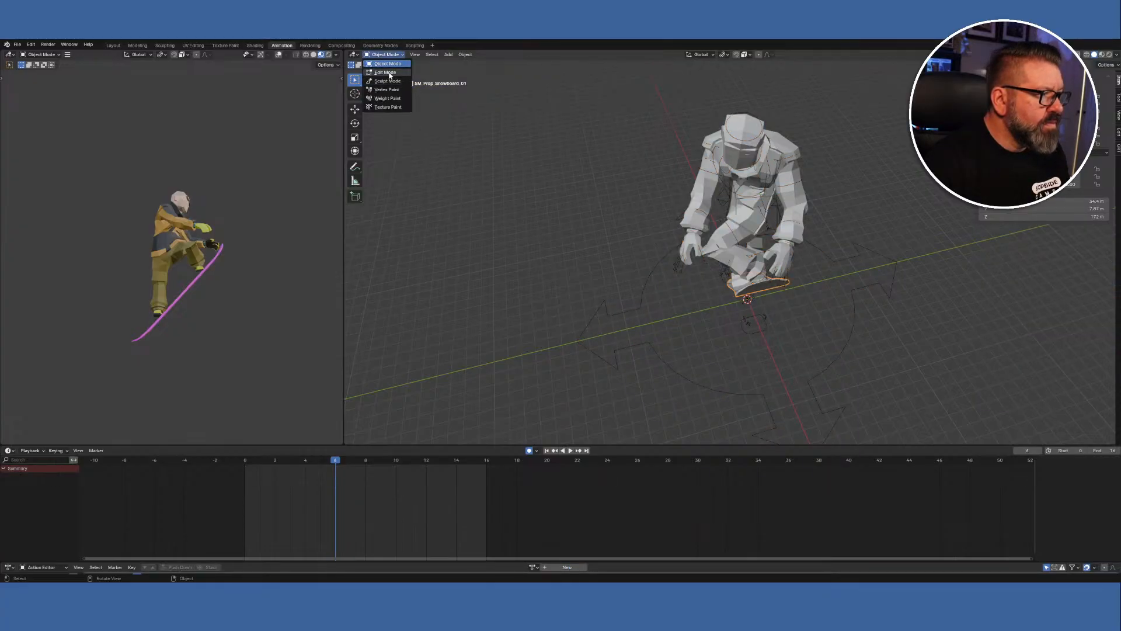
middle_click_drag(426, 169, 582, 270)
left_click(678, 348)
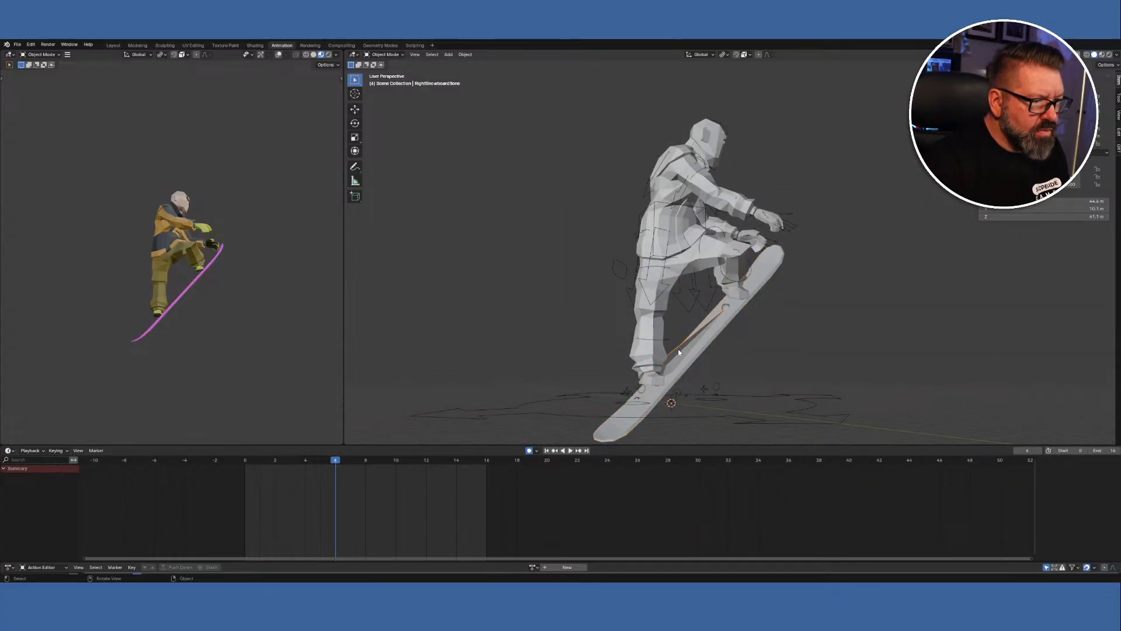
left_click(391, 54)
left_click(394, 84)
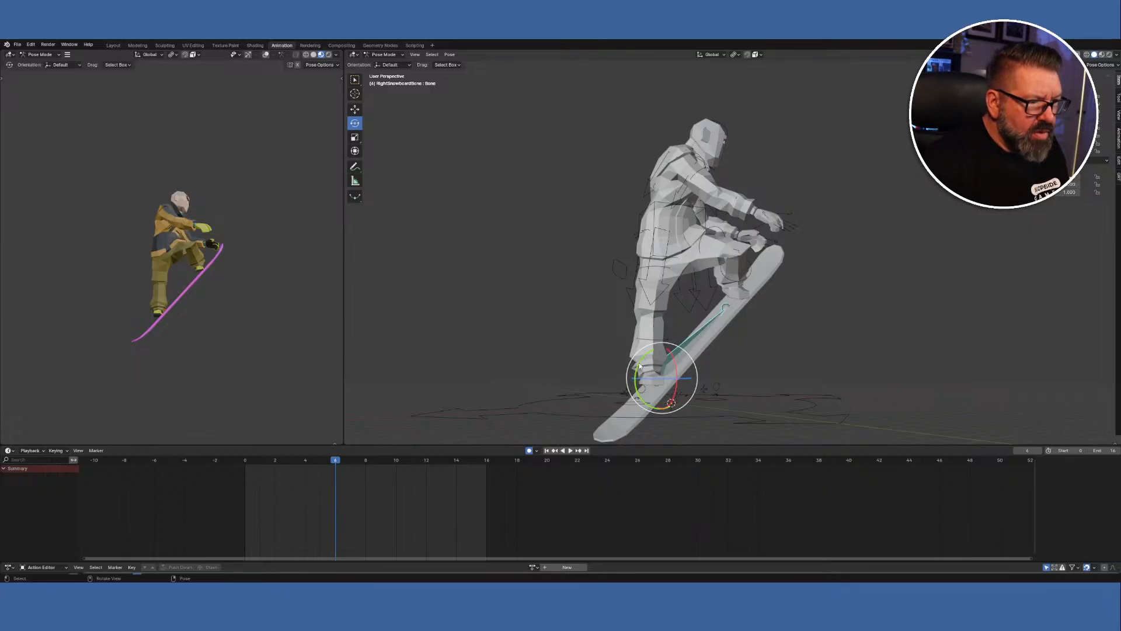
left_click_drag(638, 366, 639, 369)
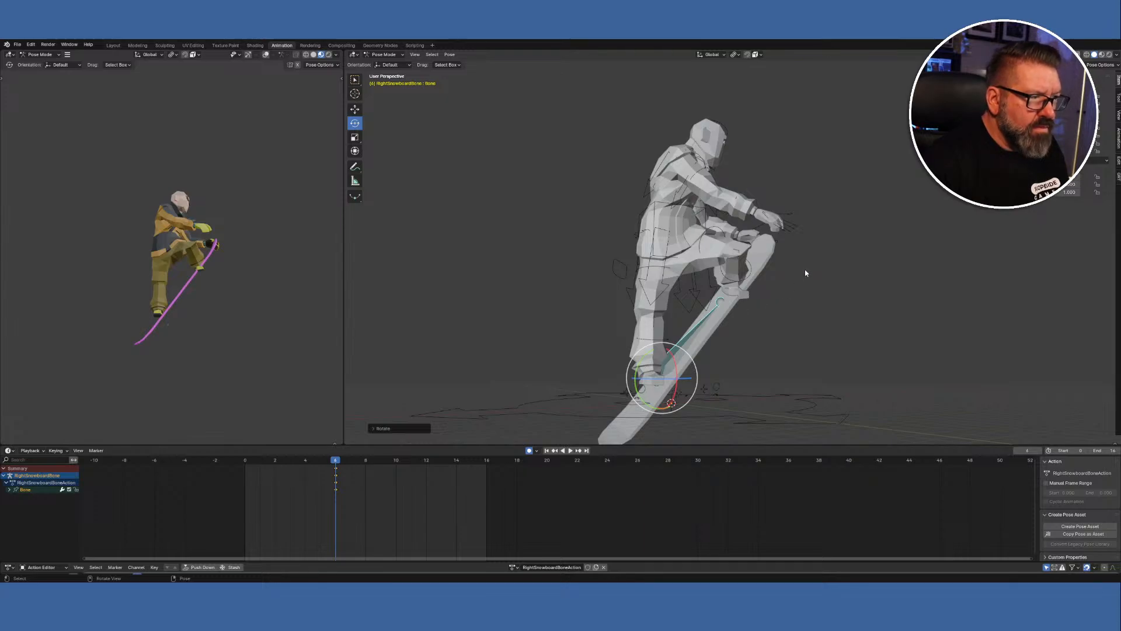
middle_click_drag(776, 273, 699, 304)
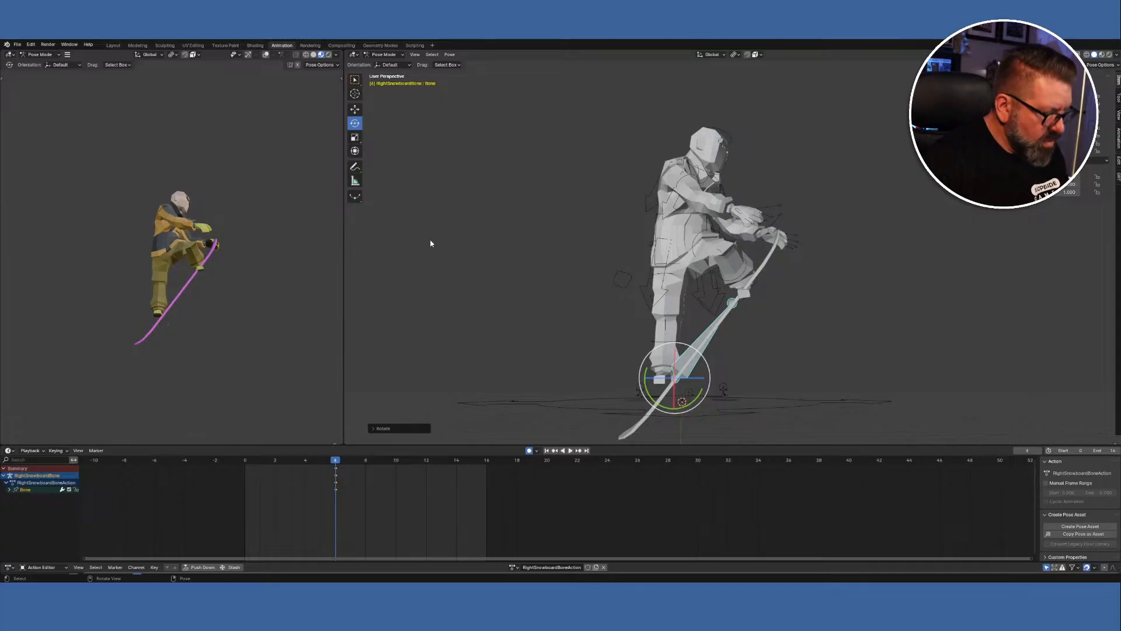
Adjust the snowboard bone's height along global Z with the Move tool, keeping the board against the boots.
left_click(354, 110)
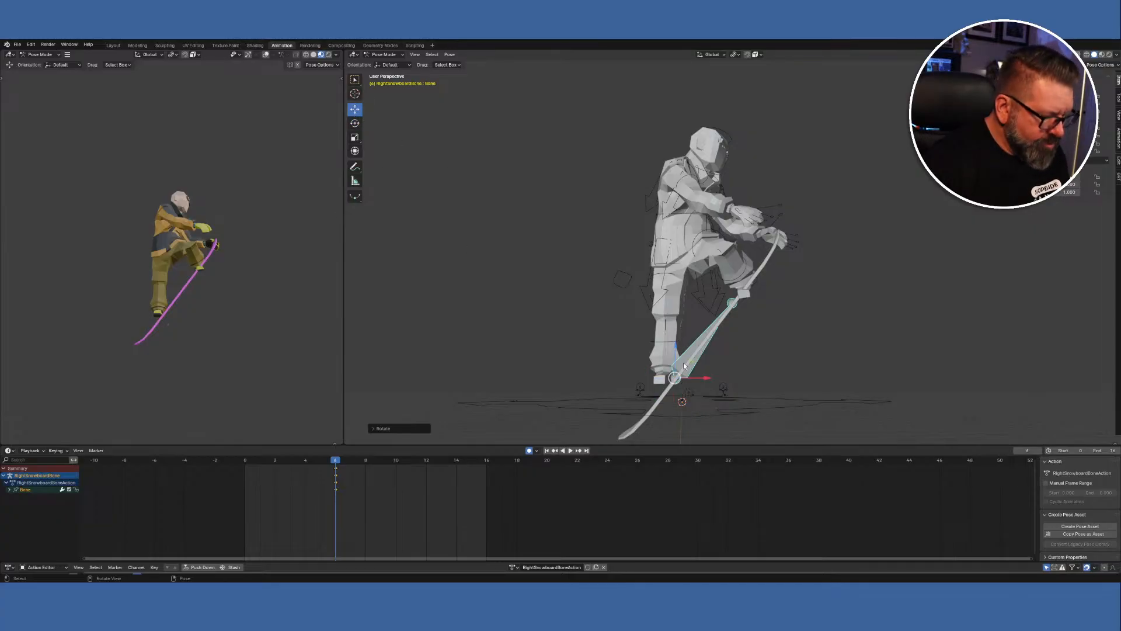
key("g")
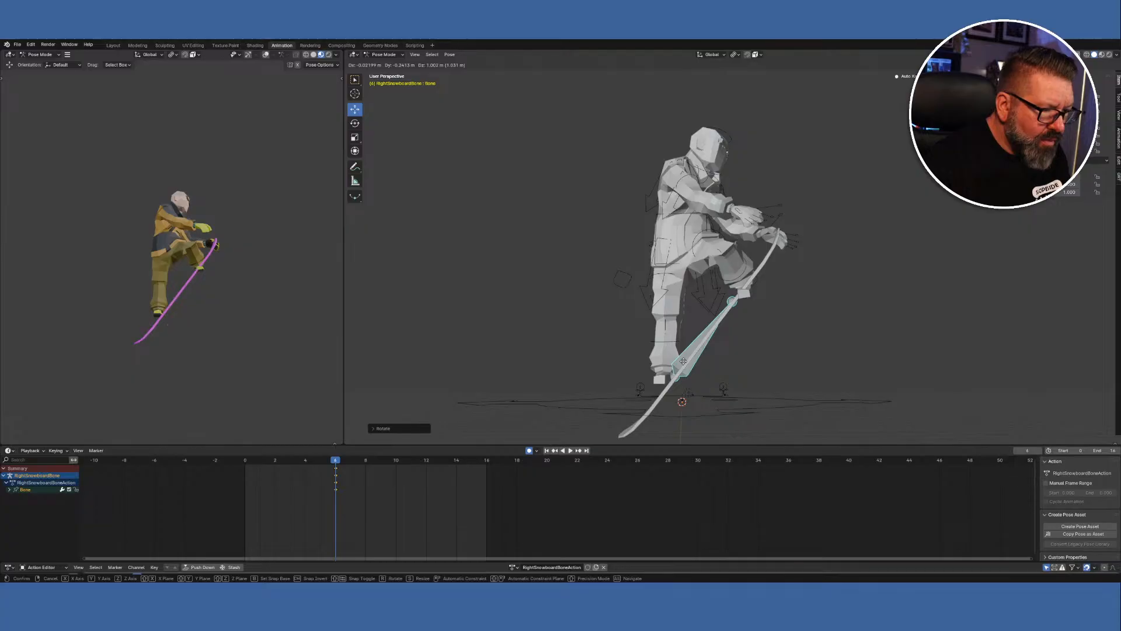
left_click(683, 360)
key("g")
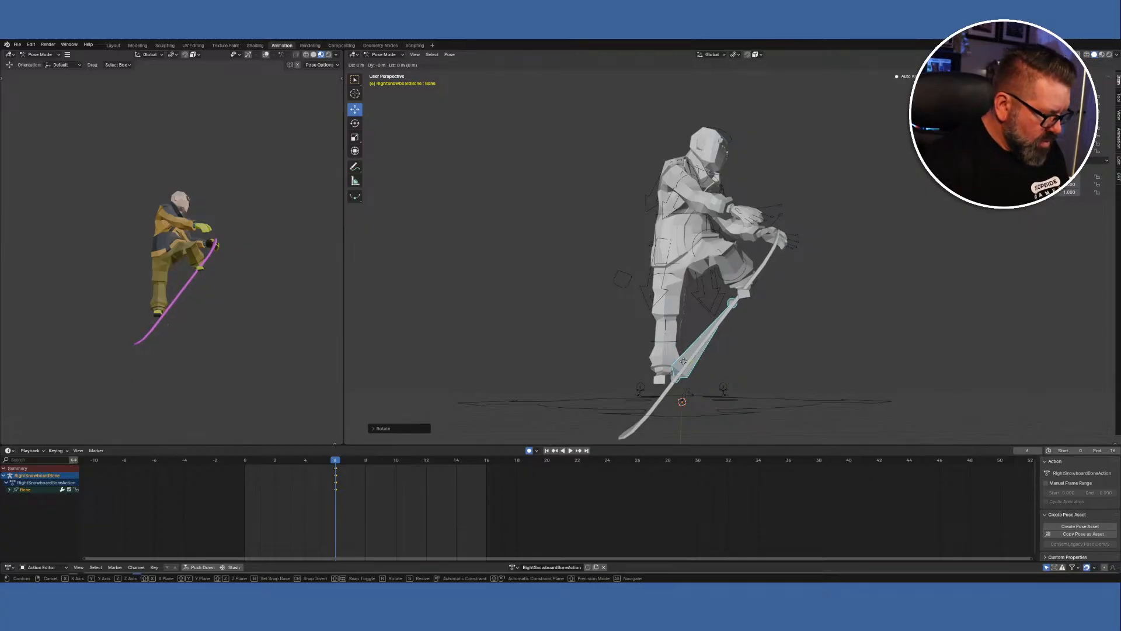
key("z")
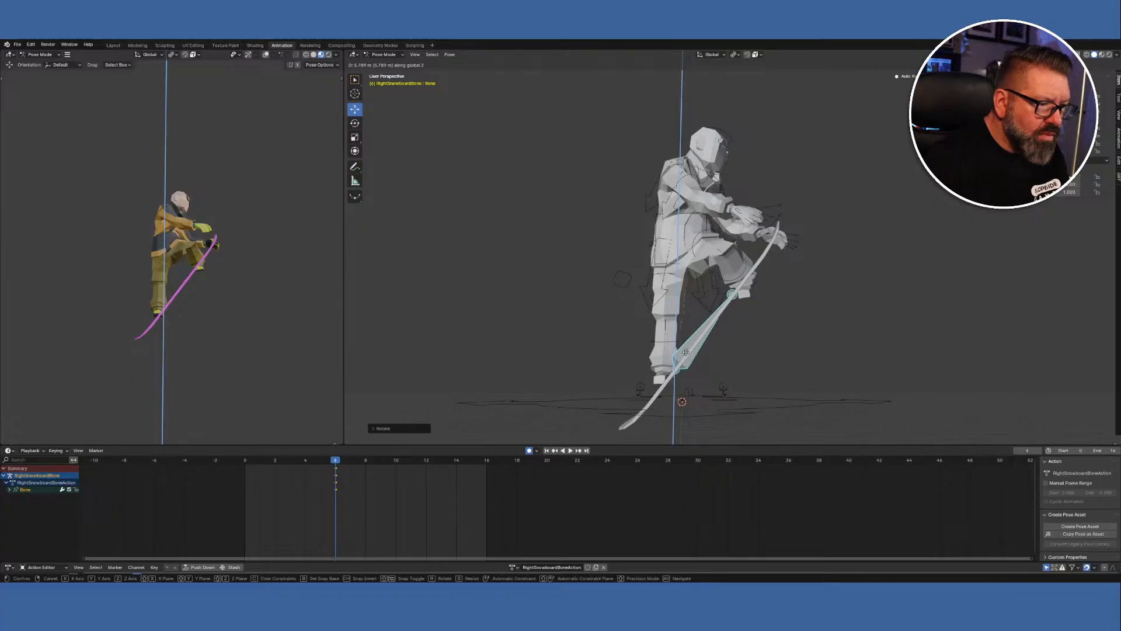
left_click(687, 352)
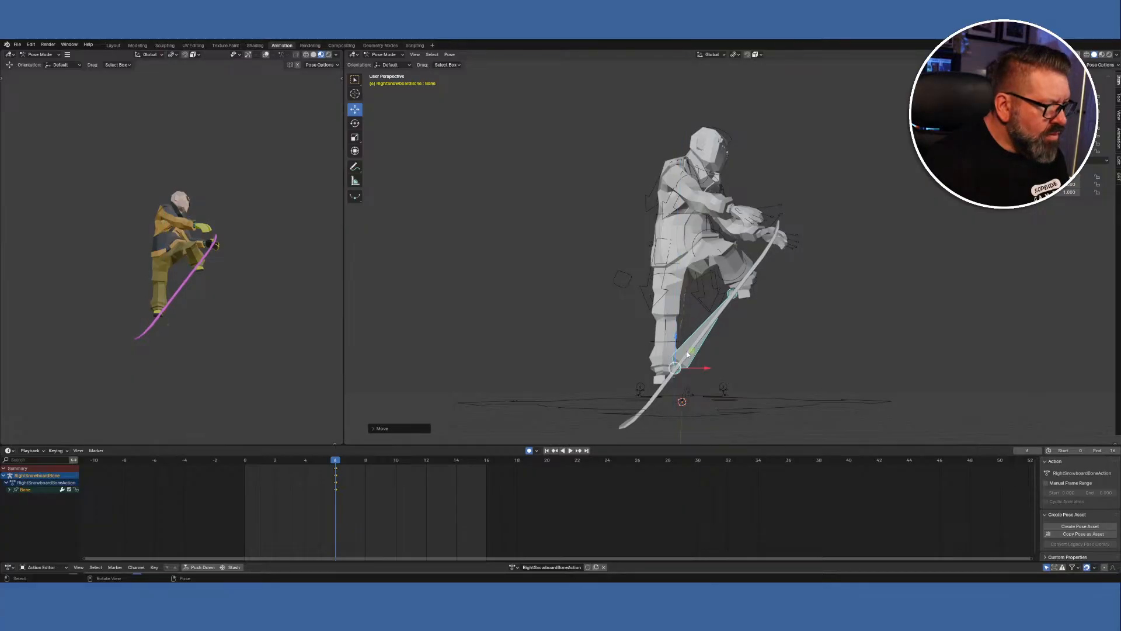
middle_click_drag(285, 290, 201, 280)
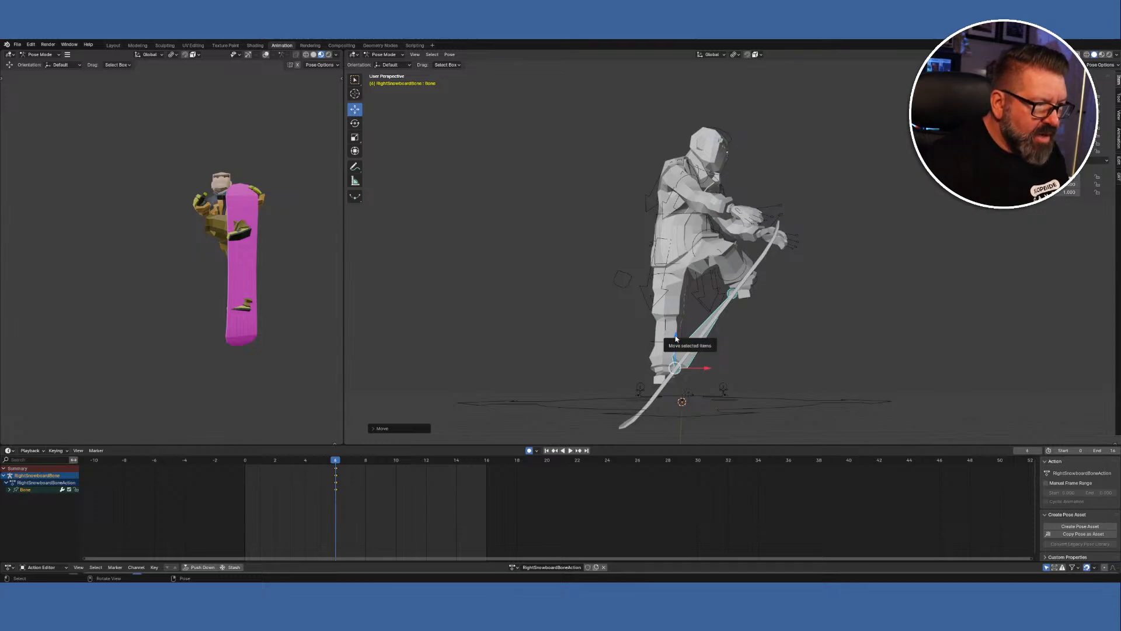
left_click_drag(675, 338, 674, 349)
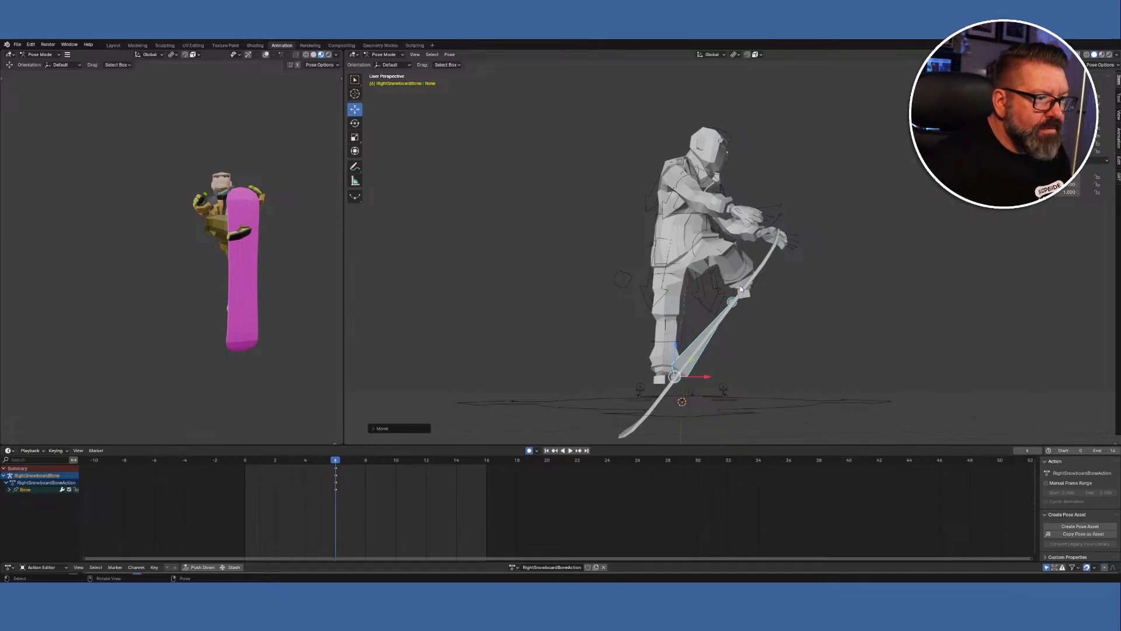
Return to Object Mode, select the character rig, and put it in Pose Mode.
left_click(397, 56)
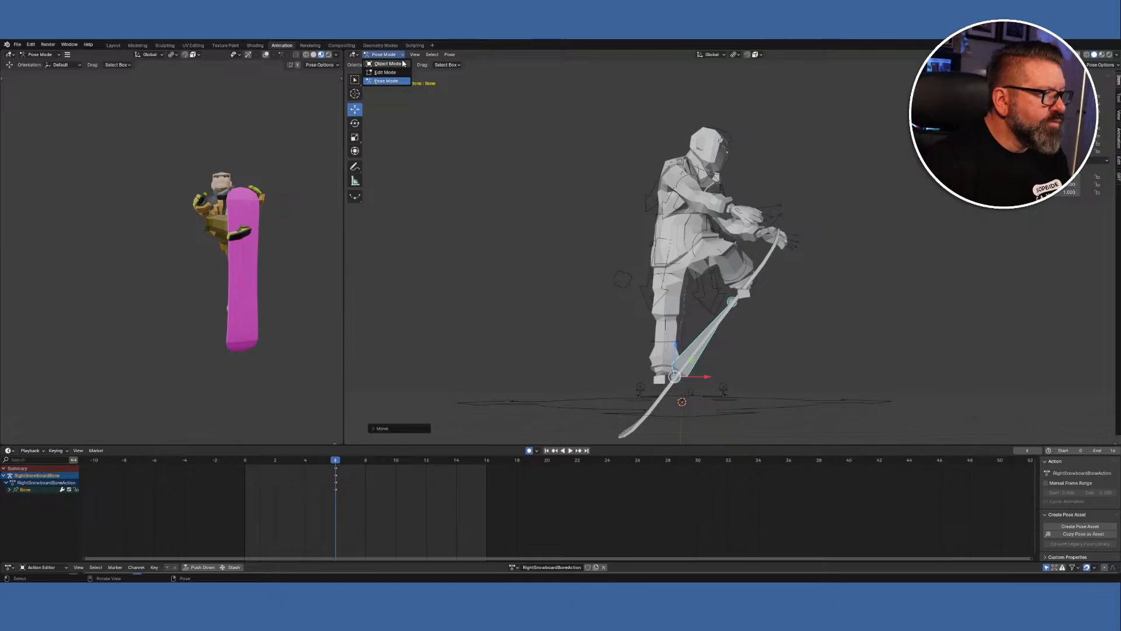
left_click(396, 65)
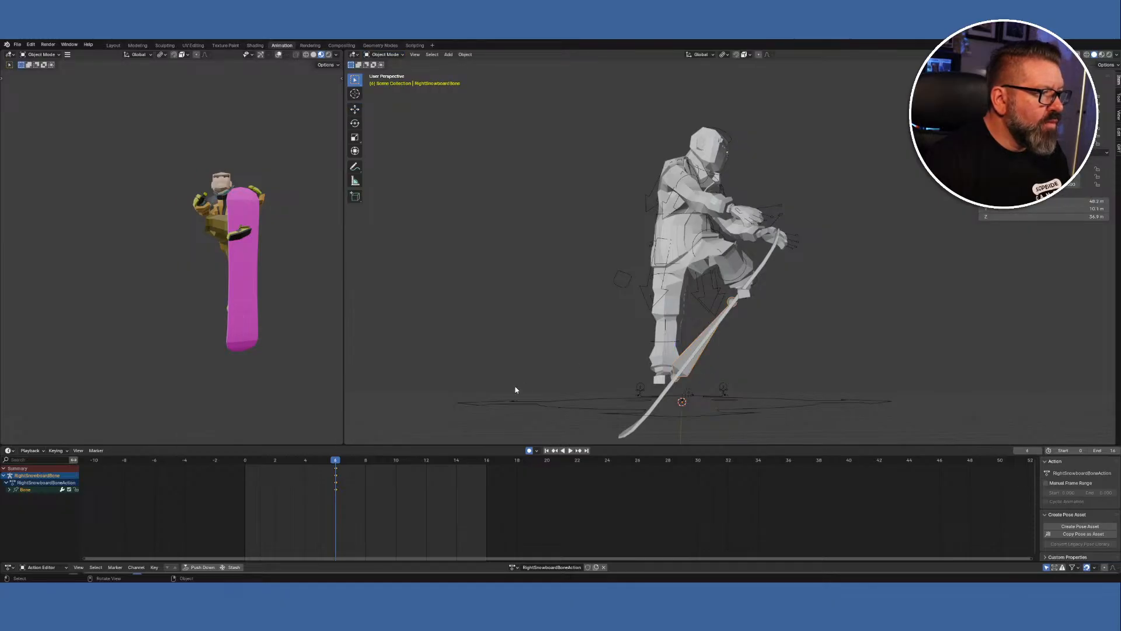
left_click(654, 209)
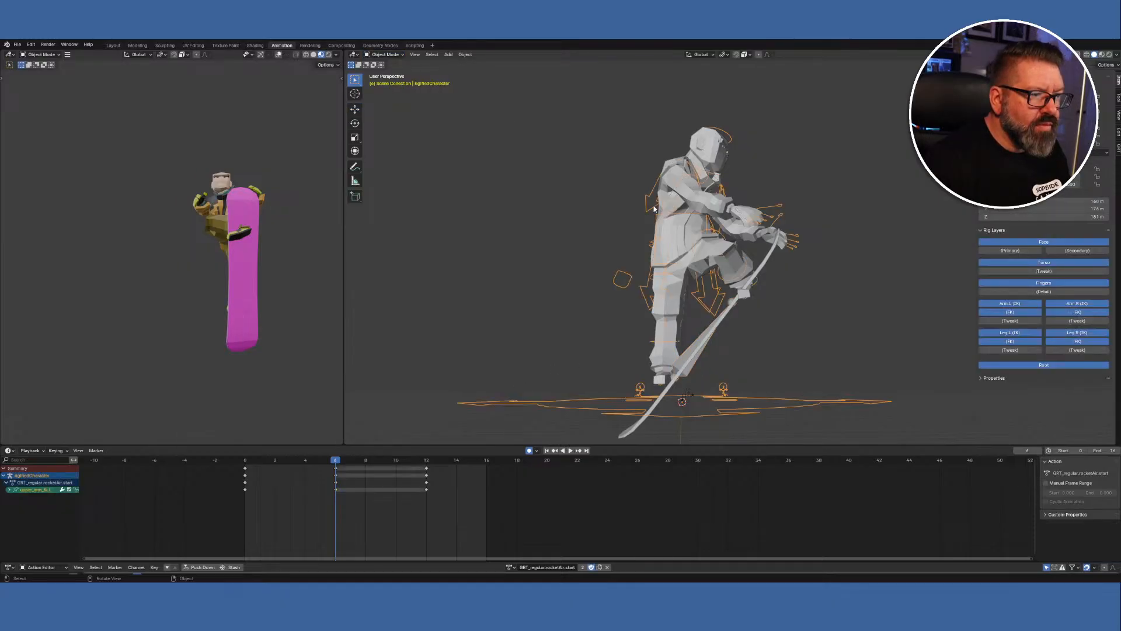
left_click(394, 55)
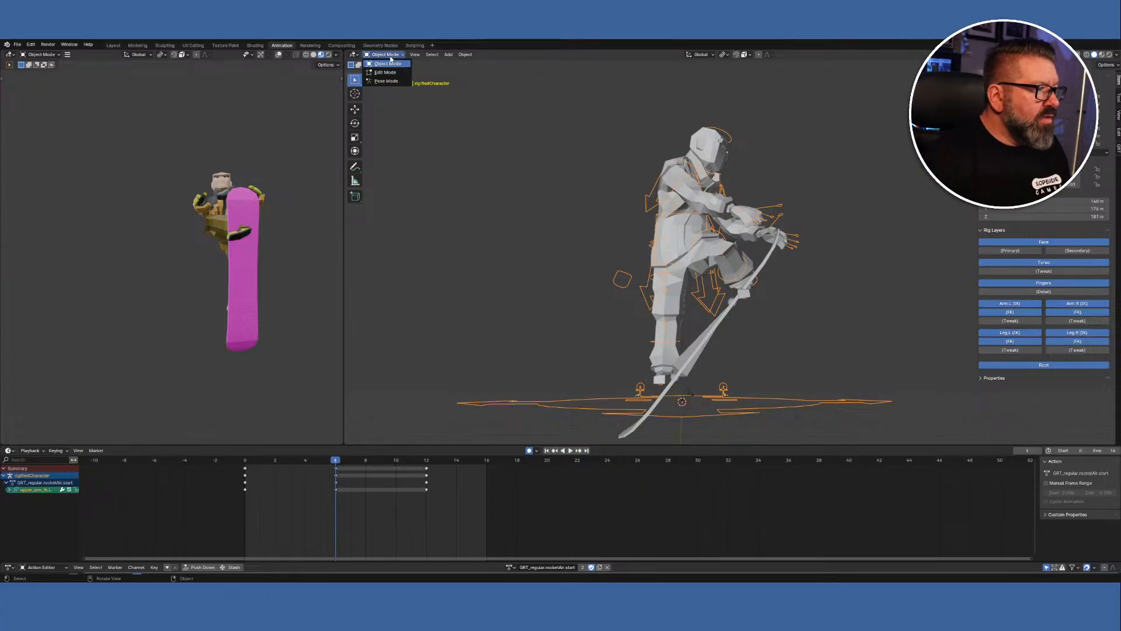
left_click(385, 54)
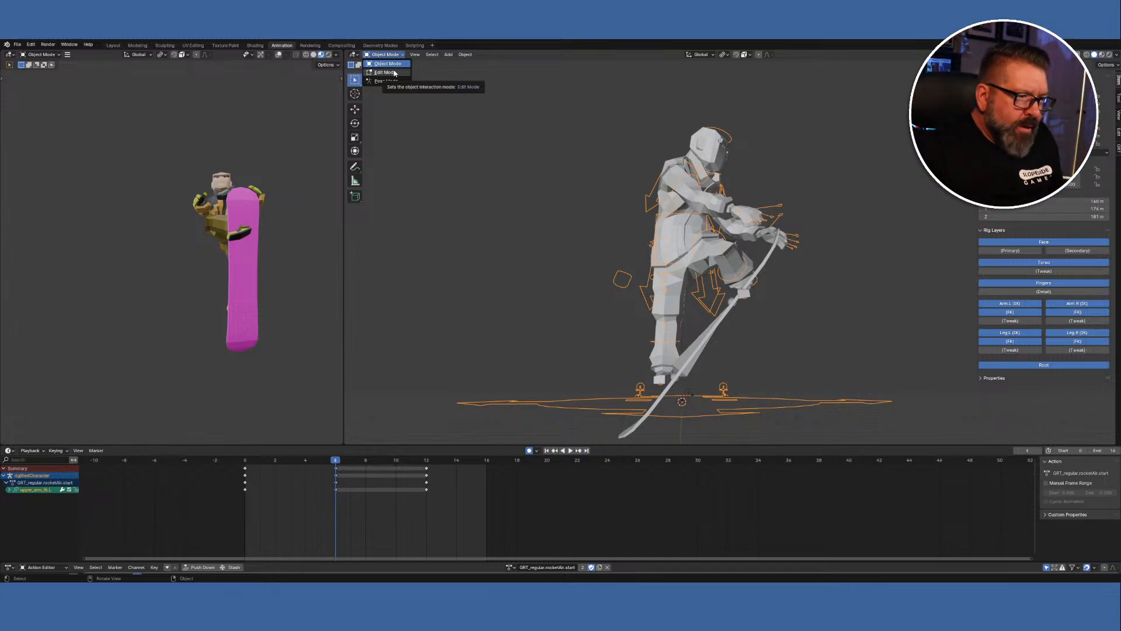
left_click(394, 72)
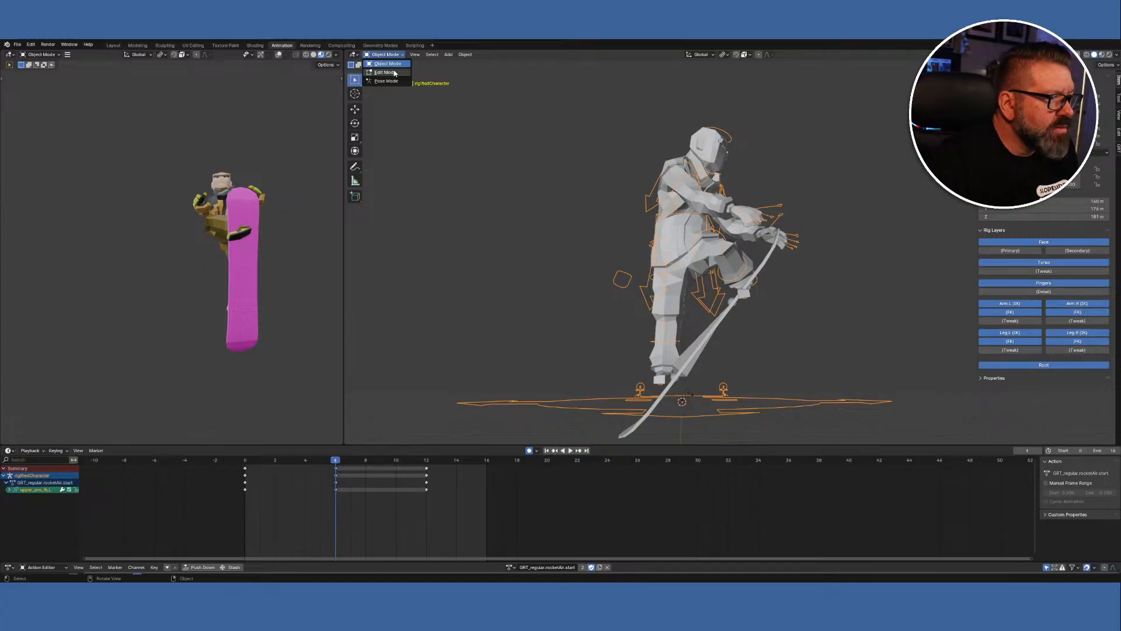
left_click(394, 56)
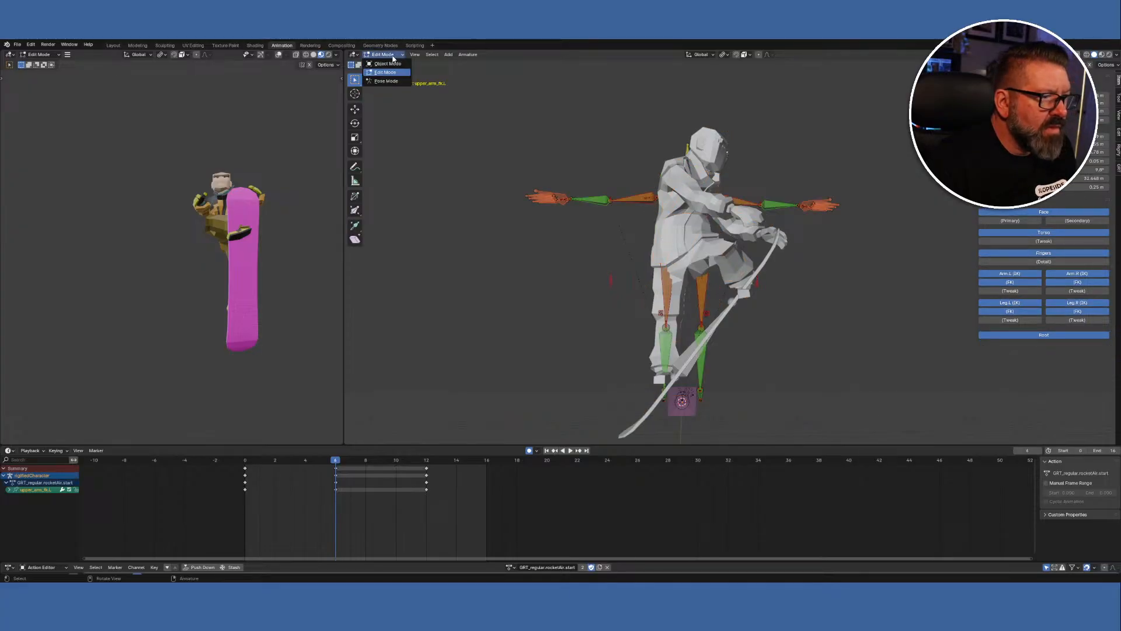
left_click(395, 82)
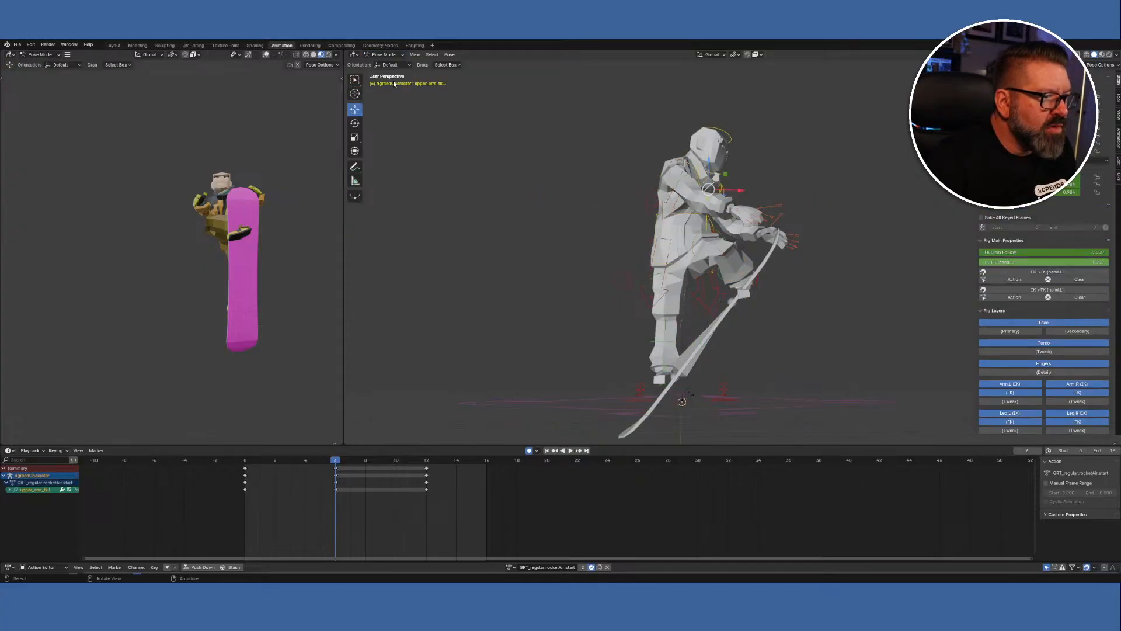
left_click(384, 54)
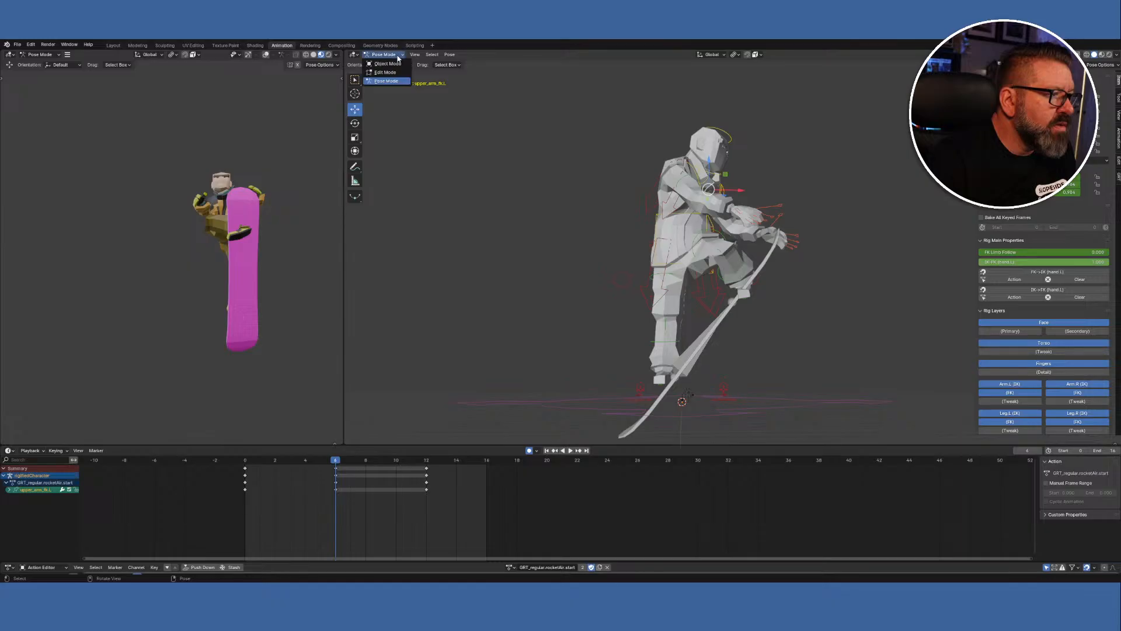
left_click(387, 63)
left_click(528, 170)
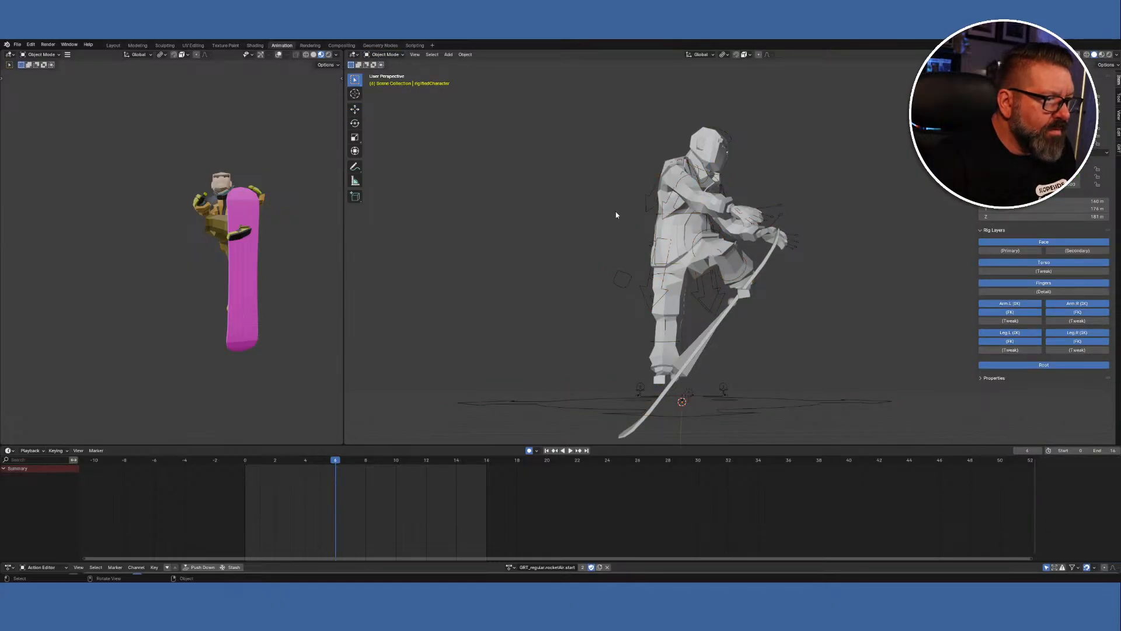
left_click(646, 205)
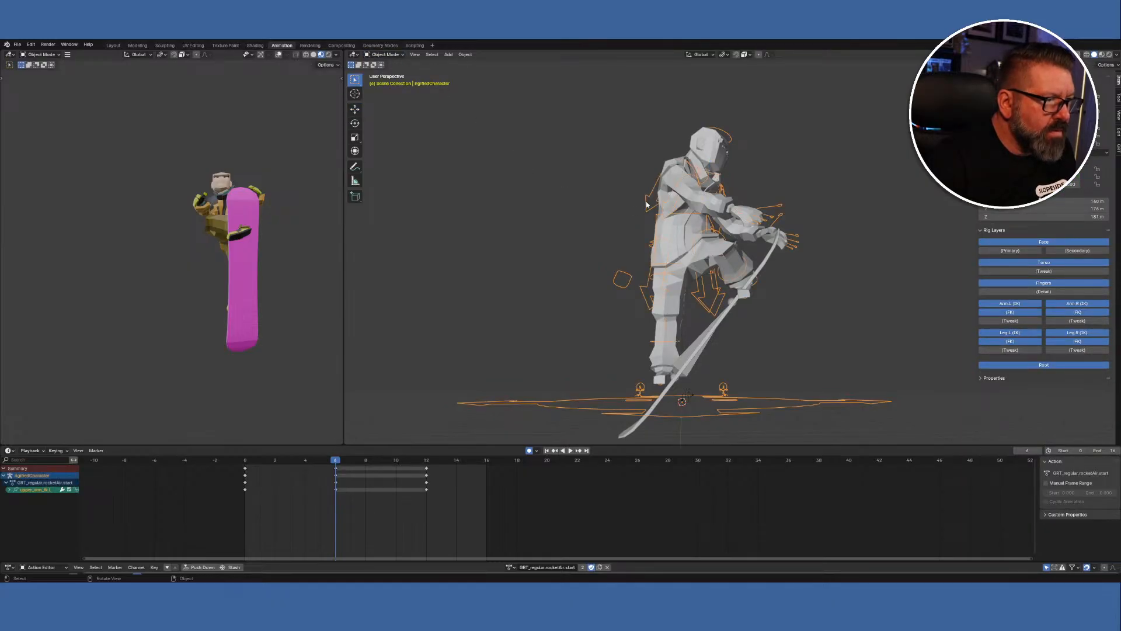
left_click(385, 54)
left_click(398, 83)
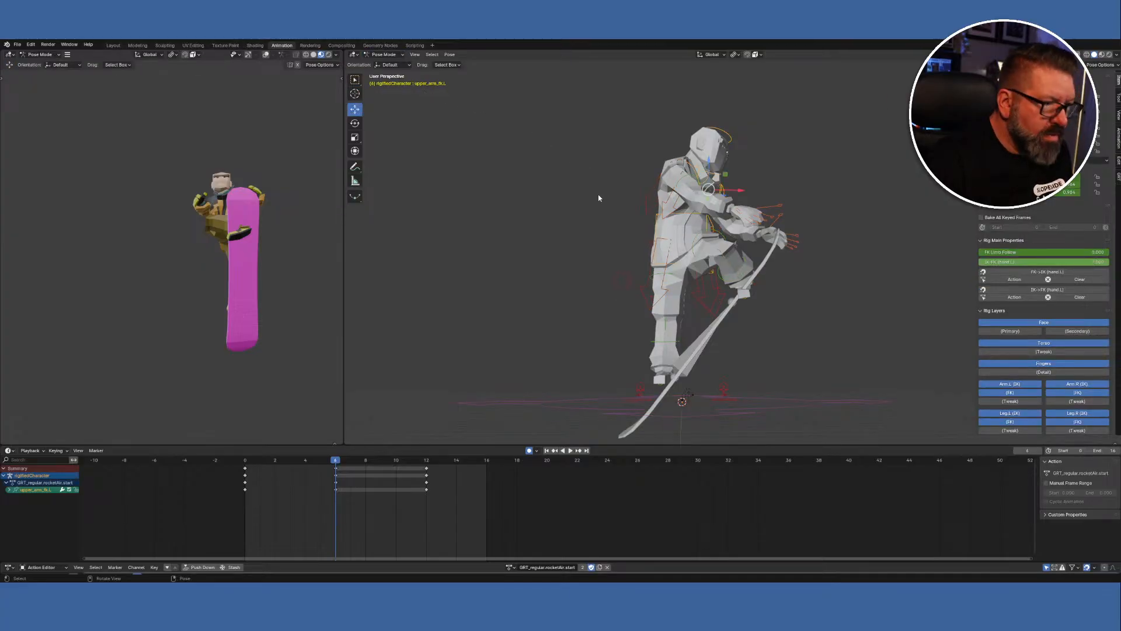
Rotate the left thigh FK control slightly with the Rotate tool to swing the raised front leg sideways at frame 6.
middle_click_drag(592, 251, 624, 259)
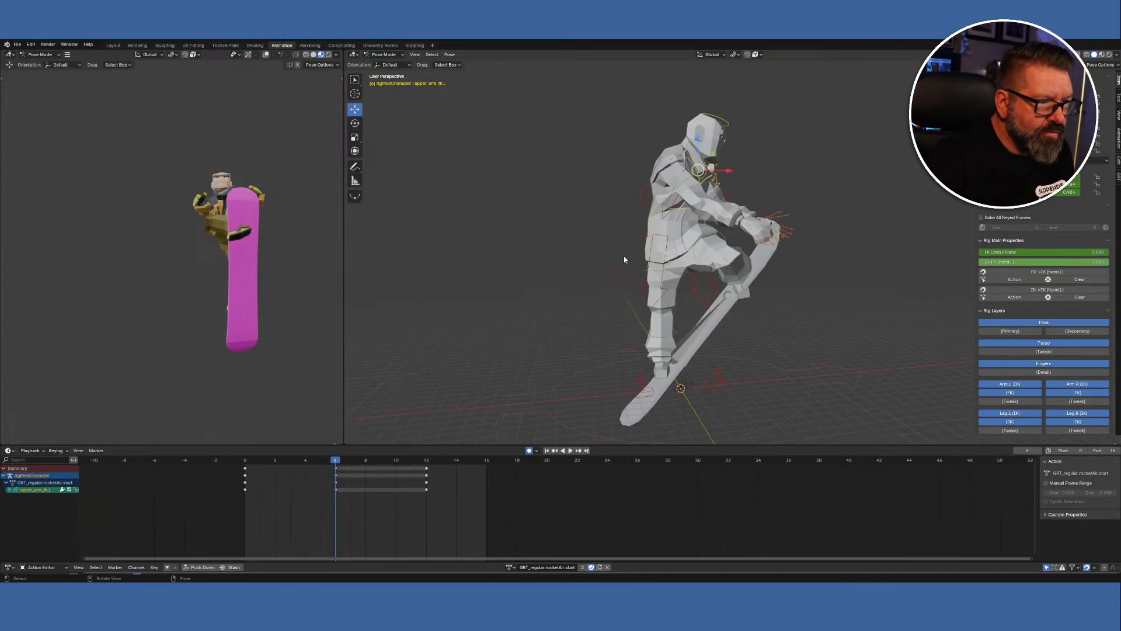
left_click(703, 237)
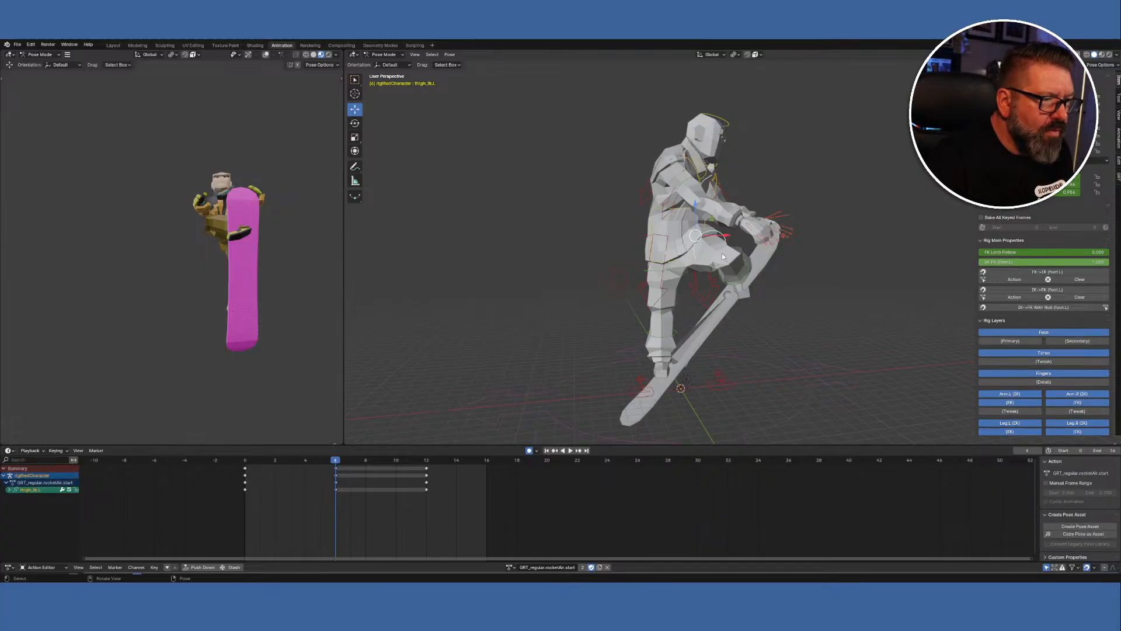
middle_click_drag(702, 238, 596, 298)
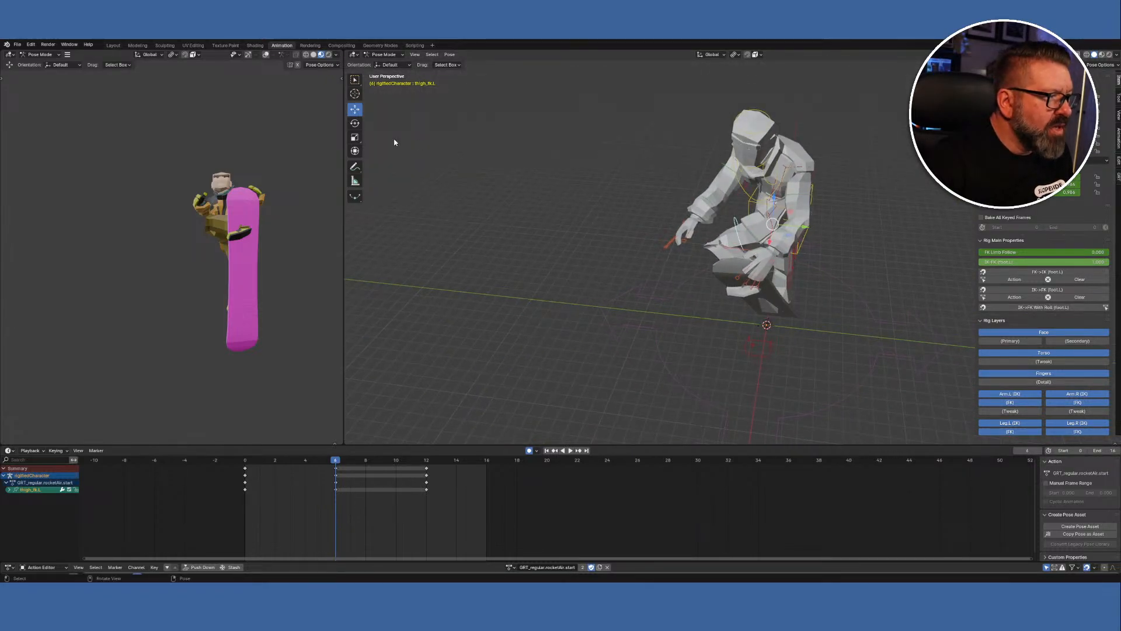
left_click(355, 123)
mouse_move(526, 252)
middle_mouse_down()
mouse_move(675, 211)
mouse_move(537, 233)
middle_mouse_up()
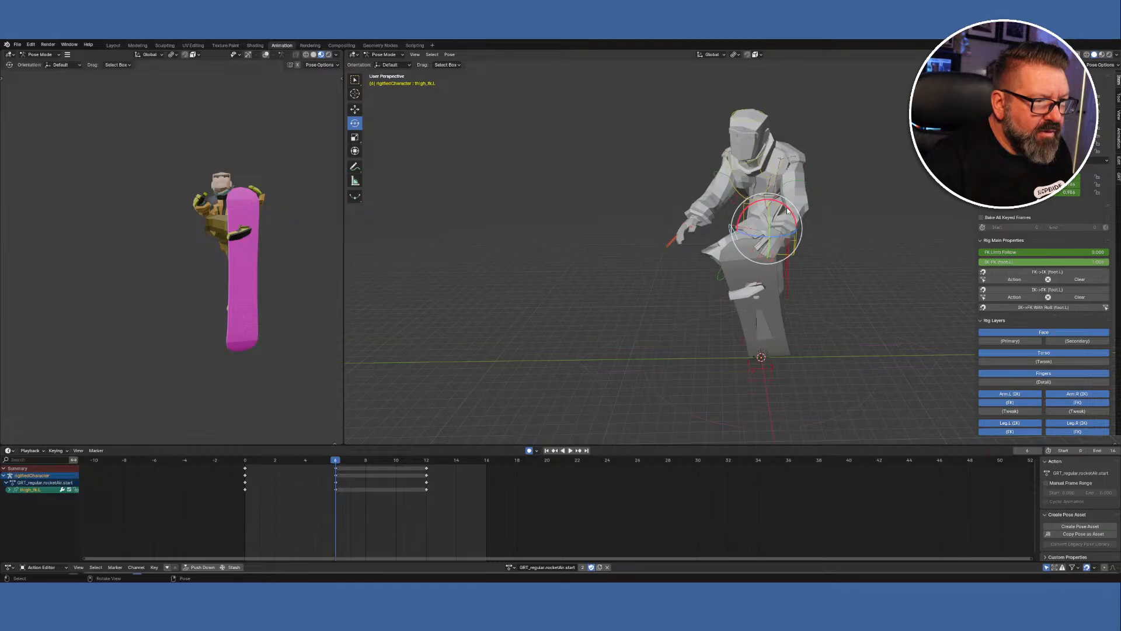
left_click_drag(787, 213, 790, 222)
middle_click_drag(613, 308, 608, 341)
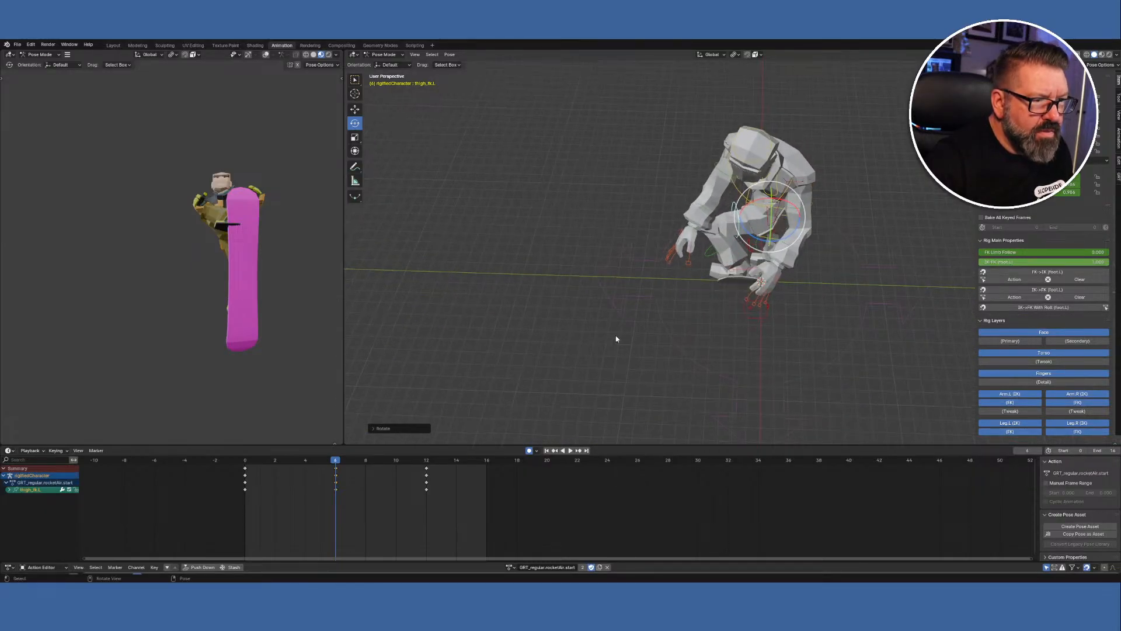
Rotate the left shin FK control slightly with the Rotate tool at frame 6 to bring the raised foot toward the board.
left_click(689, 246)
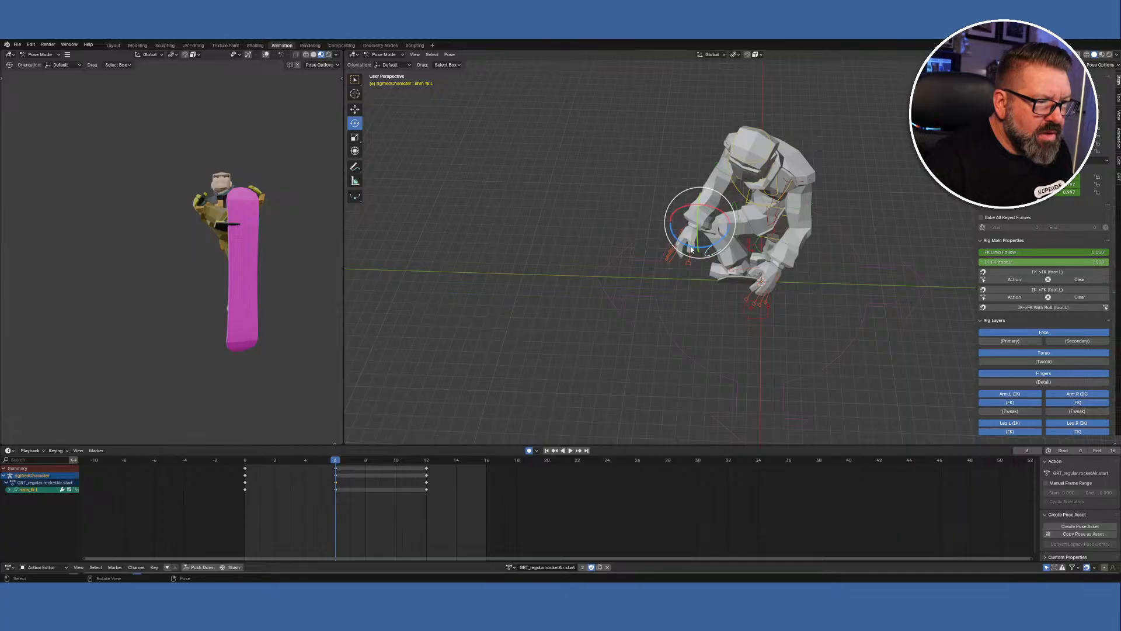
left_click_drag(688, 248, 696, 260)
mouse_move(695, 281)
middle_mouse_down()
mouse_move(755, 238)
mouse_move(874, 220)
mouse_move(709, 281)
mouse_move(732, 269)
mouse_move(700, 270)
middle_mouse_up()
left_click(734, 272)
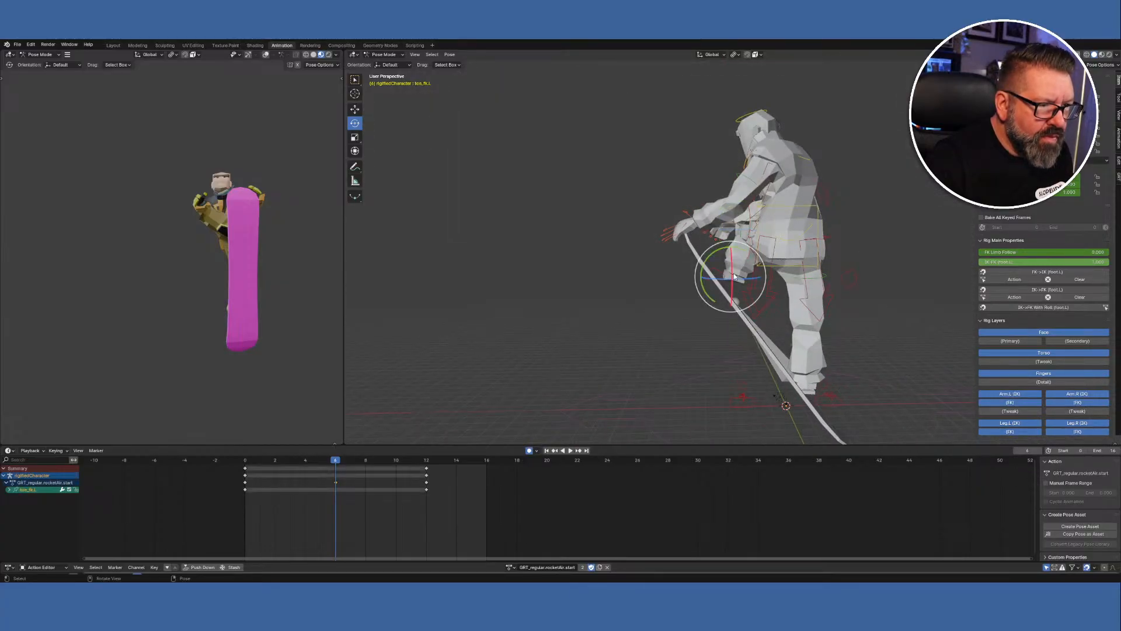
left_click_drag(724, 287, 712, 295)
middle_click_drag(713, 295, 818, 341)
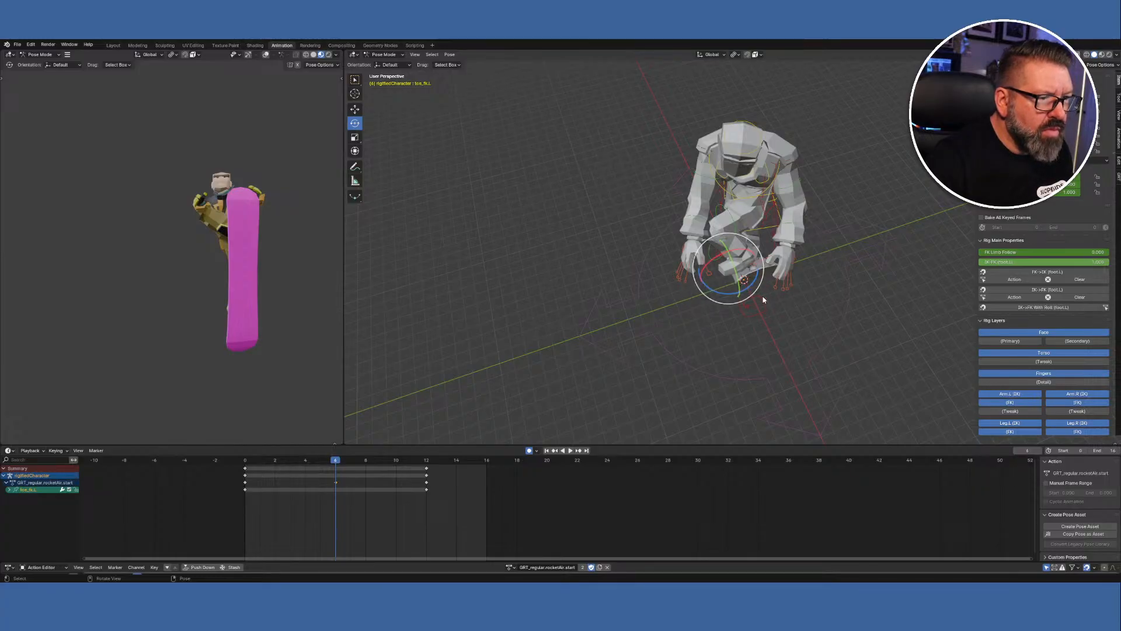
middle_click_drag(703, 282, 751, 245)
middle_click_drag(782, 220, 922, 236)
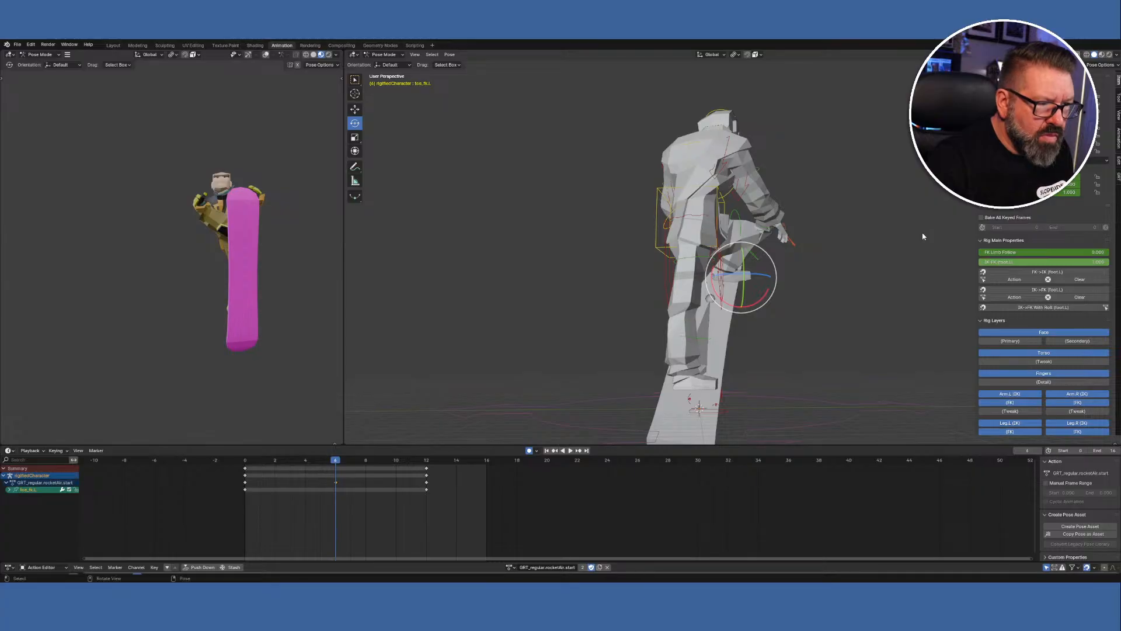
left_click(354, 110)
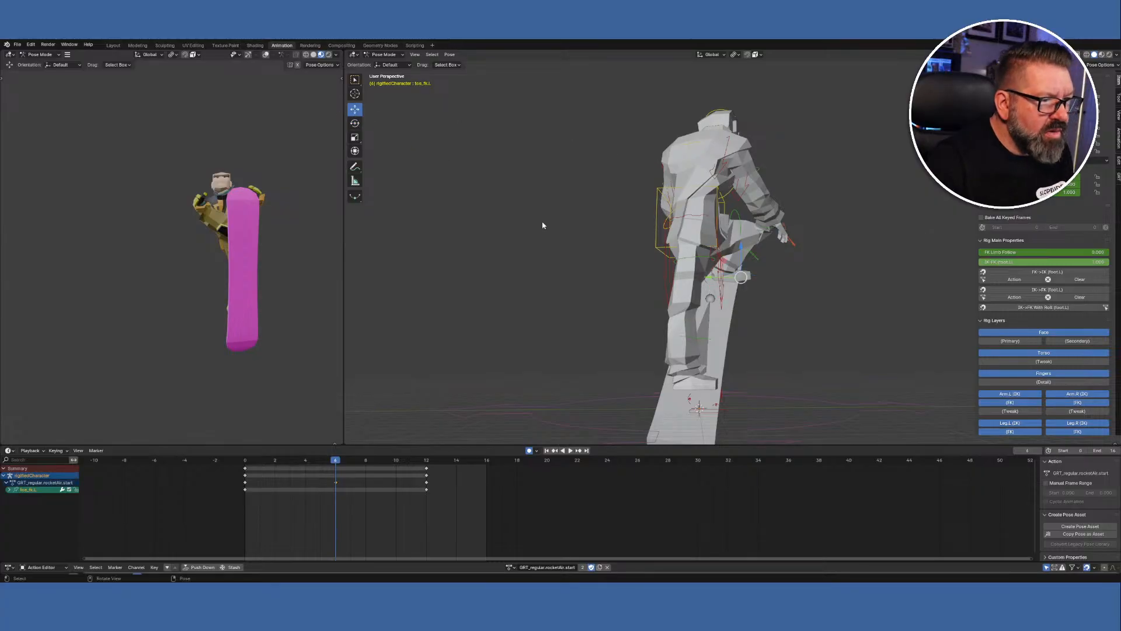
left_click_drag(712, 280, 798, 298)
right_click(798, 297)
middle_click_drag(797, 298, 368, 309)
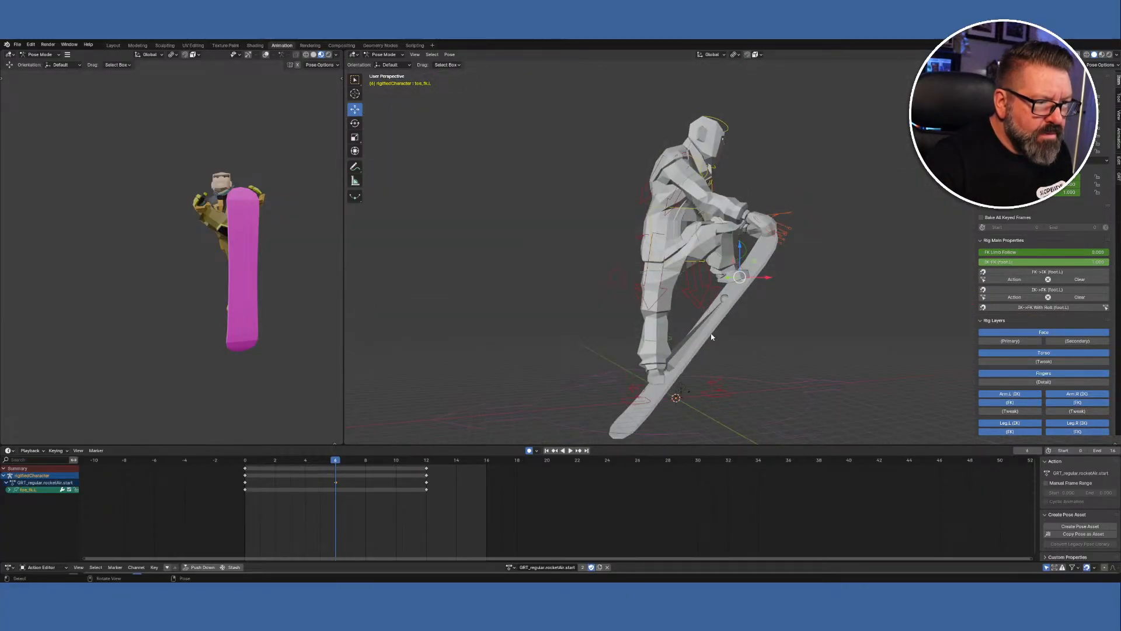
Select the left foot FK control and rotate it about global X so the raised boot tilts toward the board.
left_click(723, 279)
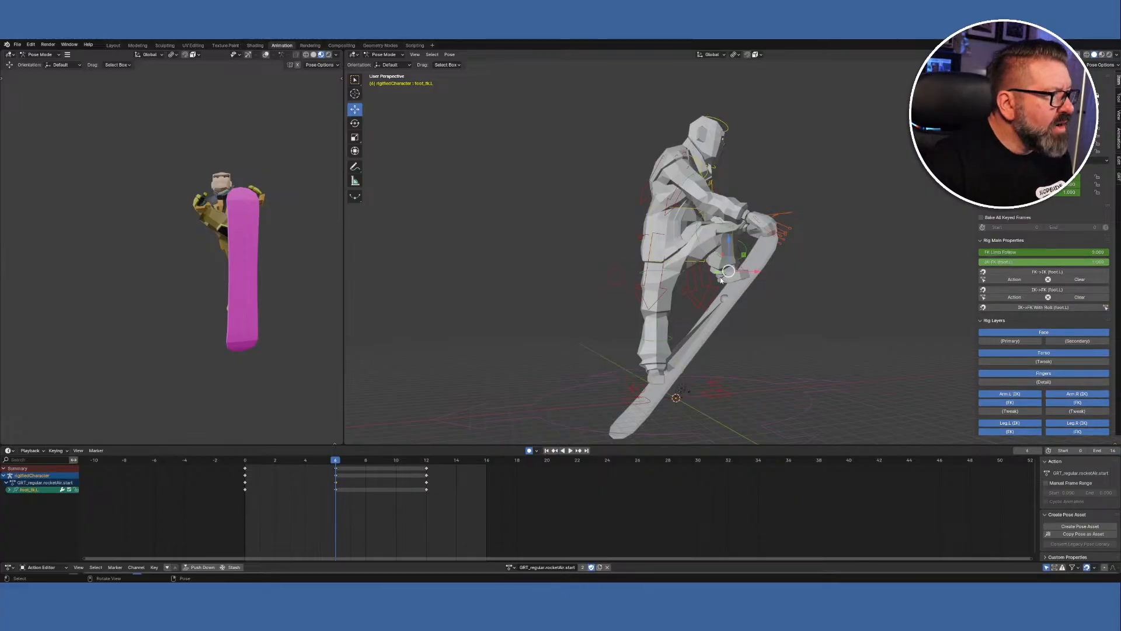
middle_click_drag(788, 306, 684, 357)
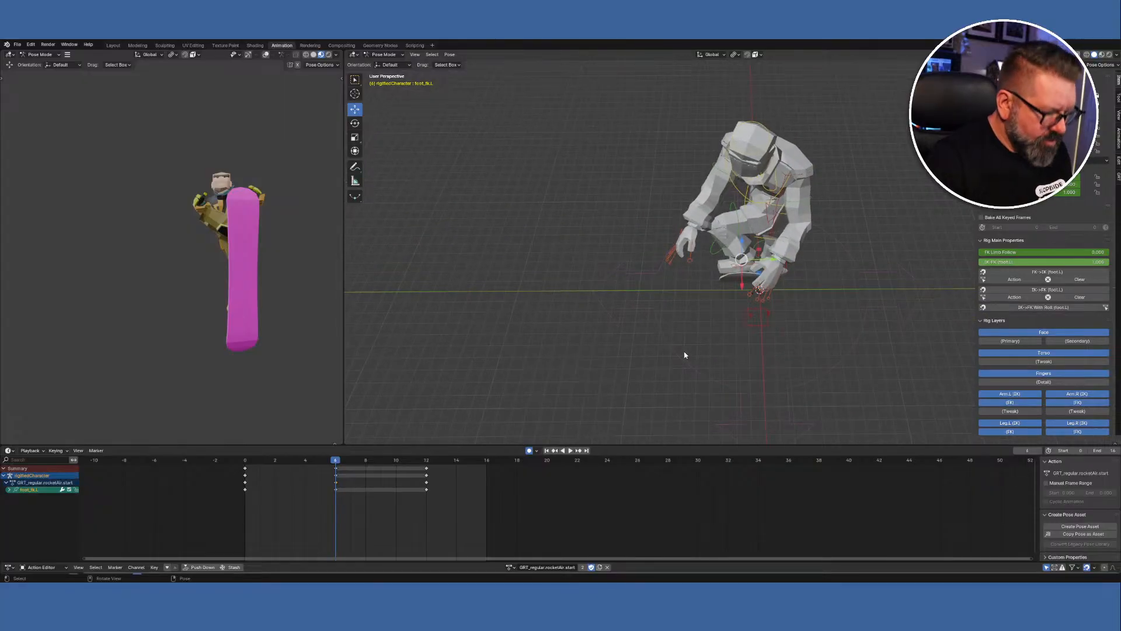
key("r")
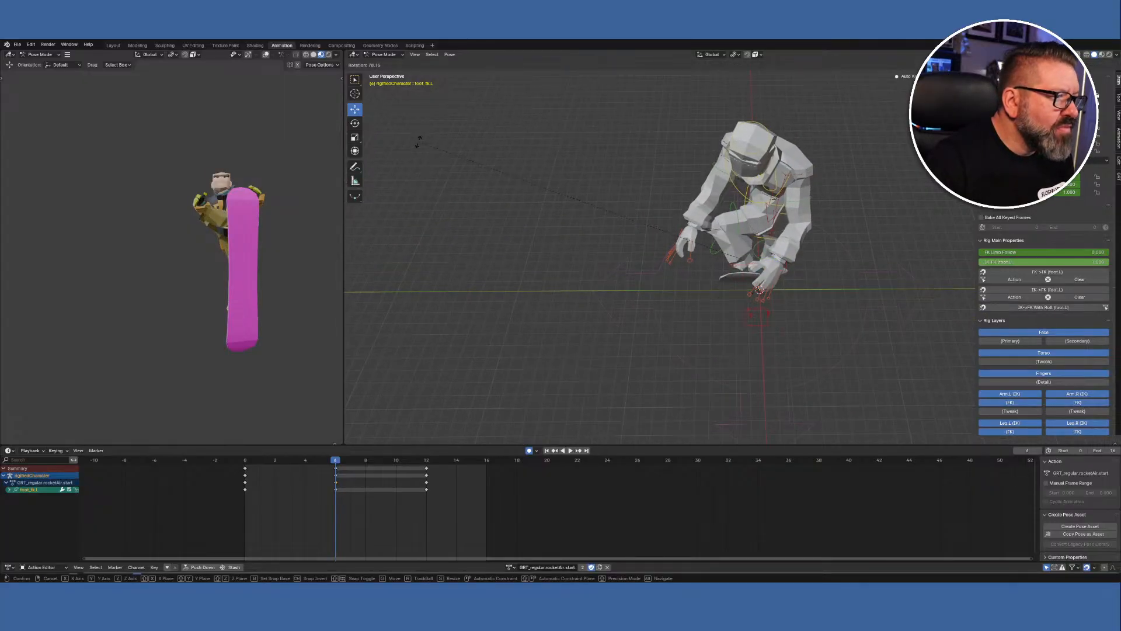
left_click(405, 164)
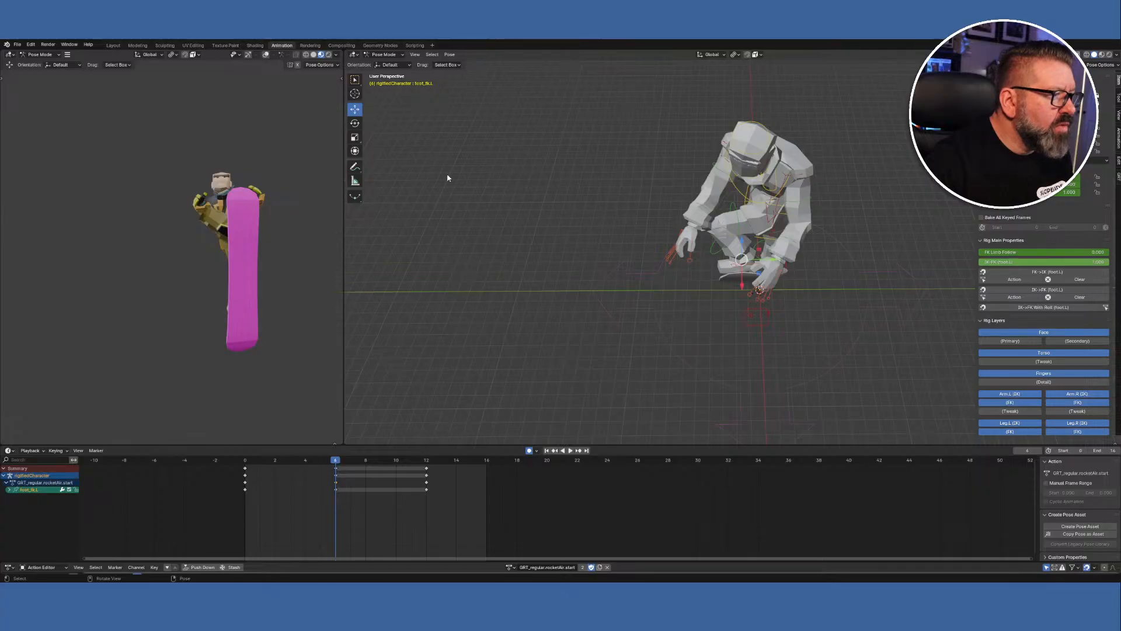
left_click(356, 123)
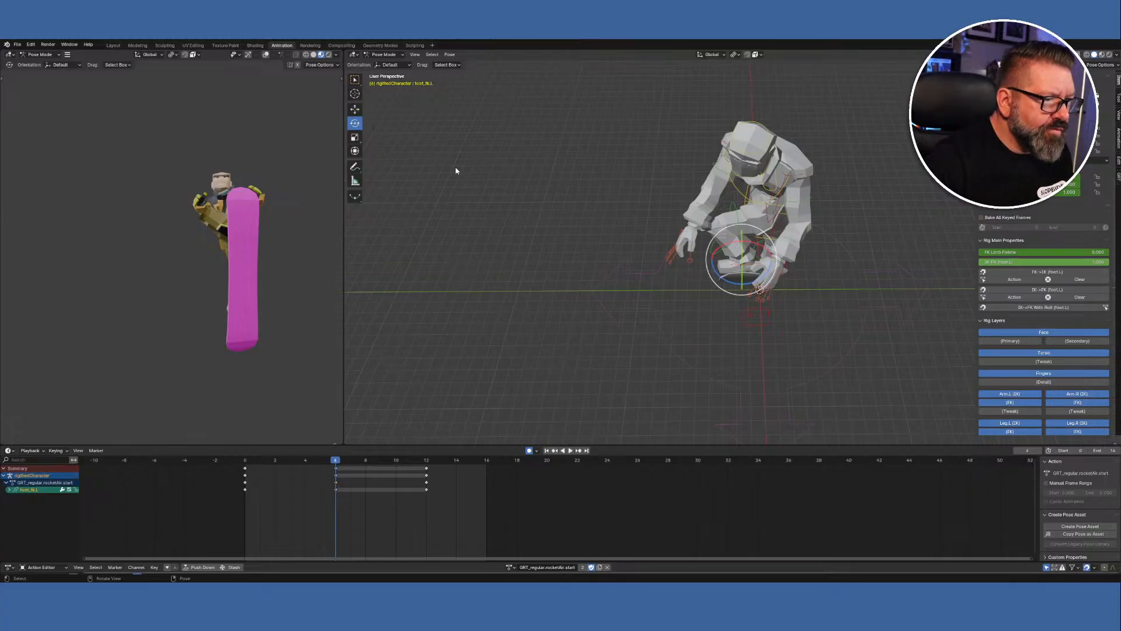
middle_click_drag(750, 306, 808, 247)
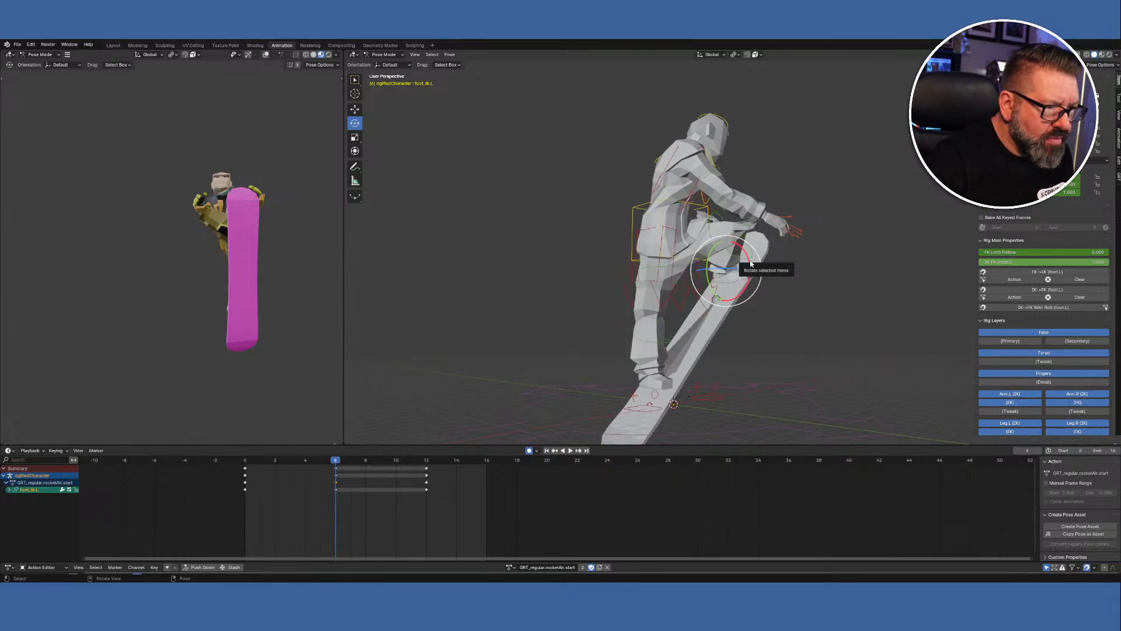
left_click_drag(749, 267, 753, 270)
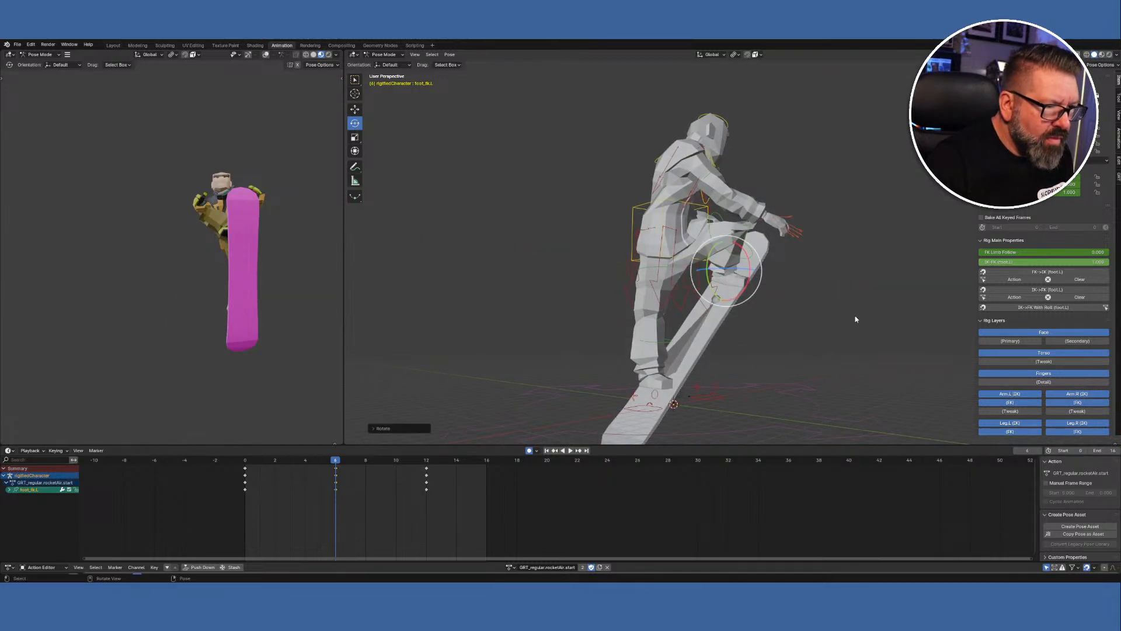
middle_click_drag(854, 318, 886, 303)
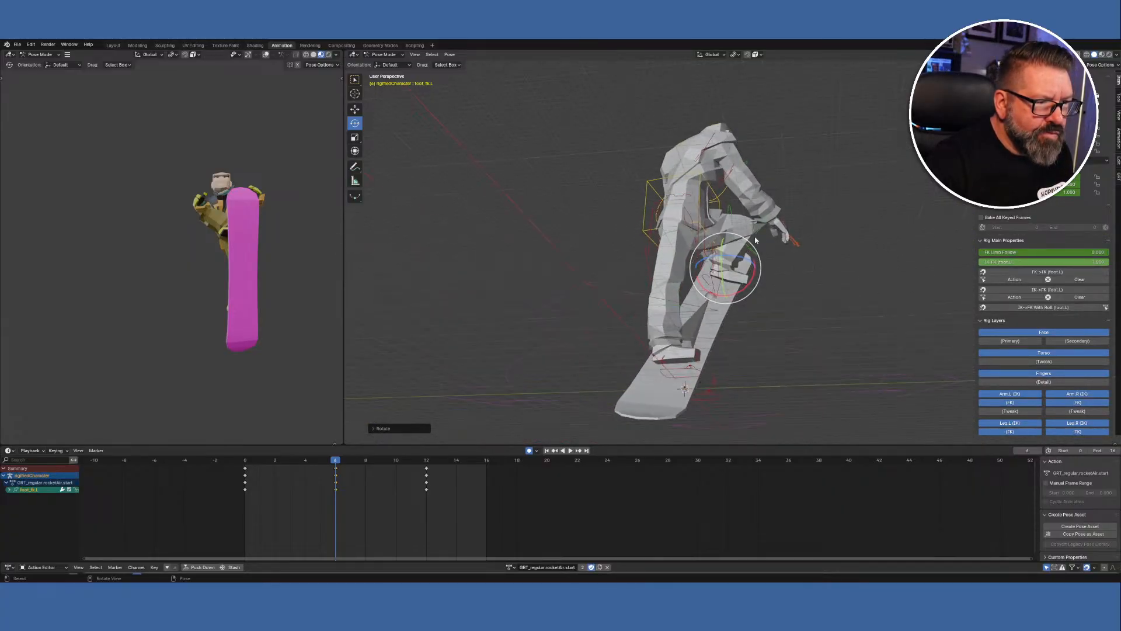
Rotate the left thigh FK control to lower the raised front leg toward the snowboard.
left_click(732, 216)
key("r")
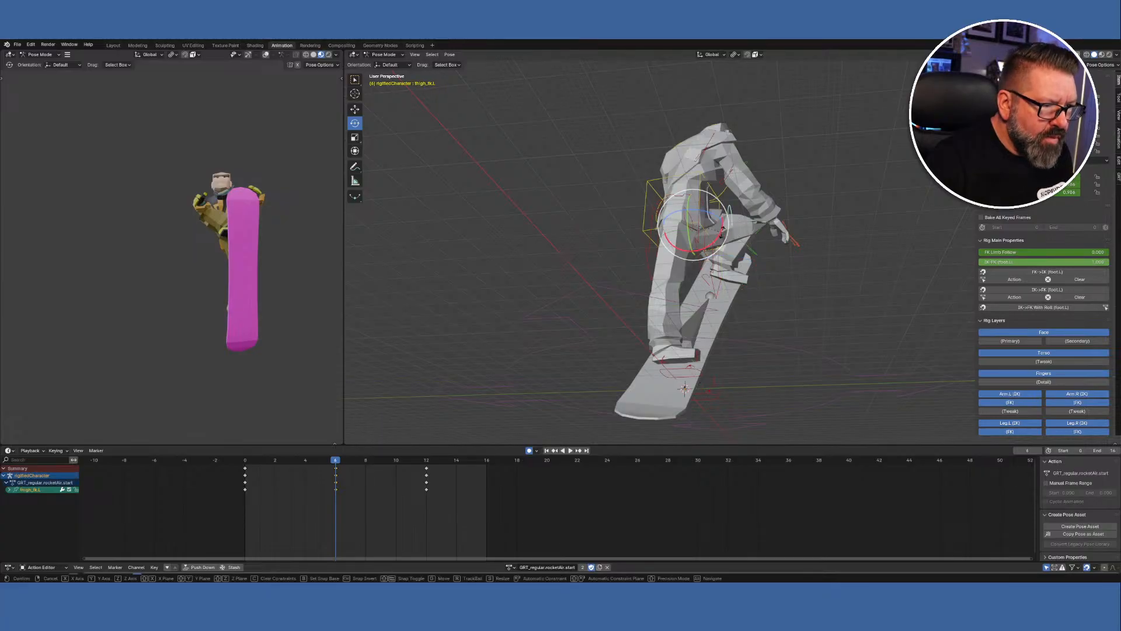
left_click(718, 279)
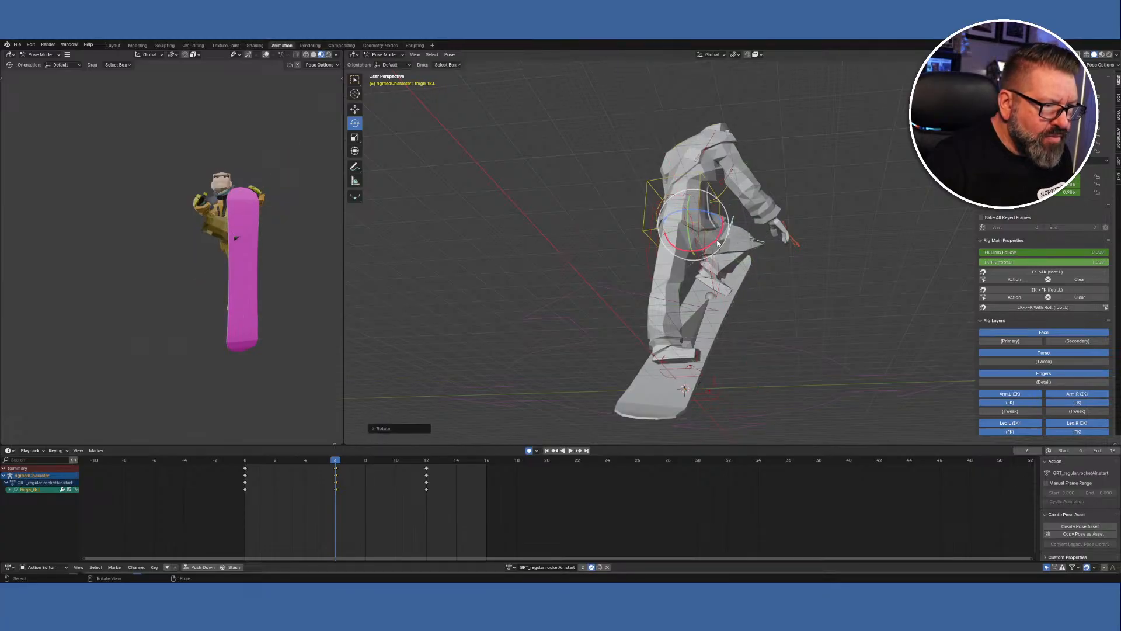
left_click(706, 271)
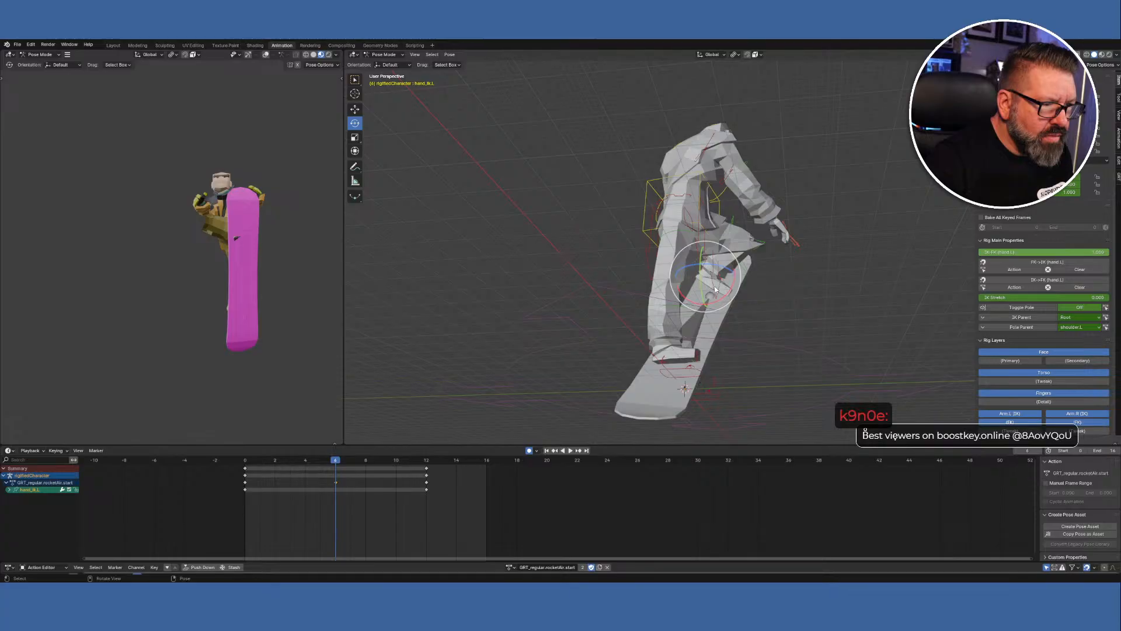
key("r")
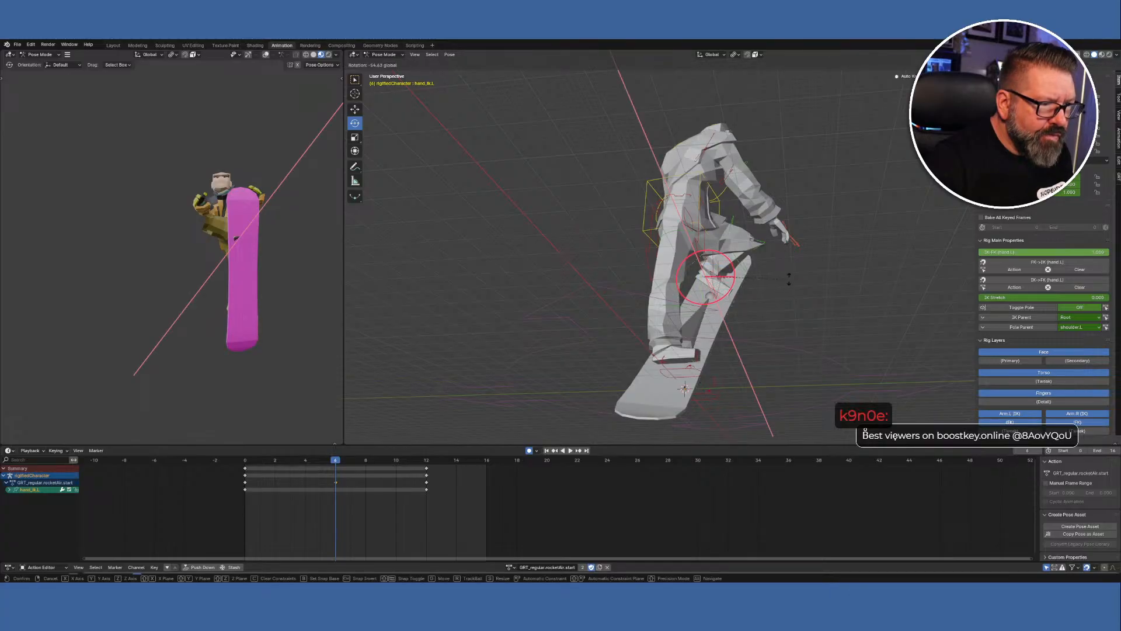
left_click(793, 283)
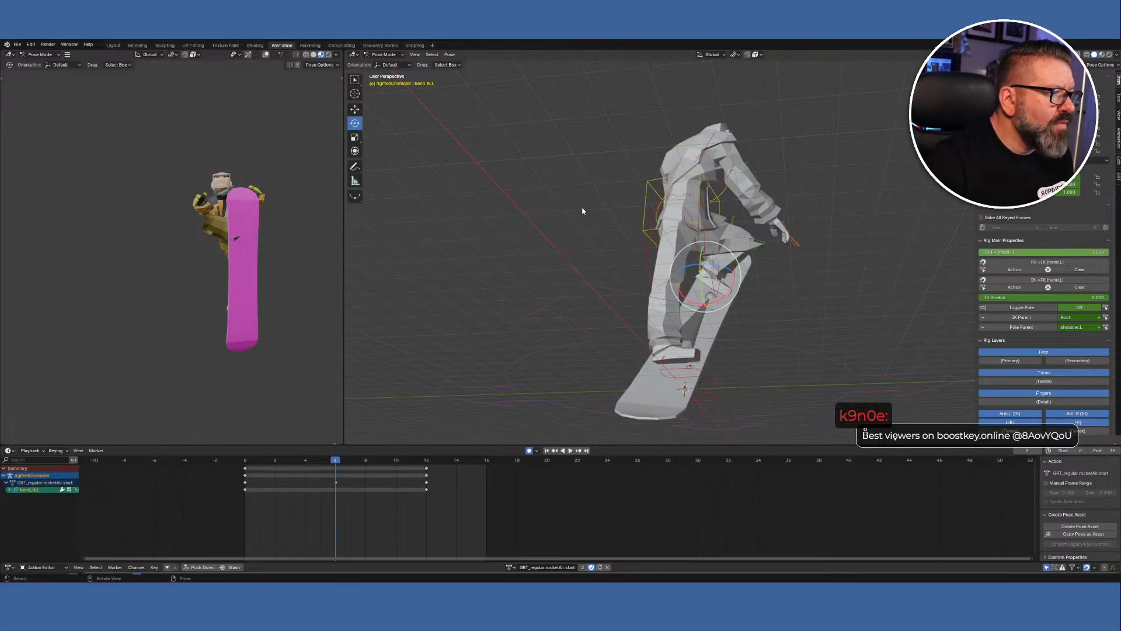
Reselect the left foot FK control and rotate it again to line the front boot up with the tilted board.
middle_click_drag(584, 210, 857, 300)
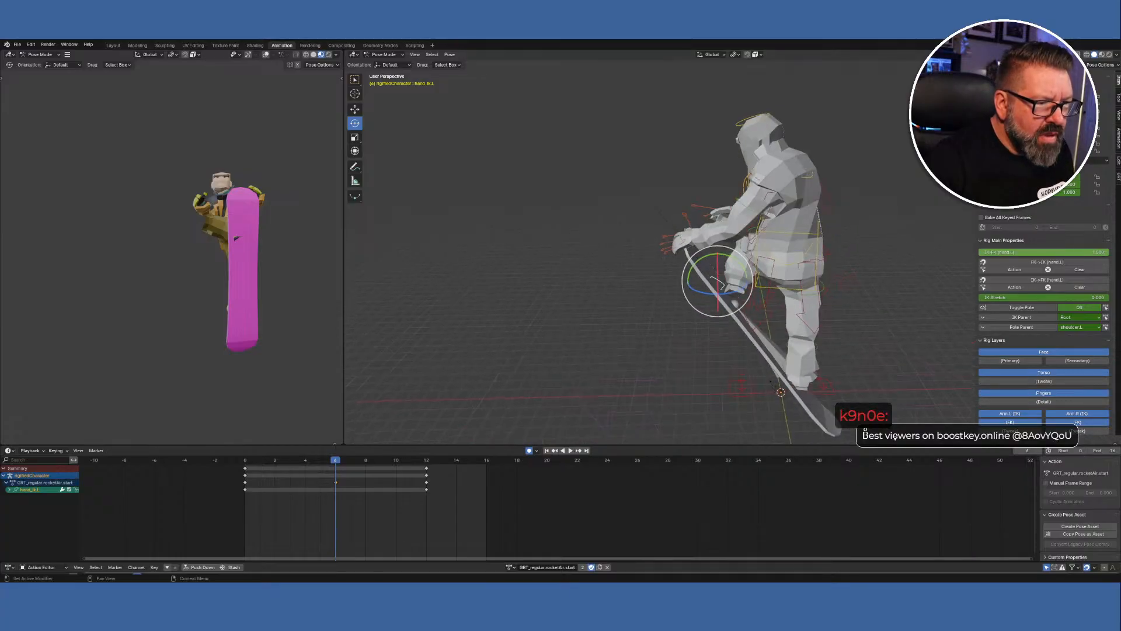
left_click(740, 294)
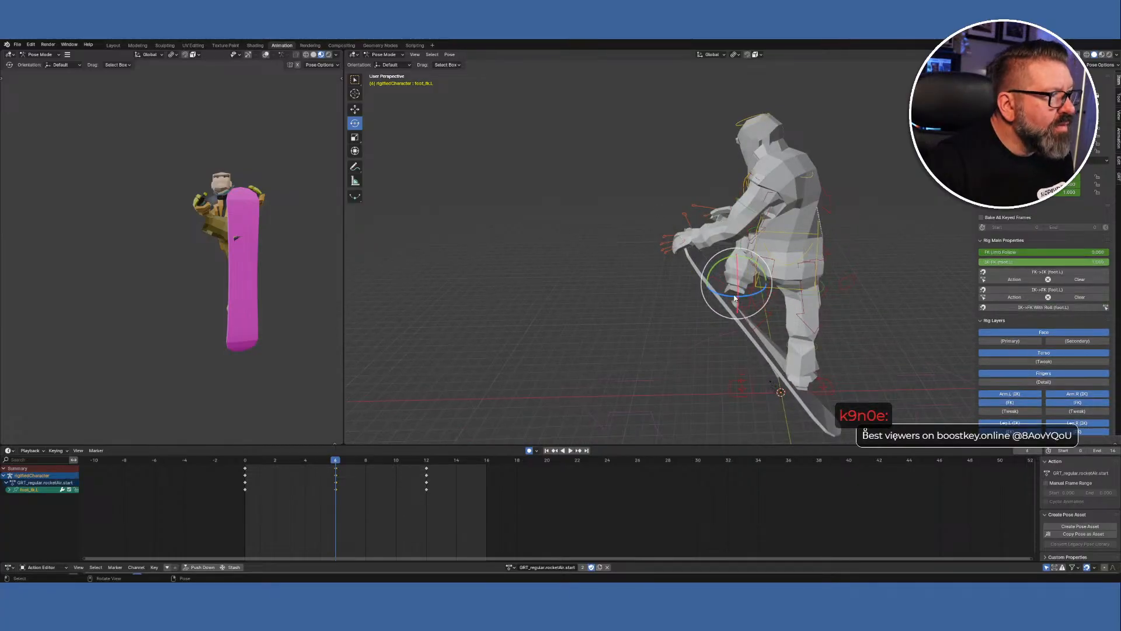
middle_click_drag(739, 326, 986, 275)
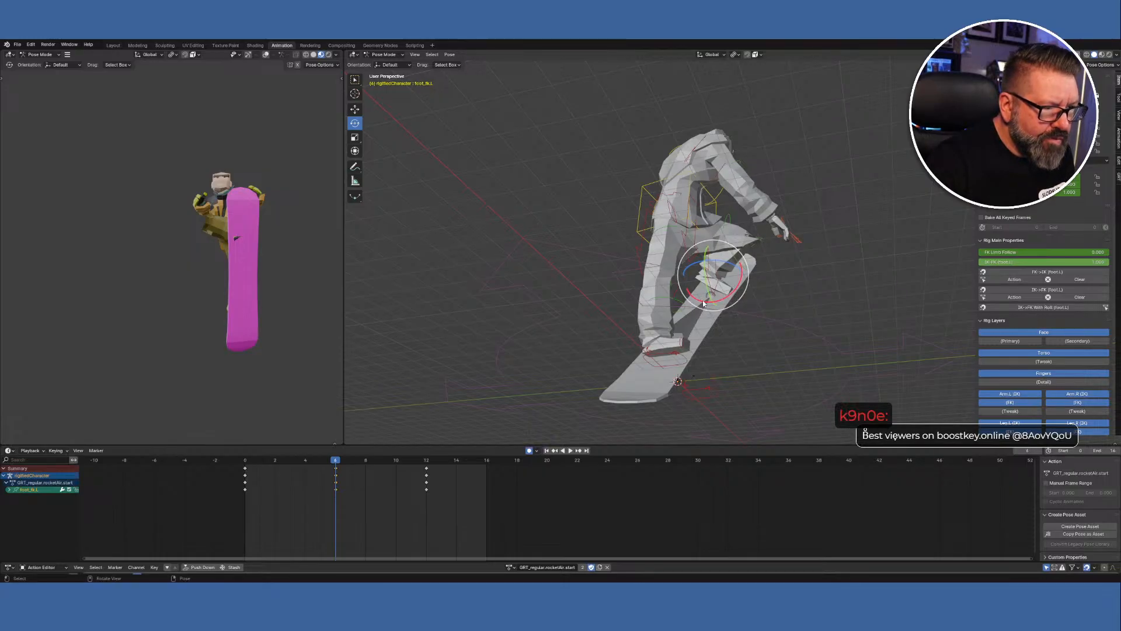
left_click_drag(701, 305, 720, 300)
middle_click_drag(720, 300, 981, 347)
Rotate the right upper arm FK control about global Y and Z to bring the right hand to the board's nose.
left_click_drag(727, 195, 728, 199)
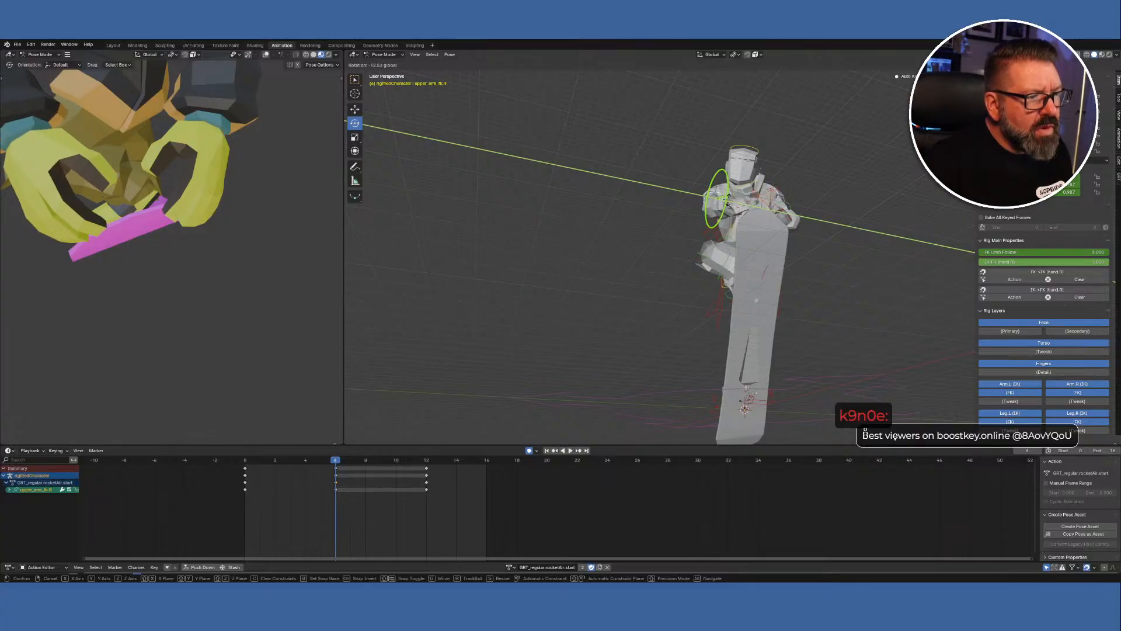
middle_click_drag(728, 198, 792, 314)
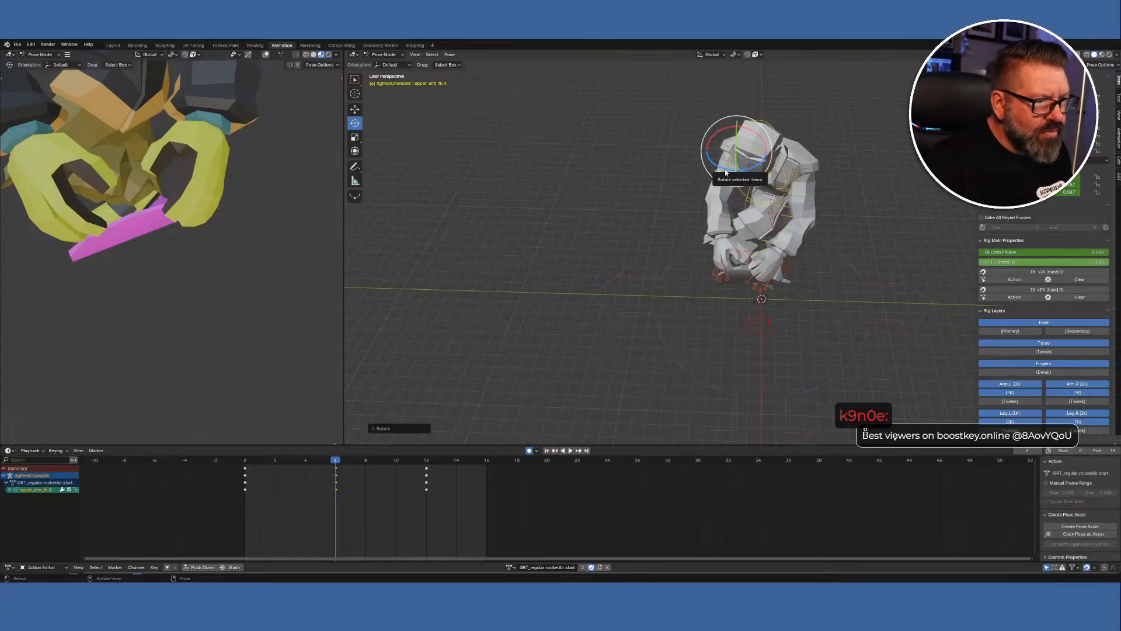
left_click_drag(725, 171, 728, 170)
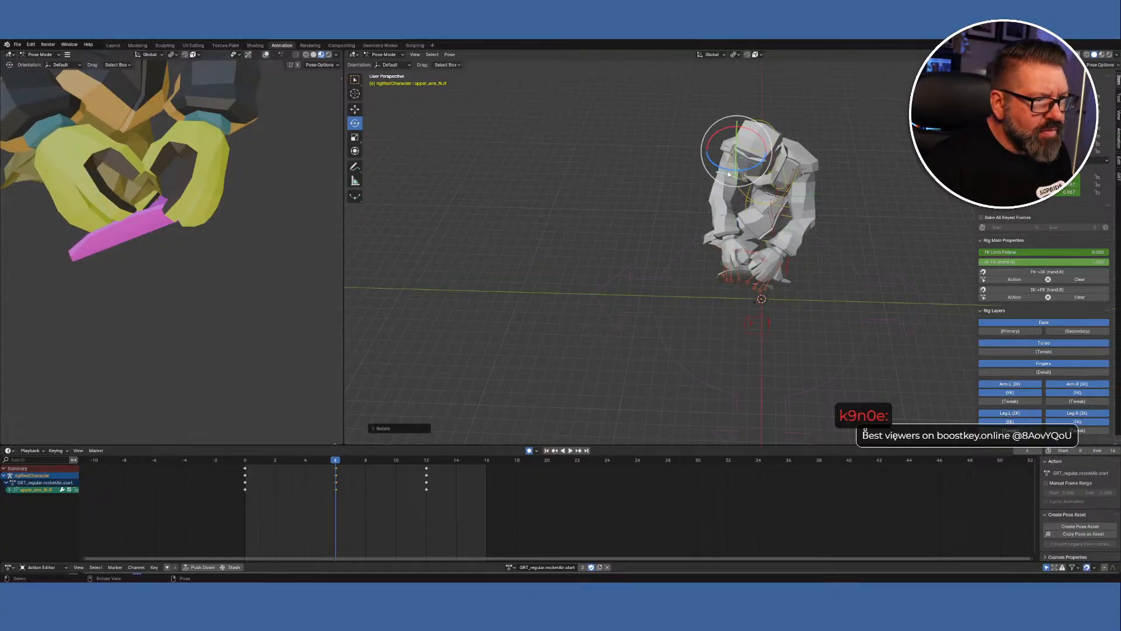
Rotate the right forearm FK control about global Z and Y so the right hand grips the edge of the board's nose.
left_click(722, 213)
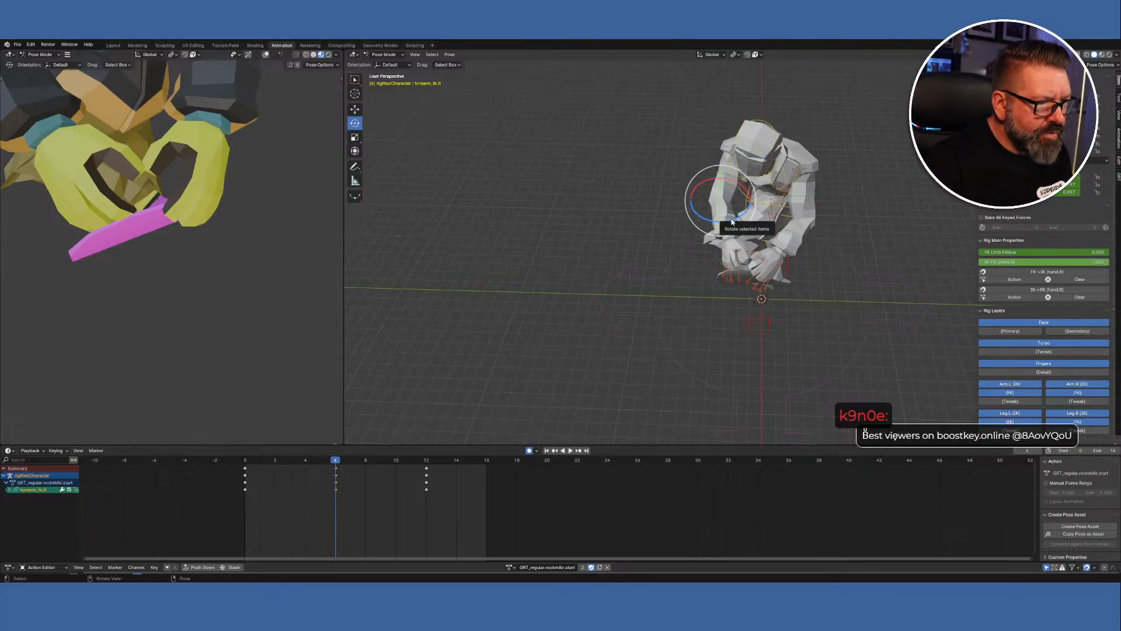
left_click_drag(731, 222, 725, 223)
middle_click_drag(713, 243, 729, 184)
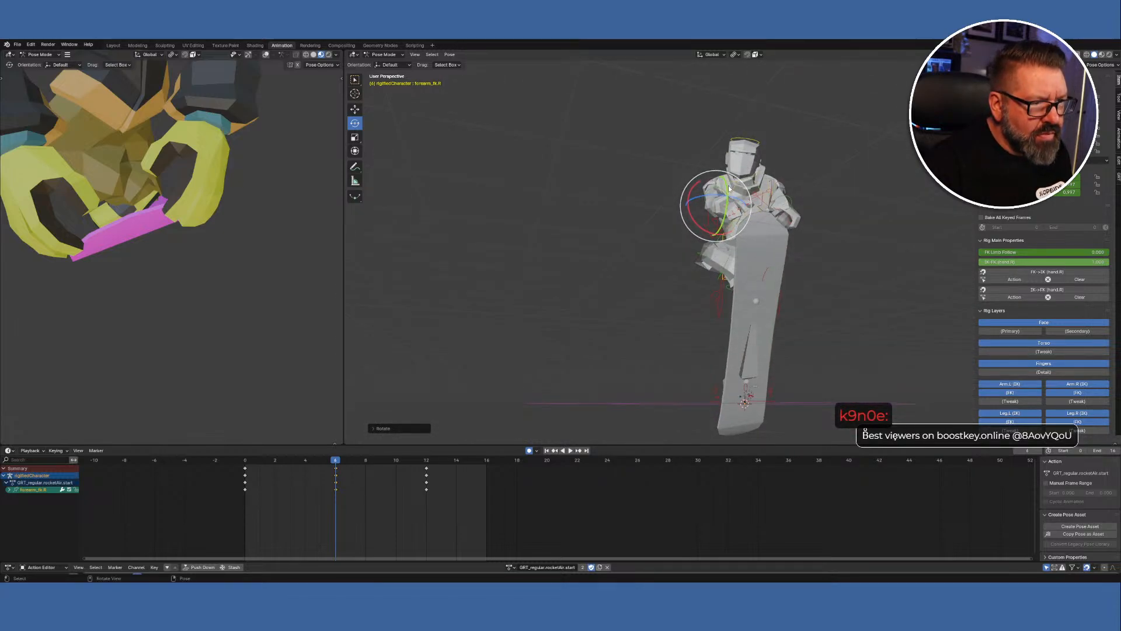
left_click_drag(728, 185, 728, 190)
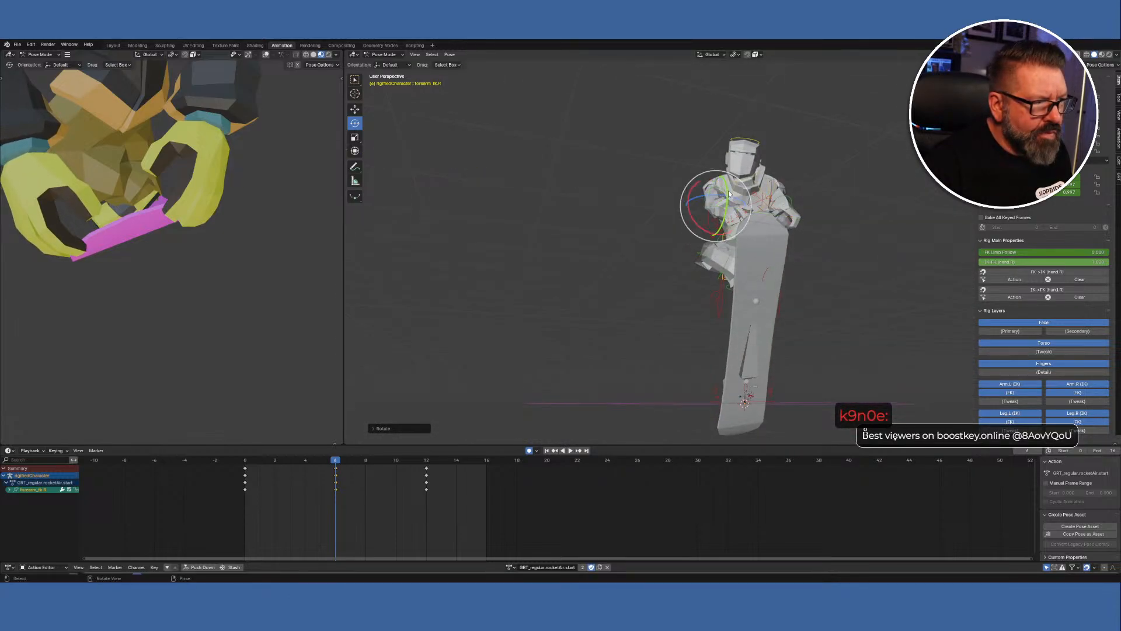
middle_click_drag(670, 279, 663, 268)
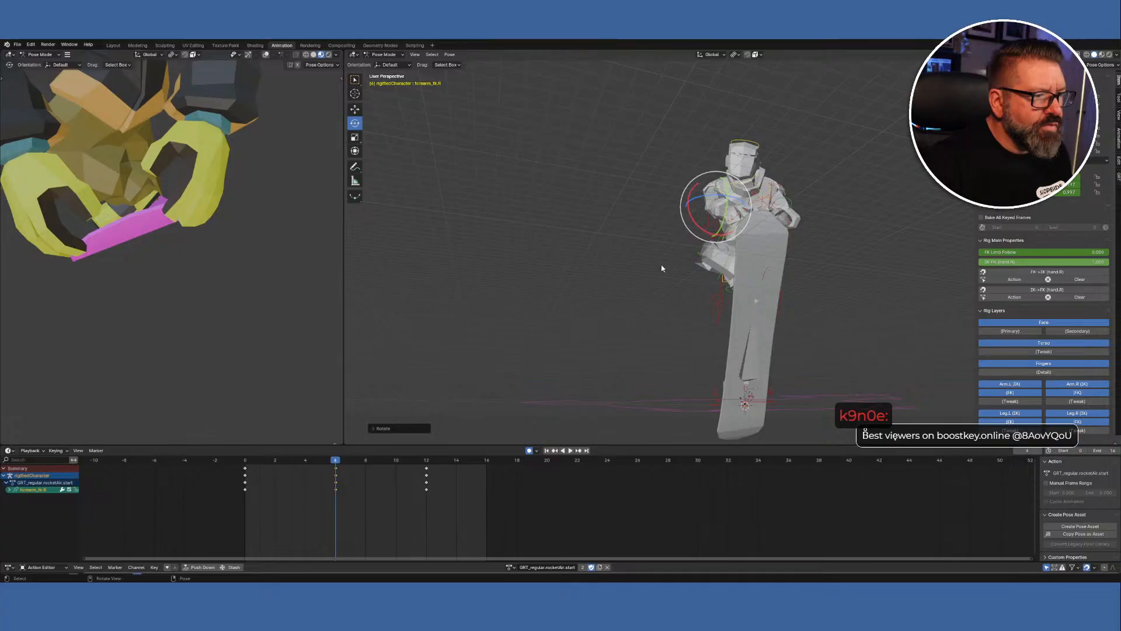
Review the whole pose from the side, play and scrub the action from frame 0, and return to frame 6.
middle_click_drag(354, 275, 315, 231)
scroll(305, 253, "down", 5)
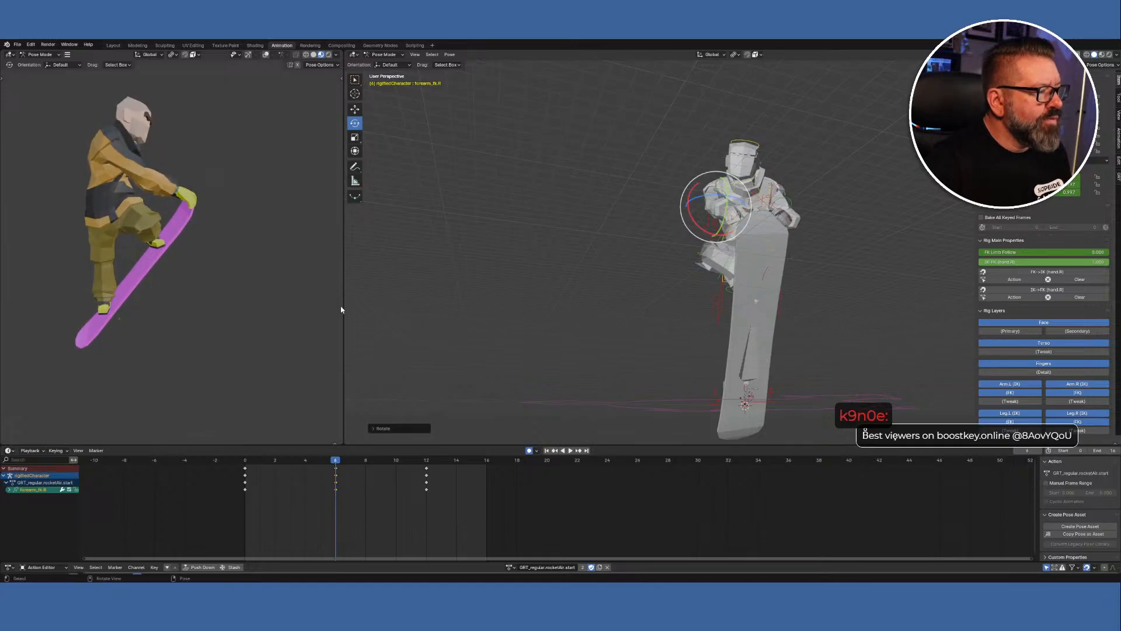
key("space")
left_click_drag(334, 463, 242, 446)
left_click(335, 461)
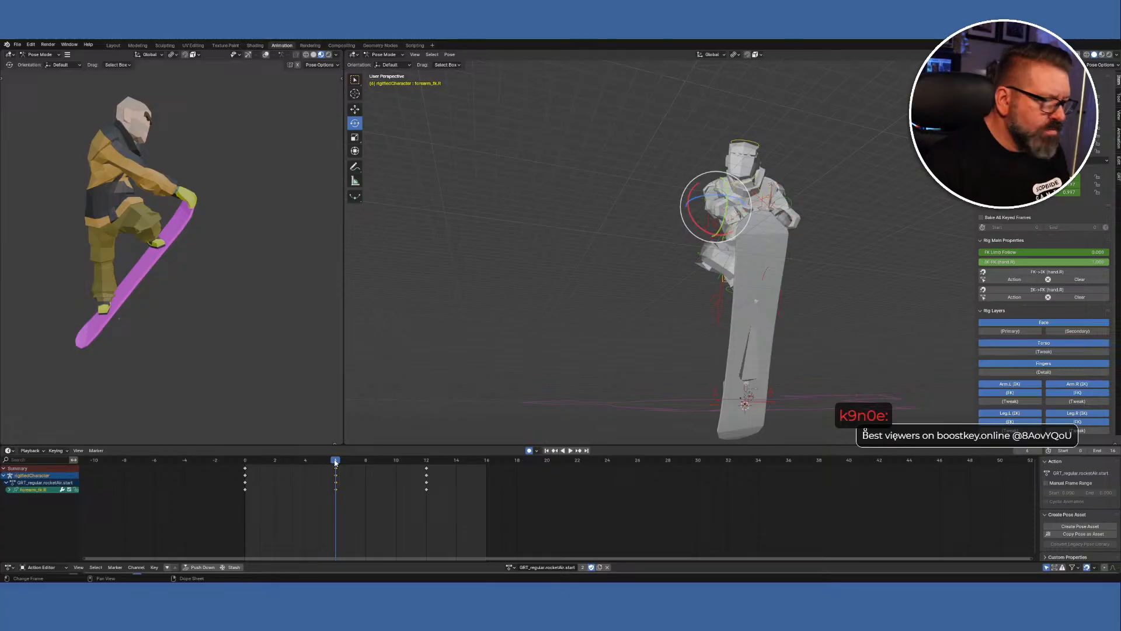
mouse_move(335, 461)
left_mouse_down()
mouse_move(438, 468)
mouse_move(309, 459)
mouse_move(337, 452)
left_mouse_up()
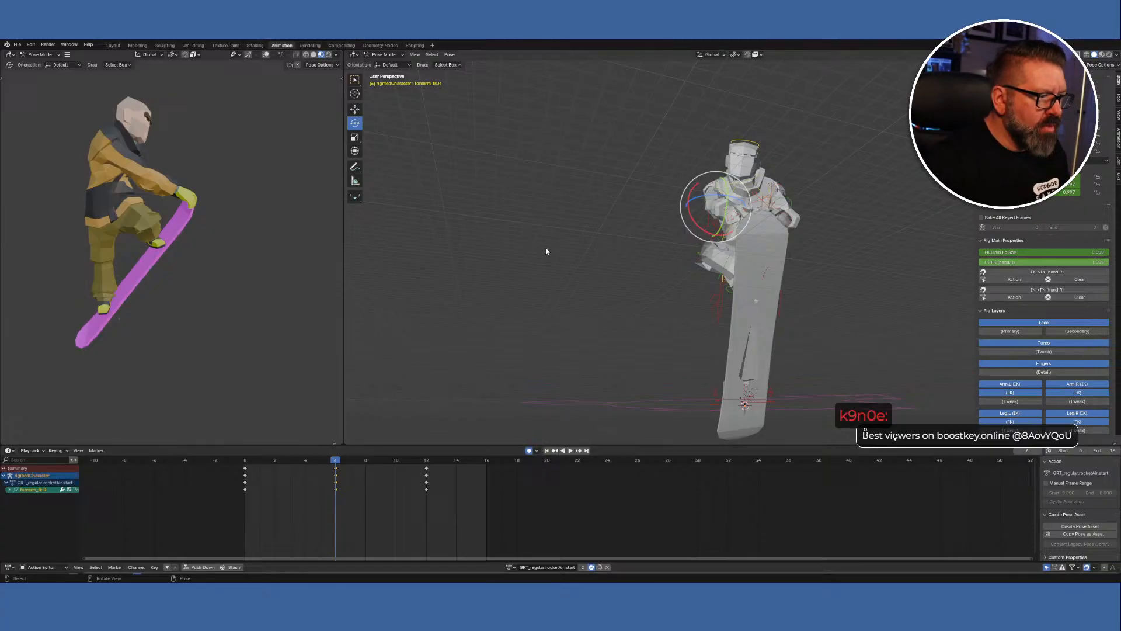
Select all of the rig's controls, view the character from the side, and enlarge the Action Editor to show more bone channels.
key("alt+a")
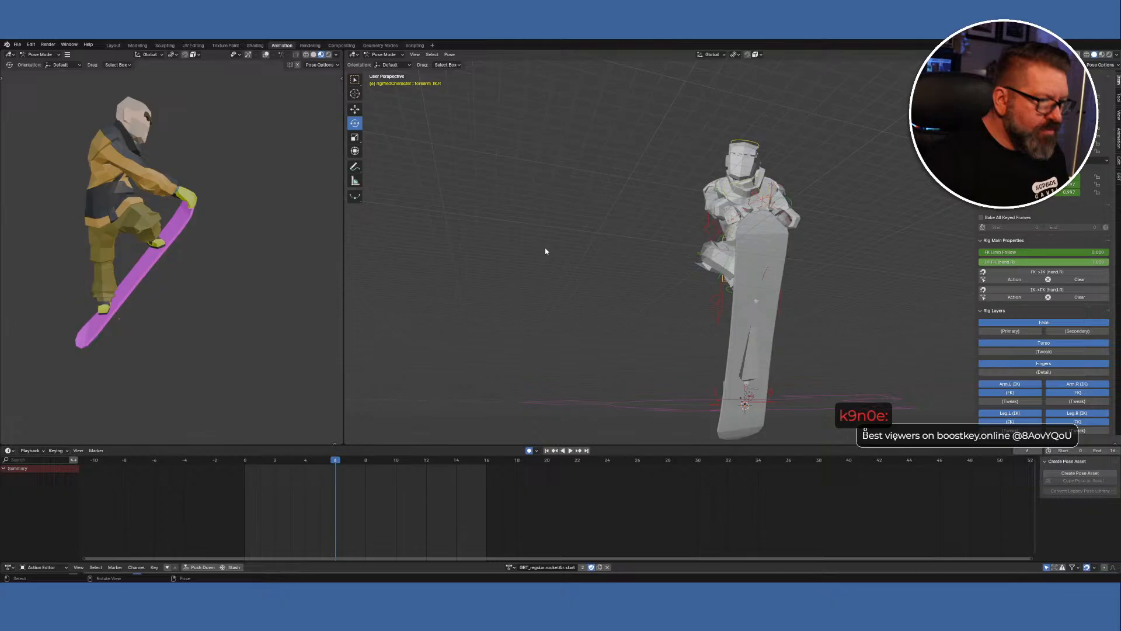
key("a")
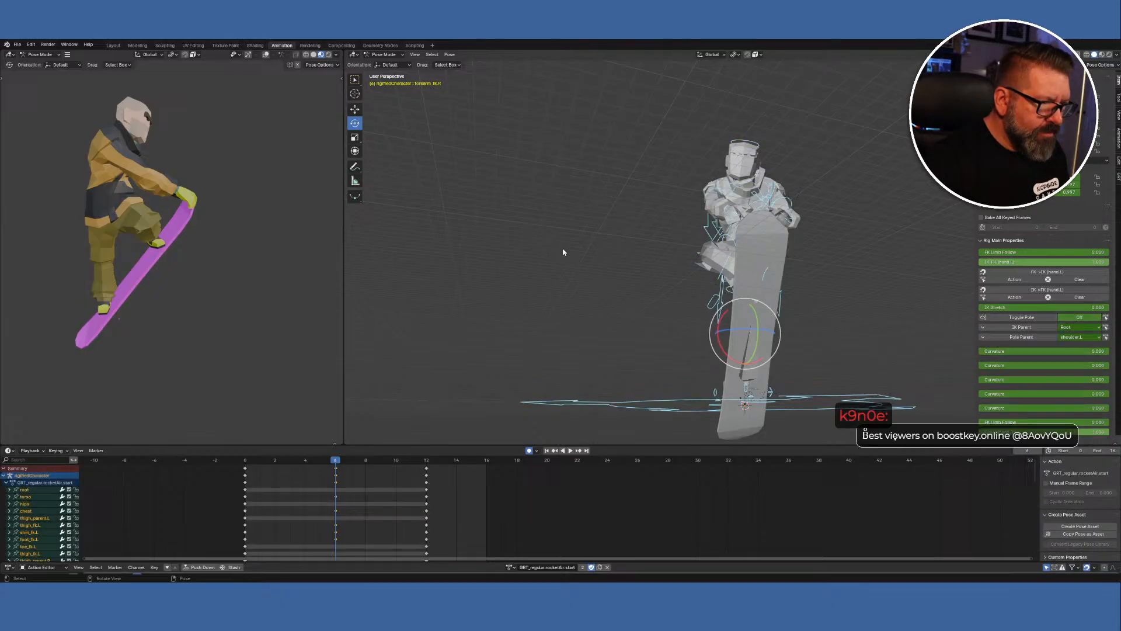
left_click(355, 109)
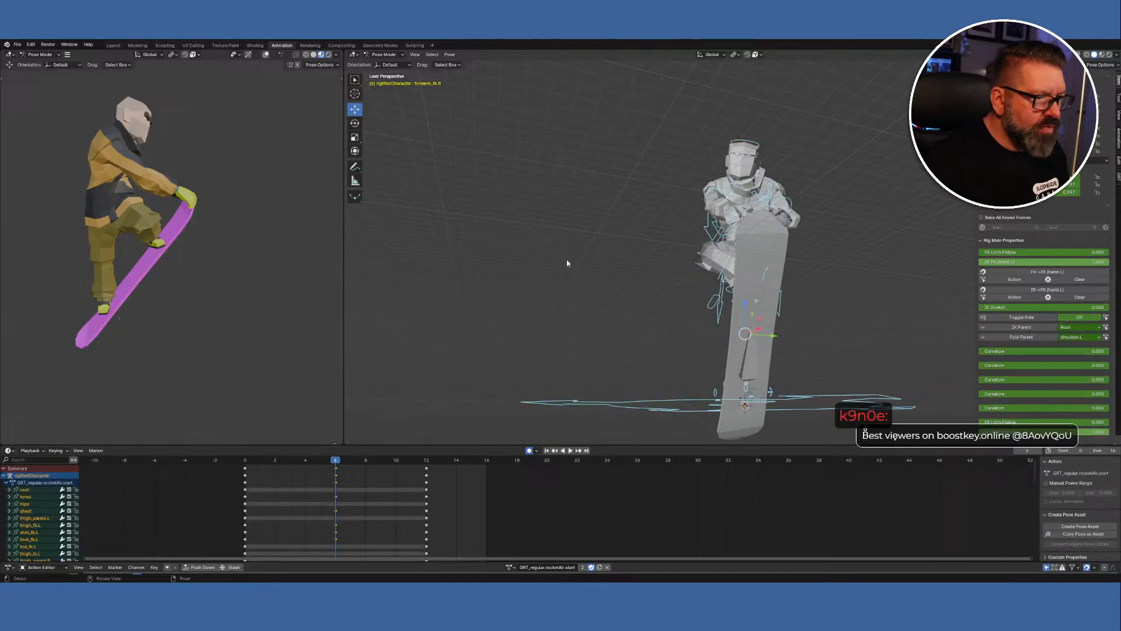
middle_click_drag(588, 263, 493, 380)
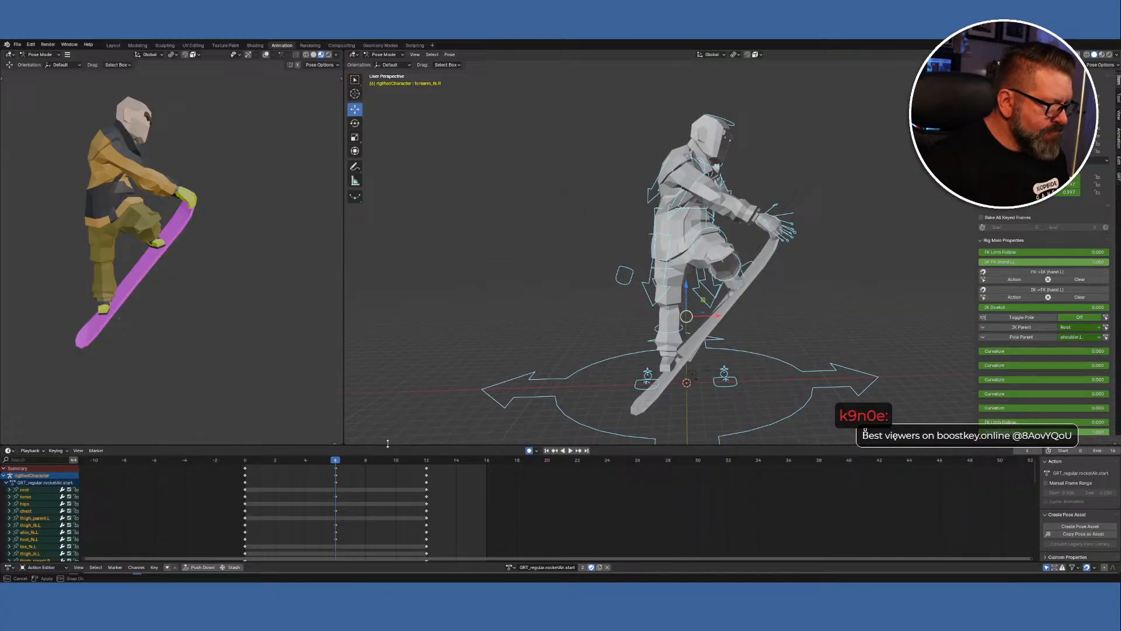
left_click_drag(387, 444, 389, 306)
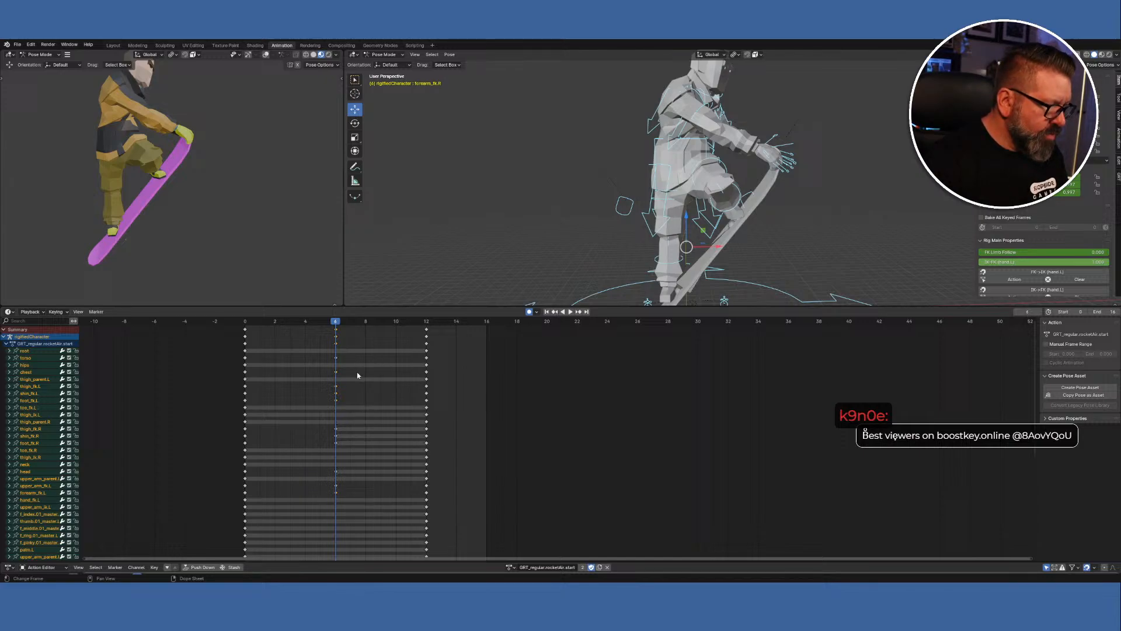
scroll(357, 376, "down", 3)
scroll(357, 377, "up", 2)
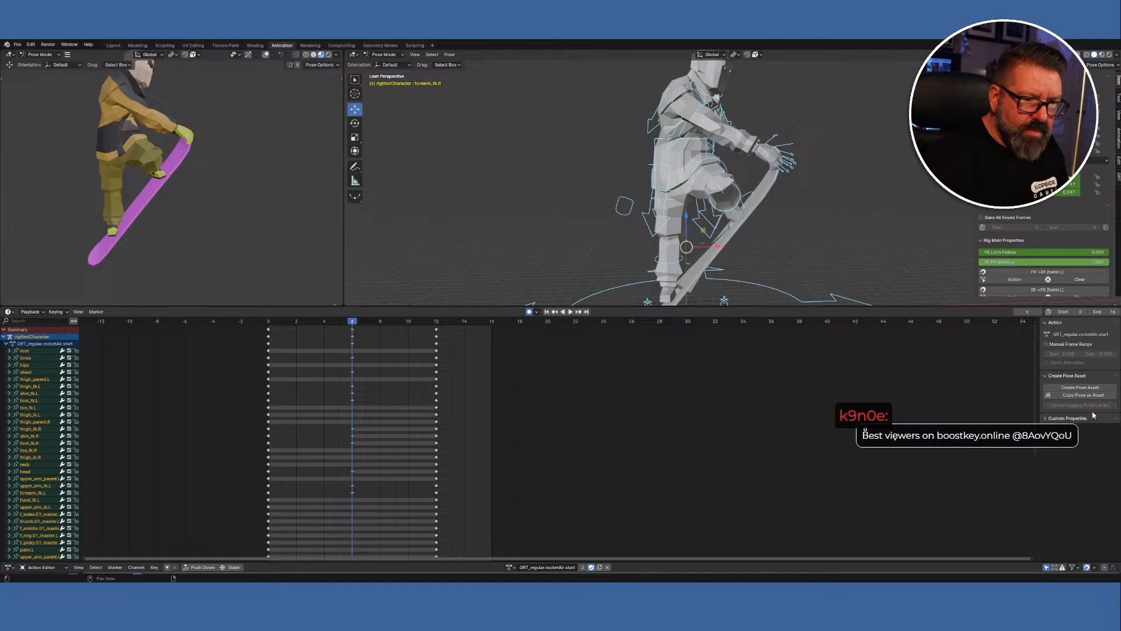
left_click_drag(1035, 409, 1025, 439)
left_click_drag(1023, 384, 1019, 358)
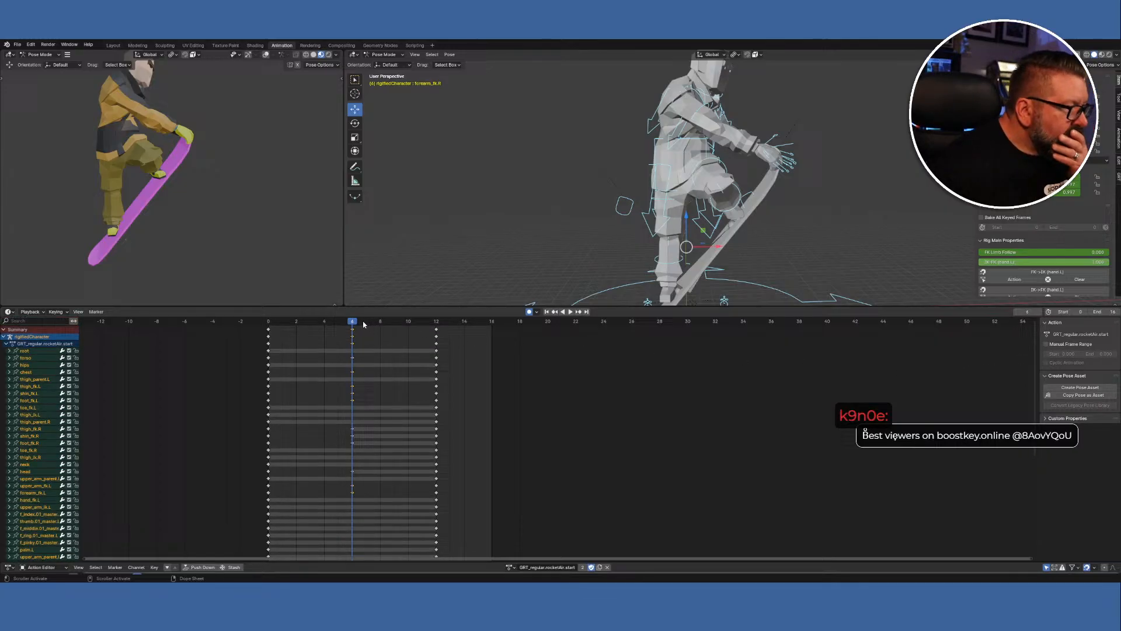
Scrub the action from frame 6 toward frame 12 to compare the poses, and return to frame 6.
key("space")
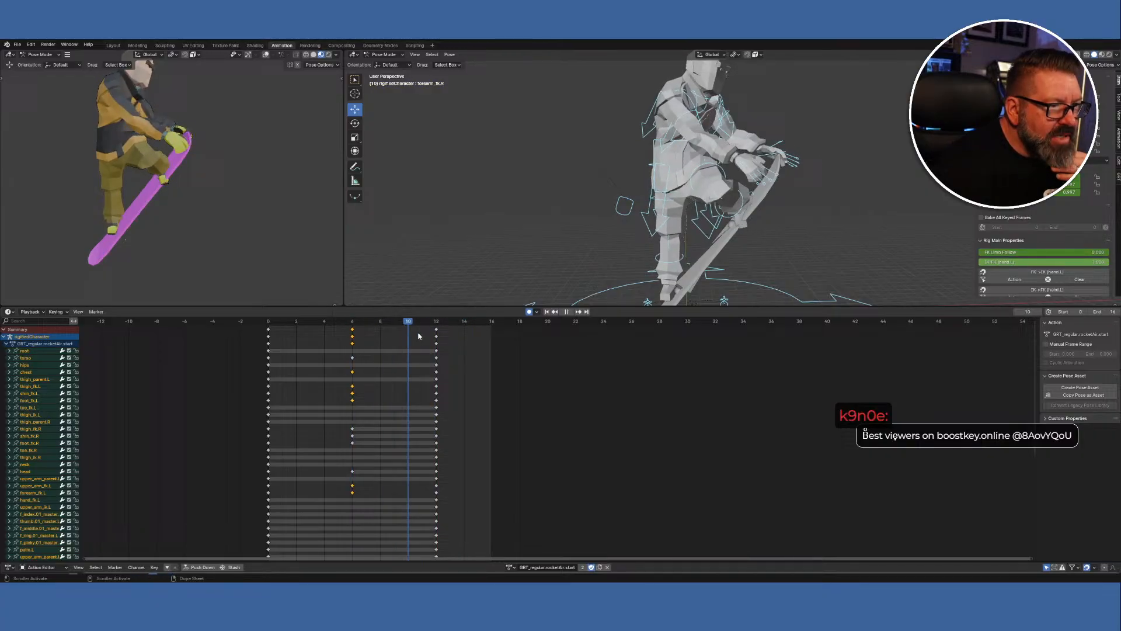
left_click(349, 324)
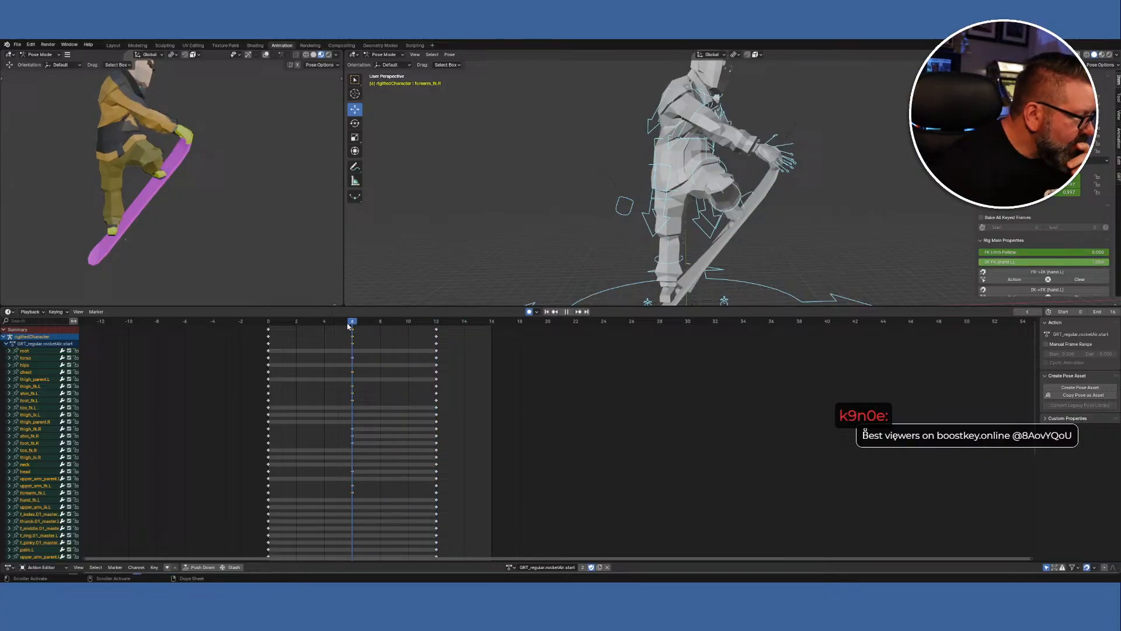
mouse_move(358, 325)
left_mouse_down()
mouse_move(397, 330)
mouse_move(357, 327)
left_mouse_up()
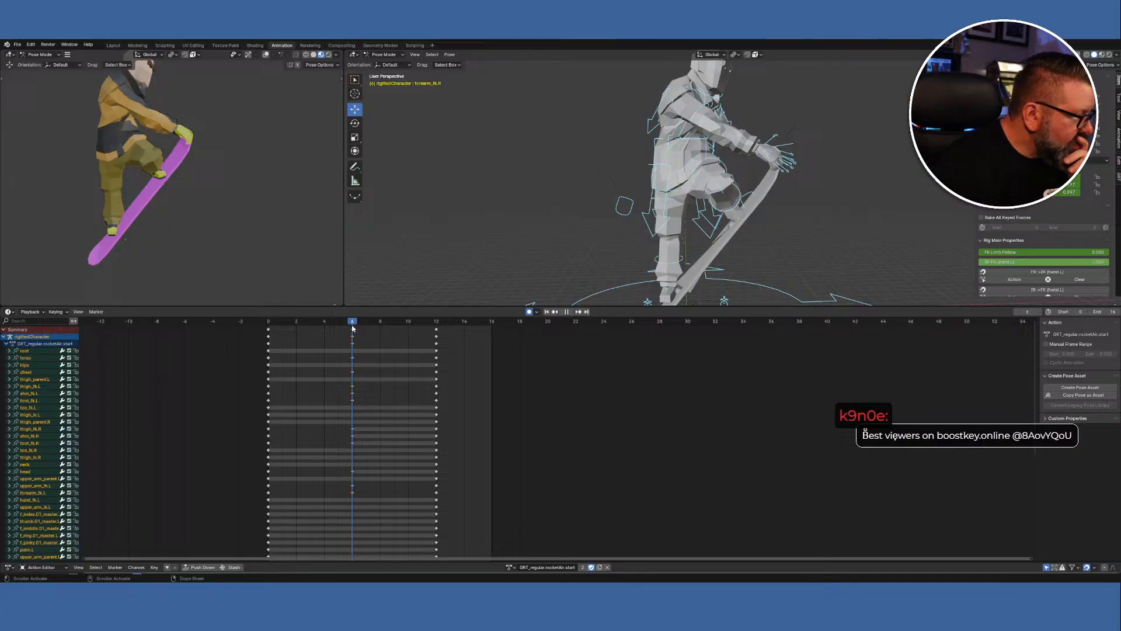
key("space")
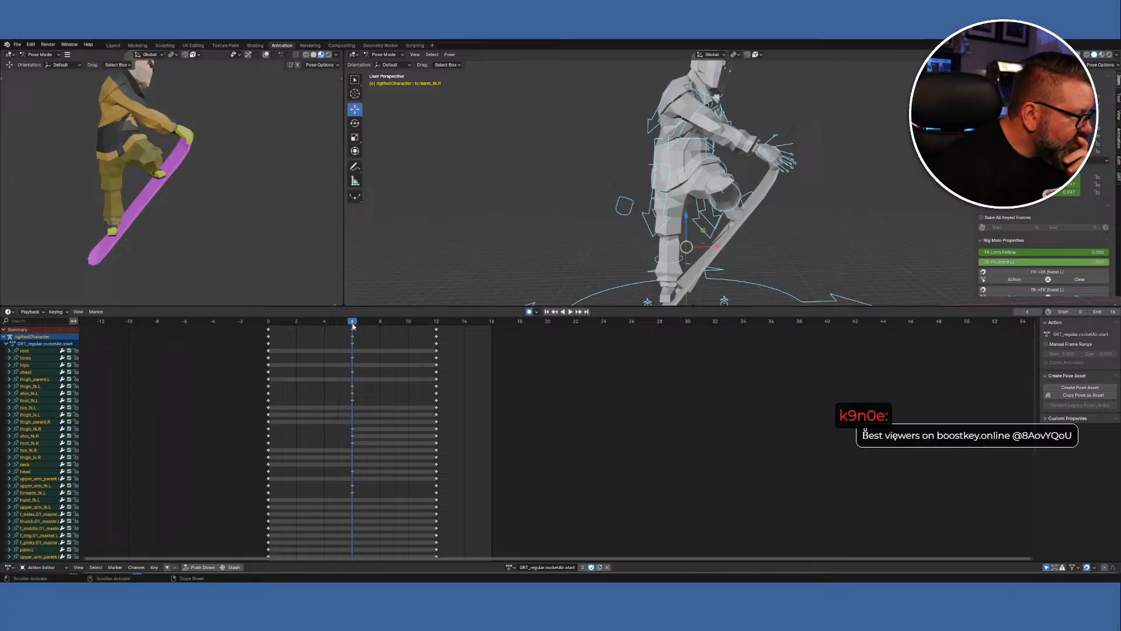
mouse_move(351, 323)
left_mouse_down()
mouse_move(437, 337)
mouse_move(351, 333)
left_mouse_up()
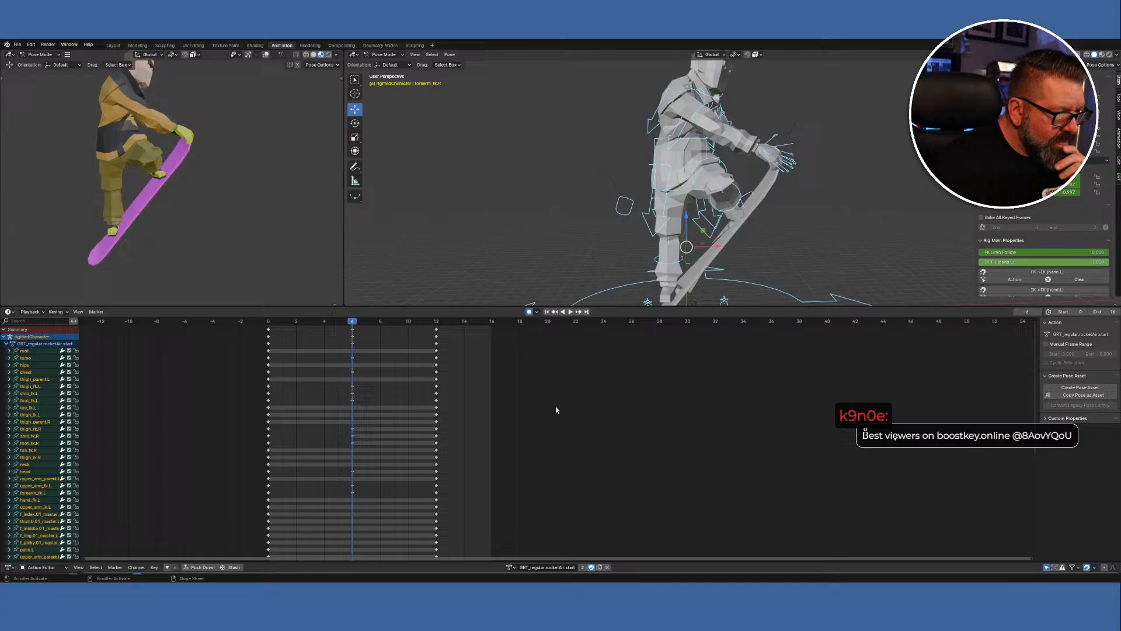
scroll(753, 461, "down", 2)
scroll(751, 459, "up", 4)
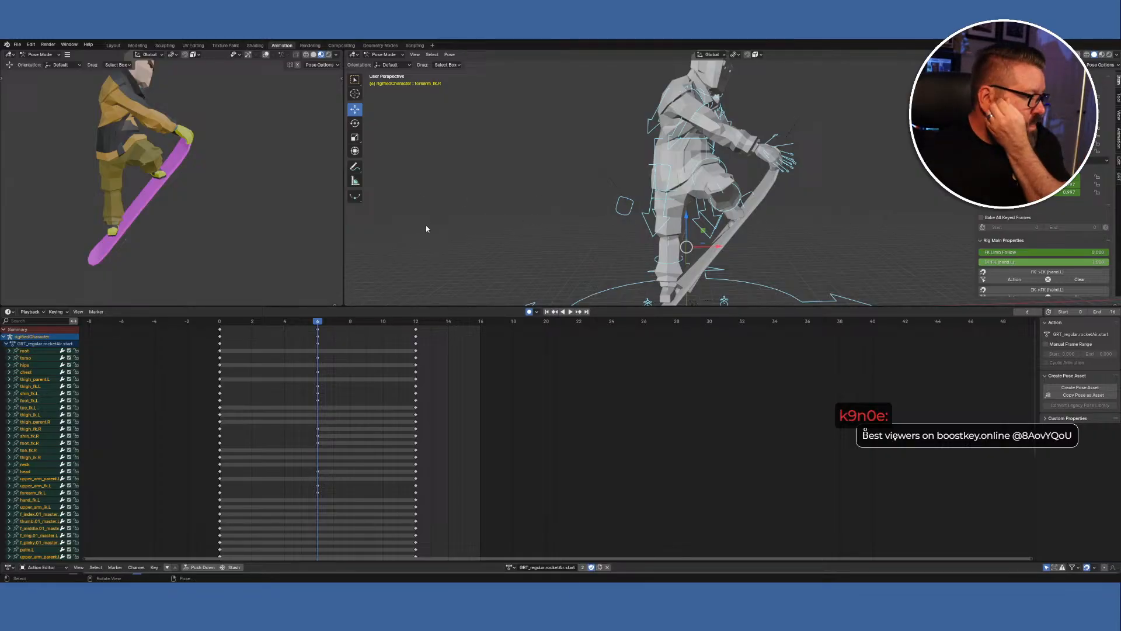
Select the frame 6 keyframe column and look through the full list of bone channels for their keys.
left_click(318, 331)
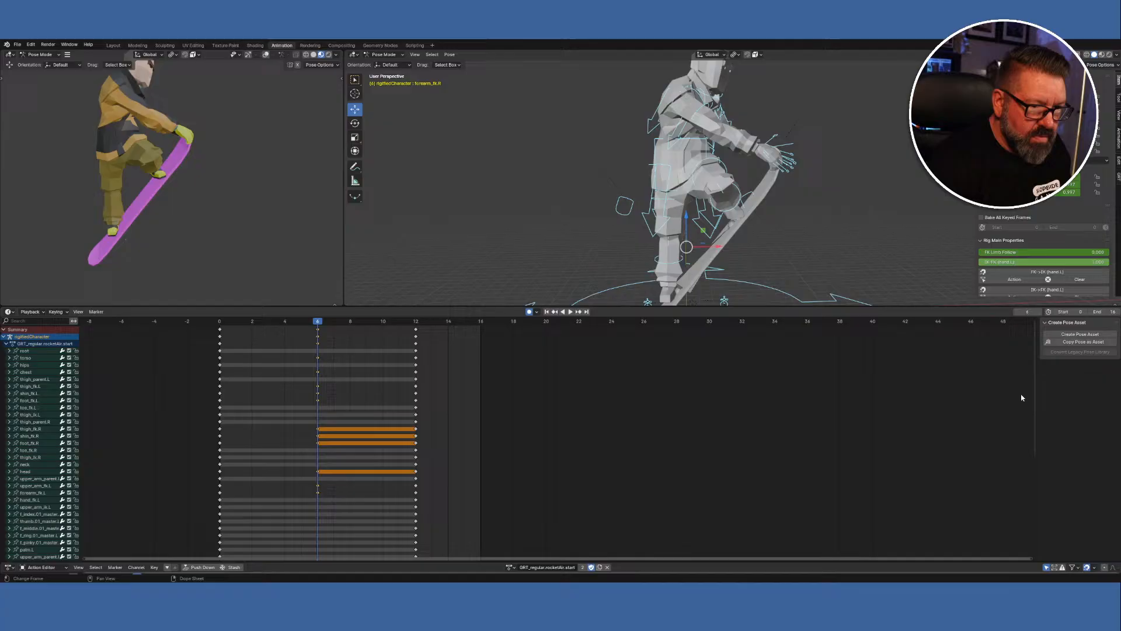
left_click_drag(1035, 388, 1017, 502)
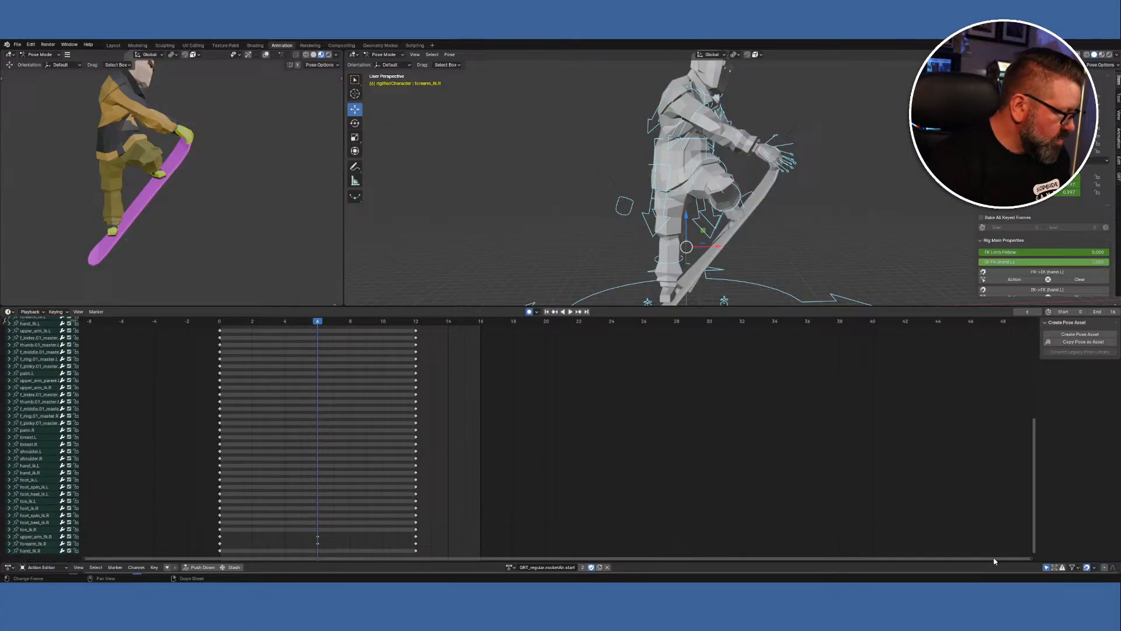
scroll(993, 446, "up", 10)
scroll(986, 409, "down", 10)
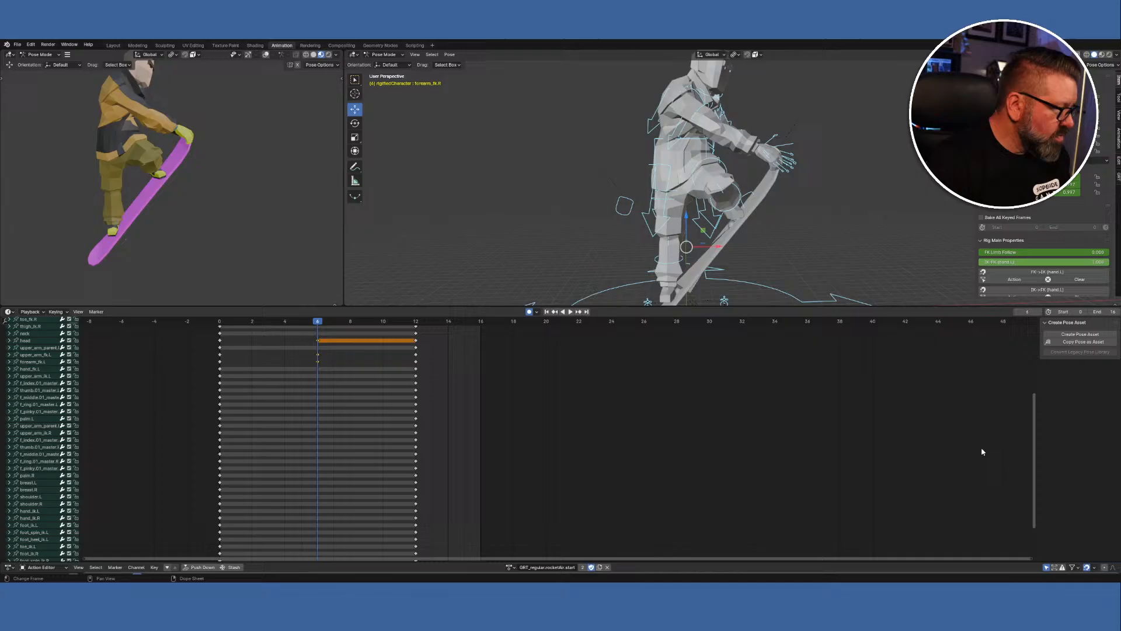
scroll(1009, 405, "up", 10)
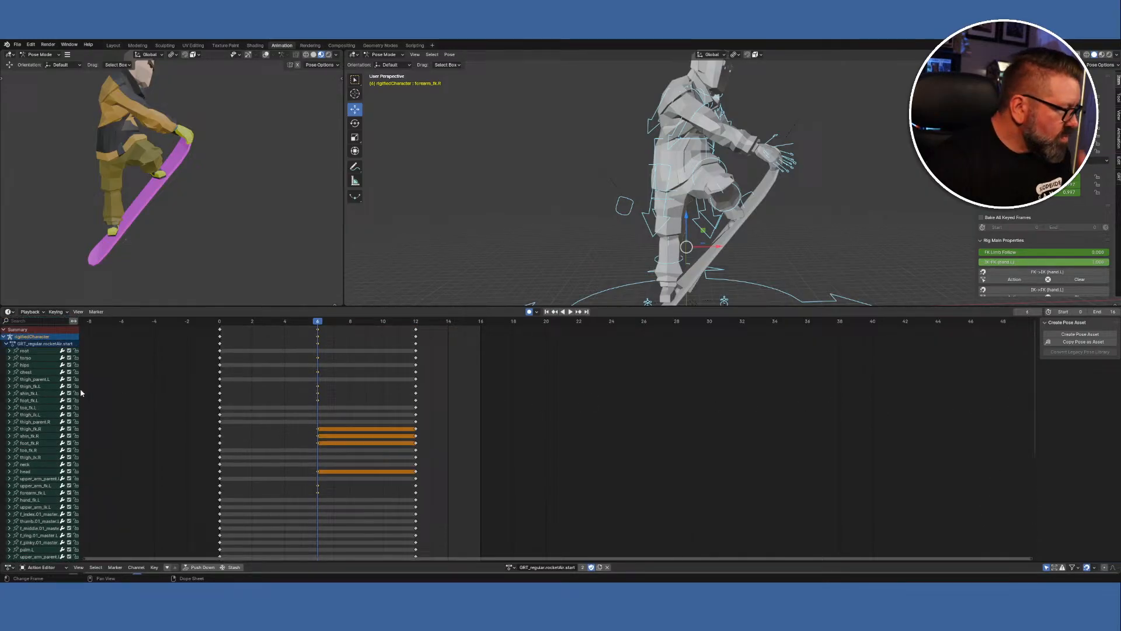
Select the torso control, compare its pose at frames 6 and 12 with the shaded preview seen from behind, and return to frame 6.
left_click(655, 151)
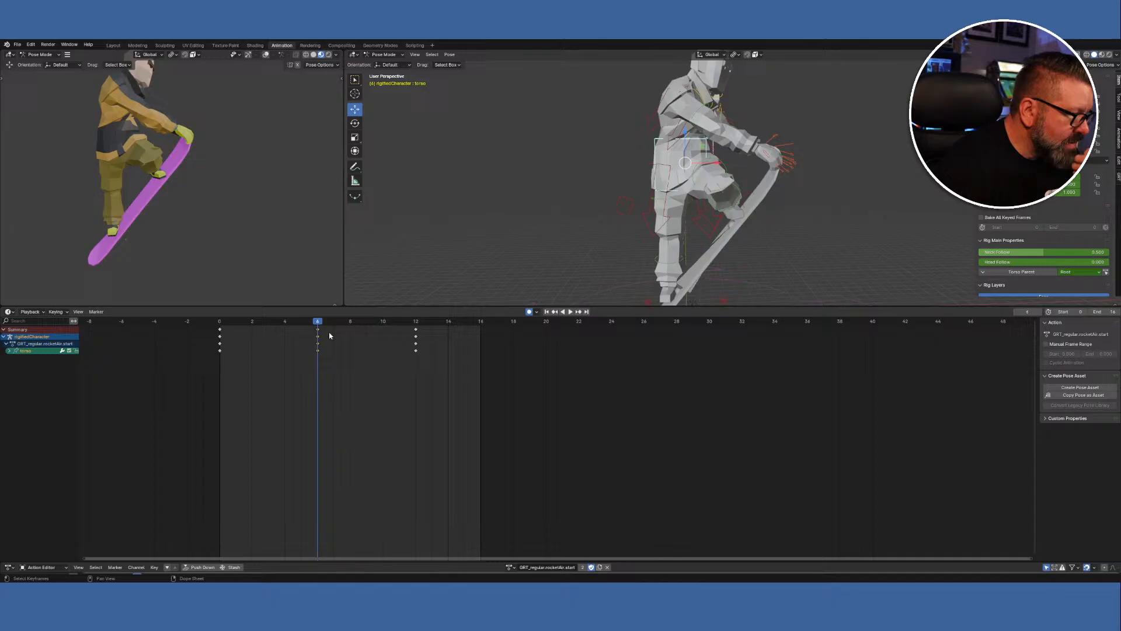
key("space")
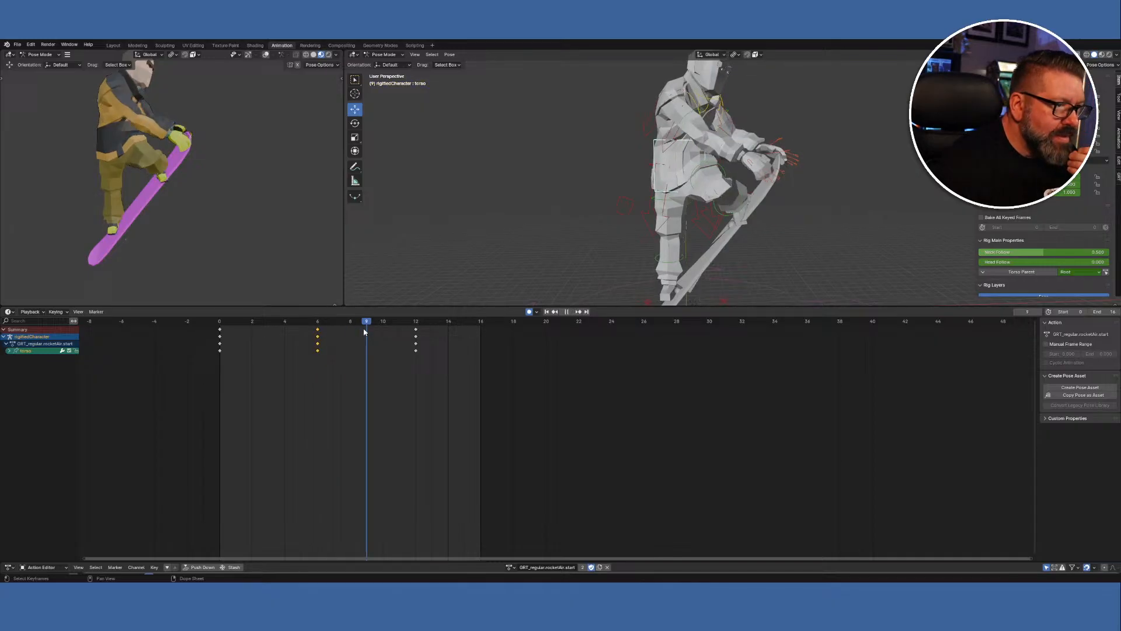
left_click(318, 330)
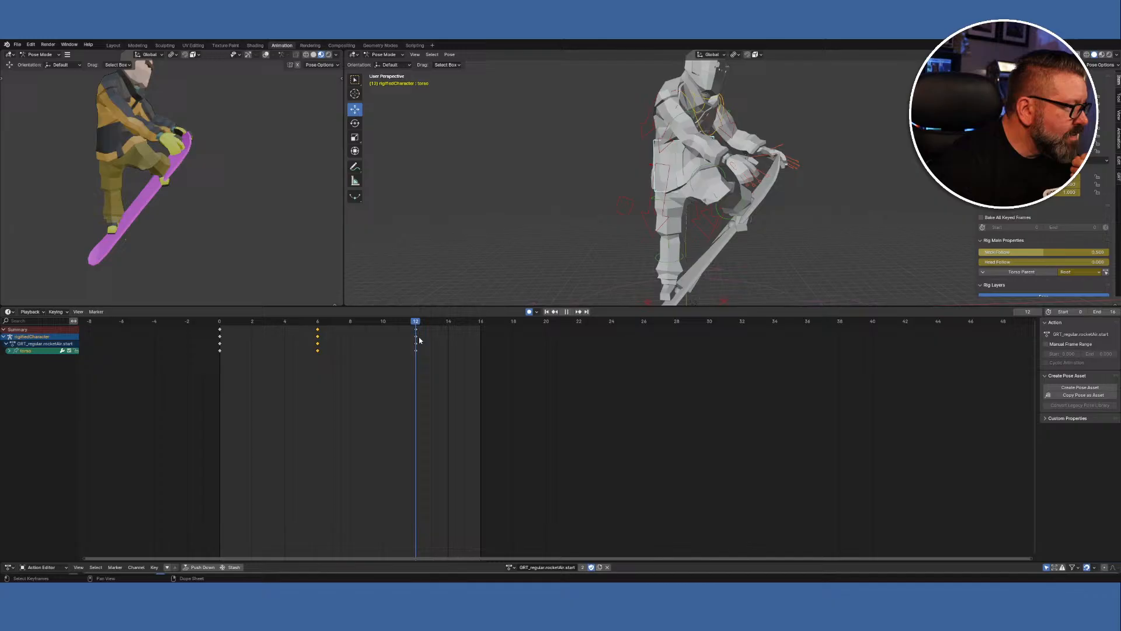
key("Escape")
middle_click_drag(230, 288, 240, 248)
mouse_move(319, 322)
left_mouse_down()
mouse_move(445, 322)
mouse_move(316, 329)
left_mouse_up()
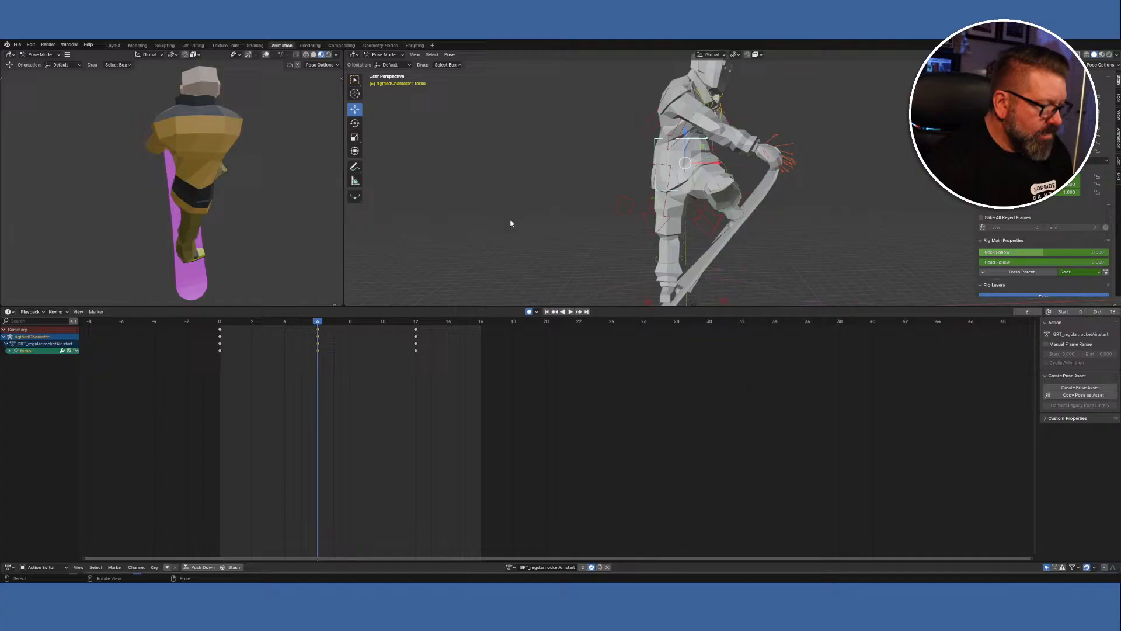
Check the frame 6 keys of all controls, and scrub around frame 6 with only the root control selected.
key("a")
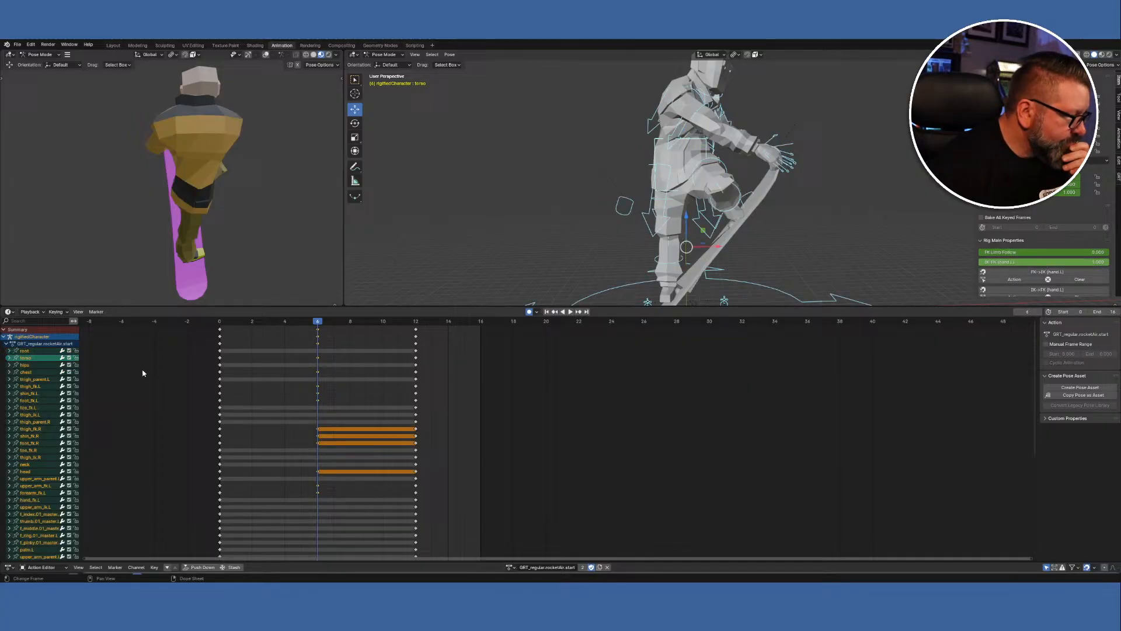
left_click(320, 346)
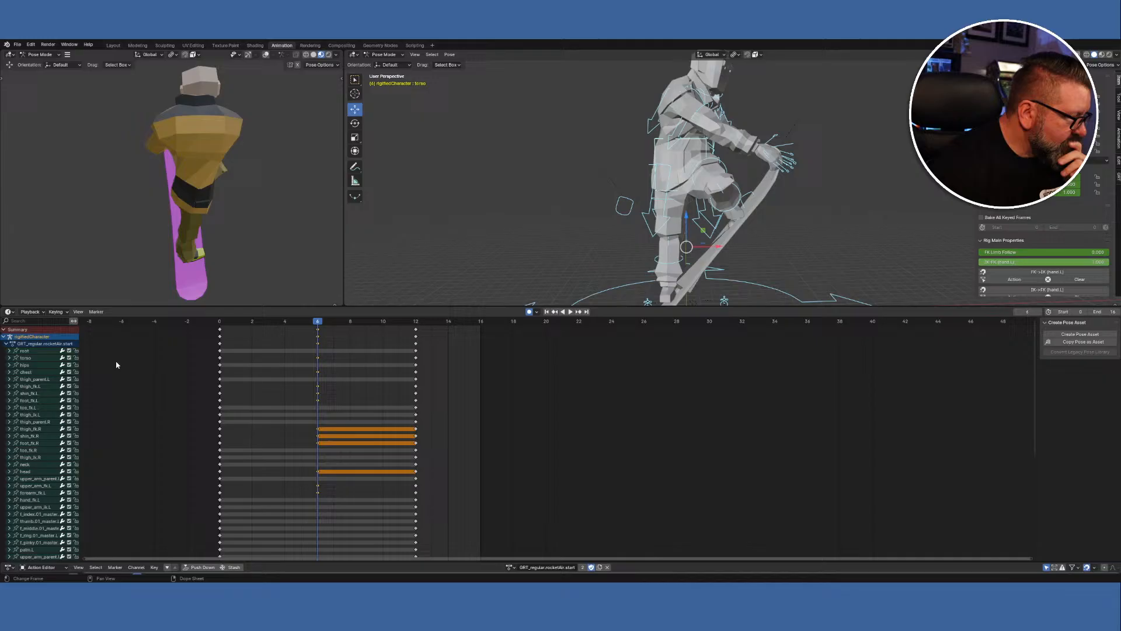
left_click(622, 288)
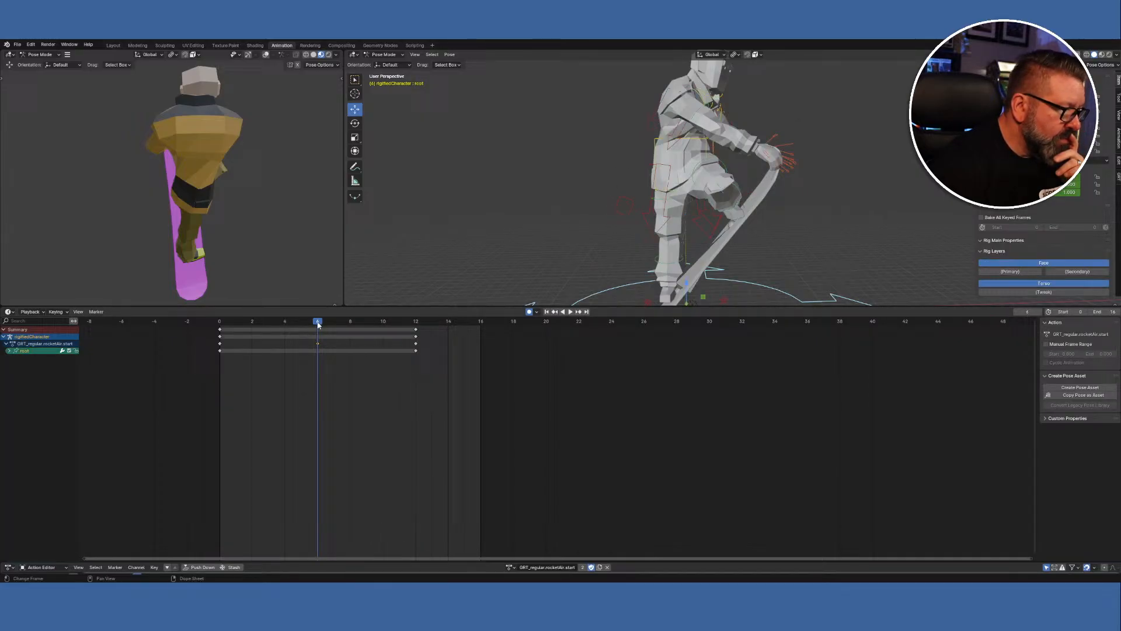
key("space")
mouse_move(329, 326)
left_mouse_down()
mouse_move(397, 335)
mouse_move(318, 330)
left_mouse_up()
key("space")
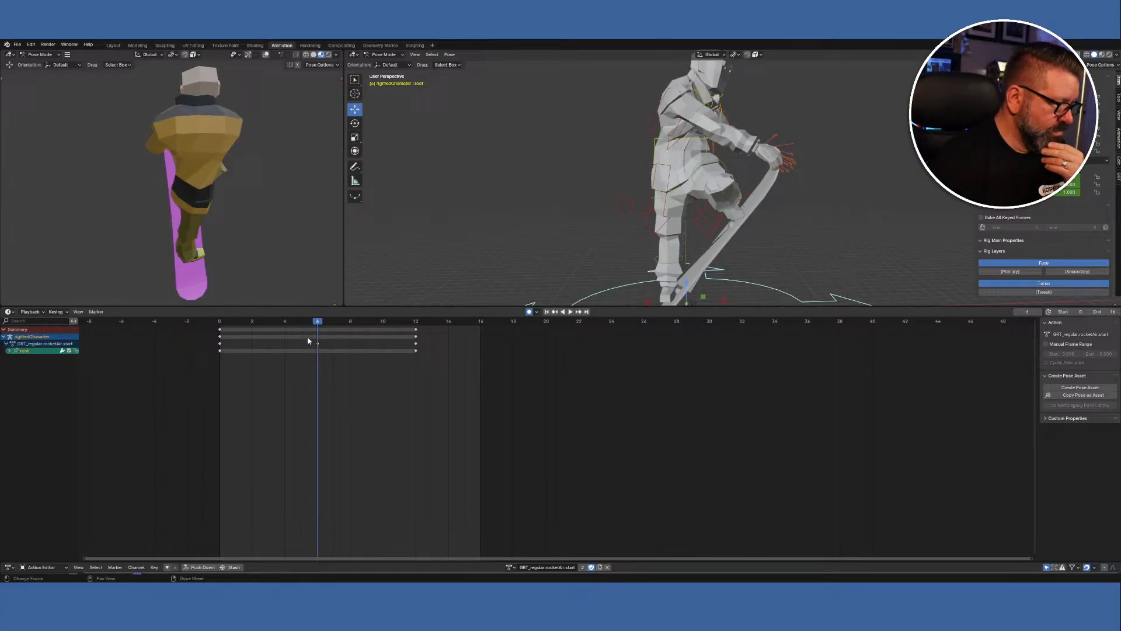
Reselect the torso control, scrub between frames 6 and 12 to examine its movement, and return to frame 6.
left_click(654, 145)
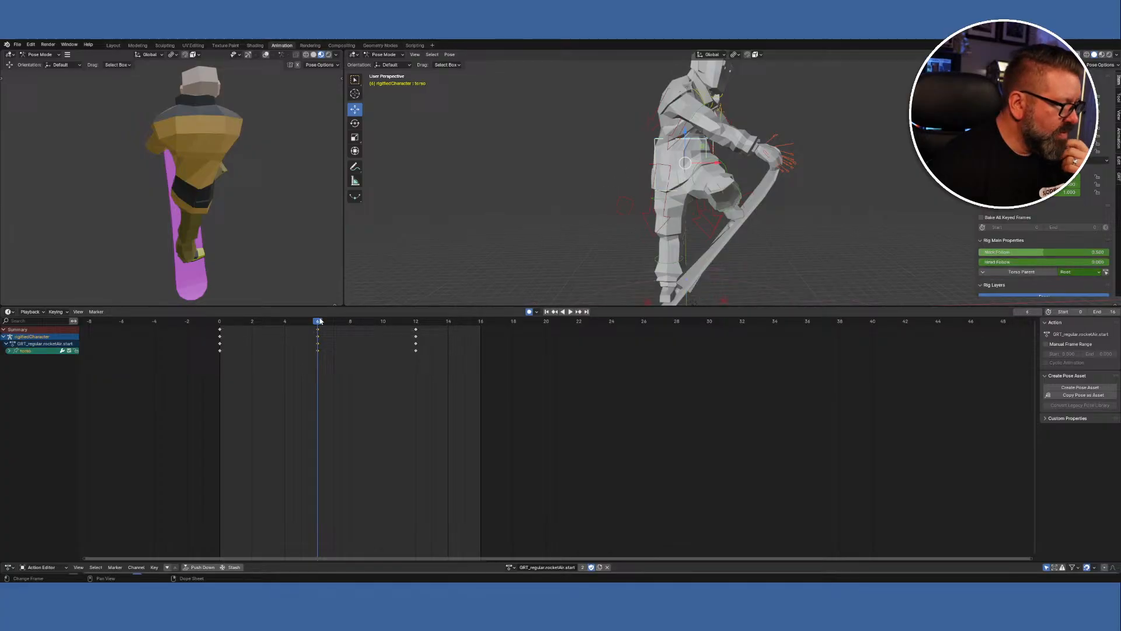
key("space")
left_click(335, 320)
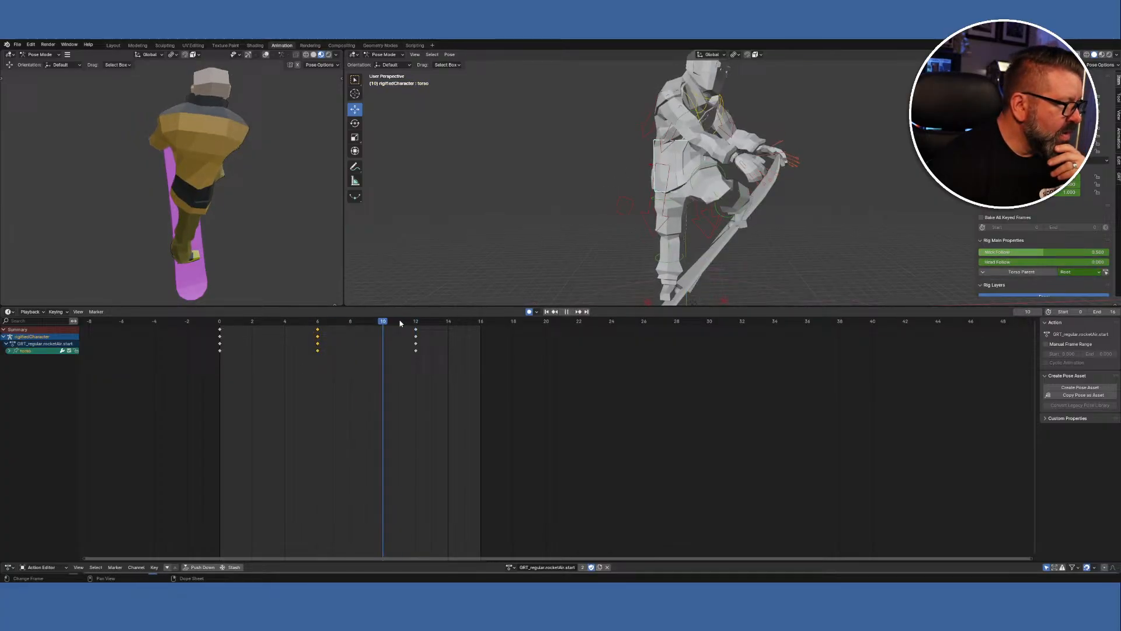
left_click_drag(425, 327, 319, 324)
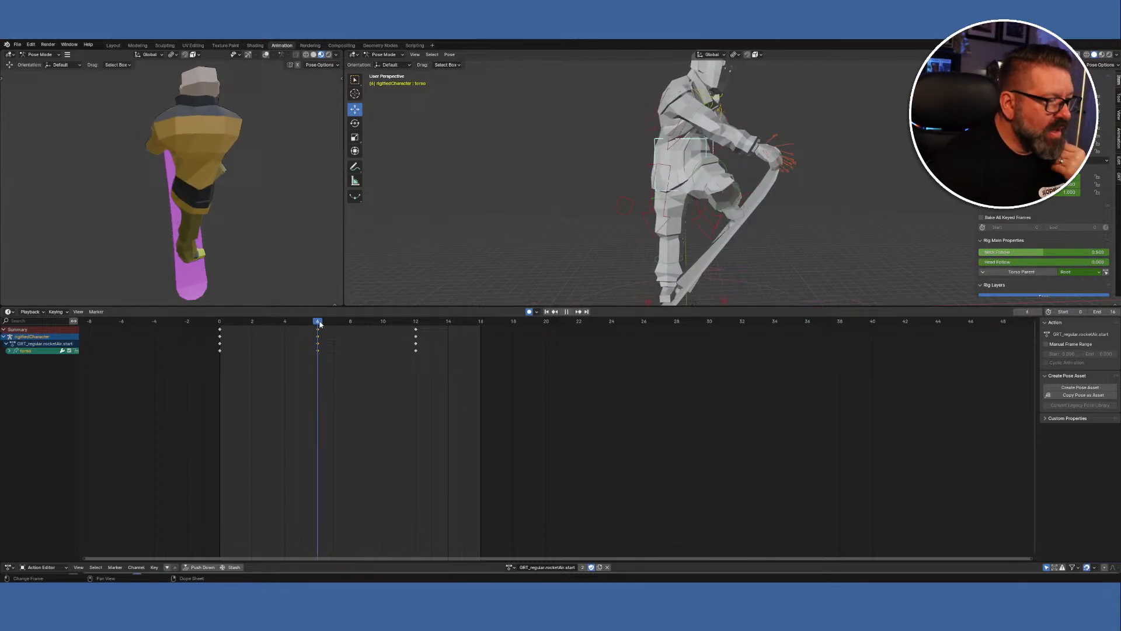
key("space")
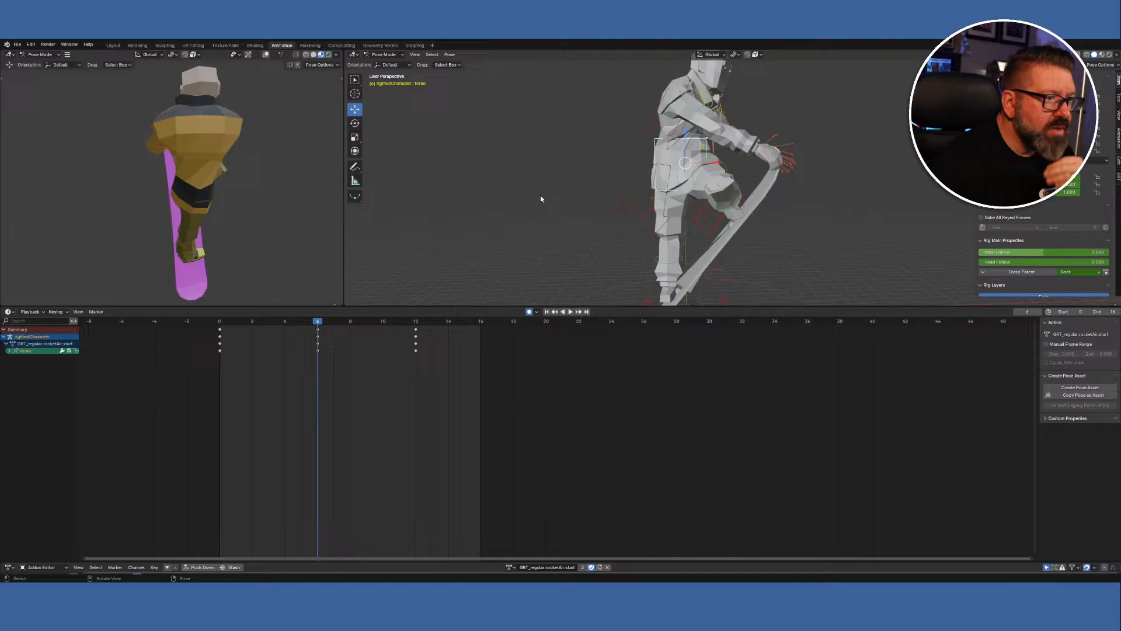
Select all controls and go through the channels from hips to thigh_fk.L to examine their keys, finishing on the chest channel.
key("a")
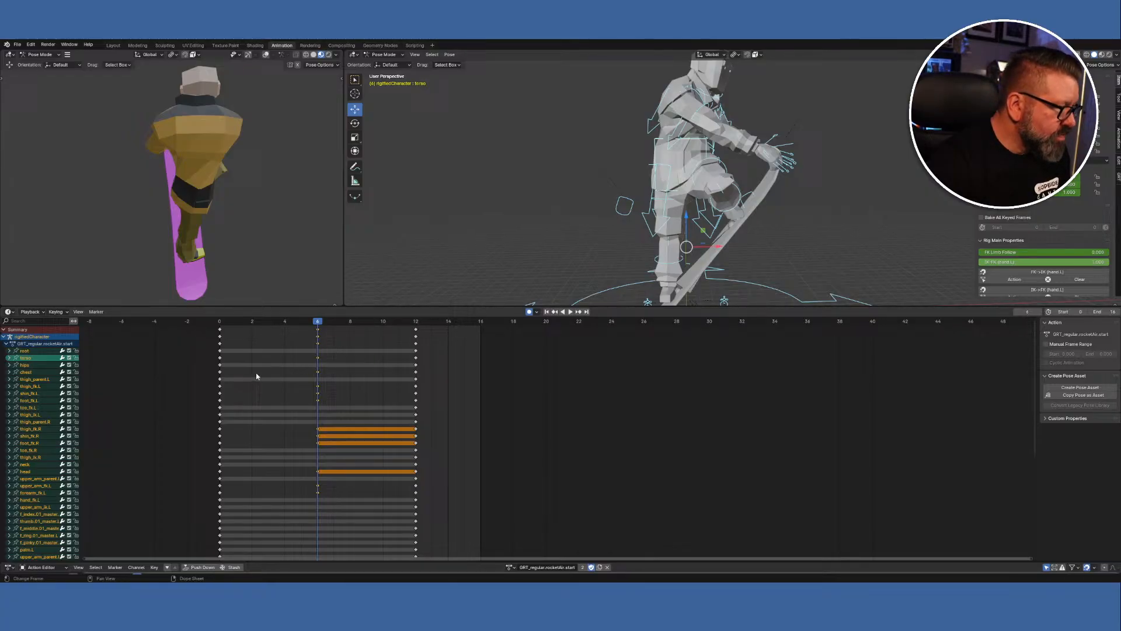
left_click(38, 365)
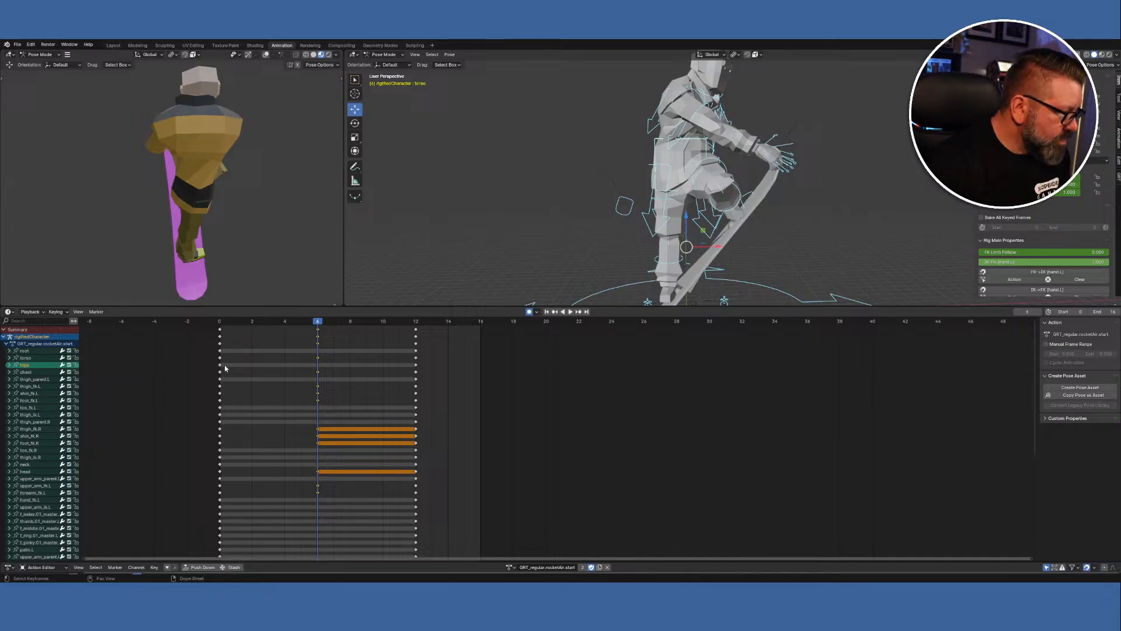
left_click(46, 358)
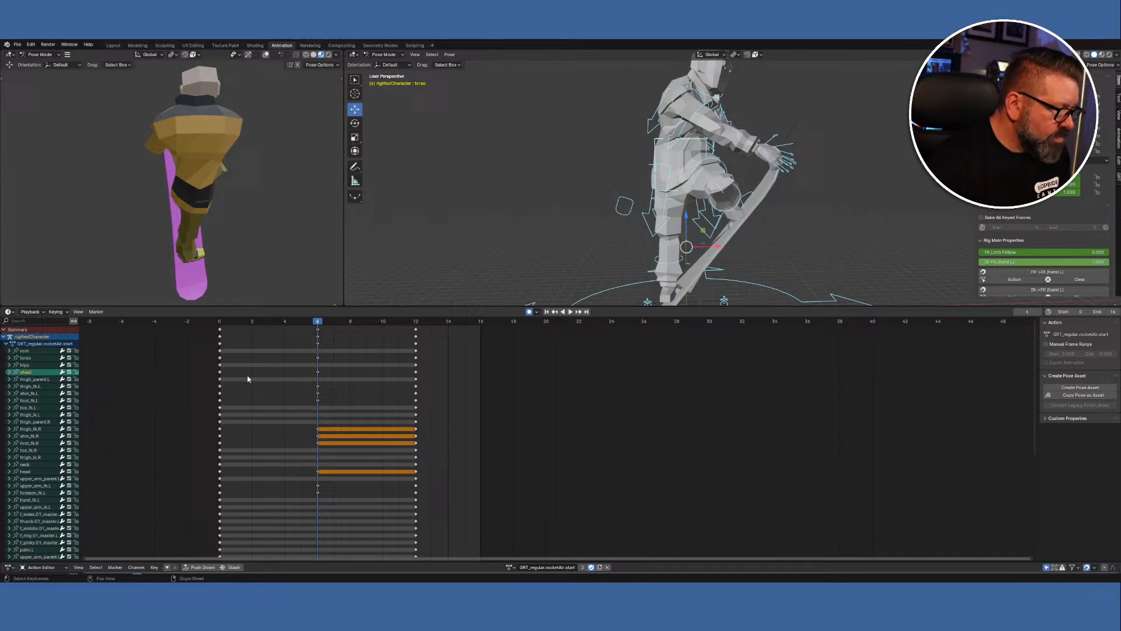
left_click(48, 387)
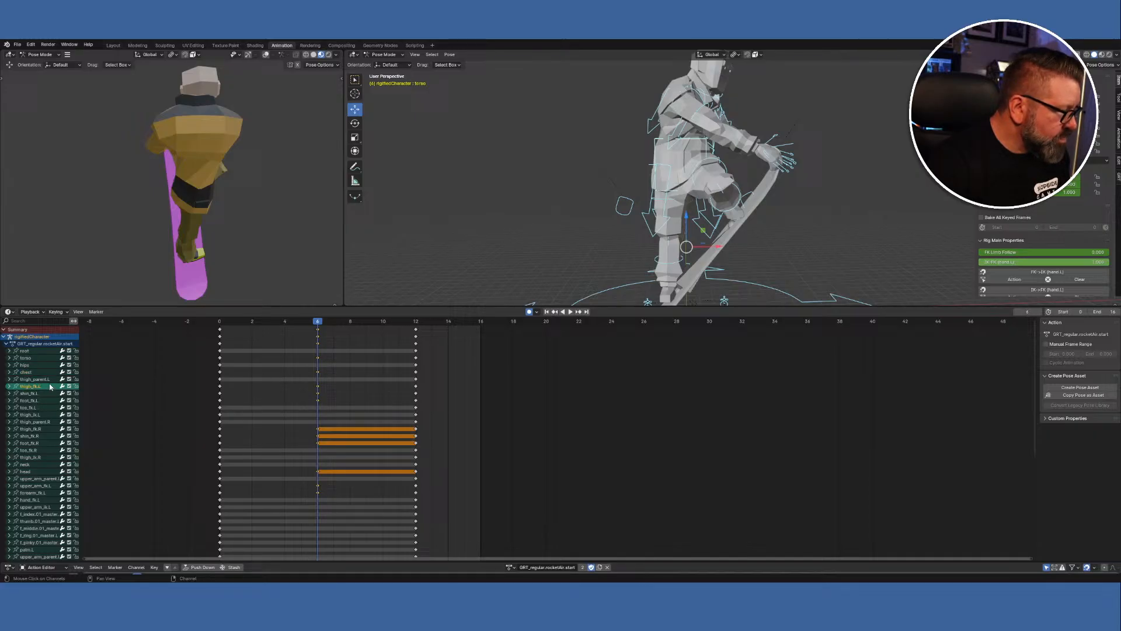
left_click(51, 373)
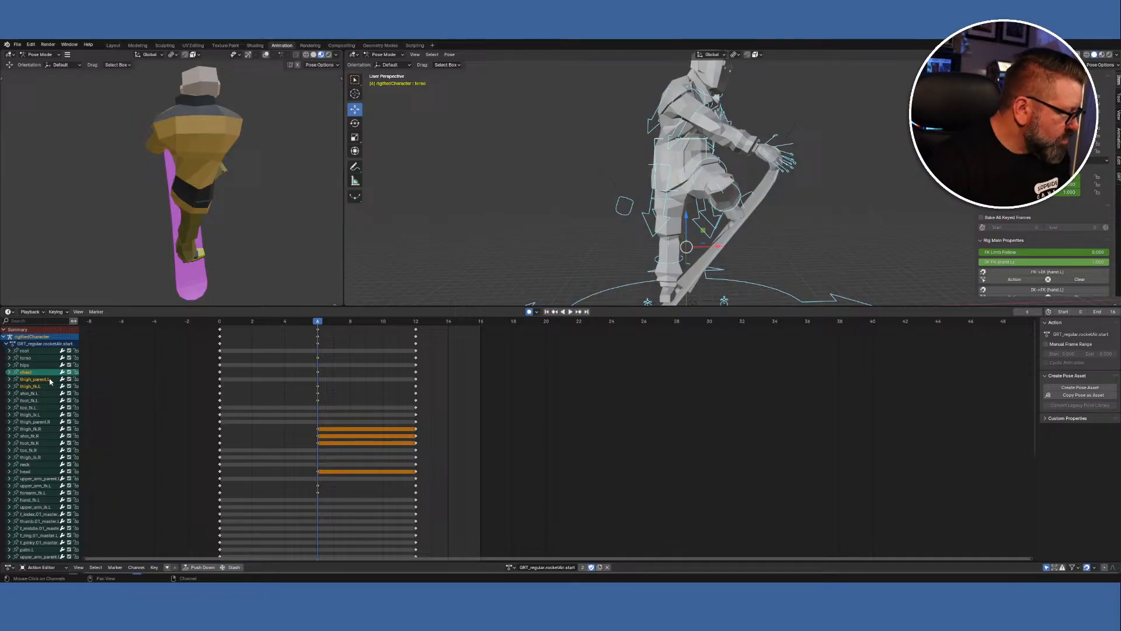
left_click(50, 381)
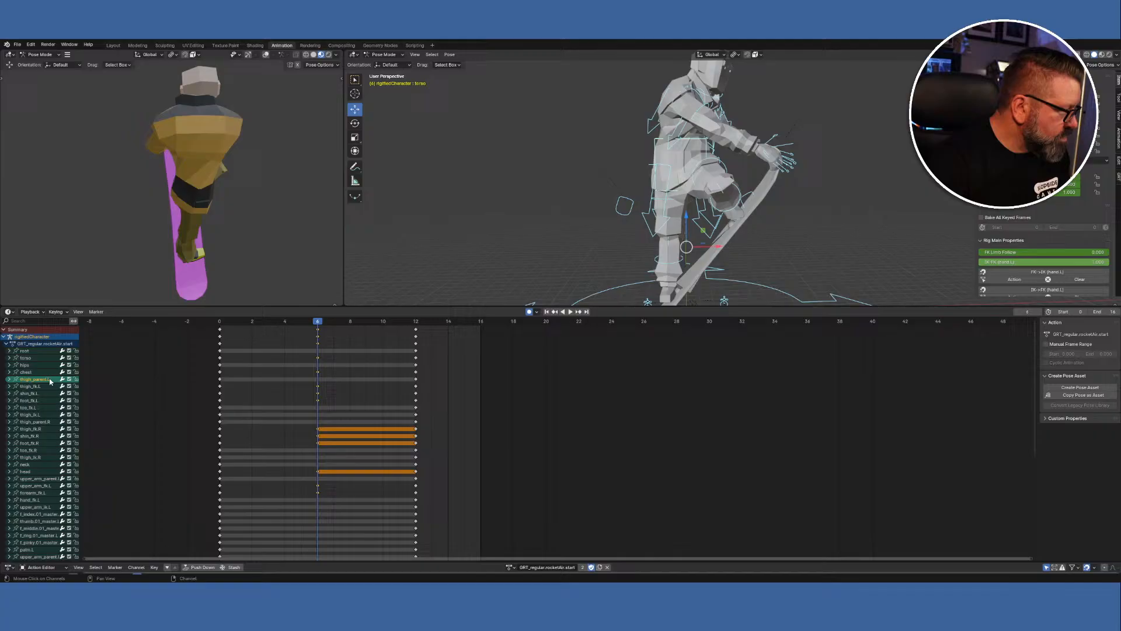
left_click(50, 386)
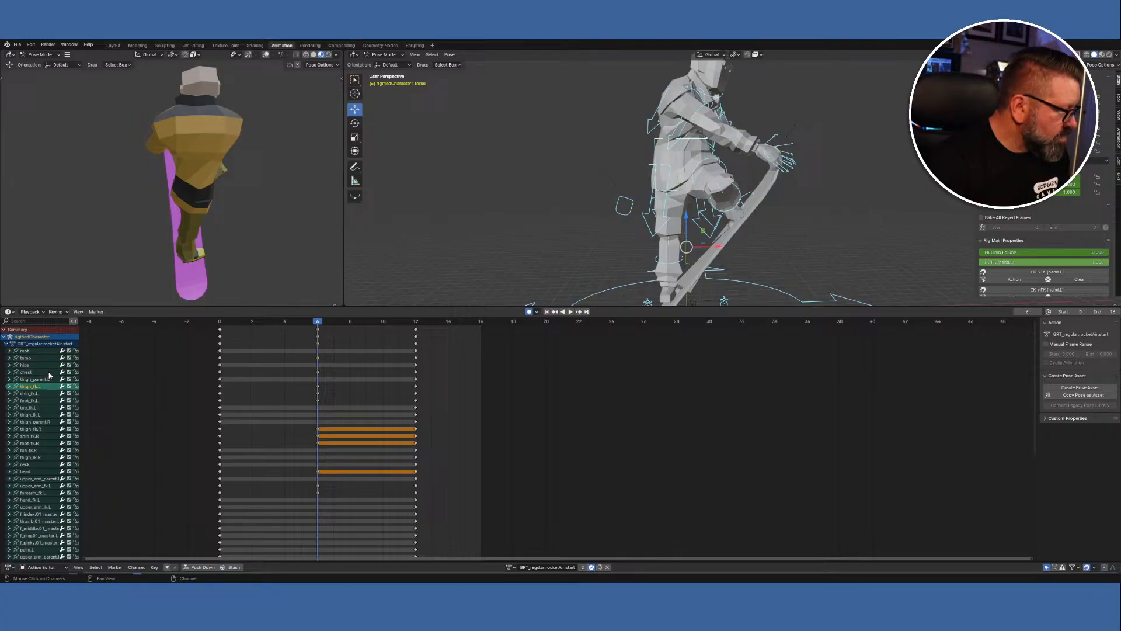
left_click(49, 373)
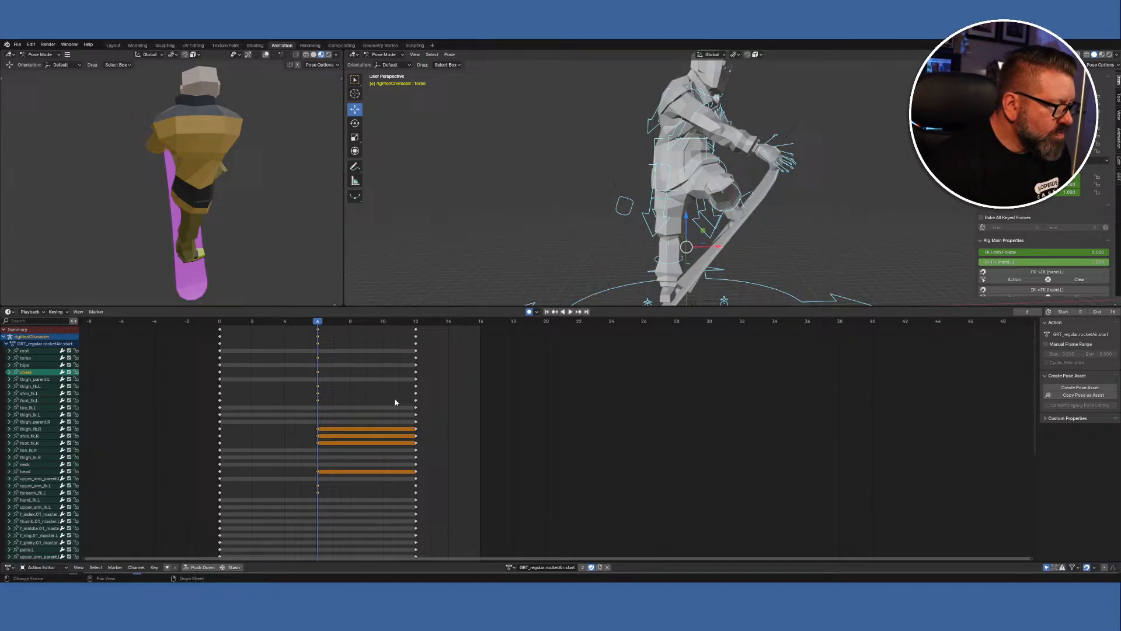
Look through the whole channel list for controls keyed at frame 6, including upper_arm_fk.R and forearm_fk.R, and return to its beginning.
scroll(436, 460, "down", 5)
scroll(594, 460, "up", 5)
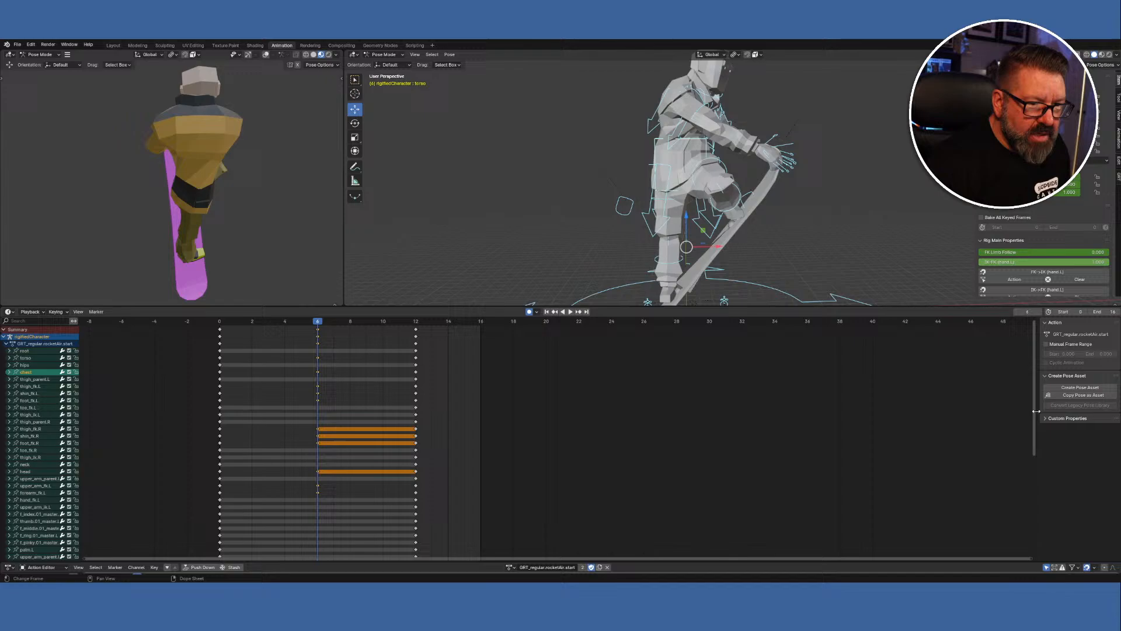
left_click_drag(1037, 412, 1036, 508)
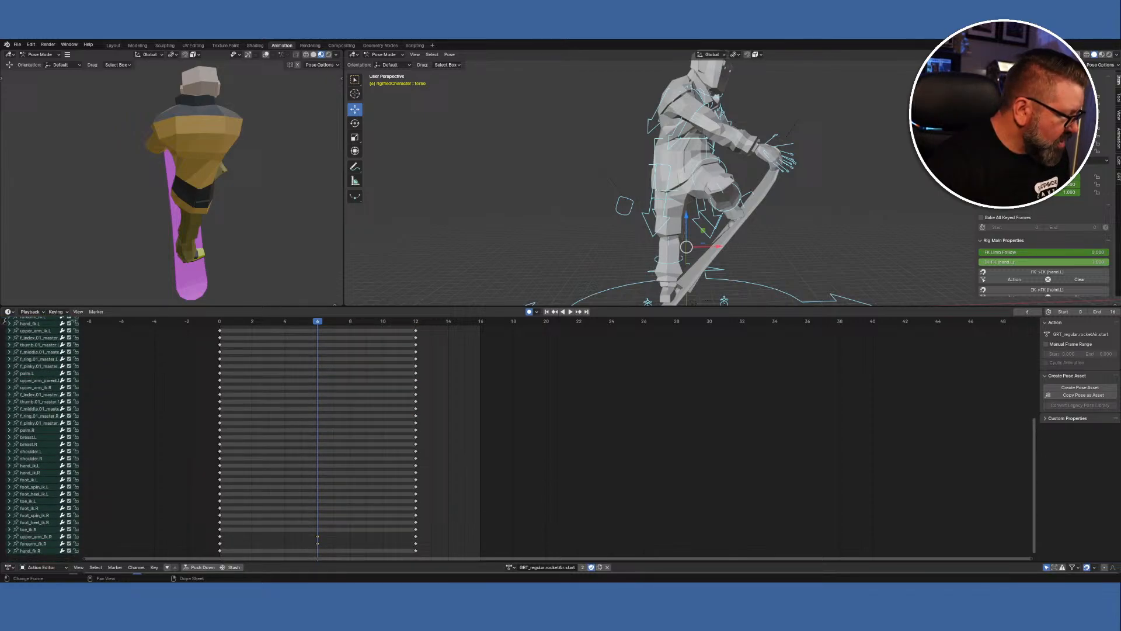
left_click(326, 536)
key("b")
left_click_drag(312, 544, 313, 547)
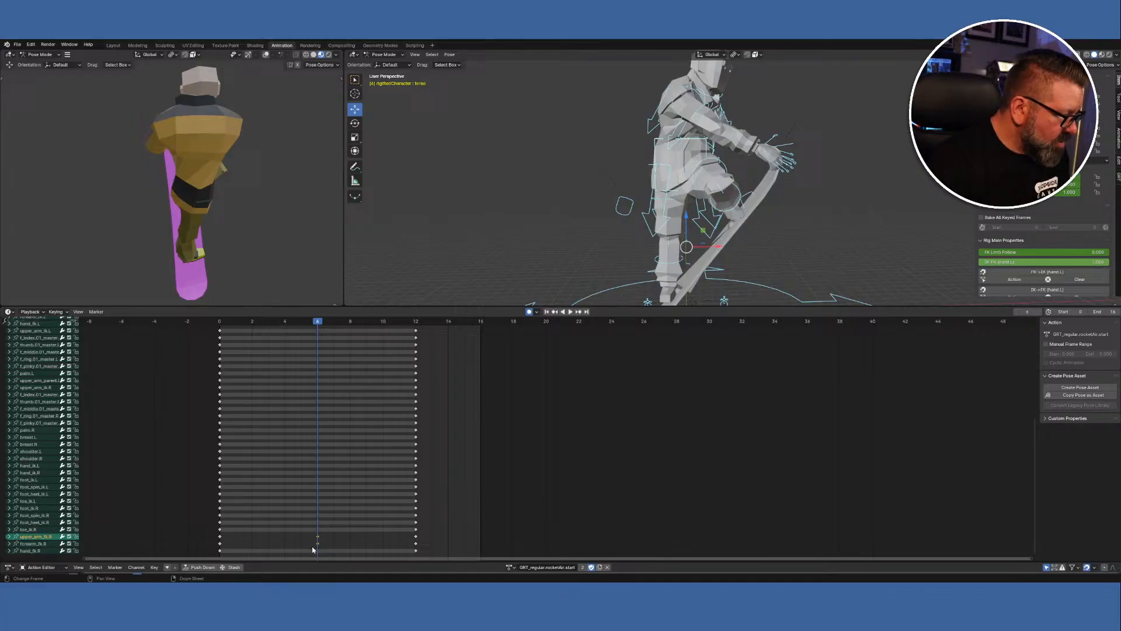
scroll(387, 528, "up", 2)
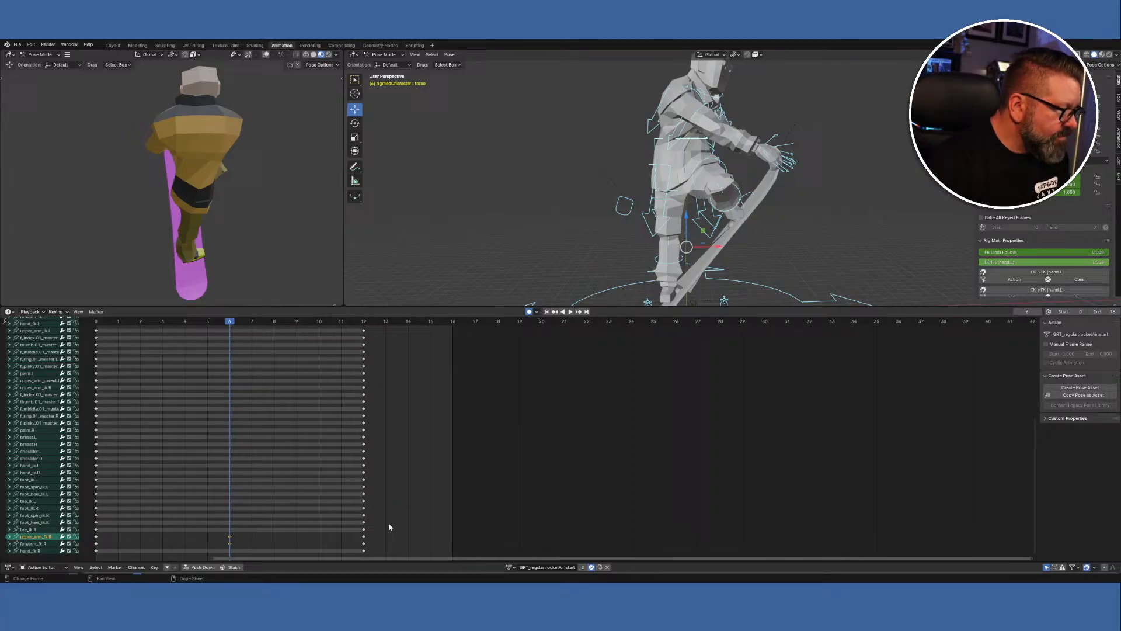
scroll(389, 526, "down", 1)
scroll(388, 527, "down", 1)
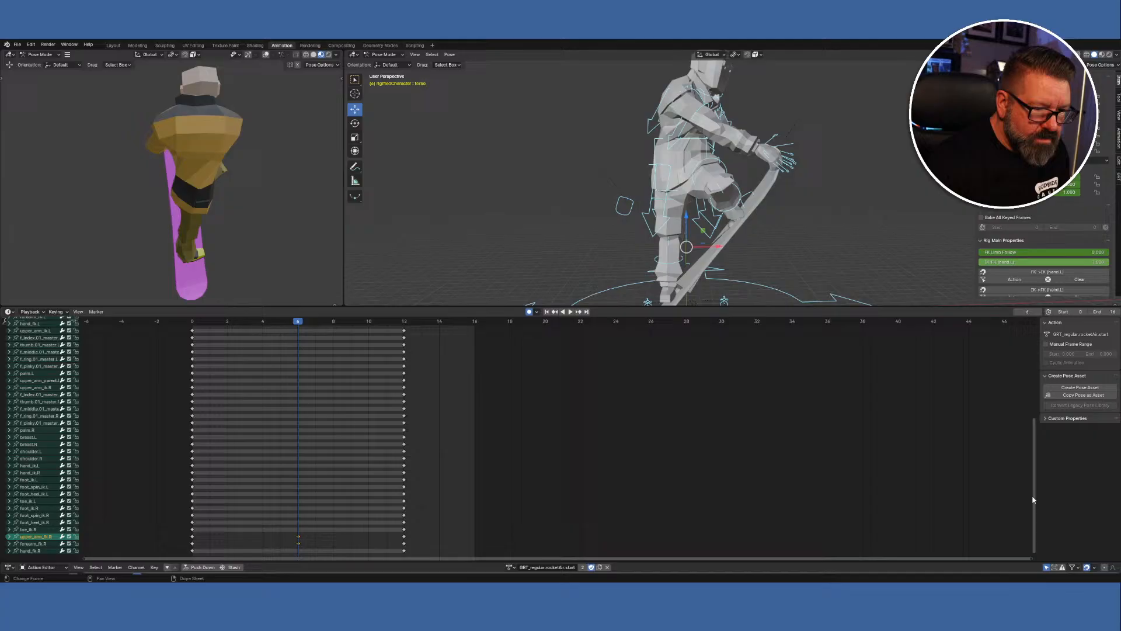
left_click_drag(1035, 501, 1045, 406)
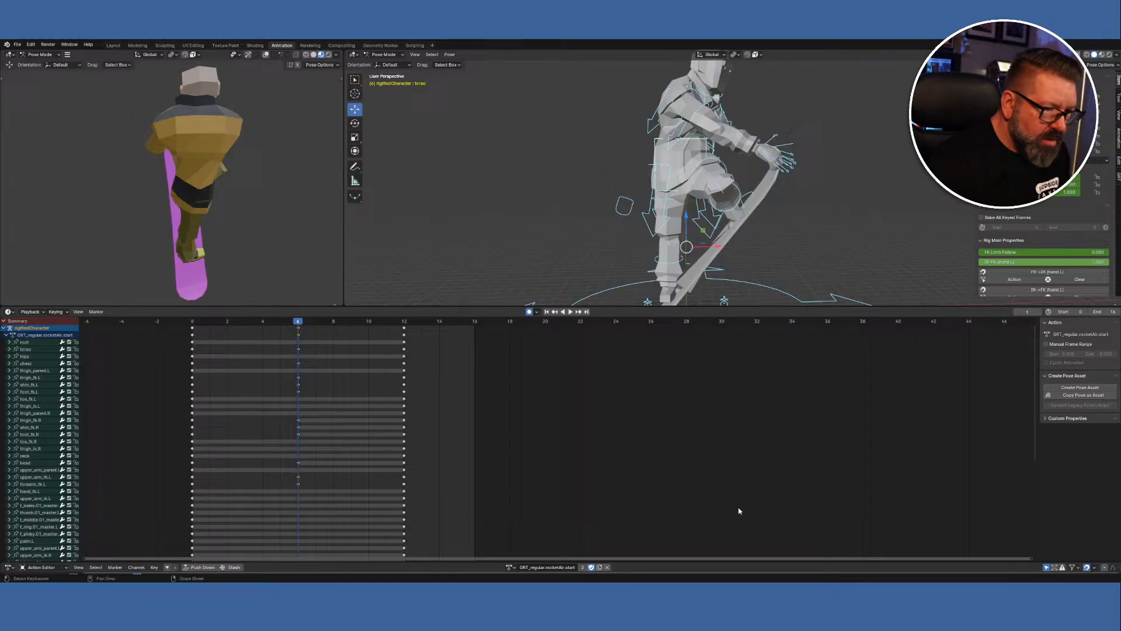
mouse_move(1029, 450)
left_mouse_down()
mouse_move(1017, 573)
mouse_move(1034, 465)
left_mouse_up()
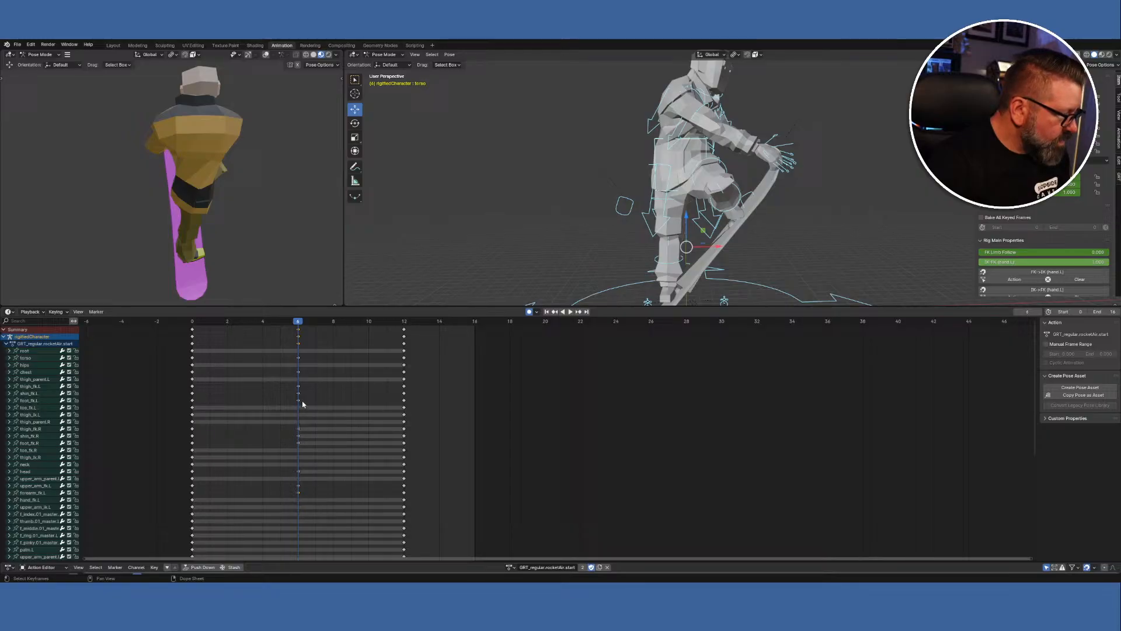
Duplicate the frame 6 keys of the chest and the left leg and arm FK controls onto frame 12.
left_click_drag(306, 403, 290, 387)
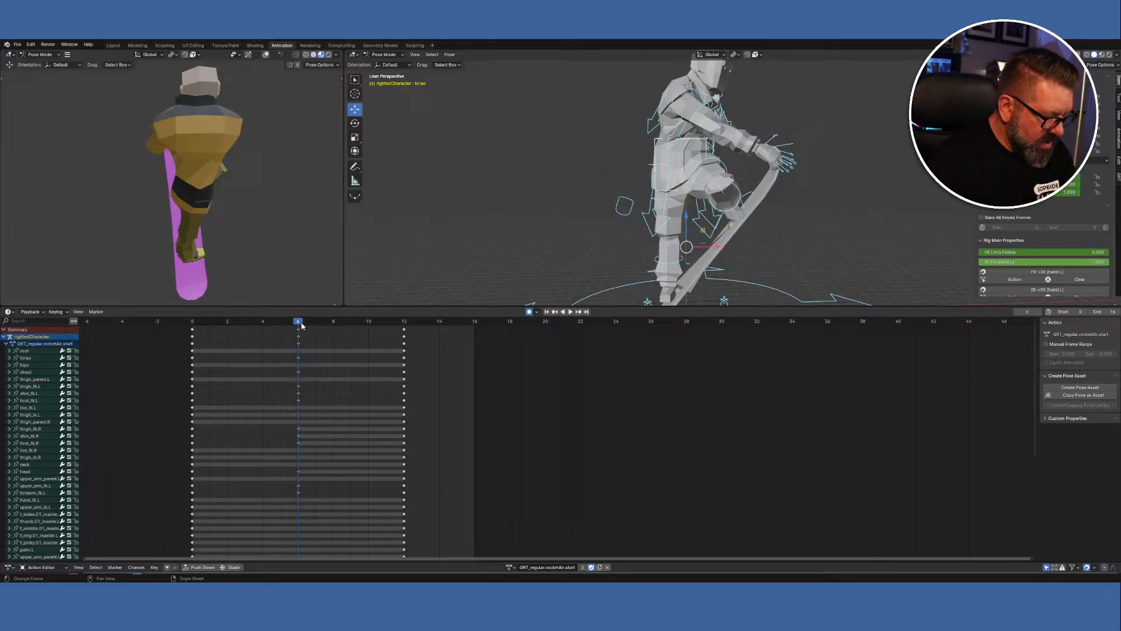
right_click(299, 324)
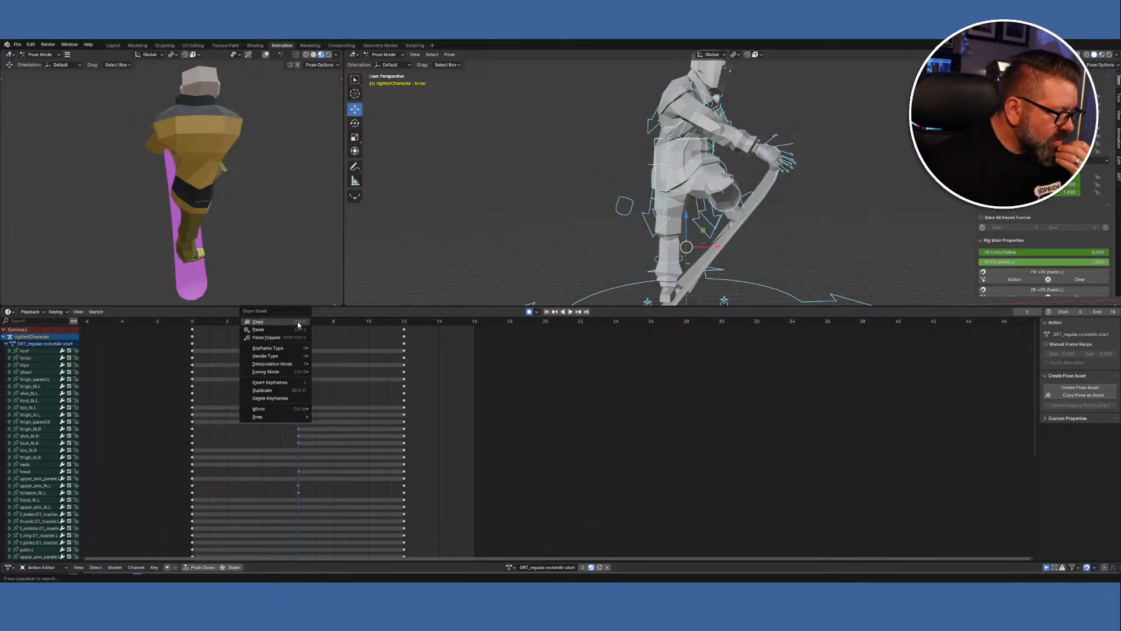
left_click(295, 391)
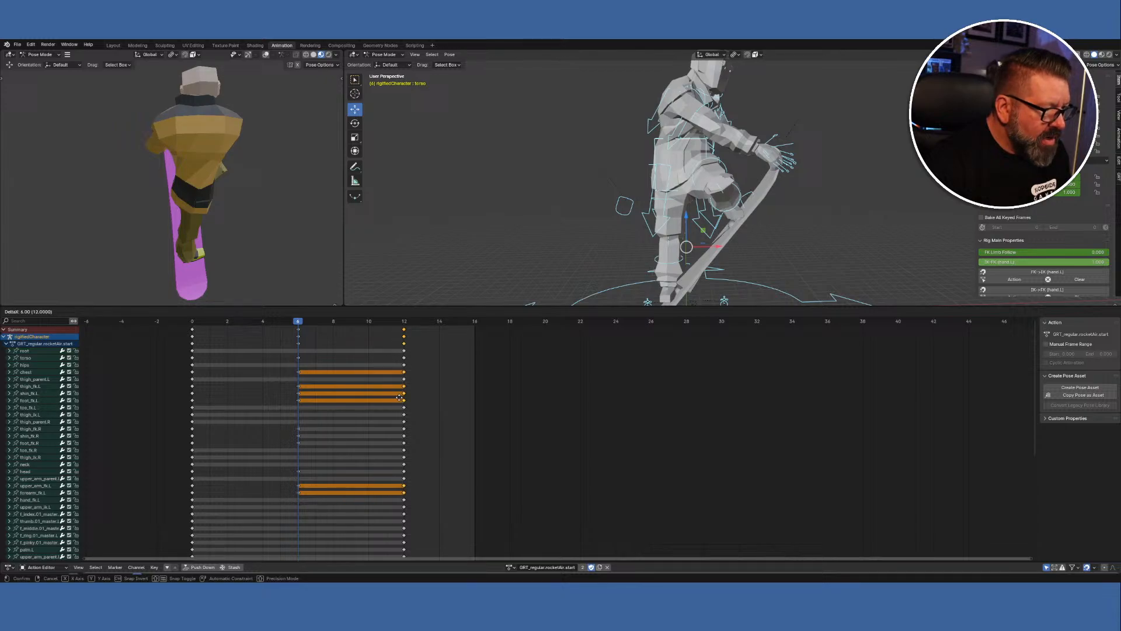
left_click(399, 399)
View the character from the front and scrub between frames 12 and 0 to examine the grab movement, ending at frame 0.
left_click_drag(299, 323, 403, 337)
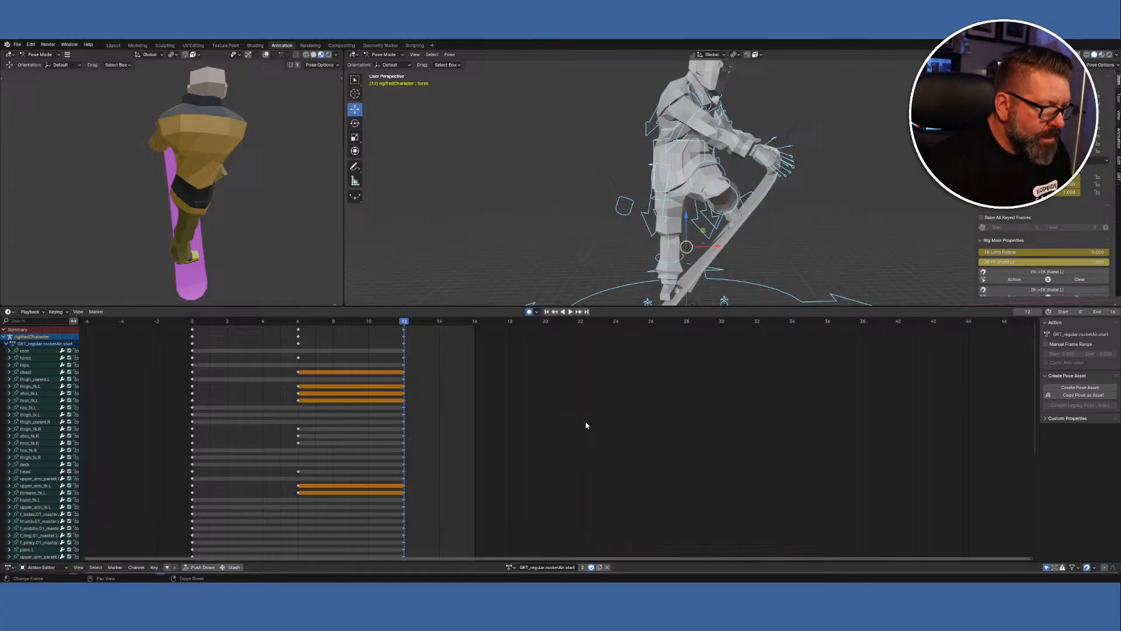
middle_click_drag(759, 252, 751, 225)
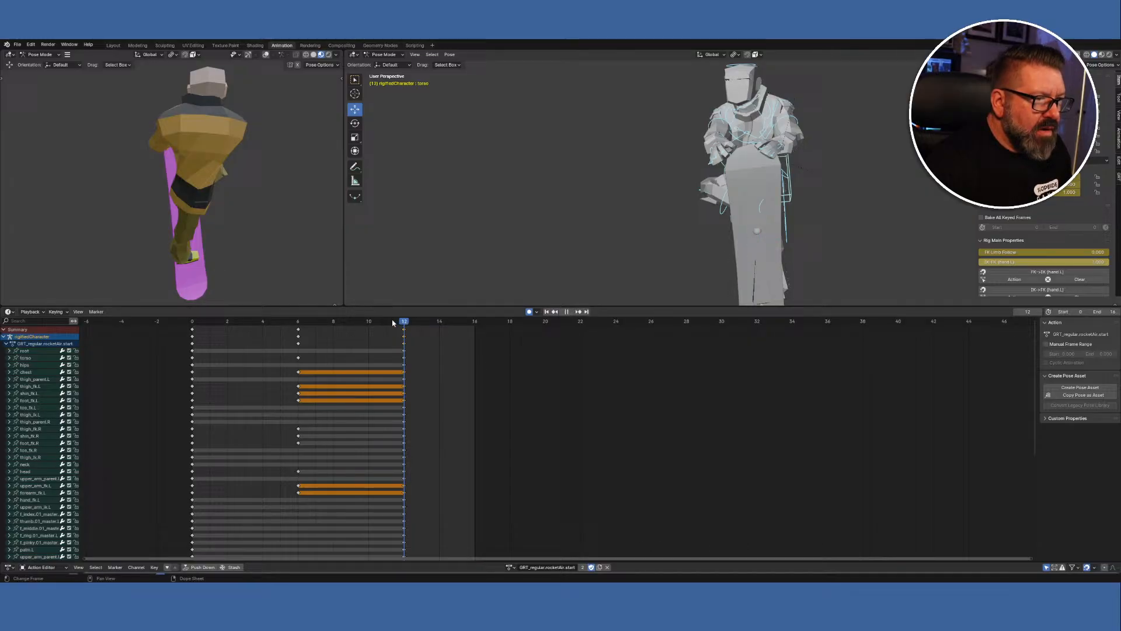
left_click_drag(404, 323, 192, 321)
key("space")
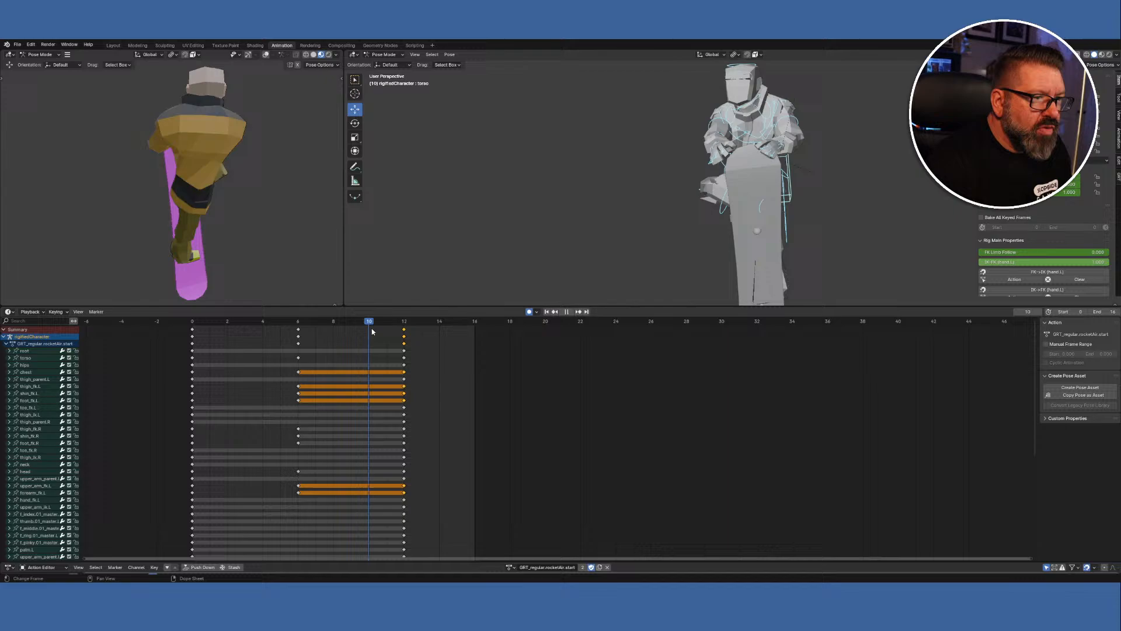
left_click_drag(410, 335, 197, 326)
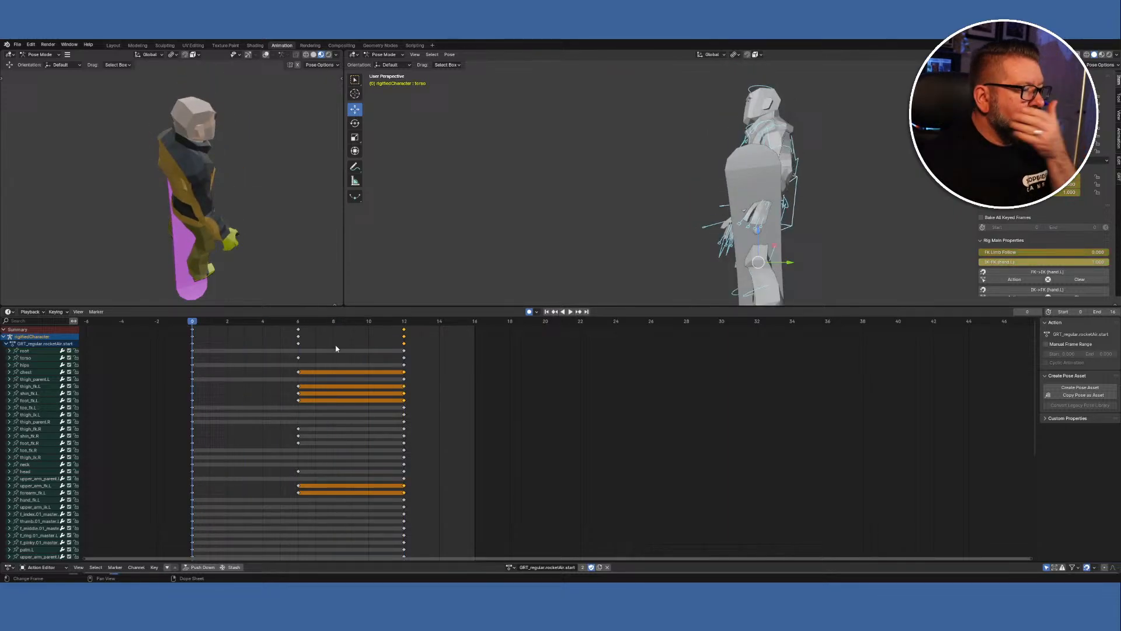
Switch between the GRT_regular.rocketAir.start and GRT_regular.rocketAir.hold actions to compare them, and check the hold pose at frame 0.
left_click(509, 567)
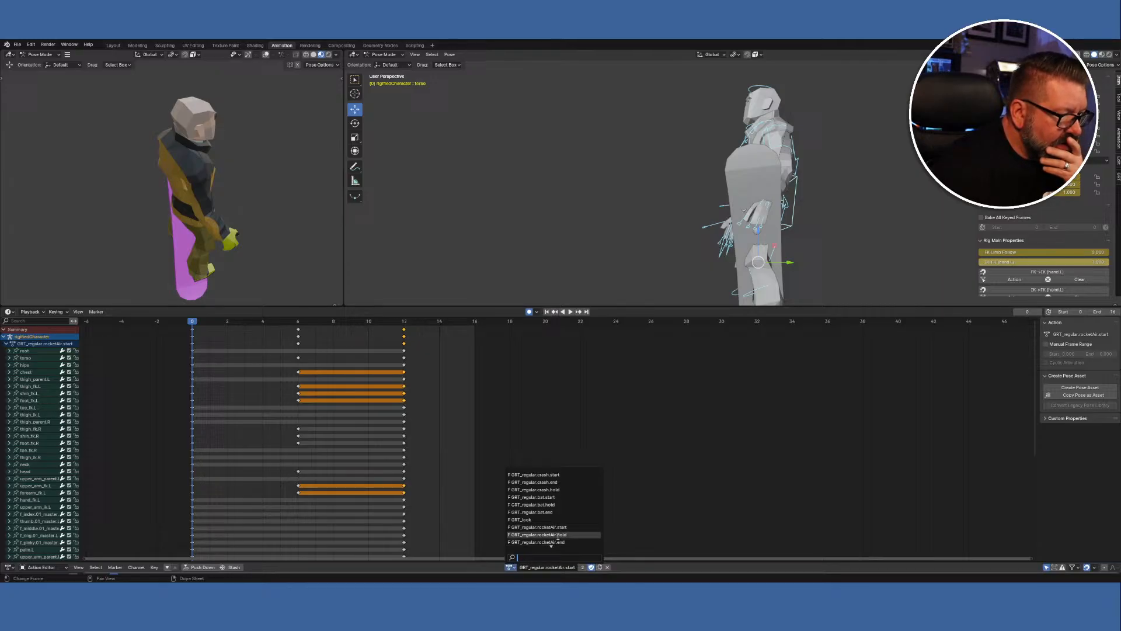
left_click(555, 535)
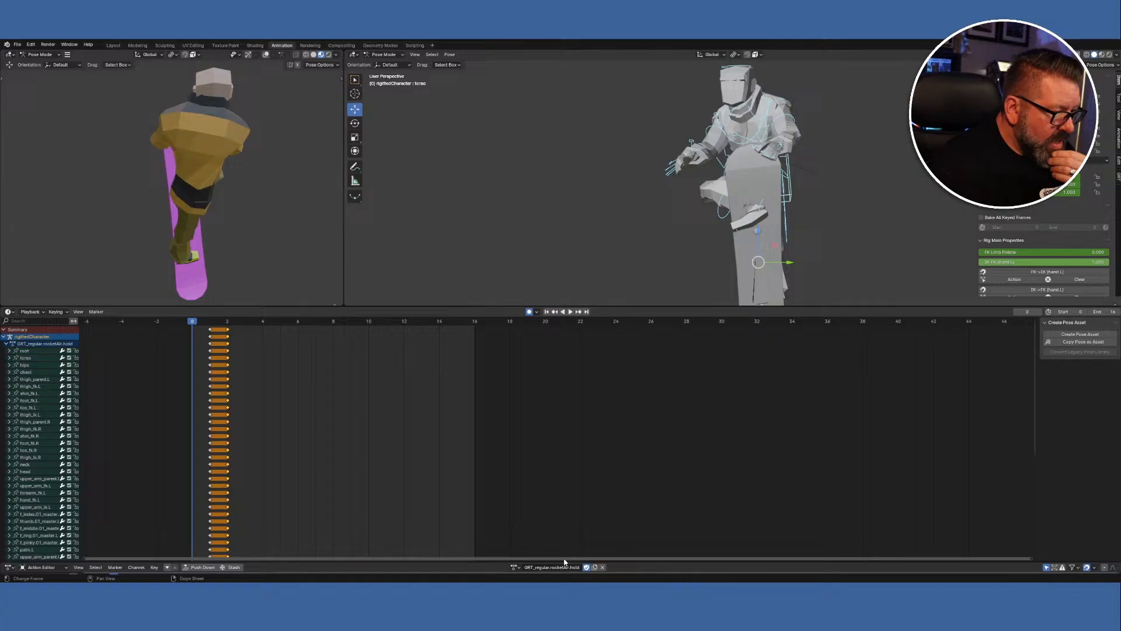
left_click(513, 567)
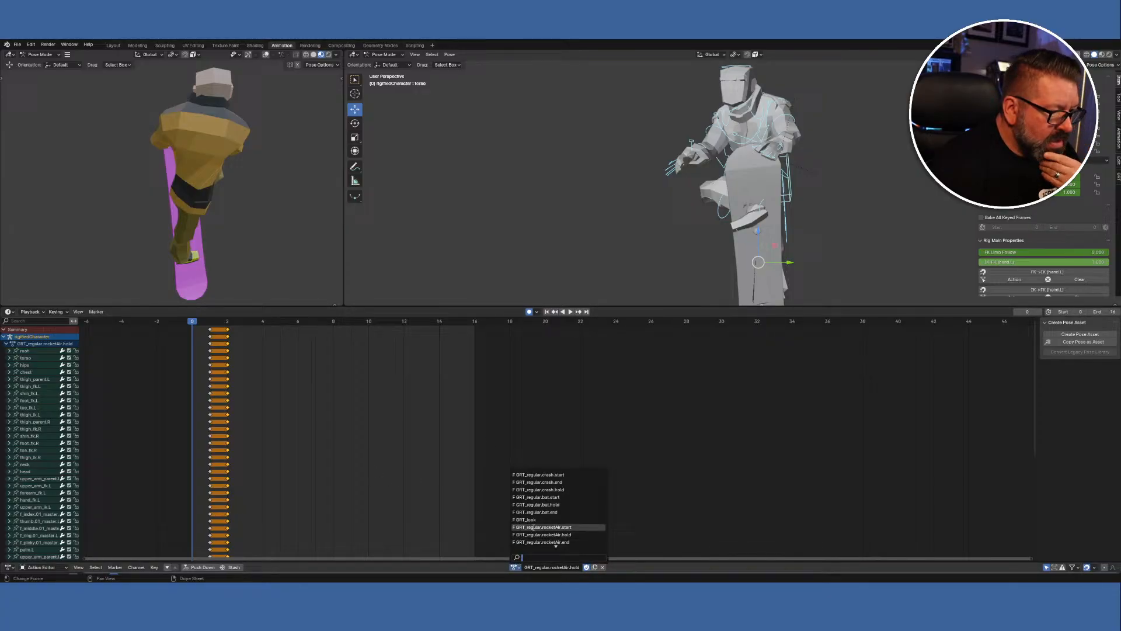
left_click(534, 527)
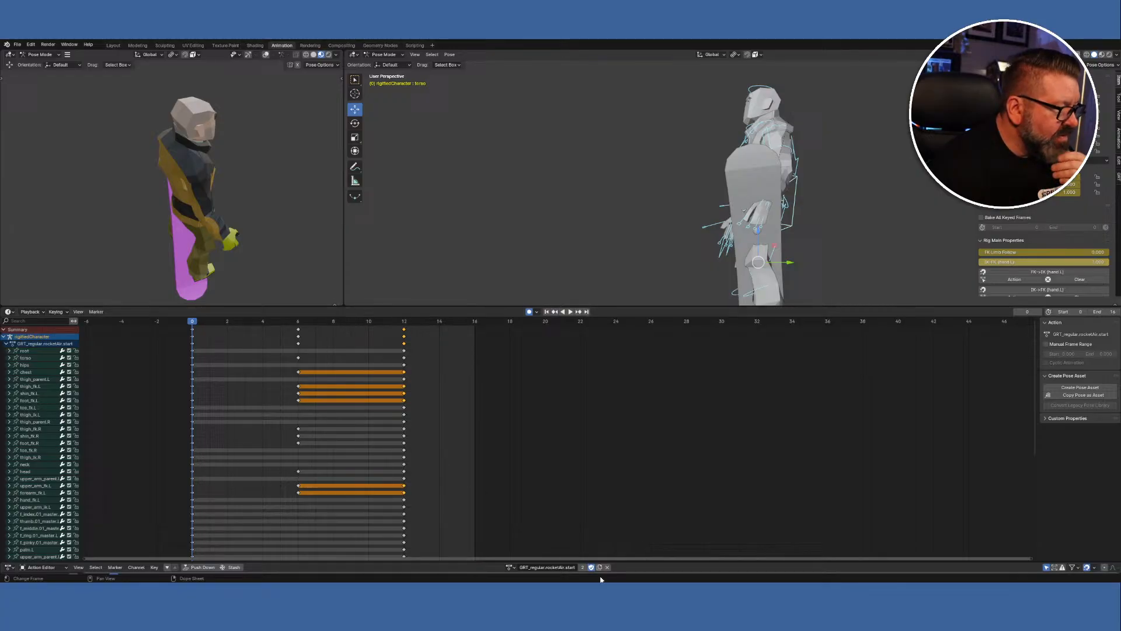
left_click(511, 567)
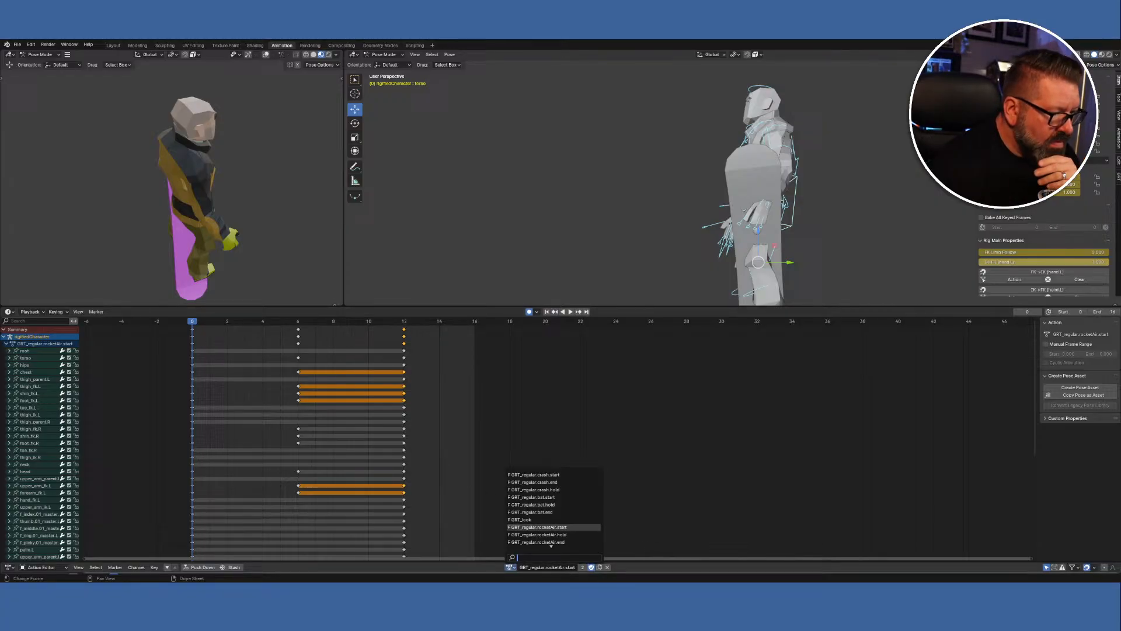
left_click(553, 534)
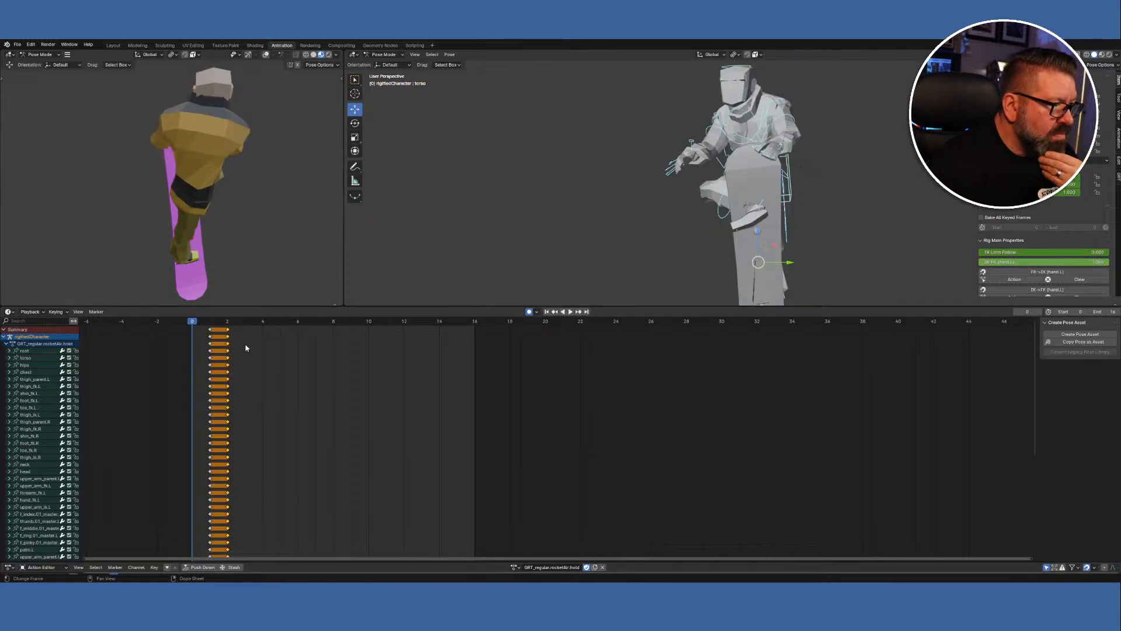
mouse_move(196, 324)
left_mouse_down()
mouse_move(229, 327)
mouse_move(185, 324)
left_mouse_up()
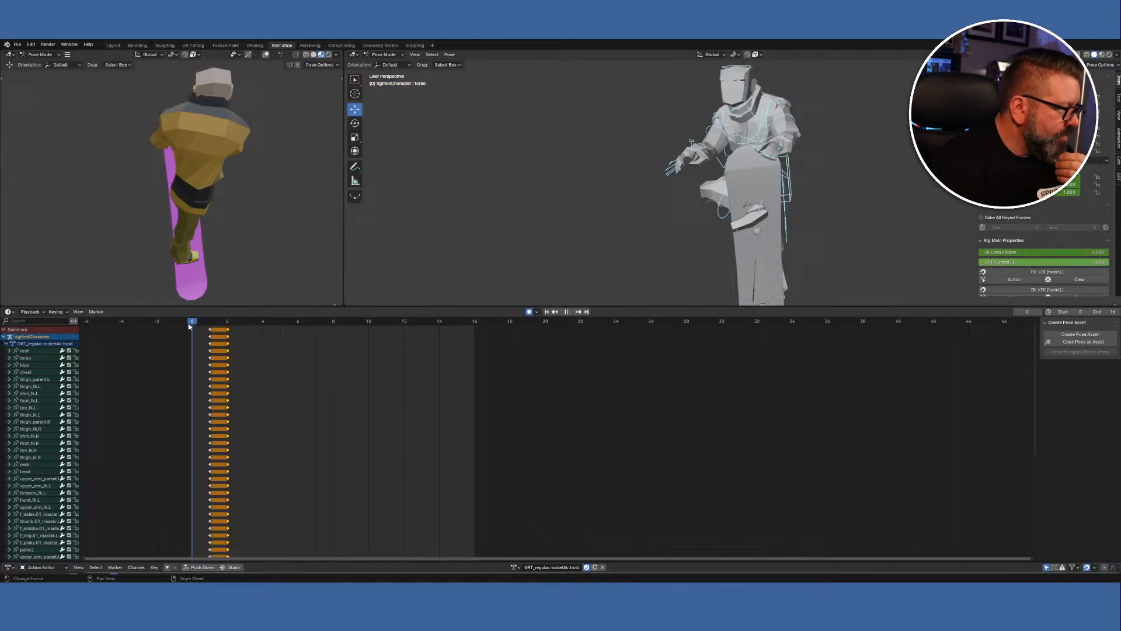
Compare GRT_regular.rocketAir.end with GRT_regular.rocketAir.start, and run the end action from frame 0 to 12 to examine its movement.
left_click(514, 567)
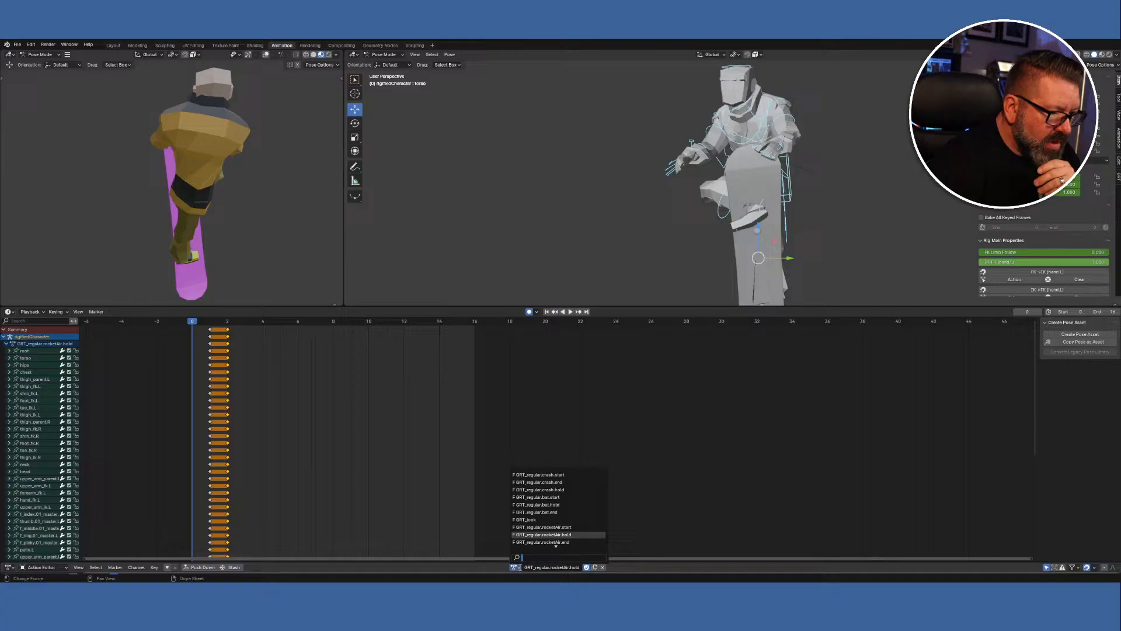
left_click(552, 542)
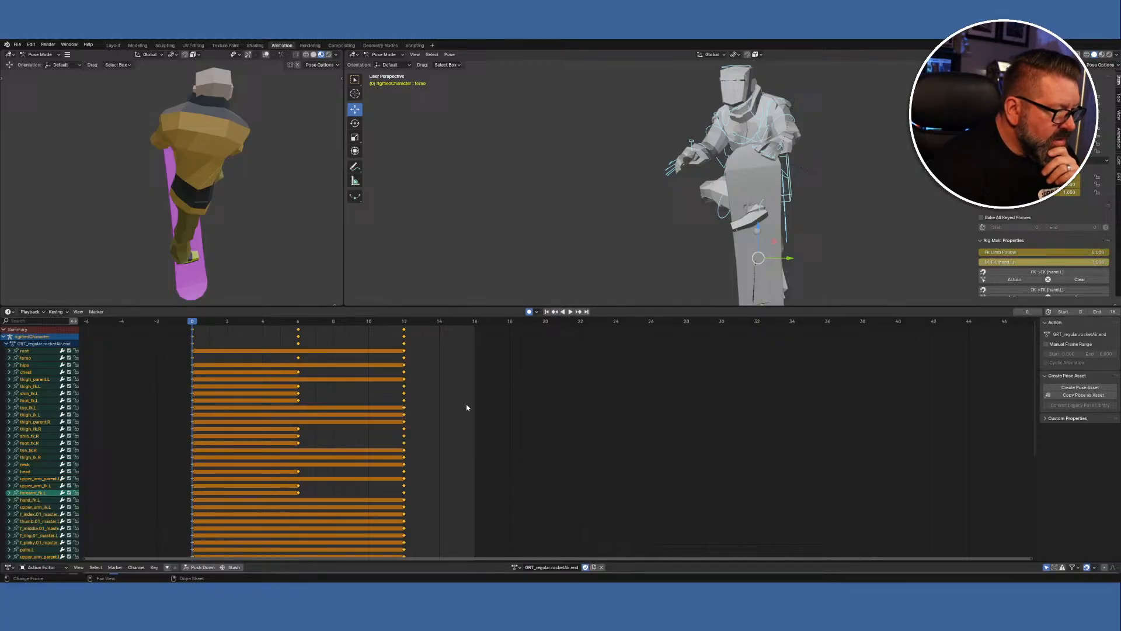
left_click(515, 567)
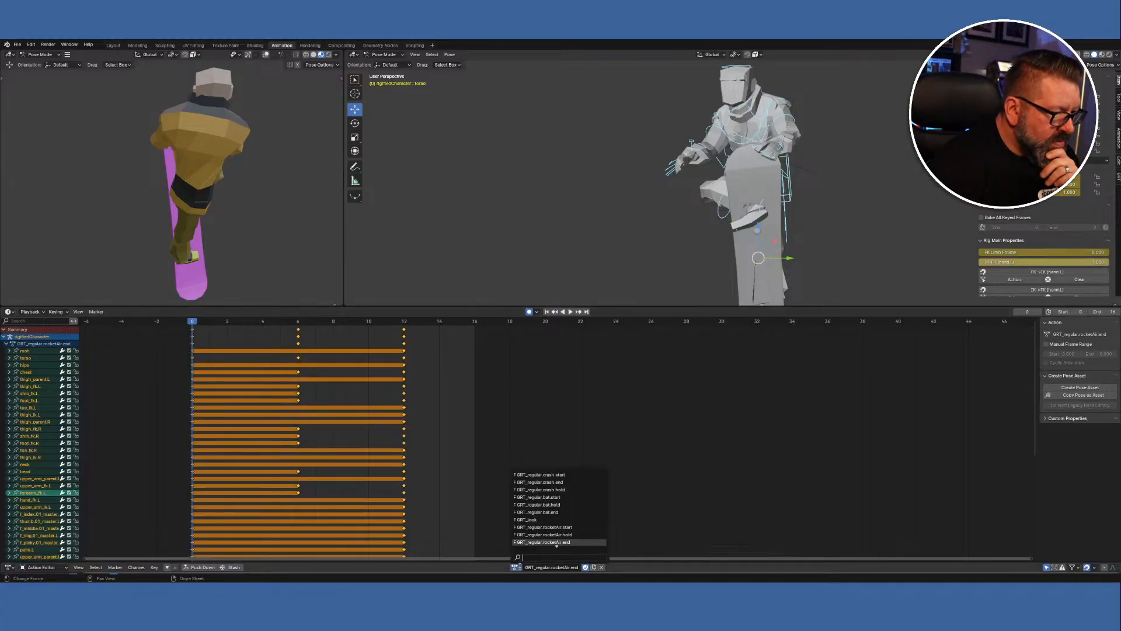
left_click(543, 527)
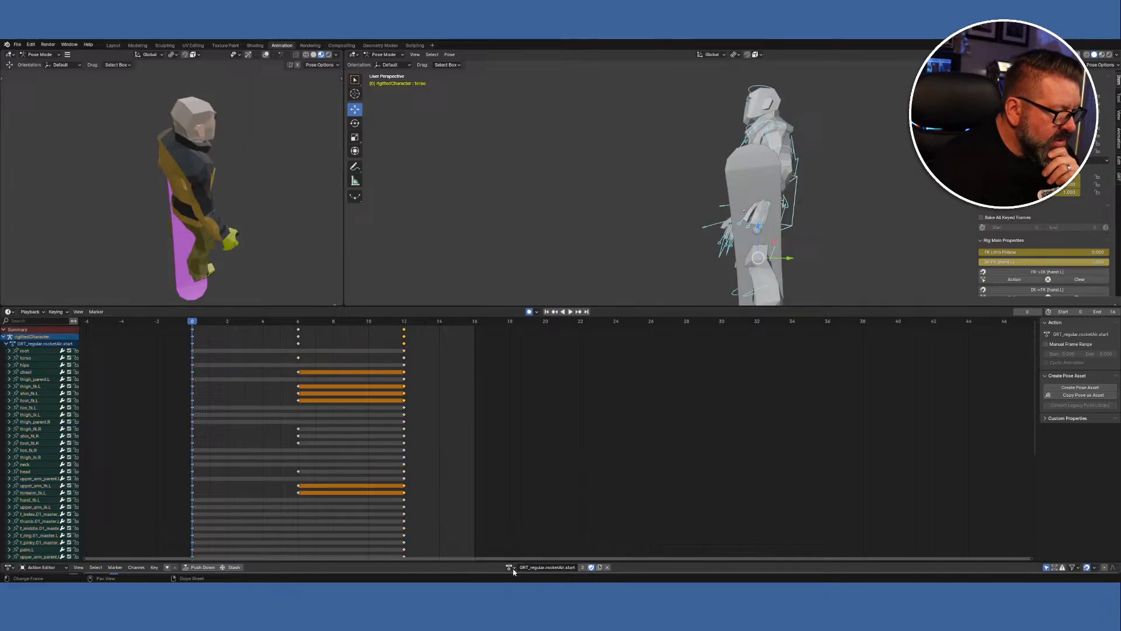
left_click(510, 567)
left_click(540, 543)
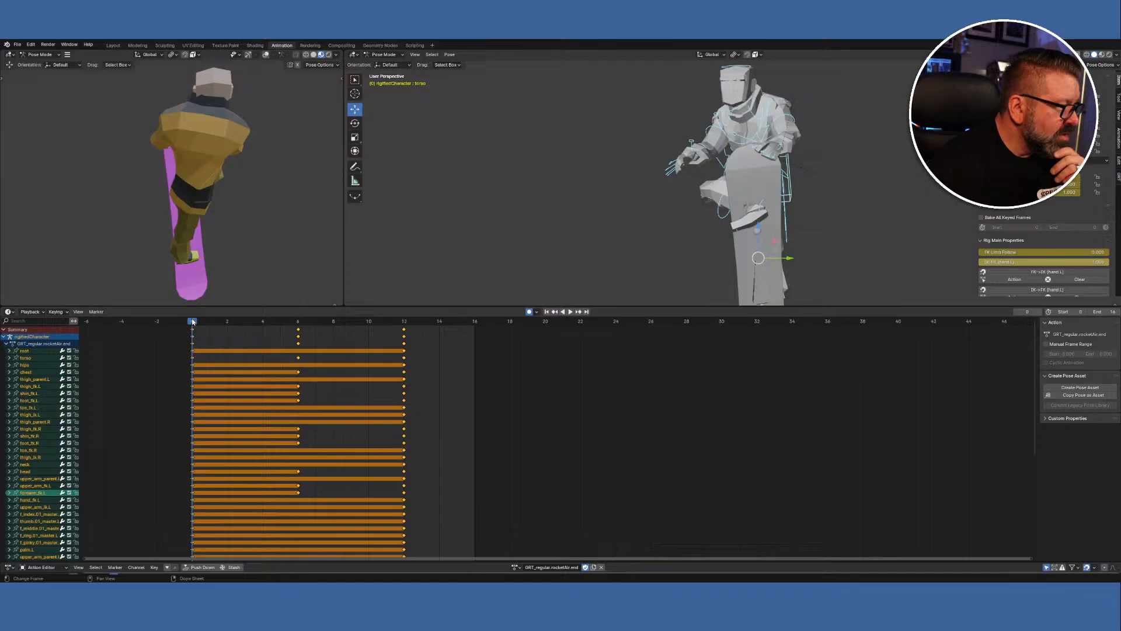
key("space")
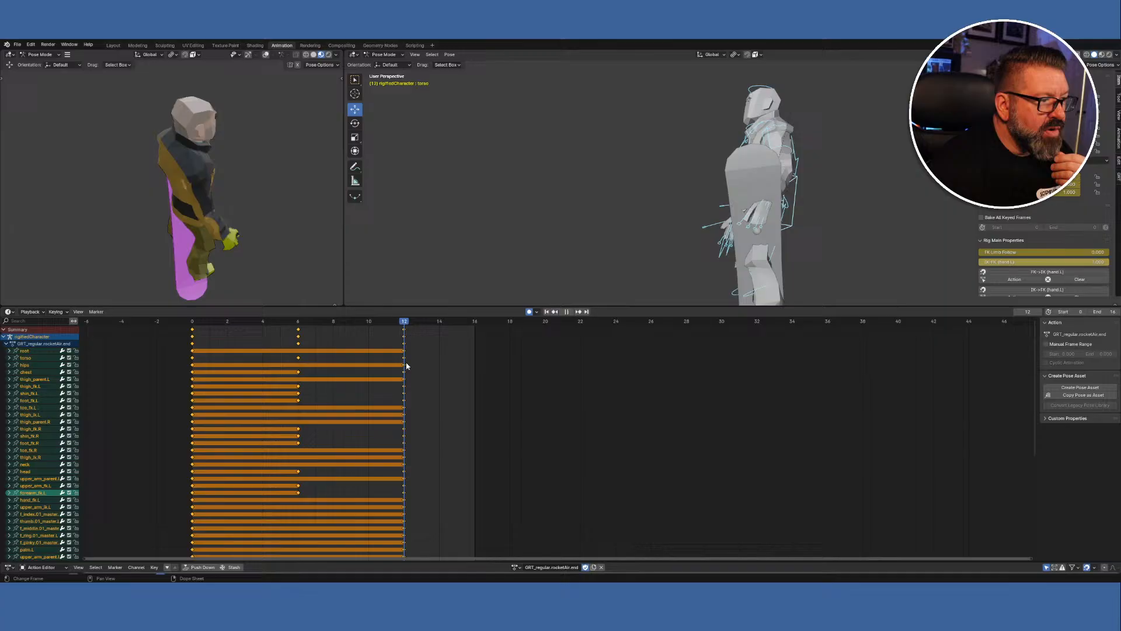
Return the end action to frame 0, switch back to GRT_regular.rocketAir.start and play it to examine the grab, ending at frame 0.
left_click_drag(394, 363, 195, 358)
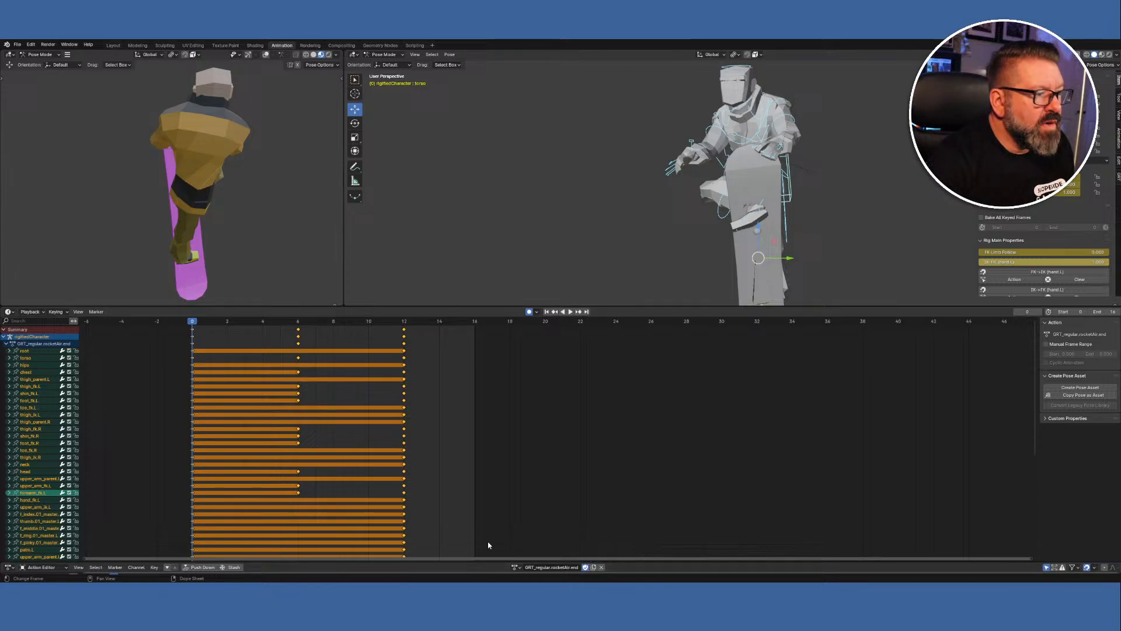
left_click(516, 567)
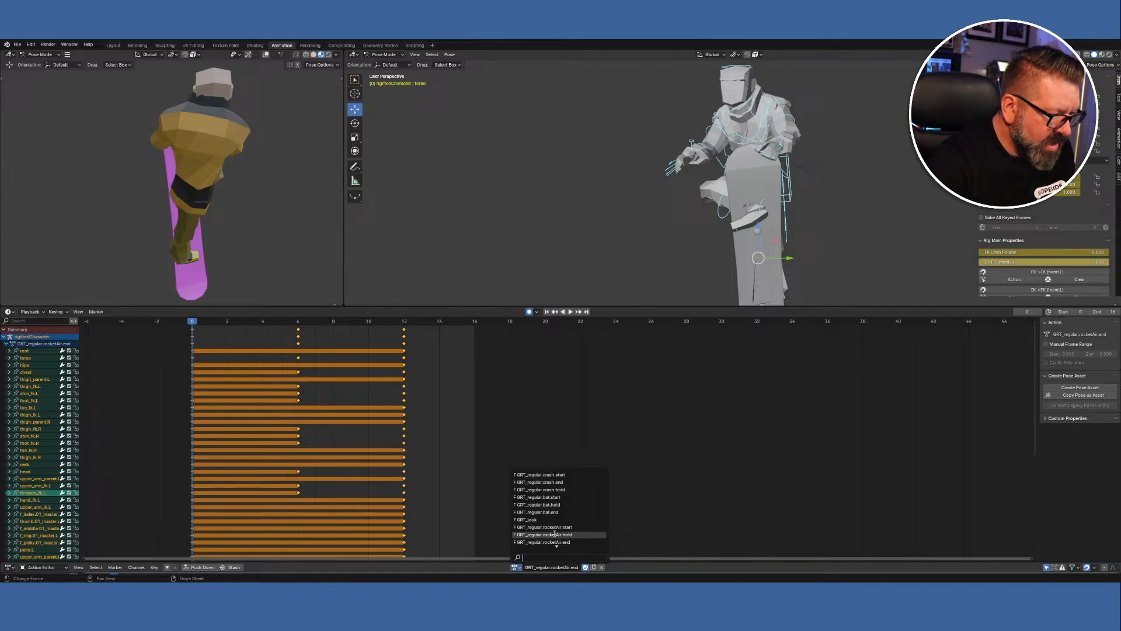
left_click(559, 527)
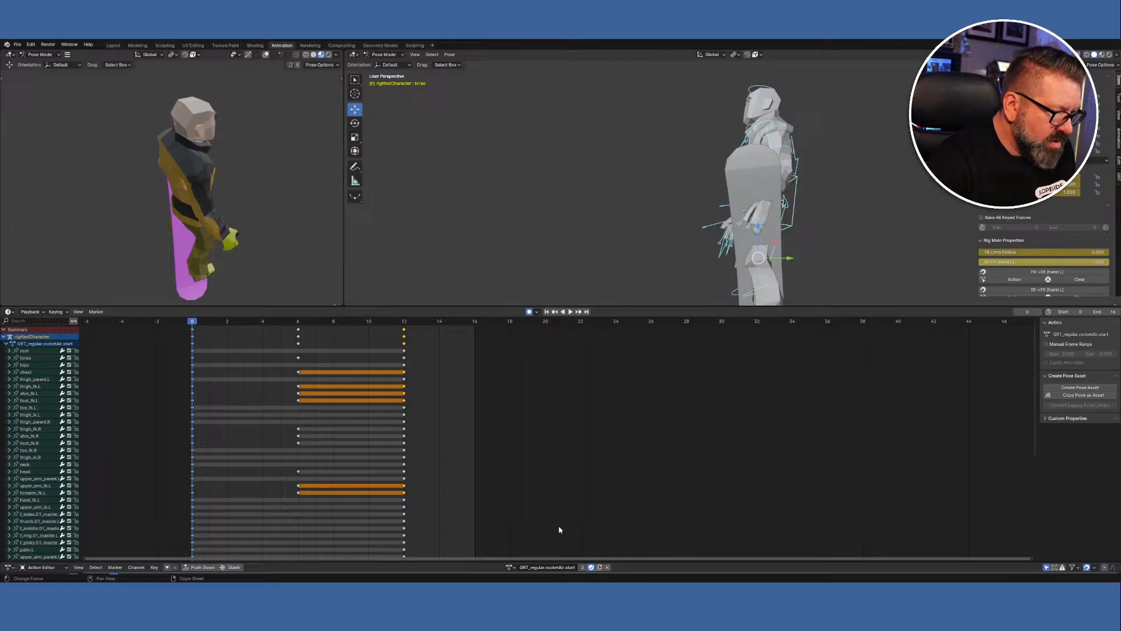
key("space")
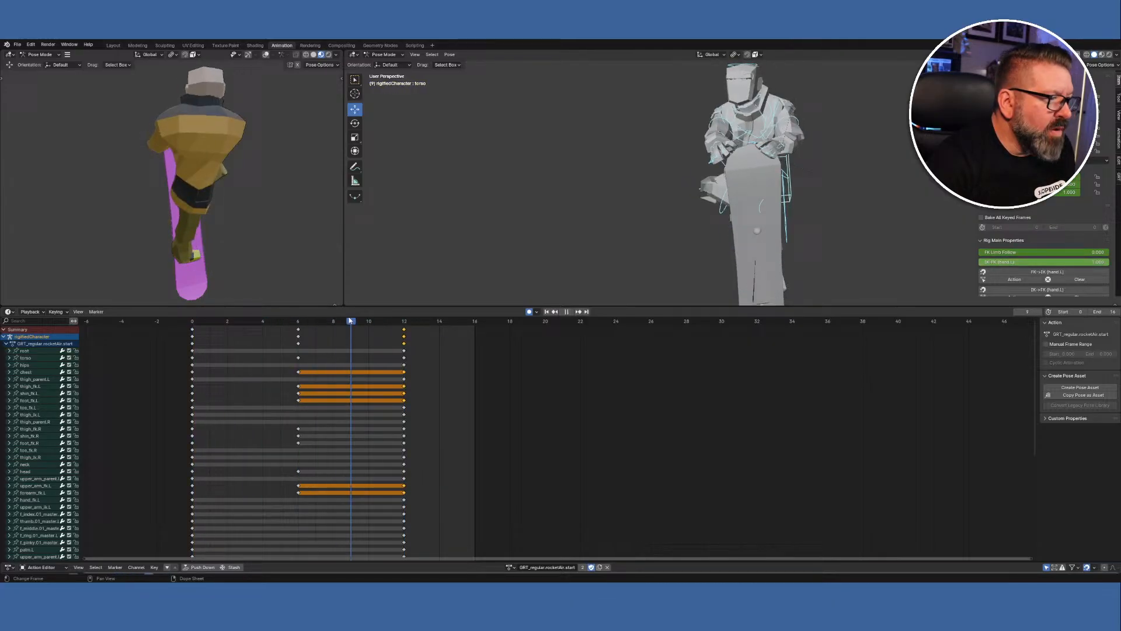
left_click_drag(381, 325, 199, 326)
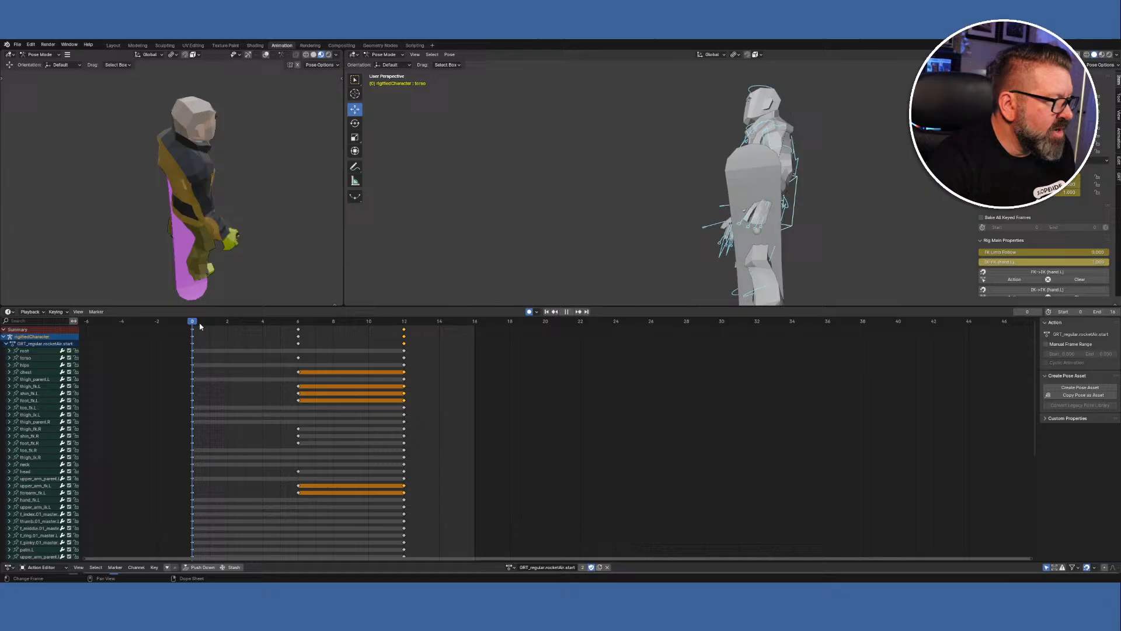
key("space")
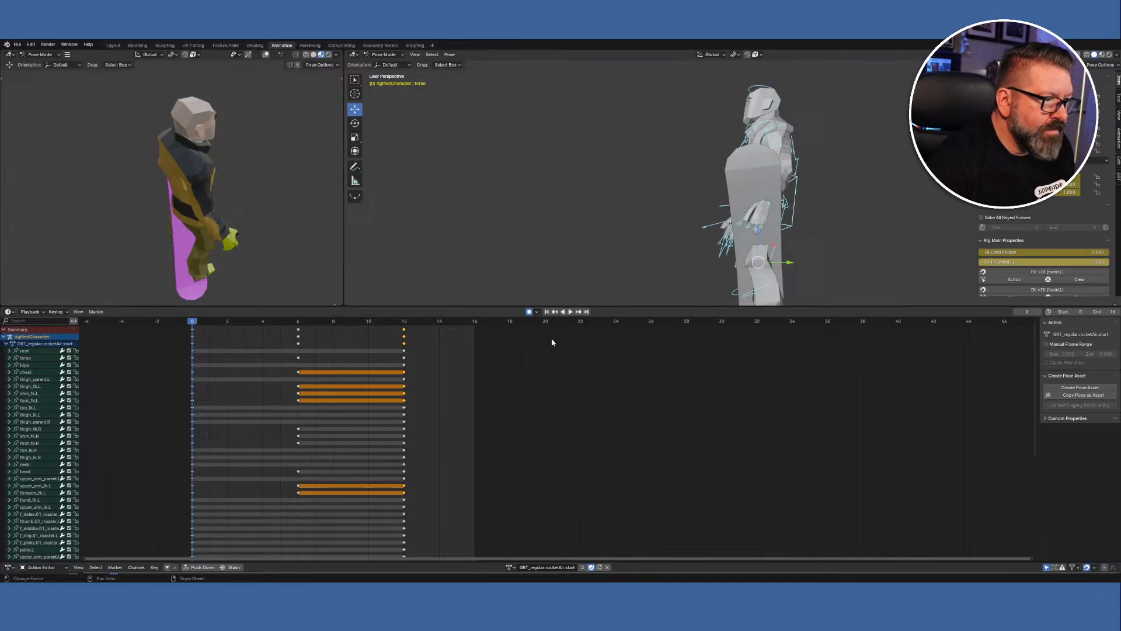
Turn off automatic keying and deselect all of the rig's bones.
left_click(530, 311)
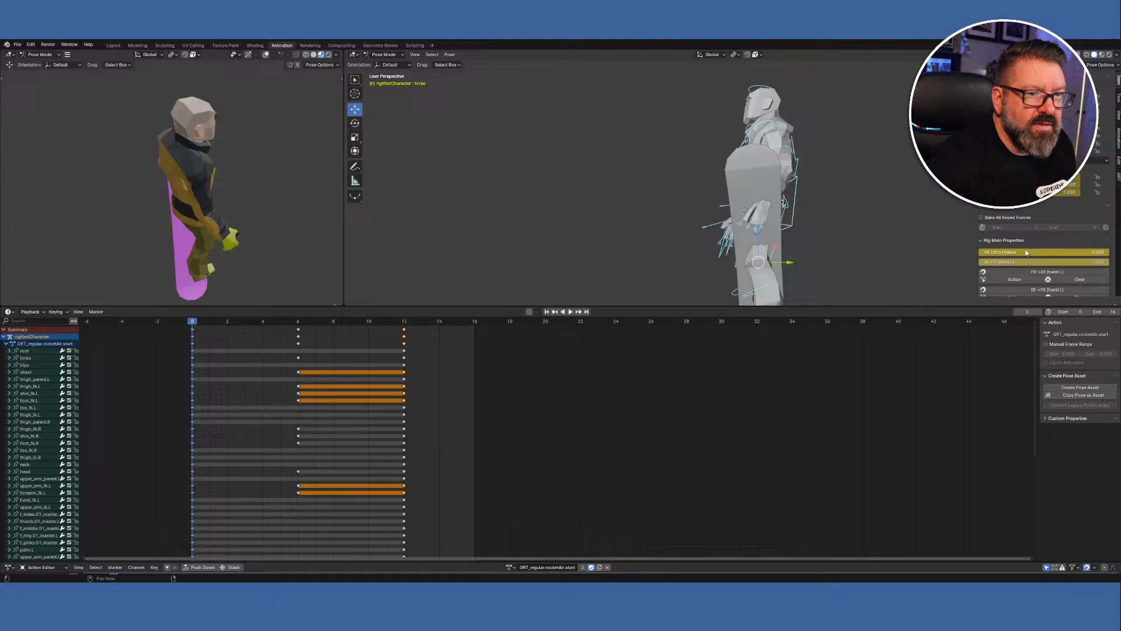
key("alt+a")
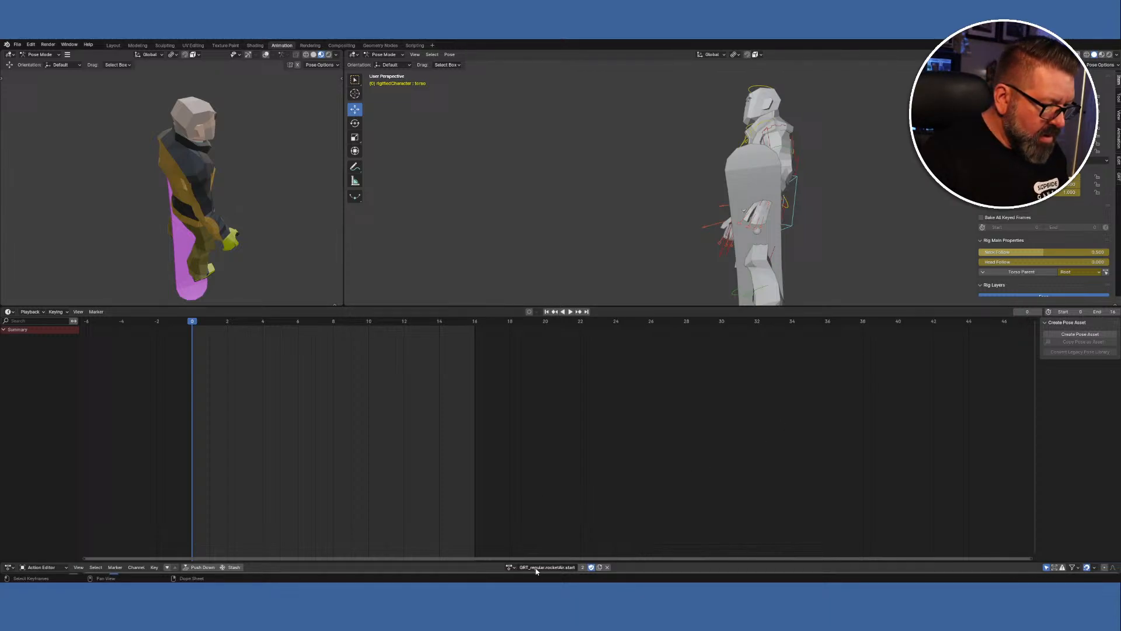
Duplicate the GRT_regular.rocketAir.start action as GRT_regular.rocketAir.hold and protect the copy with a fake user.
left_click(511, 567)
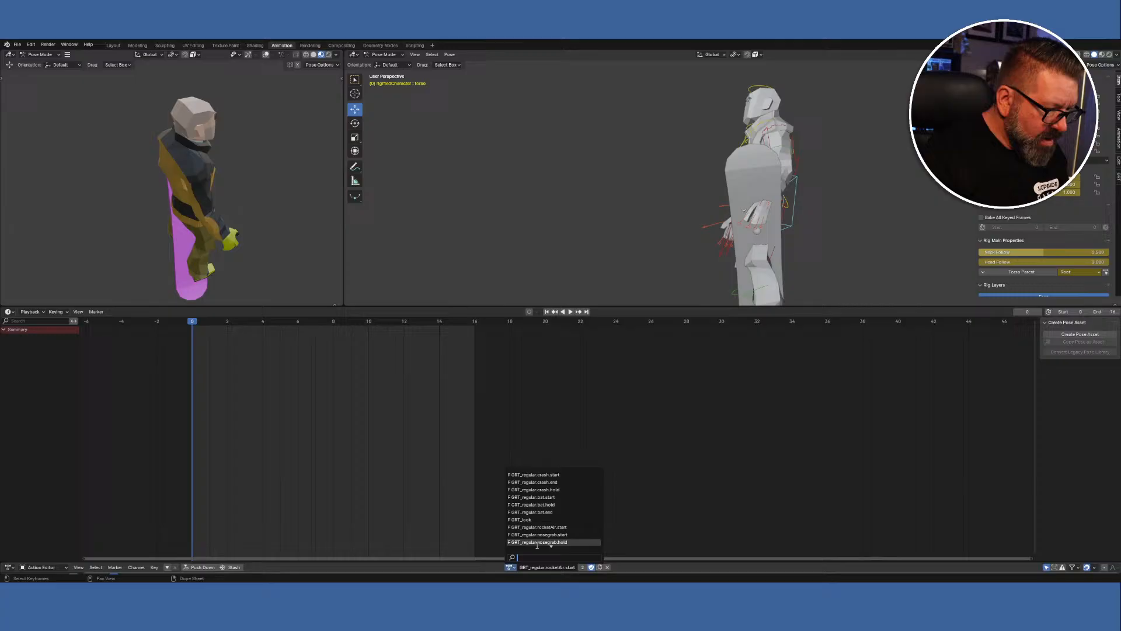
left_click(568, 527)
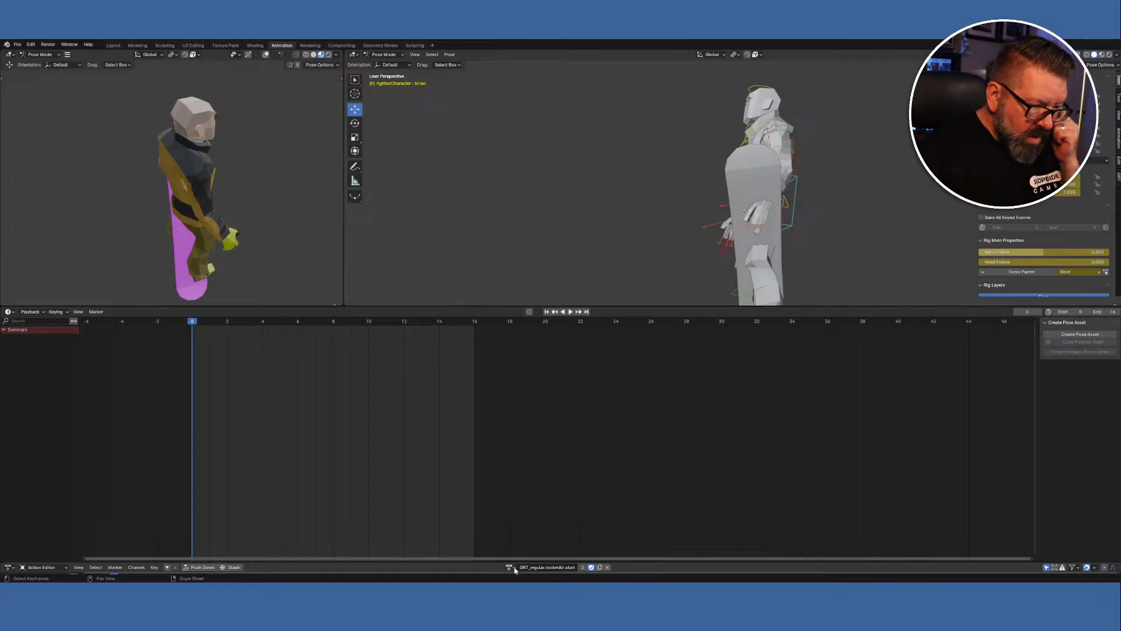
left_click(599, 567)
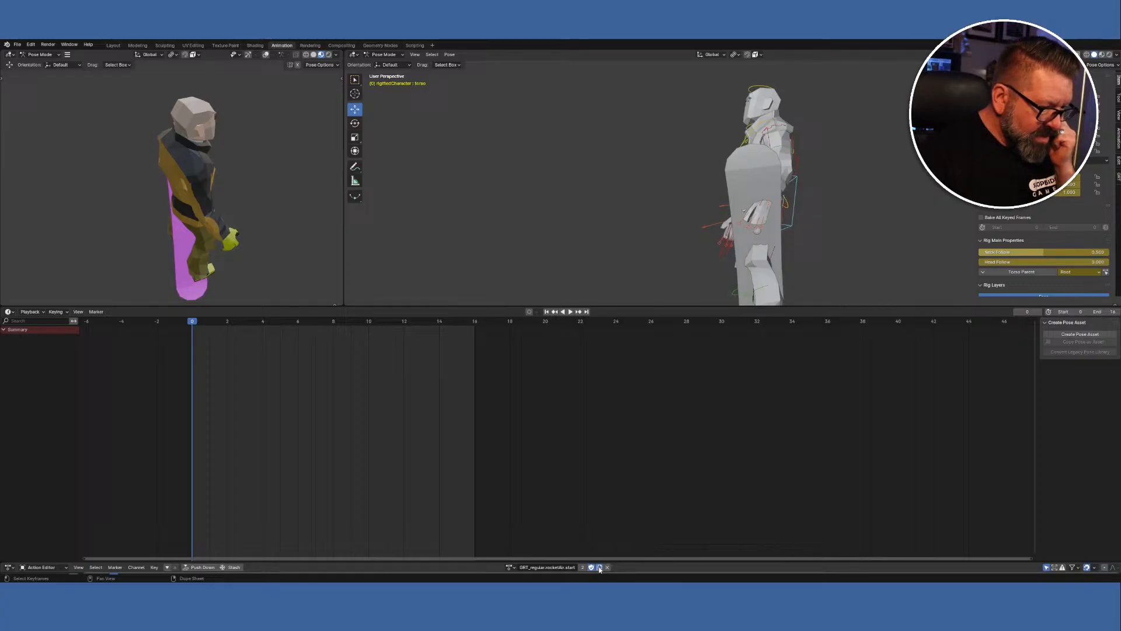
left_click(576, 567)
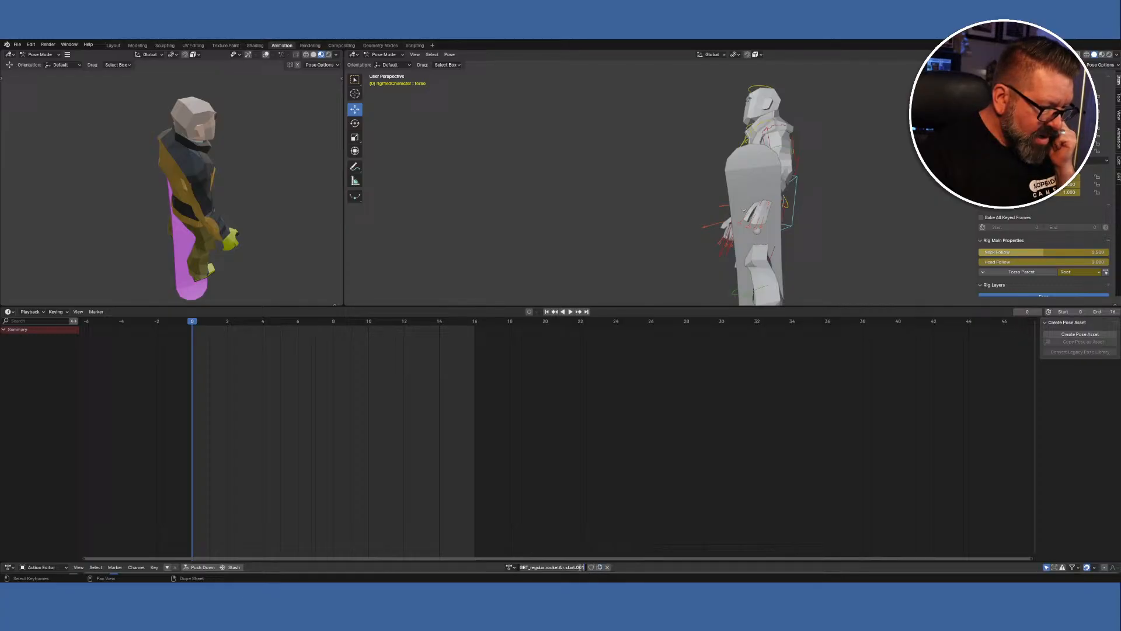
left_click_drag(584, 567, 569, 567)
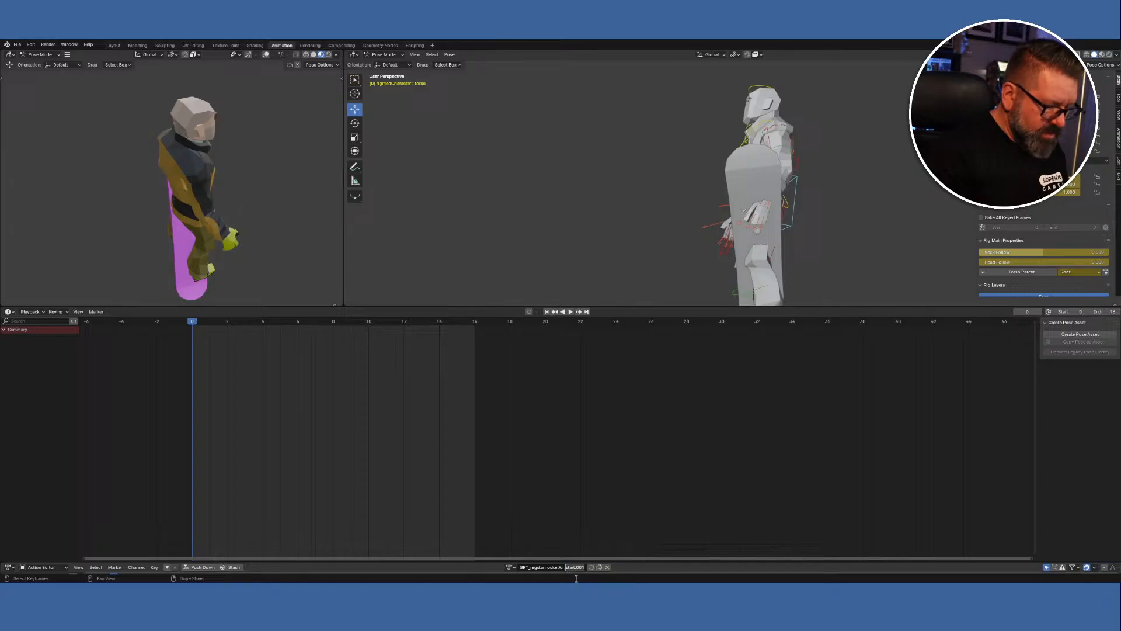
type("hol")
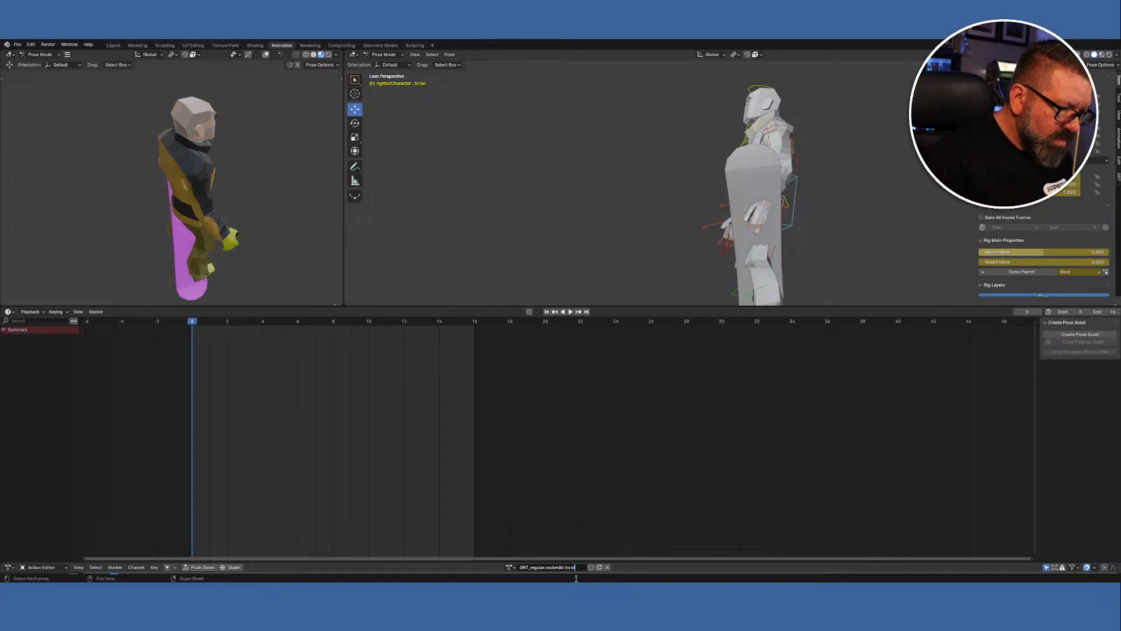
type("d")
key("Return")
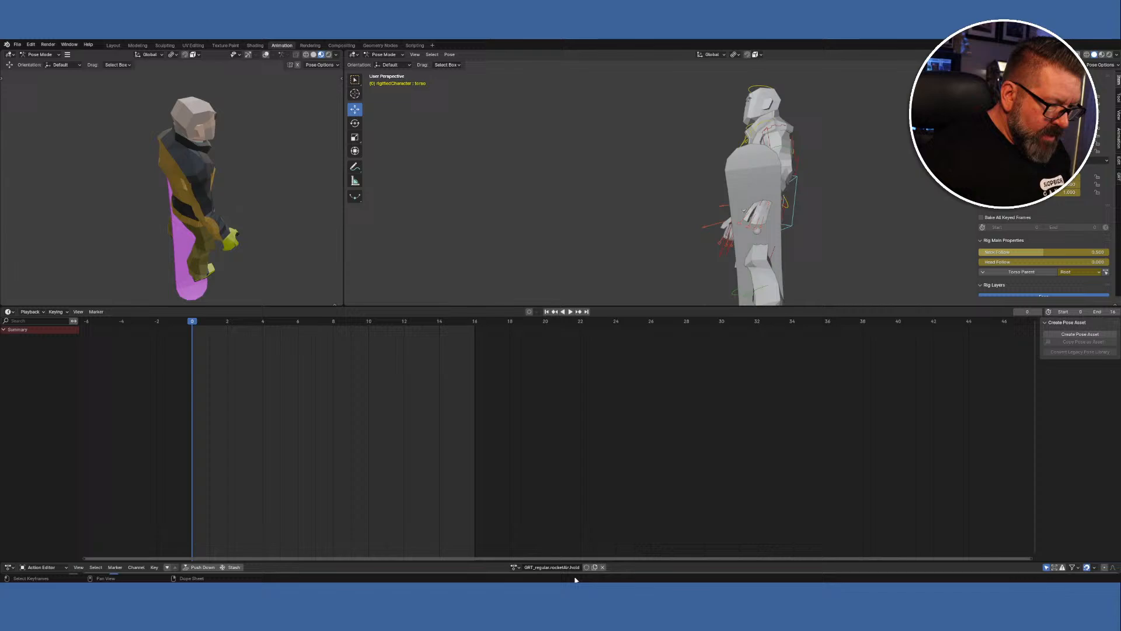
left_click(587, 567)
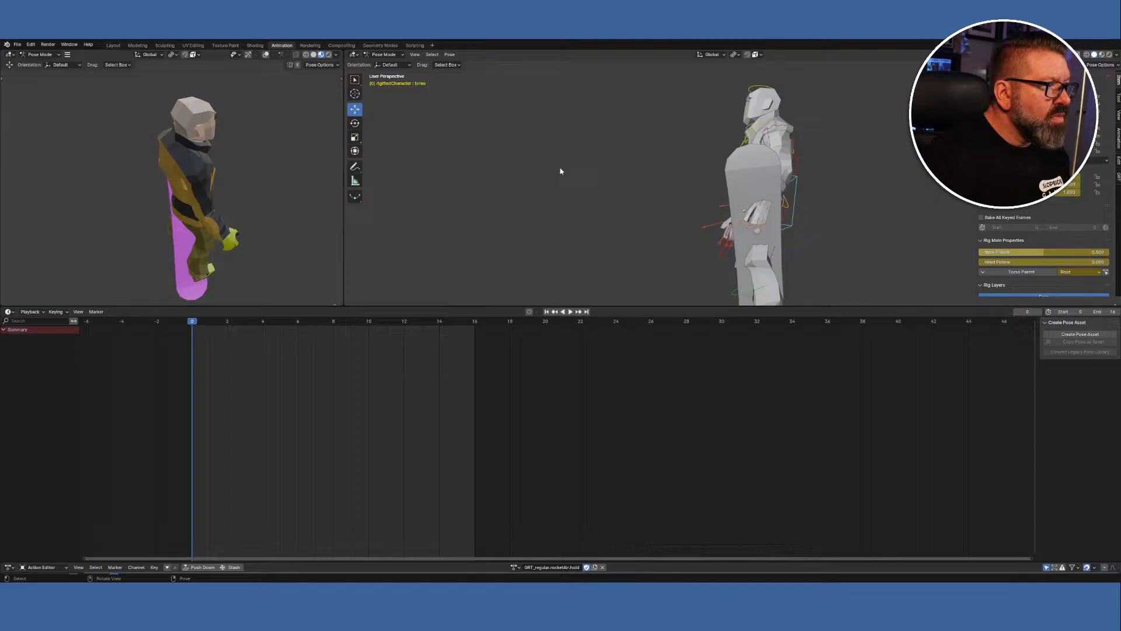
Select all bones and scrub GRT_regular.rocketAir.hold from frame 0 to 12 and back with the whole character in view.
left_click(402, 54)
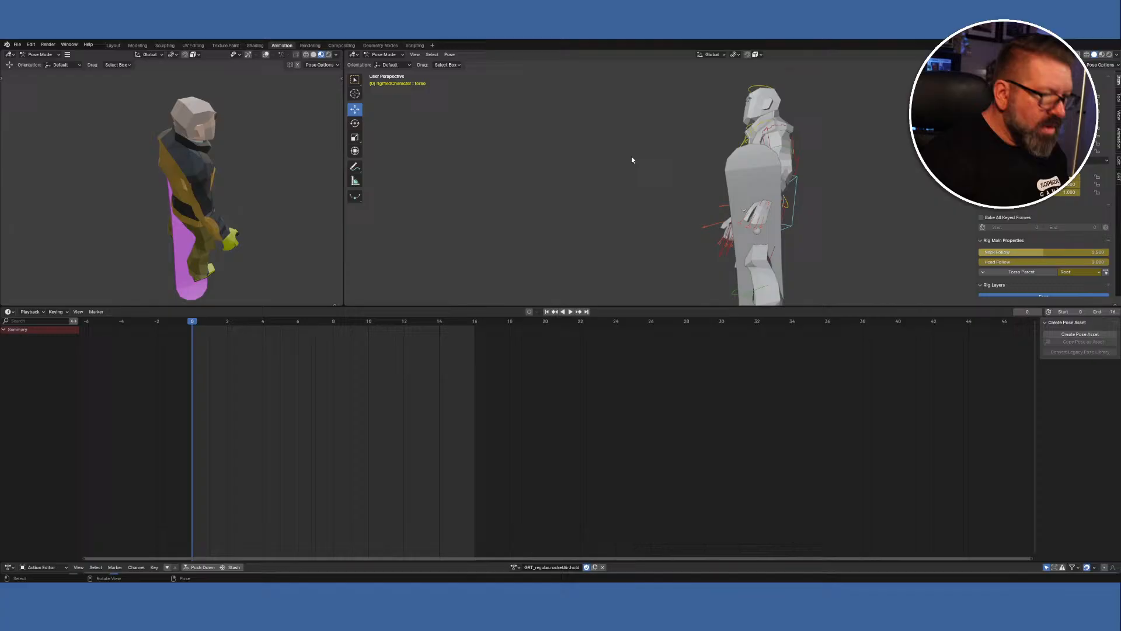
key("a")
middle_click_drag(588, 183, 670, 192)
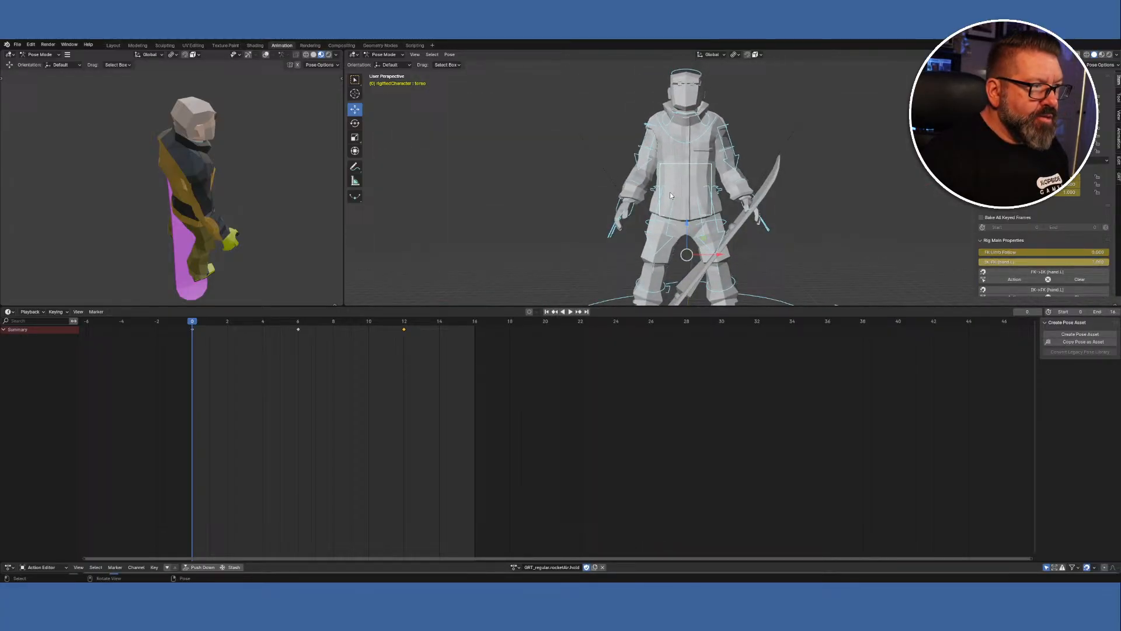
scroll(671, 195, "down", 4)
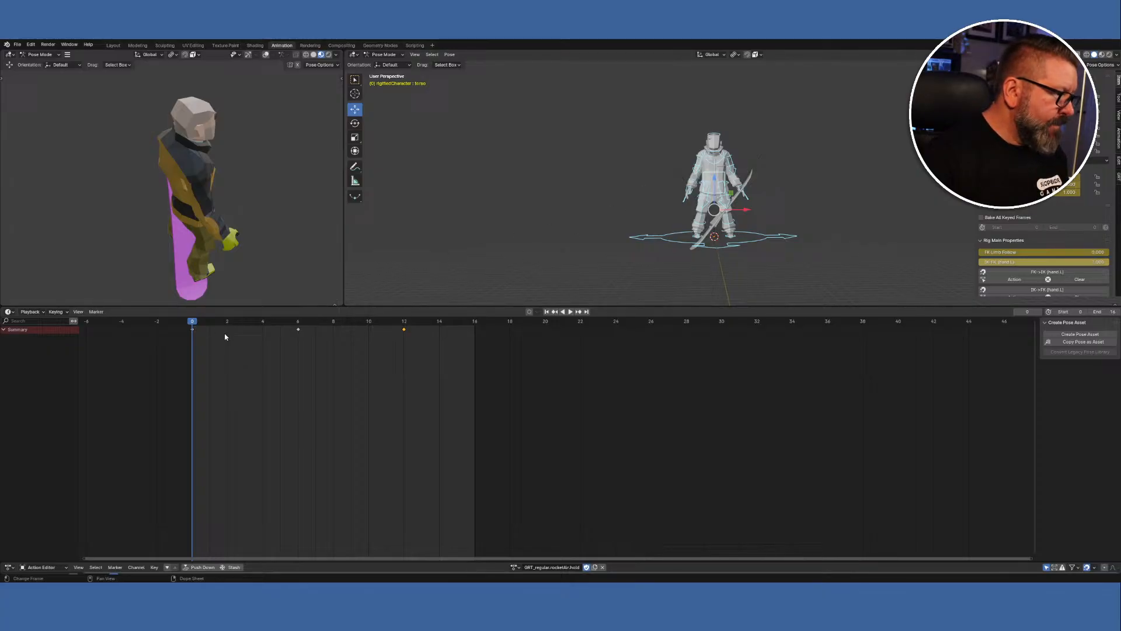
left_click_drag(191, 324, 407, 329)
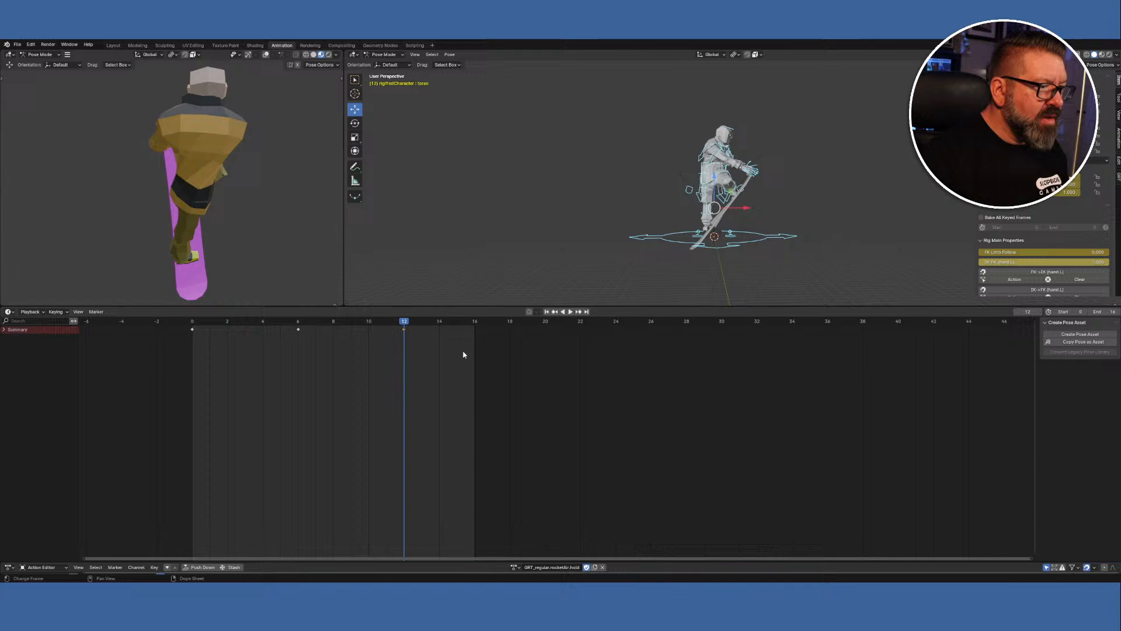
left_click_drag(404, 323, 194, 326)
Activate the selection tool, reselect all bones and play the hold action, returning to frame 0.
left_click(538, 172)
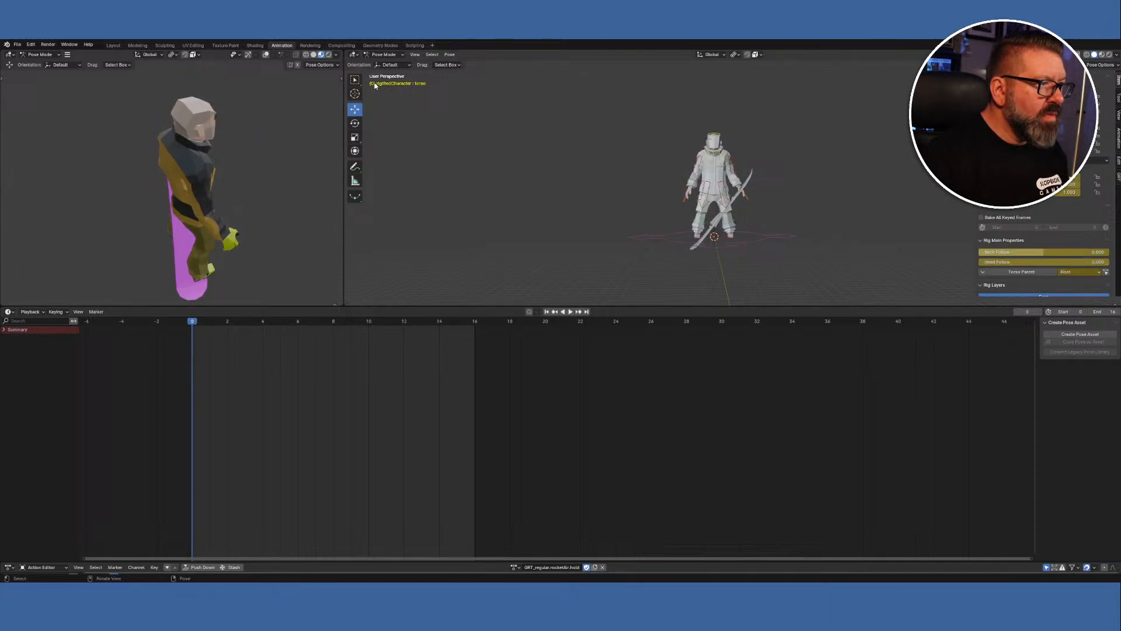
left_click(356, 81)
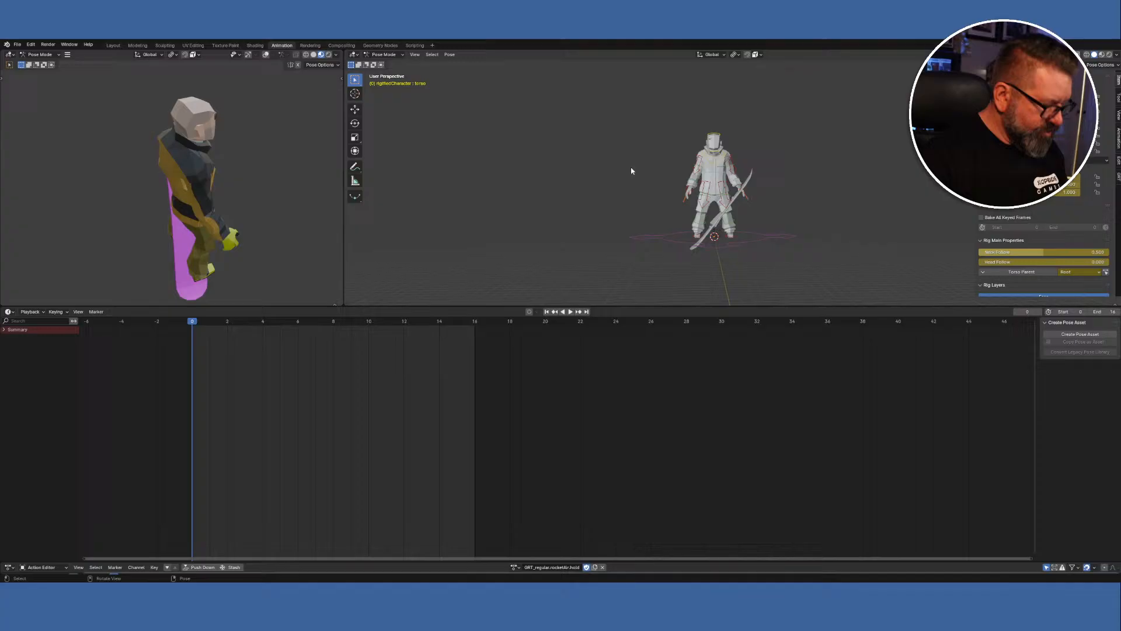
key("a")
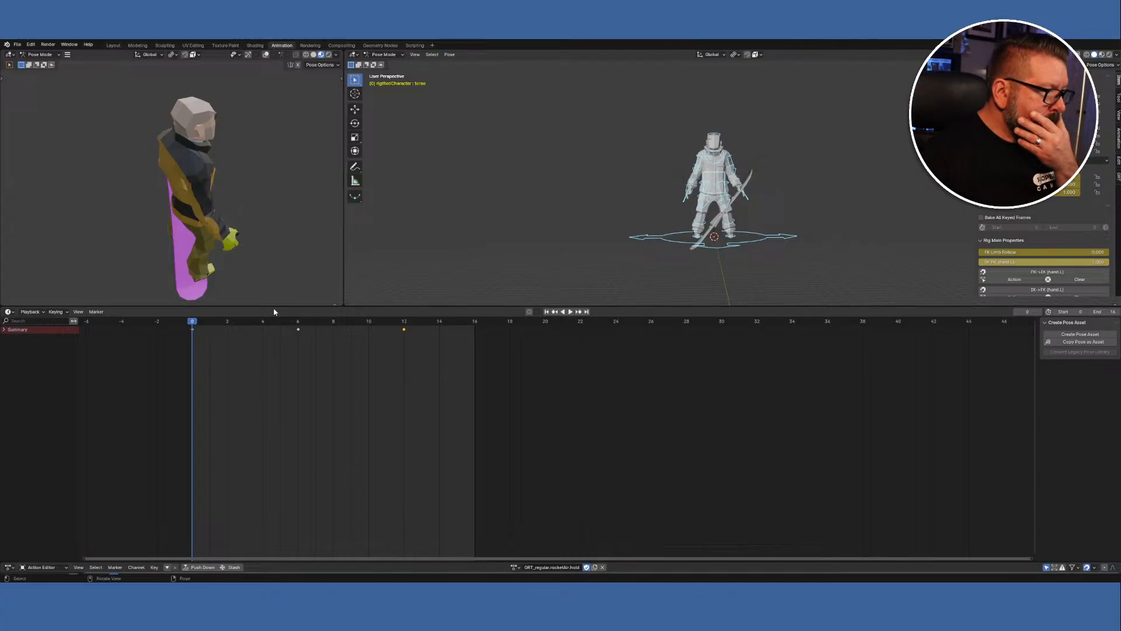
key("space")
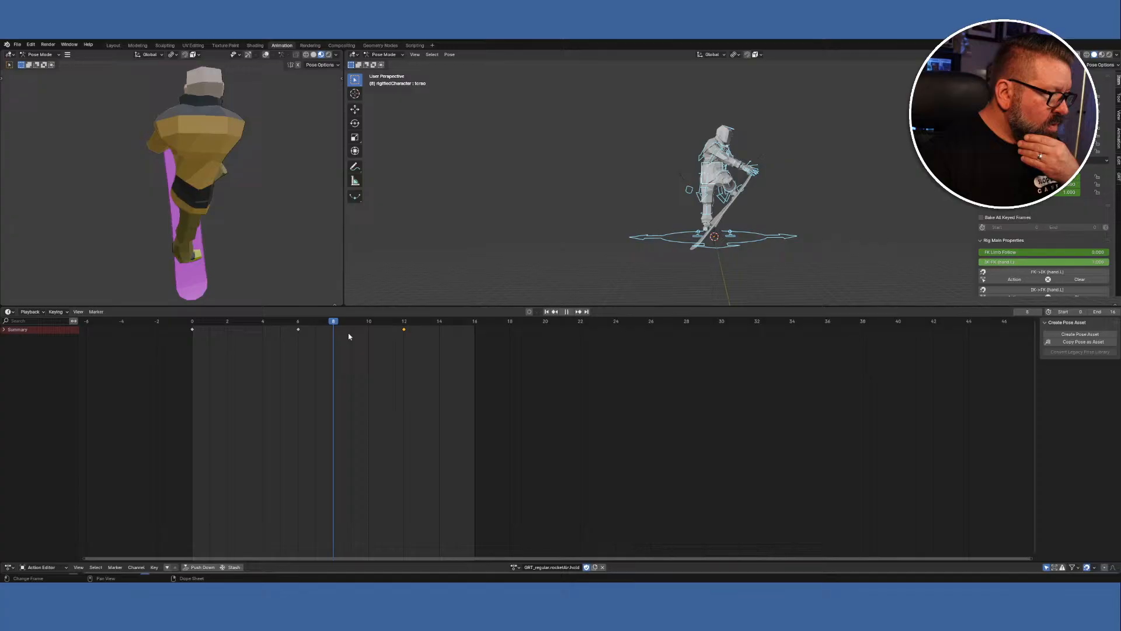
left_click_drag(315, 333, 194, 331)
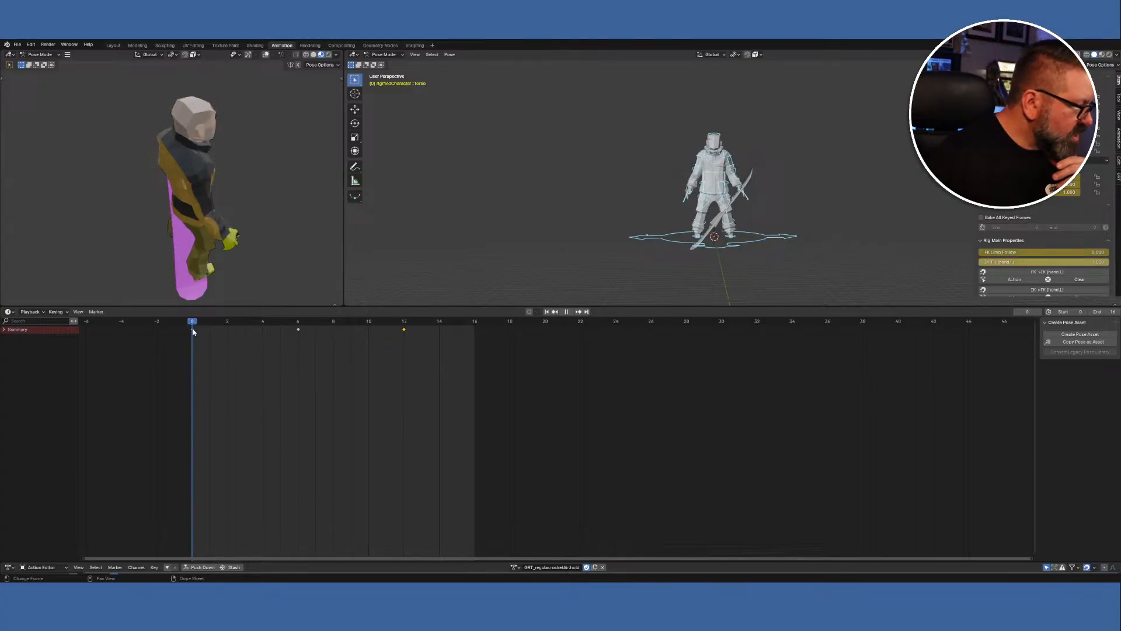
Expand the keyframe summary, show the channels of all bones and check the grab pose at frame 12.
left_click(4, 330)
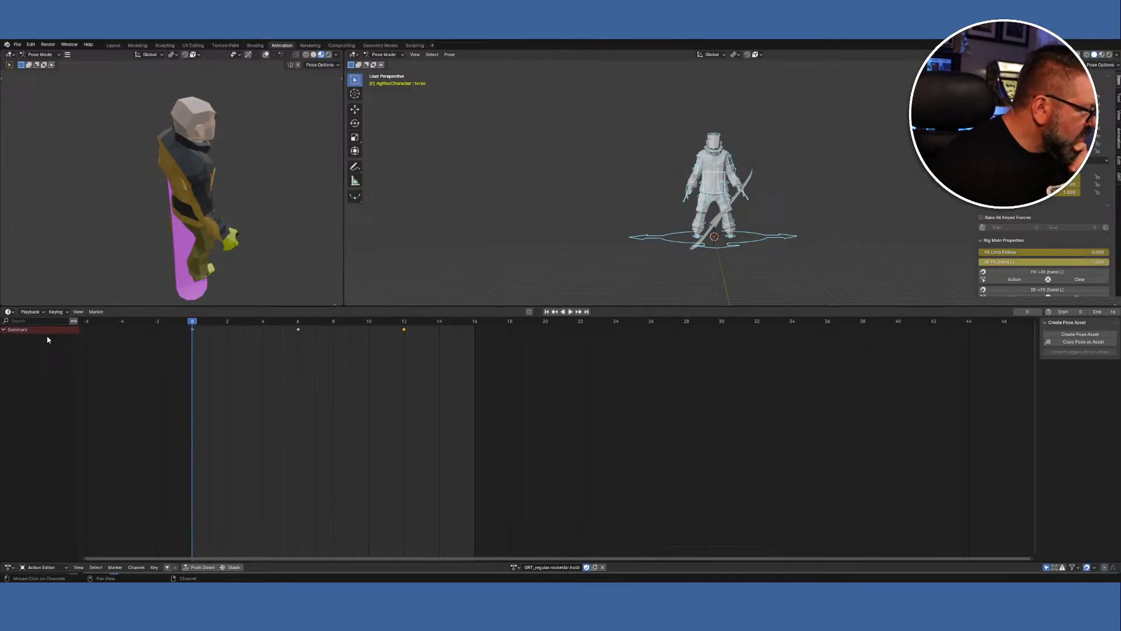
mouse_move(194, 321)
left_mouse_down()
mouse_move(282, 322)
mouse_move(193, 324)
left_mouse_up()
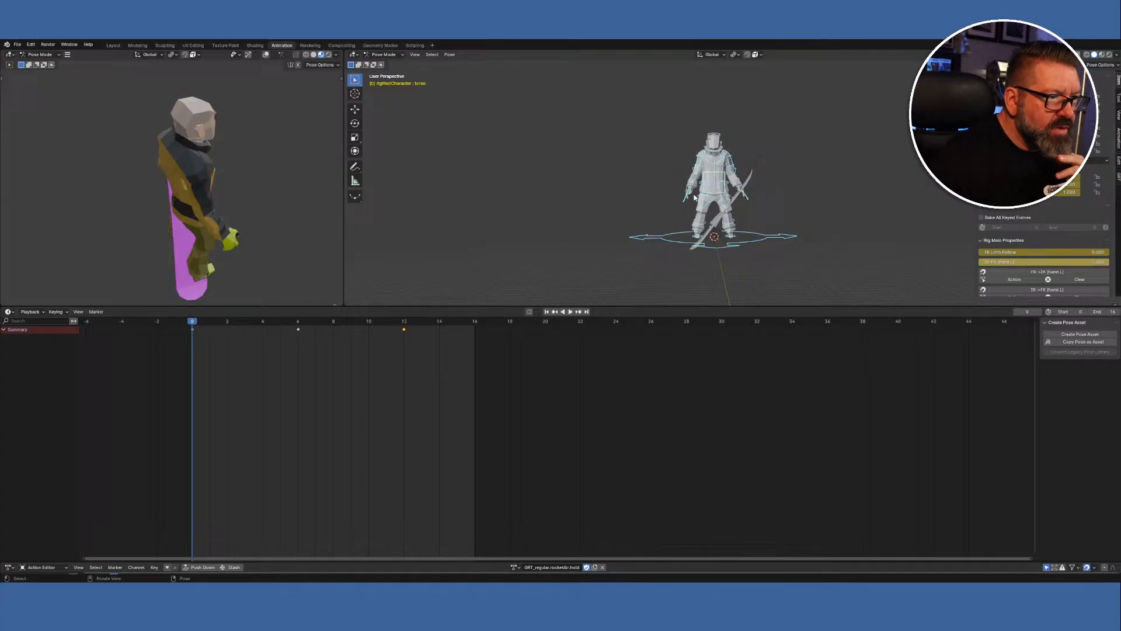
left_click(696, 224)
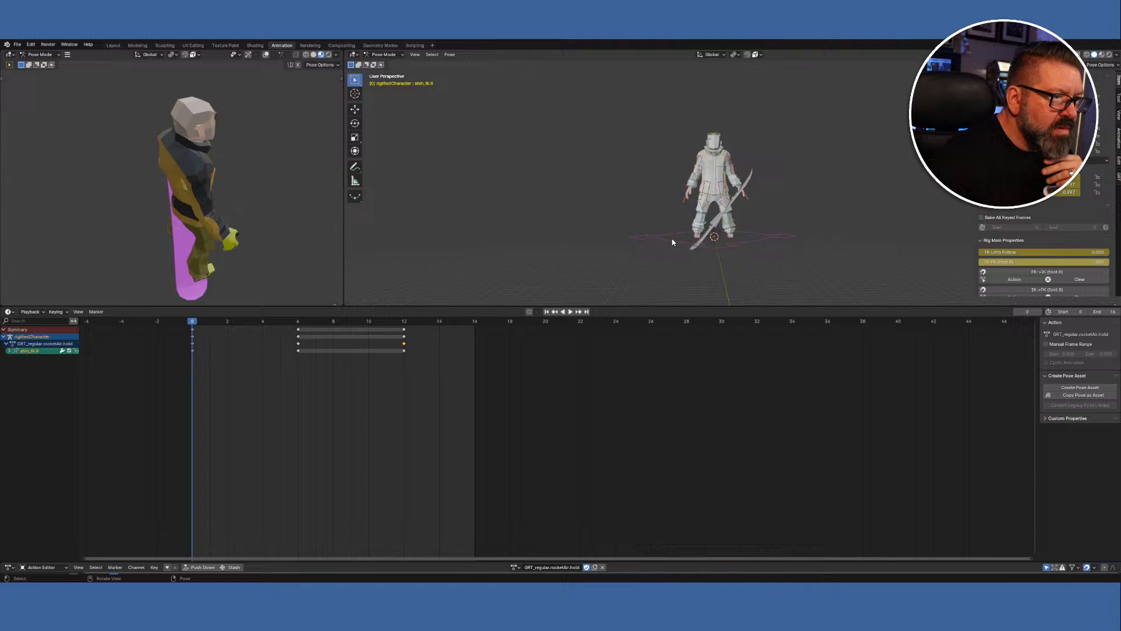
key("a")
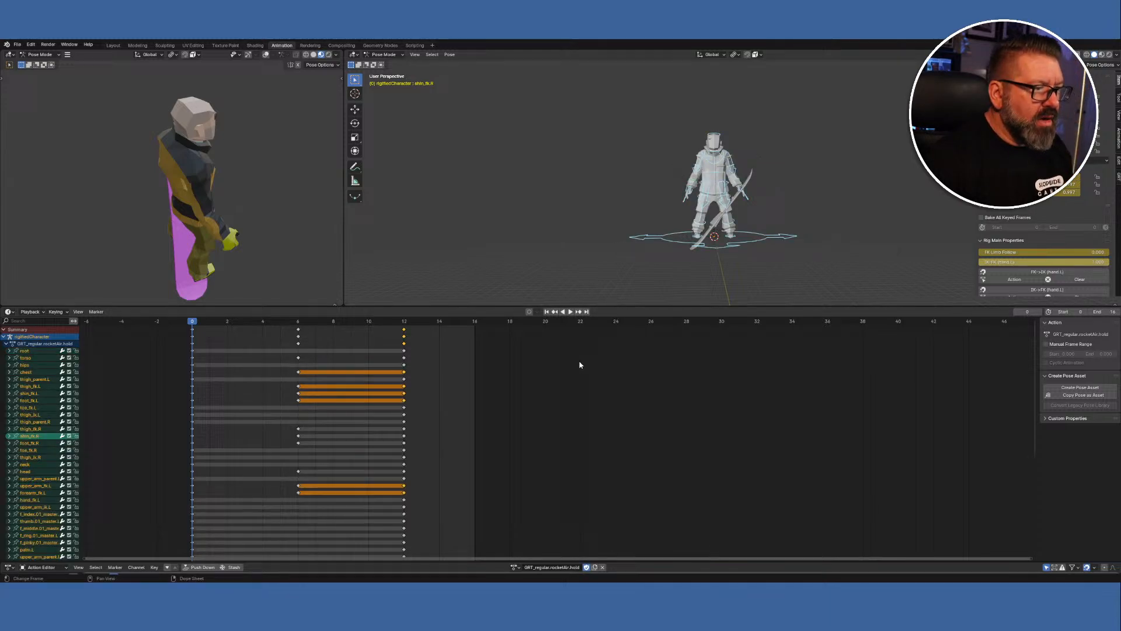
left_click_drag(192, 324, 398, 329)
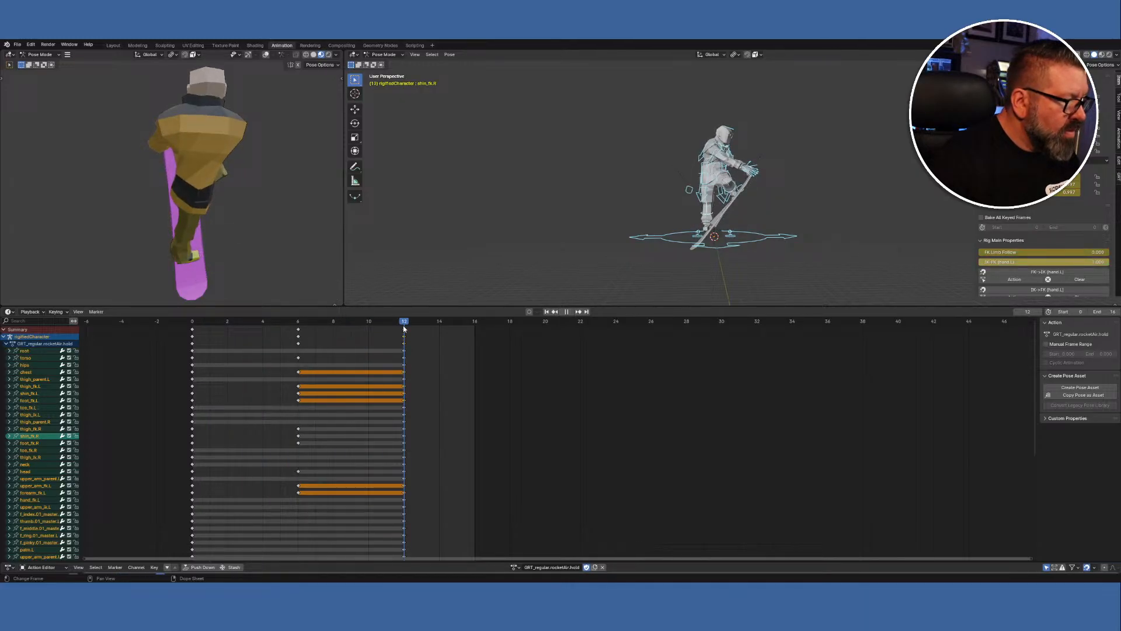
left_click_drag(403, 329, 404, 329)
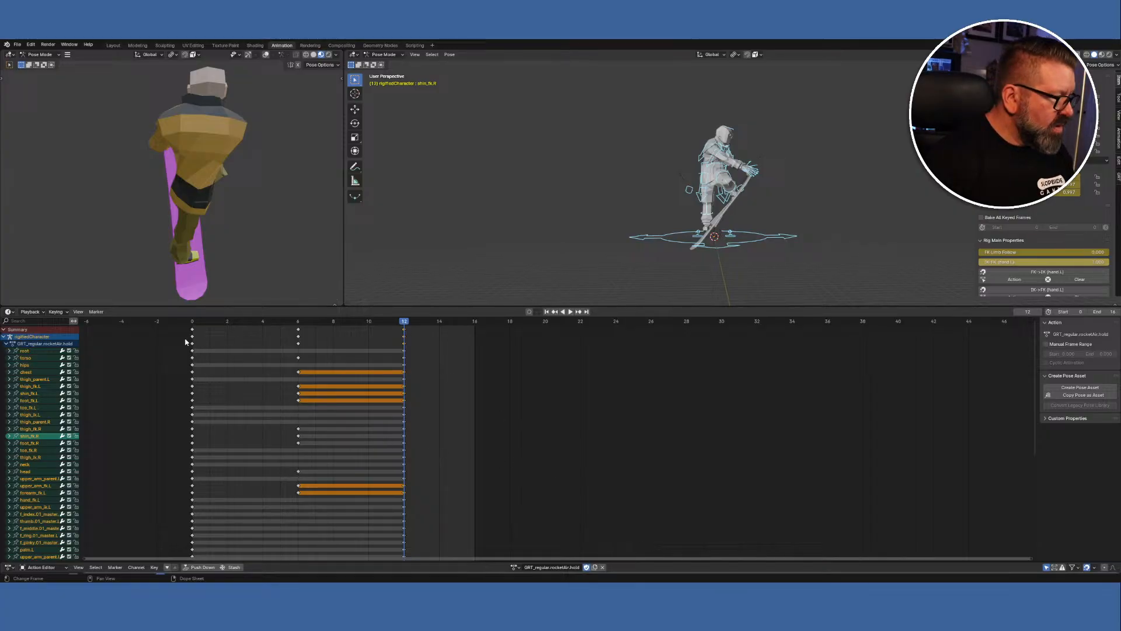
Collapse the action's channels and delete the keyframes at frames 0 and 6, leaving only the grab pose at frame 12.
left_click(6, 344)
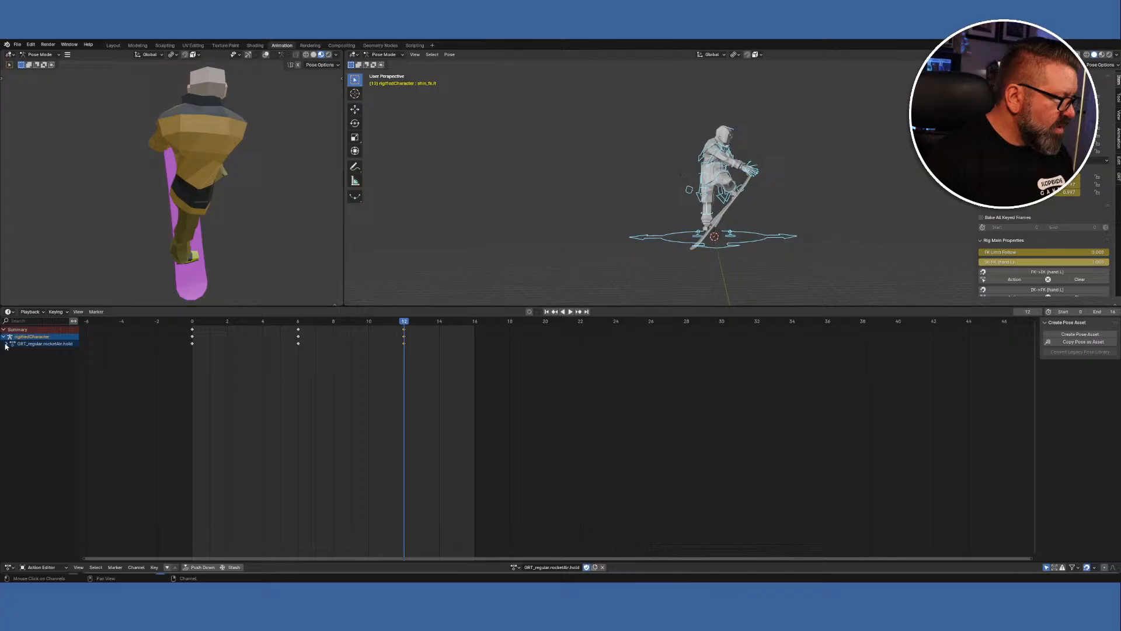
key("space")
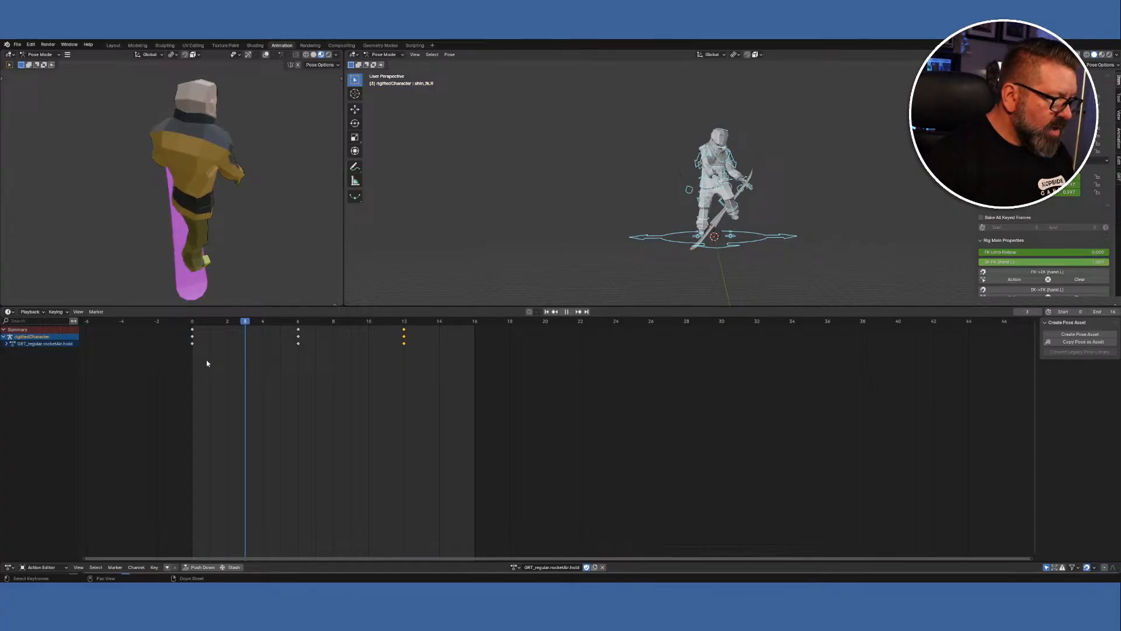
key("Escape")
left_click(187, 404)
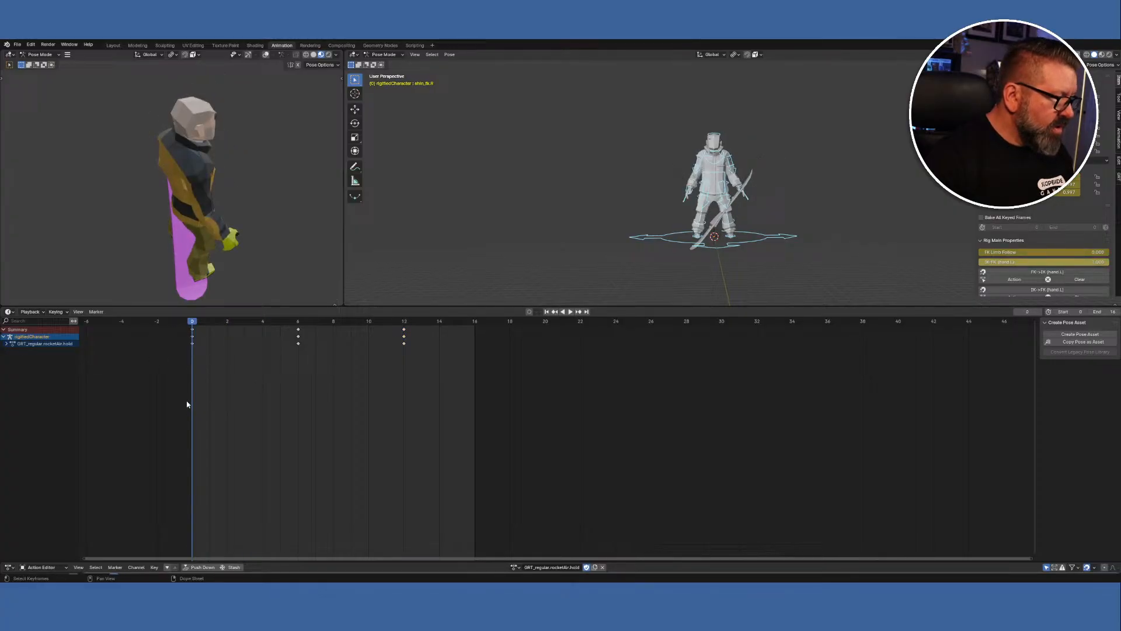
left_click_drag(165, 399, 394, 324)
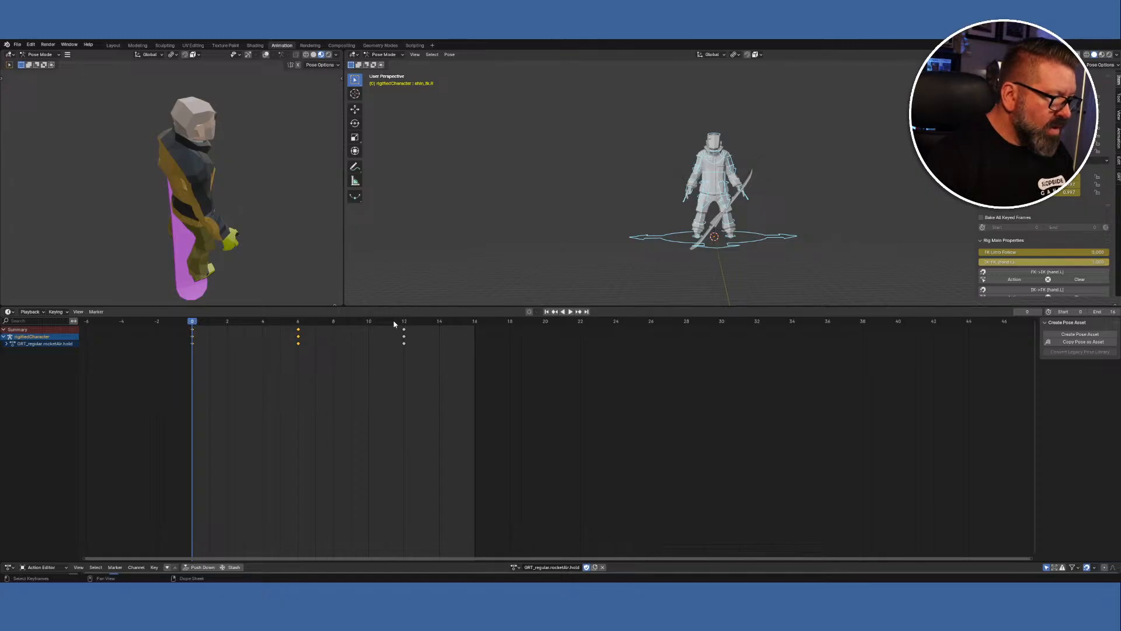
key("Delete")
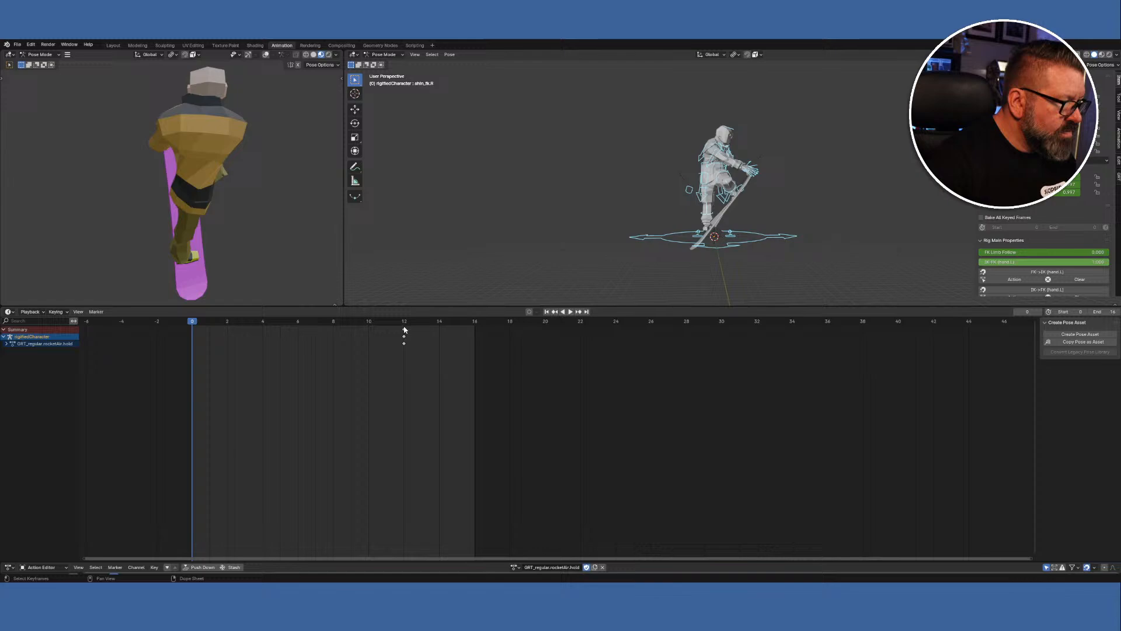
Move the grab pose keyframes from frame 12 to frame 1.
left_click(405, 325)
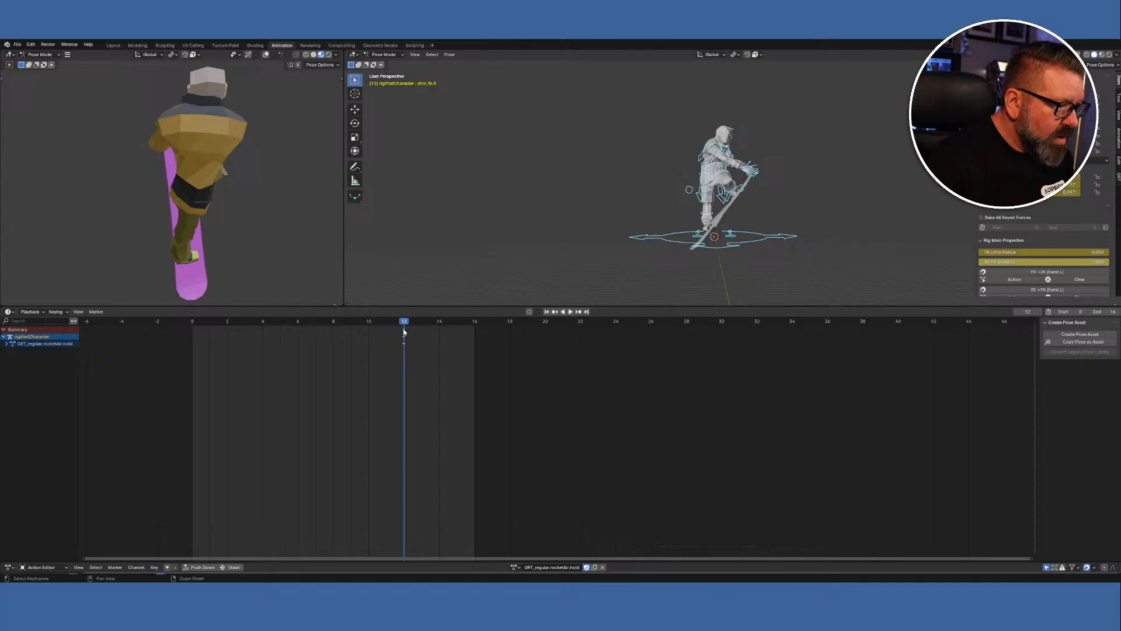
key("g")
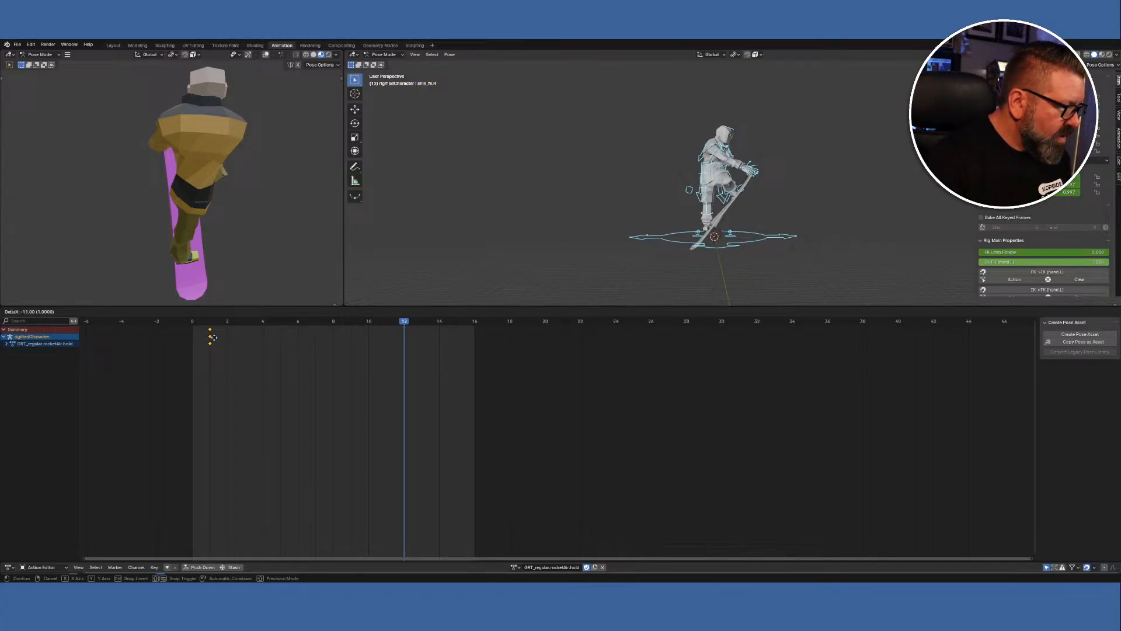
left_click(214, 338)
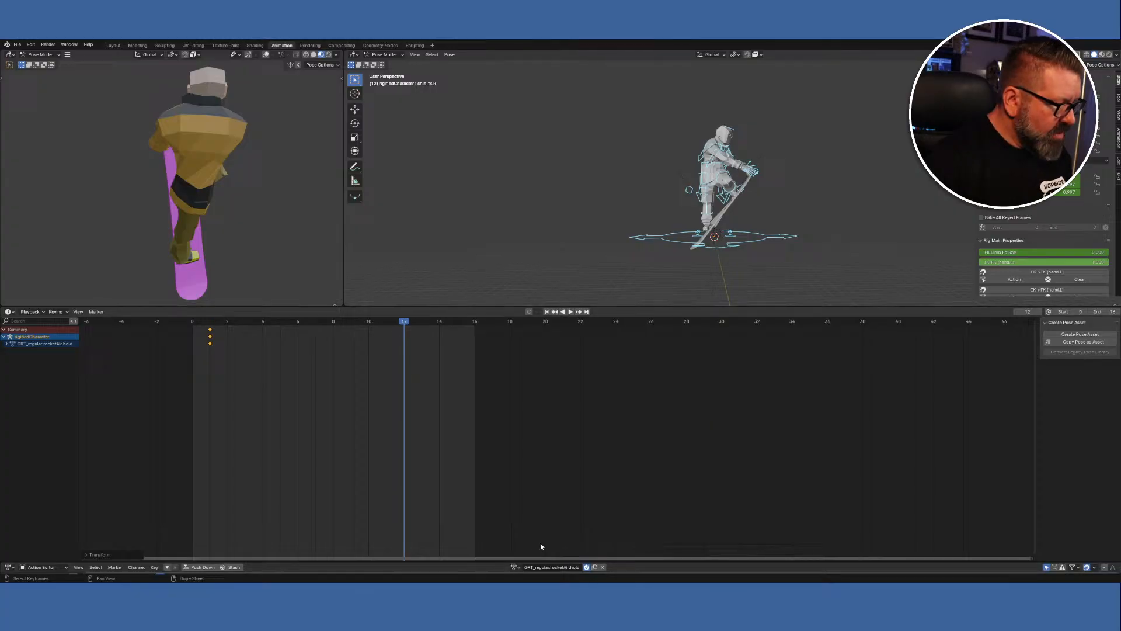
Load the older GRT_regular.rocketAir.hold2 action as a reference and check its keyframes at frames 1 and 2.
left_click(514, 567)
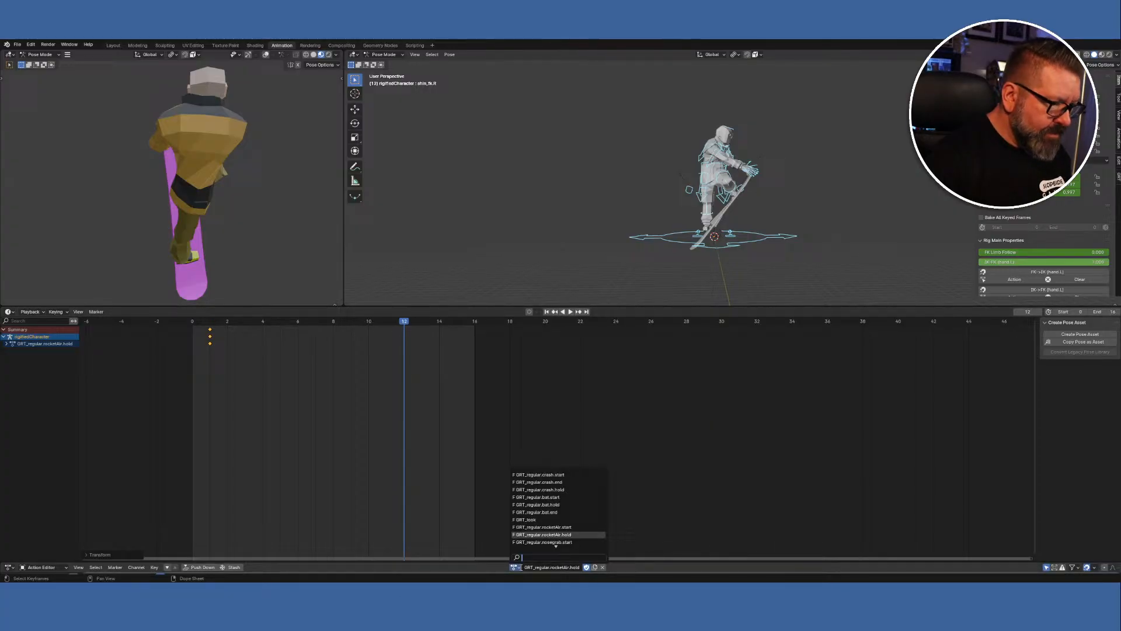
scroll(547, 549, "down", 4)
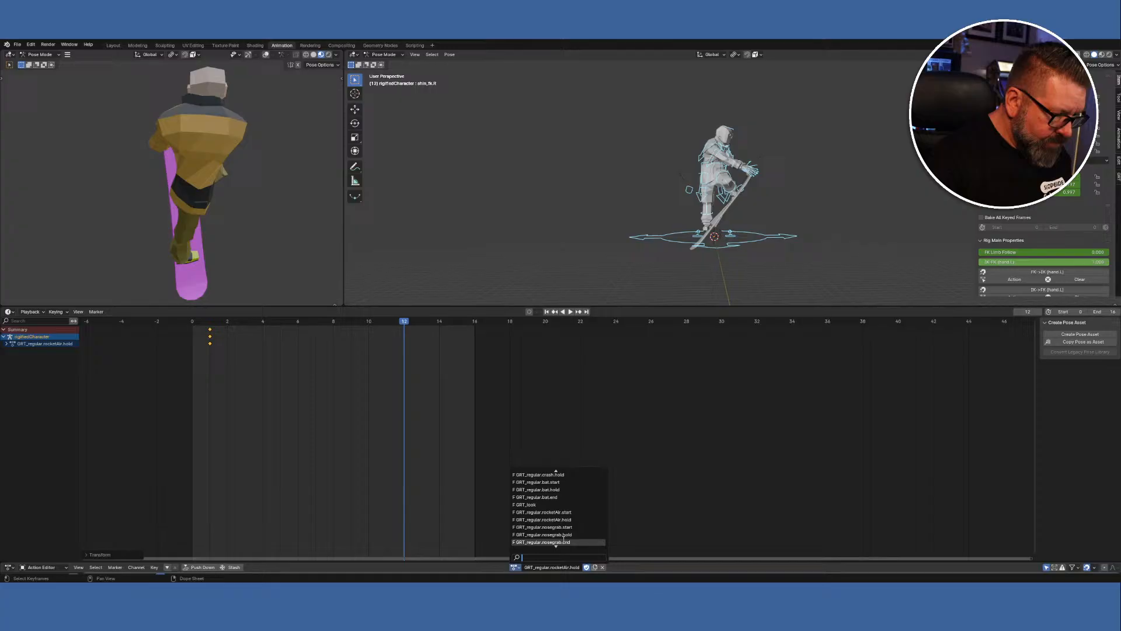
scroll(563, 542, "down", 12)
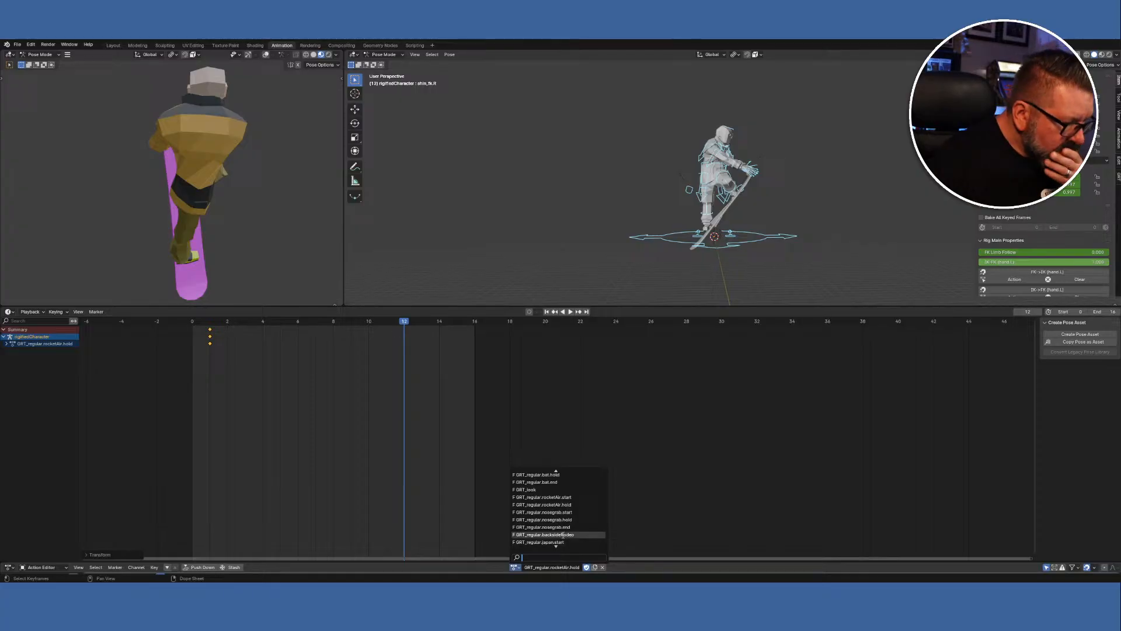
scroll(563, 533, "down", 15)
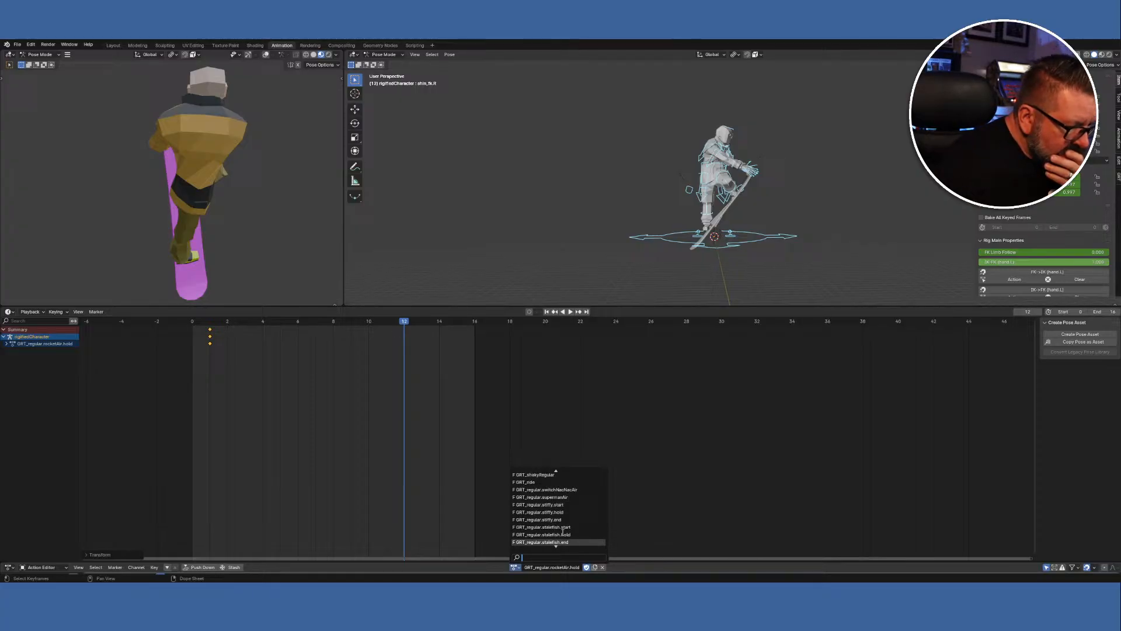
scroll(563, 531, "down", 15)
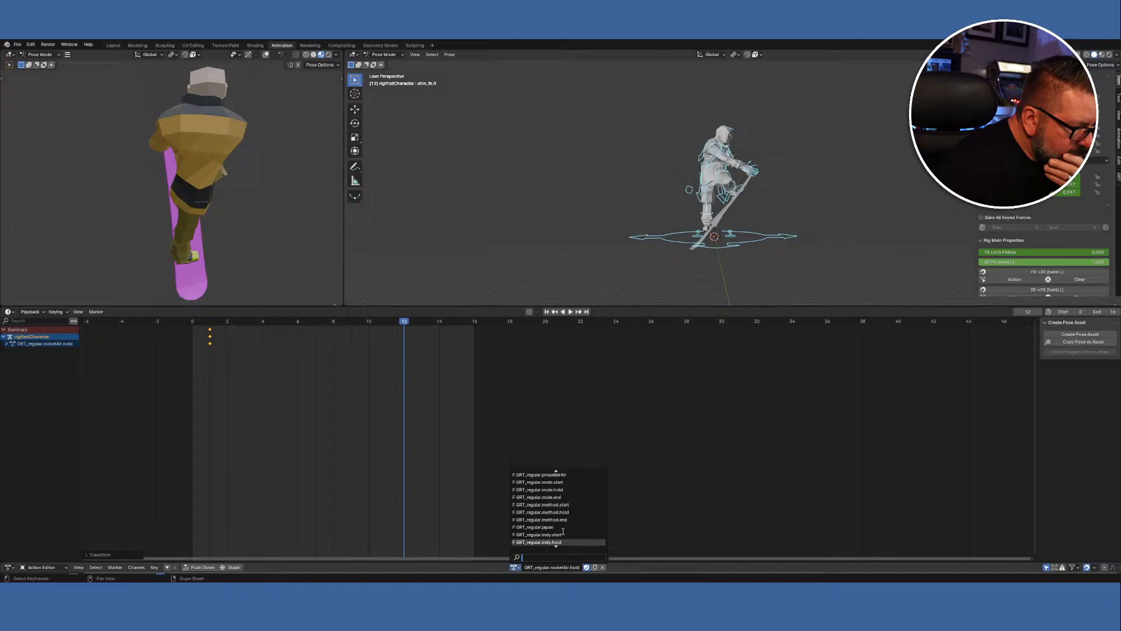
scroll(563, 532, "down", 15)
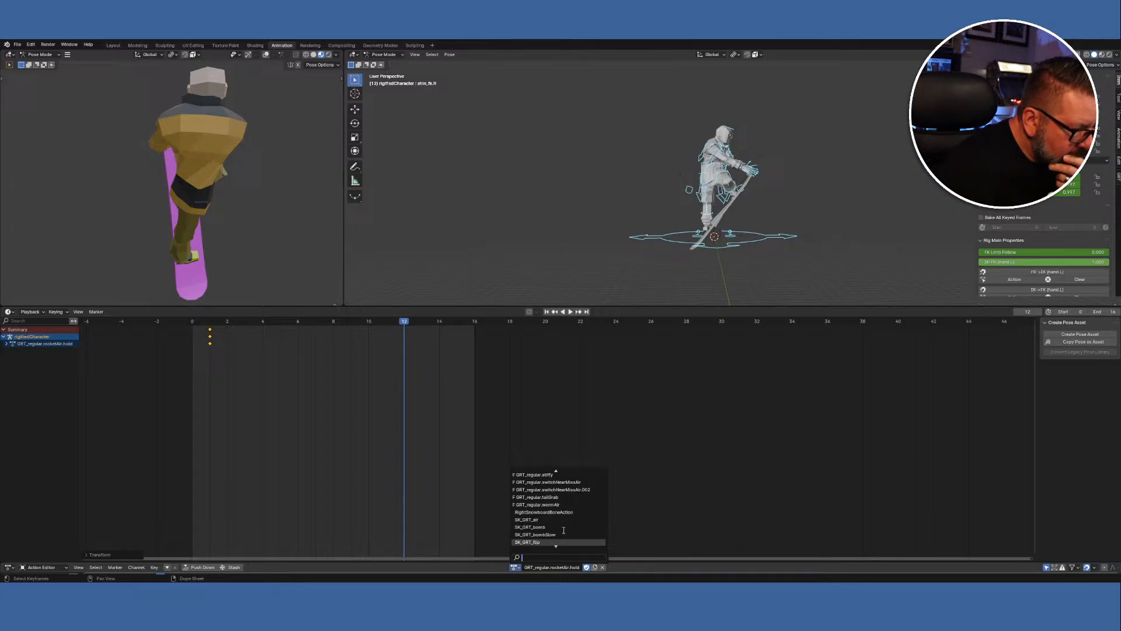
scroll(564, 530, "down", 15)
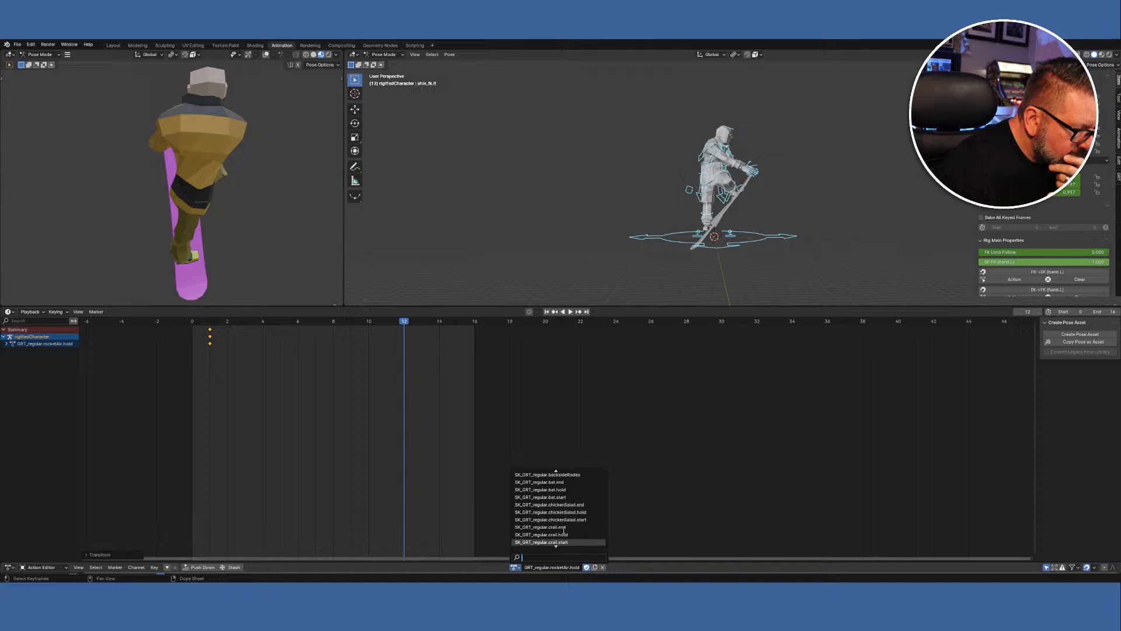
scroll(563, 530, "down", 12)
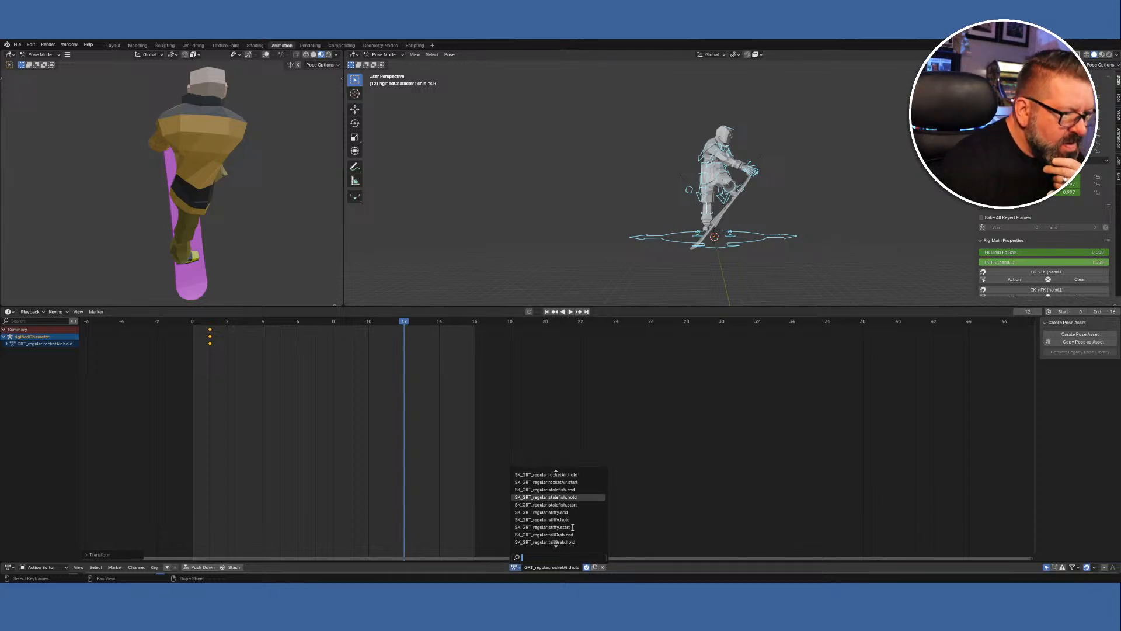
scroll(572, 522, "up", 6)
scroll(575, 519, "up", 15)
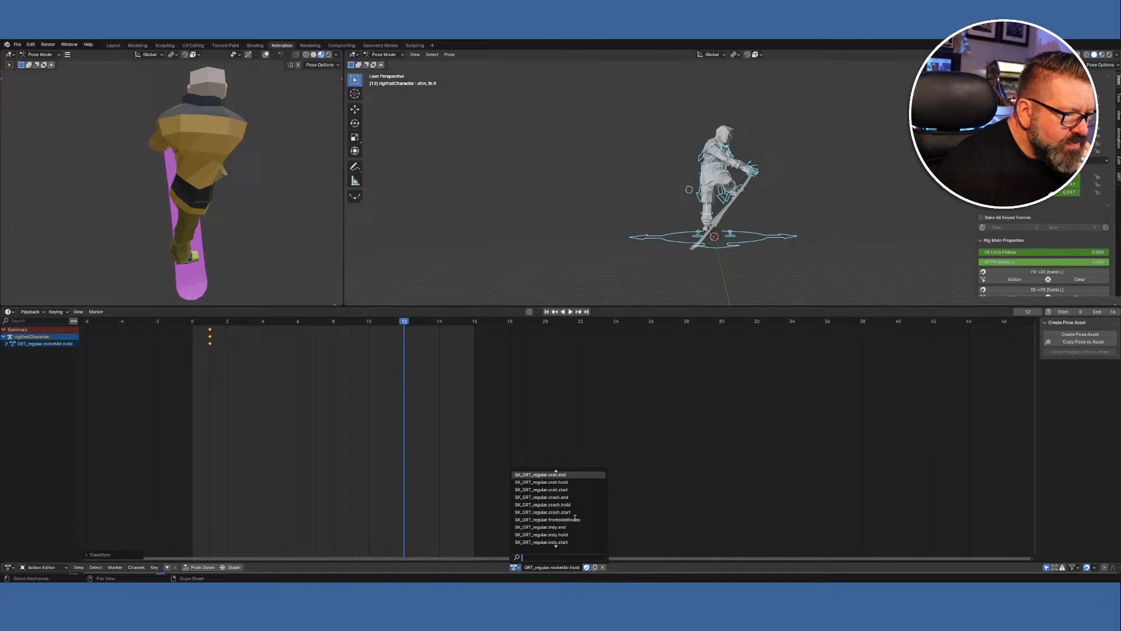
scroll(575, 517, "up", 12)
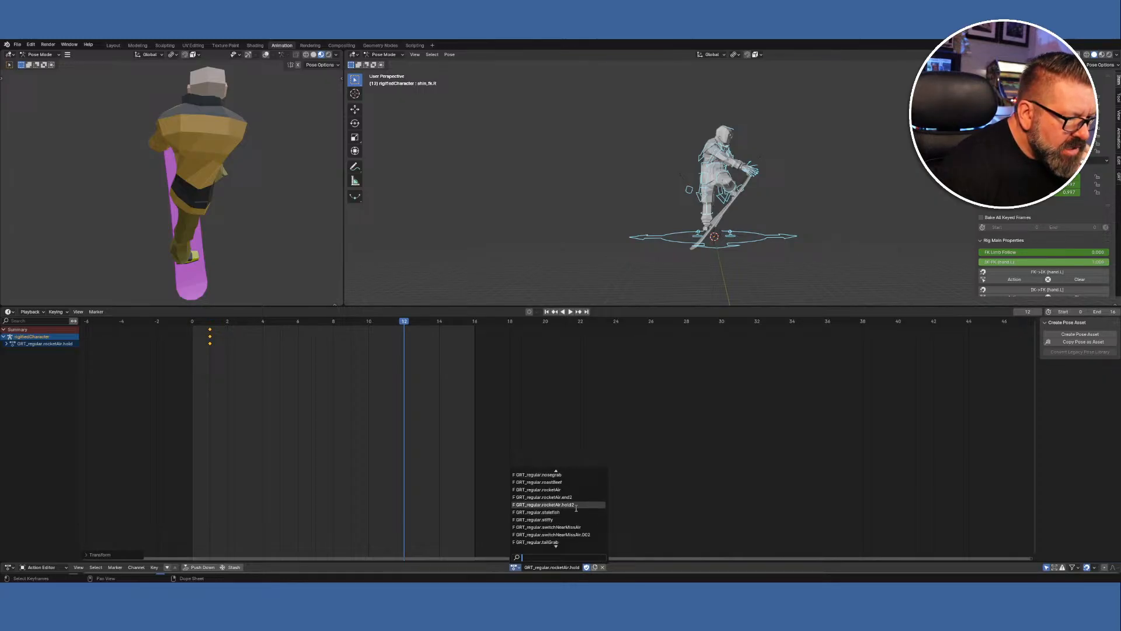
left_click(576, 511)
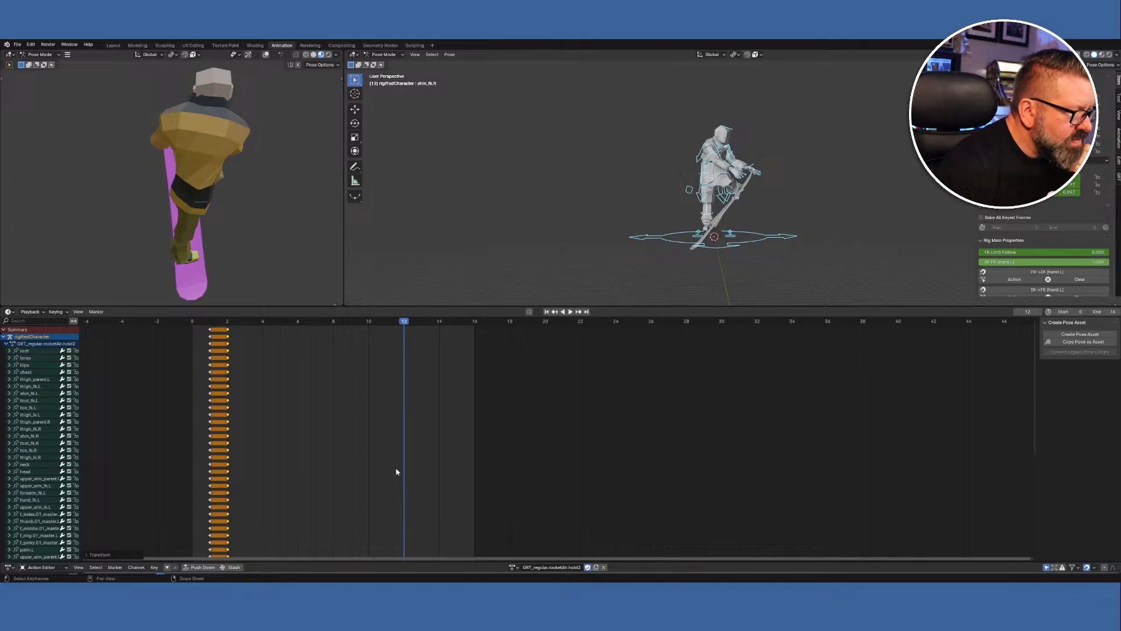
left_click(210, 323)
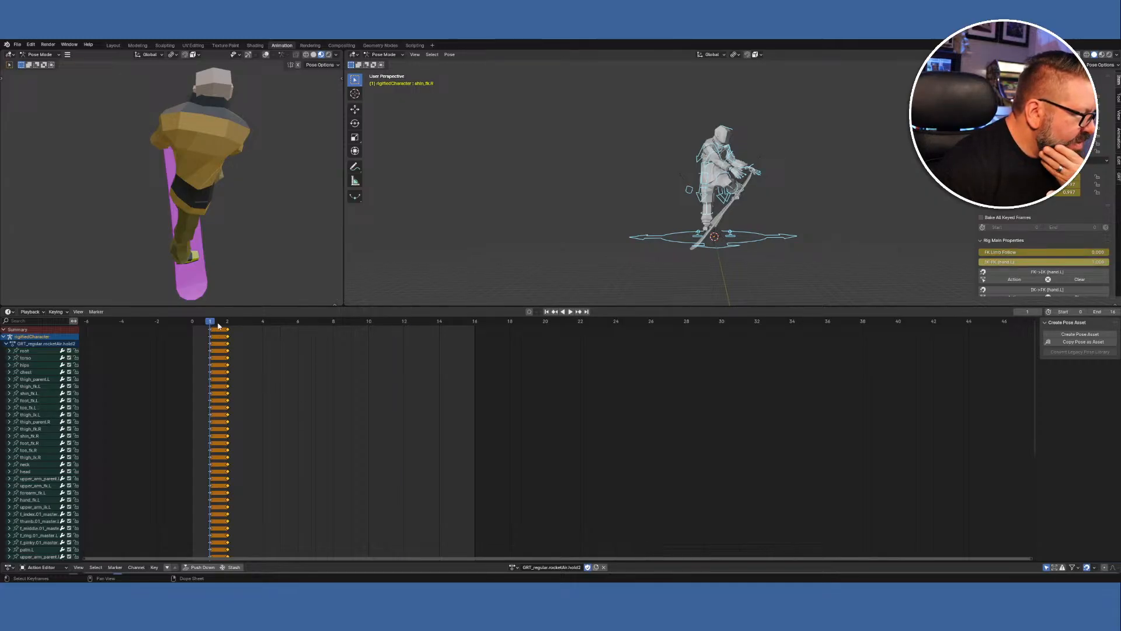
key("space")
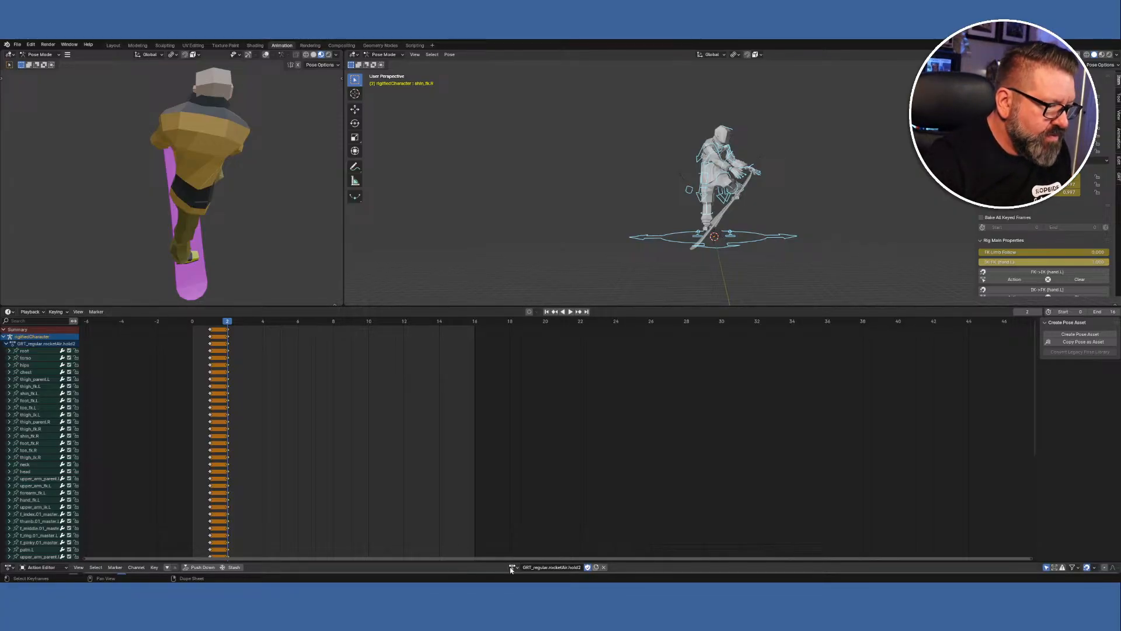
Switch the rig back to the GRT_regular.rocketAir.hold action.
left_click(512, 567)
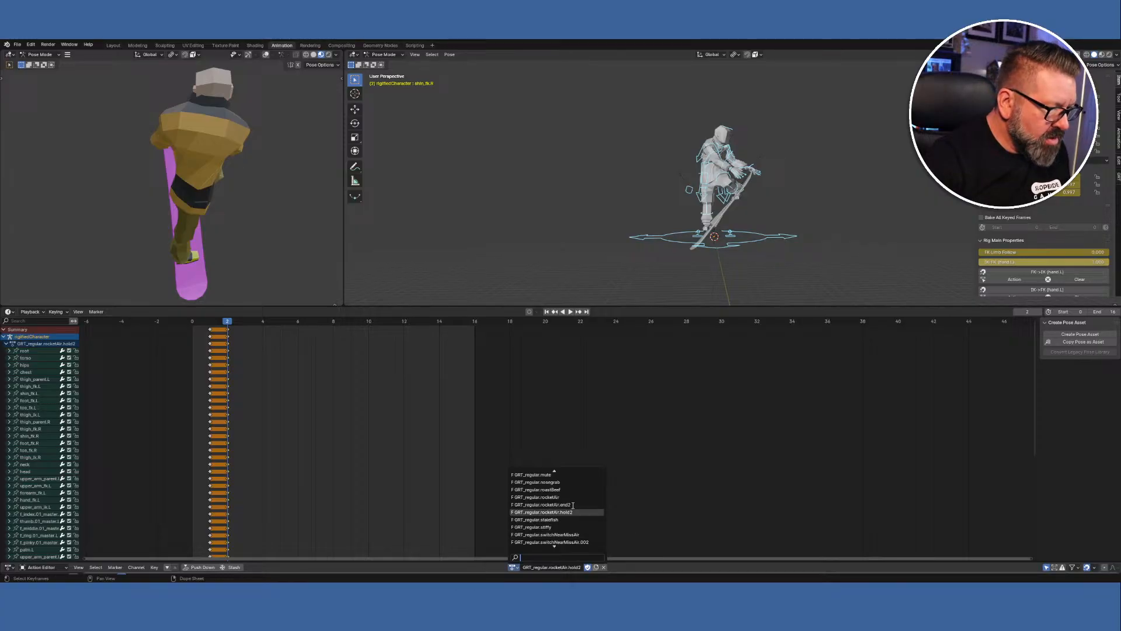
scroll(567, 490, "up", 6)
scroll(567, 490, "up", 10)
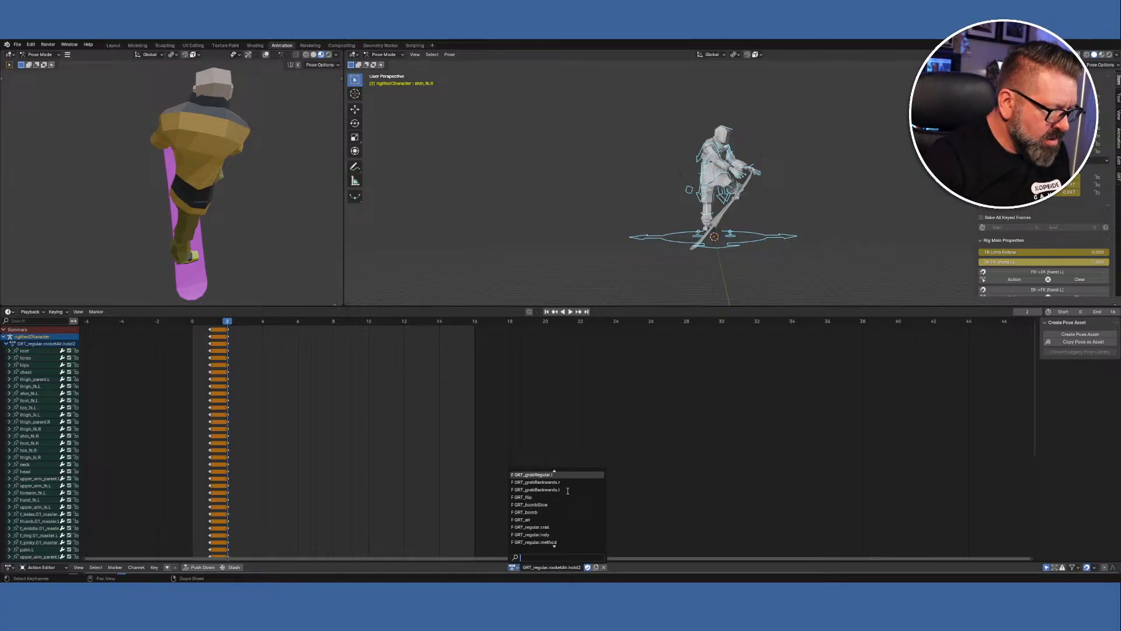
scroll(569, 486, "up", 10)
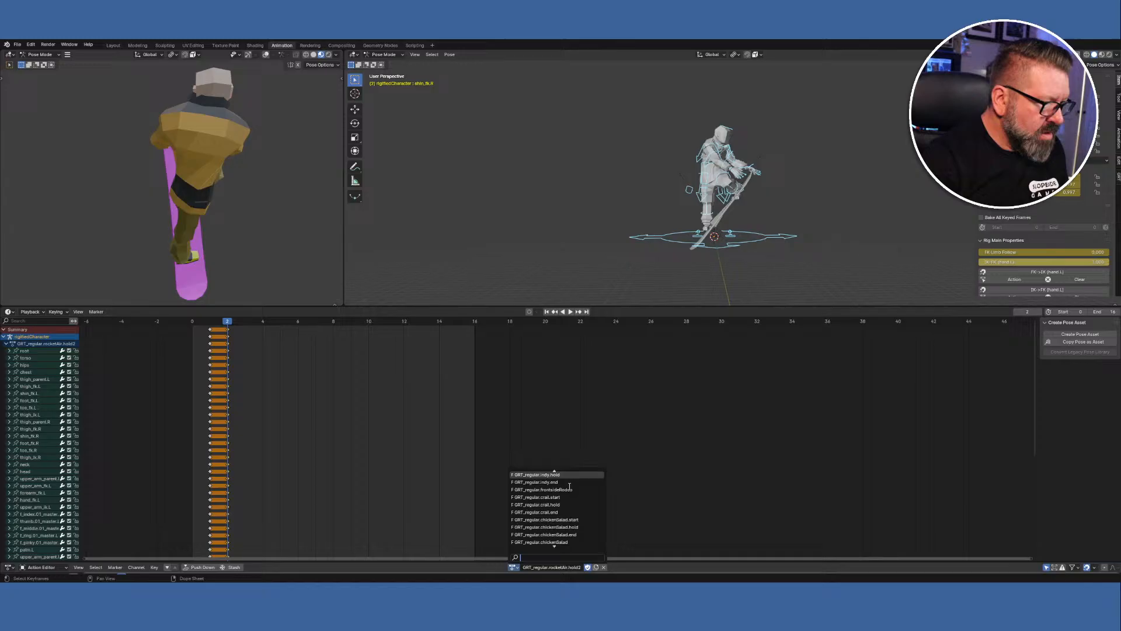
scroll(569, 485, "up", 8)
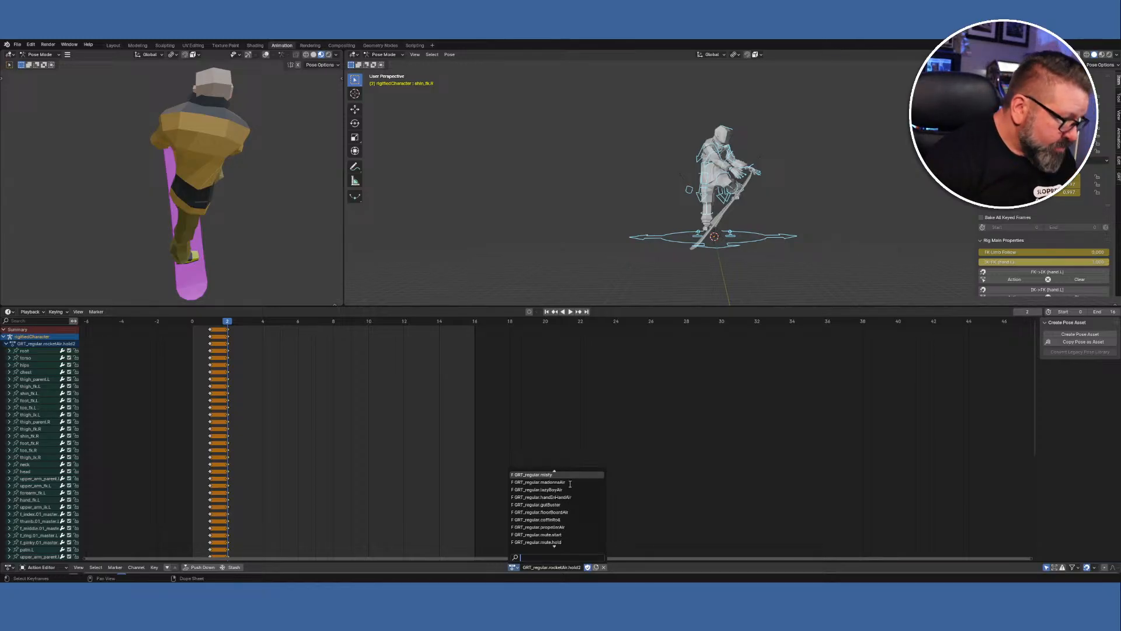
scroll(568, 484, "up", 8)
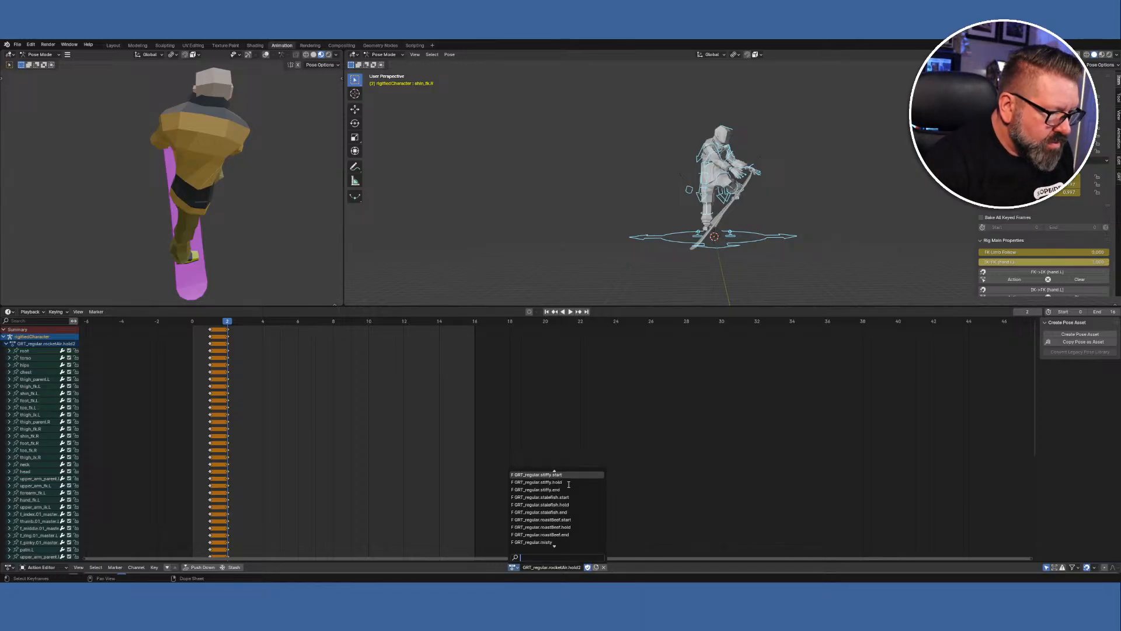
scroll(569, 485, "up", 10)
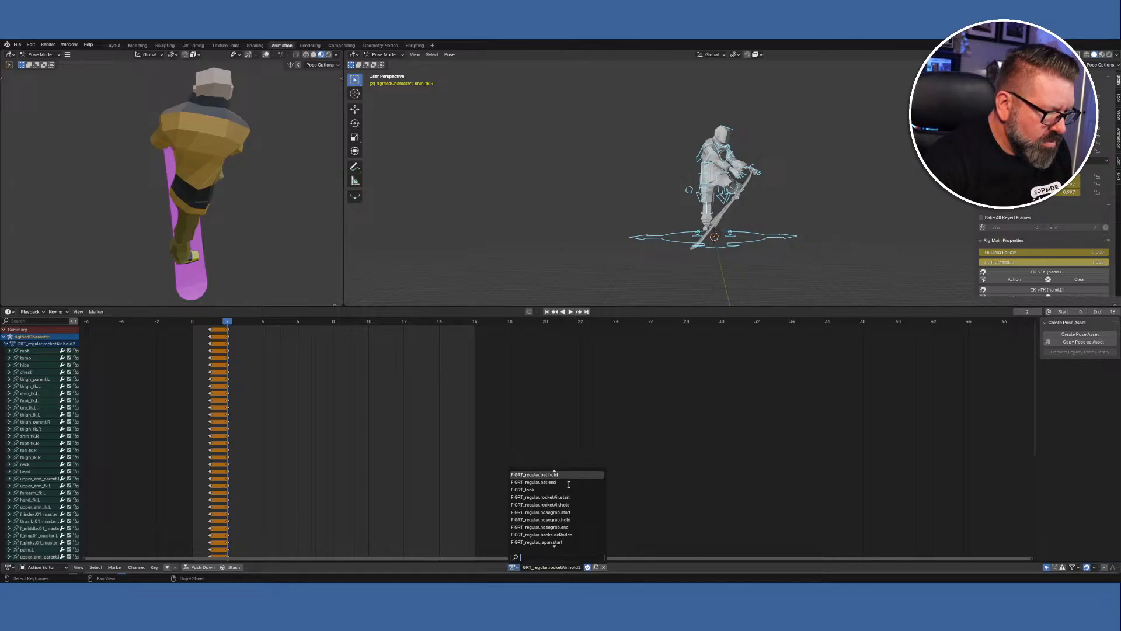
left_click(565, 505)
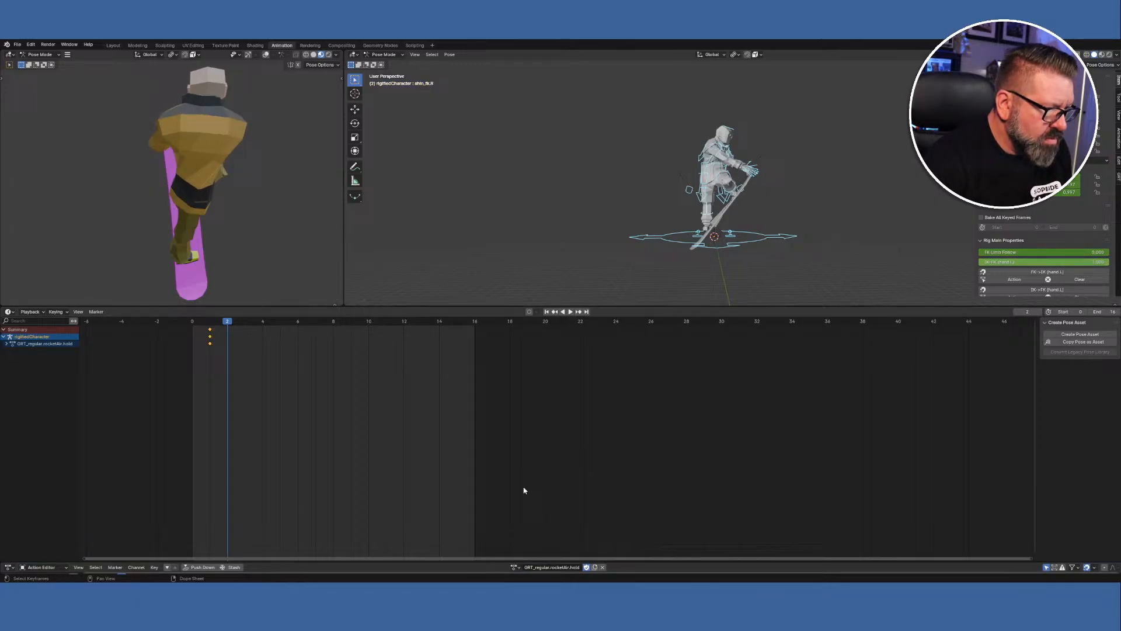
Expand the hold action's bone channels and duplicate the grab pose keyframes from frame 1 to frame 2.
left_click(5, 344)
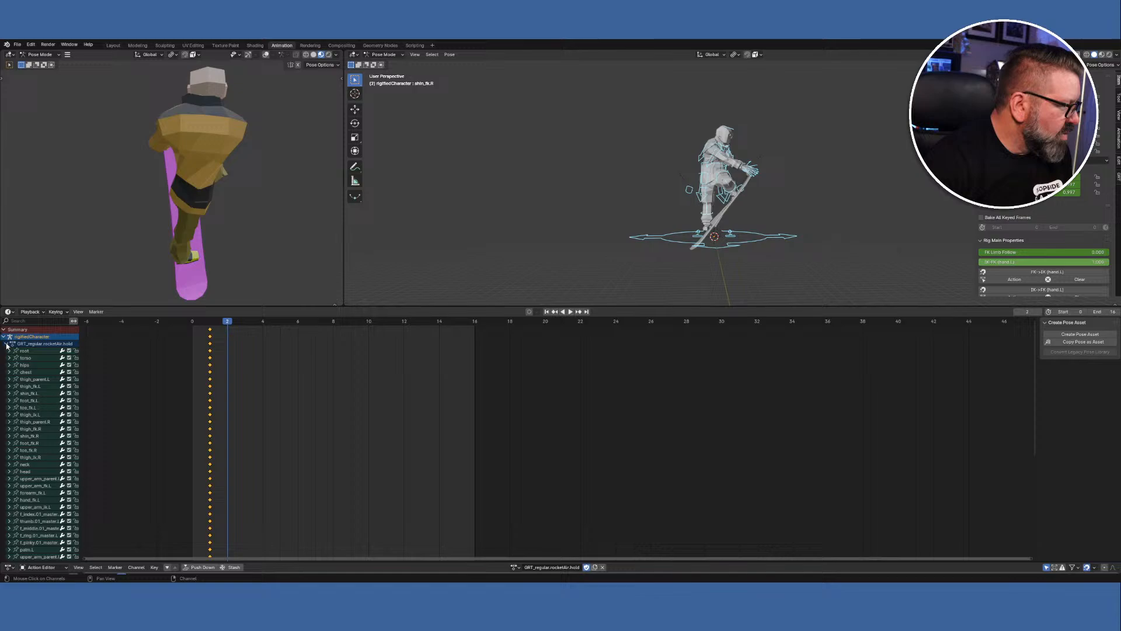
left_click(211, 325)
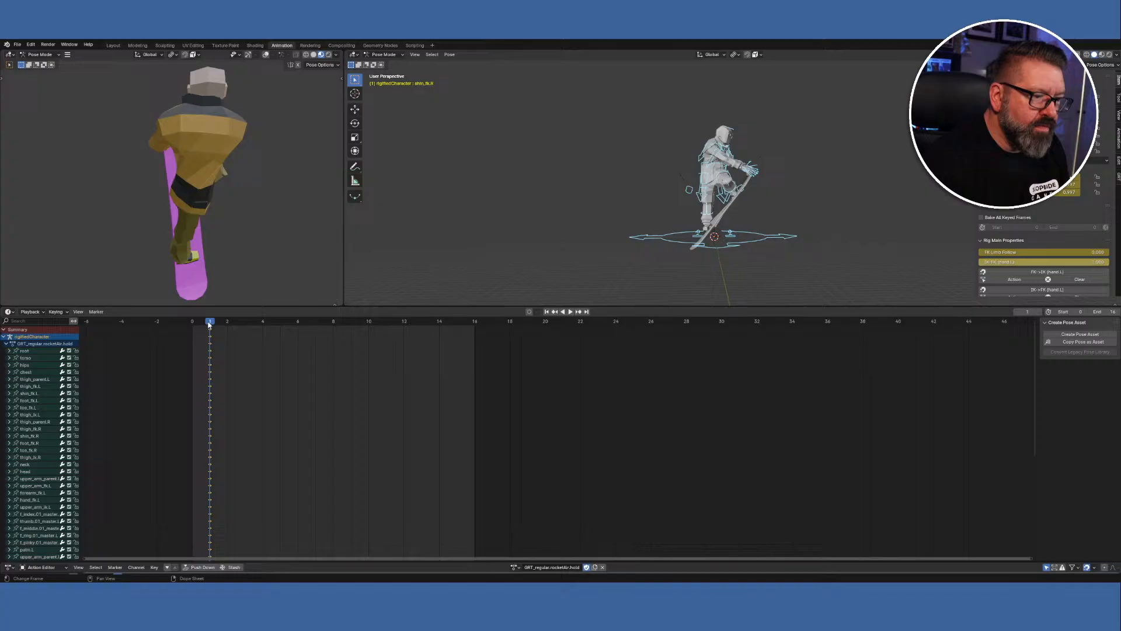
key("shift+d")
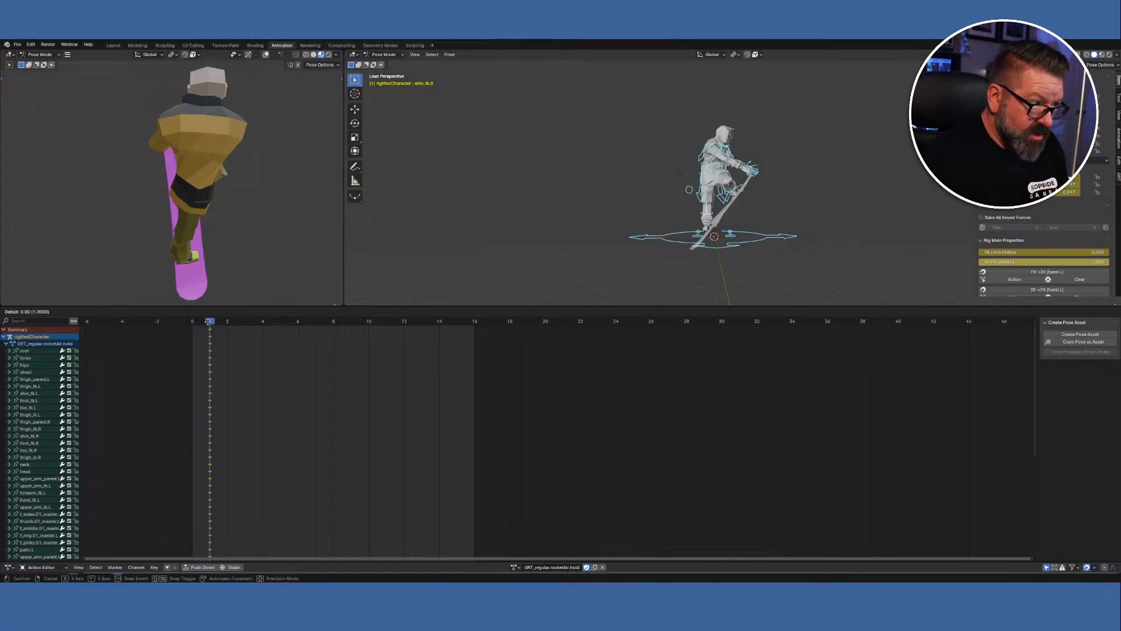
left_click(222, 322)
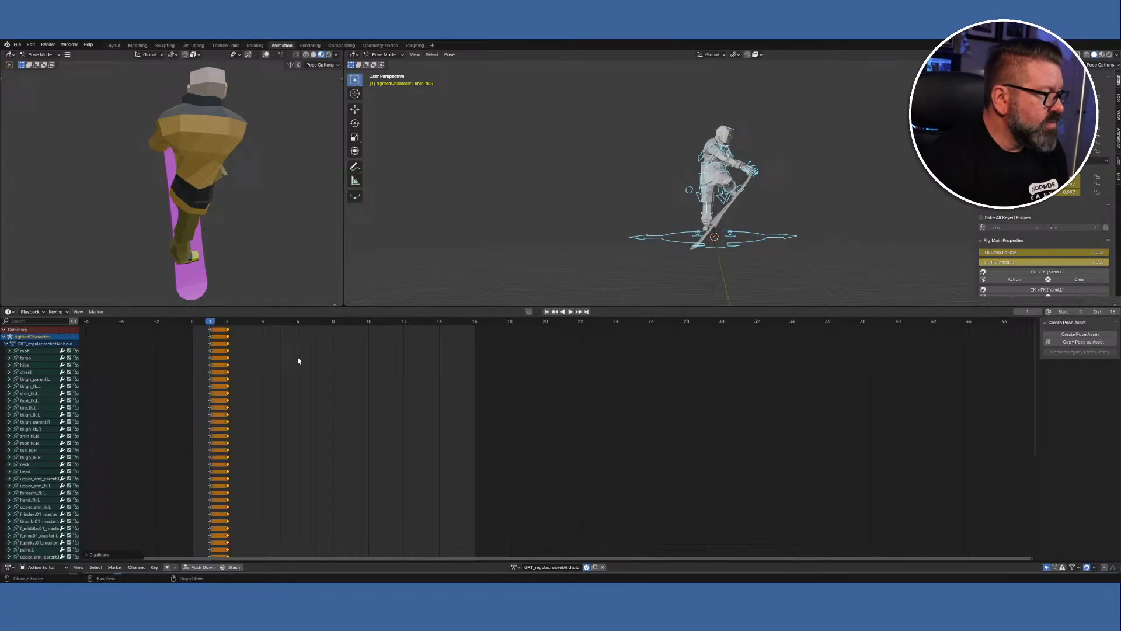
Play the hold action and examine the held grab pose from the front of the snowboard.
key("space")
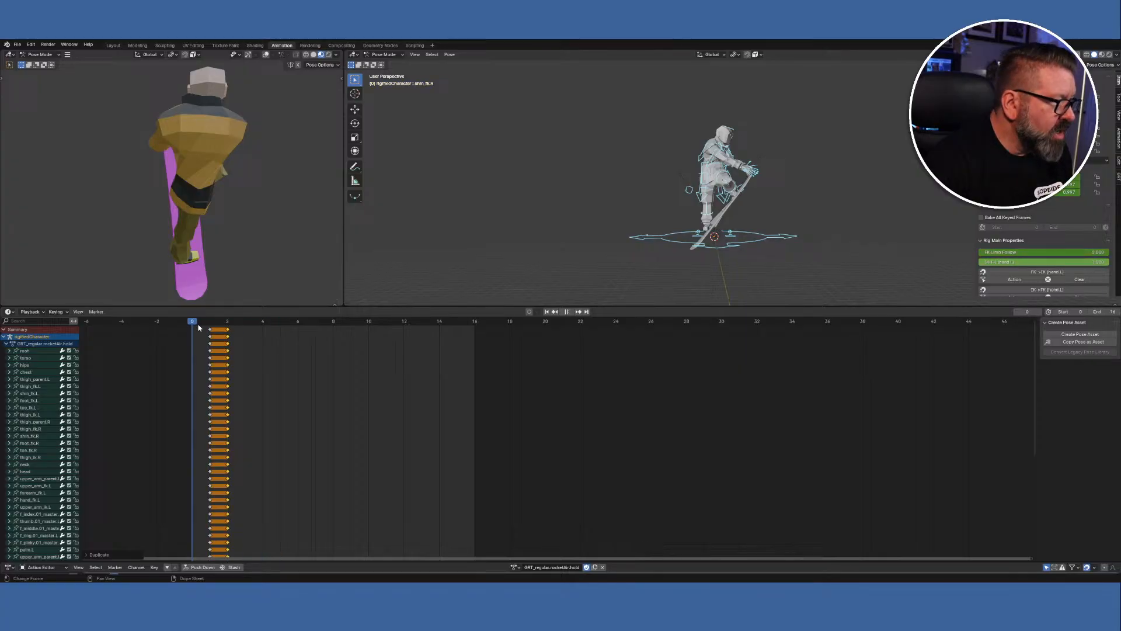
key("space")
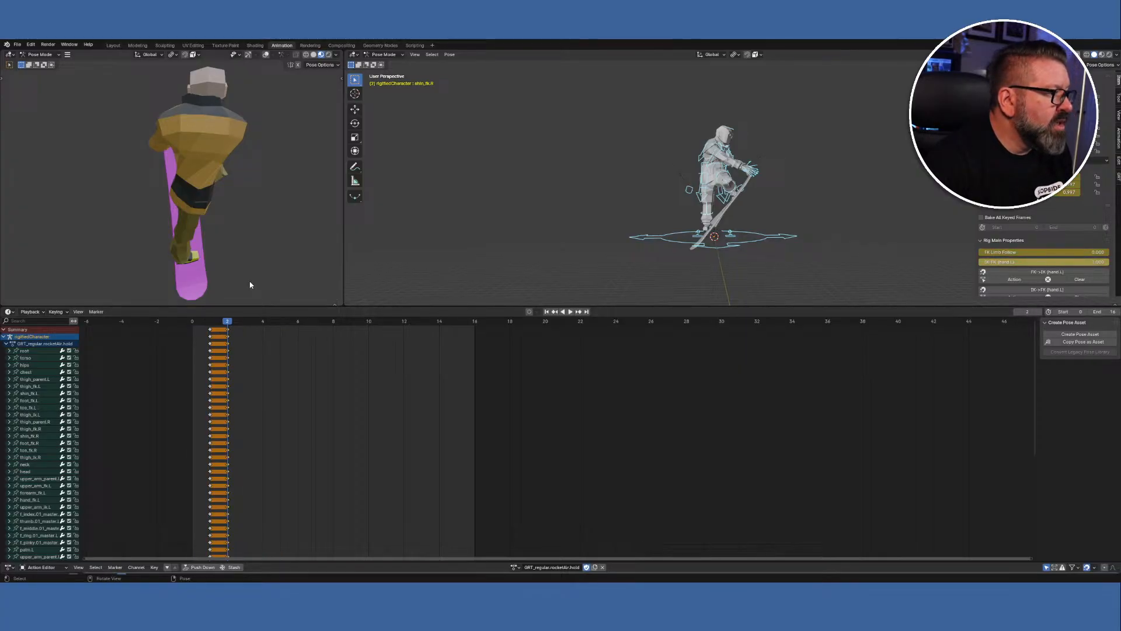
middle_click_drag(251, 283, 184, 215)
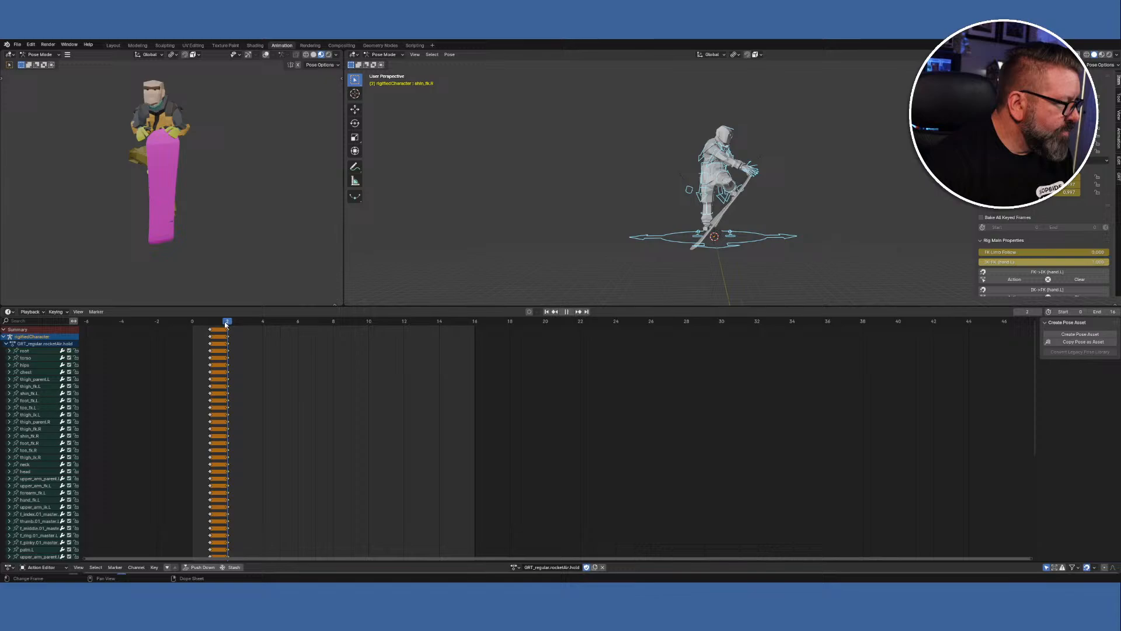
Scrub the hold action back to frame 1 and play it to check the grab between its two keyframes.
left_click_drag(226, 325, 202, 326)
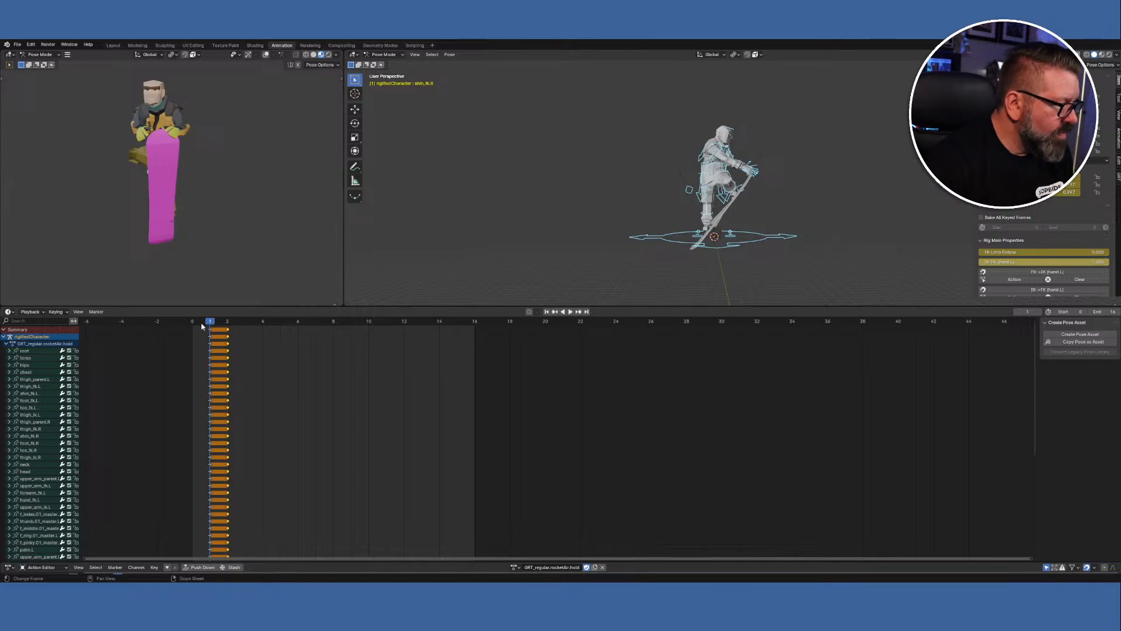
middle_click_drag(211, 325, 224, 324)
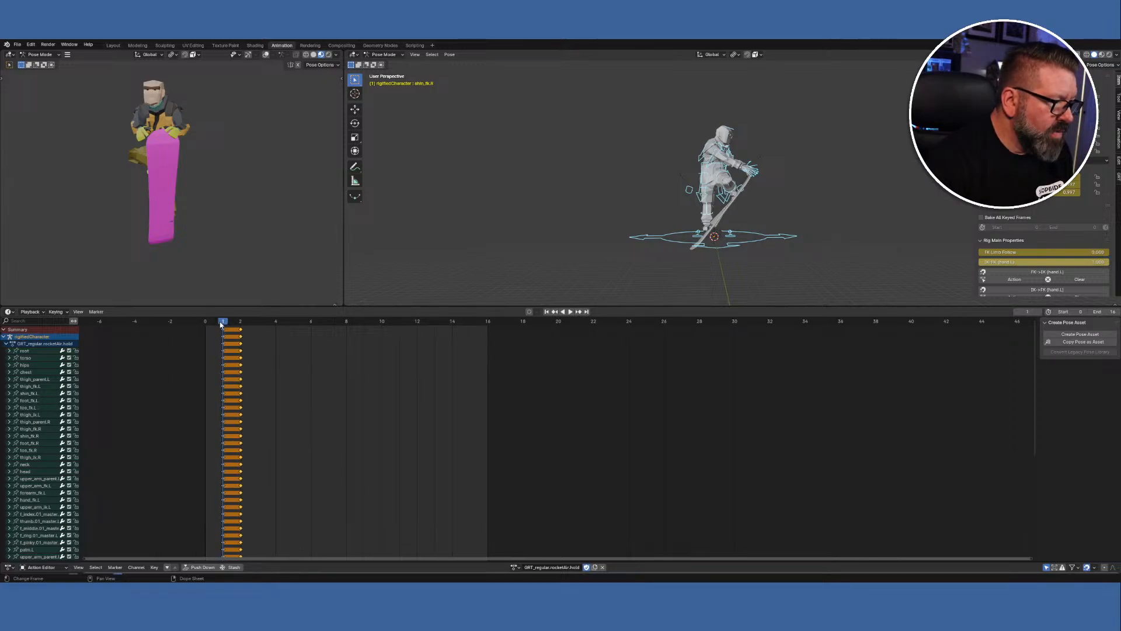
key("space")
key("space")
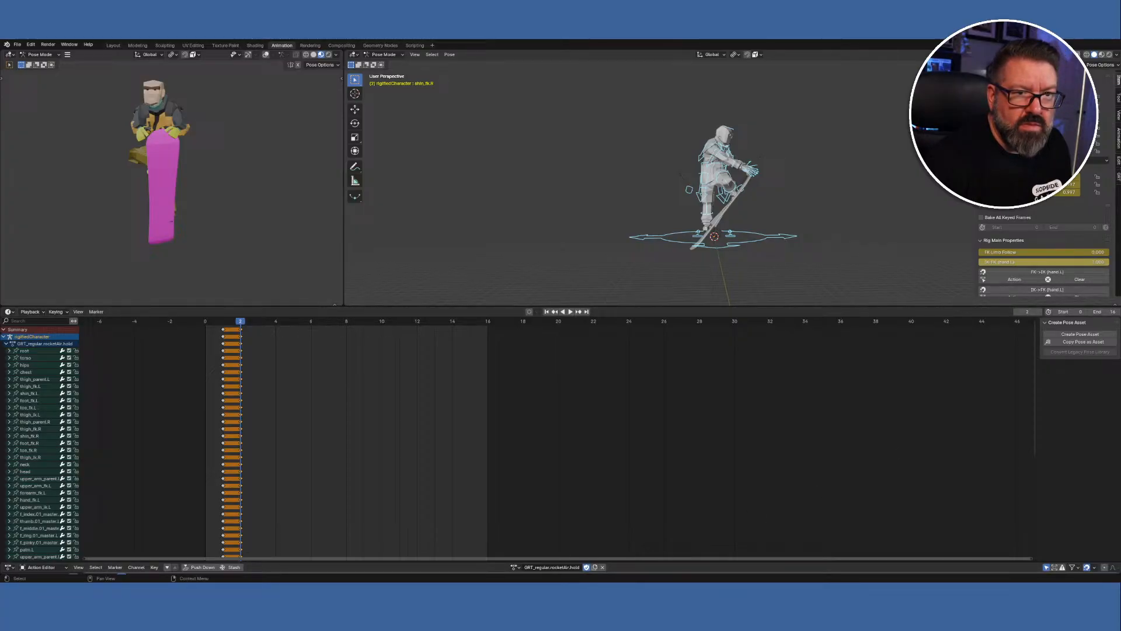
Switch the rig to the GRT_regular.rocketAir.start action and return to frame 0.
left_click(515, 567)
left_click(562, 527)
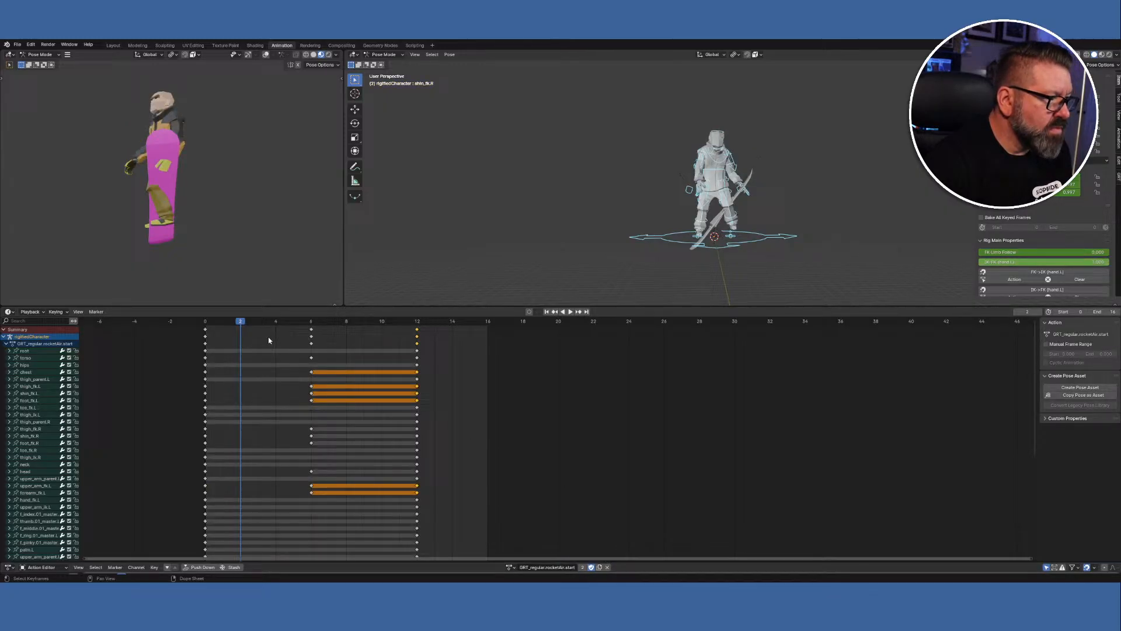
key("shift+Left")
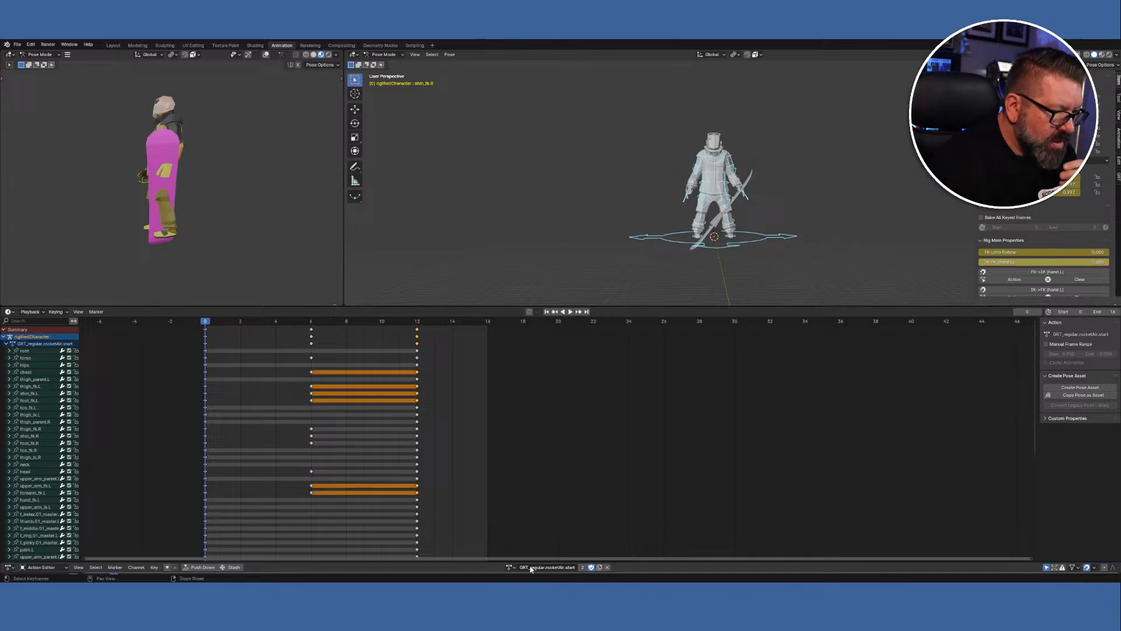
Duplicate the start action under the name GRT_regular.rocketAir.end and protect the copy with a fake user.
left_click(589, 568)
left_click_drag(586, 567, 566, 568)
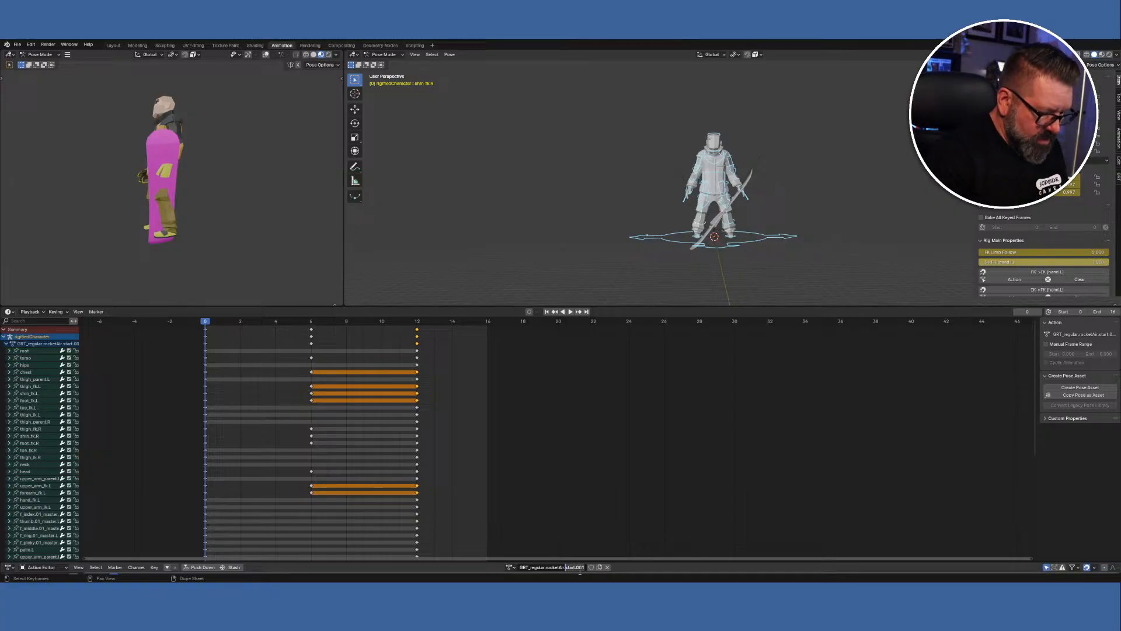
type("end")
key("Return")
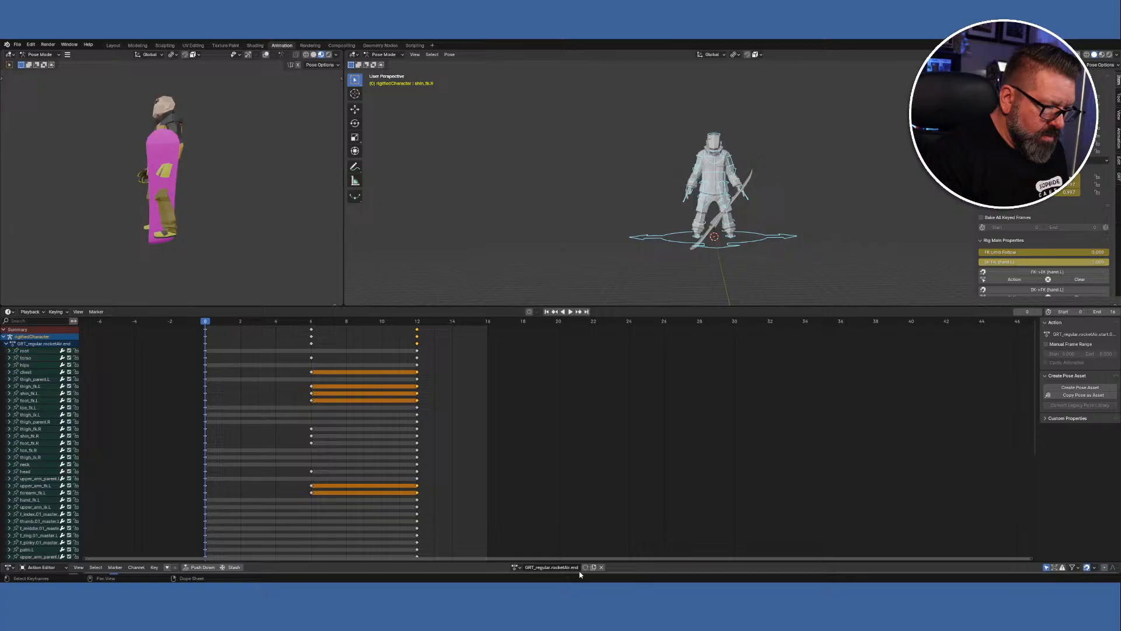
left_click(584, 567)
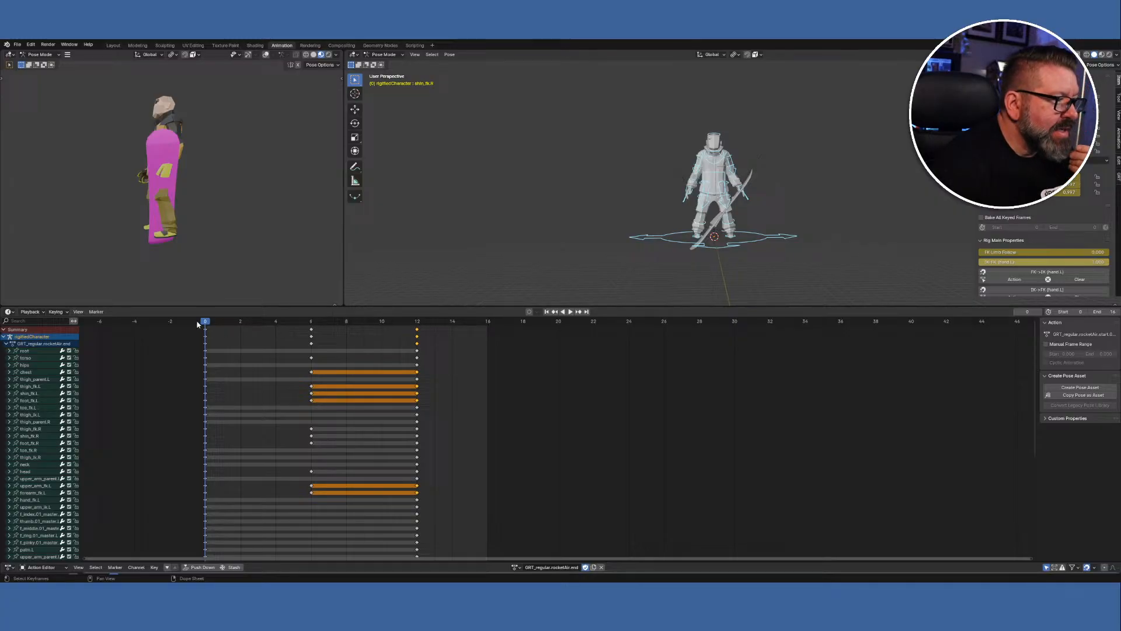
Try to copy all keyframes of the end action with its bone channels collapsed and paste them flipped at frame 16.
left_click(6, 345)
key("space")
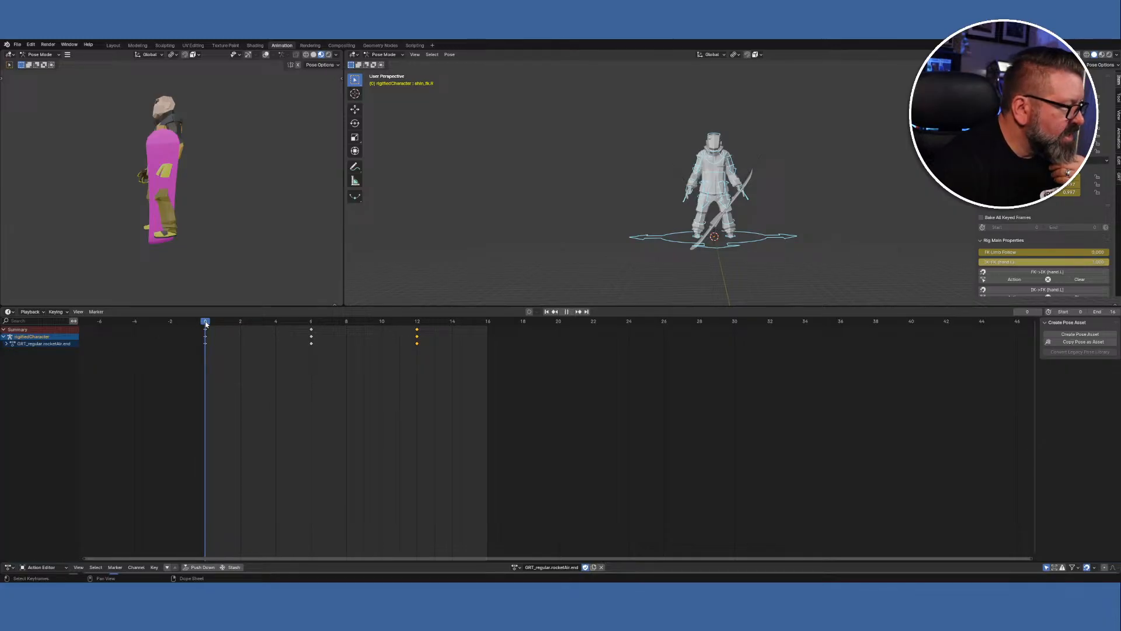
key("space")
left_click_drag(192, 363, 488, 319)
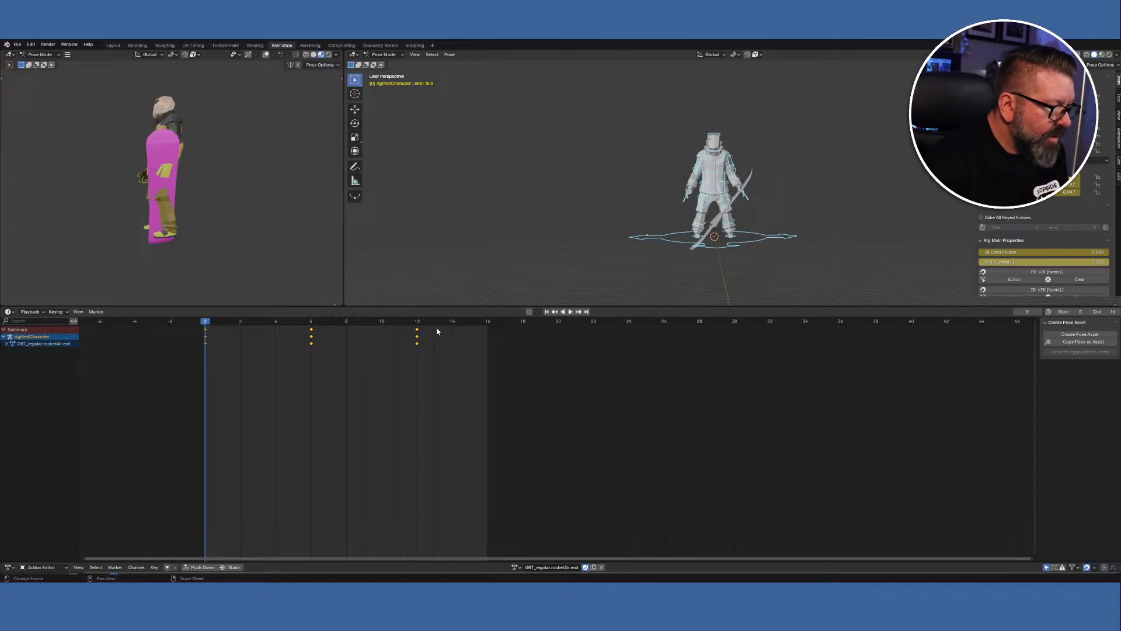
right_click(206, 323)
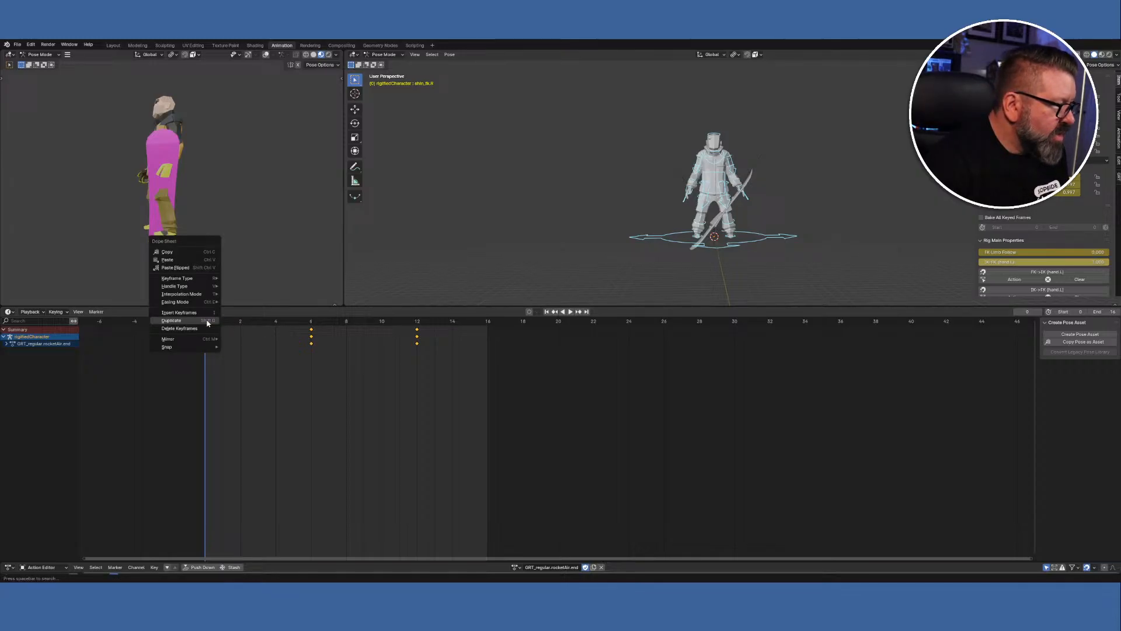
left_click(173, 260)
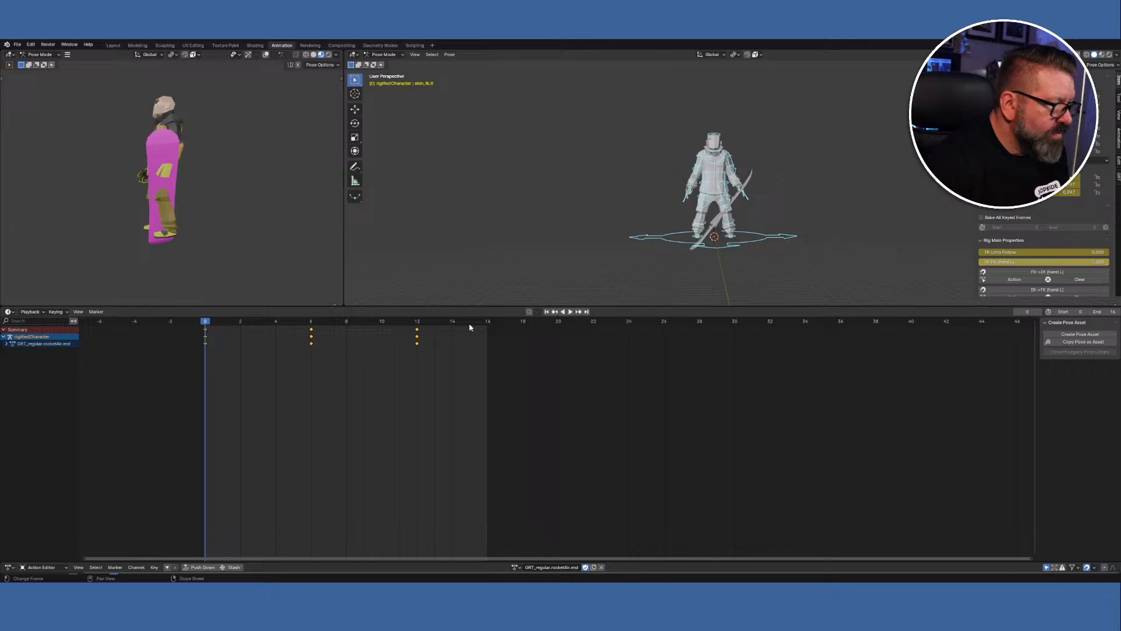
left_click(490, 322)
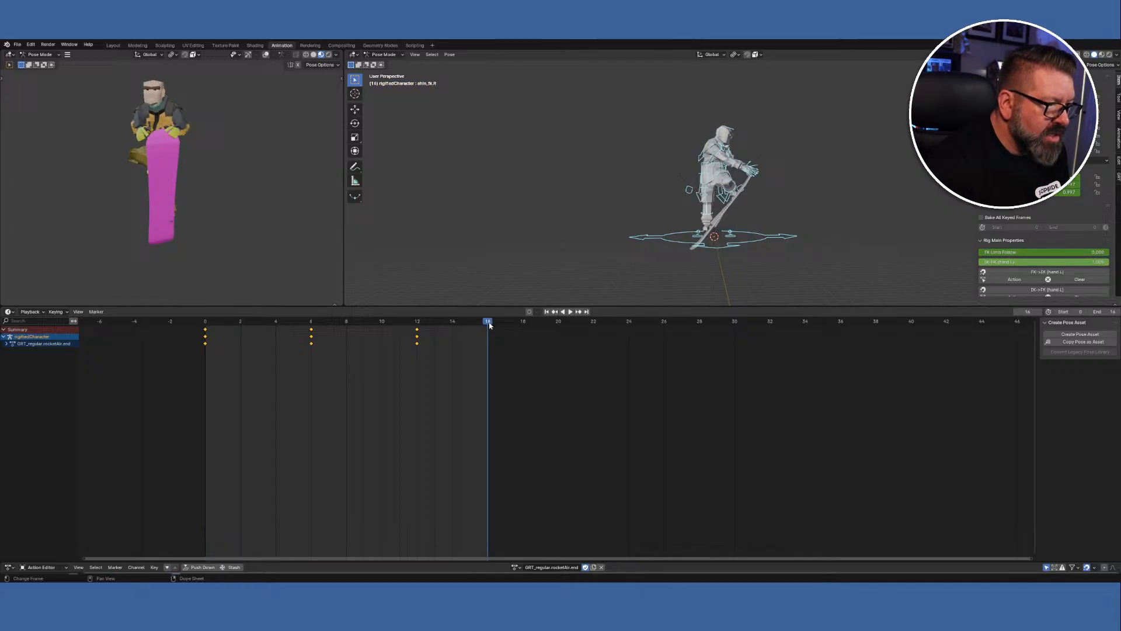
right_click(489, 325)
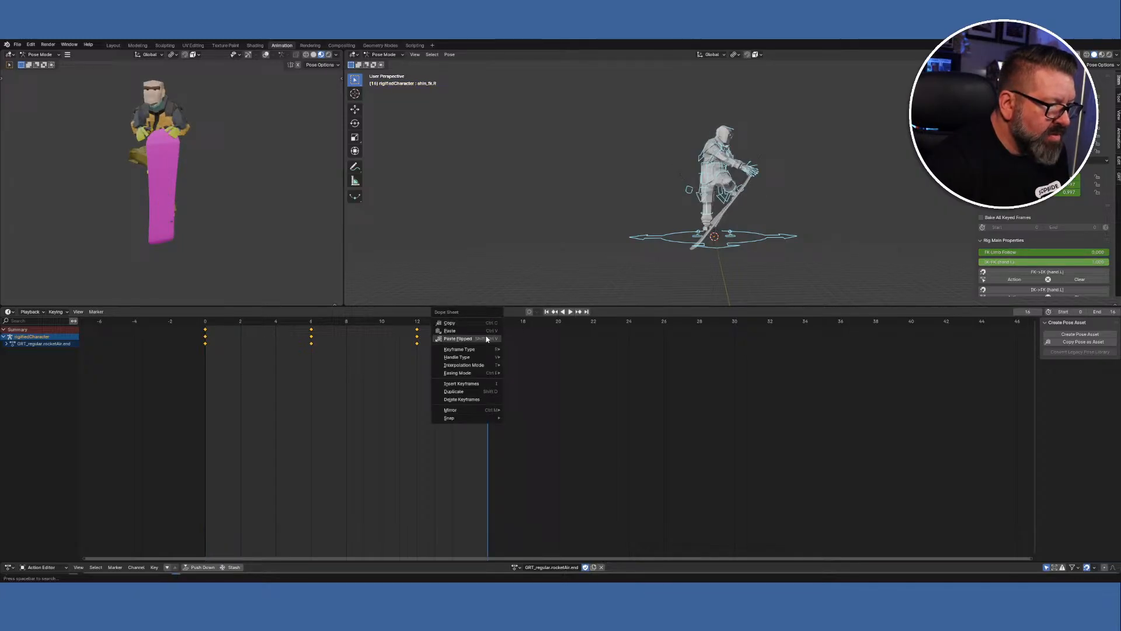
left_click(488, 338)
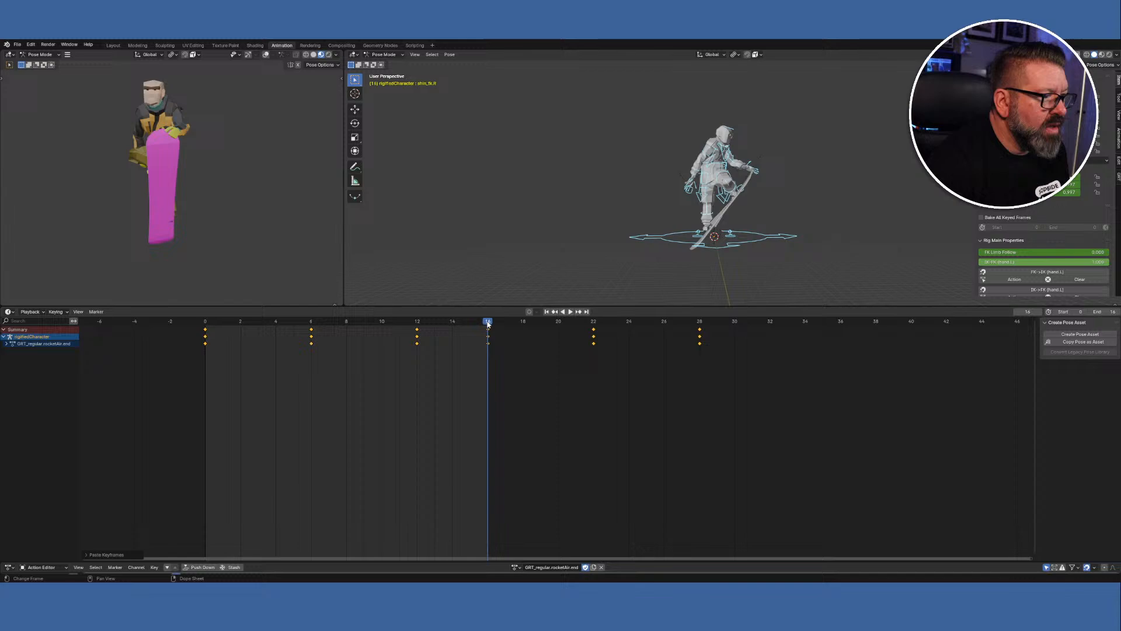
Scrub back through the end action to check the pasted poses, and undo the flipped keyframe paste.
key("space")
left_click_drag(487, 324, 229, 324)
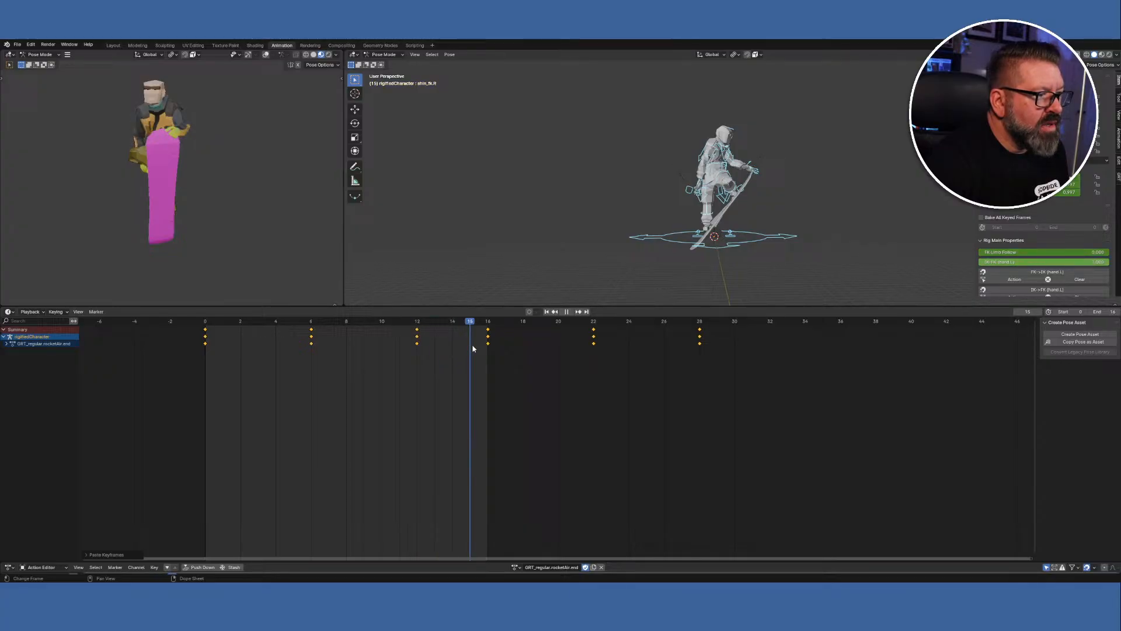
left_click_drag(496, 348, 401, 343)
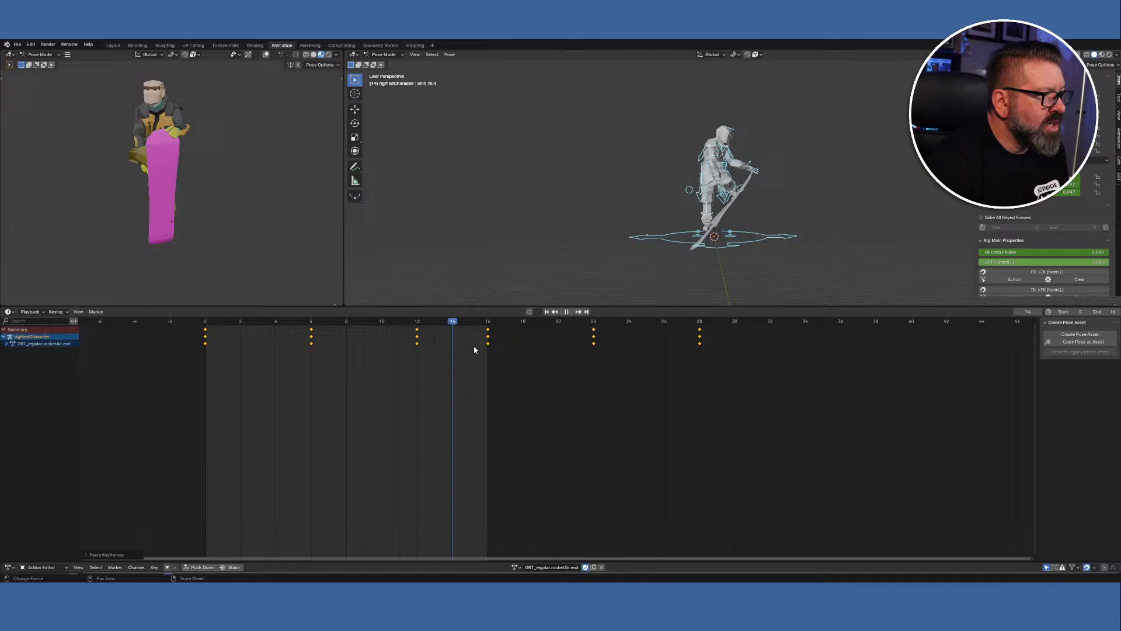
left_click_drag(474, 349, 299, 360)
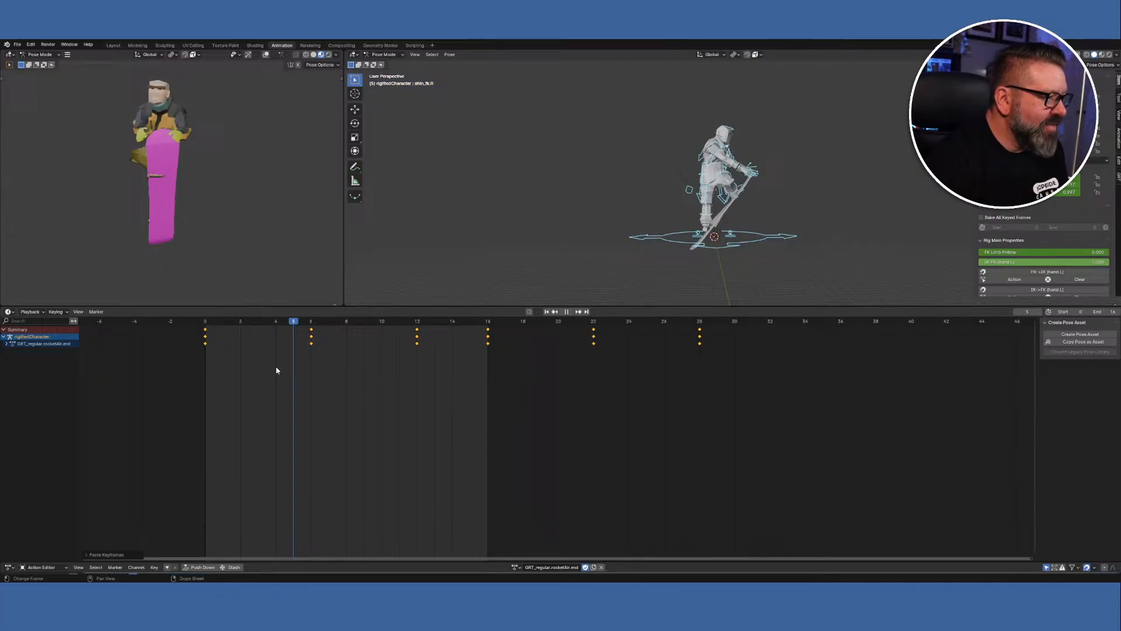
left_click_drag(591, 386, 207, 359)
key("ctrl+z")
key("ctrl+z")
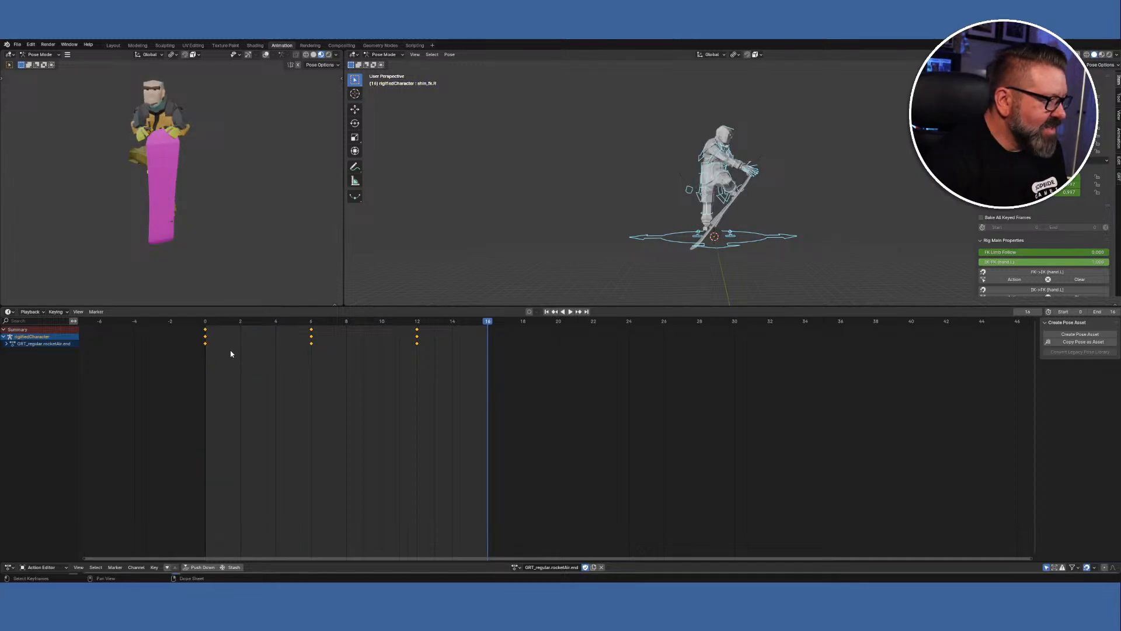
Expand the end action's bone channels, with the playhead at frame 0, and enlarge the dope sheet to fit every channel.
left_click(7, 344)
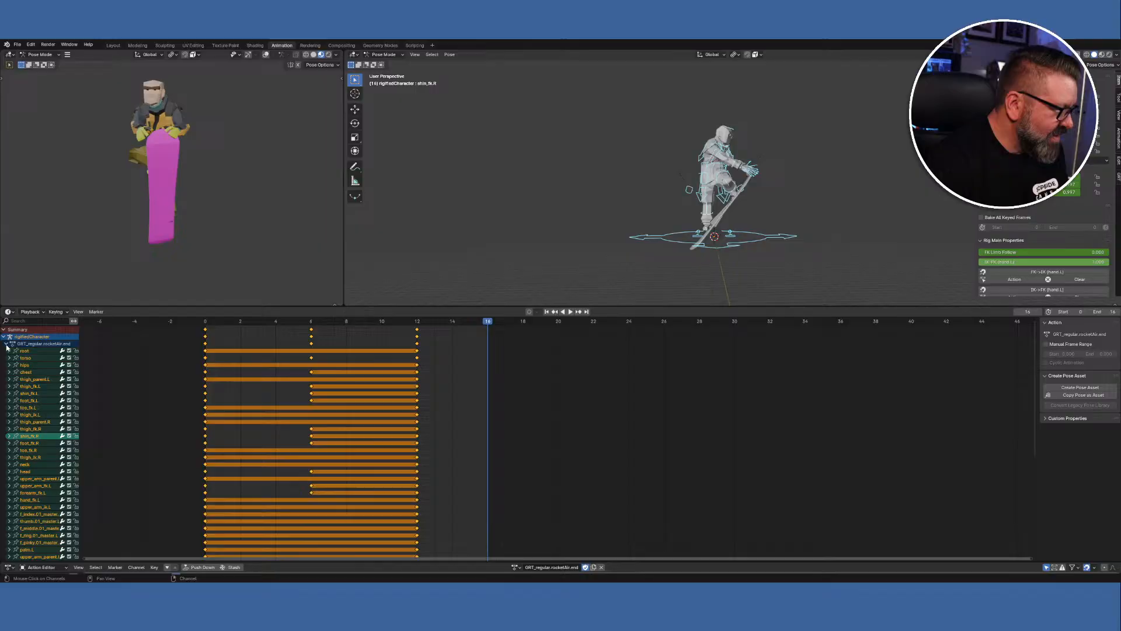
left_click(205, 322)
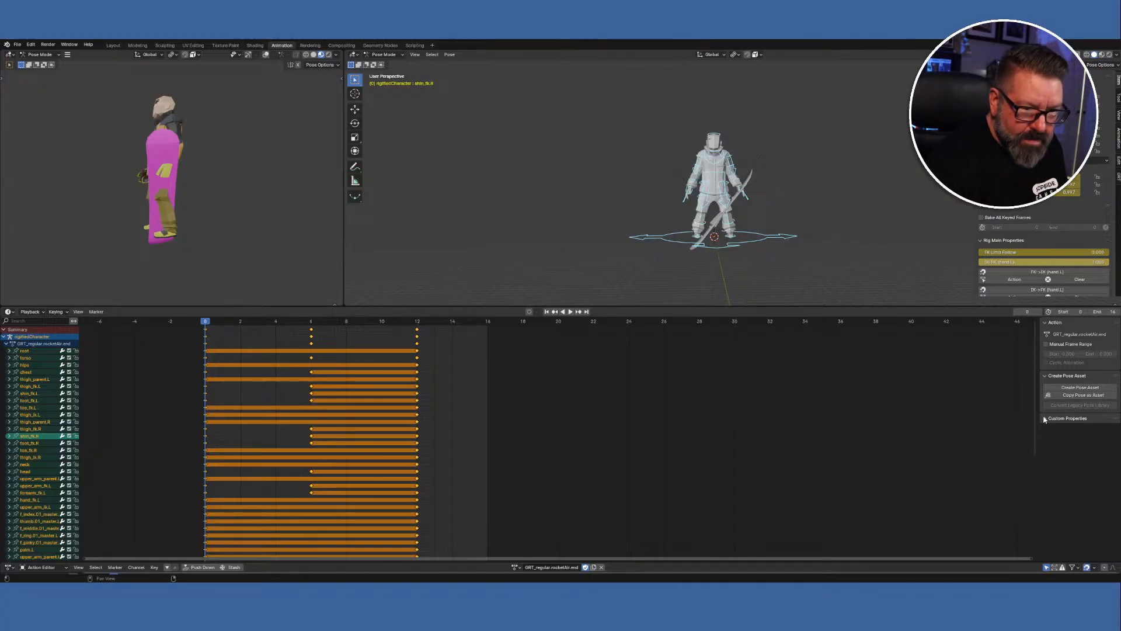
scroll(1028, 493, "down", 5)
scroll(1027, 525, "down", 3)
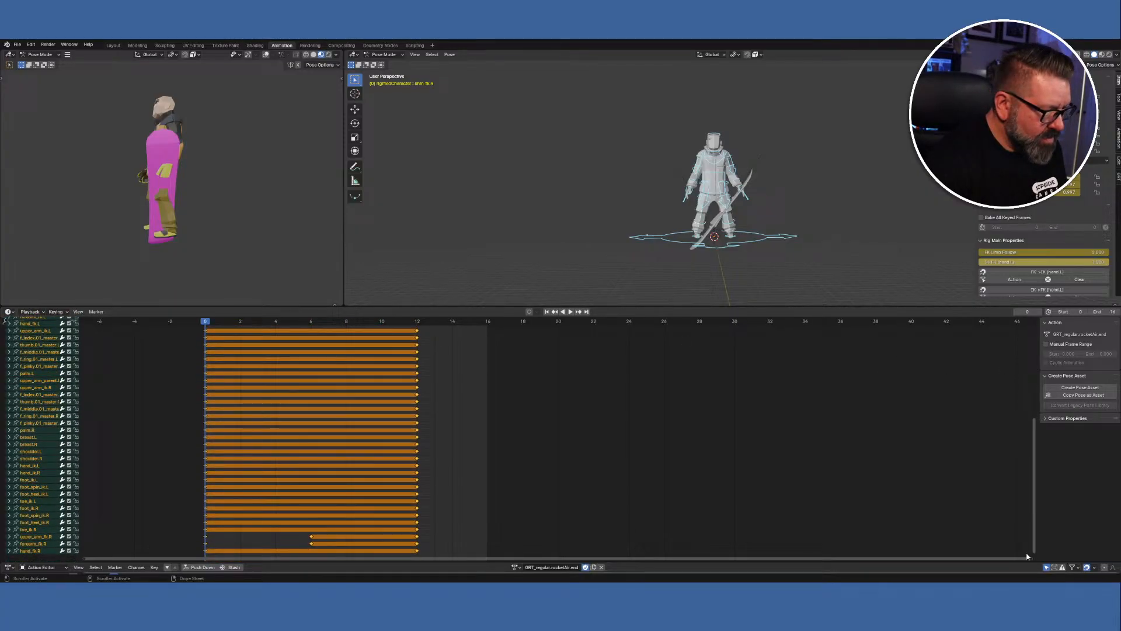
scroll(1029, 526, "up", 8)
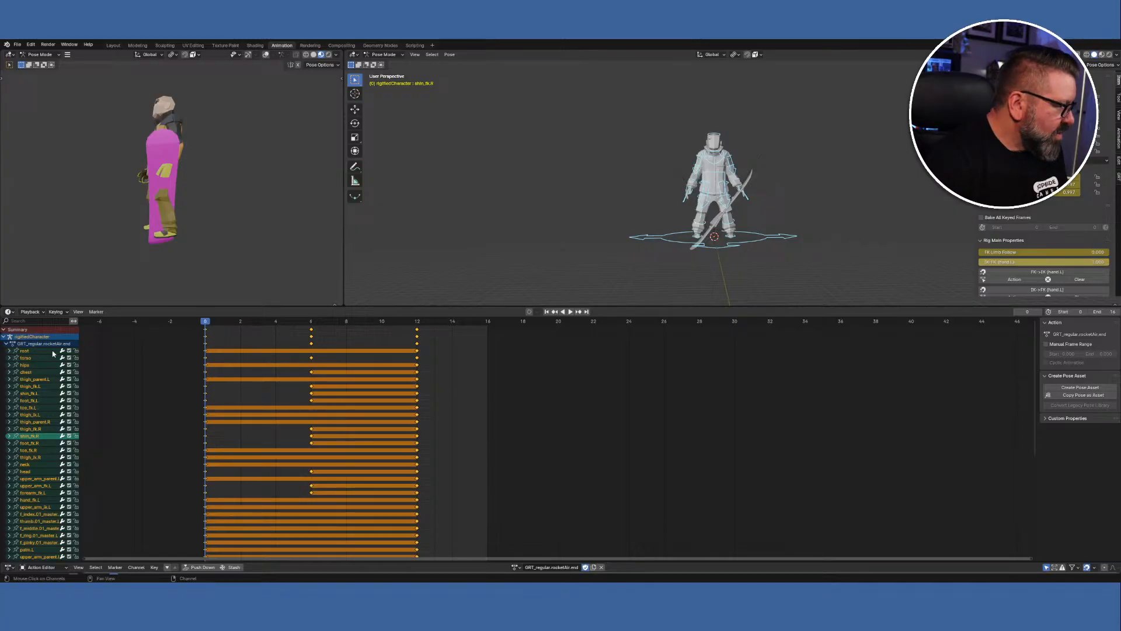
left_click(449, 339)
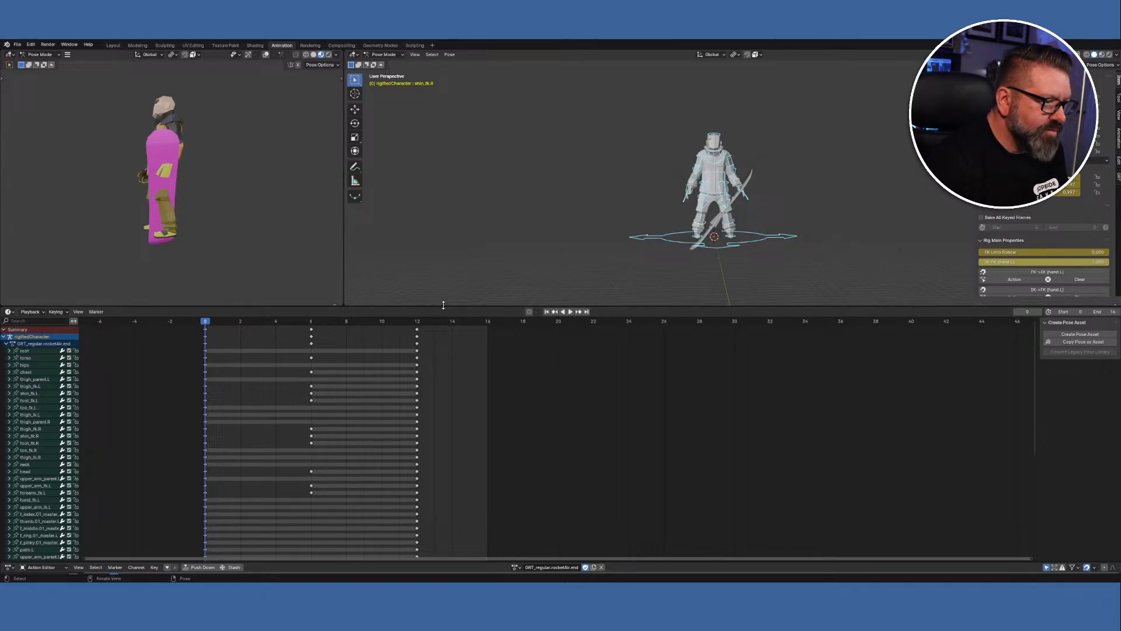
left_click_drag(444, 307, 409, 116)
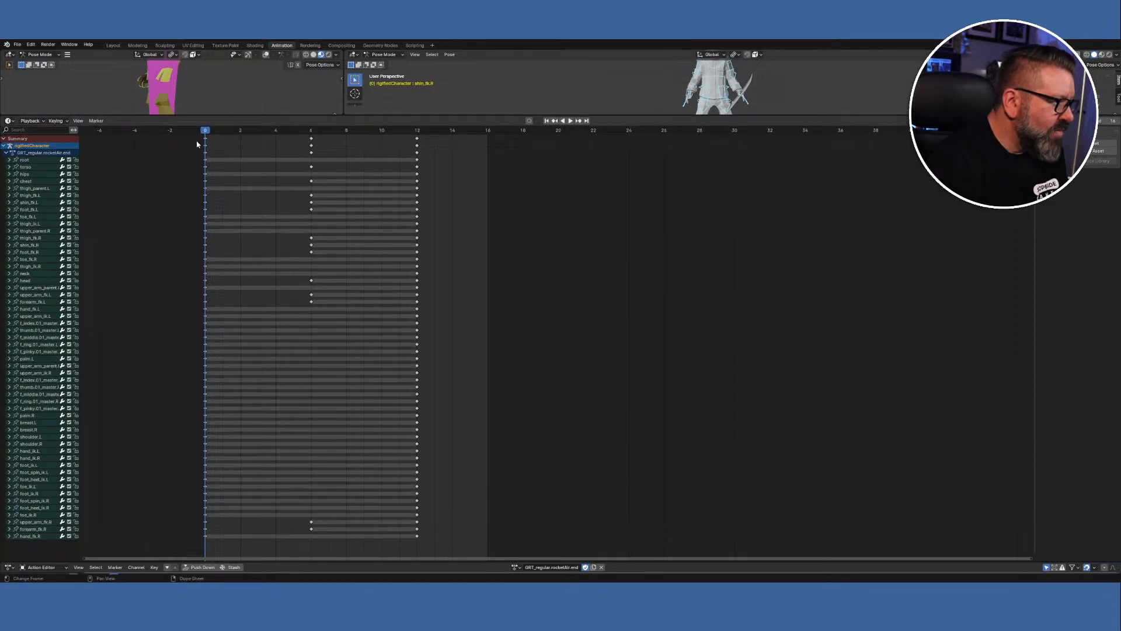
Copy the keyframes of all bone channels in the end action and paste them flipped at frame 16.
left_click_drag(196, 549, 438, 130)
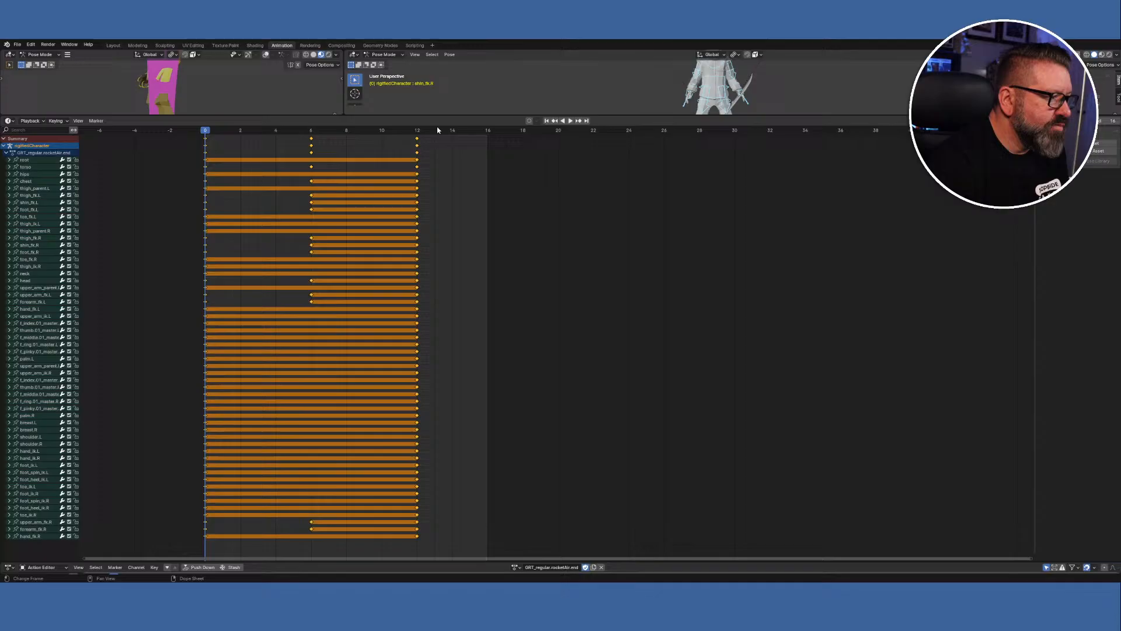
right_click(418, 132)
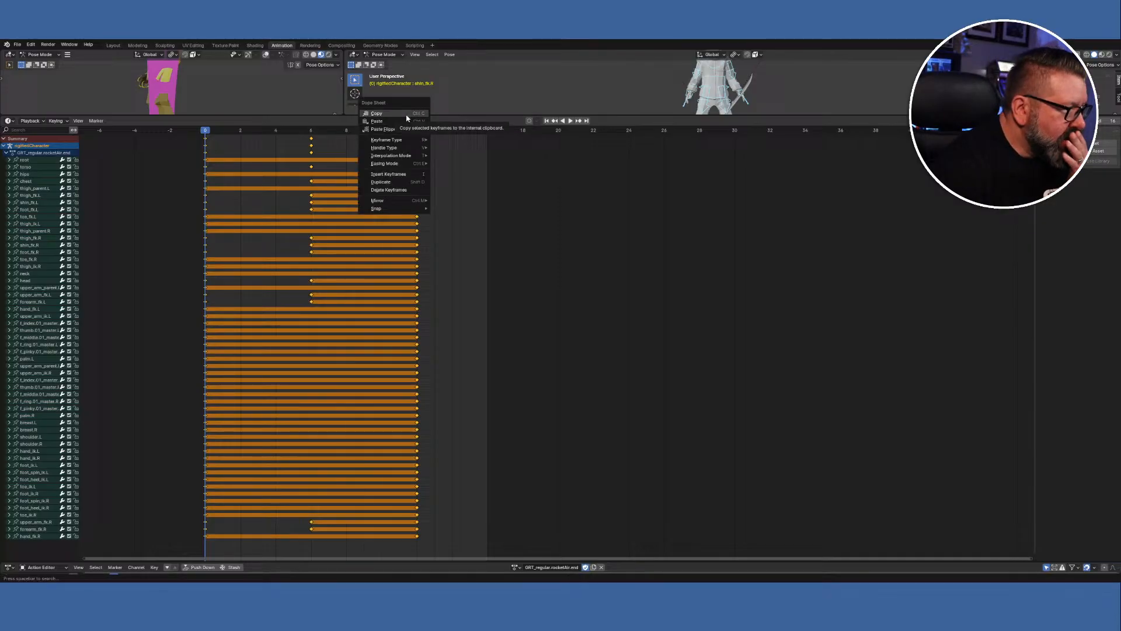
left_click(407, 117)
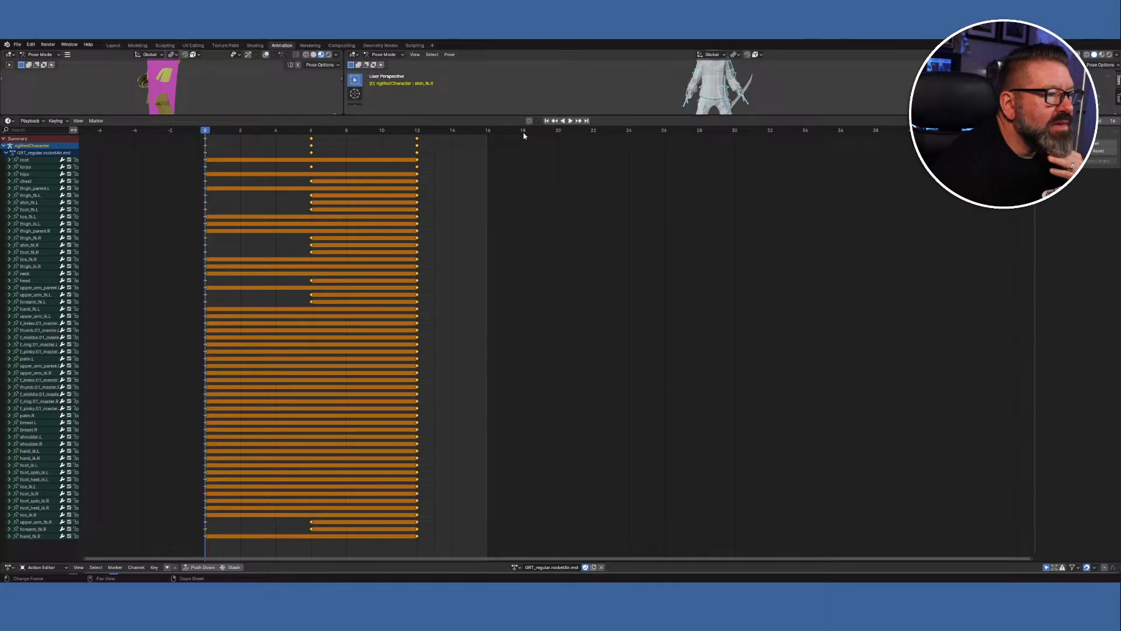
left_click(488, 131)
key("space")
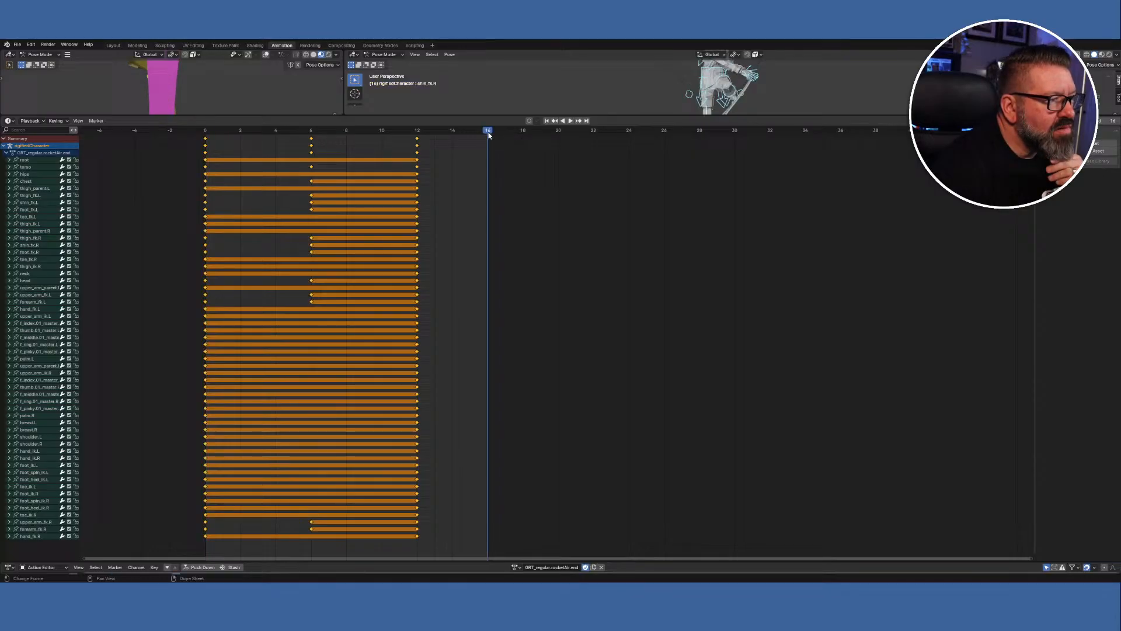
right_click(489, 135)
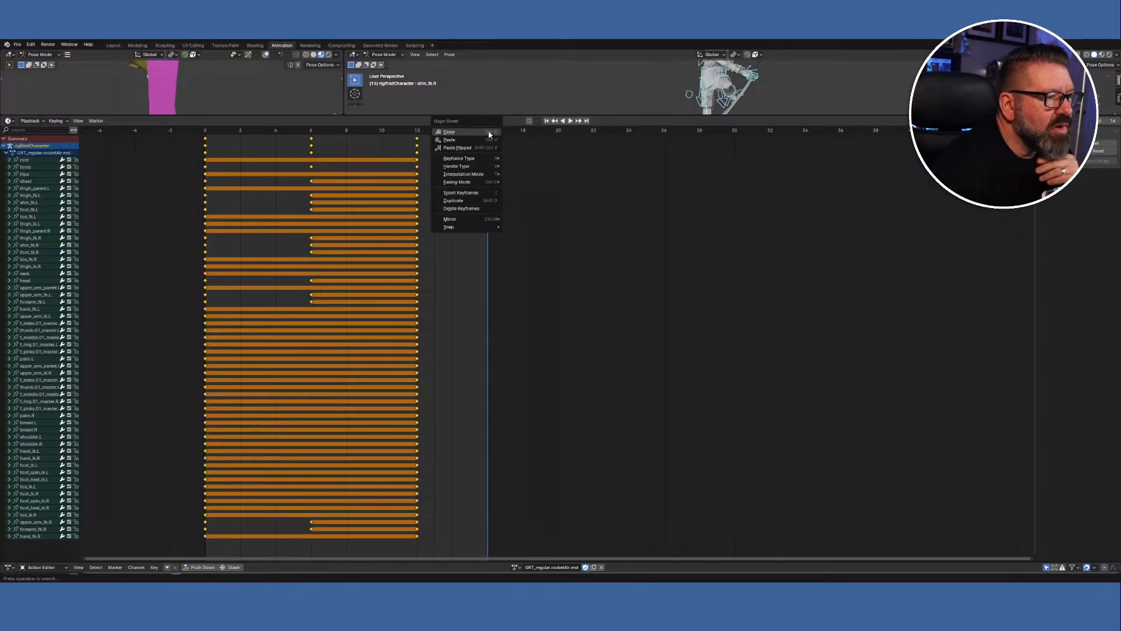
left_click(485, 147)
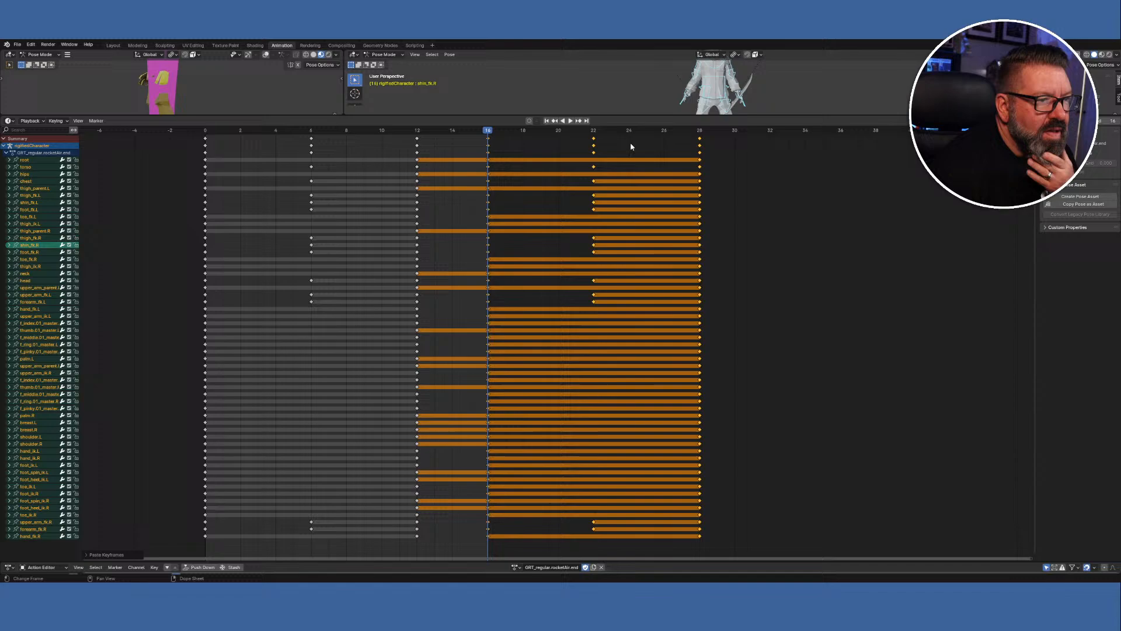
Step frame by frame through the pasted keyframes up to frame 28 and examine the flipped motion.
key("Right")
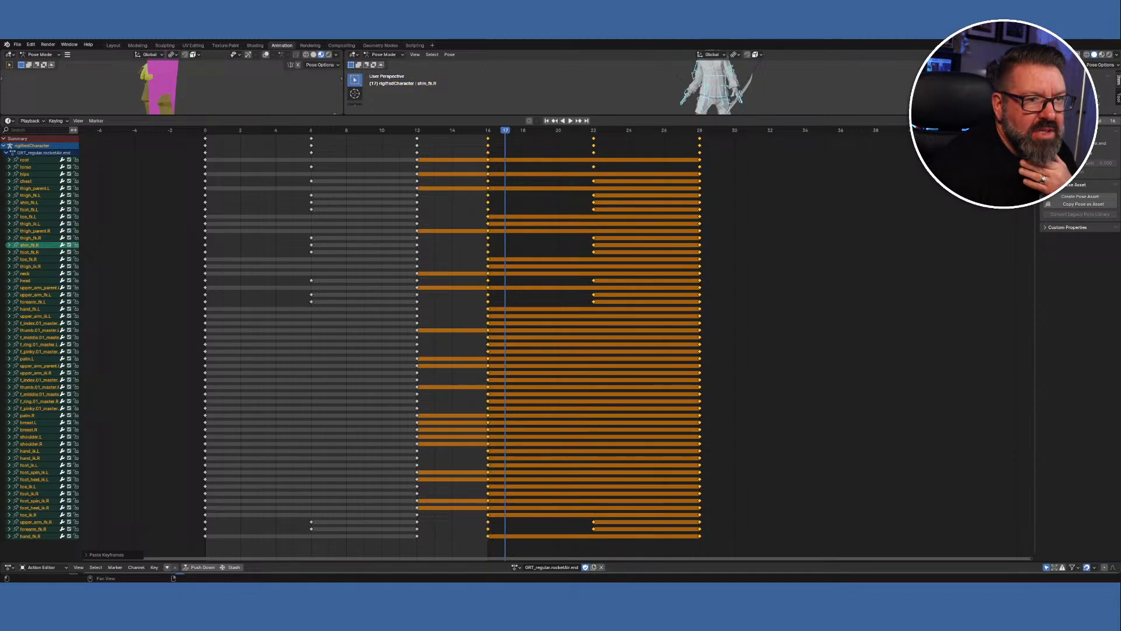
key("Right")
key("Right")
key("Right")
key("Right")
key("Right")
key("Right")
key("Right")
key("Right")
key("Right")
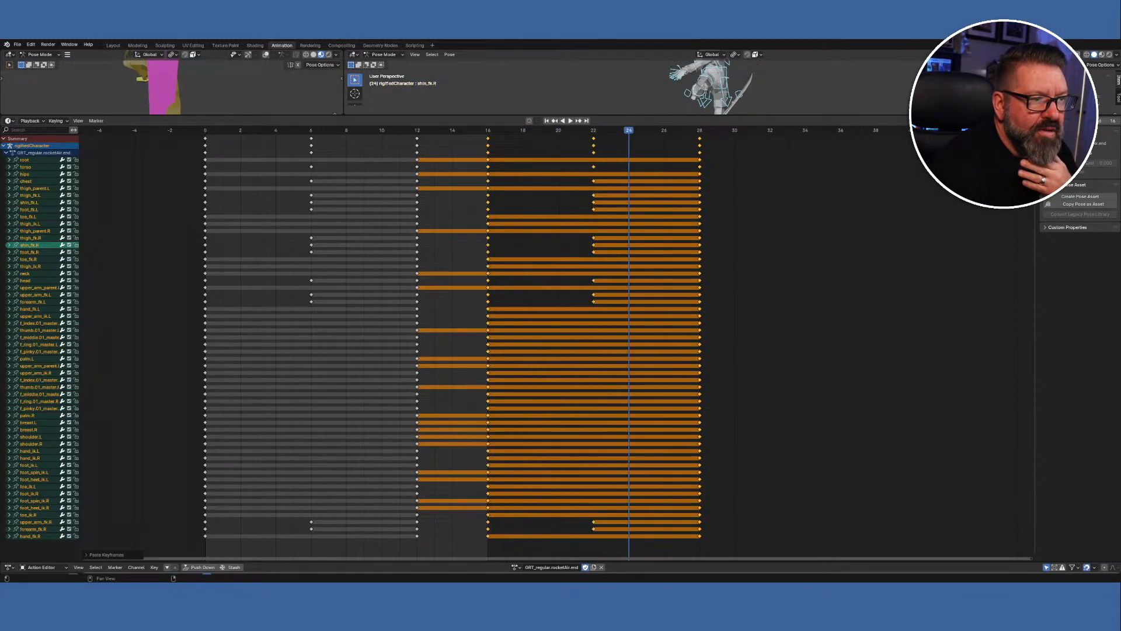
key("Right")
key("Right")
key("Right")
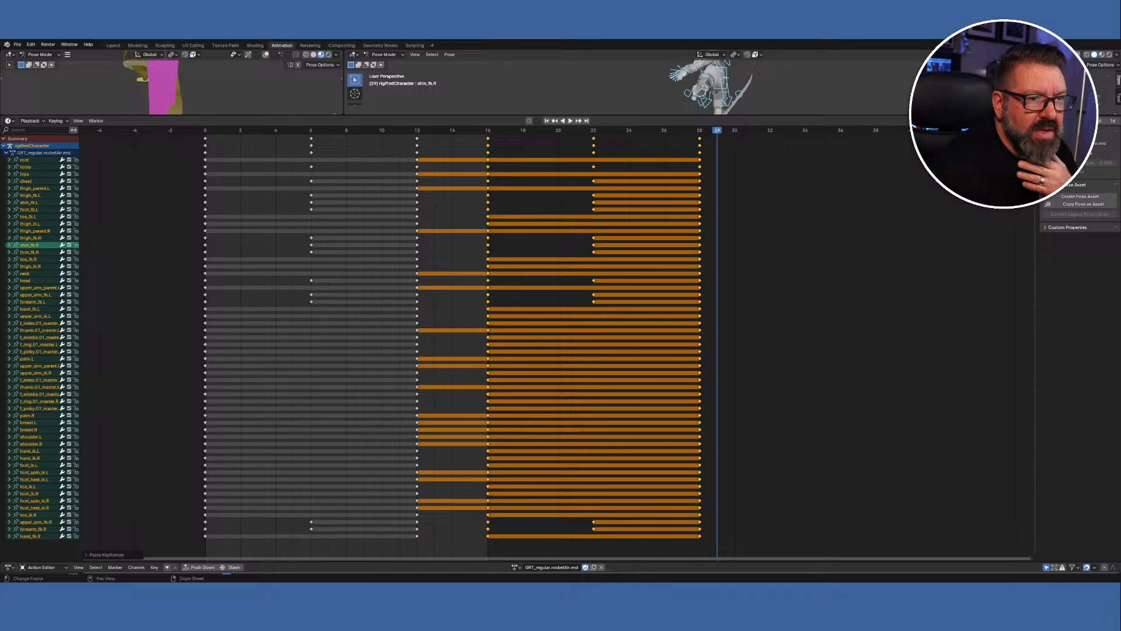
key("Left")
scroll(433, 258, "up", 1)
scroll(438, 255, "up", 2)
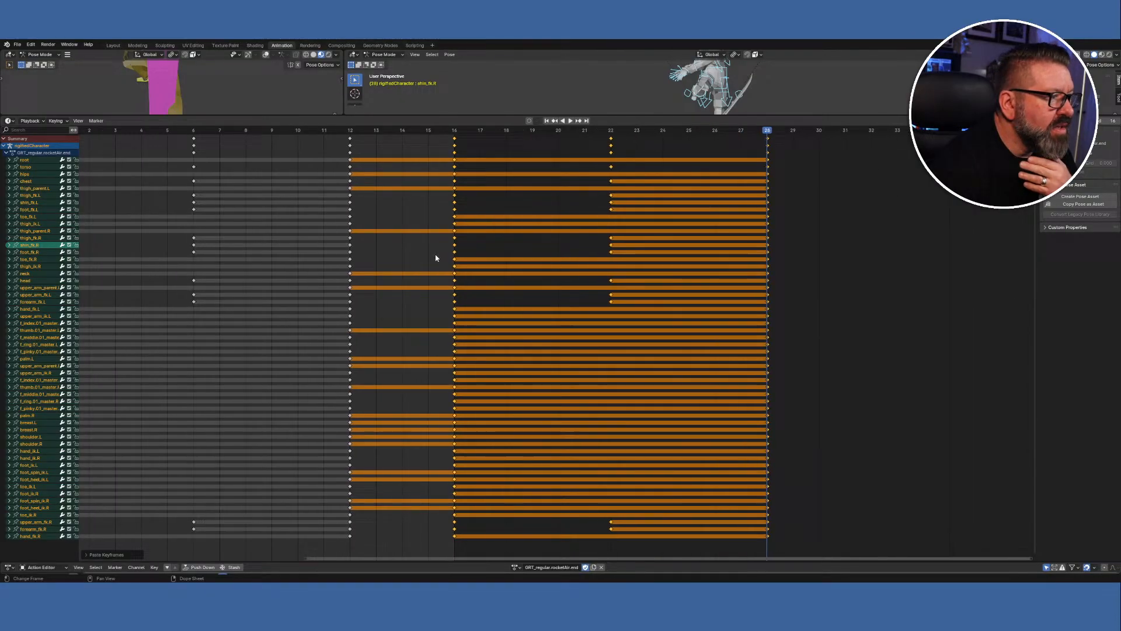
Enlarge the 3D viewports and play and scrub through the end action to compare the original motion with the flipped motion after frame 16.
scroll(436, 258, "down", 4)
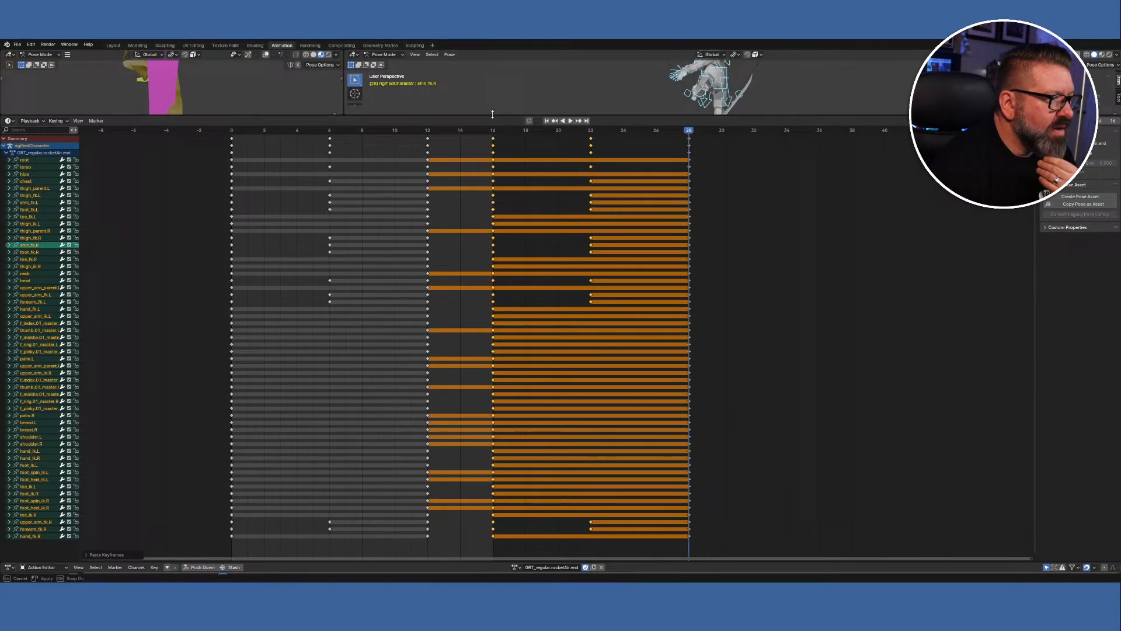
left_click_drag(494, 115, 522, 391)
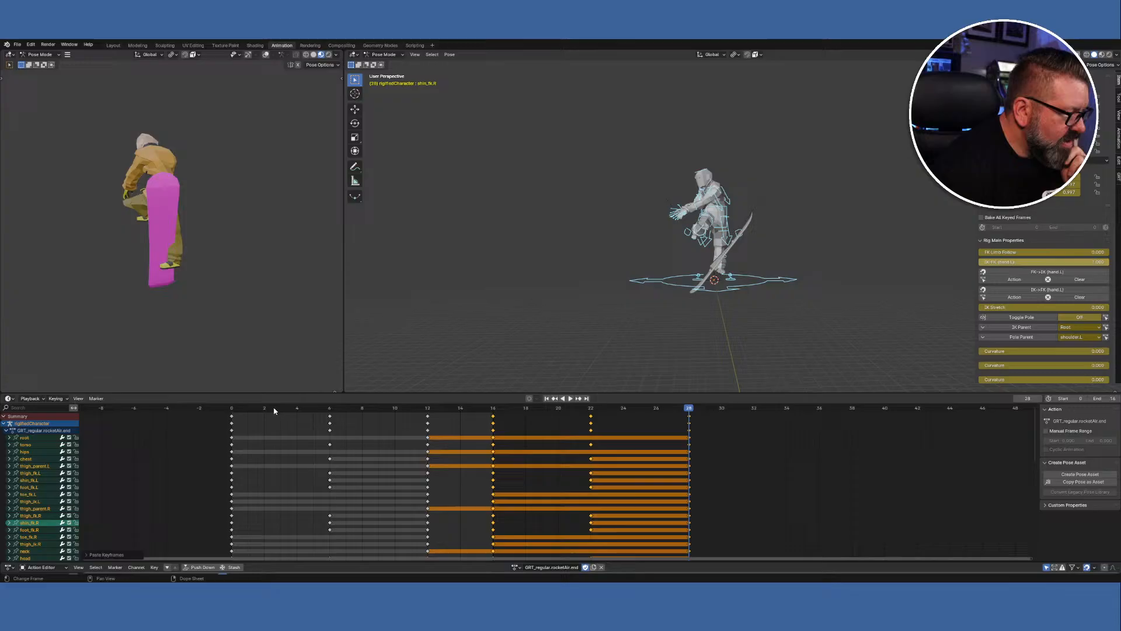
left_click(236, 412)
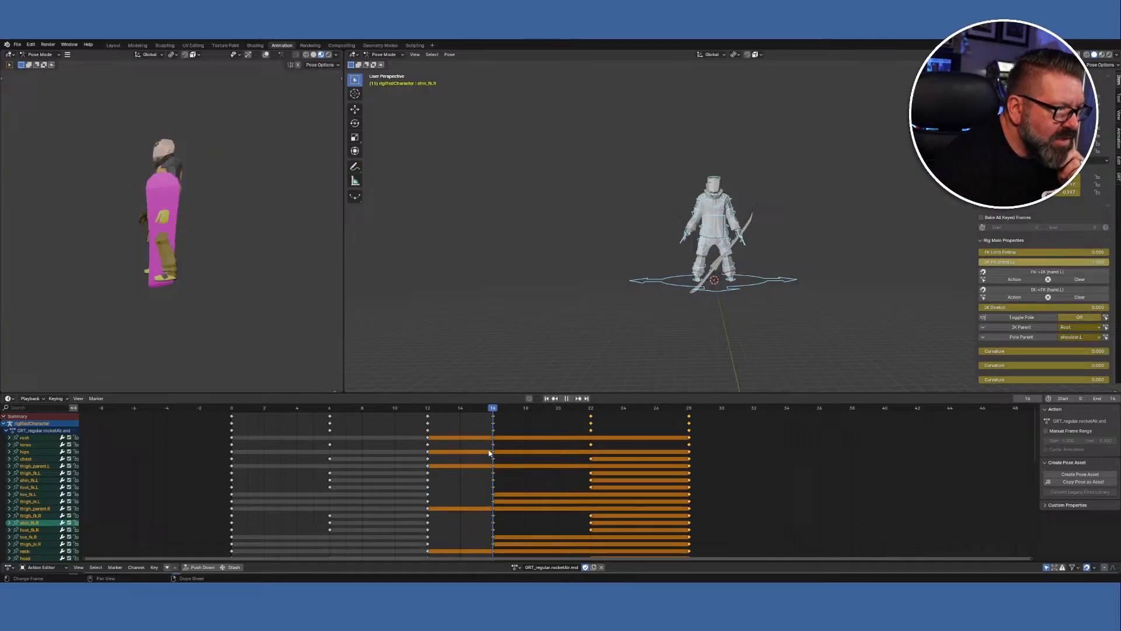
left_click_drag(499, 455, 543, 458)
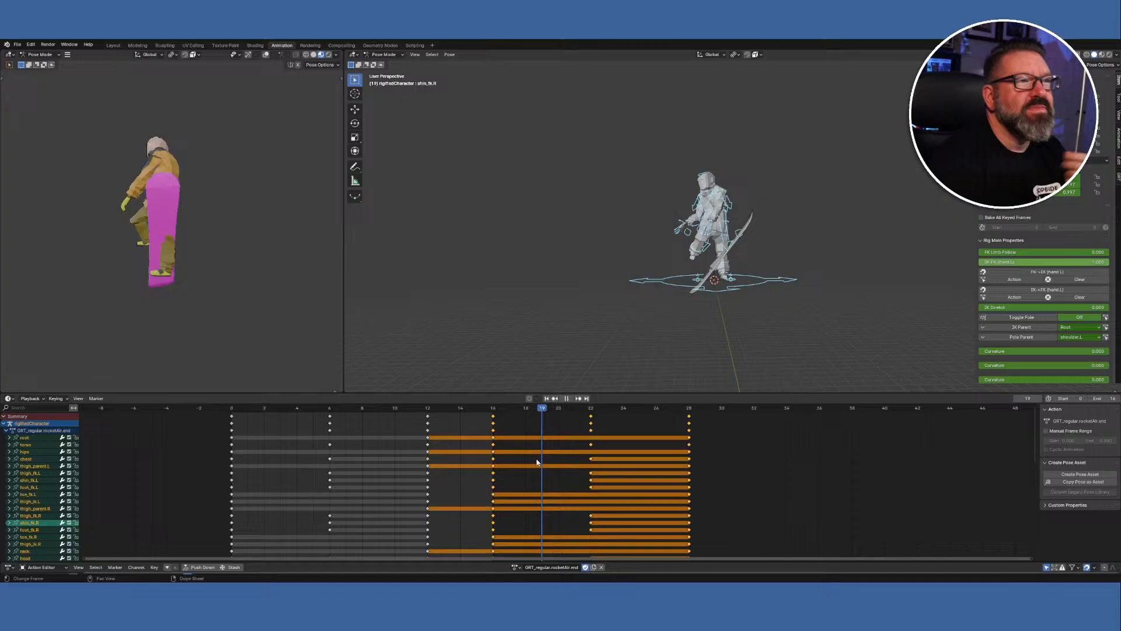
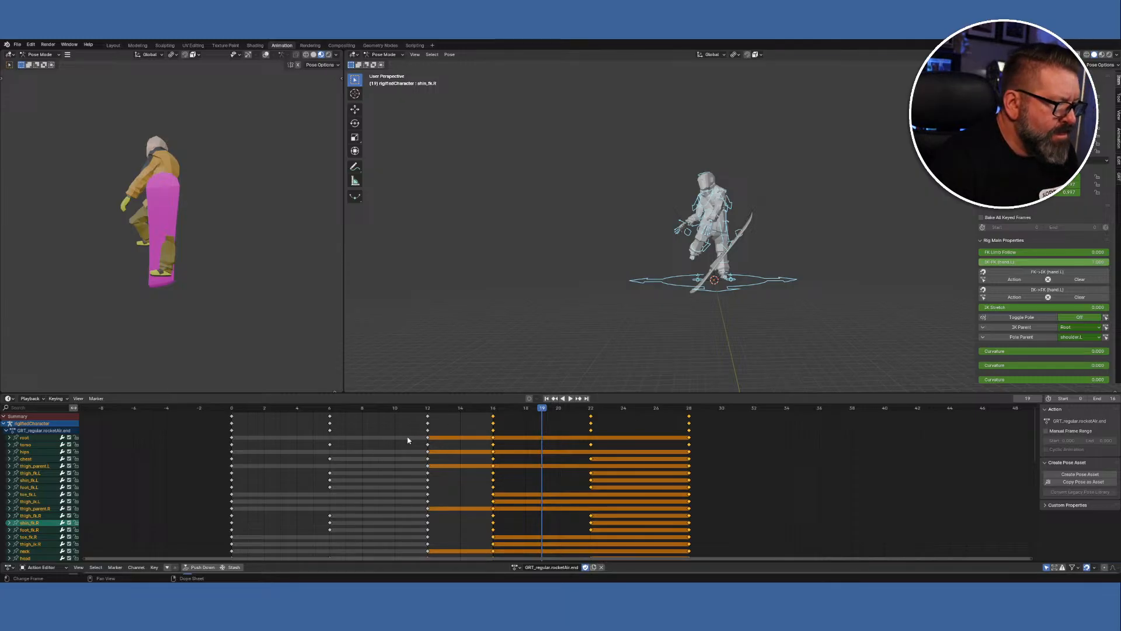
left_click_drag(538, 409, 653, 414)
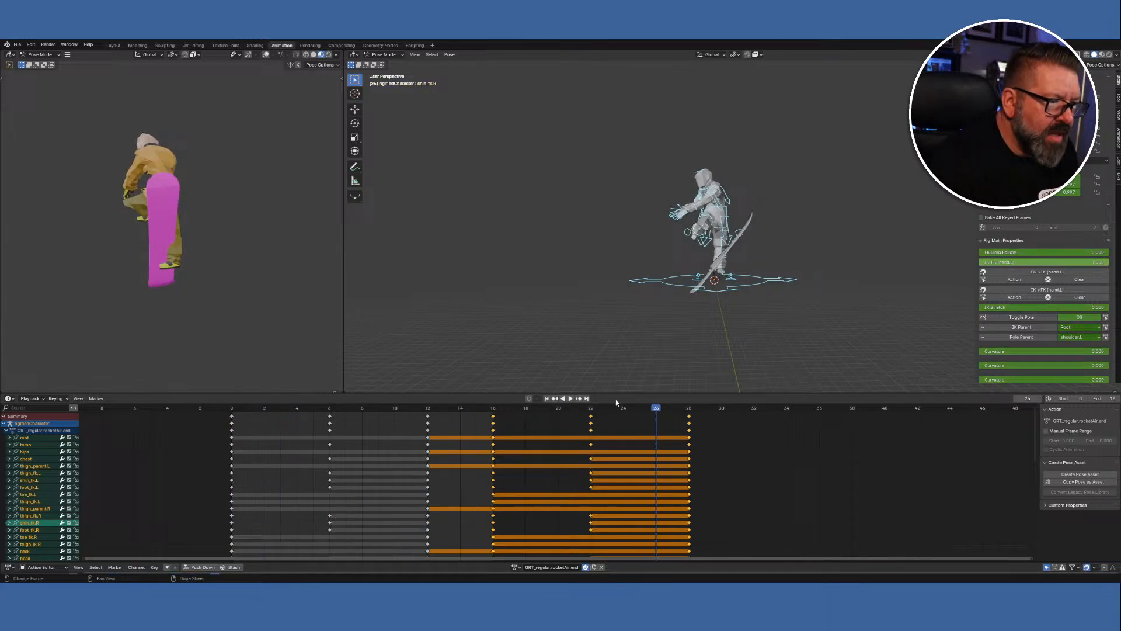
left_click_drag(655, 413, 573, 436)
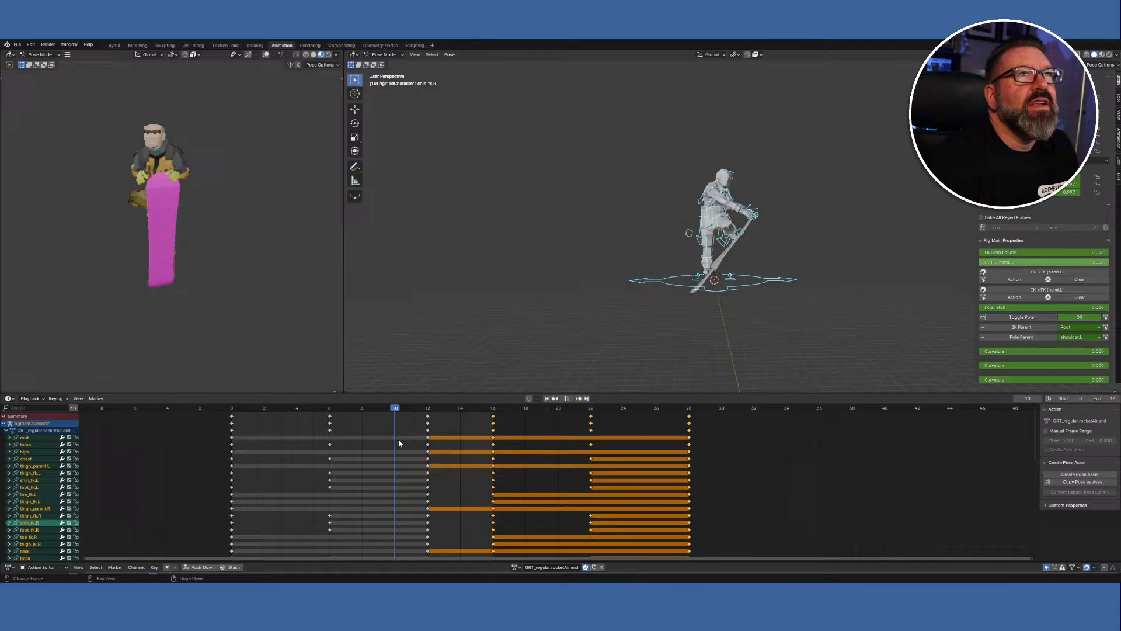
key("space")
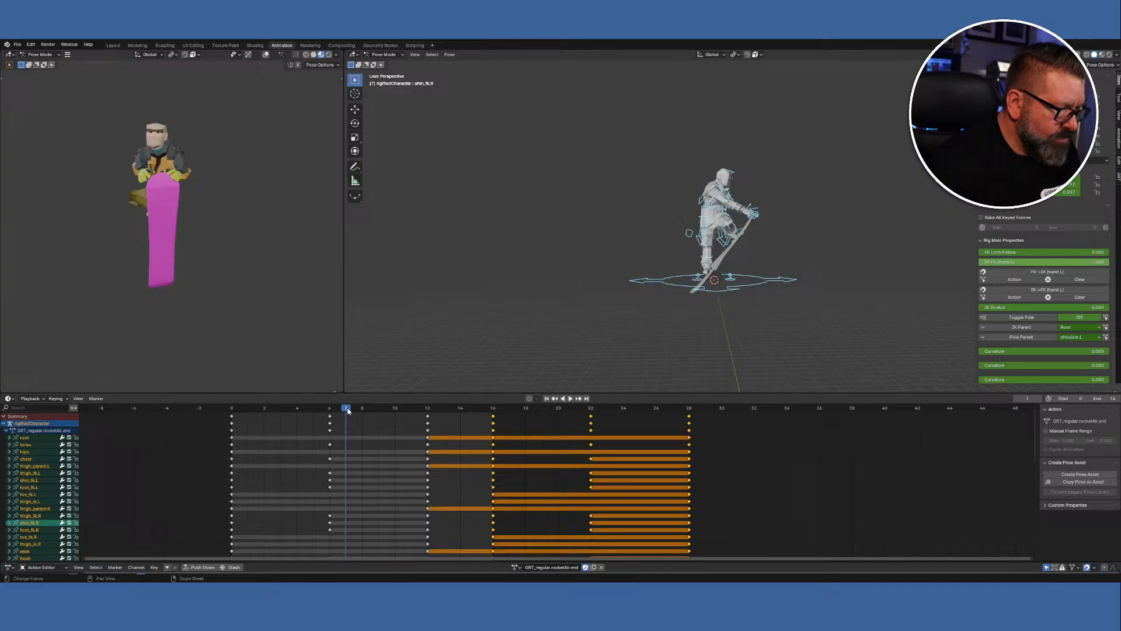
left_click(483, 408)
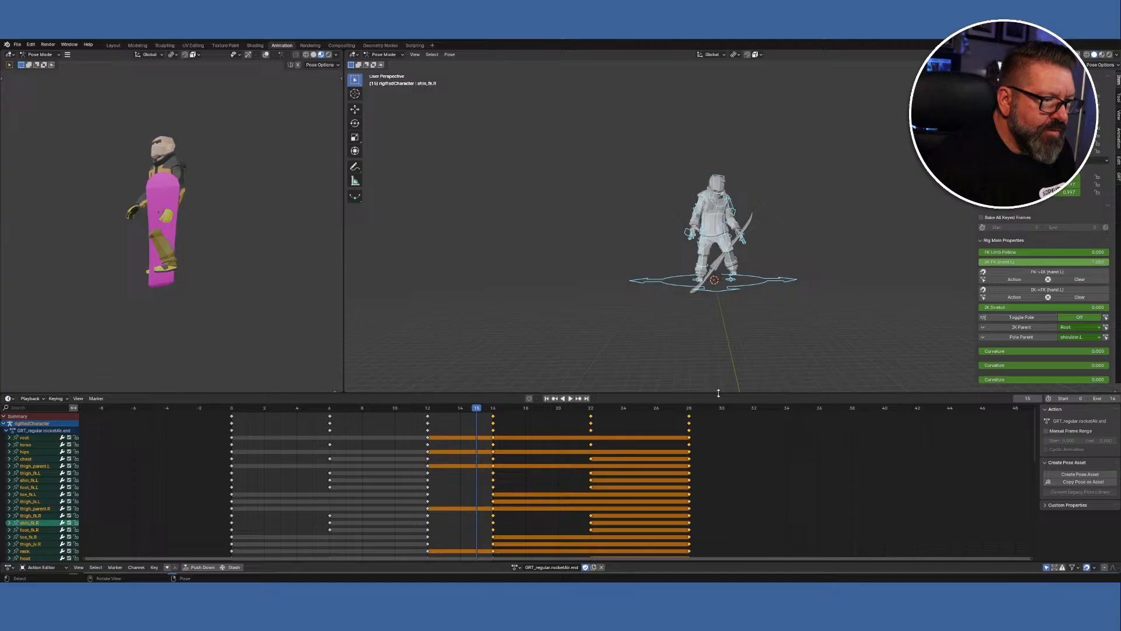
Enlarge the dope sheet to fit every channel and delete all keyframes from frame 16 to frame 28.
left_click_drag(717, 392, 717, 136)
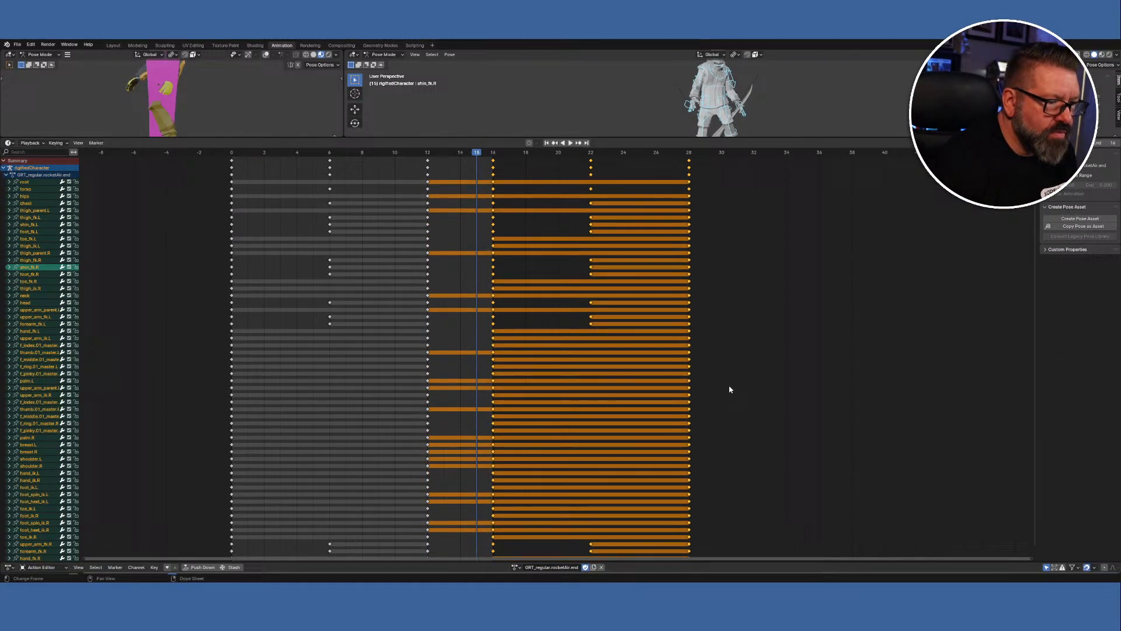
left_click_drag(800, 139, 800, 103)
left_click_drag(703, 529, 471, 115)
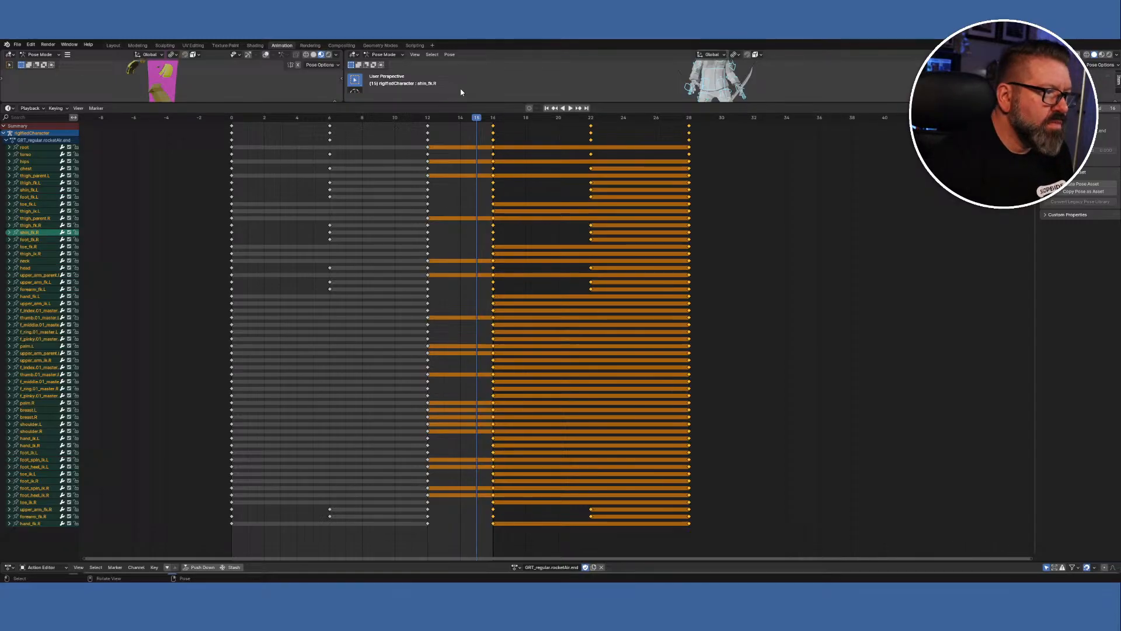
right_click(494, 118)
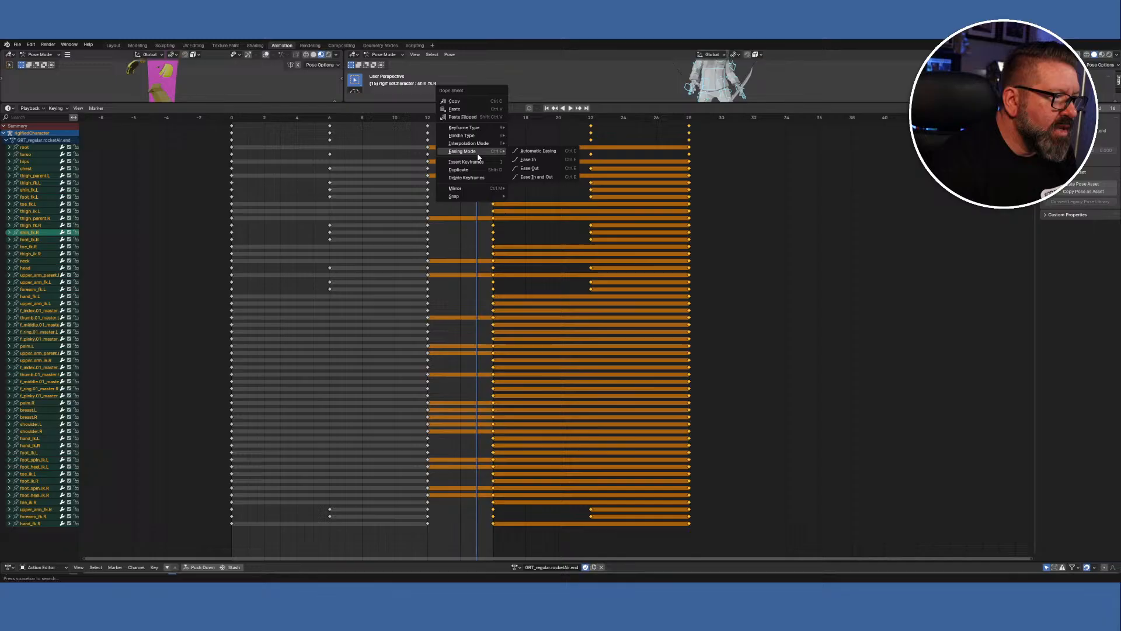
left_click(478, 177)
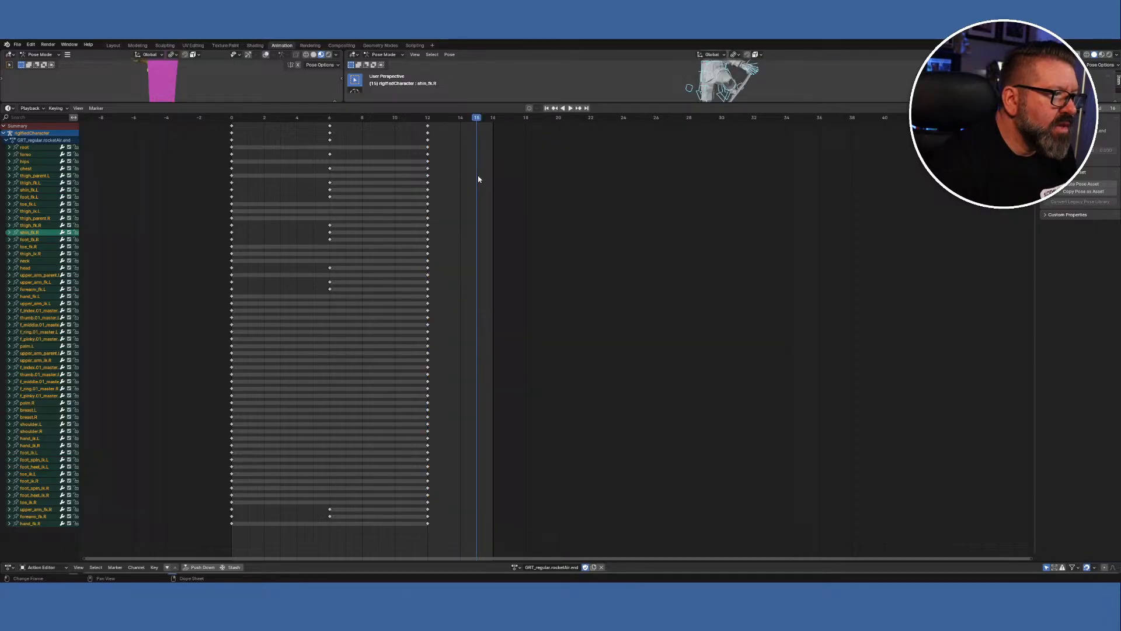
Copy the keyframes of all bone channels at frame 12 and paste them at frame 16.
left_click(428, 118)
key("space")
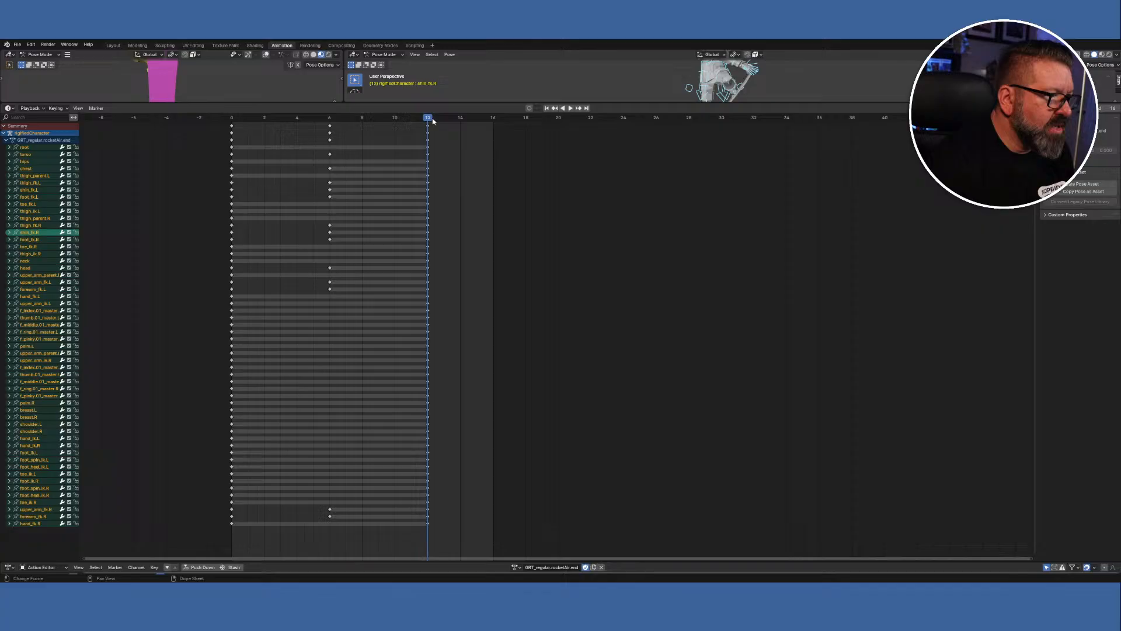
key("a")
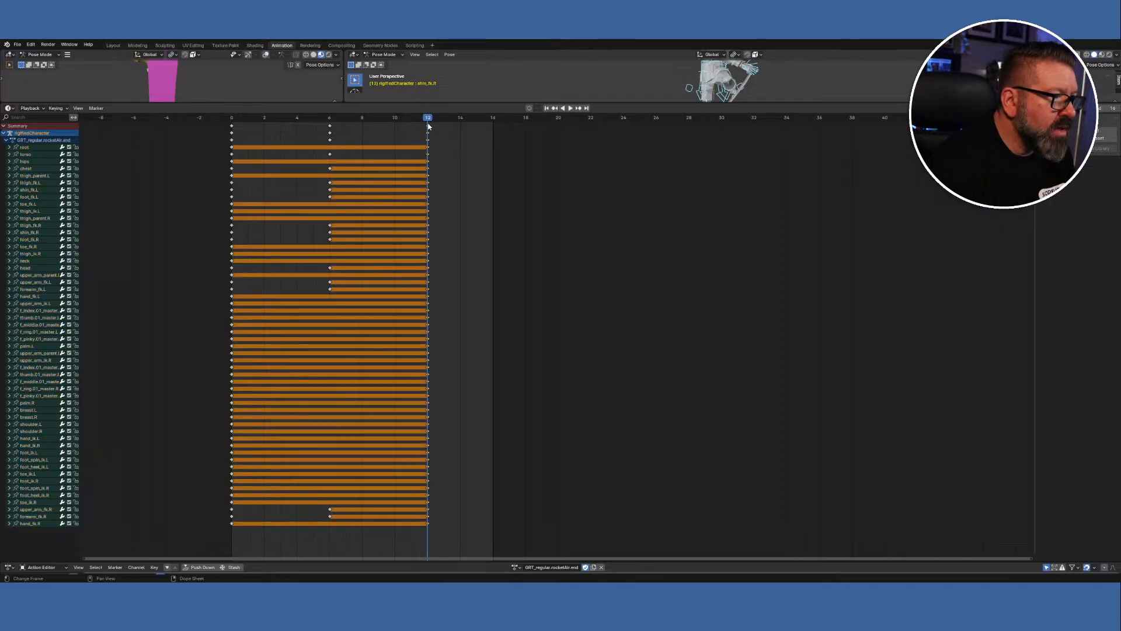
right_click(430, 116)
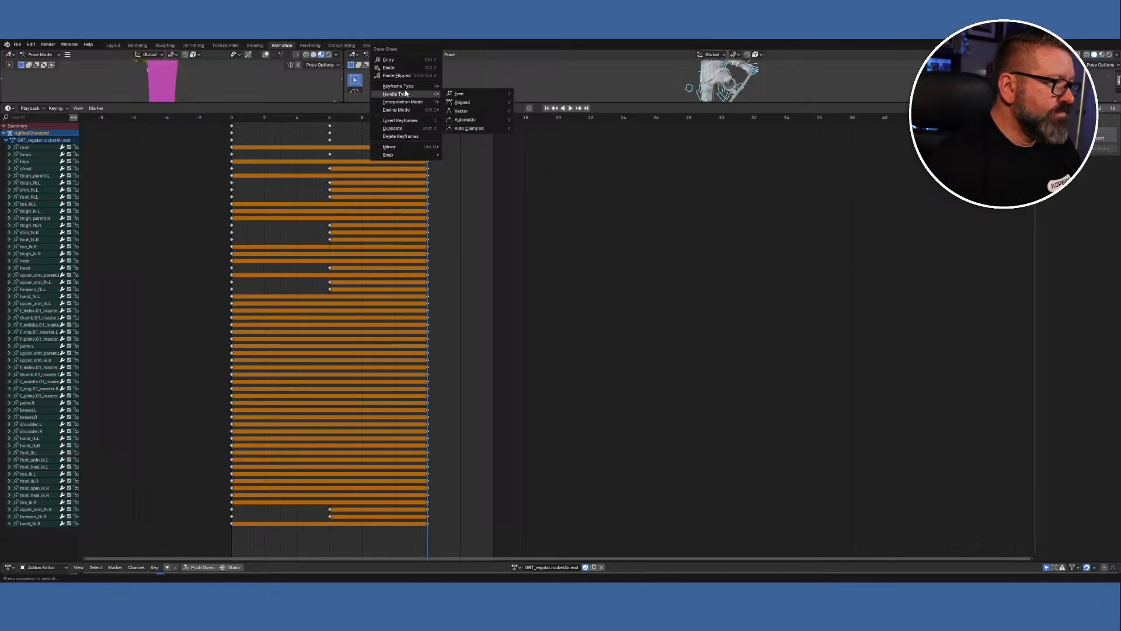
left_click(398, 60)
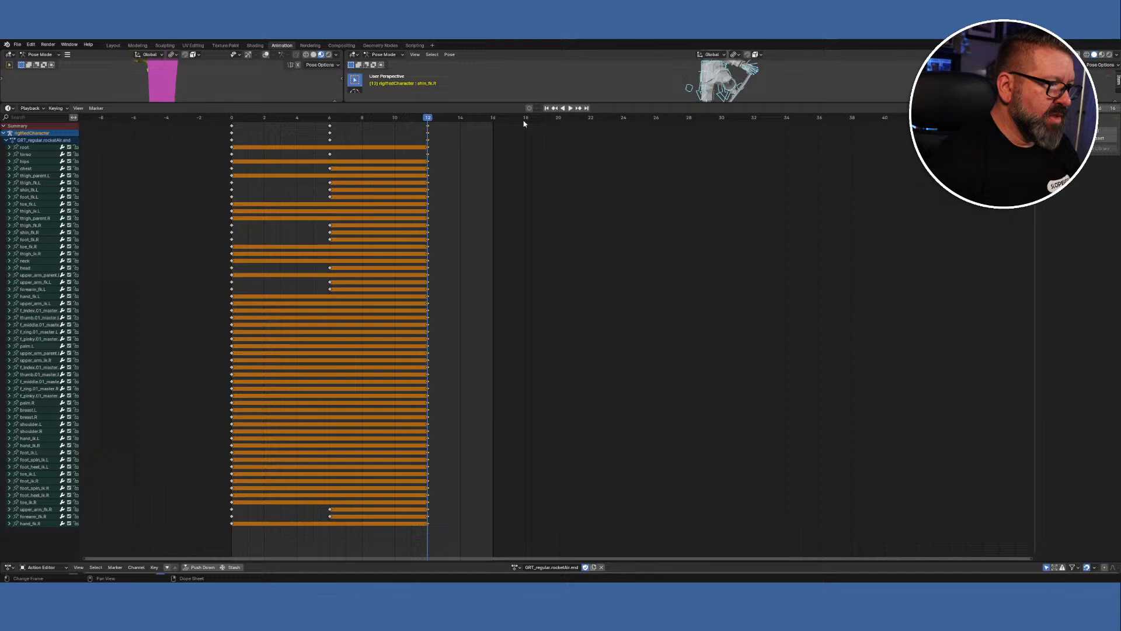
left_click(494, 119)
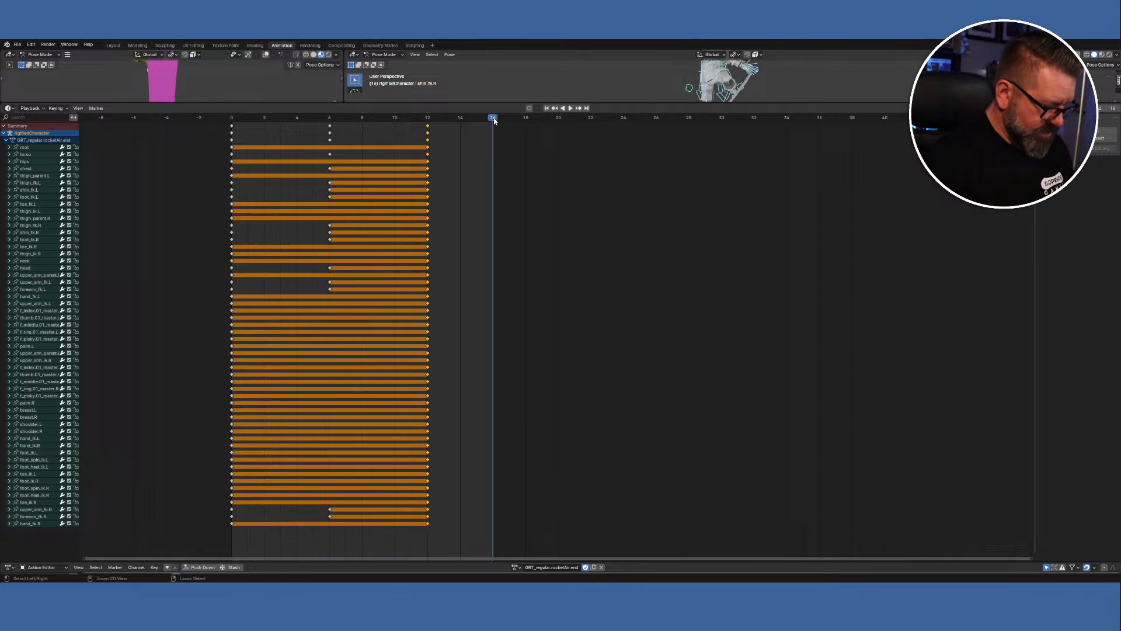
key("ctrl+v")
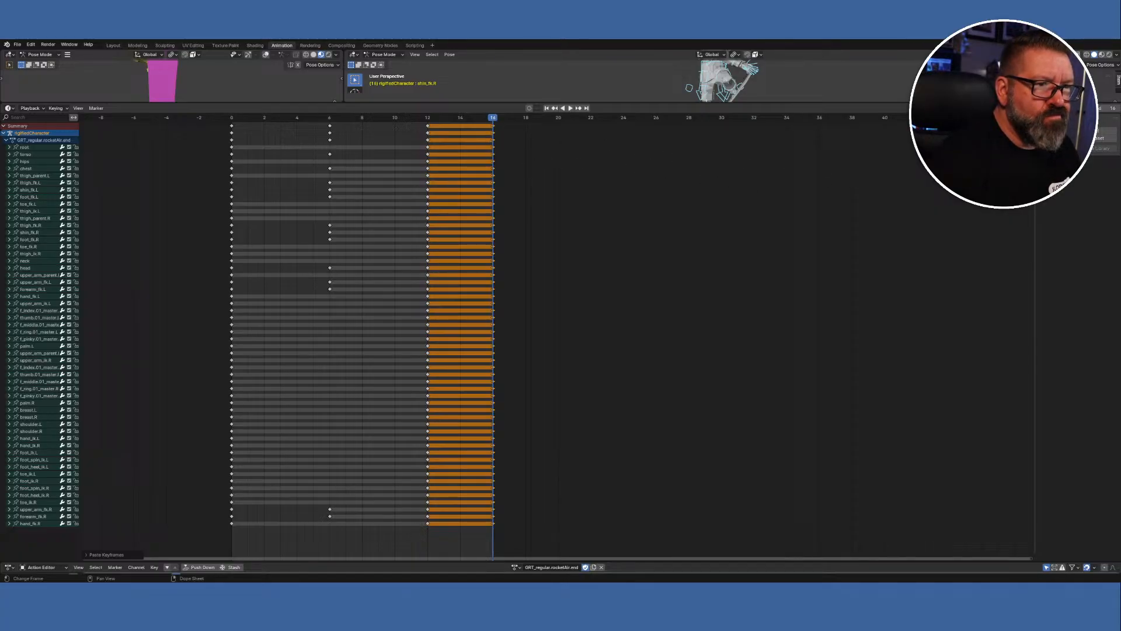
Copy the keyframes at frame 6 and place the playhead at frame 22.
key("space")
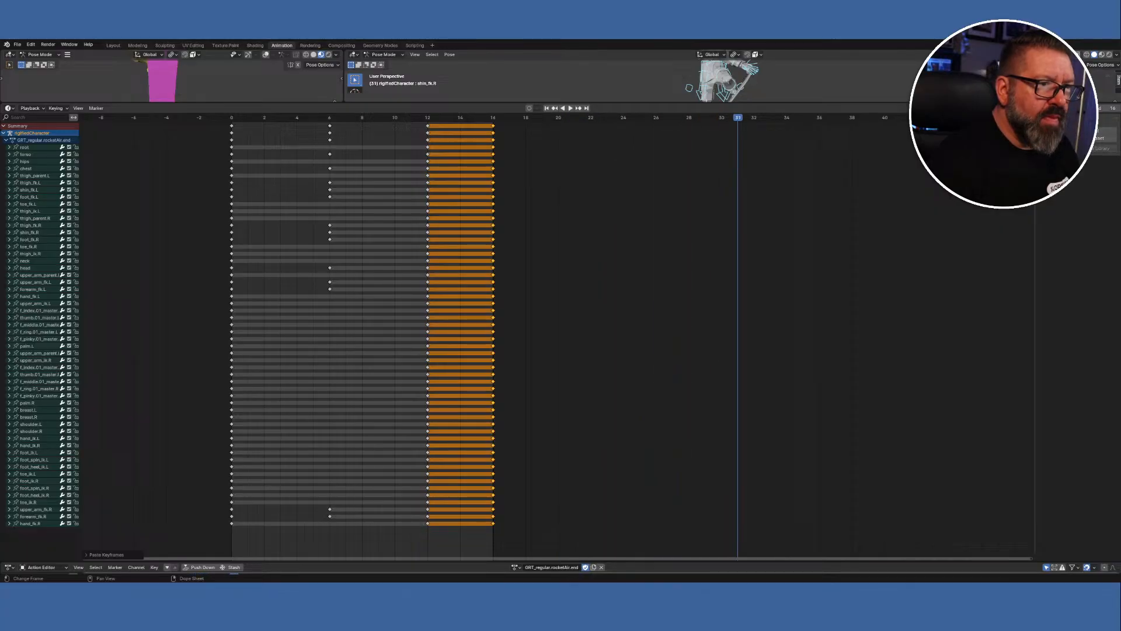
left_click(330, 119)
left_click(331, 127)
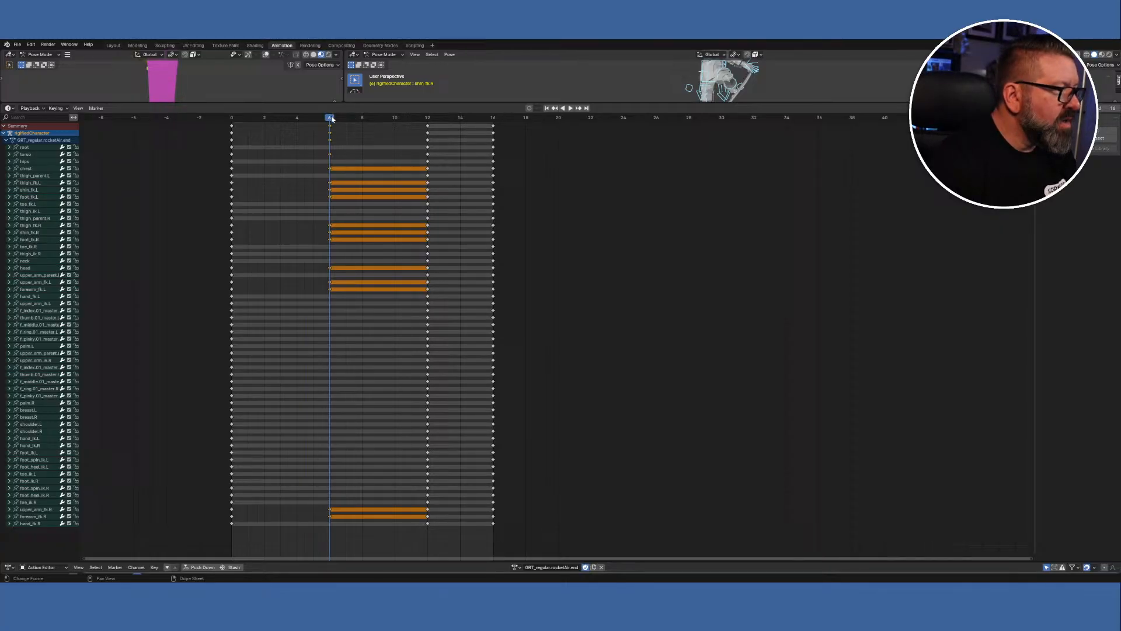
right_click(331, 119)
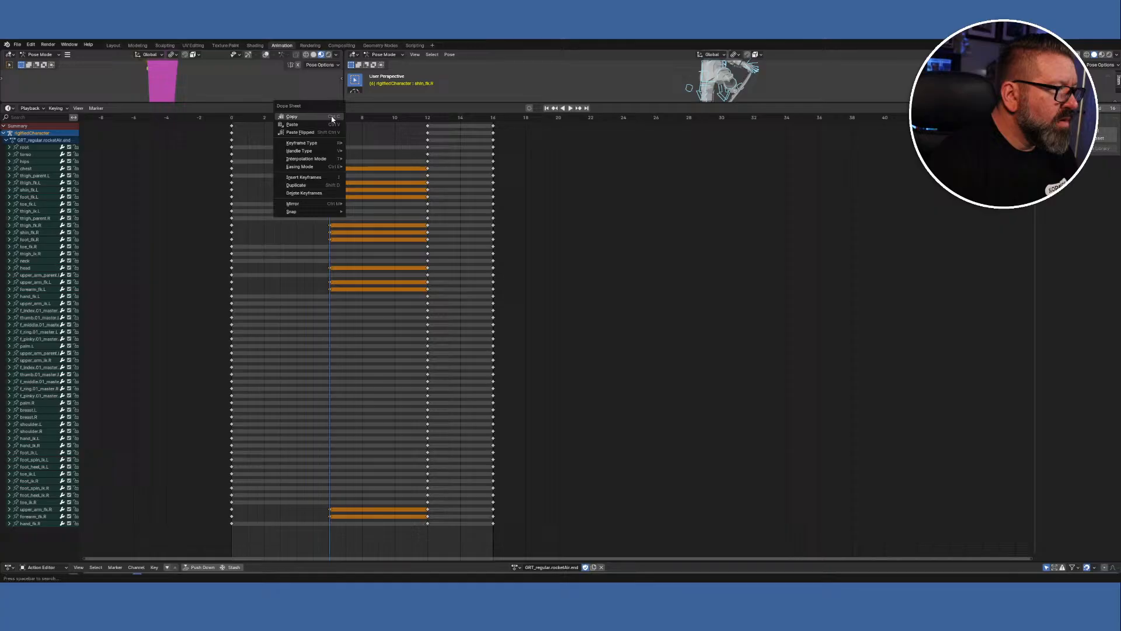
left_click(310, 119)
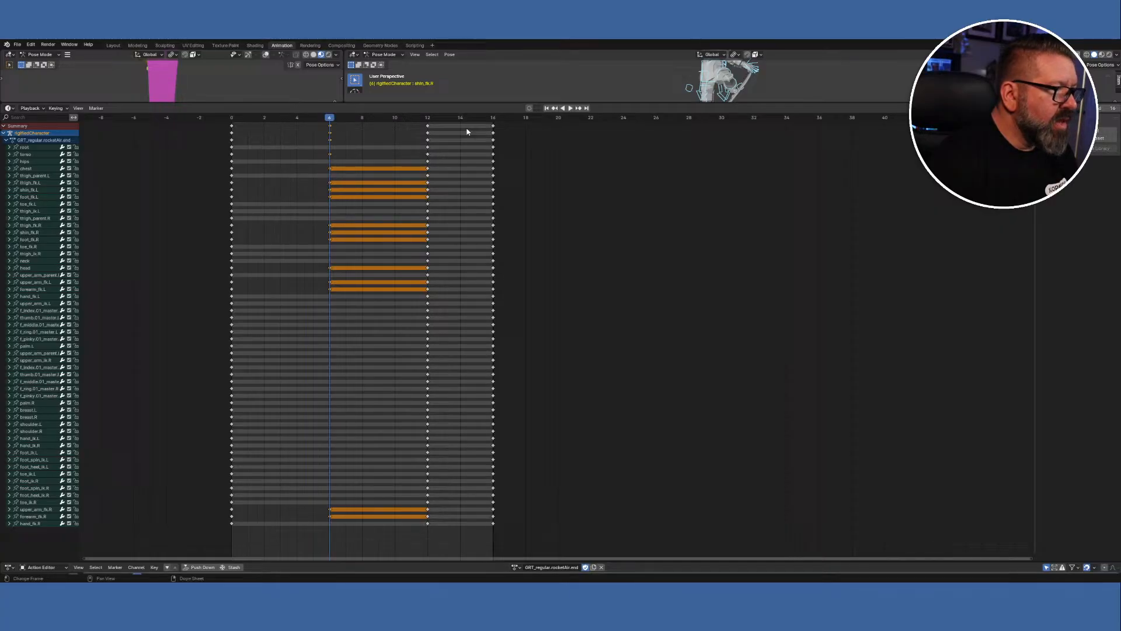
left_click(493, 119)
key("space")
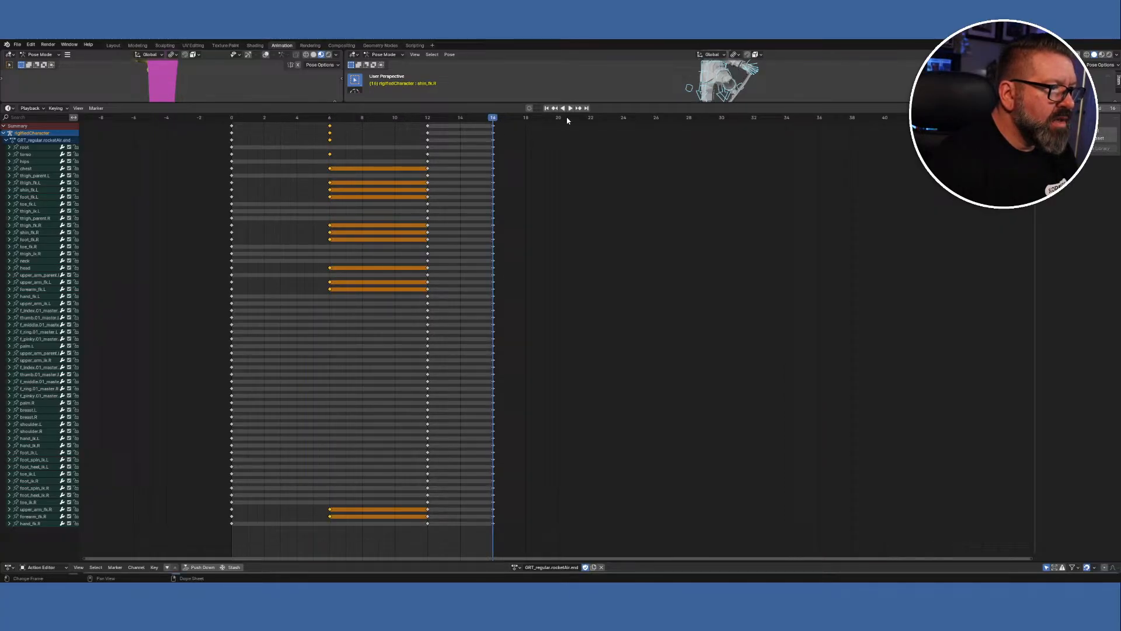
left_click(592, 118)
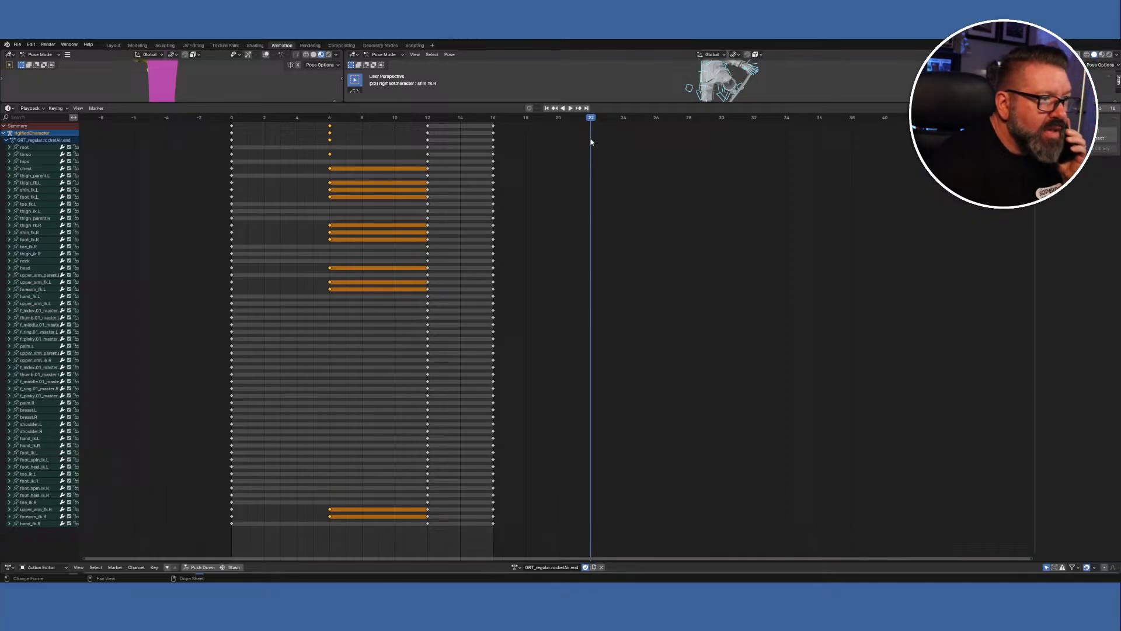
Move the column of keyframes at frame 16 to frame 20.
left_click(493, 118)
left_click(493, 126)
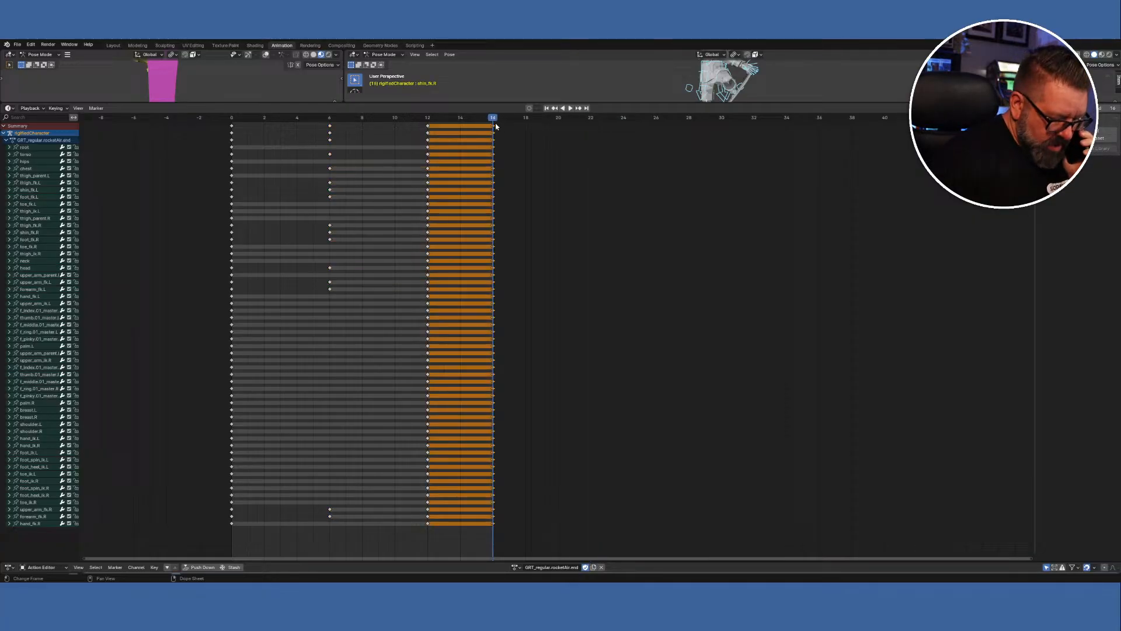
key("g")
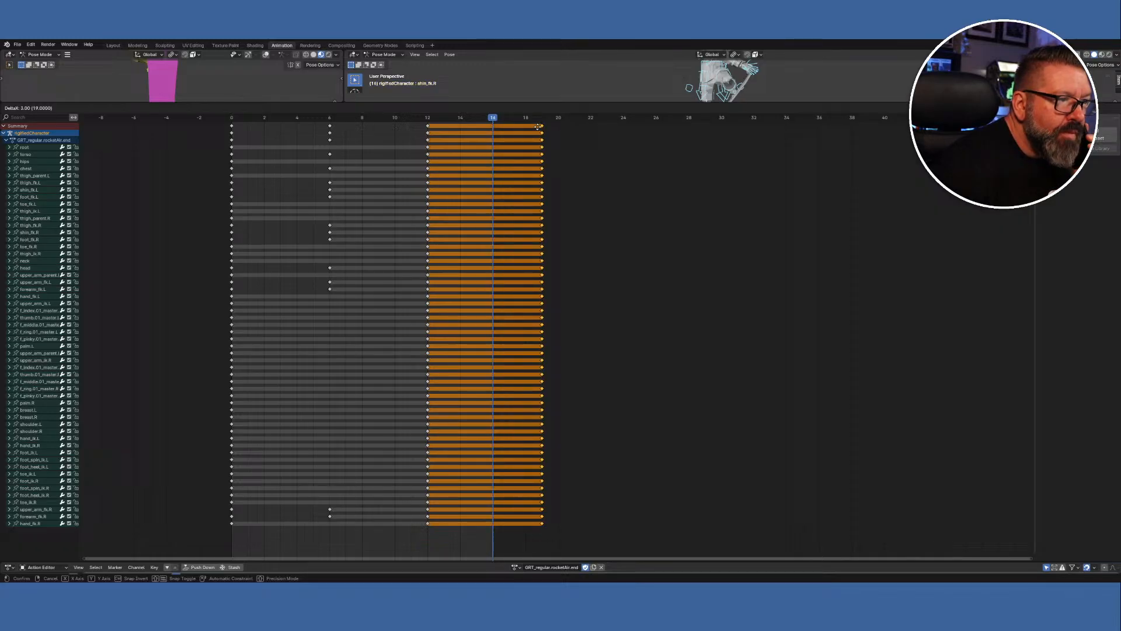
left_click(558, 127)
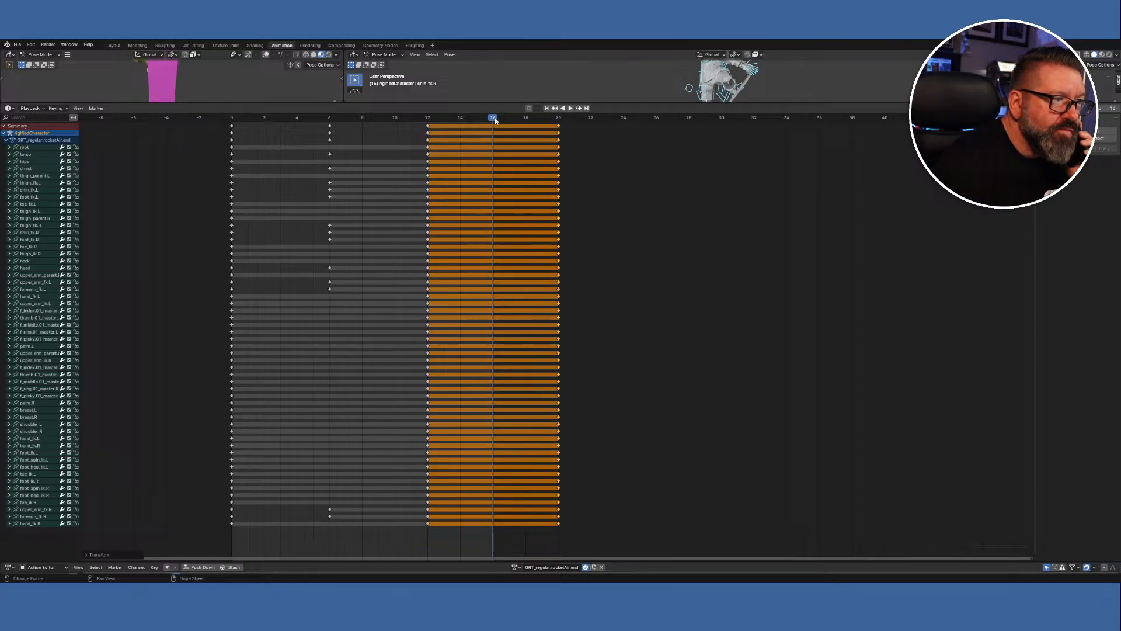
Copy the keyframes at frame 6 and paste them at frame 26.
left_click_drag(495, 121, 657, 130)
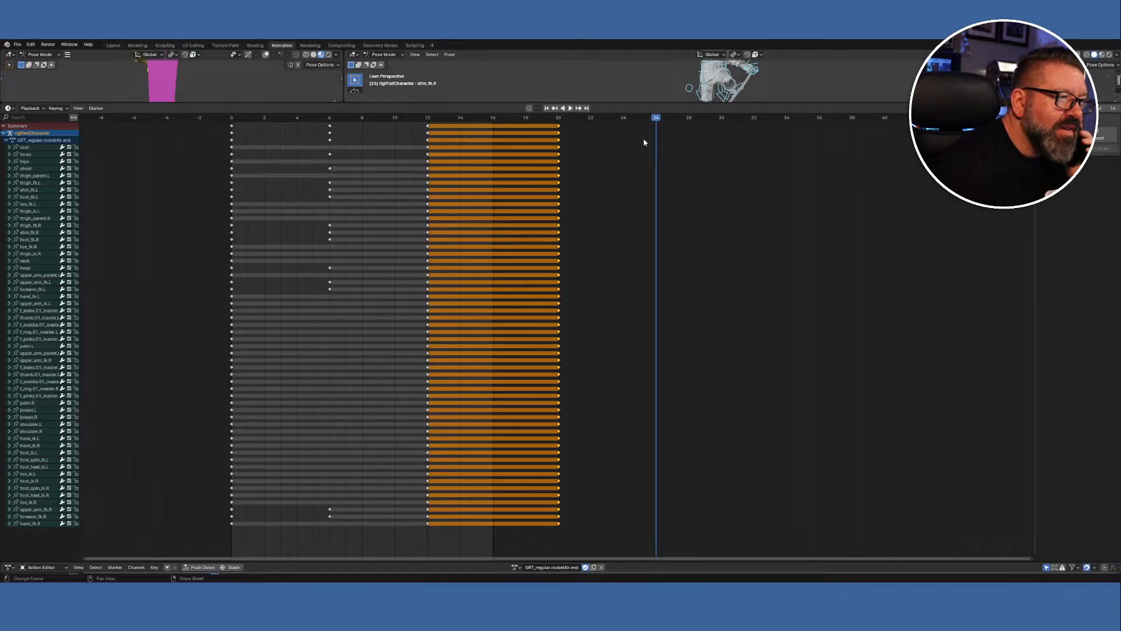
left_click(330, 127)
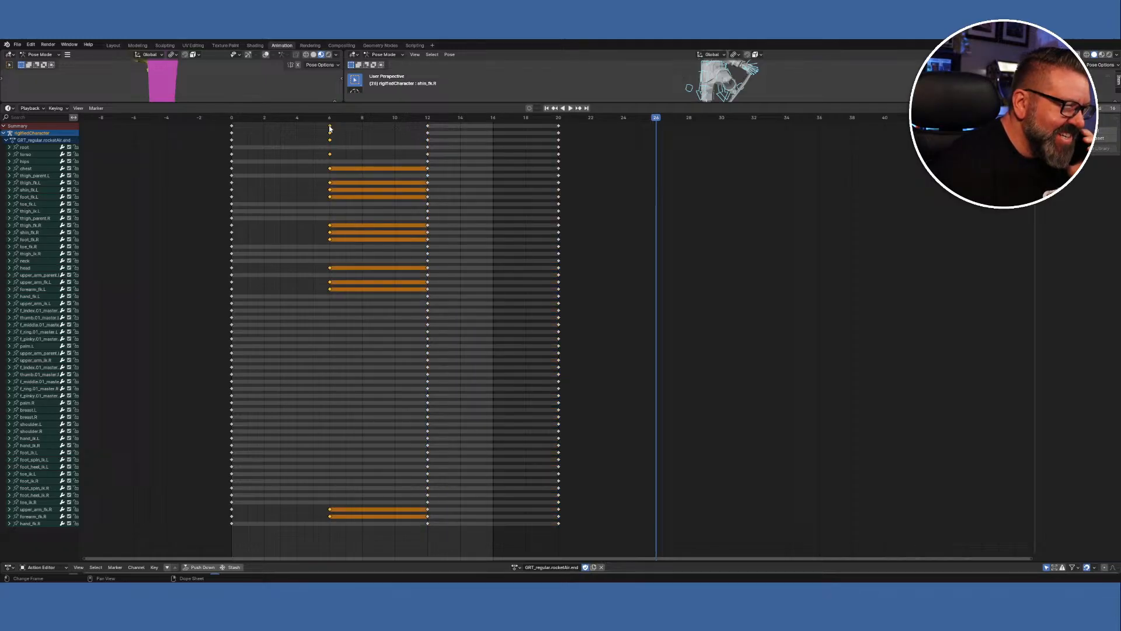
right_click(331, 120)
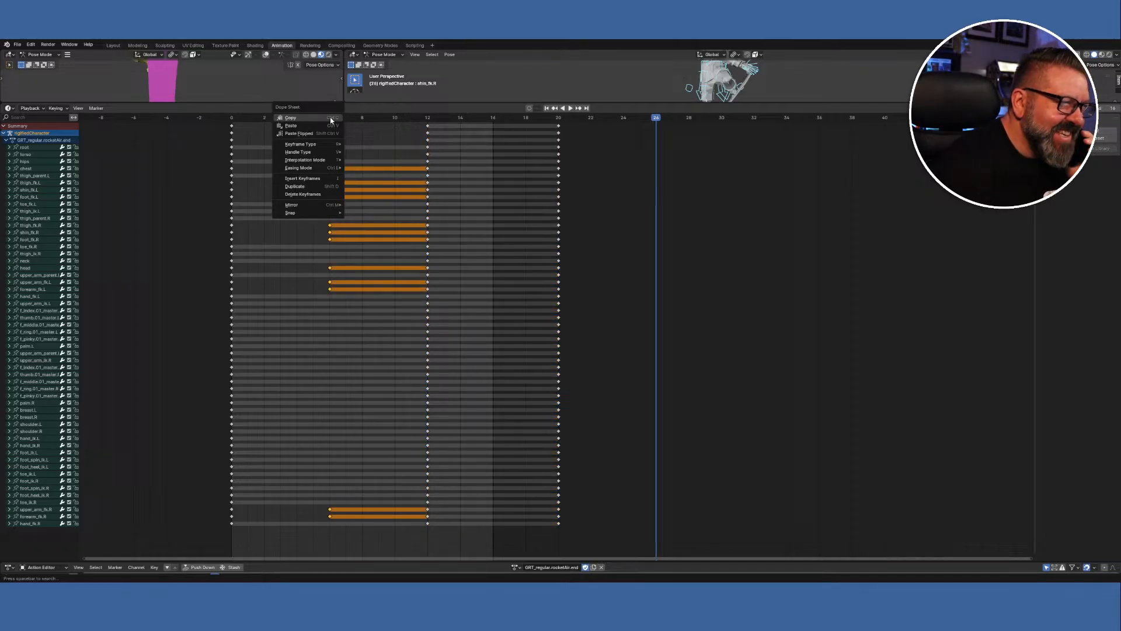
left_click(330, 118)
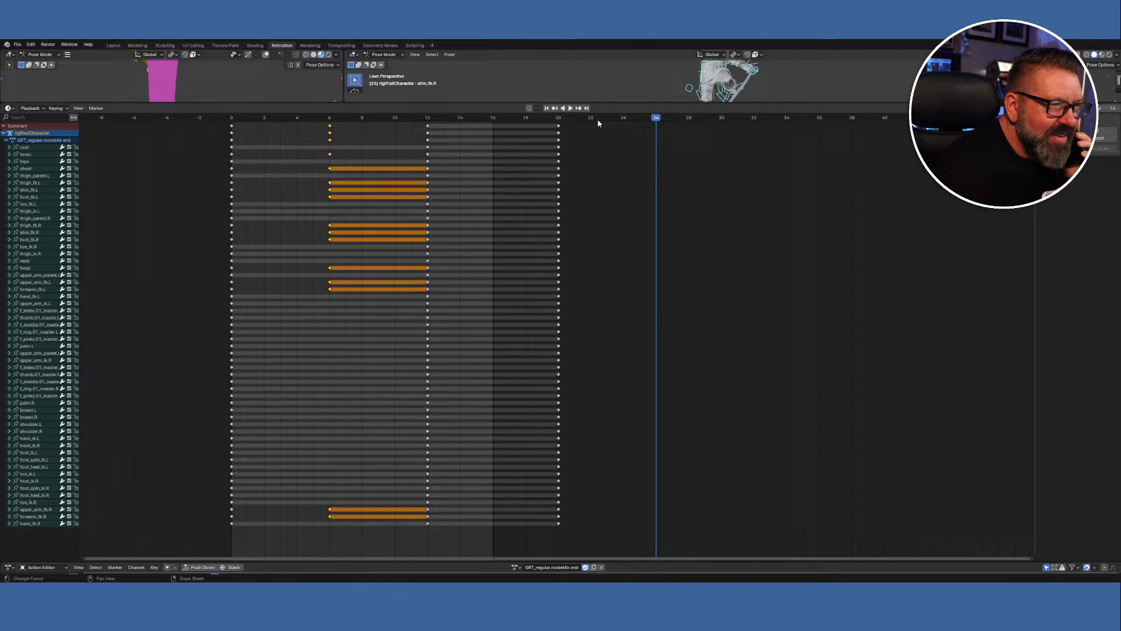
right_click(657, 122)
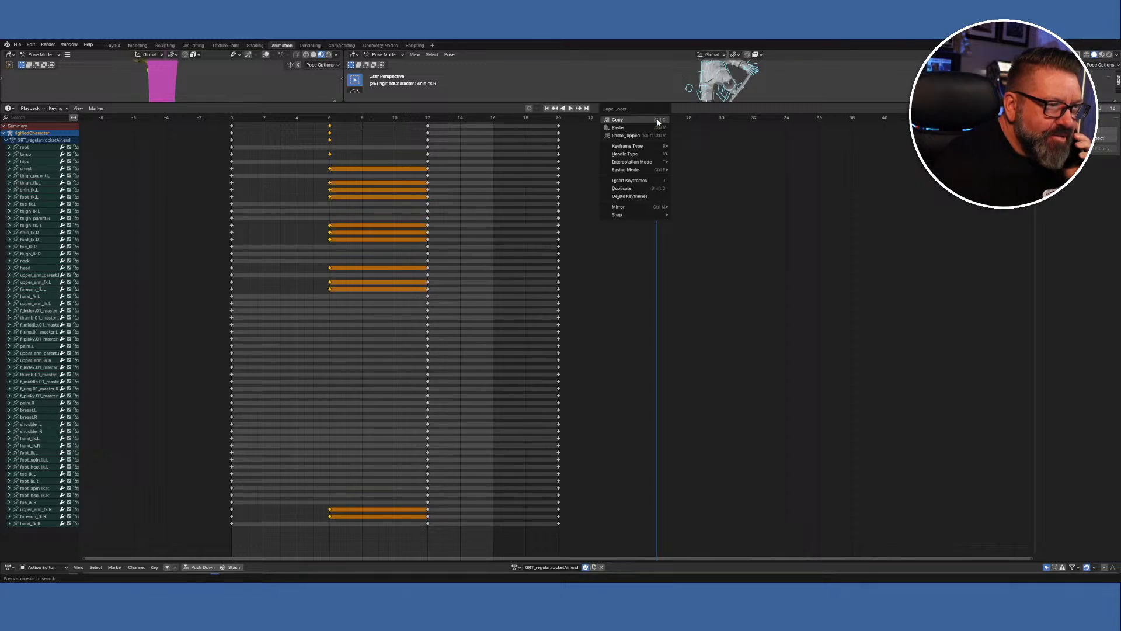
left_click(655, 127)
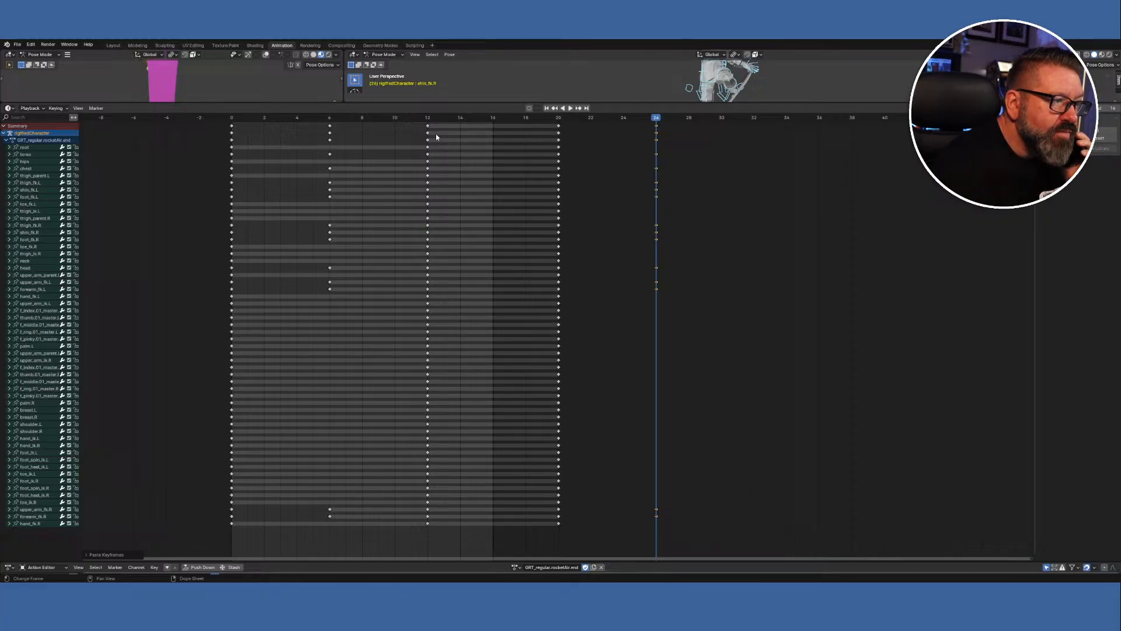
left_click(232, 120)
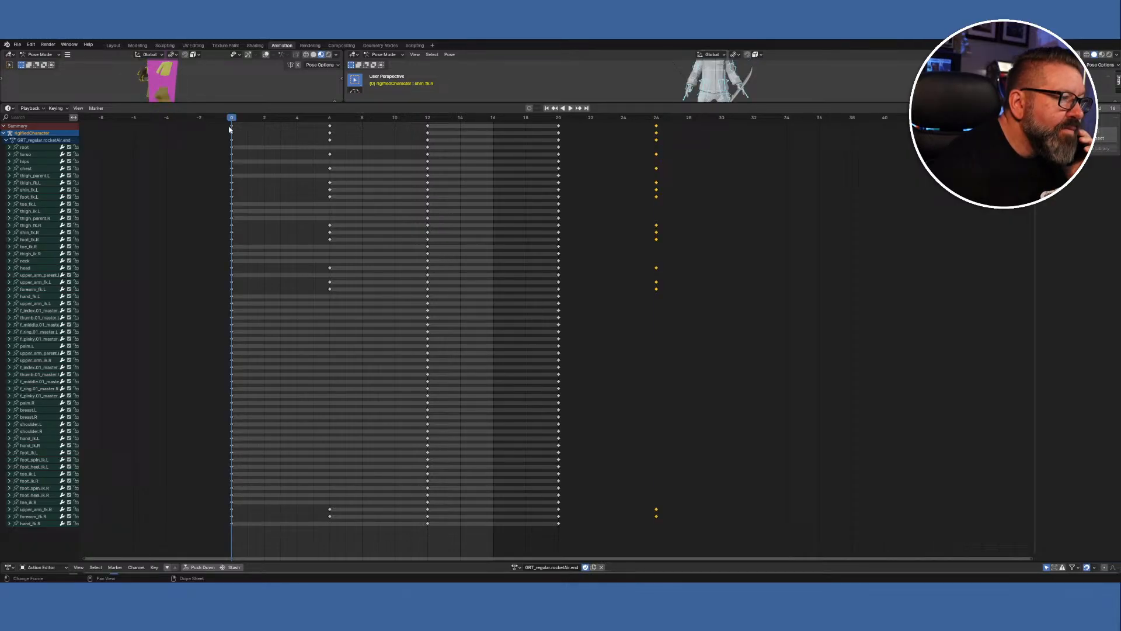
left_click(232, 126)
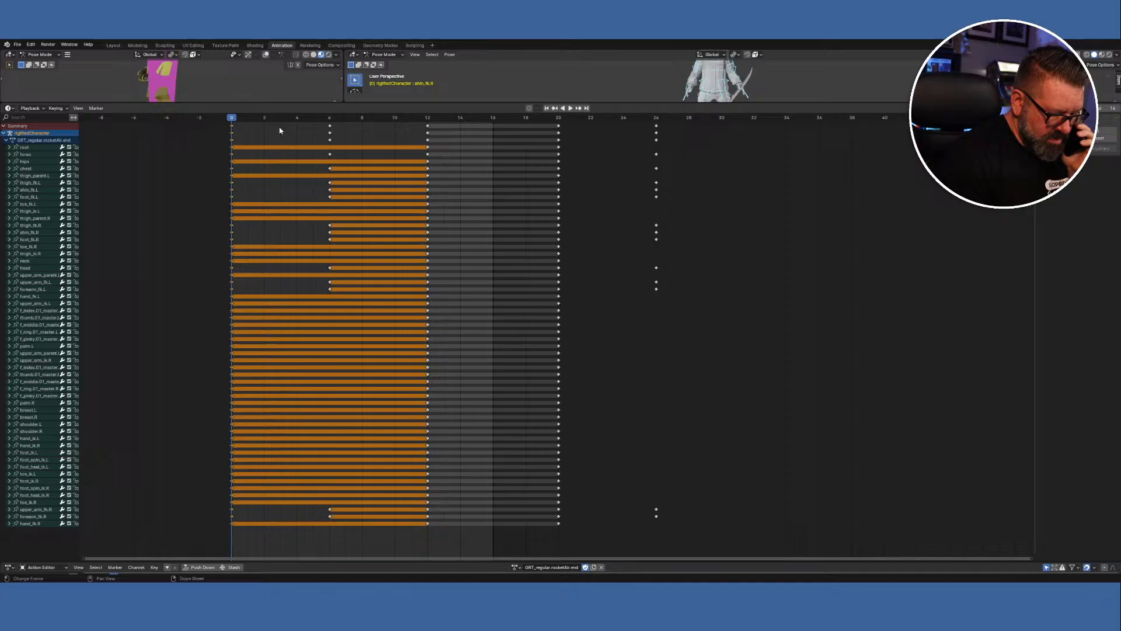
key("c")
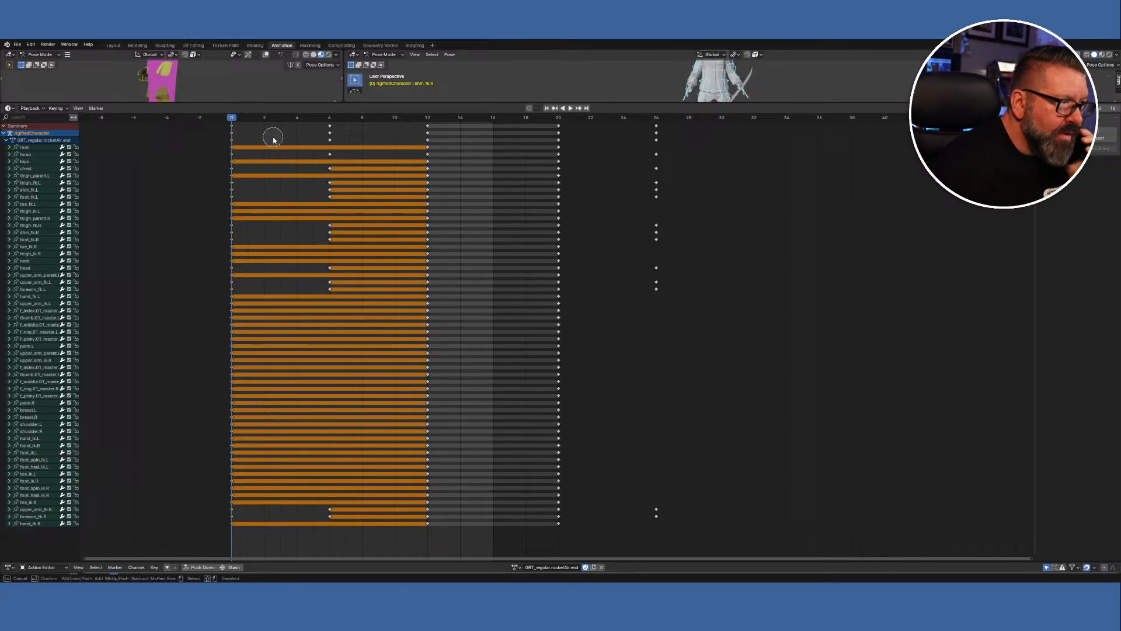
key("Escape")
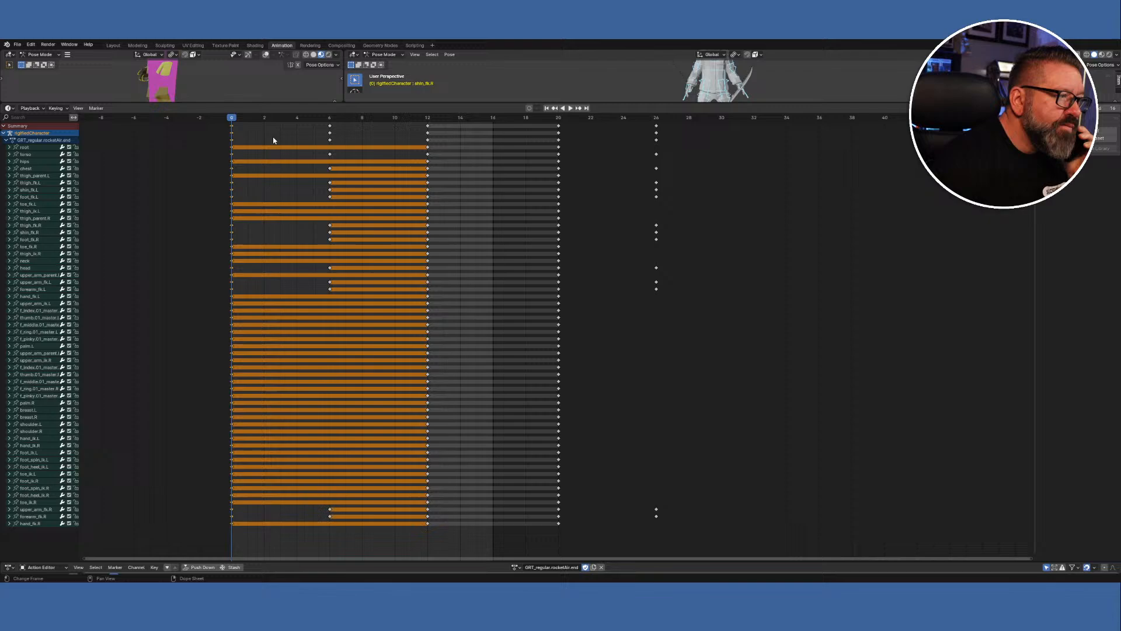
right_click(233, 120)
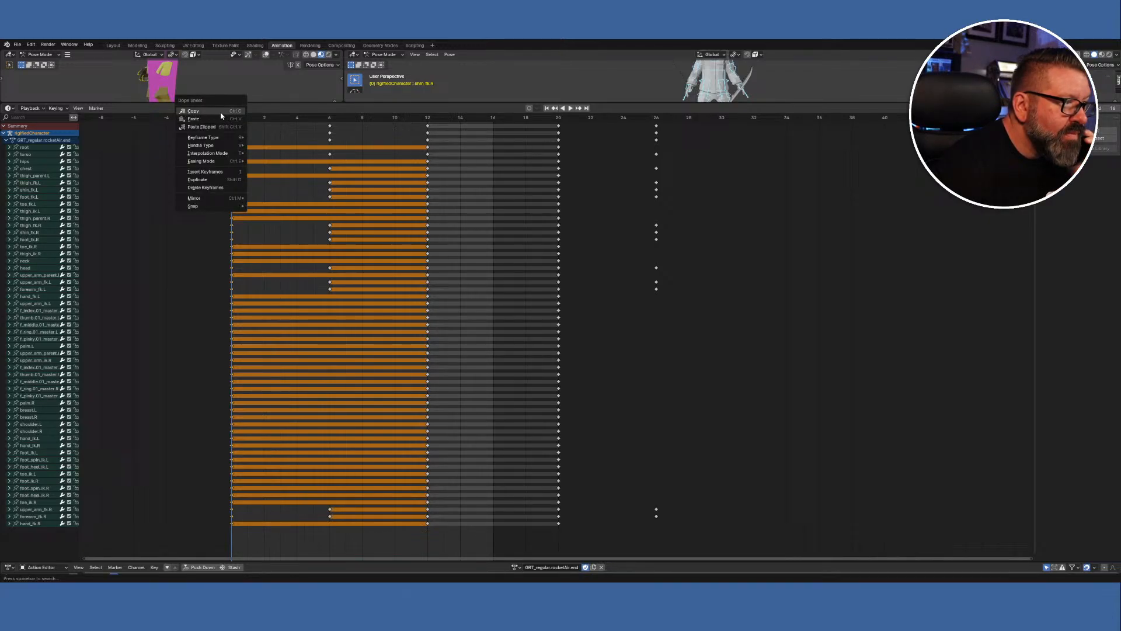
left_click(221, 111)
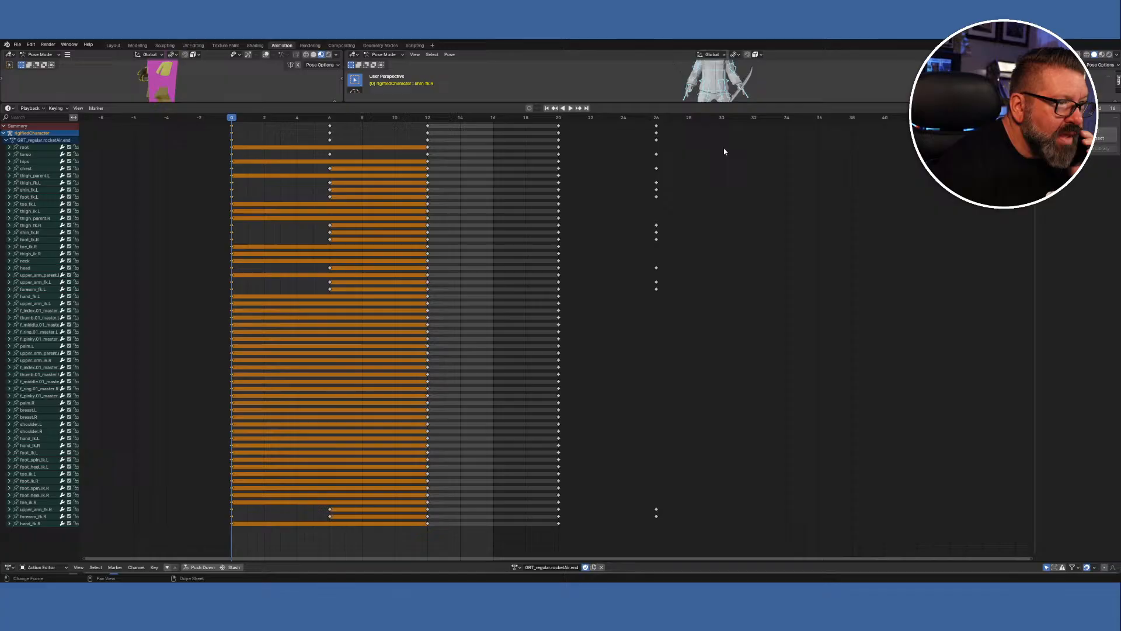
right_click(755, 125)
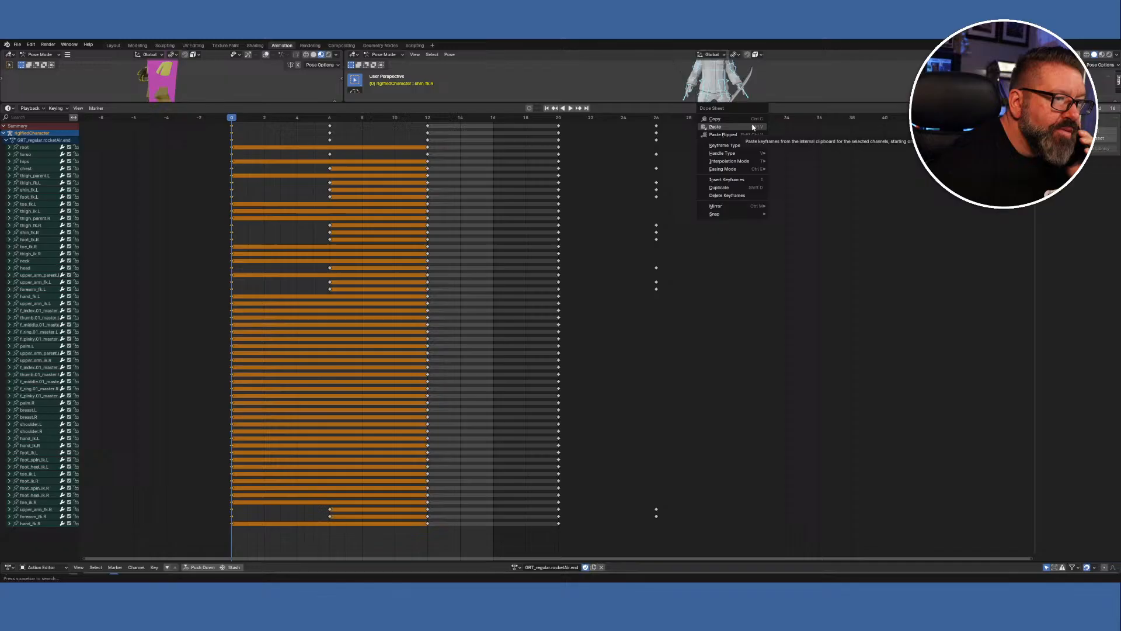
left_click(753, 126)
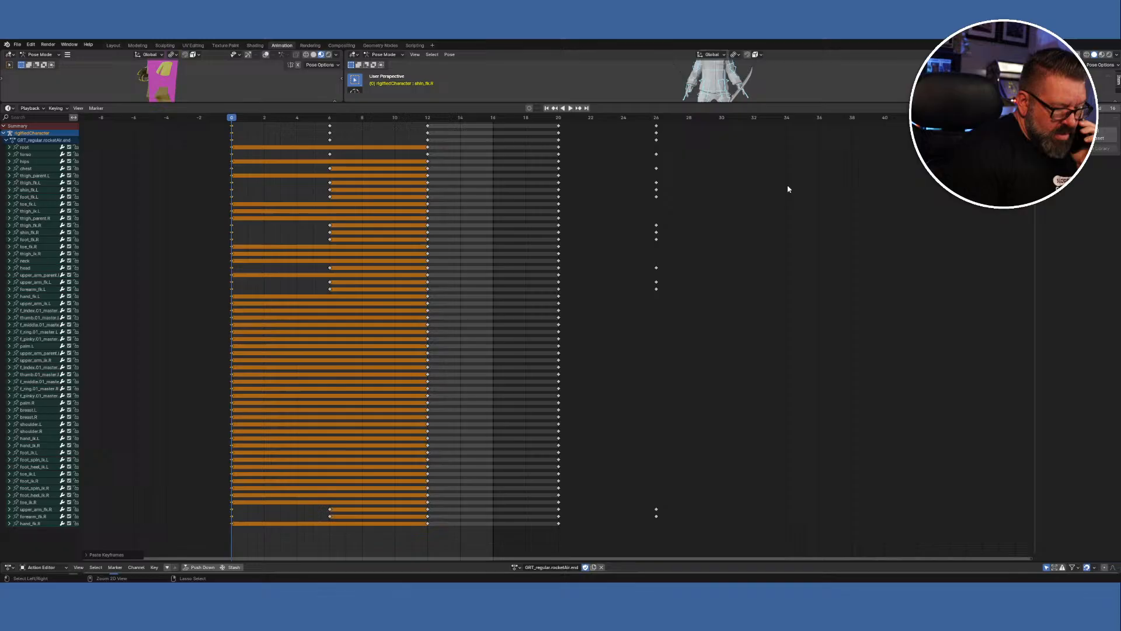
key("ctrl+z")
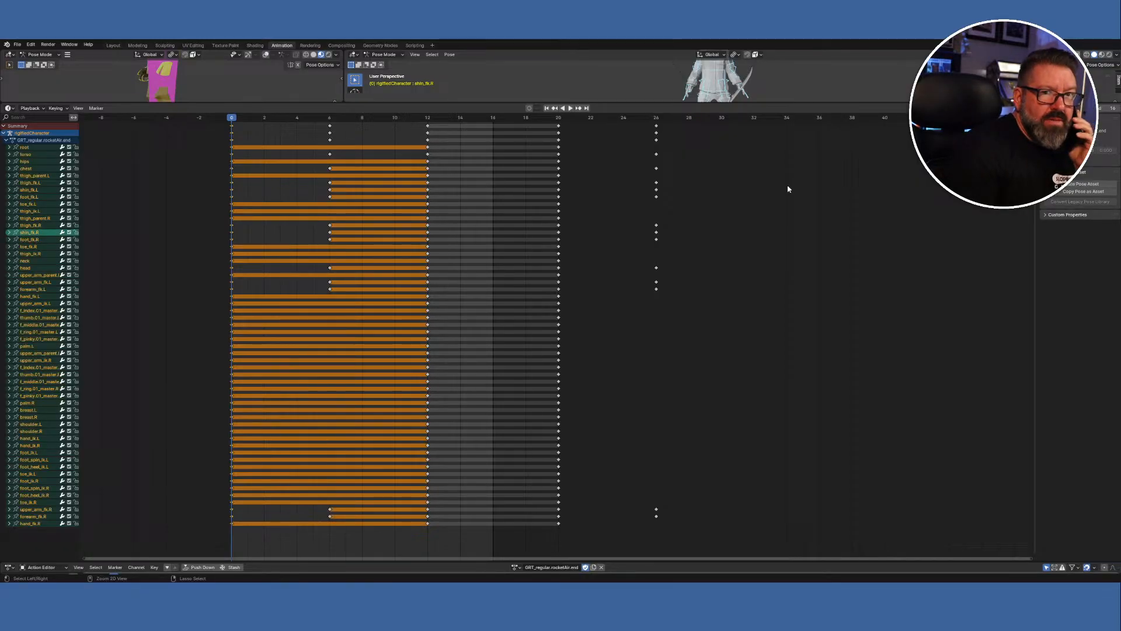
key("ctrl+z")
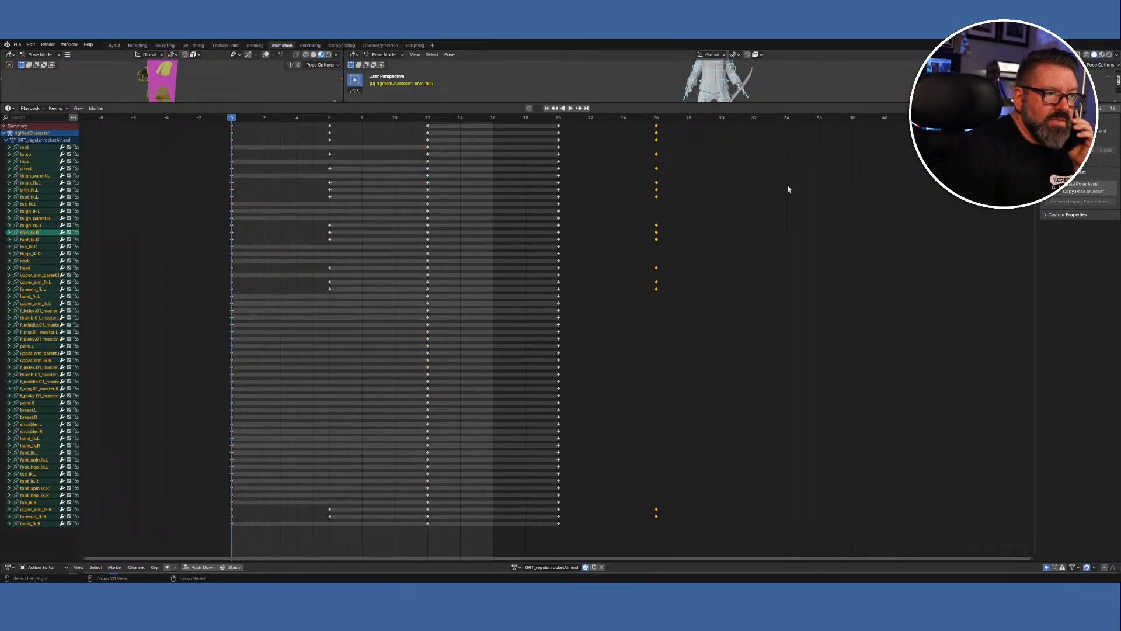
key("ctrl+z")
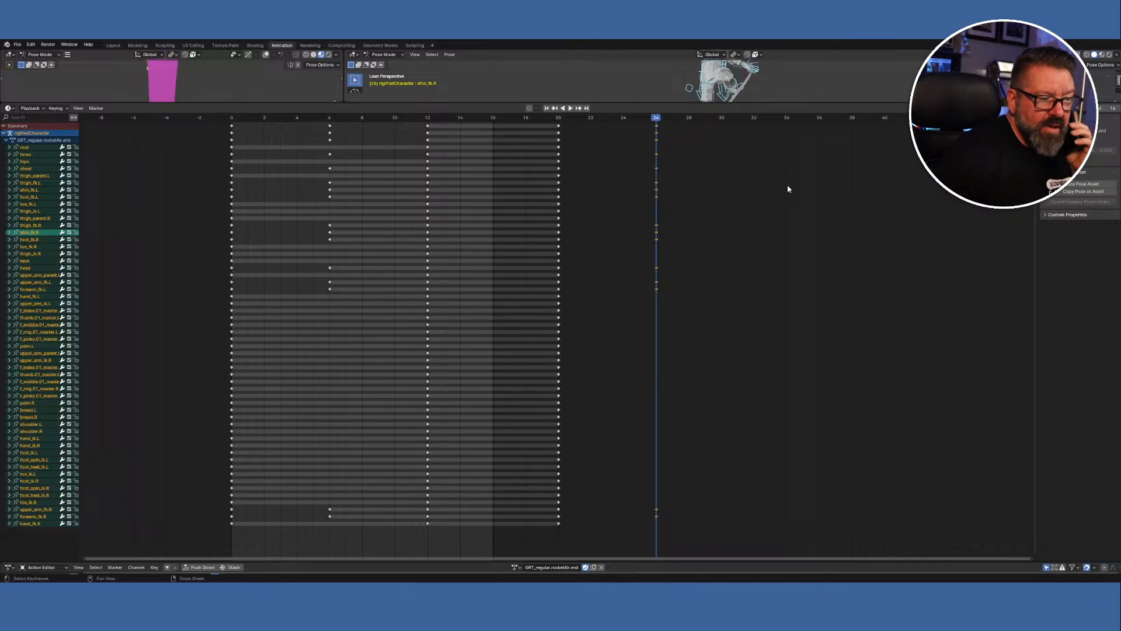
Try to paste a copy of the frame 0 keyframes at frame 26 and undo the paste.
left_click(232, 128)
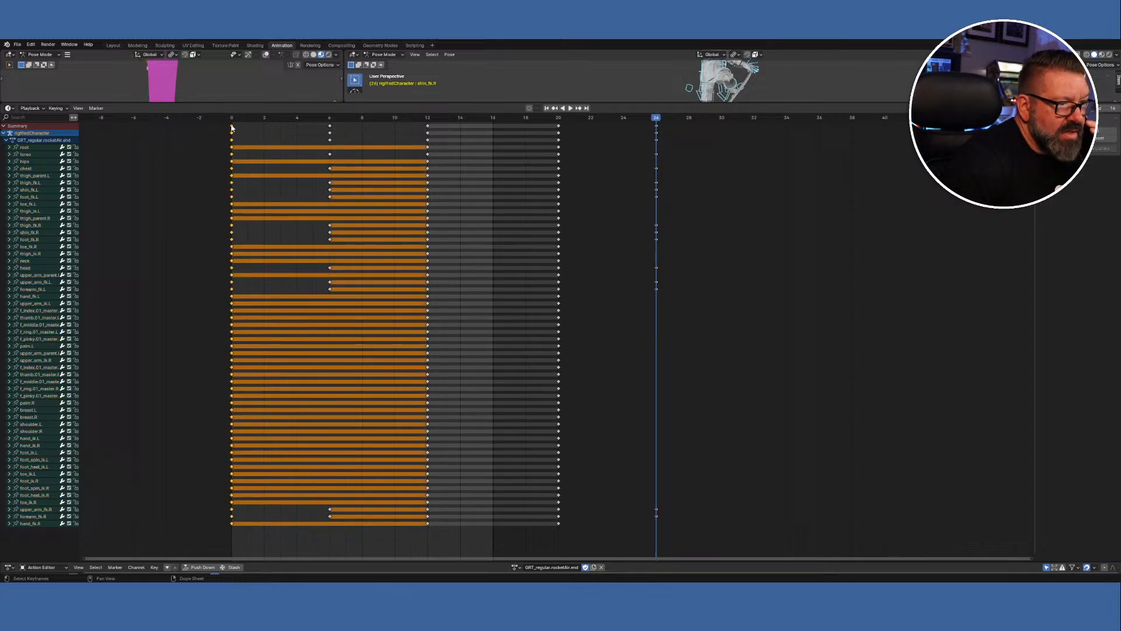
right_click(232, 127)
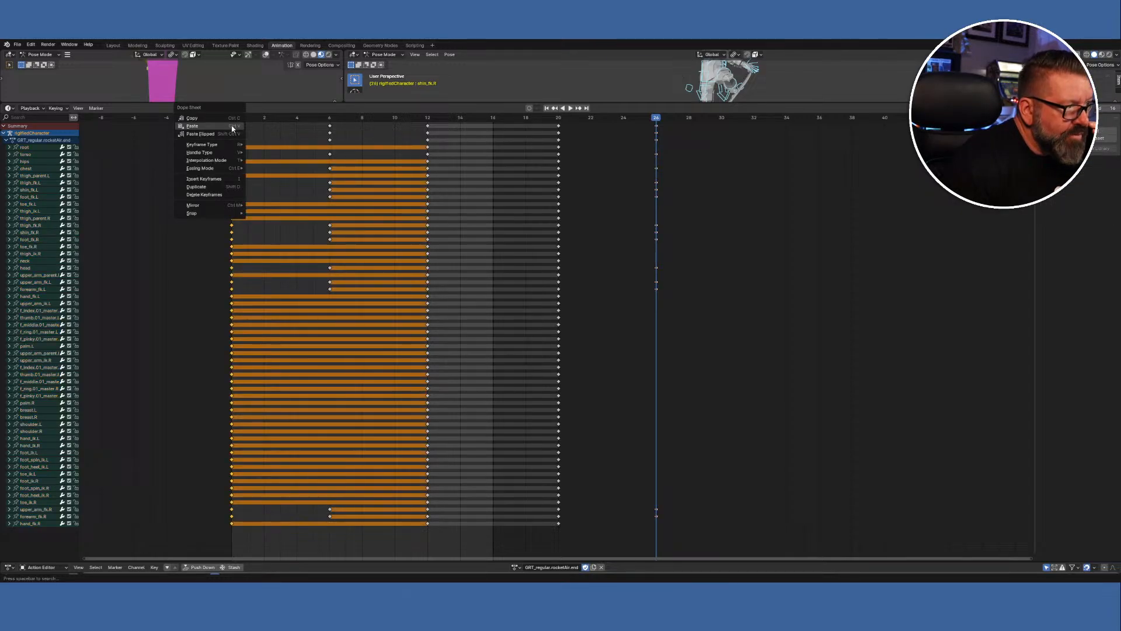
left_click(223, 123)
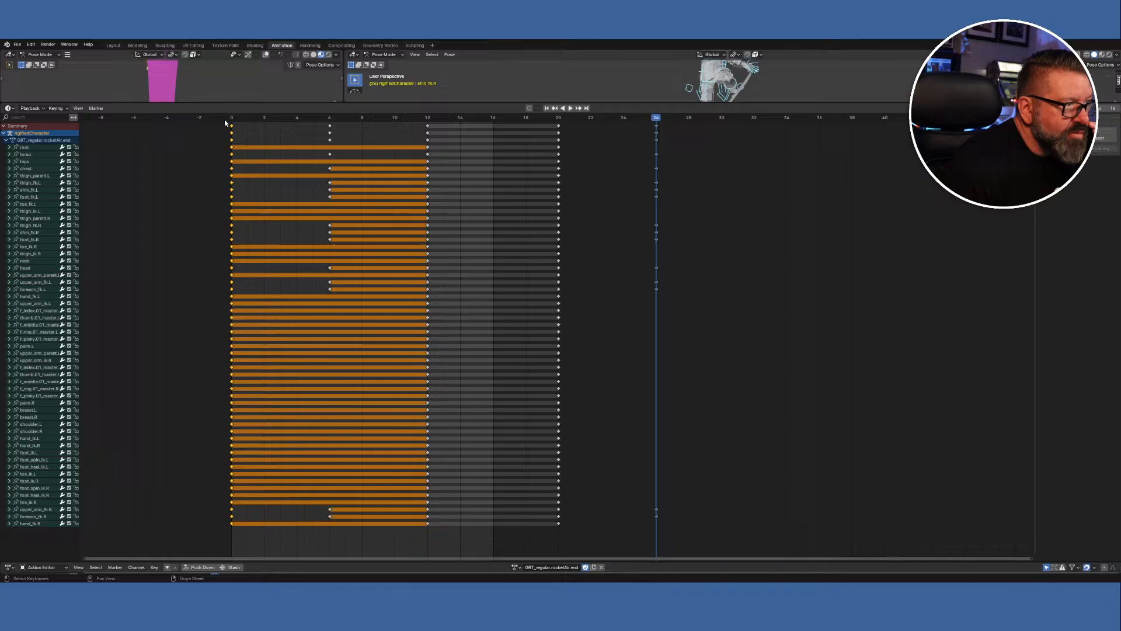
right_click(755, 123)
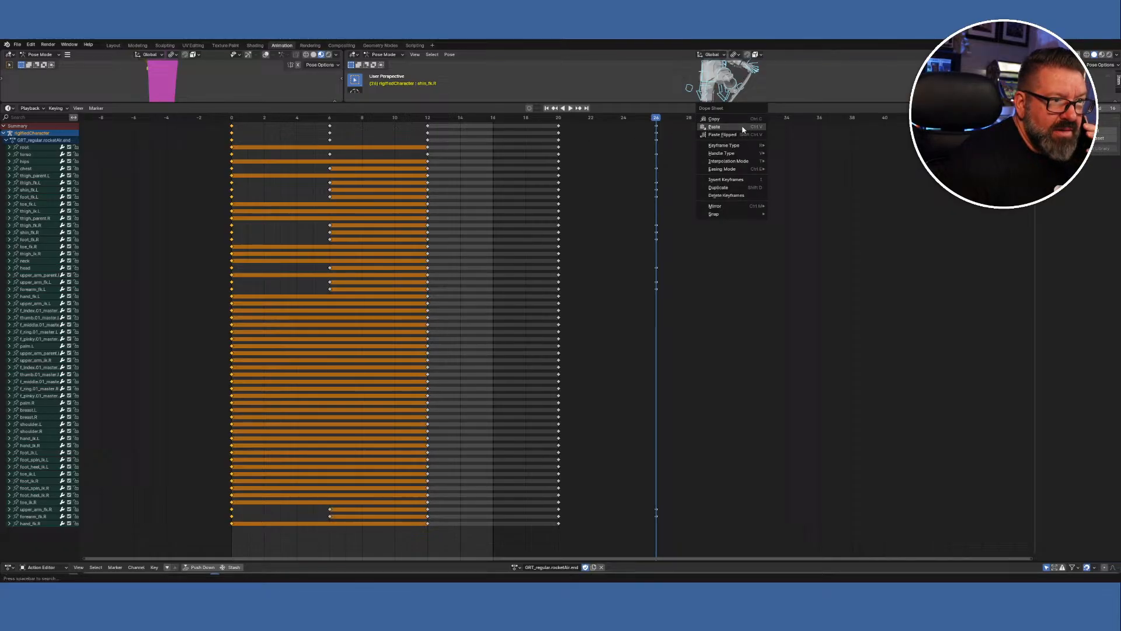
left_click(744, 128)
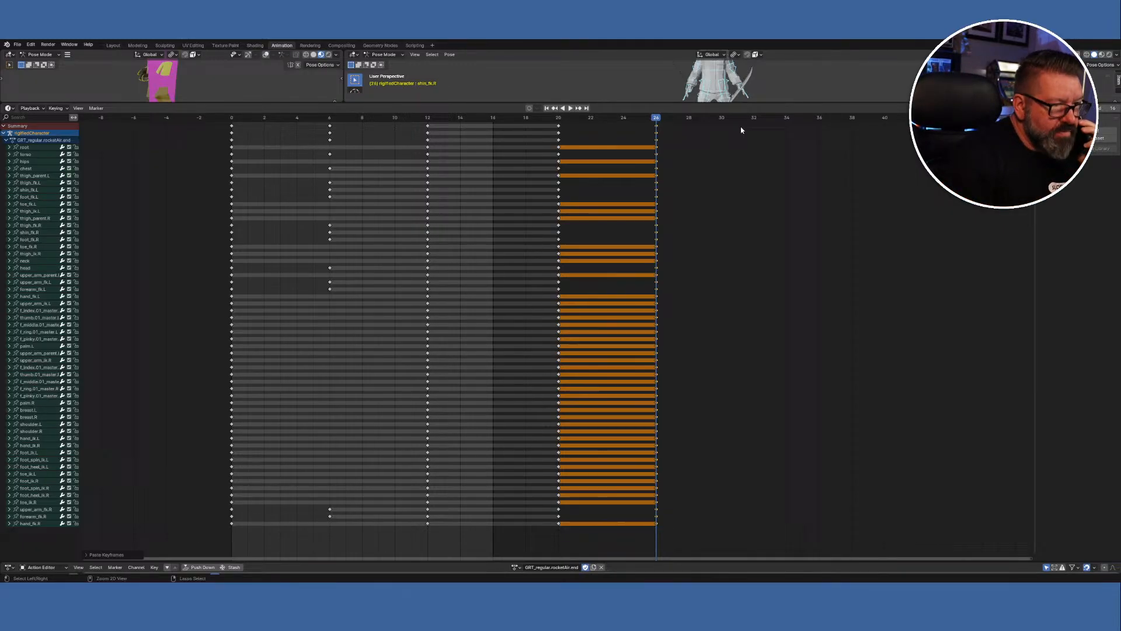
key("ctrl+z")
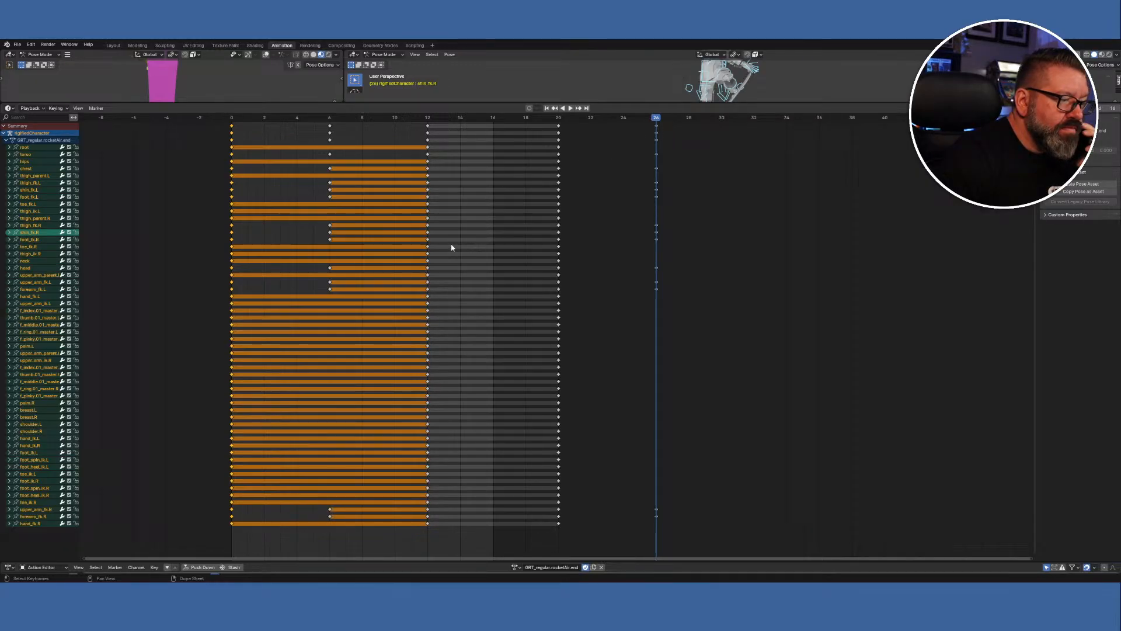
Copy the keyframes of all bone channels at frame 0 and paste them at frame 32.
left_click(232, 126)
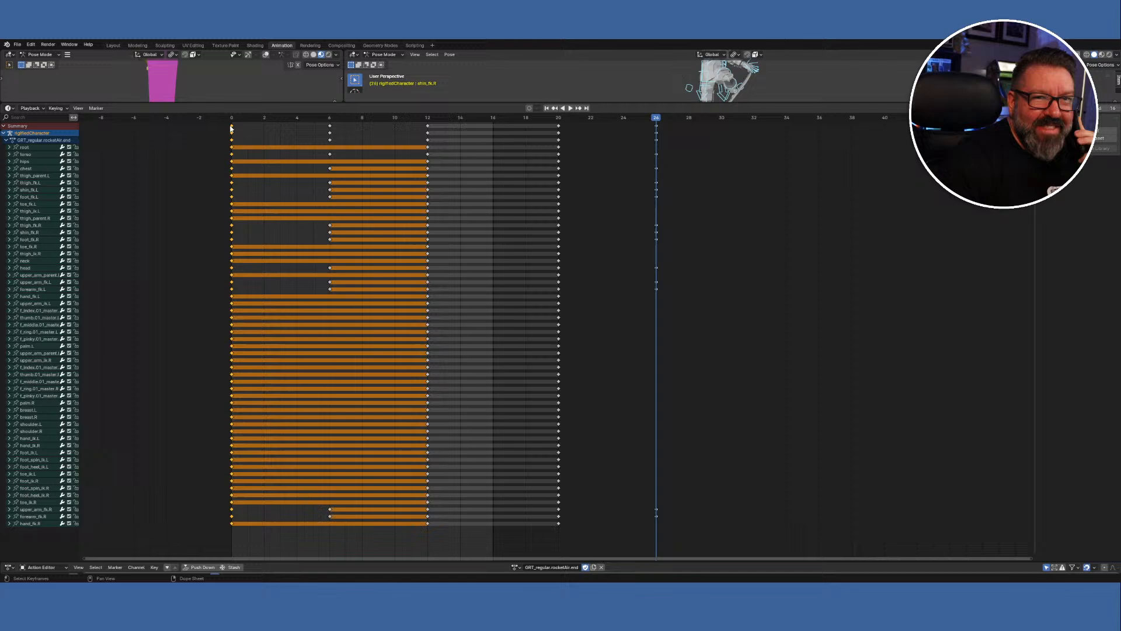
right_click(232, 128)
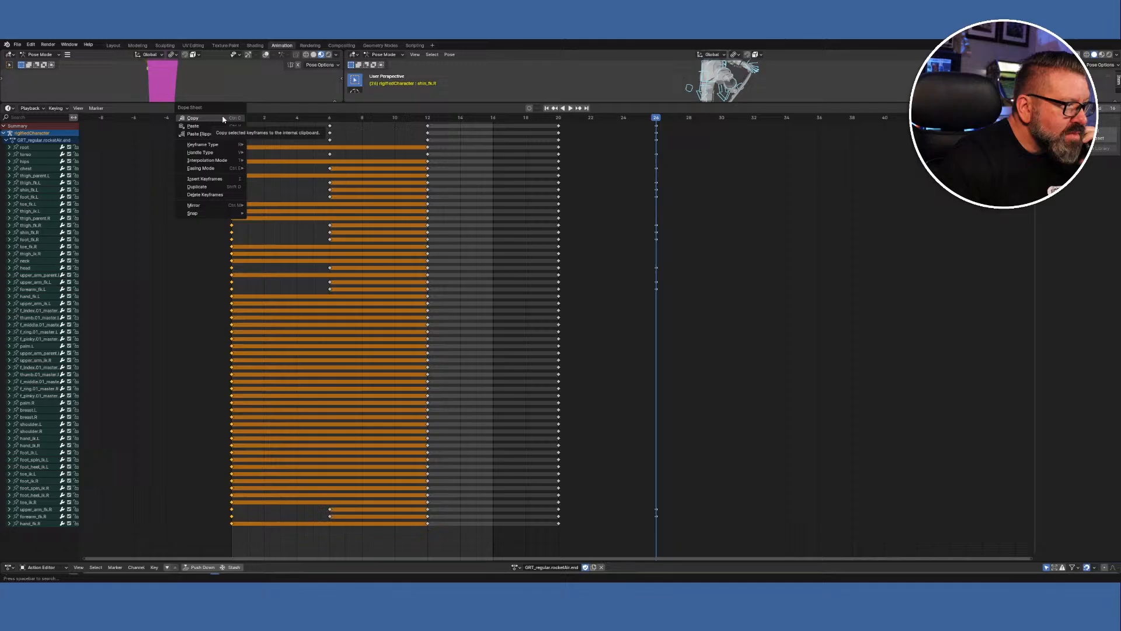
left_click(222, 120)
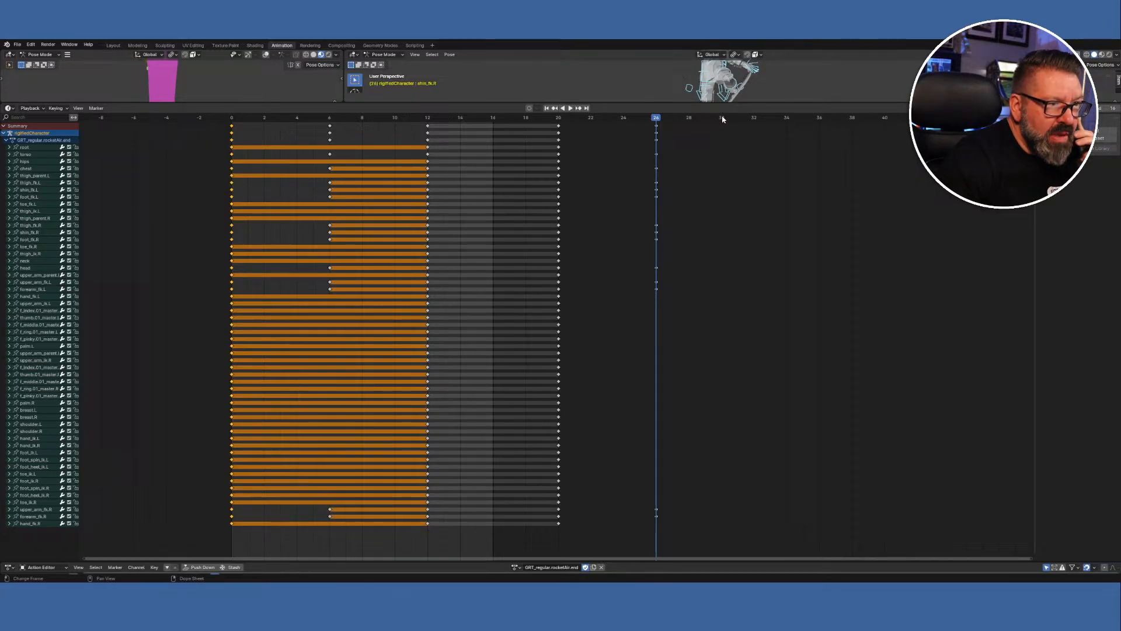
left_click(754, 119)
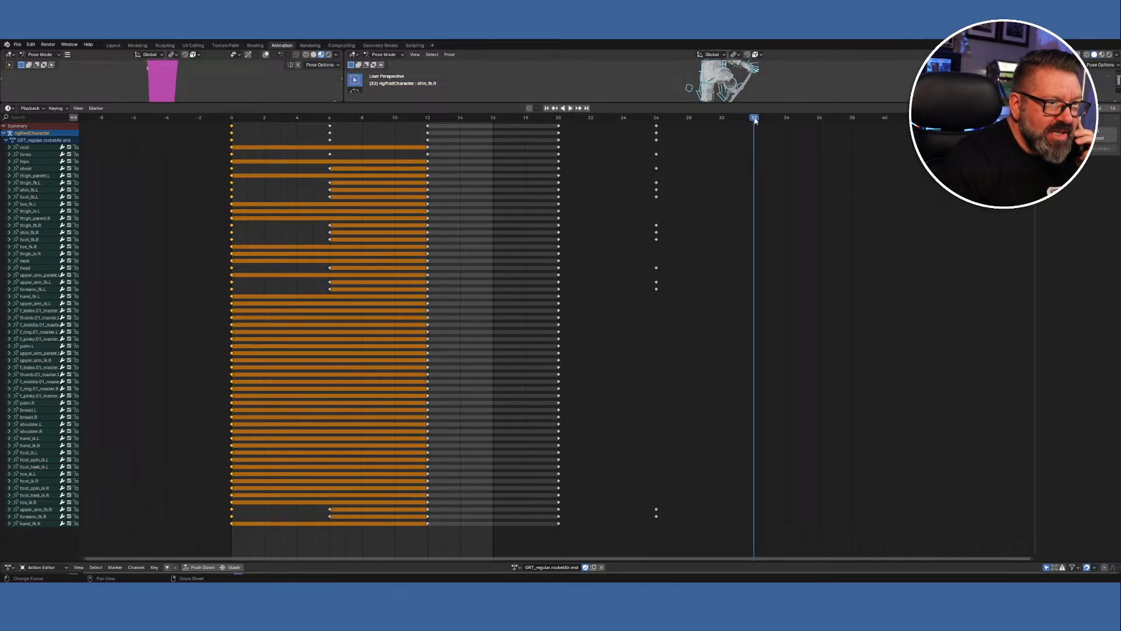
right_click(755, 119)
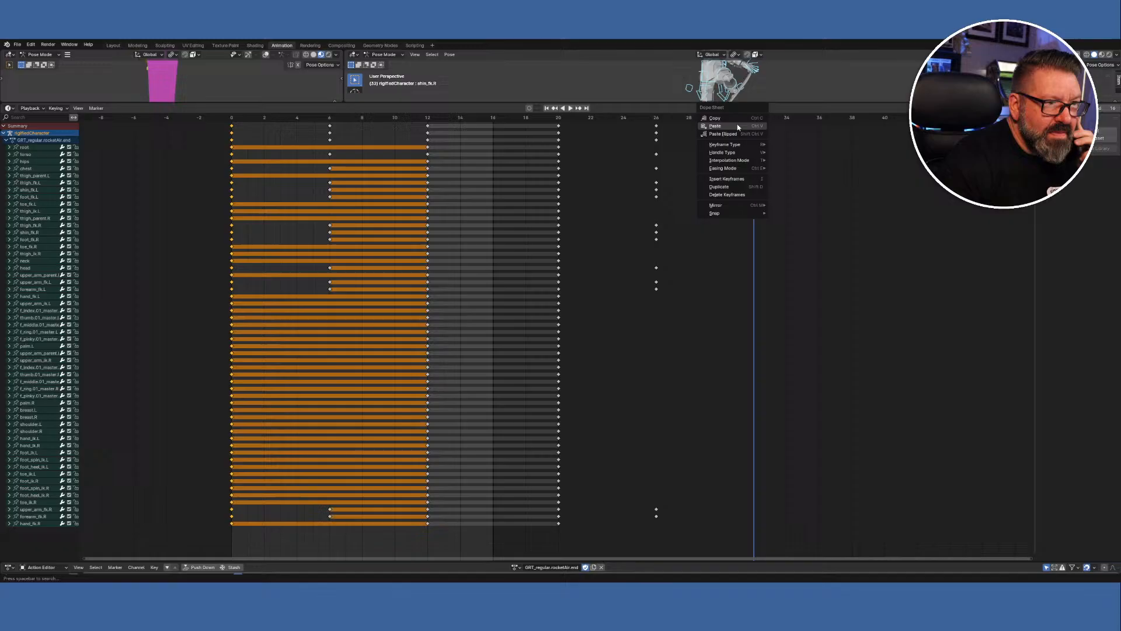
left_click(737, 127)
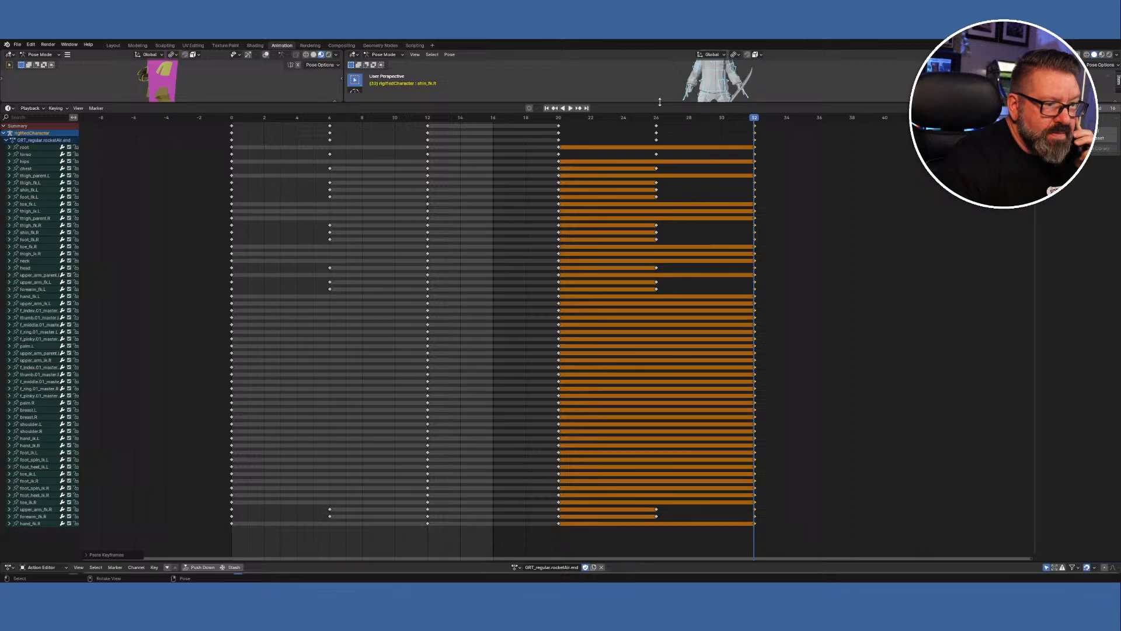
Enlarge the viewport temporarily and scrub the timeline to check the character's pose at the pasted end keyframes.
left_click_drag(660, 104, 611, 270)
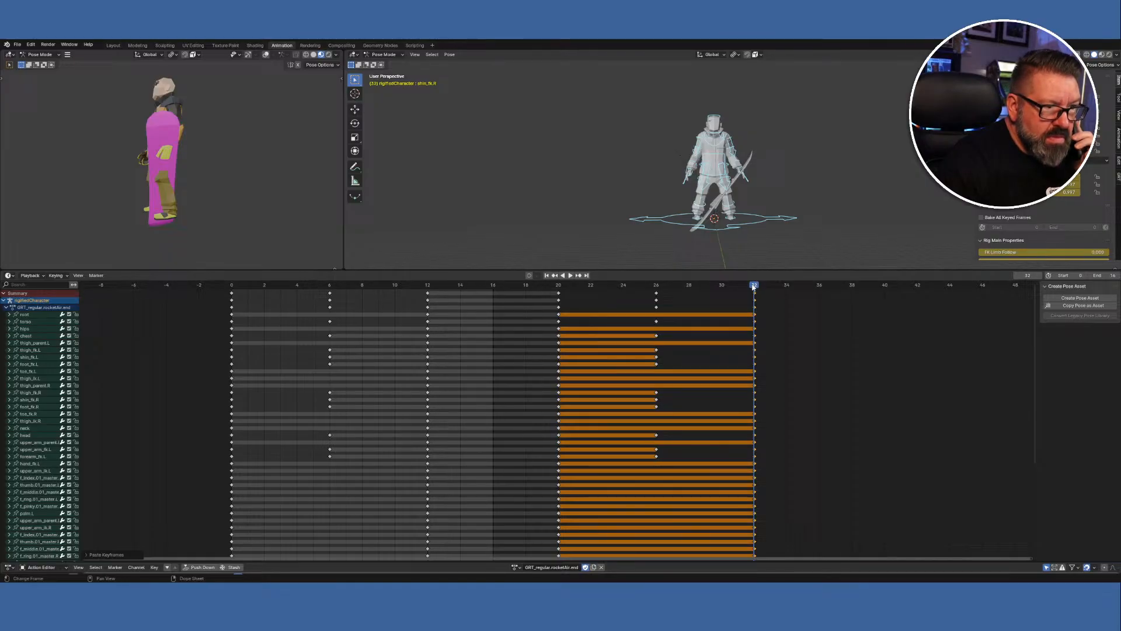
left_click_drag(754, 286, 756, 333)
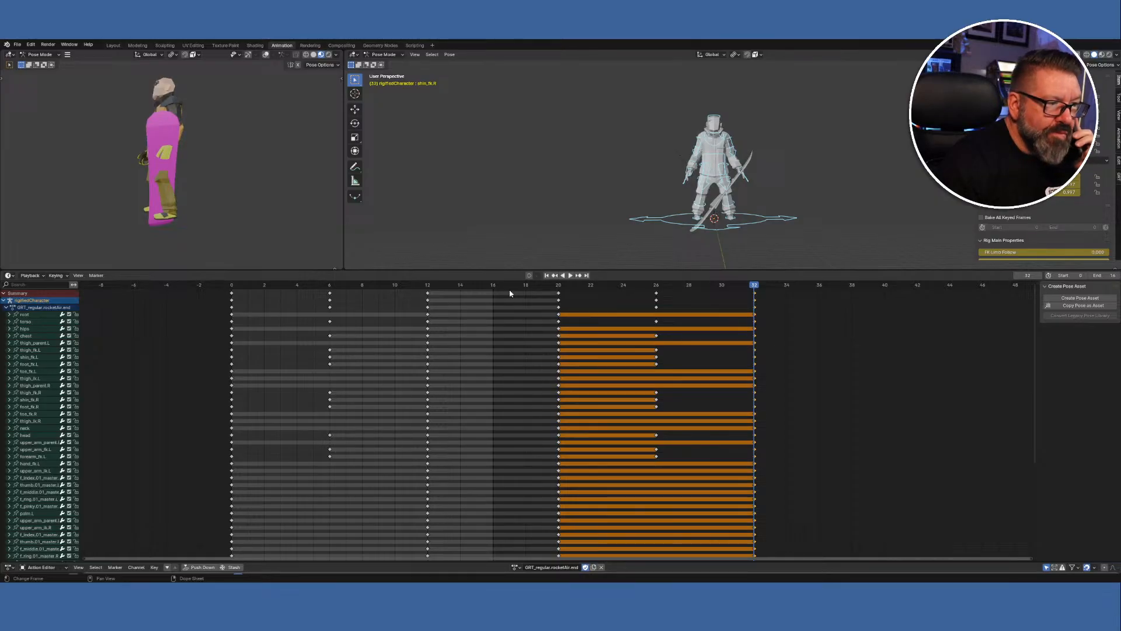
left_click_drag(528, 270, 532, 96)
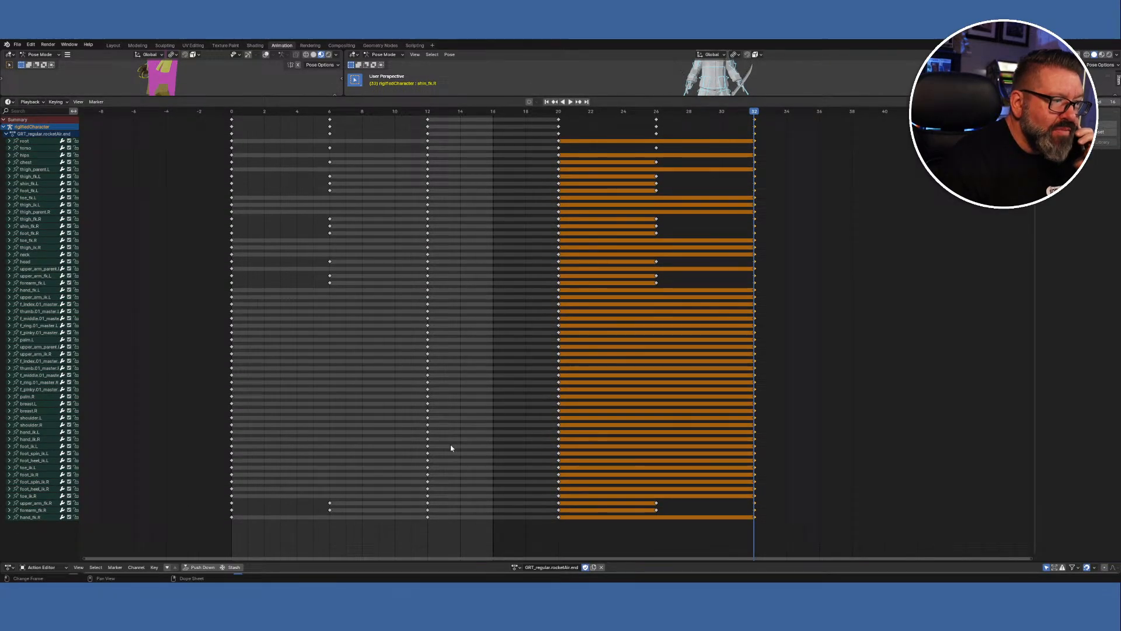
Delete the original start keyframes at frames 0, 6 and 12 from all bone channels.
left_click_drag(452, 534, 209, 113)
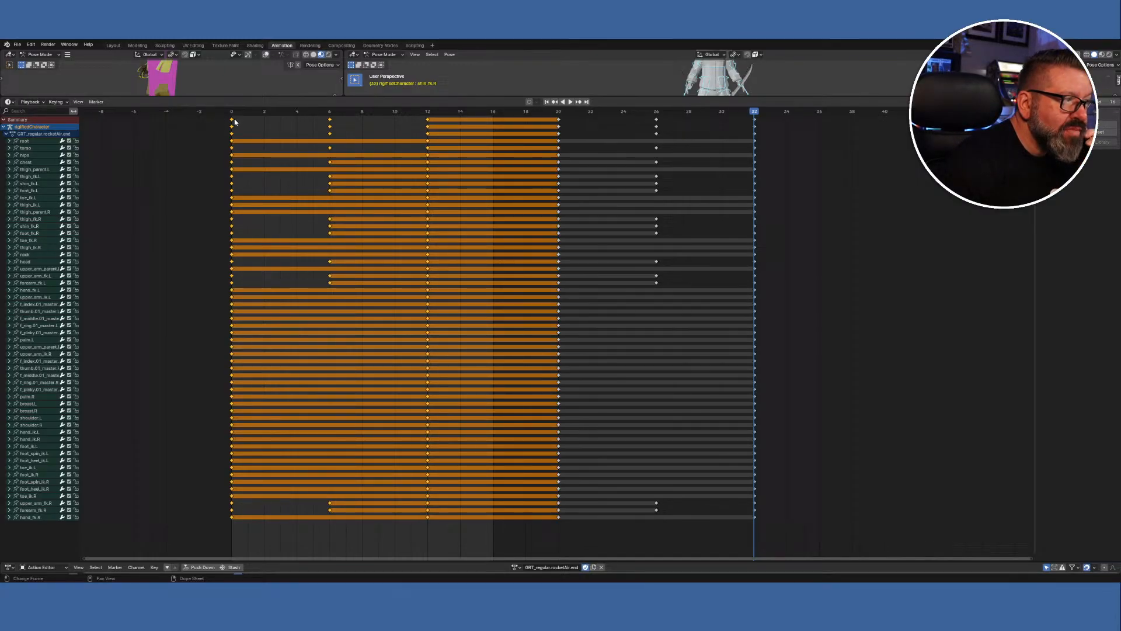
right_click(232, 121)
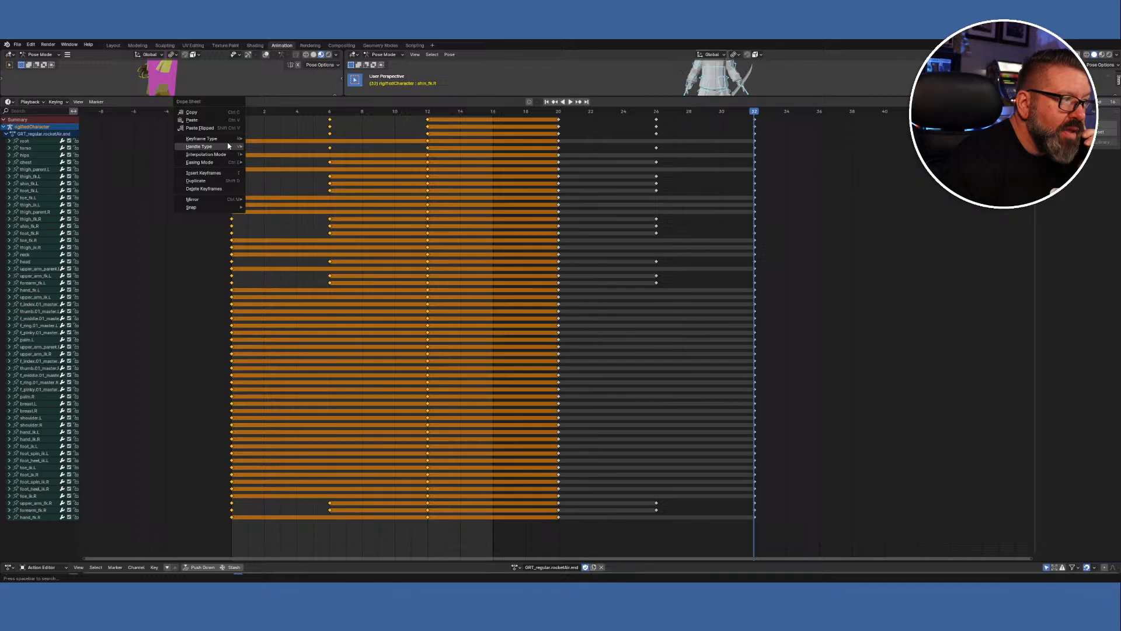
left_click(221, 188)
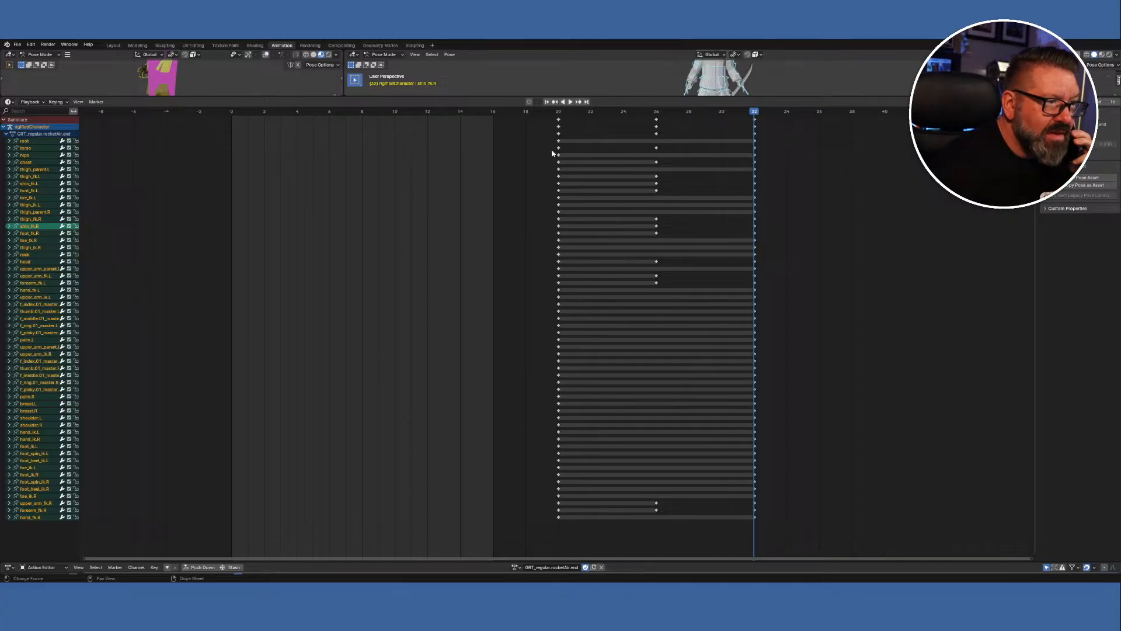
Move all remaining keyframes back 20 frames so the reversed action starts at frame 0.
left_click_drag(801, 547, 537, 115)
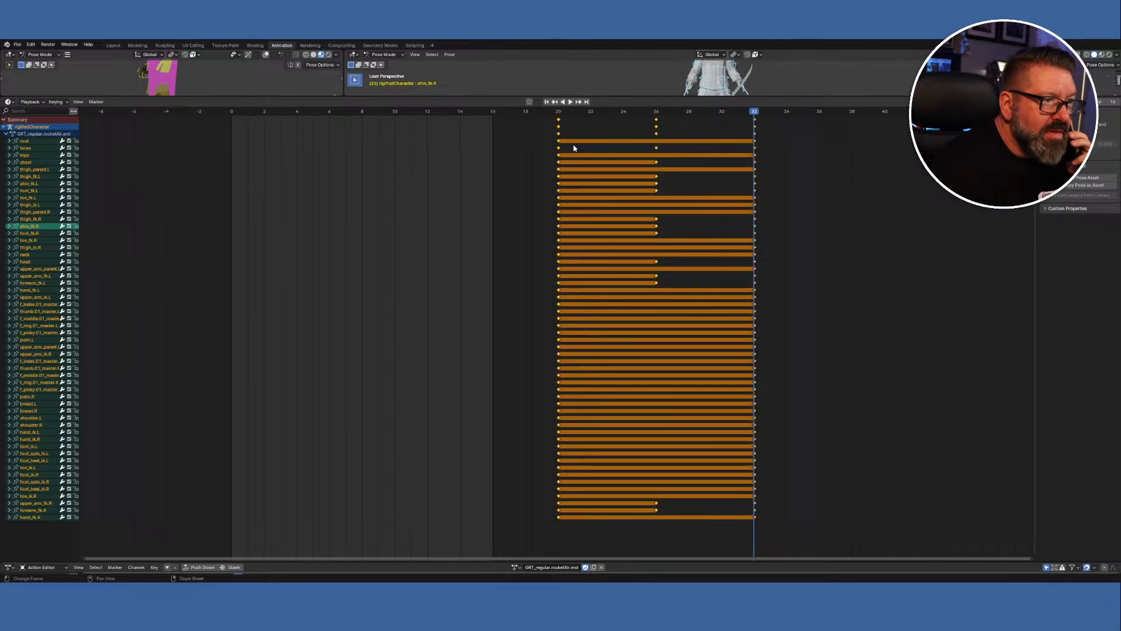
key("g")
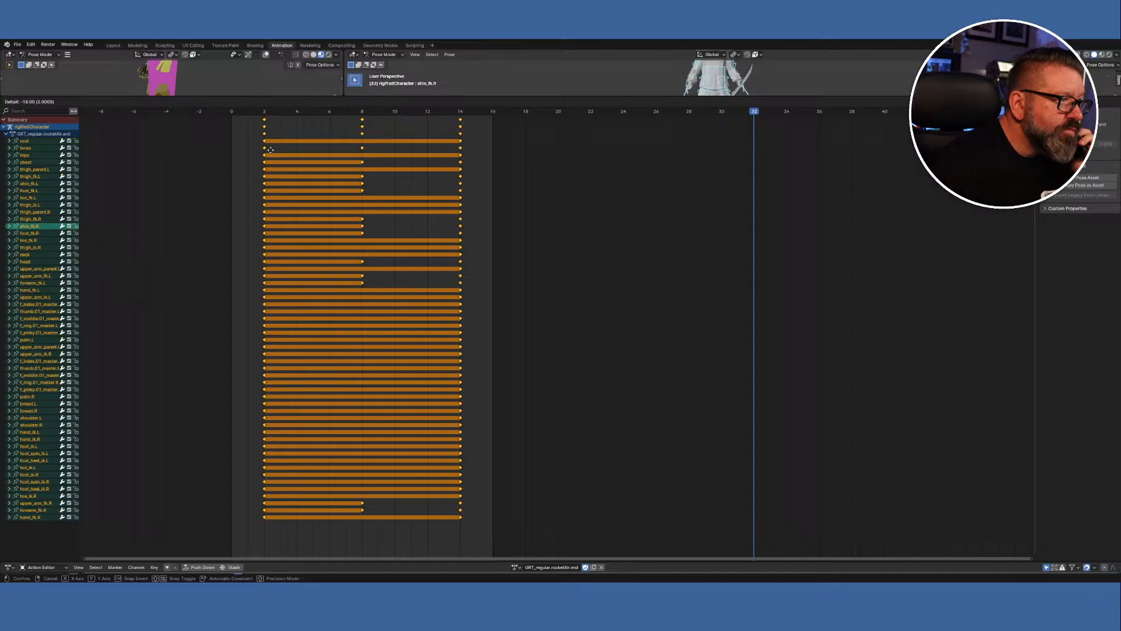
left_click(244, 152)
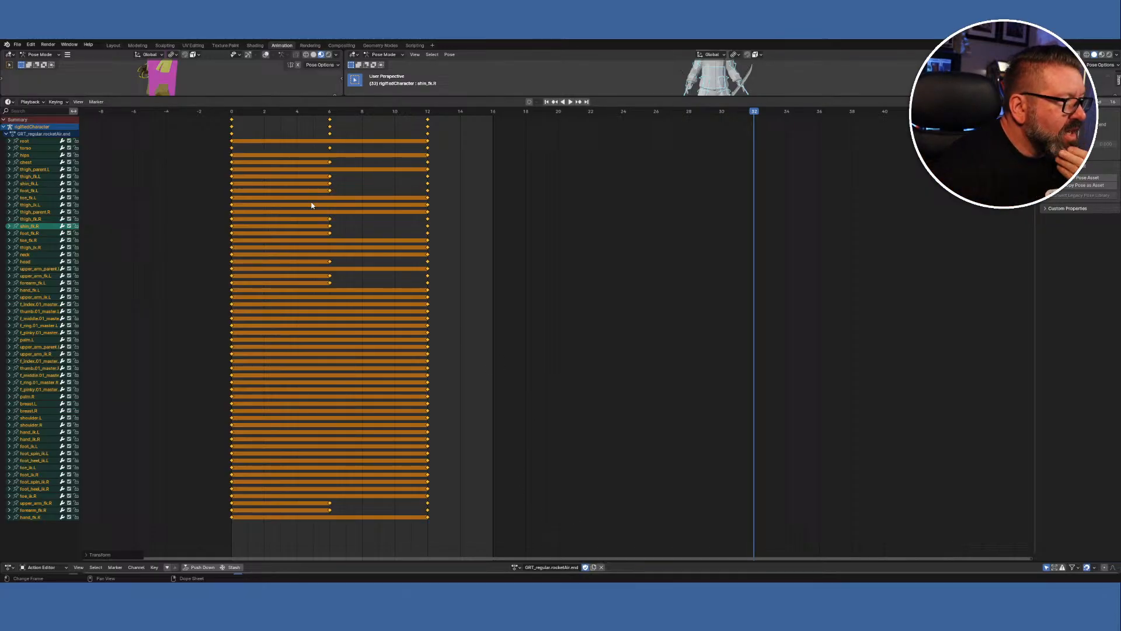
Enlarge the viewport and scrub from frame 0 to frame 12 to review the reversed rocket air end motion.
left_click_drag(489, 98, 510, 426)
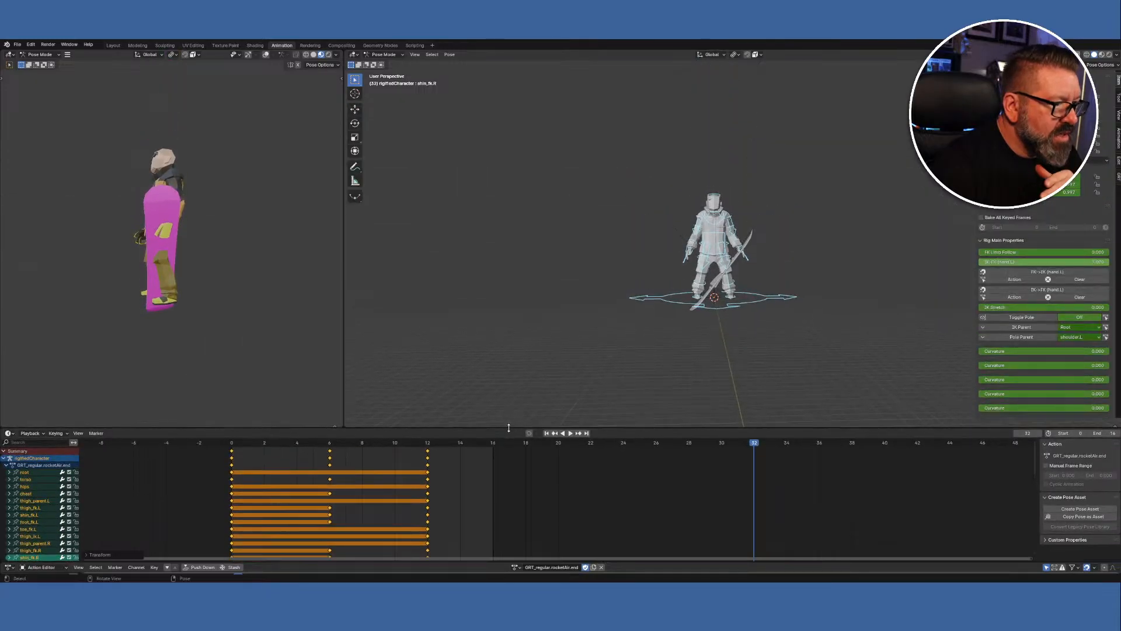
left_click(232, 447)
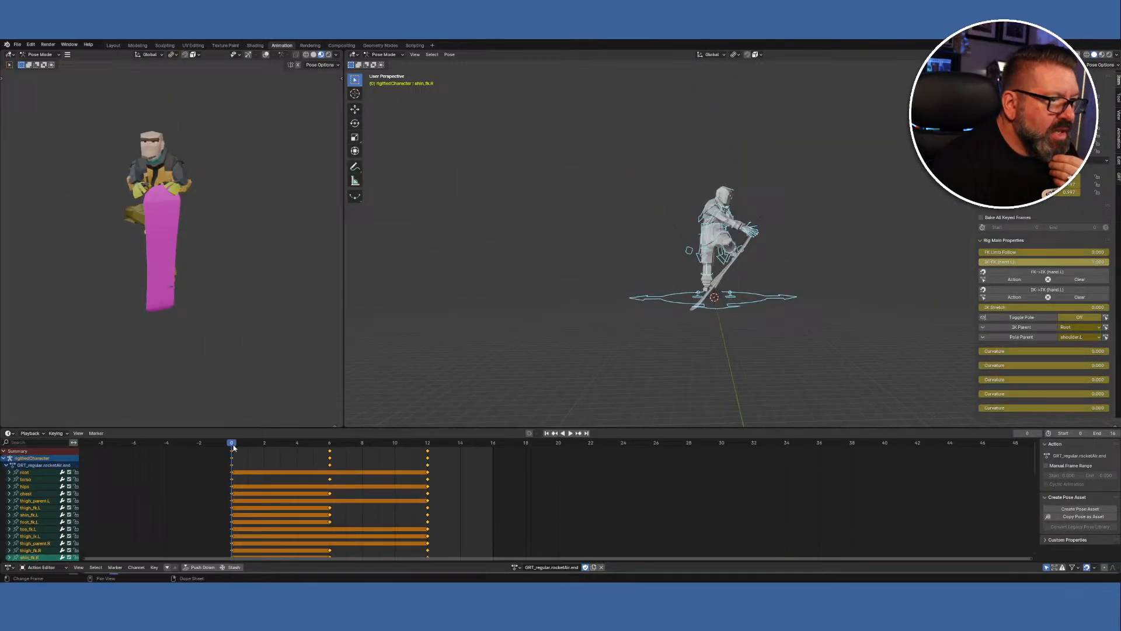
left_click_drag(233, 448, 429, 479)
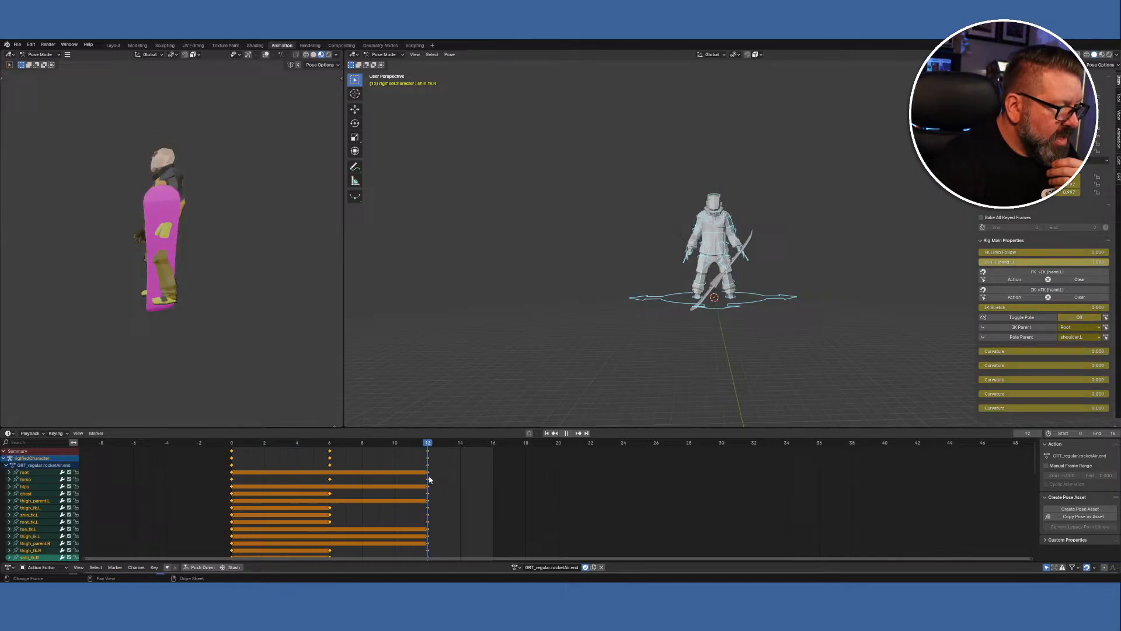
Enlarge the keyframe area and assign the existing GRT_regular.rocketAir.end2 action to the character rig for comparison.
left_click_drag(705, 428, 714, 236)
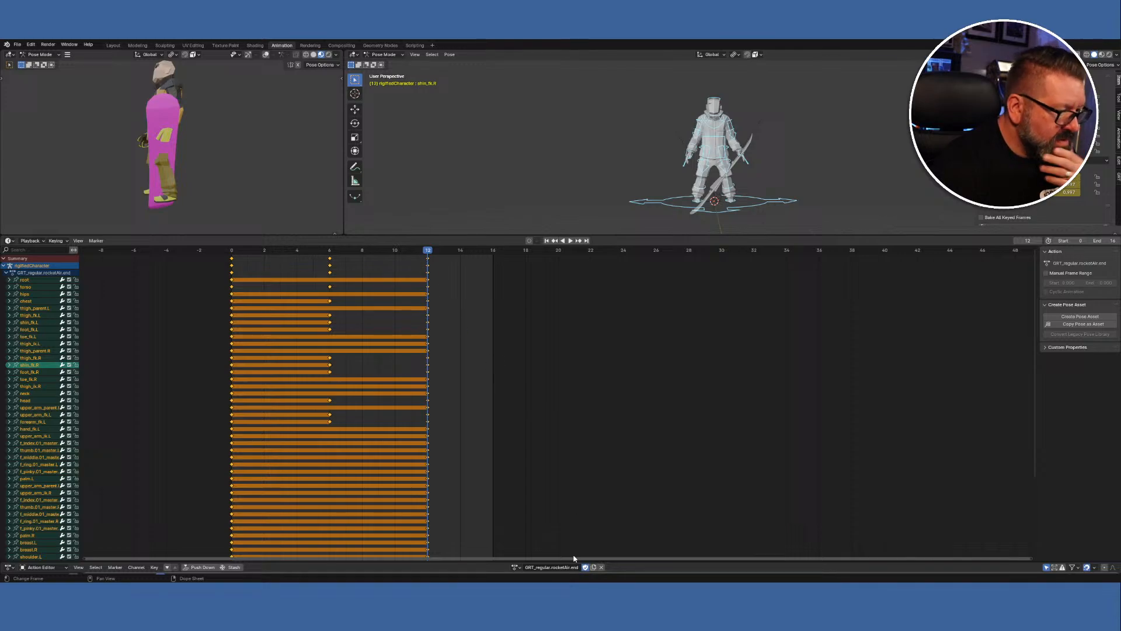
left_click(515, 567)
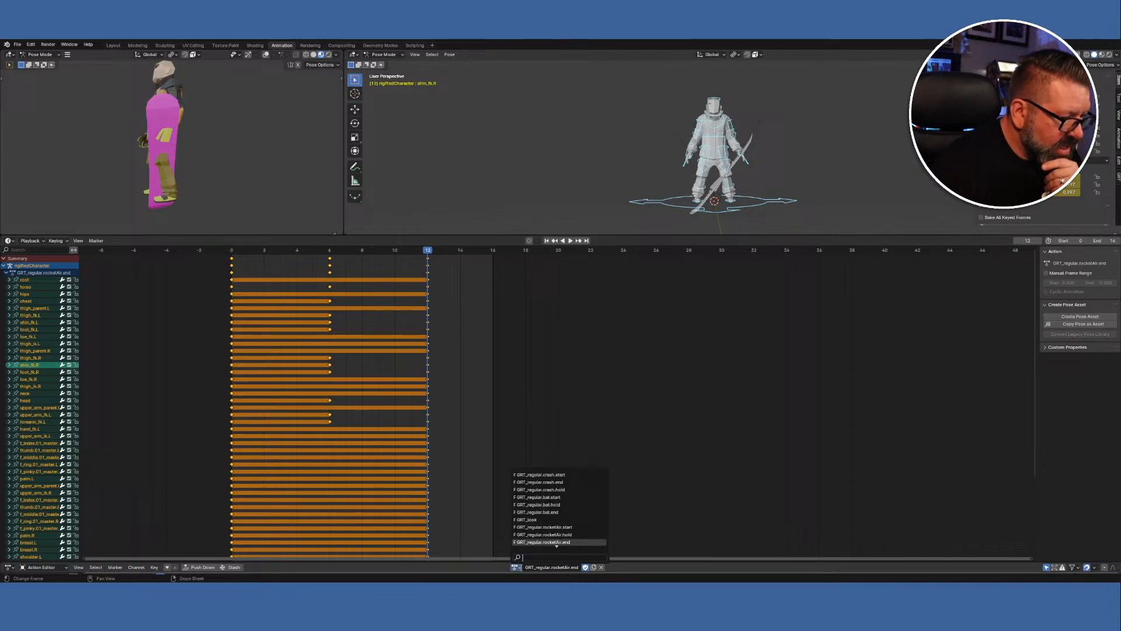
scroll(556, 543, "down", 2)
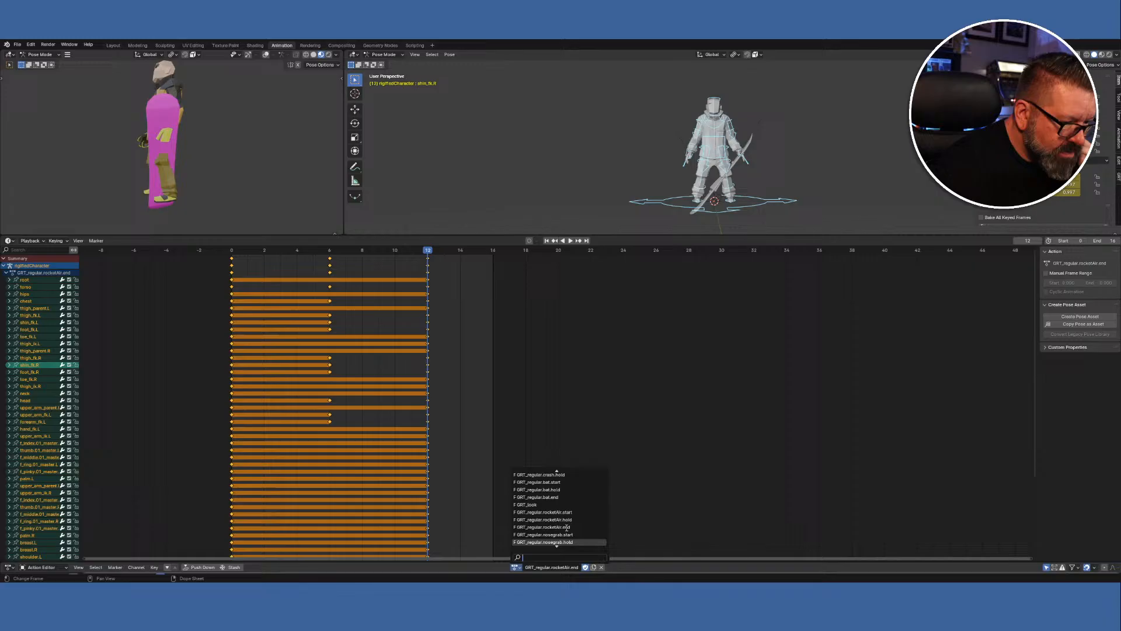
scroll(566, 527, "down", 12)
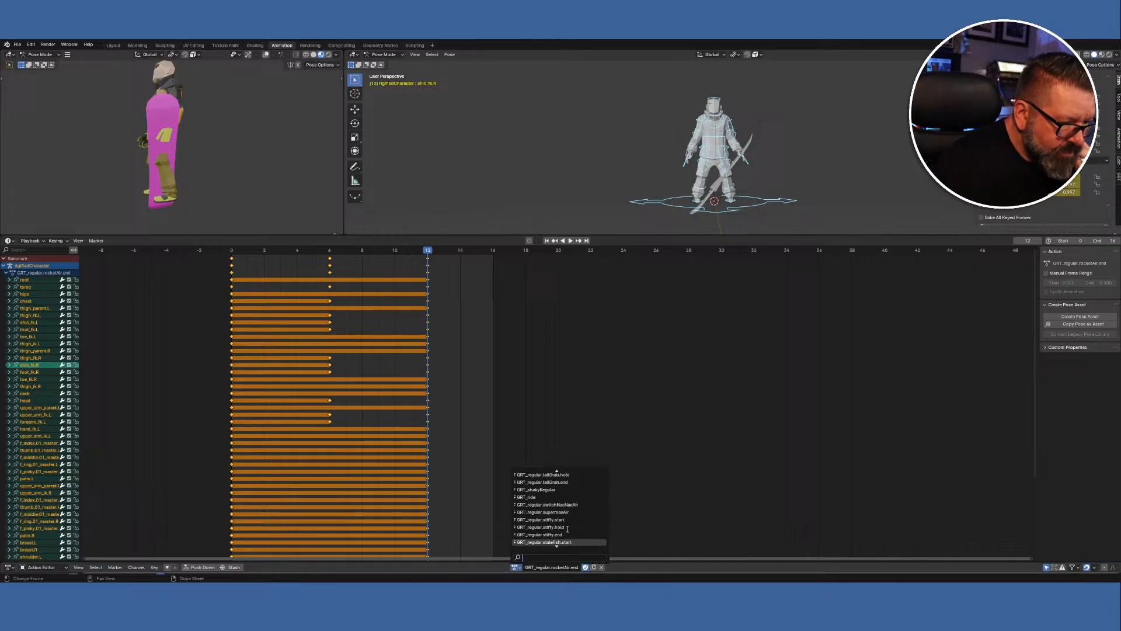
scroll(567, 529, "down", 5)
scroll(568, 528, "down", 4)
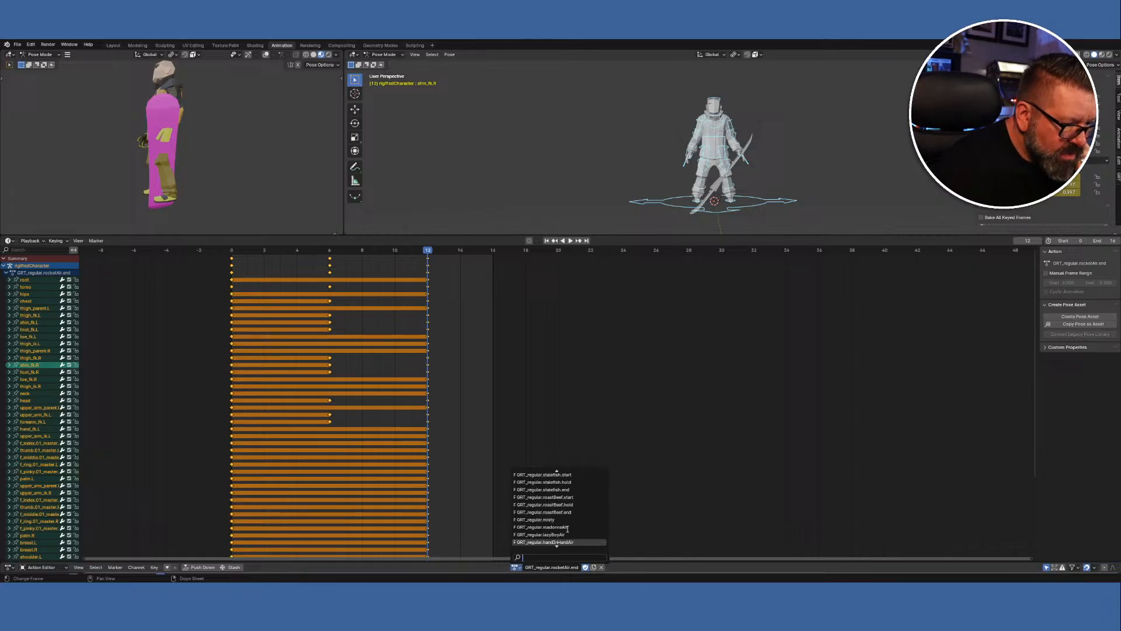
scroll(568, 528, "down", 10)
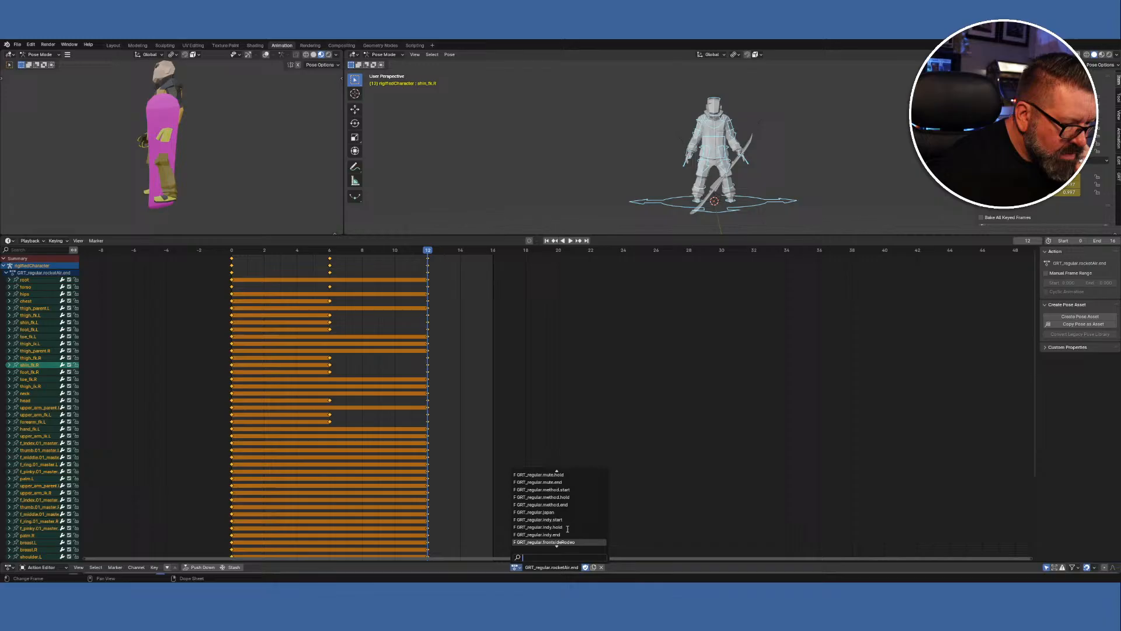
scroll(567, 528, "down", 10)
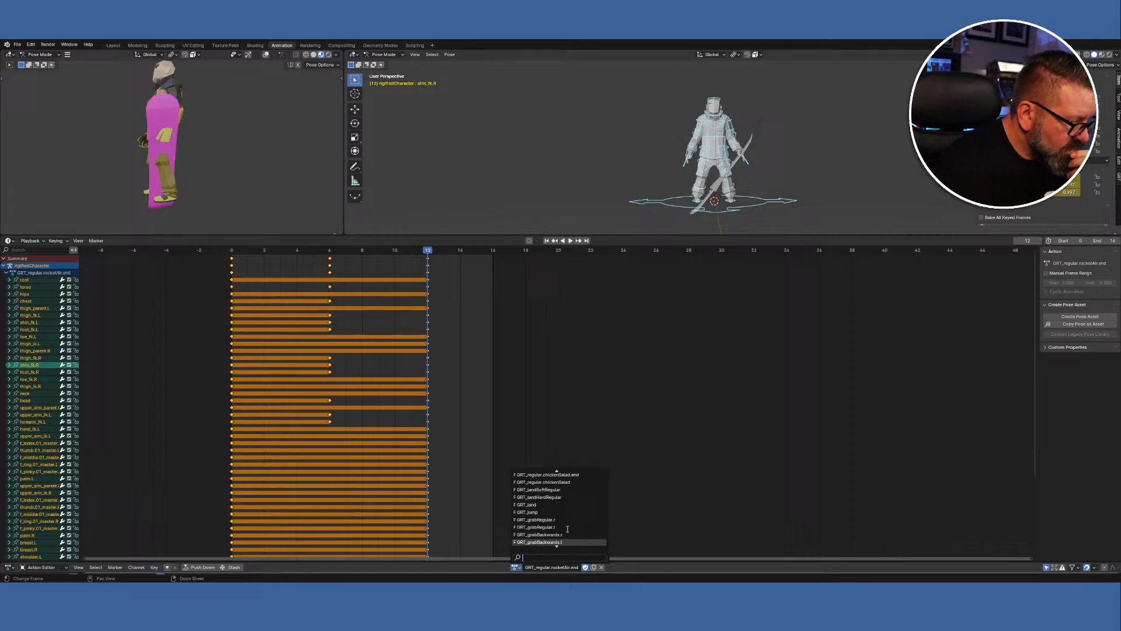
scroll(567, 528, "down", 10)
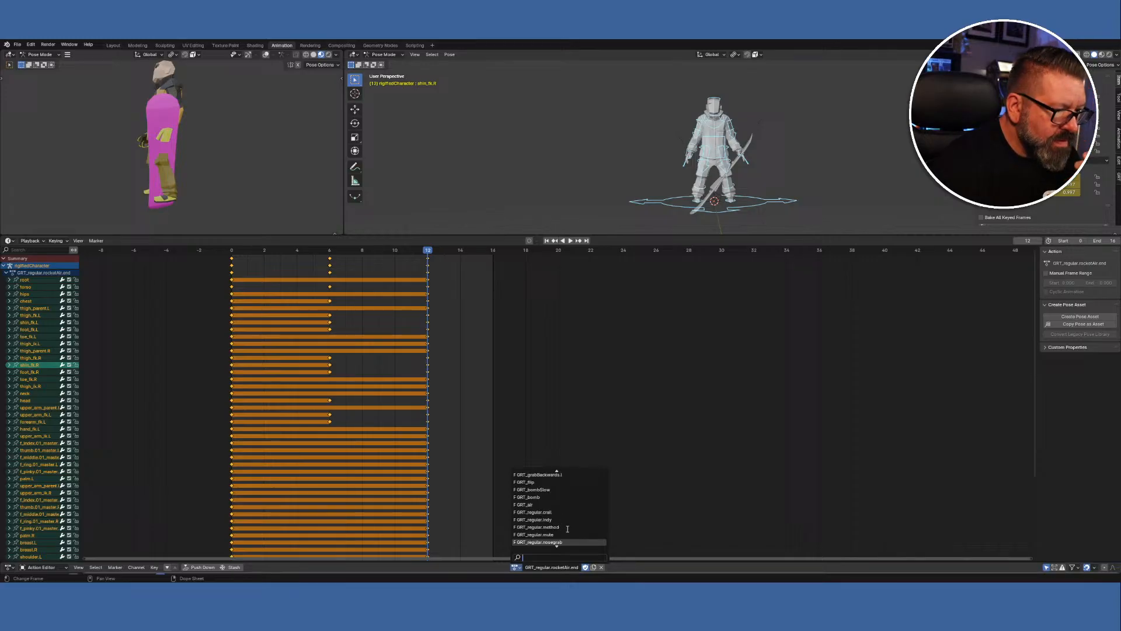
scroll(578, 502, "down", 5)
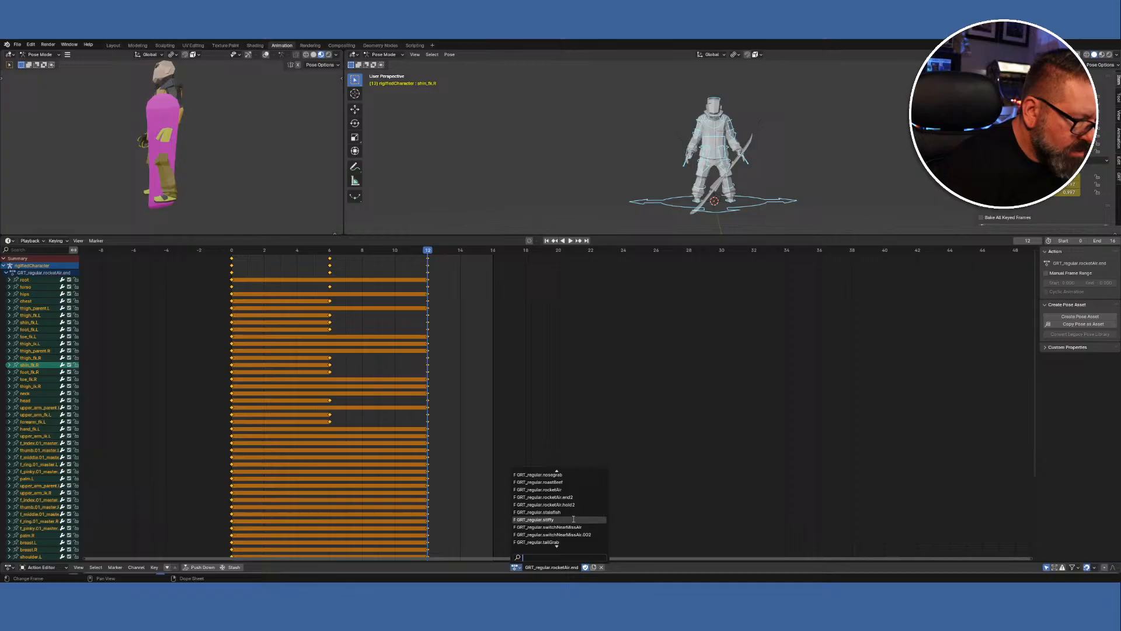
left_click(579, 498)
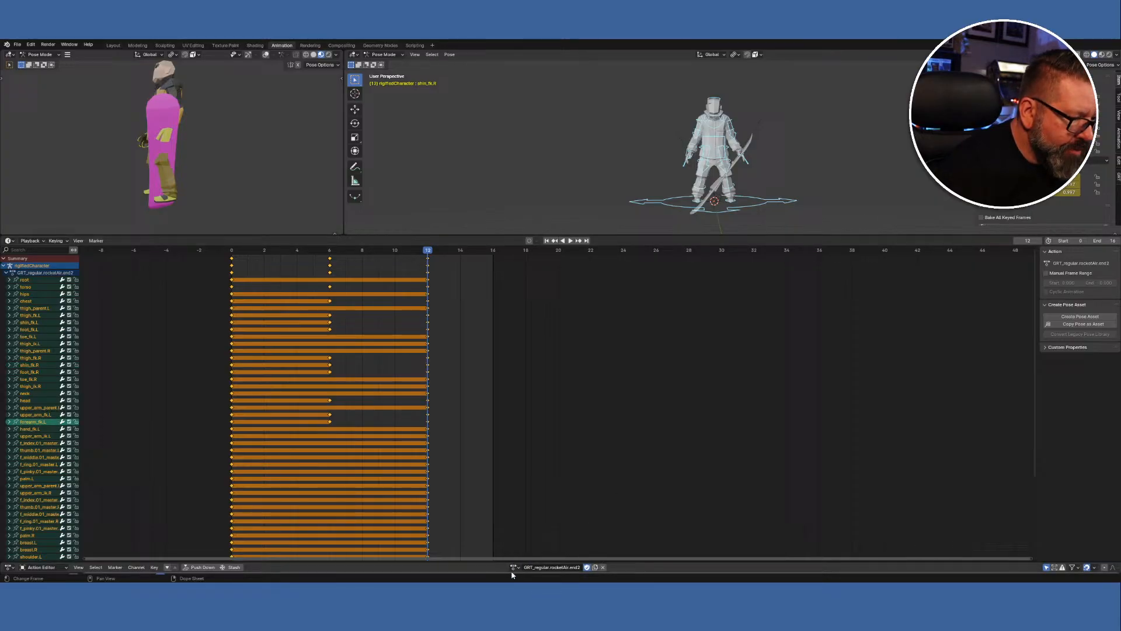
Go to frame 0 and check the character's starting pose in the rocketAir.end2 action.
left_click(233, 251)
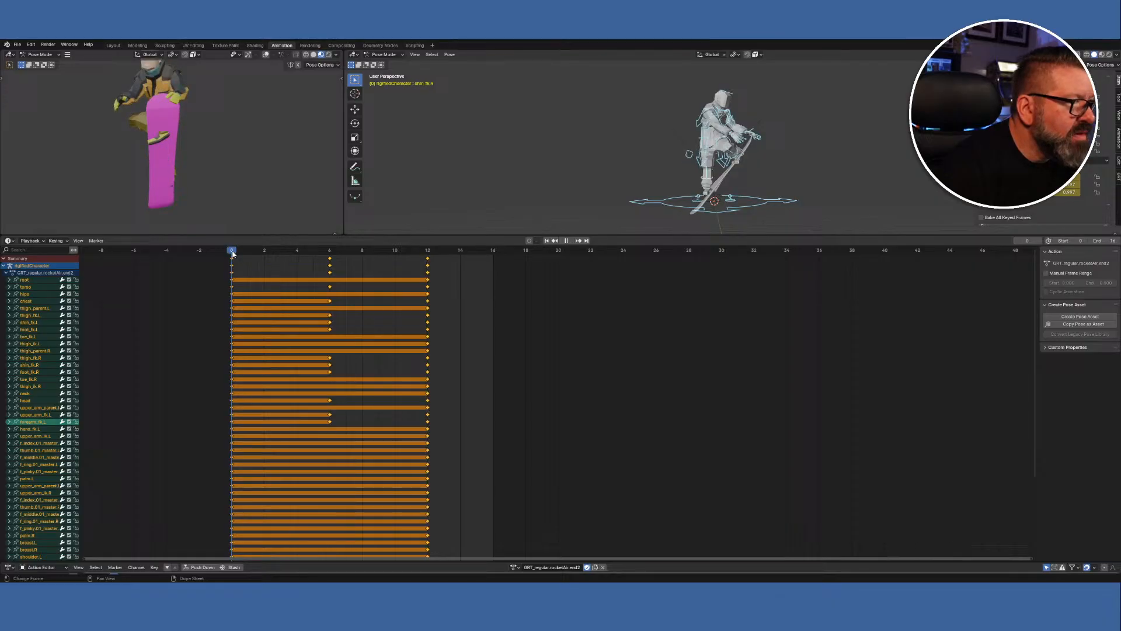
mouse_move(233, 253)
left_mouse_down()
mouse_move(439, 265)
mouse_move(238, 267)
left_mouse_up()
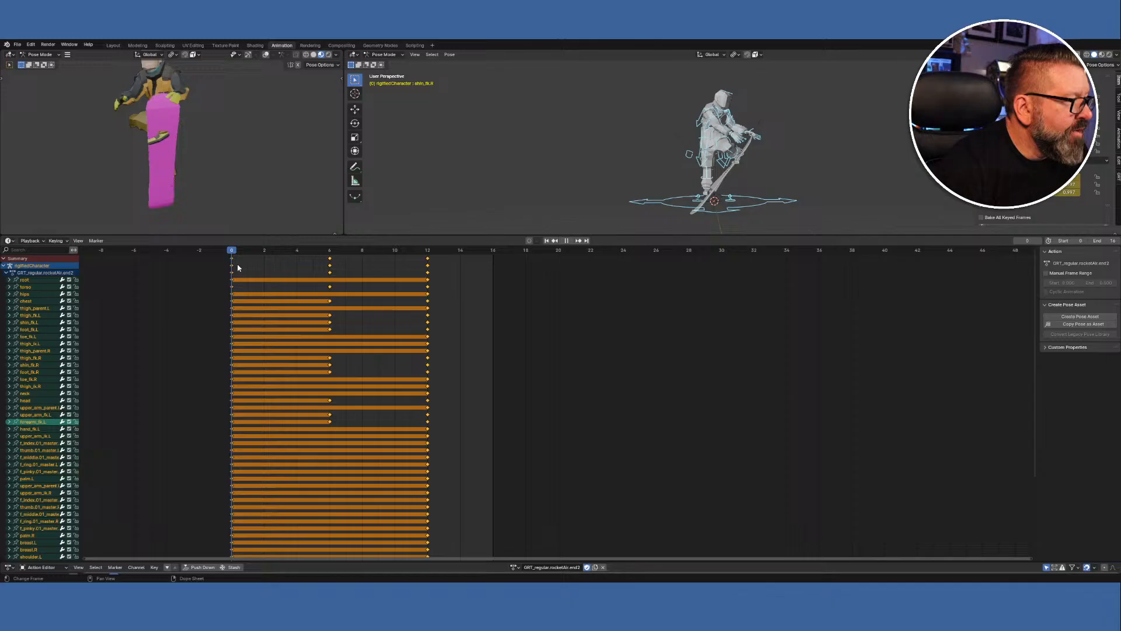
key("Escape")
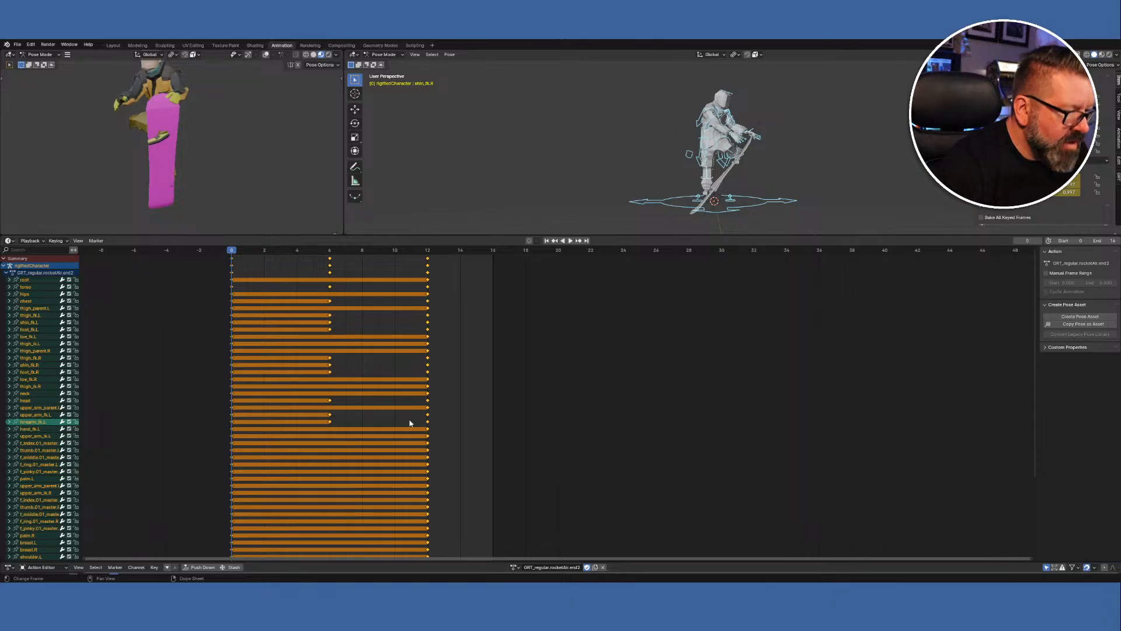
Switch the character rig back to the GRT_regular.rocketAir.end action.
left_click(514, 567)
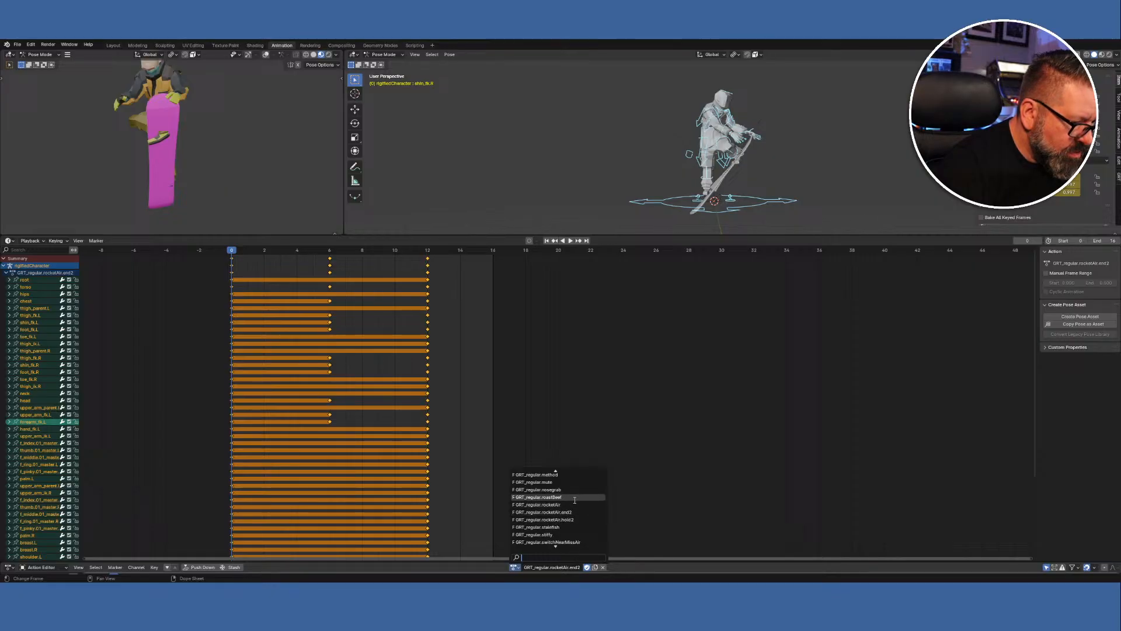
key("Up")
key("Up")
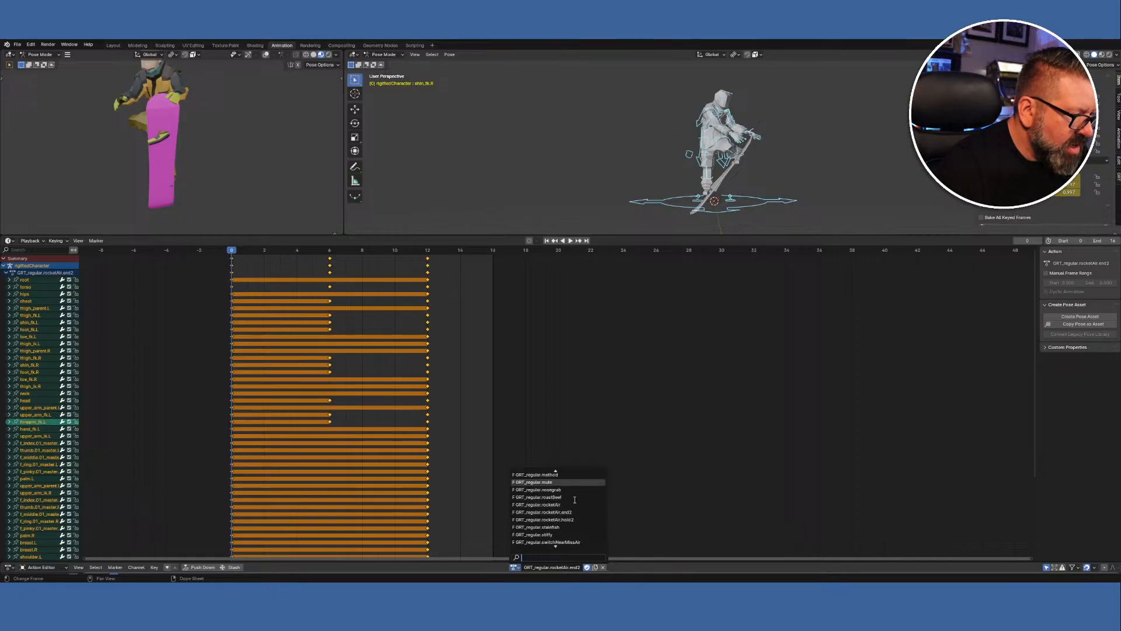
key("Up")
key("Up")
key("Up")
key("Up")
key("Up")
key("Up")
key("Up")
key("Up")
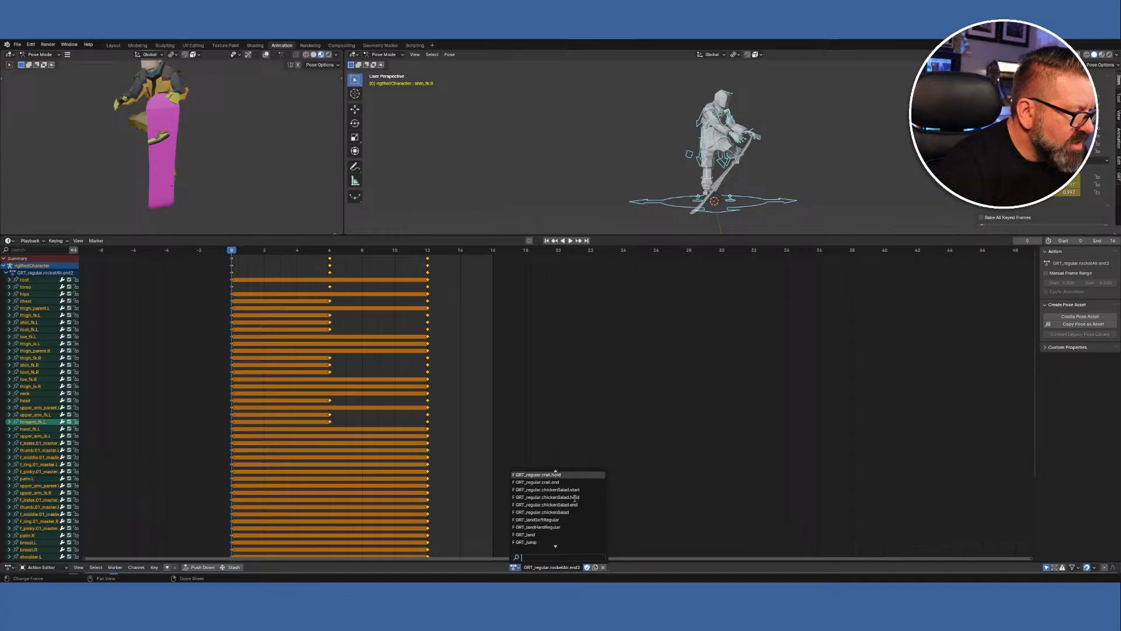
key("Up")
key("Up")
key("Up")
key("Up")
key("Up")
key("Up")
key("Up")
key("Up")
key("Up")
key("Up")
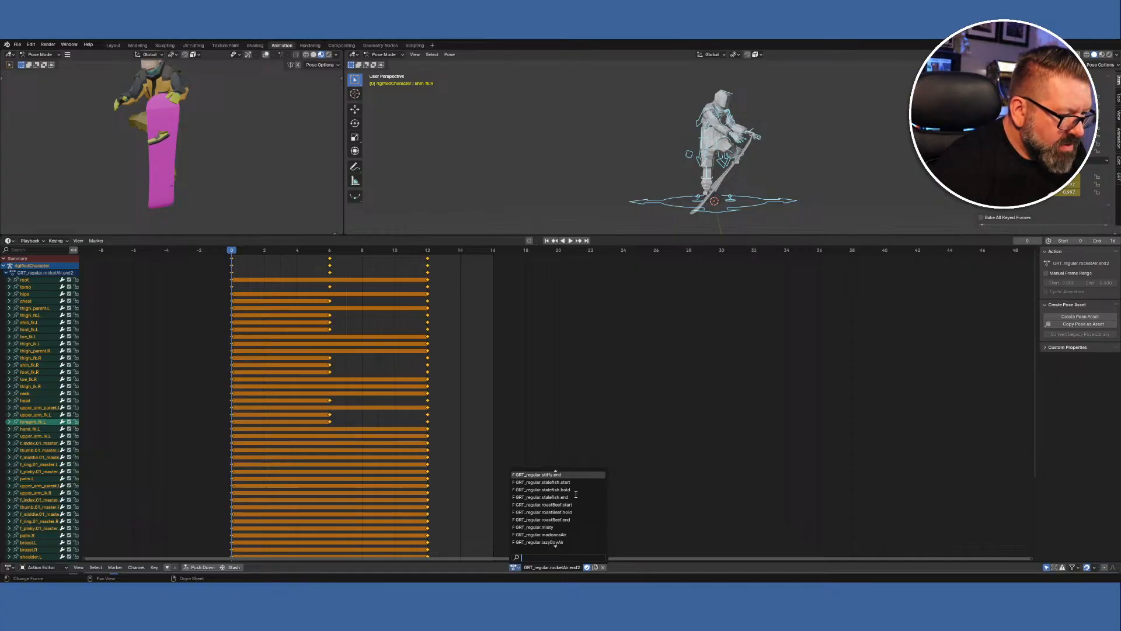
key("Up")
key("Up")
key("Up")
key("Up")
key("Up")
key("Up")
key("Up")
key("Up")
key("Up")
key("Up")
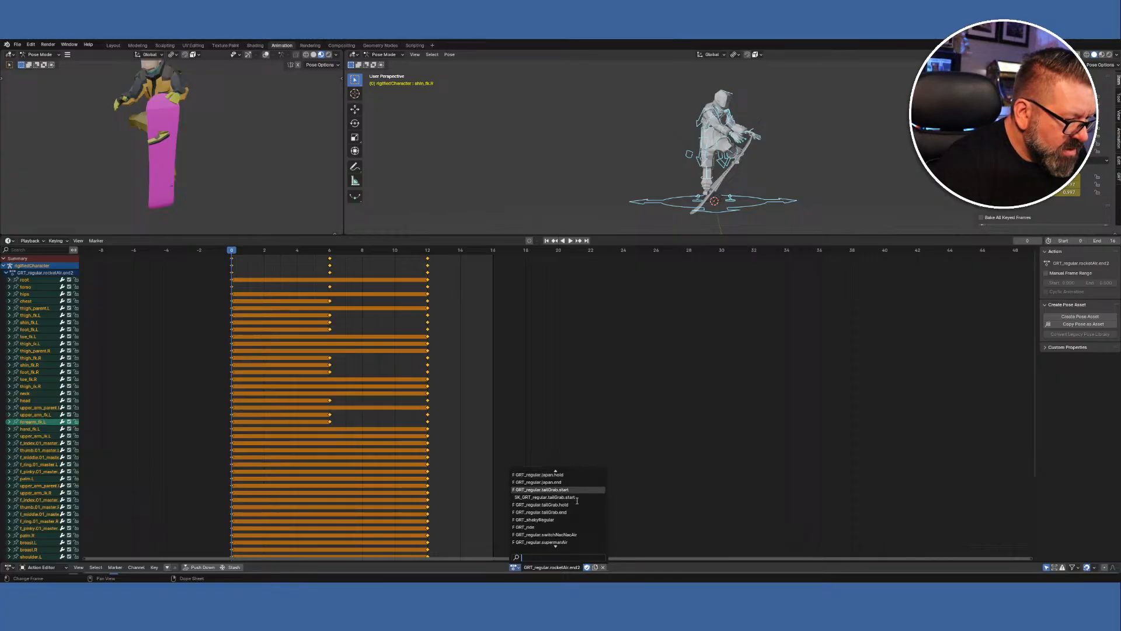
key("Up")
key("Up")
key("Up")
key("Up")
key("Up")
key("Up")
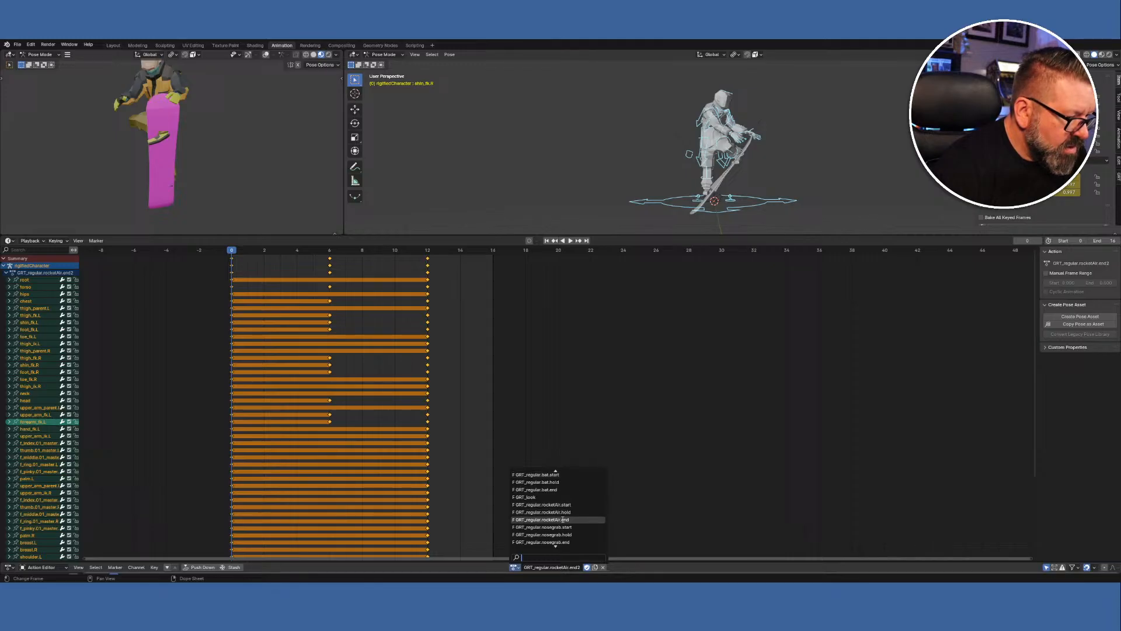
left_click(563, 519)
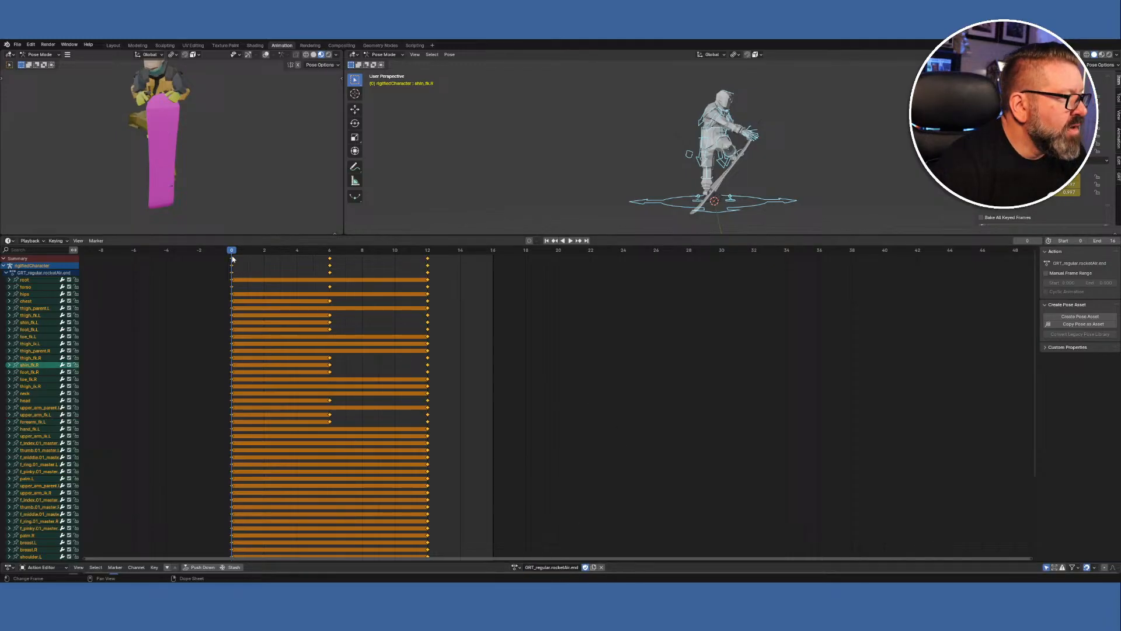
Scrub the rocketAir.end action from frame 0 to frame 12, enlarge the viewport and examine the pose around frames 11 and 12.
left_click_drag(232, 252, 427, 262)
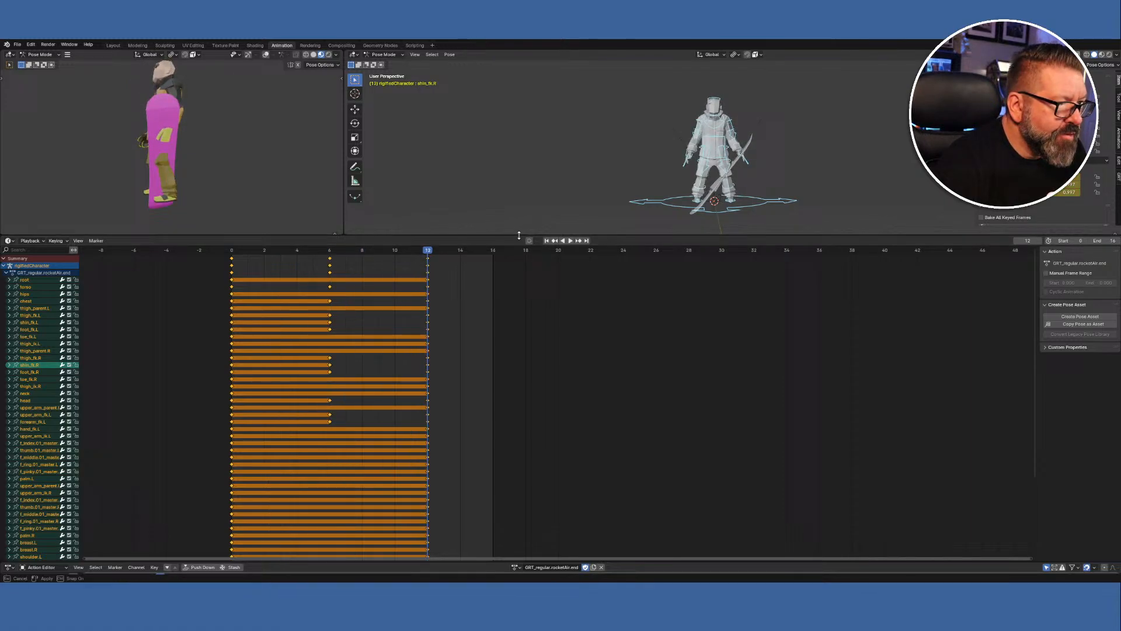
left_click_drag(528, 236, 508, 432)
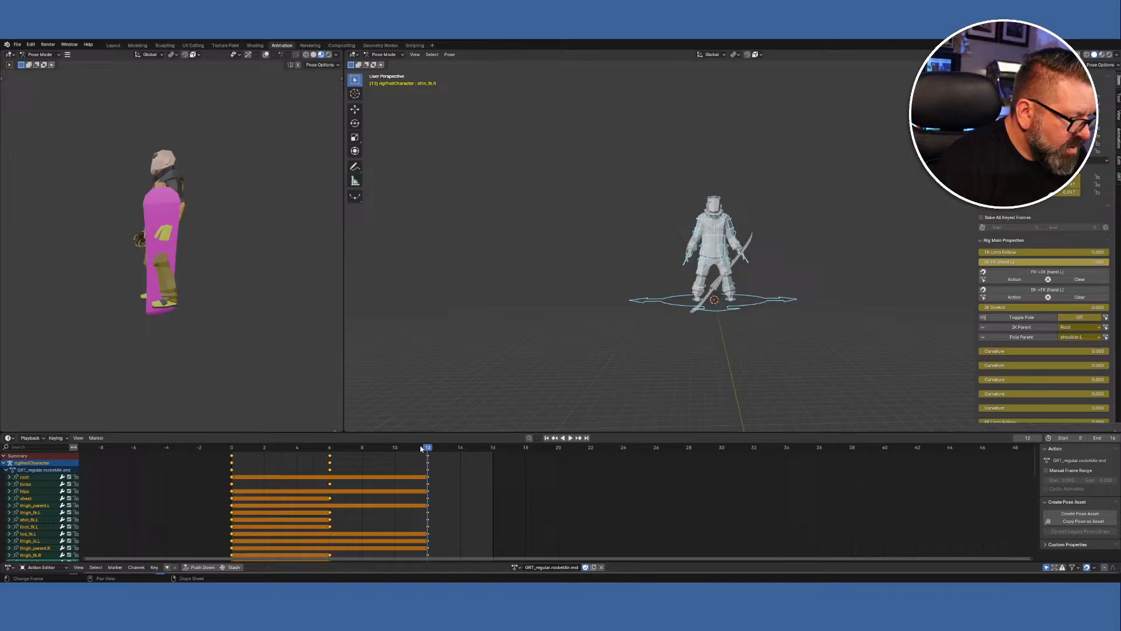
key("space")
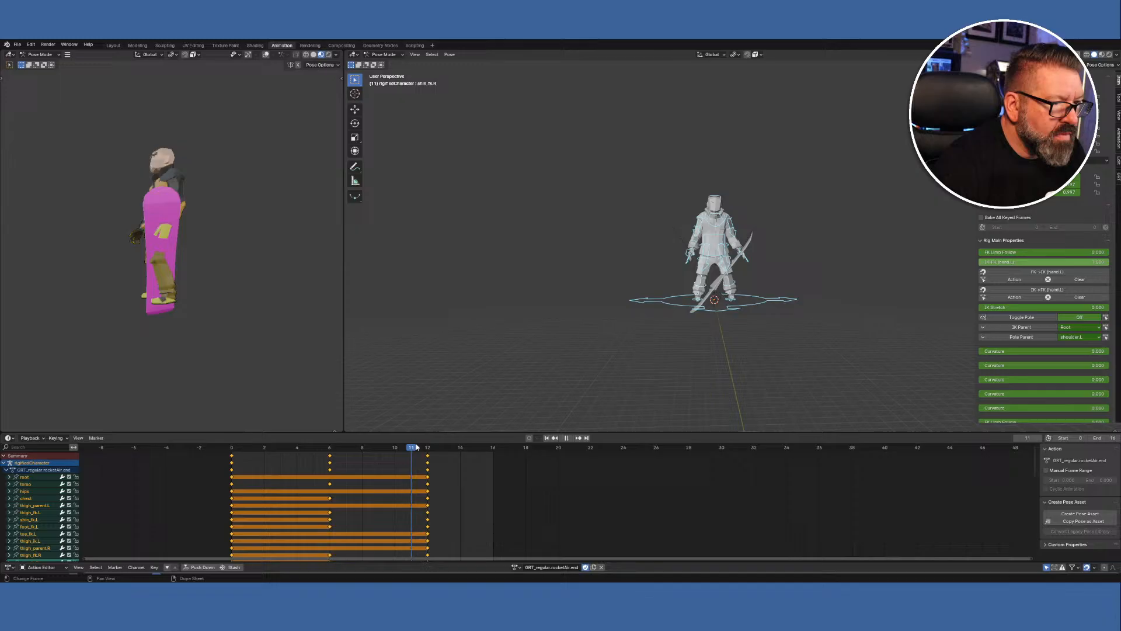
mouse_move(416, 445)
left_mouse_down()
mouse_move(425, 446)
mouse_move(222, 446)
mouse_move(441, 456)
mouse_move(222, 445)
mouse_move(429, 449)
left_mouse_up()
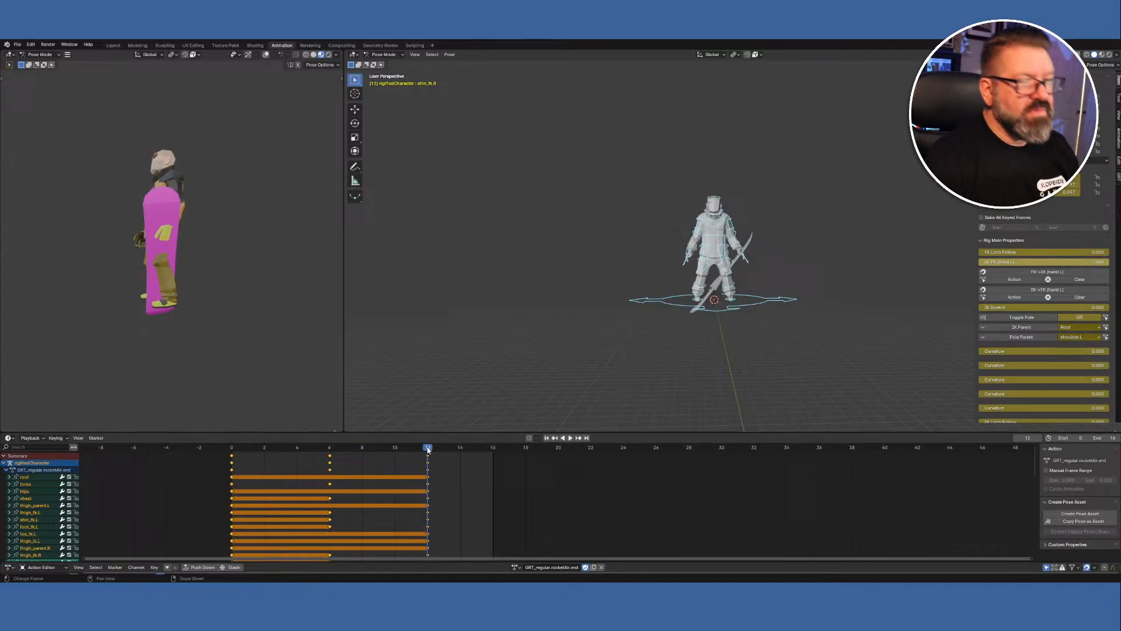